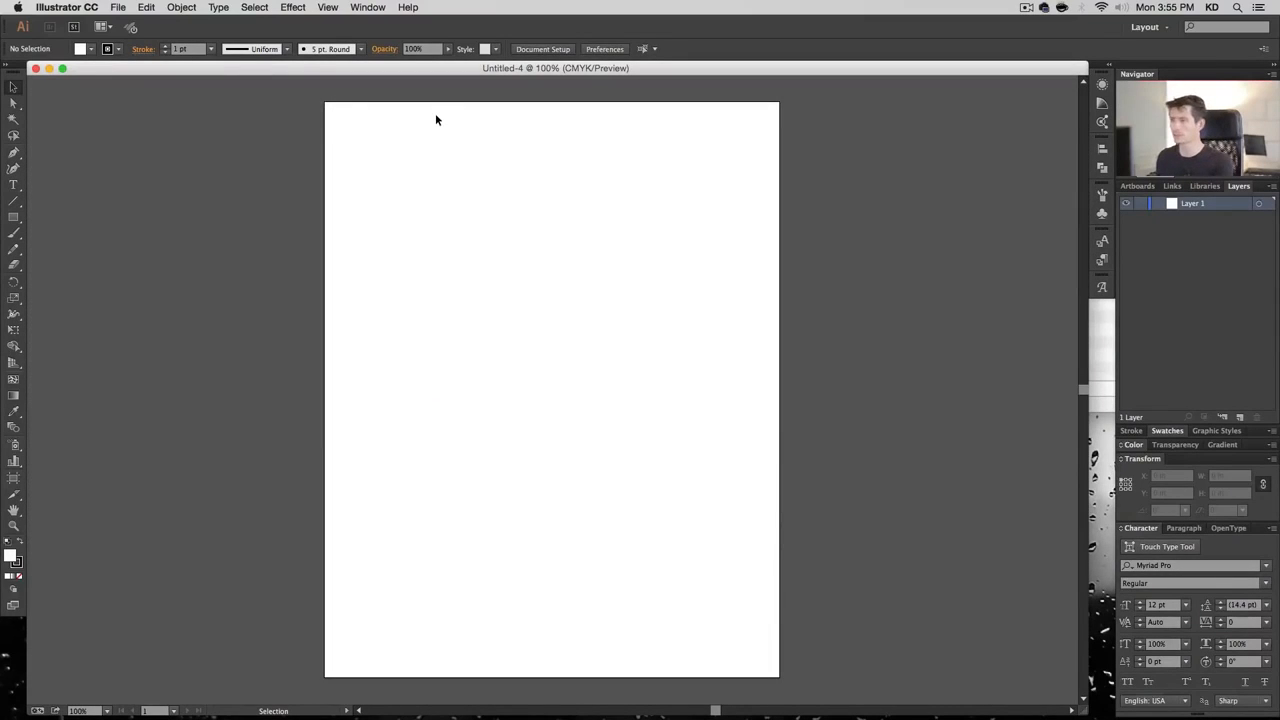
Start placing an image and select 00740.jpg in the book cover's Links folder, shown as thumbnails
{"action": "left_click", "coordinate": [118, 7]}
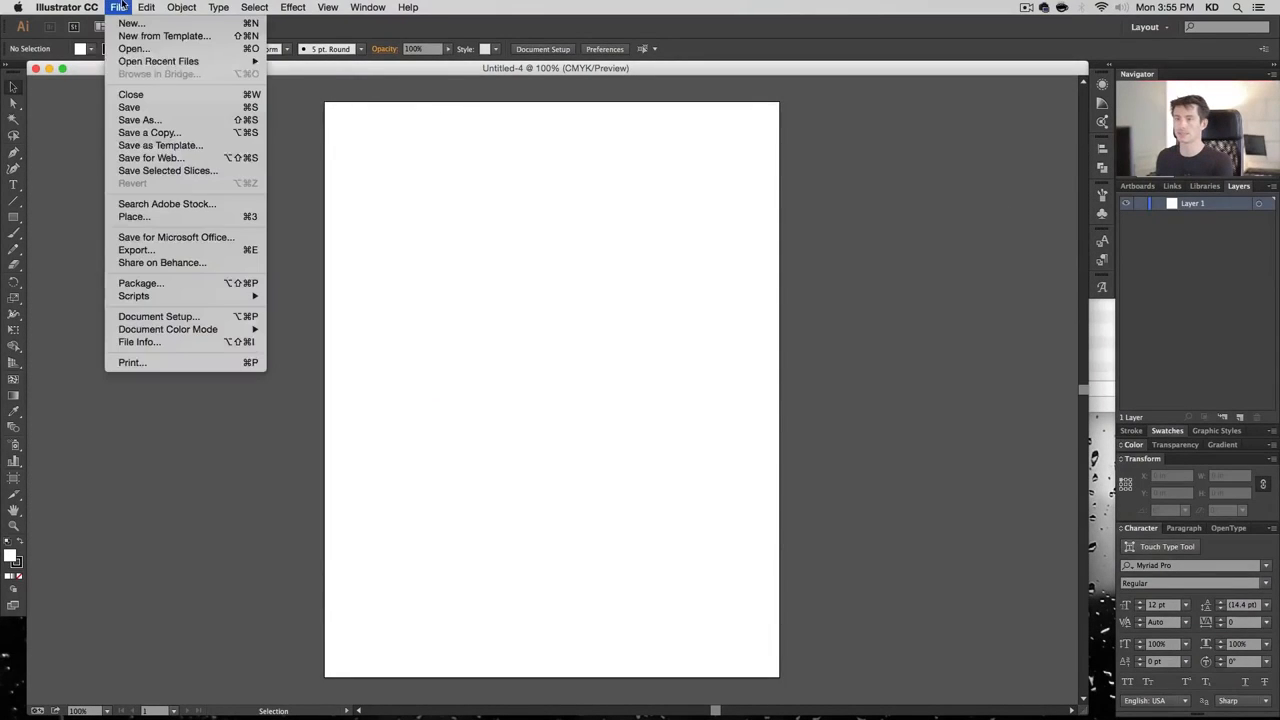
{"action": "left_click", "coordinate": [141, 218]}
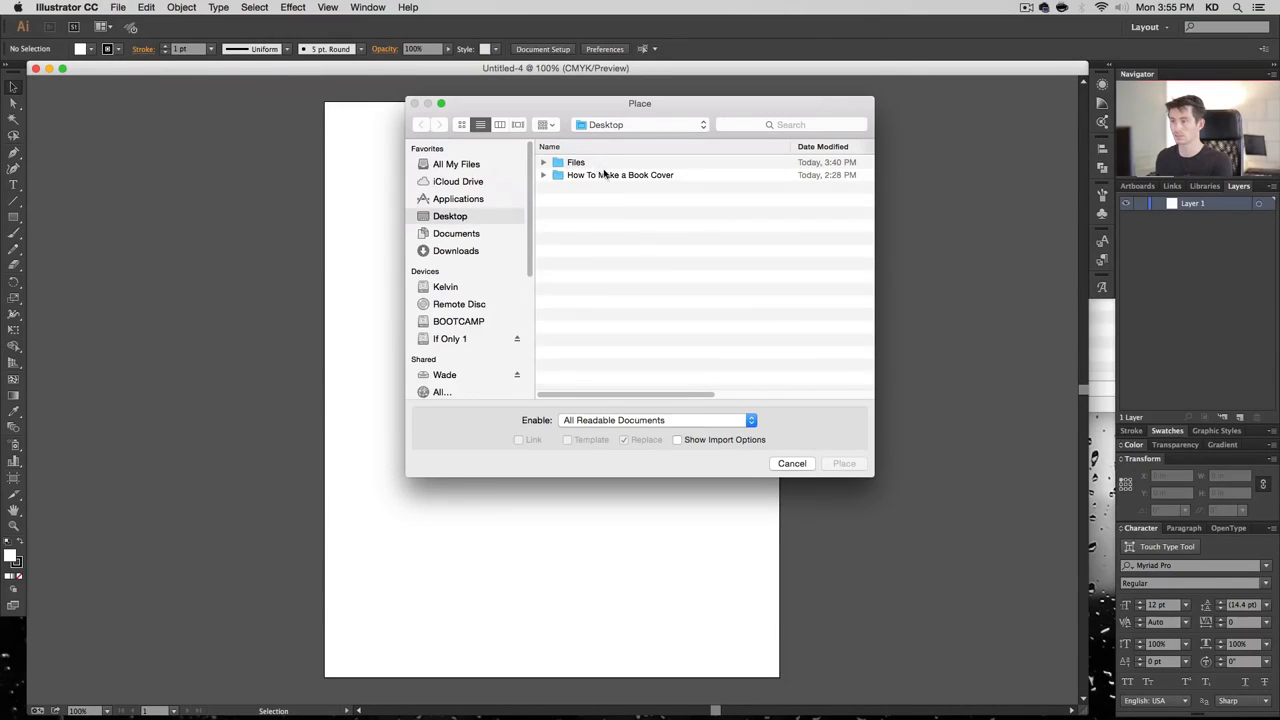
{"action": "double_click", "coordinate": [605, 175]}
{"action": "double_click", "coordinate": [594, 163]}
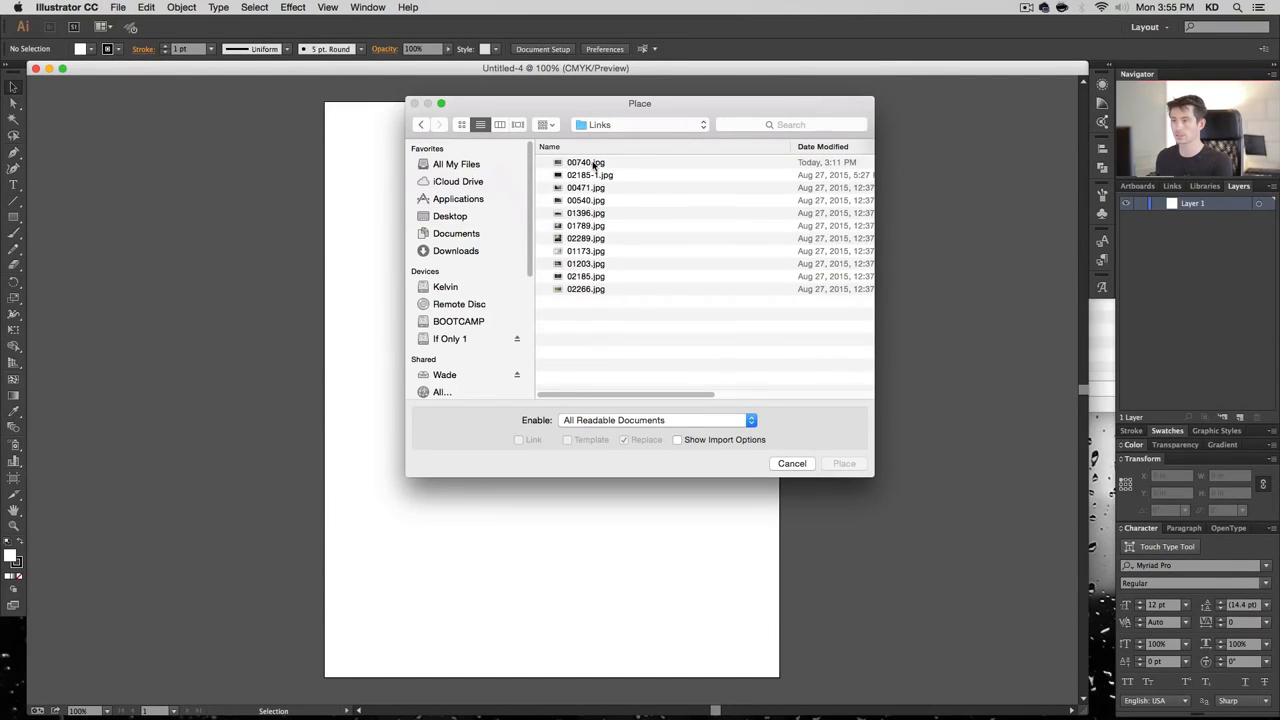
{"action": "left_click", "coordinate": [622, 175]}
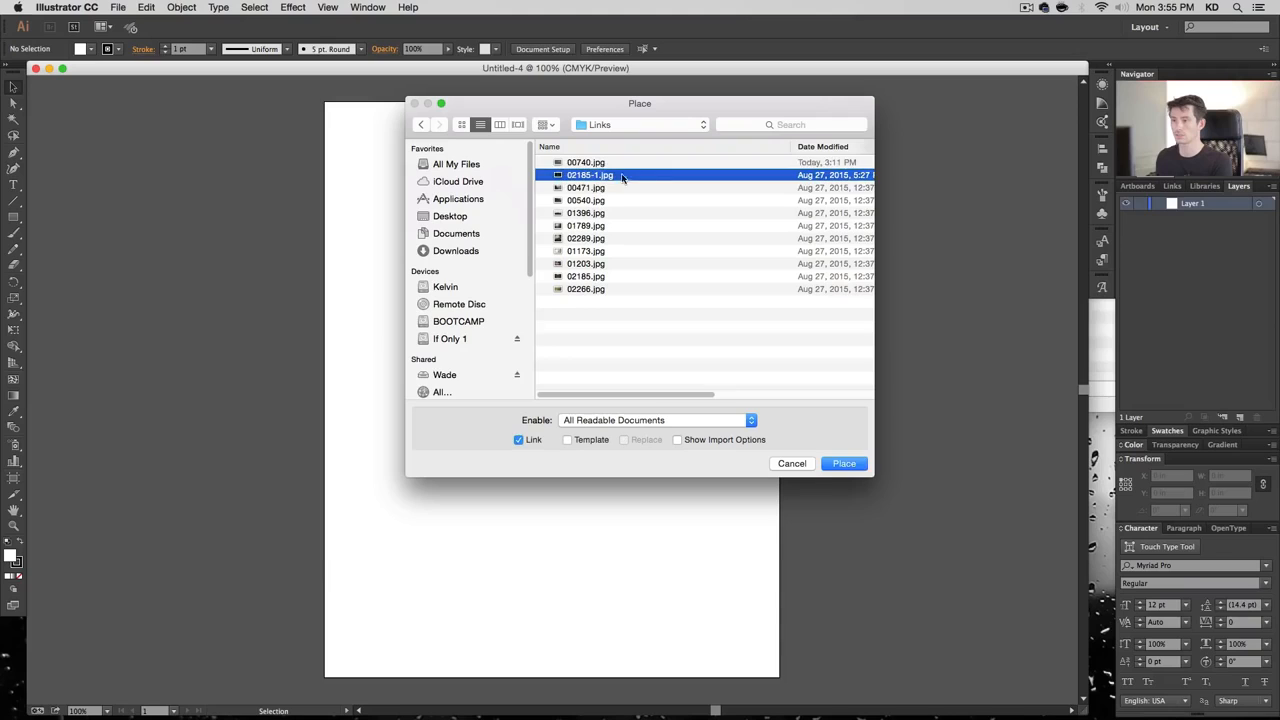
{"action": "left_click", "coordinate": [618, 163]}
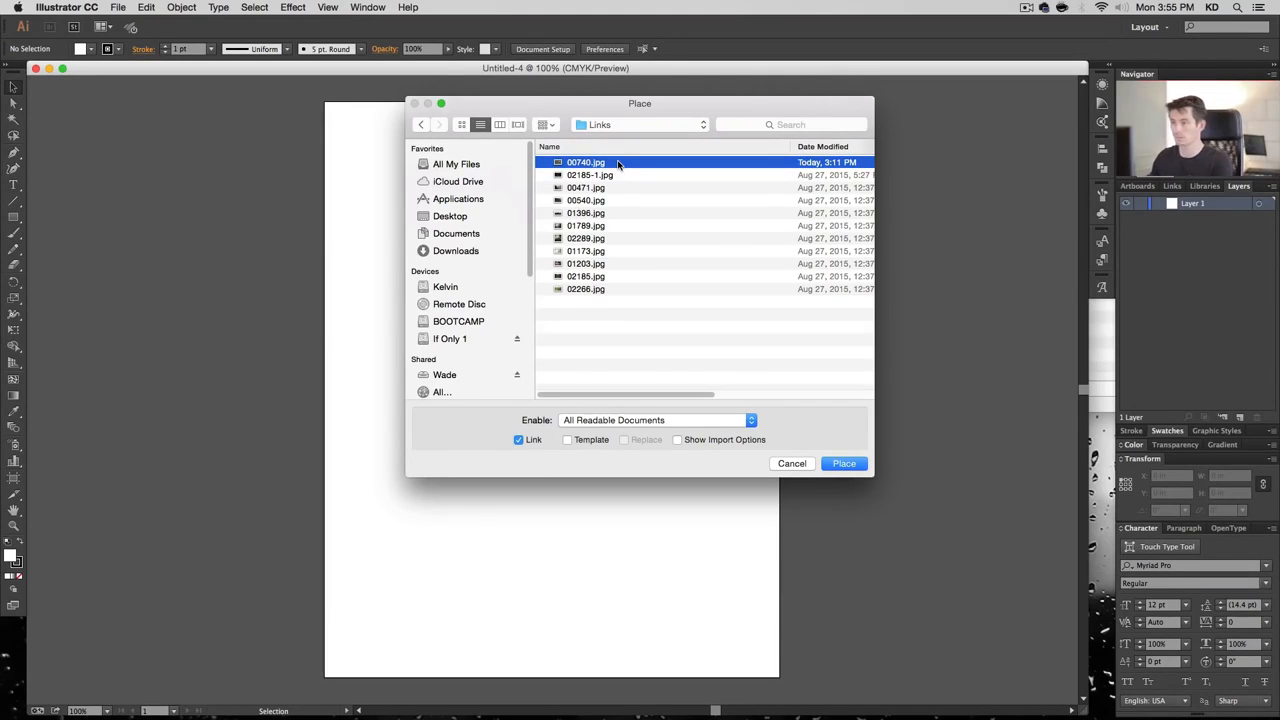
{"action": "left_click", "coordinate": [461, 124]}
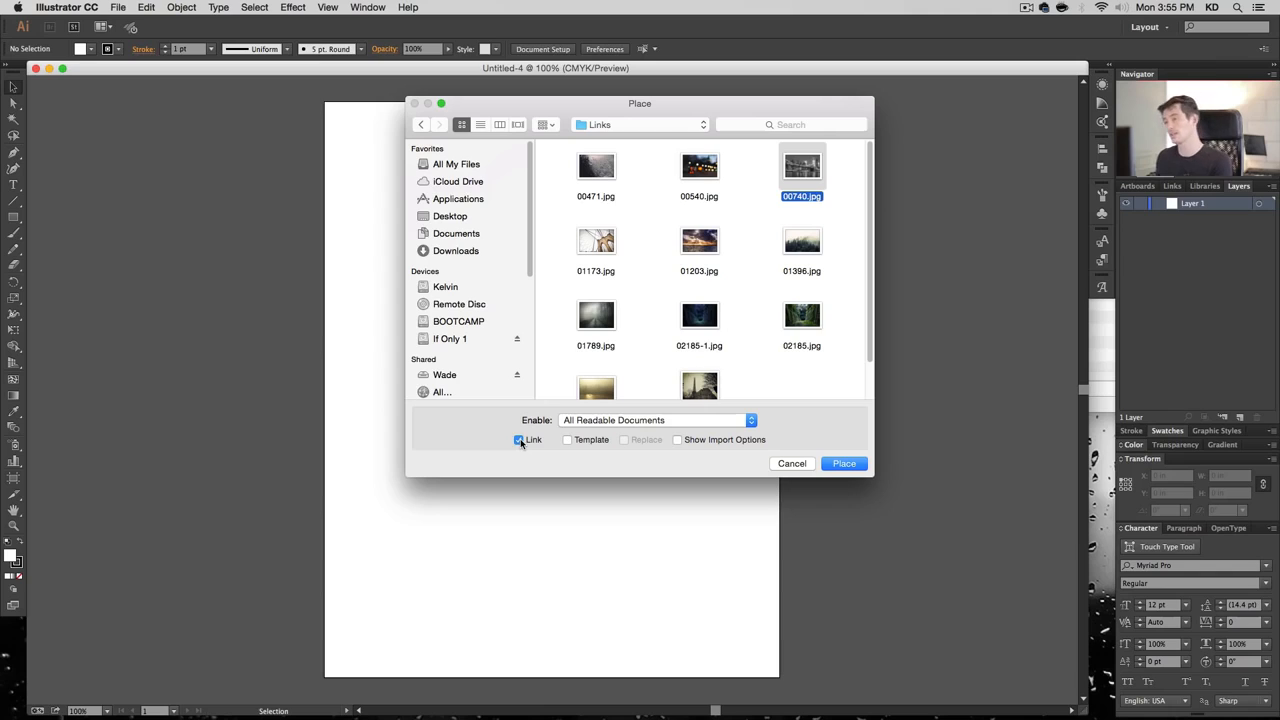
Place the 00740.jpg bridge photo and scale it proportionally until it covers the whole page
{"action": "left_click", "coordinate": [843, 463]}
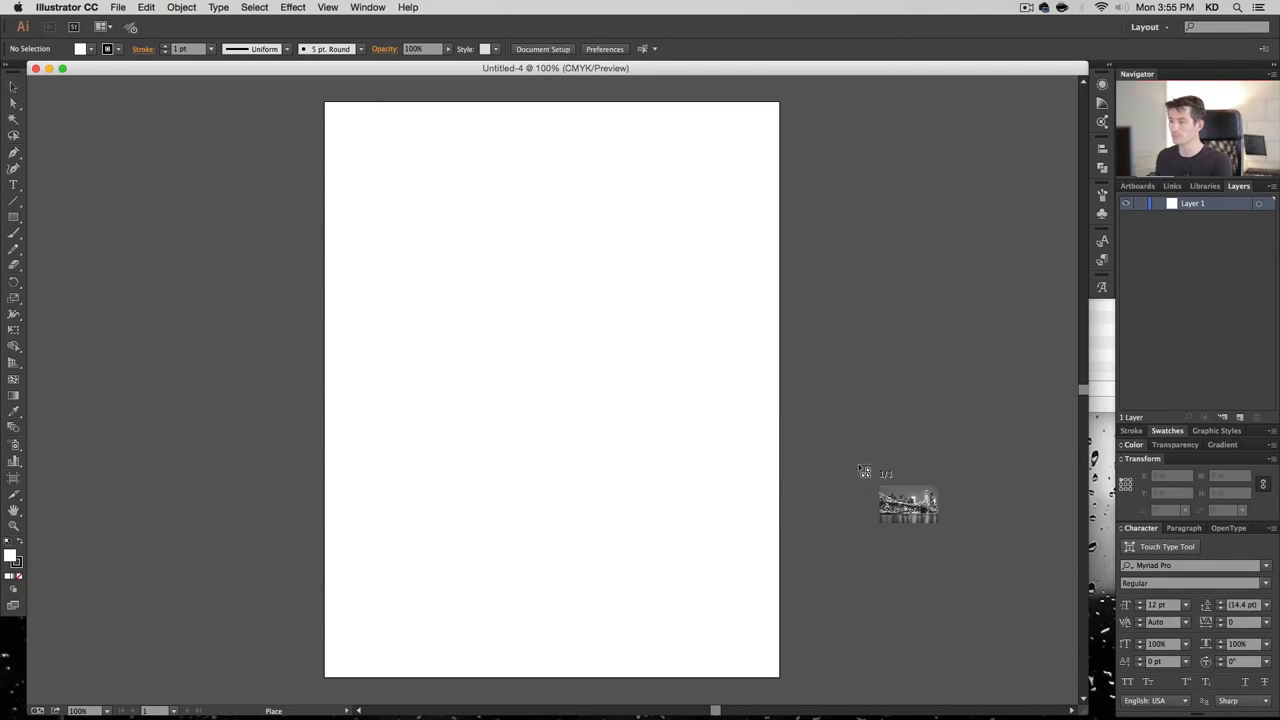
{"action": "left_click", "coordinate": [261, 124]}
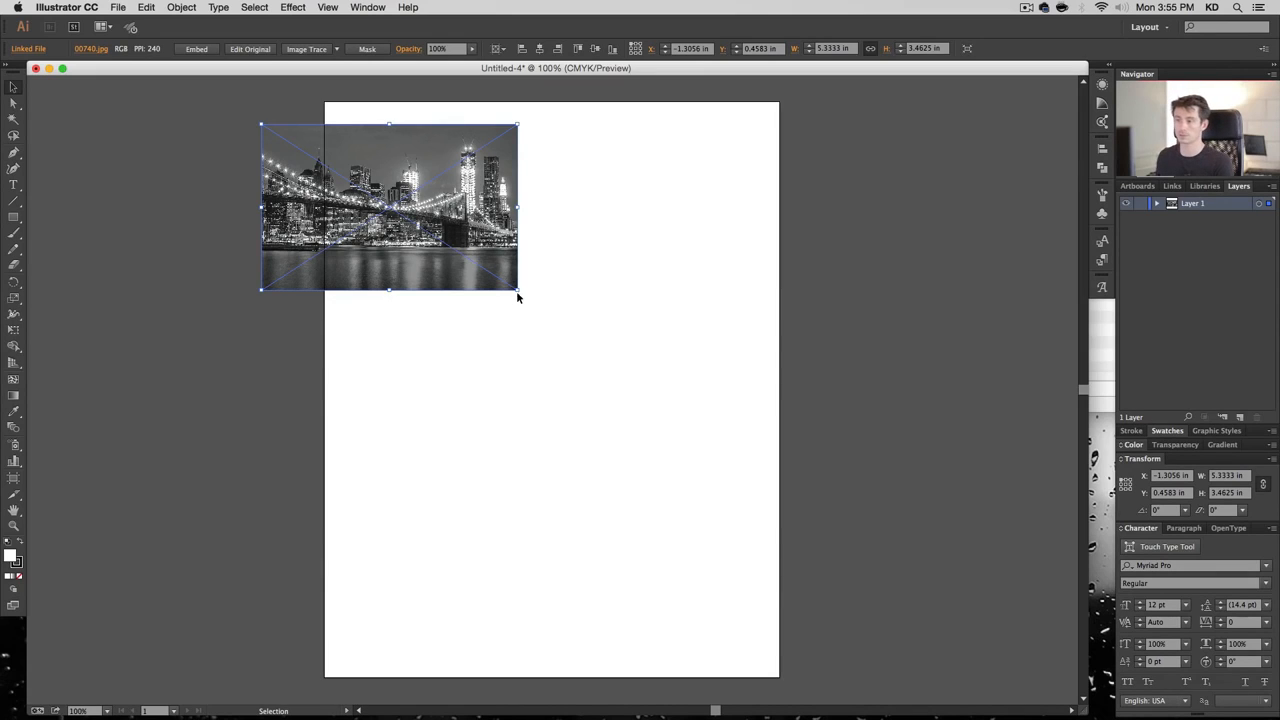
{"action": "left_click_drag", "start_coordinate": [519, 291], "coordinate": [1005, 605]}
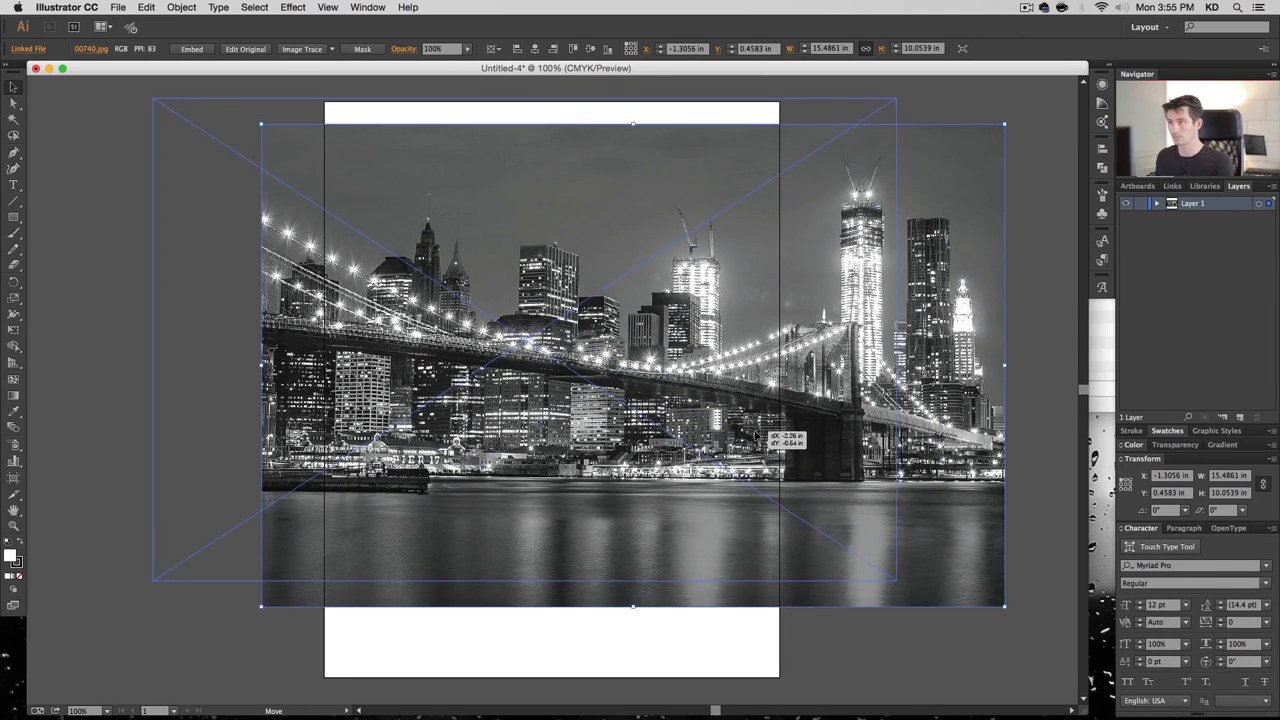
{"action": "left_click_drag", "start_coordinate": [765, 437], "coordinate": [656, 412]}
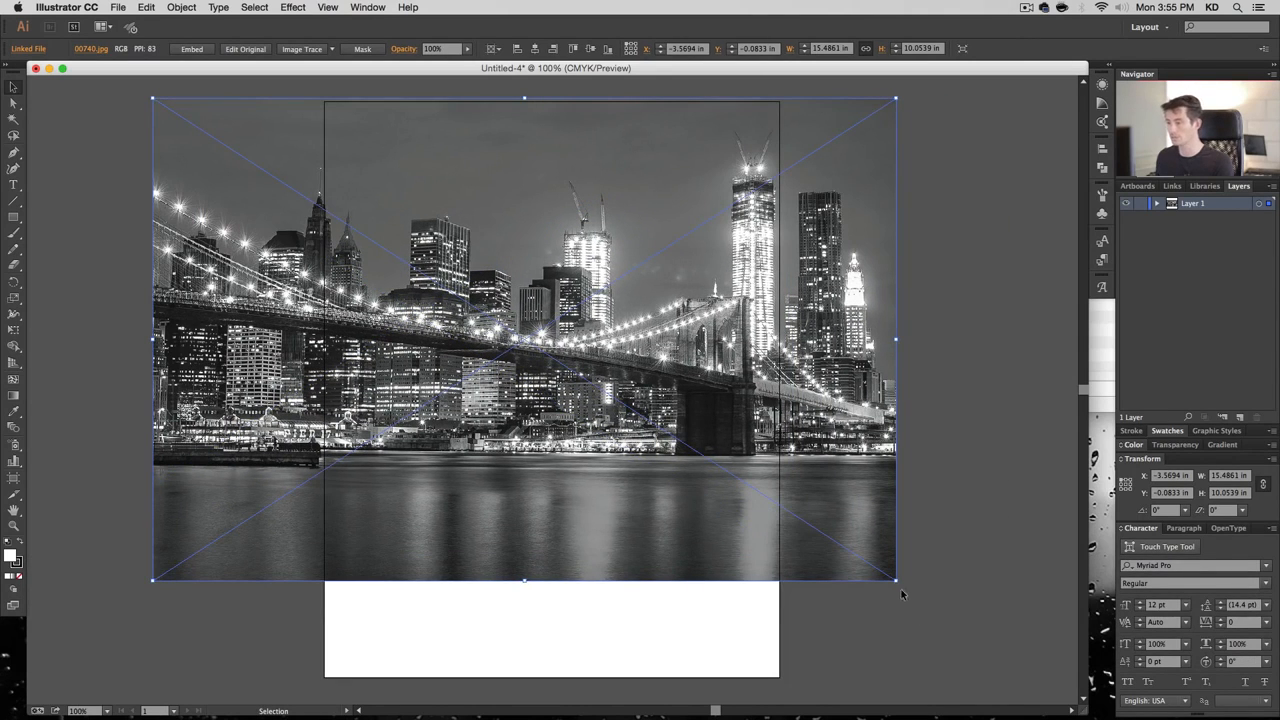
{"action": "left_click_drag", "start_coordinate": [897, 581], "coordinate": [1076, 681]}
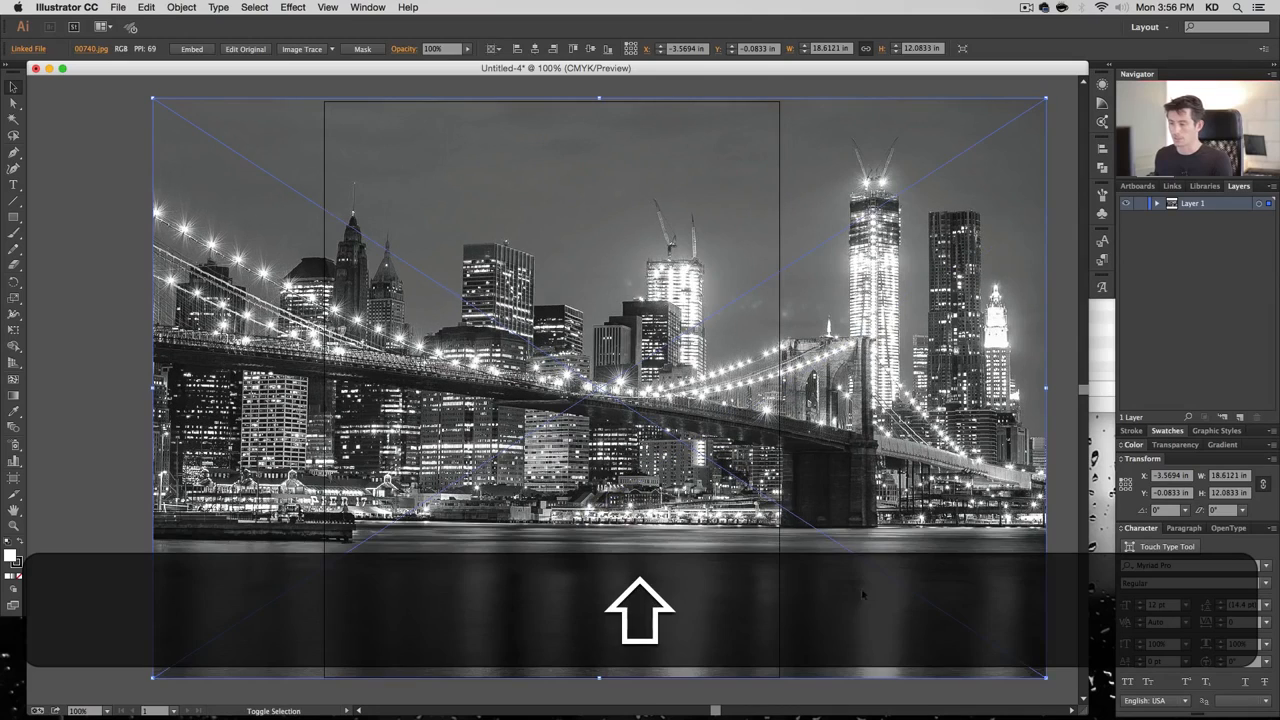
{"action": "left_click_drag", "start_coordinate": [878, 556], "coordinate": [796, 556]}
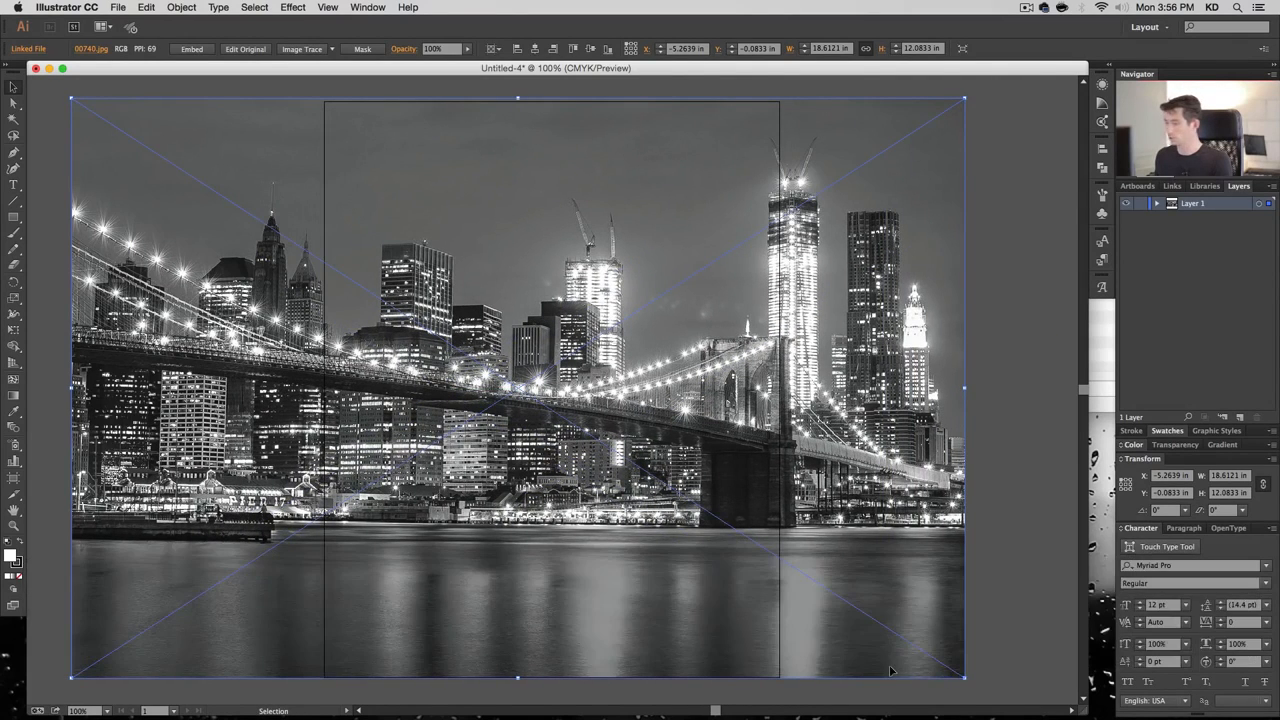
{"action": "left_click_drag", "start_coordinate": [917, 652], "coordinate": [870, 644]}
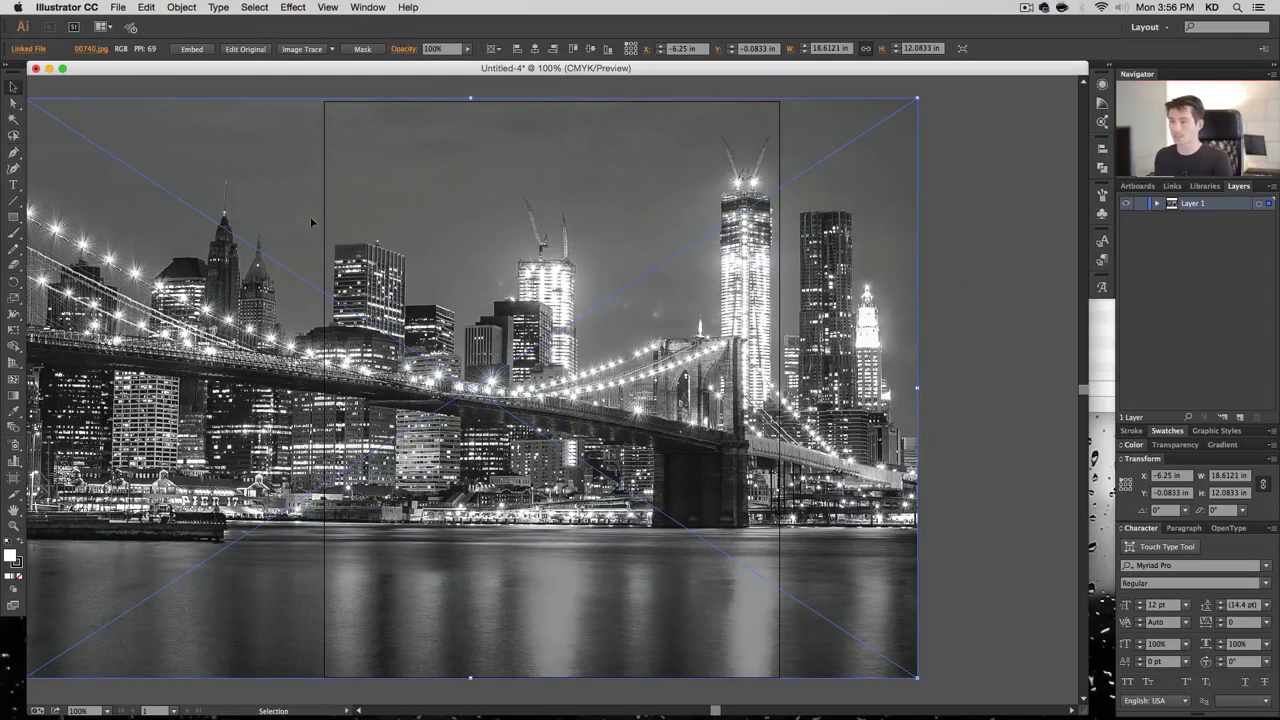
Create a 9.5 × 12 in rectangle by entering its exact dimensions
{"action": "left_click", "coordinate": [938, 342]}
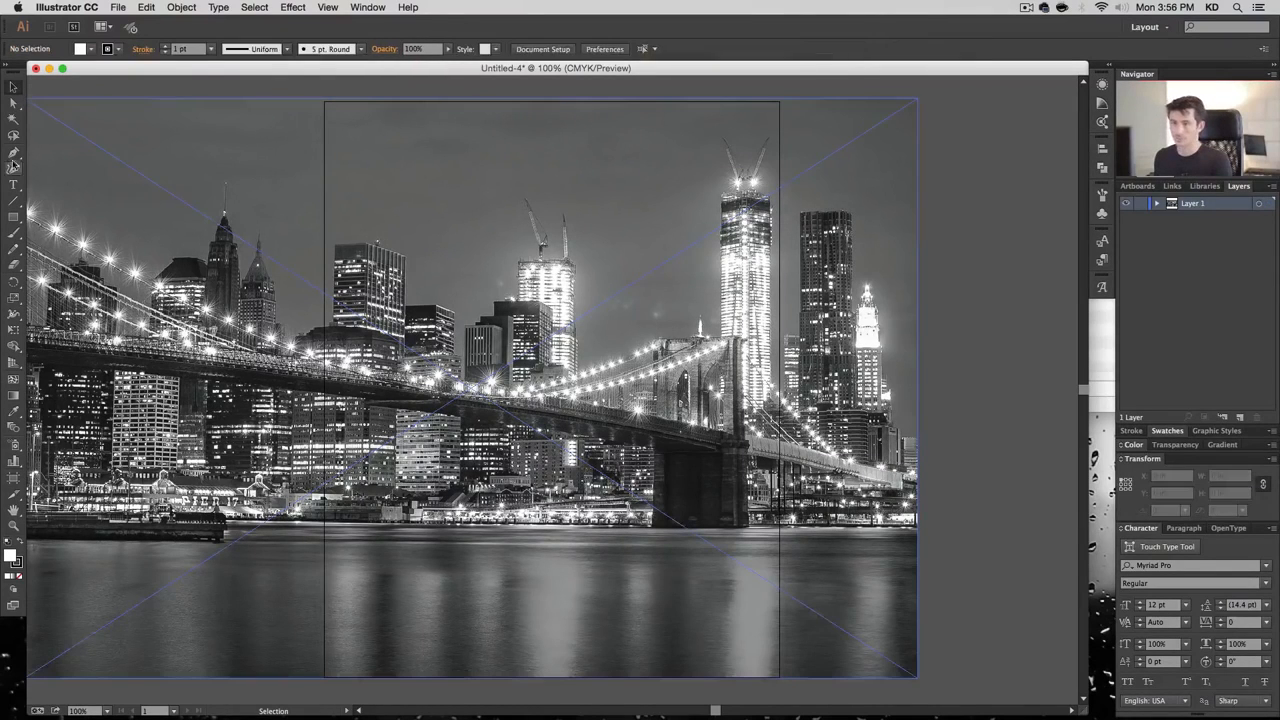
{"action": "left_click", "coordinate": [14, 221]}
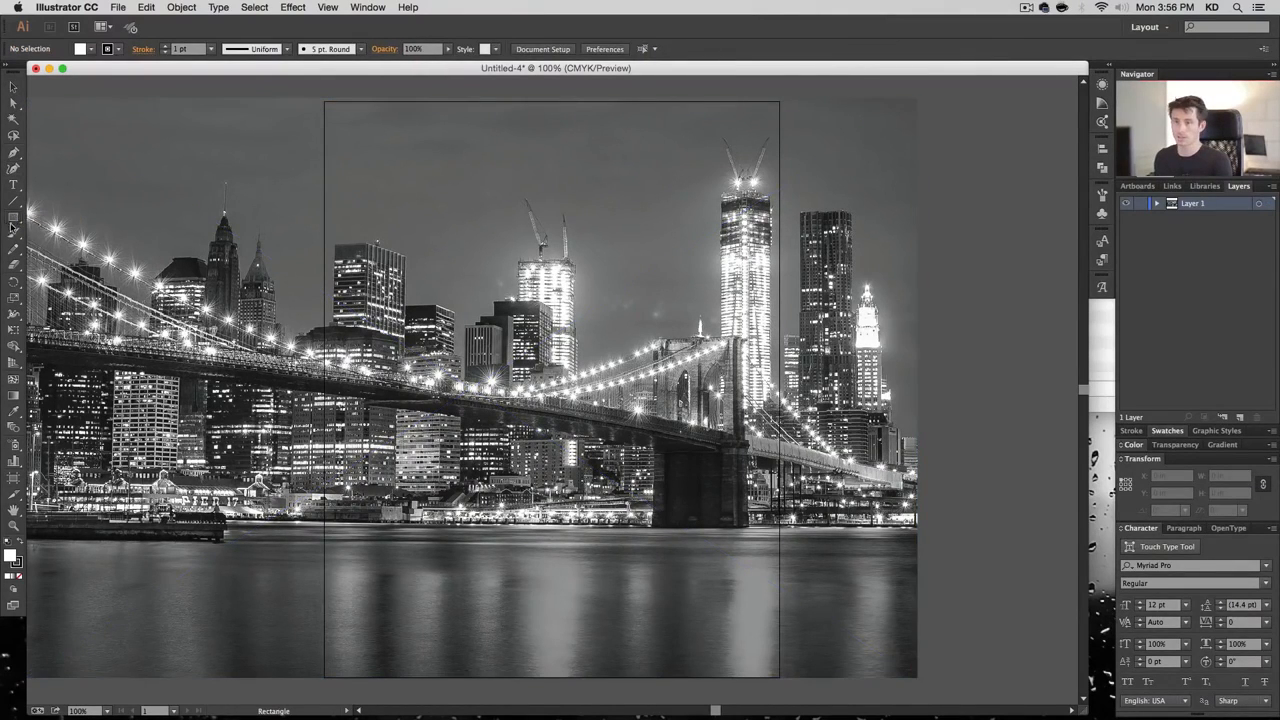
{"action": "left_click", "coordinate": [14, 217]}
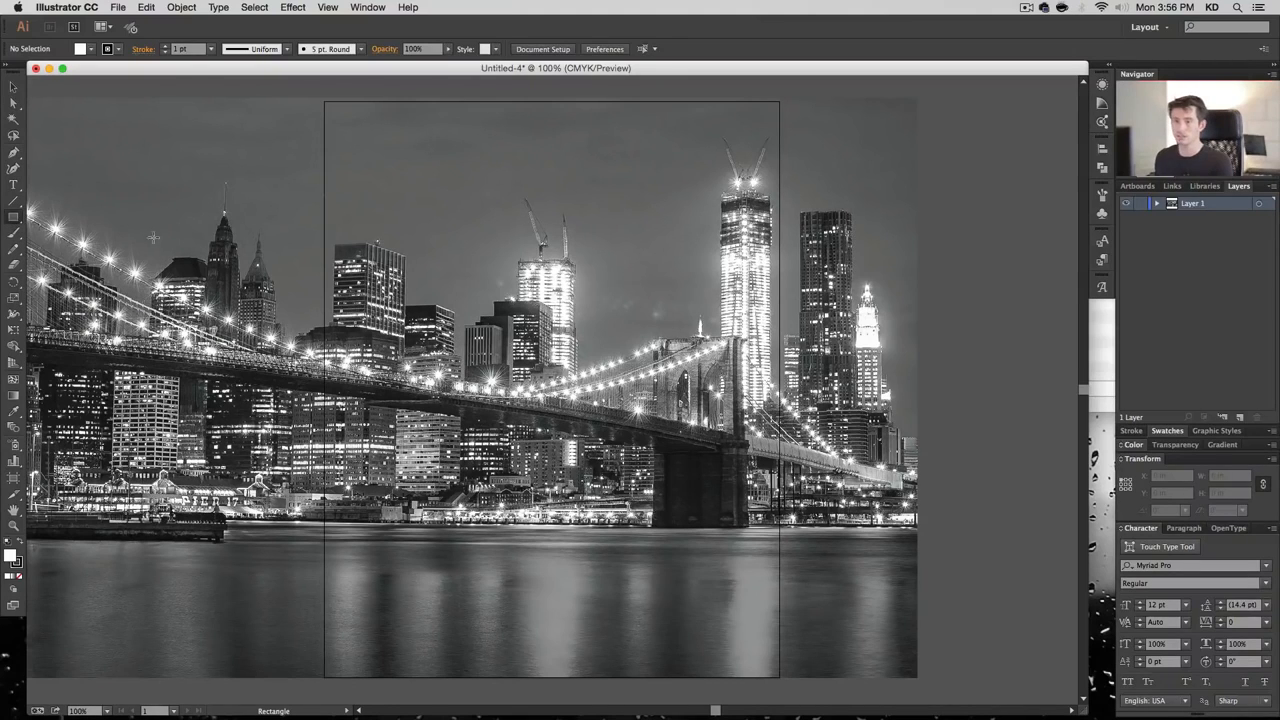
{"action": "left_click", "coordinate": [340, 118]}
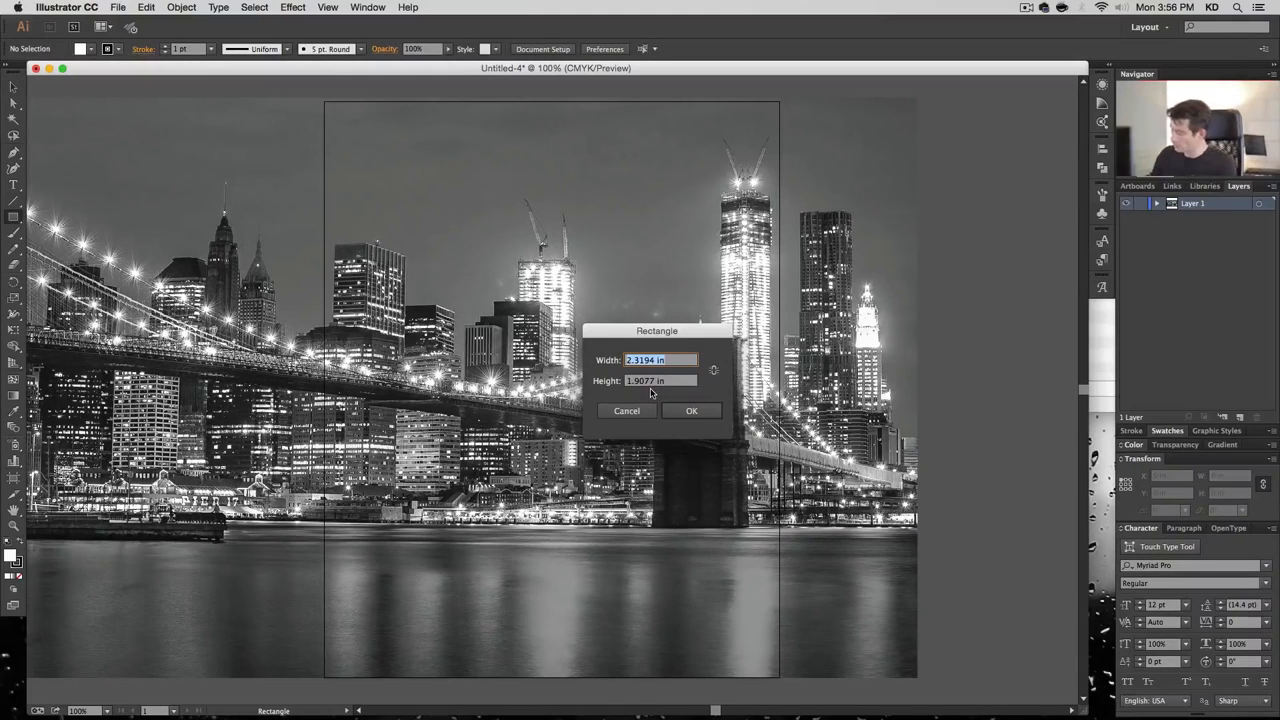
{"action": "type", "text": "9.5"}
{"action": "key", "text": "Tab"}
{"action": "type", "text": "12"}
{"action": "key", "text": "Return"}
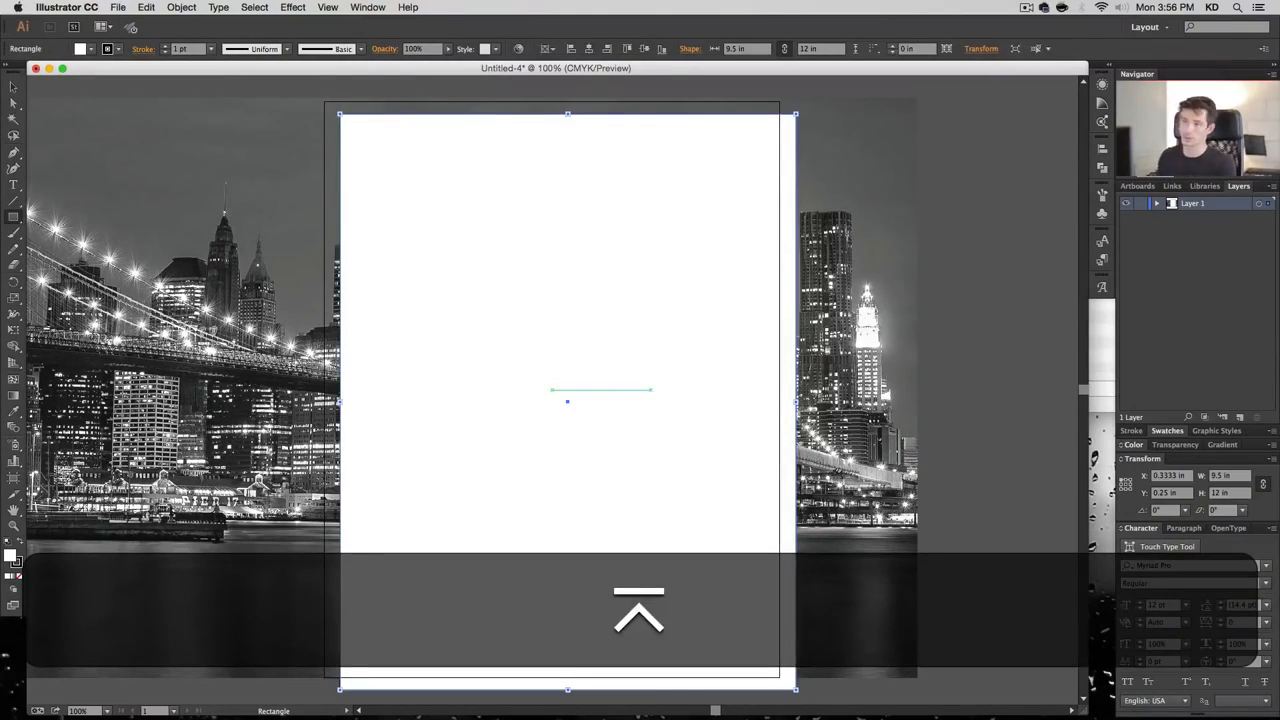
Snap the rectangle to the page edges, check the Transform panel, and select it with the photo
{"action": "left_click", "coordinate": [18, 88]}
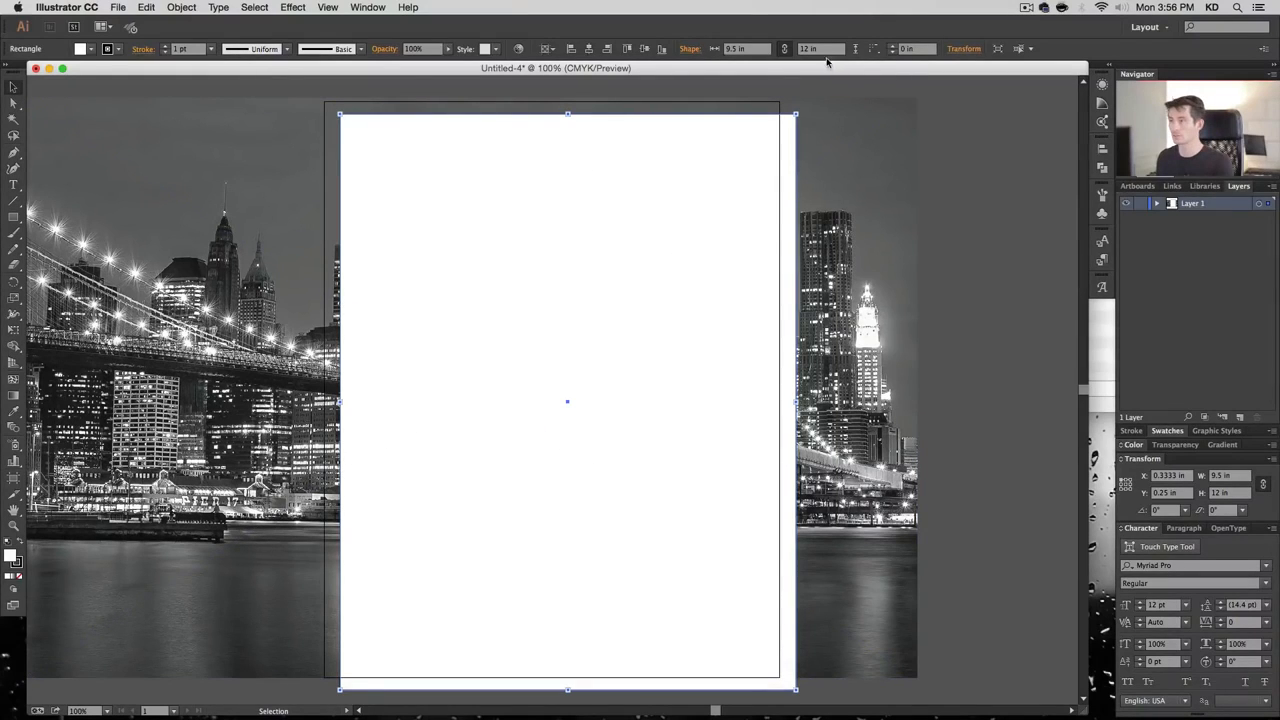
{"action": "left_click_drag", "start_coordinate": [538, 170], "coordinate": [521, 152]}
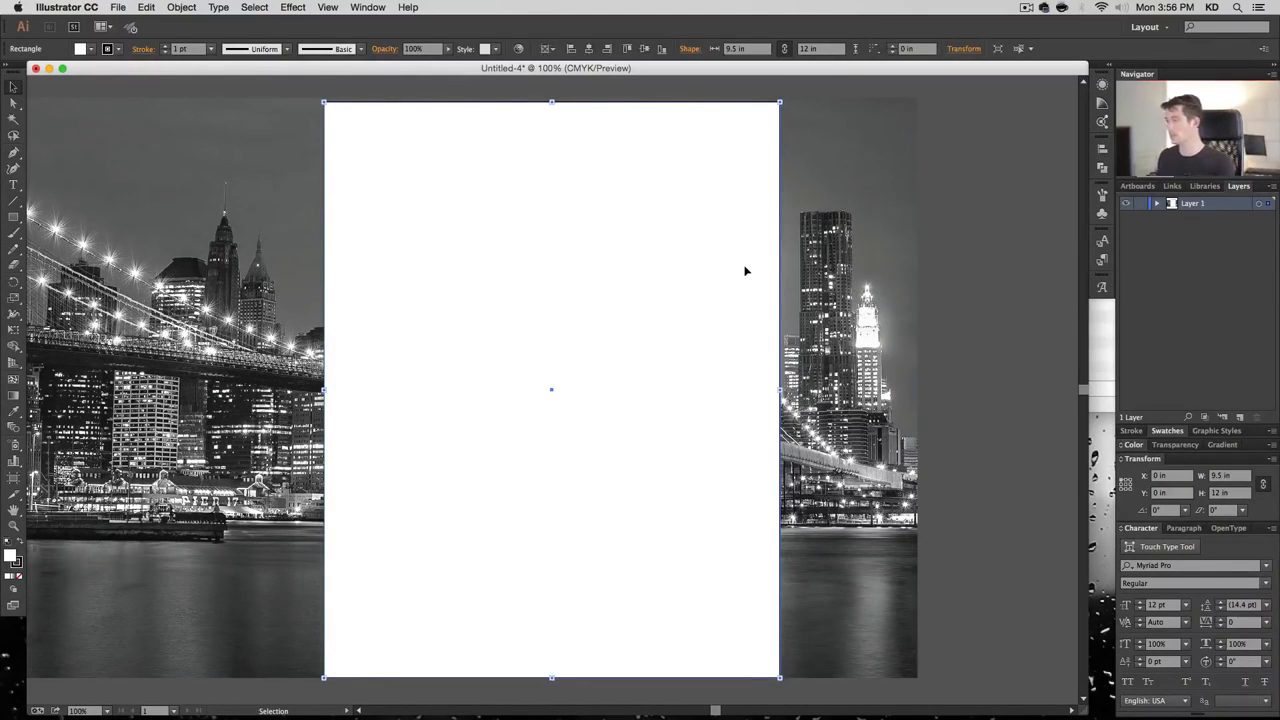
{"action": "left_click", "coordinate": [367, 7]}
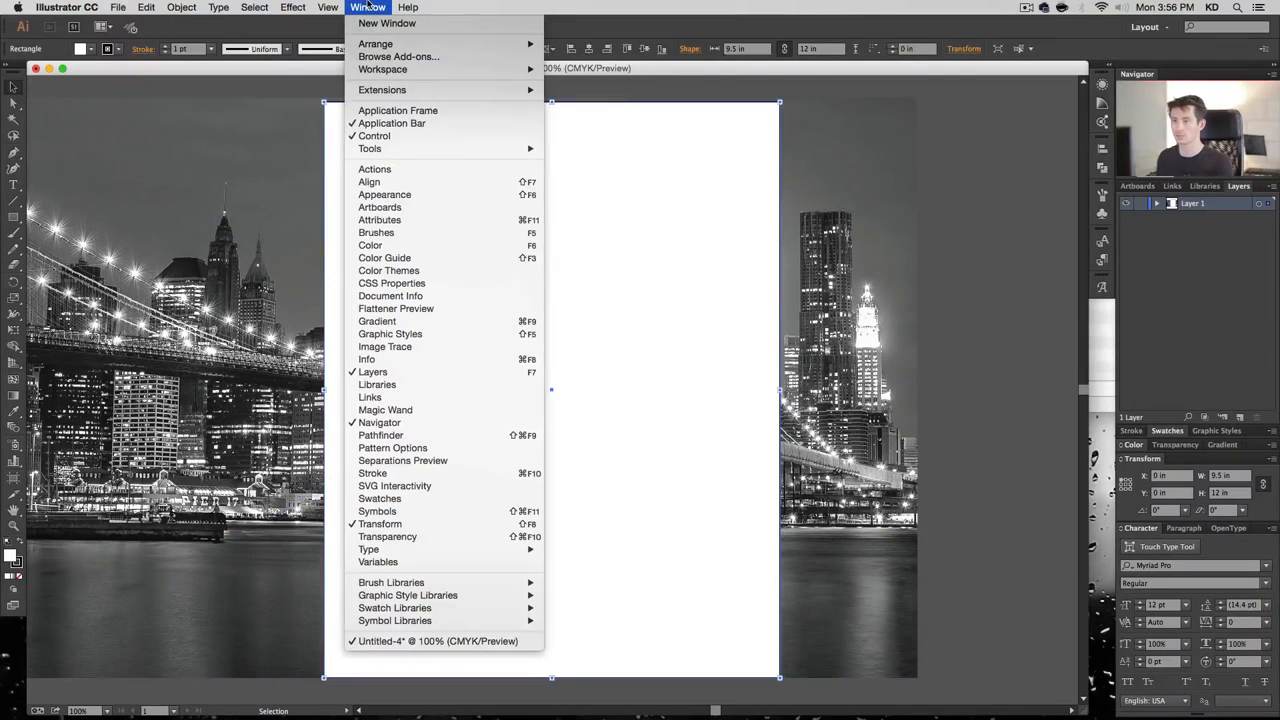
{"action": "left_click", "coordinate": [423, 360]}
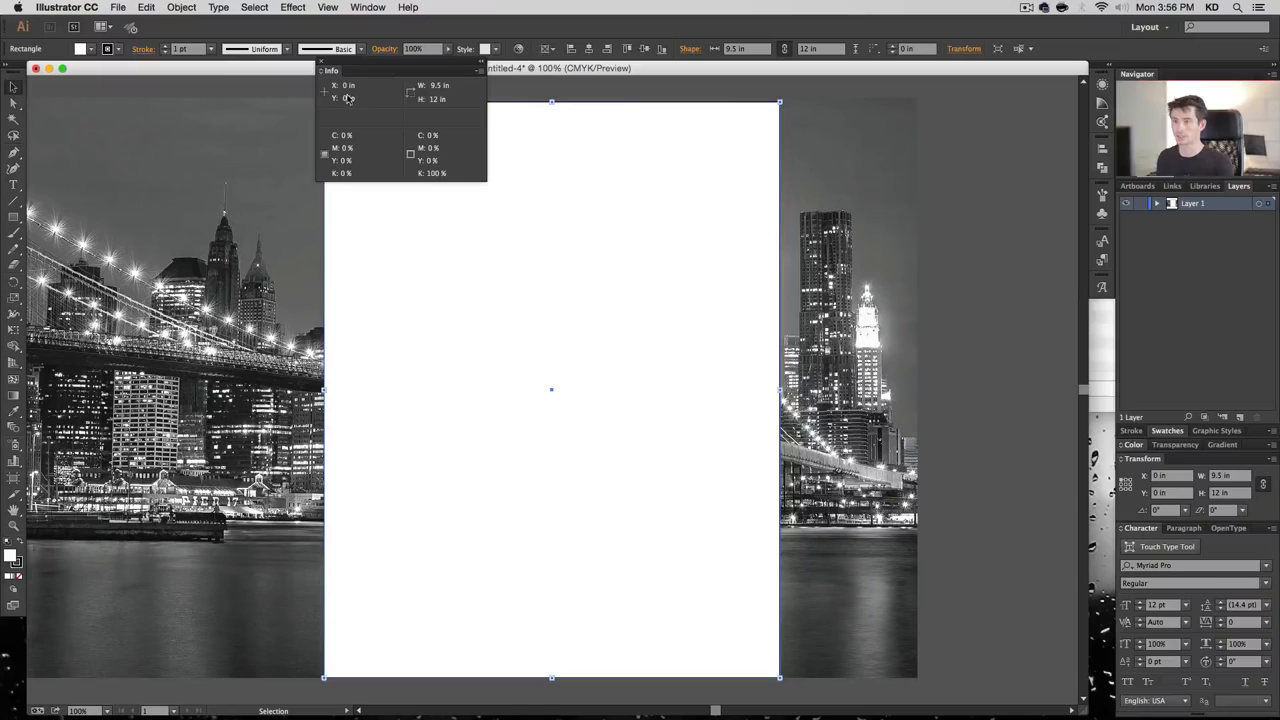
{"action": "left_click", "coordinate": [321, 66]}
{"action": "left_click", "coordinate": [368, 7]}
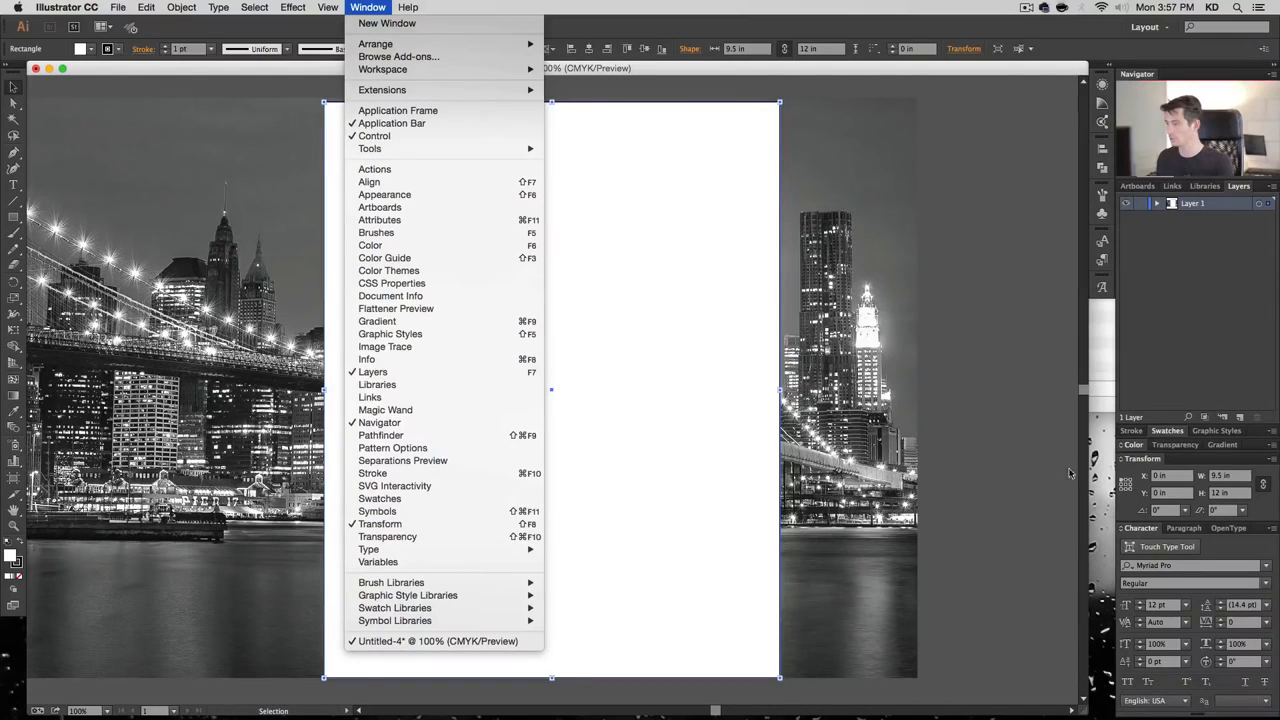
{"action": "left_click", "coordinate": [479, 524]}
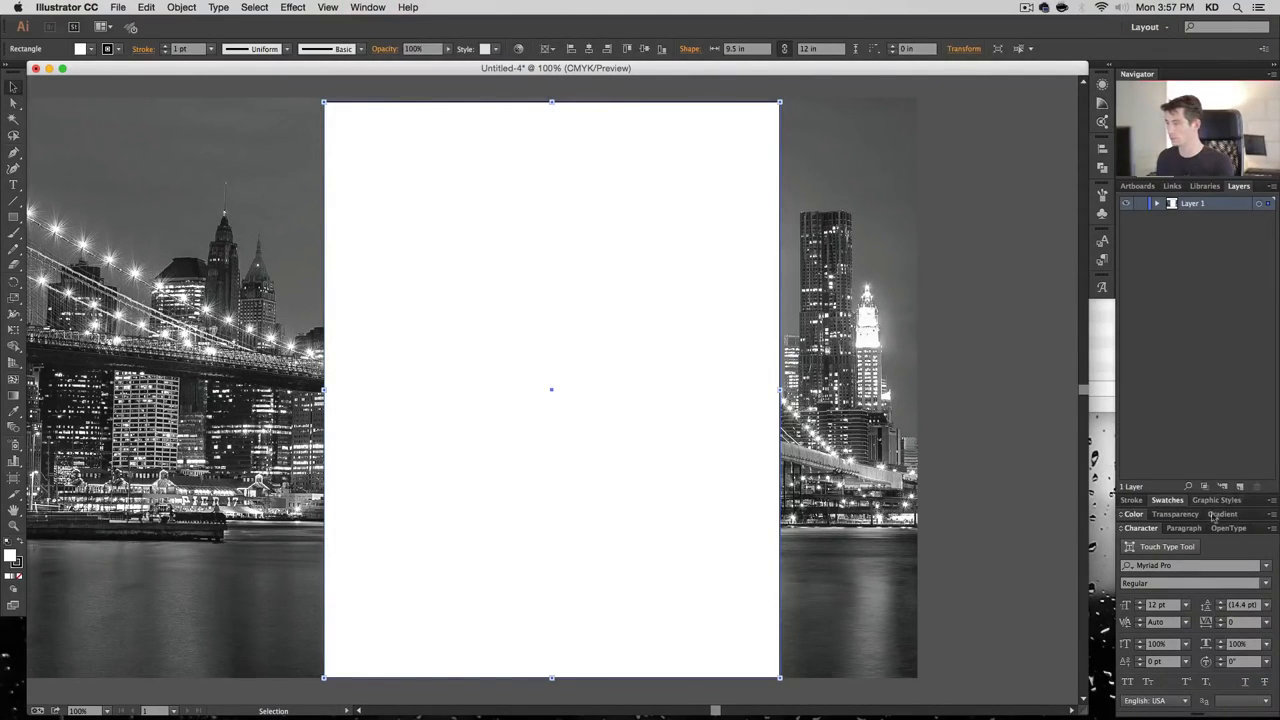
{"action": "left_click", "coordinate": [366, 6]}
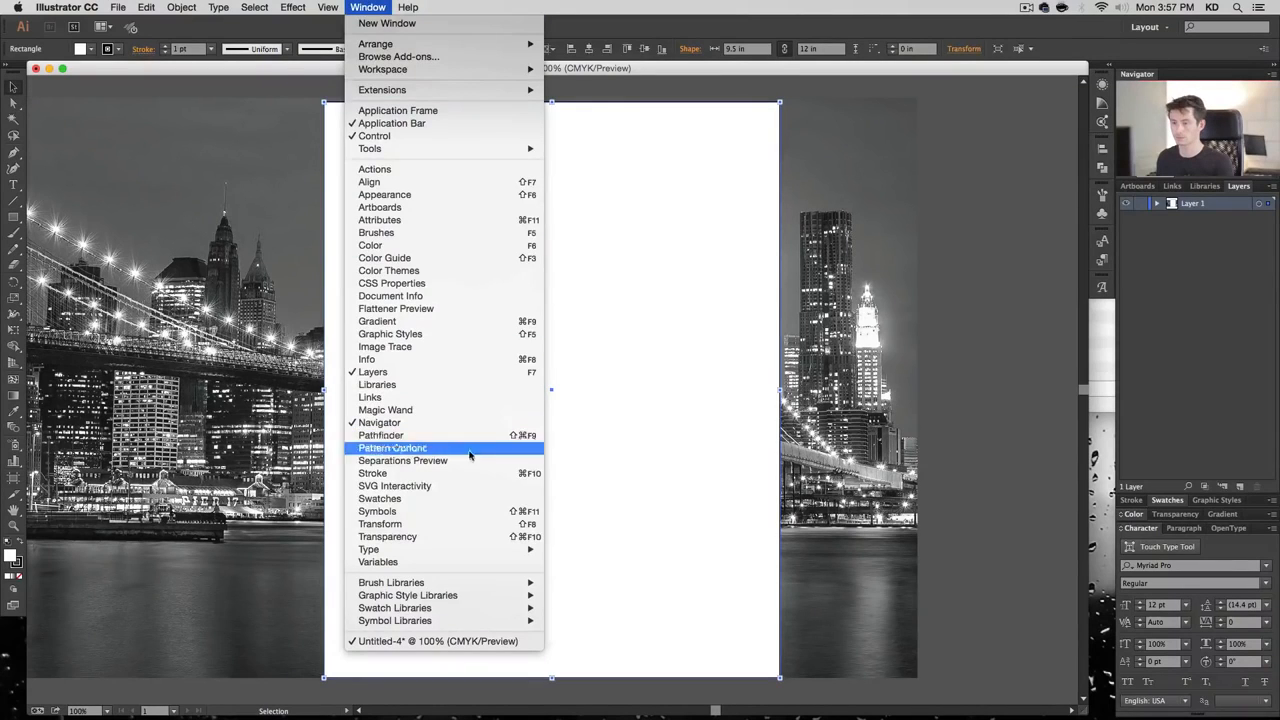
{"action": "left_click", "coordinate": [465, 524]}
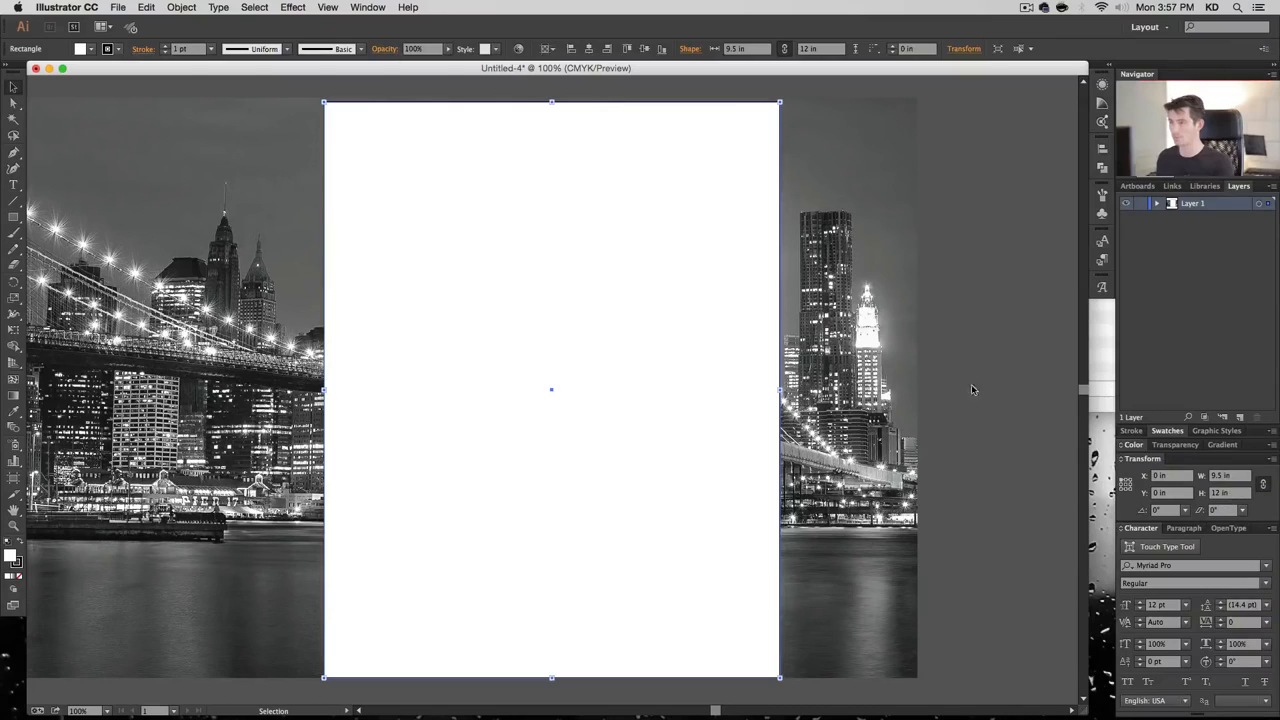
{"action": "left_click_drag", "start_coordinate": [760, 84], "coordinate": [724, 142]}
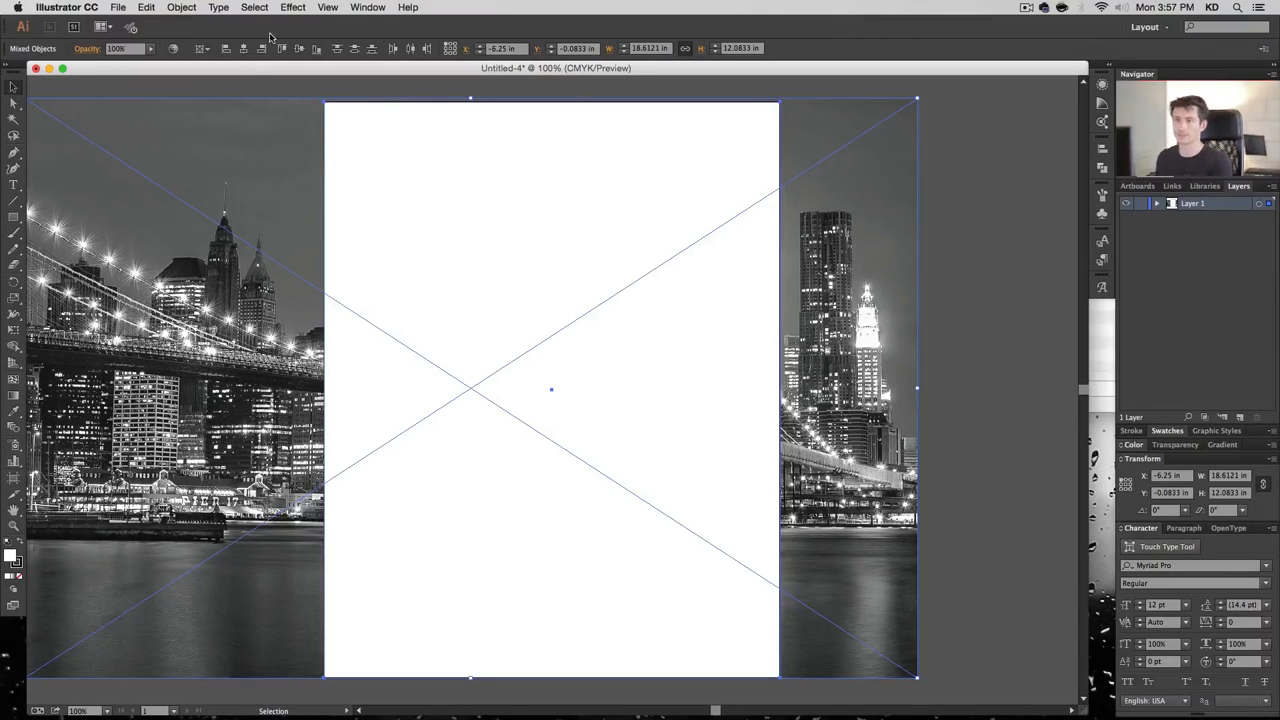
Make a clipping mask so the photo is cropped to the page rectangle
{"action": "left_click", "coordinate": [155, 6]}
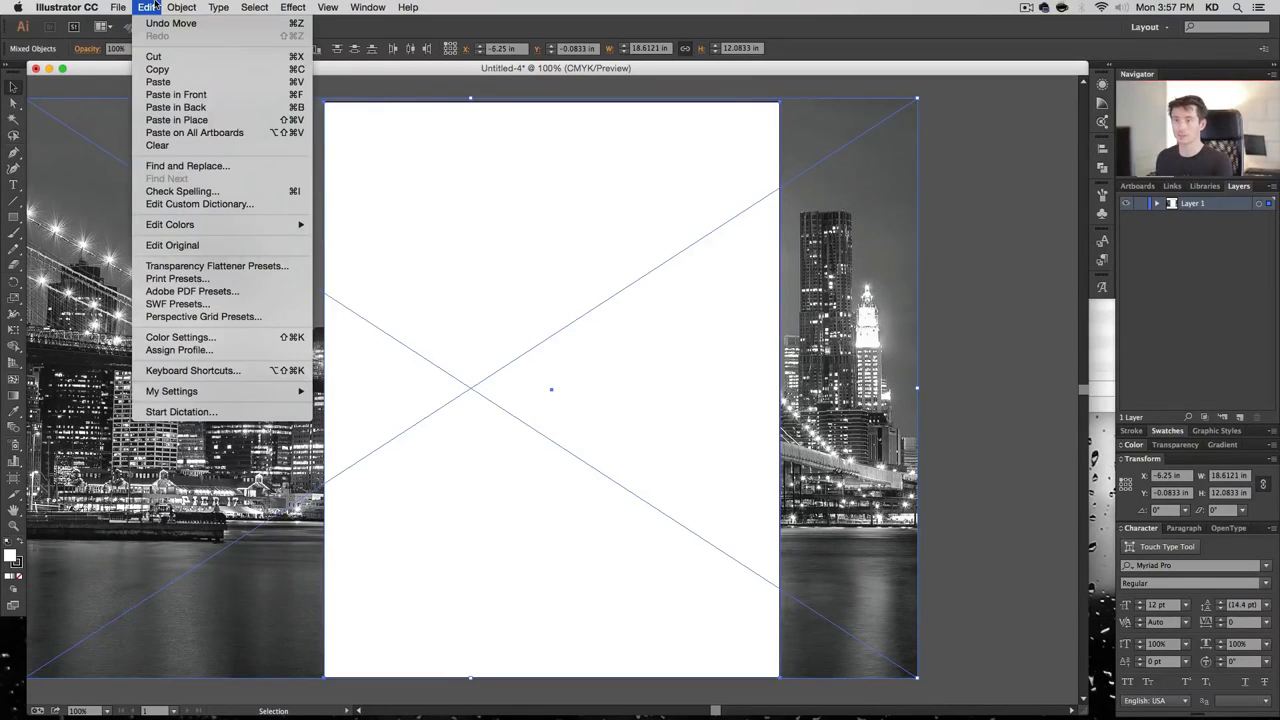
{"action": "mouse_move", "coordinate": [181, 7]}
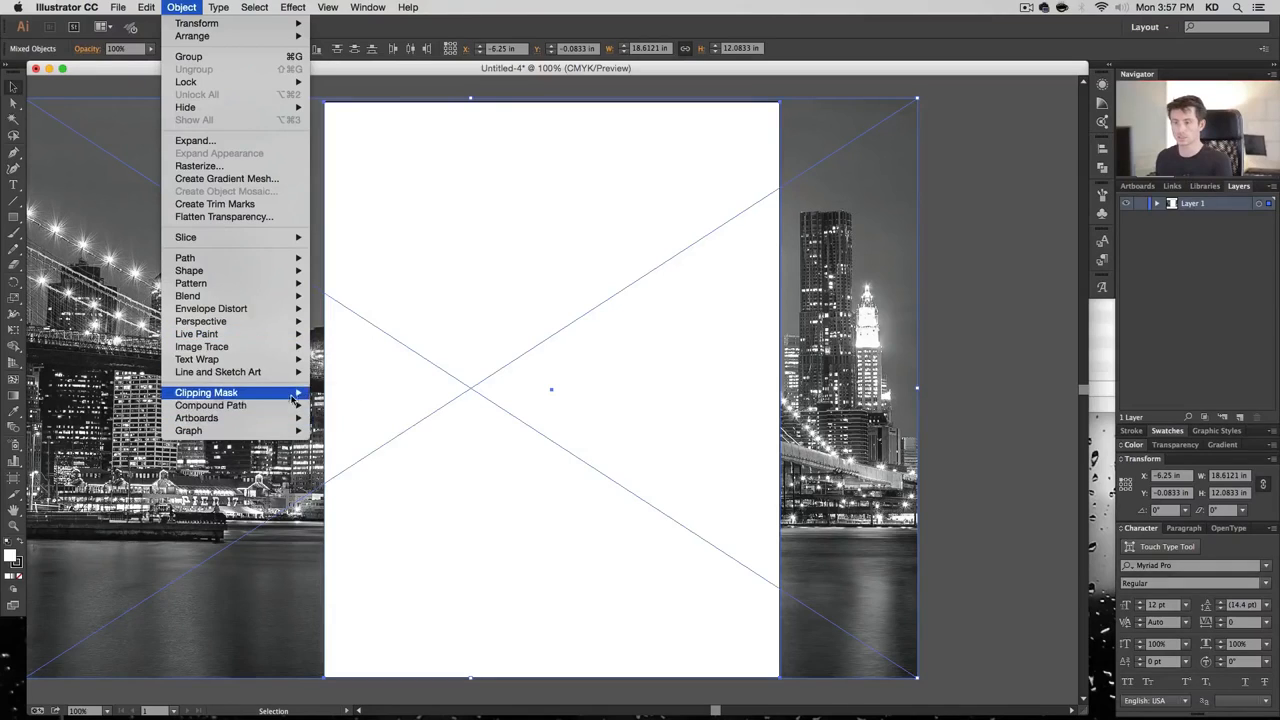
{"action": "mouse_move", "coordinate": [292, 397]}
{"action": "left_click", "coordinate": [338, 394]}
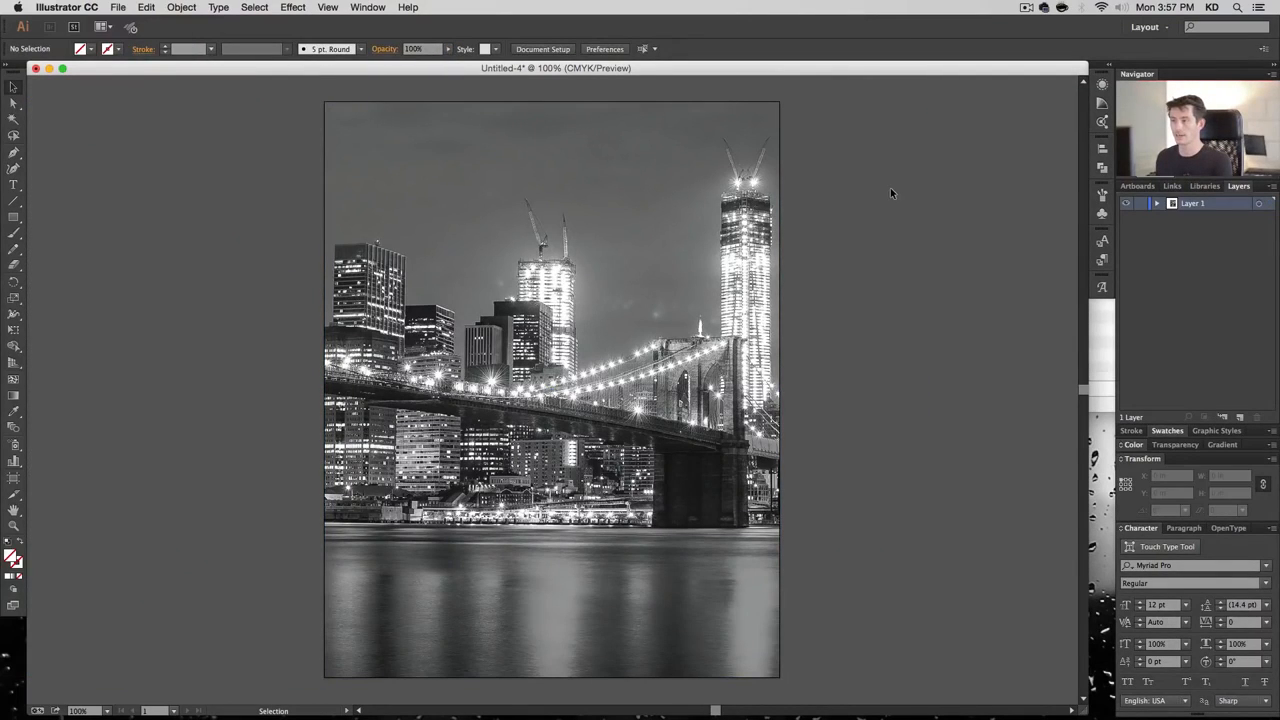
Expand Layer 1 and the Clip Group, then target the rectangle, the linked photo, and the group
{"action": "left_click", "coordinate": [1157, 205]}
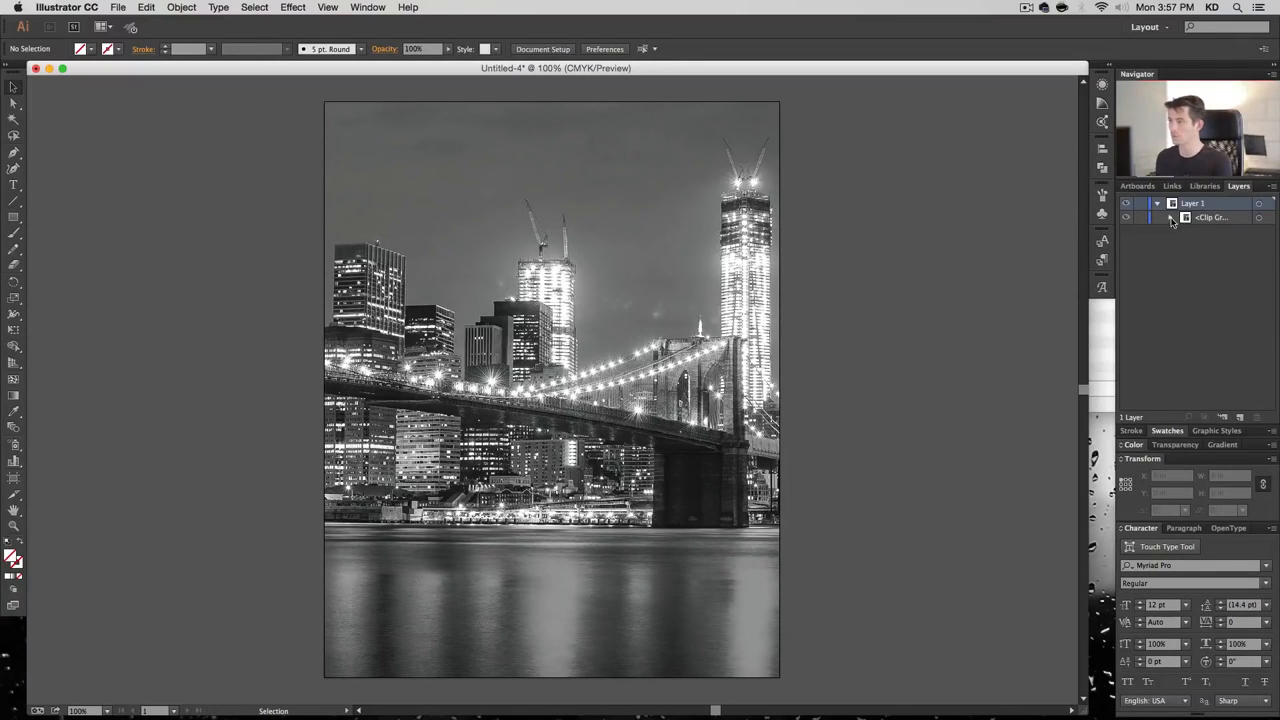
{"action": "left_click", "coordinate": [1171, 218]}
{"action": "left_click", "coordinate": [1260, 232]}
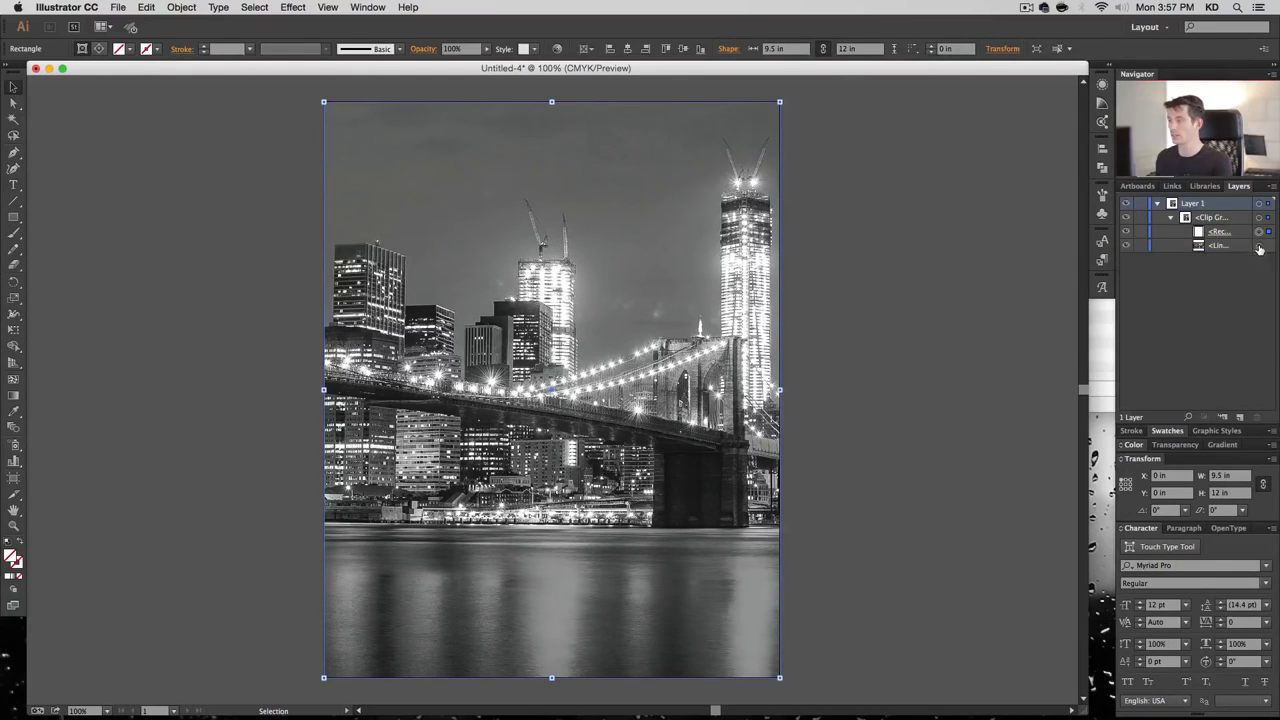
{"action": "left_click", "coordinate": [1259, 246]}
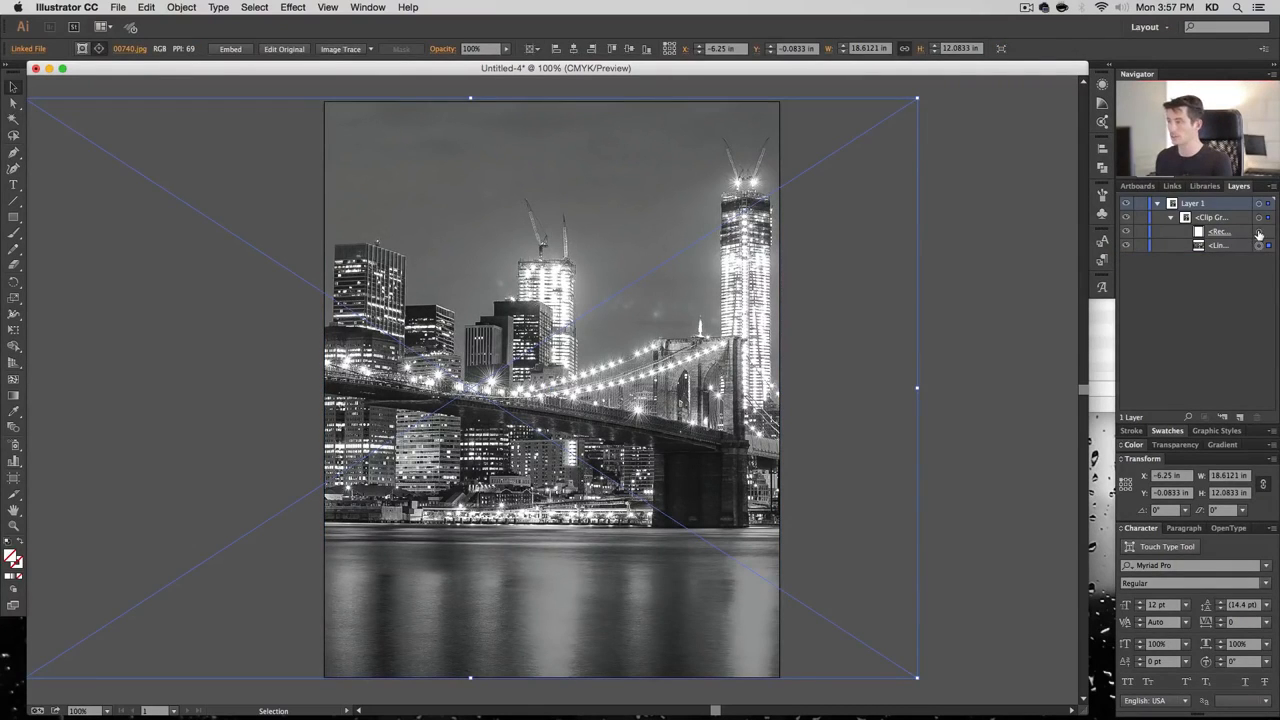
{"action": "left_click", "coordinate": [1259, 233]}
{"action": "left_click", "coordinate": [1260, 247]}
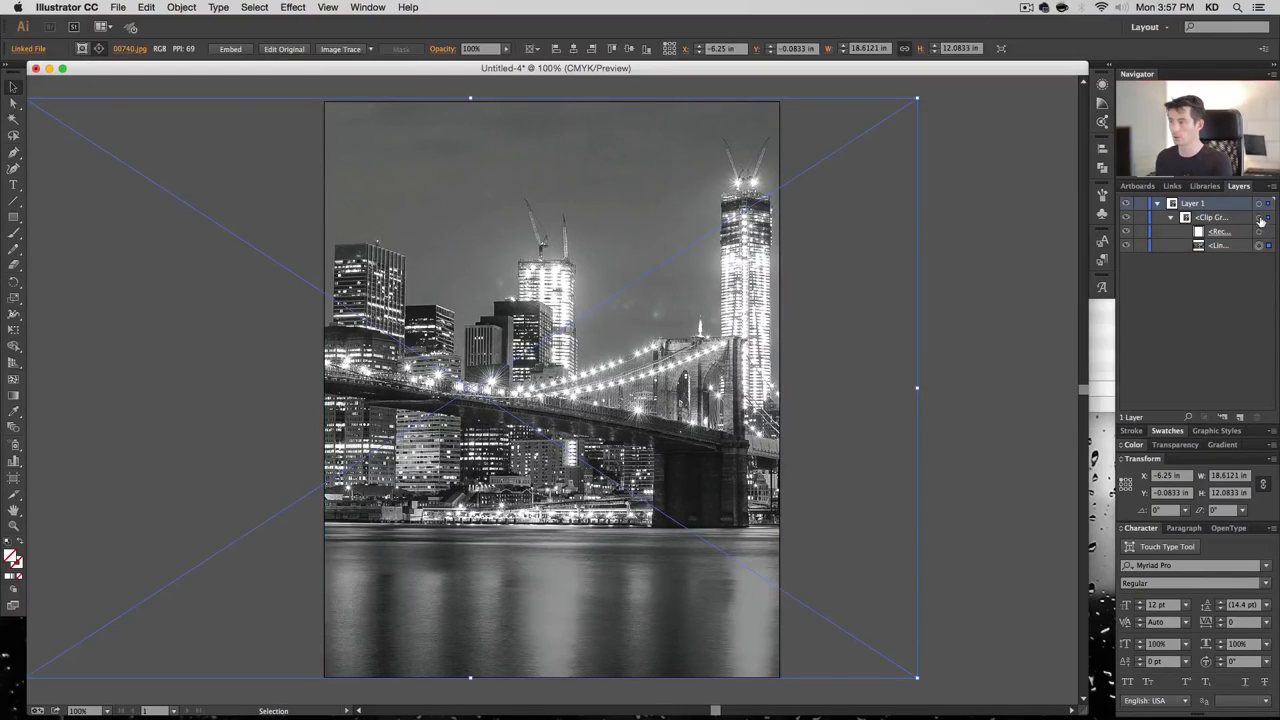
{"action": "left_click", "coordinate": [1259, 217]}
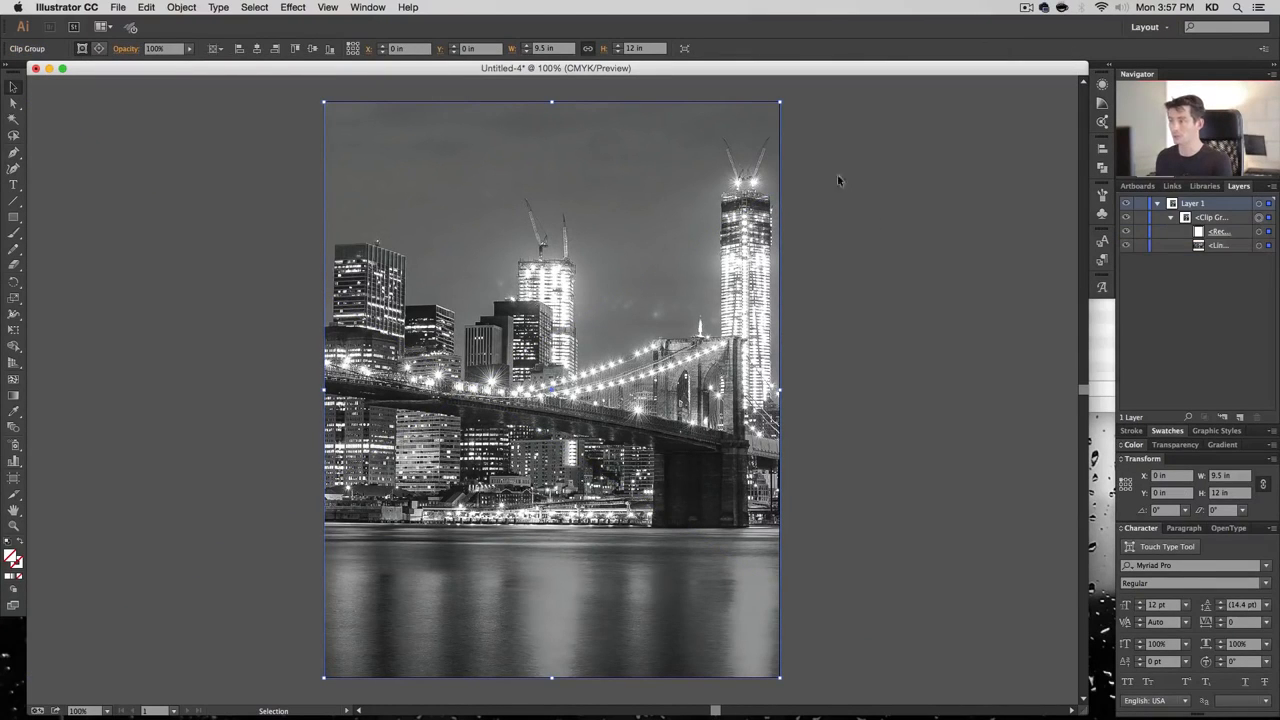
Undo the accidental group scaling, target the linked photo, and zoom out to 66.67%
{"action": "left_click_drag", "start_coordinate": [779, 101], "coordinate": [687, 233]}
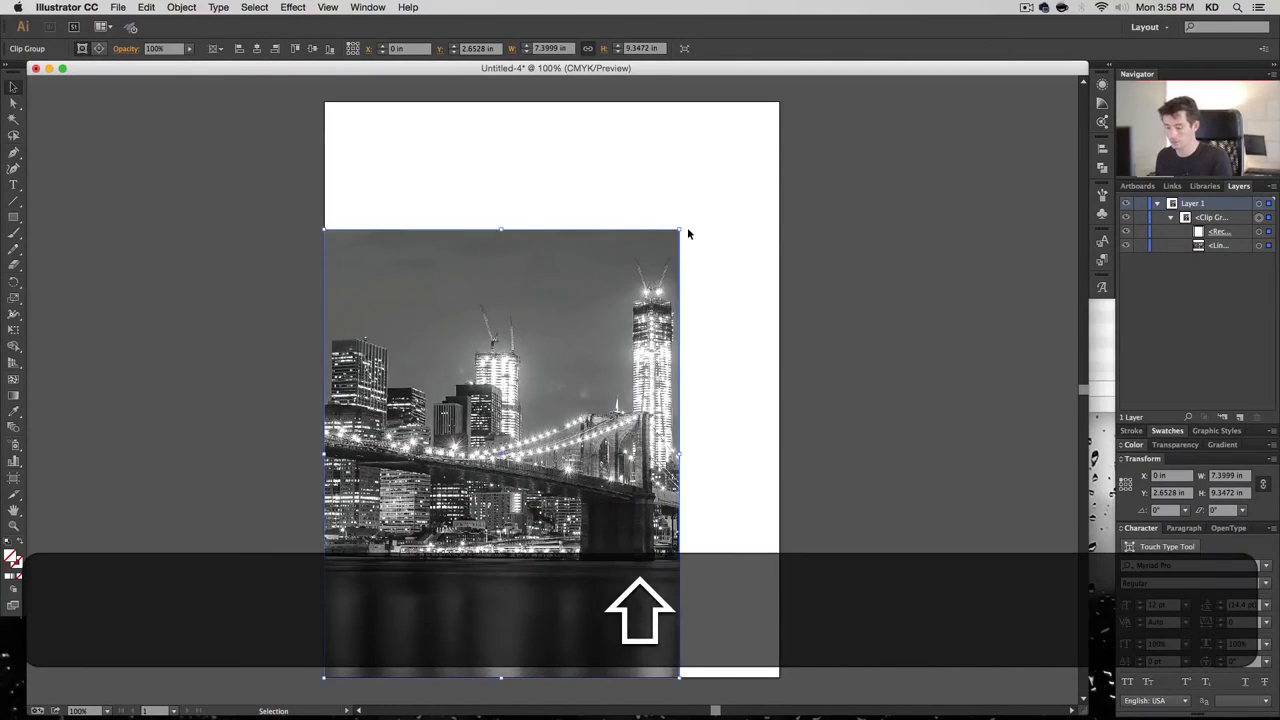
{"action": "key", "text": "shift+super+z"}
{"action": "key", "text": "super+z"}
{"action": "key", "text": "super+z"}
{"action": "key", "text": "super+z"}
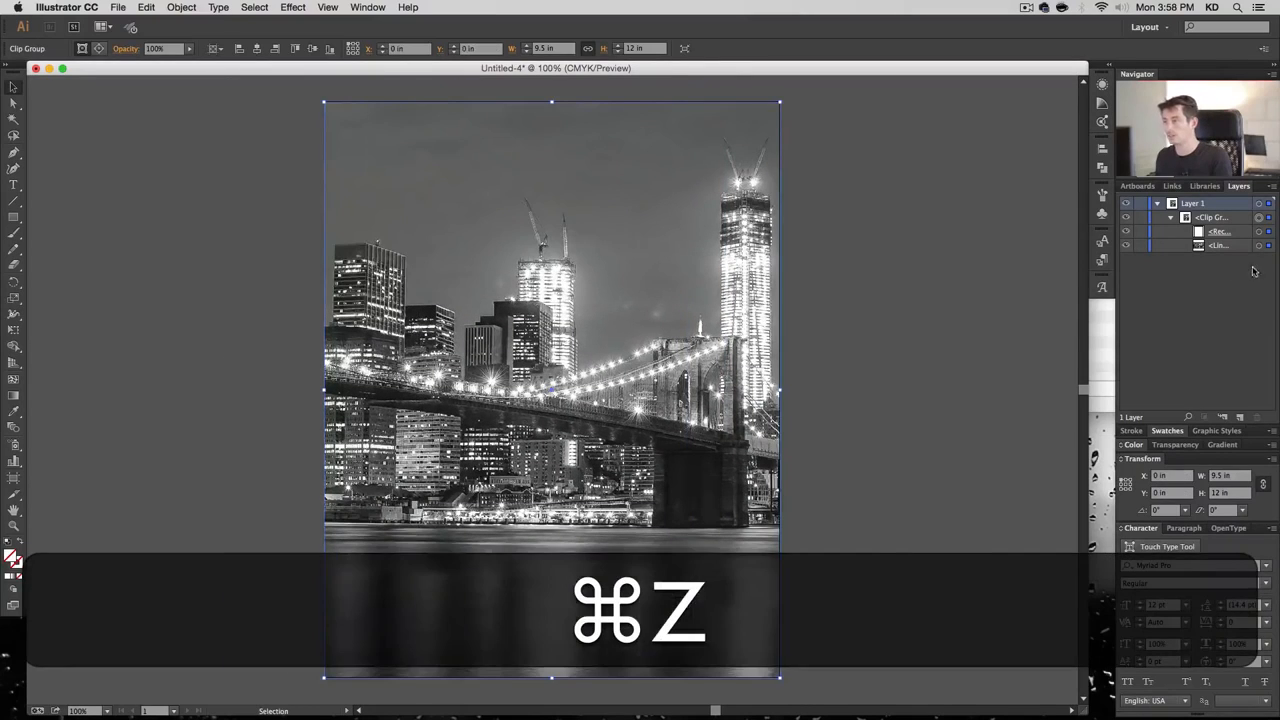
{"action": "left_click", "coordinate": [1259, 246]}
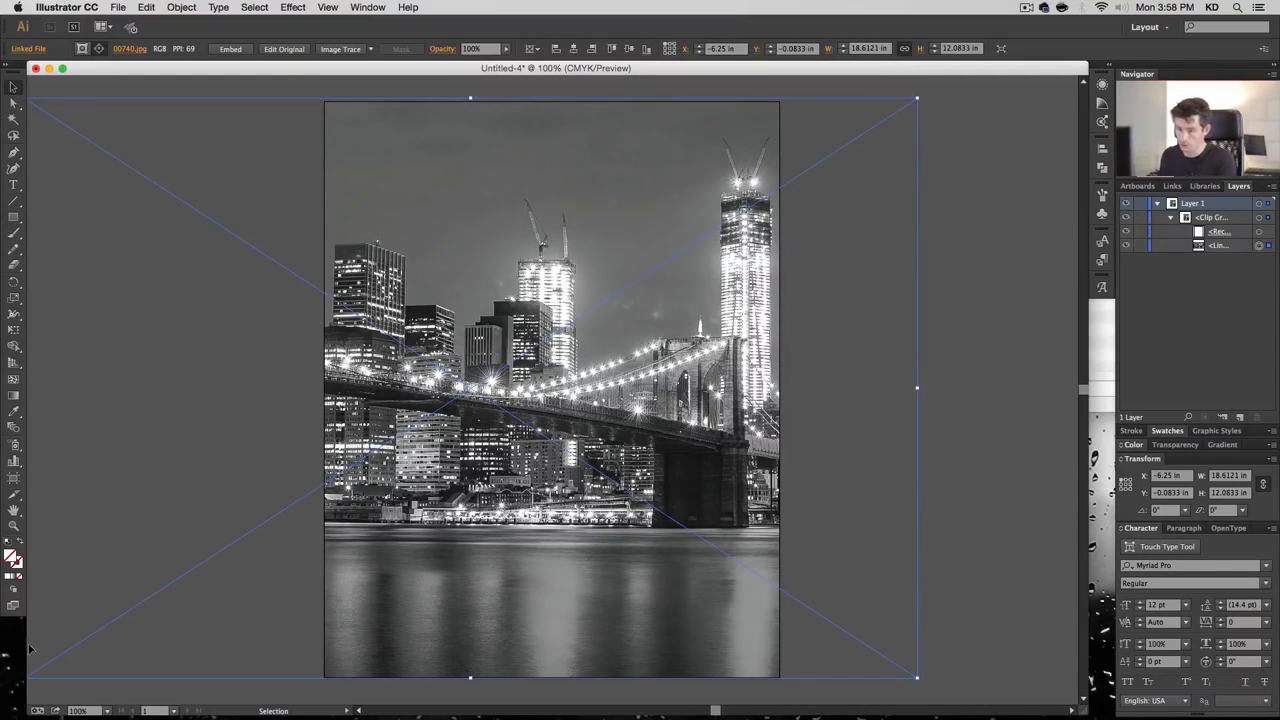
{"action": "left_click", "coordinate": [108, 713]}
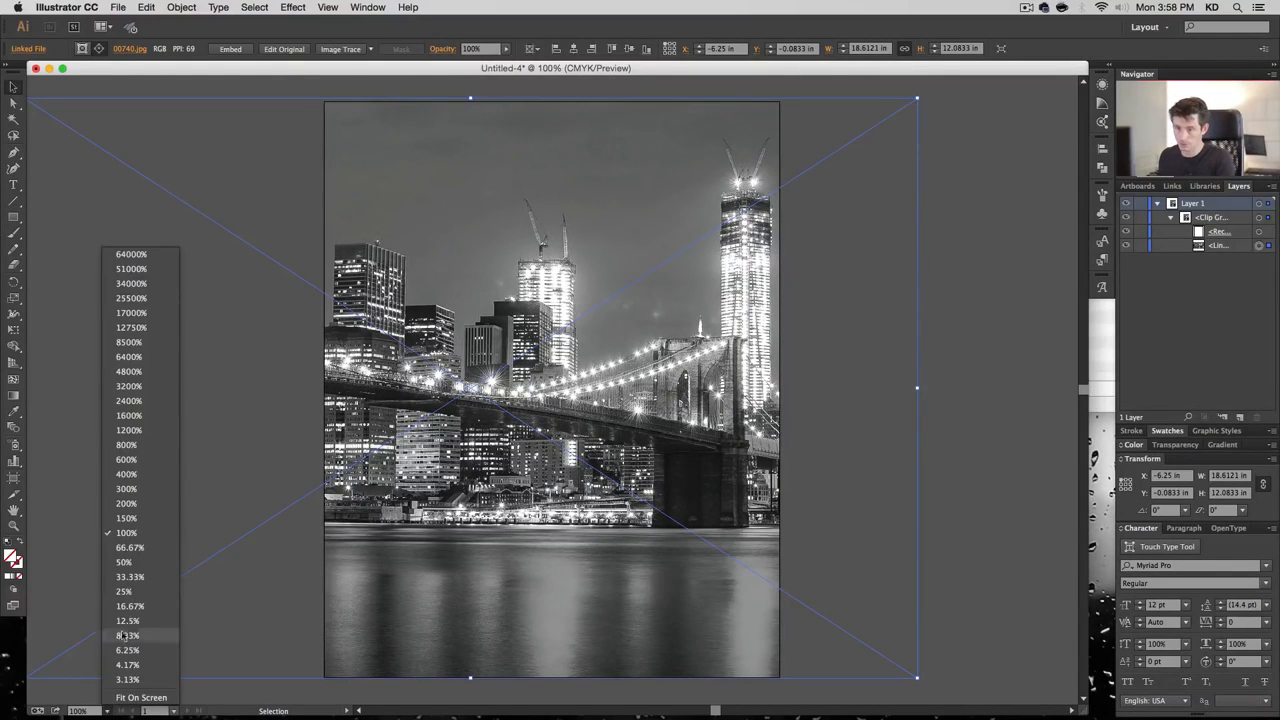
{"action": "left_click", "coordinate": [131, 557]}
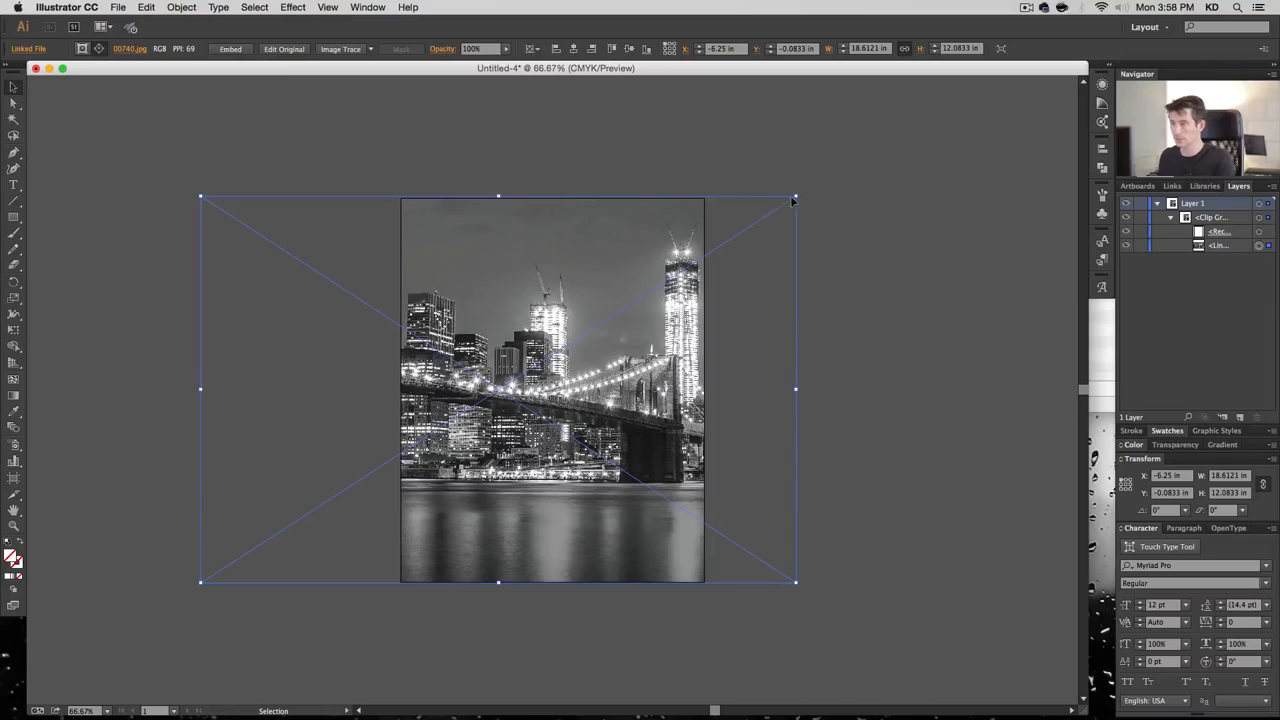
Enlarge the bridge photo from its centre and shift it left in Shift-arrow steps
{"action": "left_click_drag", "start_coordinate": [795, 199], "coordinate": [834, 175]}
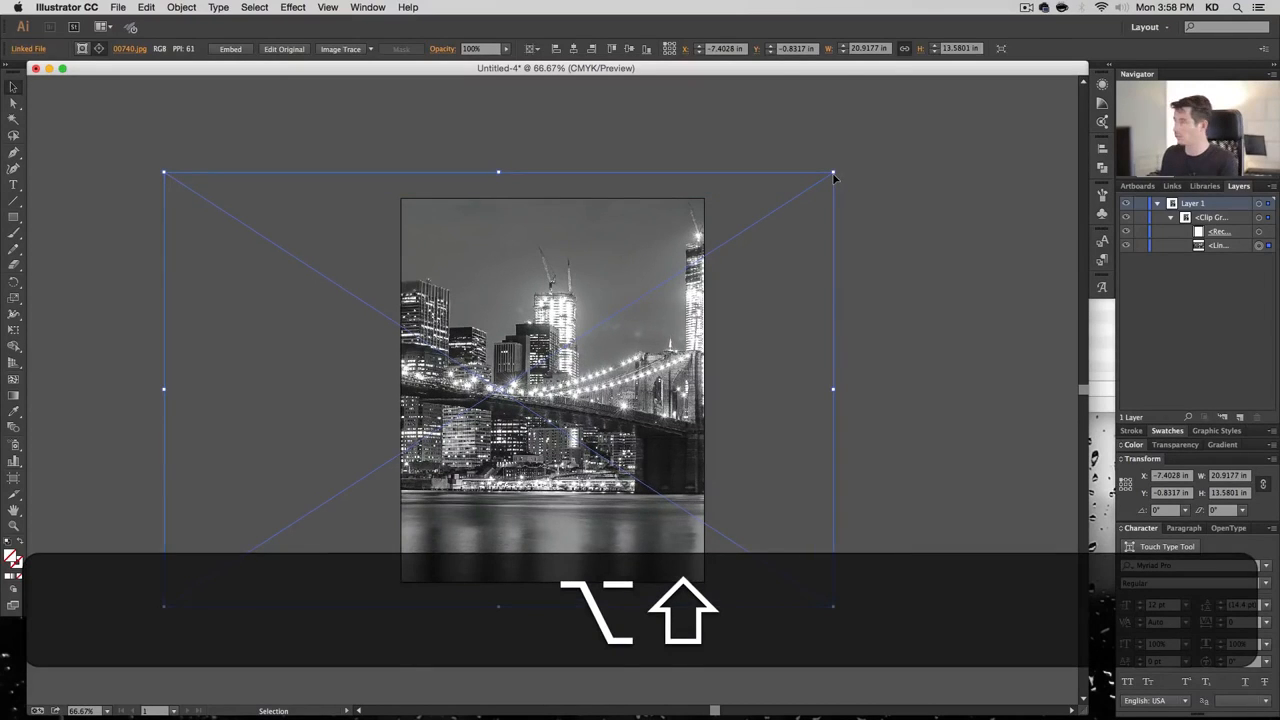
{"action": "key", "text": "shift+Left"}
{"action": "key", "text": "shift+Left"}
{"action": "key", "text": "shift+Left"}
{"action": "key", "text": "shift+Left"}
{"action": "key", "text": "shift+Left"}
{"action": "key", "text": "shift+Left"}
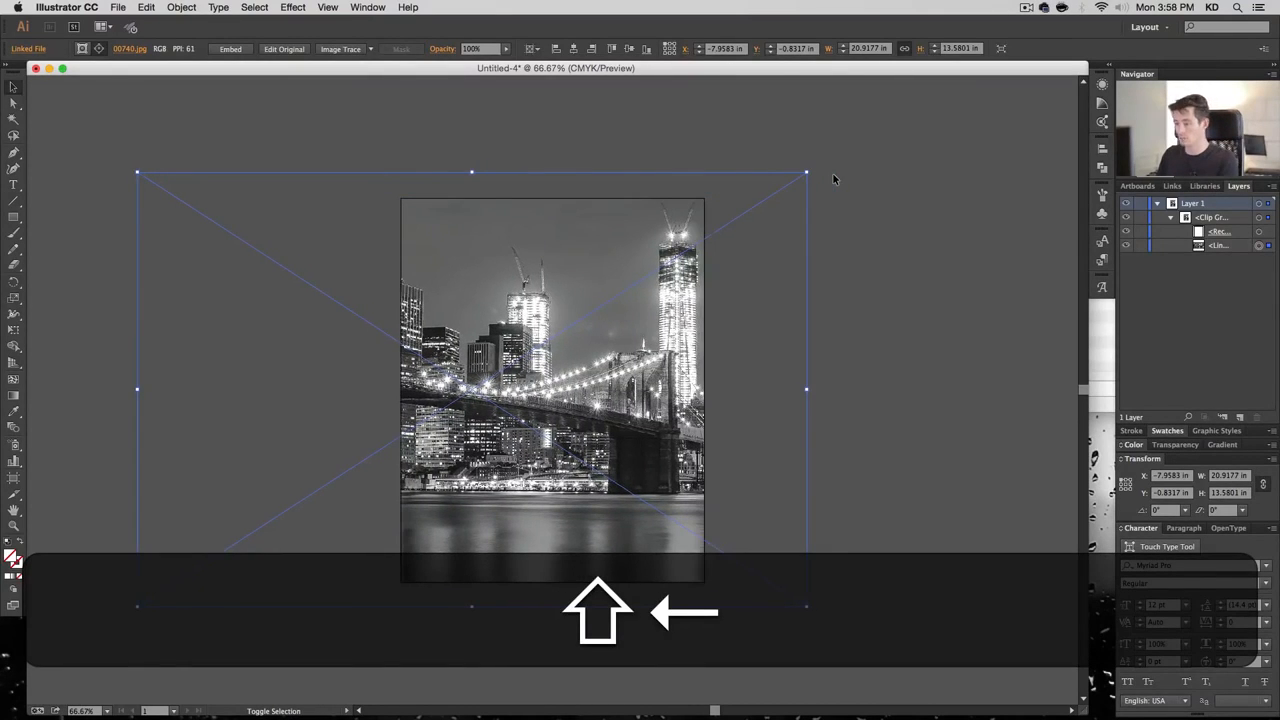
{"action": "key", "text": "shift+Left"}
{"action": "key", "text": "shift+Left"}
{"action": "key", "text": "shift+Left"}
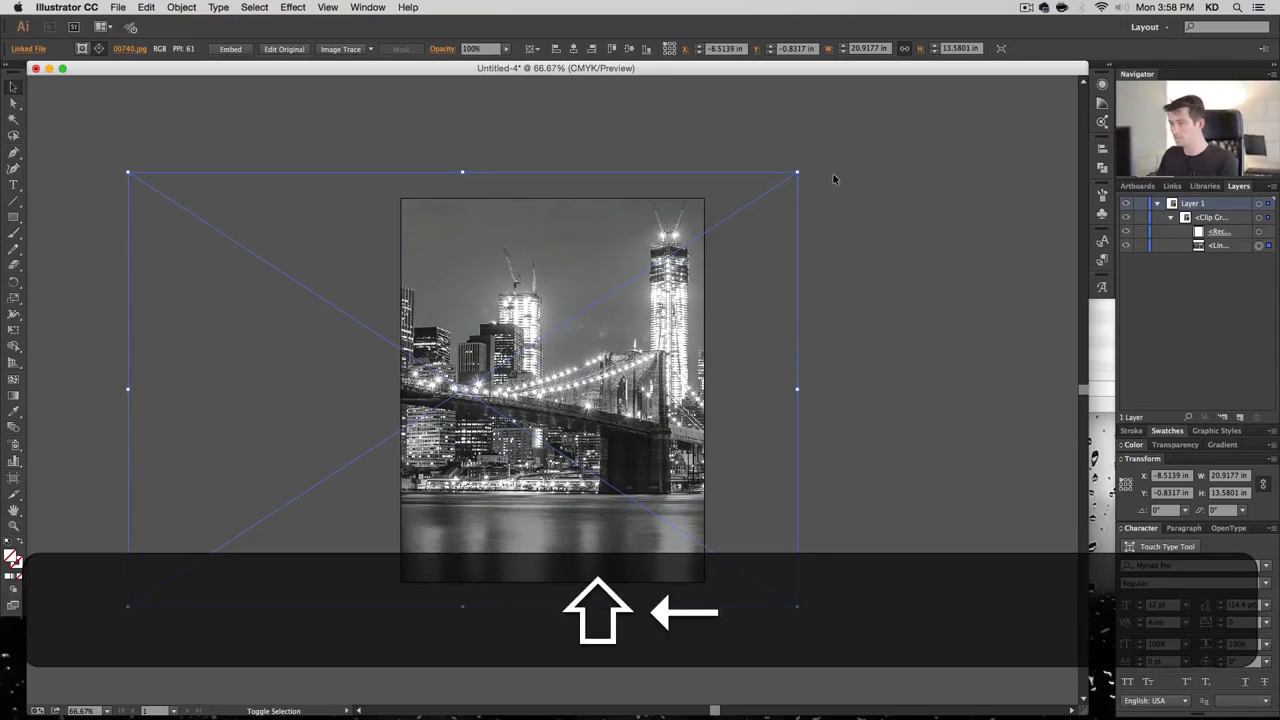
{"action": "key", "text": "shift+Left"}
{"action": "key", "text": "shift+Left"}
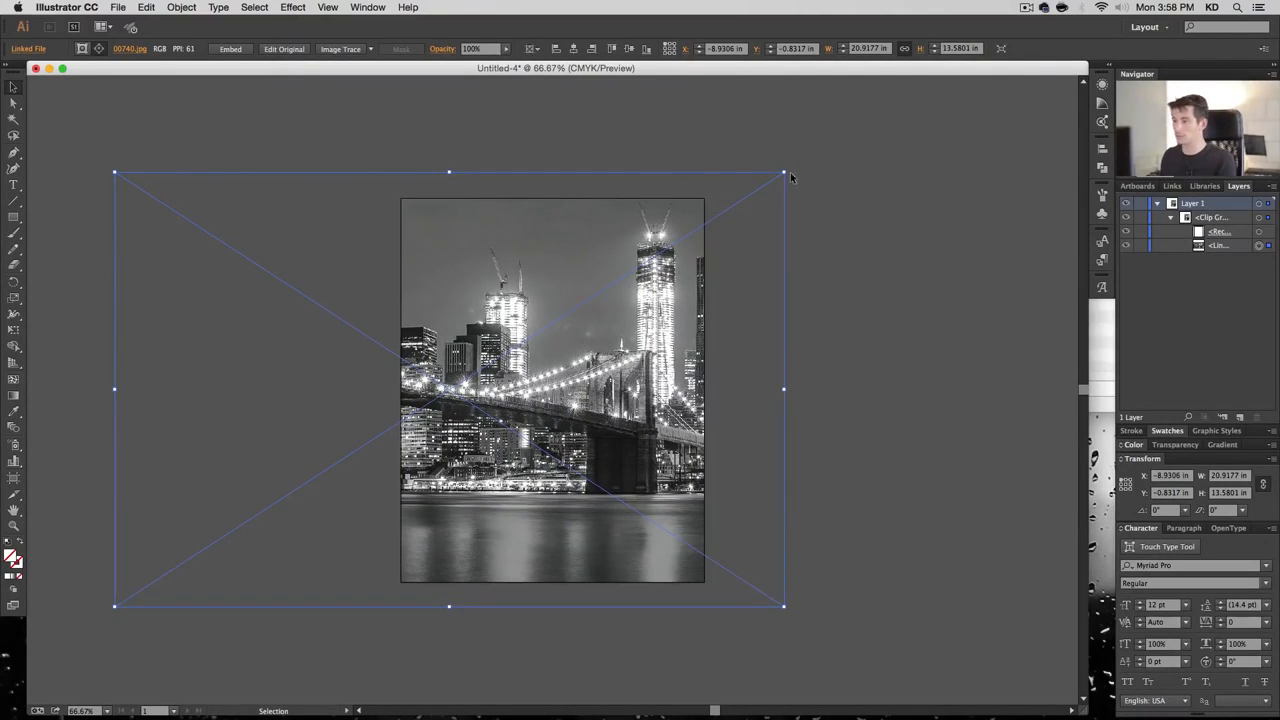
{"action": "left_click_drag", "start_coordinate": [785, 174], "coordinate": [815, 153]}
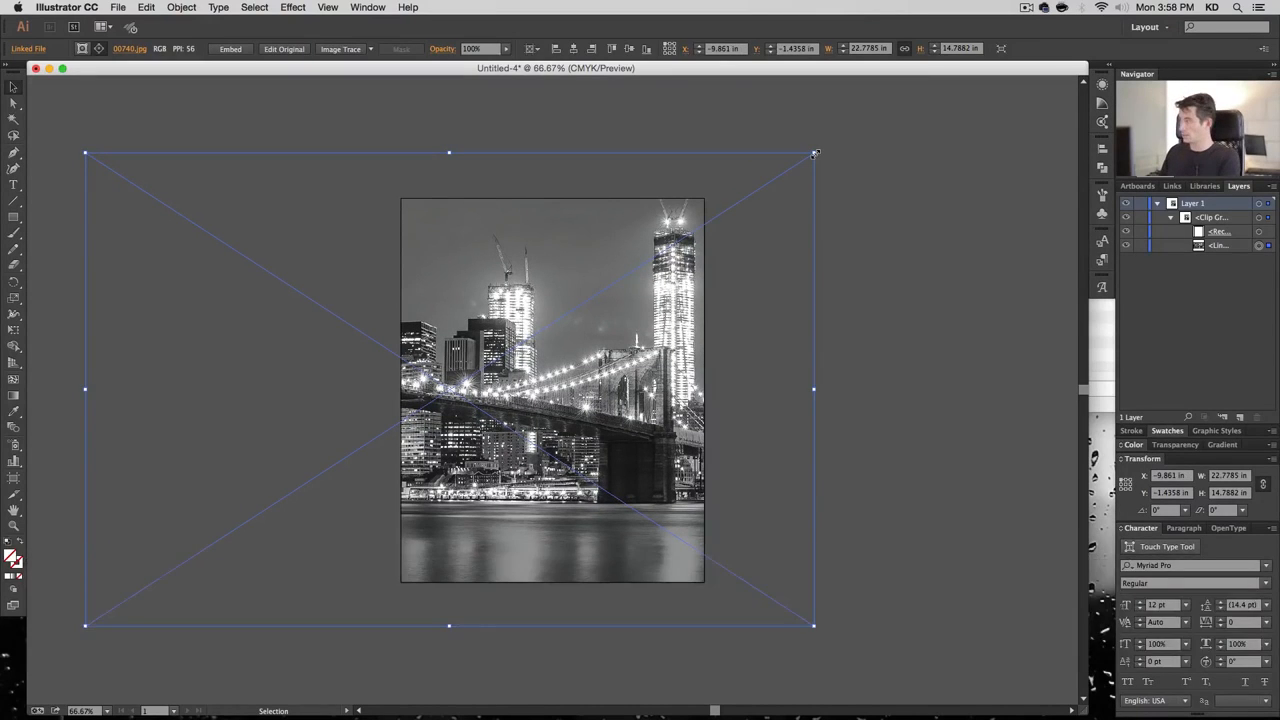
{"action": "key", "text": "shift+Left"}
{"action": "key", "text": "shift+Left"}
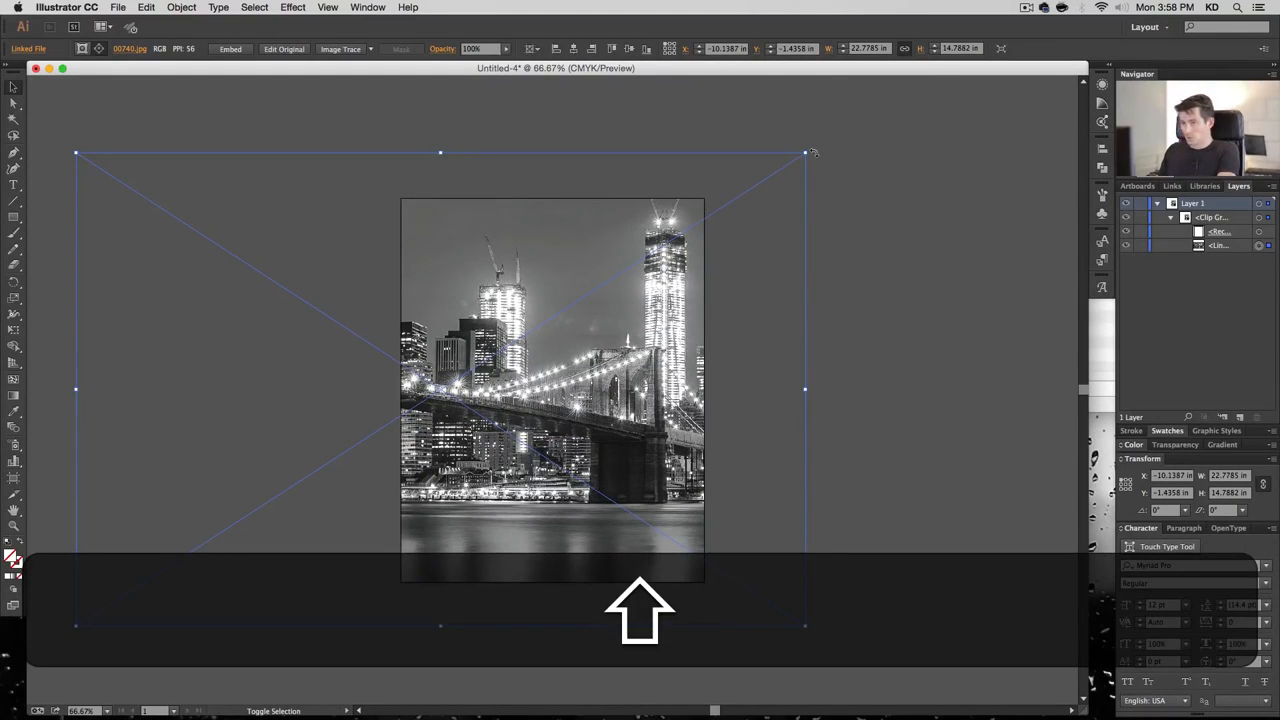
{"action": "key", "text": "shift+Left"}
{"action": "key", "text": "shift+Left"}
{"action": "key", "text": "shift+Left"}
{"action": "key", "text": "shift+Left"}
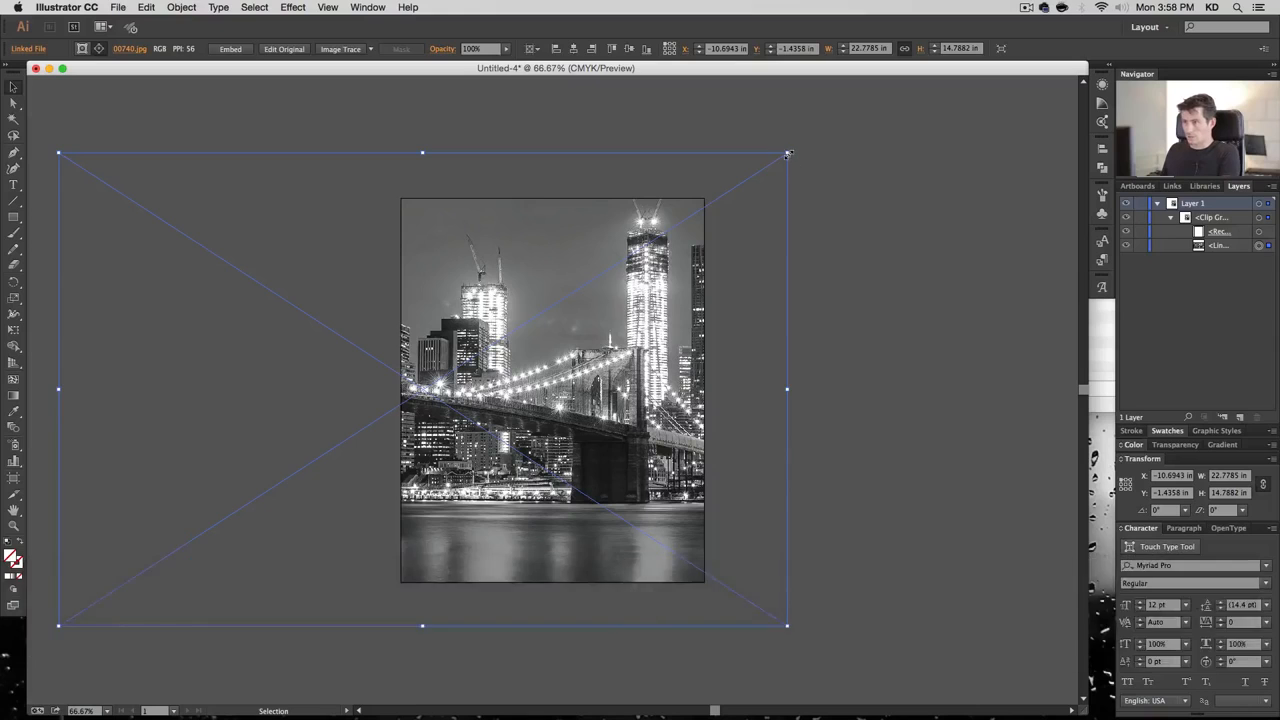
Fine-tune the photo to 23.8056 × 15.455 in, nudge it up, and deselect
{"action": "left_click_drag", "start_coordinate": [788, 155], "coordinate": [817, 135]}
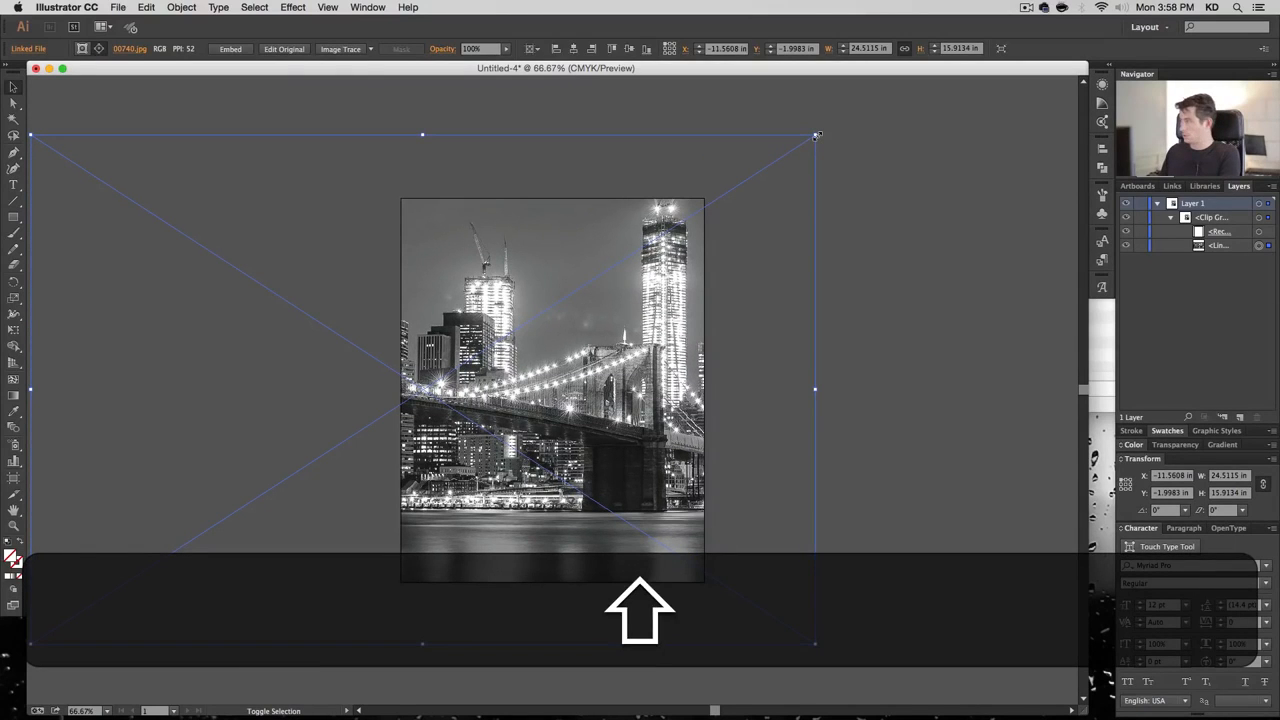
{"action": "left_click_drag", "start_coordinate": [817, 135], "coordinate": [809, 147]}
{"action": "key", "text": "shift+Up"}
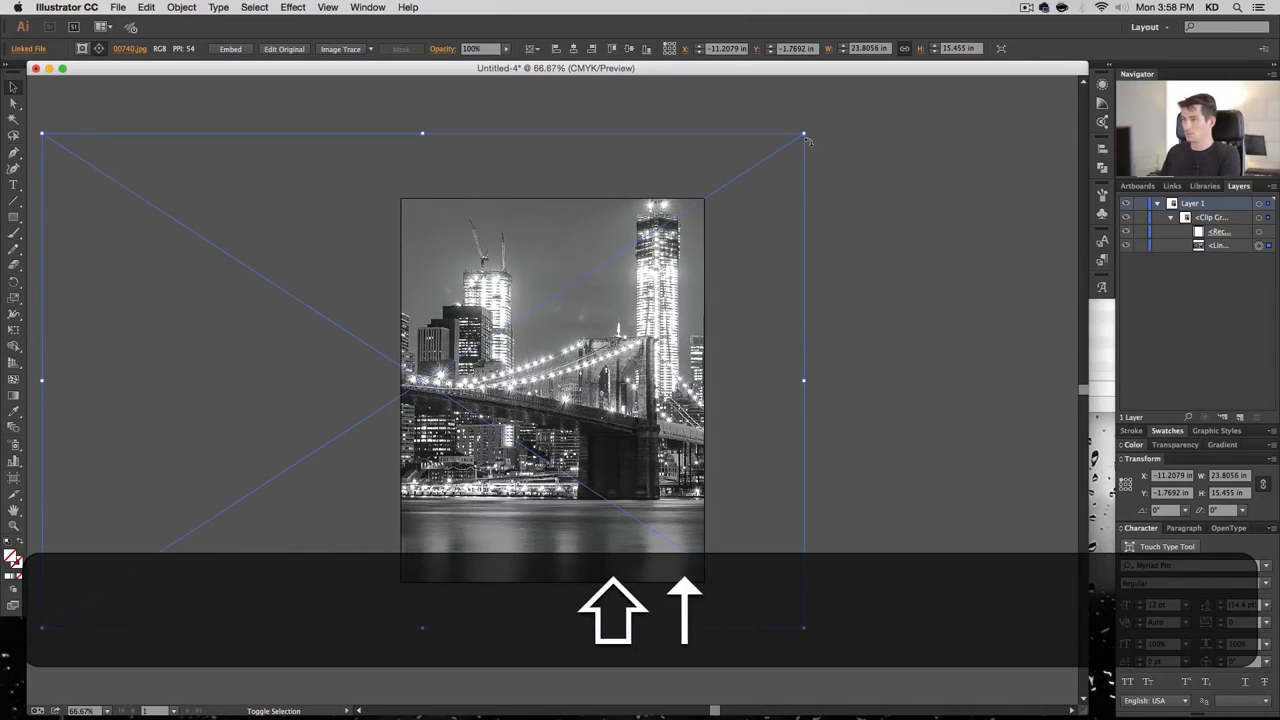
{"action": "key", "text": "shift+Down"}
{"action": "key", "text": "shift+Up"}
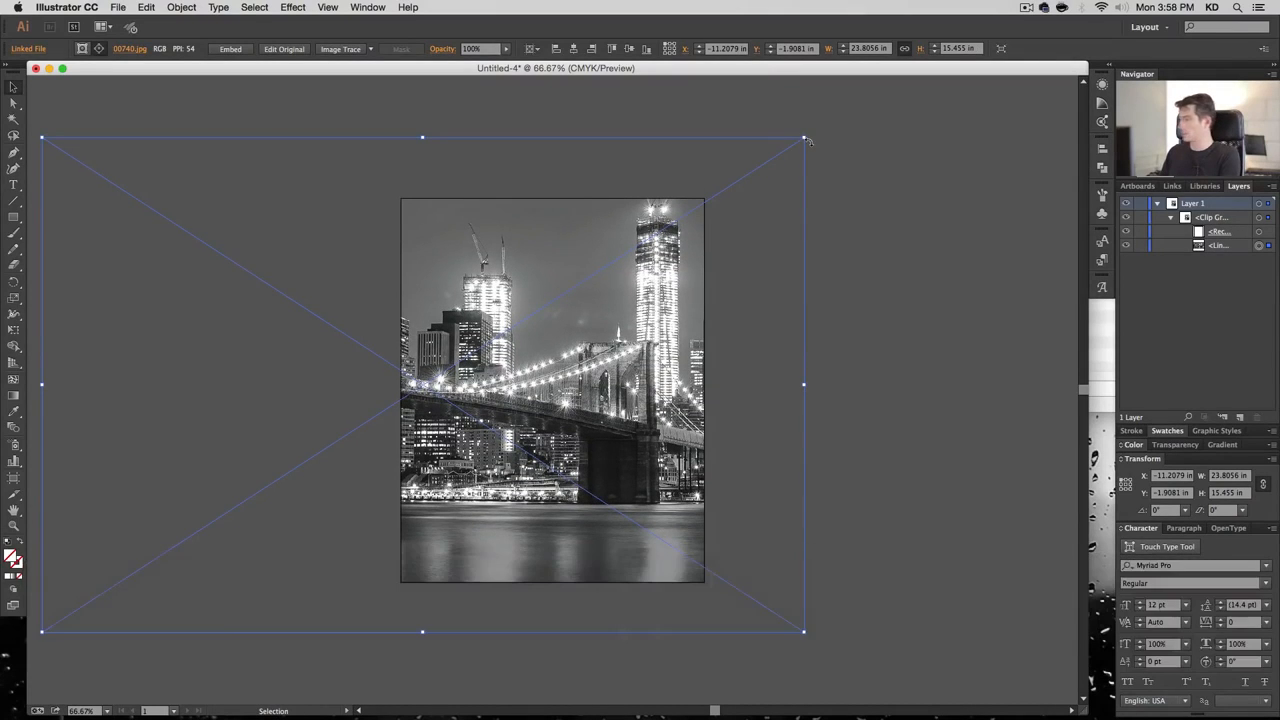
{"action": "left_click", "coordinate": [893, 262]}
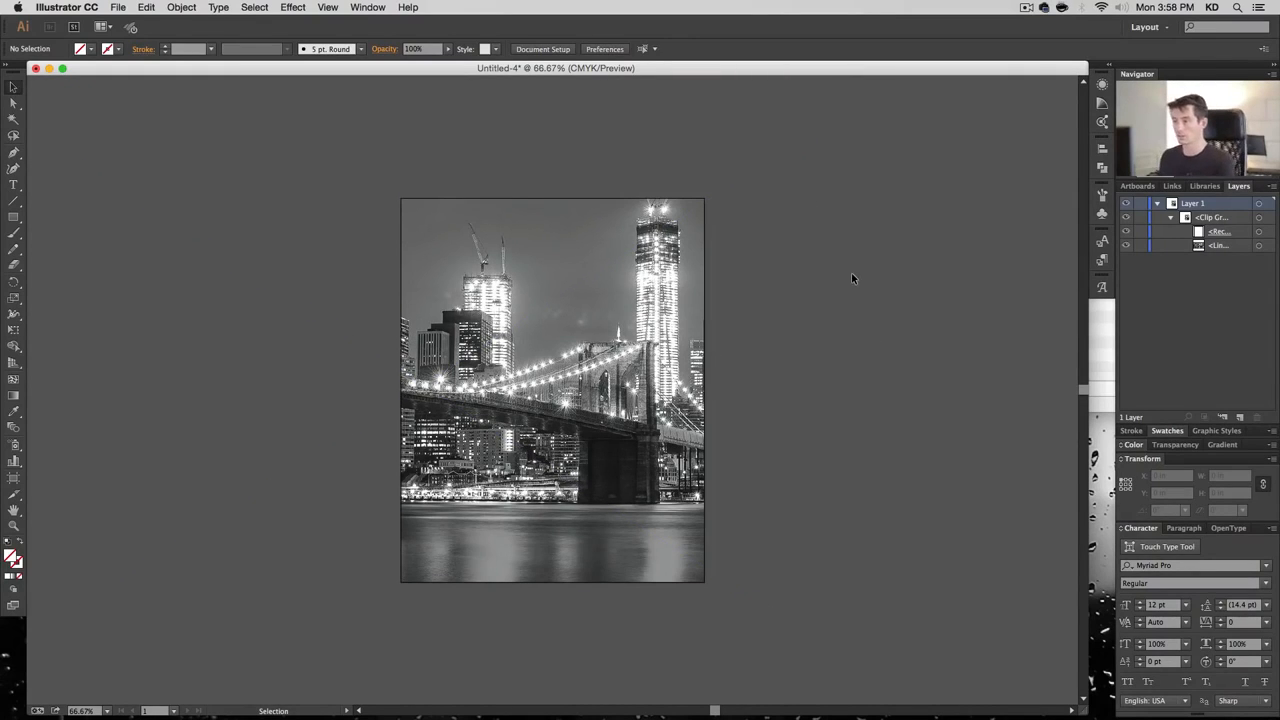
Zoom back to 100%, collapse the clip group, and rename Layer 1 to 'Cover 1'
{"action": "key", "text": "super+plus"}
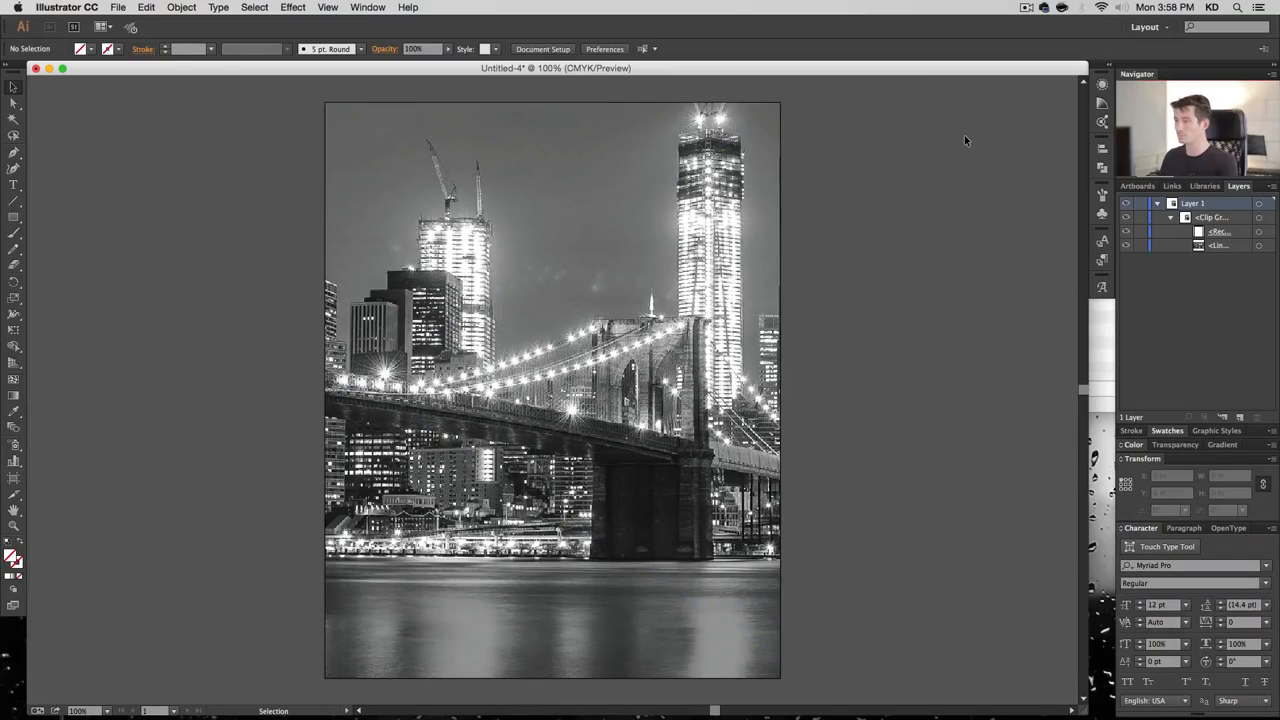
{"action": "left_click", "coordinate": [1170, 218]}
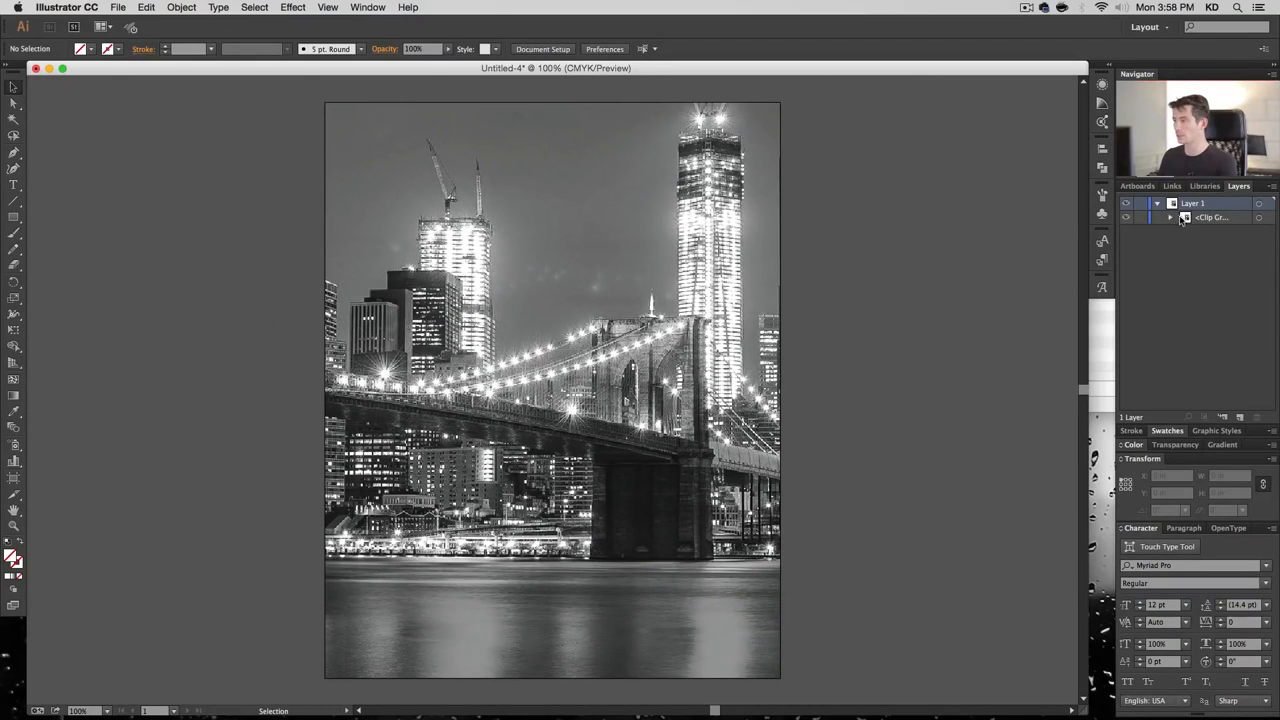
{"action": "double_click", "coordinate": [1194, 205]}
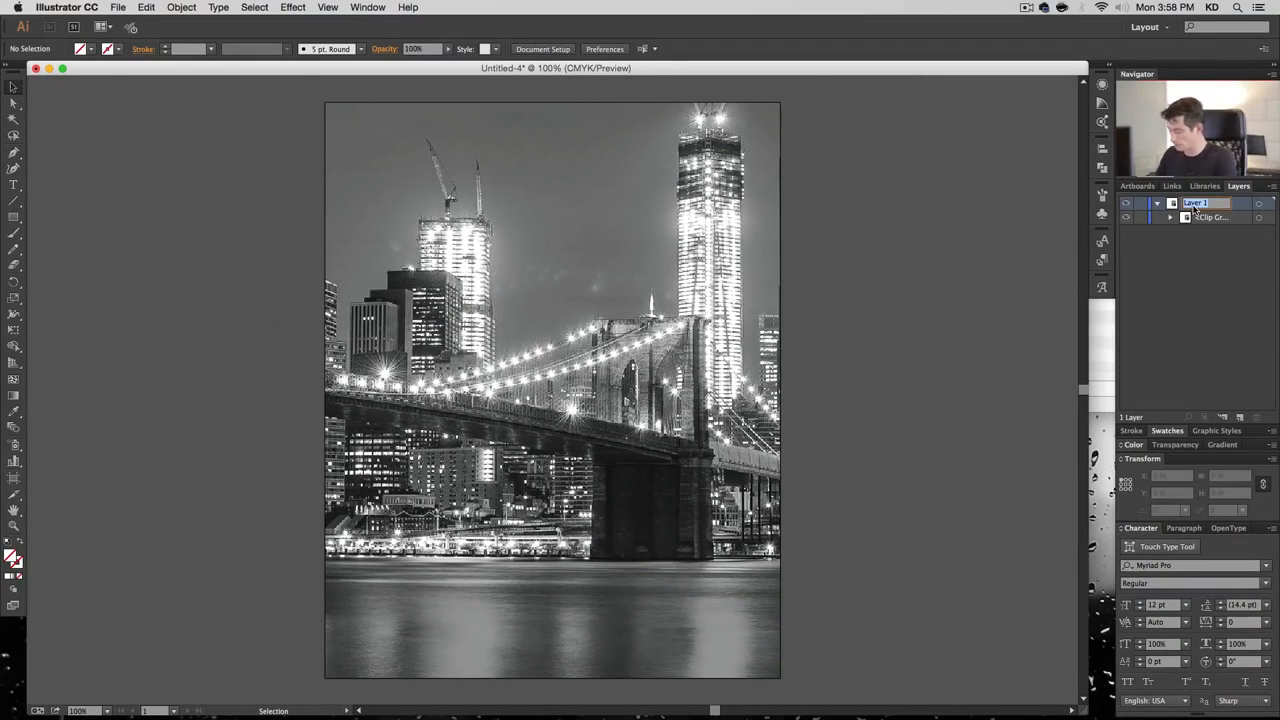
{"action": "type", "text": "Cover 1"}
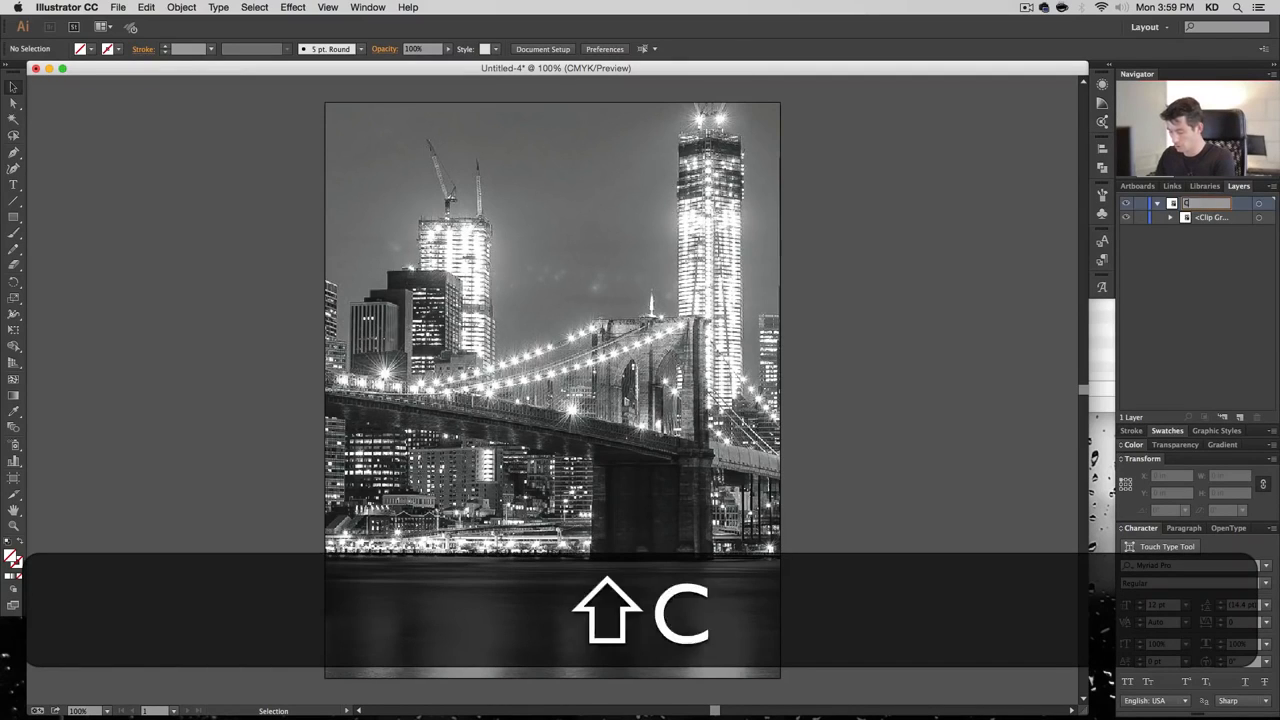
{"action": "key", "text": "Return"}
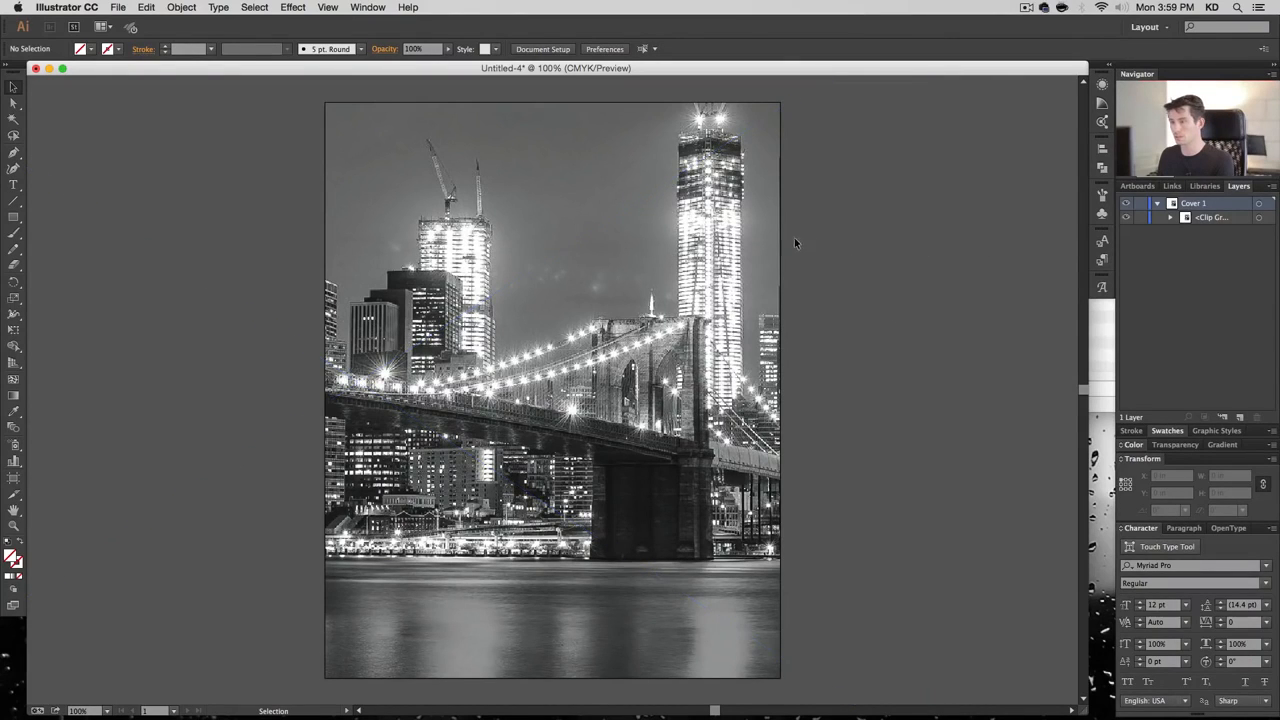
Turn off Smart Guides and nudge the bridge photo right to X −11.1384 in
{"action": "left_click", "coordinate": [328, 7]}
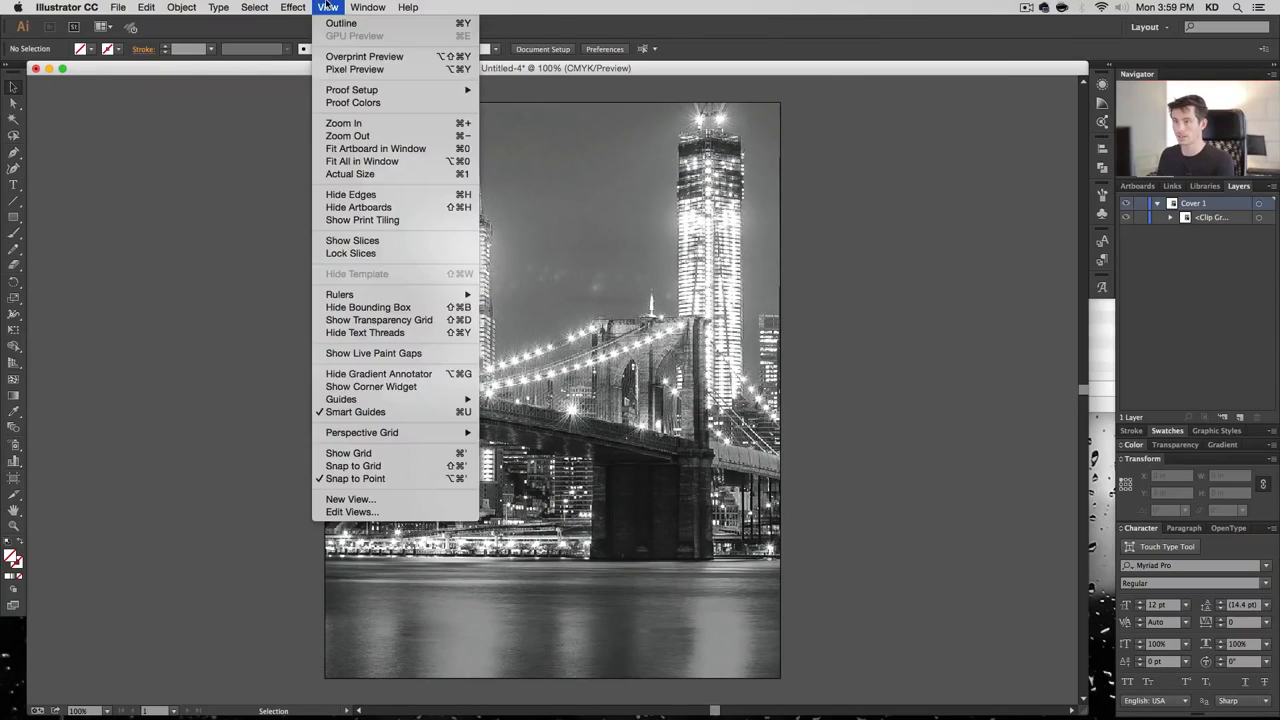
{"action": "left_click", "coordinate": [410, 414]}
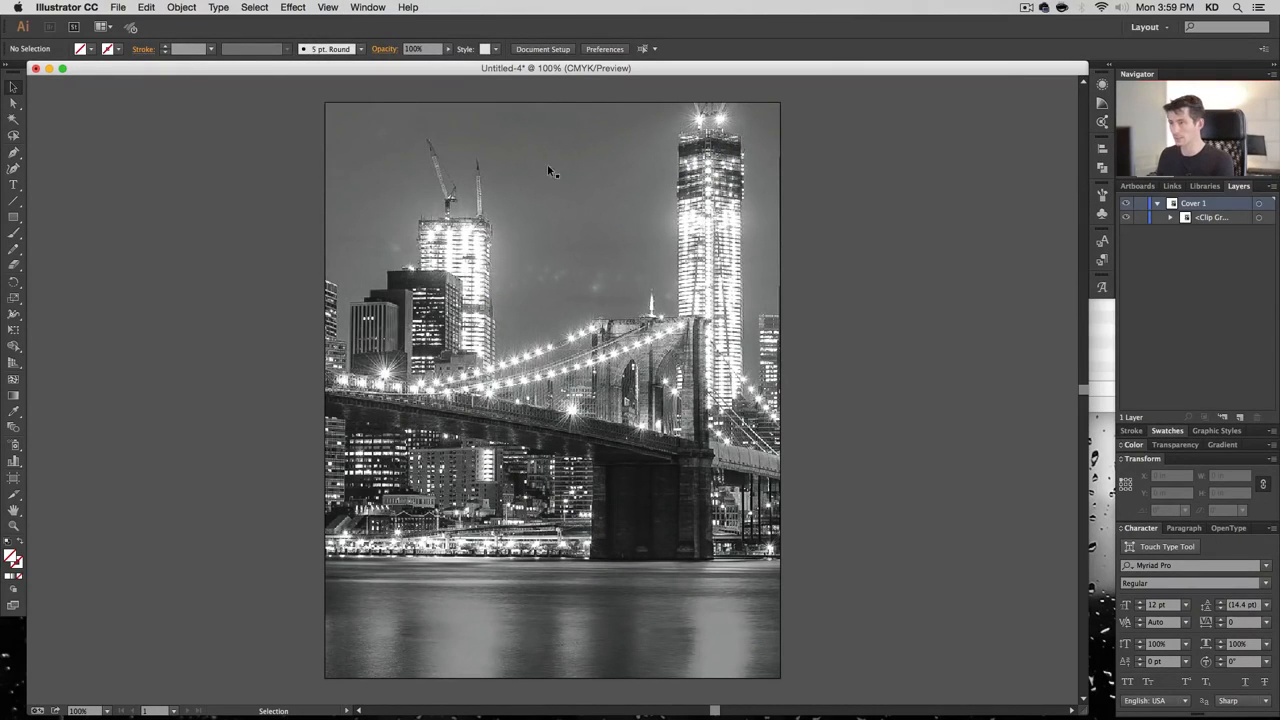
{"action": "left_click", "coordinate": [1171, 217]}
{"action": "left_click", "coordinate": [1258, 245]}
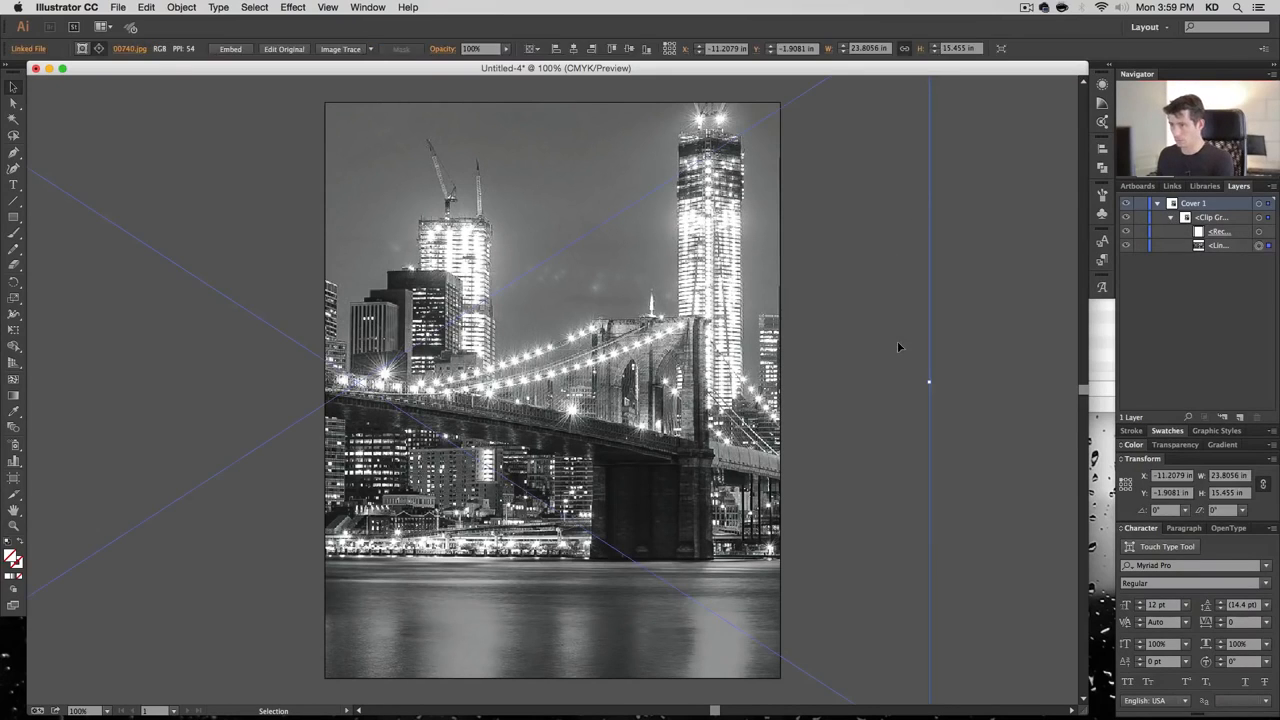
{"action": "key", "text": "Right"}
{"action": "key", "text": "Right"}
{"action": "key", "text": "Right"}
{"action": "key", "text": "Right"}
{"action": "key", "text": "Right"}
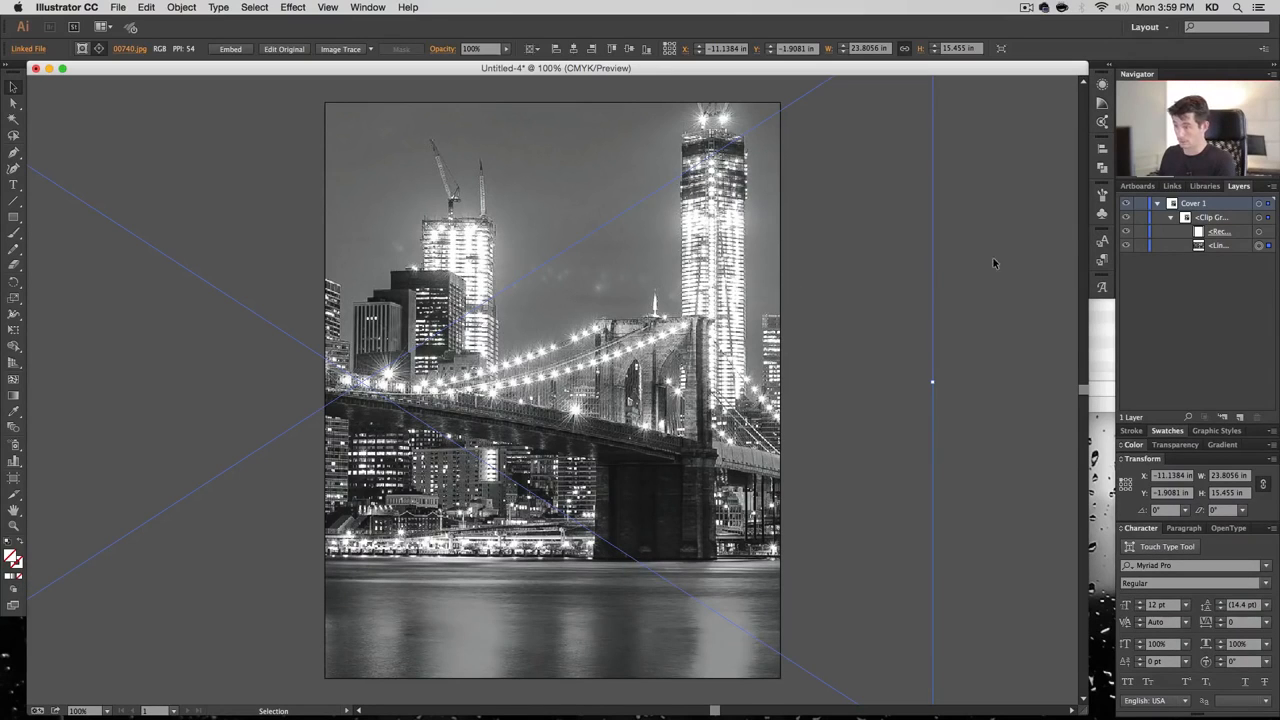
{"action": "left_click", "coordinate": [1004, 257]}
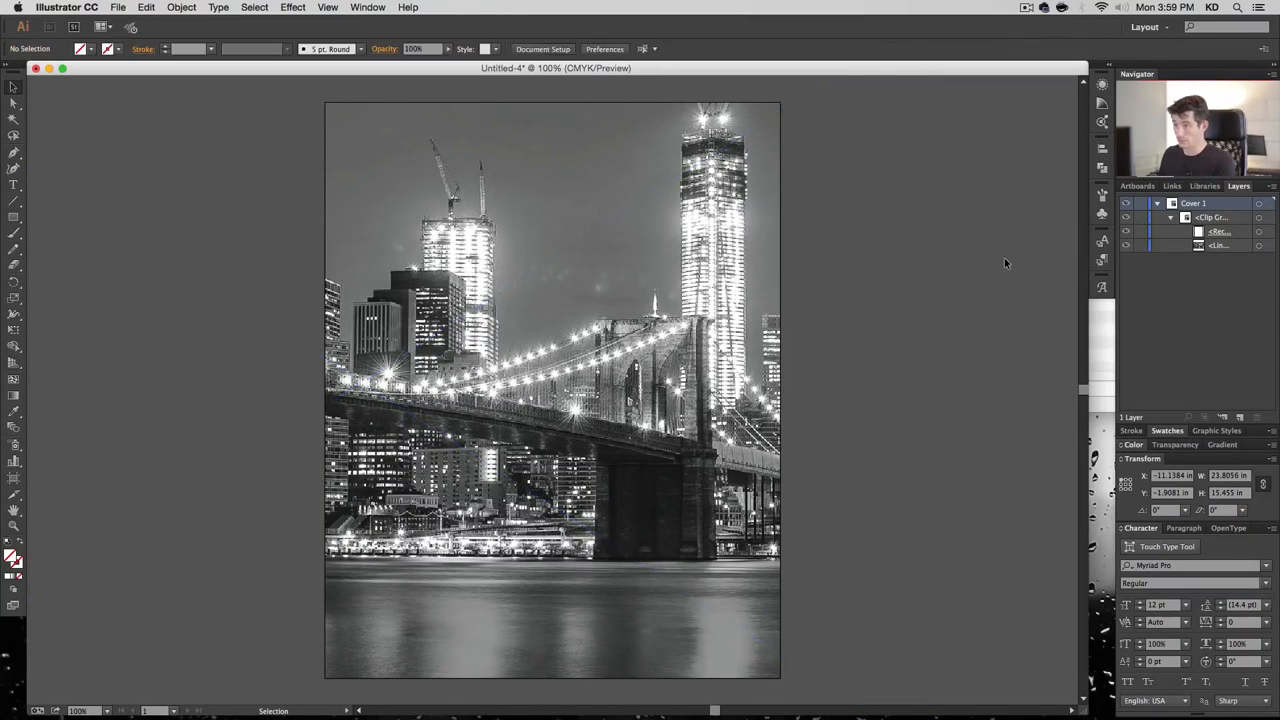
{"action": "left_click", "coordinate": [1172, 217]}
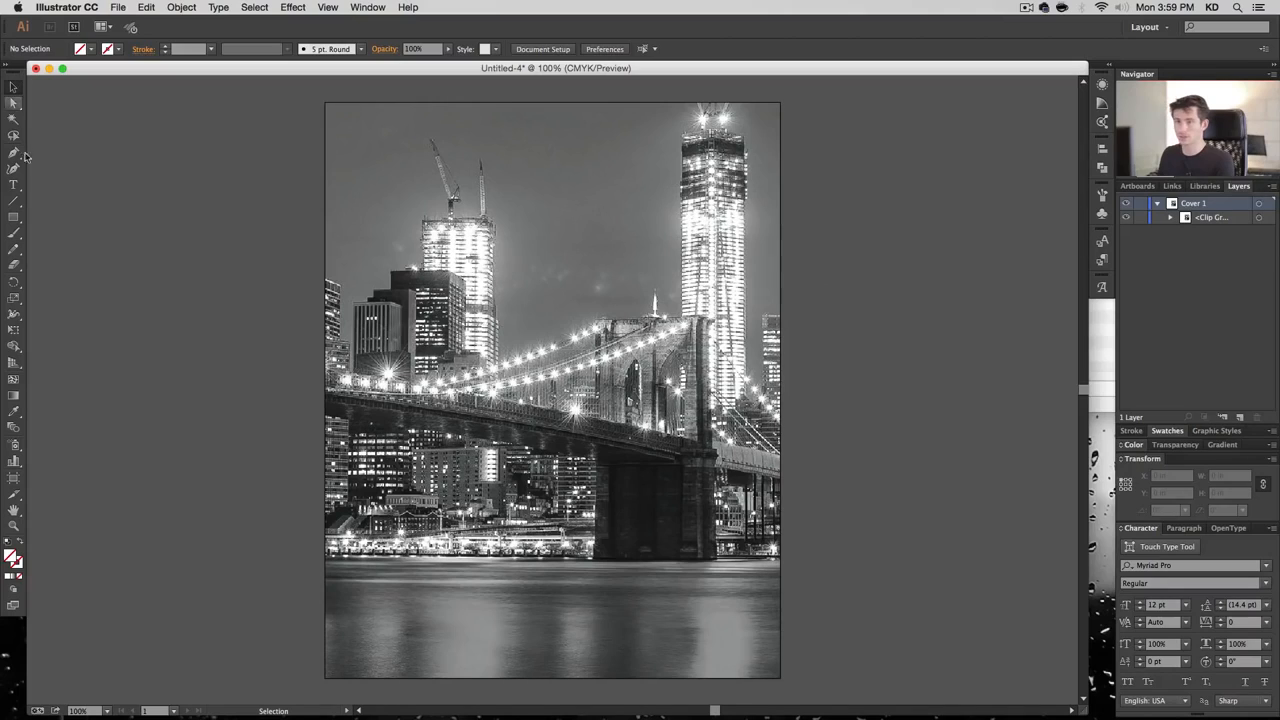
Add two text lines over the photo: 'Black & White' and 'Photography'
{"action": "left_click", "coordinate": [14, 187]}
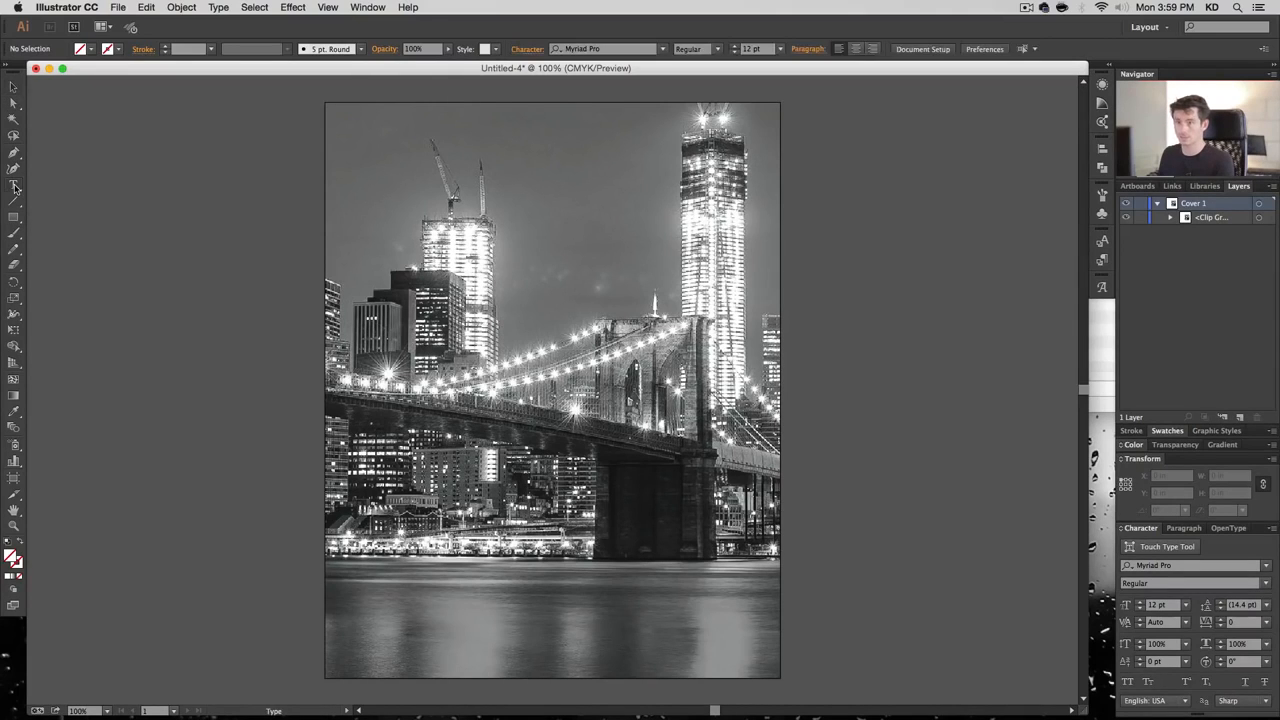
{"action": "left_click", "coordinate": [490, 214]}
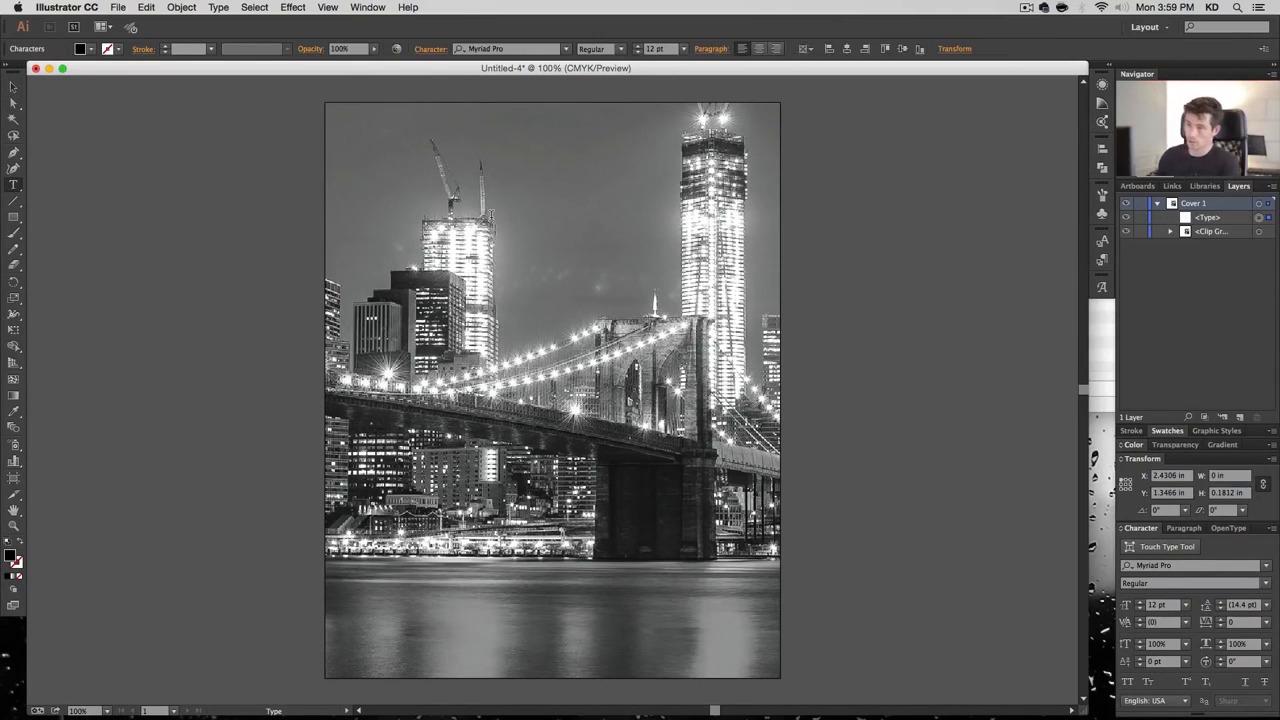
{"action": "type", "text": "Black"}
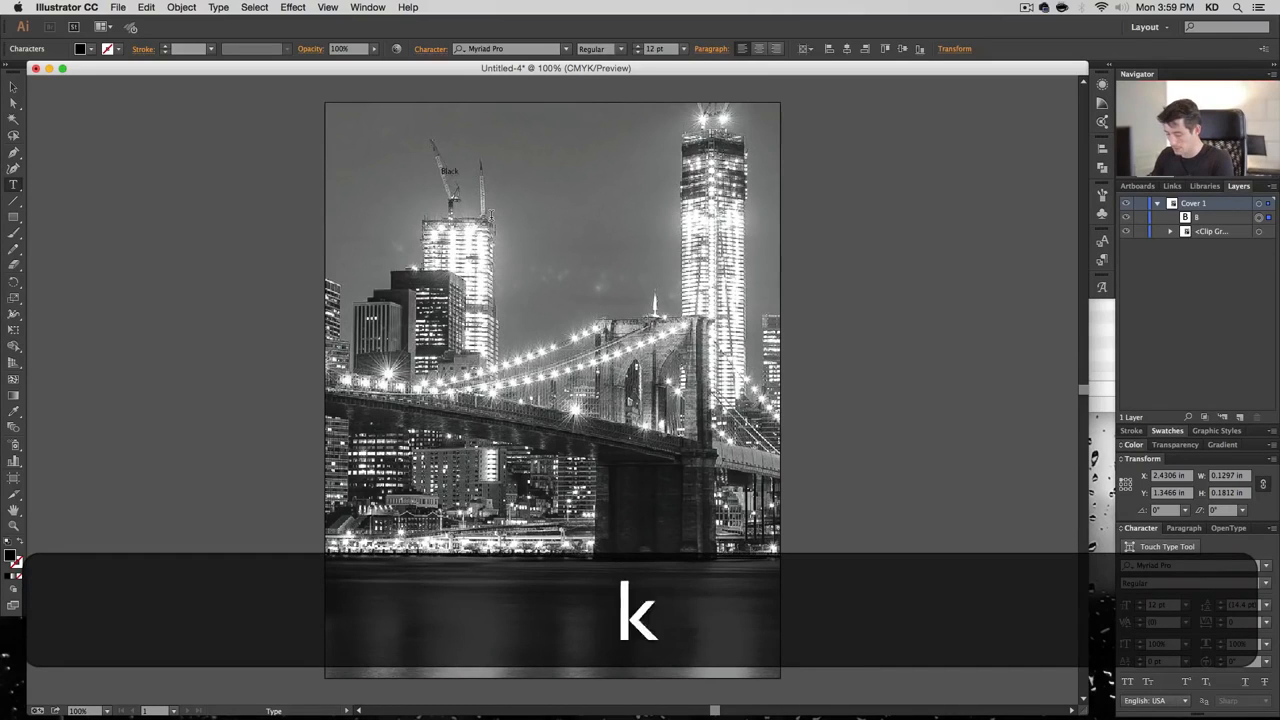
{"action": "type", "text": " & White"}
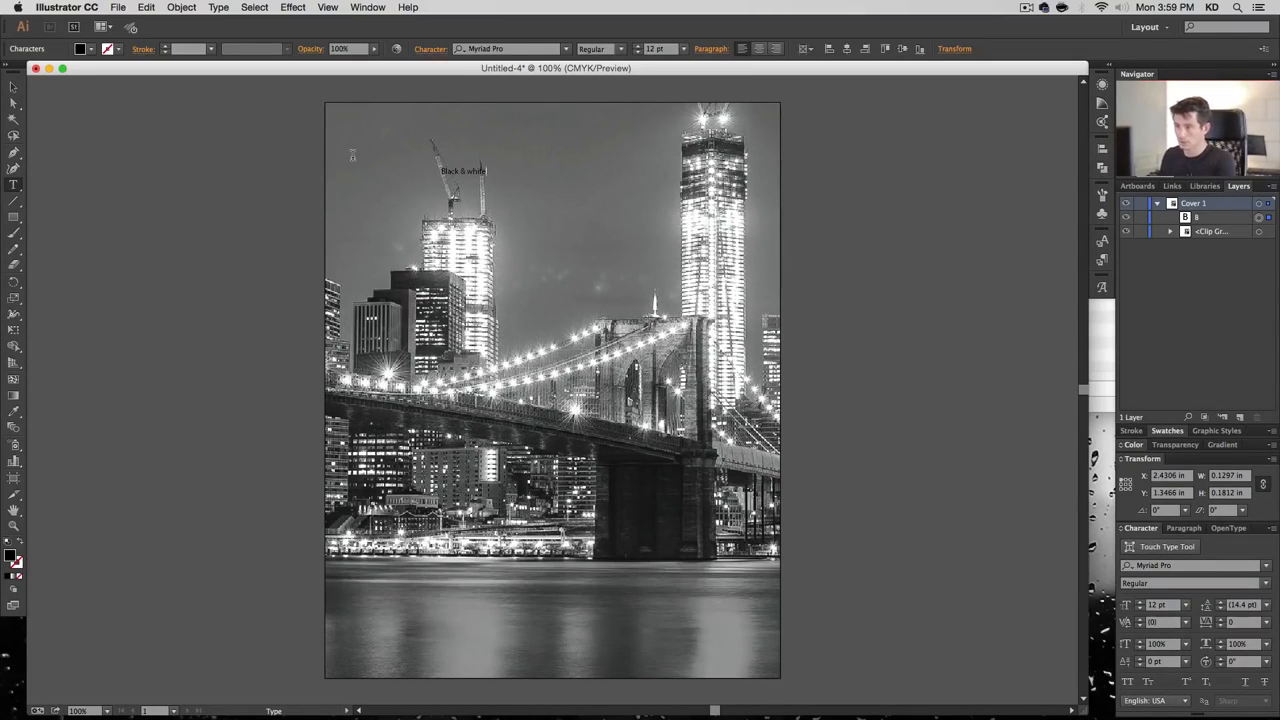
{"action": "left_click", "coordinate": [470, 171]}
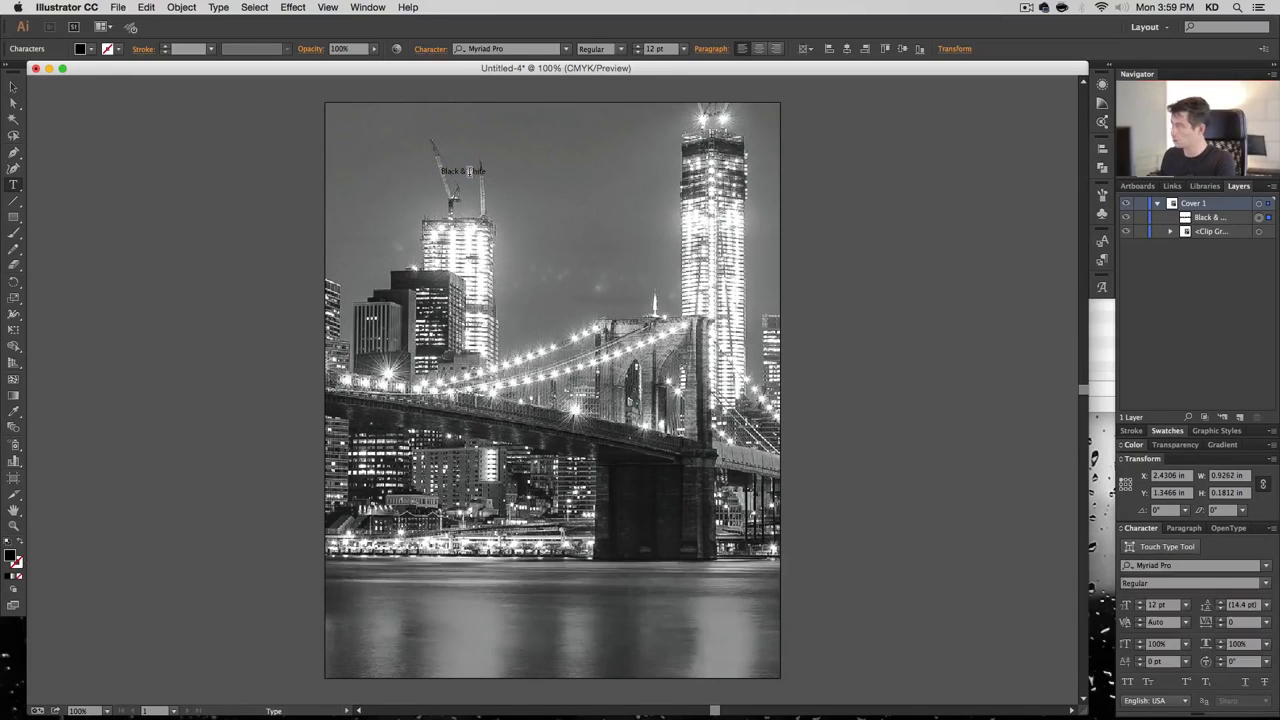
{"action": "key", "text": "BackSpace"}
{"action": "type", "text": "W"}
{"action": "left_click", "coordinate": [282, 192], "text": "super"}
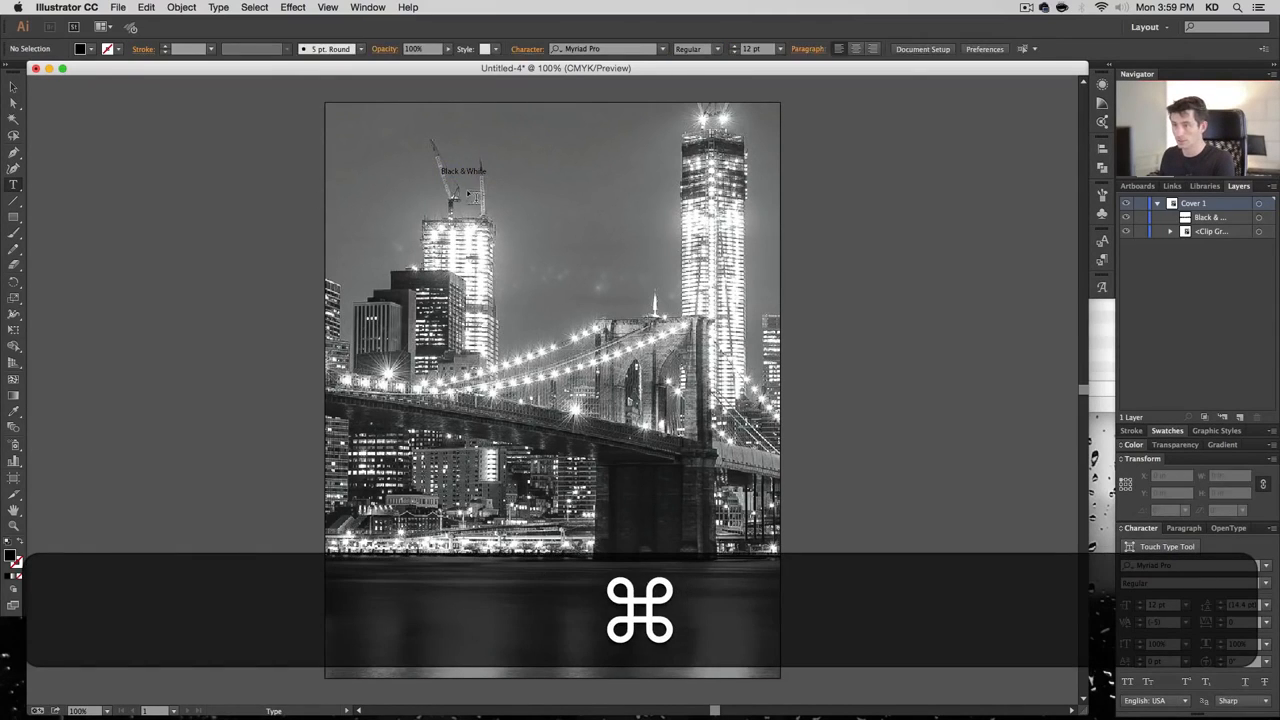
{"action": "left_click", "coordinate": [466, 190]}
{"action": "type", "text": "Photography"}
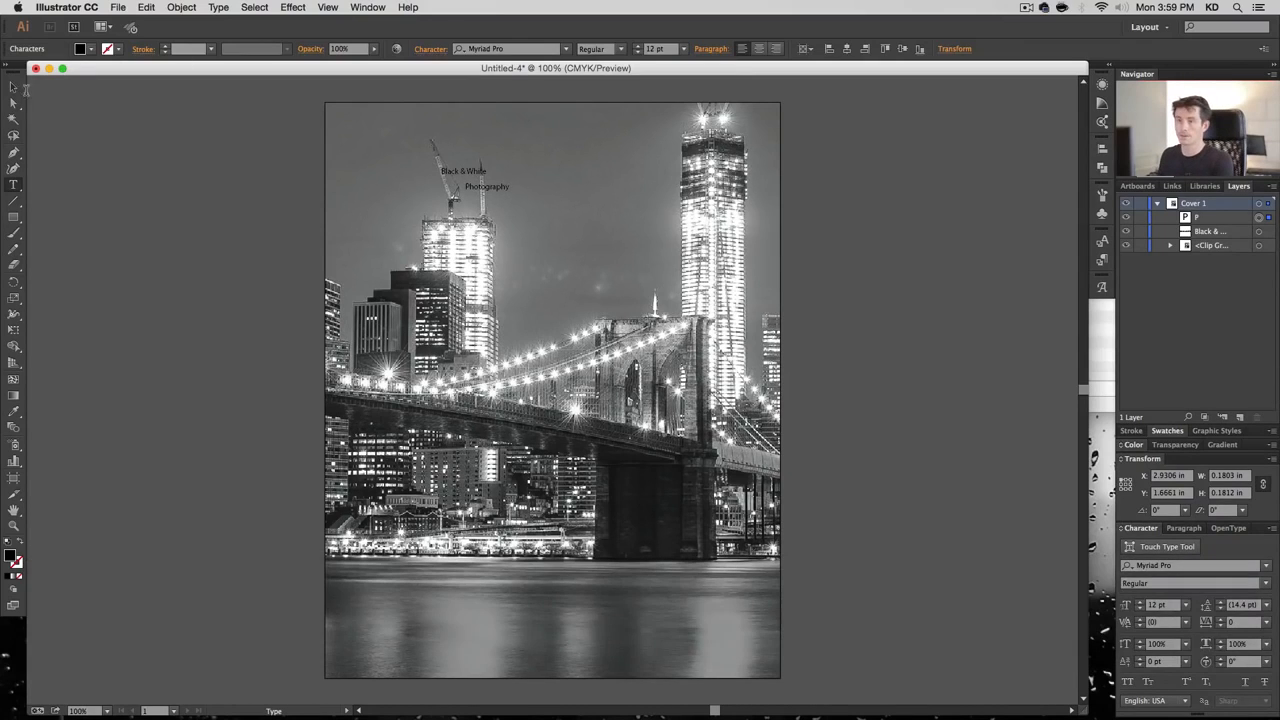
{"action": "key", "text": "Escape"}
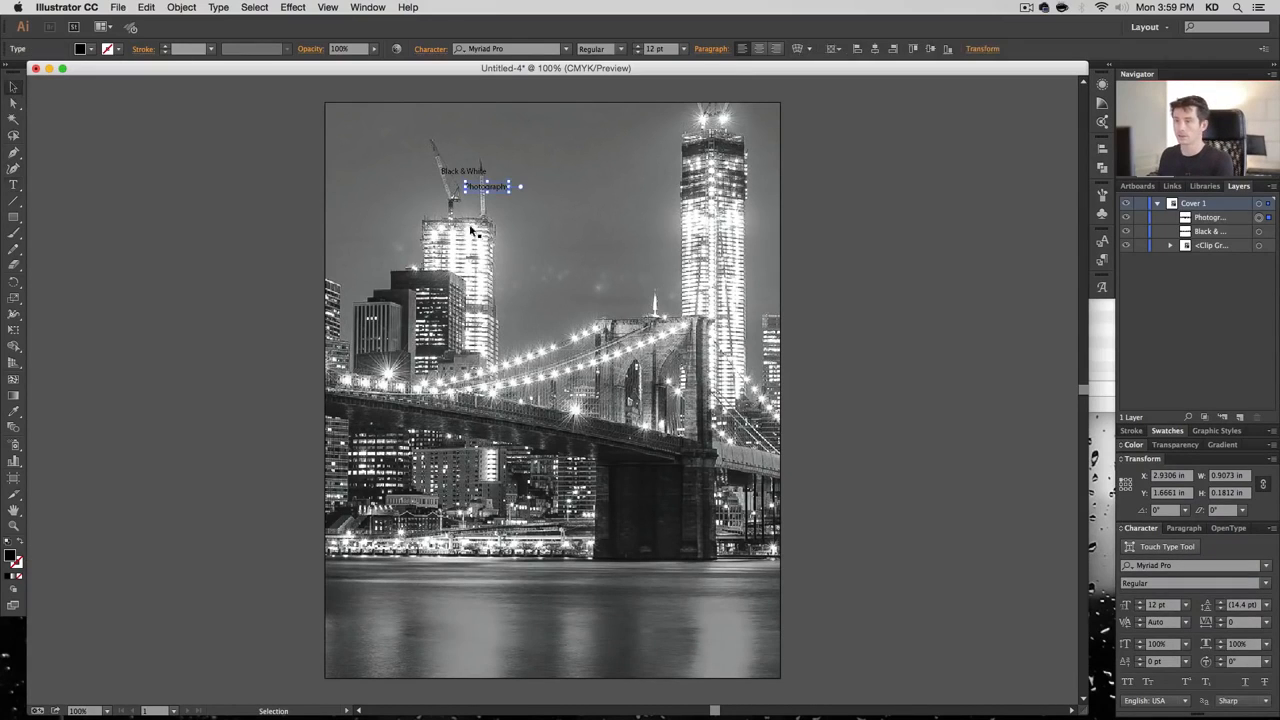
Rename the photo's clip group layer to 'BG Photo' and lock it
{"action": "left_click", "coordinate": [1126, 245]}
{"action": "left_click", "coordinate": [1126, 245]}
{"action": "double_click", "coordinate": [1205, 246]}
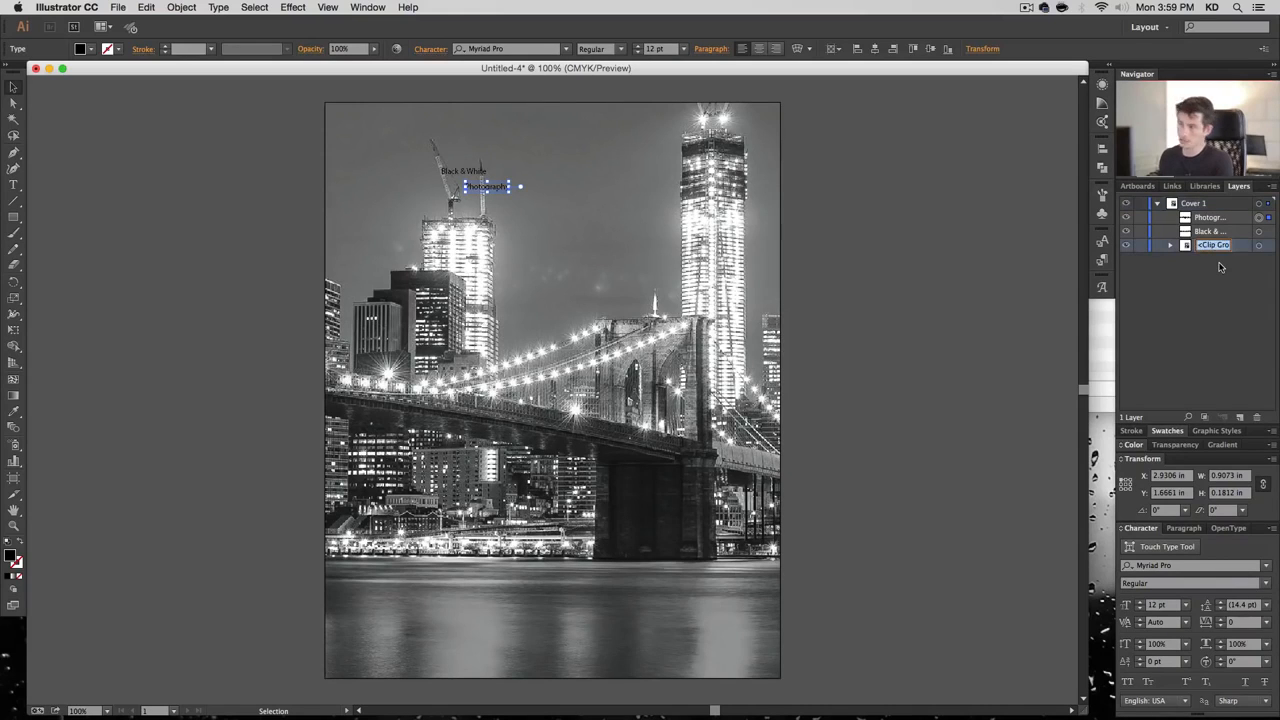
{"action": "type", "text": "BG"}
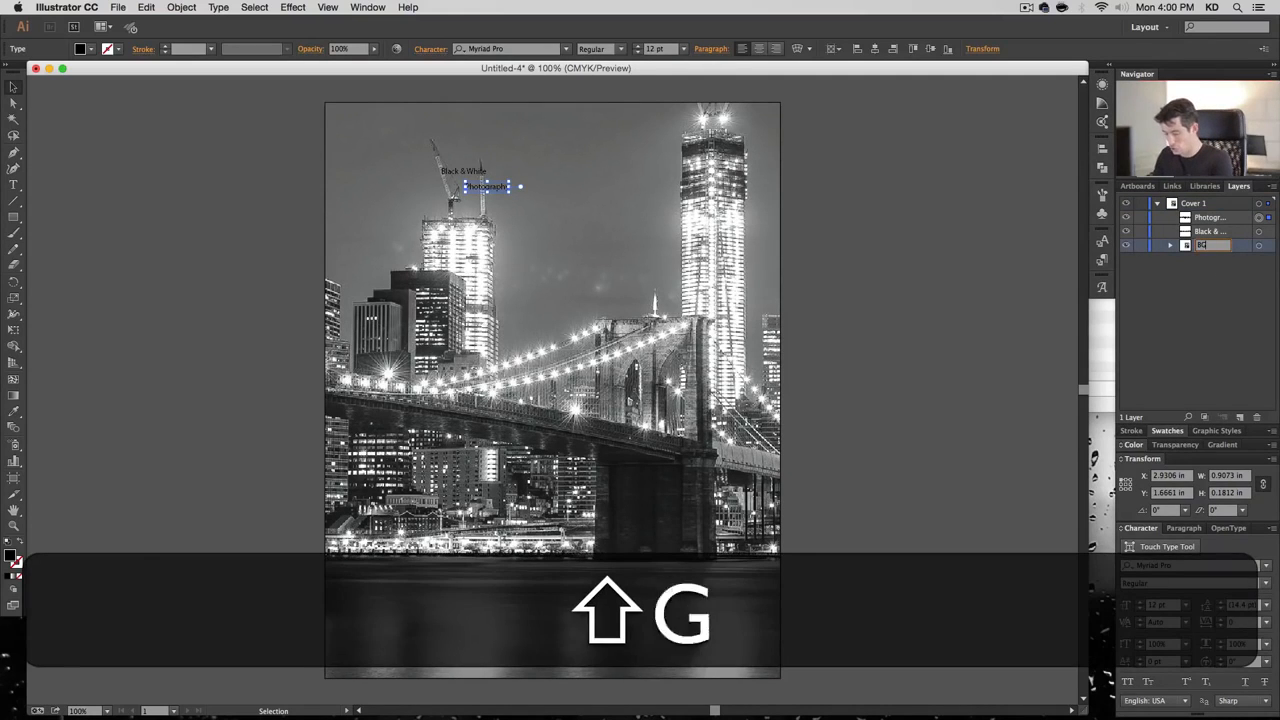
{"action": "type", "text": " Photo"}
{"action": "key", "text": "Return"}
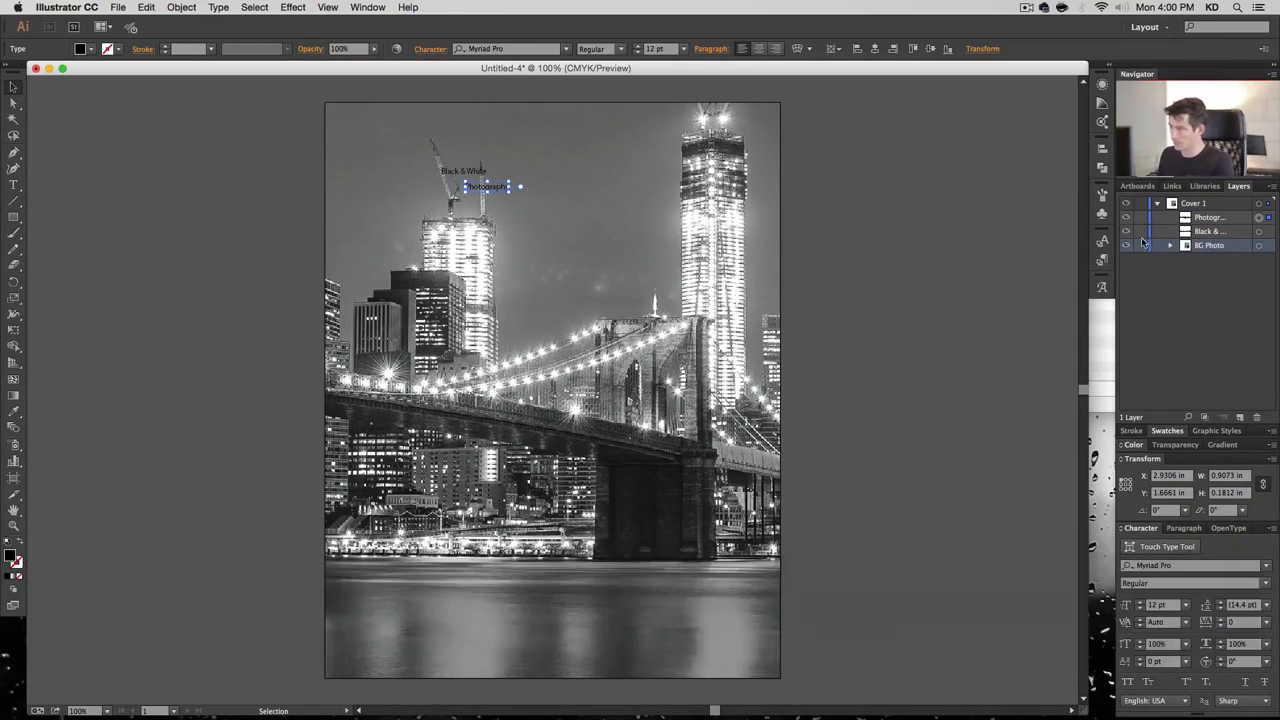
{"action": "left_click", "coordinate": [1140, 247]}
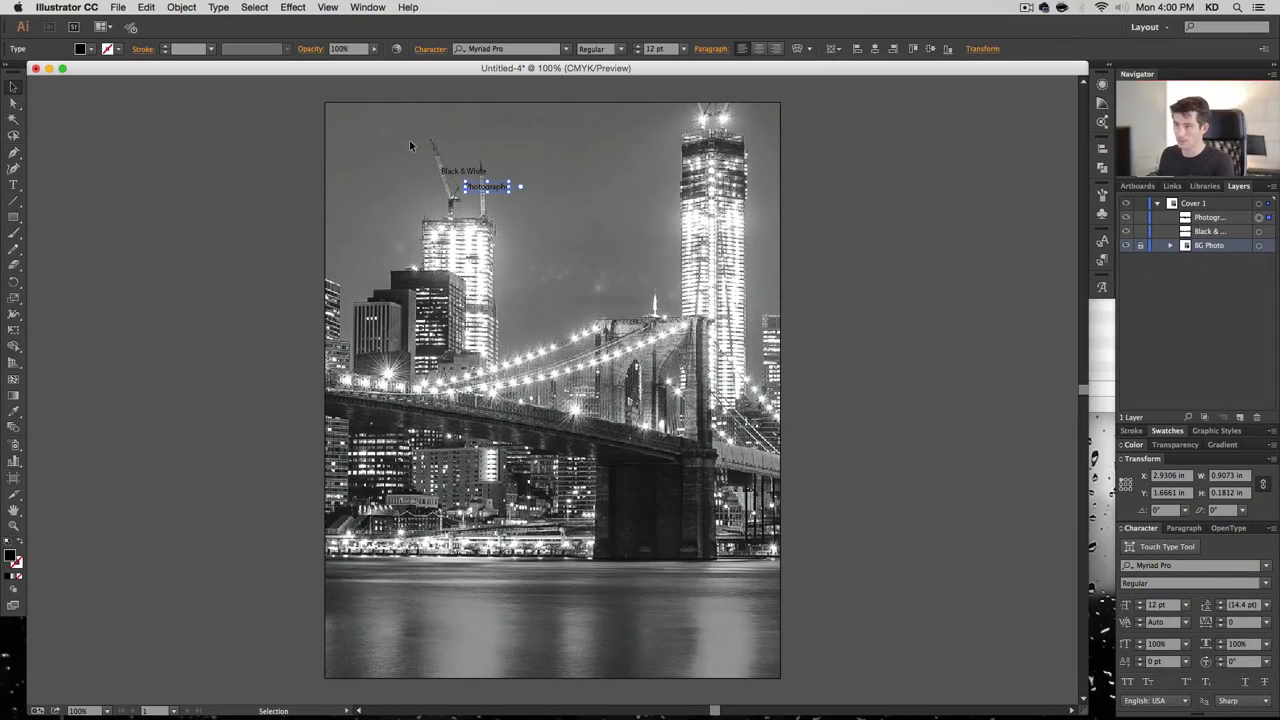
Scale the 'Black & White' and 'Photography' lines up together to 58.54 pt
{"action": "left_click_drag", "start_coordinate": [410, 145], "coordinate": [773, 286]}
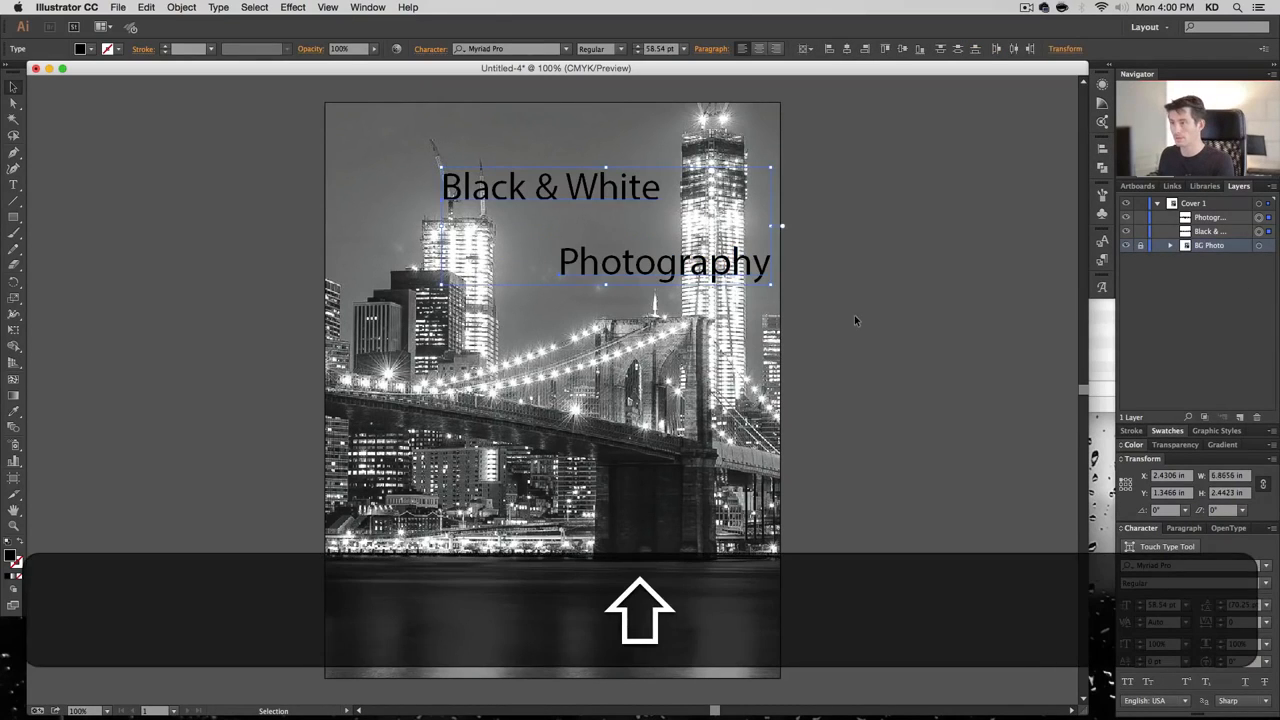
{"action": "left_click", "coordinate": [856, 318]}
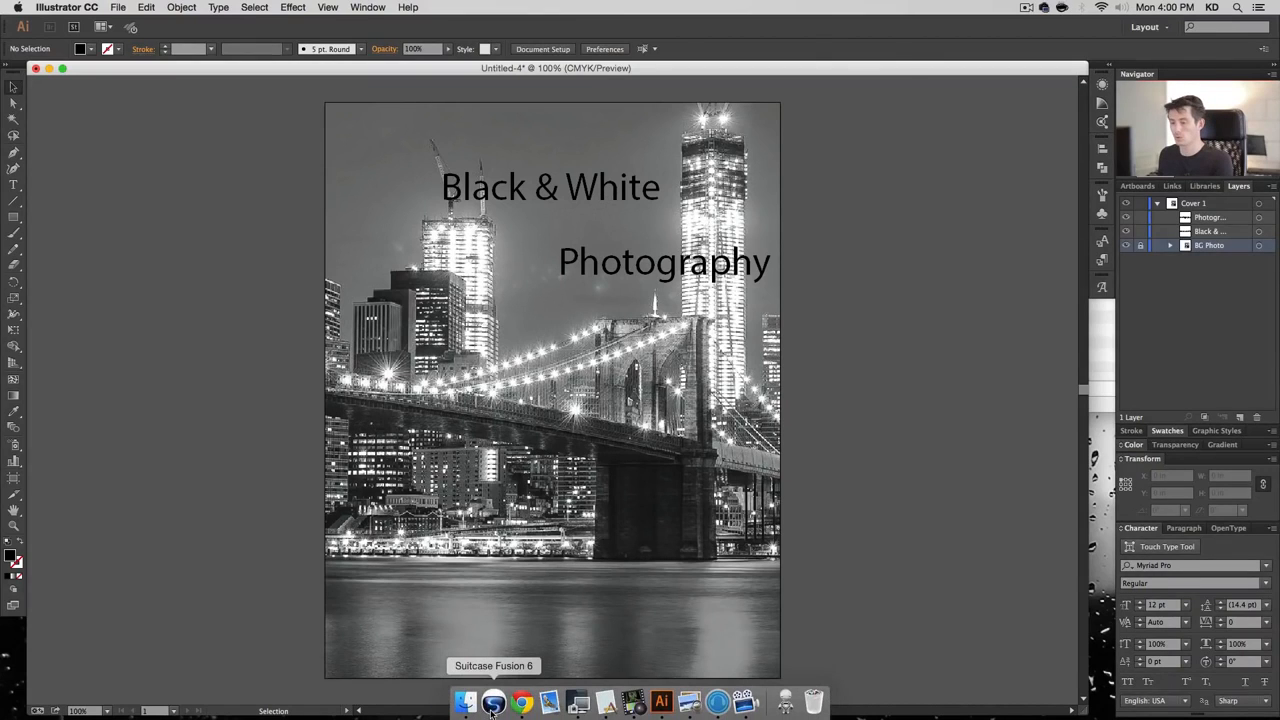
{"action": "left_click", "coordinate": [493, 703]}
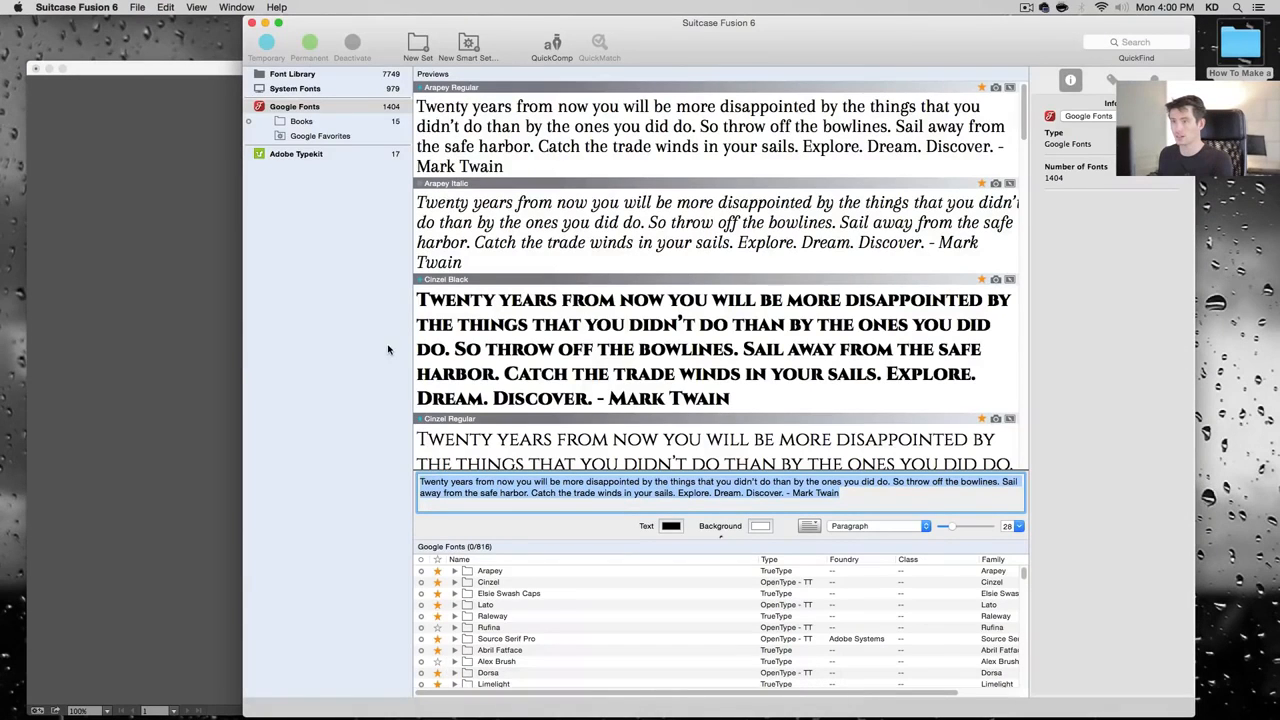
{"action": "left_click", "coordinate": [360, 338]}
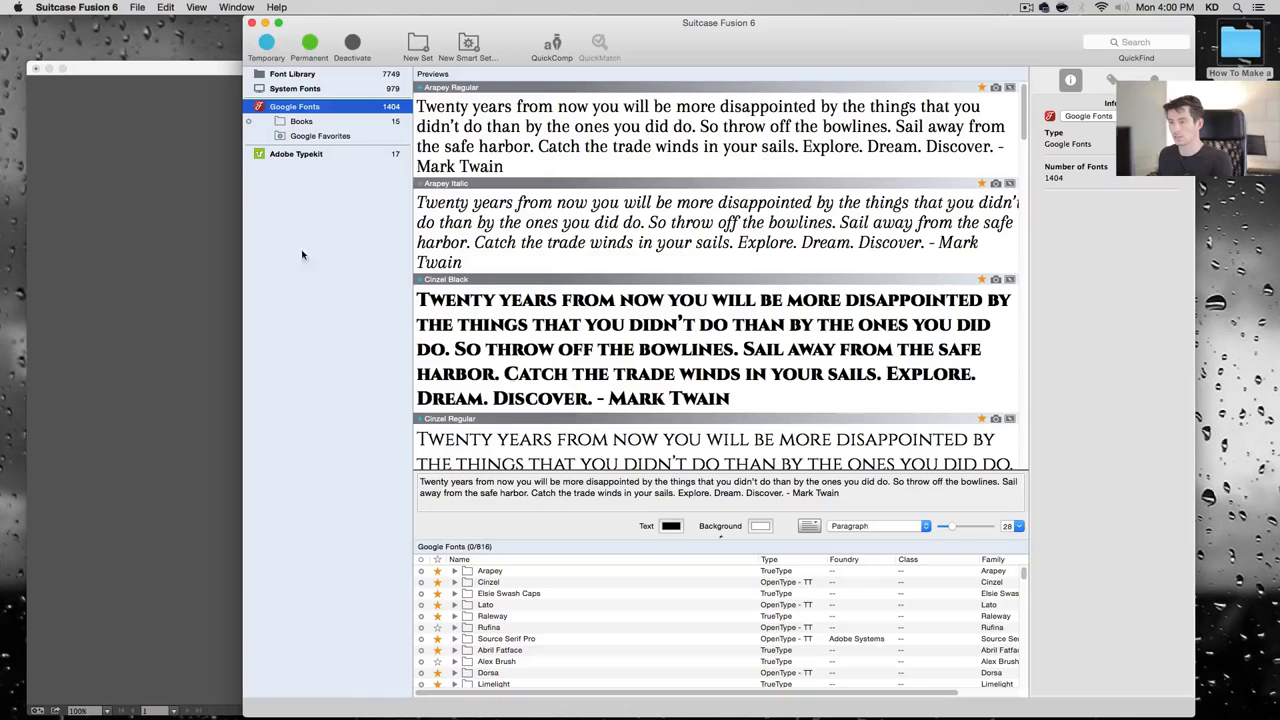
{"action": "left_click", "coordinate": [265, 23]}
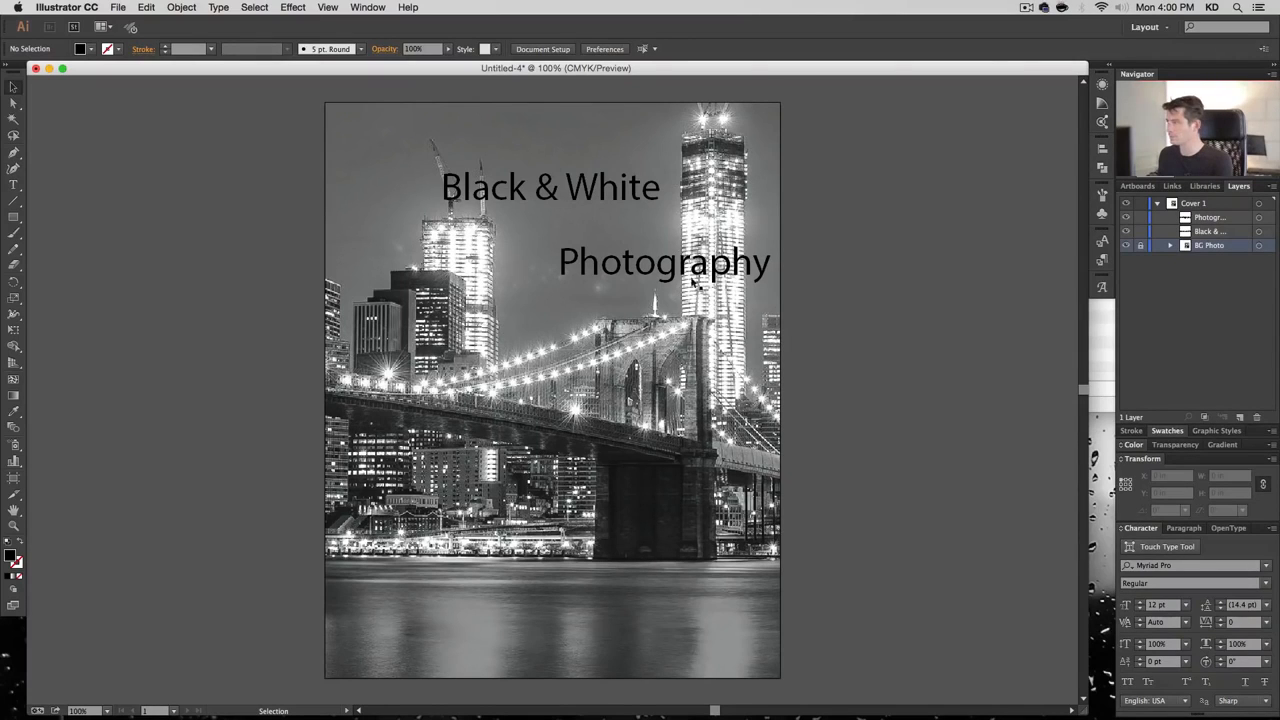
Set 'Black & White' in Lato-Hairline at 88 pt and move it to the cover's top-left
{"action": "left_click", "coordinate": [580, 196]}
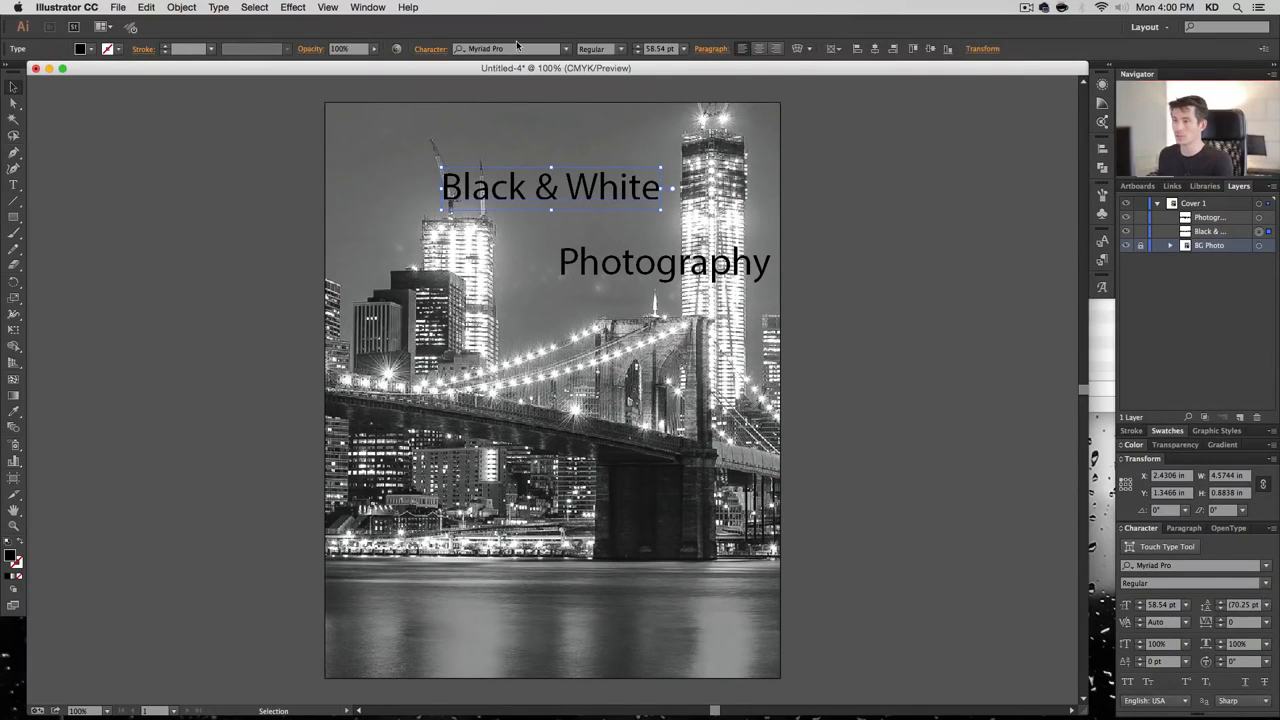
{"action": "left_click", "coordinate": [517, 47]}
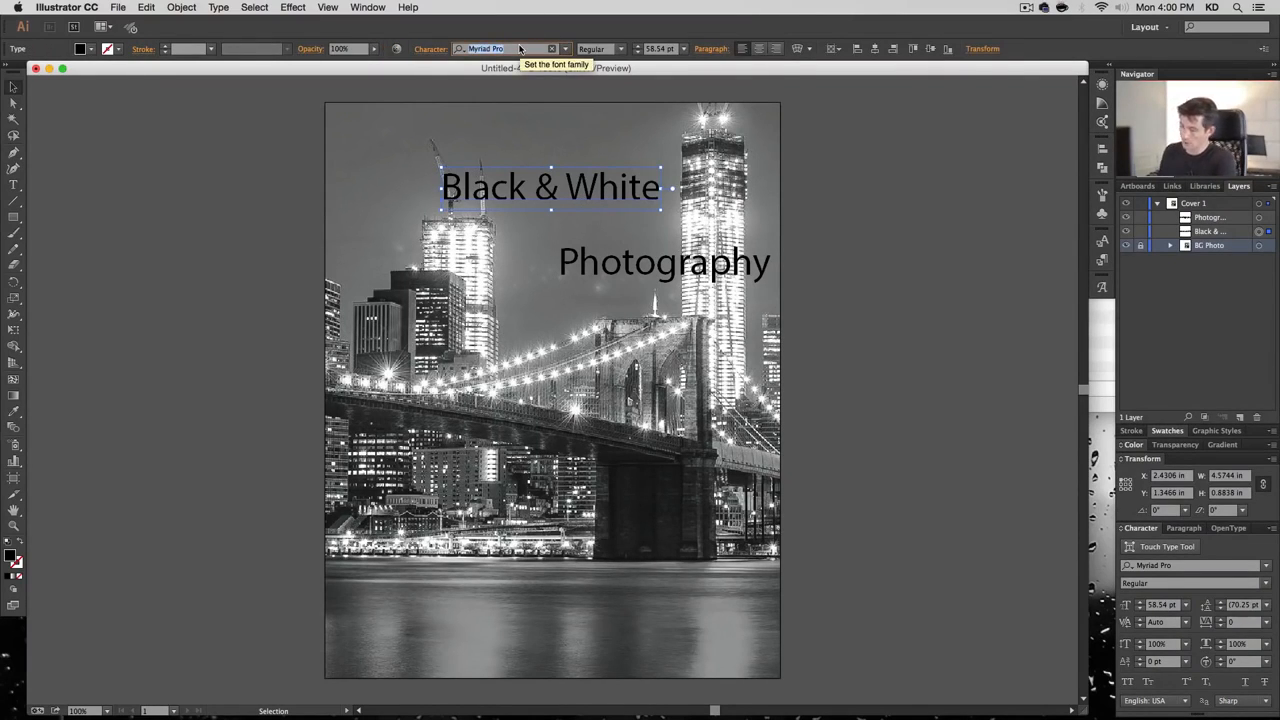
{"action": "type", "text": "lato"}
{"action": "key", "text": "Return"}
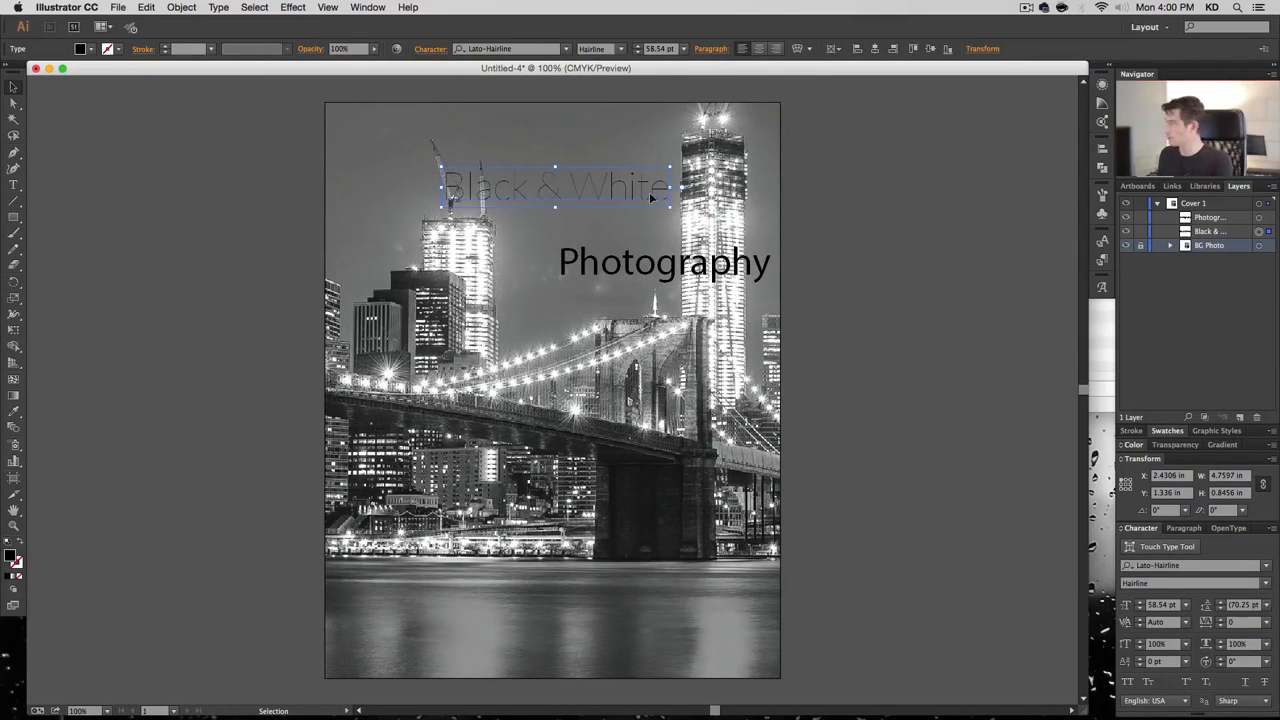
{"action": "left_click", "coordinate": [666, 54]}
{"action": "type", "text": "88"}
{"action": "key", "text": "Return"}
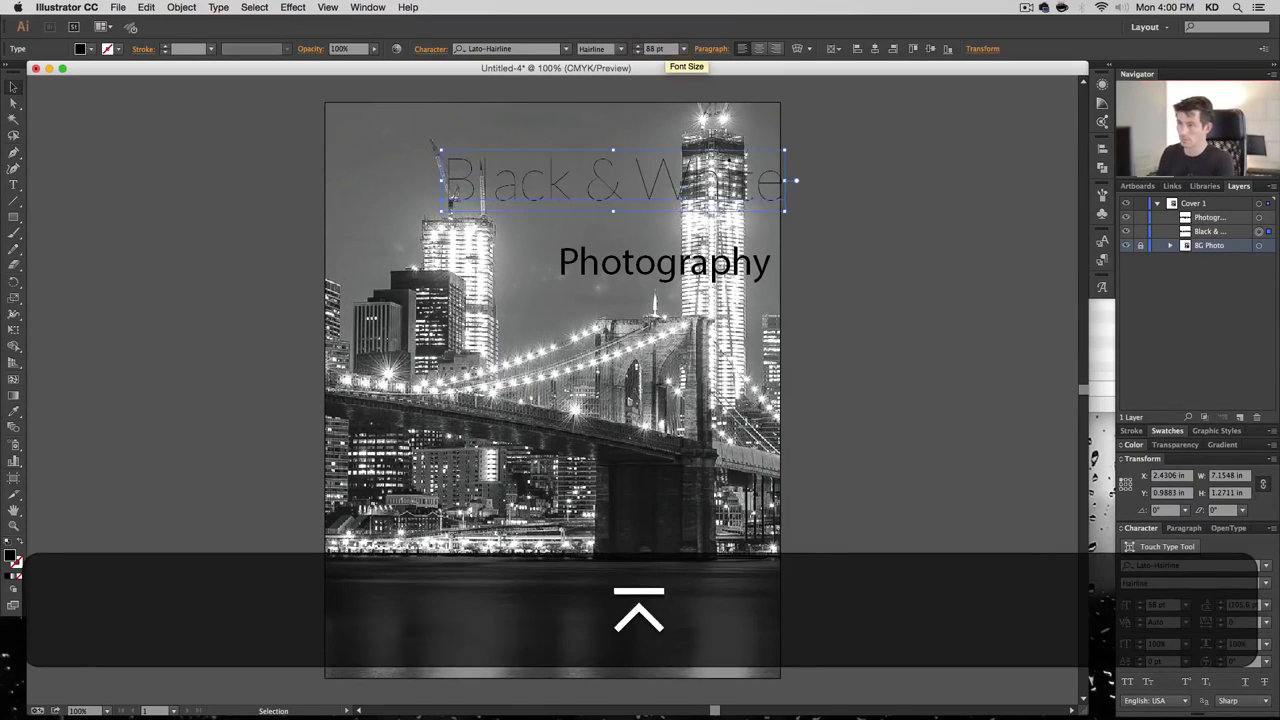
{"action": "left_click_drag", "start_coordinate": [617, 191], "coordinate": [514, 168]}
{"action": "left_click", "coordinate": [155, 232]}
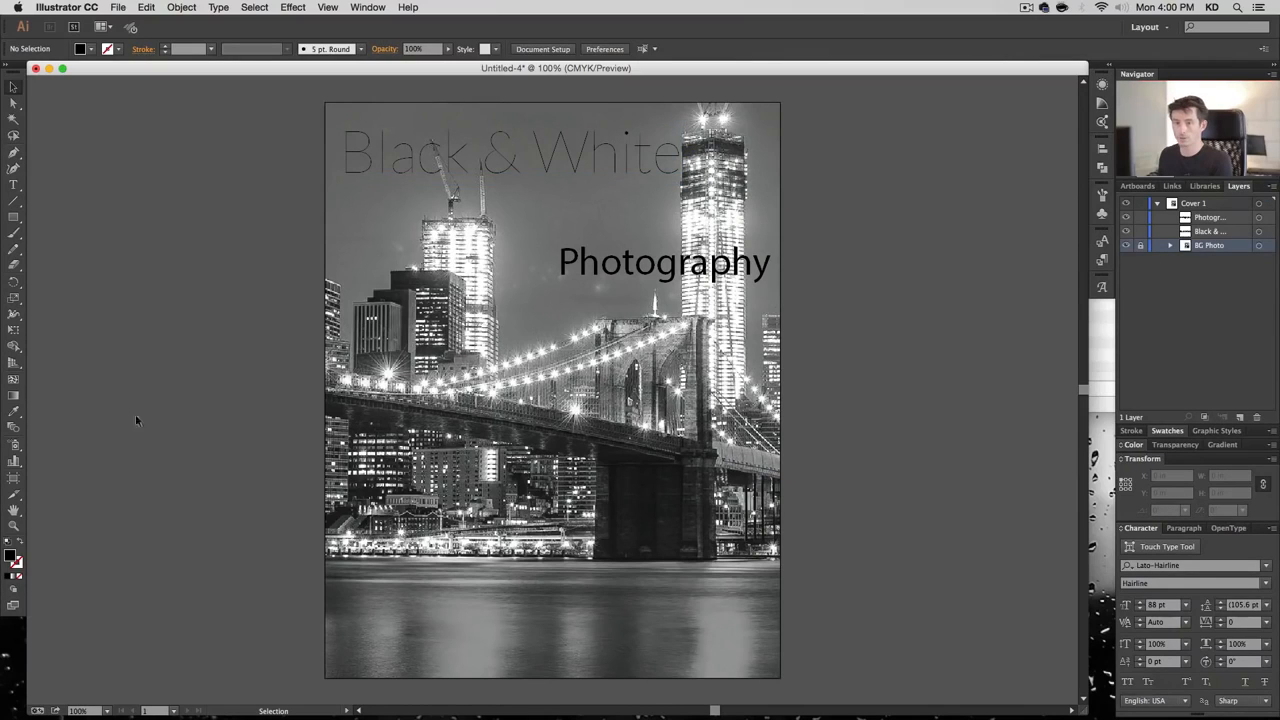
{"action": "left_click", "coordinate": [13, 217]}
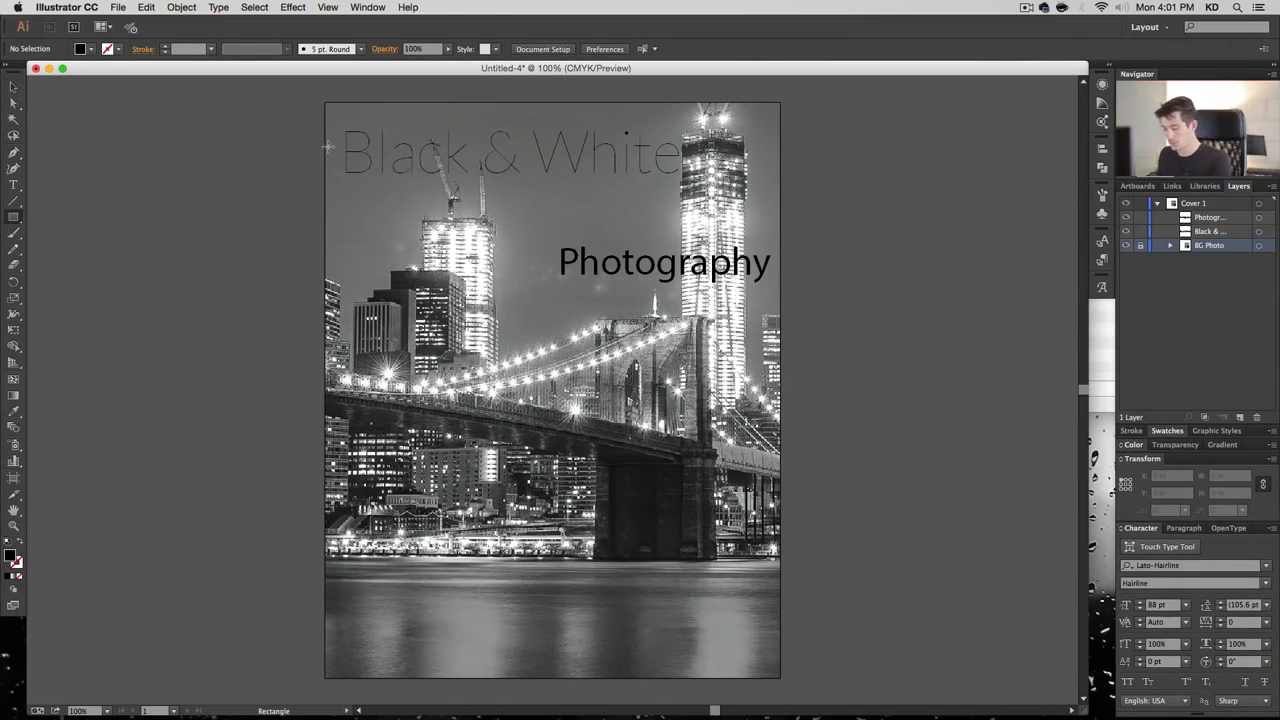
{"action": "left_click", "coordinate": [327, 7]}
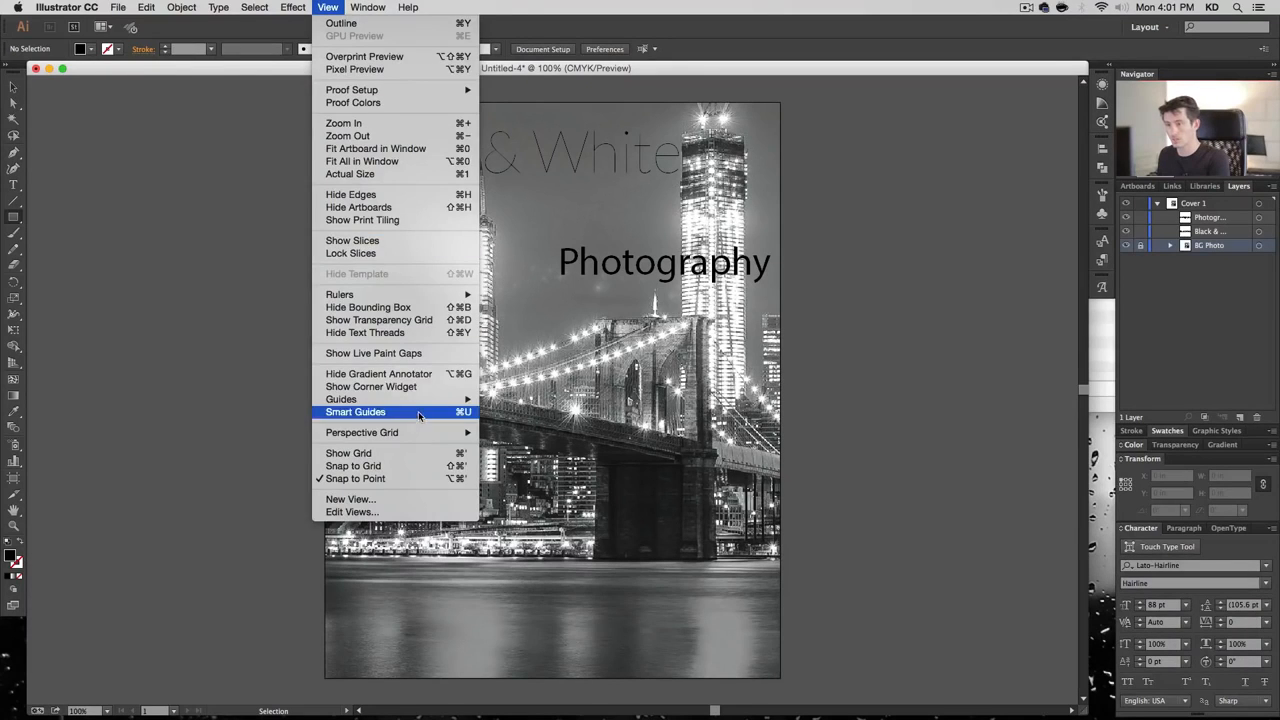
Draw a black rectangle across the top of the cover with Black & White stacked above it
{"action": "left_click", "coordinate": [418, 413]}
{"action": "left_click_drag", "start_coordinate": [326, 121], "coordinate": [682, 192]}
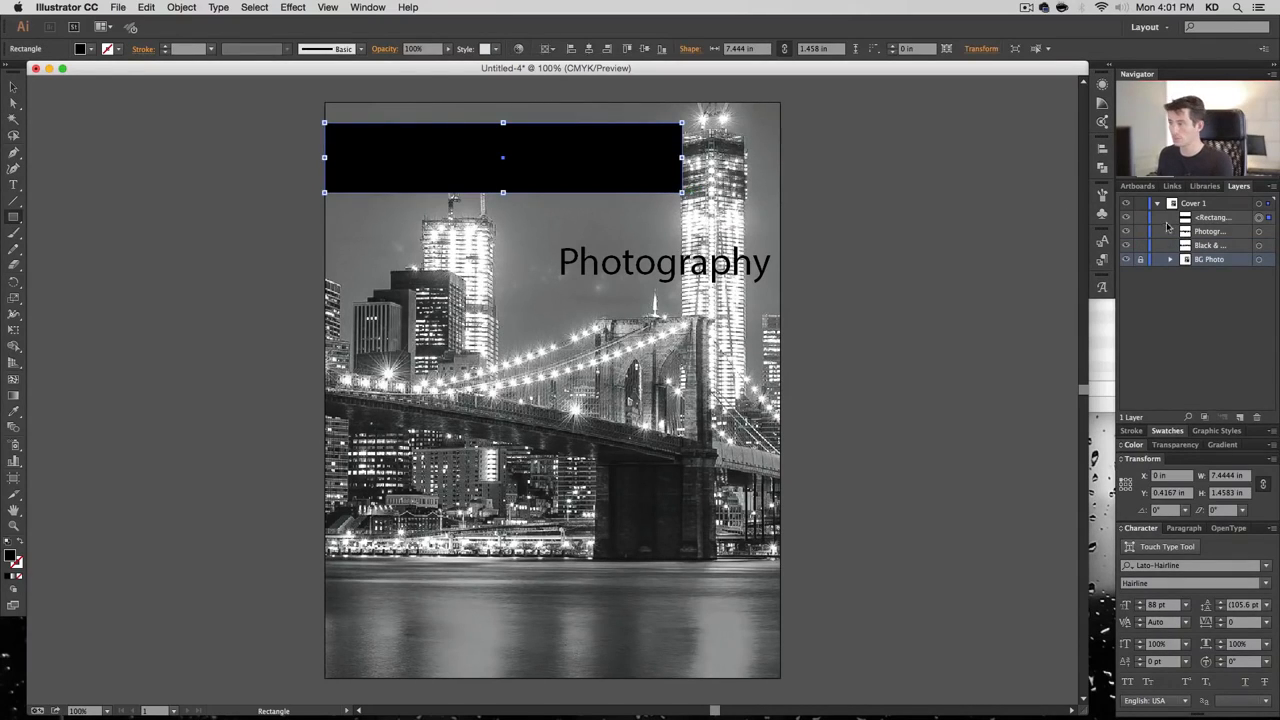
{"action": "mouse_move", "coordinate": [1216, 247]}
{"action": "left_mouse_down"}
{"action": "mouse_move", "coordinate": [1212, 209]}
{"action": "mouse_move", "coordinate": [1207, 230]}
{"action": "mouse_move", "coordinate": [1222, 235]}
{"action": "left_mouse_up"}
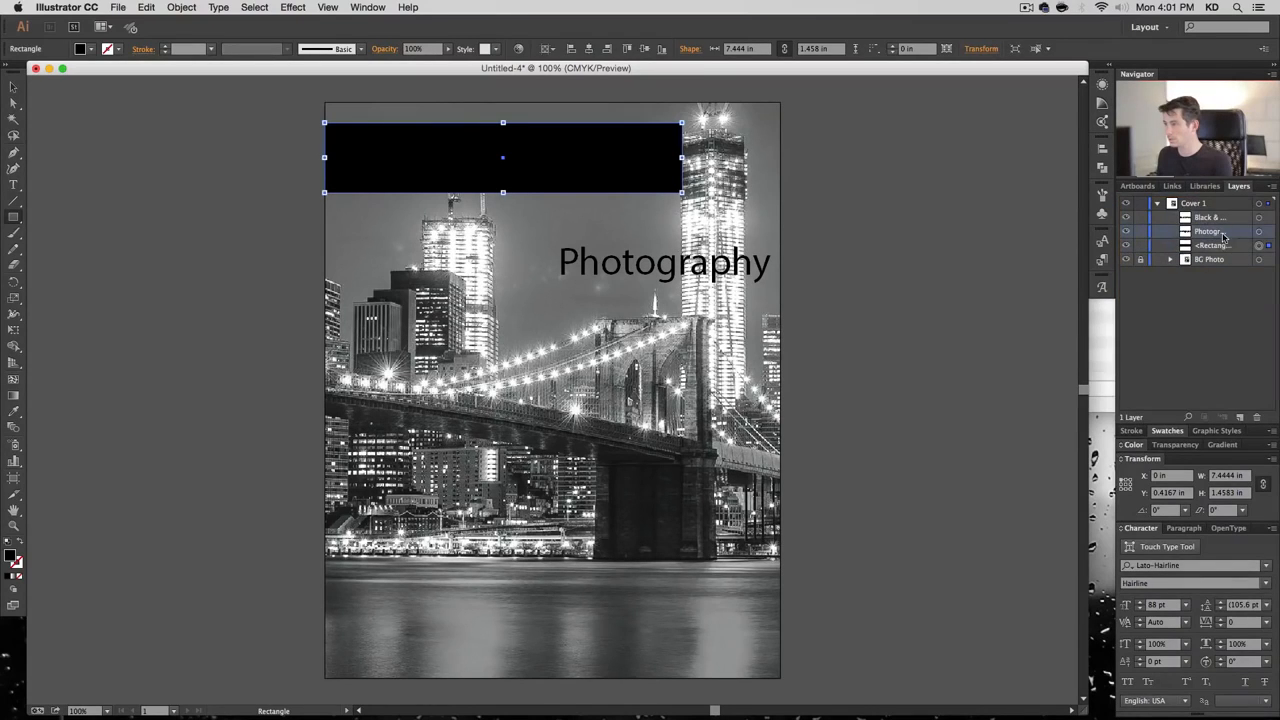
Move Black & White below the black bar and fill both titles white (FFFFFF)
{"action": "left_click", "coordinate": [1258, 217]}
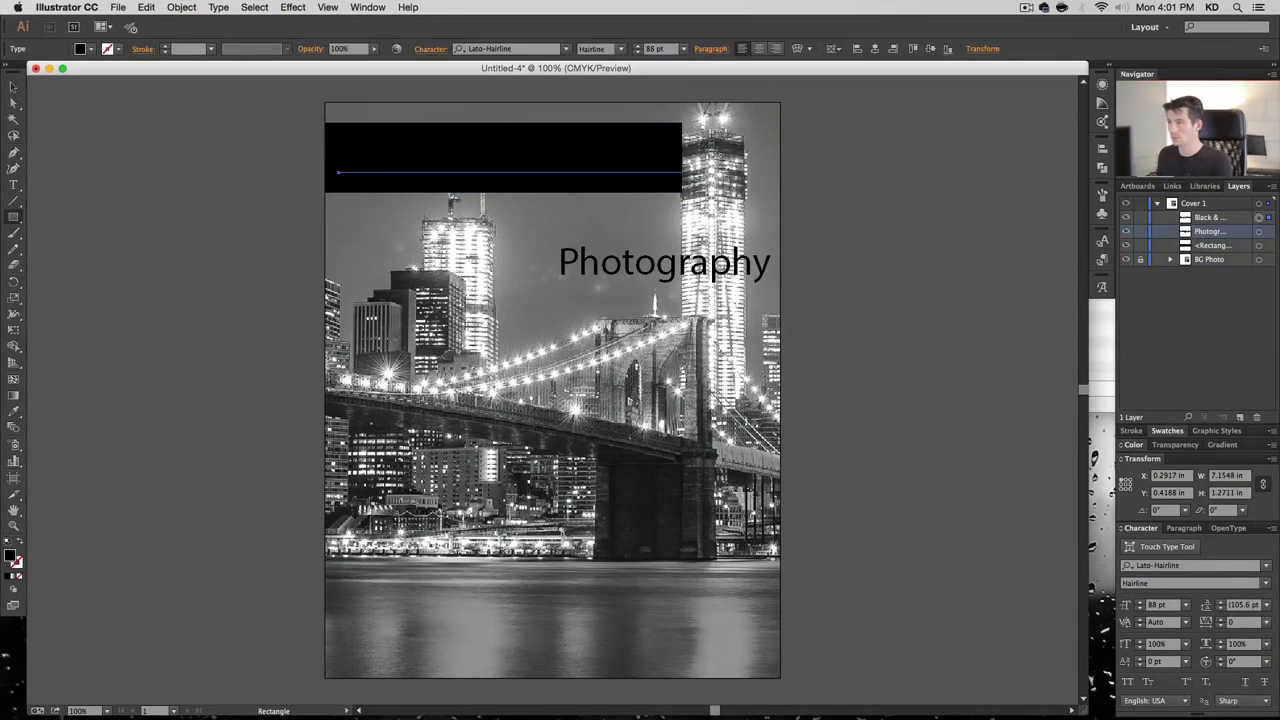
{"action": "left_click", "coordinate": [1258, 231], "text": "shift"}
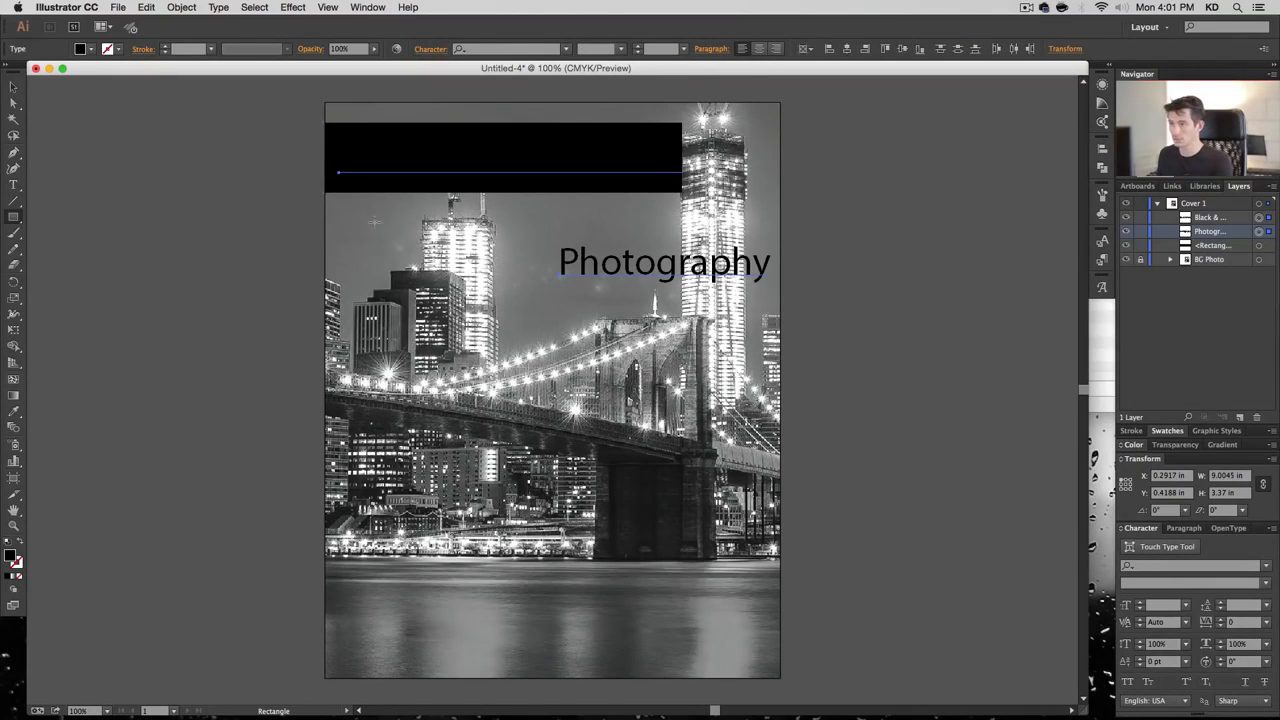
{"action": "left_click", "coordinate": [13, 104]}
{"action": "left_click", "coordinate": [200, 140]}
{"action": "left_click_drag", "start_coordinate": [405, 161], "coordinate": [413, 211]}
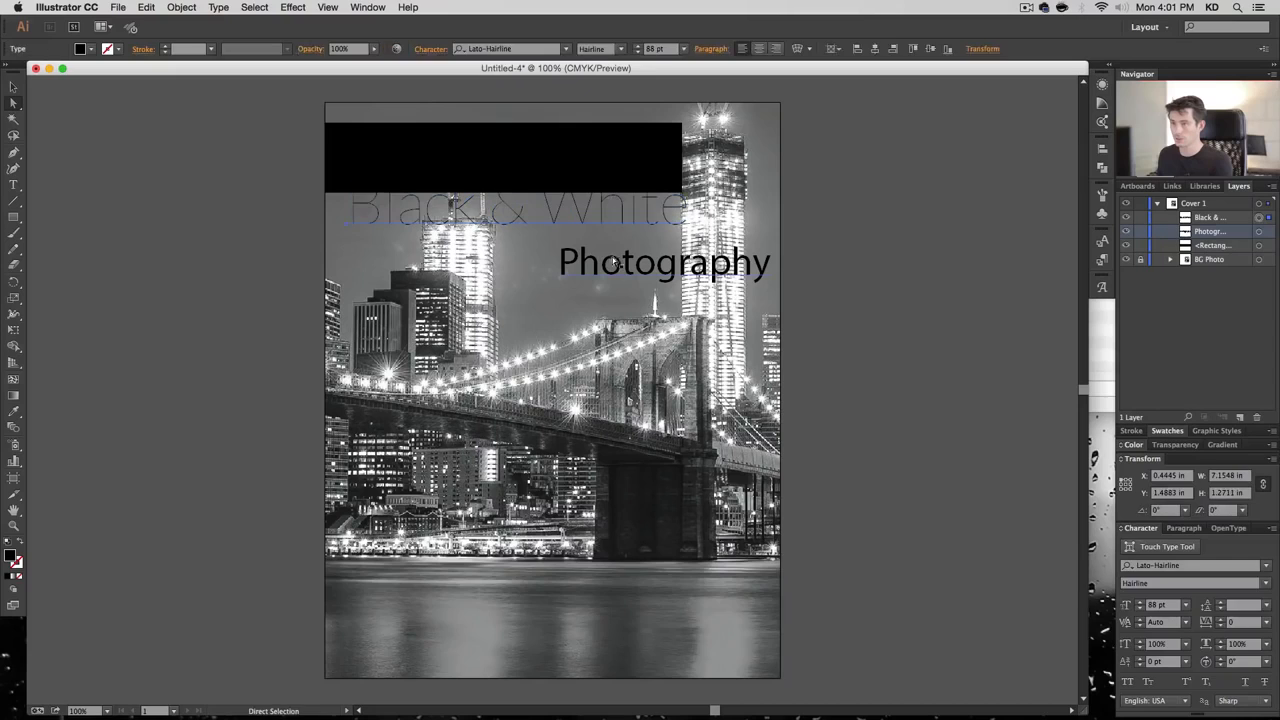
{"action": "left_click", "coordinate": [615, 262], "text": "shift"}
{"action": "double_click", "coordinate": [14, 558]}
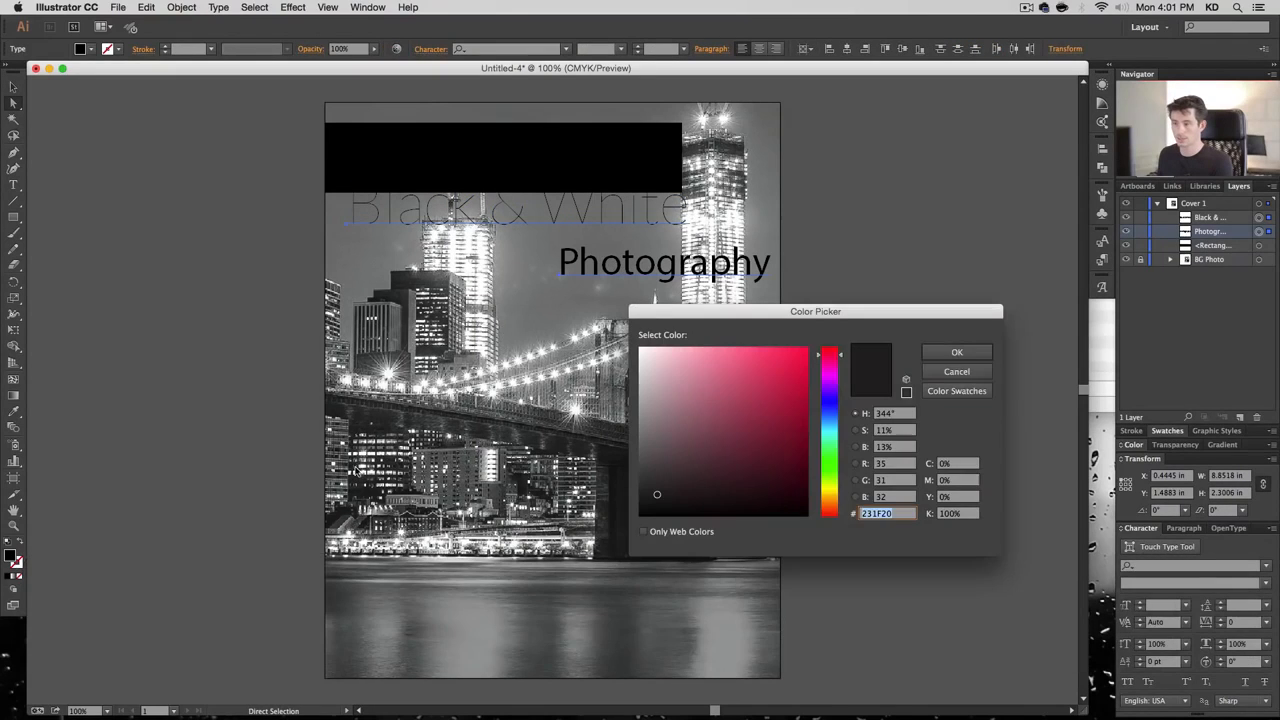
{"action": "left_click_drag", "start_coordinate": [671, 439], "coordinate": [628, 325]}
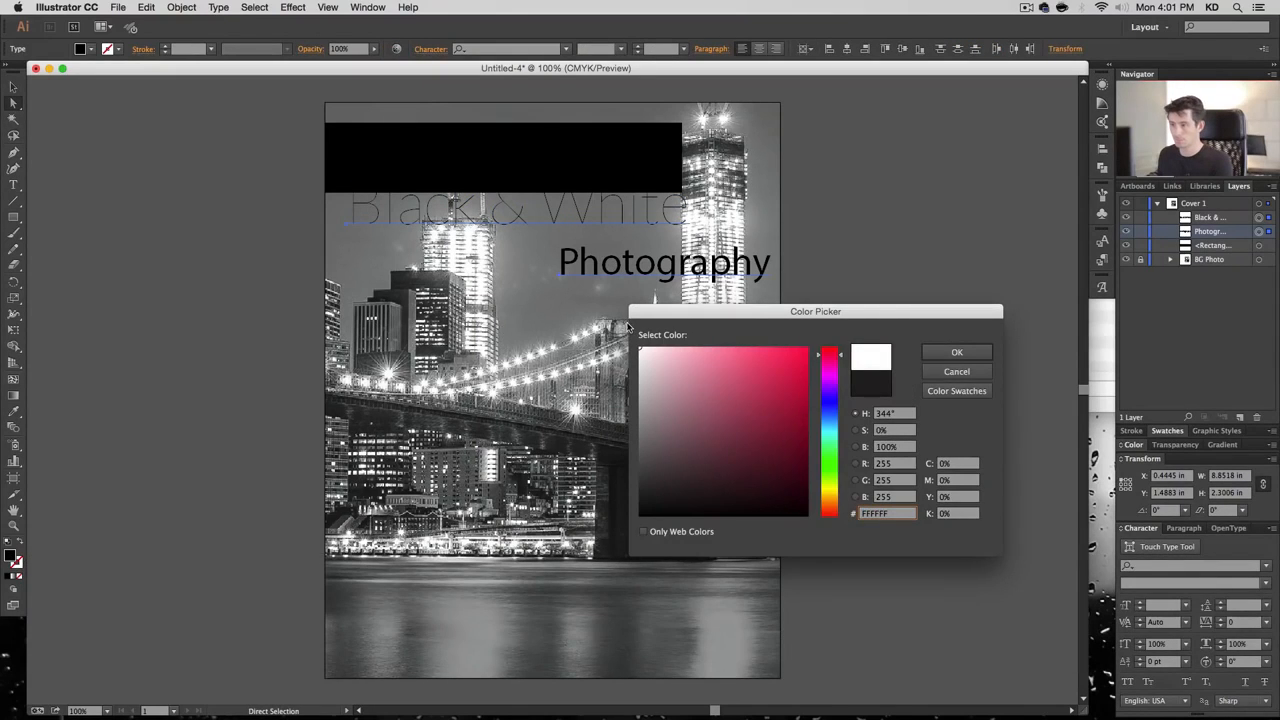
{"action": "left_click", "coordinate": [956, 351]}
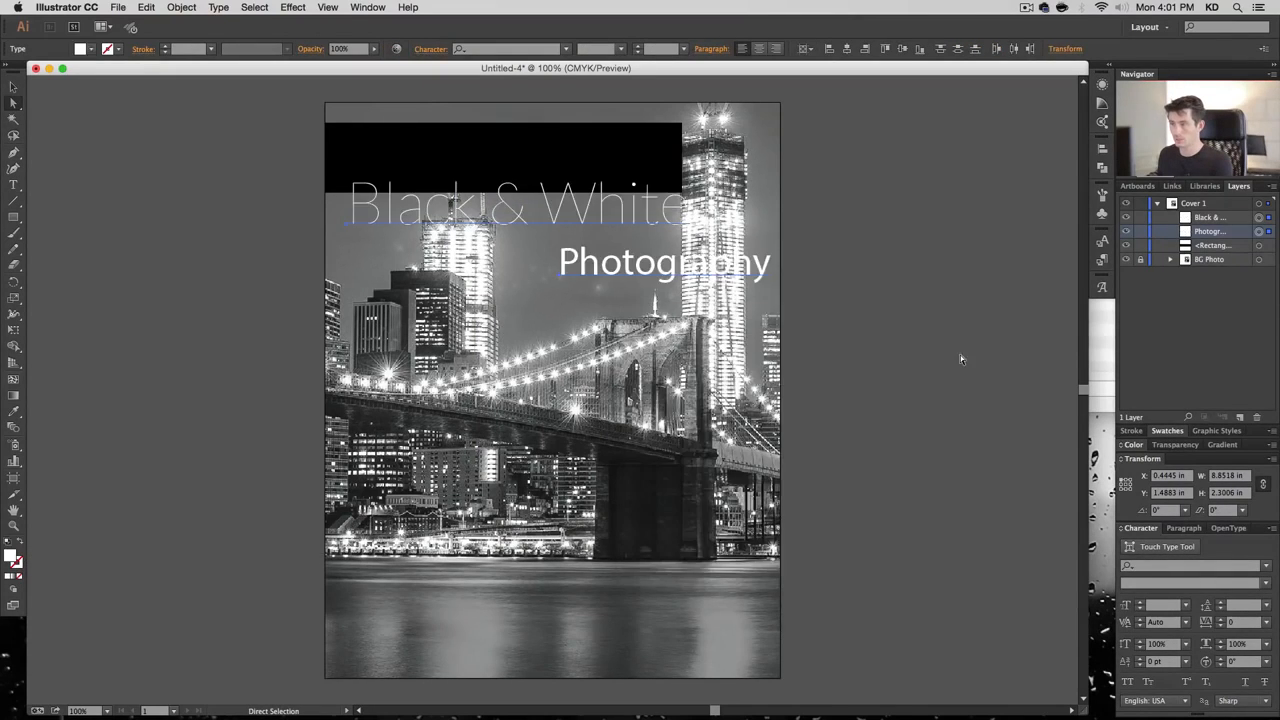
{"action": "left_click", "coordinate": [1172, 433]}
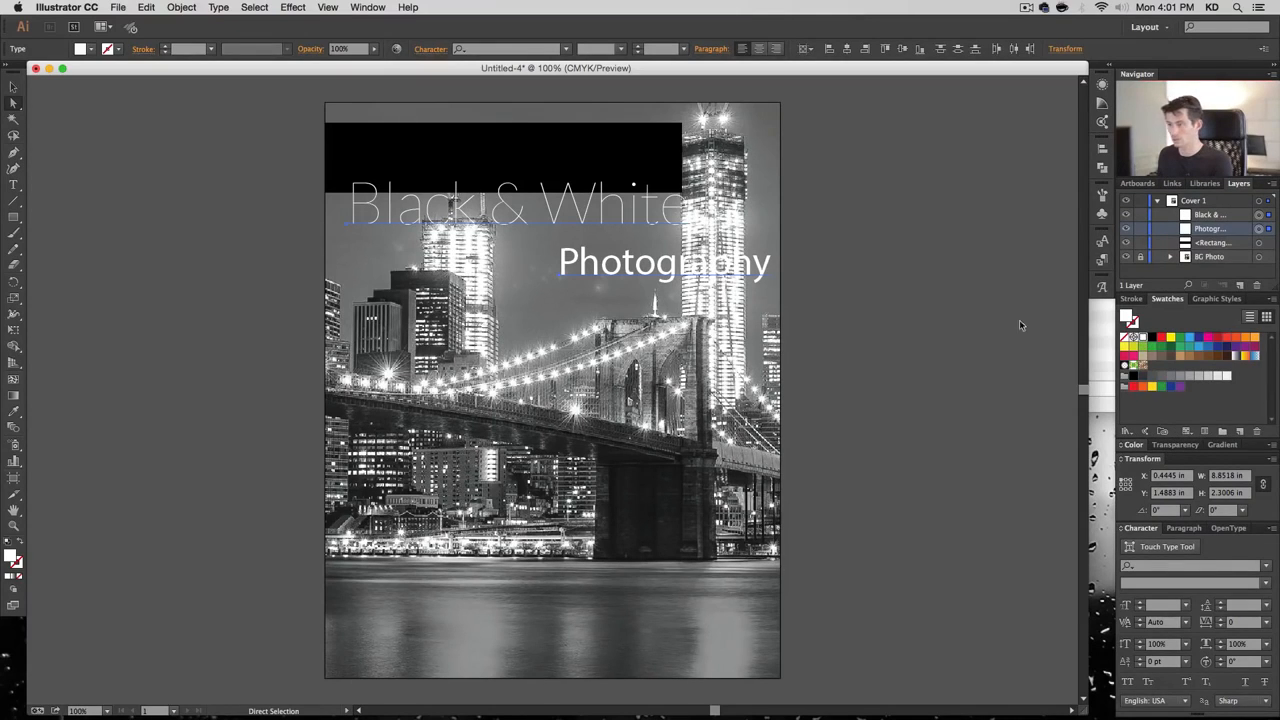
{"action": "left_click", "coordinate": [876, 342]}
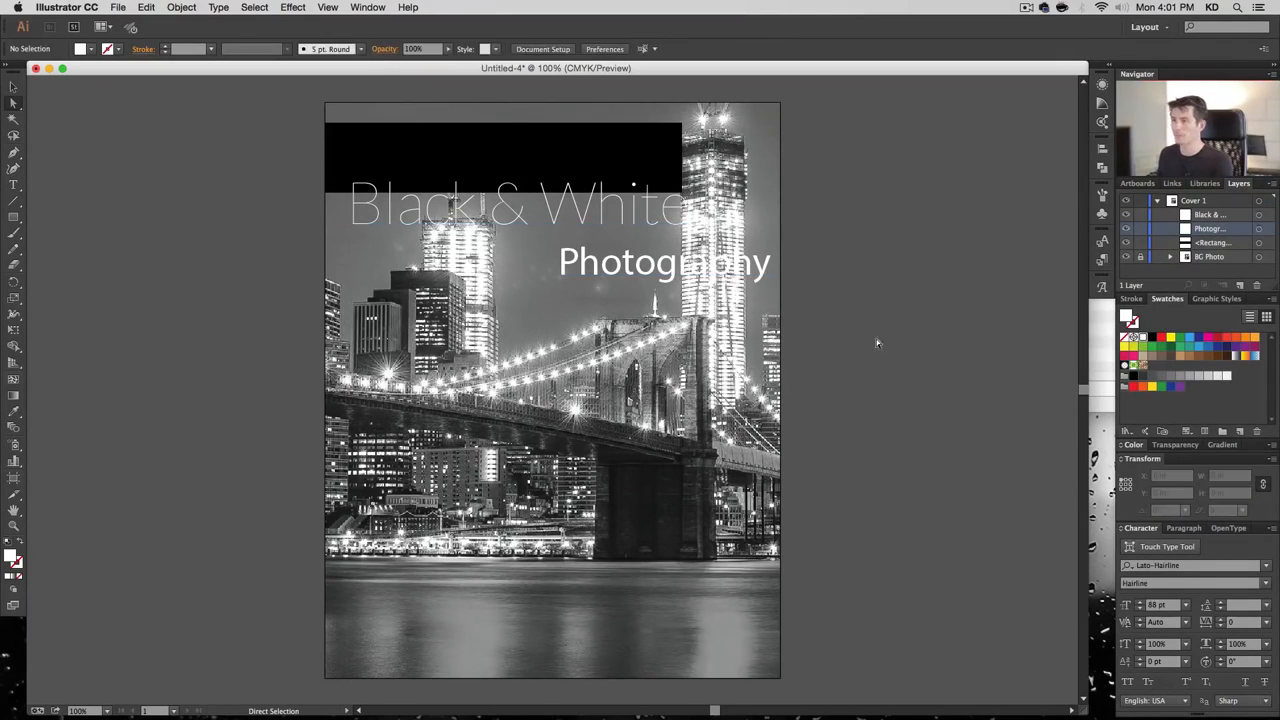
Move 'Black & White' up into the black bar with 'Photography' just below it
{"action": "left_click", "coordinate": [609, 218]}
{"action": "left_click_drag", "start_coordinate": [609, 218], "coordinate": [553, 172]}
{"action": "left_click_drag", "start_coordinate": [645, 268], "coordinate": [558, 216]}
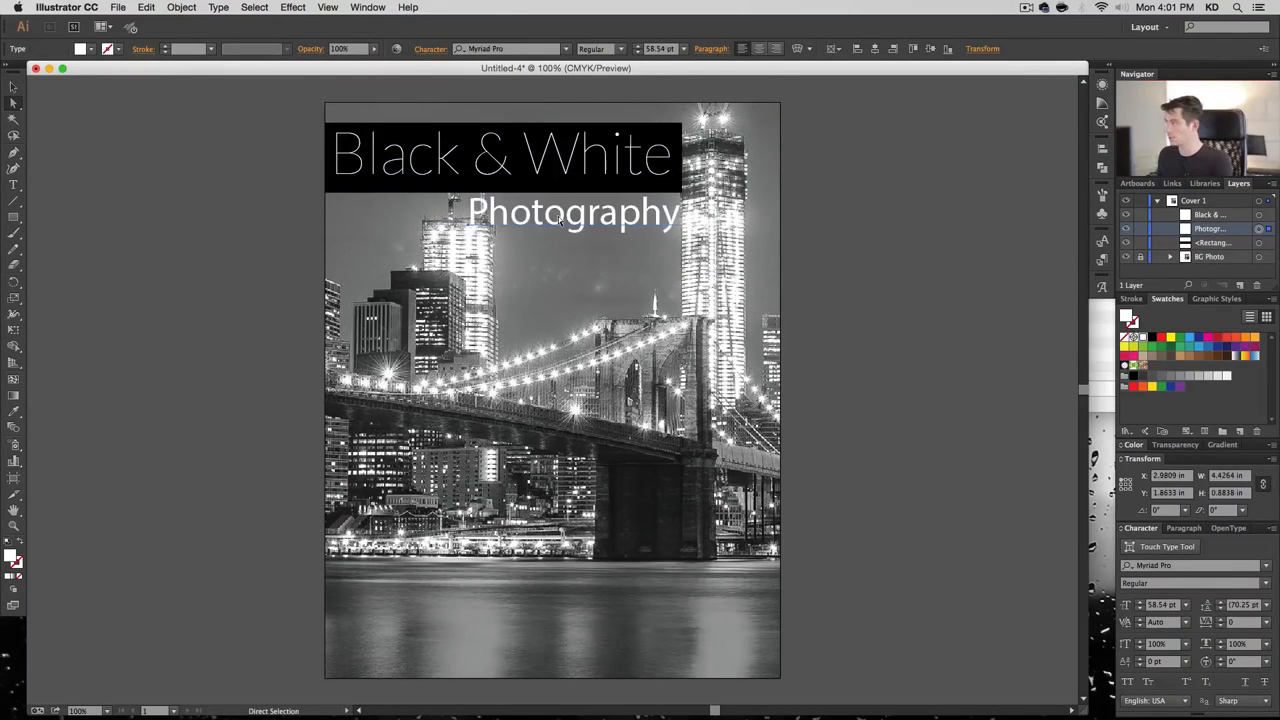
Set 'Photography' to Cinzel Black 18 pt and tuck it into the bar's lower right
{"action": "left_click", "coordinate": [528, 50]}
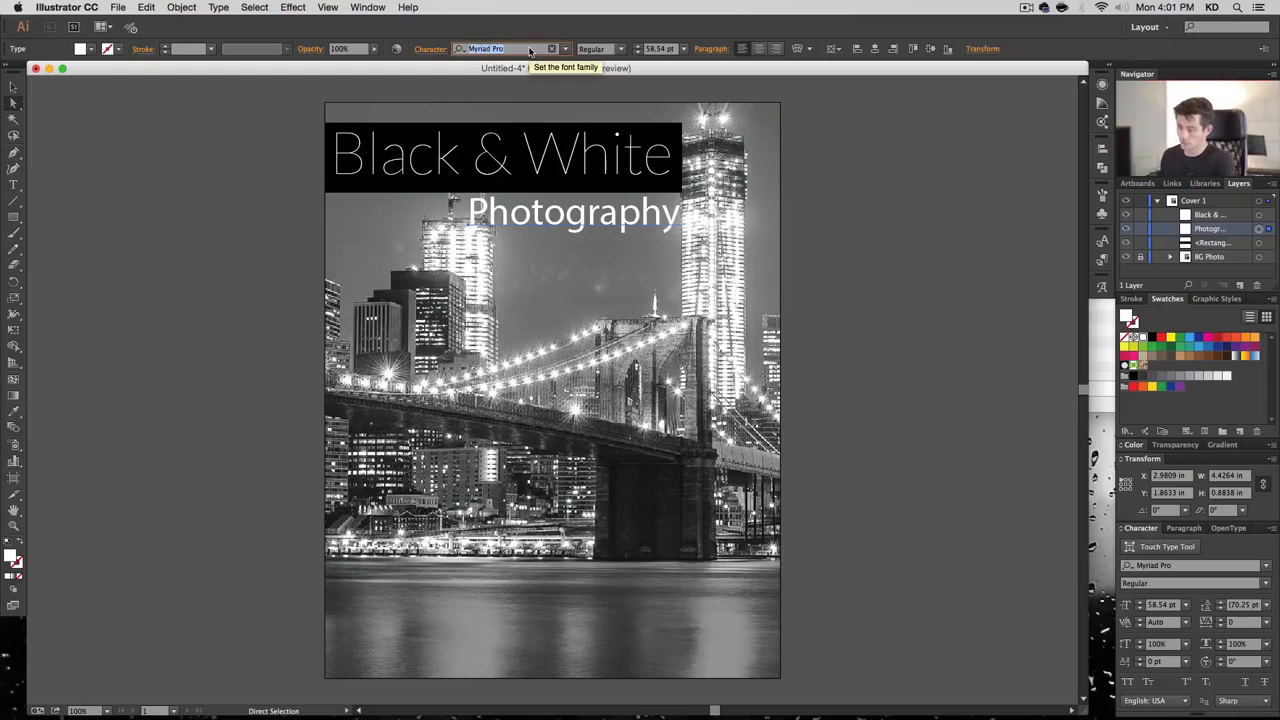
{"action": "type", "text": "Cin"}
{"action": "key", "text": "Down"}
{"action": "key", "text": "Return"}
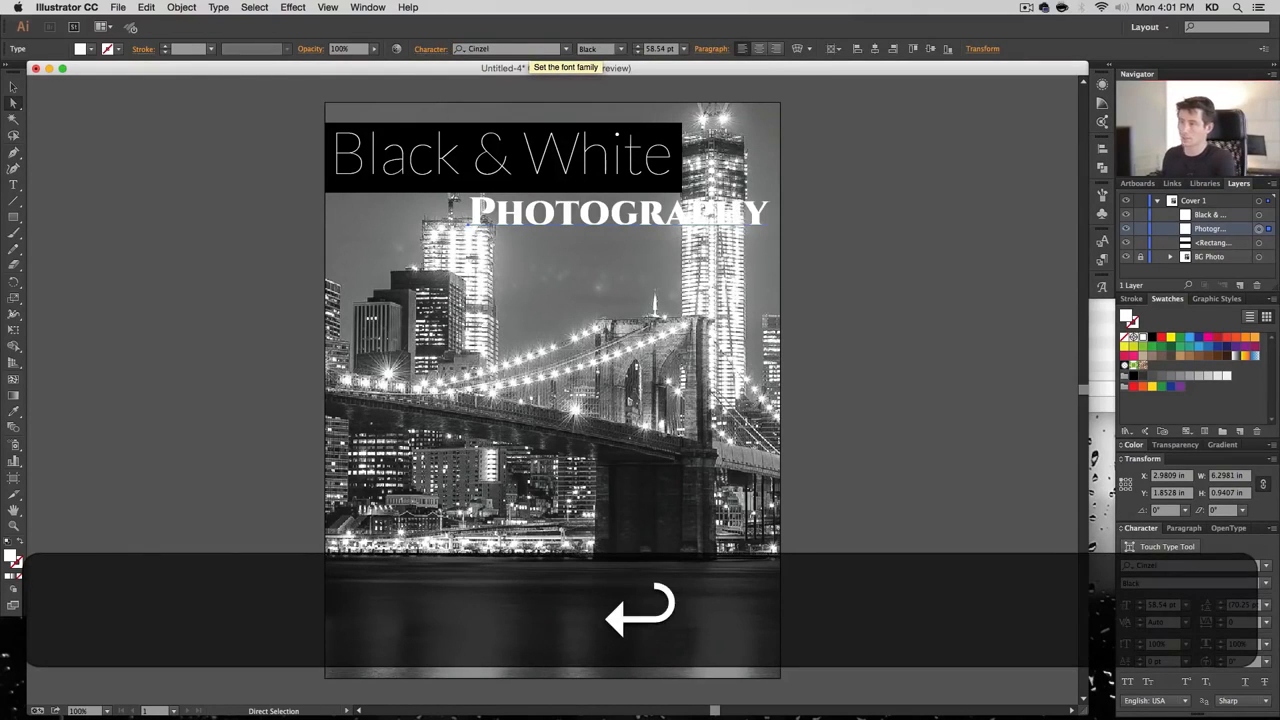
{"action": "left_click", "coordinate": [648, 52]}
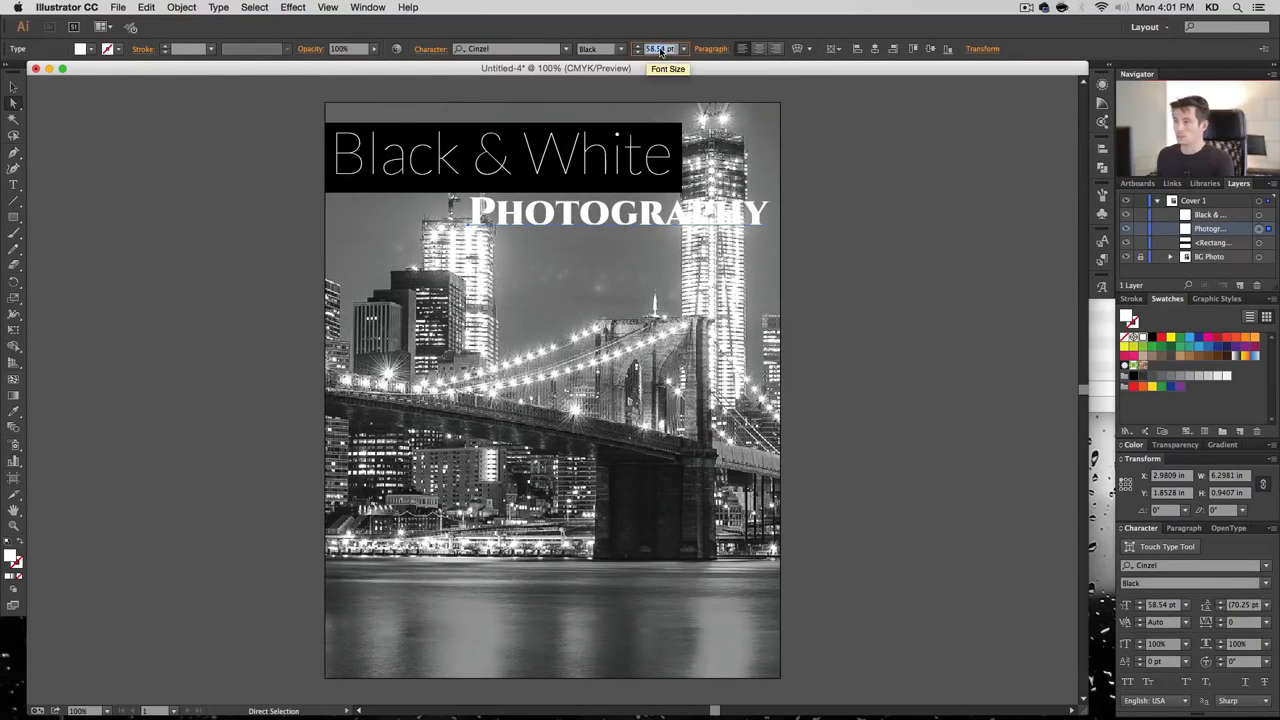
{"action": "type", "text": "12"}
{"action": "key", "text": "Return"}
{"action": "type", "text": "18"}
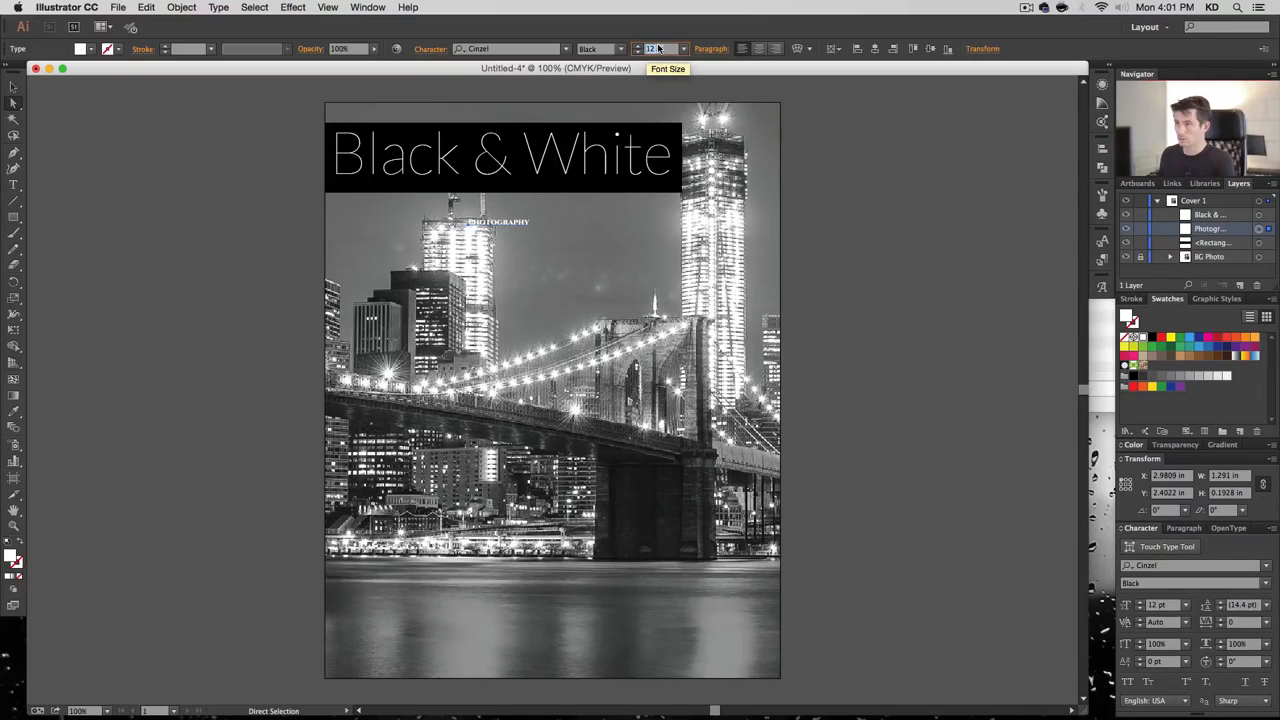
{"action": "key", "text": "Return"}
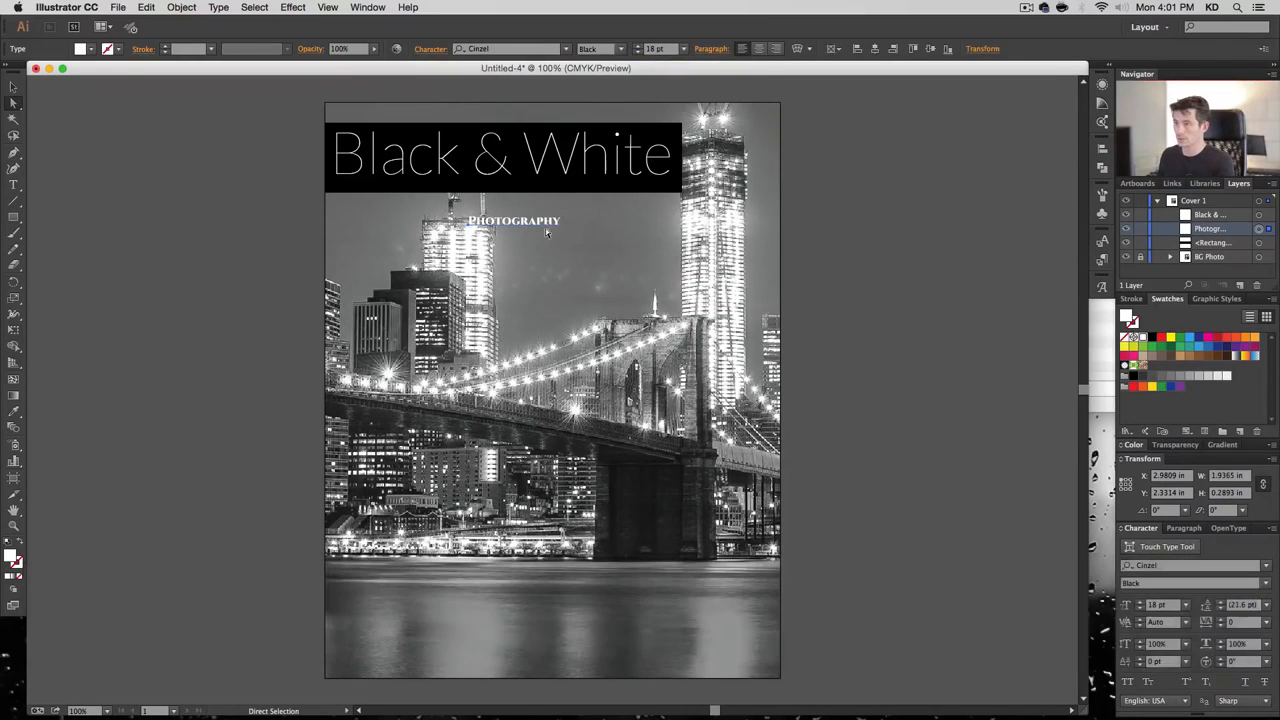
{"action": "left_click_drag", "start_coordinate": [550, 227], "coordinate": [662, 191]}
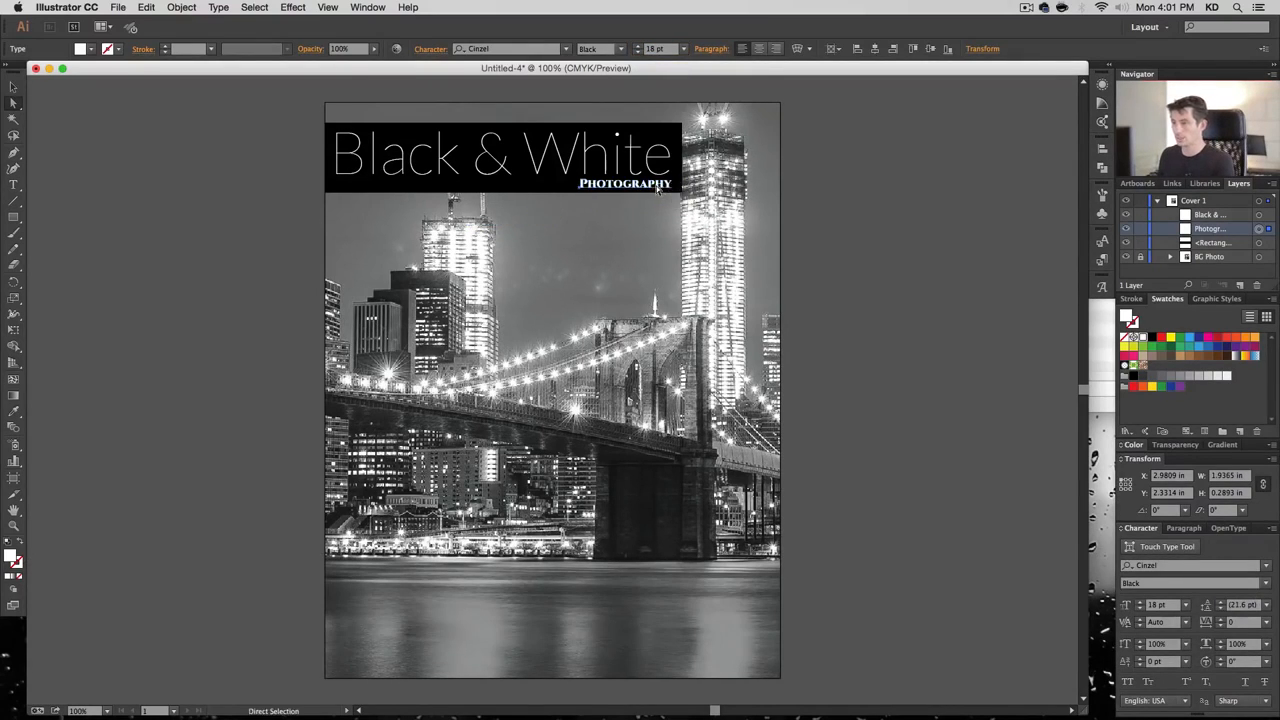
{"action": "left_click", "coordinate": [489, 192]}
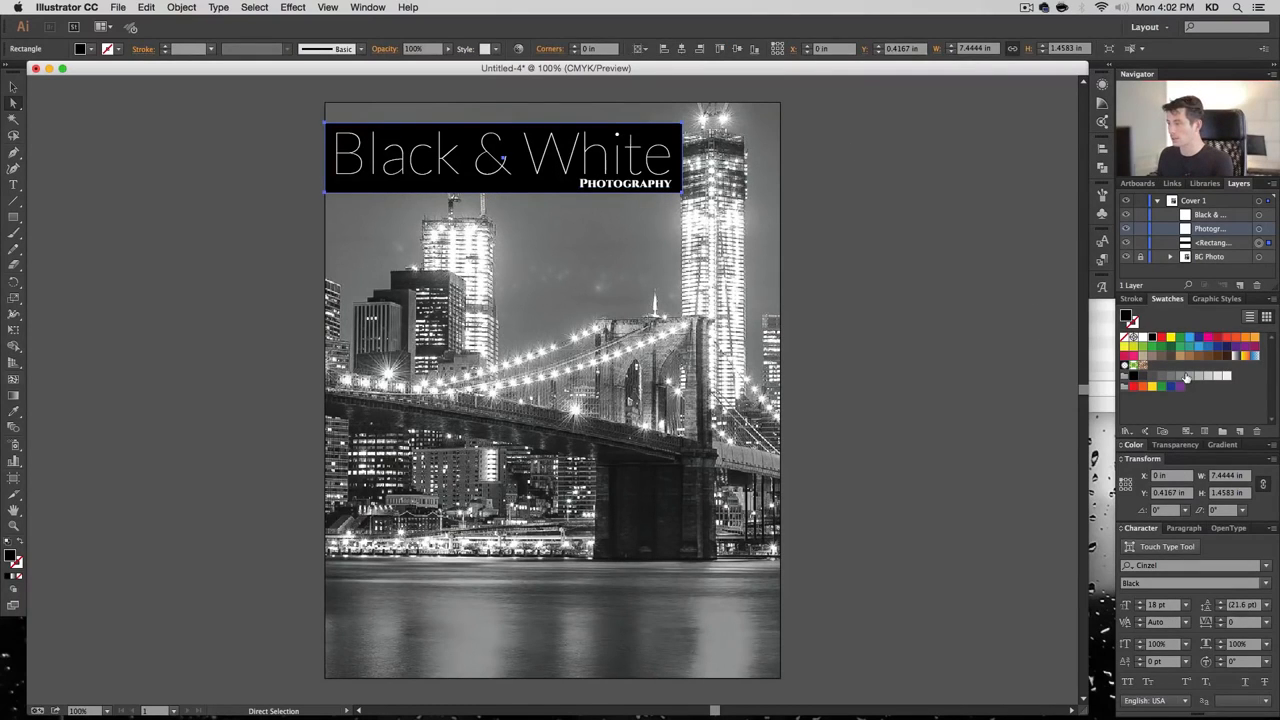
Create a new banner swatch with magenta 100, yellow 100 and black 30
{"action": "left_click", "coordinate": [1240, 431]}
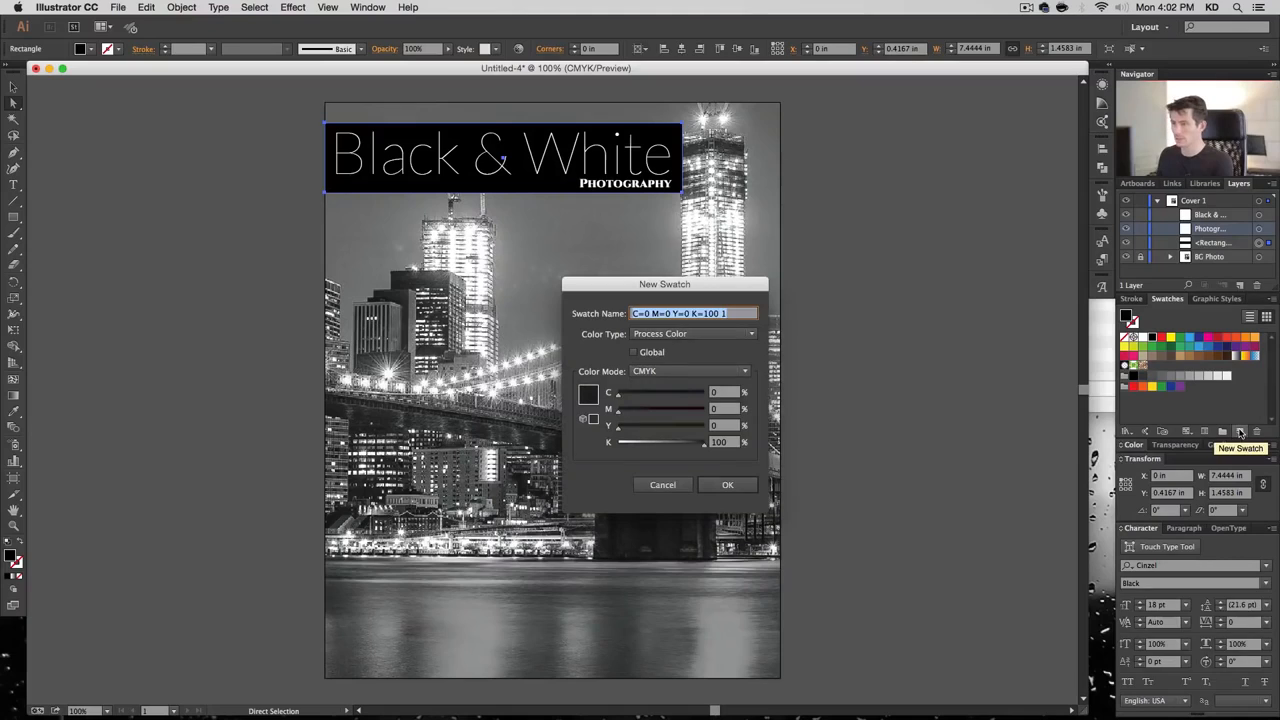
{"action": "key", "text": "Tab"}
{"action": "key", "text": "Tab"}
{"action": "key", "text": "Tab"}
{"action": "key", "text": "Tab"}
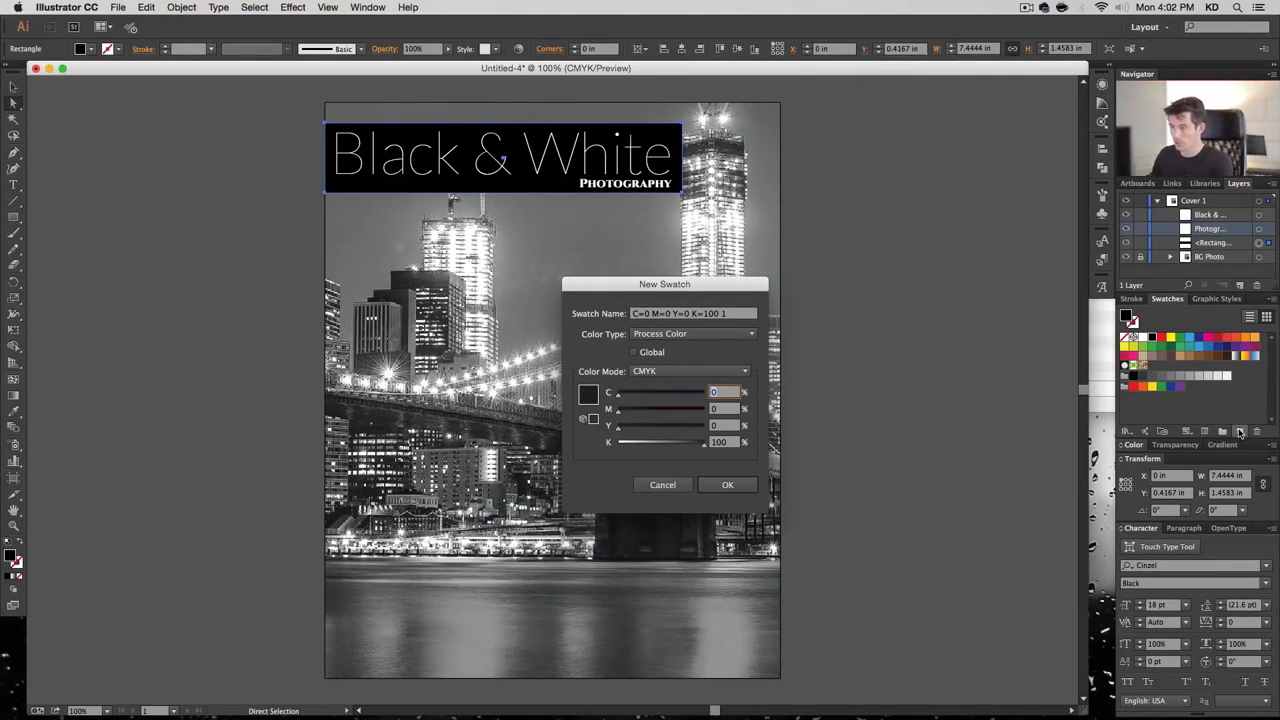
{"action": "key", "text": "Tab"}
{"action": "type", "text": "10"}
{"action": "key", "text": "Tab"}
{"action": "key", "text": "shift+Tab"}
{"action": "type", "text": "100"}
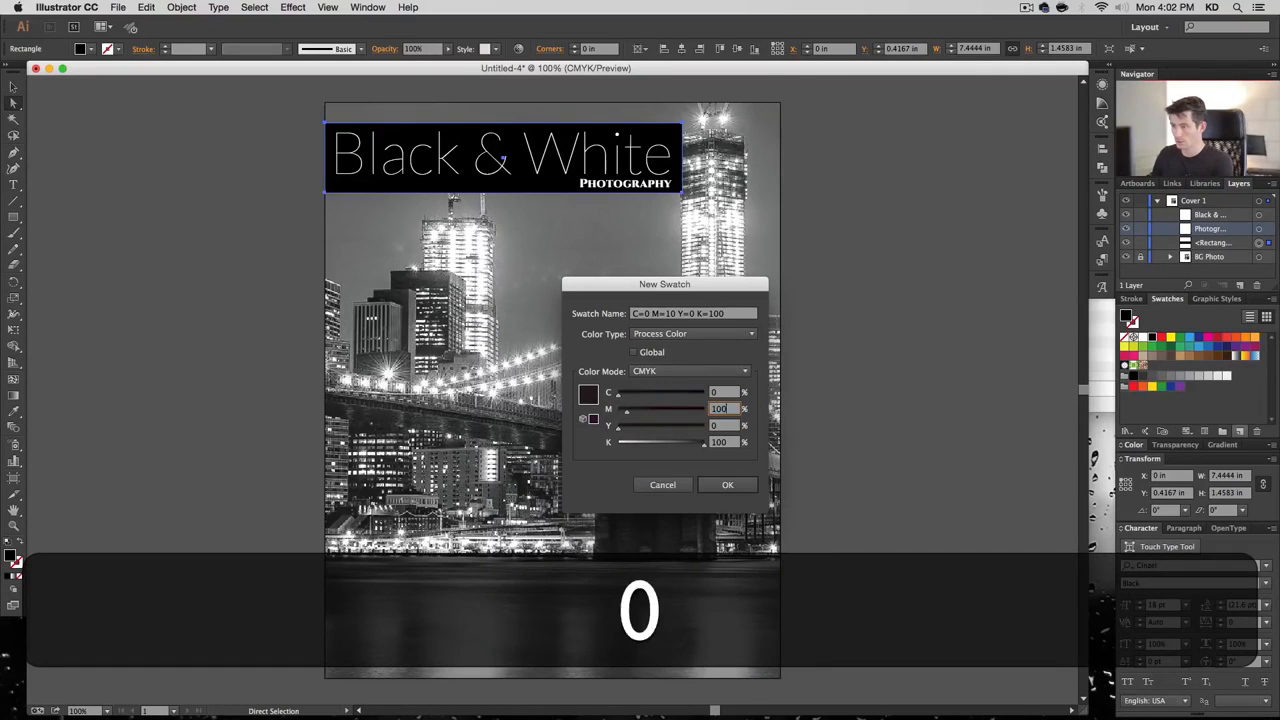
{"action": "key", "text": "Tab"}
{"action": "type", "text": "100"}
{"action": "key", "text": "Tab"}
{"action": "type", "text": "30"}
{"action": "key", "text": "Tab"}
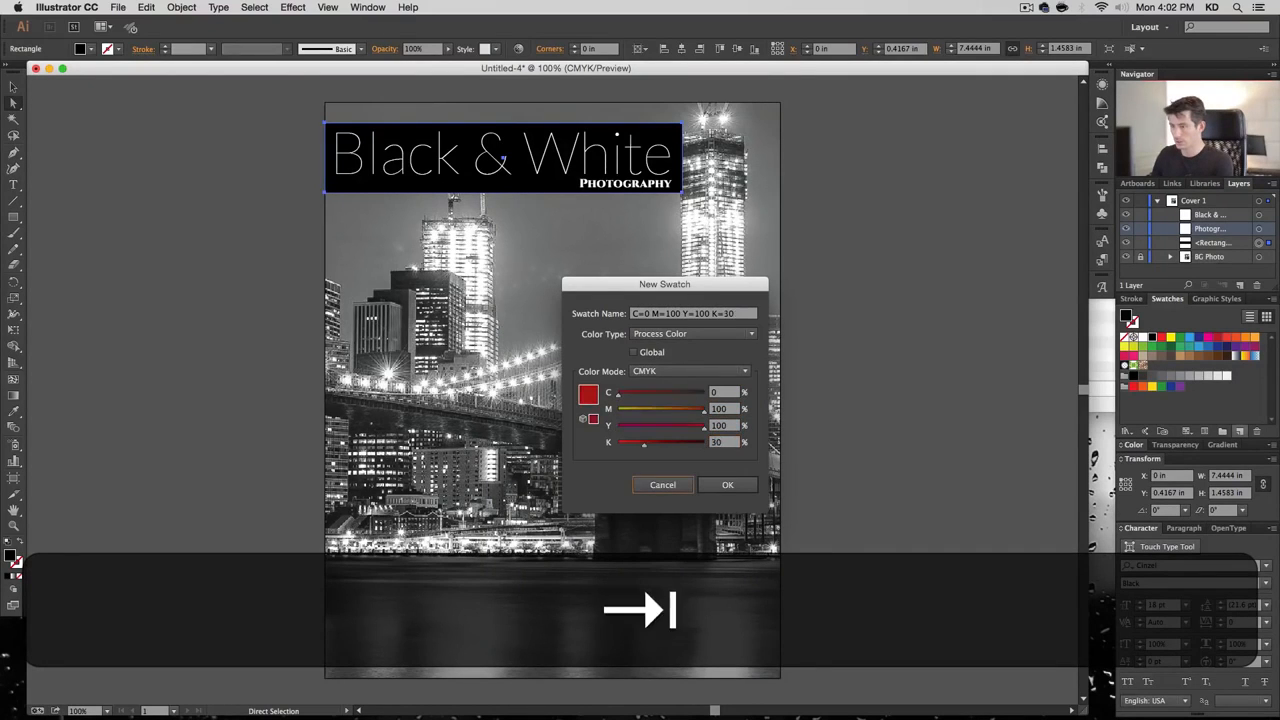
Make the swatch global, name it 'Darkish Red' and apply it to the banner
{"action": "key", "text": "shift+Tab"}
{"action": "key", "text": "shift+Tab"}
{"action": "key", "text": "shift+Tab"}
{"action": "key", "text": "shift+Tab"}
{"action": "key", "text": "shift+Tab"}
{"action": "key", "text": "shift+Tab"}
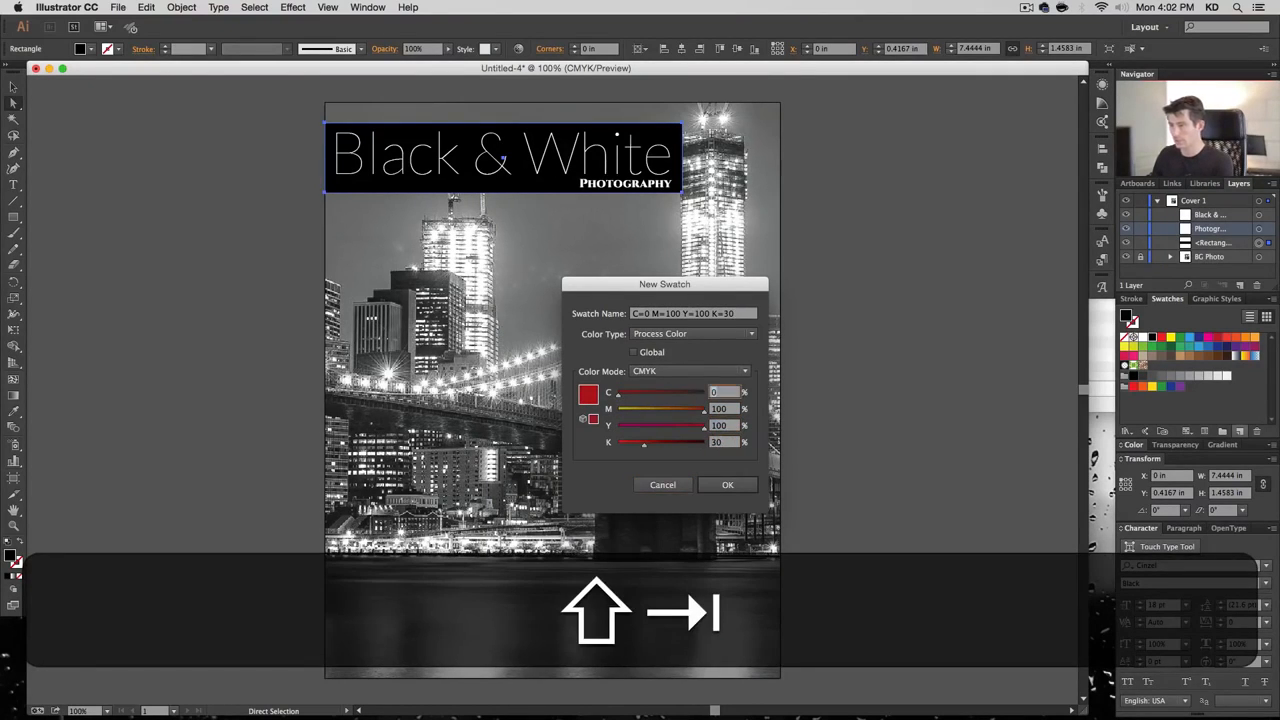
{"action": "key", "text": "space"}
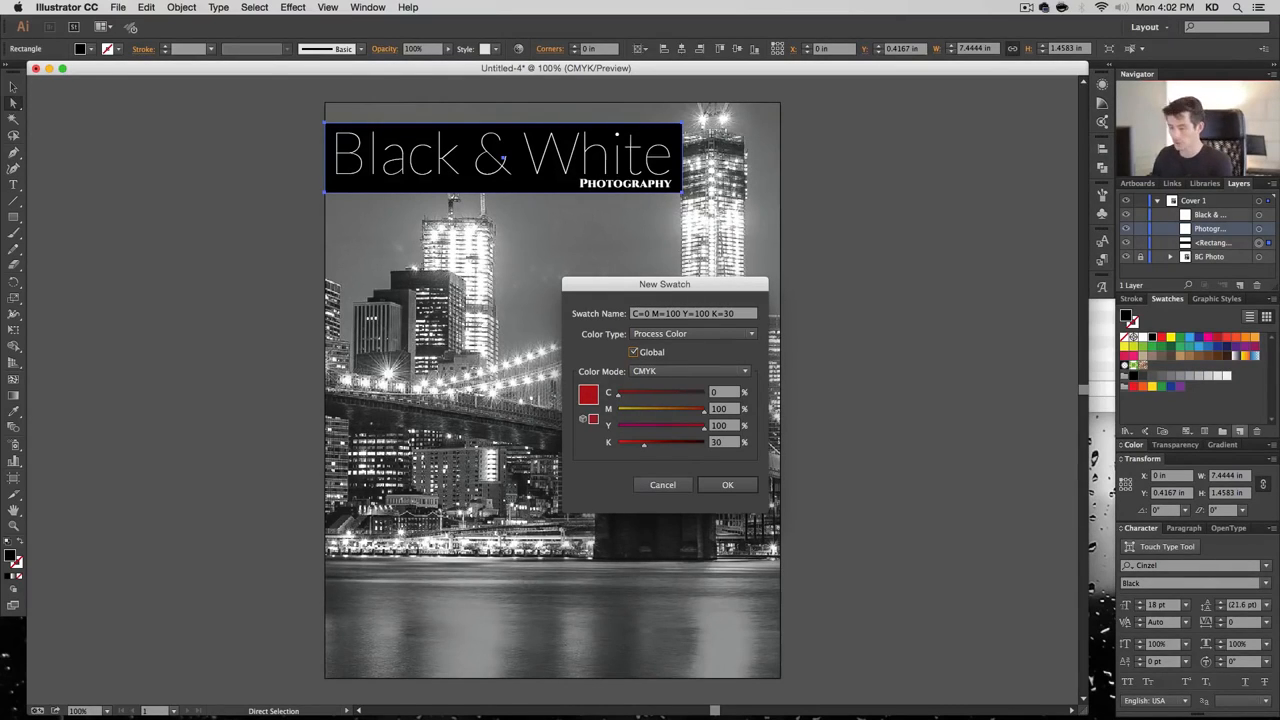
{"action": "triple_click", "coordinate": [676, 311]}
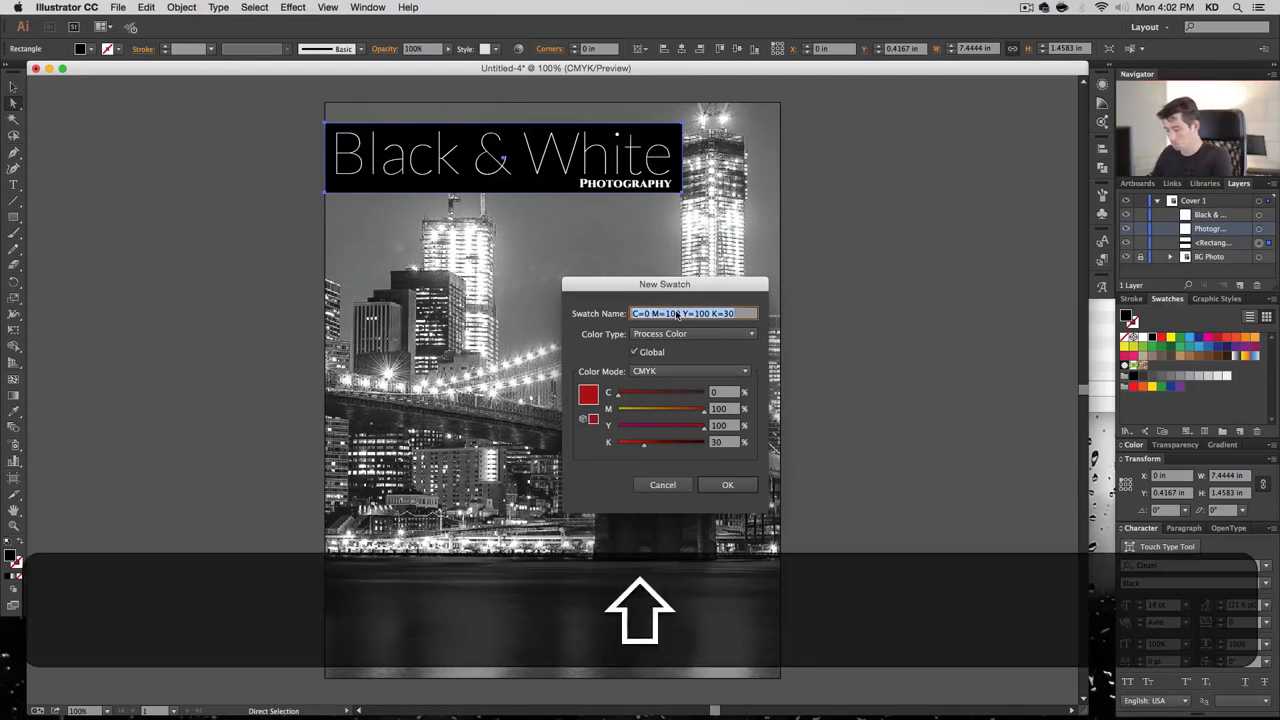
{"action": "type", "text": "Darkish REd"}
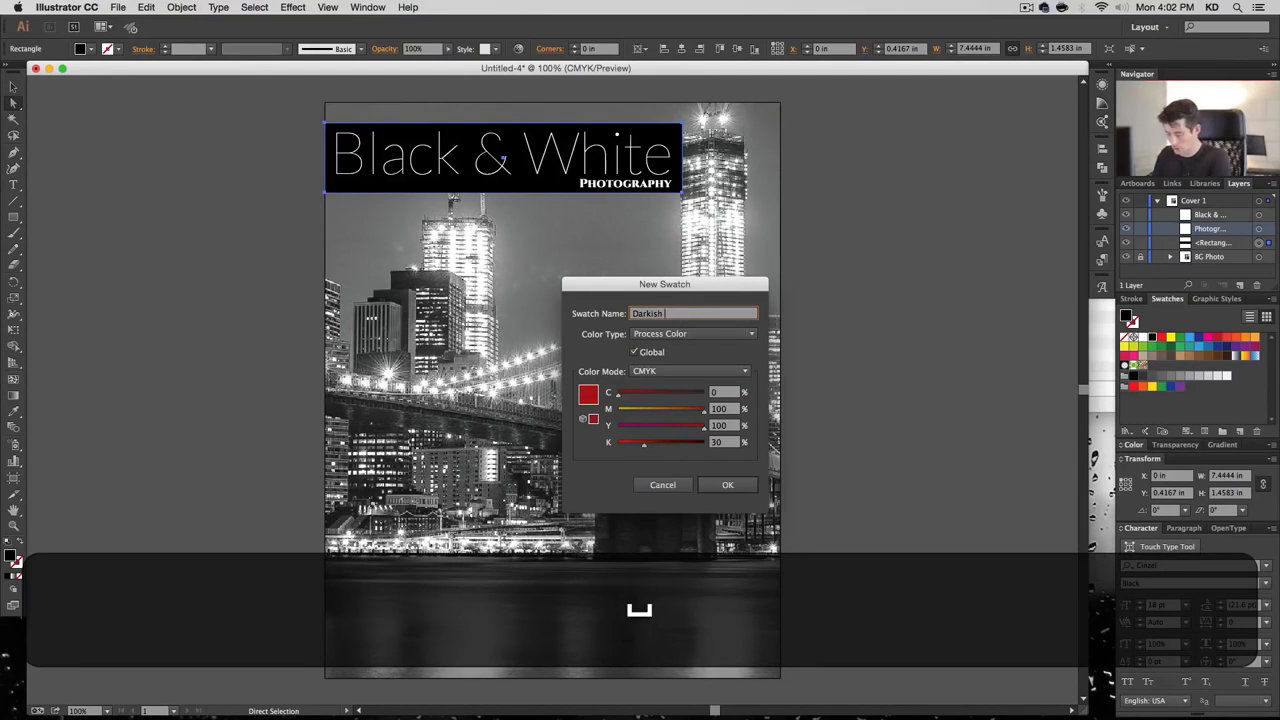
{"action": "key", "text": "Return"}
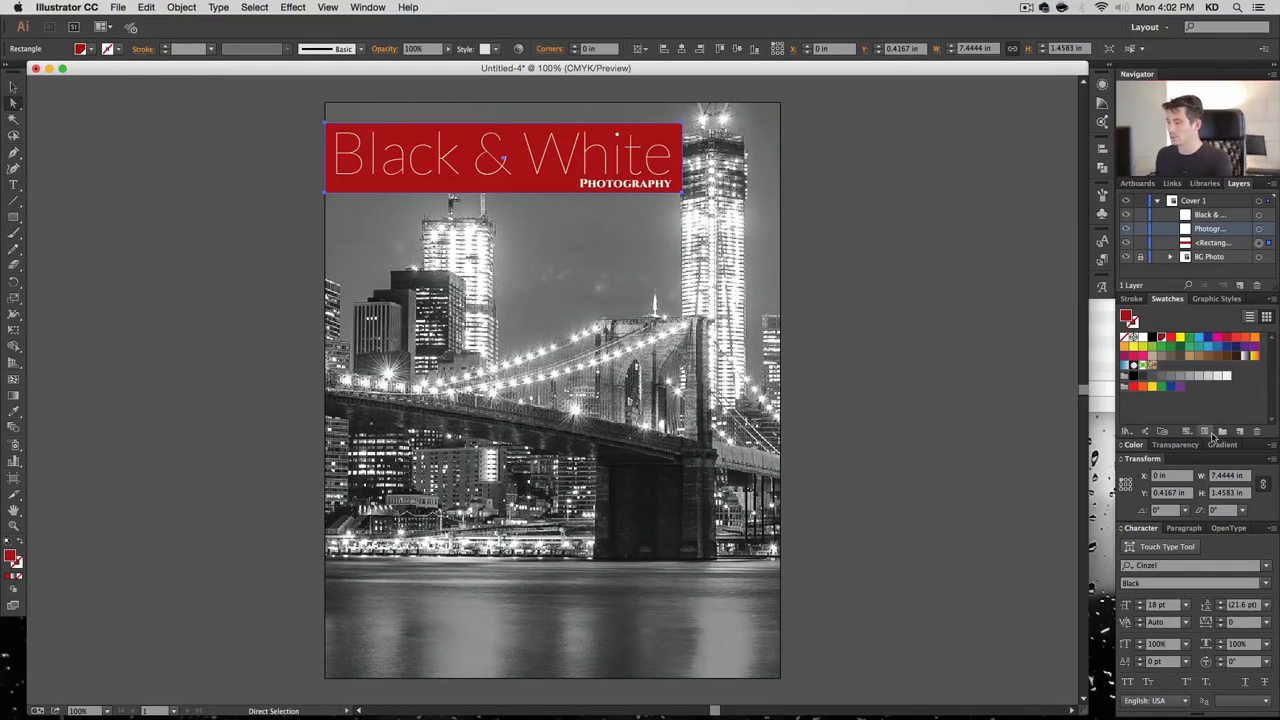
Set the red banner's blending mode to Multiply
{"action": "left_click", "coordinate": [1180, 444]}
{"action": "left_click", "coordinate": [1178, 394]}
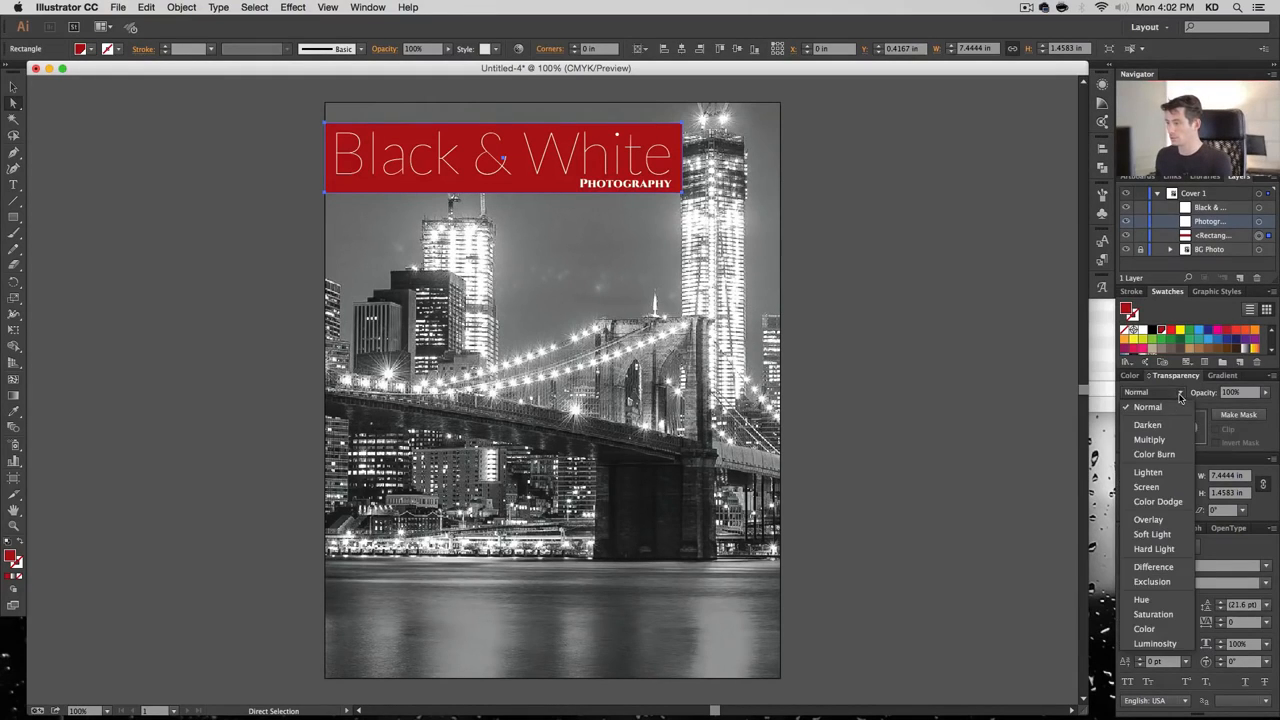
{"action": "left_click", "coordinate": [1176, 441]}
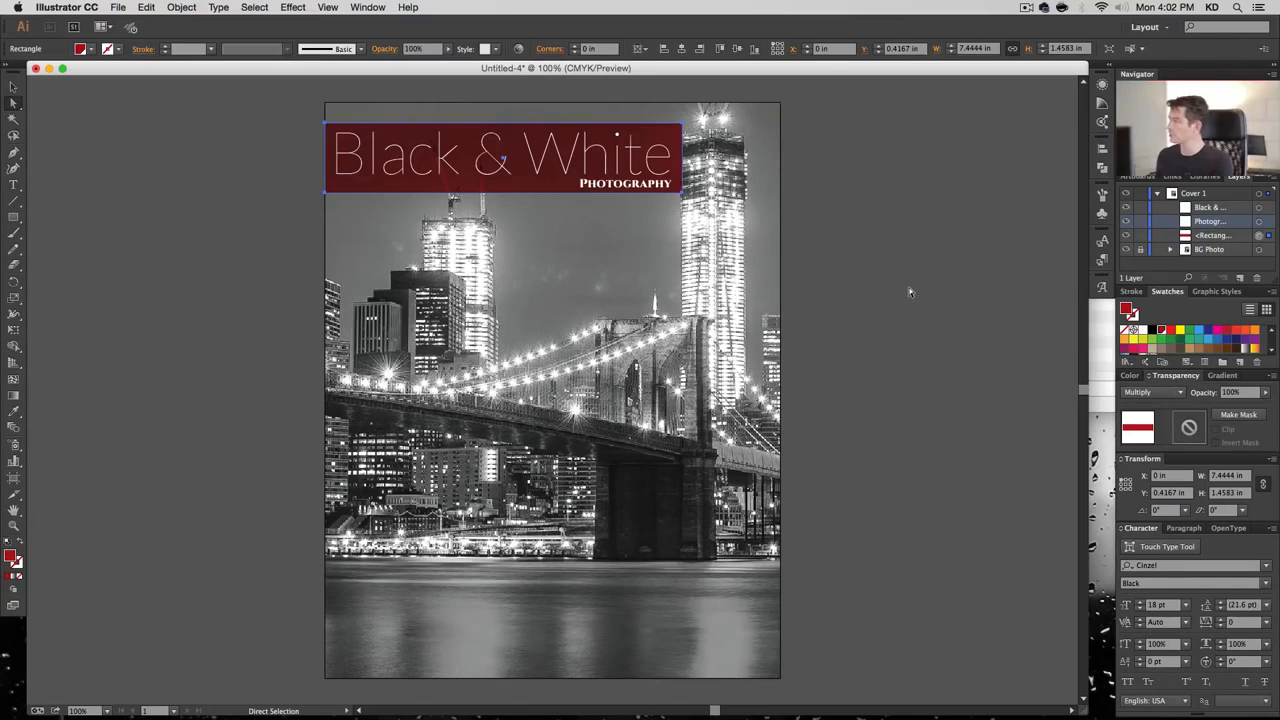
{"action": "left_click", "coordinate": [154, 151]}
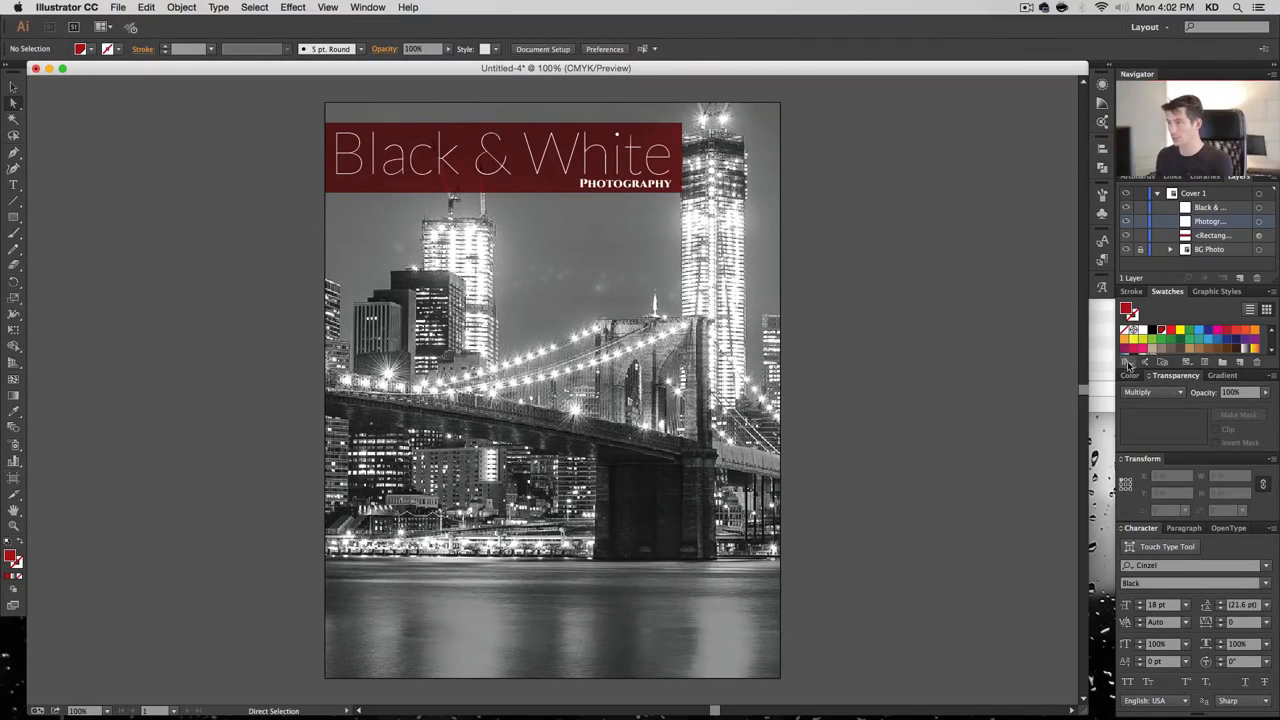
Lighten the Darkish Red swatch by changing its black value to 10
{"action": "double_click", "coordinate": [1161, 330]}
{"action": "key", "text": "Tab"}
{"action": "key", "text": "Tab"}
{"action": "key", "text": "Tab"}
{"action": "key", "text": "Tab"}
{"action": "key", "text": "Tab"}
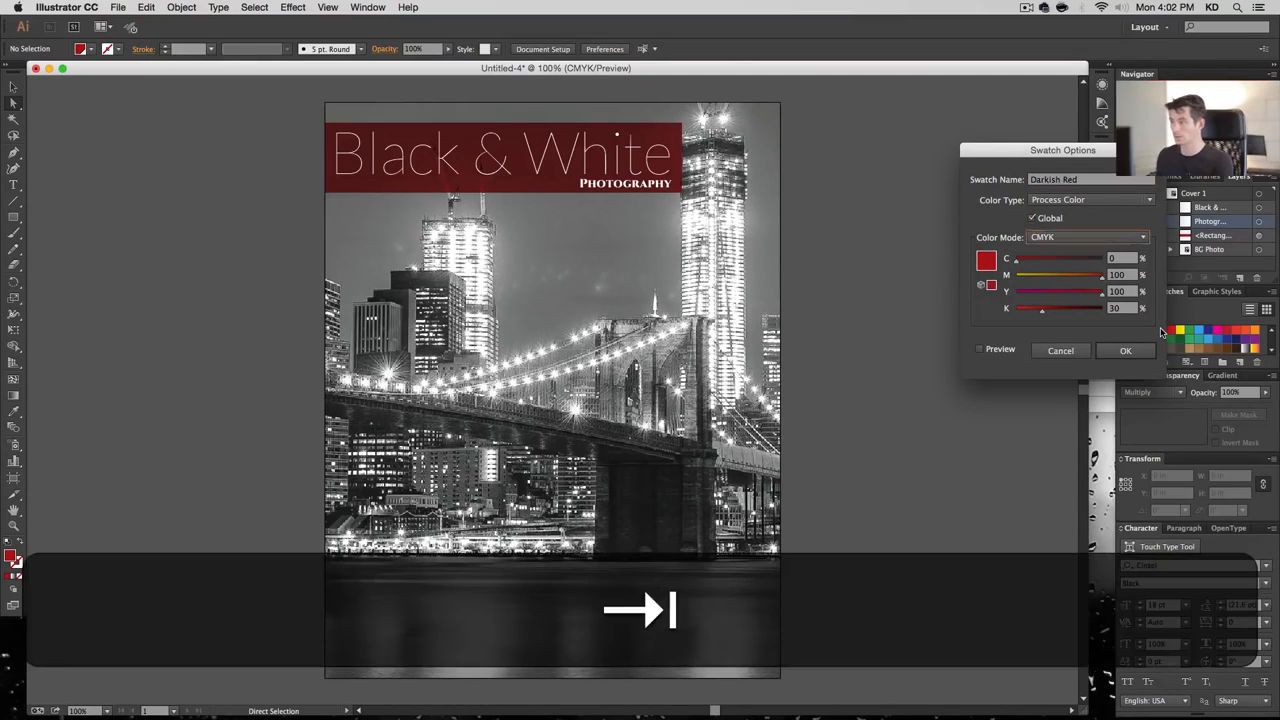
{"action": "type", "text": "10"}
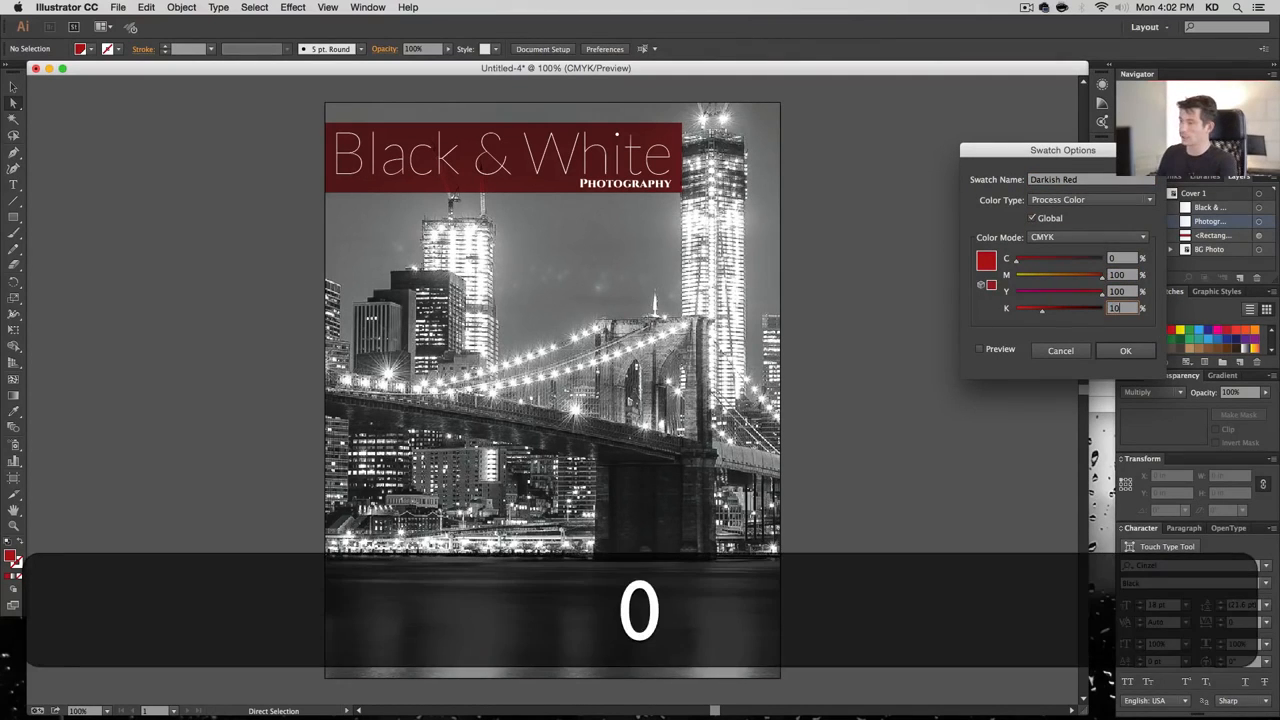
{"action": "left_click", "coordinate": [997, 350]}
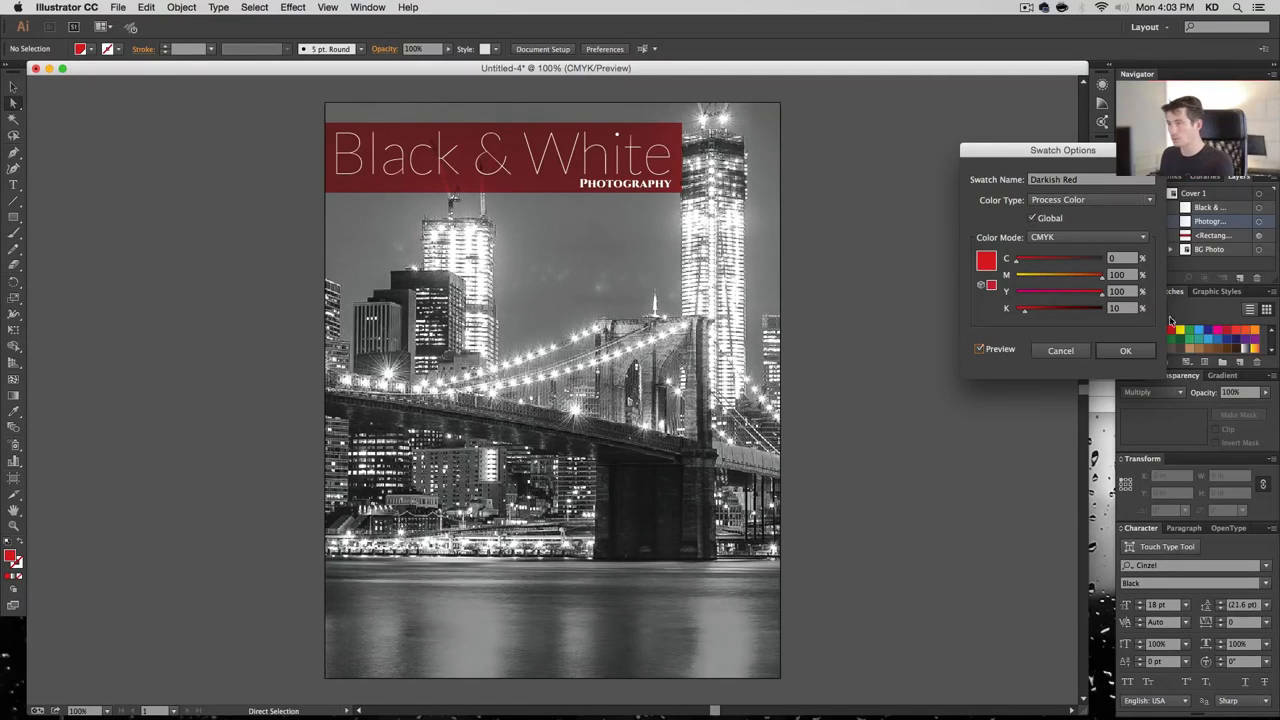
{"action": "double_click", "coordinate": [1113, 309]}
{"action": "key", "text": "Return"}
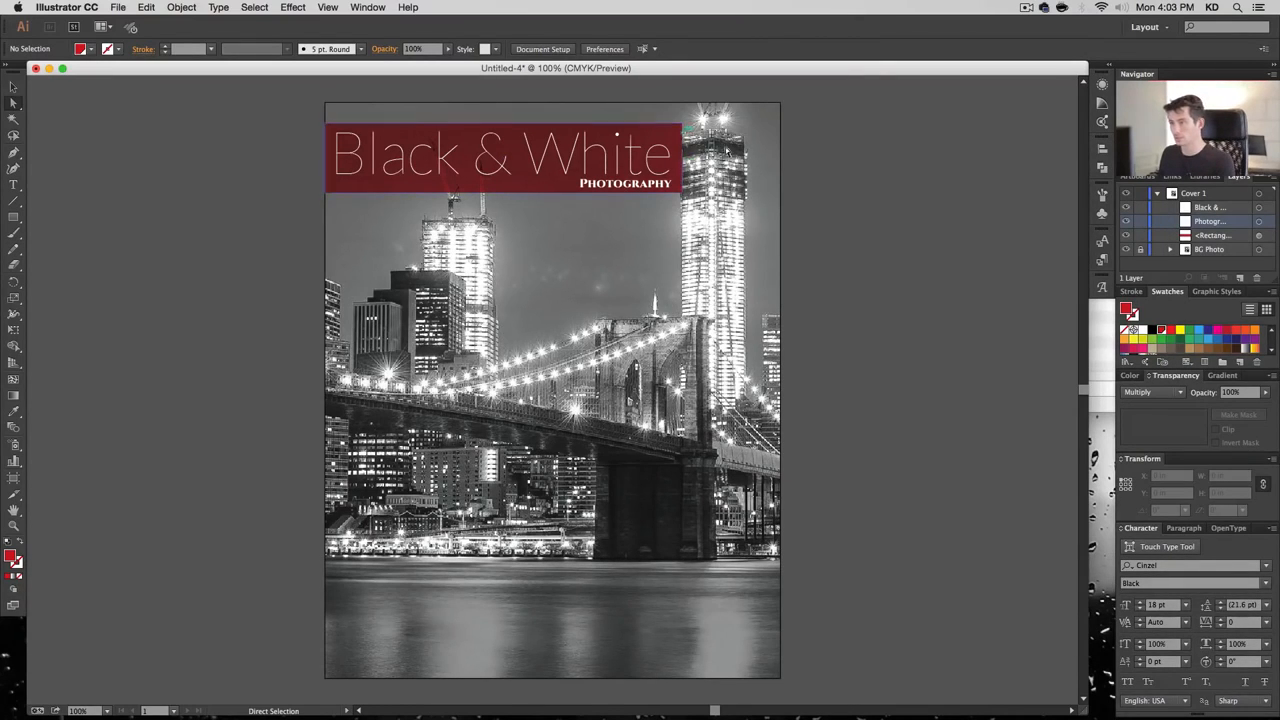
Scale the title down slightly and narrow the red banner to fit it
{"action": "key", "text": "v"}
{"action": "left_click", "coordinate": [666, 141]}
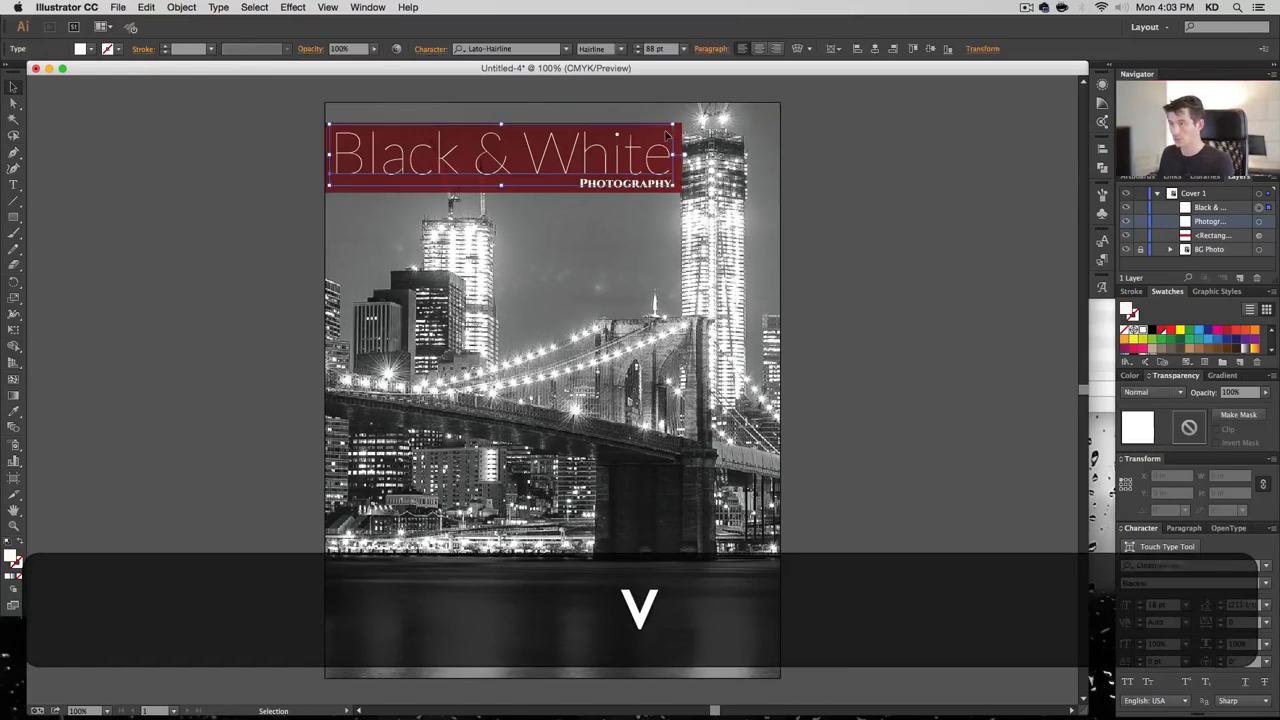
{"action": "left_click_drag", "start_coordinate": [682, 190], "coordinate": [665, 157]}
{"action": "left_click", "coordinate": [665, 157]}
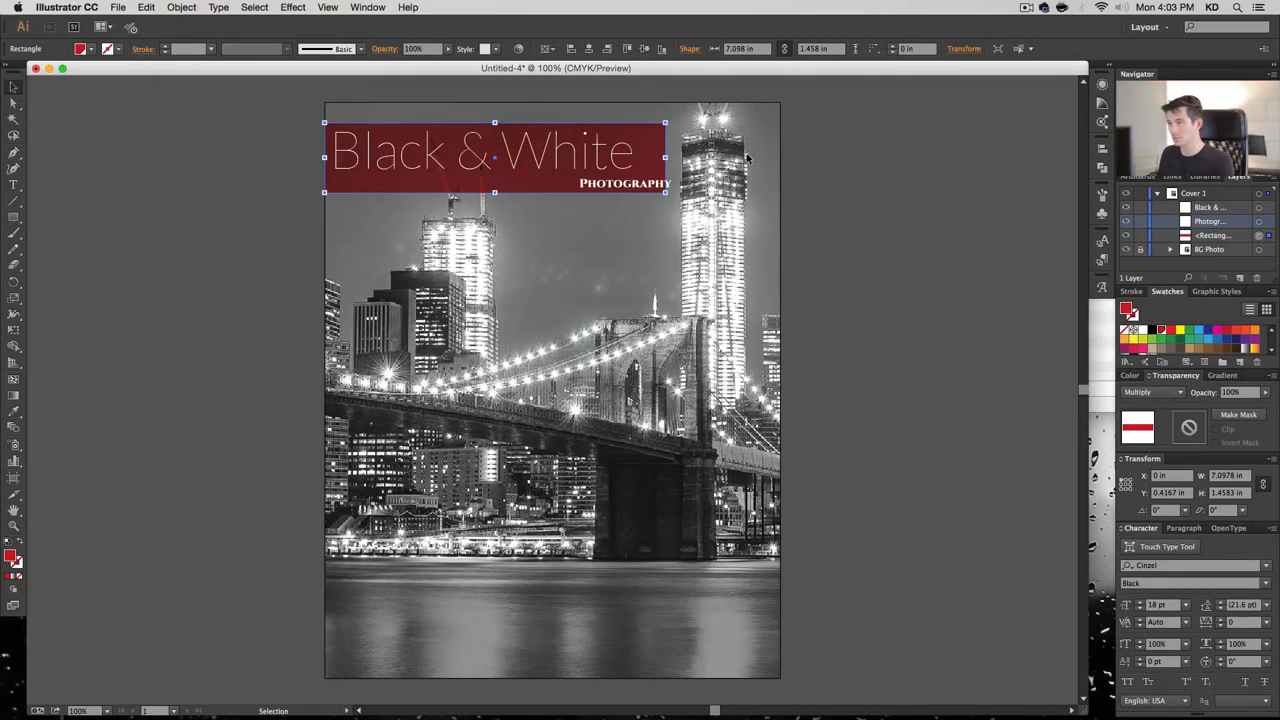
{"action": "left_click_drag", "start_coordinate": [666, 157], "coordinate": [519, 246]}
{"action": "left_click", "coordinate": [869, 337]}
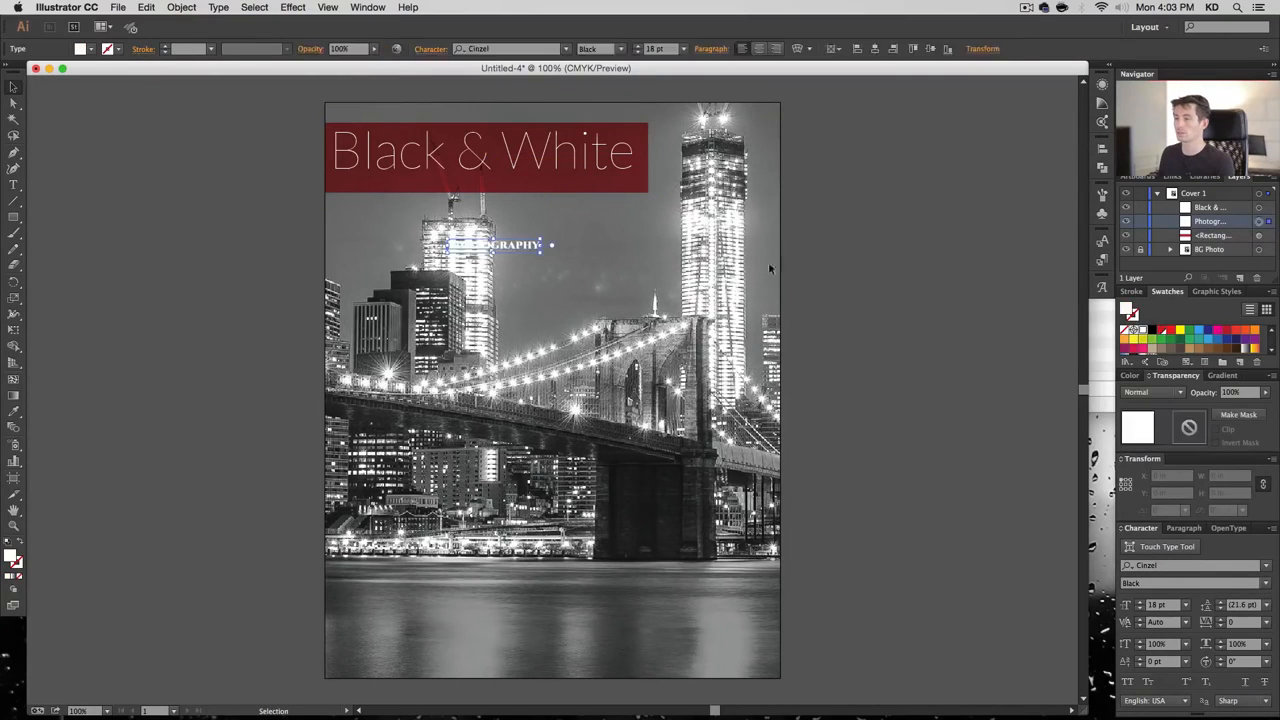
{"action": "left_click", "coordinate": [901, 242]}
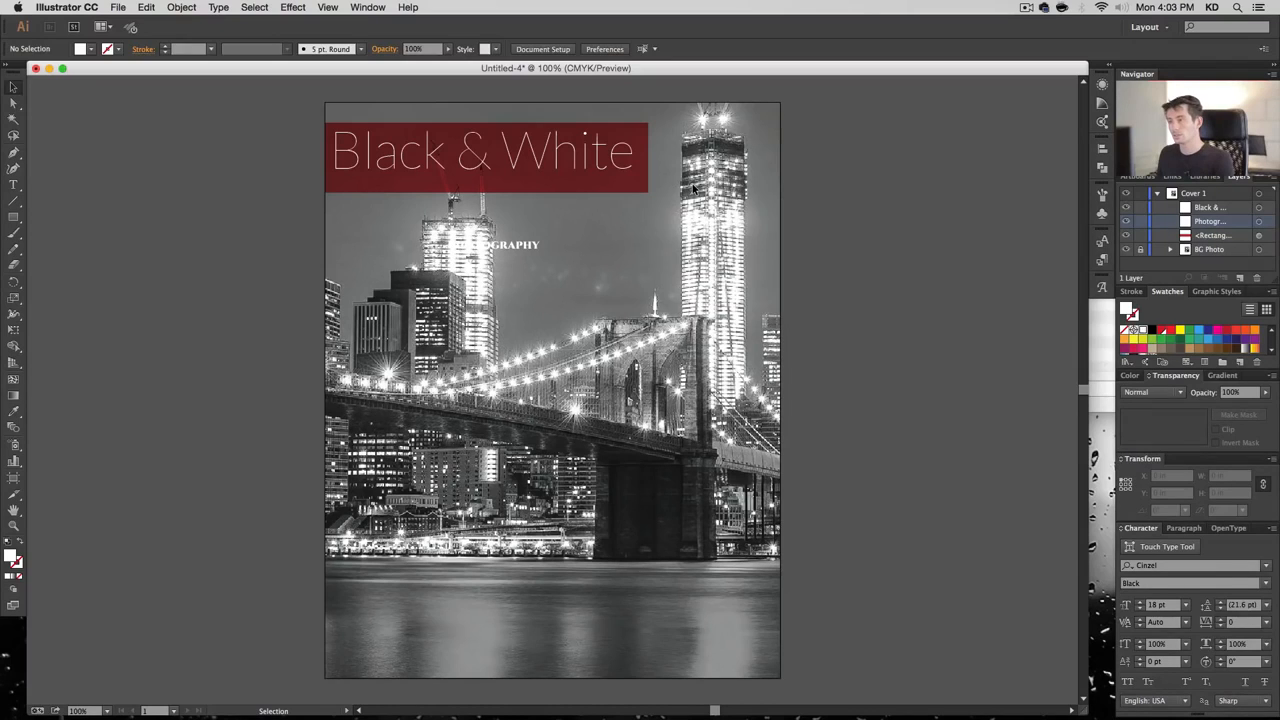
{"action": "left_click", "coordinate": [640, 168]}
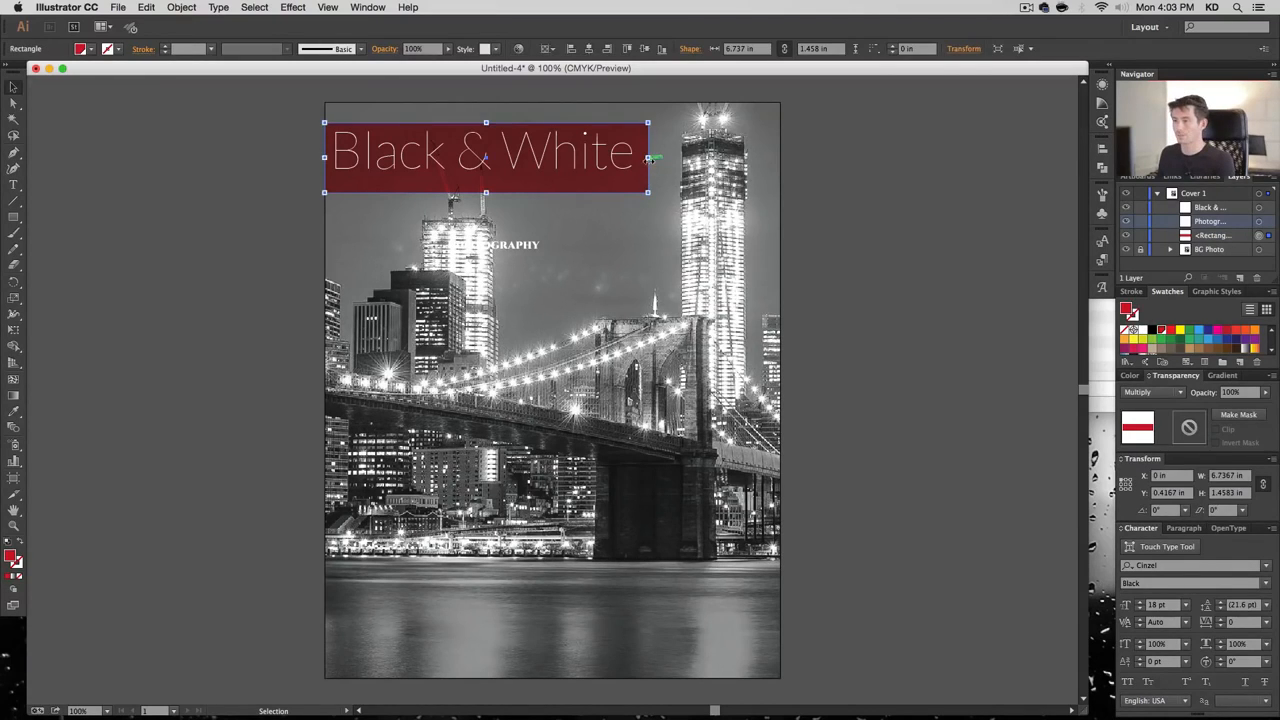
{"action": "left_click_drag", "start_coordinate": [647, 157], "coordinate": [590, 163]}
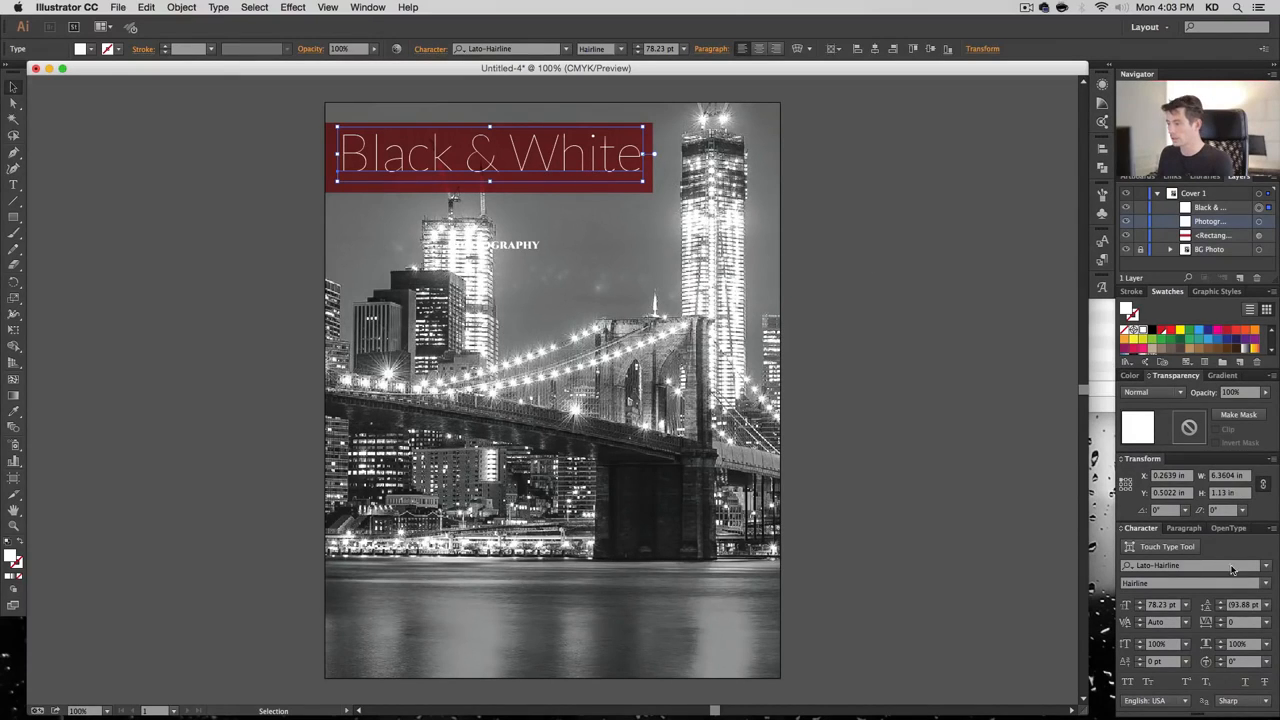
Give the 'Black & White' title -50 tracking and an 88 pt size
{"action": "left_click", "coordinate": [1266, 622]}
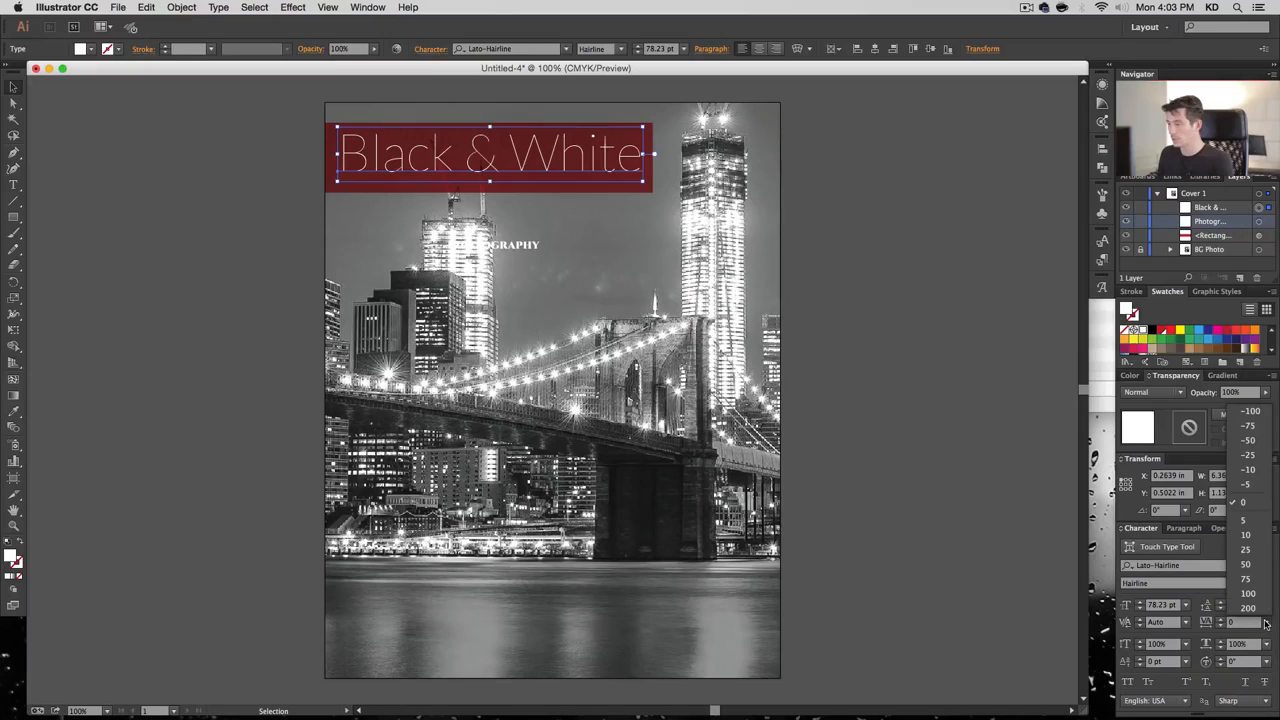
{"action": "left_click", "coordinate": [1247, 445]}
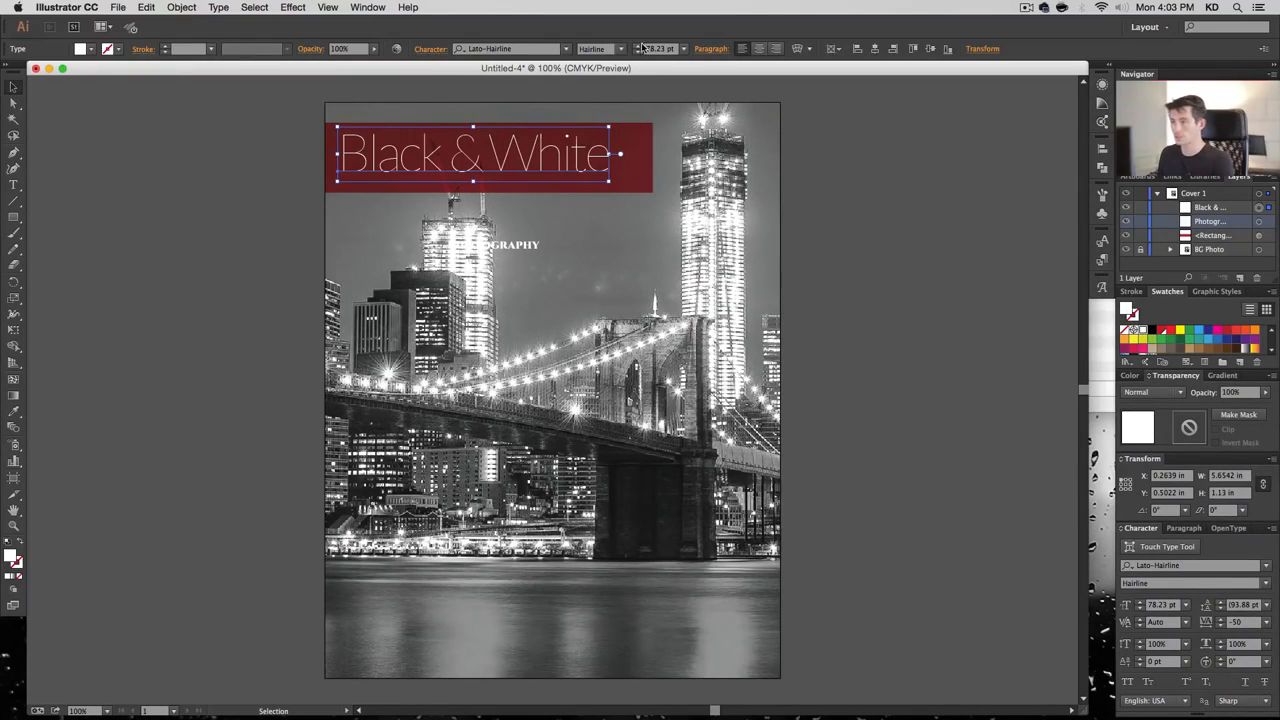
{"action": "left_click_drag", "start_coordinate": [638, 46], "coordinate": [638, 48]}
{"action": "left_click", "coordinate": [946, 251]}
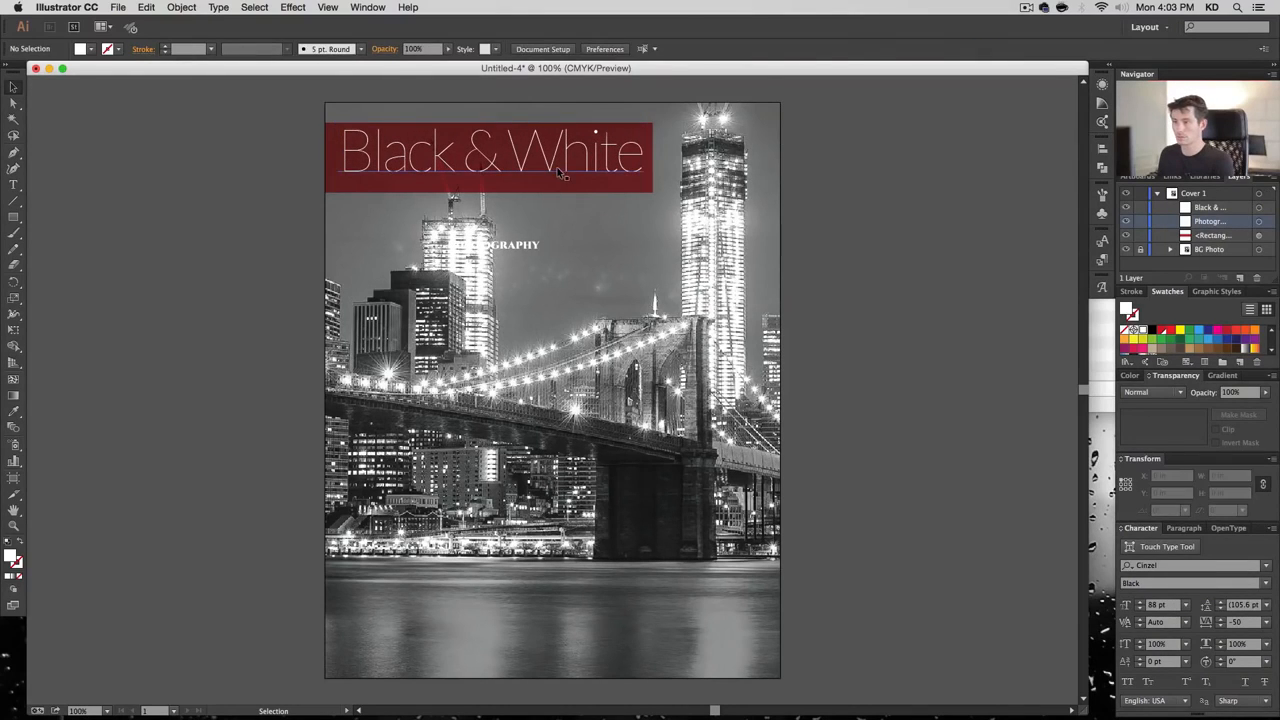
Nudge the 'Black & White' title into place on the banner
{"action": "left_click", "coordinate": [558, 172]}
{"action": "key", "text": "Left"}
{"action": "key", "text": "shift+Down"}
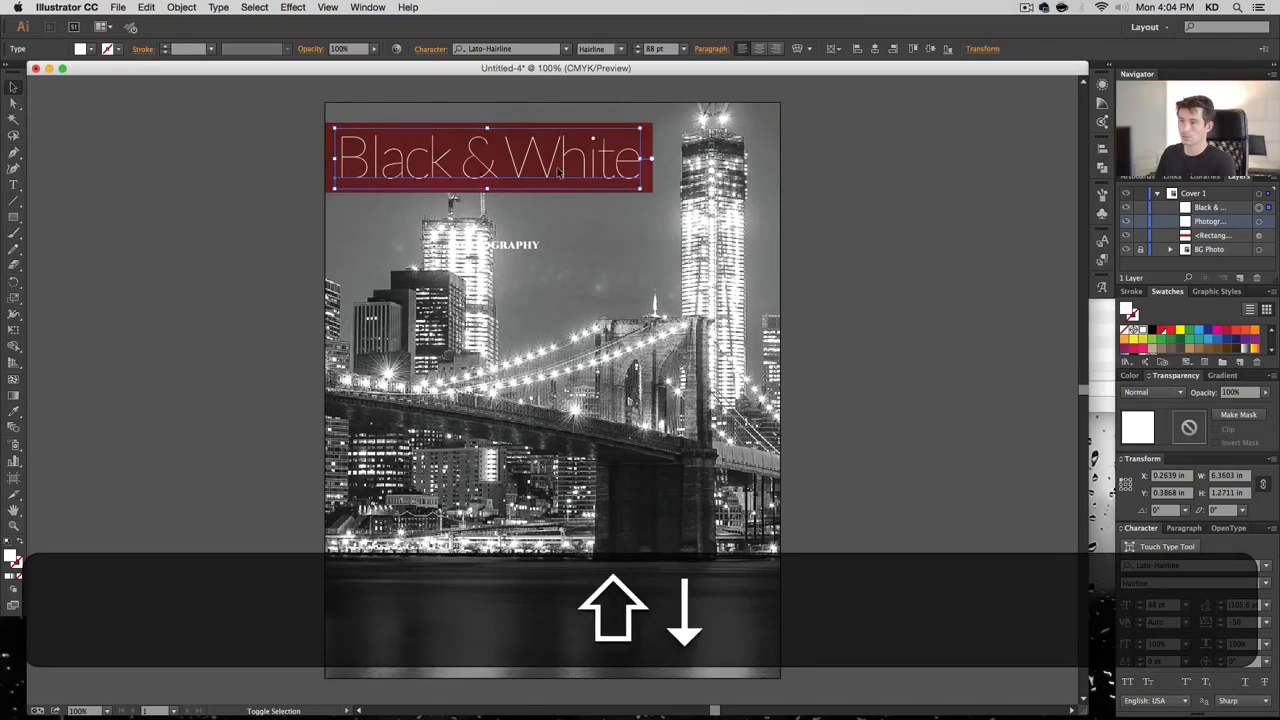
{"action": "key", "text": "shift+Up"}
{"action": "key", "text": "shift+Left"}
{"action": "key", "text": "Right"}
{"action": "key", "text": "Right"}
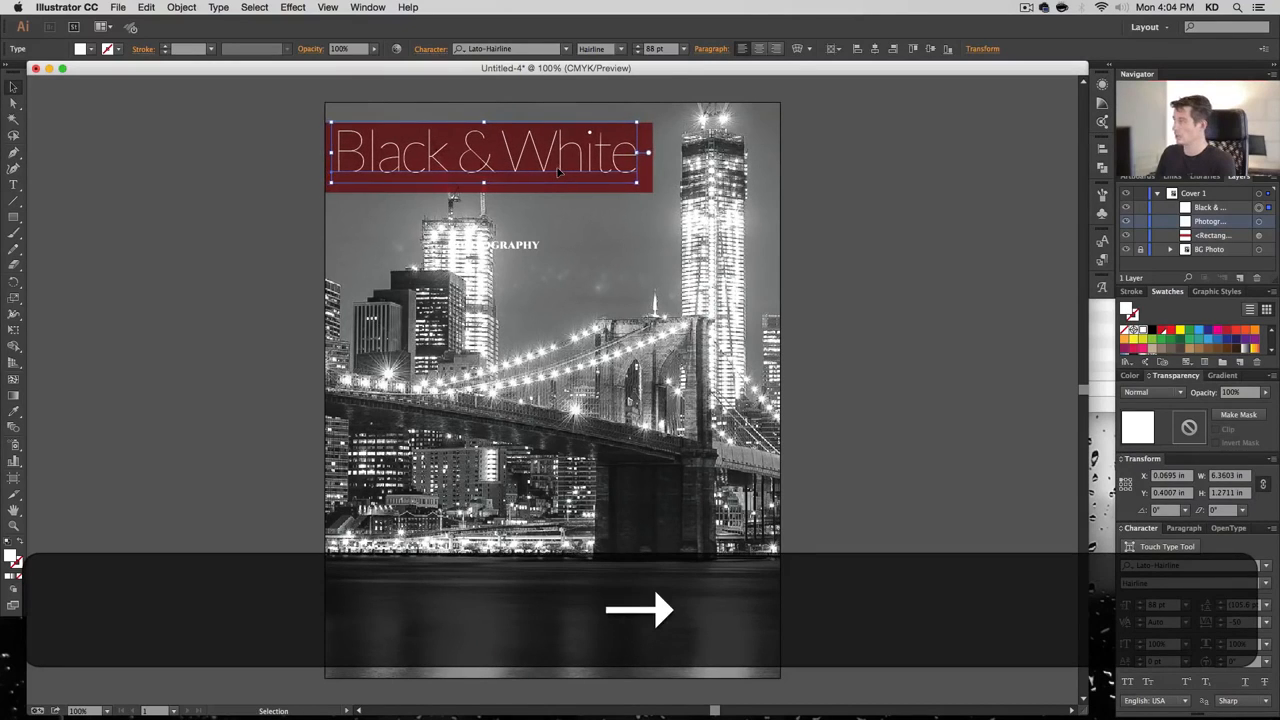
{"action": "key", "text": "Down"}
{"action": "key", "text": "Up"}
{"action": "key", "text": "Right"}
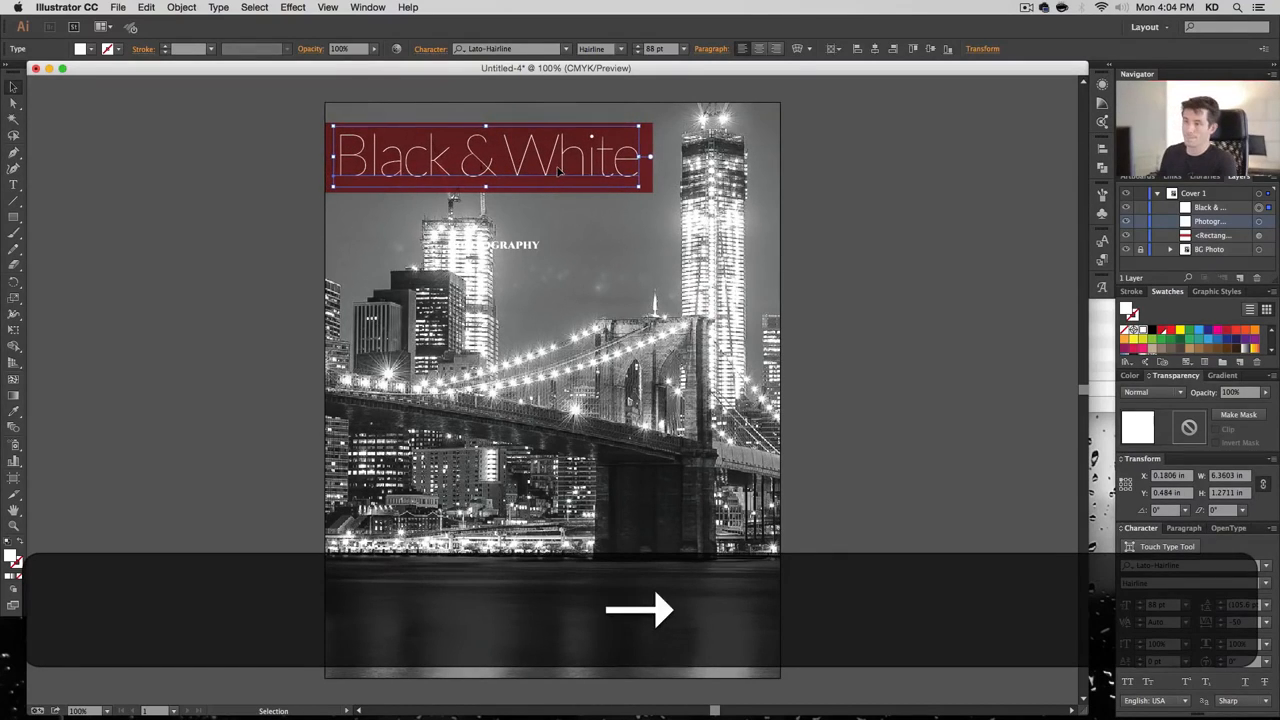
Move 'Photography' under 'White' and make the red banner taller at the bottom
{"action": "left_click", "coordinate": [538, 222]}
{"action": "left_click_drag", "start_coordinate": [499, 247], "coordinate": [602, 190]}
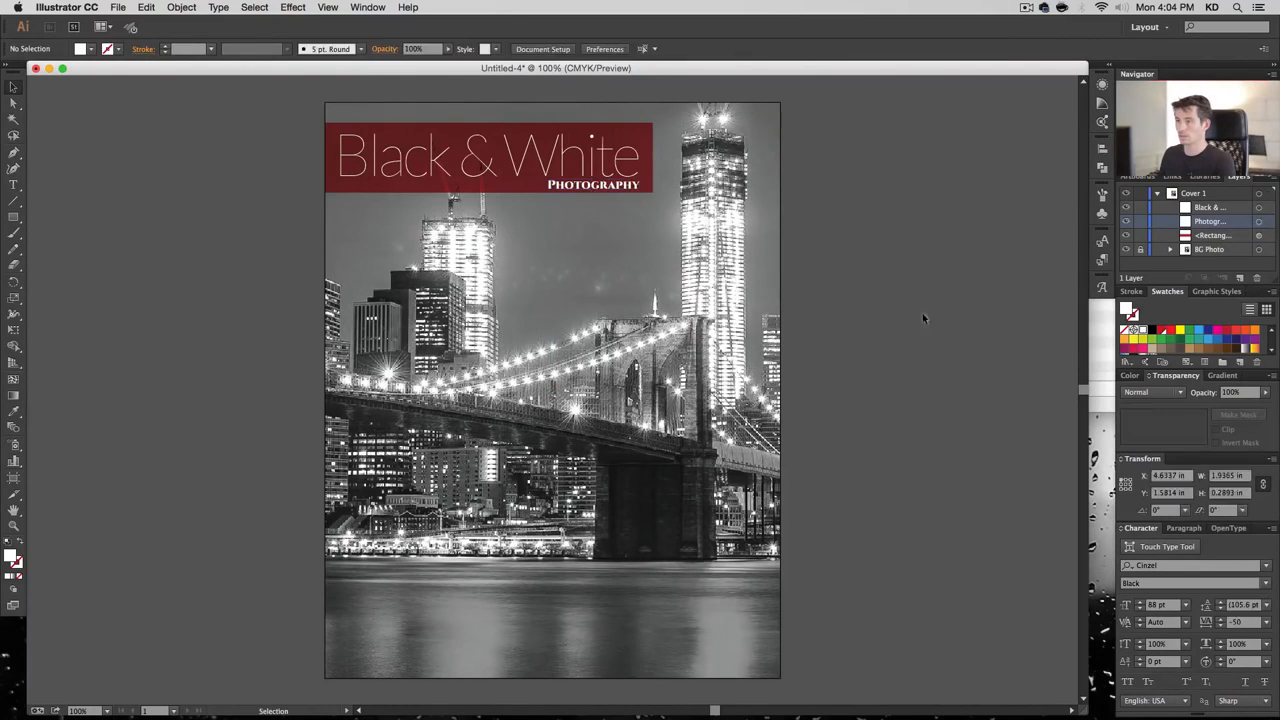
{"action": "left_click", "coordinate": [909, 324]}
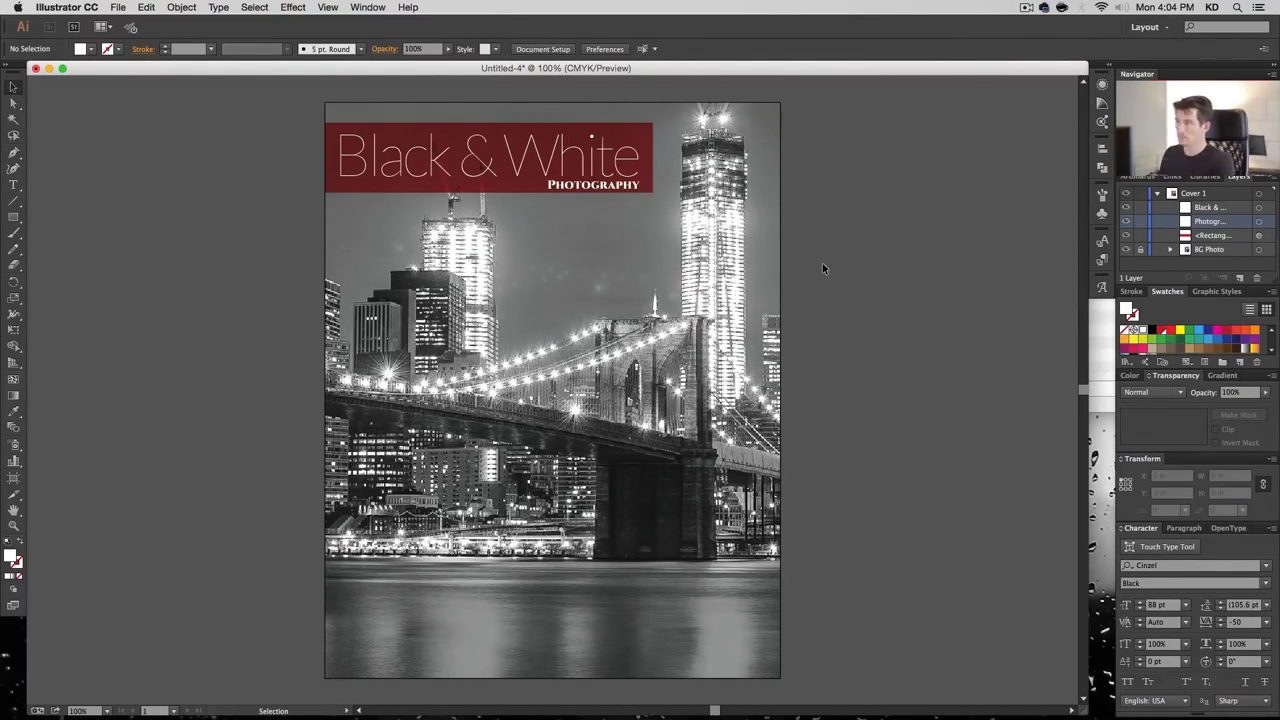
{"action": "left_click", "coordinate": [646, 150]}
{"action": "left_click_drag", "start_coordinate": [488, 192], "coordinate": [486, 204]}
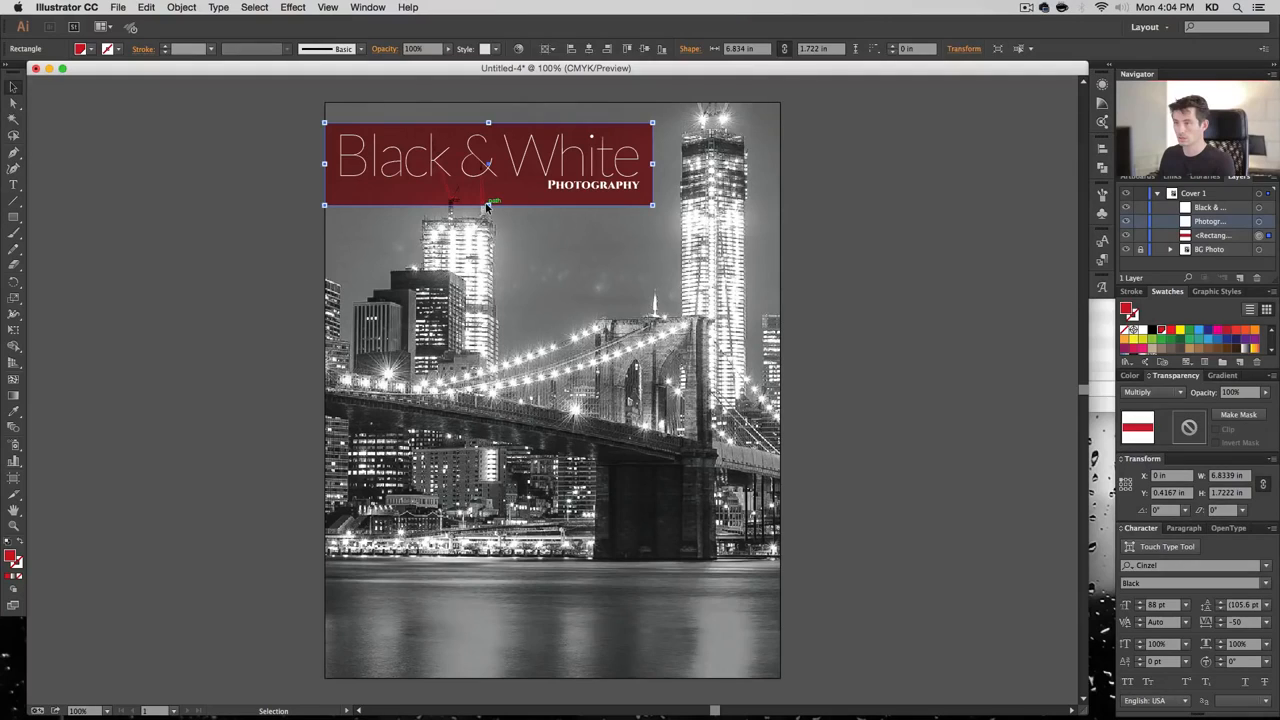
Nudge the title and 'Photography' into their final positions on the banner
{"action": "left_click", "coordinate": [473, 170]}
{"action": "key", "text": "Right"}
{"action": "key", "text": "Right"}
{"action": "key", "text": "Right"}
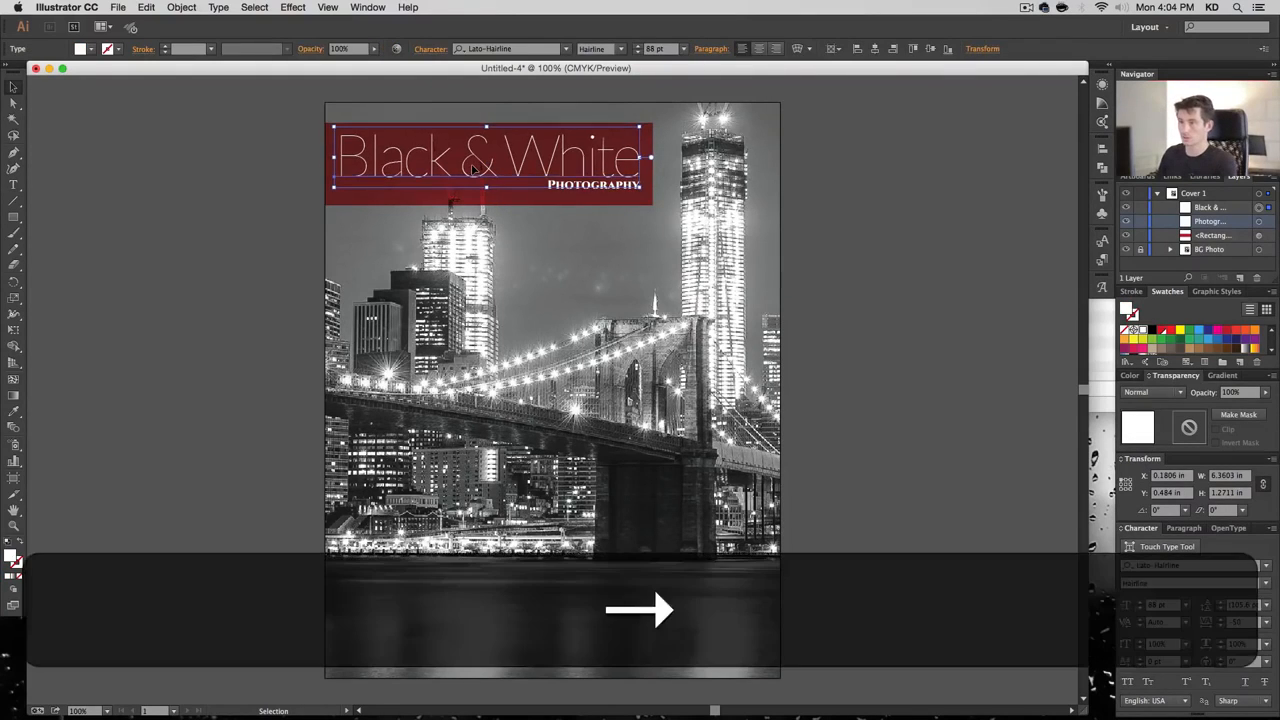
{"action": "key", "text": "Down"}
{"action": "key", "text": "Down"}
{"action": "key", "text": "Down"}
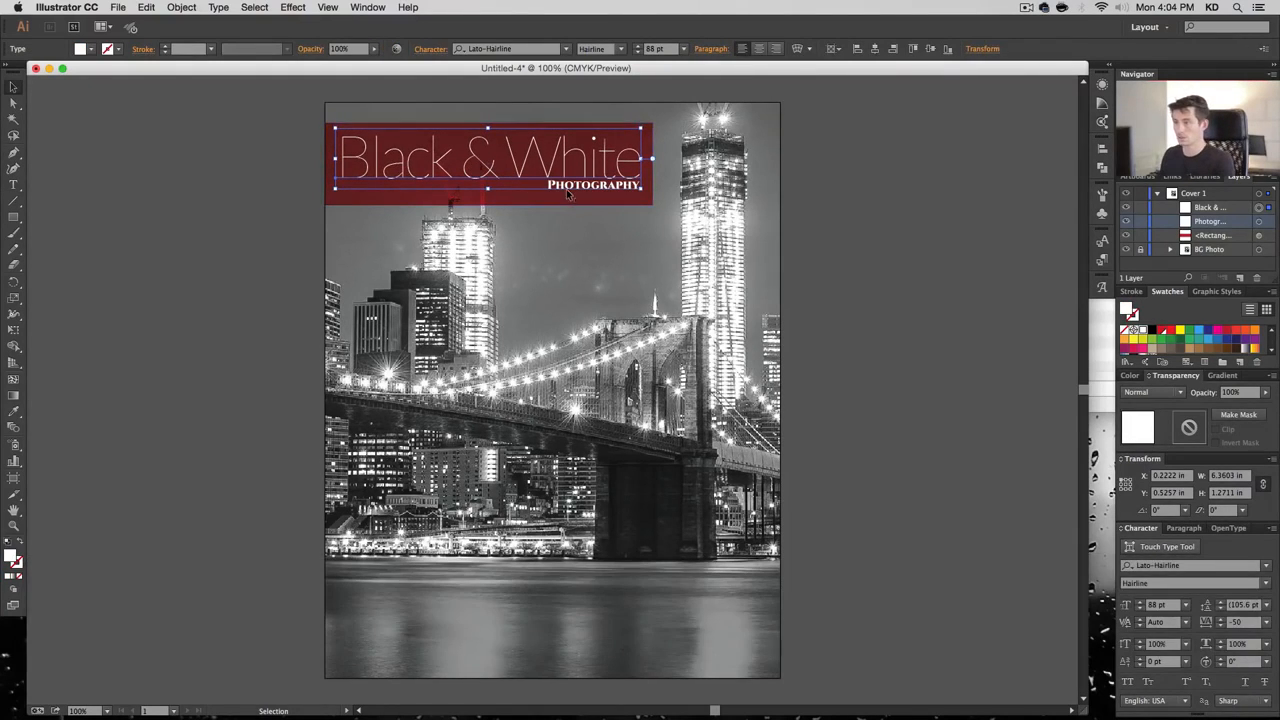
{"action": "left_click", "coordinate": [562, 190]}
{"action": "key", "text": "Down"}
{"action": "key", "text": "Right"}
{"action": "key", "text": "Right"}
{"action": "key", "text": "Down"}
{"action": "key", "text": "Down"}
{"action": "key", "text": "Down"}
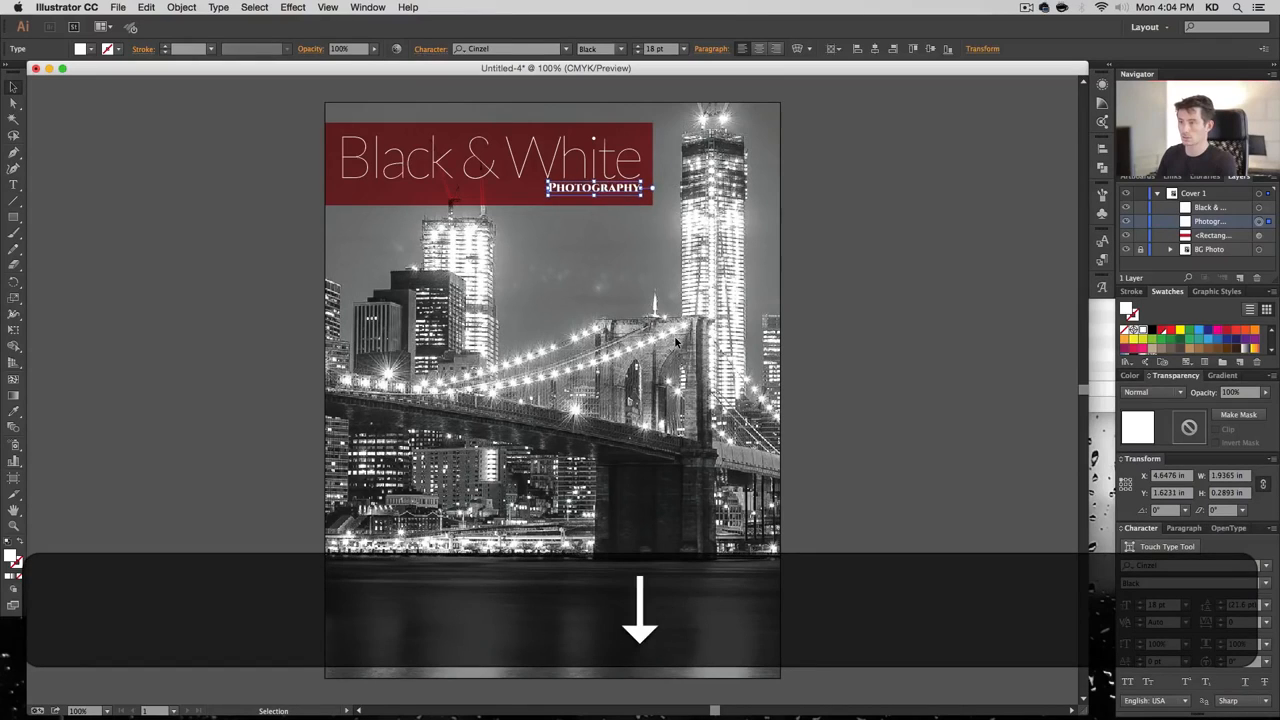
{"action": "key", "text": "Down"}
{"action": "left_click", "coordinate": [899, 528]}
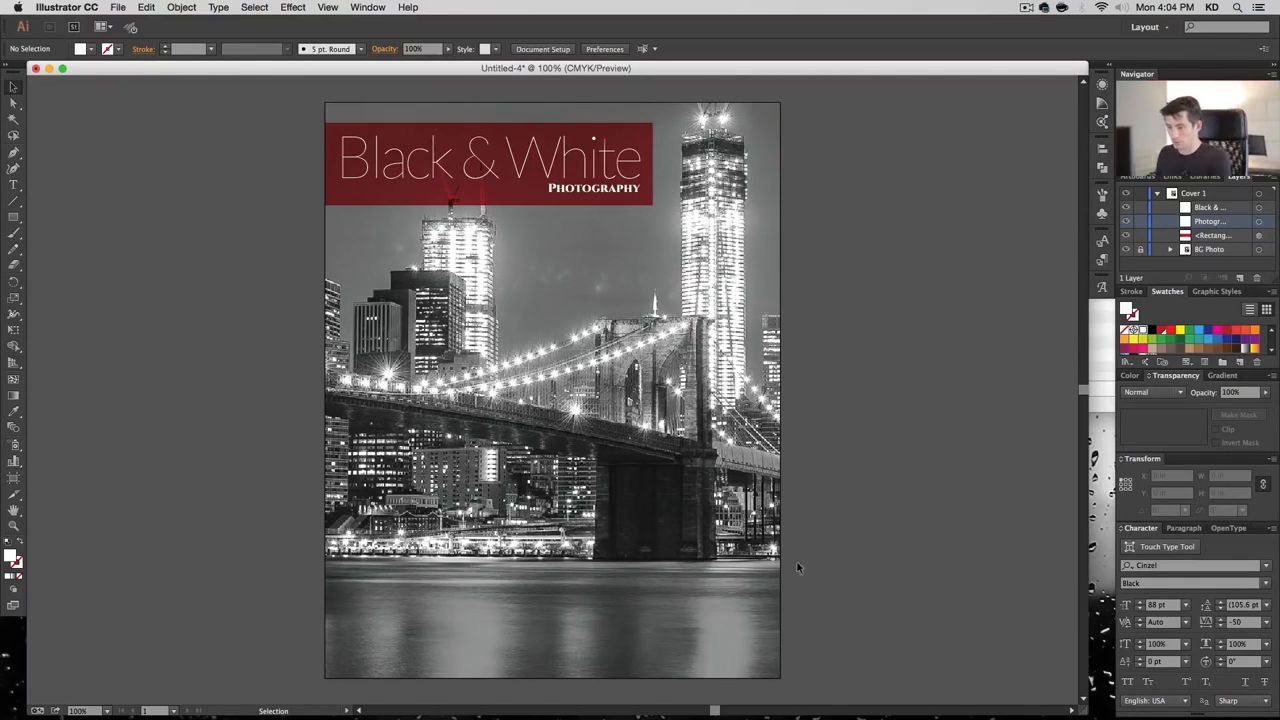
Add a two-line credit on the lower photo: 'By' followed by the author's name
{"action": "key", "text": "t"}
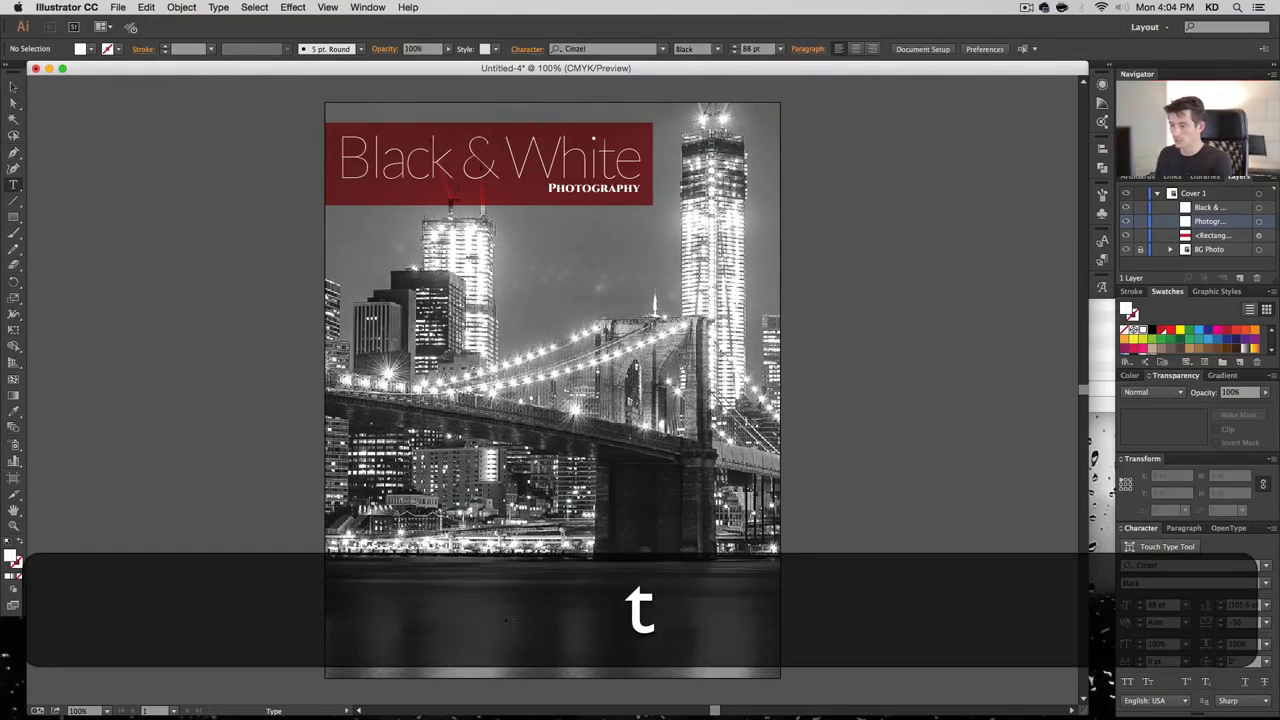
{"action": "left_click", "coordinate": [560, 600]}
{"action": "type", "text": "by"}
{"action": "key", "text": "Return"}
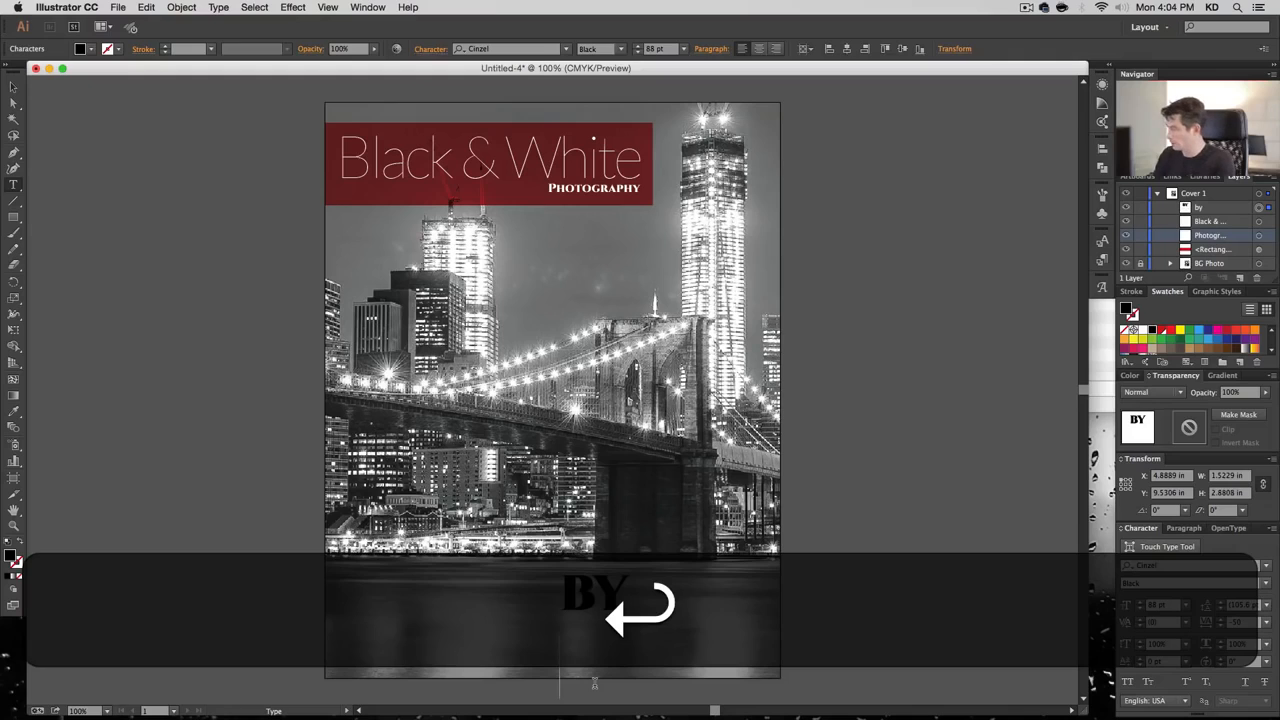
{"action": "key", "text": "Up"}
{"action": "key", "text": "shift+Right"}
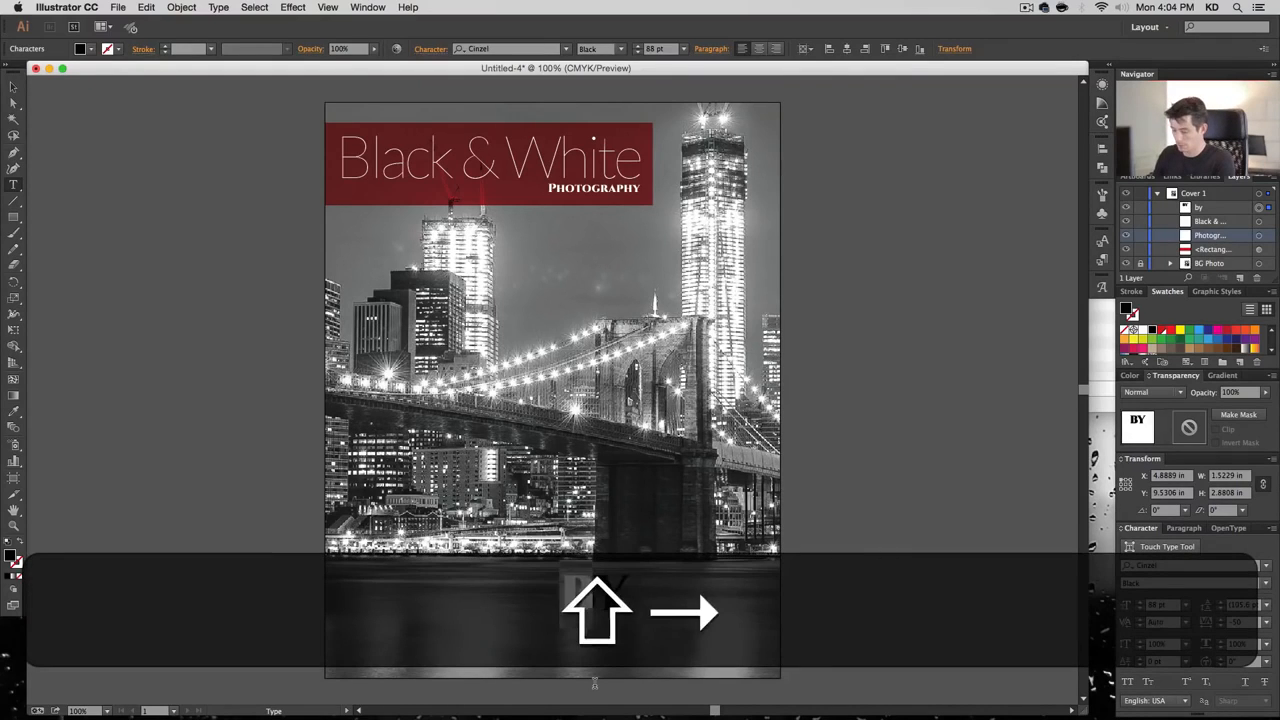
{"action": "type", "text": "B"}
{"action": "key", "text": "Down"}
{"action": "key", "text": "Right"}
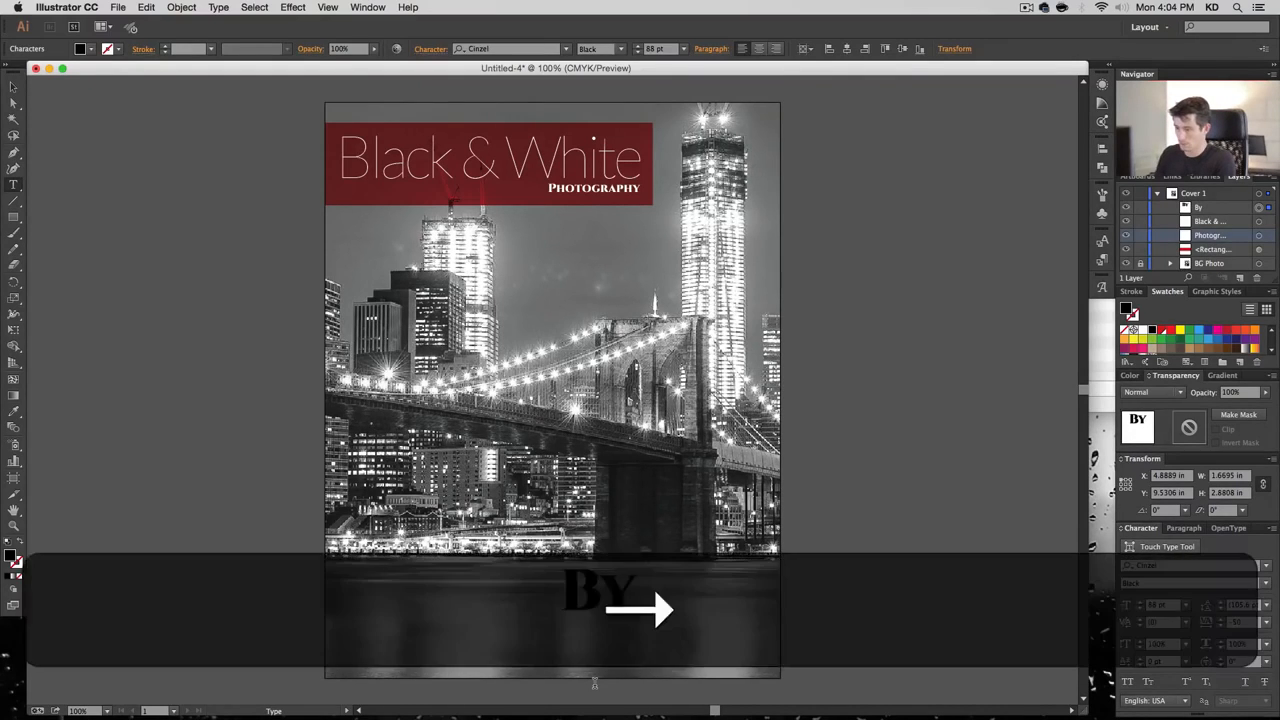
{"action": "key", "text": "Return"}
{"action": "key", "text": "BackSpace"}
{"action": "key", "text": "shift+BackSpace"}
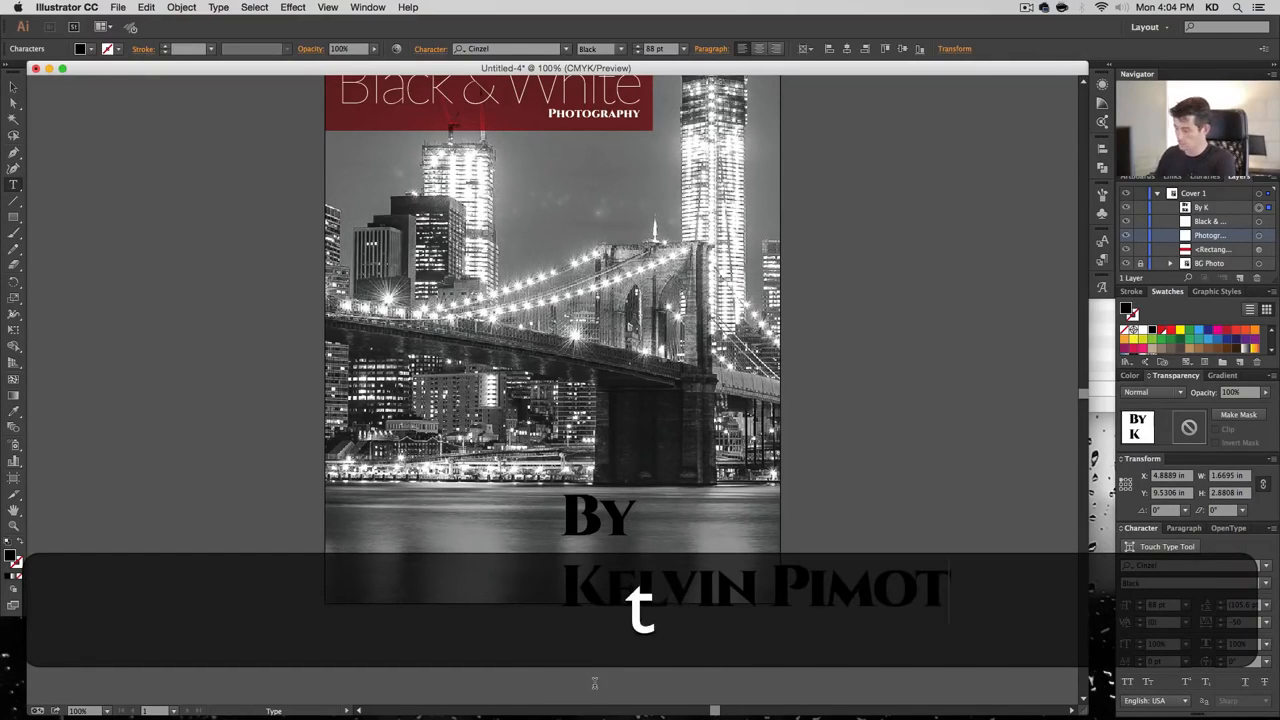
{"action": "type", "text": "nt"}
Centre-align the credit and set it to Cinzel Regular at 21 pt
{"action": "left_click", "coordinate": [13, 88]}
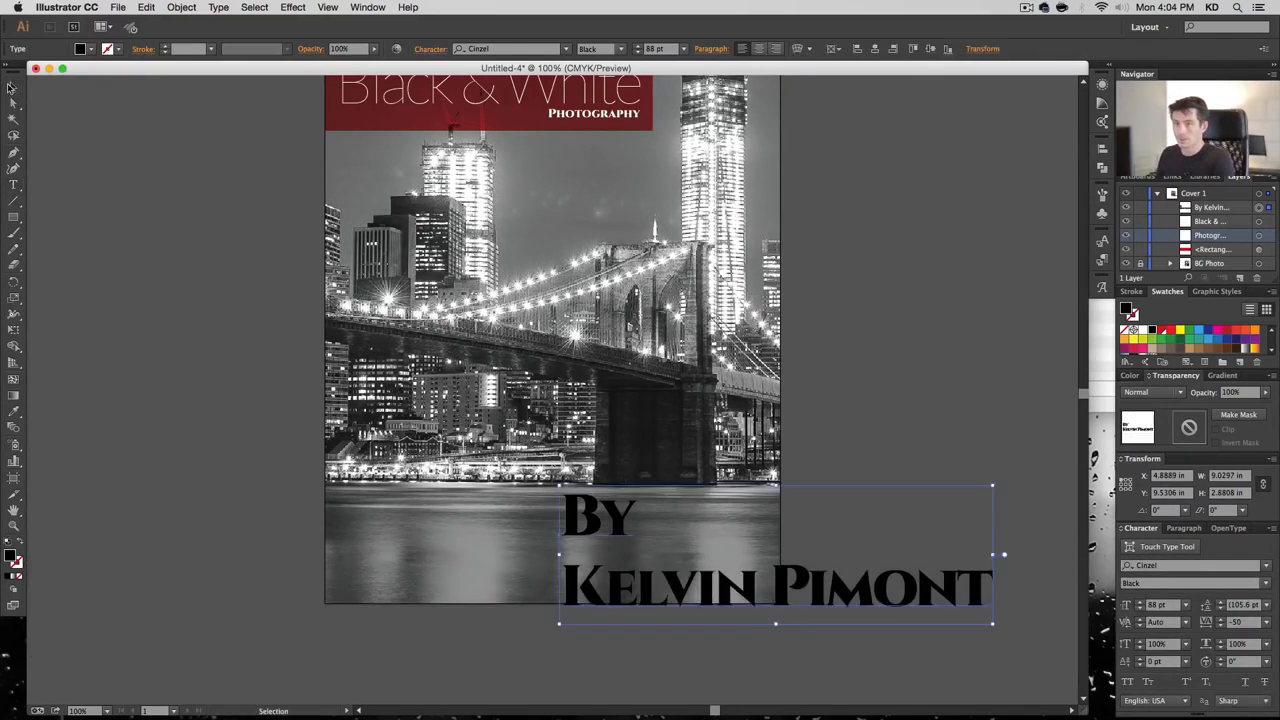
{"action": "left_click", "coordinate": [758, 50]}
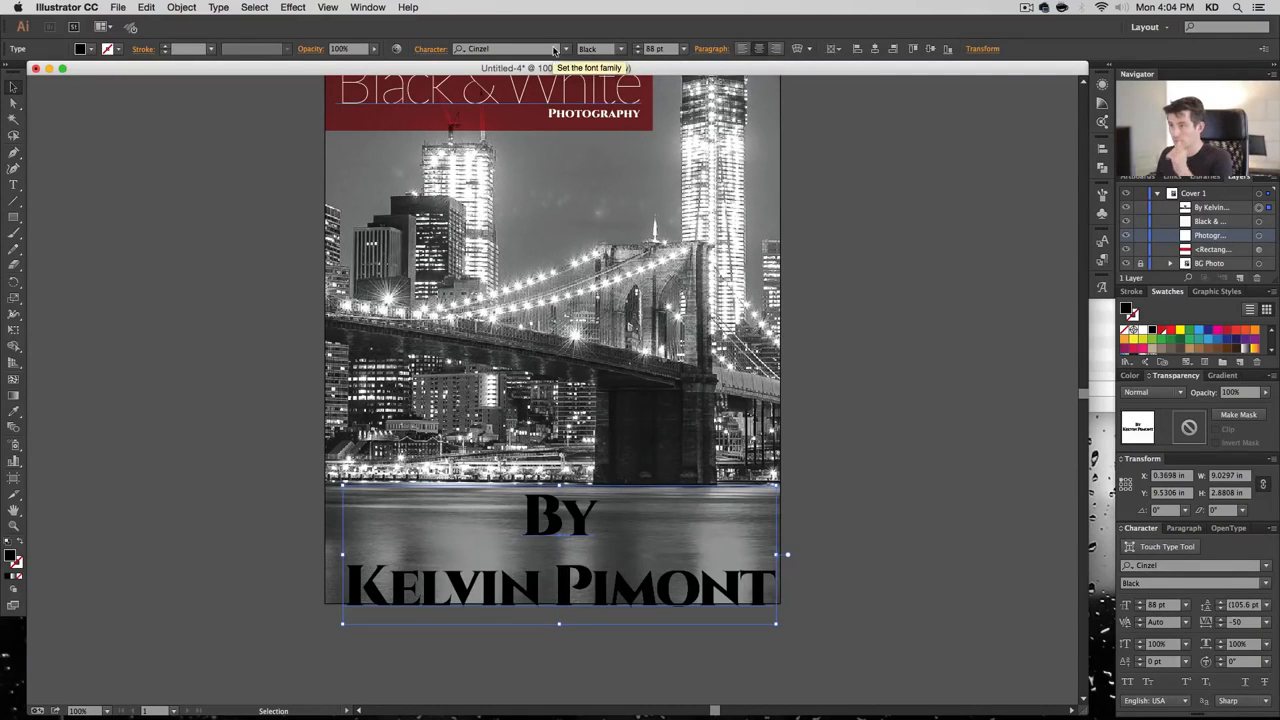
{"action": "left_click", "coordinate": [564, 49]}
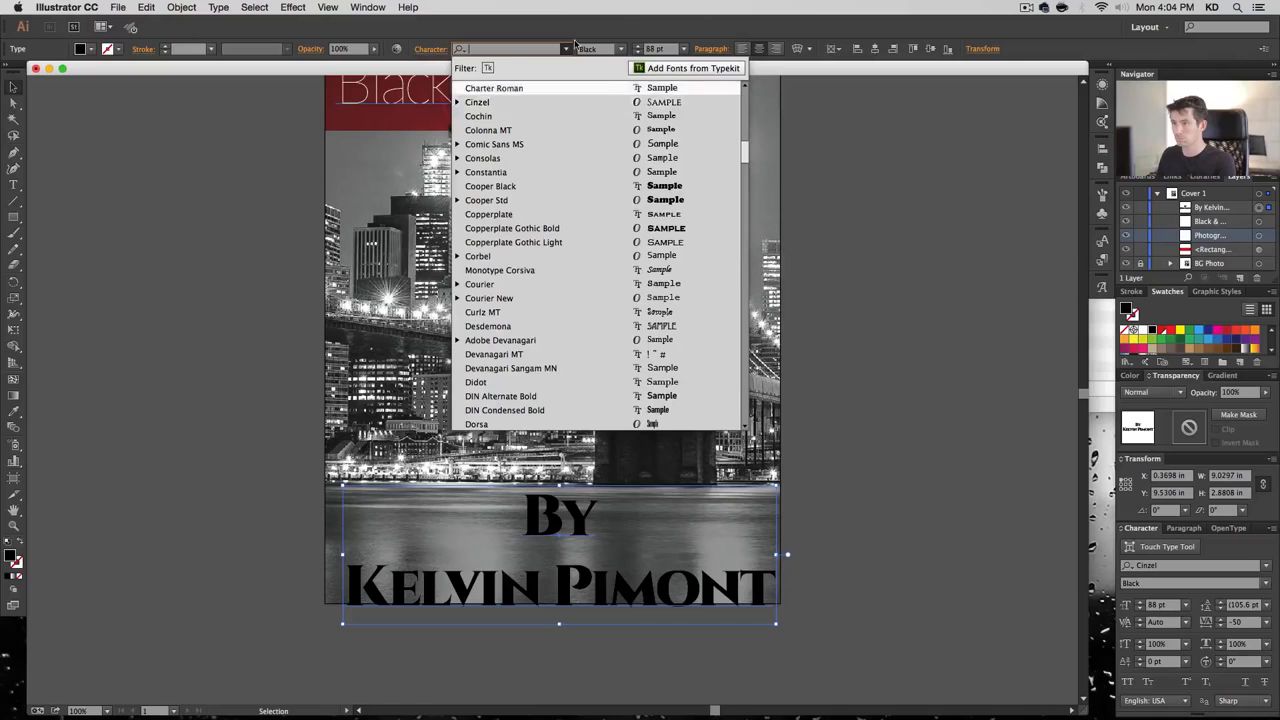
{"action": "left_click", "coordinate": [577, 45]}
{"action": "left_click", "coordinate": [618, 49]}
{"action": "left_click", "coordinate": [606, 64]}
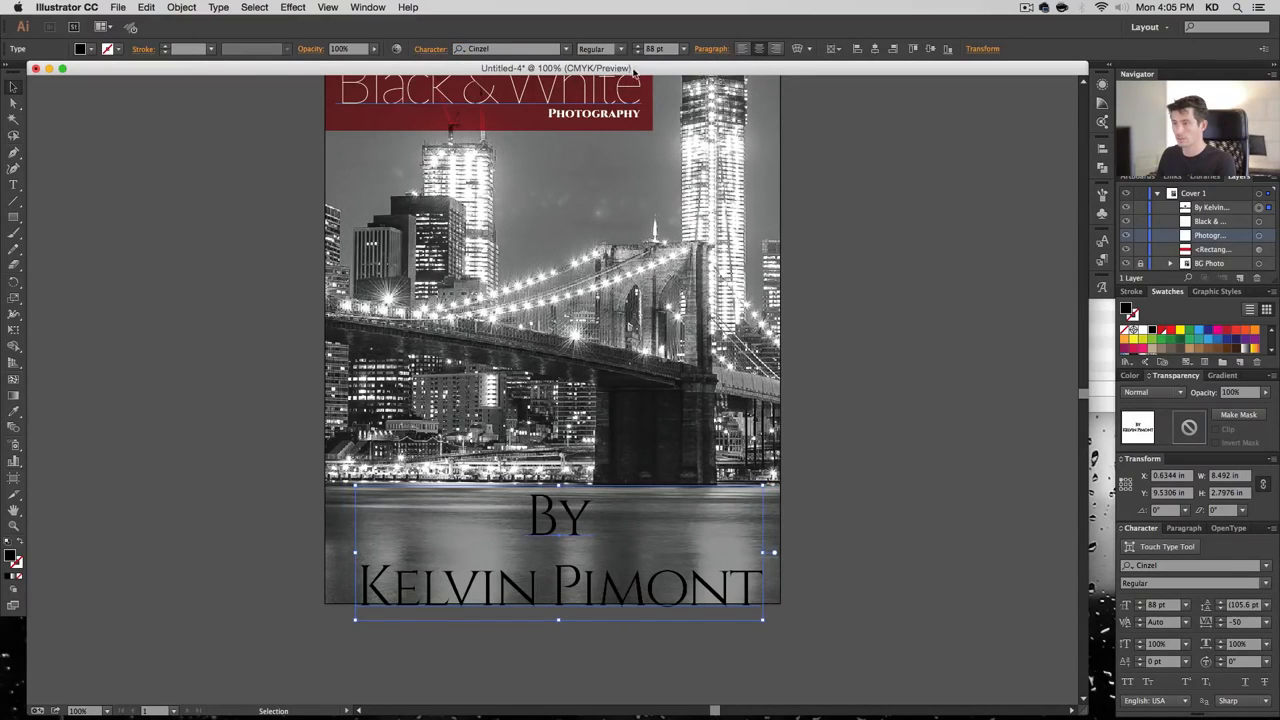
{"action": "left_click", "coordinate": [662, 51]}
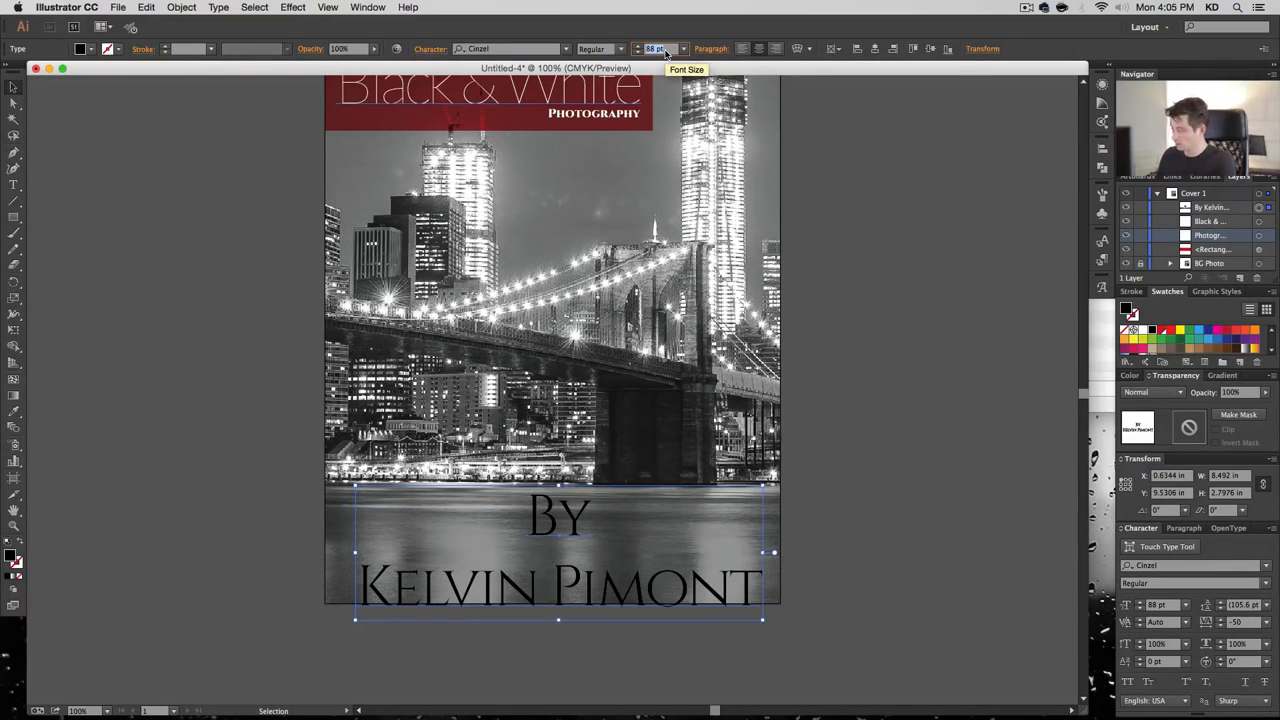
{"action": "type", "text": "21"}
{"action": "key", "text": "Return"}
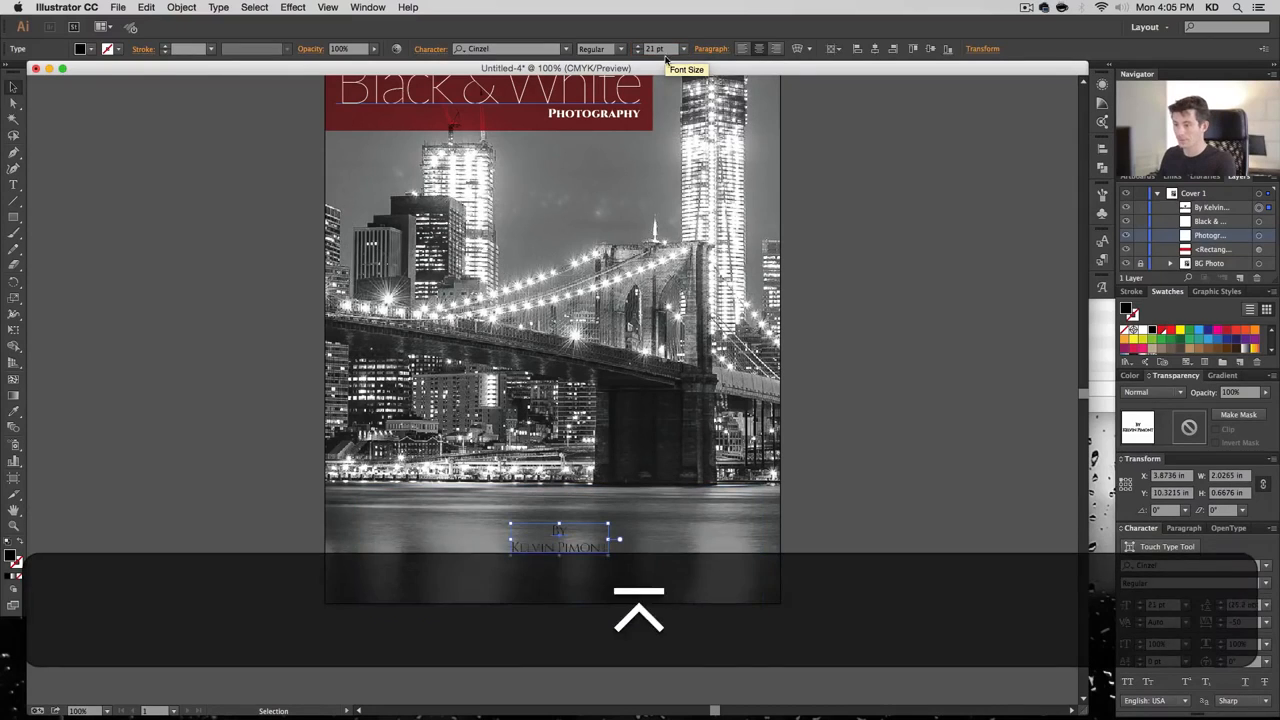
Fill the byline white, move it lower and centre it horizontally on the artboard
{"action": "double_click", "coordinate": [16, 562]}
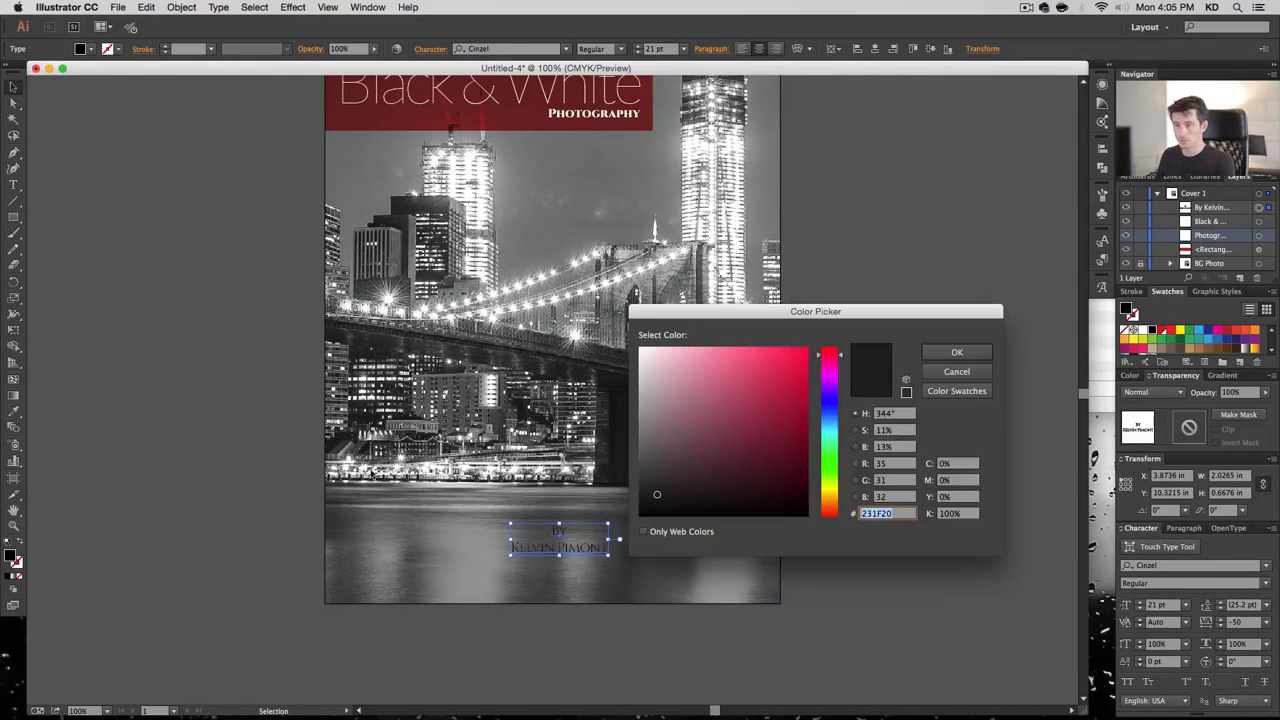
{"action": "left_click", "coordinate": [642, 349]}
{"action": "left_click", "coordinate": [929, 353]}
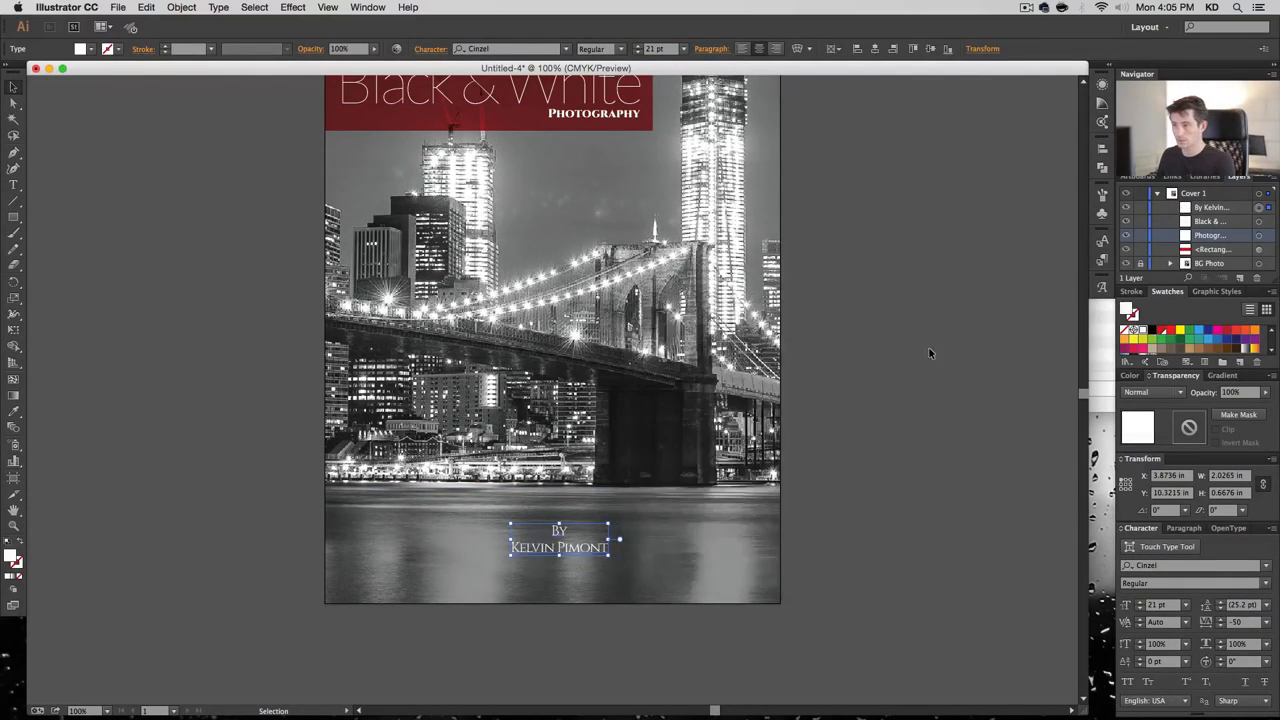
{"action": "left_click_drag", "start_coordinate": [604, 540], "coordinate": [604, 575]}
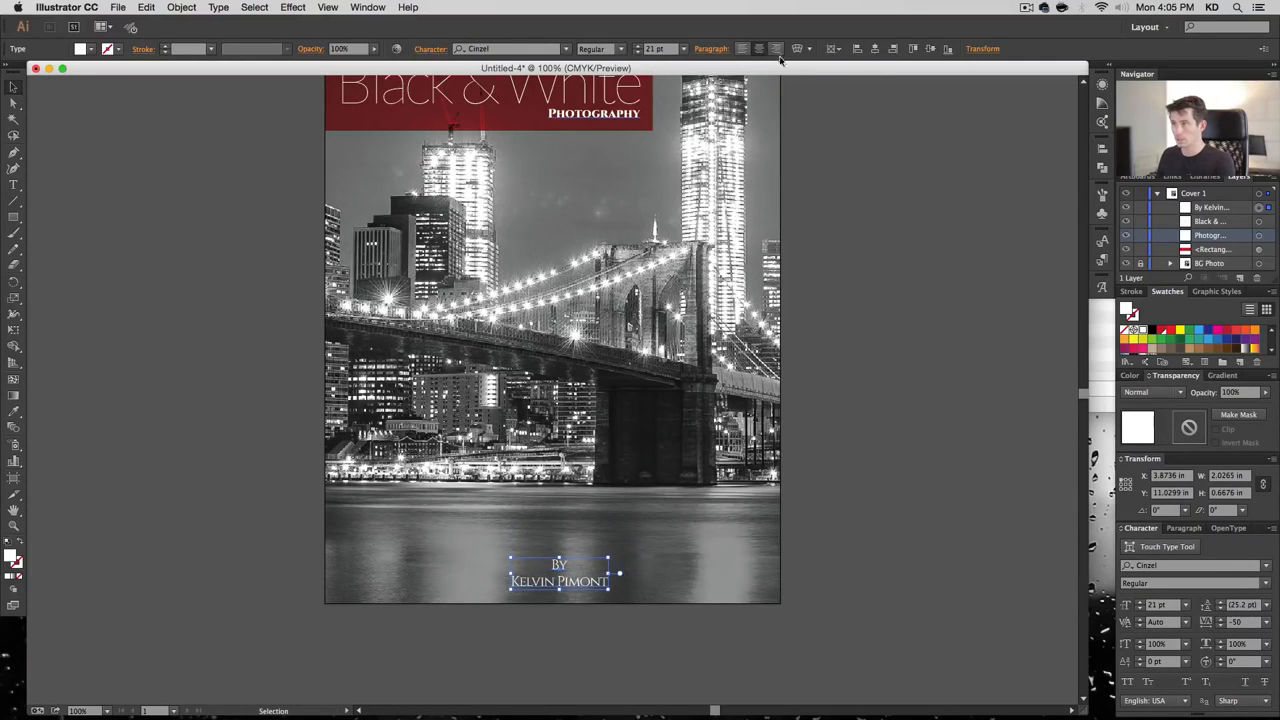
{"action": "left_click", "coordinate": [875, 50]}
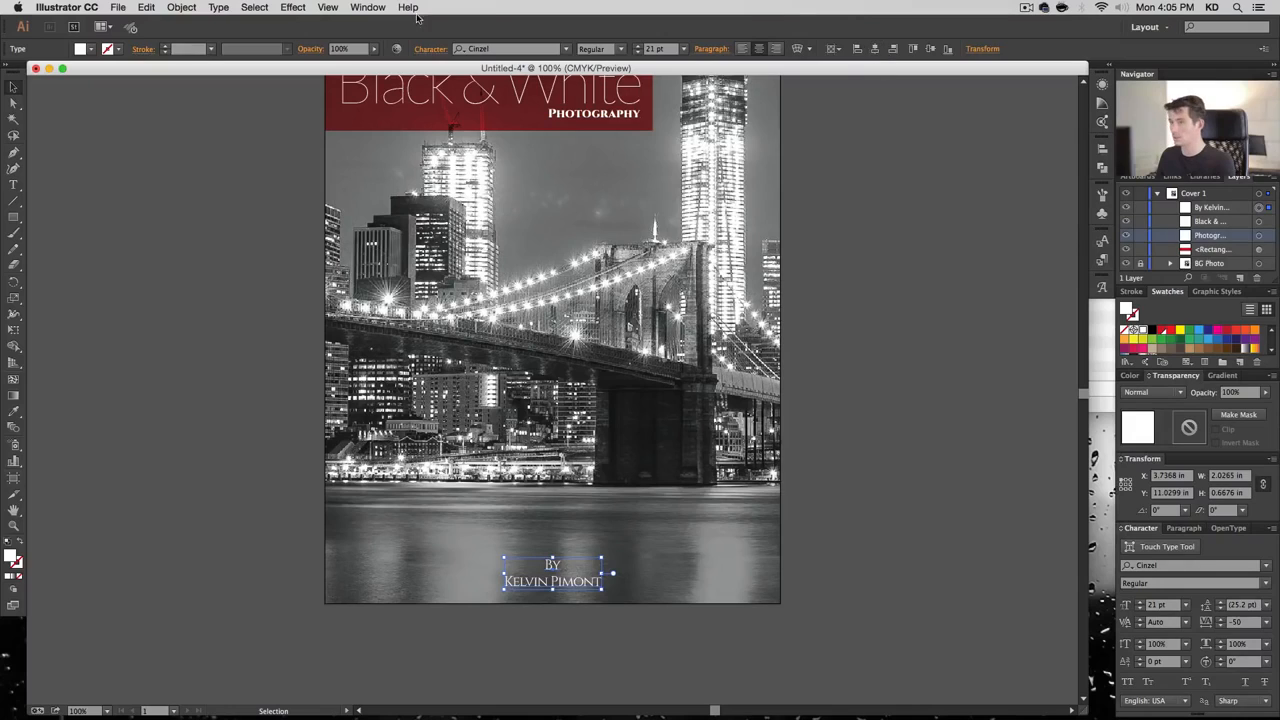
Apply a Stylize > Drop Shadow effect to the byline and reduce it to 20 pt
{"action": "left_click", "coordinate": [254, 7]}
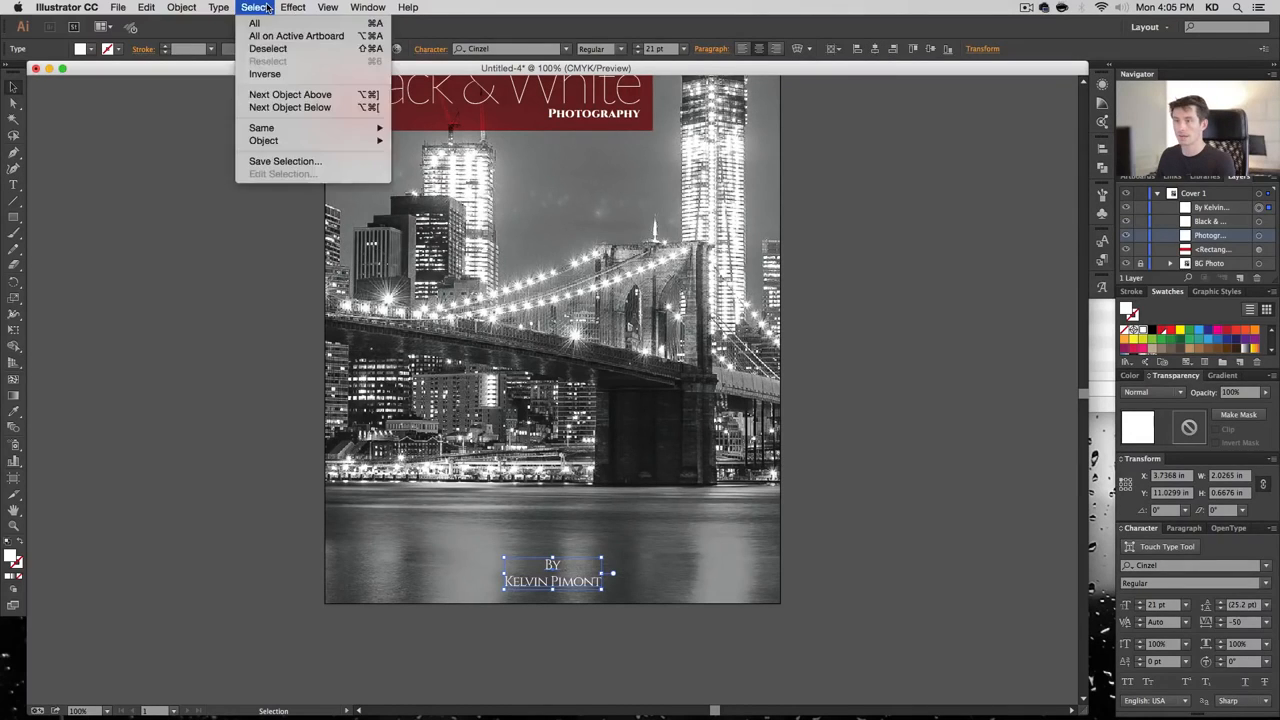
{"action": "mouse_move", "coordinate": [285, 7]}
{"action": "mouse_move", "coordinate": [337, 177]}
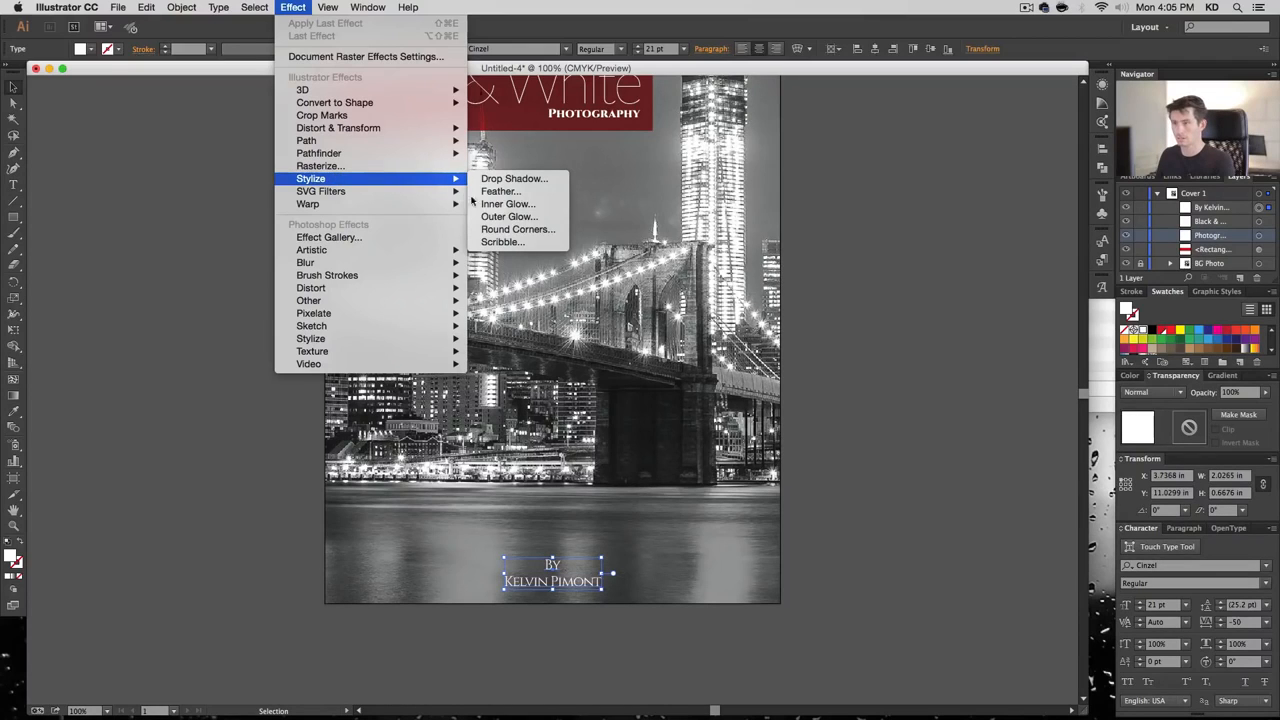
{"action": "left_click", "coordinate": [532, 179]}
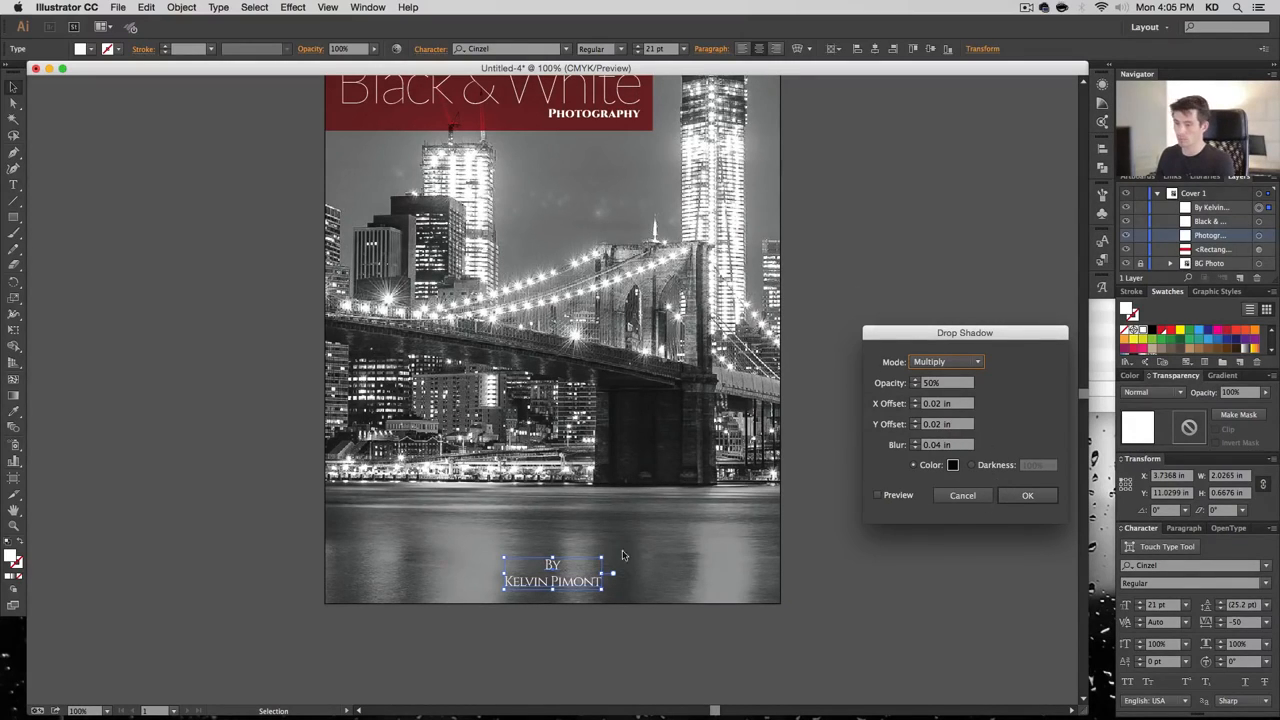
{"action": "left_click", "coordinate": [895, 495]}
{"action": "left_click", "coordinate": [1020, 497]}
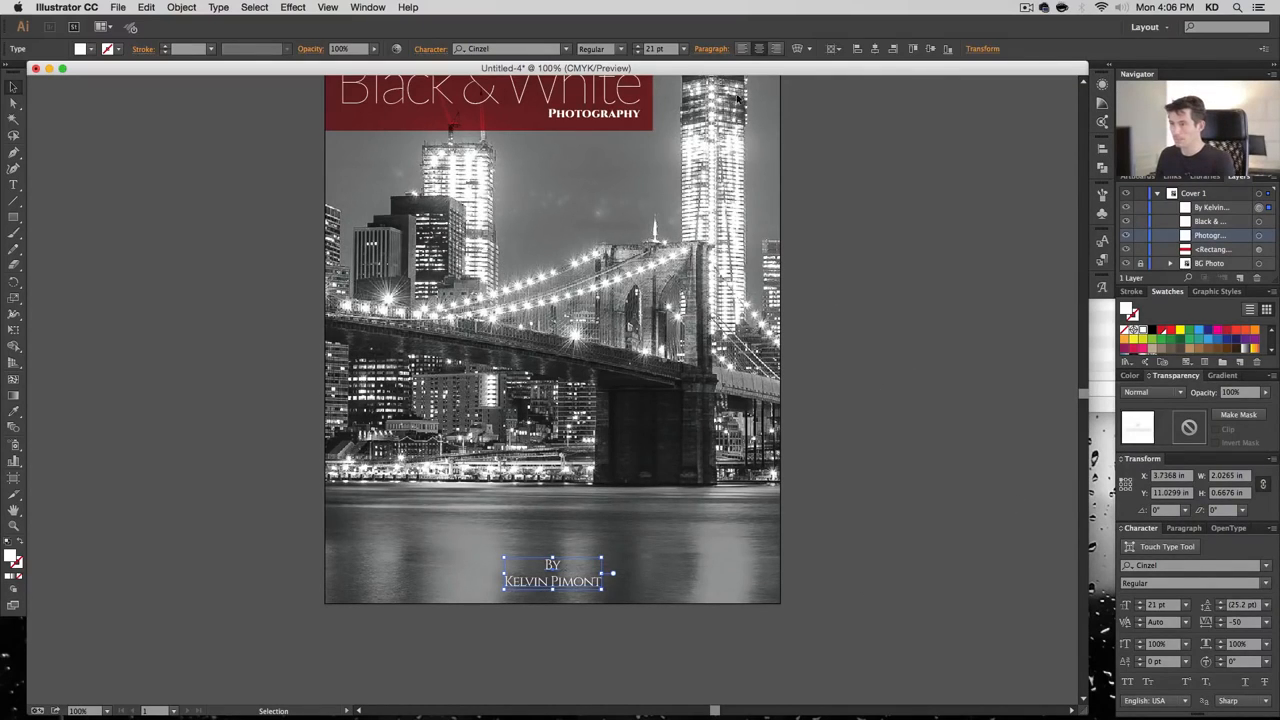
{"action": "left_click", "coordinate": [638, 52]}
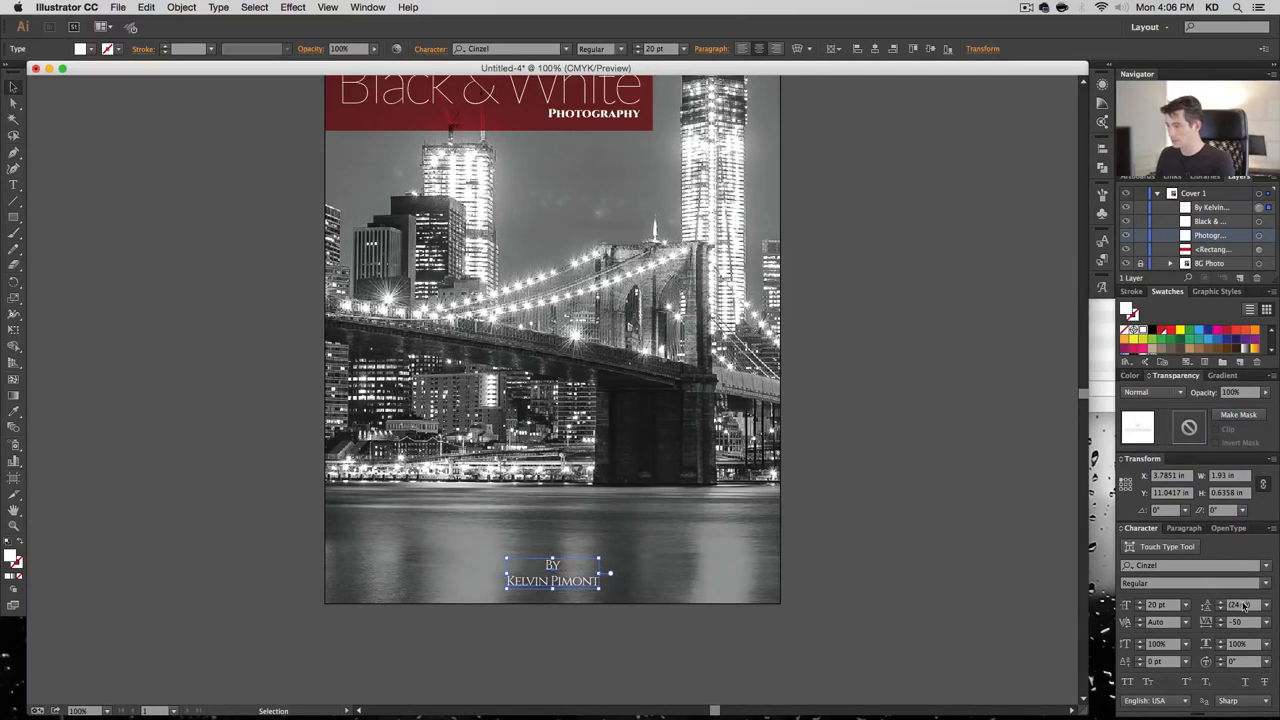
Set the byline's leading to 28 pt and nudge it into place
{"action": "double_click", "coordinate": [1243, 605]}
{"action": "type", "text": "28"}
{"action": "key", "text": "Return"}
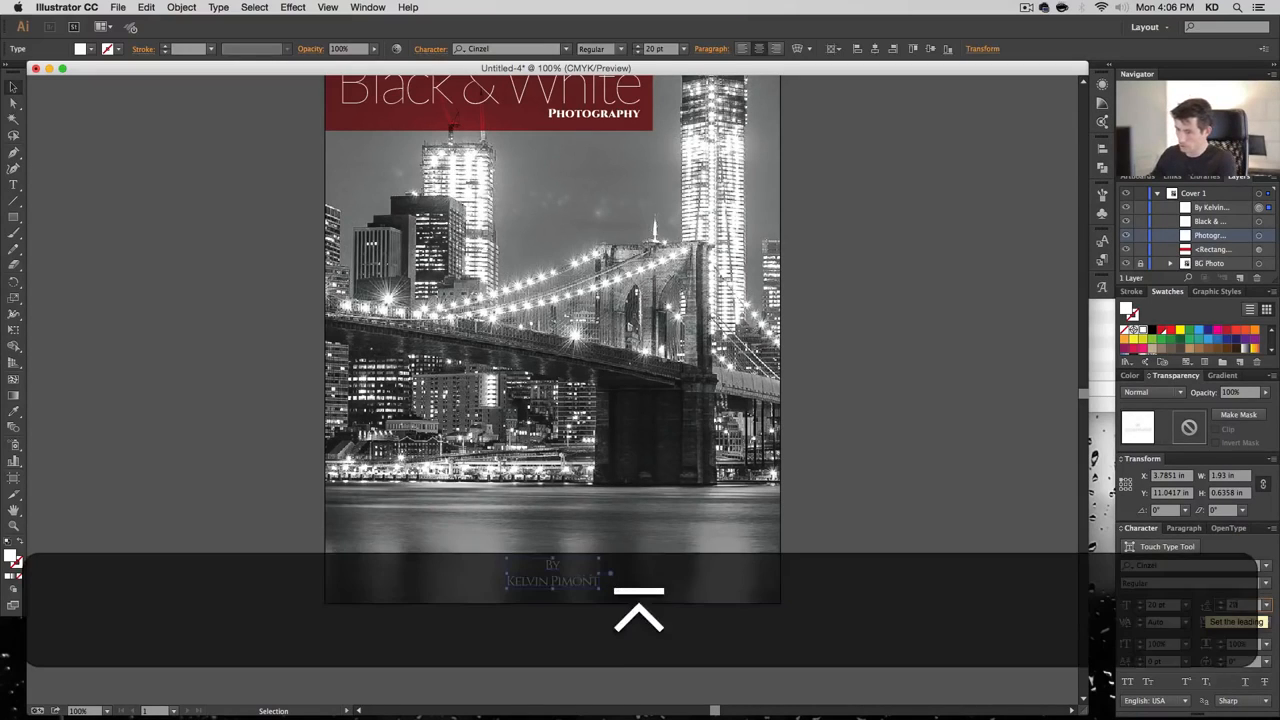
{"action": "left_click", "coordinate": [893, 555]}
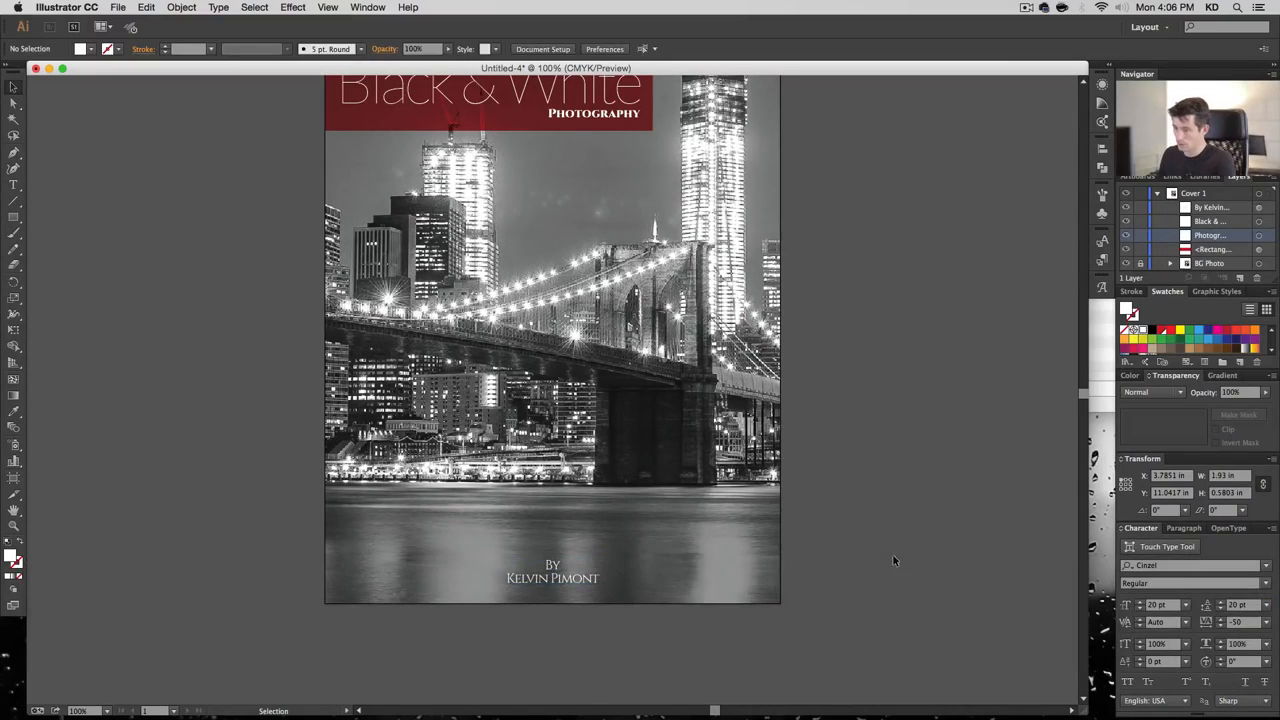
{"action": "left_click", "coordinate": [564, 576]}
{"action": "key", "text": "Down"}
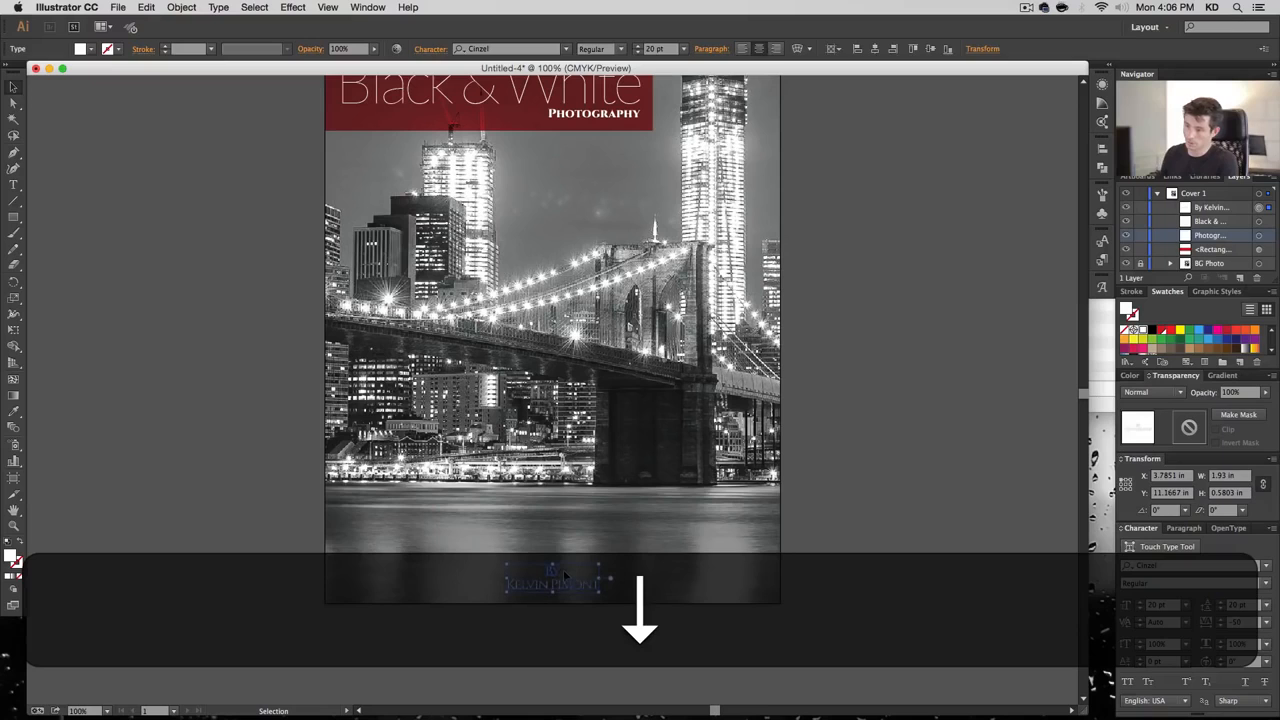
{"action": "left_click", "coordinate": [909, 540]}
{"action": "key", "text": "space"}
{"action": "left_click_drag", "start_coordinate": [880, 334], "coordinate": [906, 384]}
{"action": "left_click", "coordinate": [601, 642]}
{"action": "key", "text": "shift"}
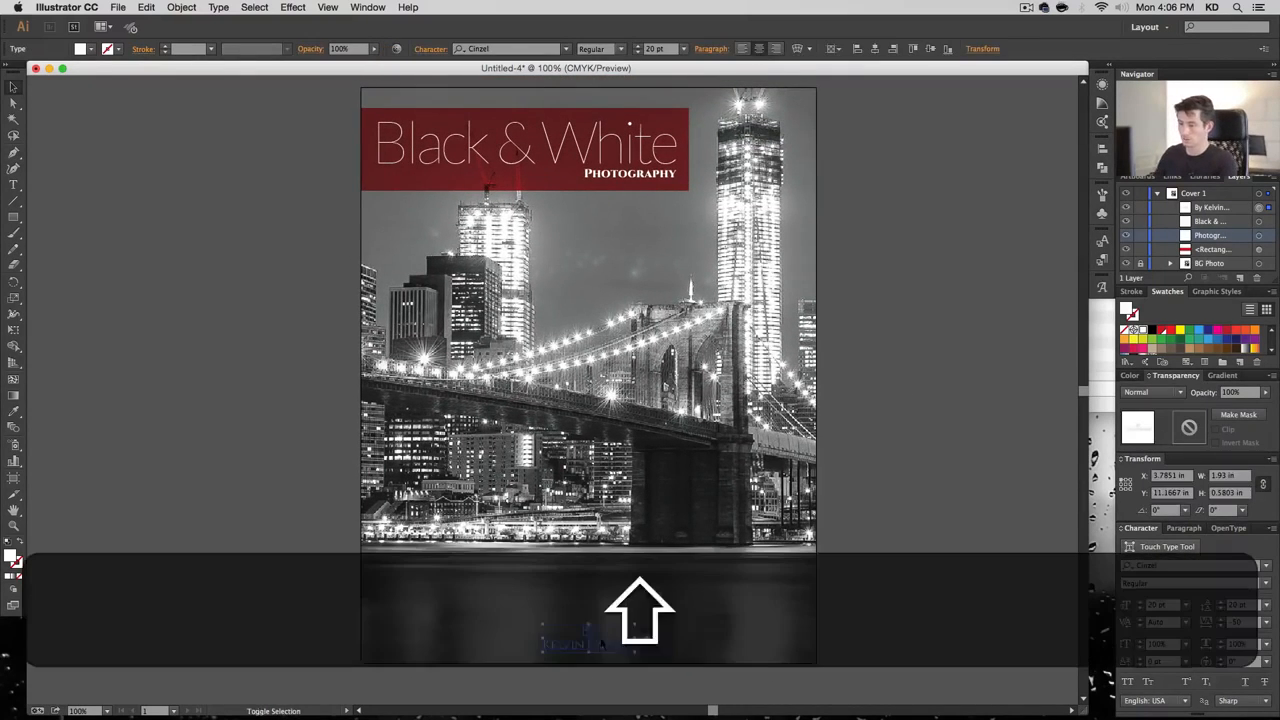
{"action": "key", "text": "shift+Up"}
{"action": "left_click", "coordinate": [921, 508]}
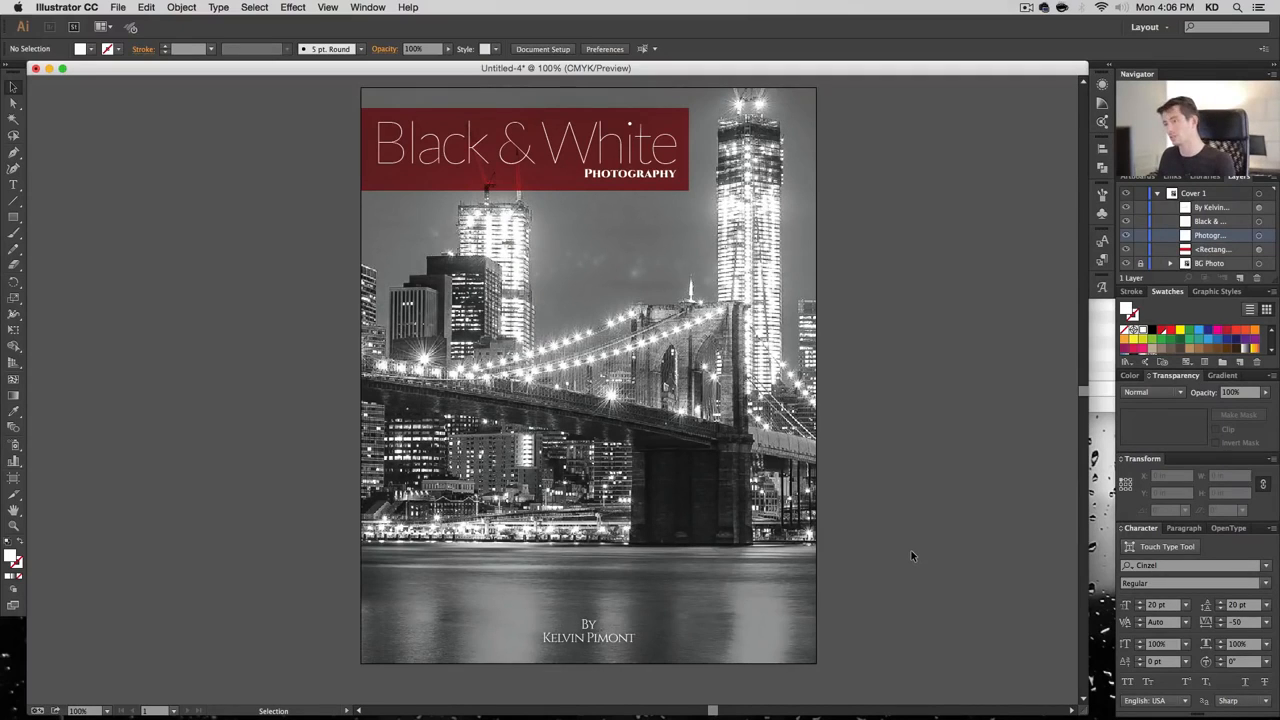
Shorten the red title band slightly and shift the whole title header down
{"action": "left_click", "coordinate": [523, 187]}
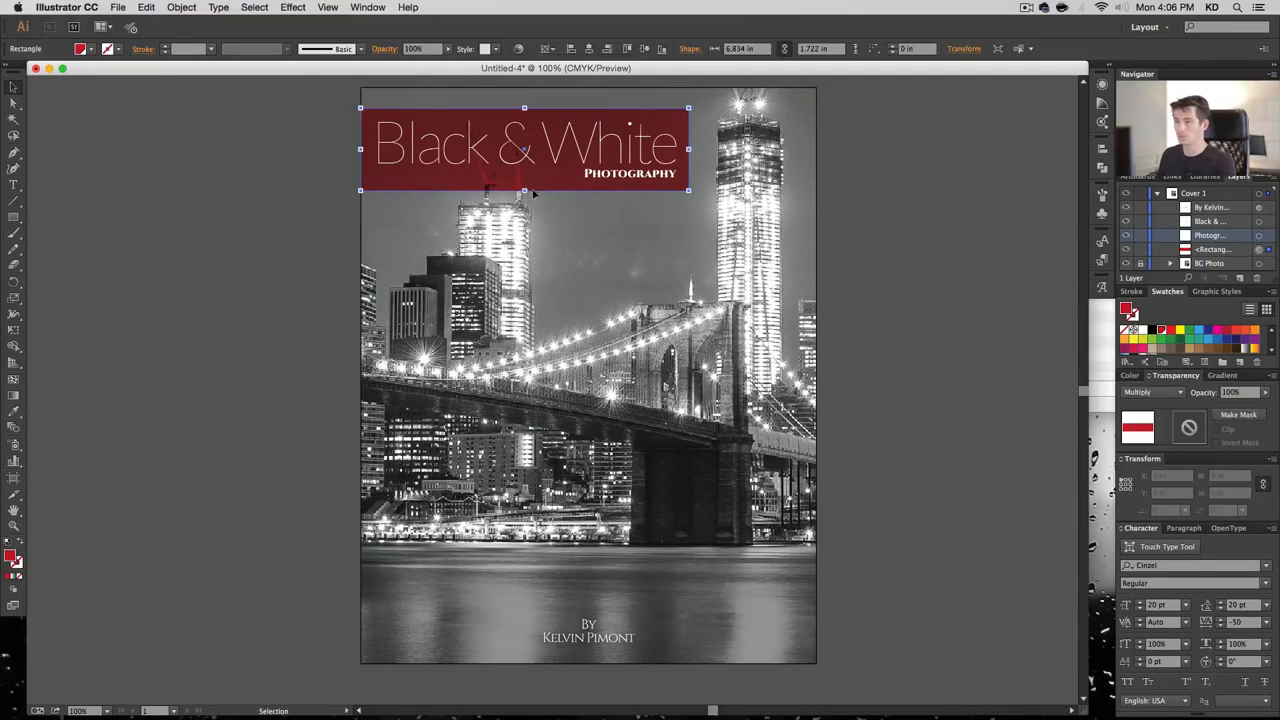
{"action": "left_click_drag", "start_coordinate": [523, 189], "coordinate": [523, 184]}
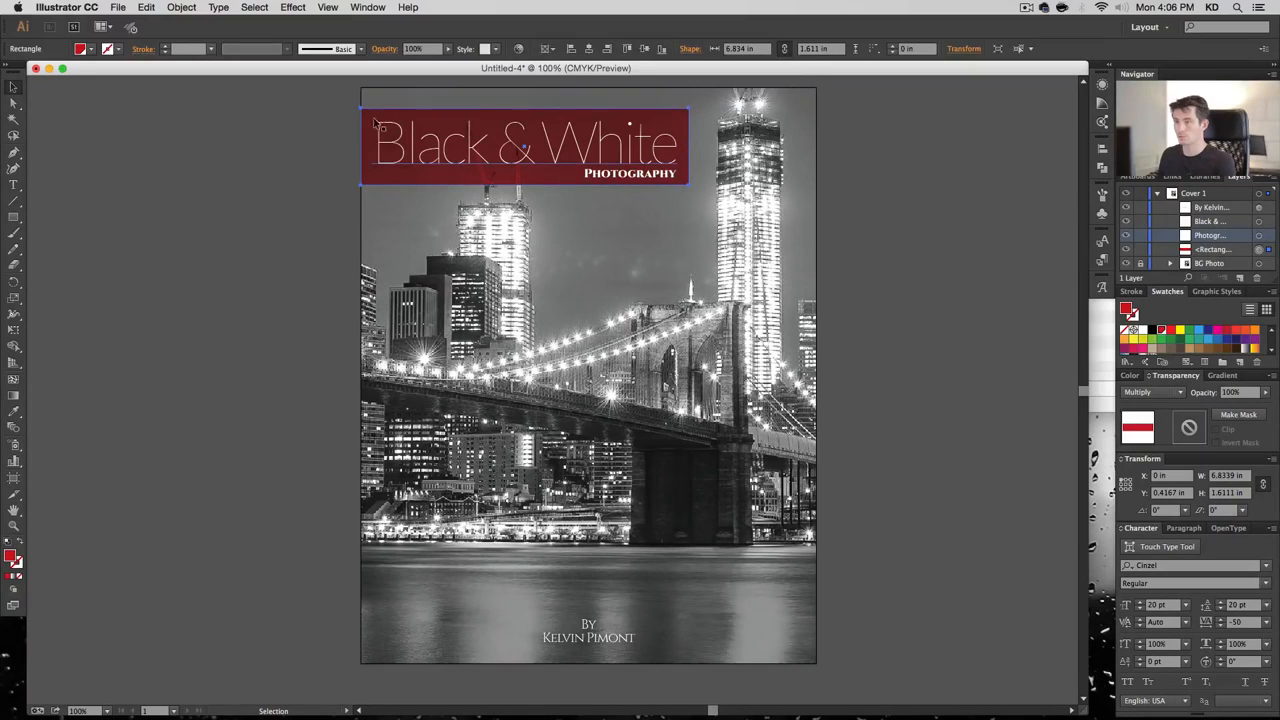
{"action": "left_click", "coordinate": [299, 167]}
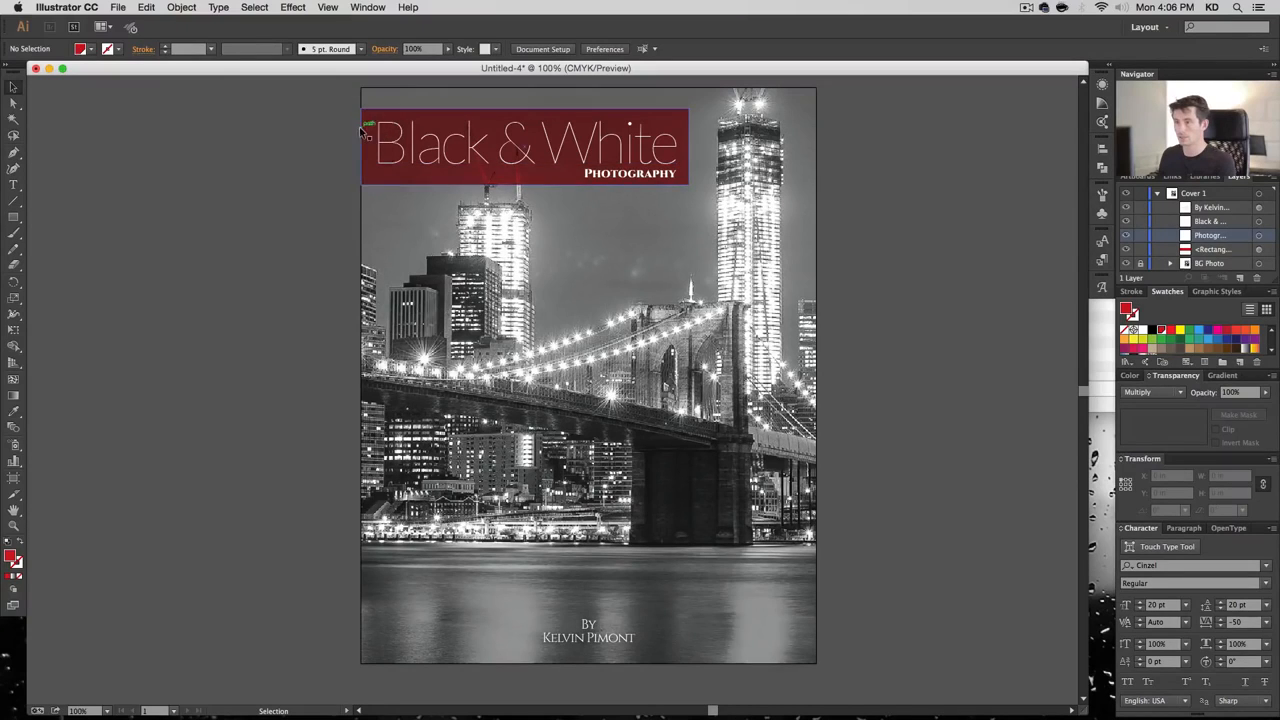
{"action": "left_click", "coordinate": [648, 178]}
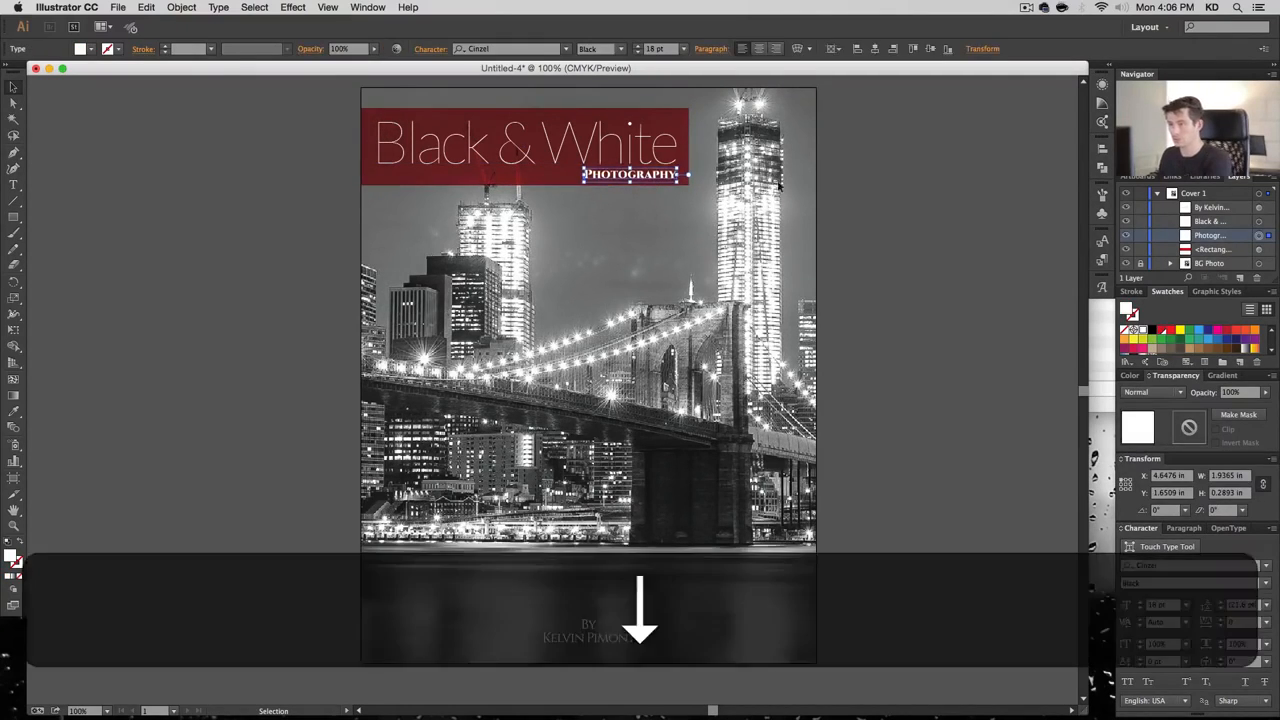
{"action": "left_click", "coordinate": [911, 266]}
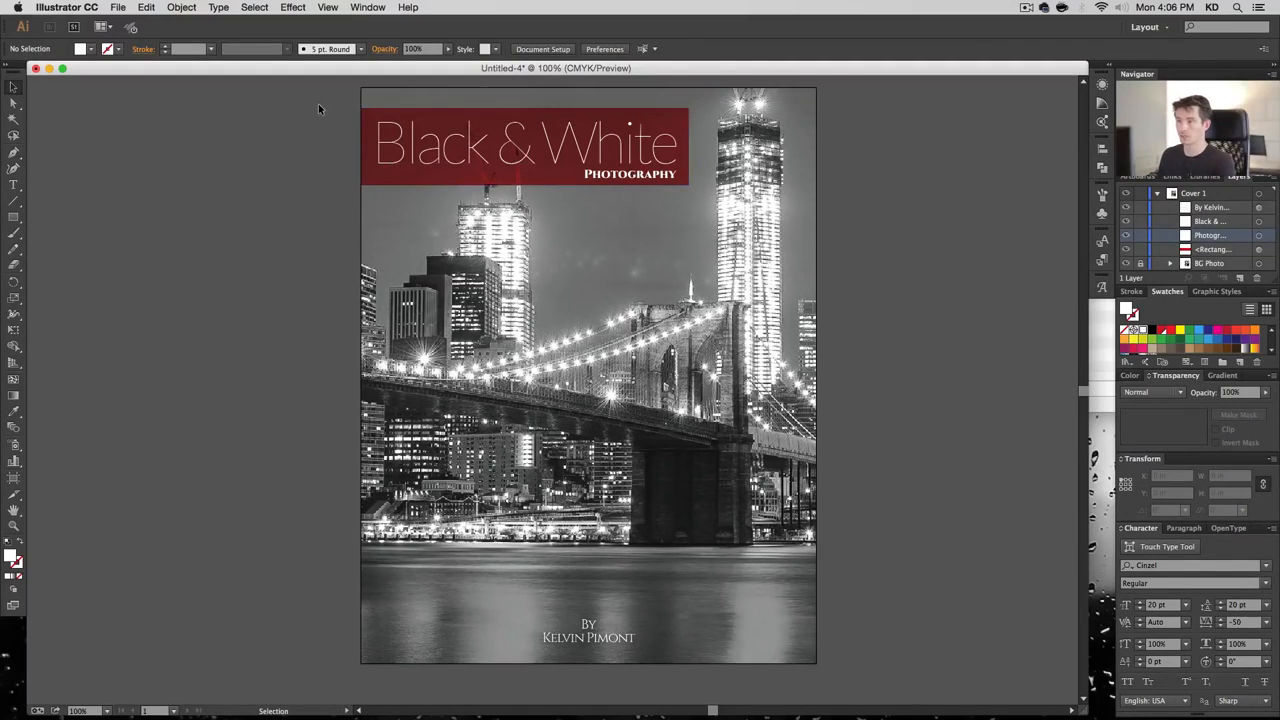
{"action": "left_click_drag", "start_coordinate": [320, 109], "coordinate": [746, 200]}
{"action": "key", "text": "shift+Down"}
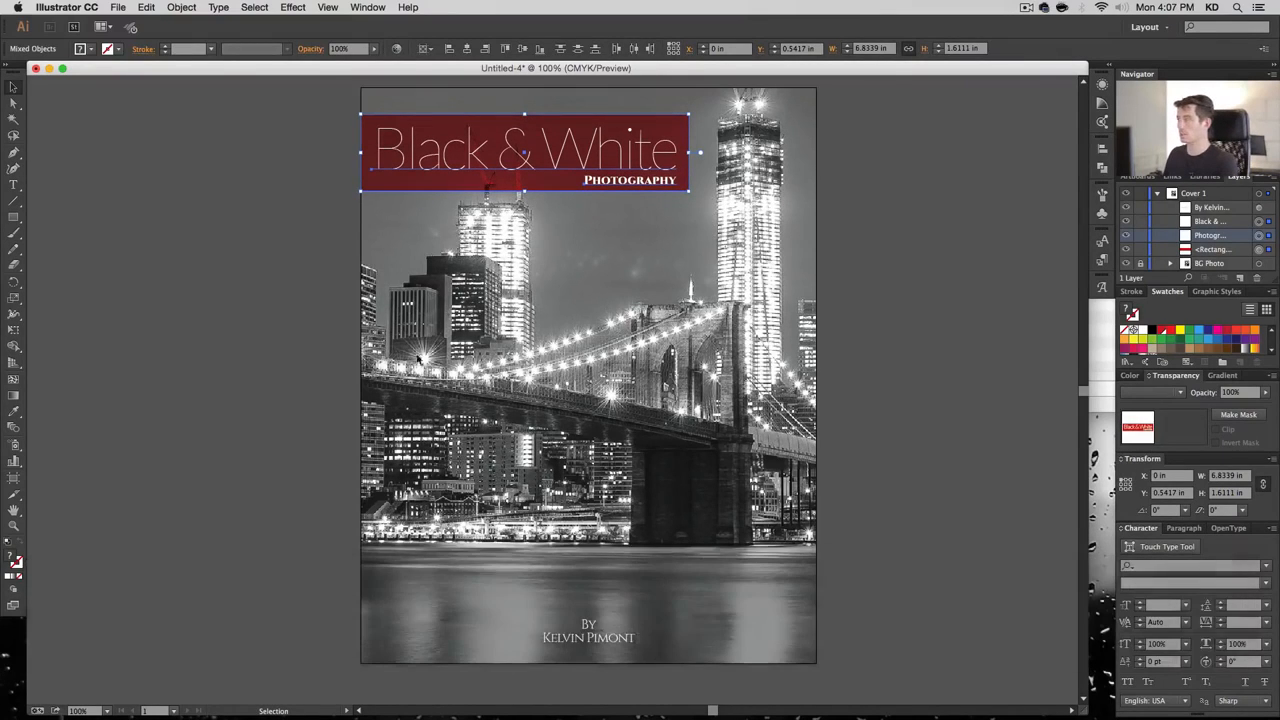
{"action": "left_click", "coordinate": [981, 242]}
Hide the Cover 1 layer and add a new empty Layer 2 above it
{"action": "left_click", "coordinate": [1157, 194]}
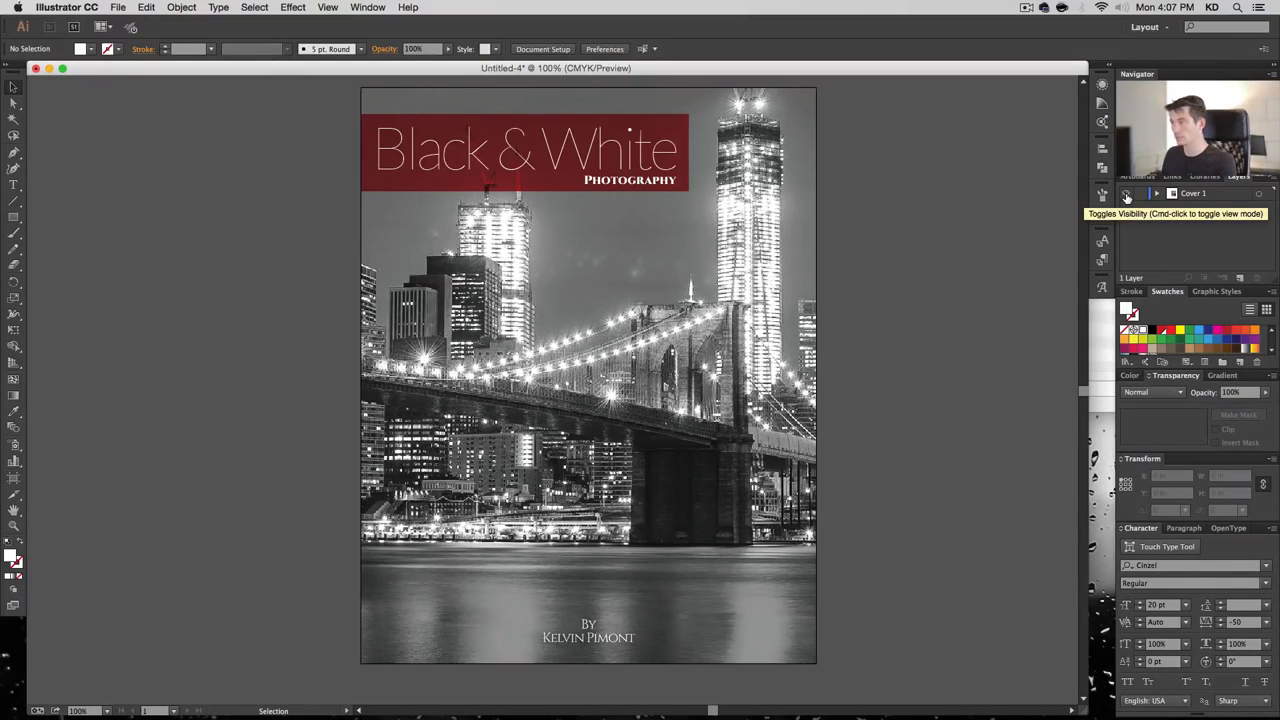
{"action": "left_click", "coordinate": [1126, 194]}
{"action": "left_click", "coordinate": [1240, 277]}
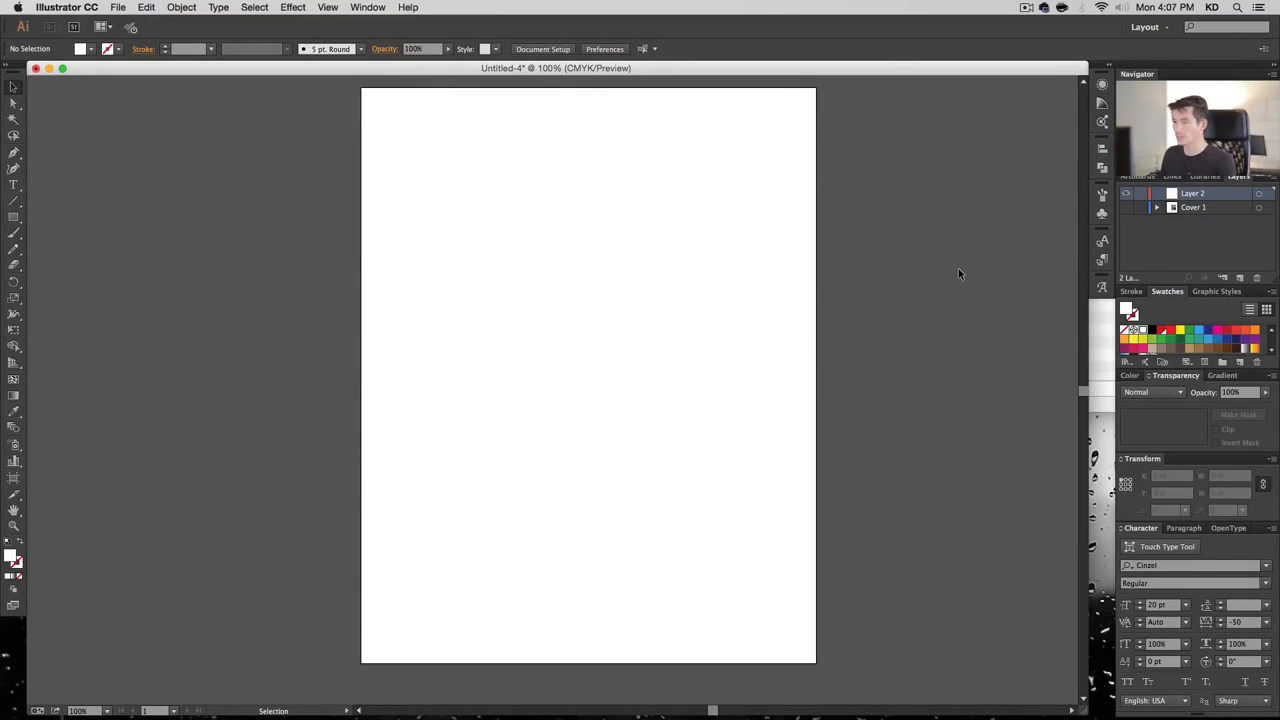
Place 01173.jpg as a linked image on Layer 2 and drop it onto the artboard
{"action": "left_click", "coordinate": [67, 7]}
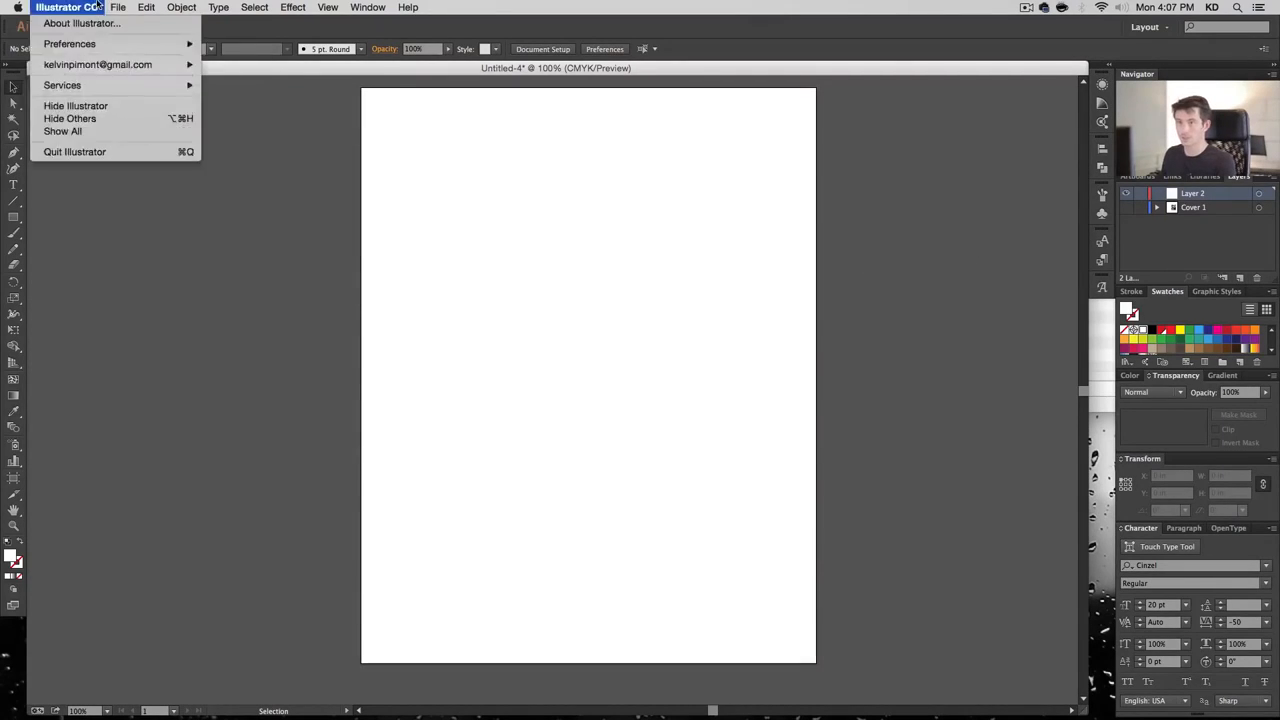
{"action": "mouse_move", "coordinate": [118, 7]}
{"action": "left_click", "coordinate": [190, 217]}
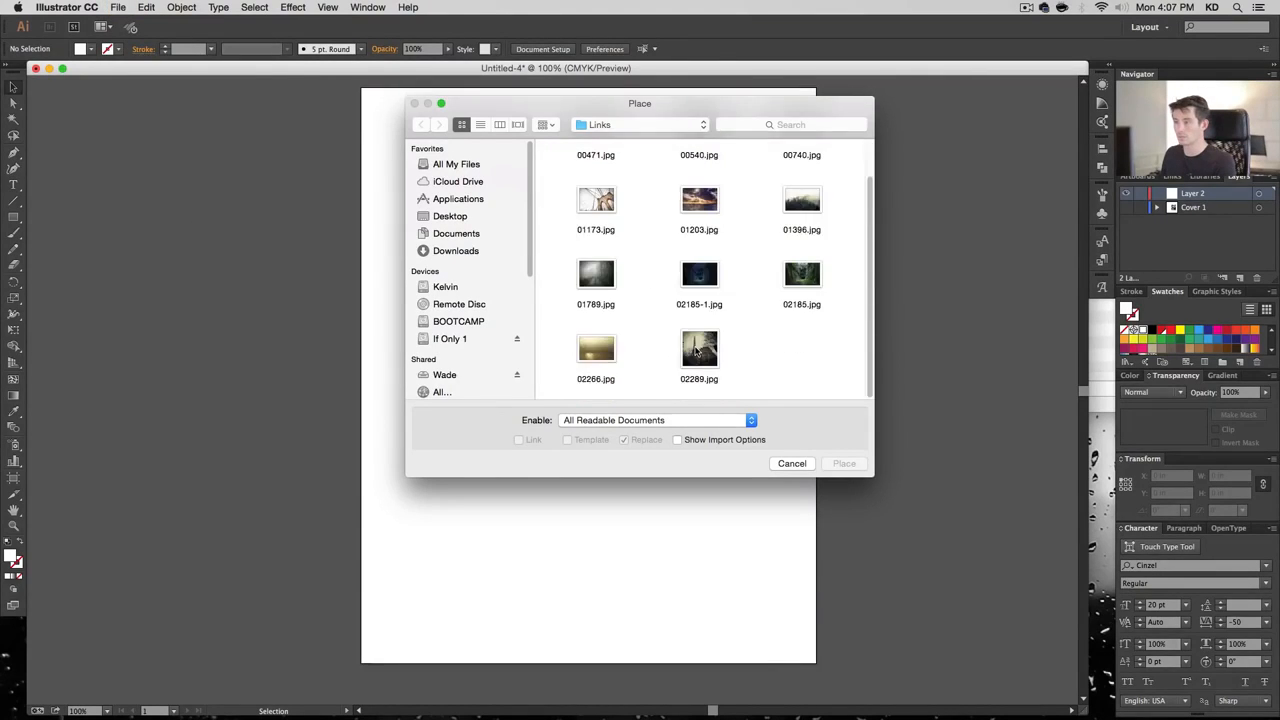
{"action": "left_click", "coordinate": [596, 243]}
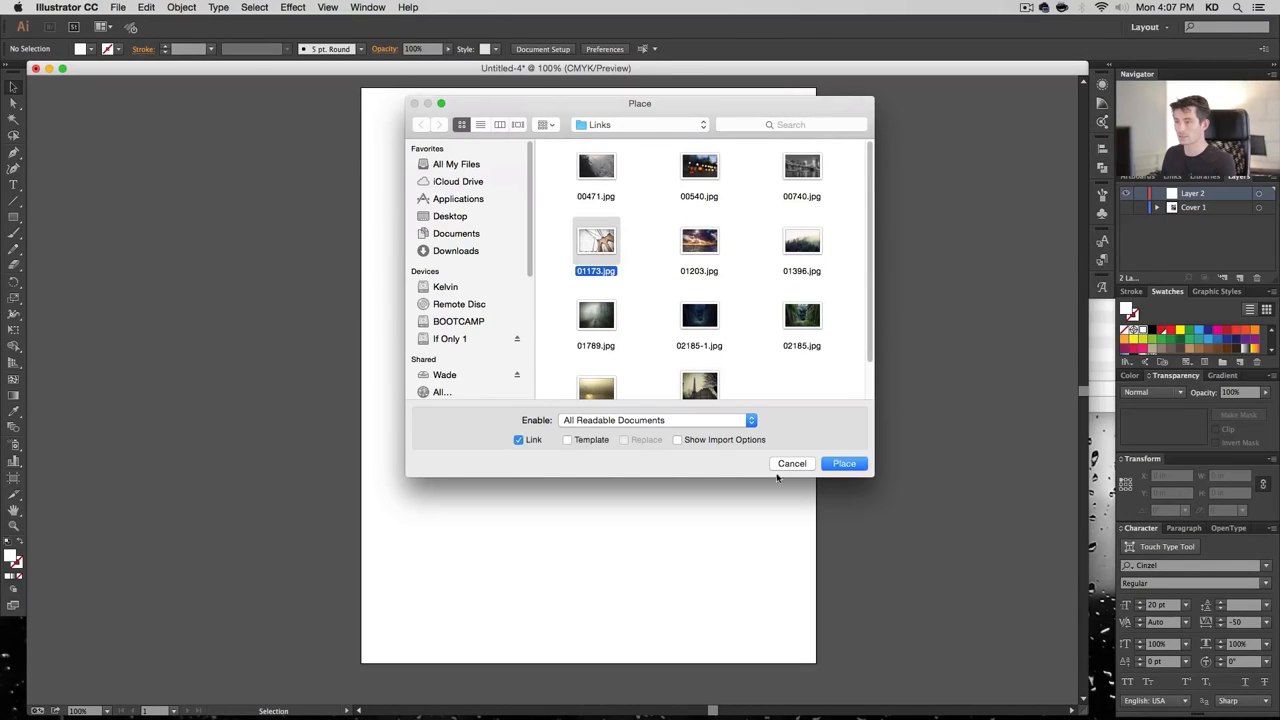
{"action": "left_click", "coordinate": [840, 464]}
{"action": "left_click", "coordinate": [383, 172]}
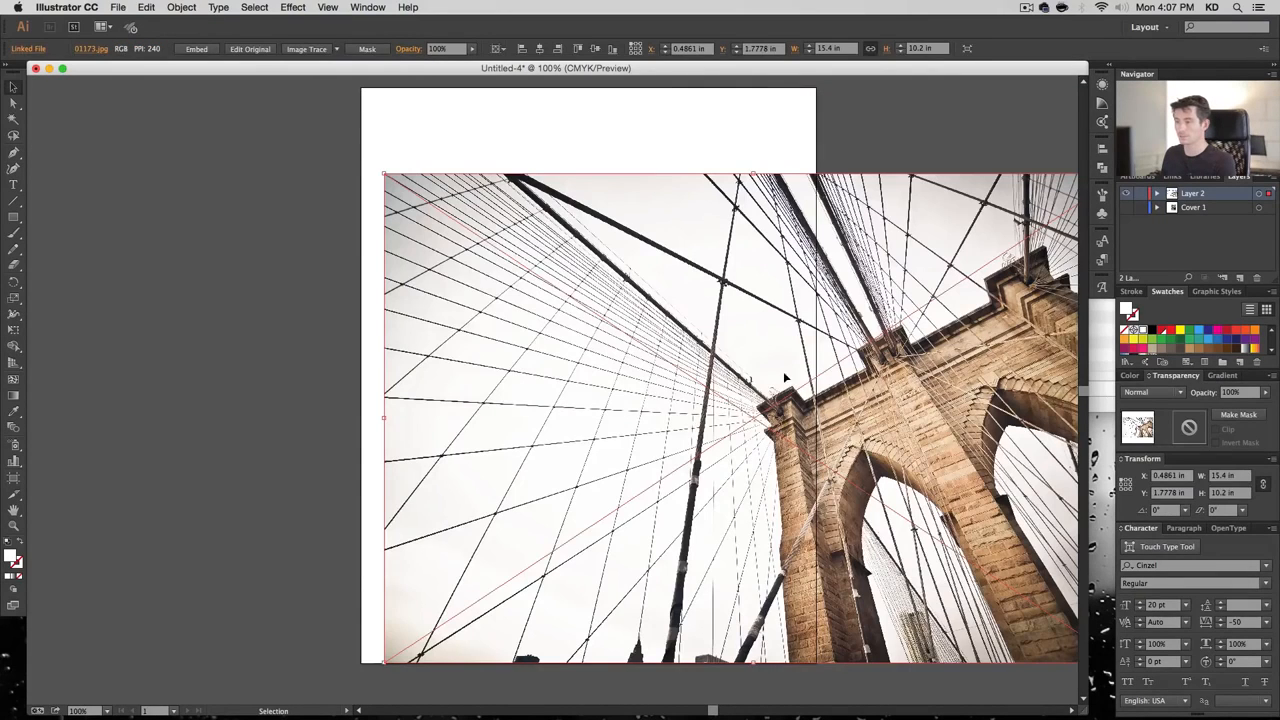
Move the photo over the artboard and draw a 9.5 × 12 in rectangle aligned to the artboard top
{"action": "left_click_drag", "start_coordinate": [928, 390], "coordinate": [675, 299]}
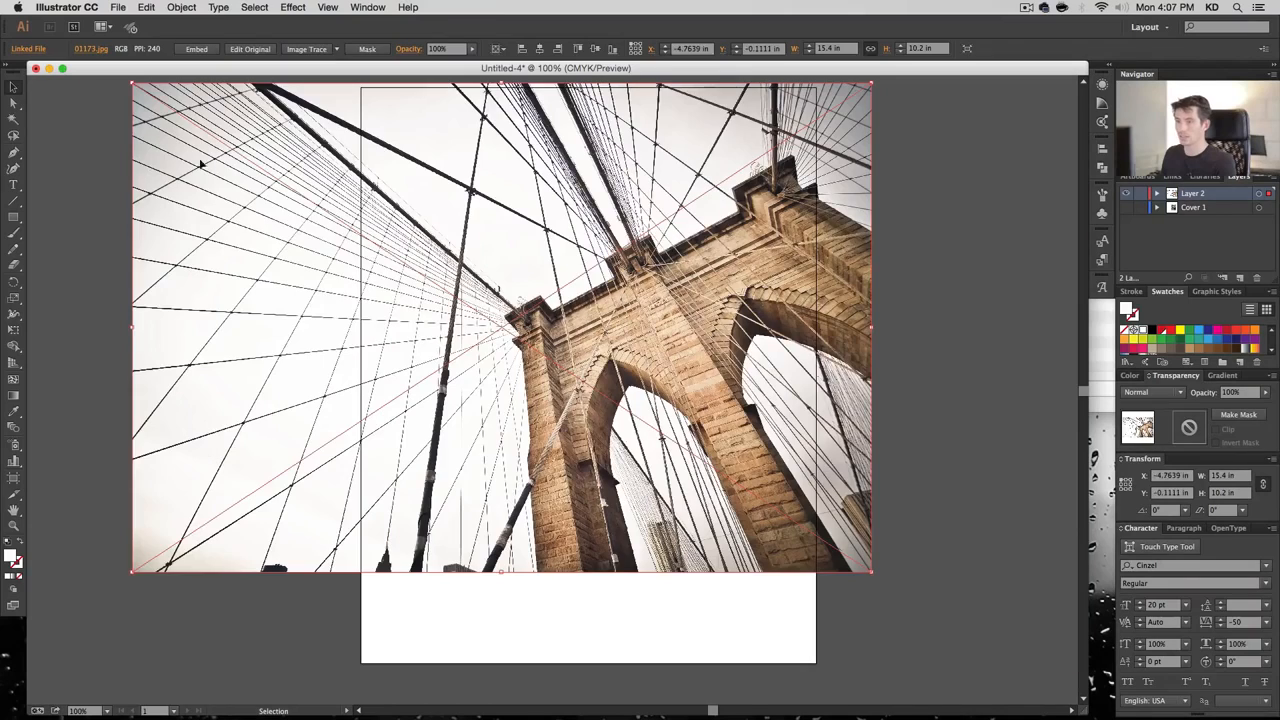
{"action": "left_click", "coordinate": [14, 218]}
{"action": "left_click", "coordinate": [364, 88]}
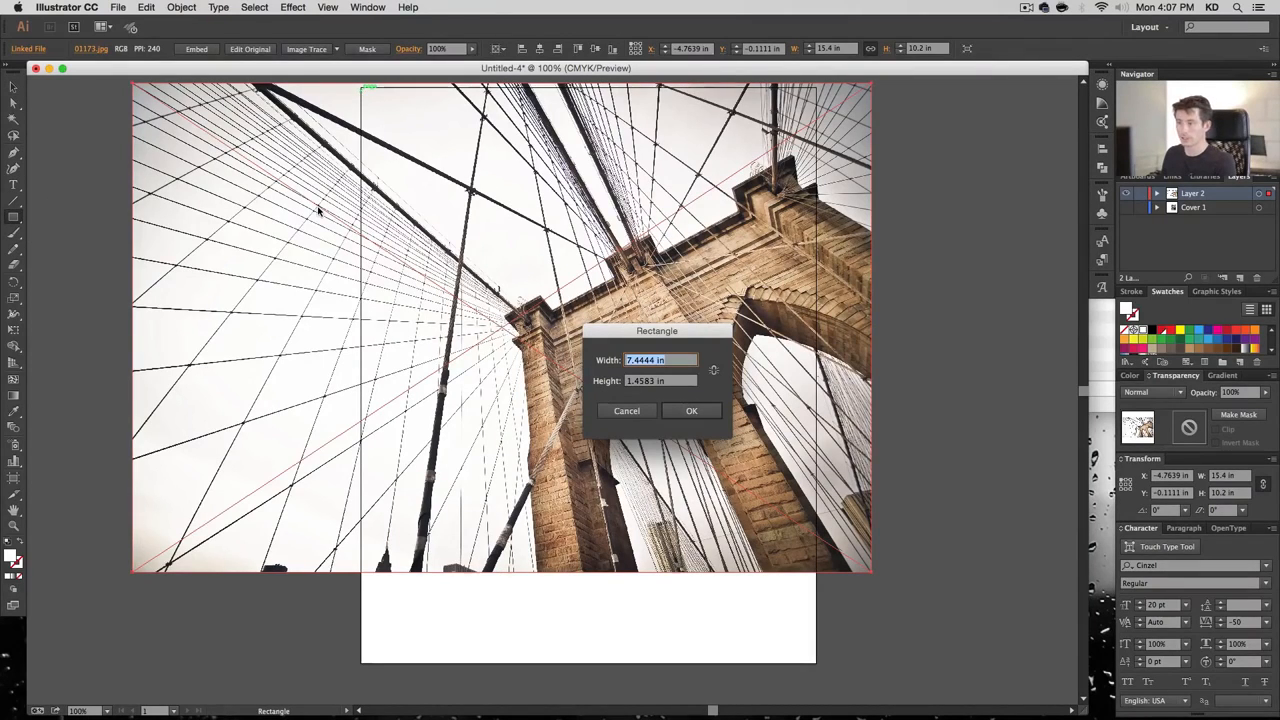
{"action": "type", "text": "9.5"}
{"action": "key", "text": "Tab"}
{"action": "type", "text": "12"}
{"action": "key", "text": "Return"}
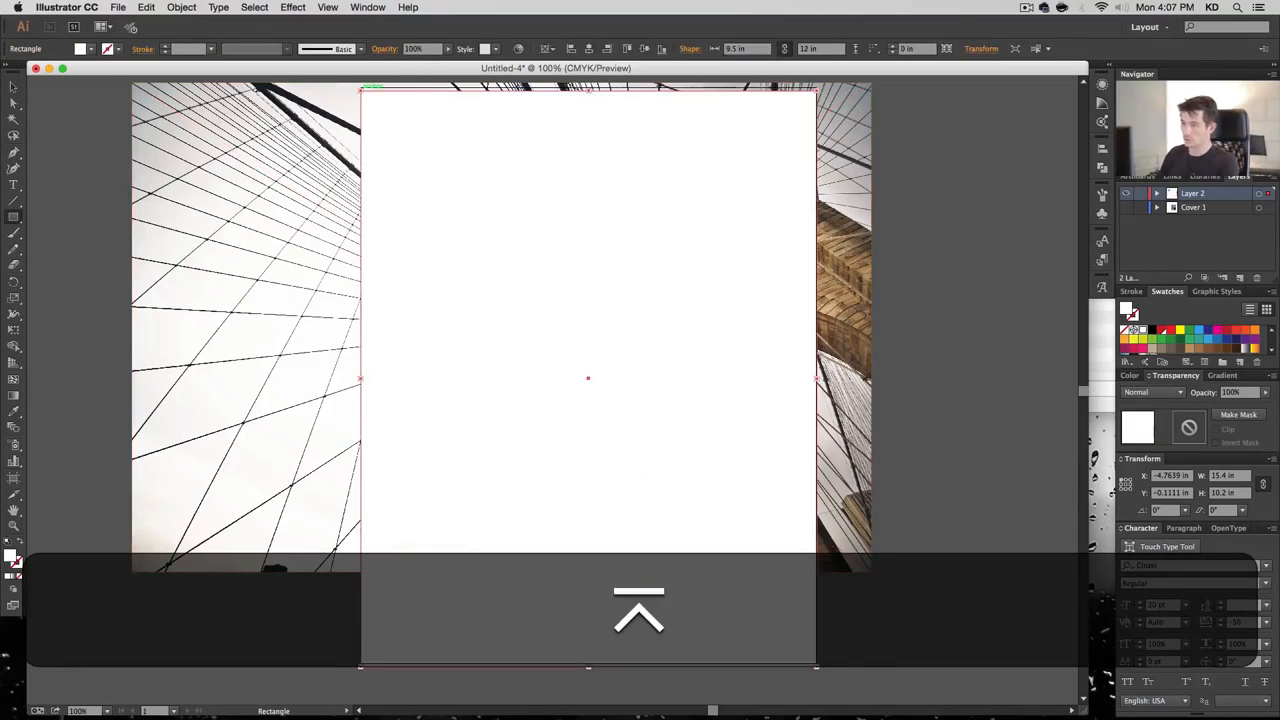
{"action": "left_click", "coordinate": [588, 49]}
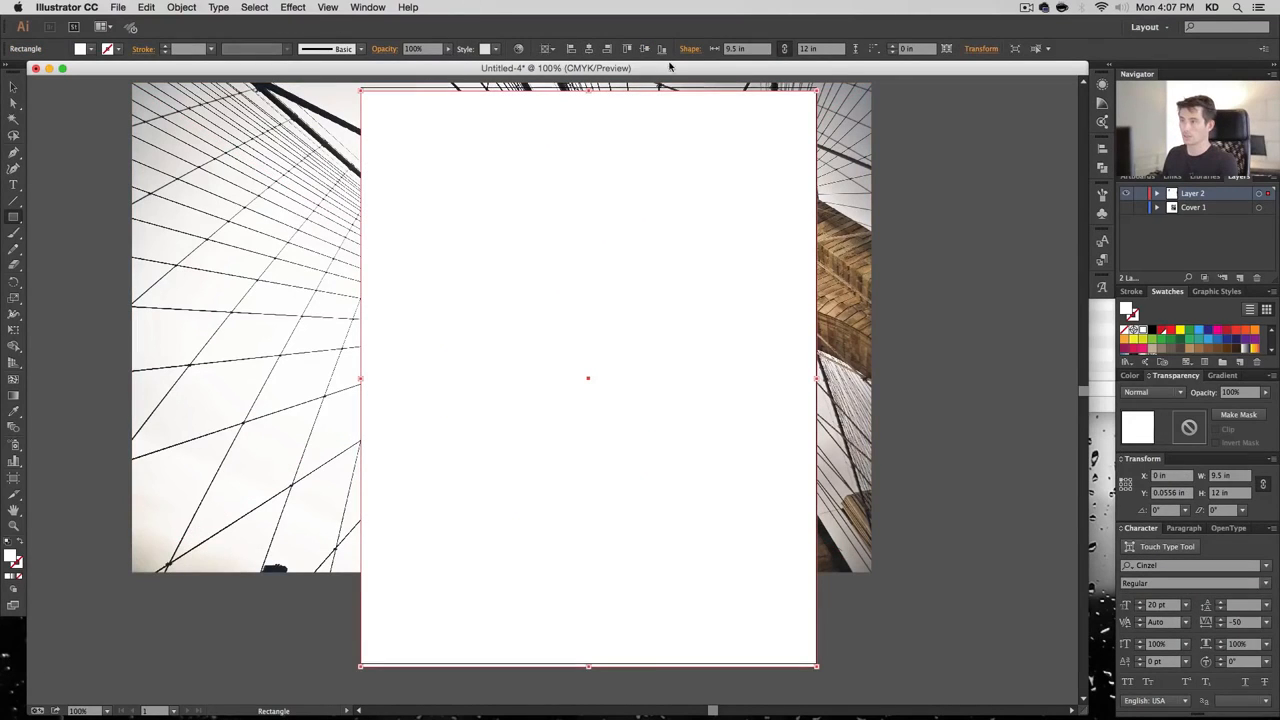
Select the rectangle and photo together and make a clipping mask with Cmd+7
{"action": "left_click", "coordinate": [14, 90]}
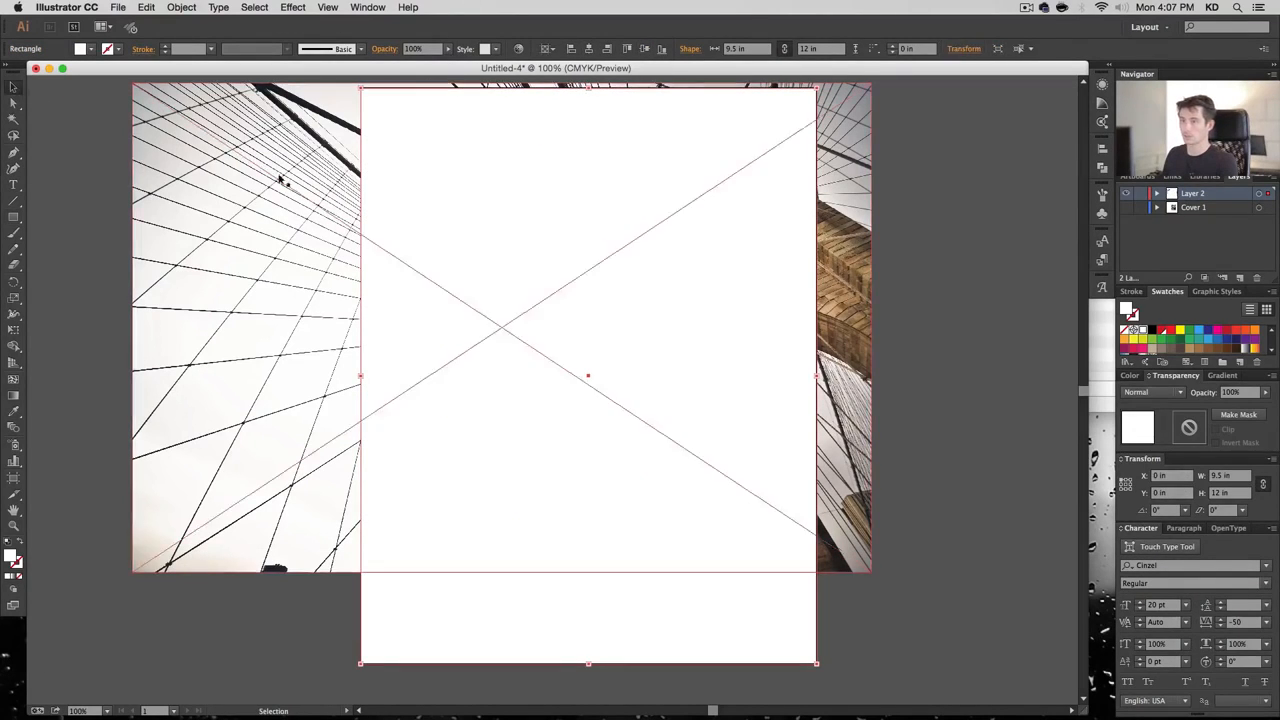
{"action": "left_click_drag", "start_coordinate": [949, 241], "coordinate": [717, 314]}
{"action": "key", "text": "super+7"}
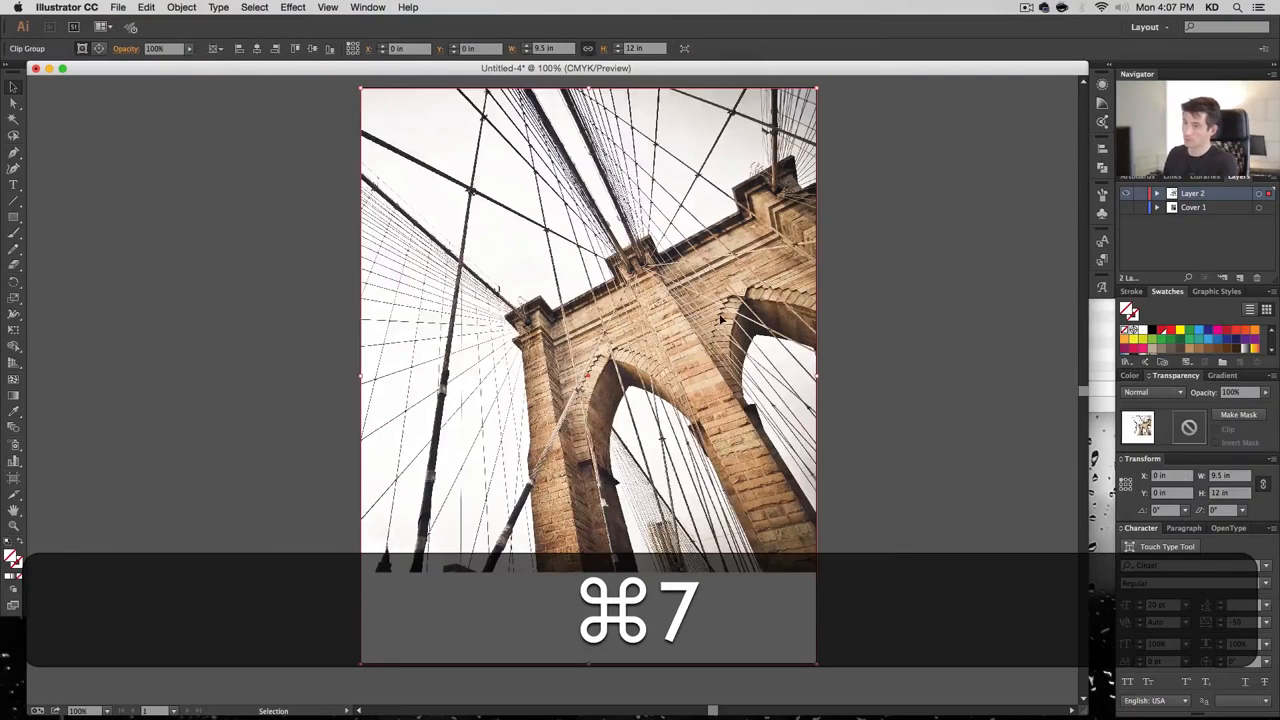
{"action": "left_click", "coordinate": [181, 7]}
{"action": "mouse_move", "coordinate": [275, 395]}
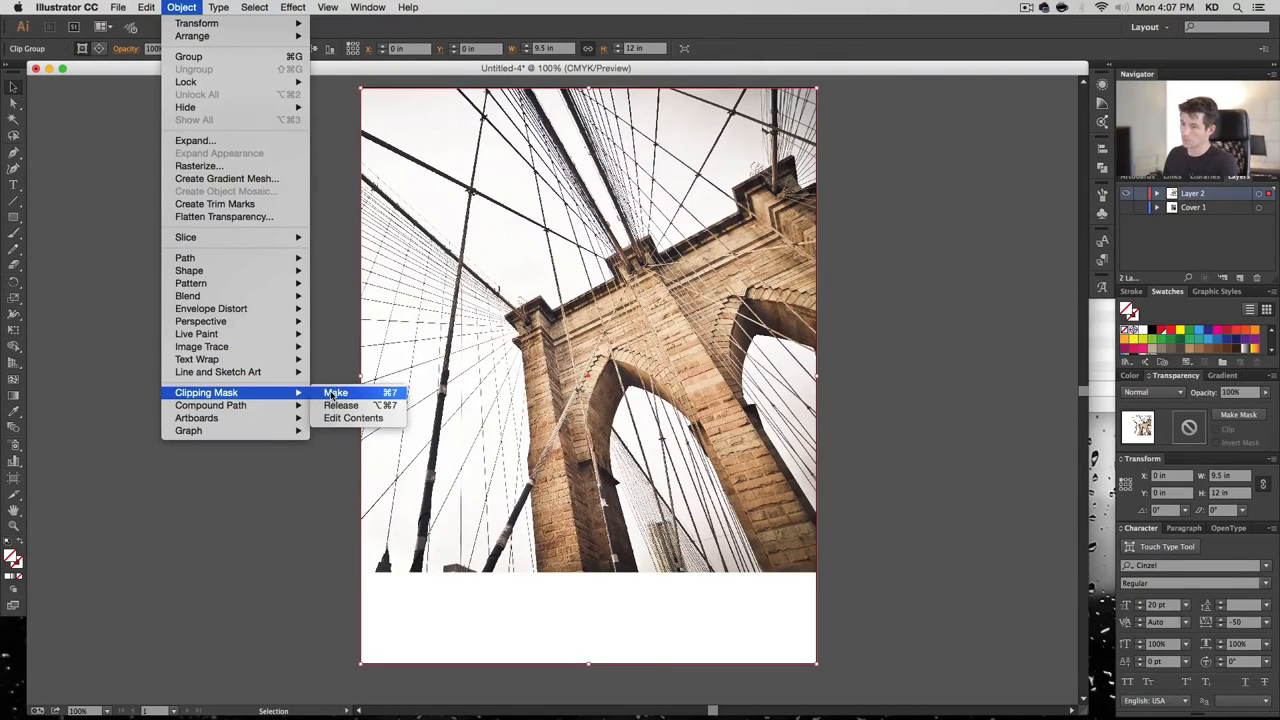
{"action": "left_click", "coordinate": [329, 254]}
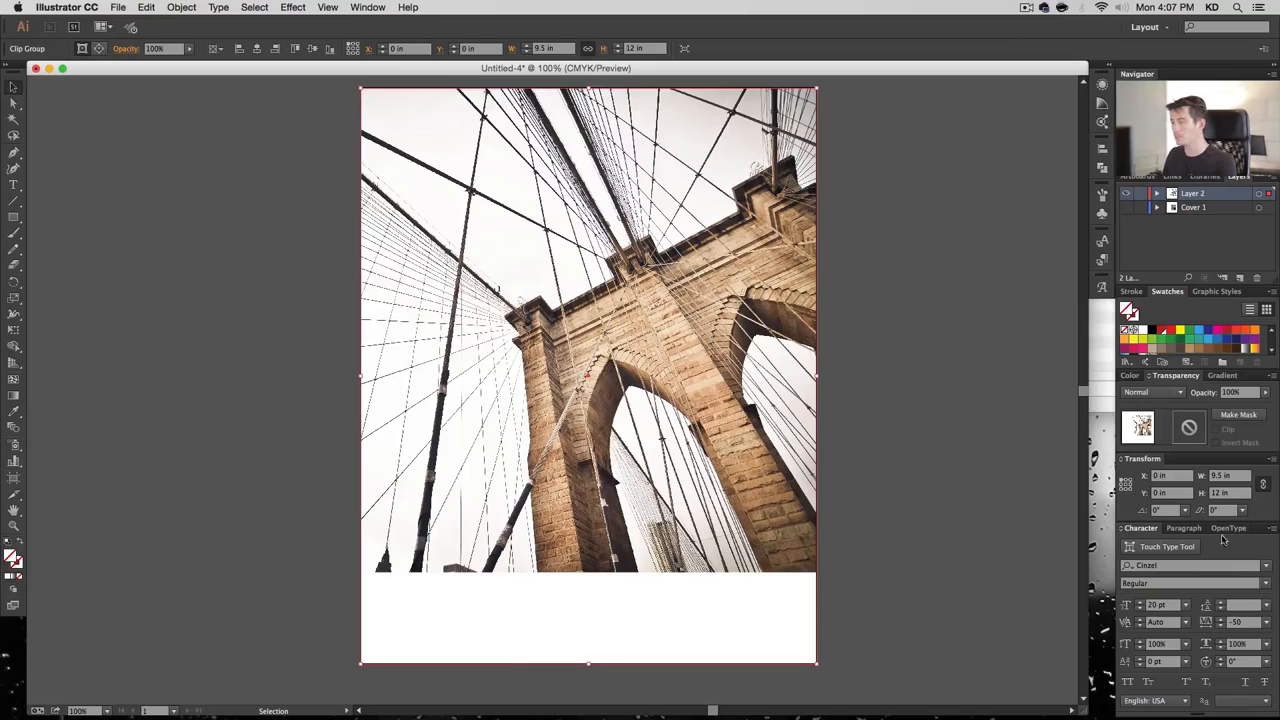
Rename Layer 2 to 'Cover 2' and the clip group to 'BG Photo'
{"action": "left_click", "coordinate": [1157, 193]}
{"action": "double_click", "coordinate": [1192, 193]}
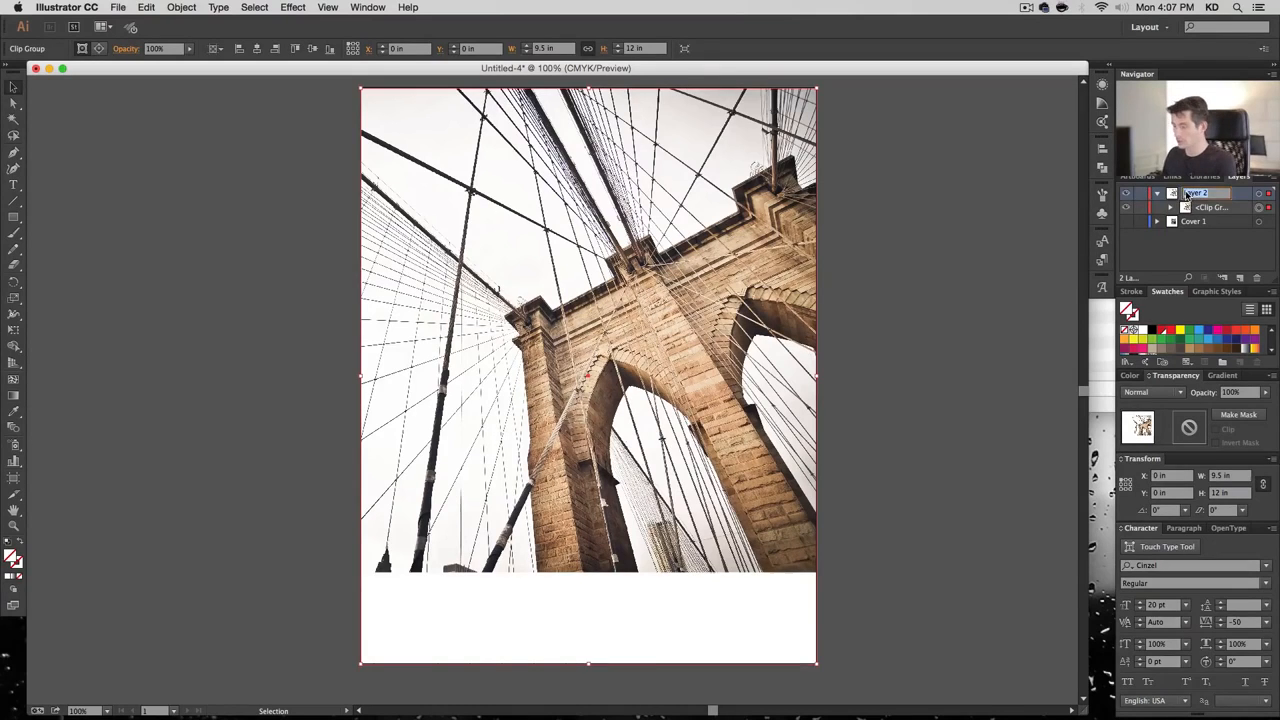
{"action": "type", "text": "Cover 2"}
{"action": "key", "text": "Return"}
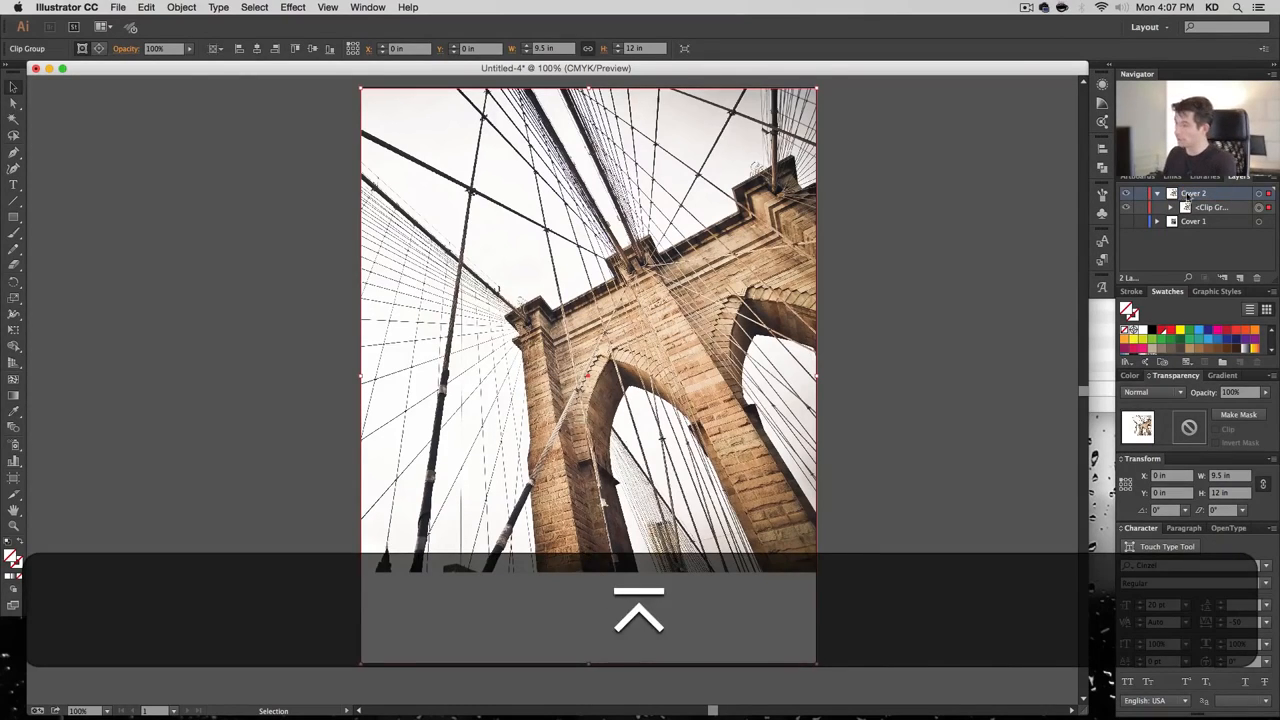
{"action": "double_click", "coordinate": [1212, 207]}
{"action": "type", "text": "BG Photo"}
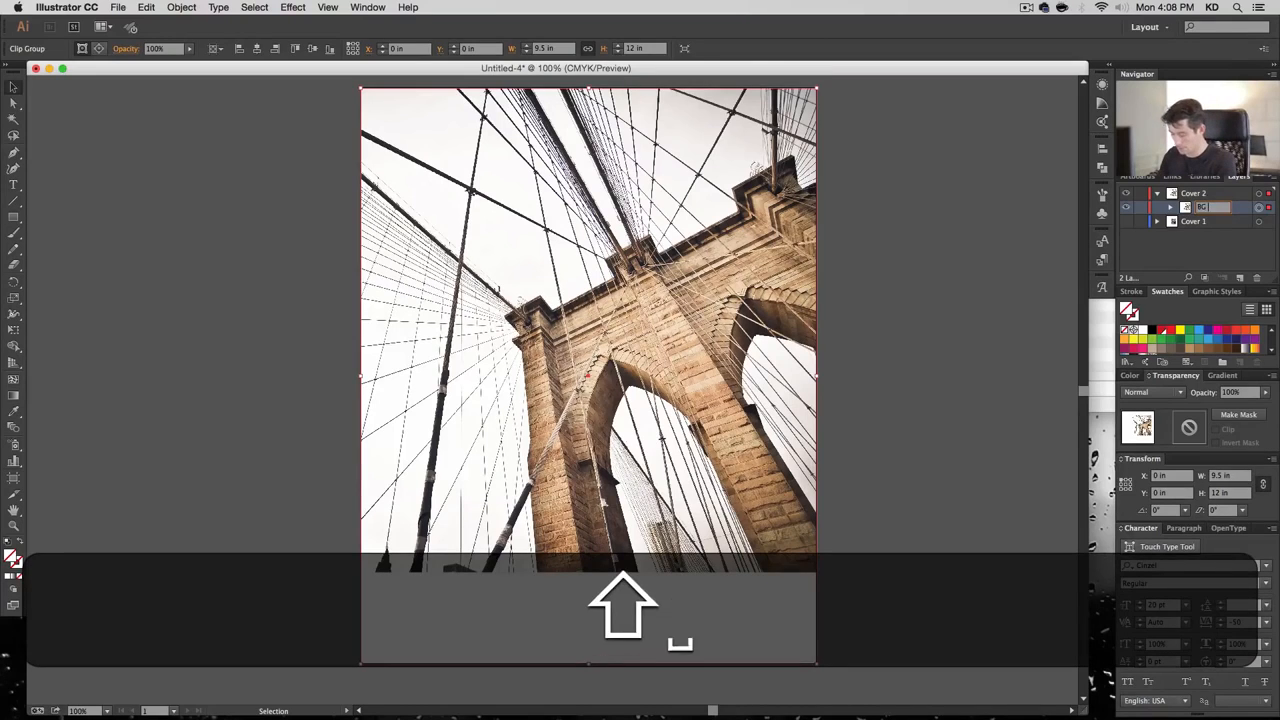
{"action": "key", "text": "Return"}
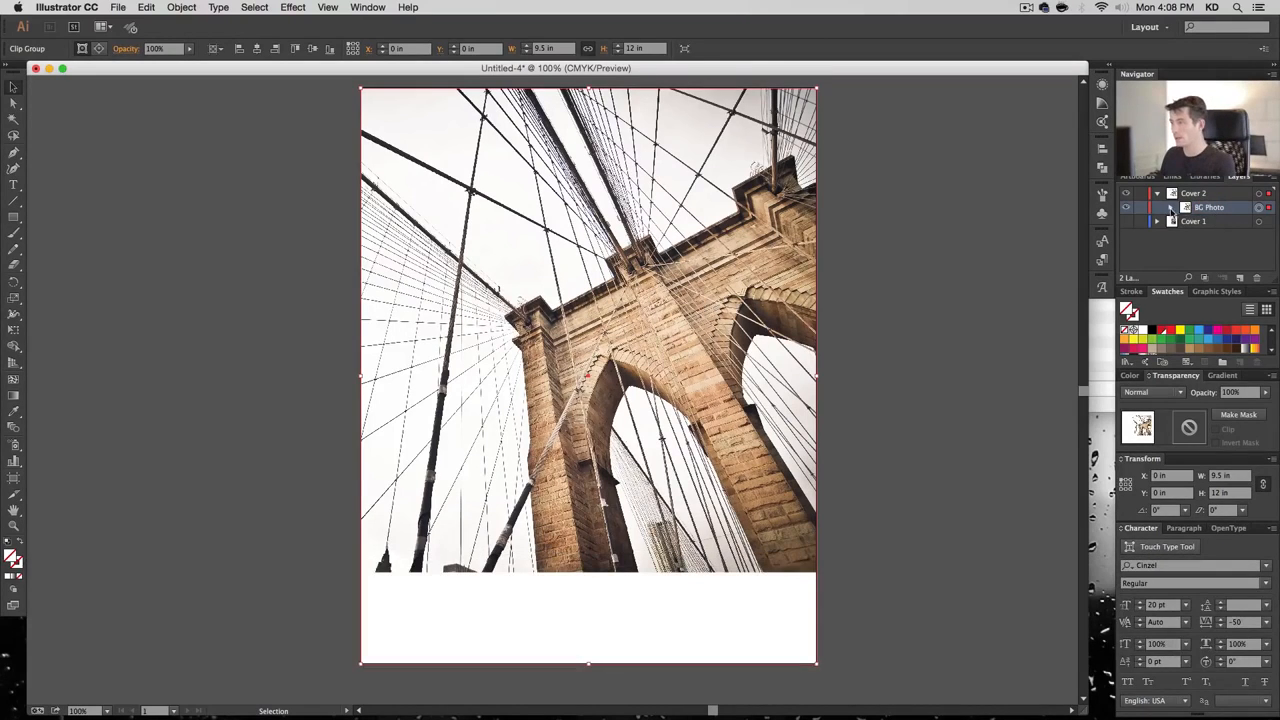
{"action": "left_click", "coordinate": [1171, 207]}
Select the photo inside BG Photo and enlarge it proportionally around its centre
{"action": "left_click", "coordinate": [1264, 237]}
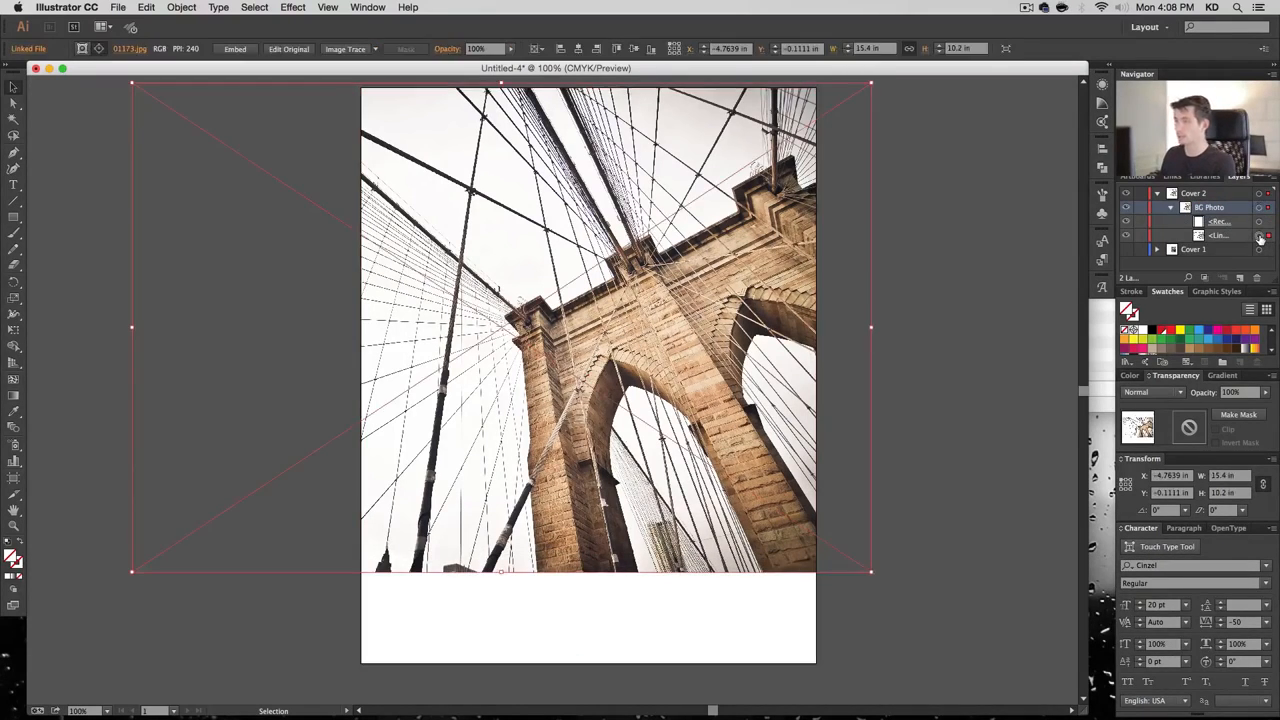
{"action": "left_click_drag", "start_coordinate": [133, 573], "coordinate": [44, 655]}
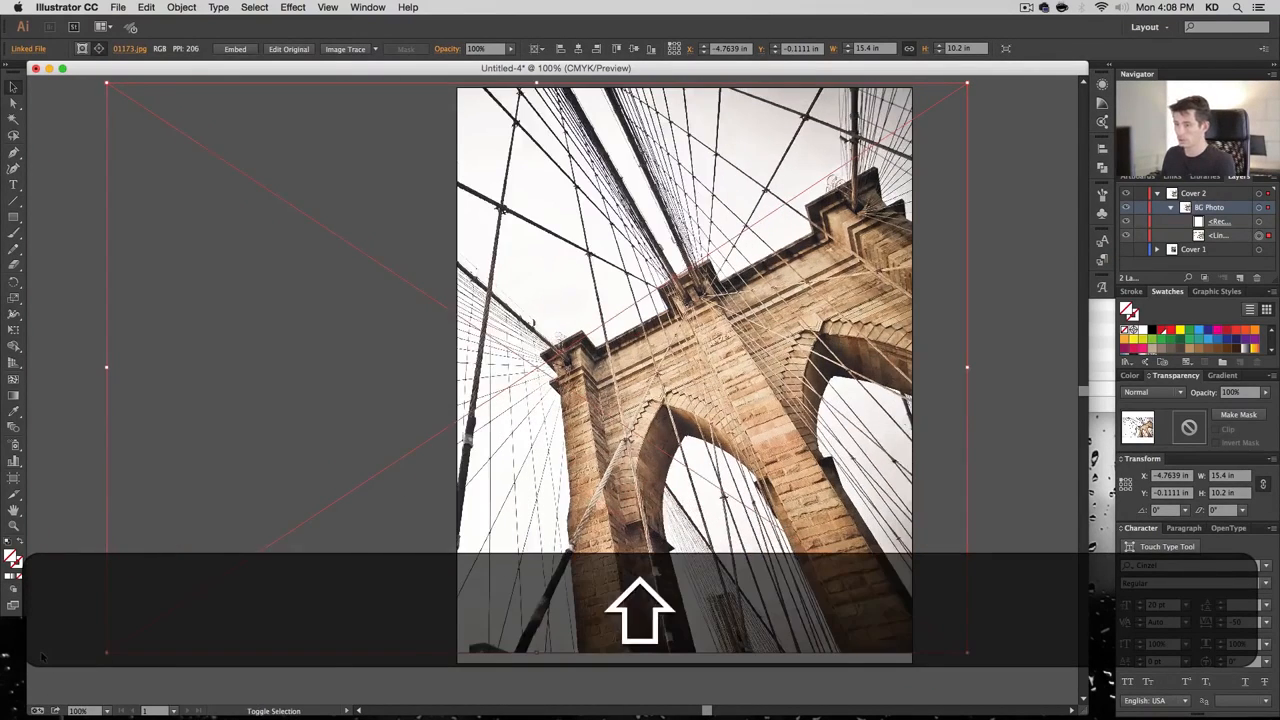
{"action": "key", "text": "shift+super+minus"}
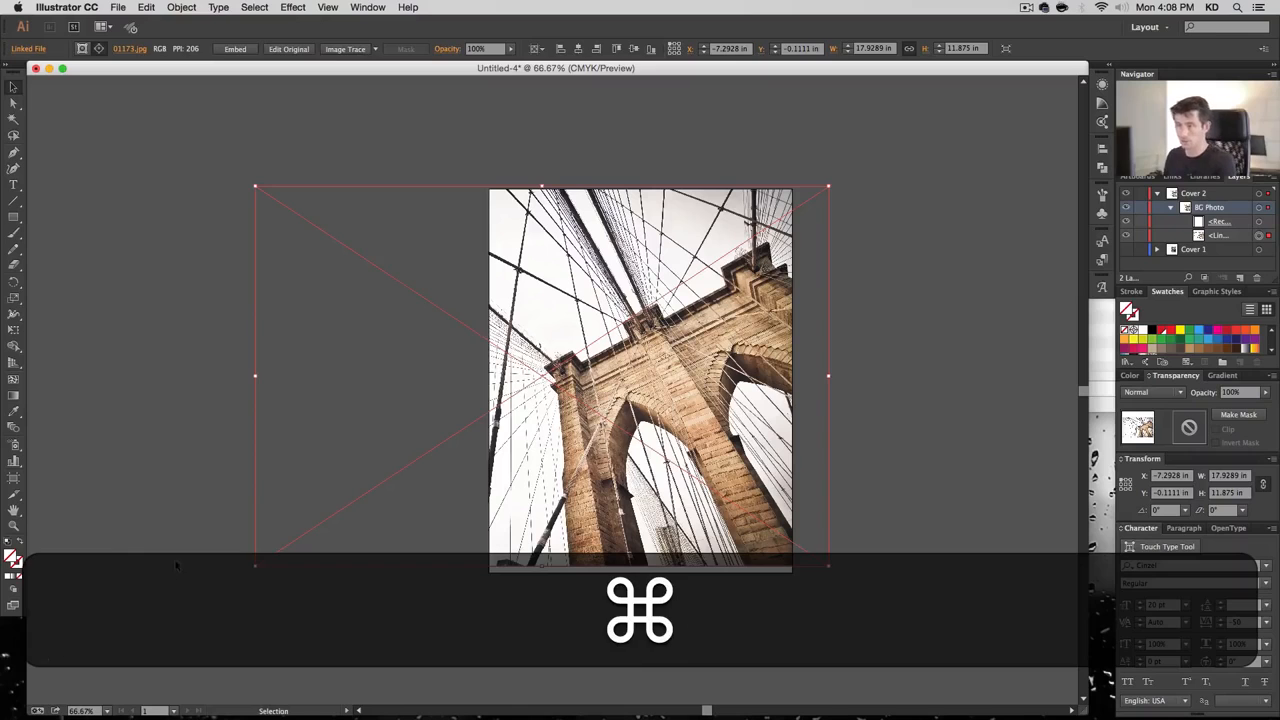
{"action": "left_click_drag", "start_coordinate": [256, 566], "coordinate": [235, 583]}
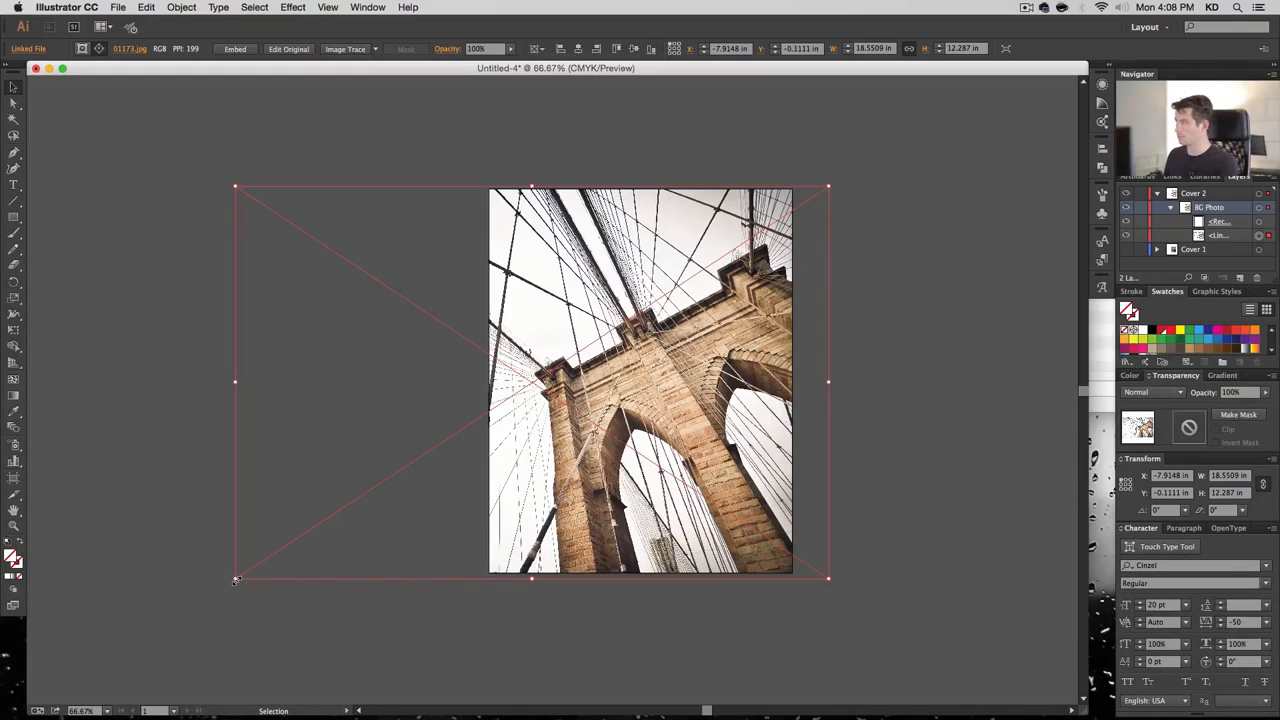
{"action": "left_click_drag", "start_coordinate": [236, 580], "coordinate": [197, 605]}
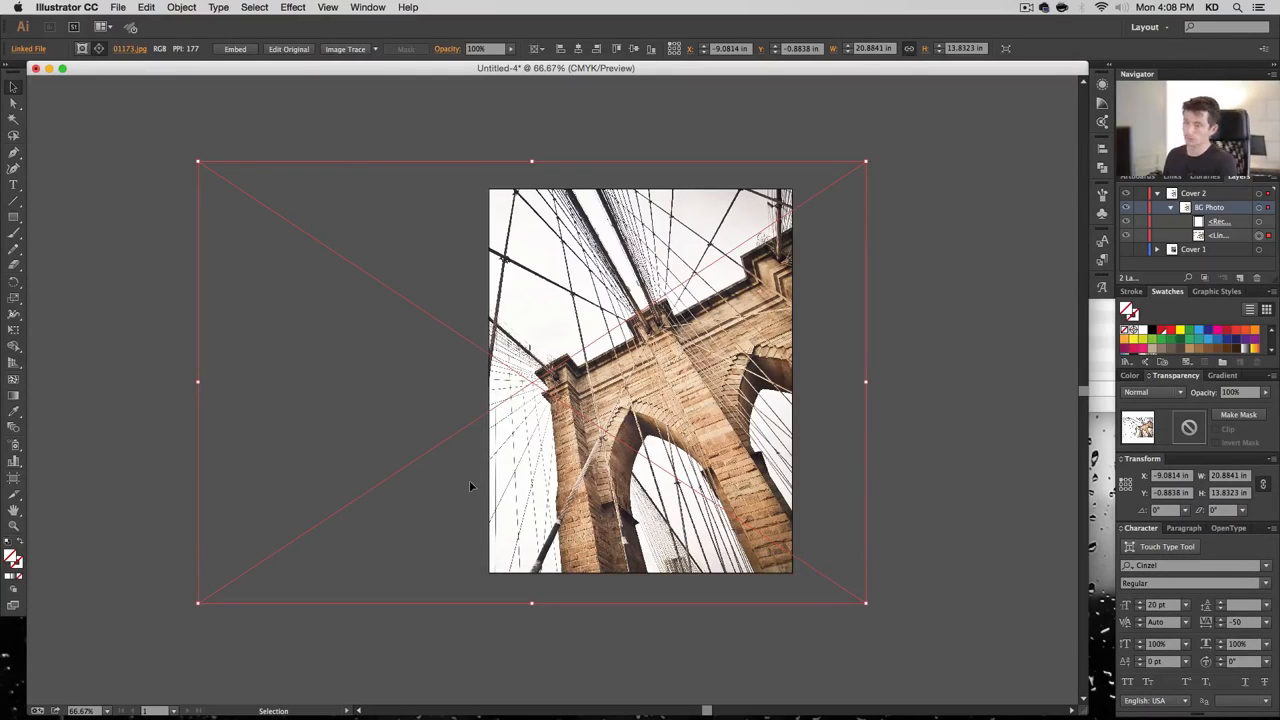
Nudge the photo up, enlarge it to 22.3114 × 14.7777 in, and shift it left
{"action": "key", "text": "shift+Up"}
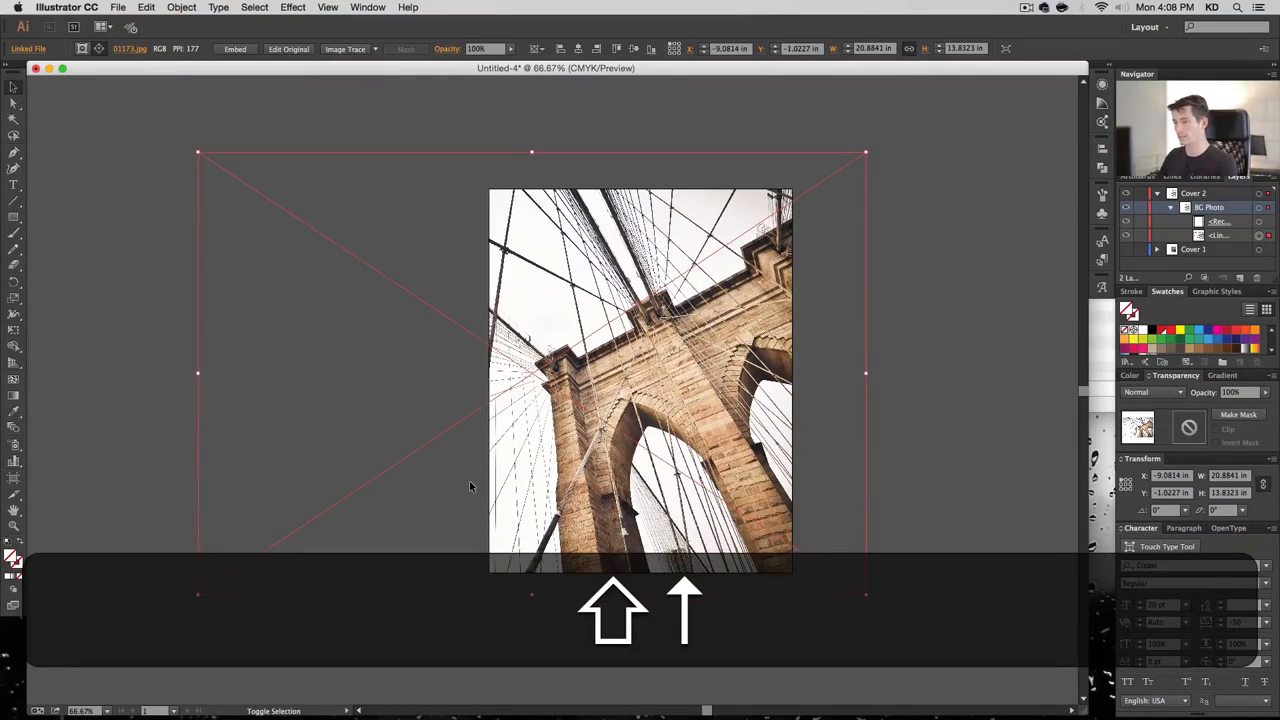
{"action": "key", "text": "shift+Up"}
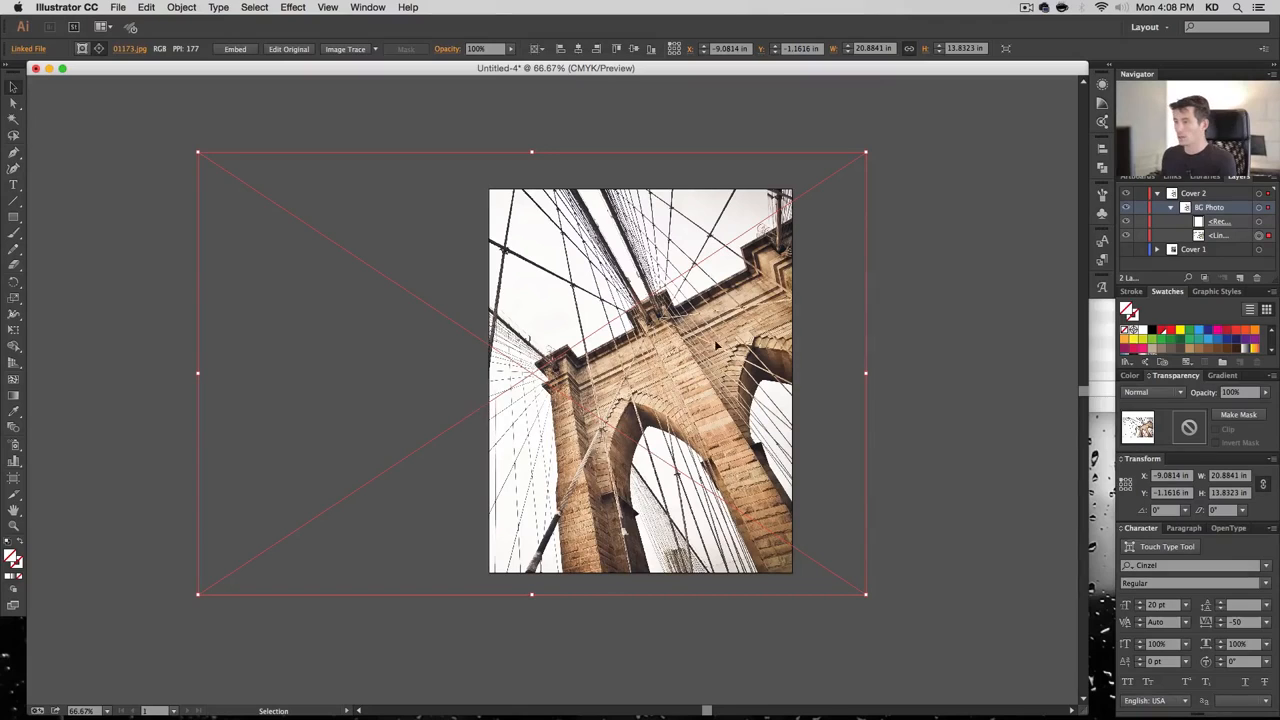
{"action": "left_click_drag", "start_coordinate": [866, 154], "coordinate": [913, 121]}
{"action": "left_click_drag", "start_coordinate": [857, 171], "coordinate": [837, 175]}
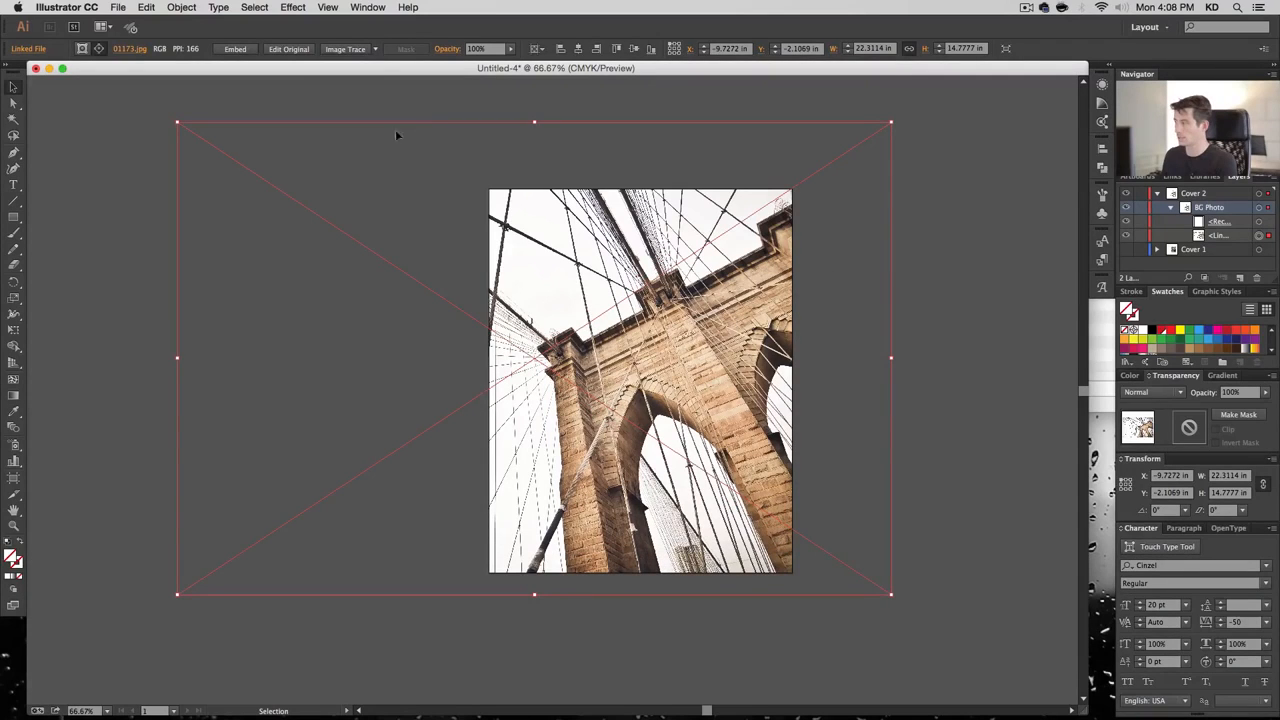
{"action": "left_click", "coordinate": [977, 268]}
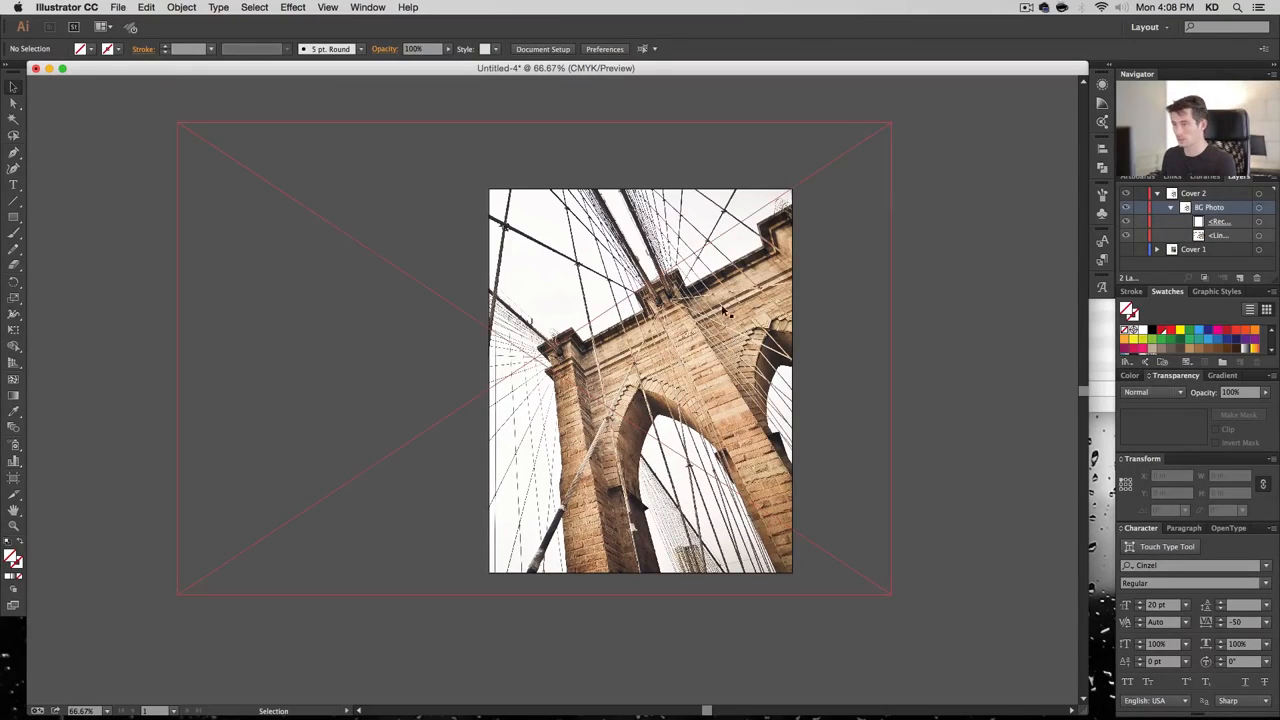
Draw a 9.5 × 12 in rectangle aligned to the artboard and set it to Multiply
{"action": "key", "text": "m"}
{"action": "left_click", "coordinate": [533, 211]}
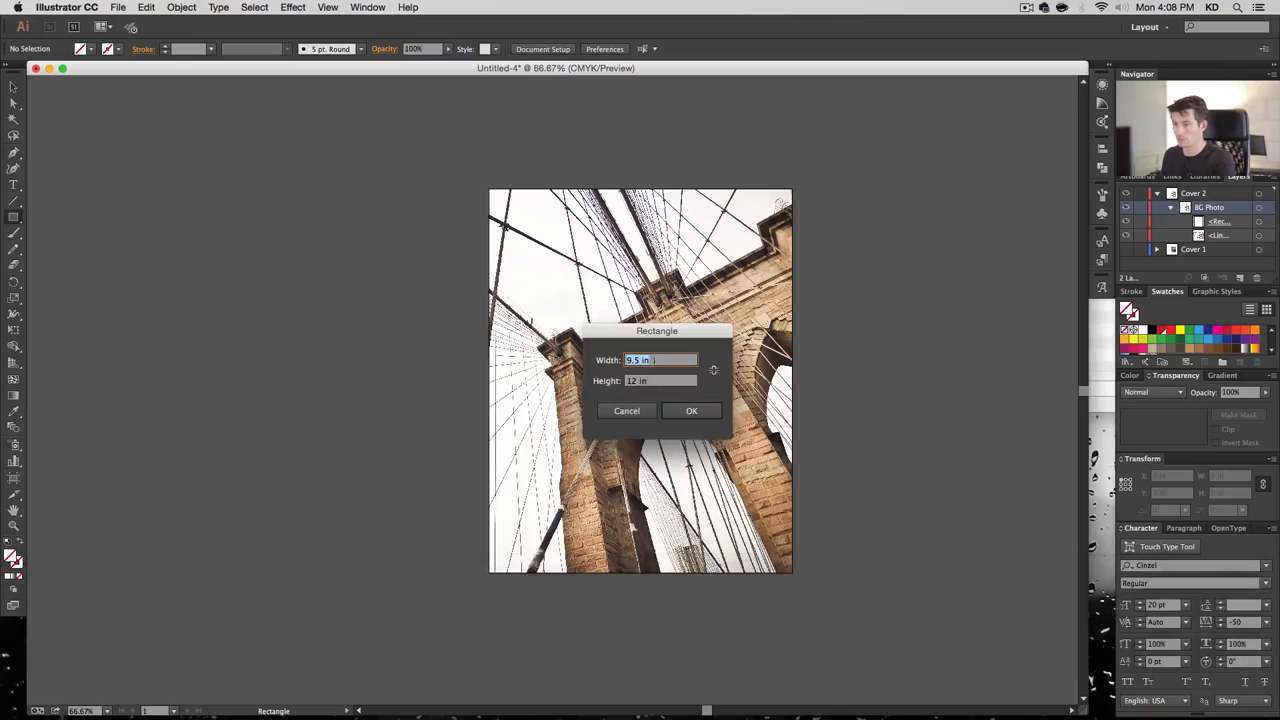
{"action": "left_click", "coordinate": [700, 411]}
{"action": "left_click", "coordinate": [588, 48]}
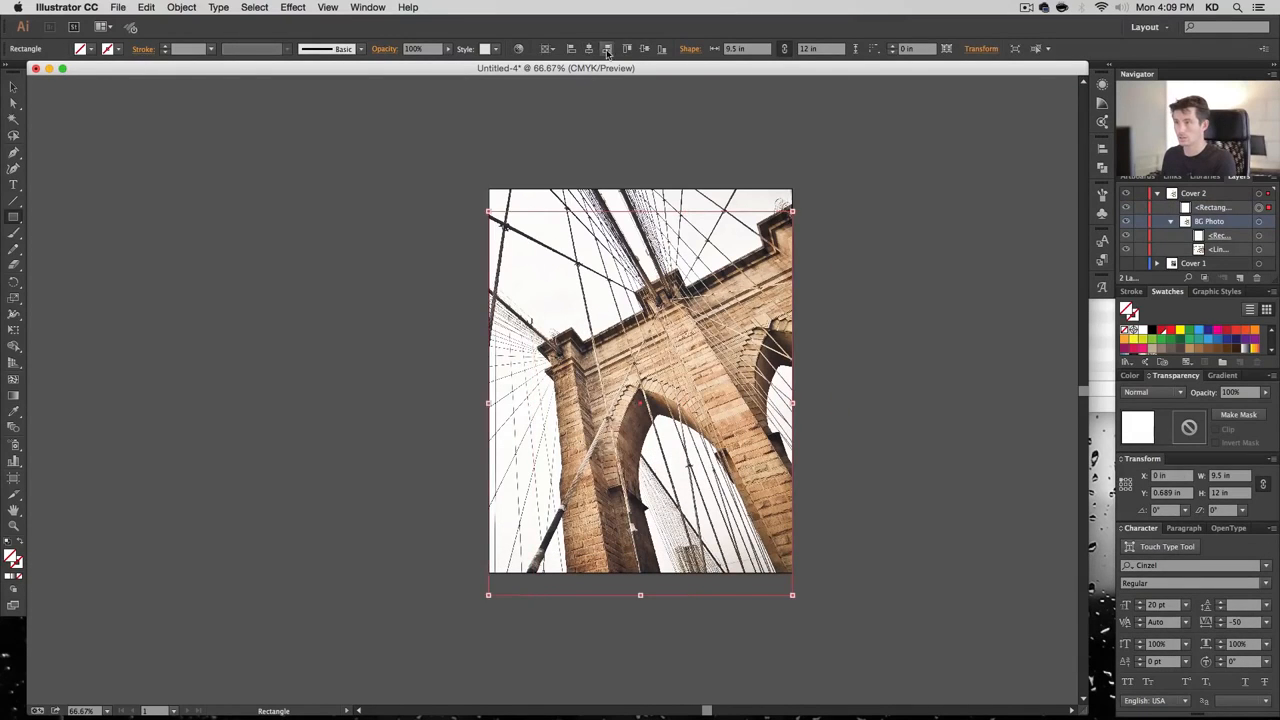
{"action": "left_click", "coordinate": [644, 48]}
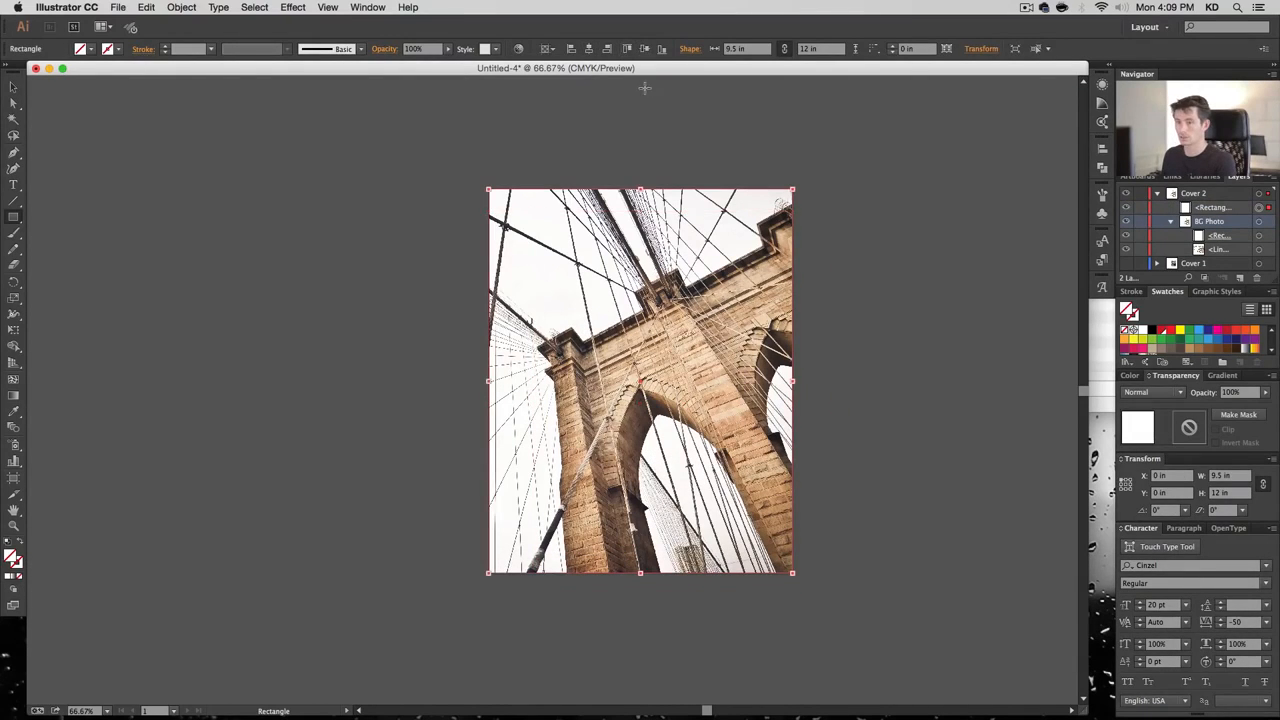
{"action": "double_click", "coordinate": [12, 558]}
{"action": "key", "text": "Escape"}
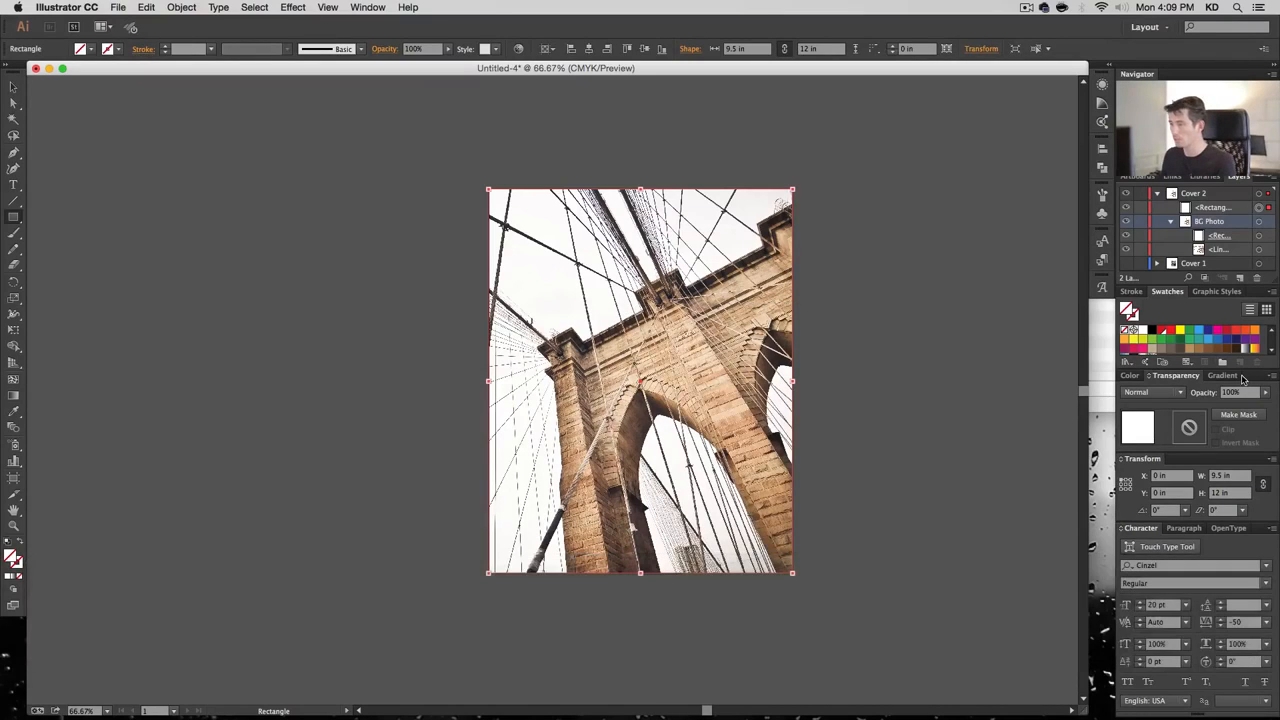
{"action": "left_click", "coordinate": [1180, 392]}
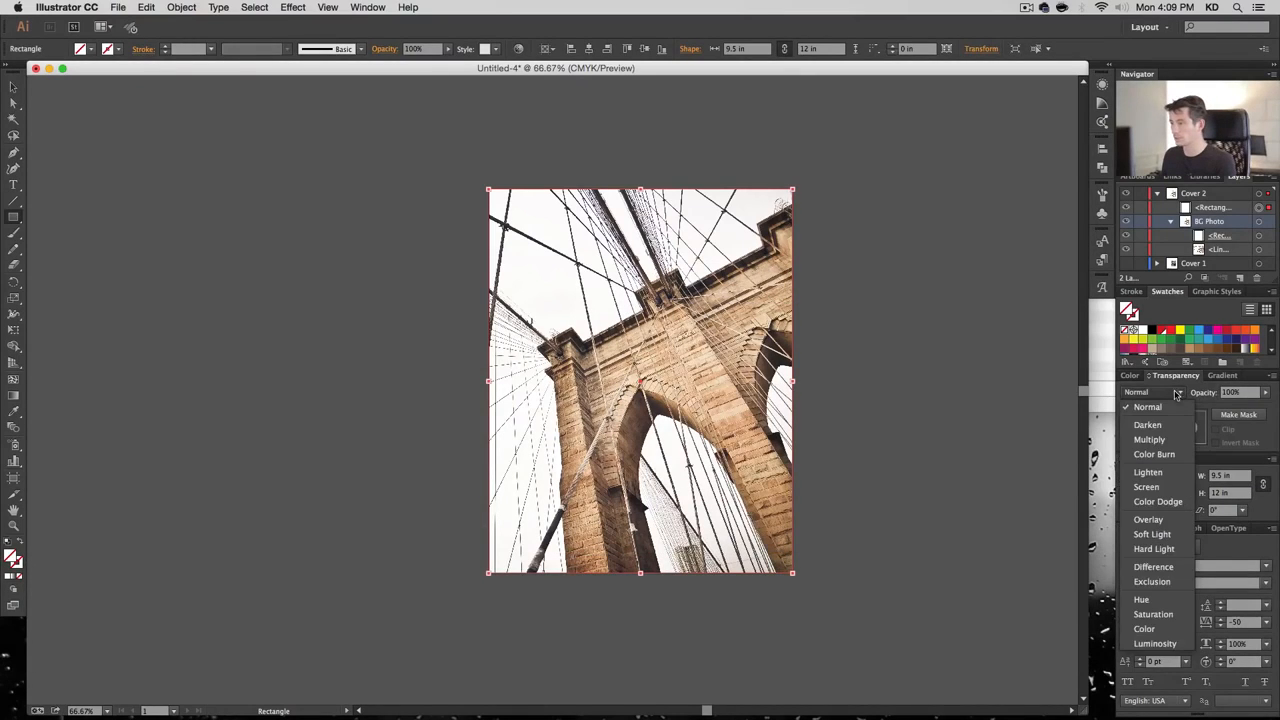
{"action": "left_click", "coordinate": [1150, 418]}
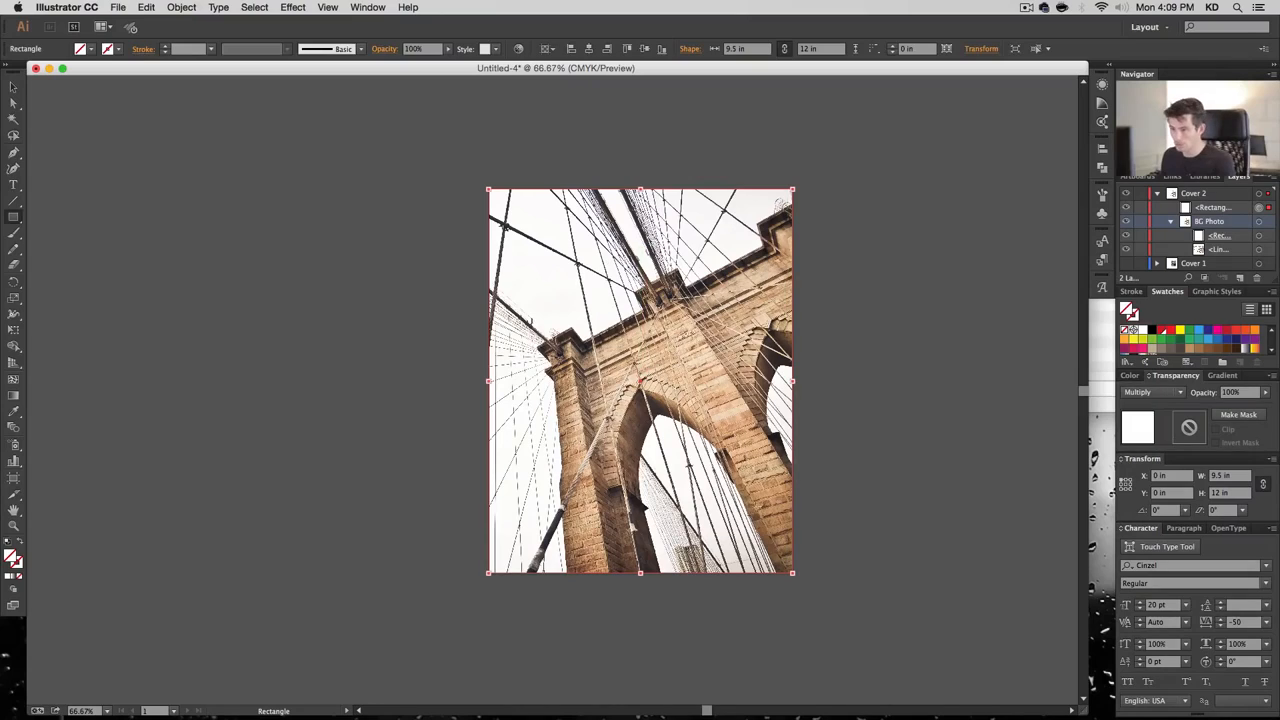
Fill the overlay rectangle golden yellow with C 0, M 20, Y 80
{"action": "double_click", "coordinate": [9, 563]}
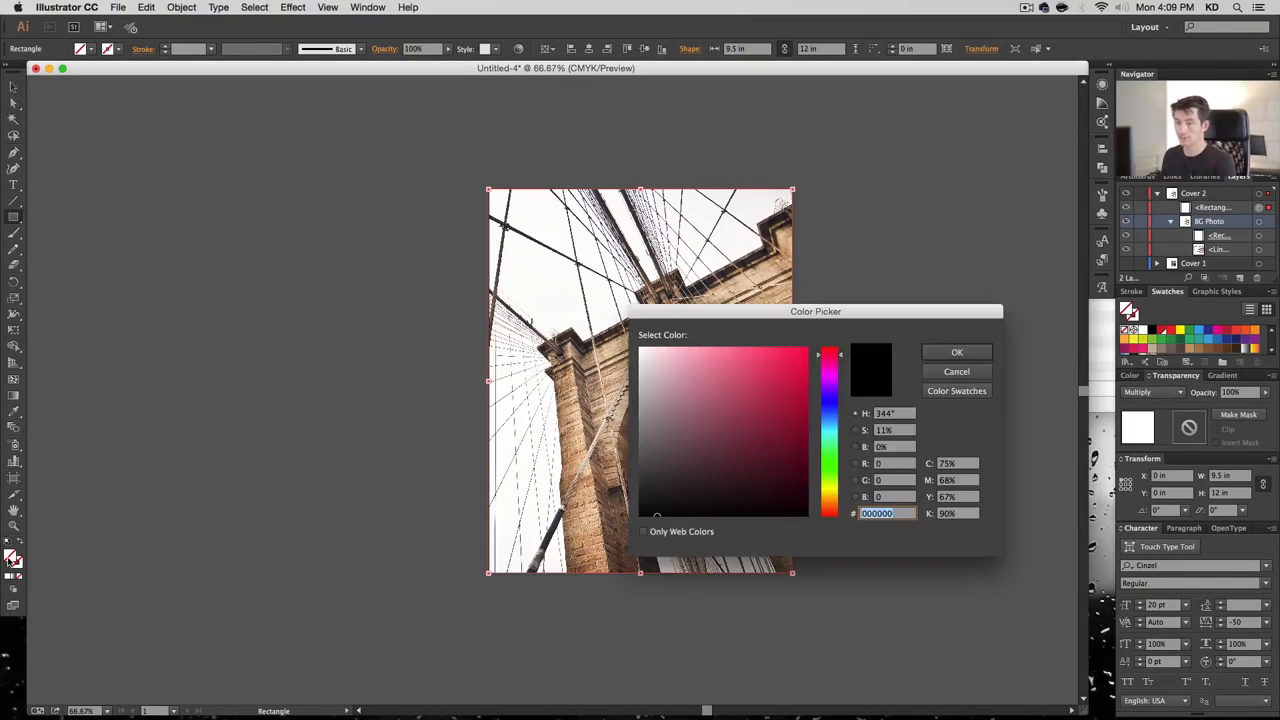
{"action": "left_click", "coordinate": [834, 493]}
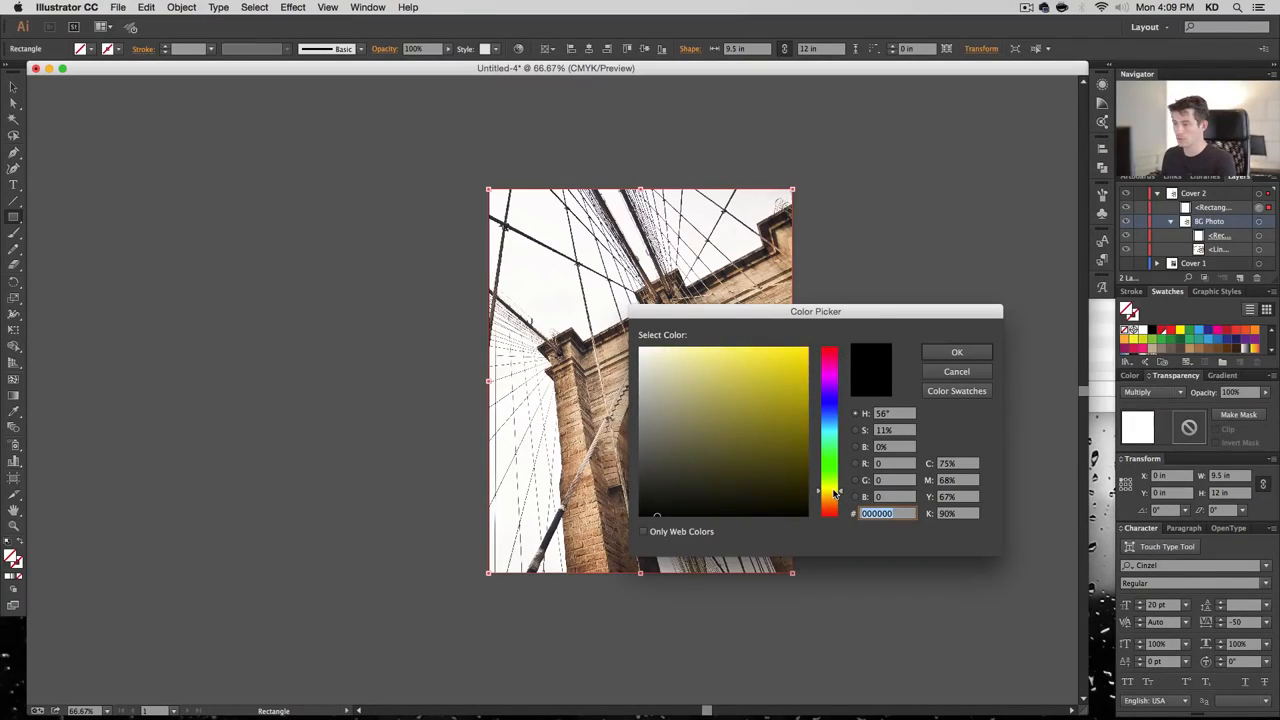
{"action": "left_click_drag", "start_coordinate": [770, 387], "coordinate": [764, 358]}
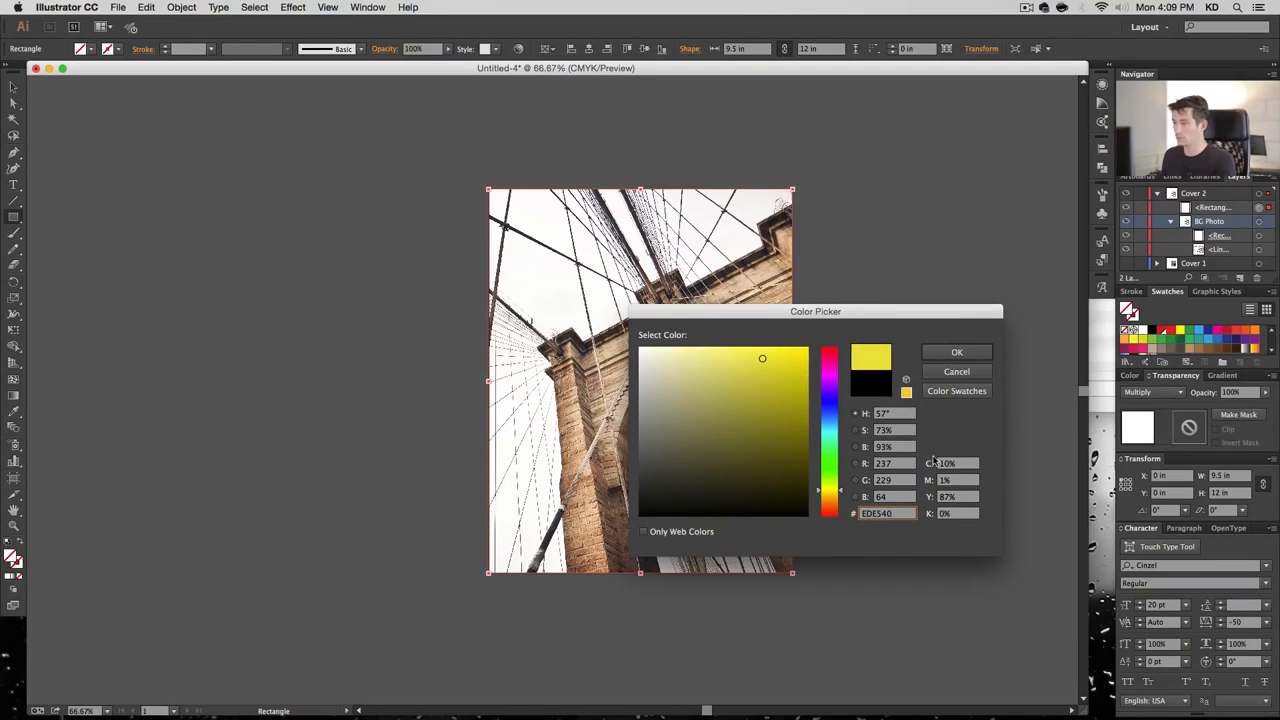
{"action": "left_click", "coordinate": [955, 464]}
{"action": "type", "text": "0"}
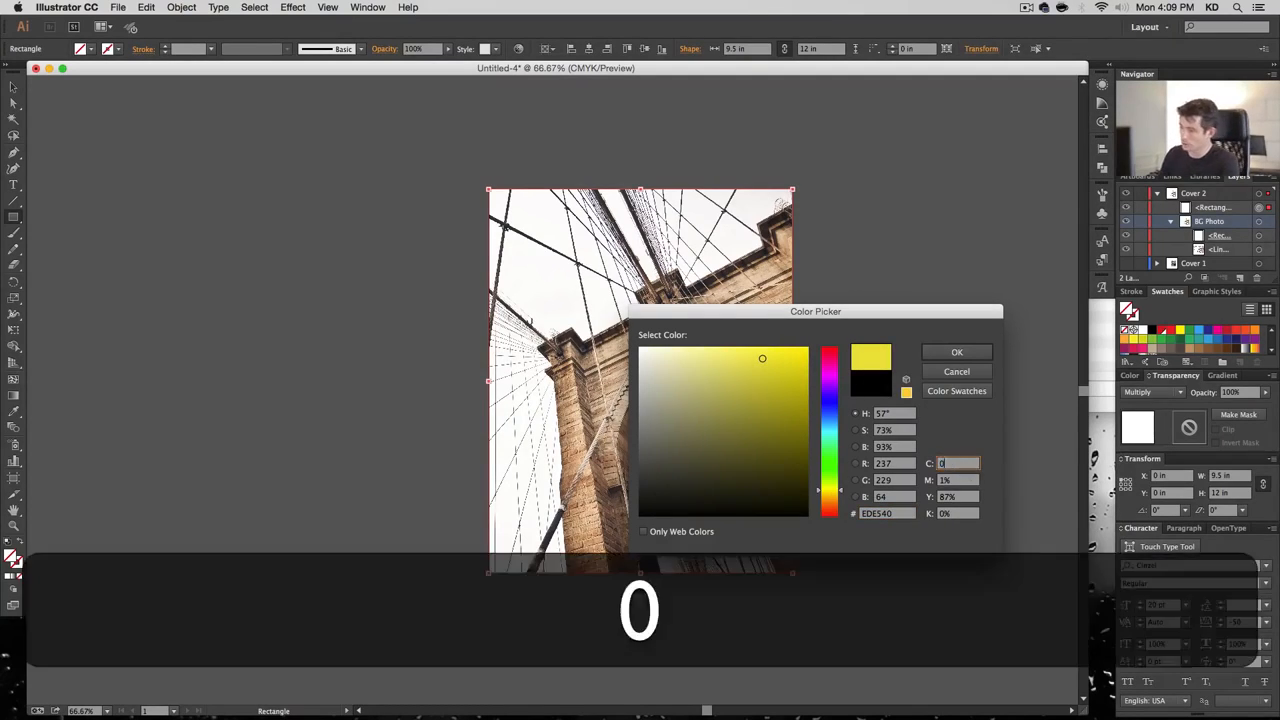
{"action": "key", "text": "Tab"}
{"action": "type", "text": "20"}
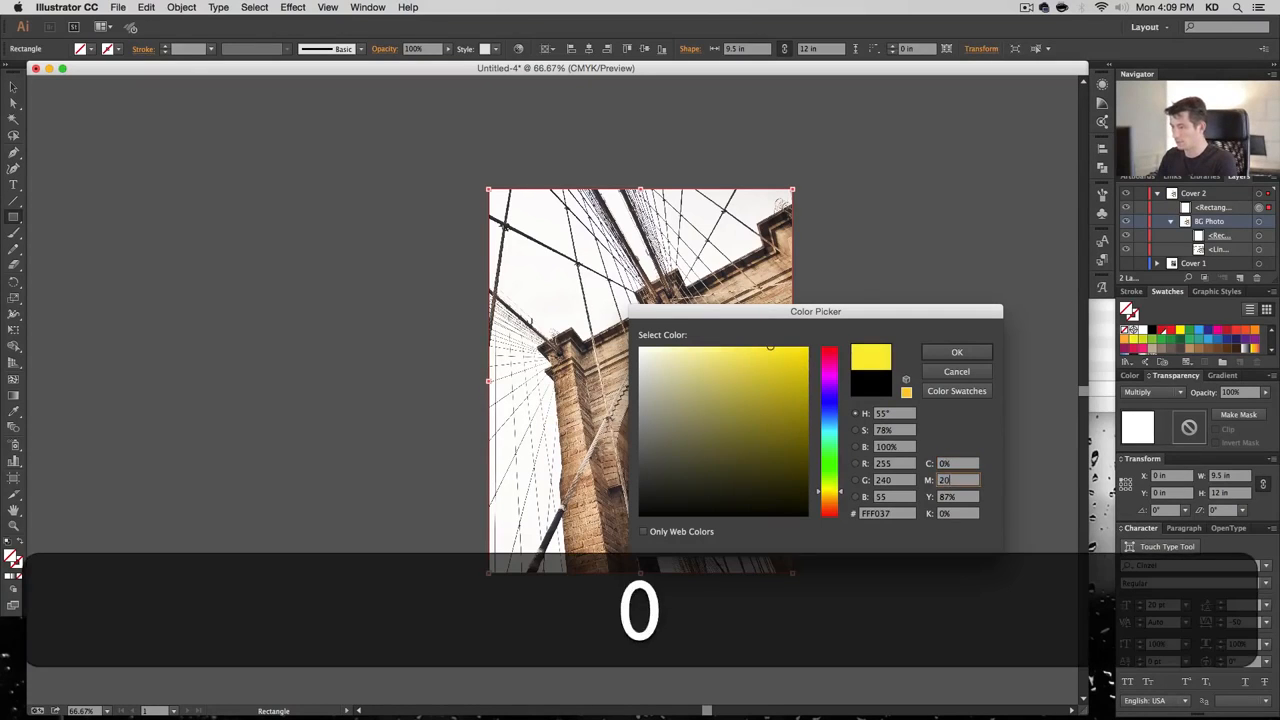
{"action": "key", "text": "Tab"}
{"action": "type", "text": "80"}
{"action": "key", "text": "Tab"}
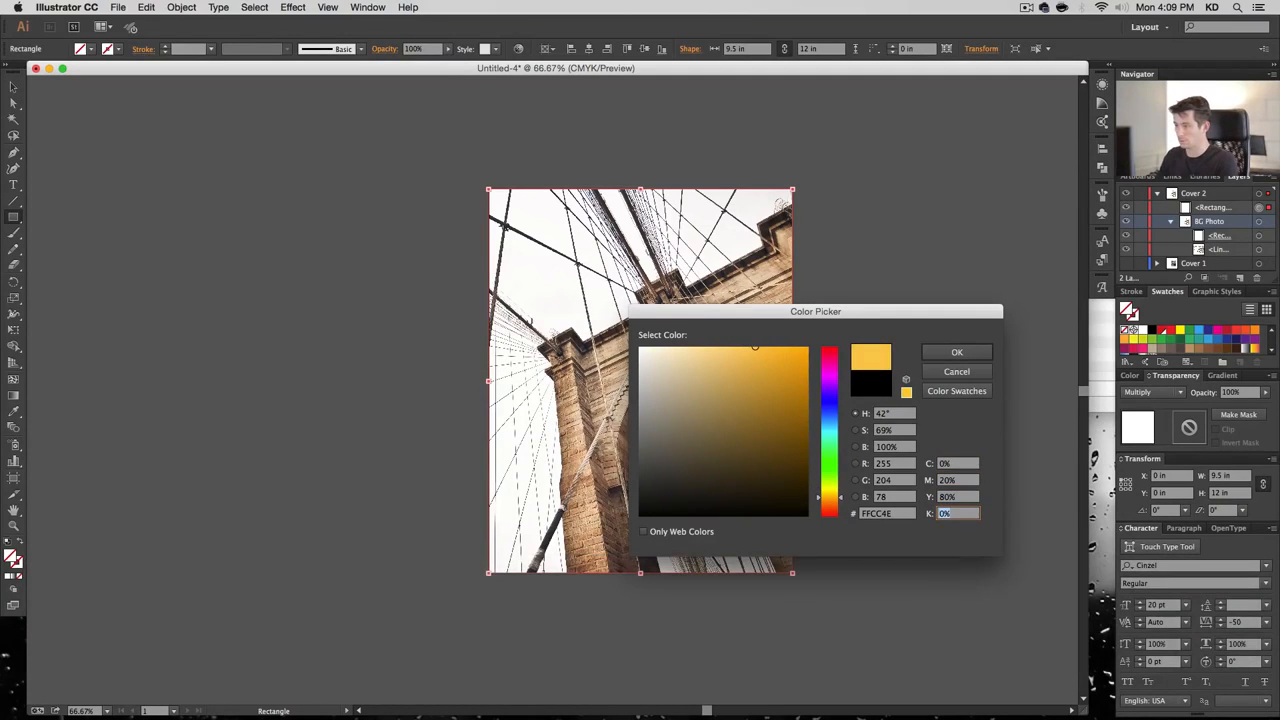
{"action": "key", "text": "Return"}
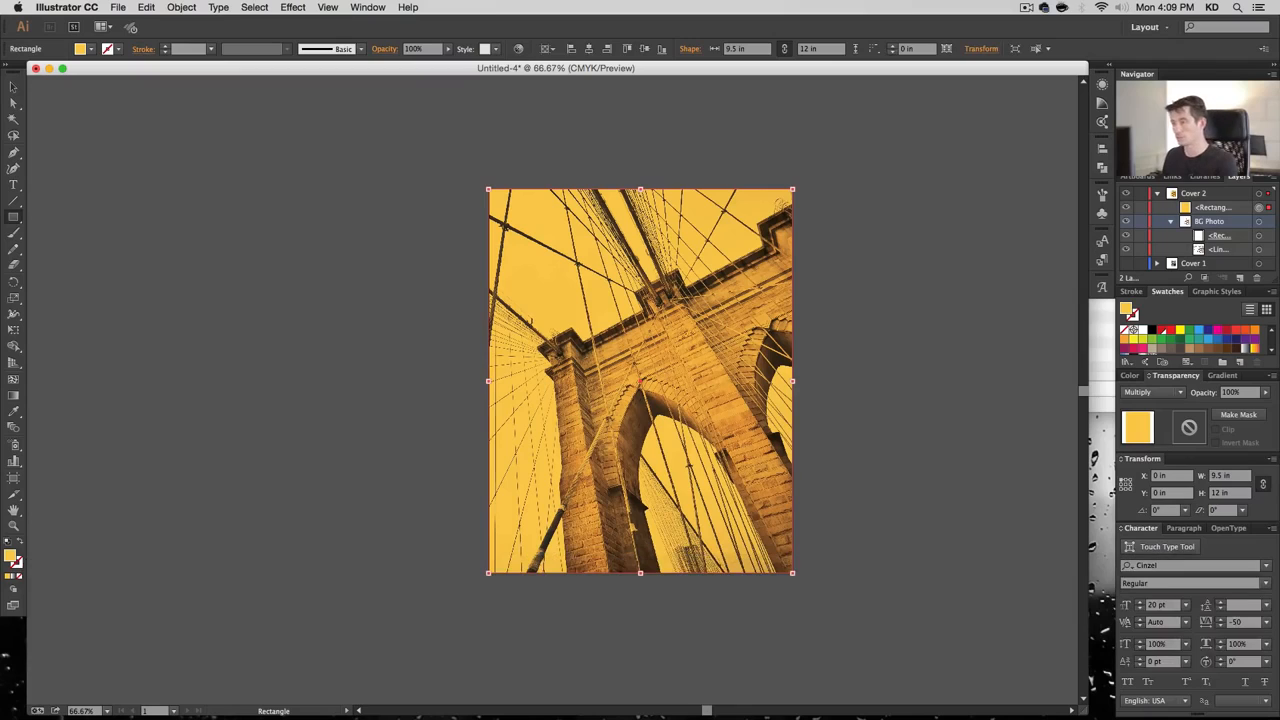
Set the yellow overlay's opacity to 90%
{"action": "left_click", "coordinate": [1240, 392]}
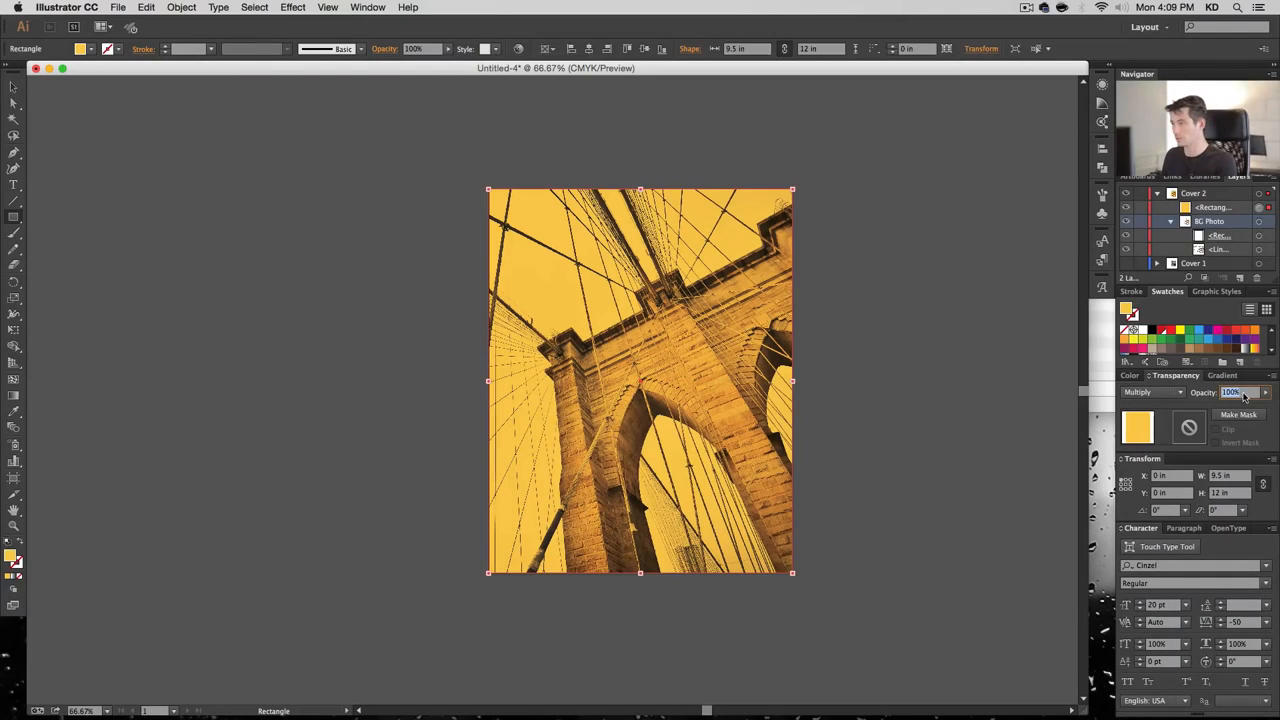
{"action": "type", "text": "80"}
{"action": "key", "text": "Return"}
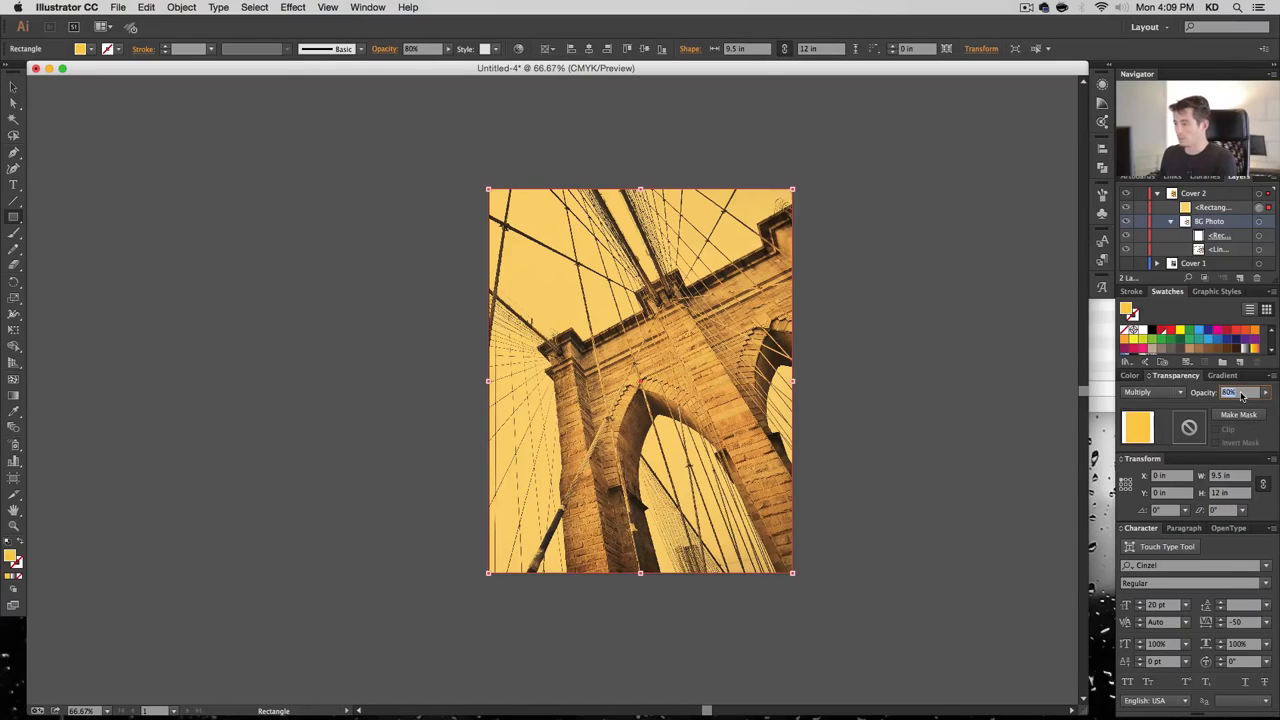
{"action": "type", "text": "90"}
{"action": "key", "text": "Return"}
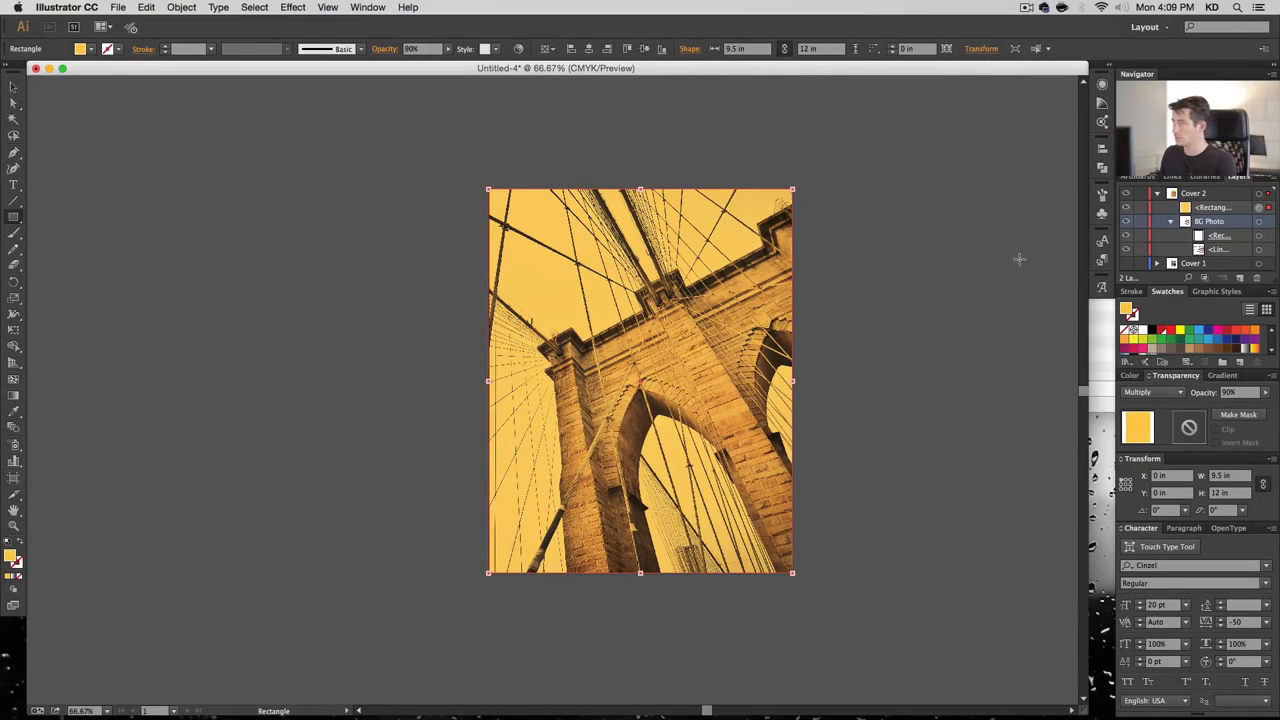
{"action": "left_click", "coordinate": [14, 186]}
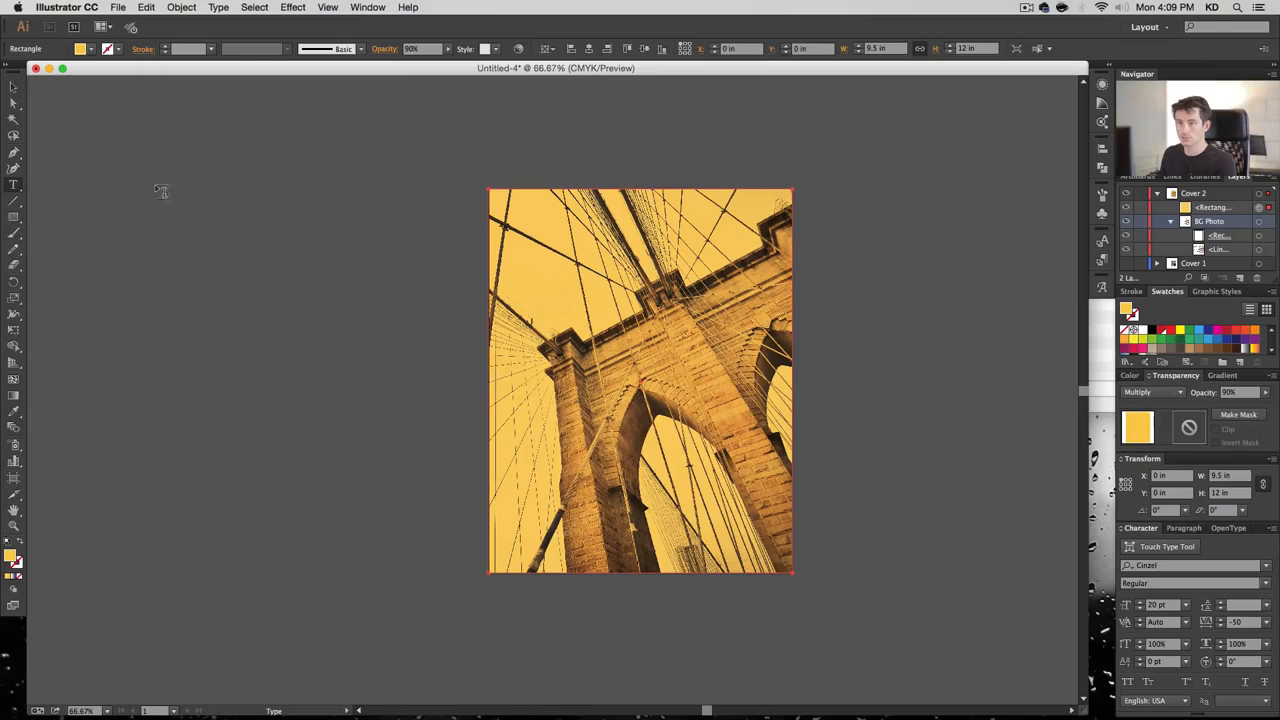
{"action": "left_click", "coordinate": [521, 140]}
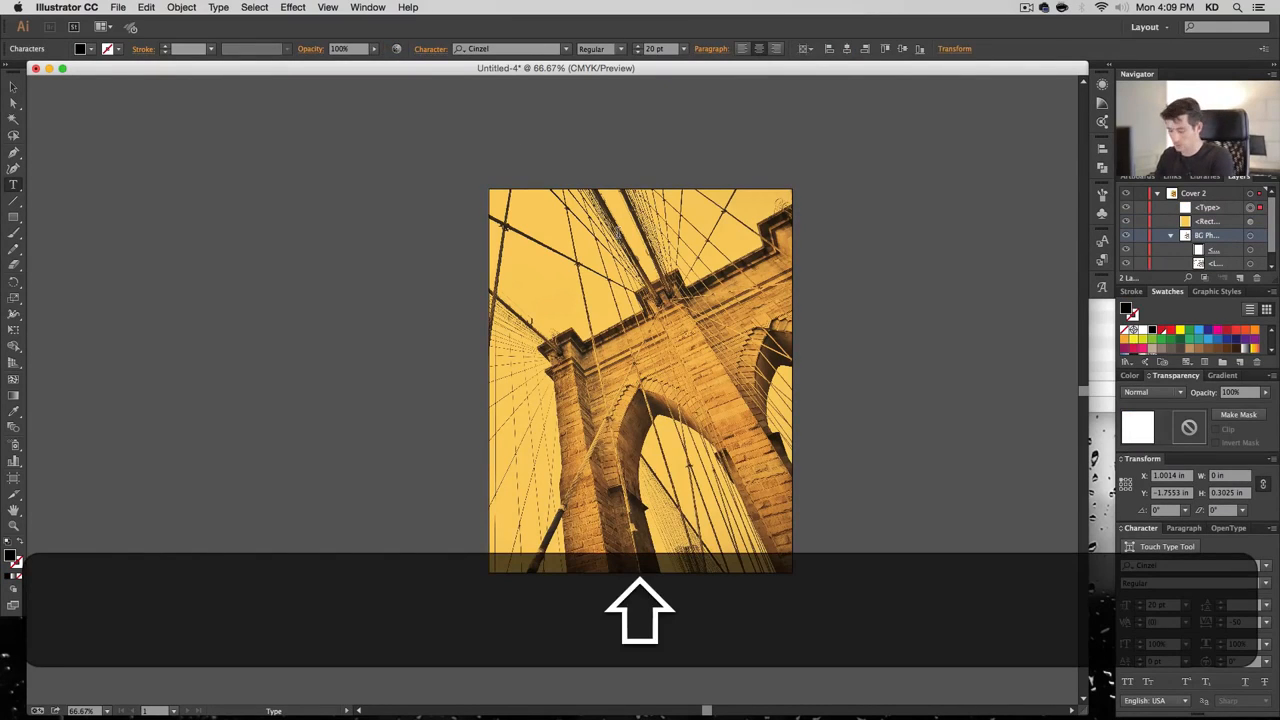
Type the title 'New York City' and move it down onto the photo
{"action": "type", "text": "New T"}
{"action": "key", "text": "BackSpace"}
{"action": "type", "text": "York"}
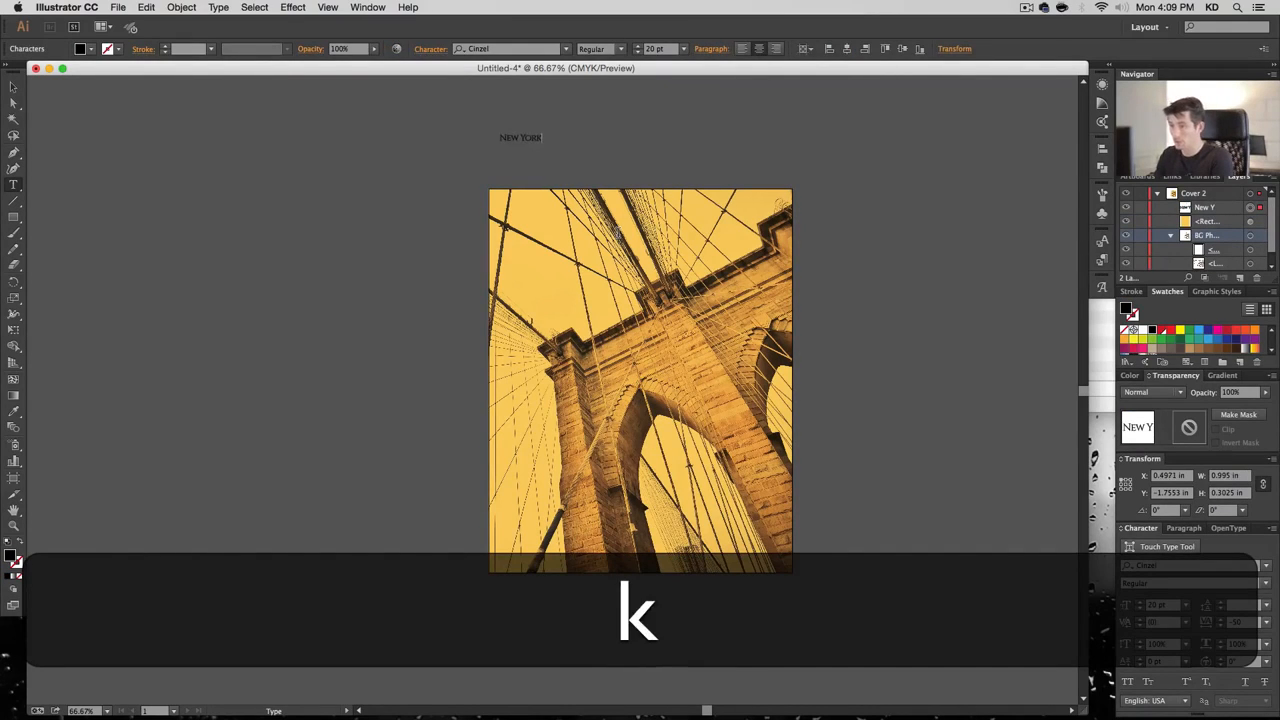
{"action": "type", "text": " City"}
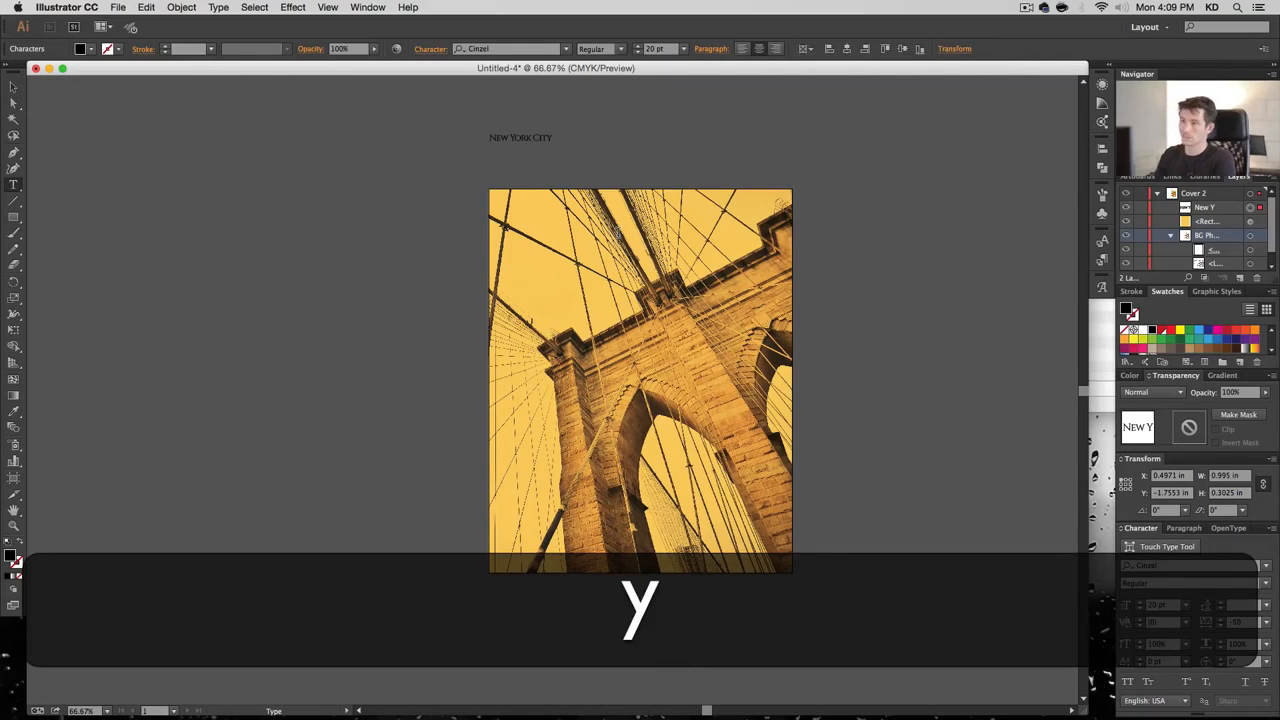
{"action": "key", "text": "Escape"}
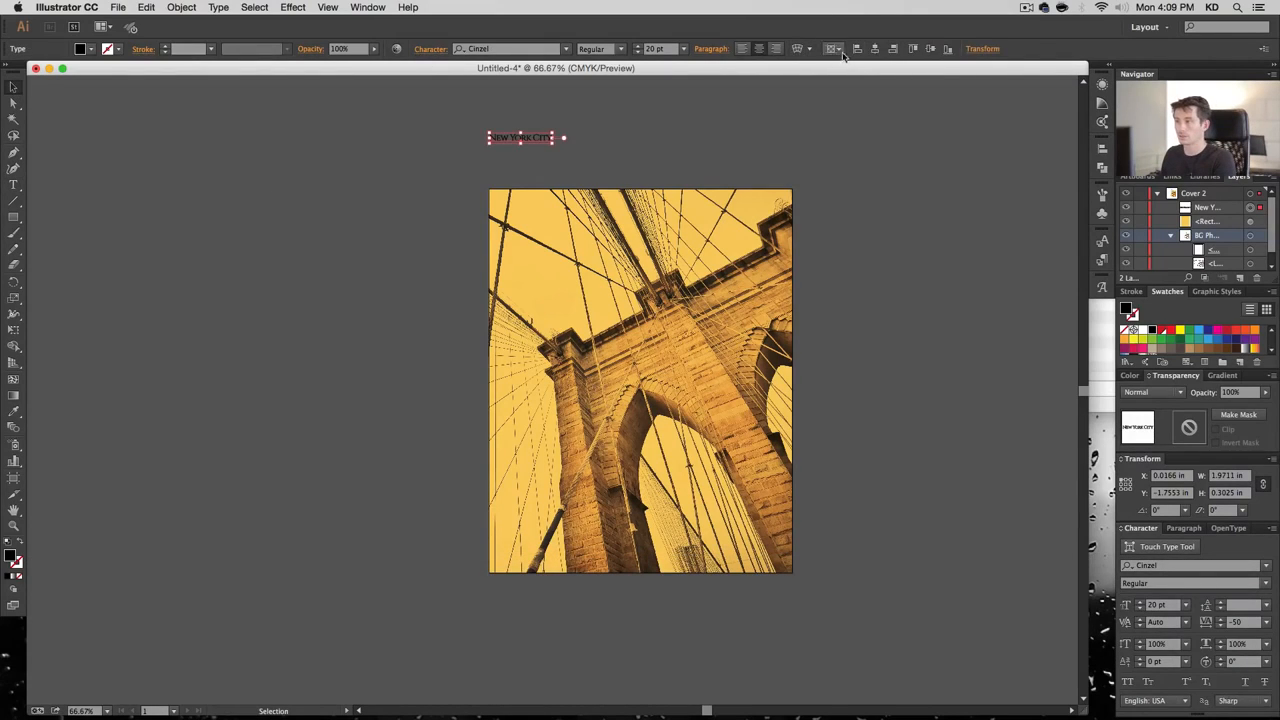
{"action": "left_click_drag", "start_coordinate": [650, 140], "coordinate": [758, 292]}
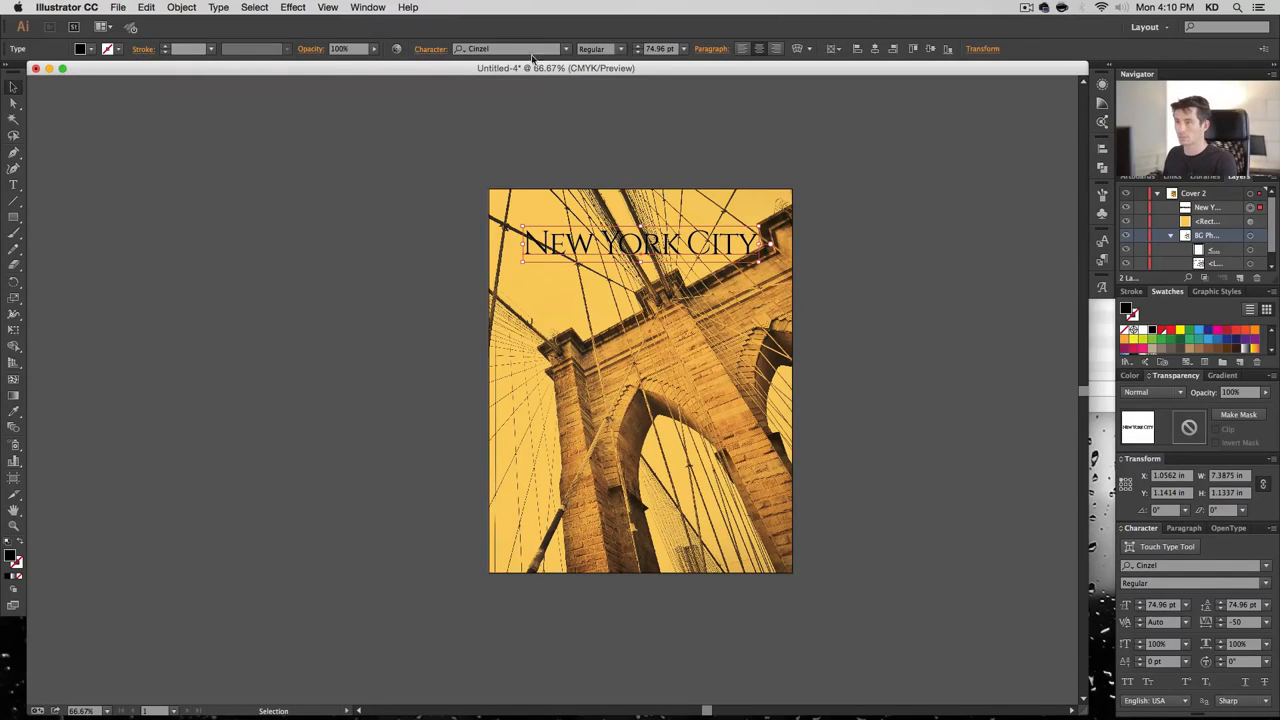
Set the title's font to Limelight Regular
{"action": "left_click", "coordinate": [531, 49]}
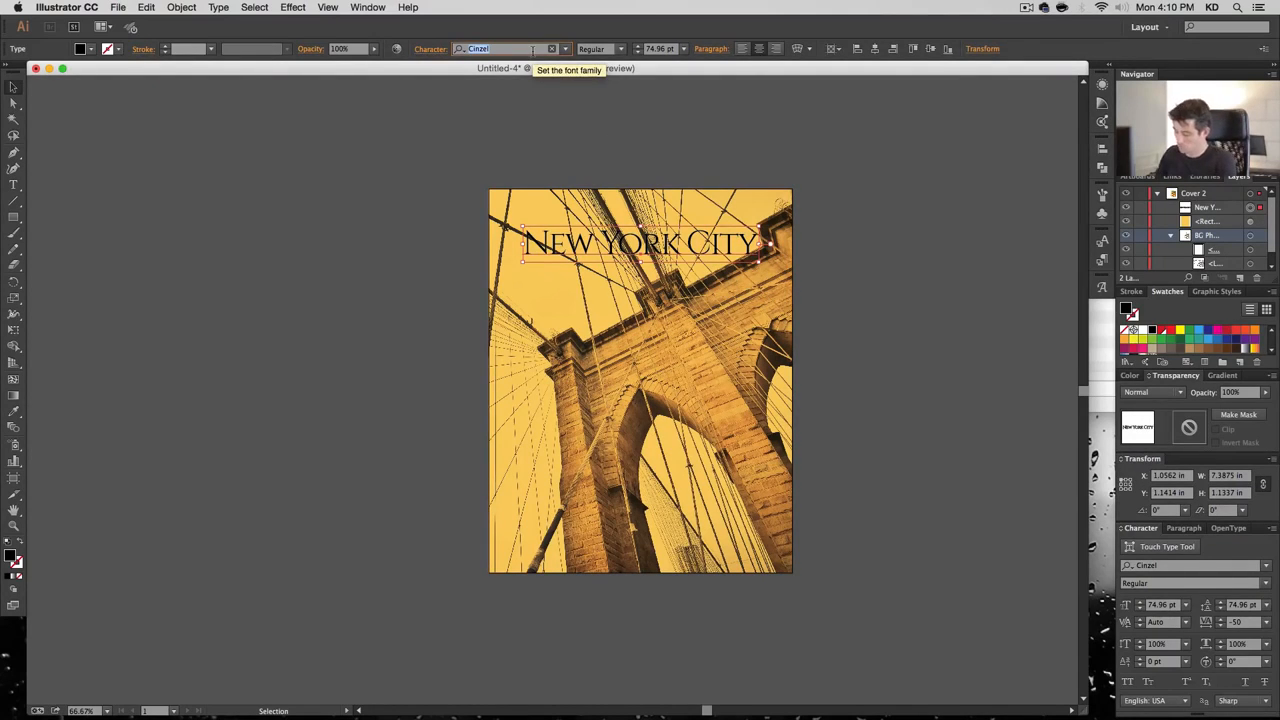
{"action": "type", "text": "lime"}
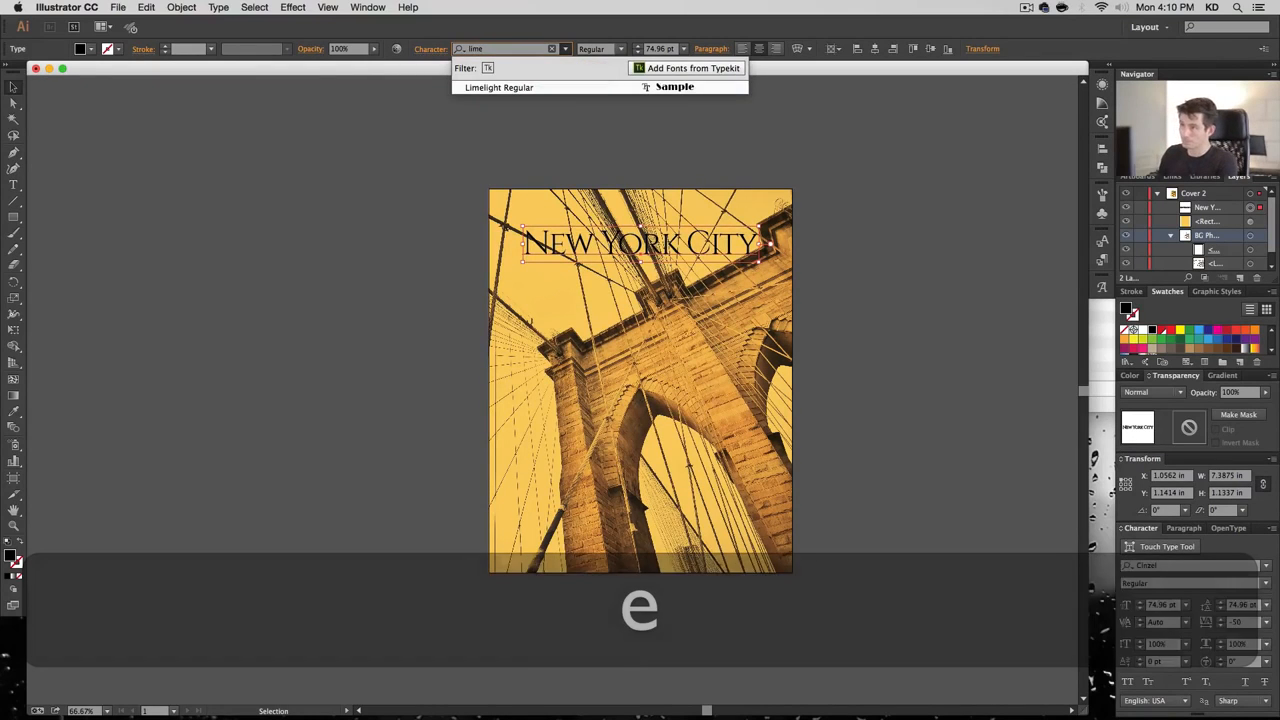
{"action": "key", "text": "Up"}
{"action": "key", "text": "Return"}
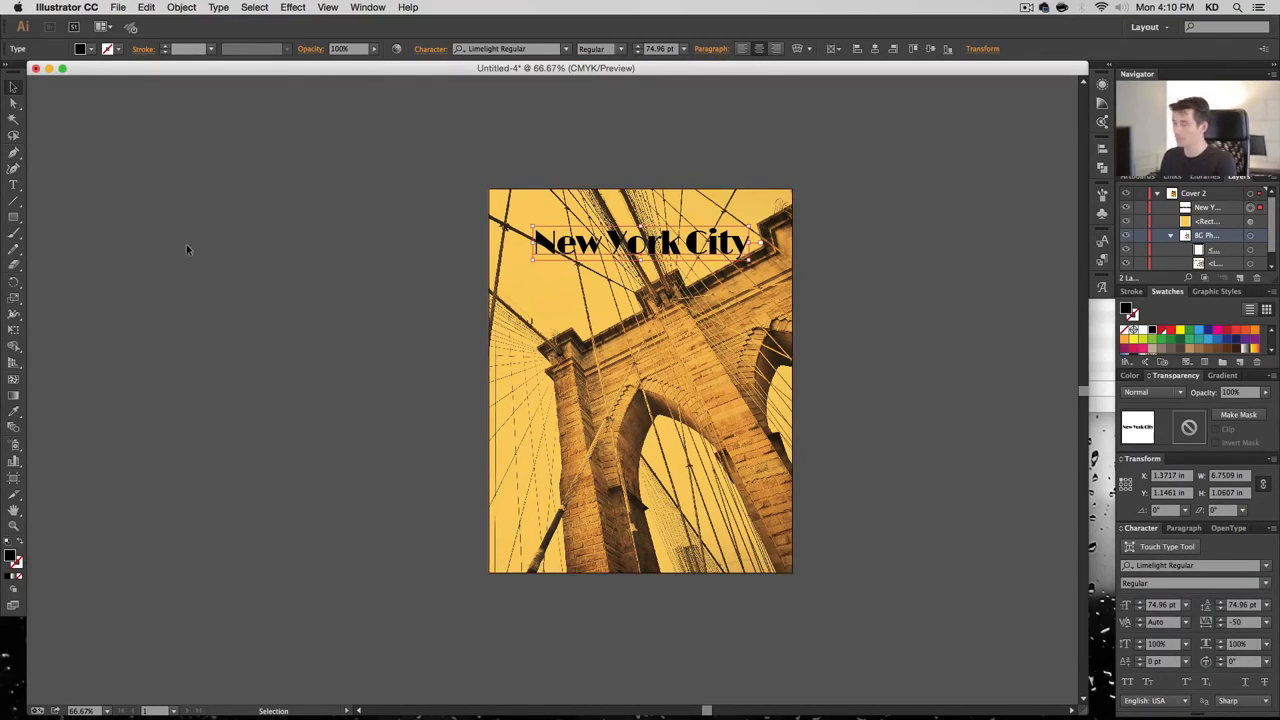
Draw a band rectangle over the title and stack it beneath the title
{"action": "left_click", "coordinate": [13, 218]}
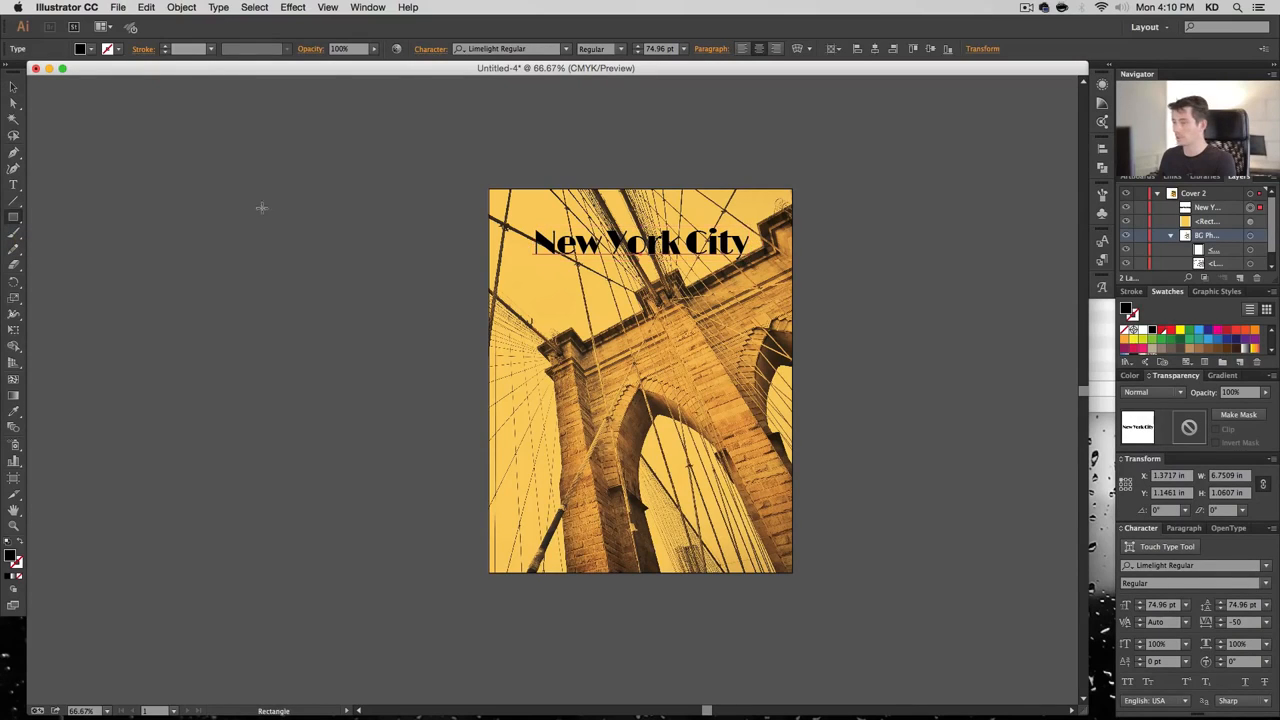
{"action": "left_click_drag", "start_coordinate": [488, 216], "coordinate": [790, 276]}
{"action": "left_click_drag", "start_coordinate": [1210, 207], "coordinate": [1214, 226]}
Make the New York City title white (FFFFFF)
{"action": "left_click", "coordinate": [1250, 208]}
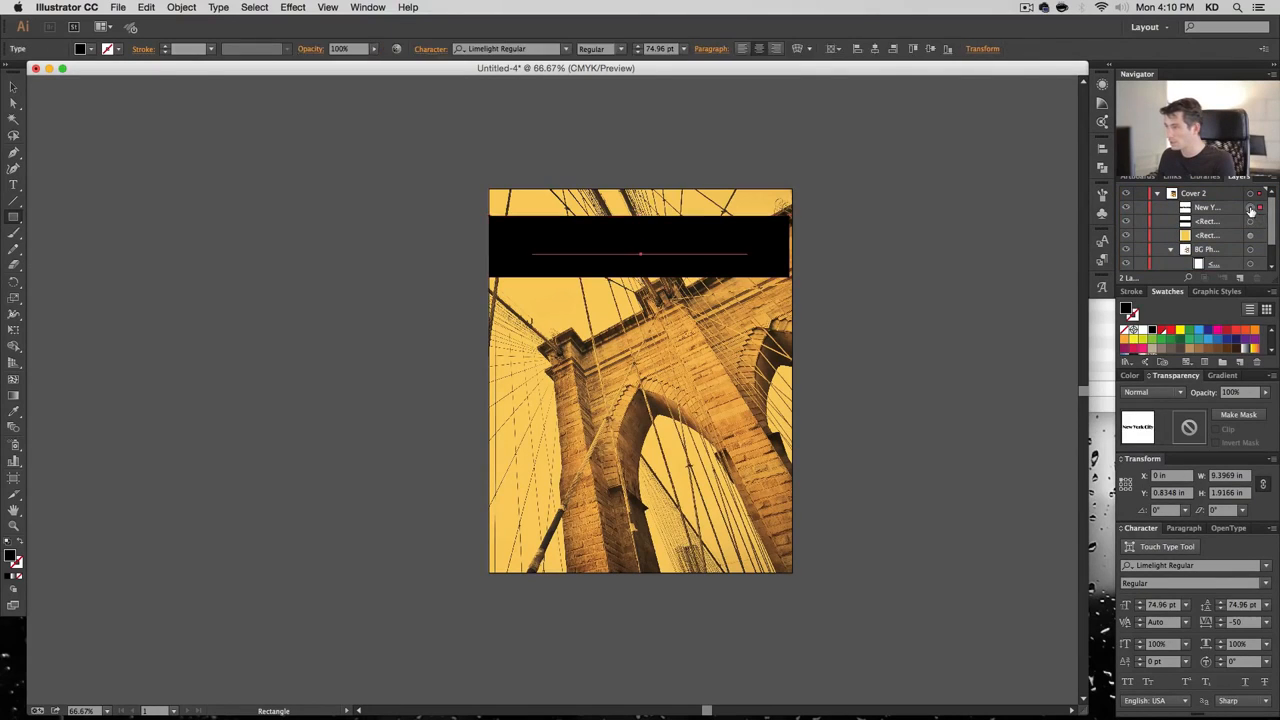
{"action": "double_click", "coordinate": [10, 557]}
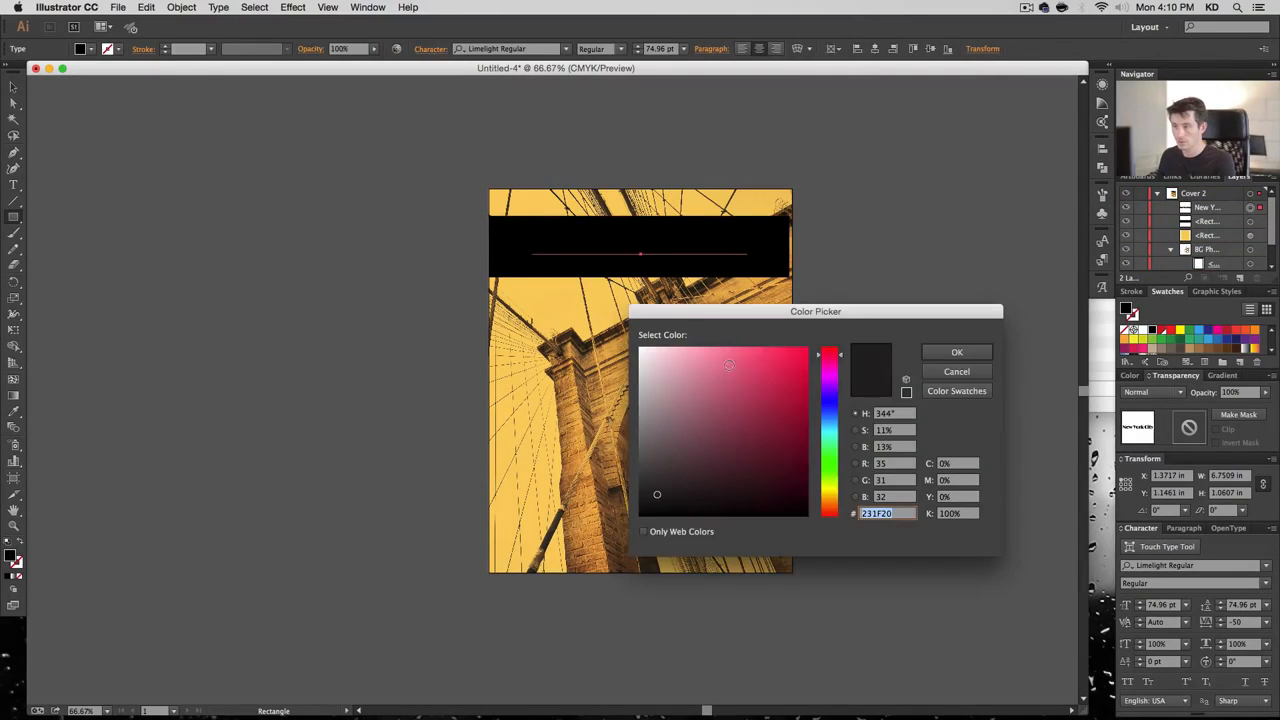
{"action": "type", "text": "ffffff"}
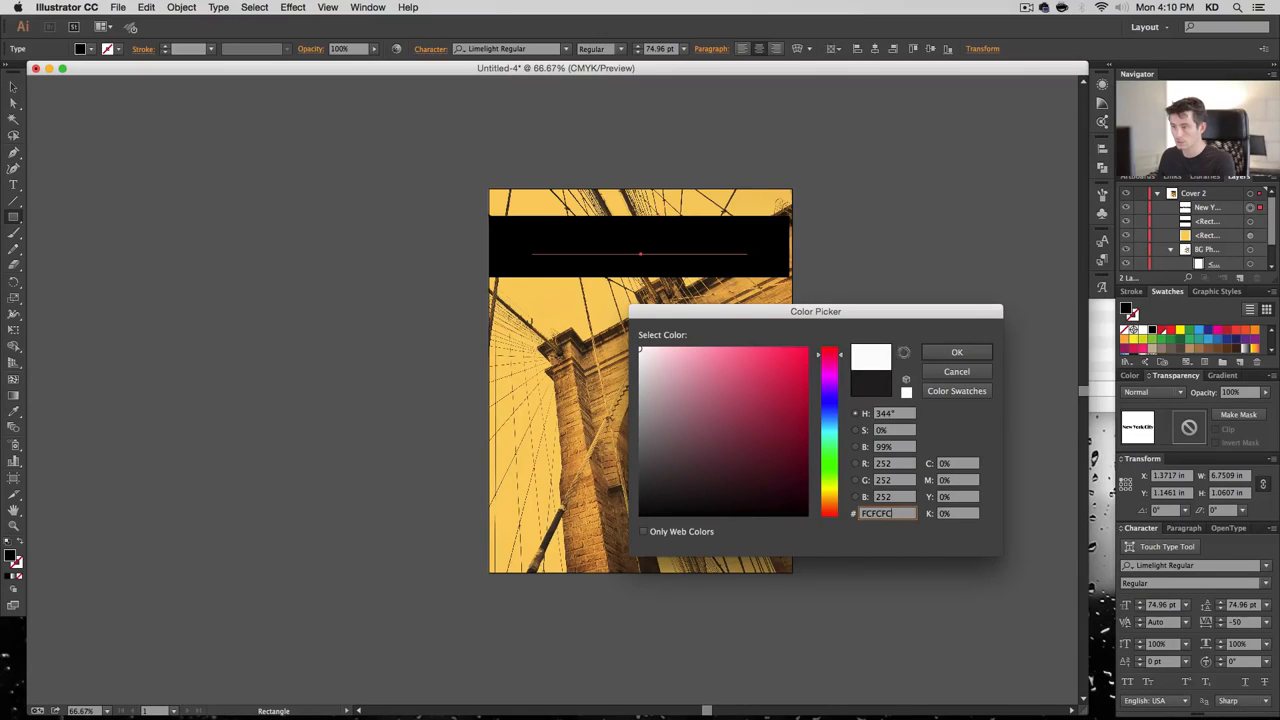
{"action": "left_click", "coordinate": [933, 352]}
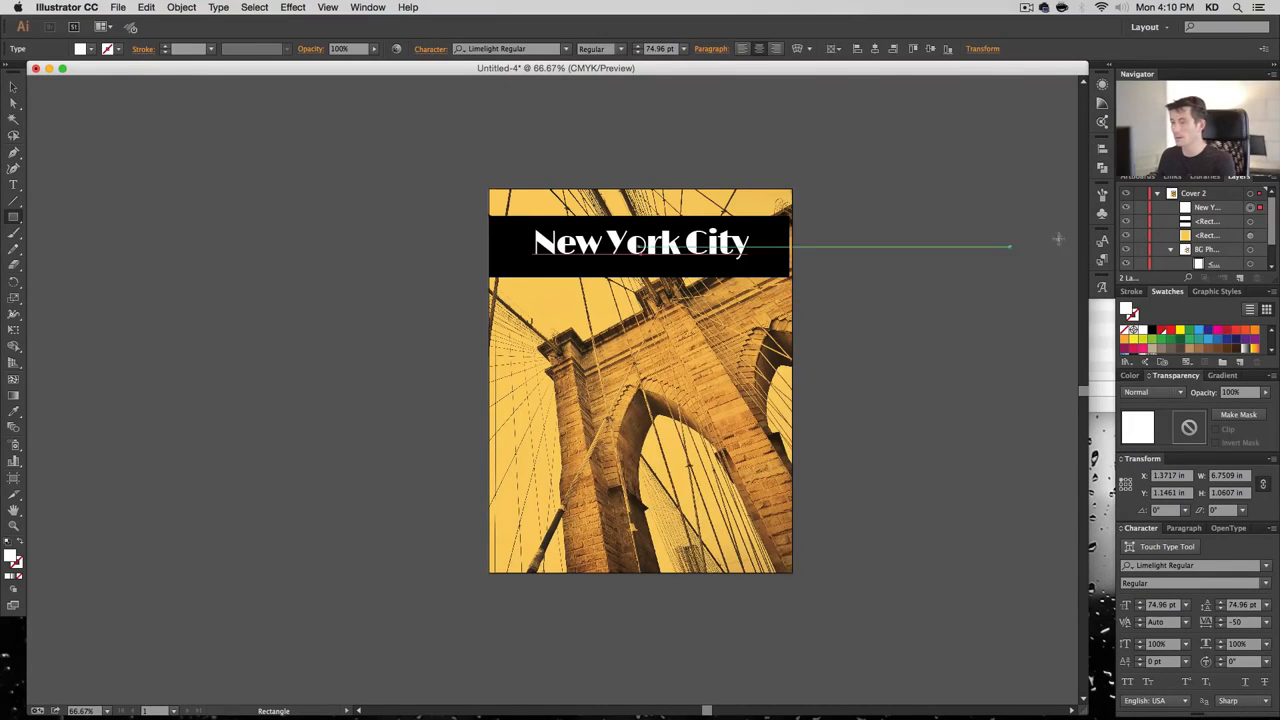
Set the band's width to 9.5 in and its blend mode to Multiply
{"action": "left_click", "coordinate": [1250, 221]}
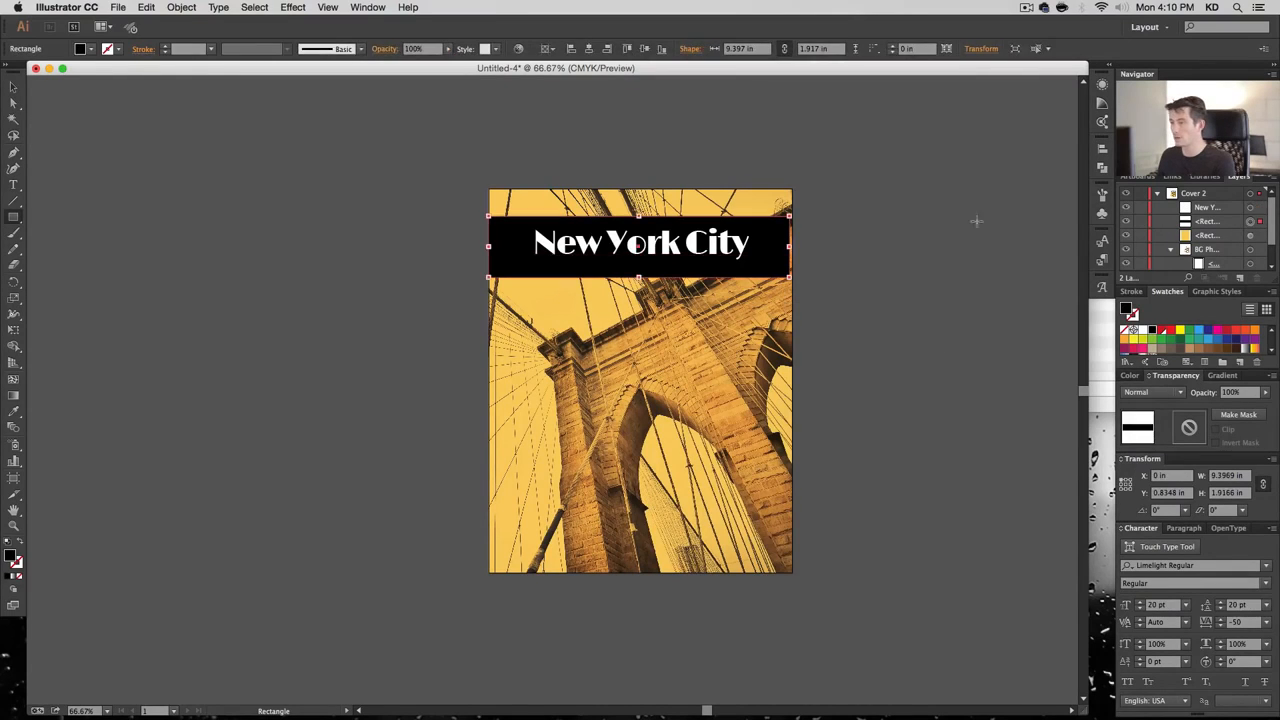
{"action": "left_click", "coordinate": [745, 49]}
{"action": "type", "text": "9.5"}
{"action": "key", "text": "Return"}
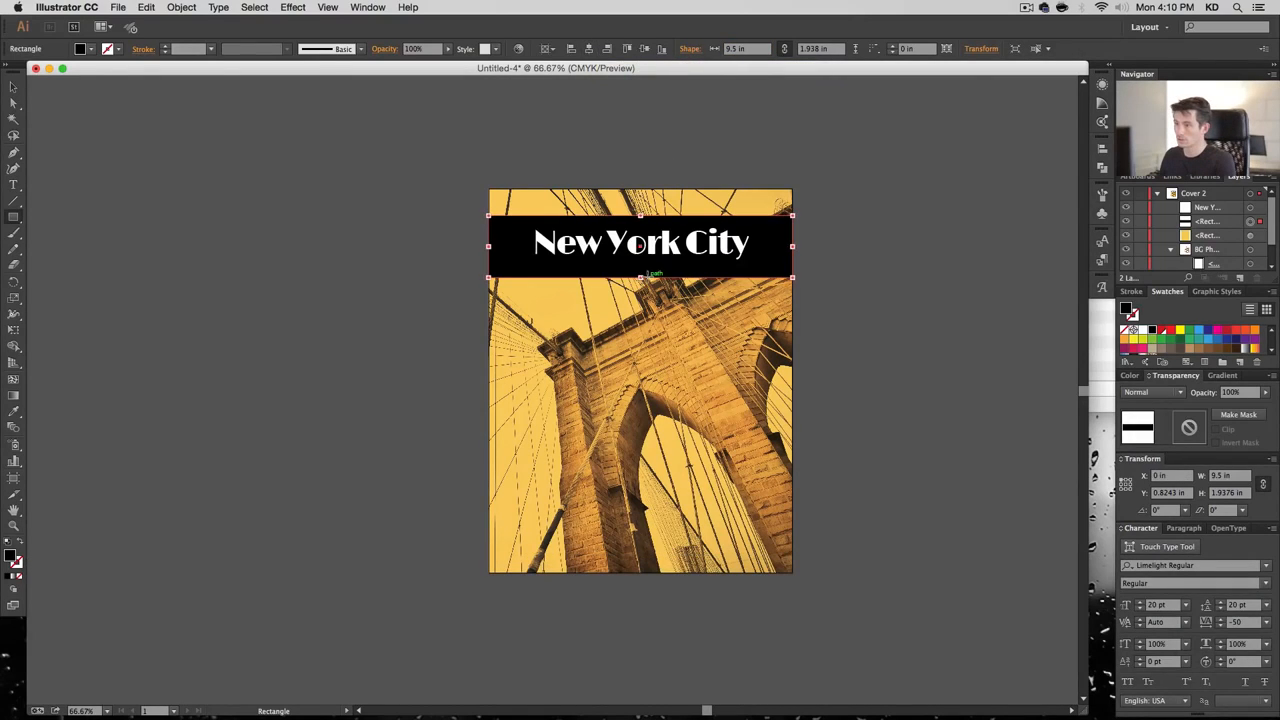
{"action": "left_click", "coordinate": [1150, 392]}
{"action": "left_click", "coordinate": [1170, 430]}
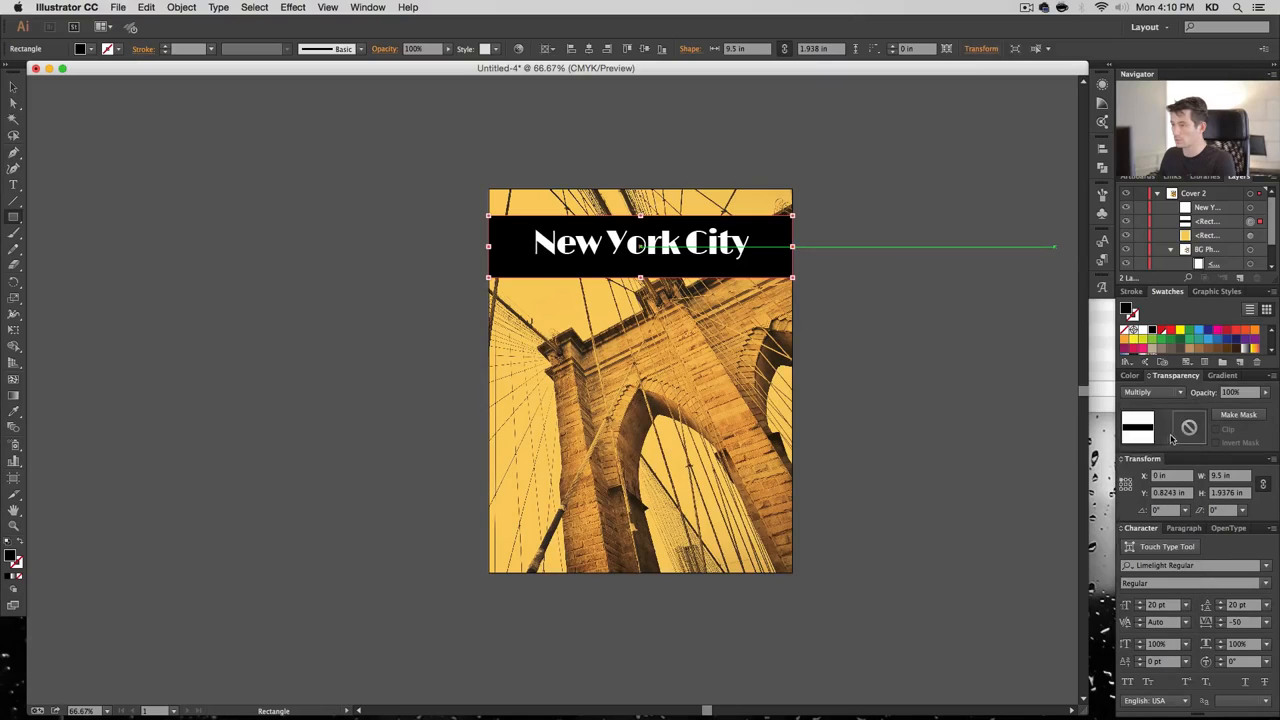
Set the band's opacity to 85% and make it shorter, about 1.55 in tall
{"action": "left_click", "coordinate": [1231, 393]}
{"action": "type", "text": "80"}
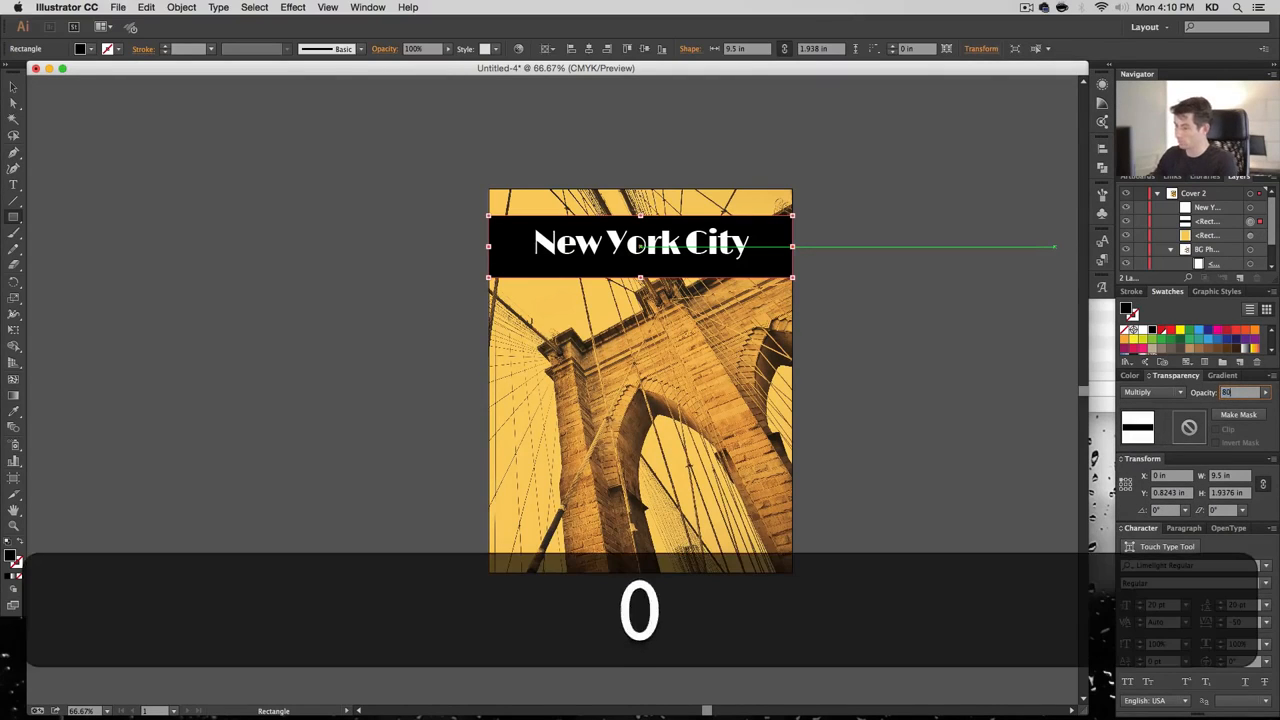
{"action": "key", "text": "Return"}
{"action": "type", "text": "85"}
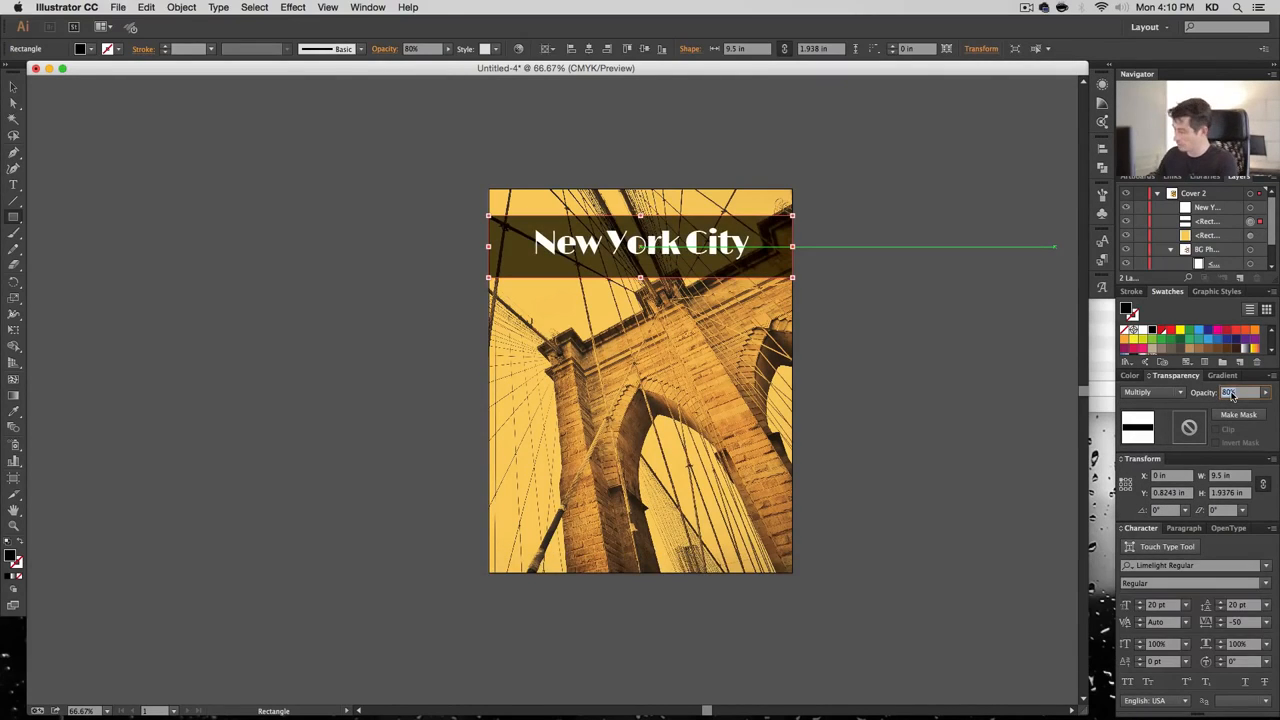
{"action": "key", "text": "Return"}
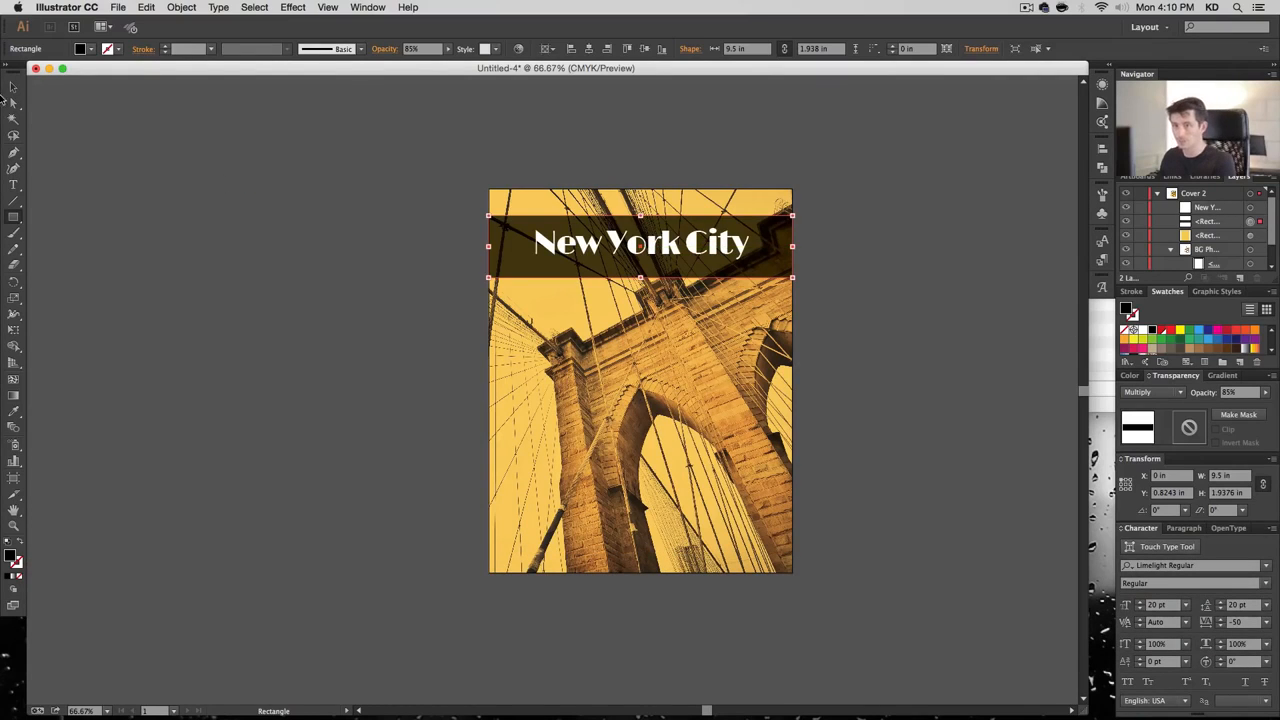
{"action": "left_click", "coordinate": [12, 87]}
{"action": "left_click_drag", "start_coordinate": [640, 277], "coordinate": [645, 265]}
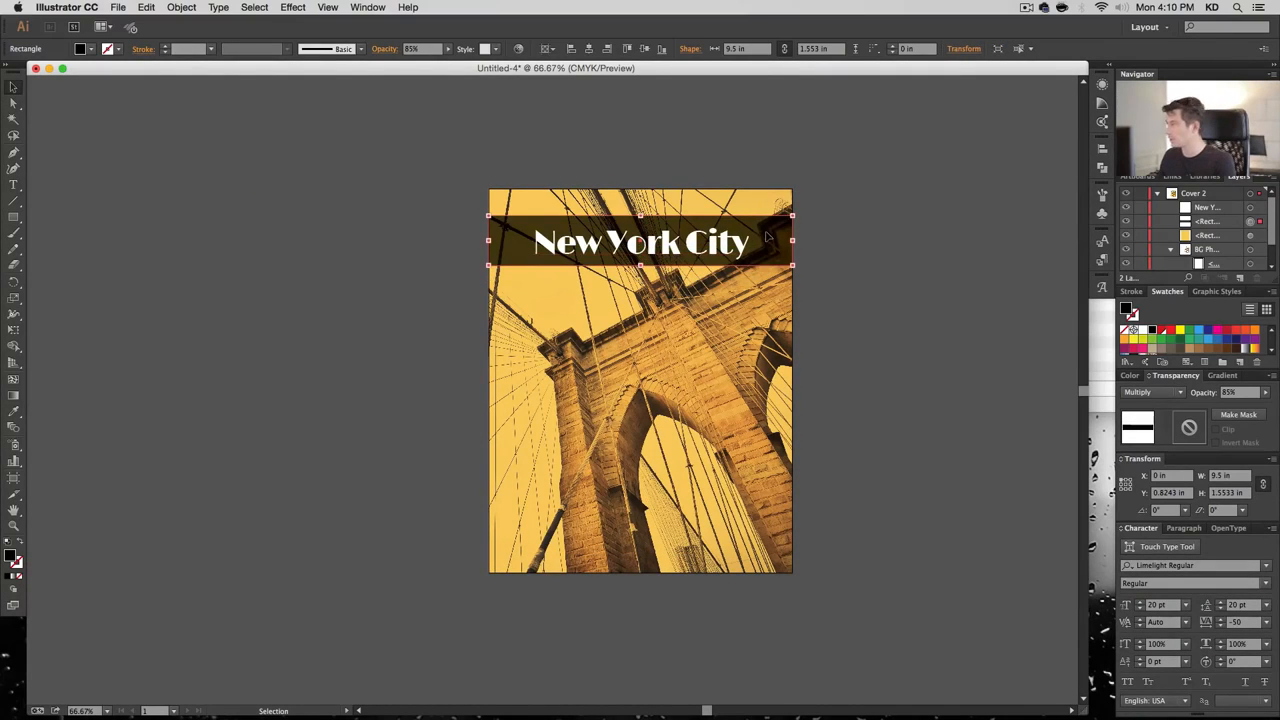
Move the band and title up to the artboard top and set the title to 80 pt
{"action": "key", "text": "shift+Up"}
{"action": "key", "text": "shift+Up"}
{"action": "key", "text": "shift+Up"}
{"action": "key", "text": "shift+Up"}
{"action": "key", "text": "shift+Up"}
{"action": "key", "text": "shift+Up"}
{"action": "left_click", "coordinate": [710, 244]}
{"action": "key", "text": "shift+Up"}
{"action": "key", "text": "shift+Up"}
{"action": "key", "text": "shift+Up"}
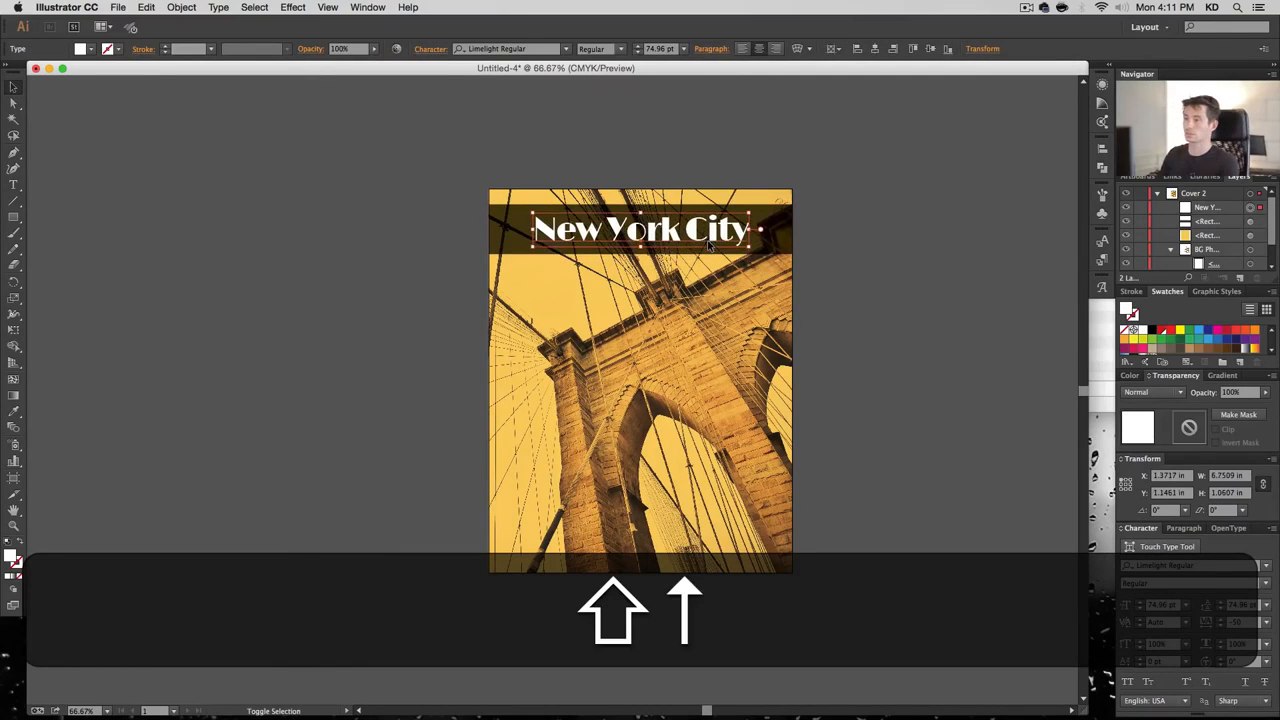
{"action": "key", "text": "Up"}
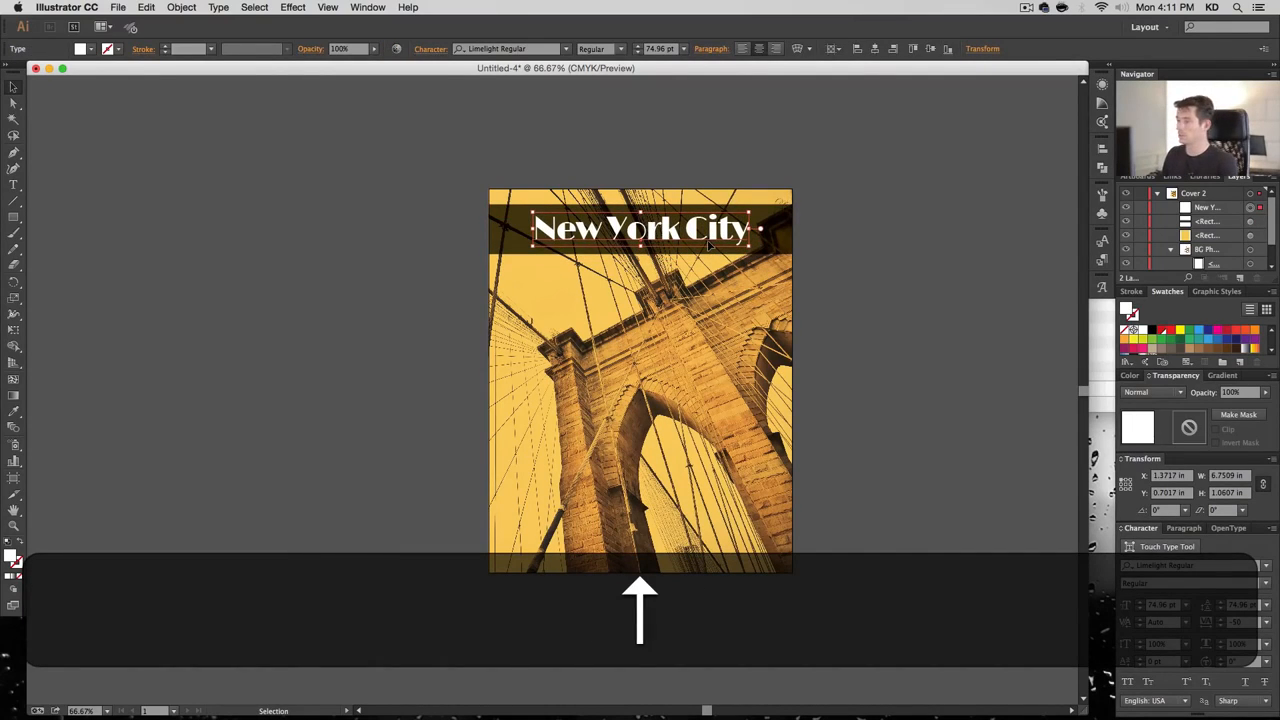
{"action": "double_click", "coordinate": [660, 49]}
{"action": "type", "text": "80"}
{"action": "key", "text": "Return"}
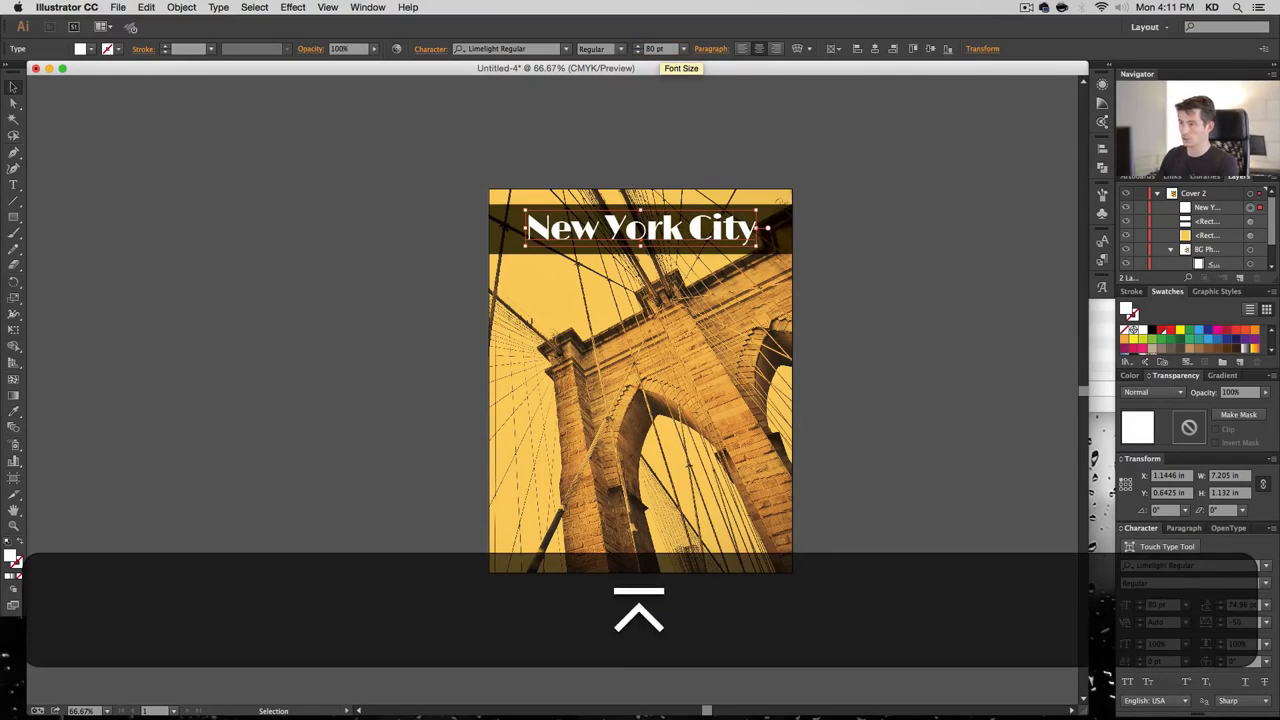
{"action": "key", "text": "Up"}
{"action": "key", "text": "Down"}
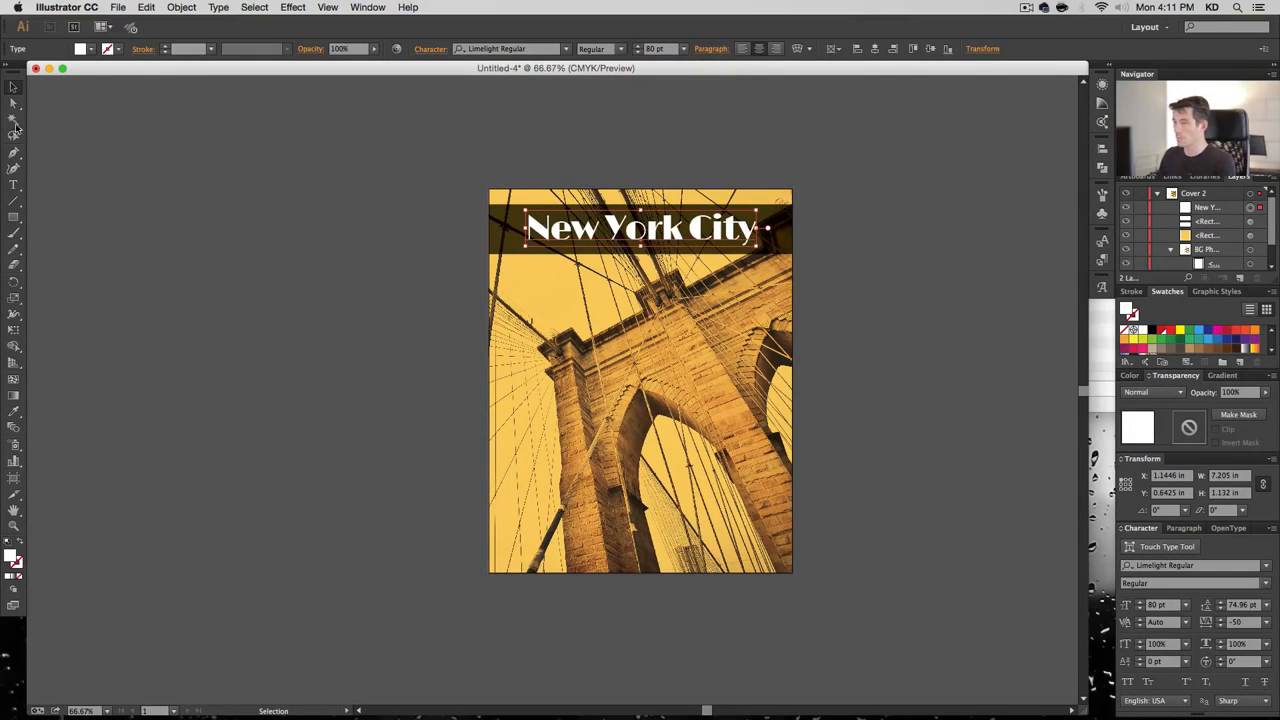
Drag a copy of the dark band down to the cover's bottom-left corner
{"action": "left_click", "coordinate": [882, 227]}
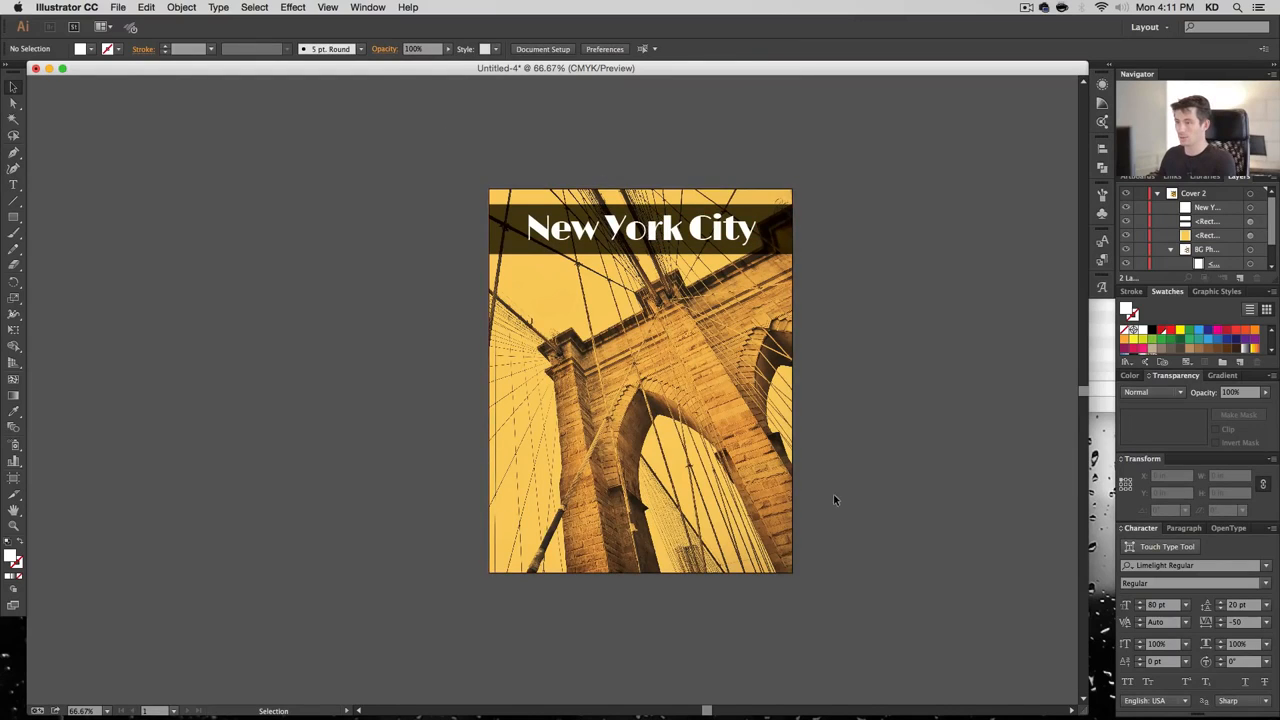
{"action": "left_click", "coordinate": [772, 220]}
{"action": "left_click_drag", "start_coordinate": [772, 220], "coordinate": [578, 550]}
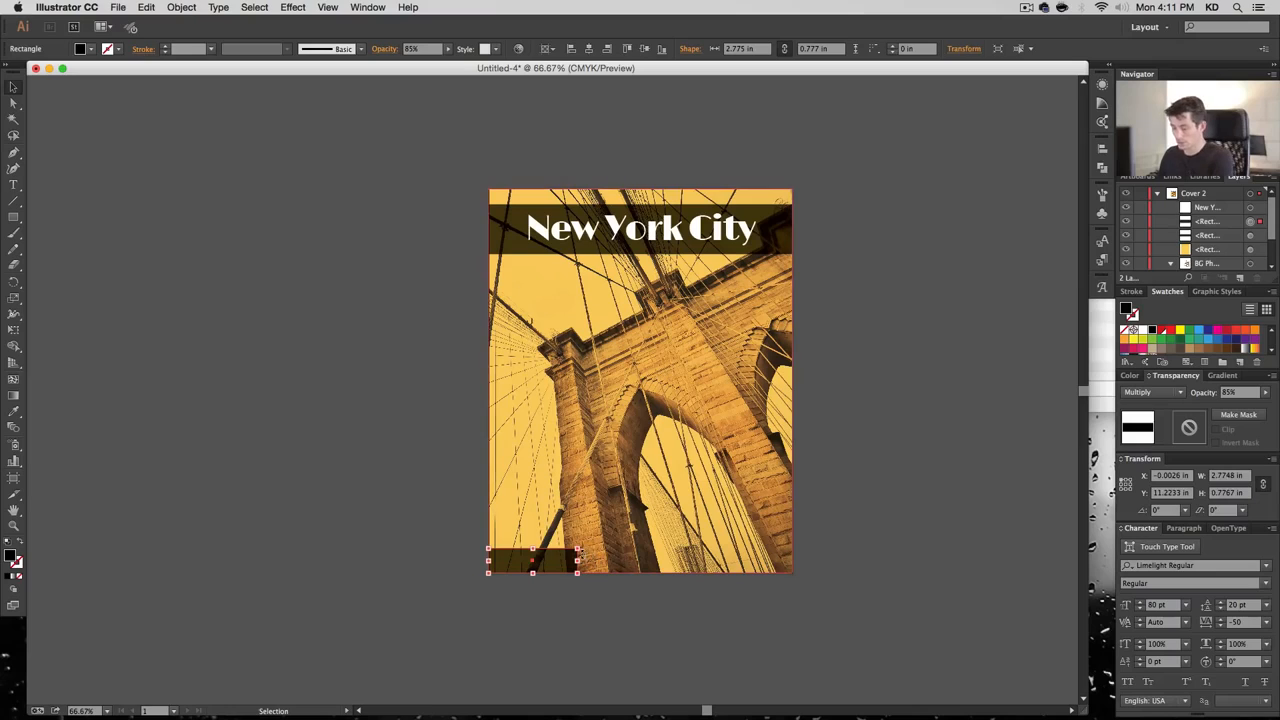
Type the author byline and set it in white Poiret One
{"action": "key", "text": "t"}
{"action": "left_click", "coordinate": [420, 545]}
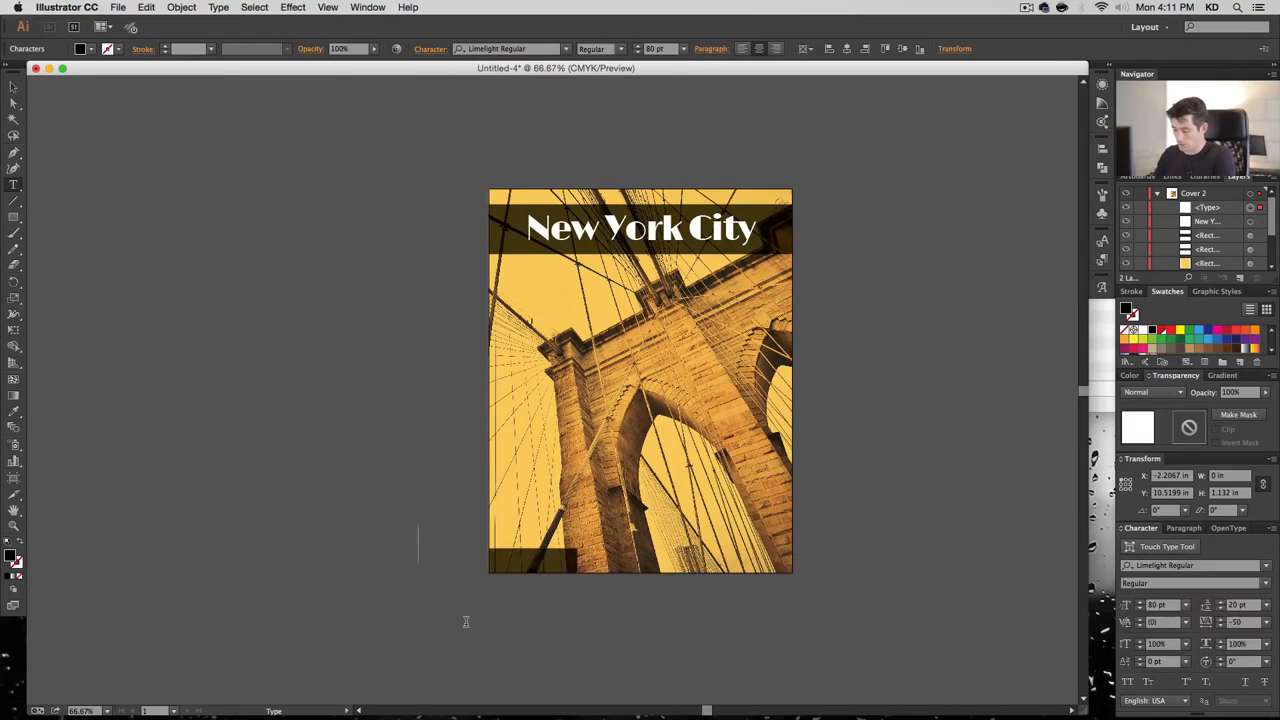
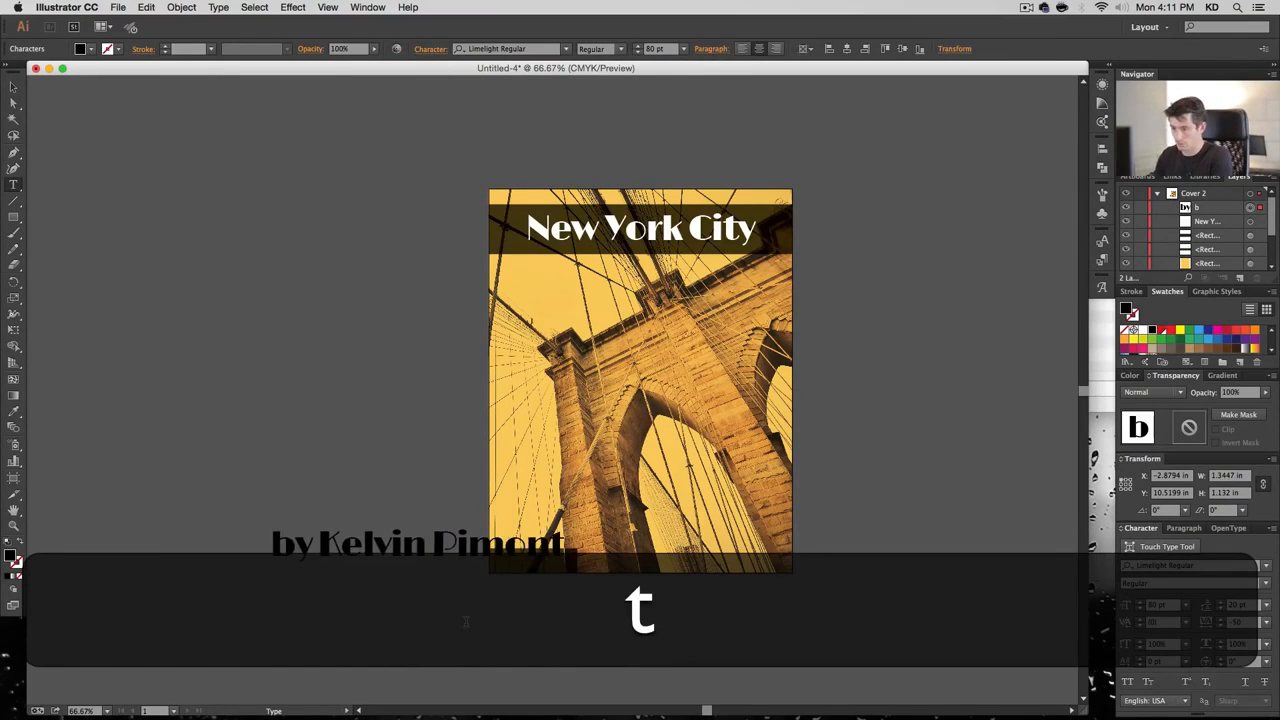
{"action": "left_click", "coordinate": [13, 87]}
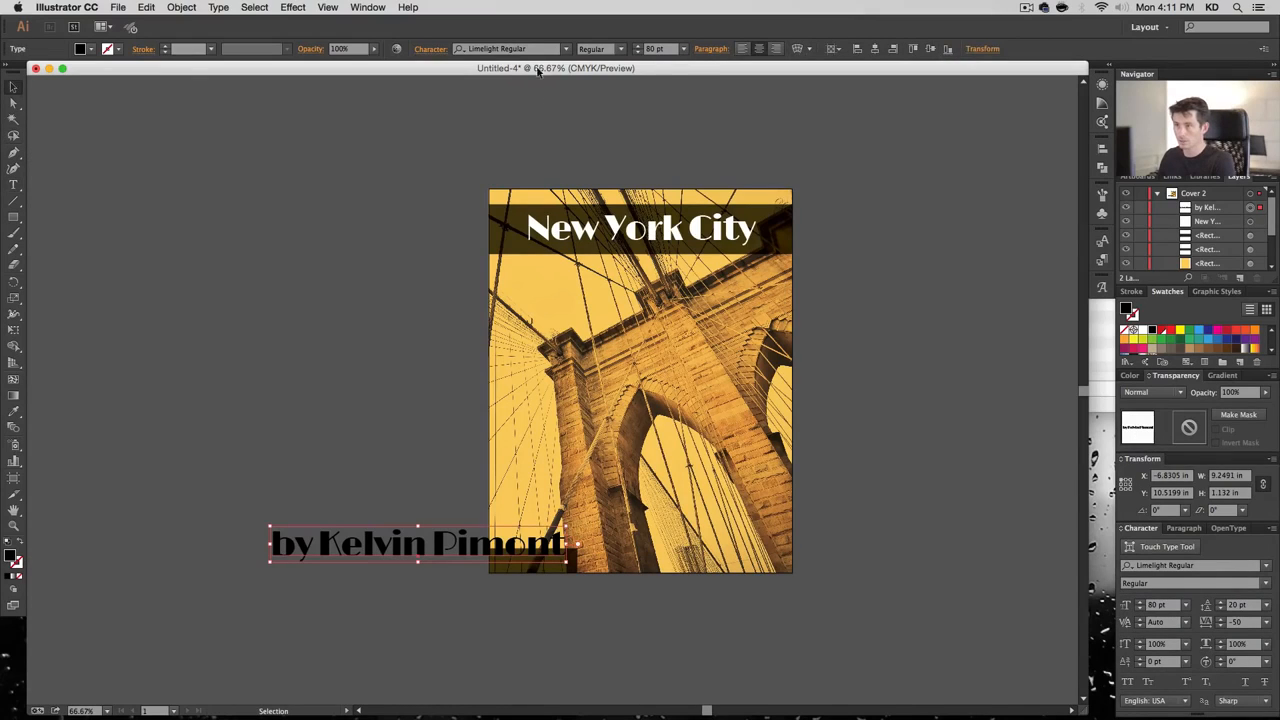
{"action": "left_click", "coordinate": [528, 49]}
{"action": "type", "text": "poir"}
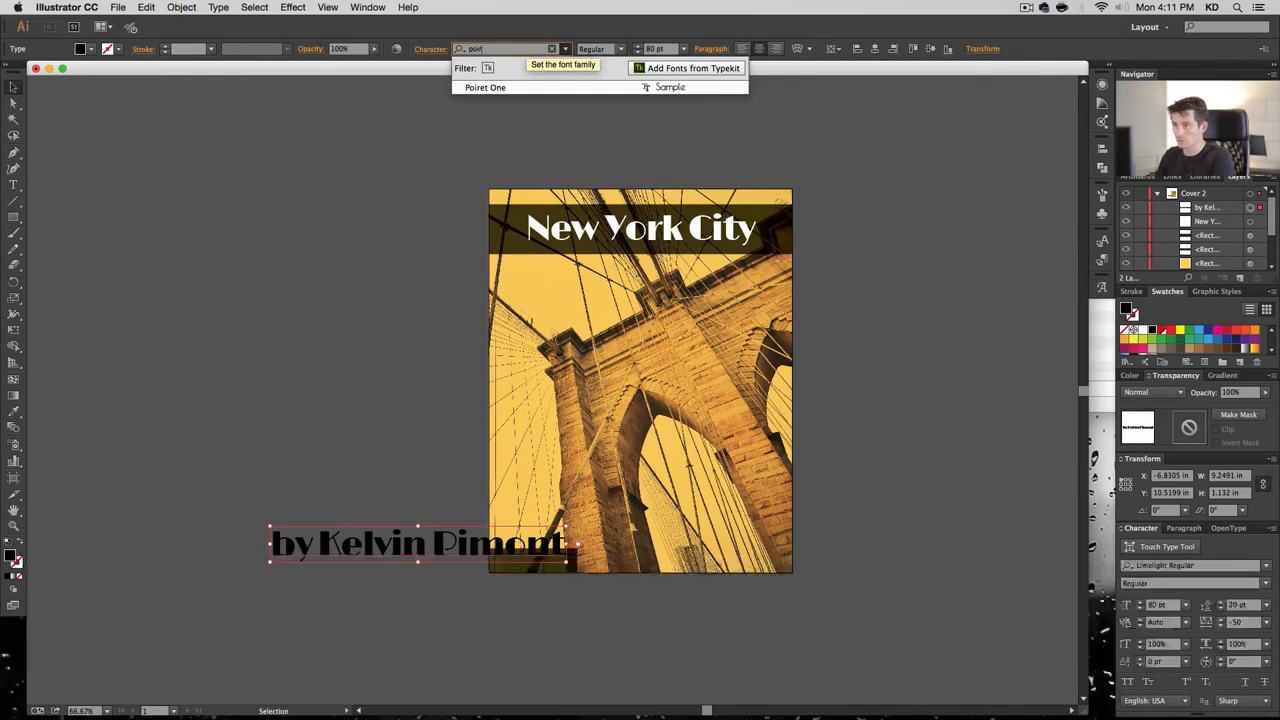
{"action": "key", "text": "Return"}
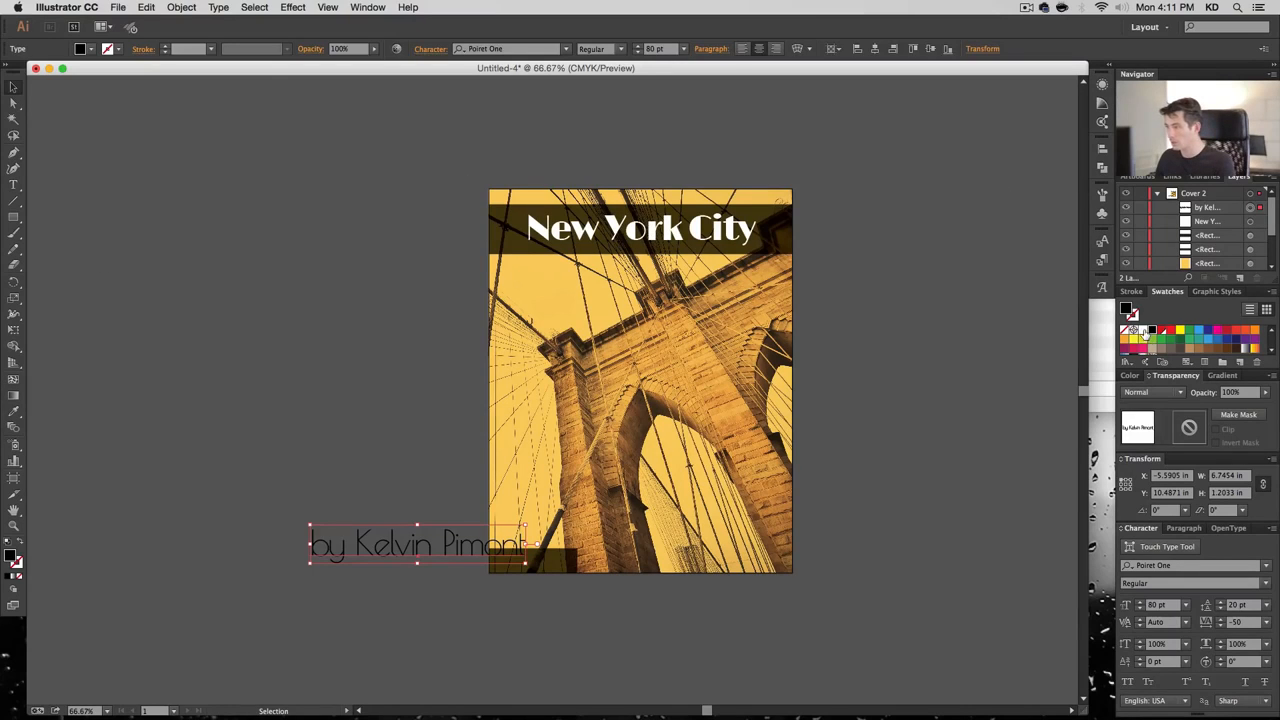
{"action": "left_click", "coordinate": [1143, 329]}
Size the credit to 21 pt and nudge it into the bottom-left band
{"action": "left_click_drag", "start_coordinate": [309, 525], "coordinate": [549, 564]}
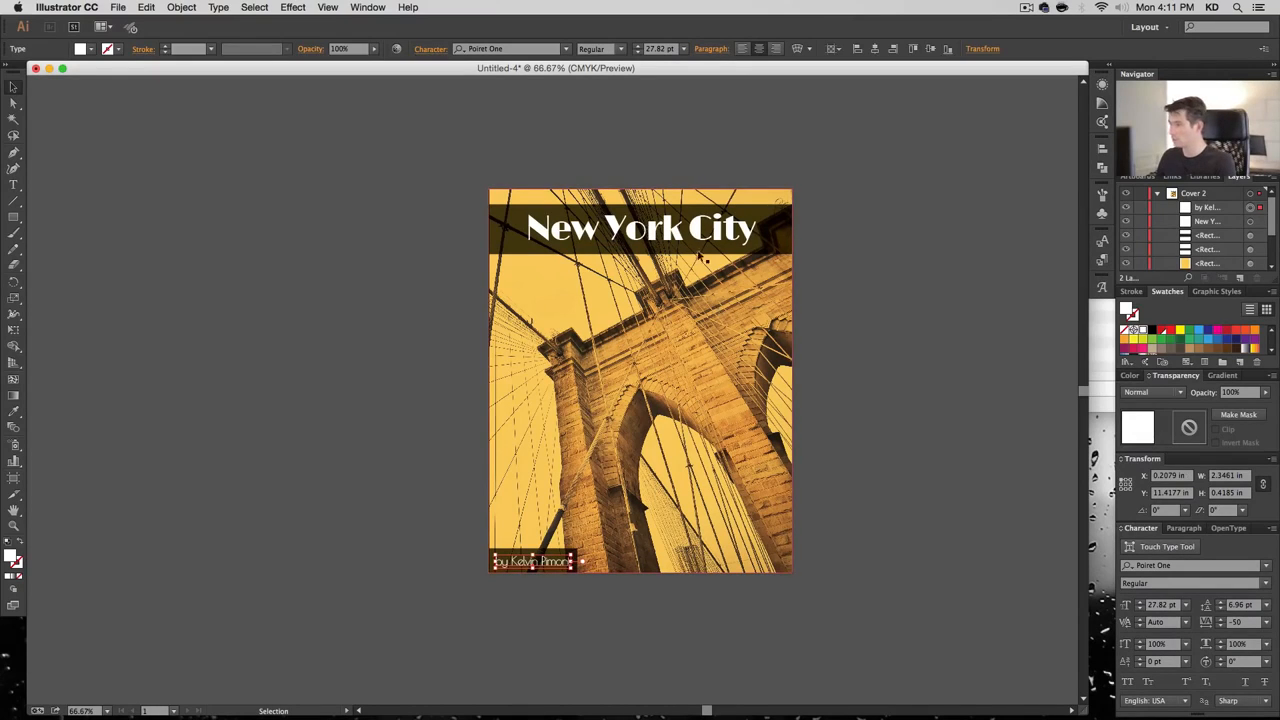
{"action": "left_click", "coordinate": [655, 48]}
{"action": "type", "text": "21"}
{"action": "key", "text": "Return"}
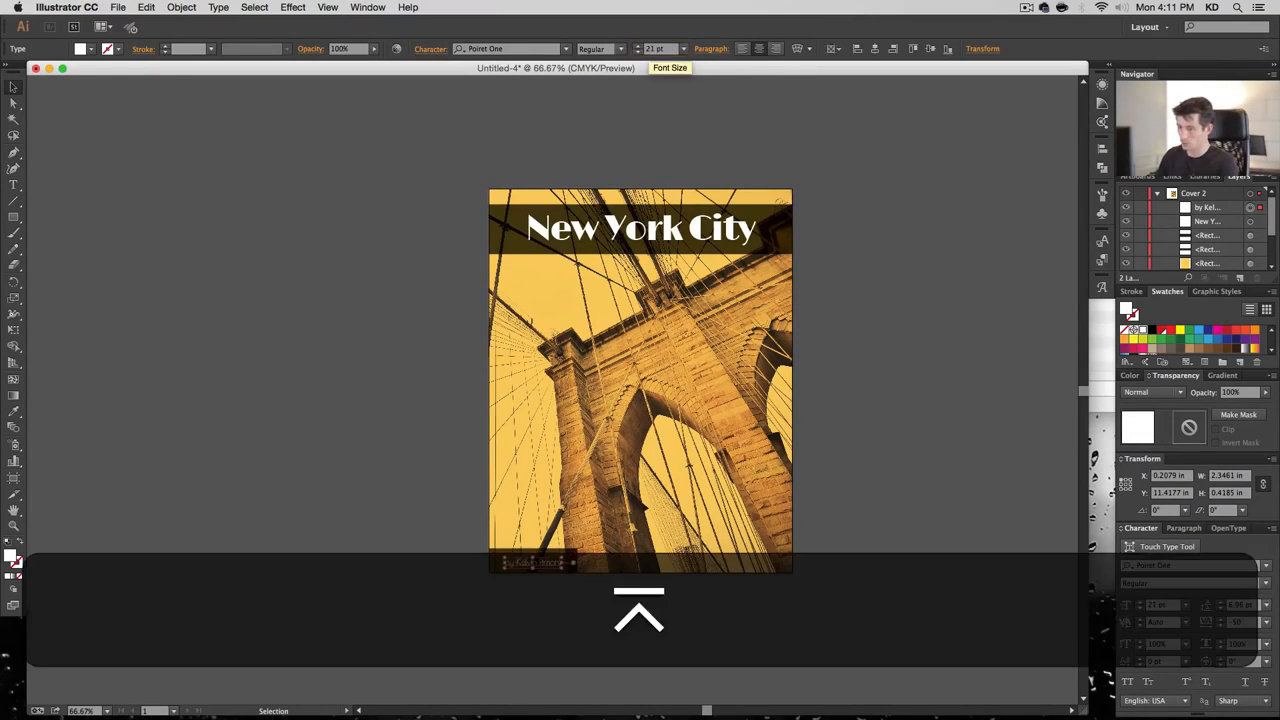
{"action": "key", "text": "Up"}
{"action": "key", "text": "shift+Left"}
{"action": "key", "text": "shift+Right"}
{"action": "key", "text": "shift+Left"}
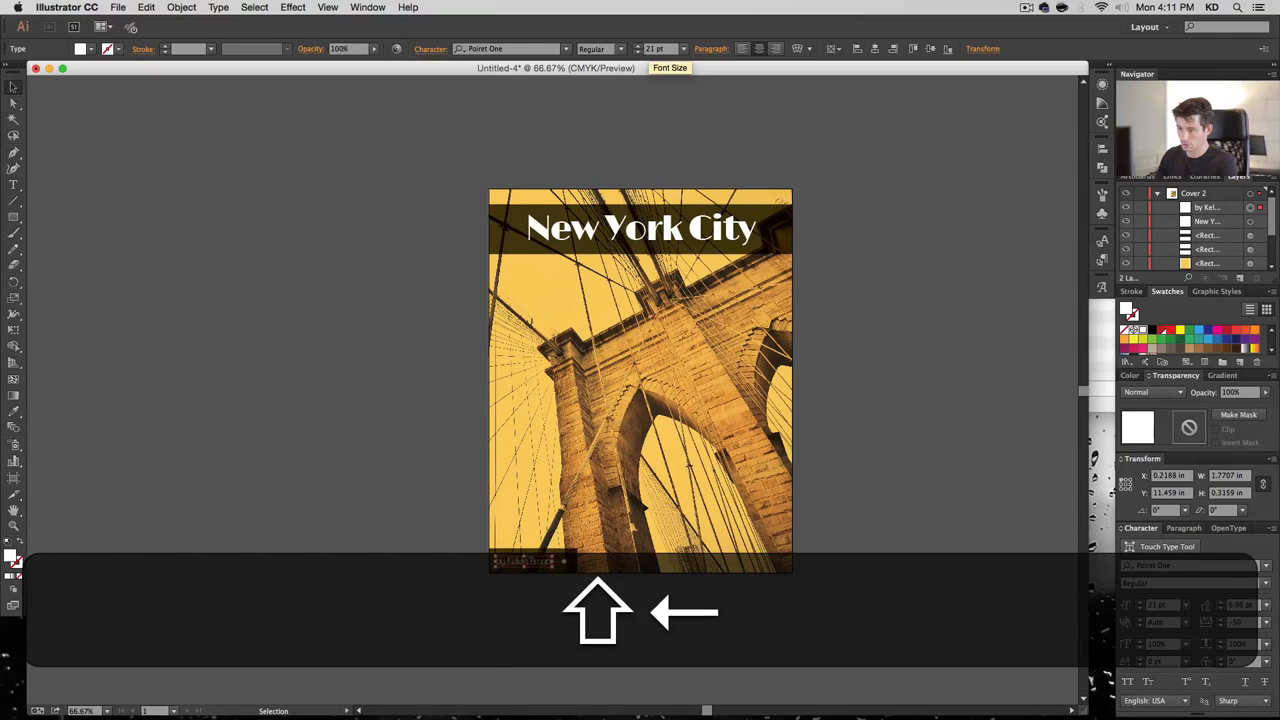
{"action": "key", "text": "shift+Down"}
{"action": "key", "text": "Right"}
{"action": "key", "text": "Down"}
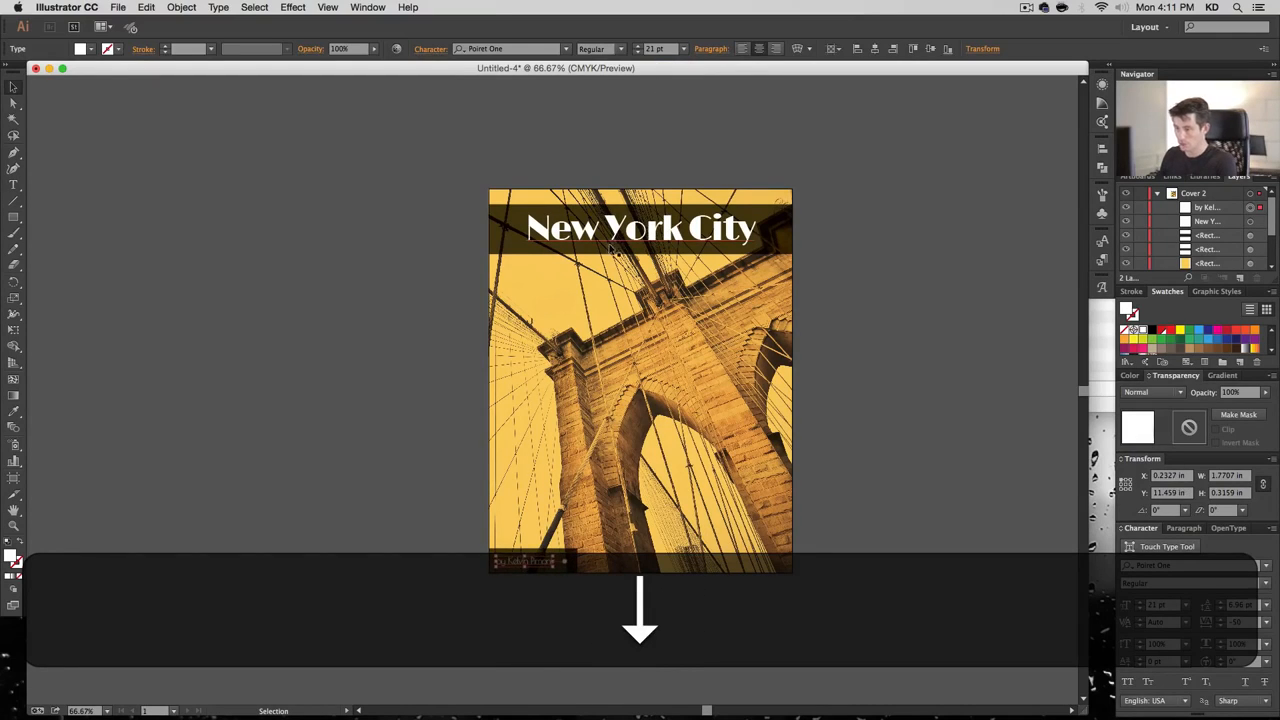
Narrow the bottom dark band to 2.379 × 0.7767 in to fit the credit
{"action": "left_click", "coordinate": [633, 608]}
{"action": "left_click", "coordinate": [570, 559]}
{"action": "left_click_drag", "start_coordinate": [577, 548], "coordinate": [566, 549]}
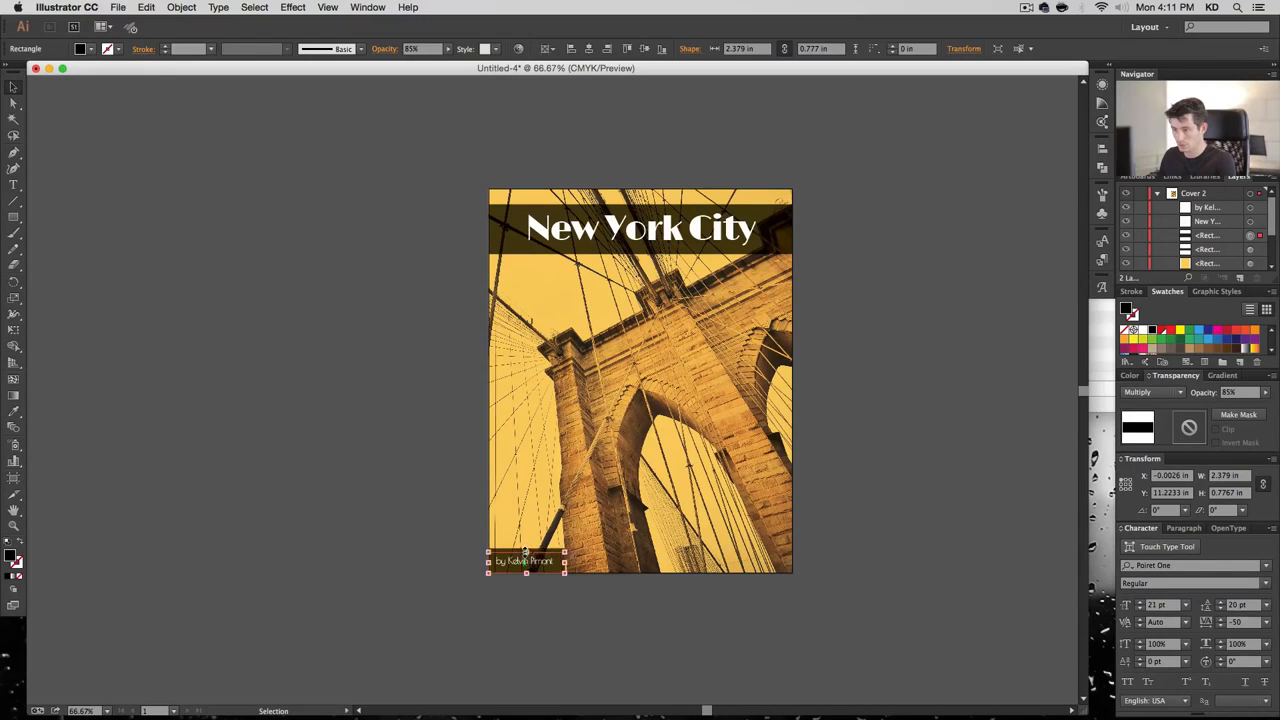
Try selecting the credit and its band, then zoom in on the lower cover
{"action": "left_click", "coordinate": [543, 564]}
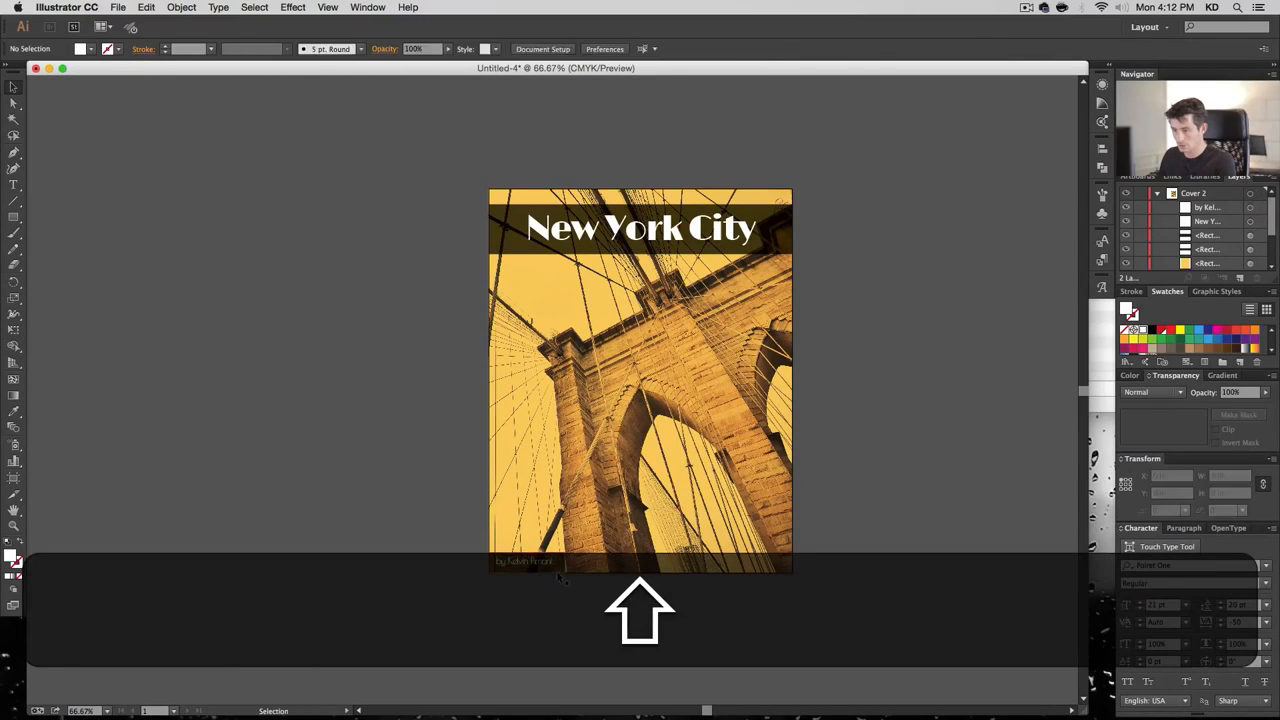
{"action": "left_click", "coordinate": [549, 577], "text": "shift"}
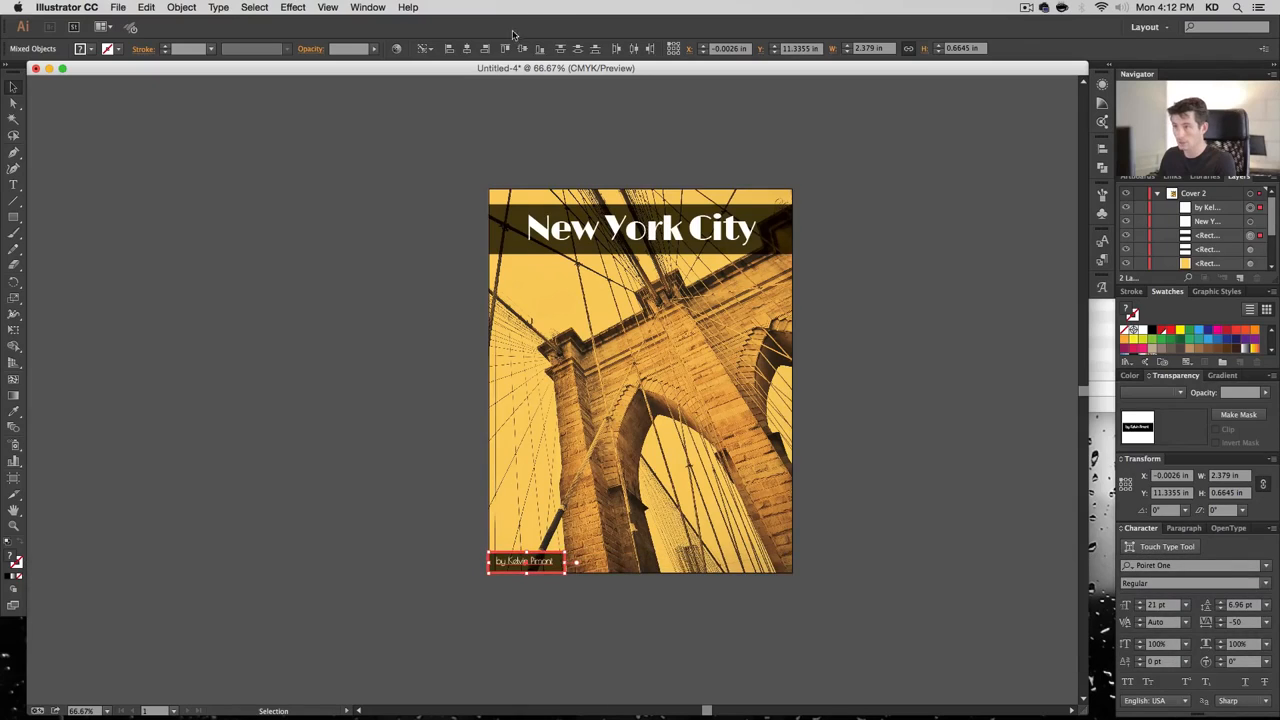
{"action": "left_click", "coordinate": [542, 590]}
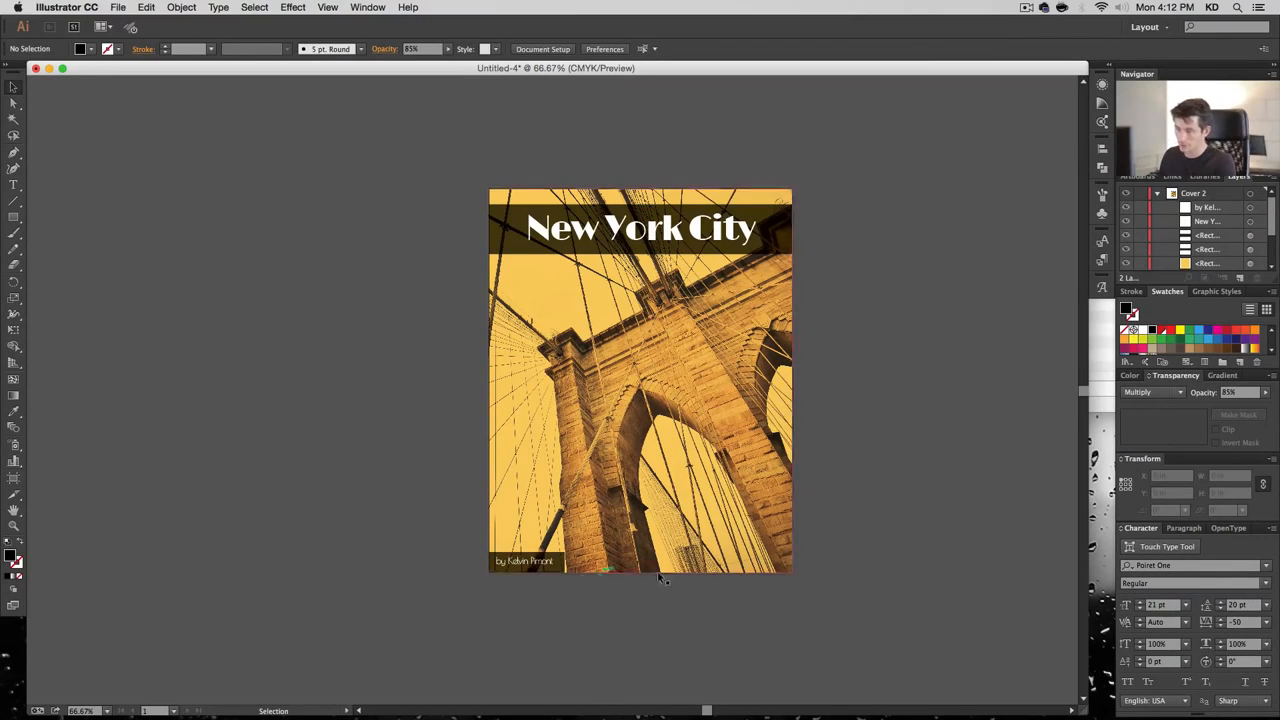
{"action": "left_click_drag", "start_coordinate": [850, 616], "coordinate": [349, 440]}
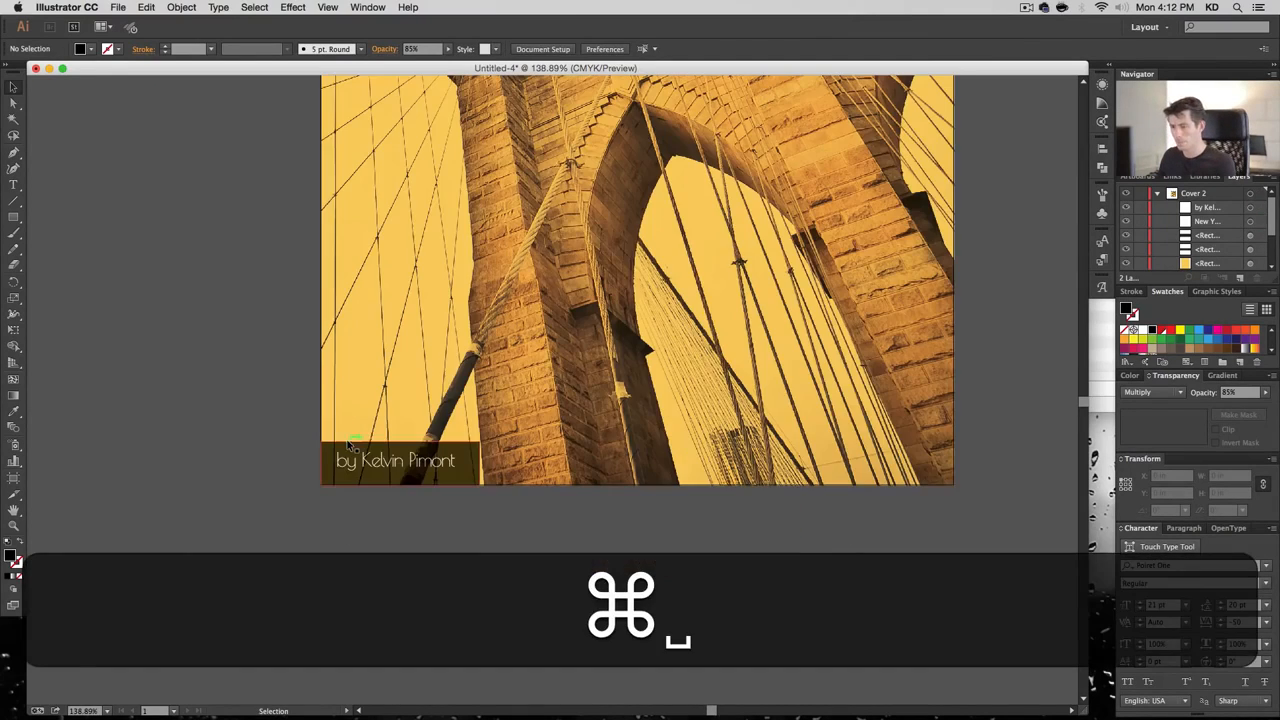
Centre the credit horizontally and vertically on its dark band, using the band as key object
{"action": "left_click", "coordinate": [432, 470]}
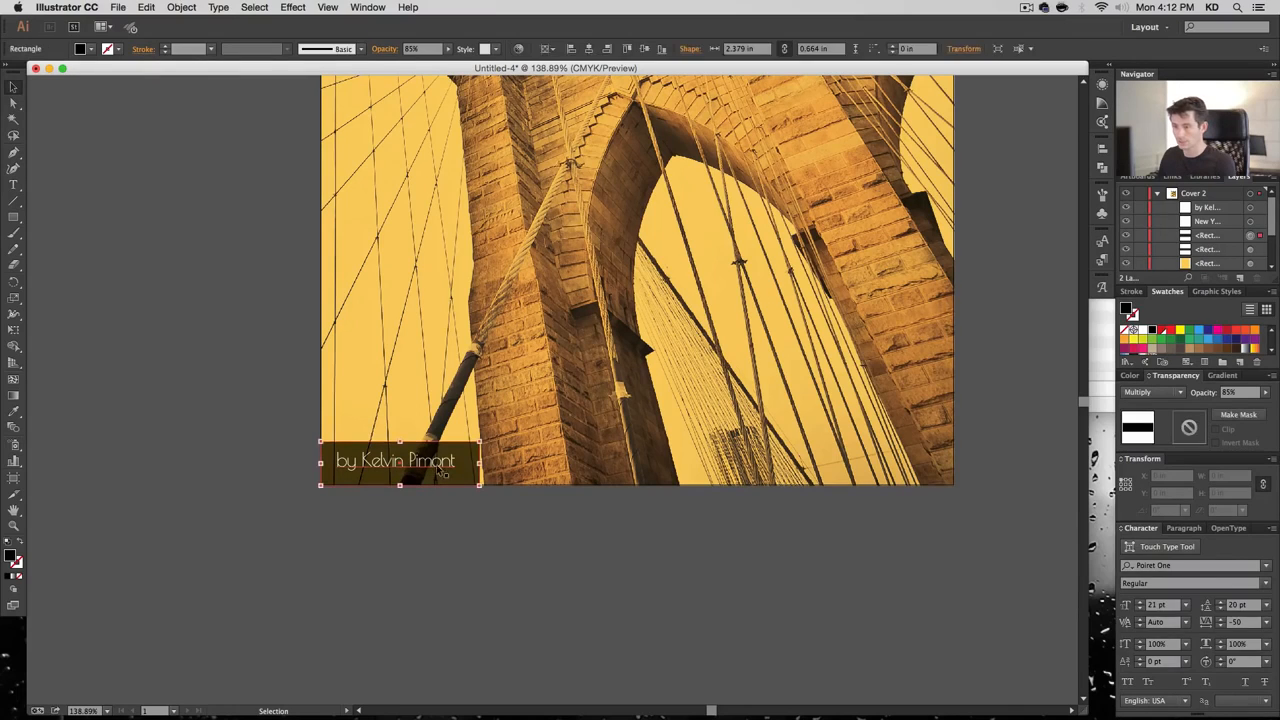
{"action": "left_click", "coordinate": [434, 465], "text": "shift"}
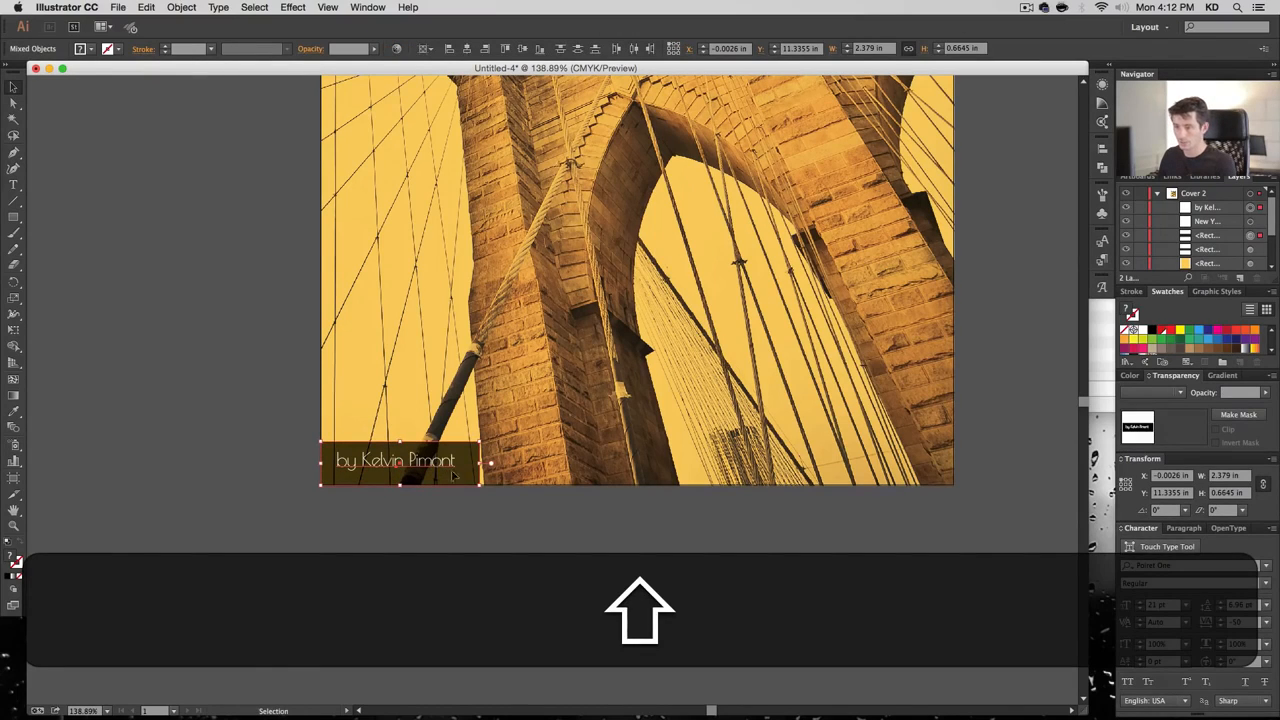
{"action": "left_click", "coordinate": [465, 481]}
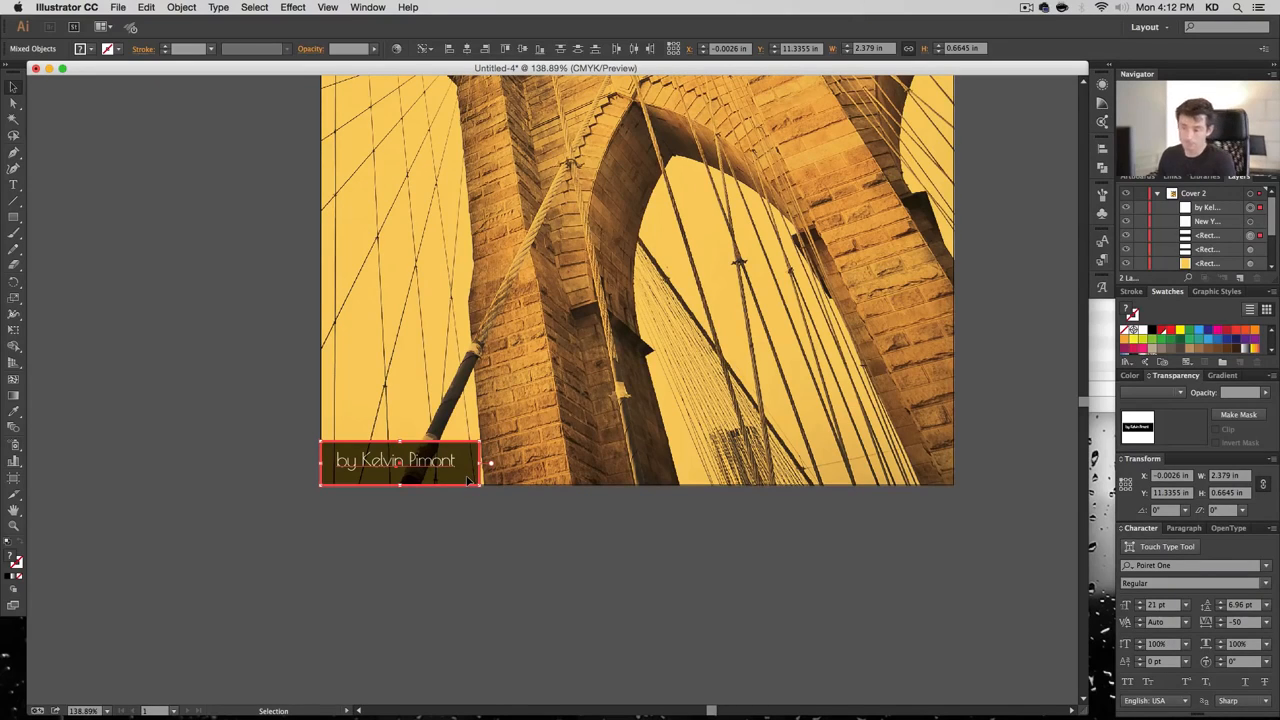
{"action": "left_click", "coordinate": [466, 48]}
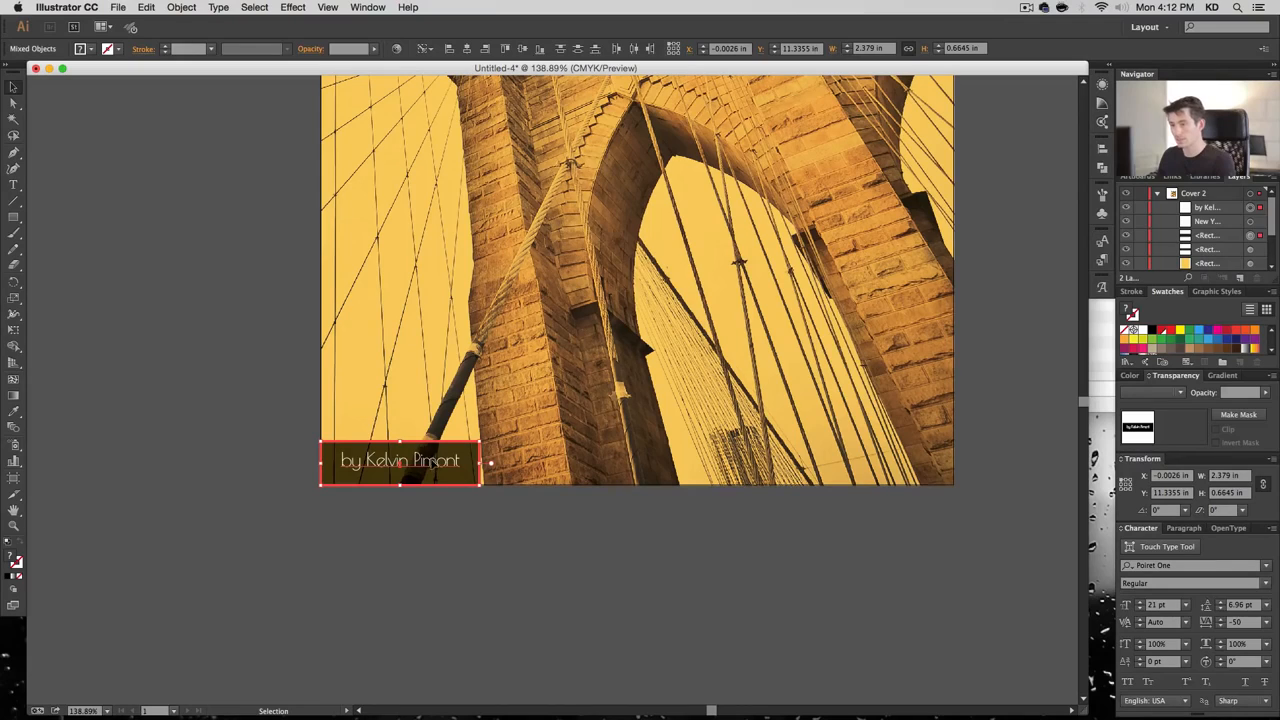
{"action": "left_click", "coordinate": [523, 48]}
{"action": "left_click", "coordinate": [708, 573]}
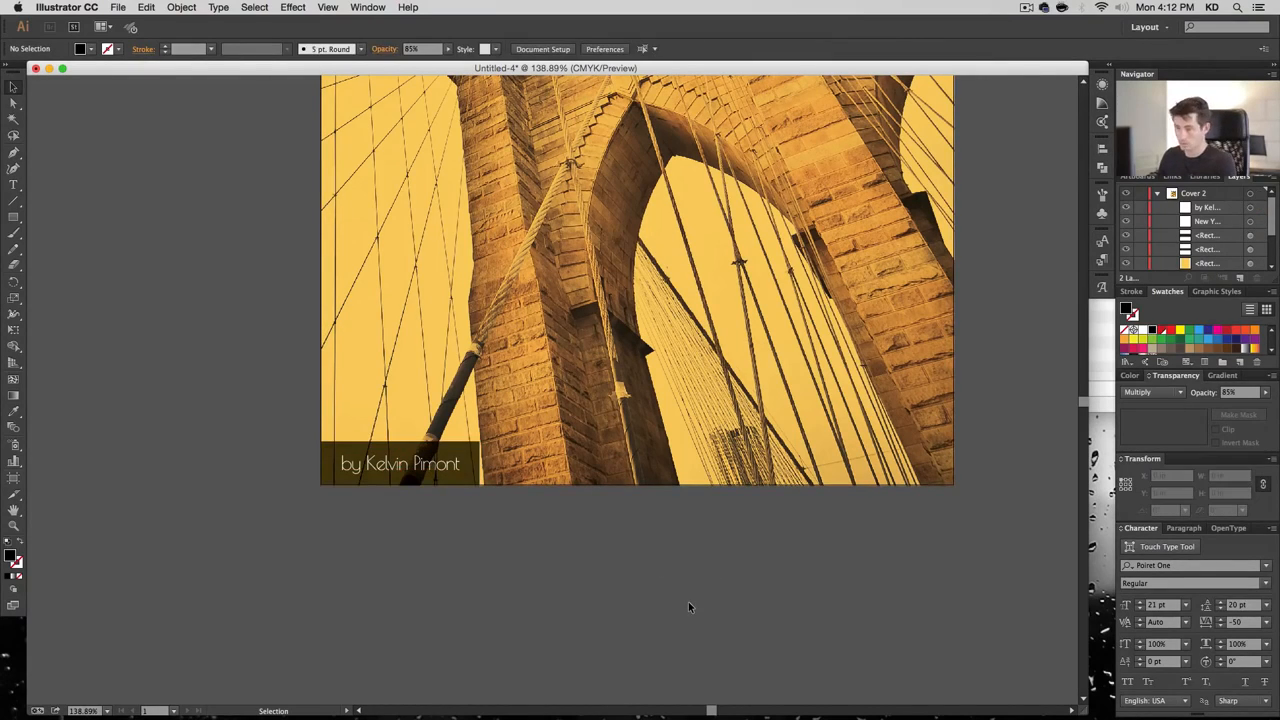
Return to actual size and re-centre the credit vertically within its dark band
{"action": "key", "text": "super+1"}
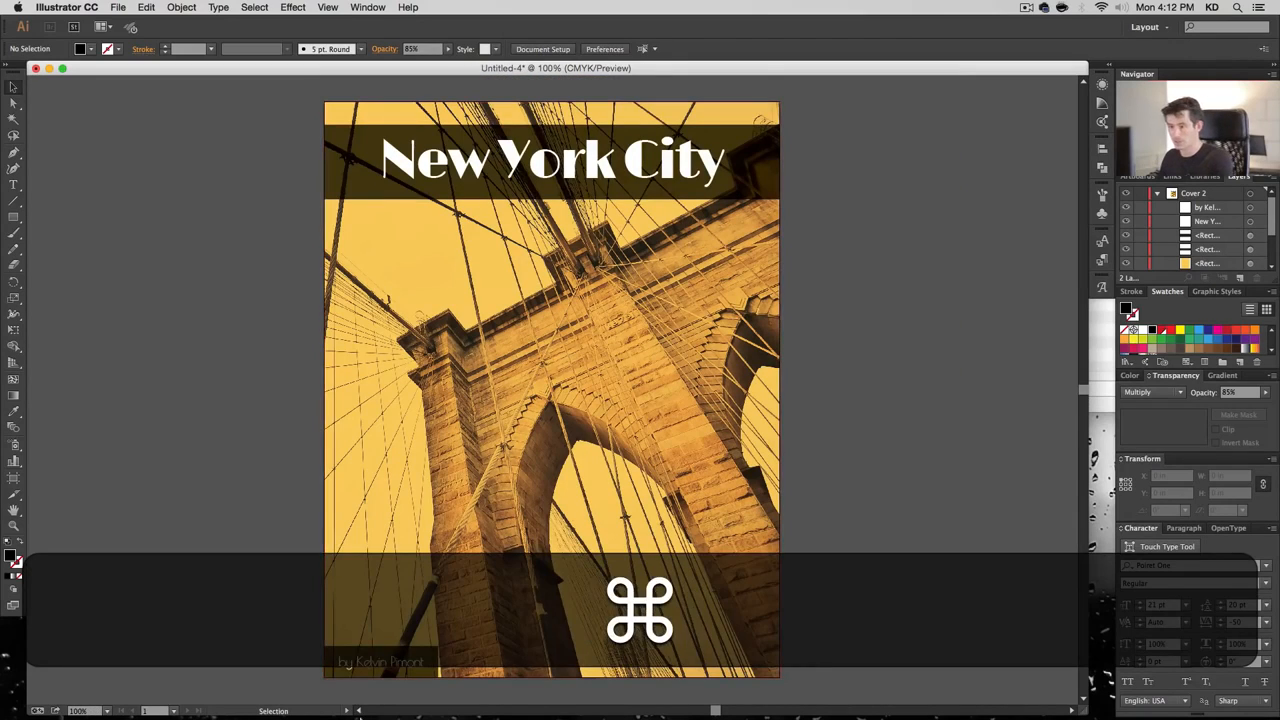
{"action": "left_click", "coordinate": [388, 655]}
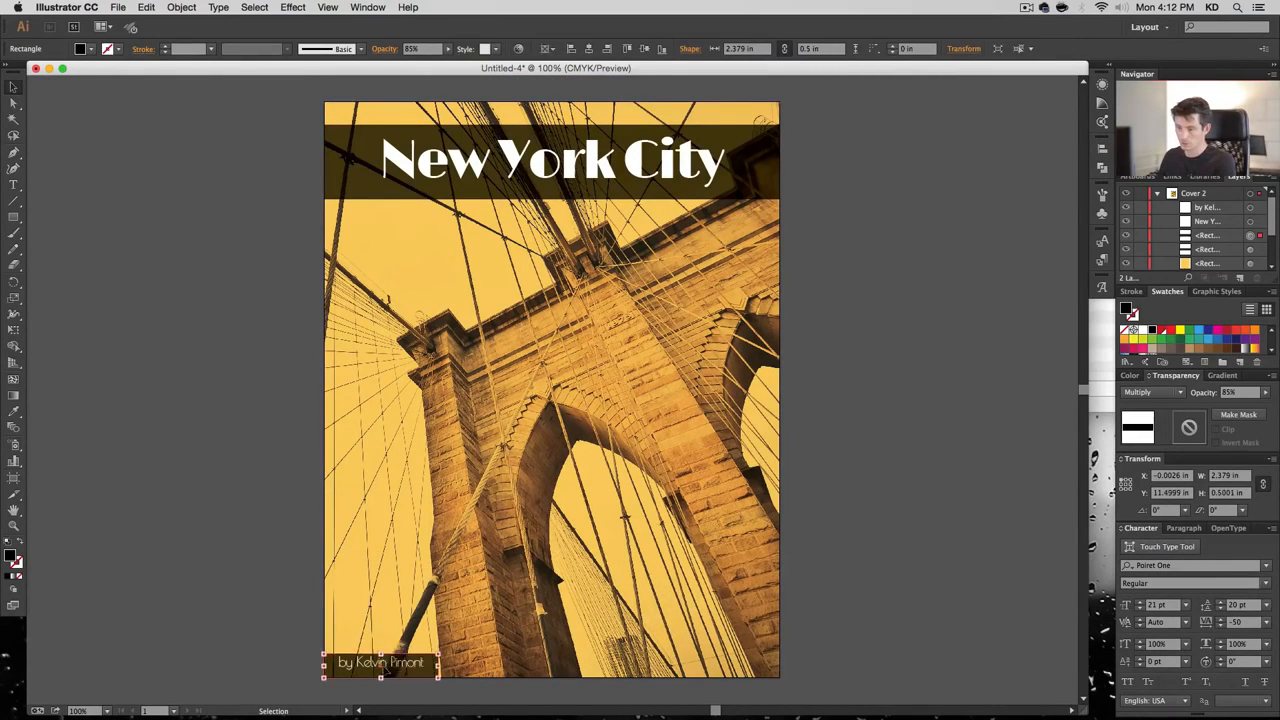
{"action": "left_click", "coordinate": [395, 668], "text": "shift"}
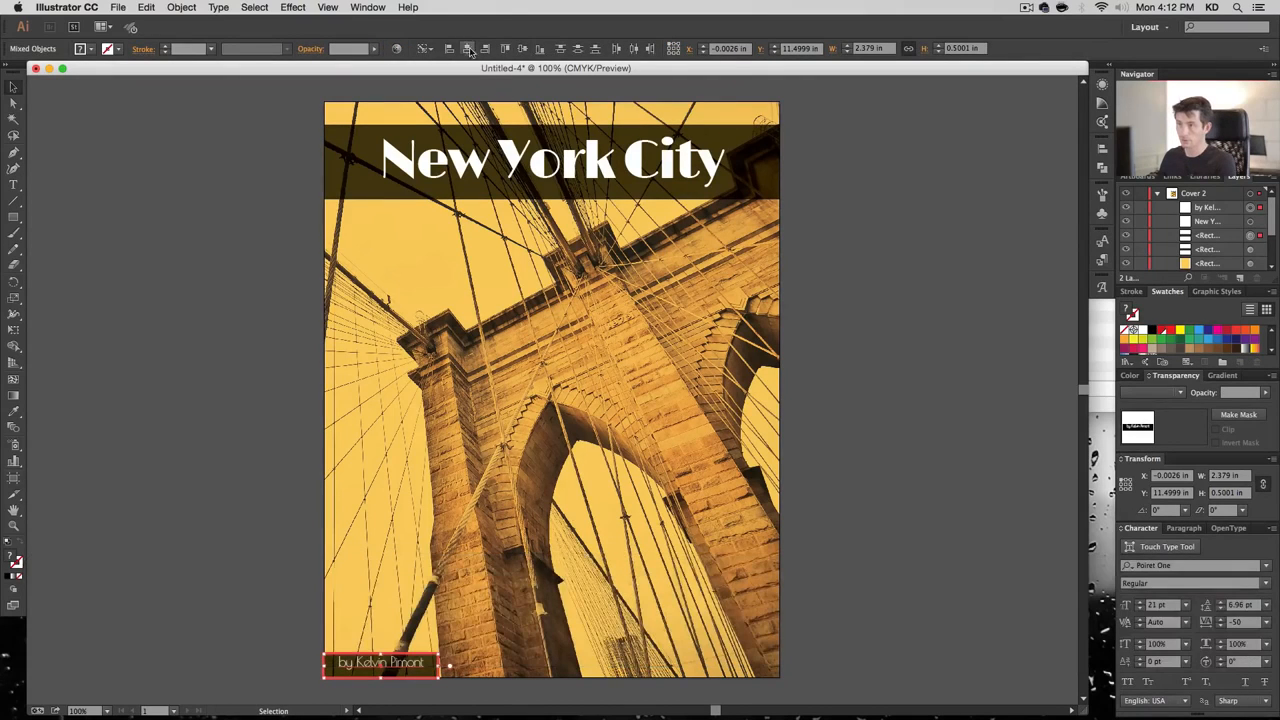
{"action": "left_click", "coordinate": [539, 51]}
{"action": "left_click", "coordinate": [852, 540]}
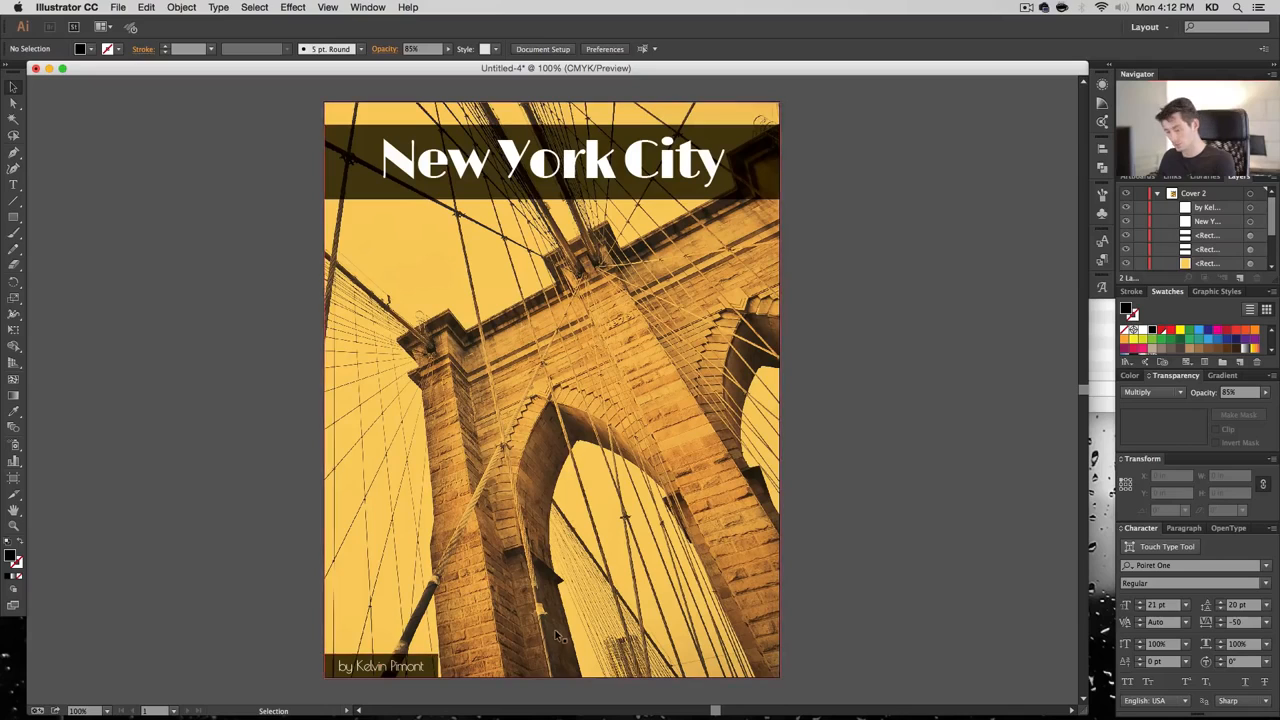
Nudge the 01173.jpg bridge photo left to X −9.8383 in, then select the title band
{"action": "scroll", "coordinate": [1240, 249], "scroll_direction": "down", "scroll_amount": 3}
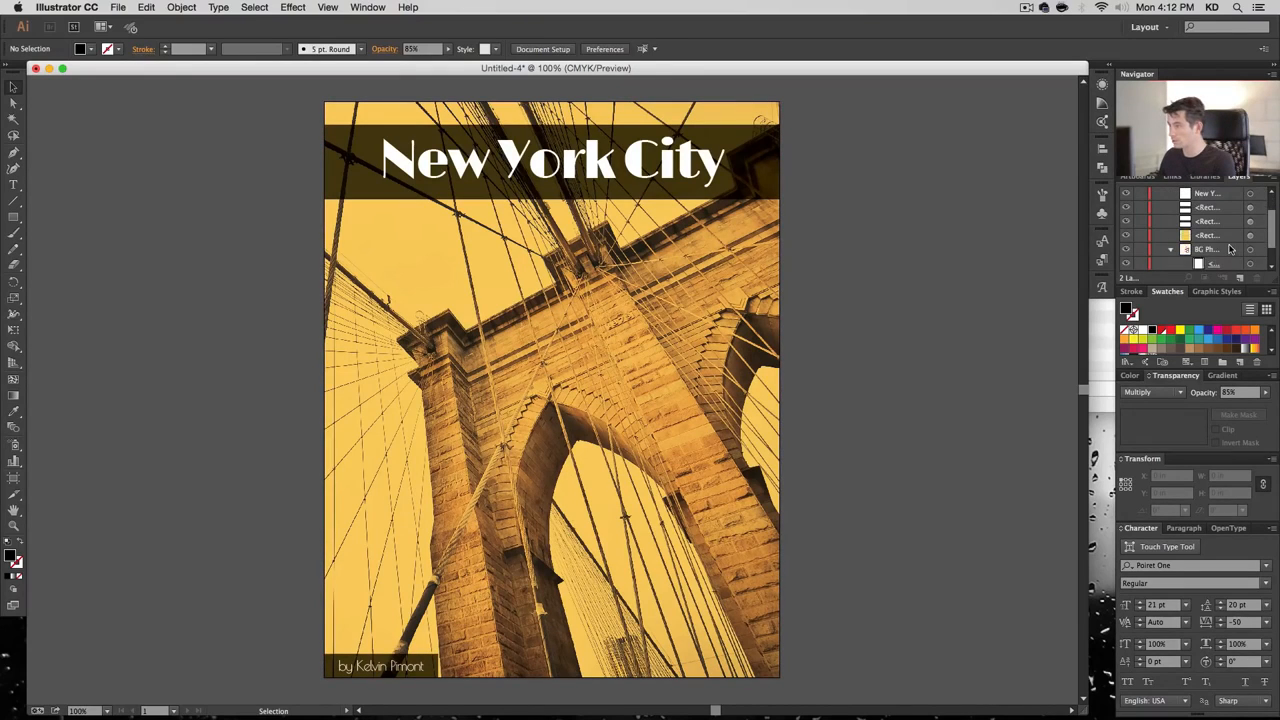
{"action": "left_click", "coordinate": [1249, 250]}
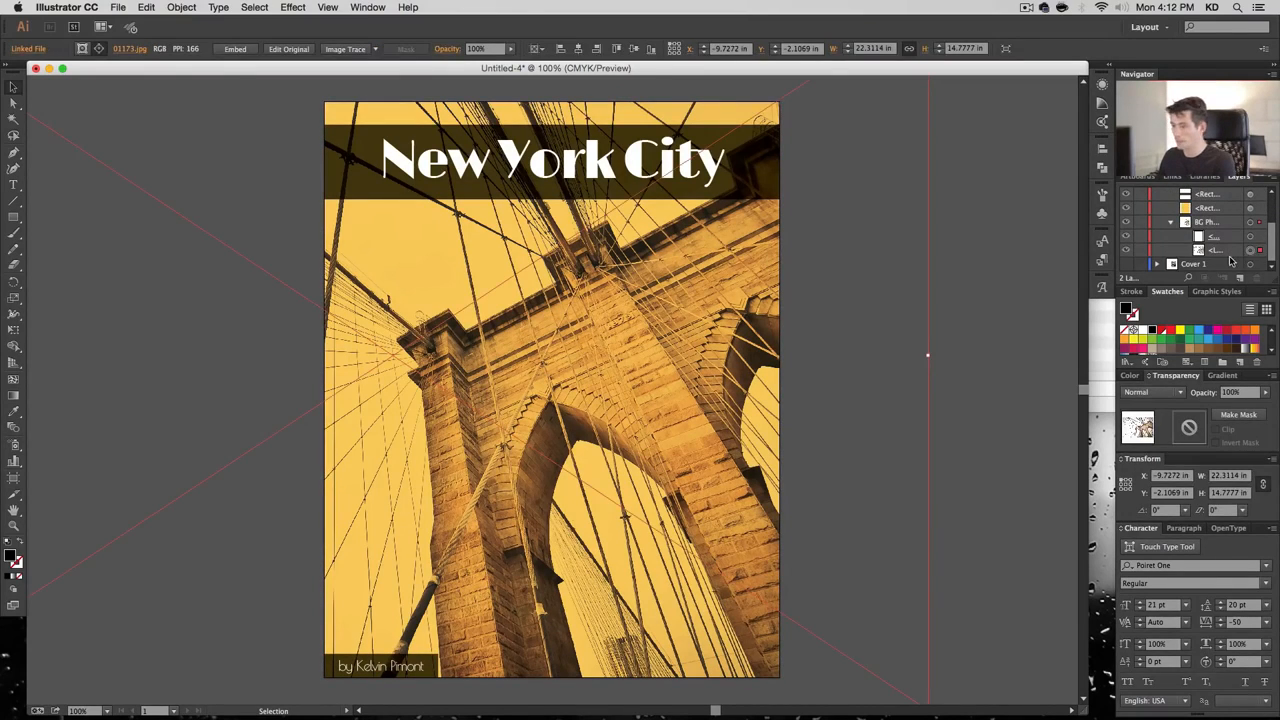
{"action": "key", "text": "shift+Left"}
{"action": "key", "text": "Right"}
{"action": "key", "text": "Right"}
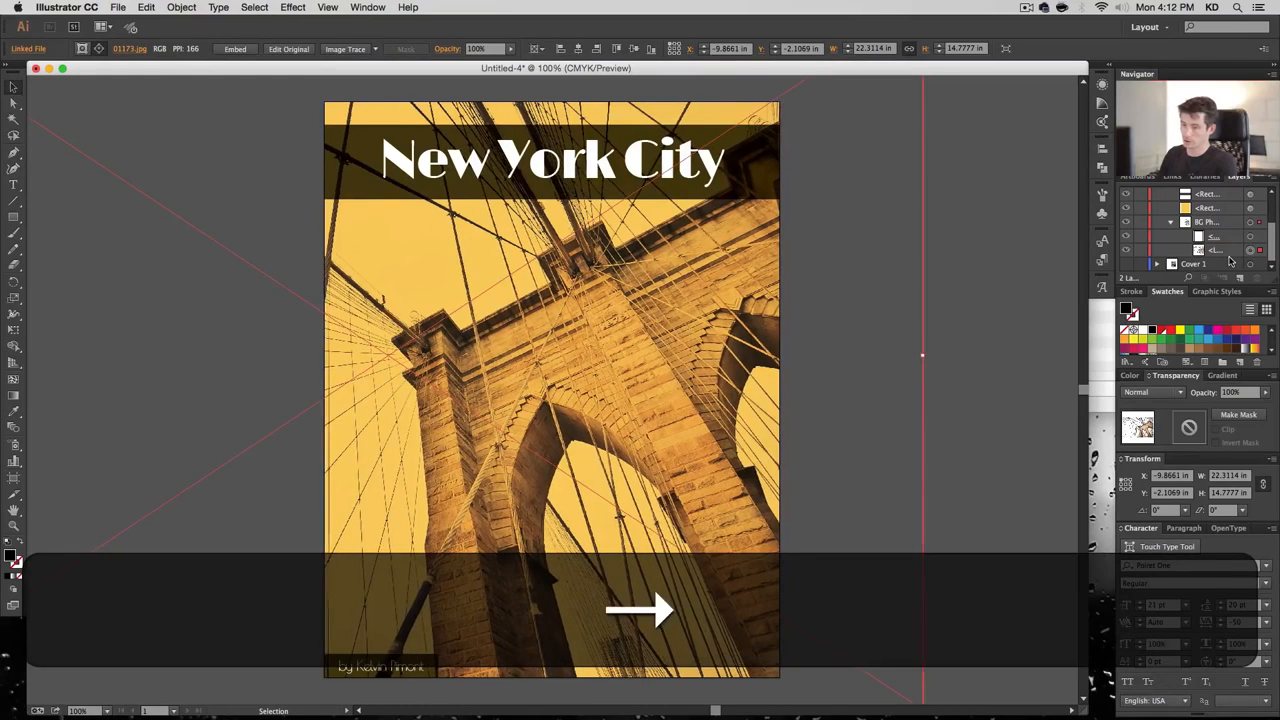
{"action": "key", "text": "Left"}
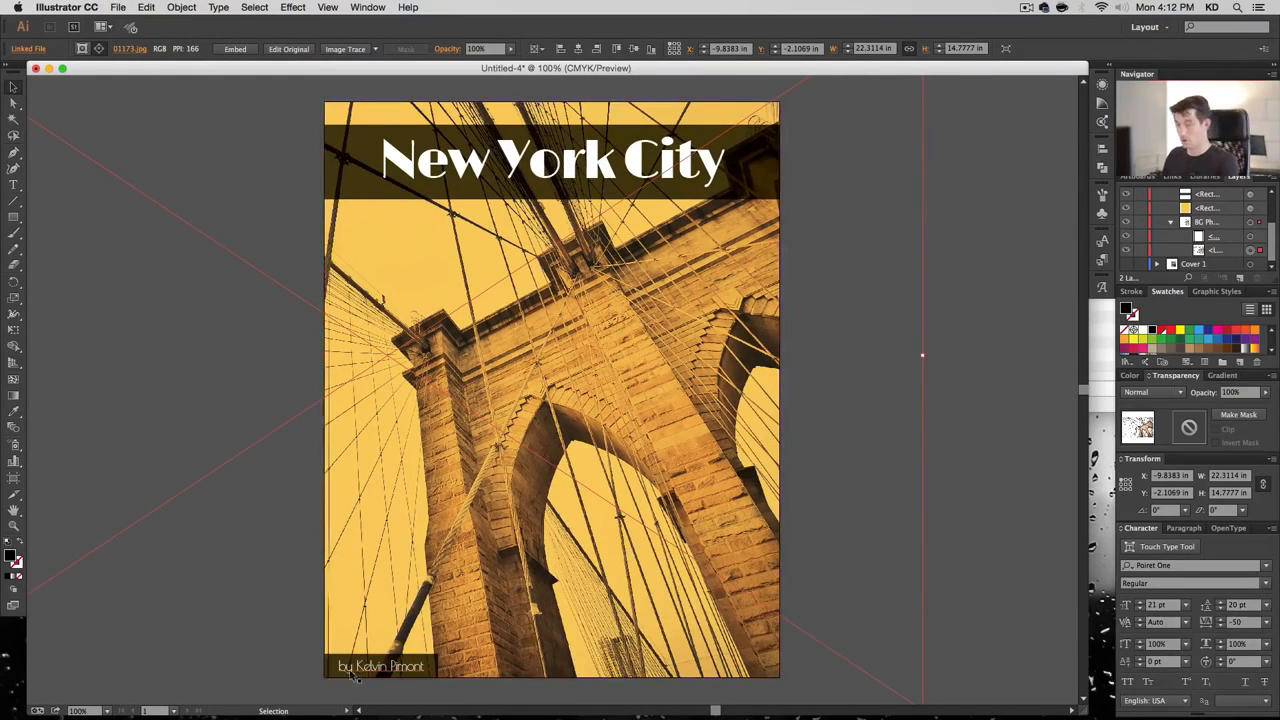
{"action": "left_click", "coordinate": [933, 515]}
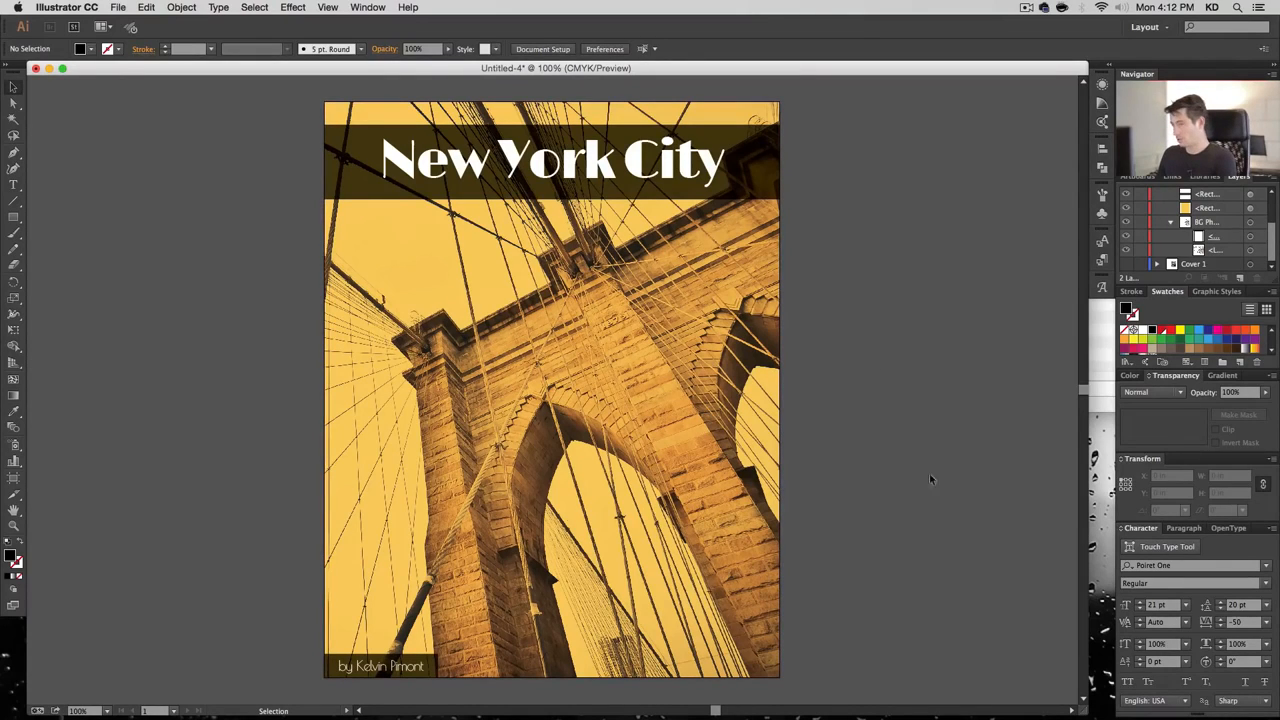
{"action": "scroll", "coordinate": [1247, 215], "scroll_direction": "up", "scroll_amount": 2}
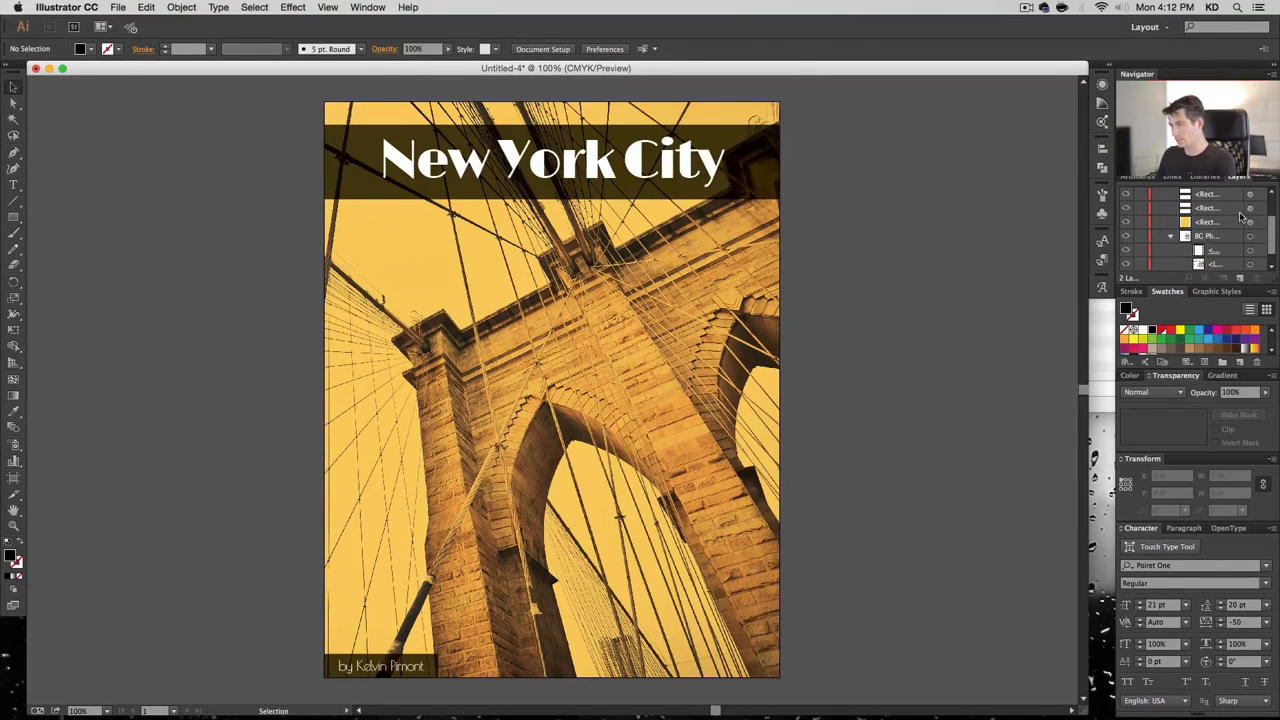
{"action": "left_click", "coordinate": [1249, 221]}
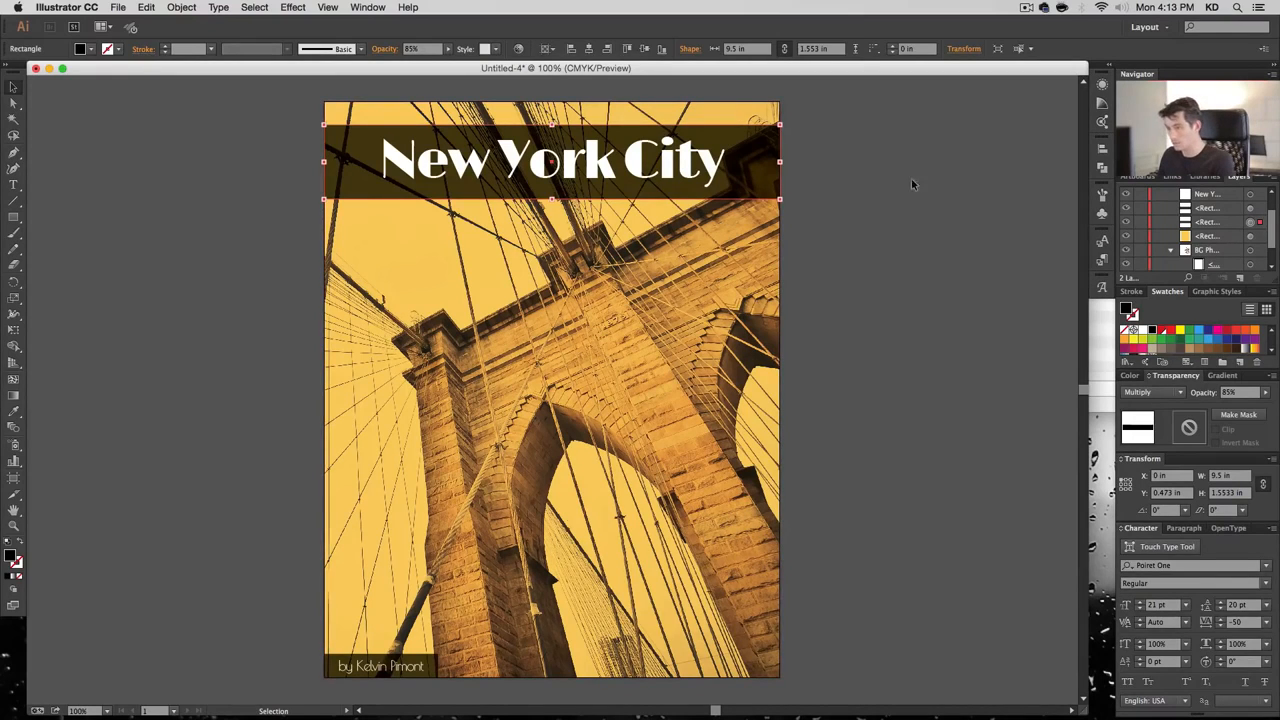
Paste a copy of the title band in front and squash it into a thin bottom strip
{"action": "key", "text": "super"}
{"action": "key", "text": "super+c"}
{"action": "key", "text": "super+f"}
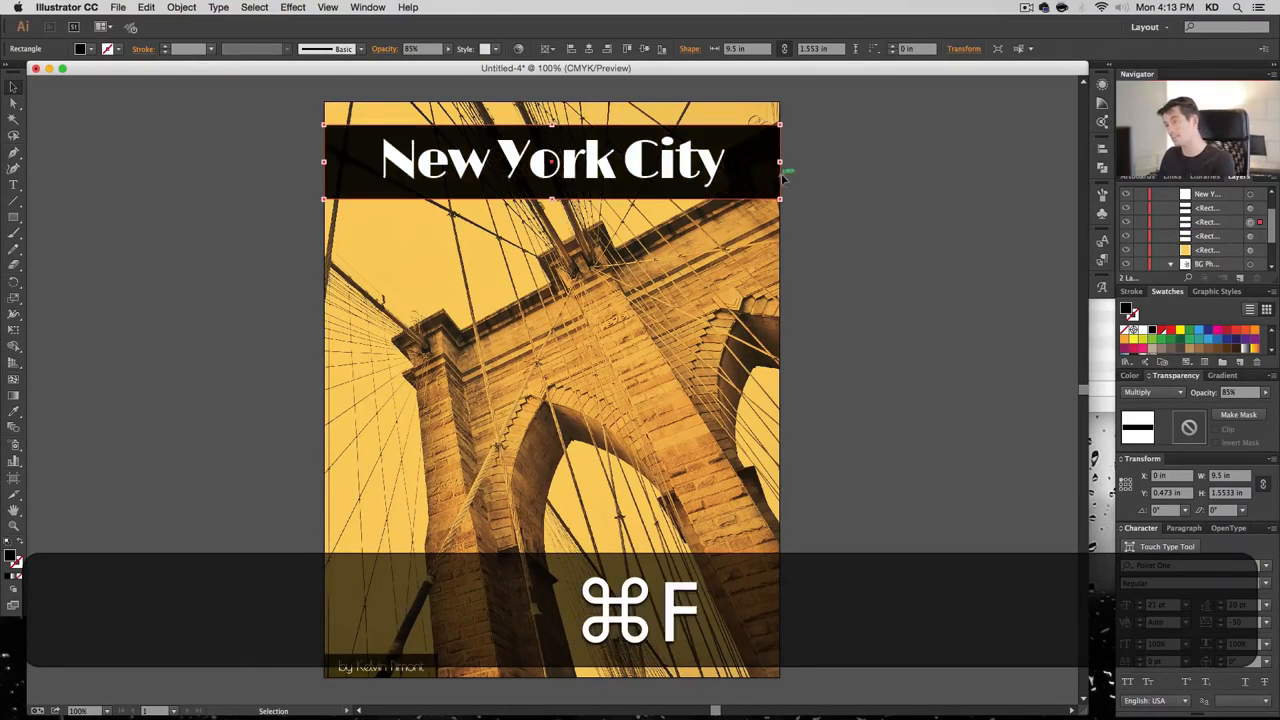
{"action": "left_click", "coordinate": [152, 7]}
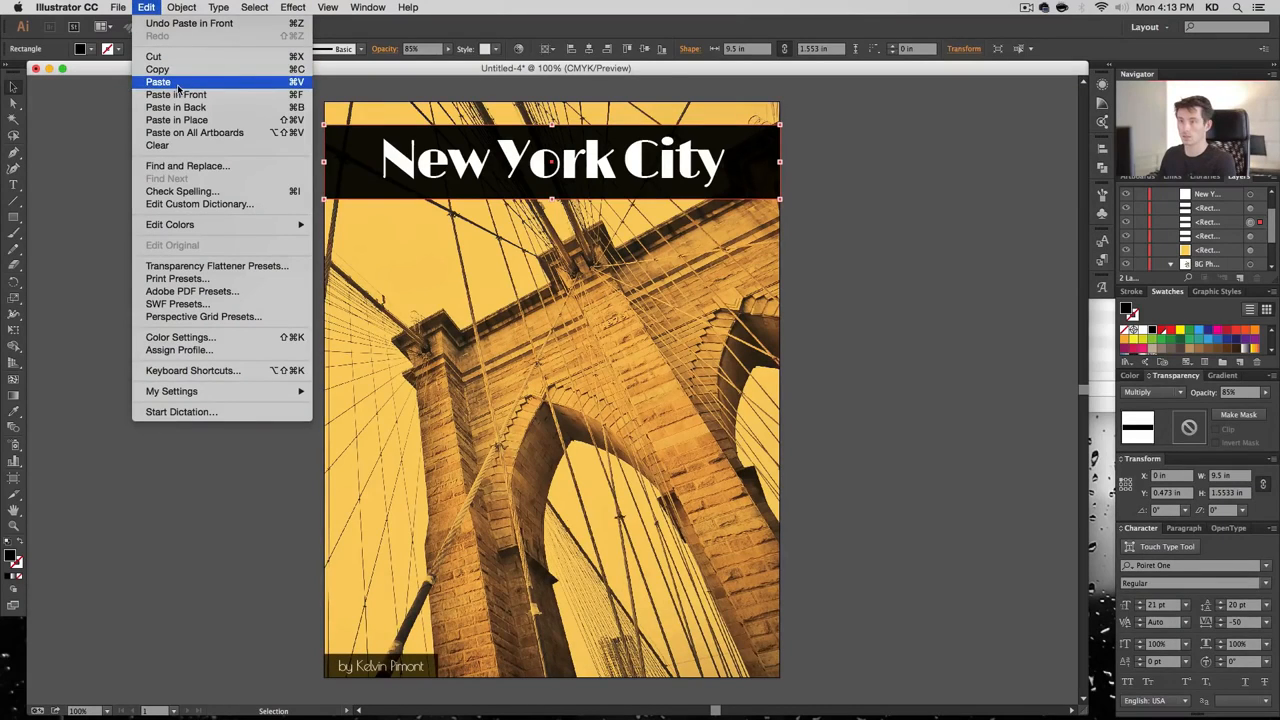
{"action": "left_click", "coordinate": [531, 113]}
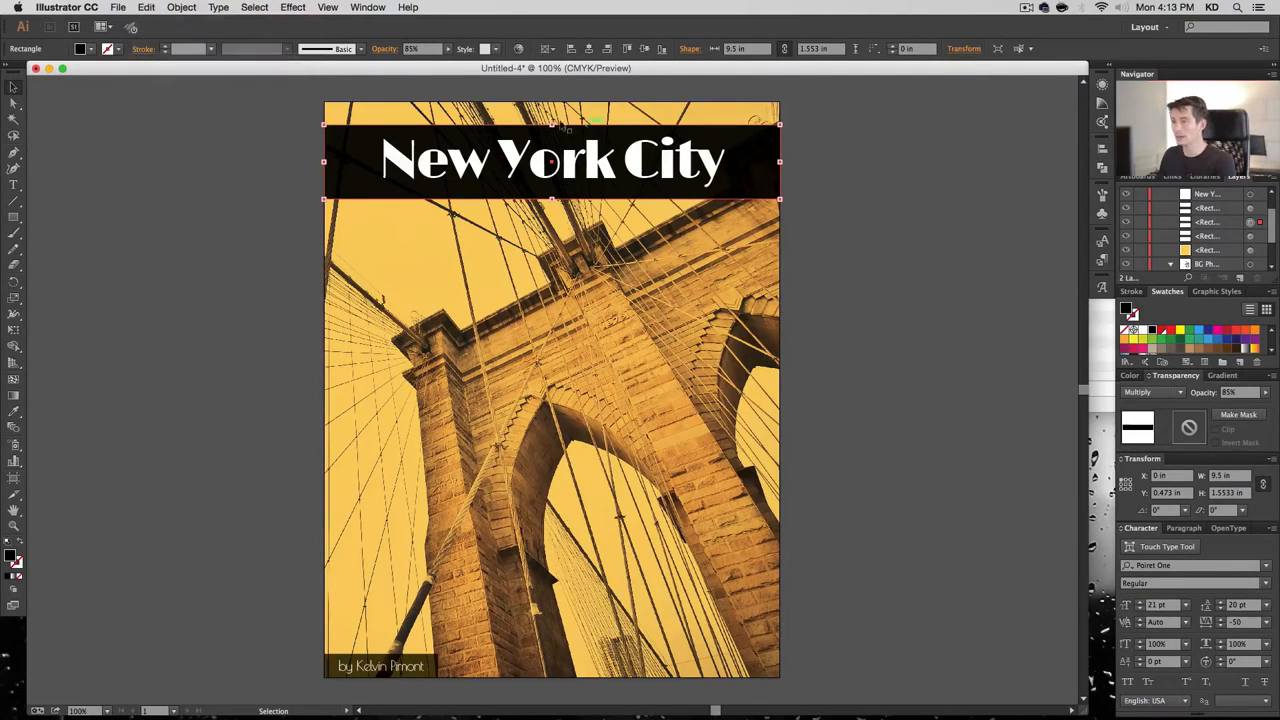
{"action": "left_click_drag", "start_coordinate": [552, 125], "coordinate": [553, 200]}
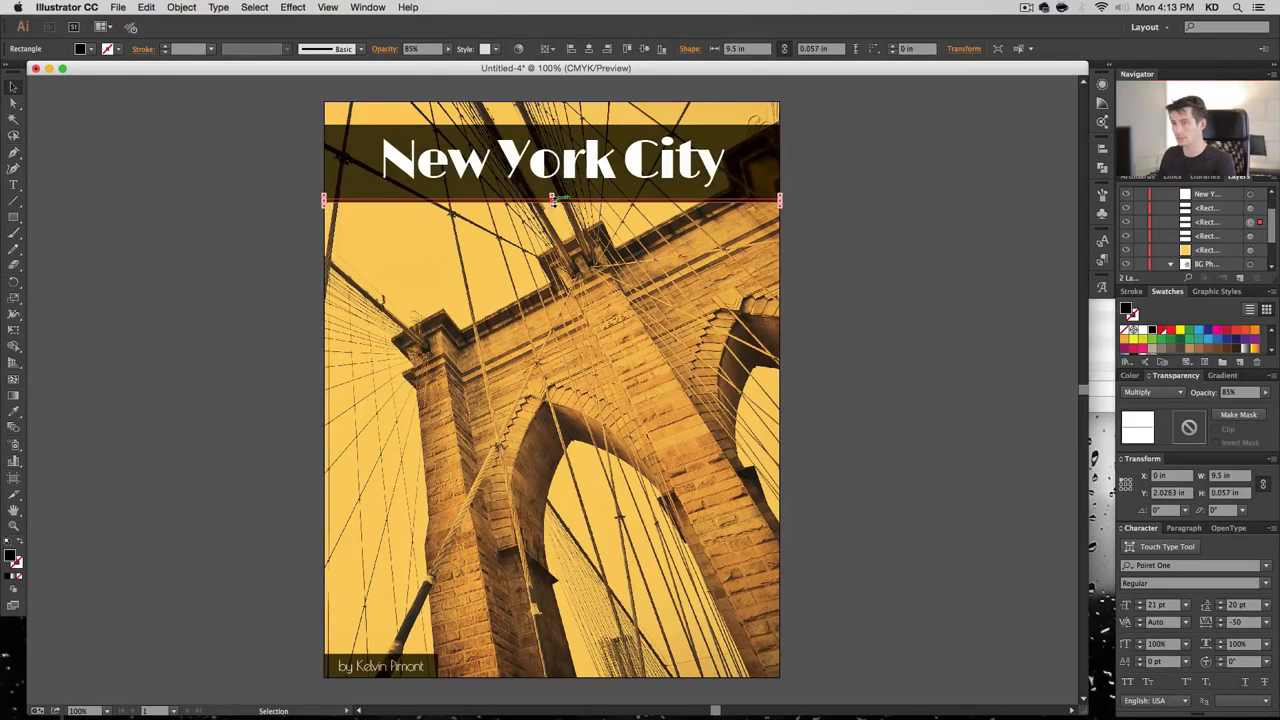
Fill the strip with light blue C70 M15 Y0 K0
{"action": "double_click", "coordinate": [12, 557]}
{"action": "key", "text": "Tab"}
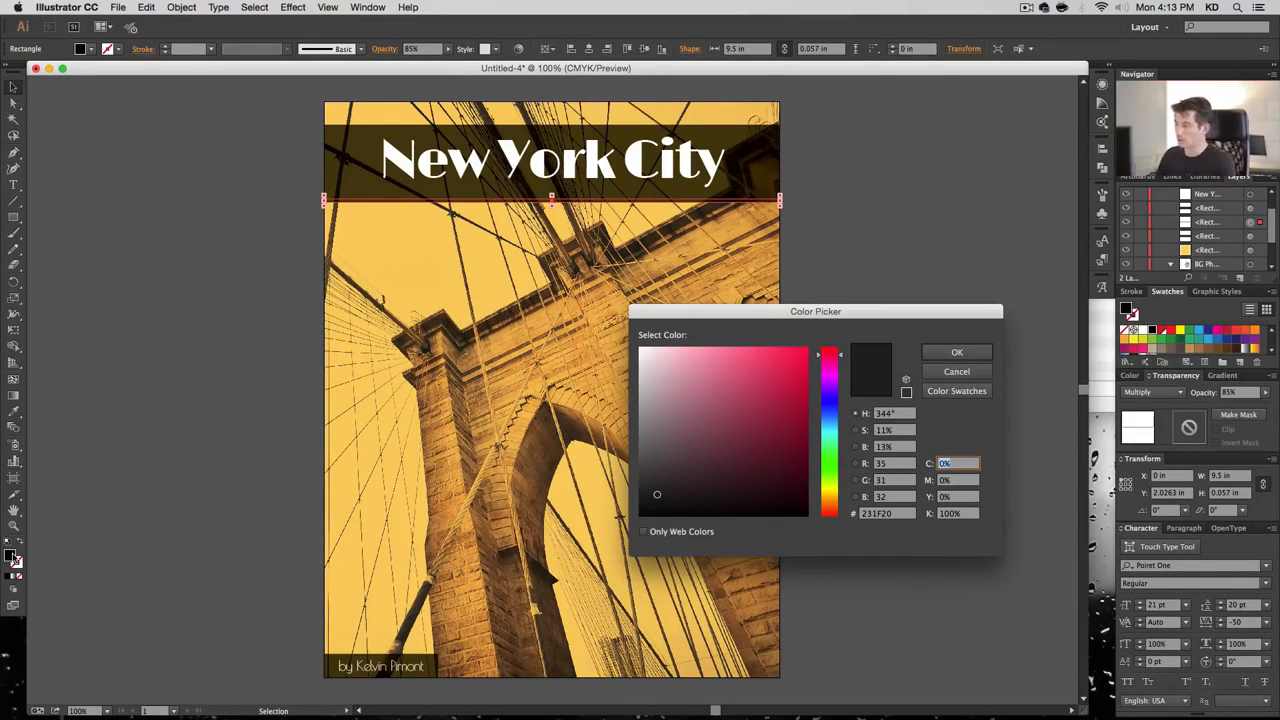
{"action": "type", "text": "70"}
{"action": "key", "text": "Tab"}
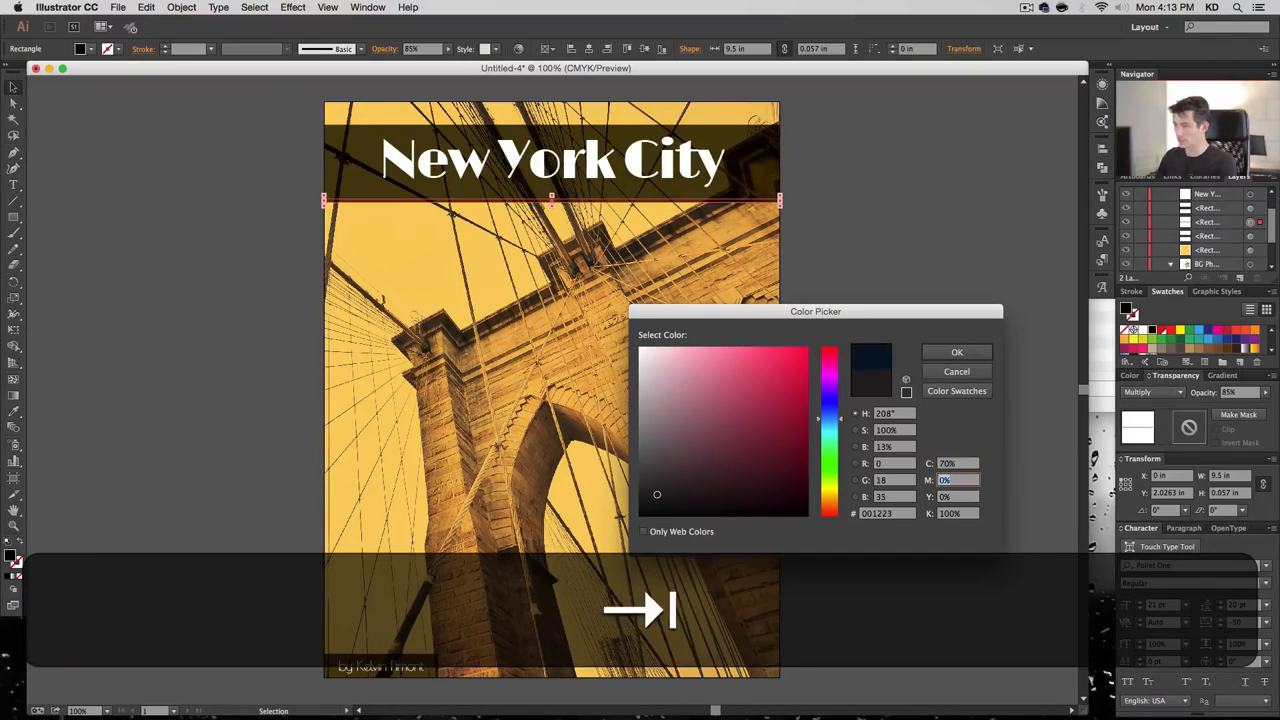
{"action": "type", "text": "15"}
{"action": "key", "text": "Tab"}
{"action": "type", "text": "0"}
{"action": "key", "text": "Tab"}
{"action": "type", "text": "0"}
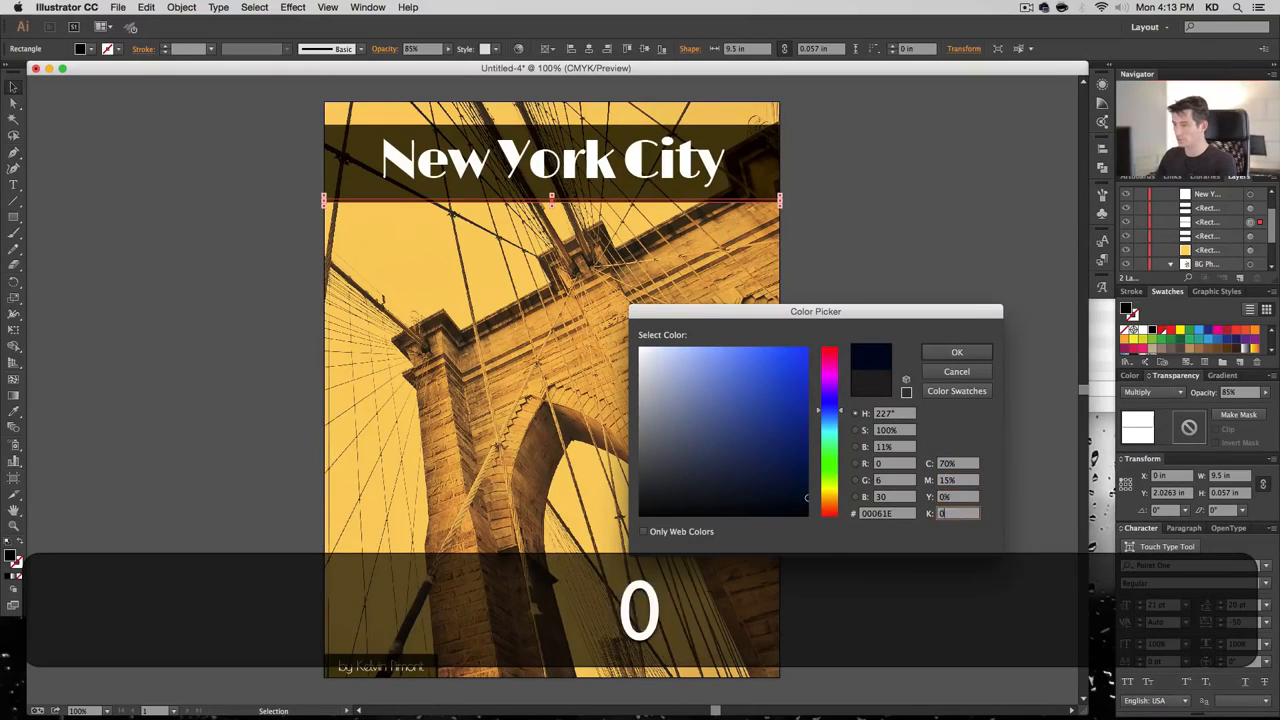
{"action": "key", "text": "Tab"}
{"action": "key", "text": "Return"}
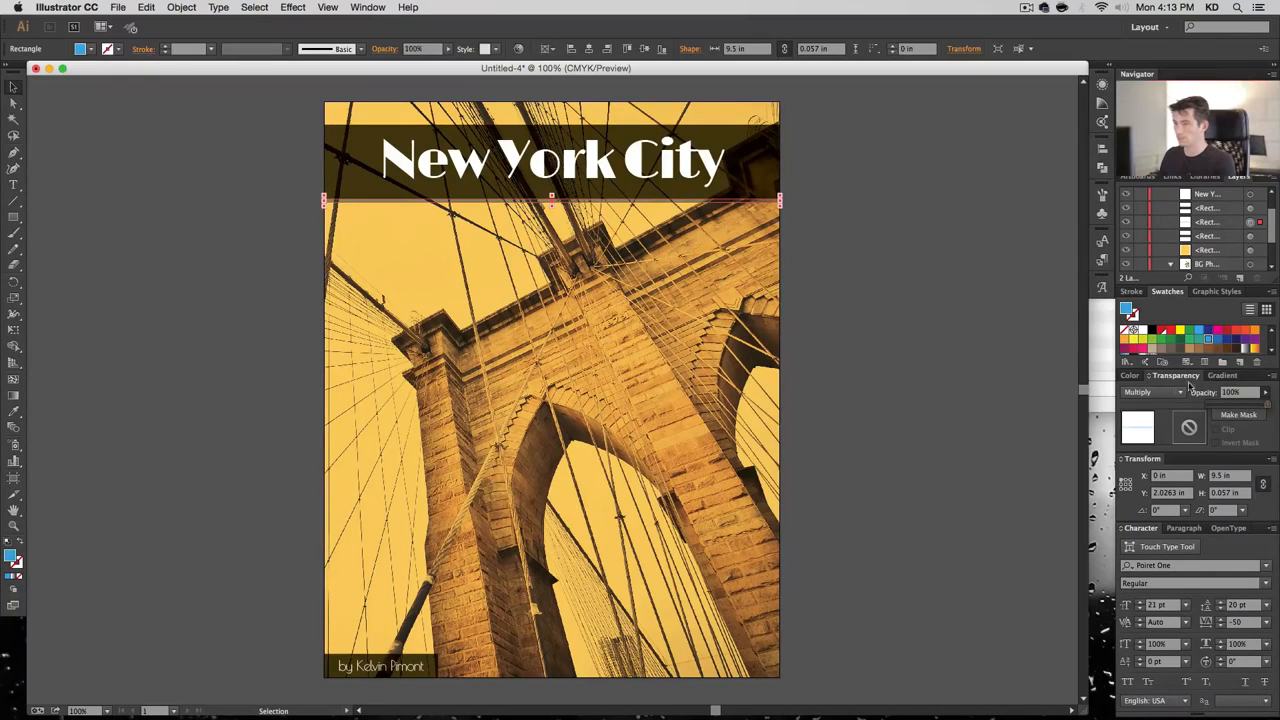
{"action": "left_click", "coordinate": [857, 257]}
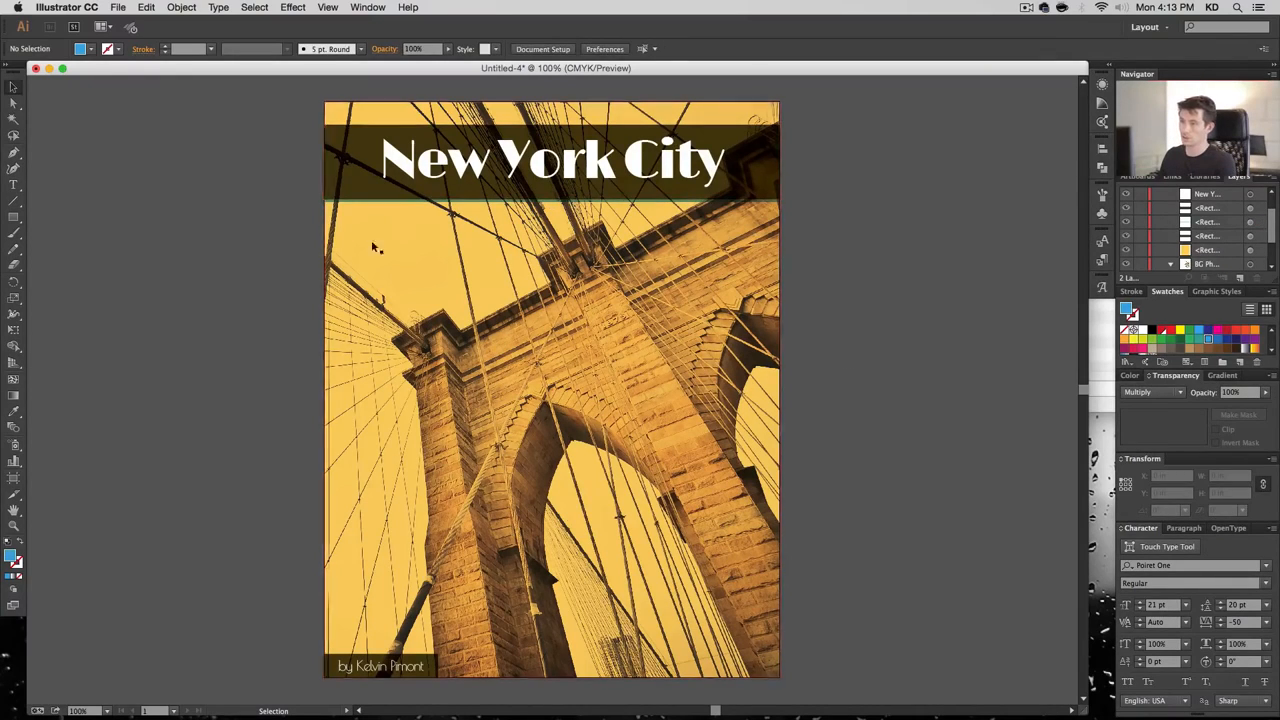
Copy the bridge photo and paste a duplicate in front of it
{"action": "left_click", "coordinate": [630, 176]}
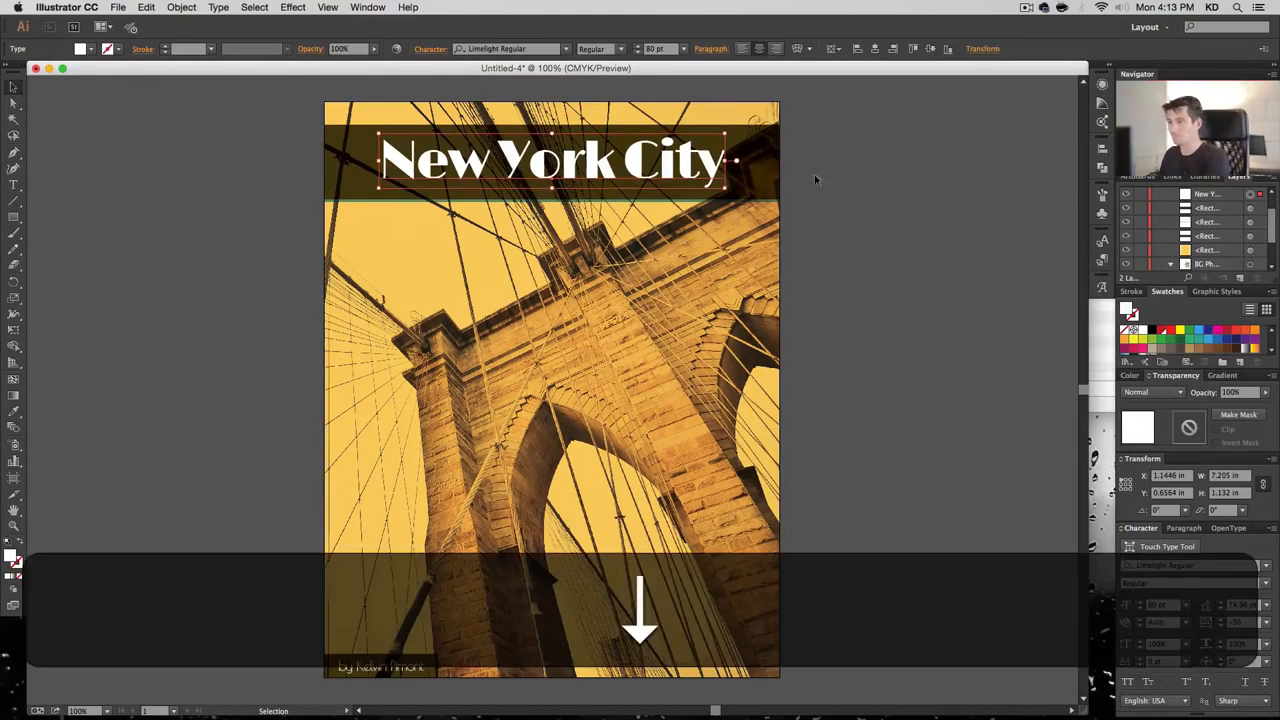
{"action": "left_click", "coordinate": [853, 294]}
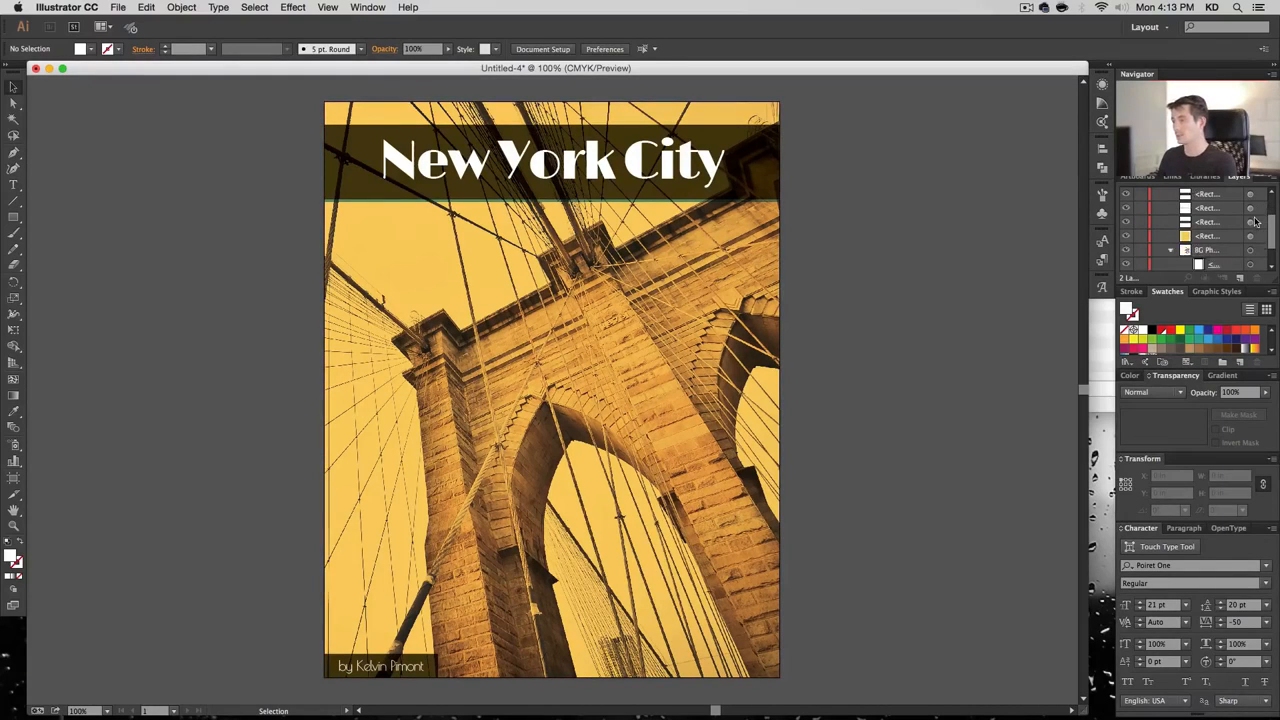
{"action": "scroll", "coordinate": [1256, 221], "scroll_direction": "down", "scroll_amount": 3}
{"action": "left_click", "coordinate": [1251, 254]}
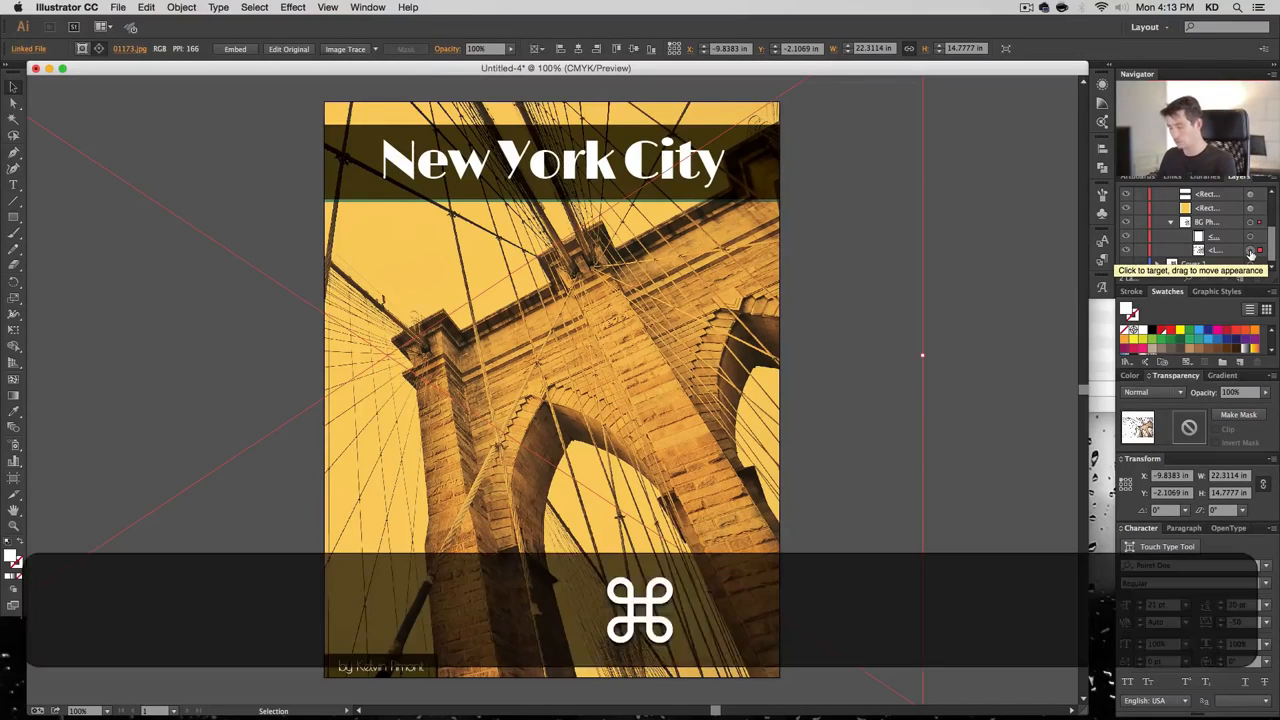
{"action": "key", "text": "super+c"}
{"action": "key", "text": "super+f"}
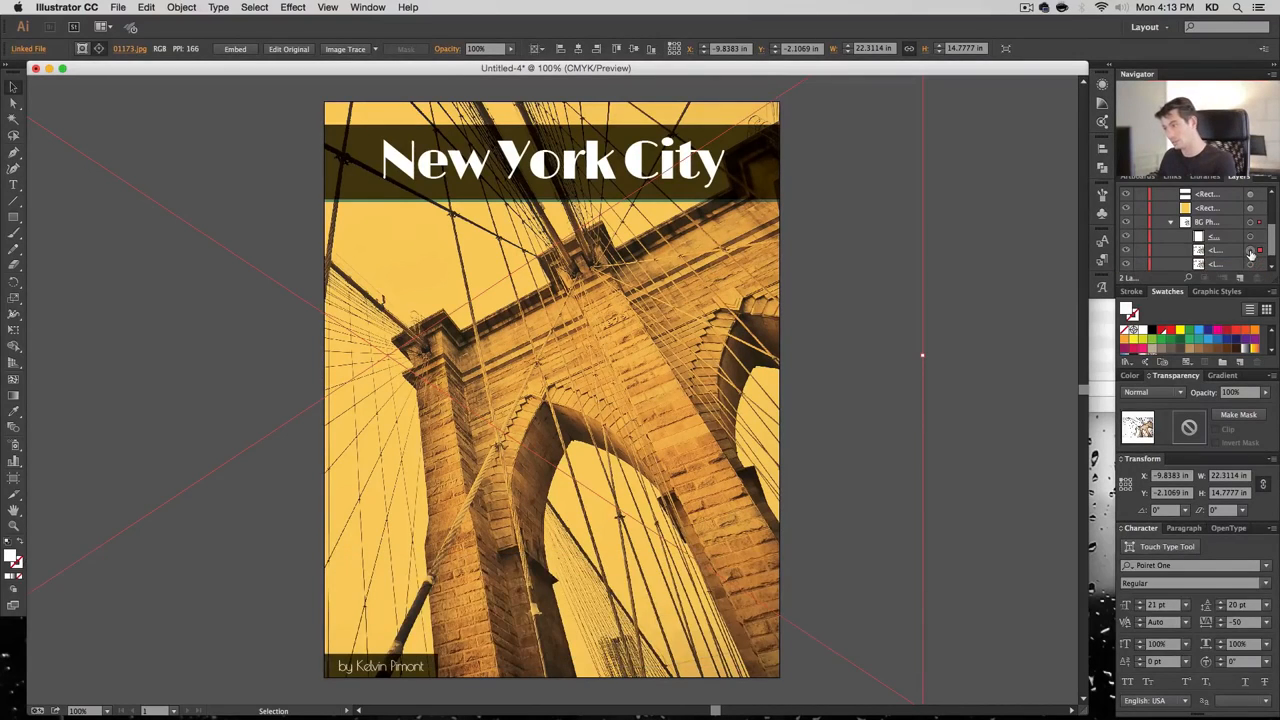
Set the photo copy to Overlay blending at 30% opacity
{"action": "left_click", "coordinate": [1155, 392]}
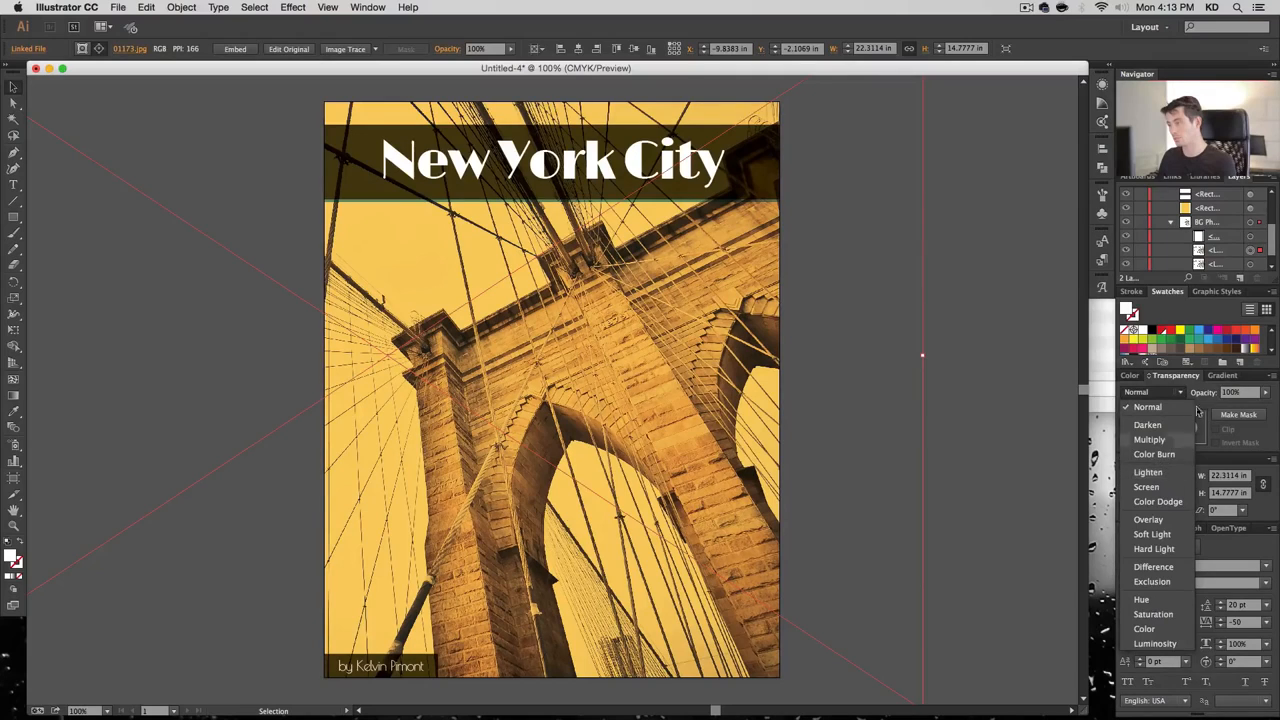
{"action": "left_click", "coordinate": [1257, 393]}
{"action": "double_click", "coordinate": [1251, 393]}
{"action": "type", "text": "30"}
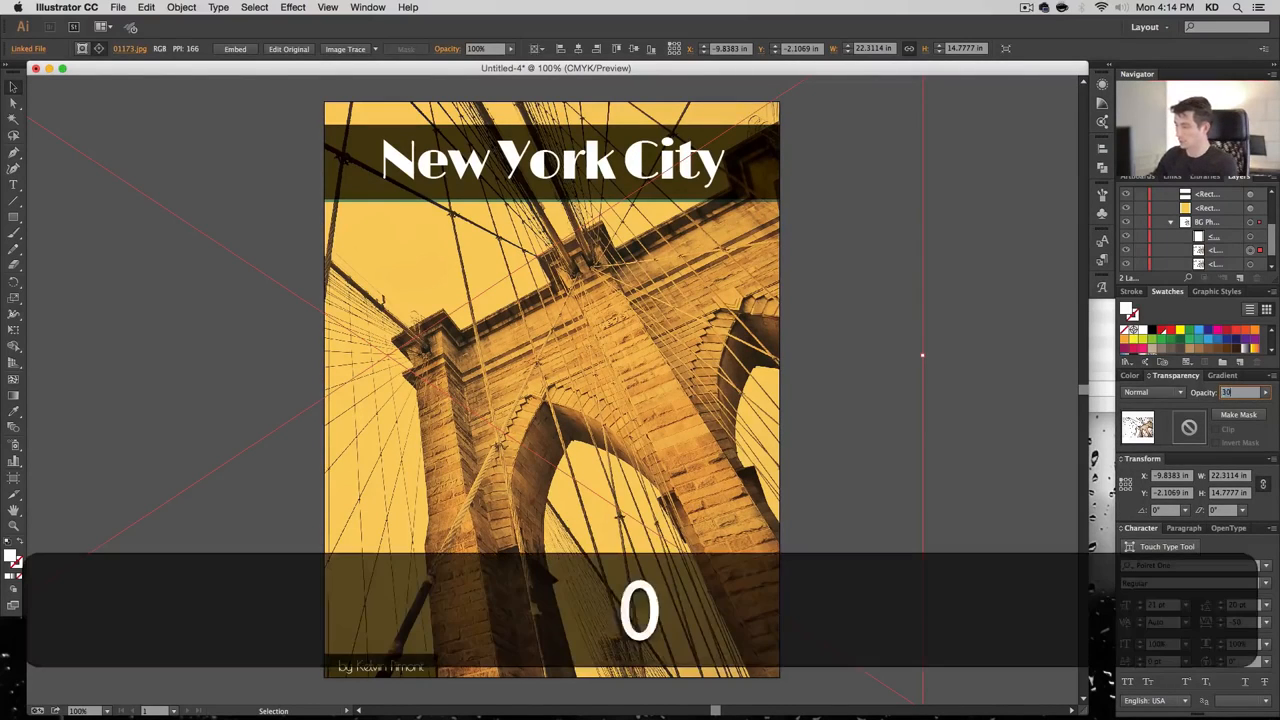
{"action": "key", "text": "Return"}
{"action": "left_click", "coordinate": [1152, 392]}
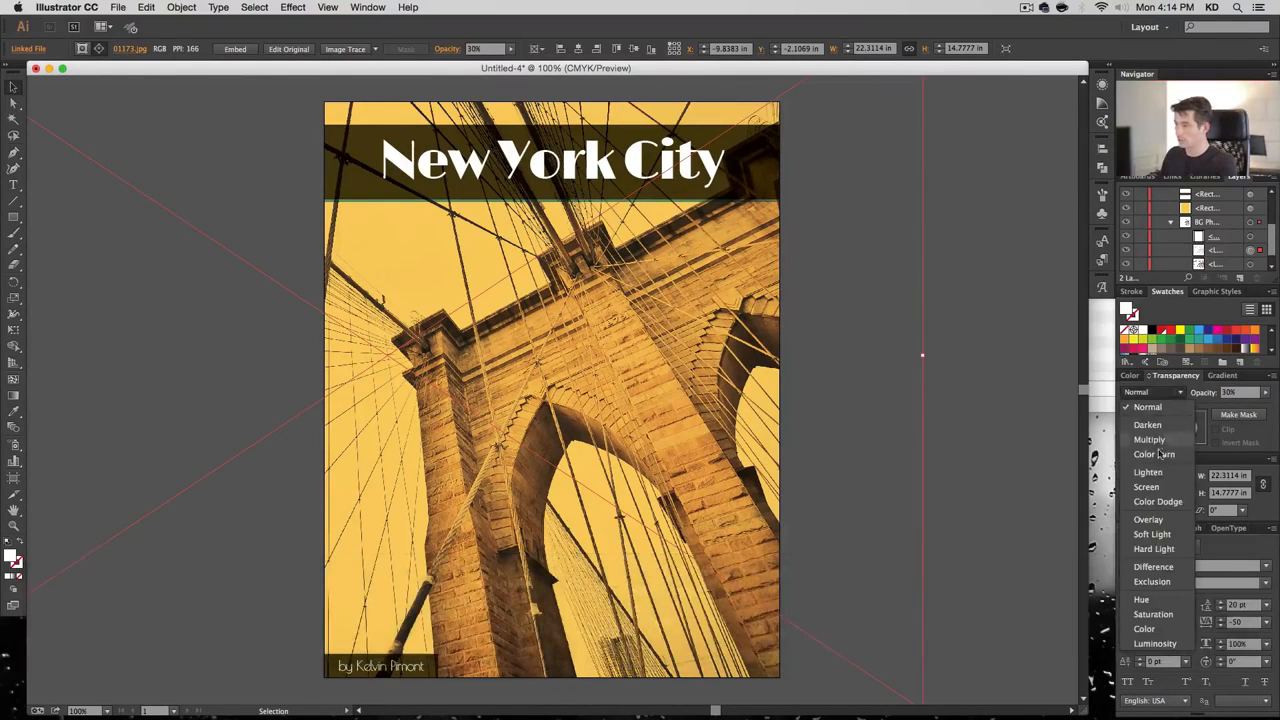
{"action": "left_click", "coordinate": [1149, 520]}
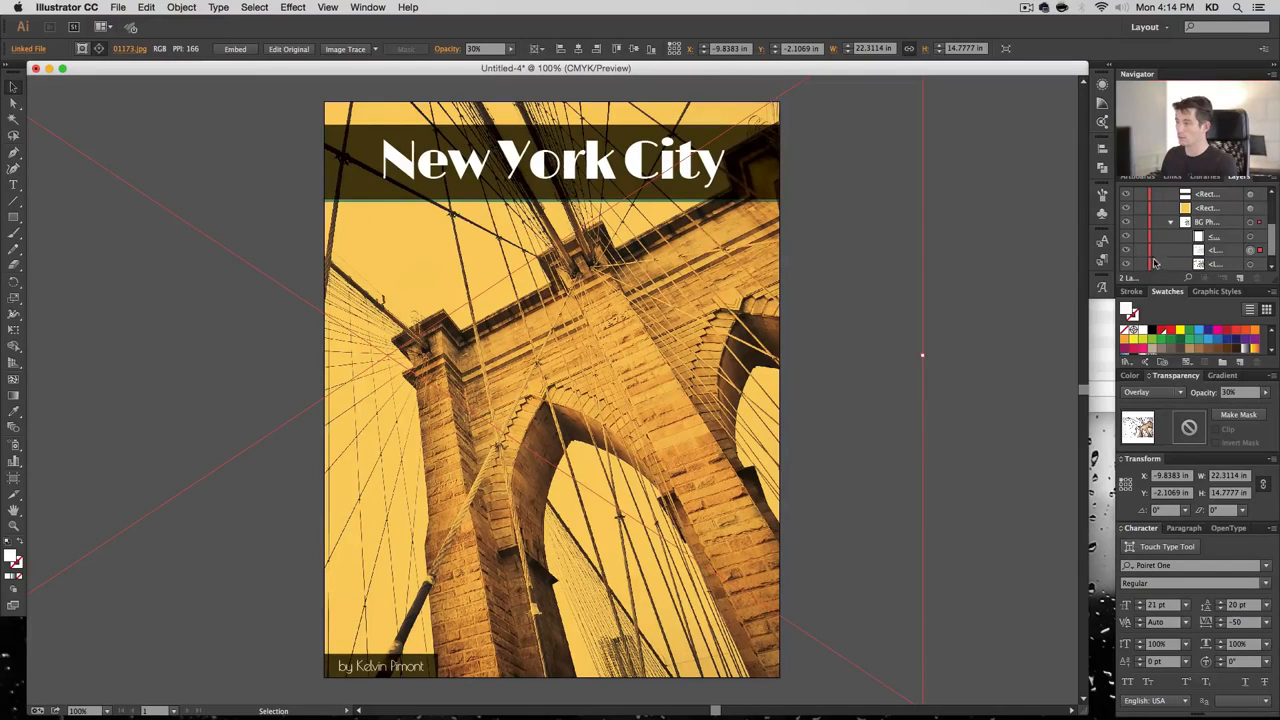
{"action": "scroll", "coordinate": [1156, 250], "scroll_direction": "down", "scroll_amount": 1}
{"action": "key", "text": "super+shift+a"}
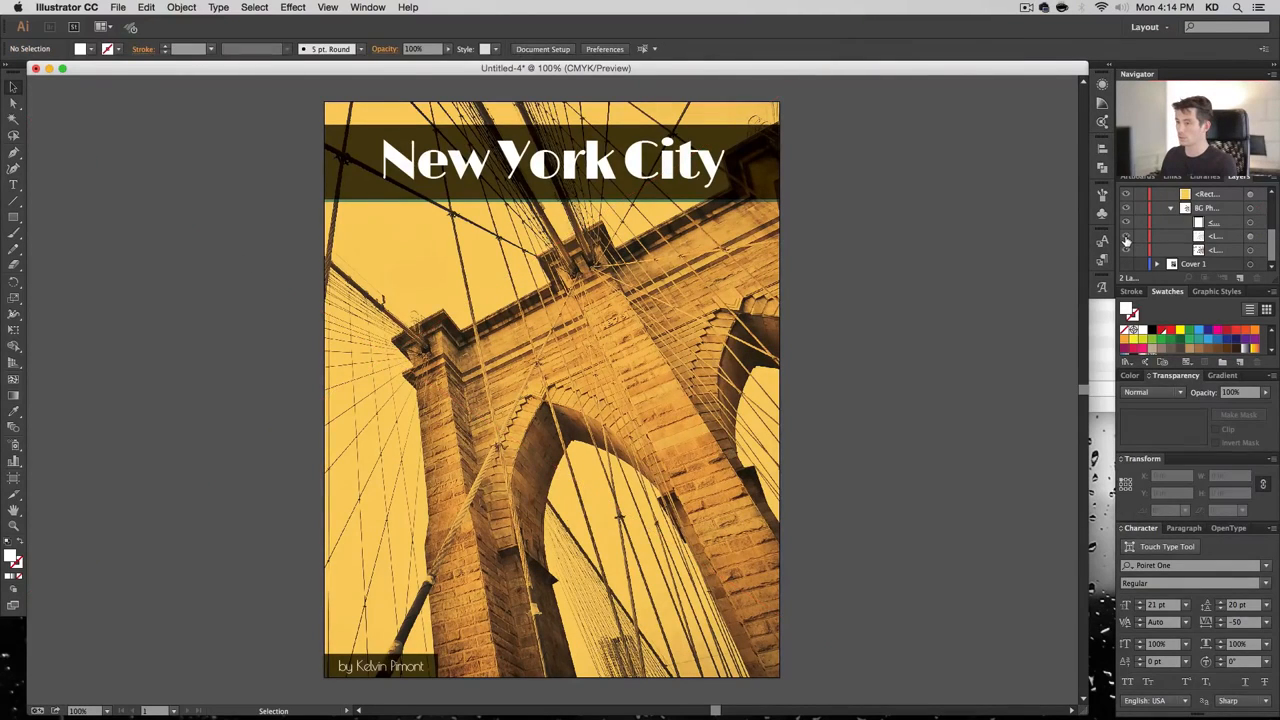
Raise the overlay photo to 60% opacity and toggle its visibility to compare
{"action": "left_click", "coordinate": [1250, 237]}
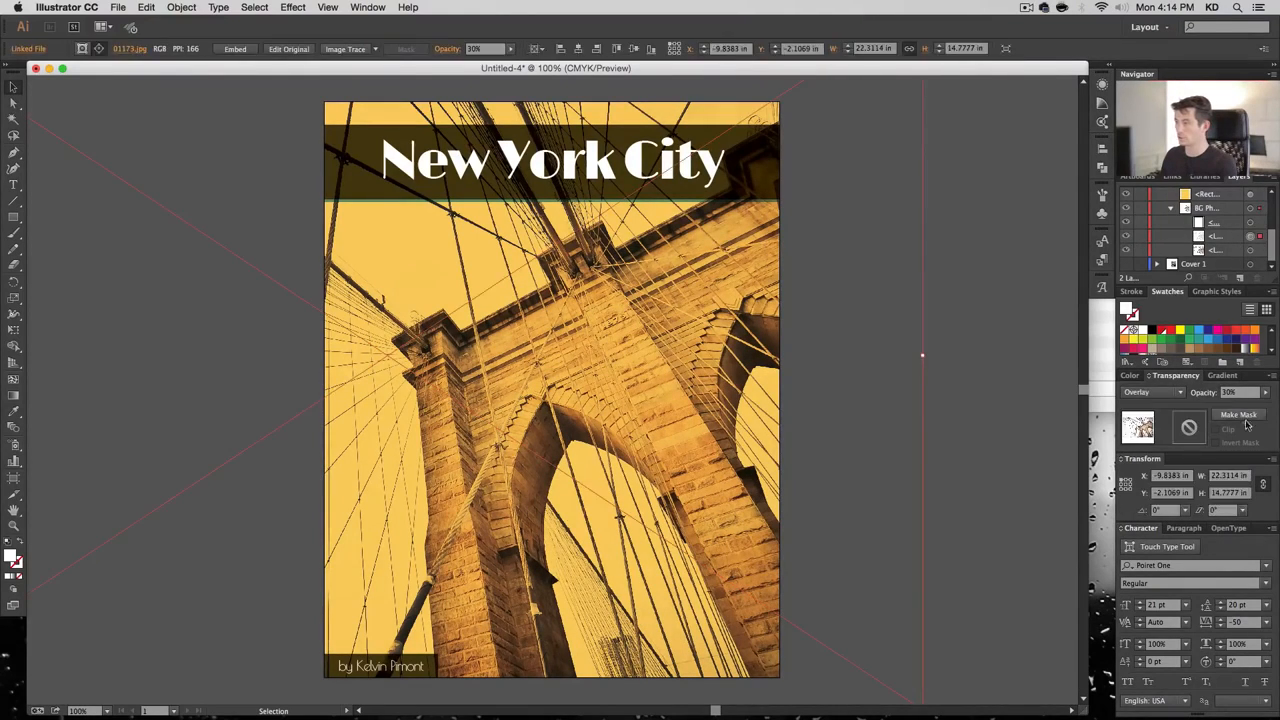
{"action": "left_click", "coordinate": [1232, 392]}
{"action": "type", "text": "60"}
{"action": "key", "text": "Return"}
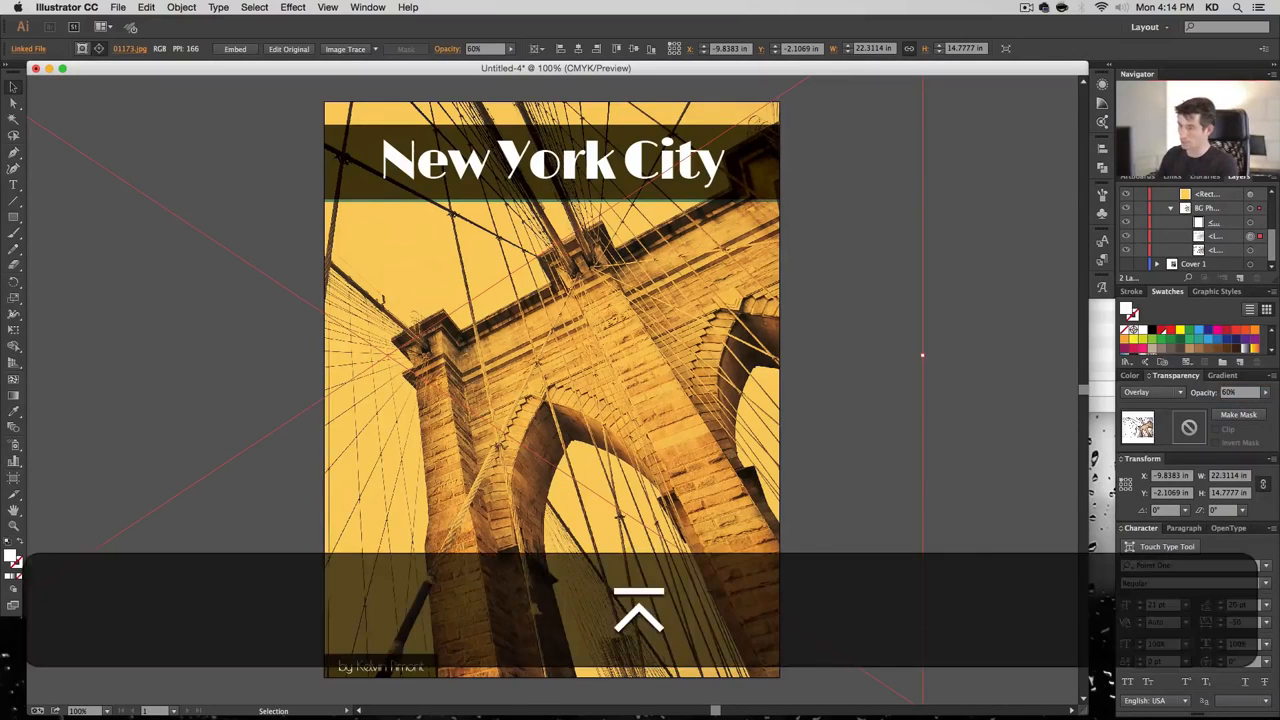
{"action": "left_click", "coordinate": [1125, 237]}
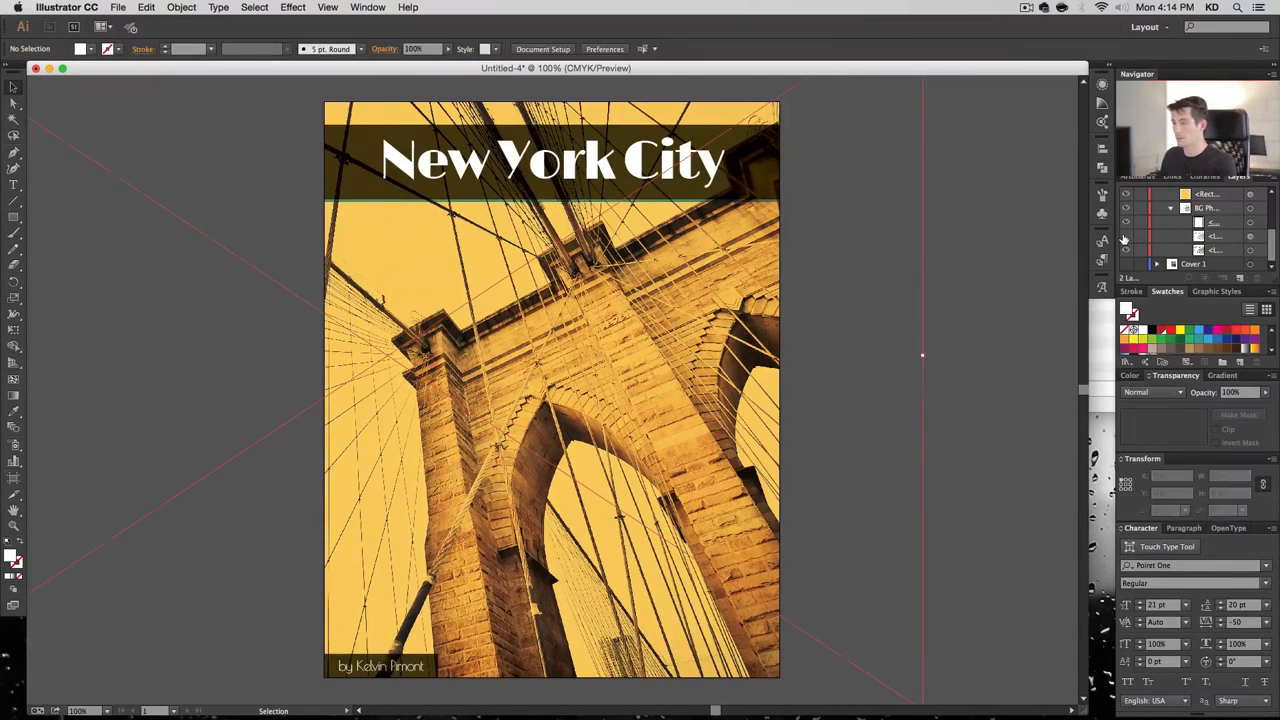
{"action": "left_click", "coordinate": [1125, 237]}
{"action": "left_click", "coordinate": [1125, 237]}
{"action": "left_click", "coordinate": [1125, 237]}
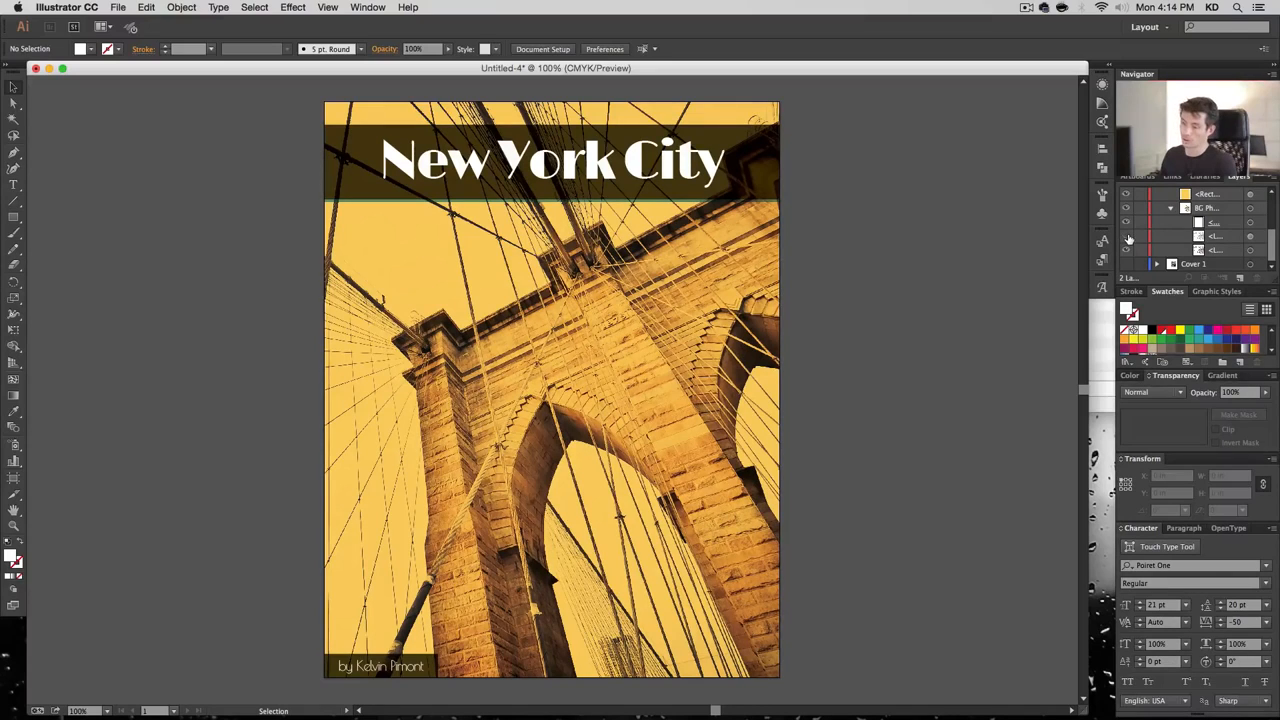
Compare the overlay, view the whole cover, return to 100%, and open Save As
{"action": "left_click", "coordinate": [1126, 237]}
{"action": "left_click", "coordinate": [1126, 237]}
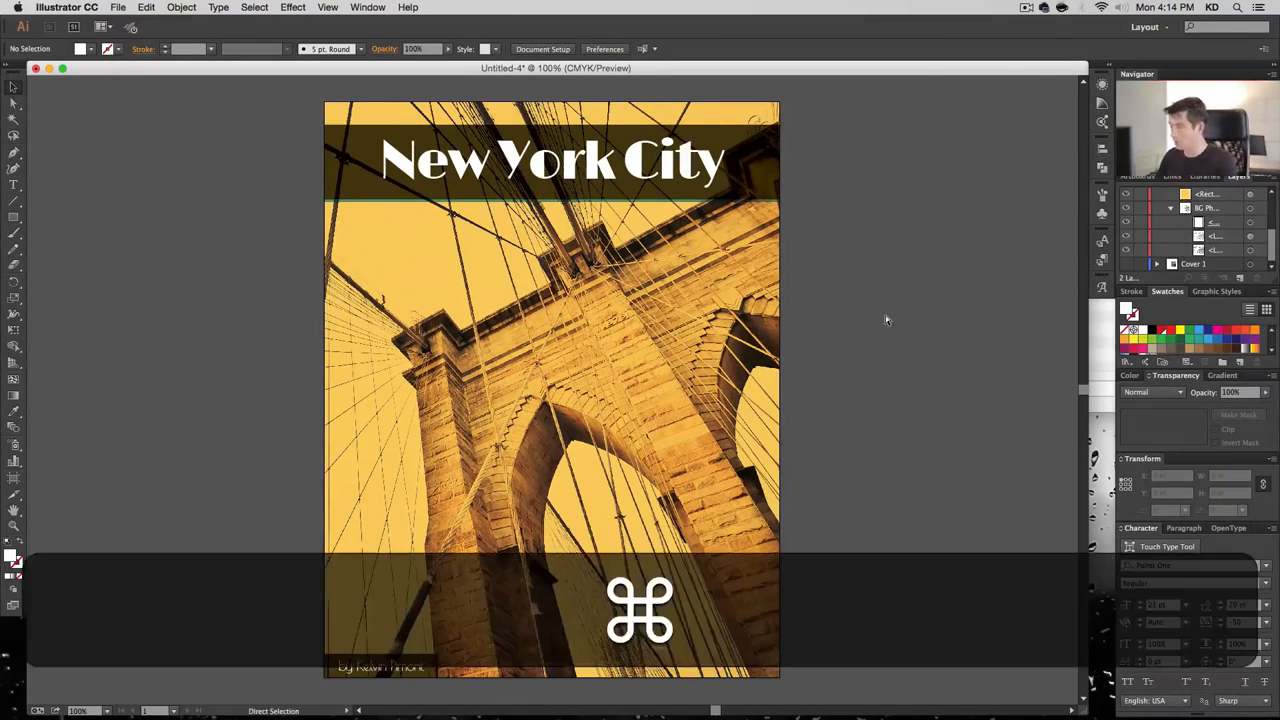
{"action": "key", "text": "super+minus"}
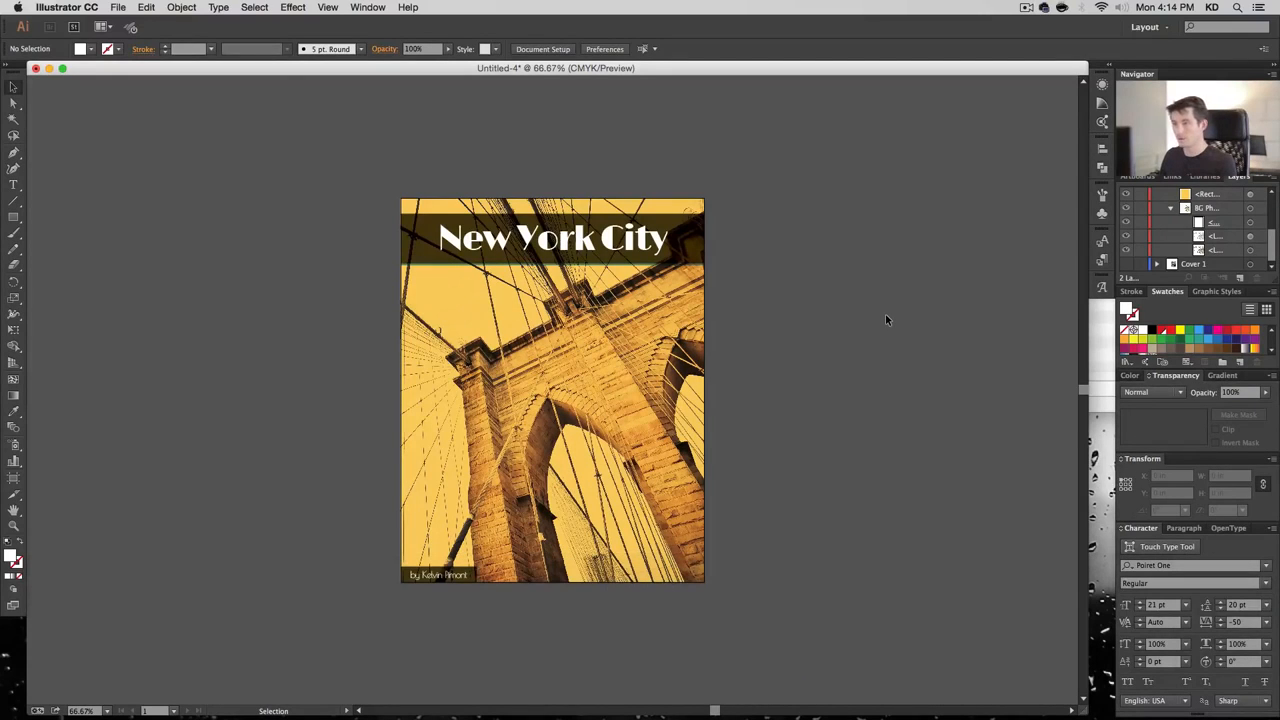
{"action": "key", "text": "super+plus"}
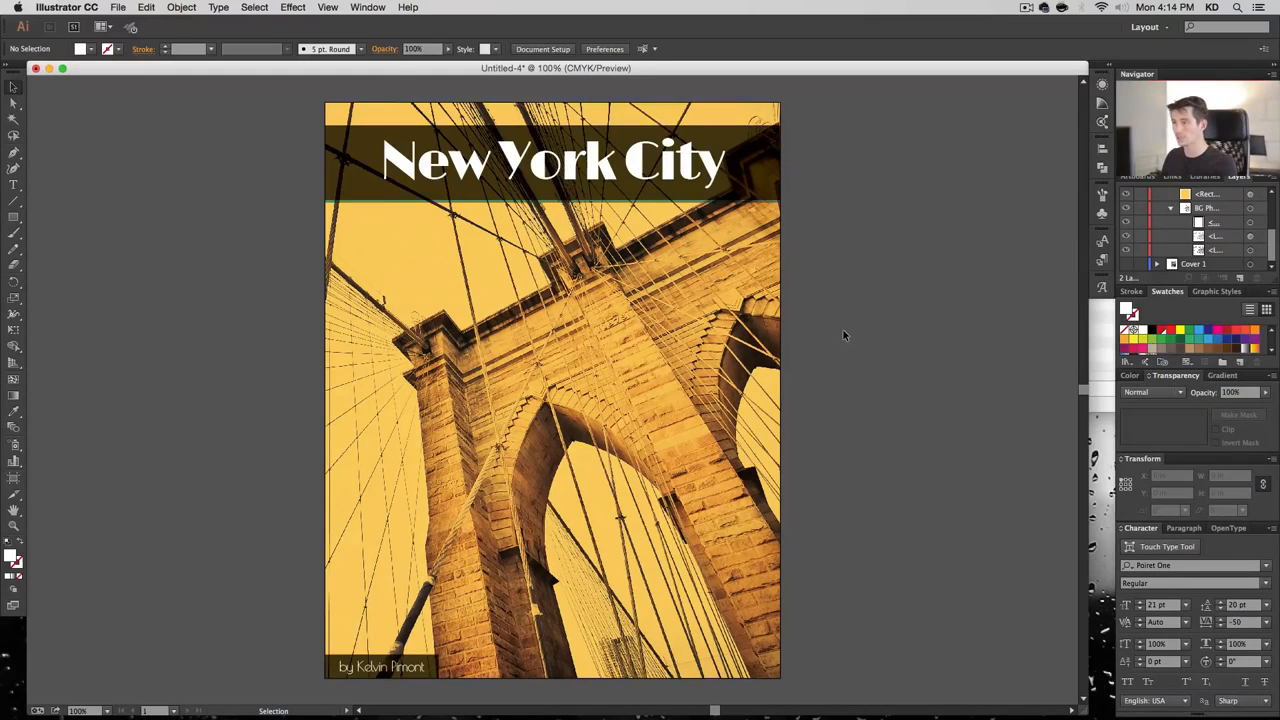
{"action": "key", "text": "super+s"}
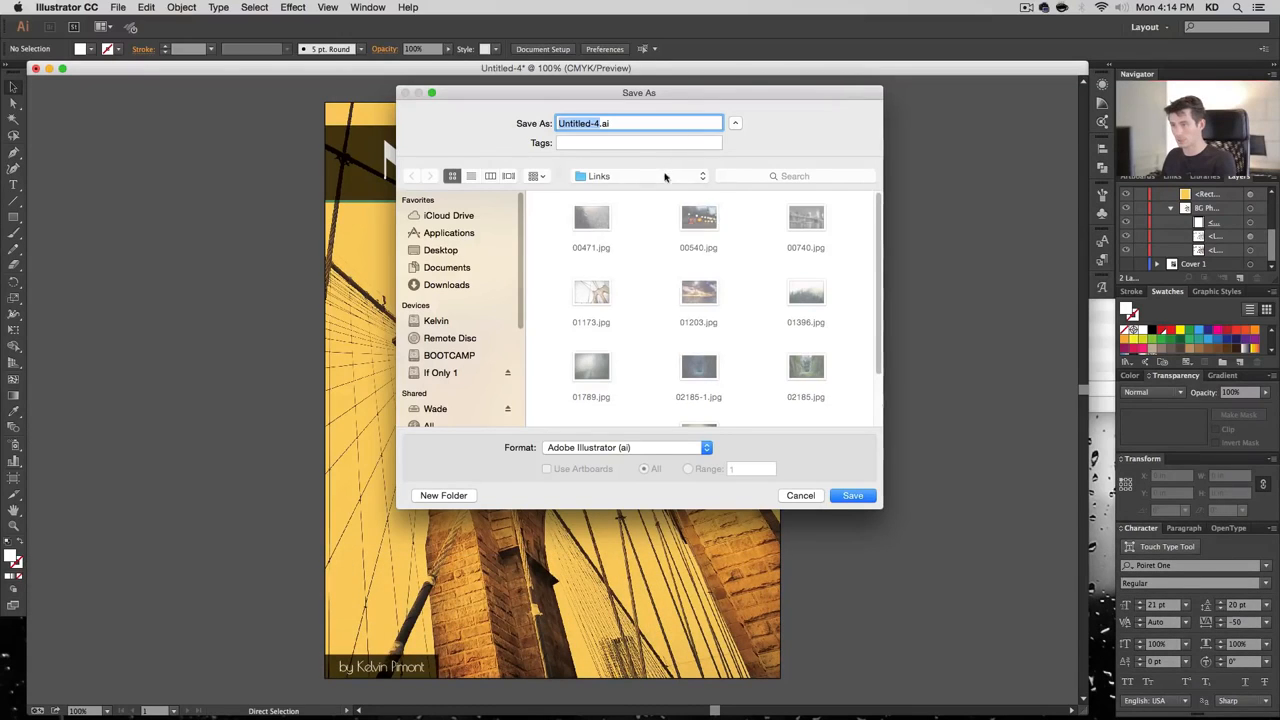
Save as 'Book Covers' in the How To Make a Book Cover folder, reaching Illustrator Options
{"action": "left_click", "coordinate": [665, 177]}
{"action": "left_click", "coordinate": [665, 191]}
{"action": "type", "text": "Bo"}
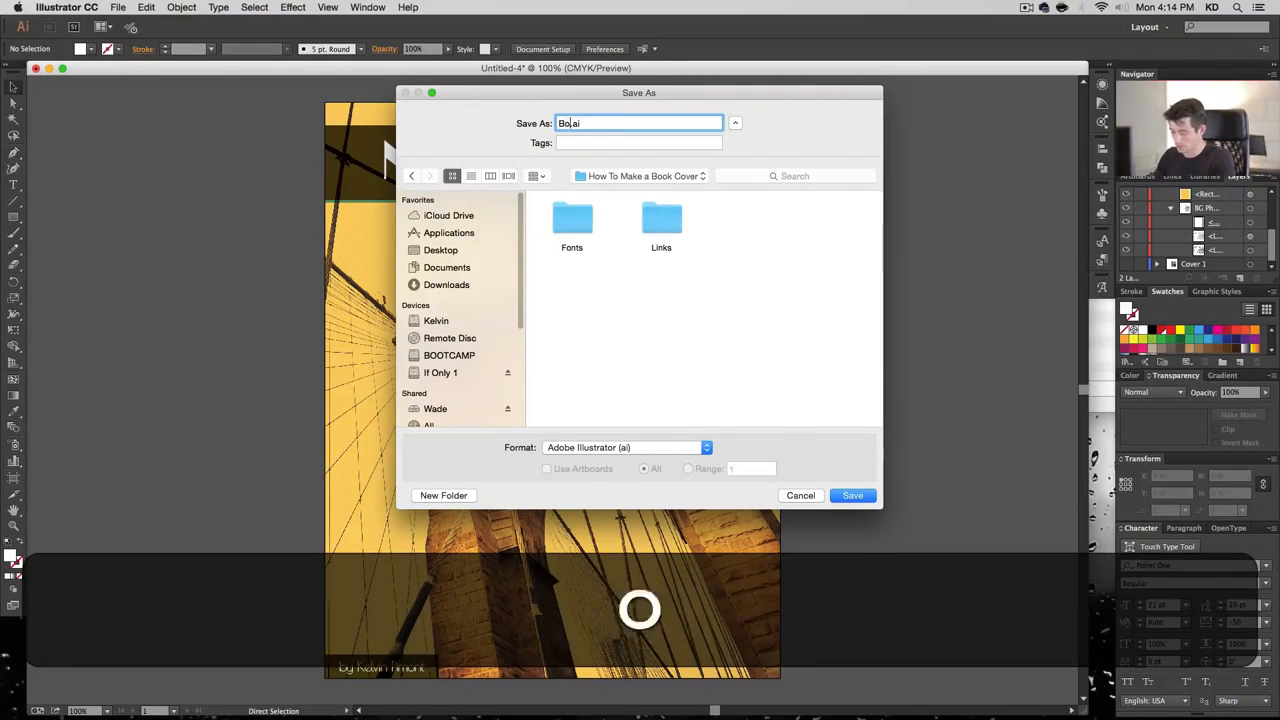
{"action": "type", "text": "ok Covers"}
{"action": "key", "text": "Return"}
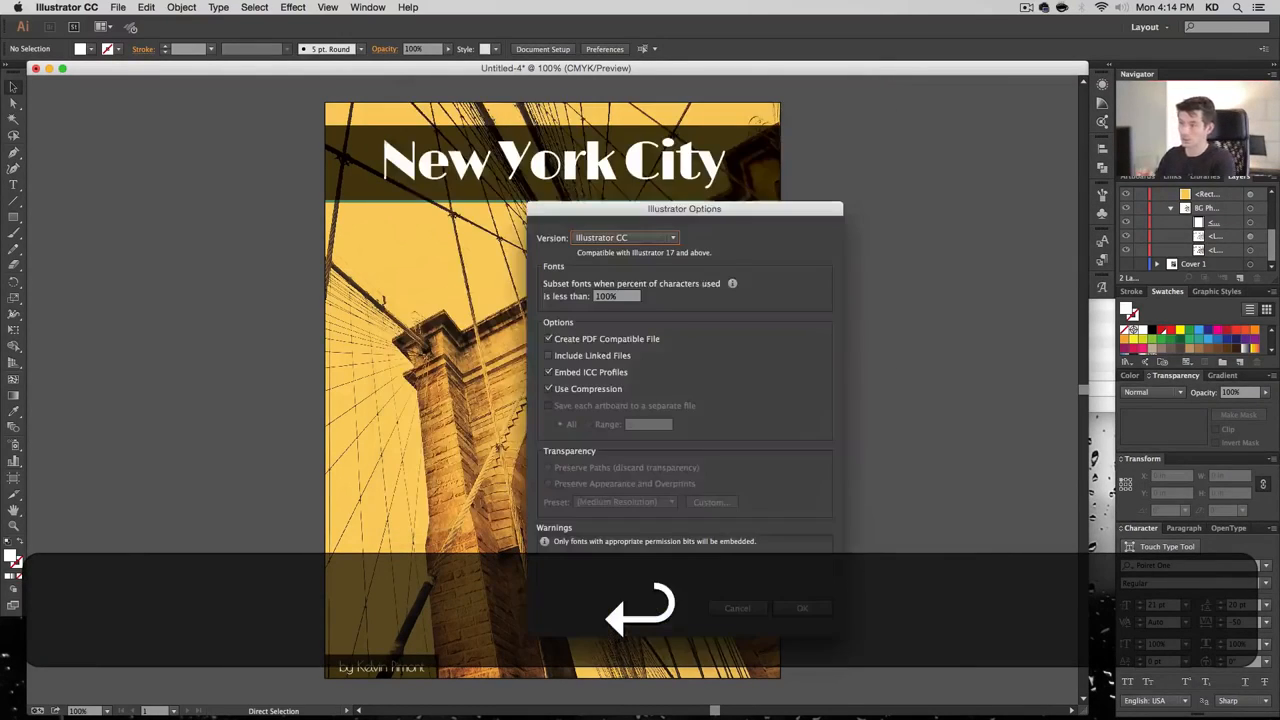
{"action": "left_click_drag", "start_coordinate": [675, 220], "coordinate": [808, 172]}
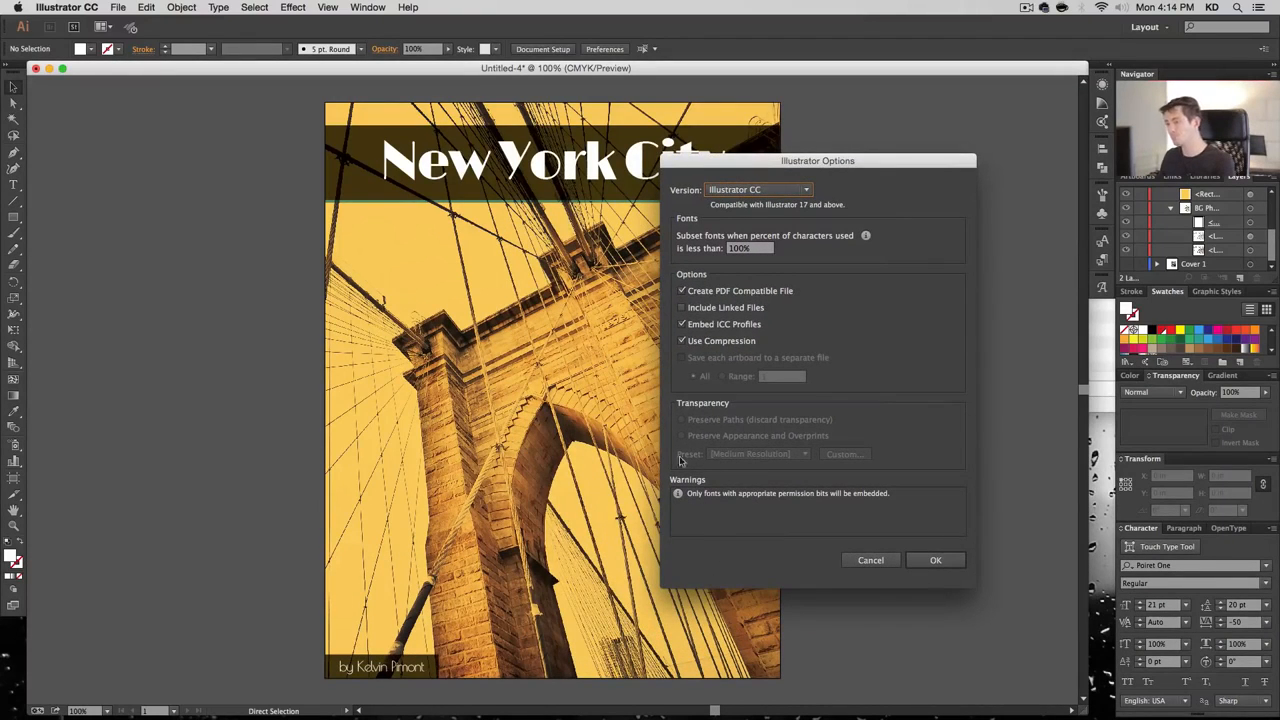
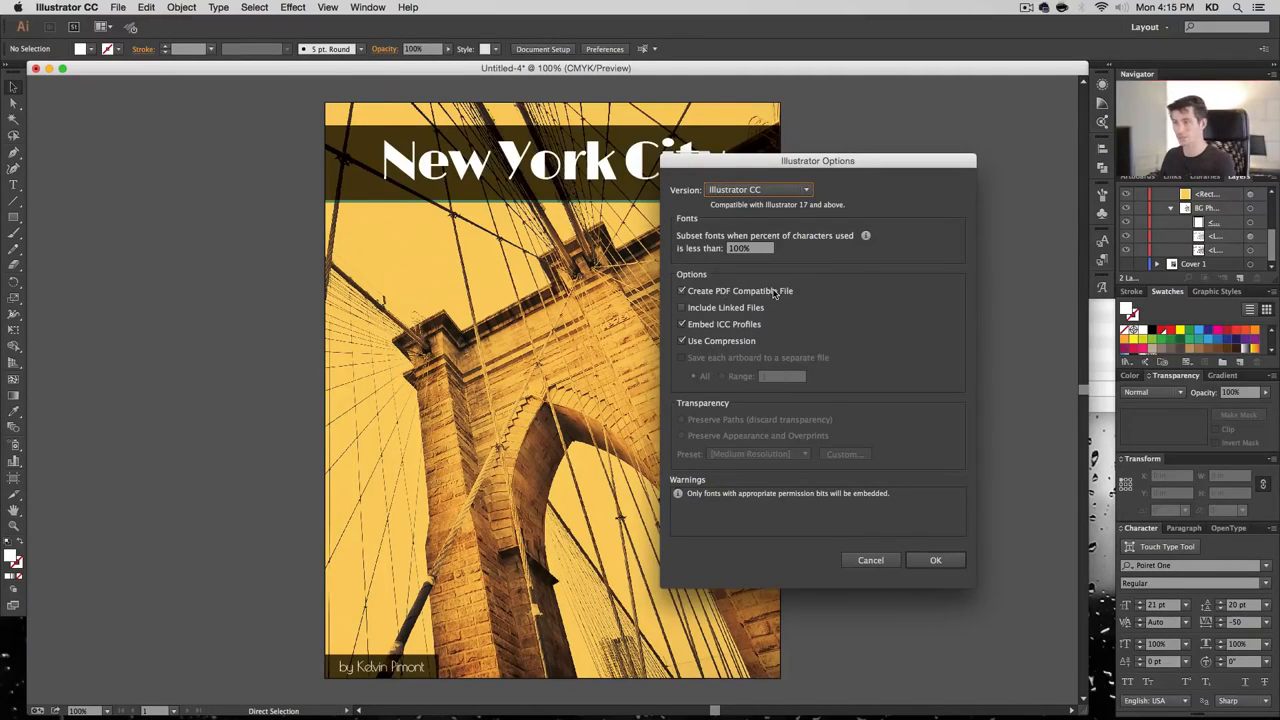
Confirm the Illustrator Options to save Book Covers.ai, then collapse the Cover 2 layer
{"action": "left_click", "coordinate": [932, 562]}
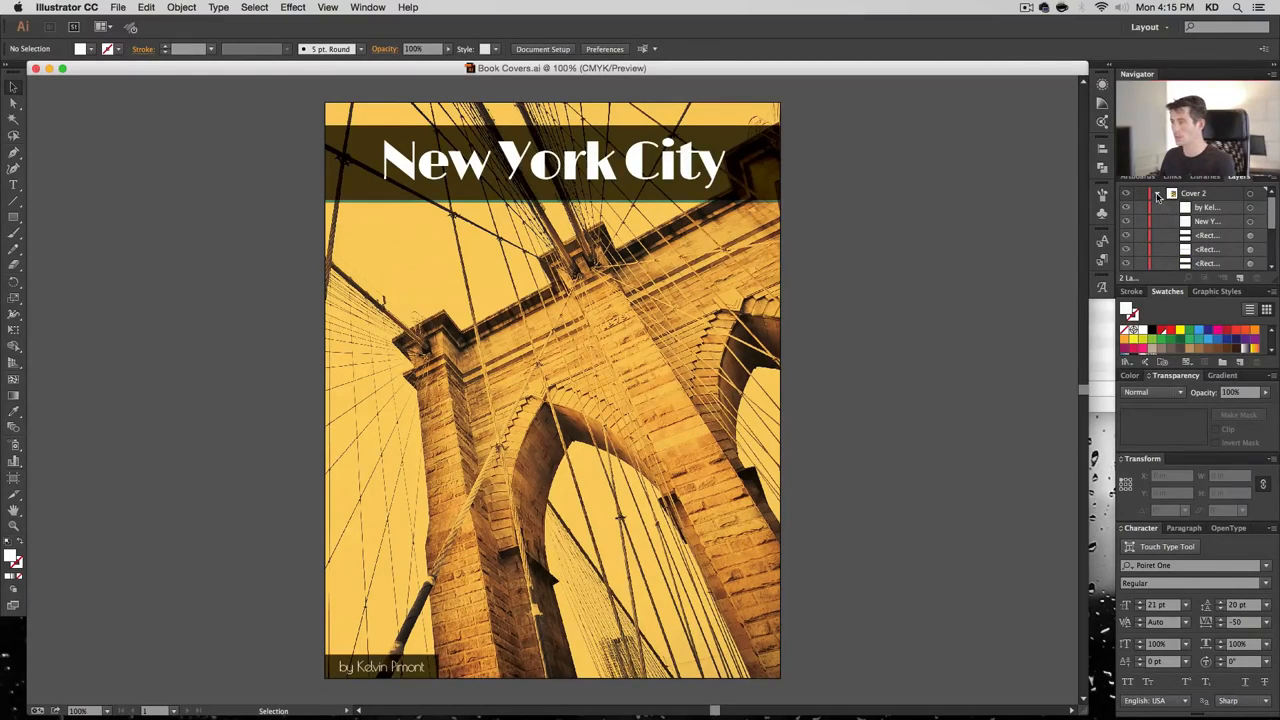
{"action": "left_click", "coordinate": [1157, 194]}
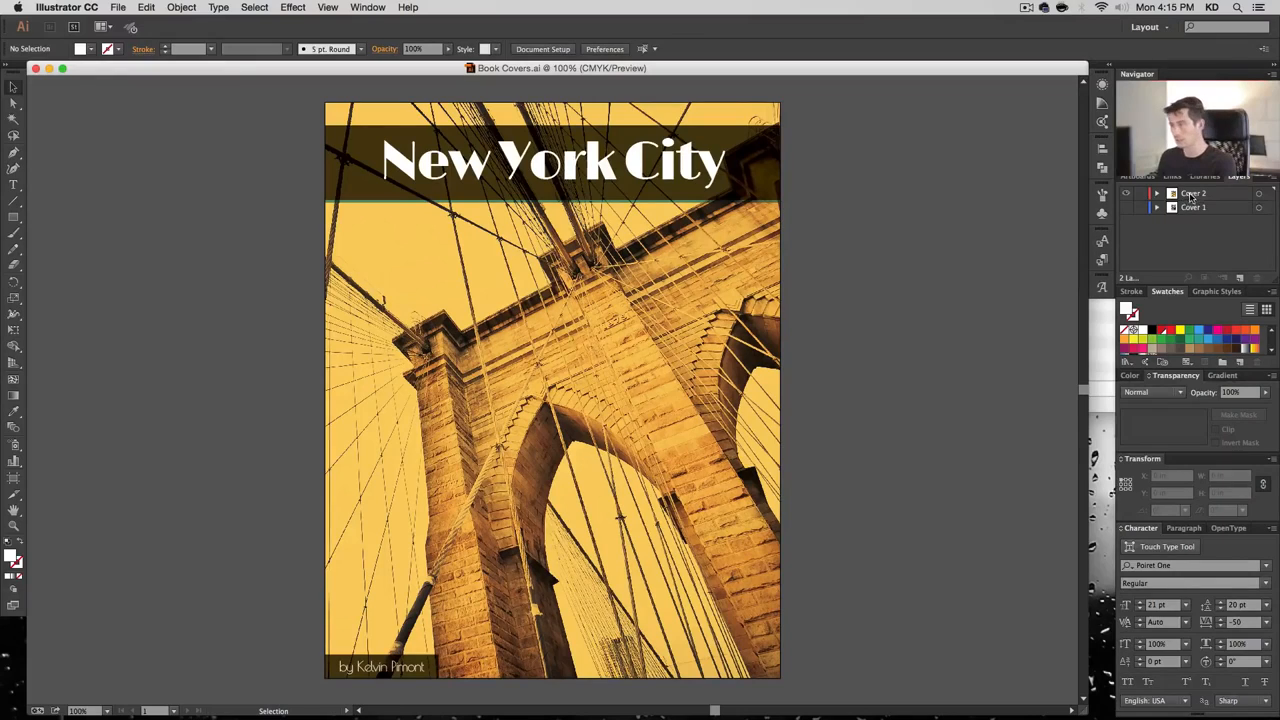
Duplicate the Cover 2 layer and rename the copy Cover 3
{"action": "left_click_drag", "start_coordinate": [1190, 200], "coordinate": [1240, 278]}
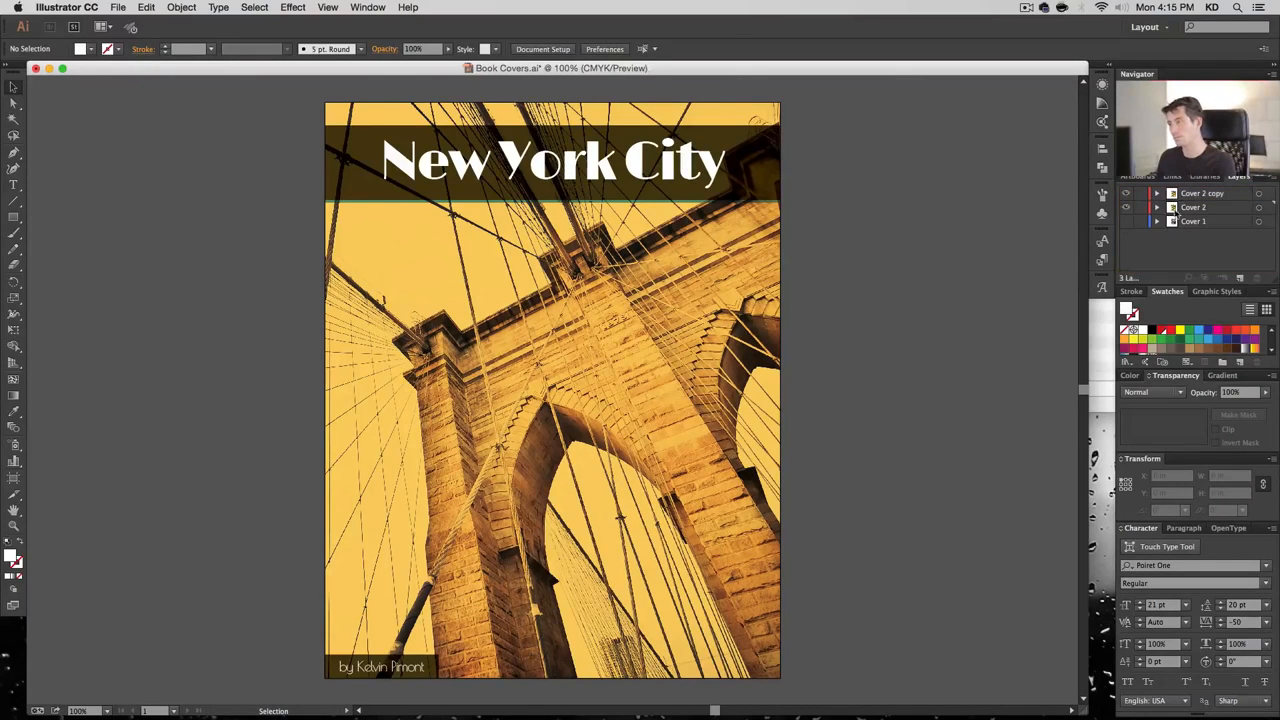
{"action": "double_click", "coordinate": [1200, 193]}
{"action": "type", "text": "3"}
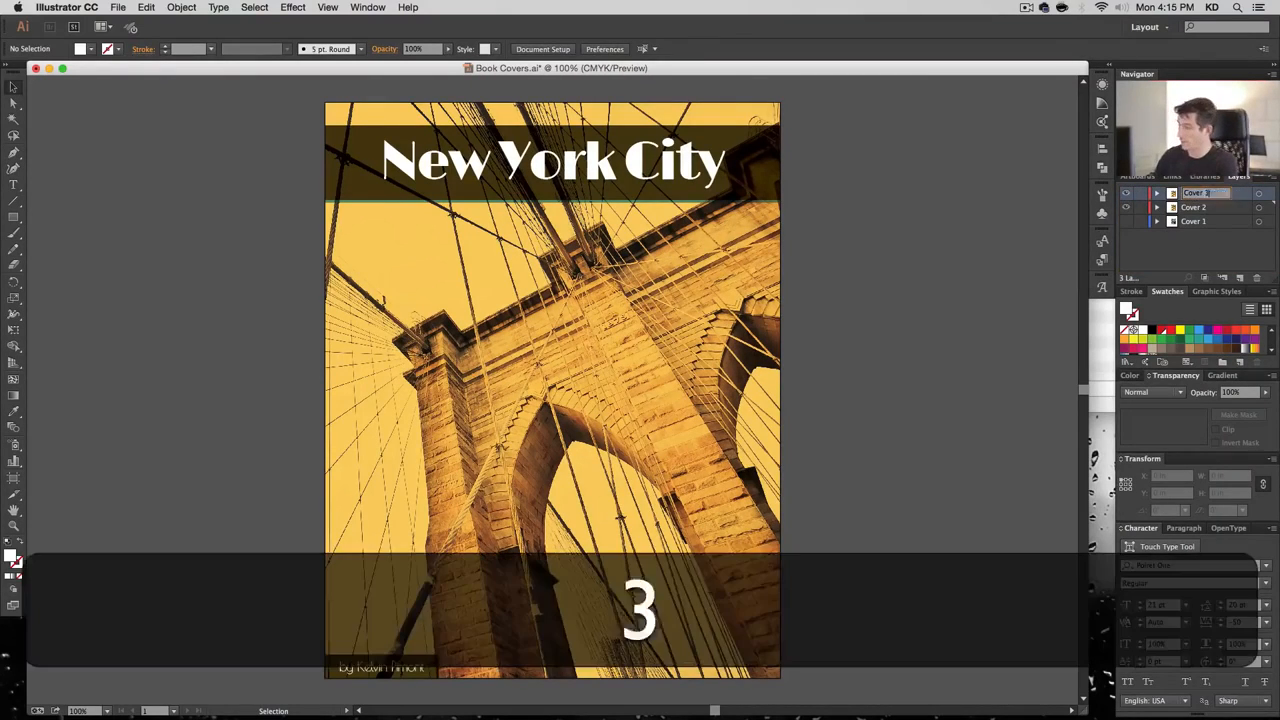
{"action": "key", "text": "Return"}
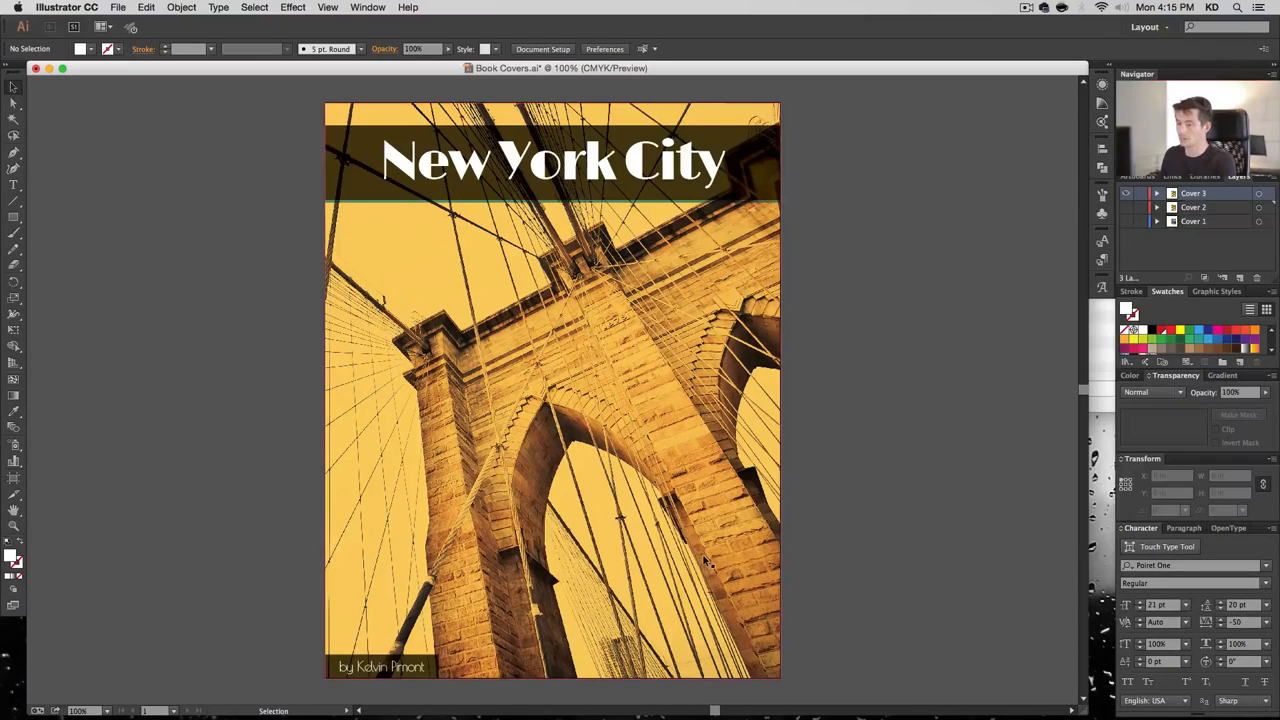
Delete the semi-transparent overlay copy of the bridge photo from Cover 3
{"action": "left_click", "coordinate": [1157, 194]}
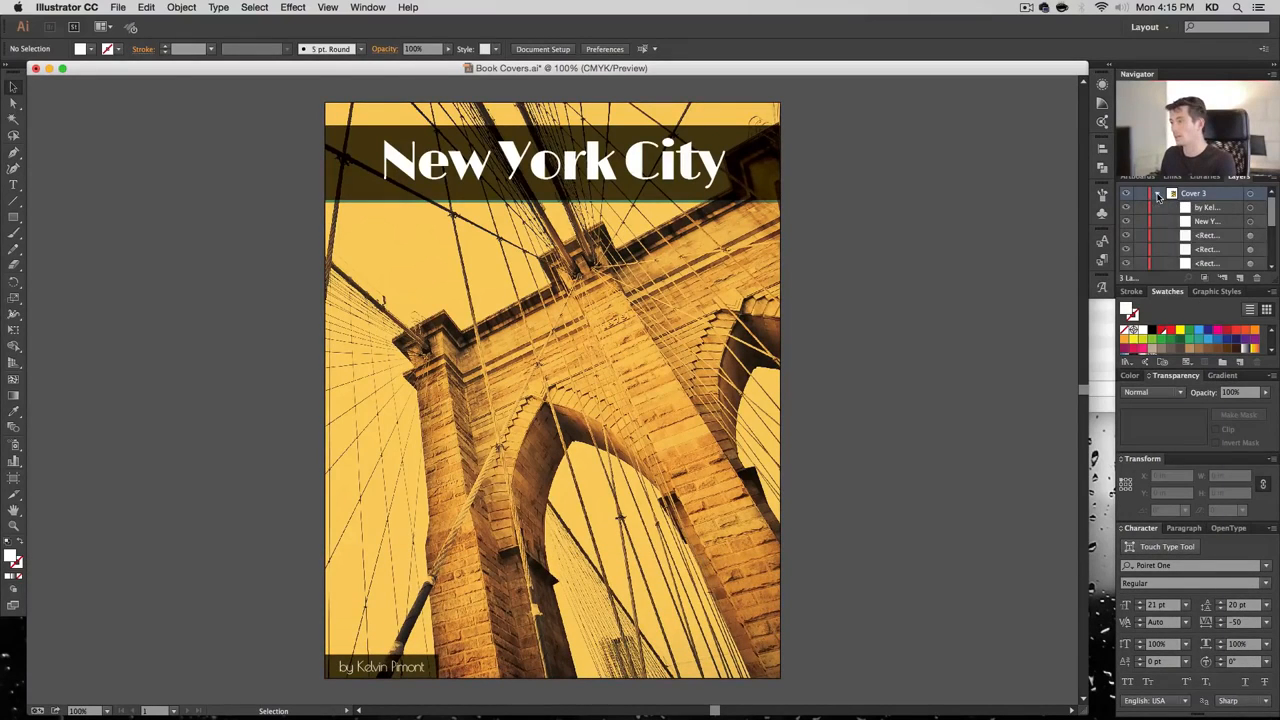
{"action": "left_click", "coordinate": [1239, 237]}
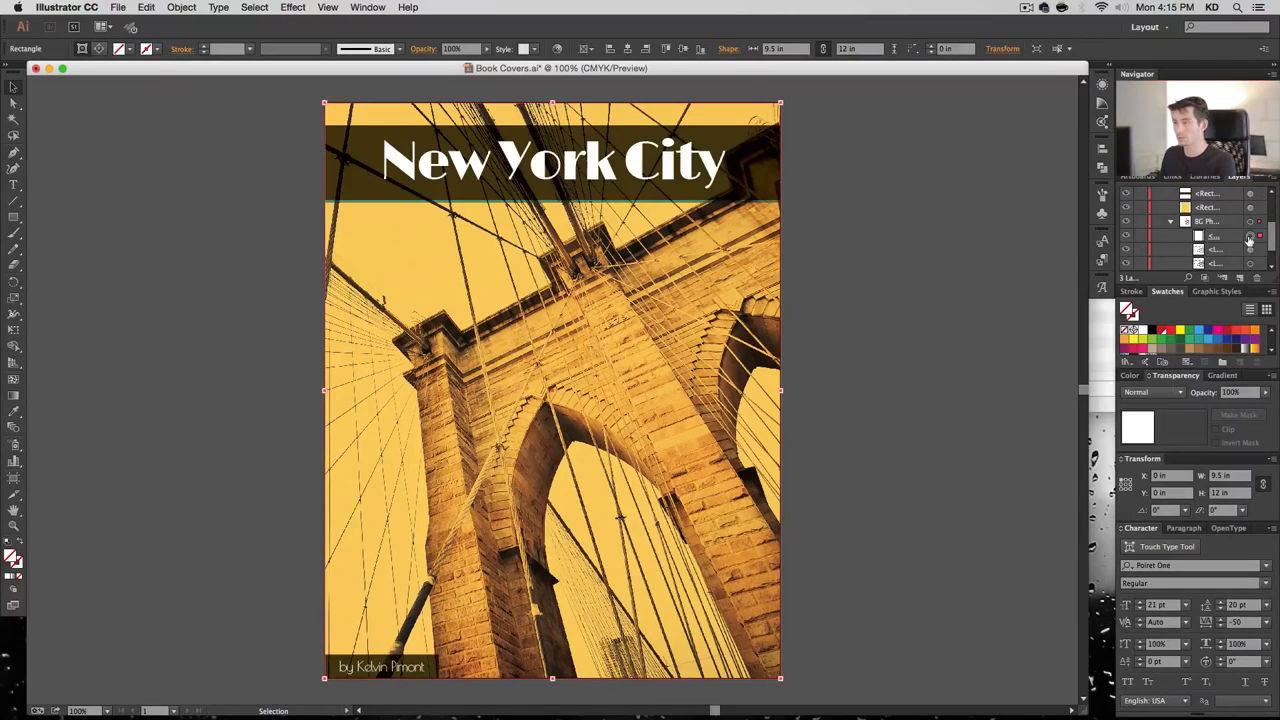
{"action": "scroll", "coordinate": [1249, 240], "scroll_direction": "down", "scroll_amount": 1}
{"action": "left_click", "coordinate": [1250, 236]}
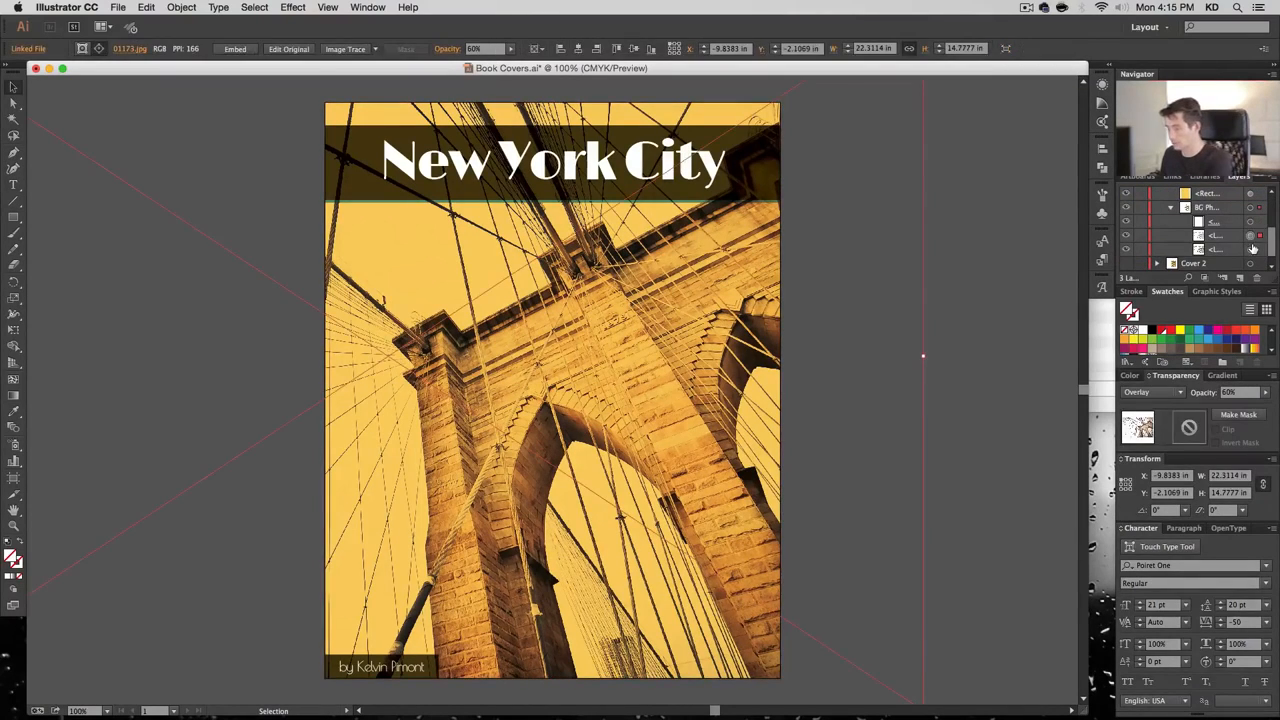
{"action": "key", "text": "BackSpace"}
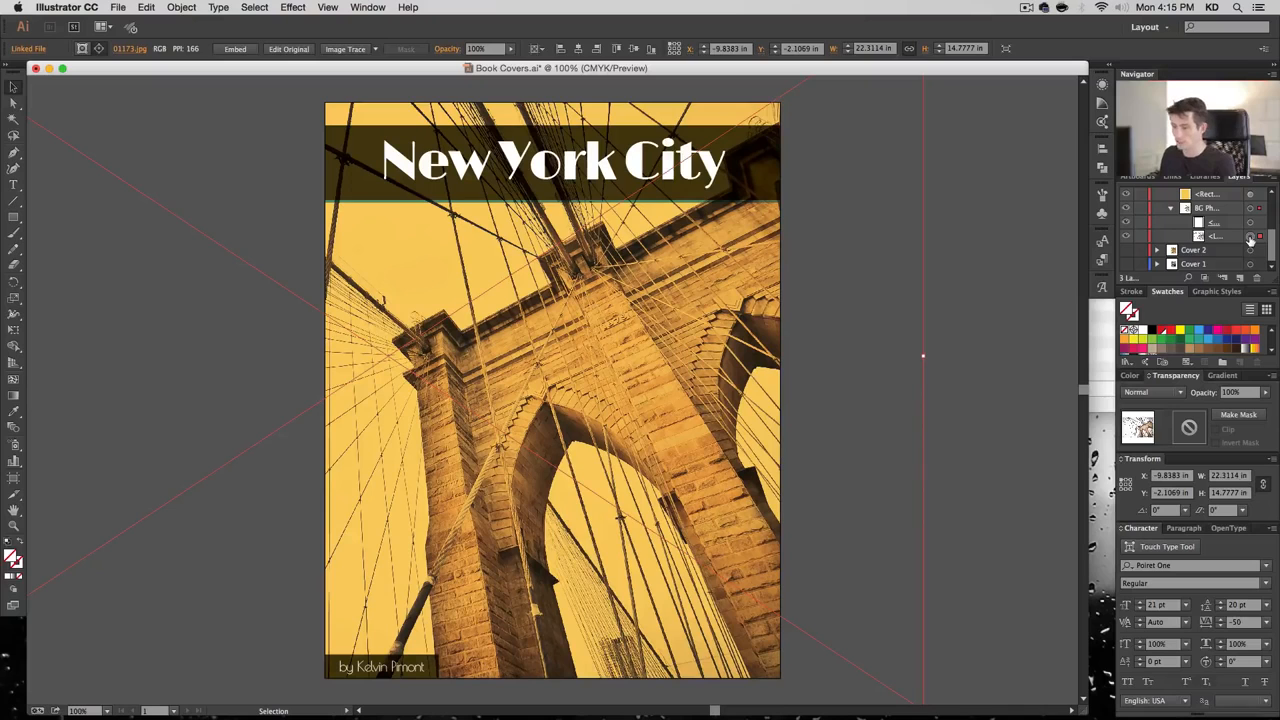
{"action": "left_click", "coordinate": [118, 7]}
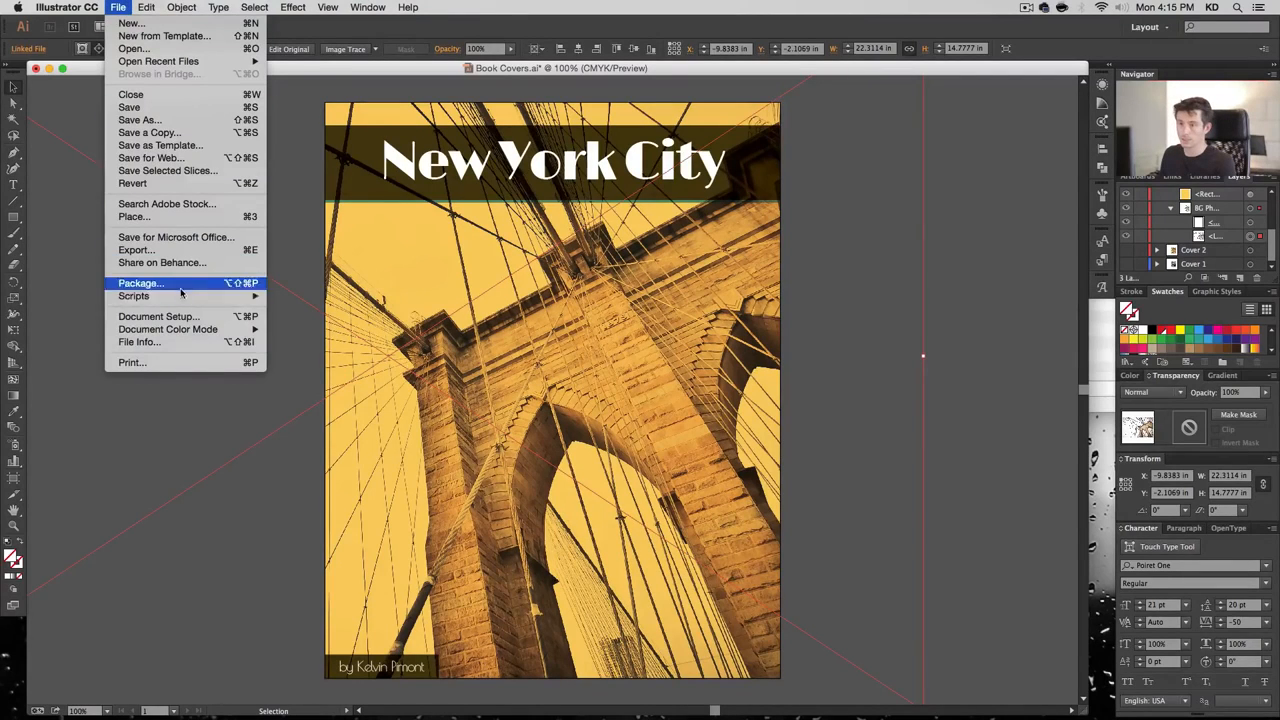
Place the forest photo 01396.jpg from the Links folder onto the canvas
{"action": "left_click", "coordinate": [189, 206]}
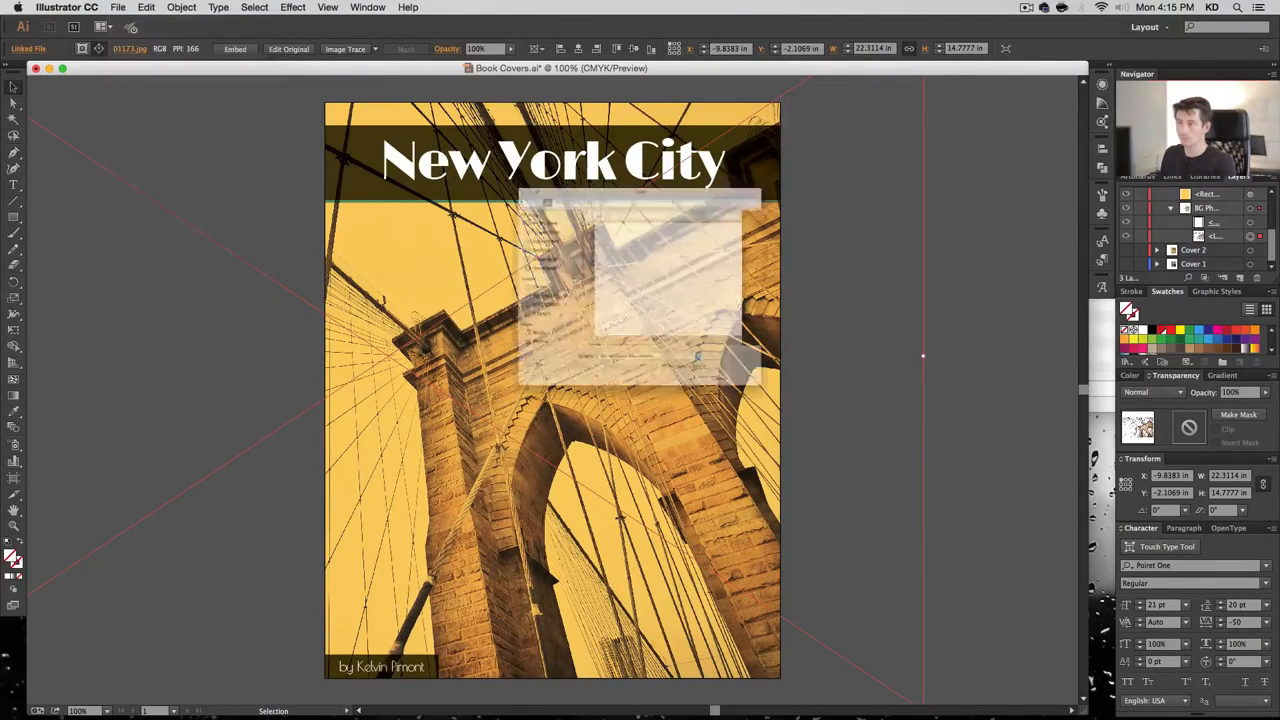
{"action": "left_click", "coordinate": [731, 243]}
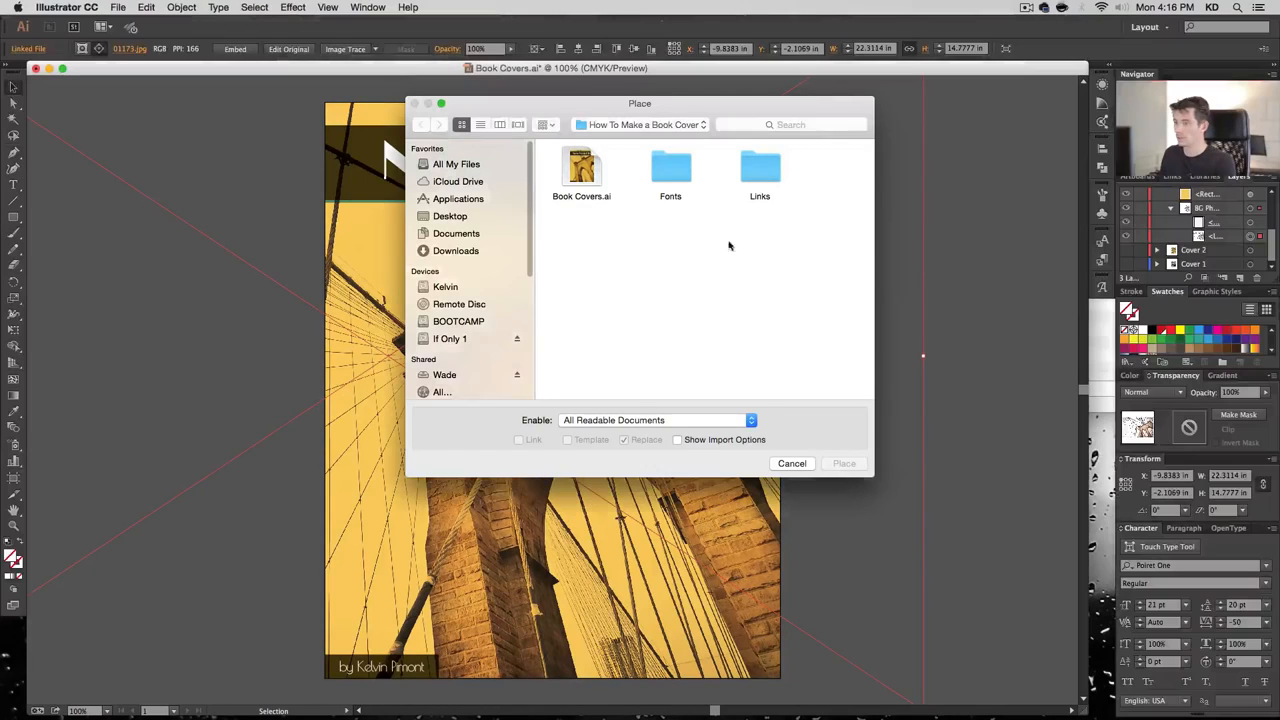
{"action": "double_click", "coordinate": [760, 170]}
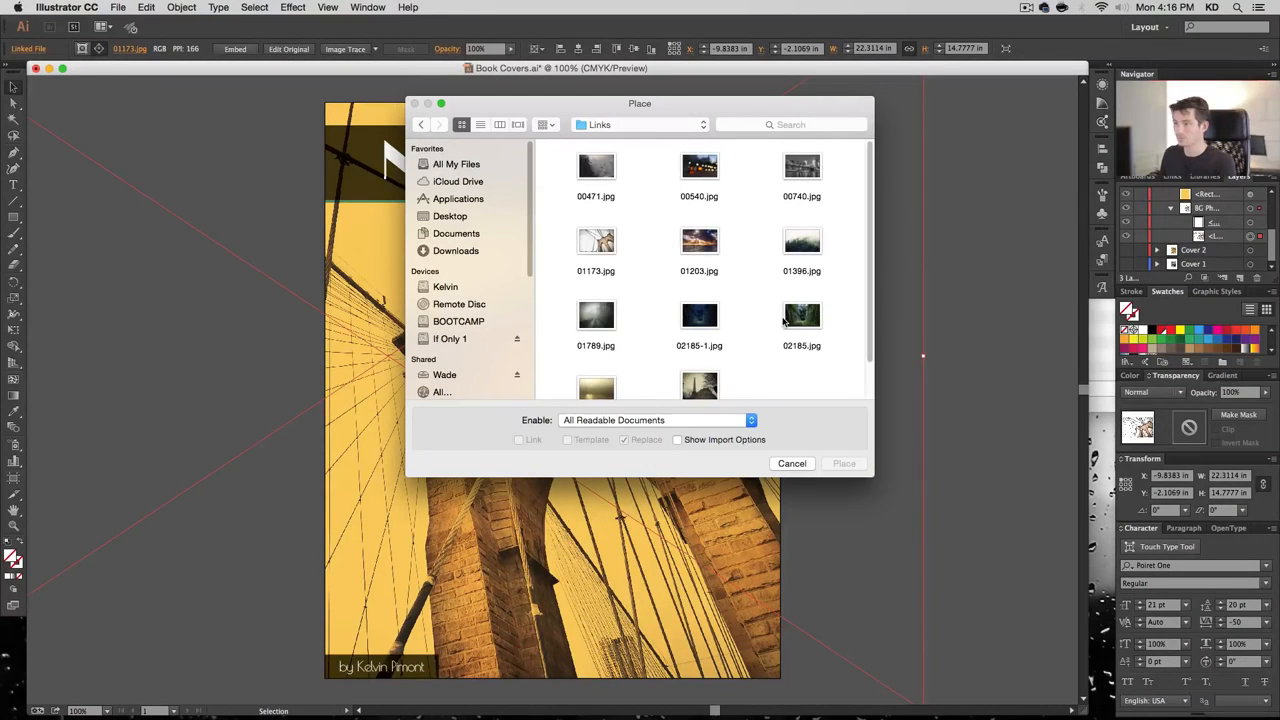
{"action": "left_click", "coordinate": [808, 248]}
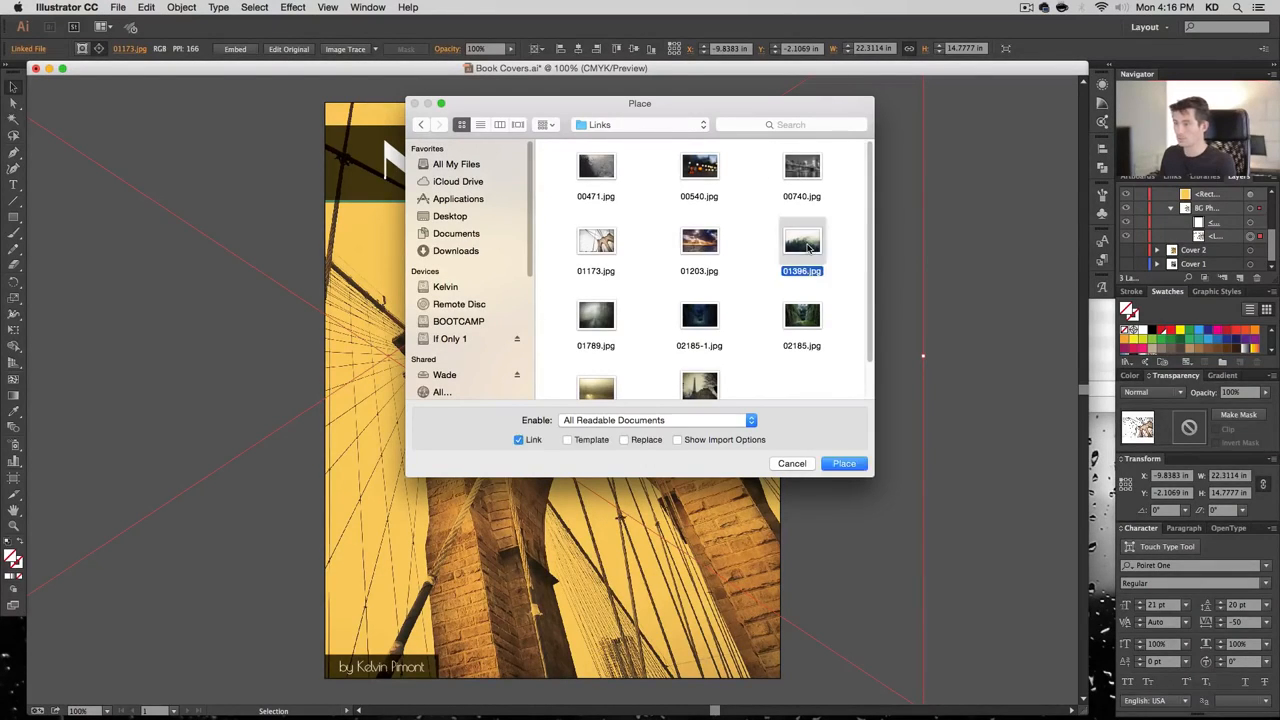
{"action": "double_click", "coordinate": [810, 248]}
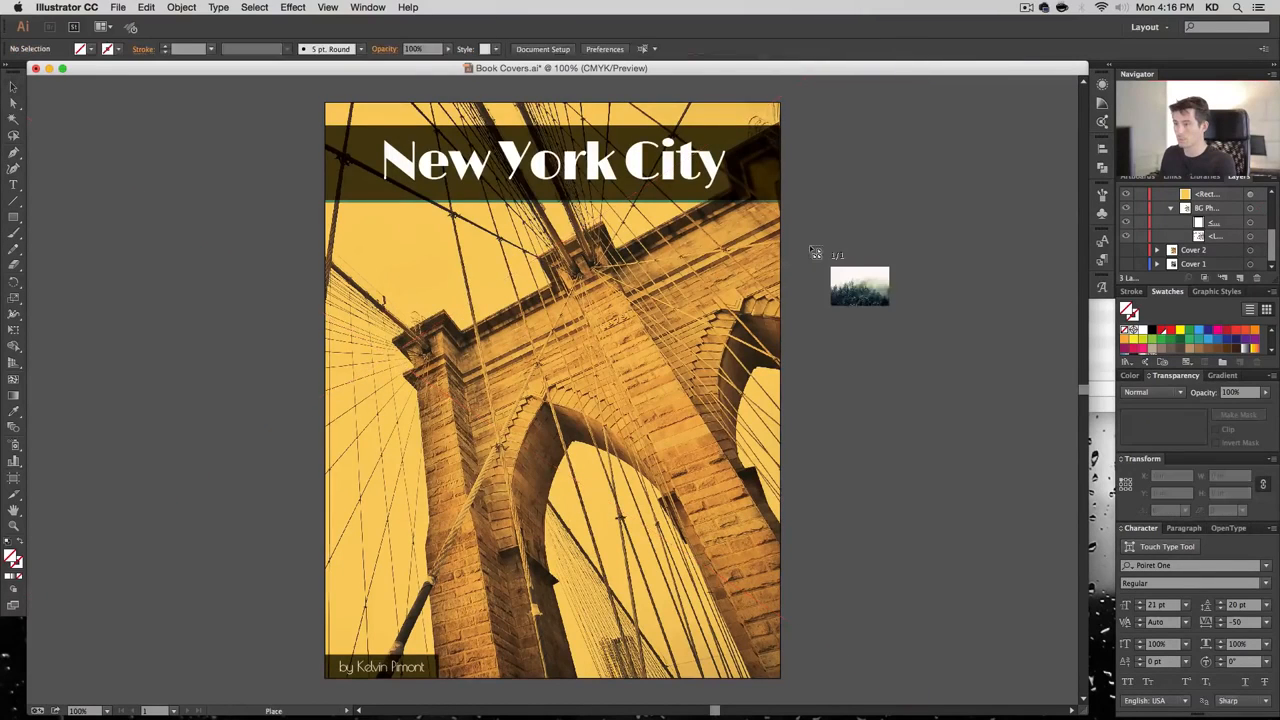
{"action": "left_click", "coordinate": [258, 160]}
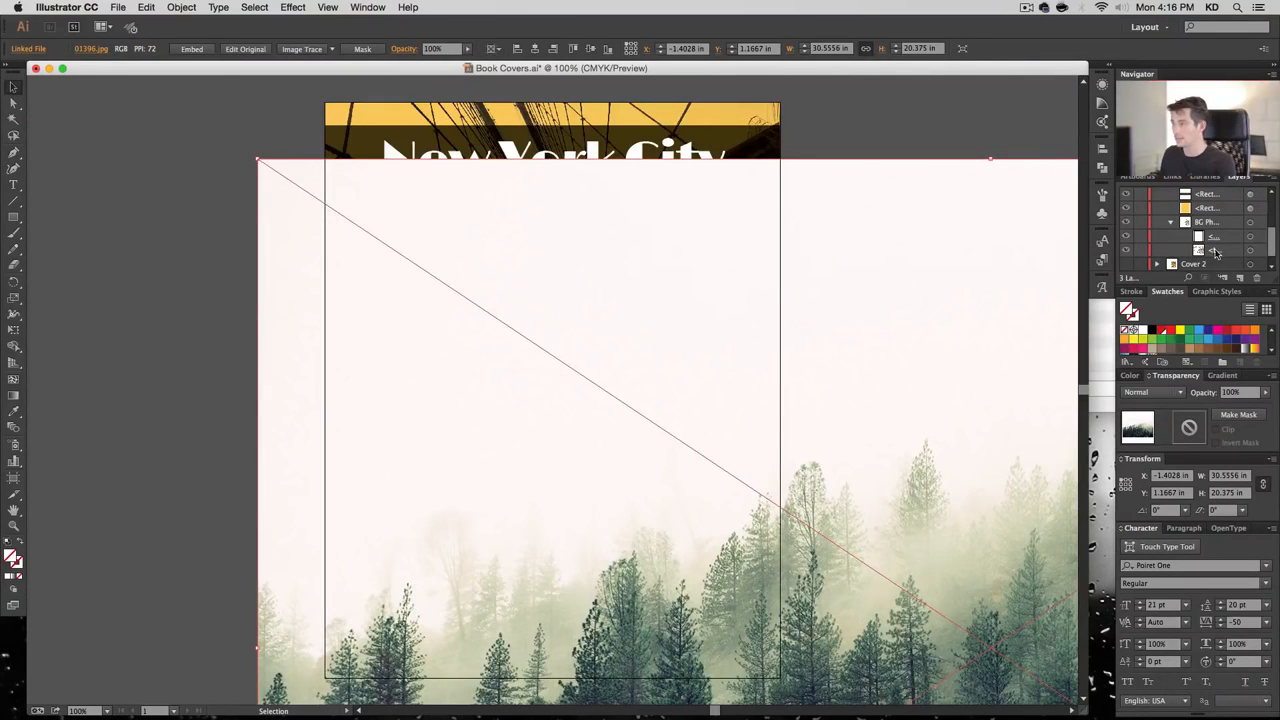
Move the forest photo into the BG Photo group and hide the yellow tint rectangle
{"action": "scroll", "coordinate": [1217, 251], "scroll_direction": "up", "scroll_amount": 3}
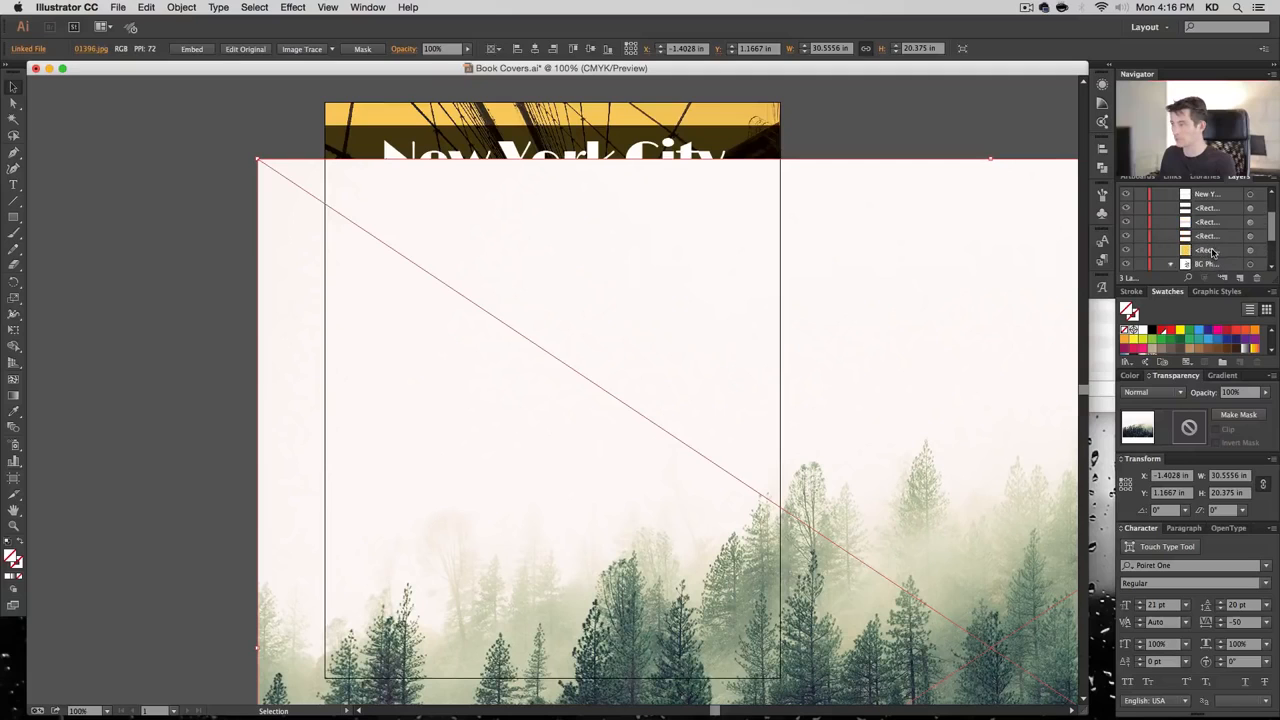
{"action": "left_click_drag", "start_coordinate": [1210, 212], "coordinate": [1219, 256]}
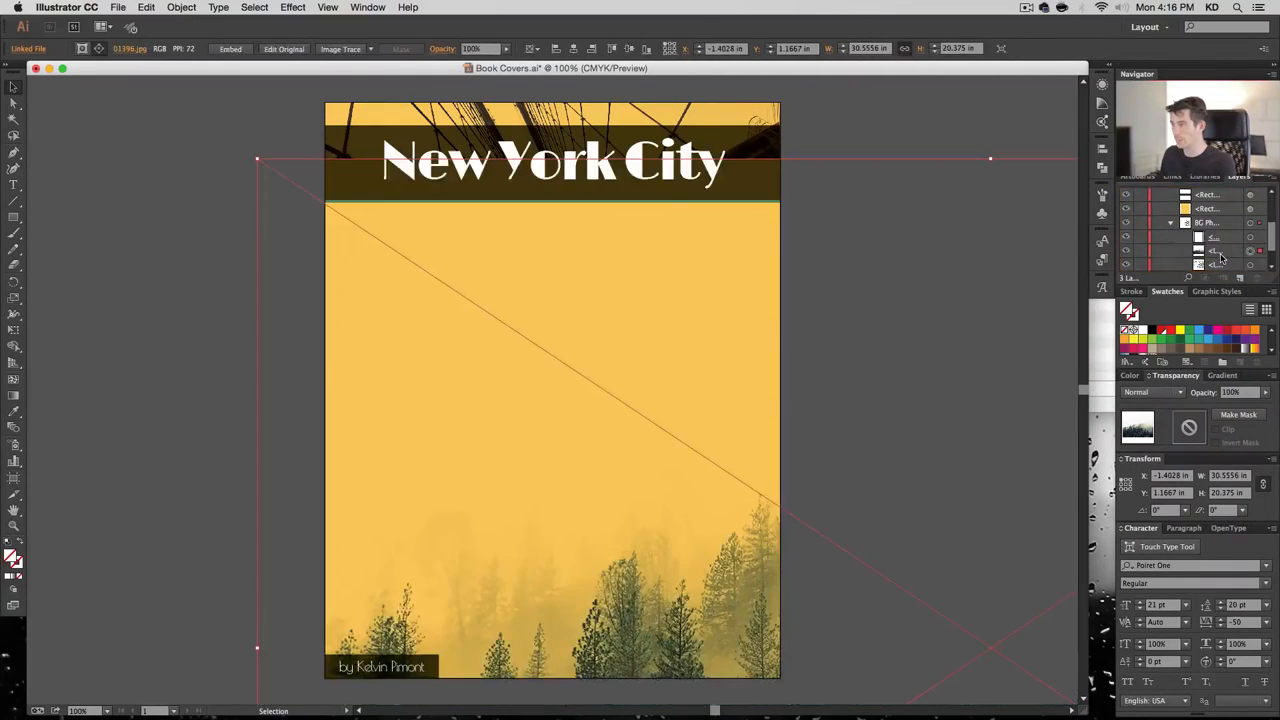
{"action": "left_click", "coordinate": [1249, 212]}
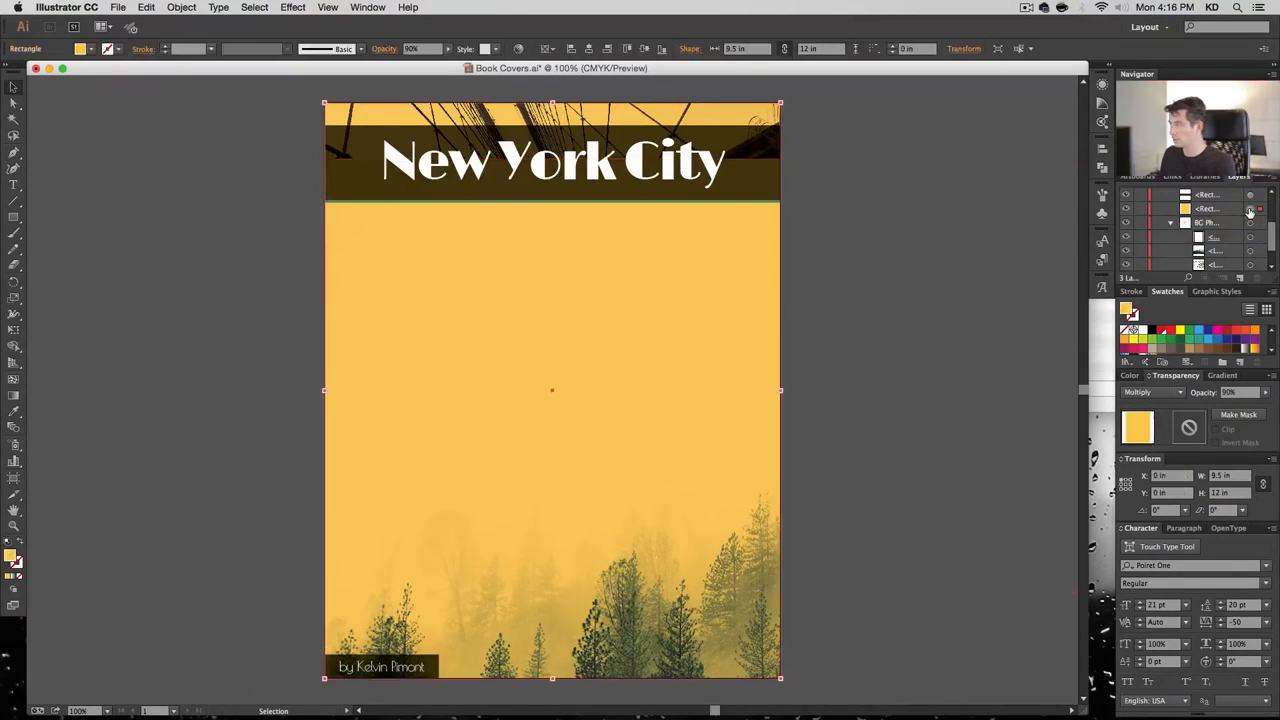
{"action": "left_click", "coordinate": [1126, 208]}
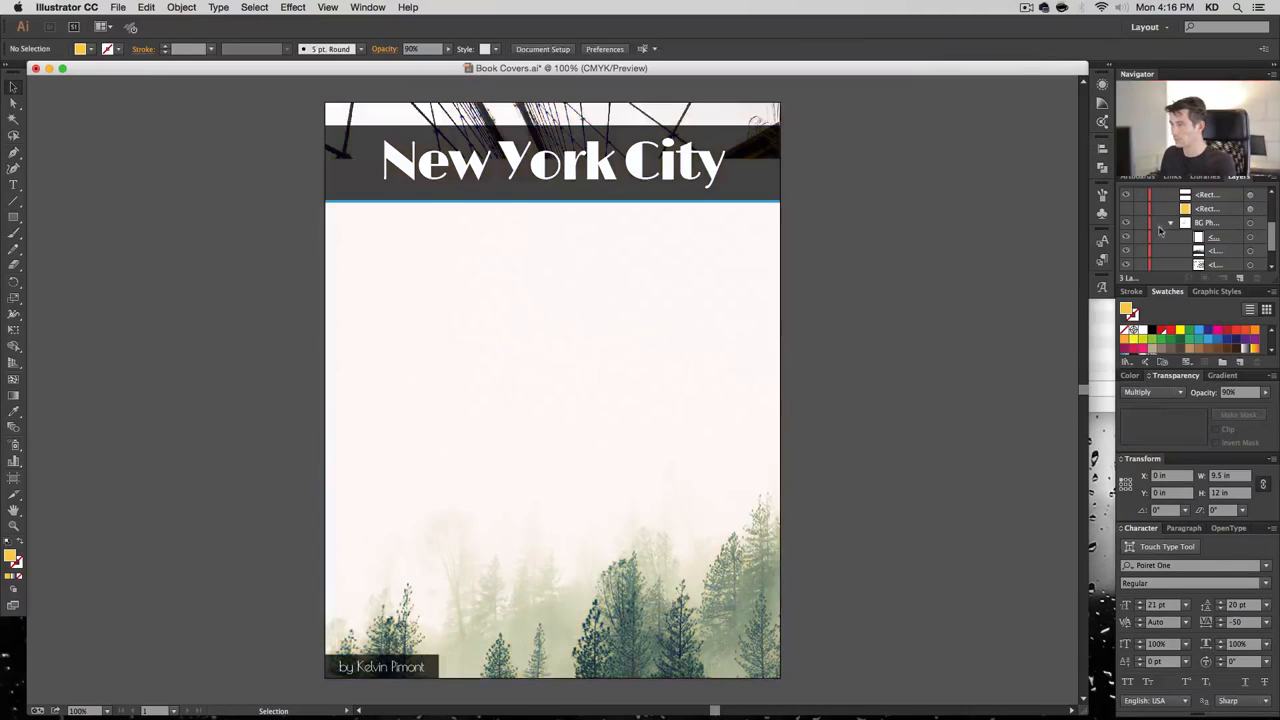
Resize and reposition the forest photo to fill the Cover 3 page
{"action": "left_click", "coordinate": [1250, 251]}
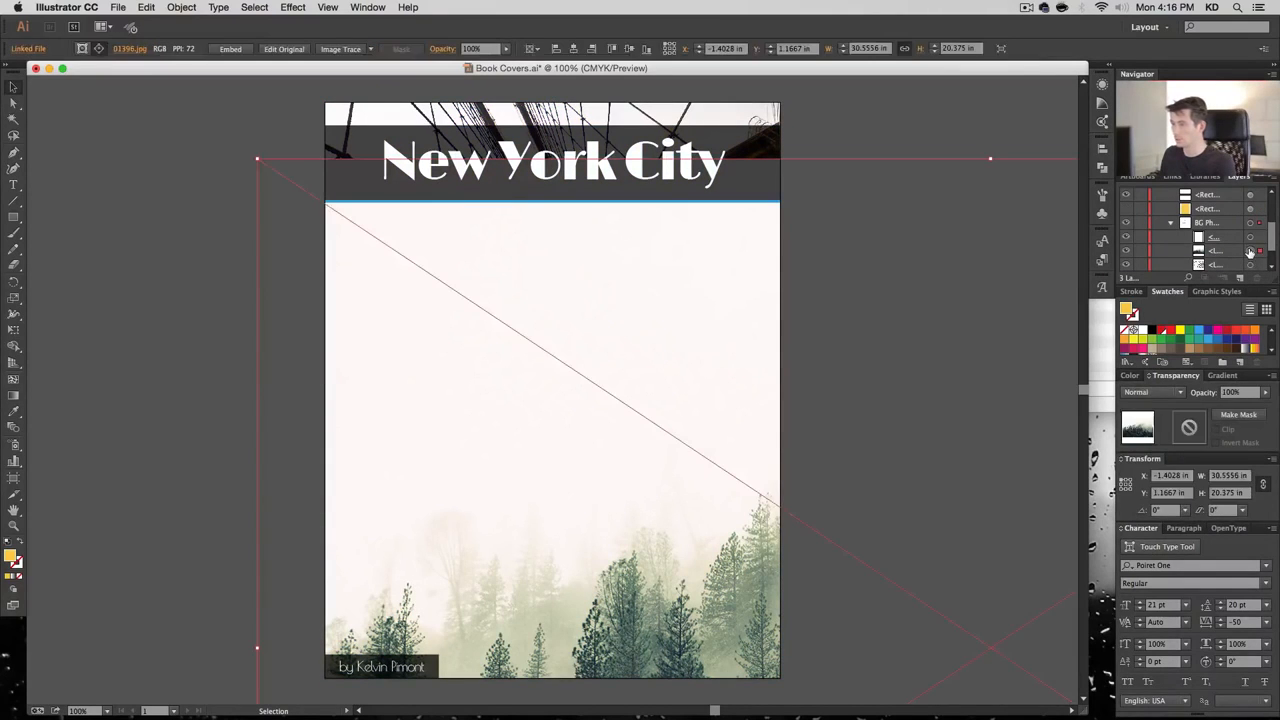
{"action": "left_click_drag", "start_coordinate": [258, 158], "coordinate": [675, 461]}
{"action": "left_click_drag", "start_coordinate": [907, 564], "coordinate": [349, 192]}
{"action": "left_click_drag", "start_coordinate": [713, 462], "coordinate": [1043, 681]}
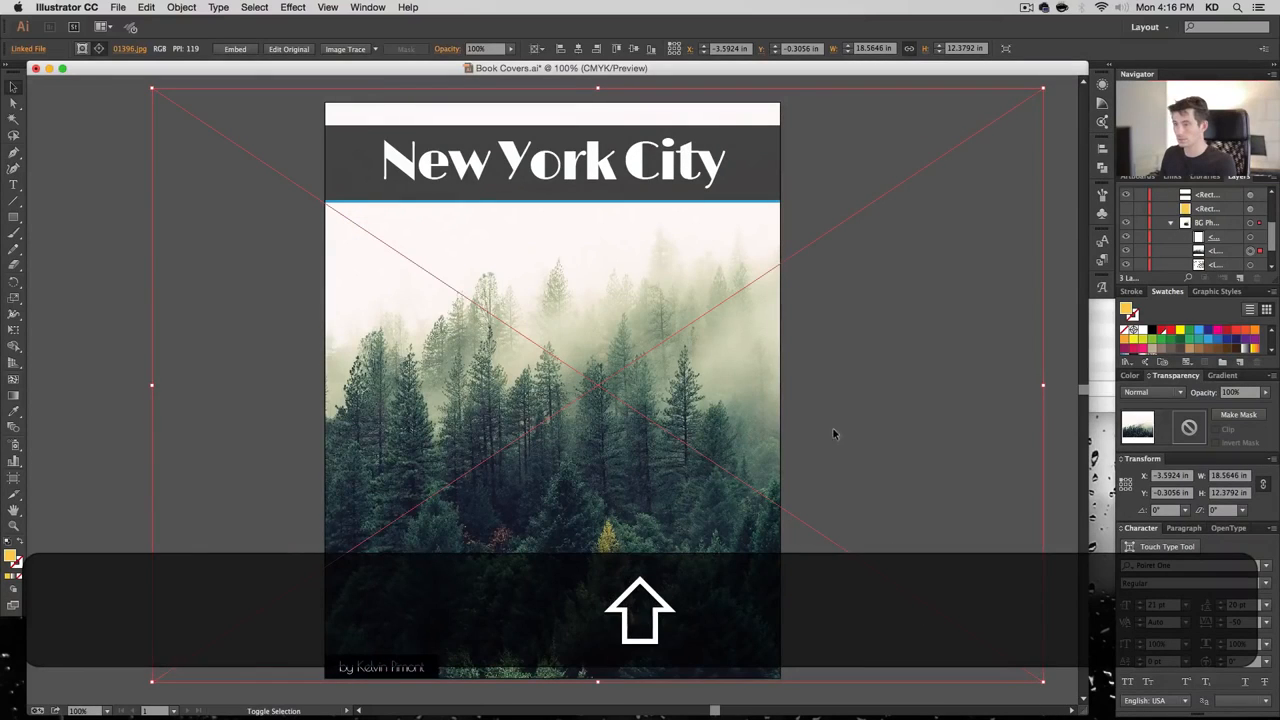
Delete the dark title band, blue line and author box
{"action": "scroll", "coordinate": [1175, 240], "scroll_direction": "up", "scroll_amount": 1}
{"action": "scroll", "coordinate": [1175, 240], "scroll_direction": "up", "scroll_amount": 1}
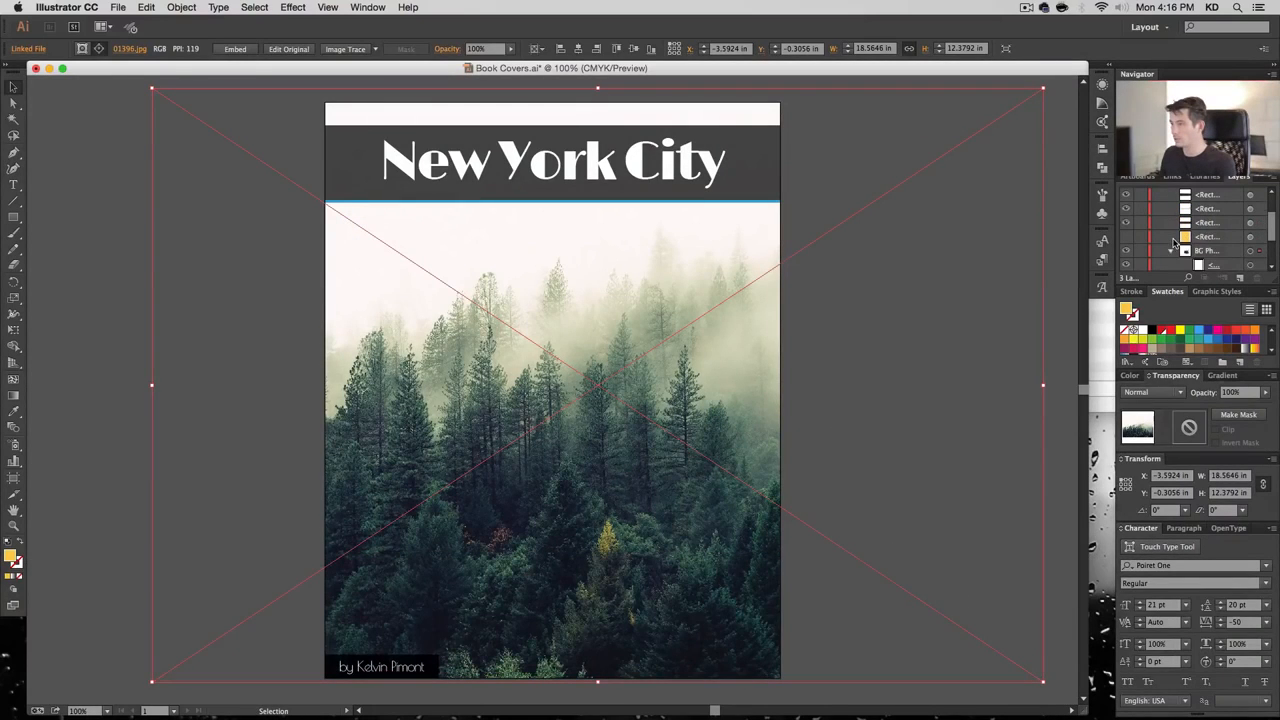
{"action": "left_click", "coordinate": [1250, 224]}
{"action": "left_click", "coordinate": [1250, 210], "text": "shift"}
{"action": "left_click", "coordinate": [1250, 197], "text": "shift"}
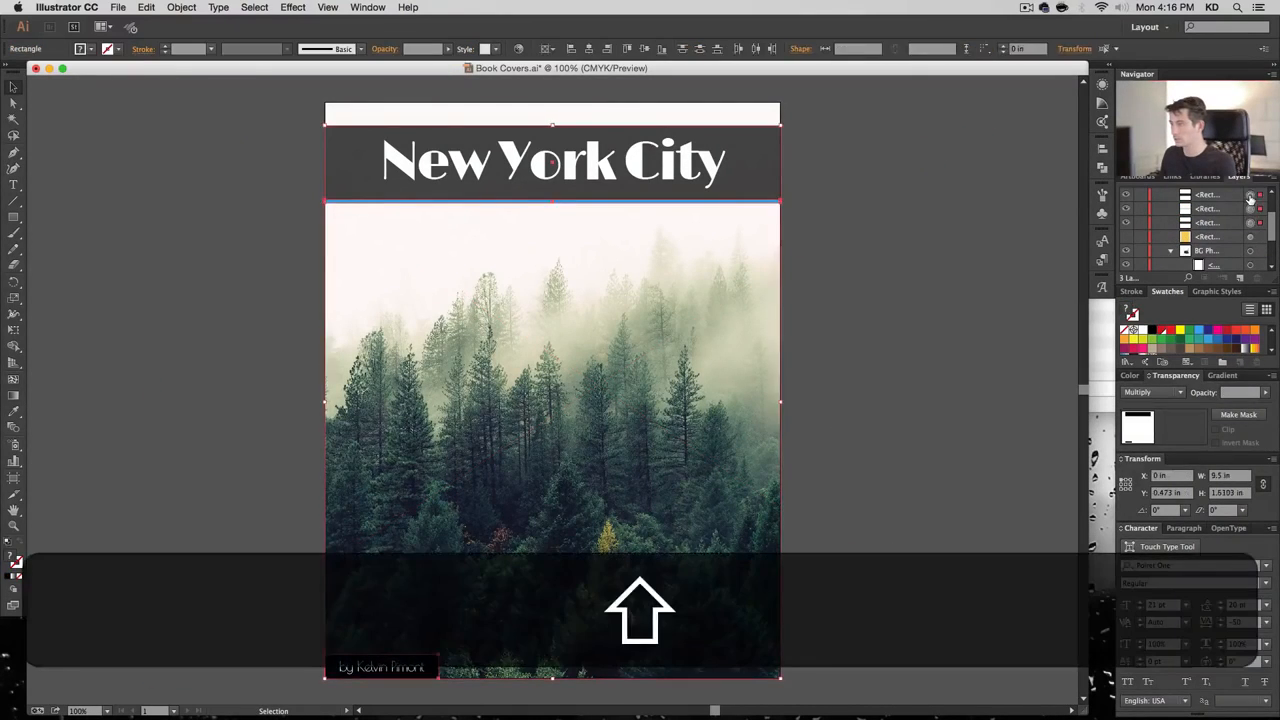
{"action": "key", "text": "BackSpace"}
{"action": "scroll", "coordinate": [1248, 210], "scroll_direction": "up", "scroll_amount": 3}
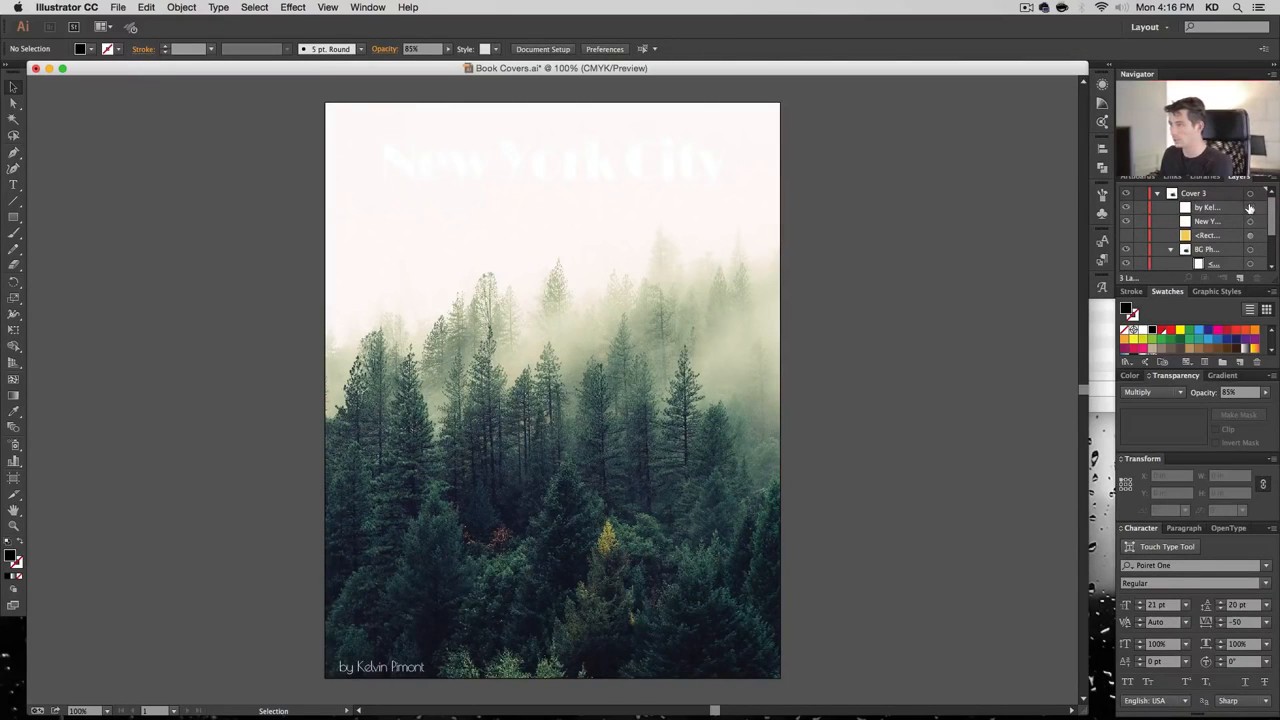
Make the title black and retype it as '2015' above 'Photography Collection'
{"action": "left_click", "coordinate": [1250, 208]}
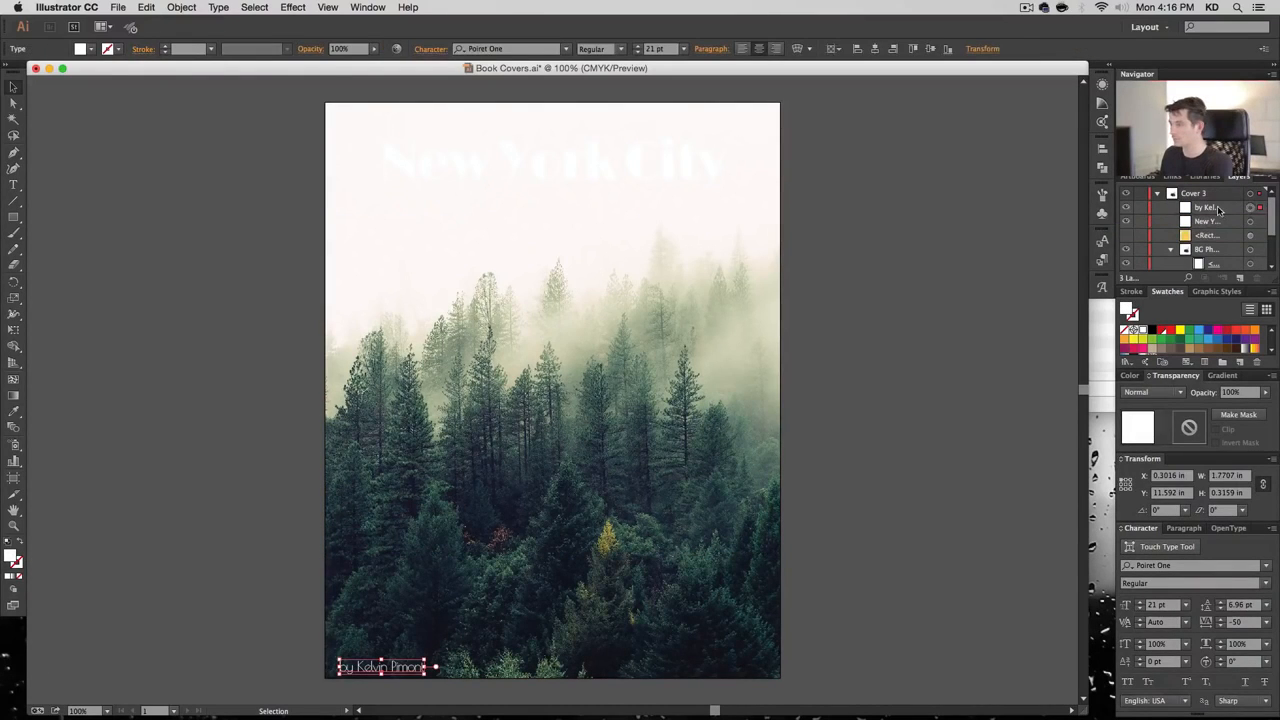
{"action": "left_click", "coordinate": [1249, 222]}
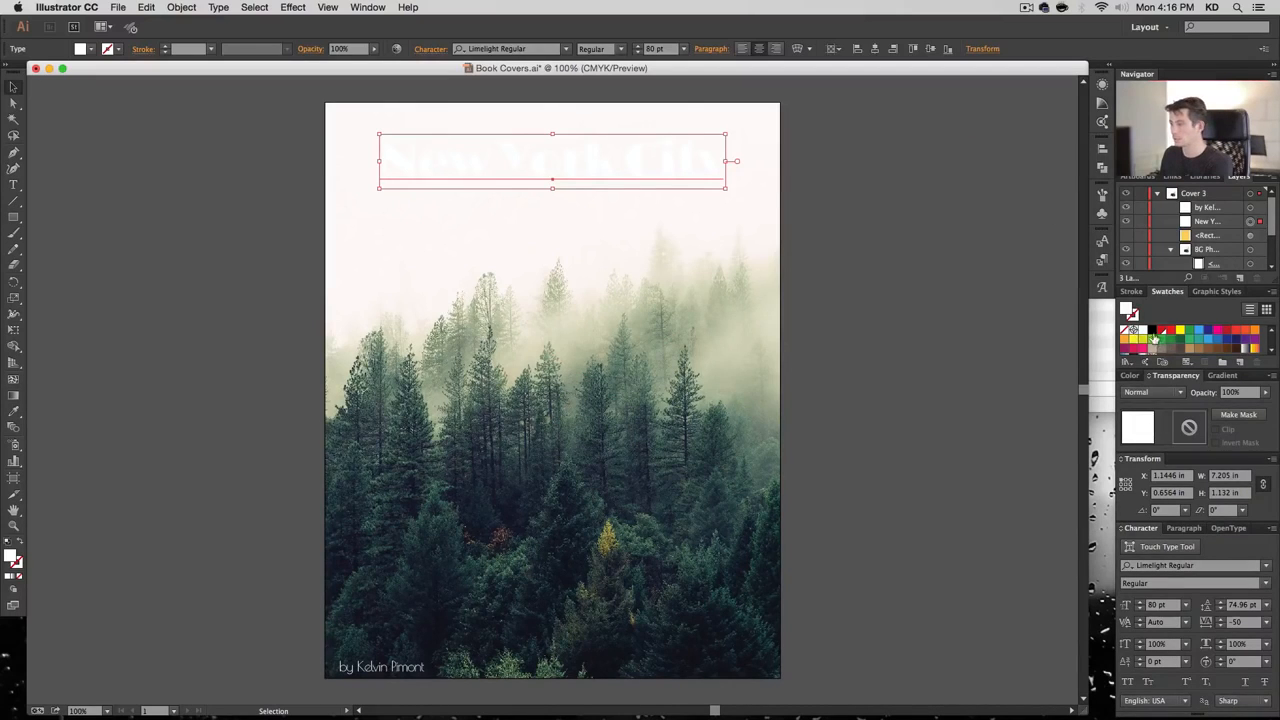
{"action": "left_click", "coordinate": [1151, 330]}
{"action": "double_click", "coordinate": [572, 152]}
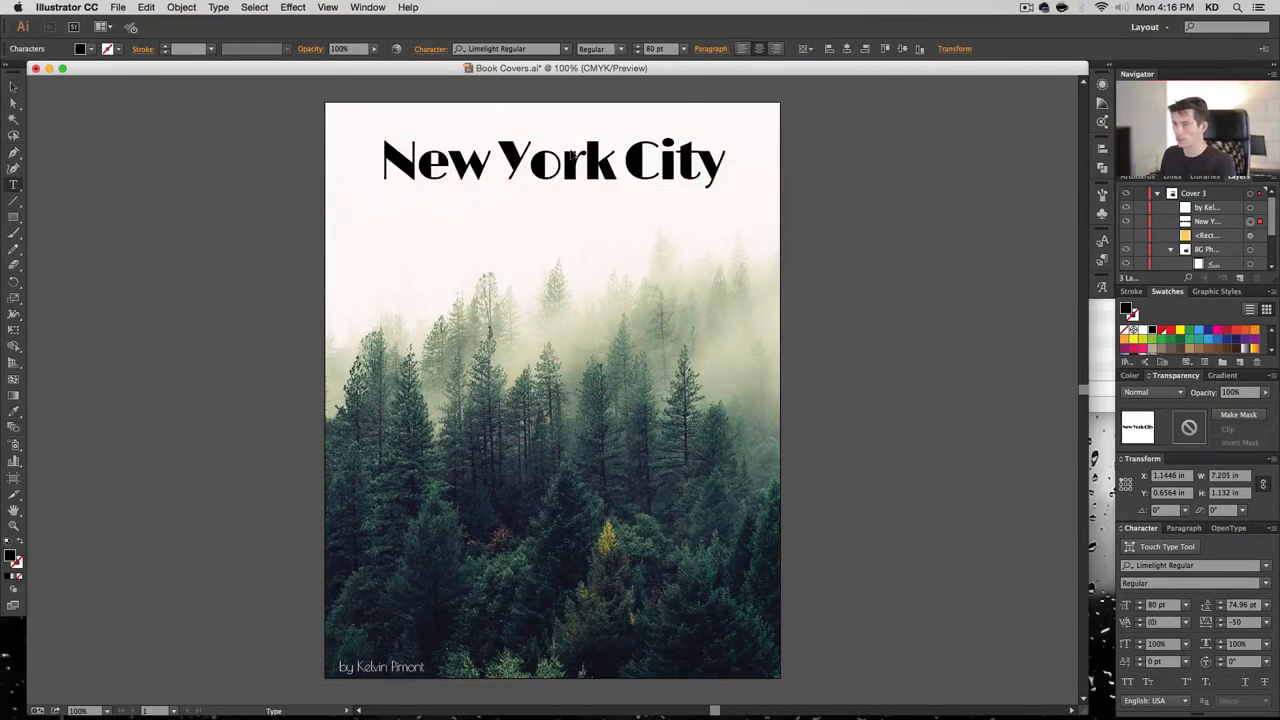
{"action": "key", "text": "super+a"}
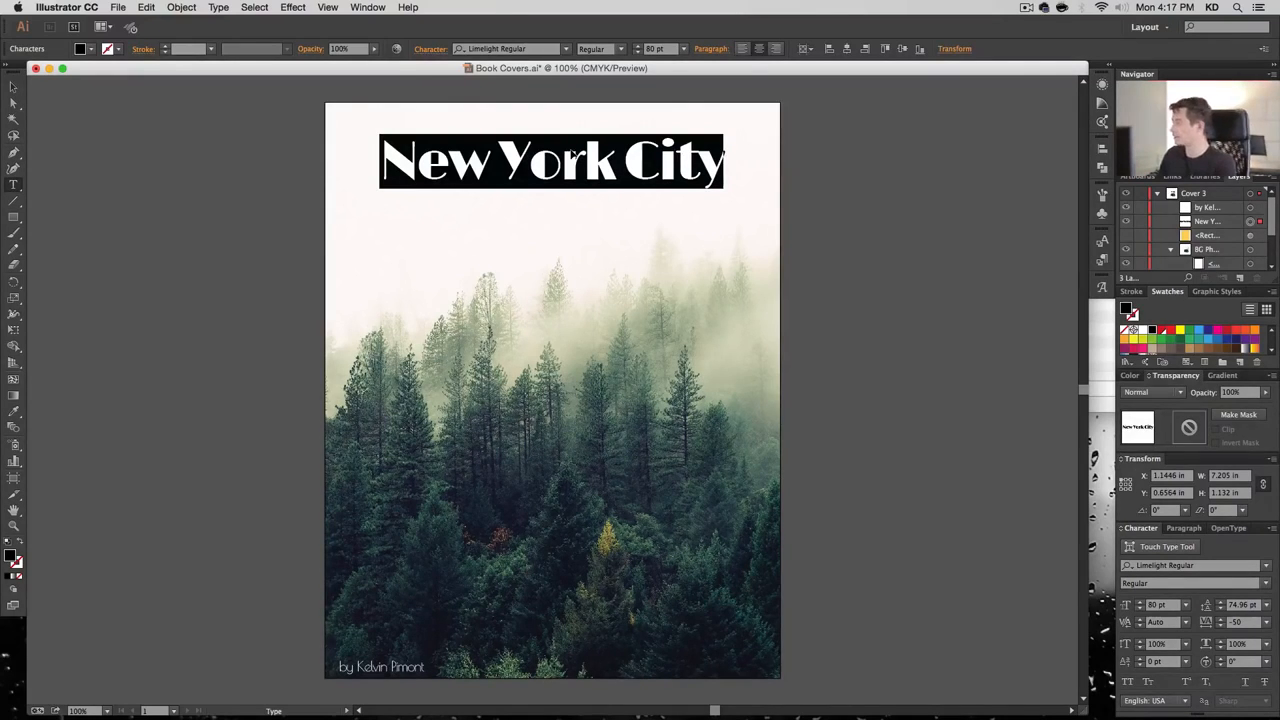
{"action": "type", "text": "2015"}
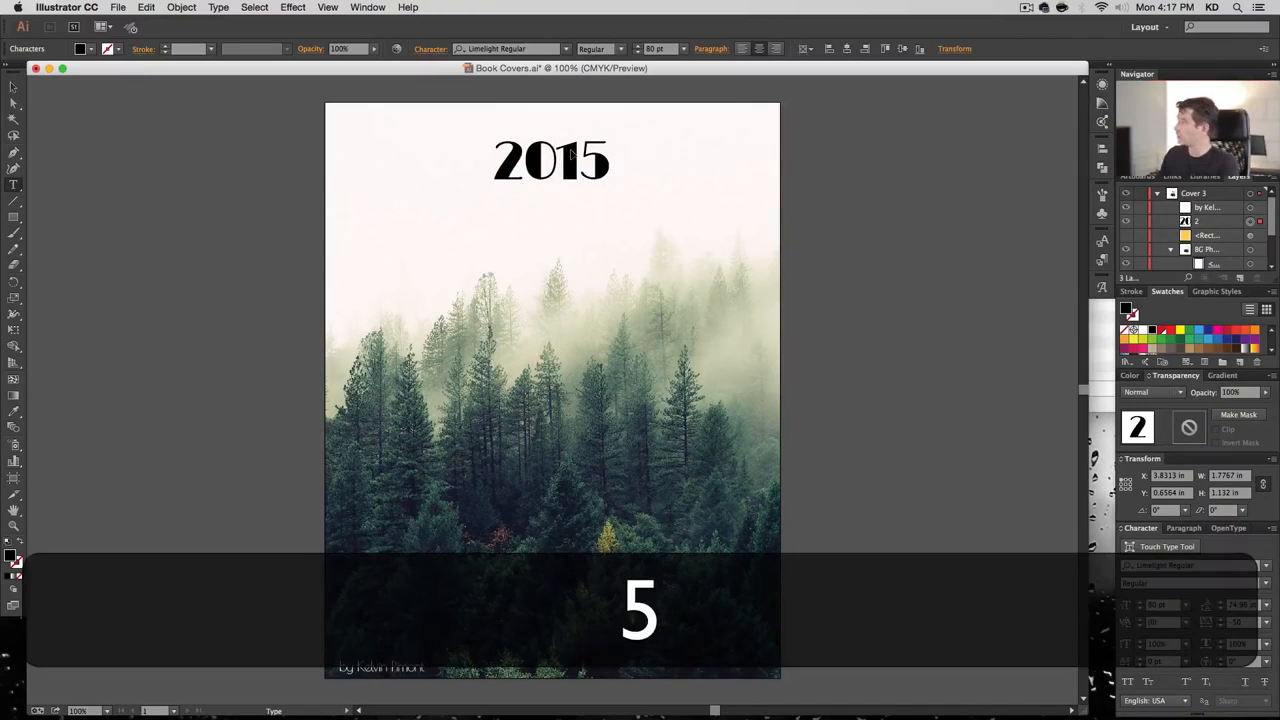
{"action": "key", "text": "shift+Return"}
{"action": "type", "text": "Photo"}
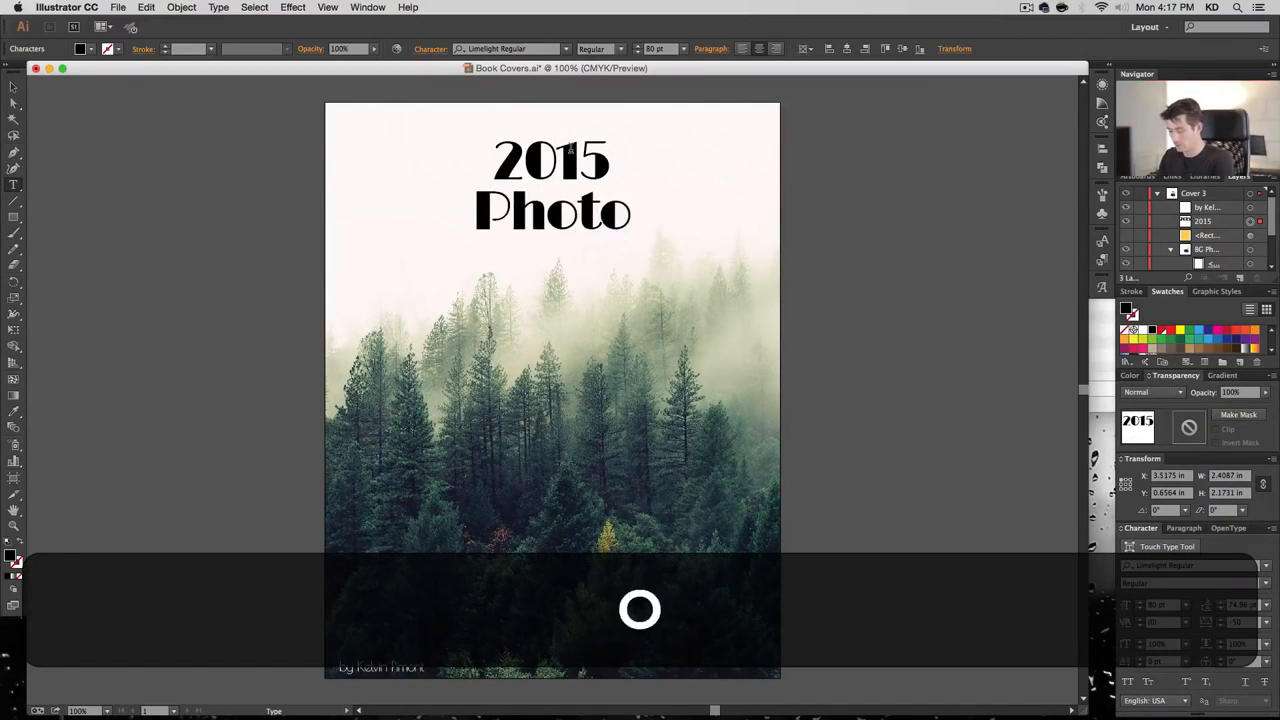
{"action": "type", "text": "graphy Coll"}
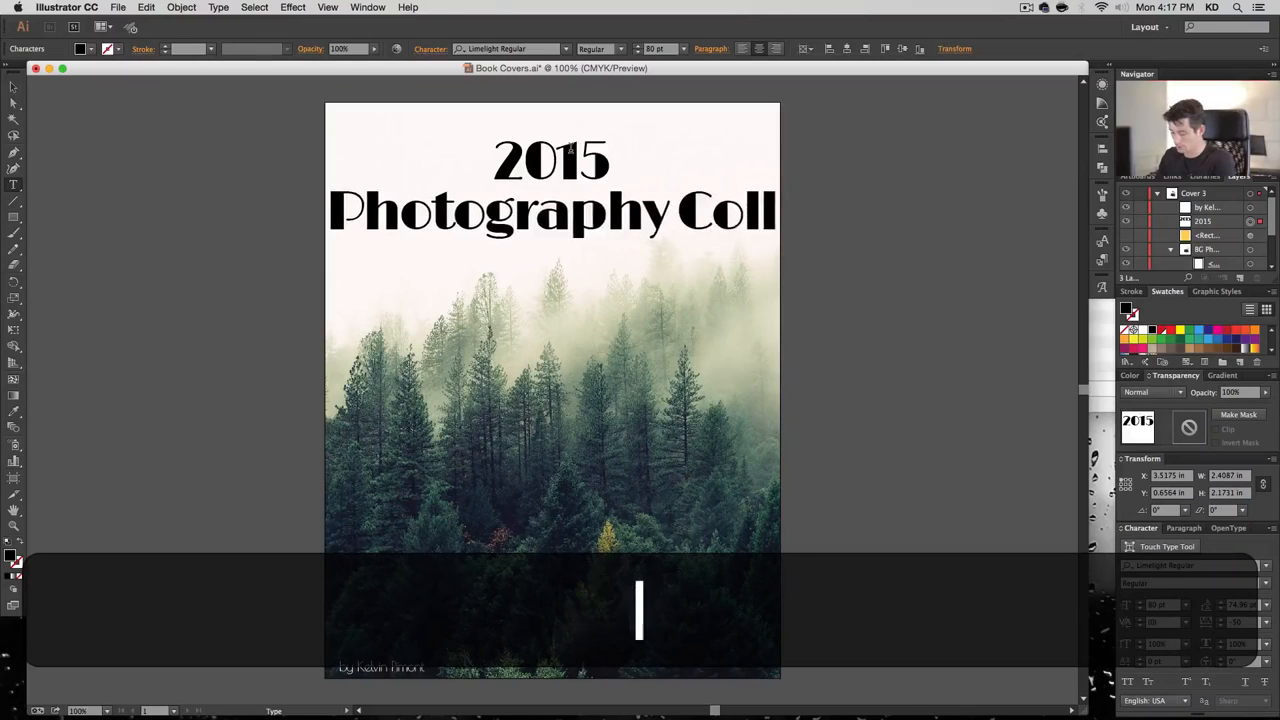
{"action": "type", "text": "ection"}
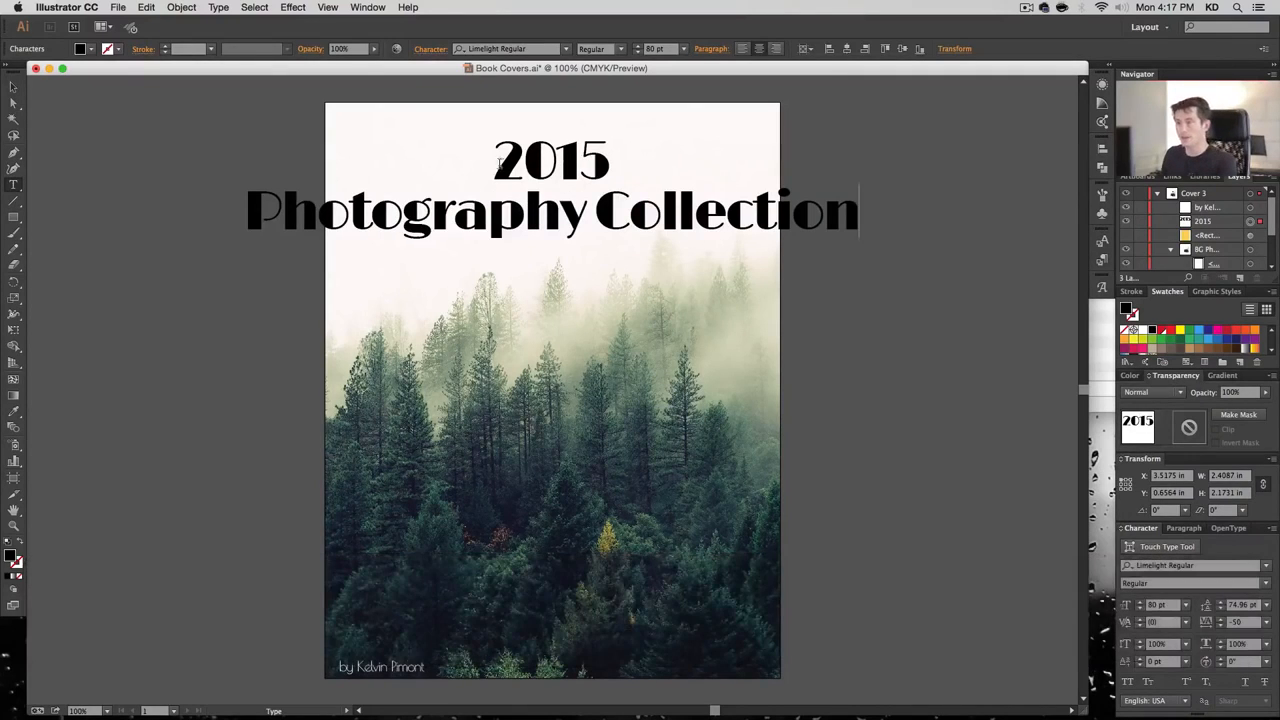
Set the whole title in Tulpen One with -25 tracking
{"action": "key", "text": "super+a"}
{"action": "left_click", "coordinate": [522, 49]}
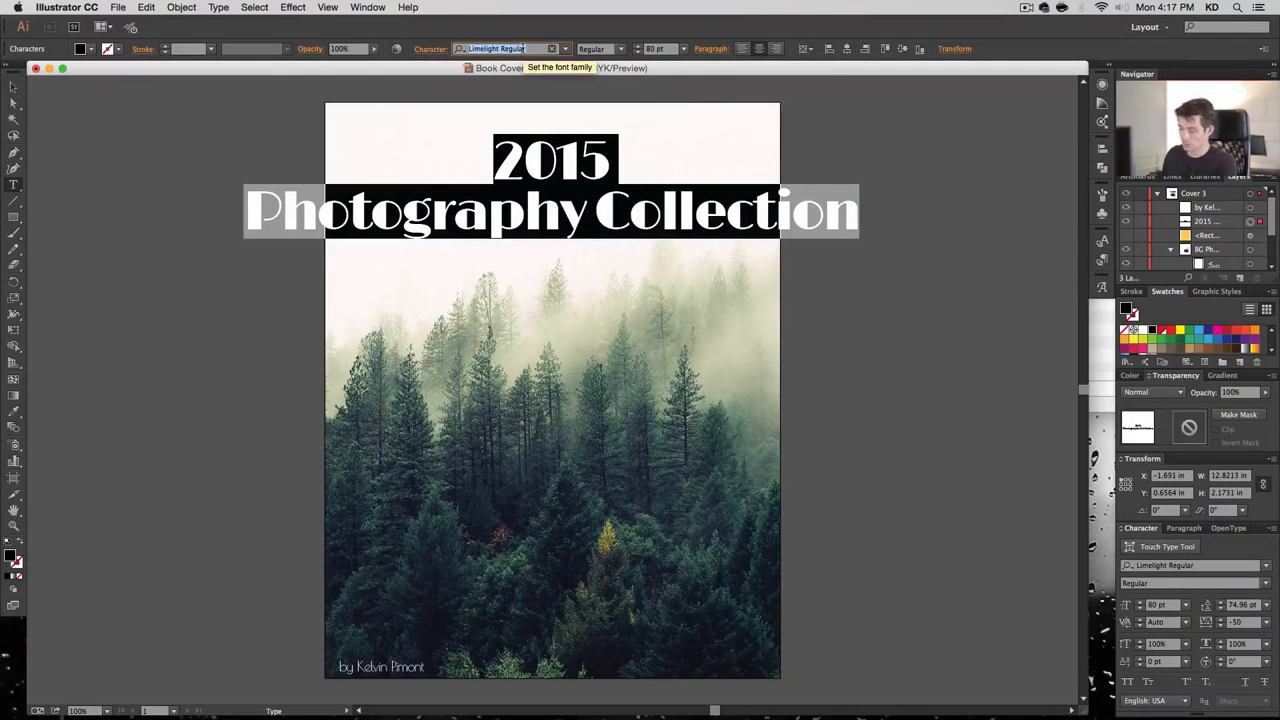
{"action": "type", "text": "tulp"}
{"action": "key", "text": "Return"}
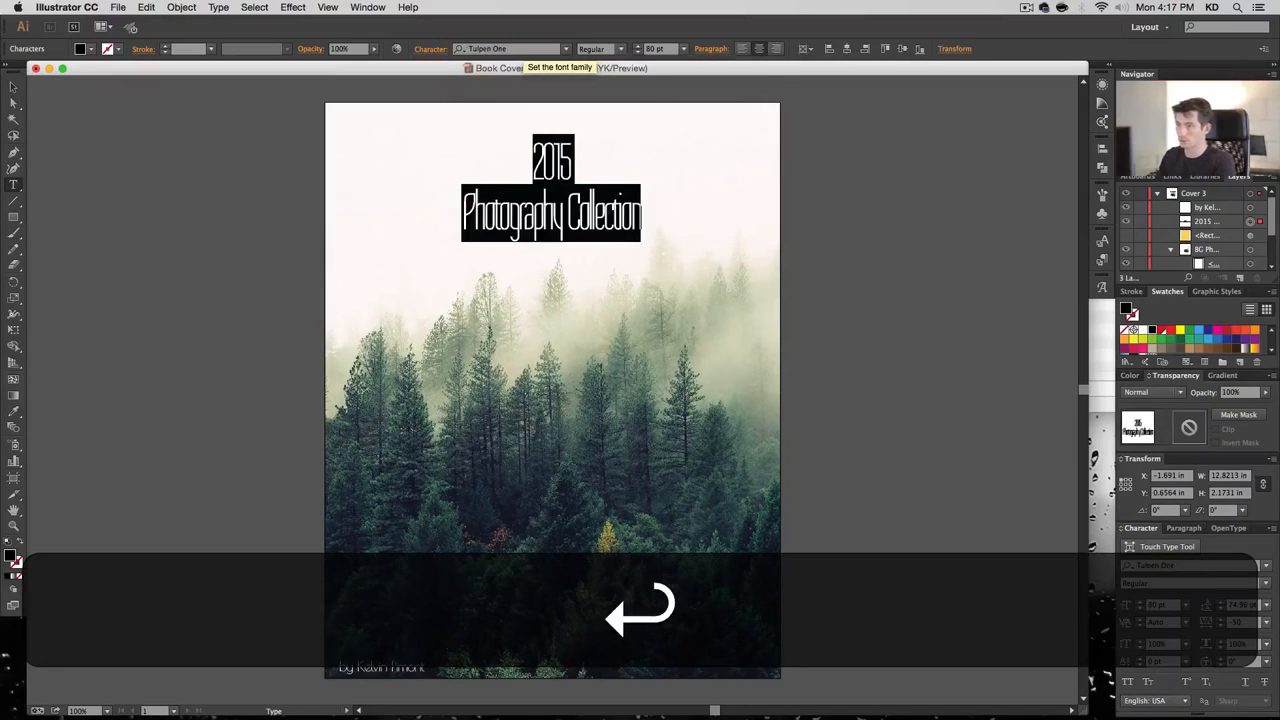
{"action": "left_click", "coordinate": [543, 215]}
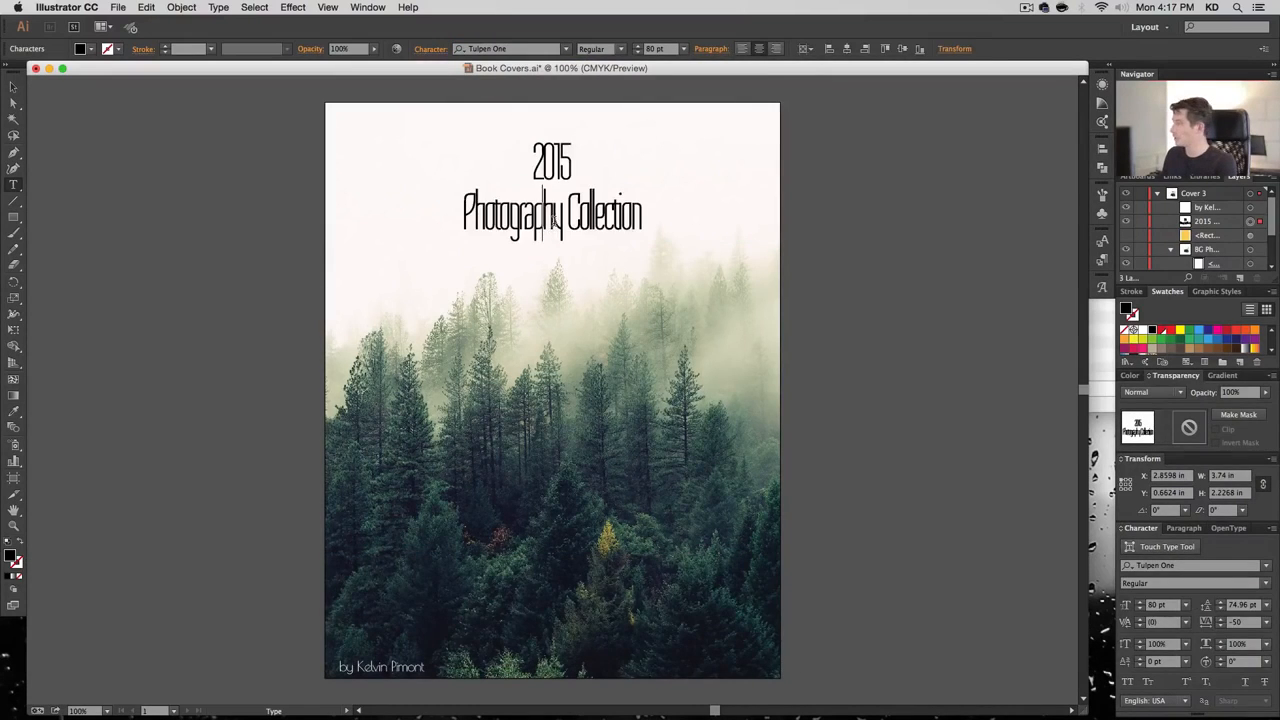
{"action": "key", "text": "super+a"}
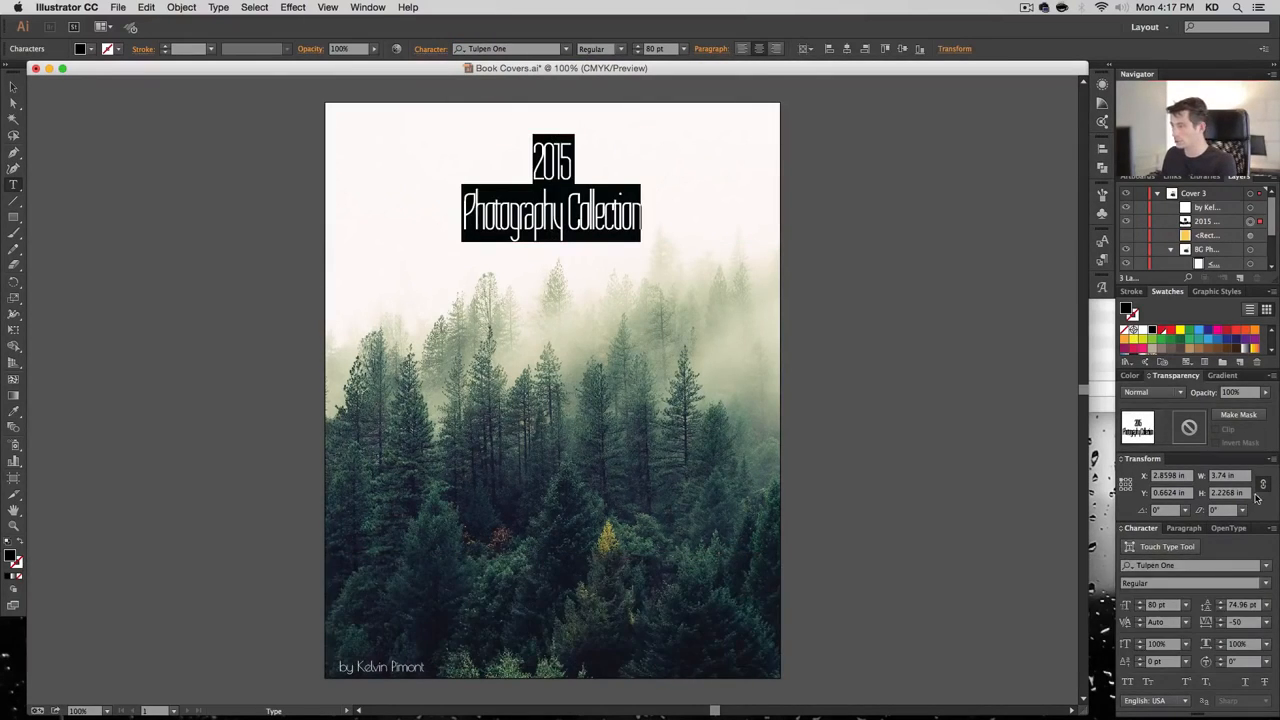
{"action": "left_click", "coordinate": [1264, 623]}
{"action": "left_click", "coordinate": [1252, 456]}
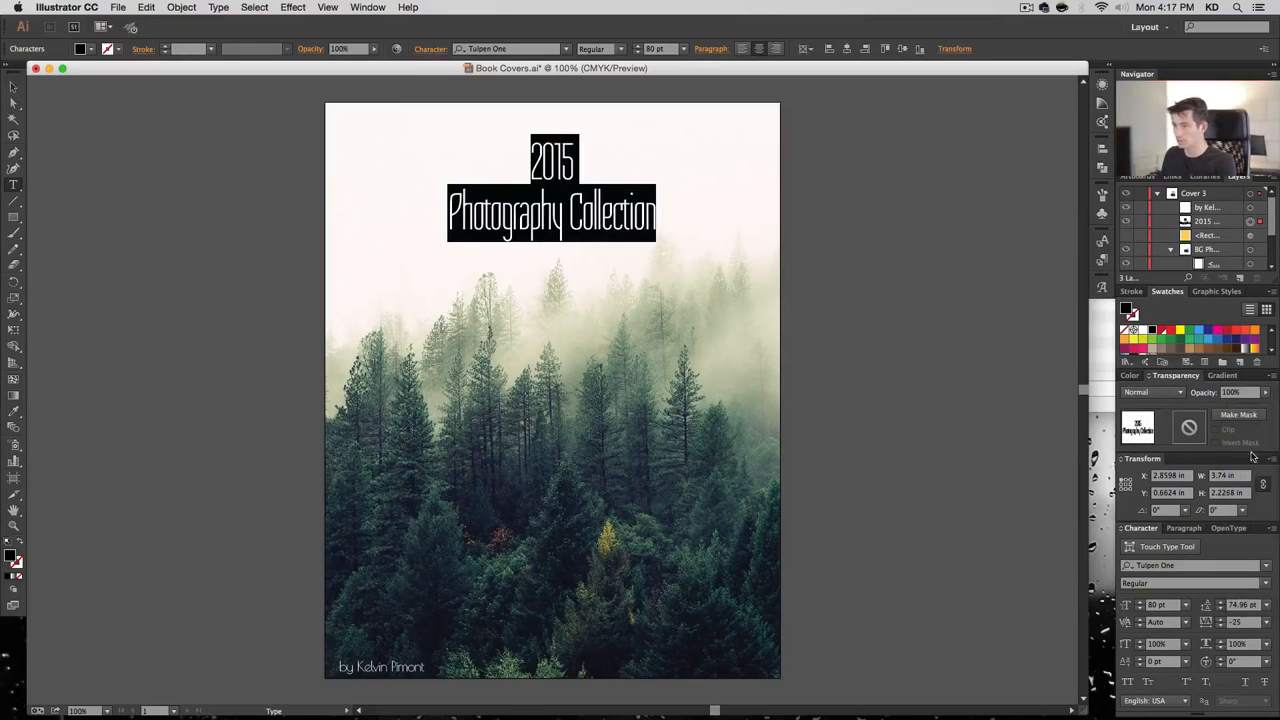
Enlarge 2015 to 234 pt and move the title slightly down the page
{"action": "left_click", "coordinate": [580, 198]}
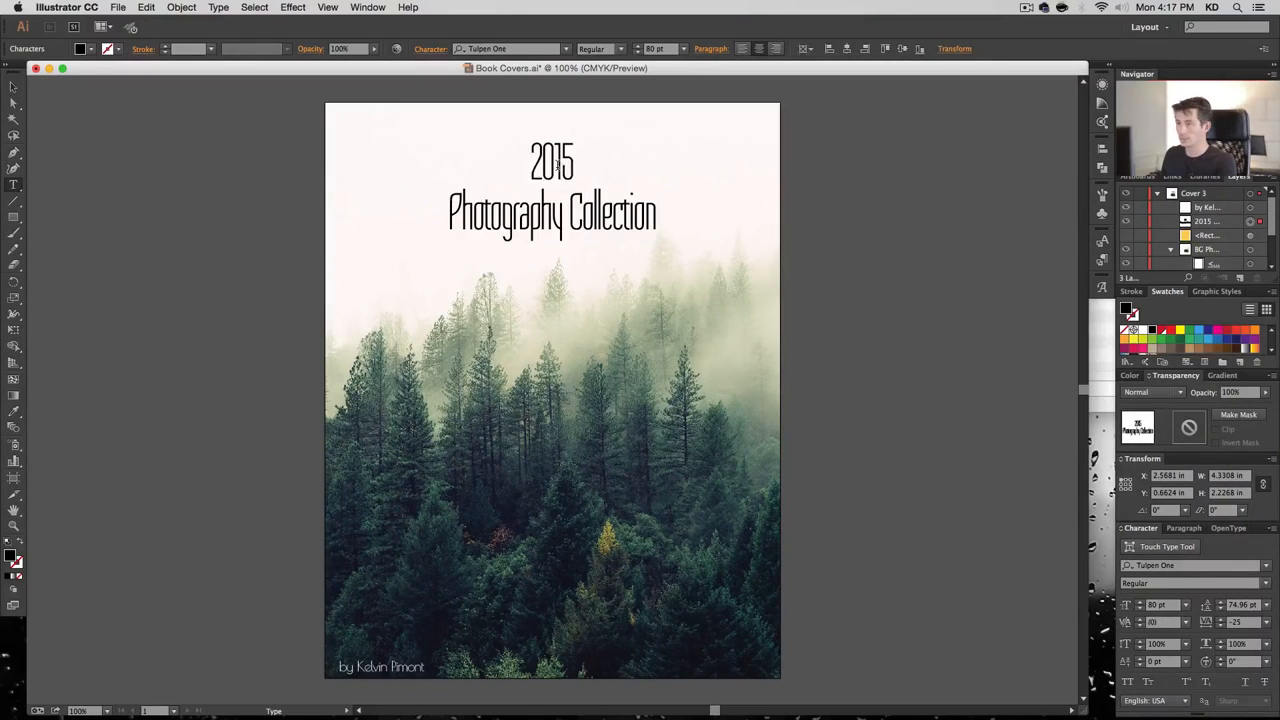
{"action": "double_click", "coordinate": [558, 165]}
{"action": "left_click", "coordinate": [670, 49]}
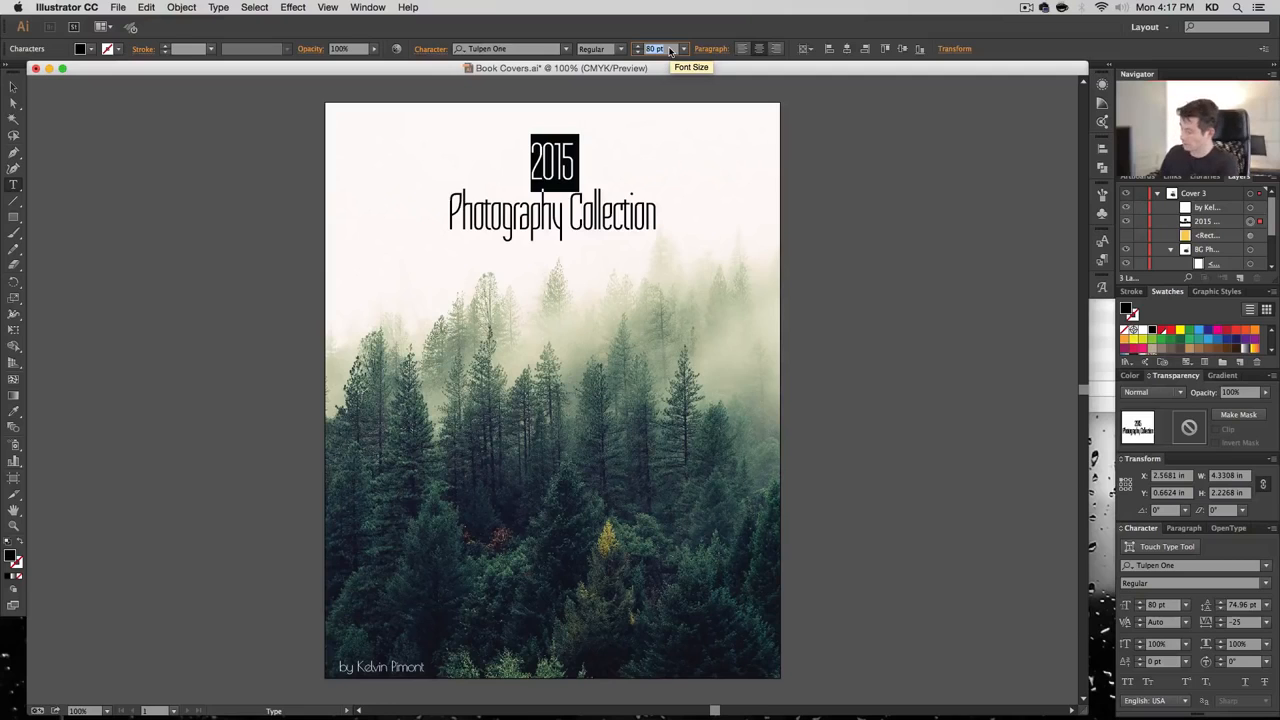
{"action": "type", "text": "234"}
{"action": "key", "text": "Return"}
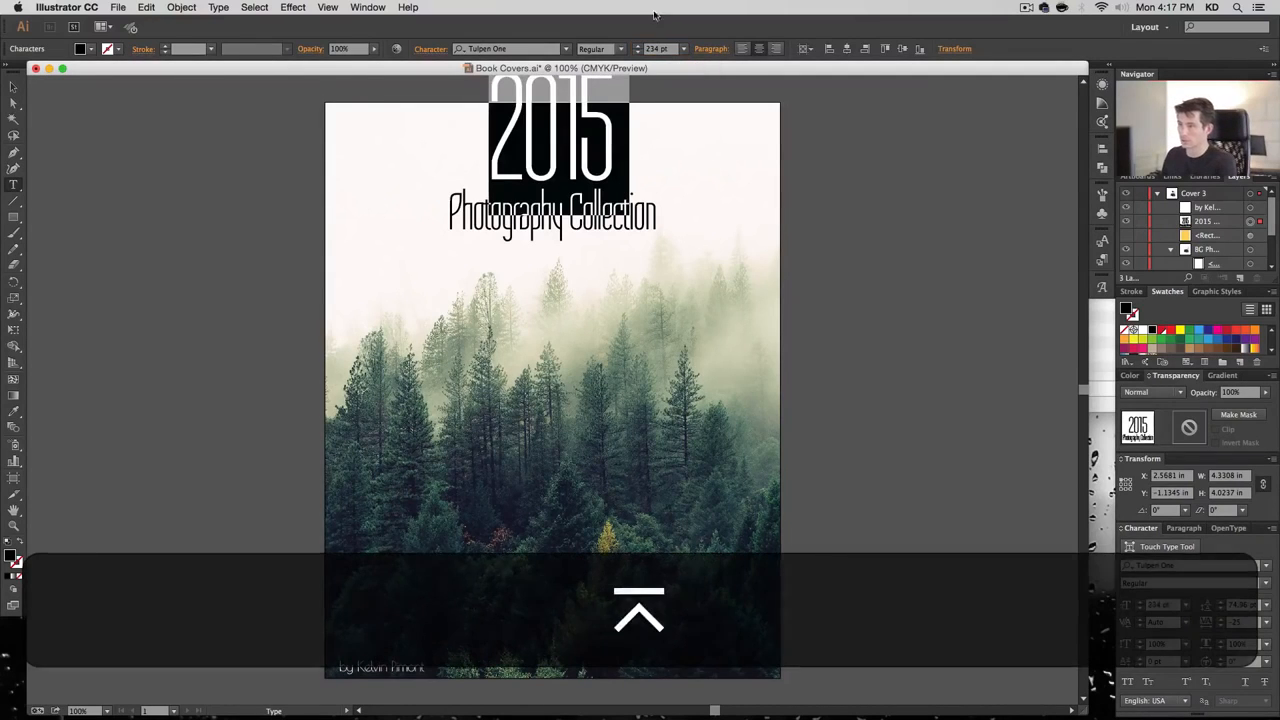
{"action": "key", "text": "super"}
{"action": "left_click_drag", "start_coordinate": [580, 152], "coordinate": [580, 203]}
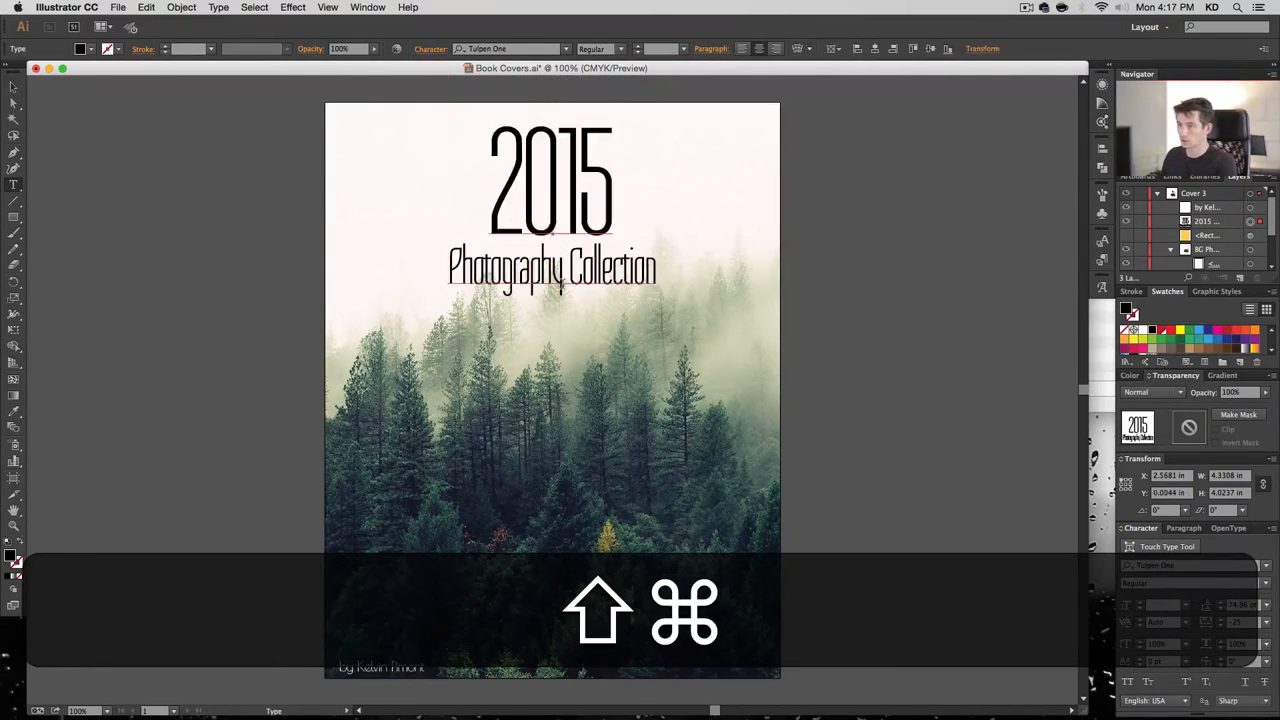
Set the Photography Collection line to 48 pt
{"action": "triple_click", "coordinate": [562, 283]}
{"action": "left_click", "coordinate": [660, 49]}
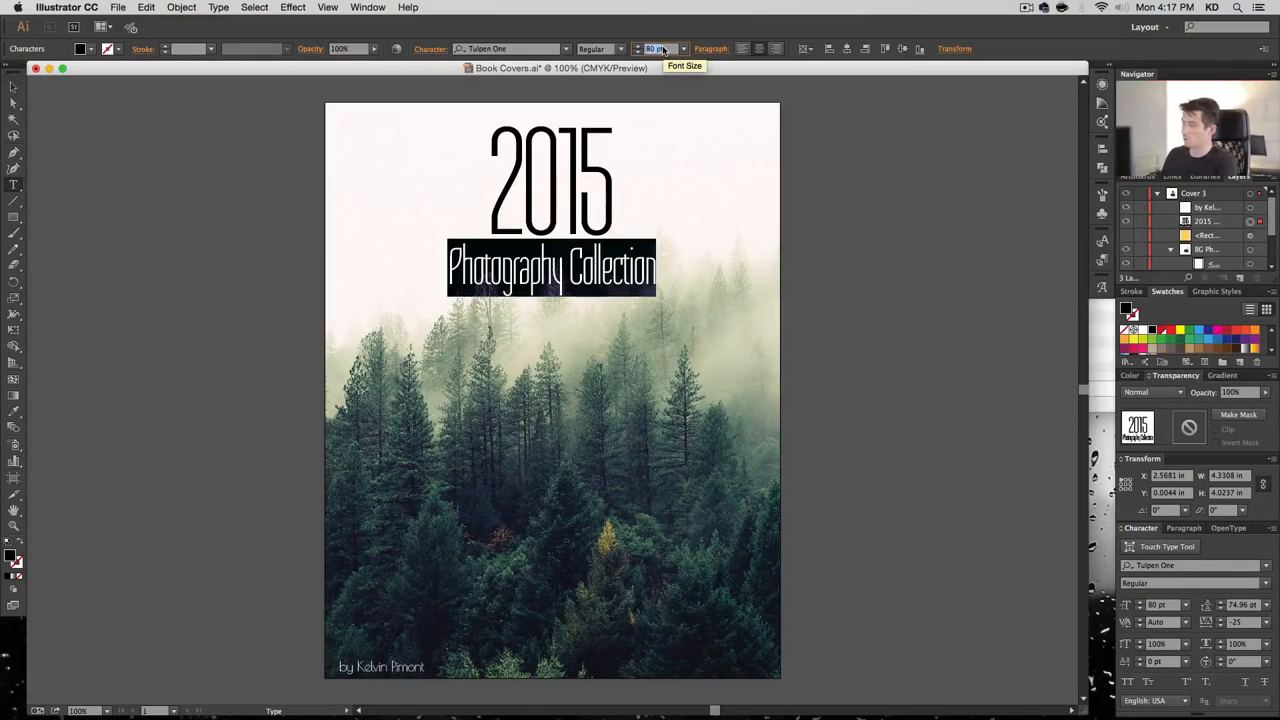
{"action": "type", "text": "48"}
{"action": "key", "text": "Return"}
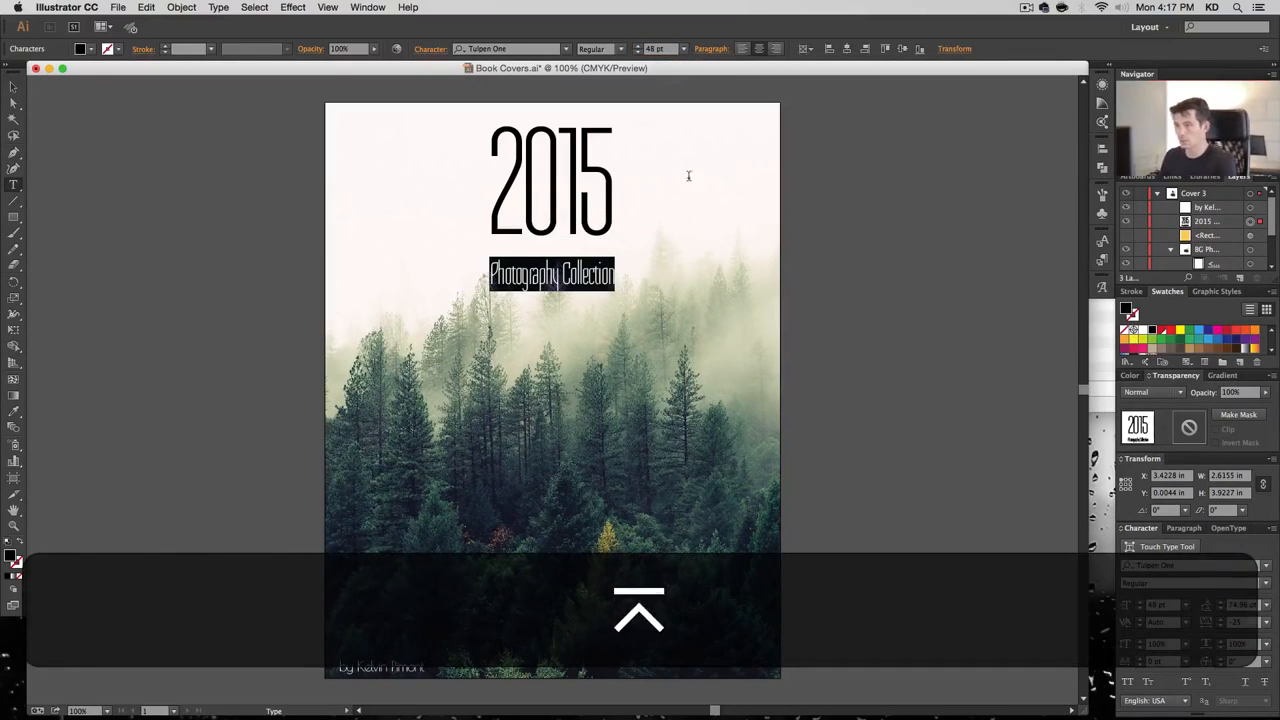
Set the title leading to 60 pt, then tighten it step by step to 42 pt
{"action": "key", "text": "super+a"}
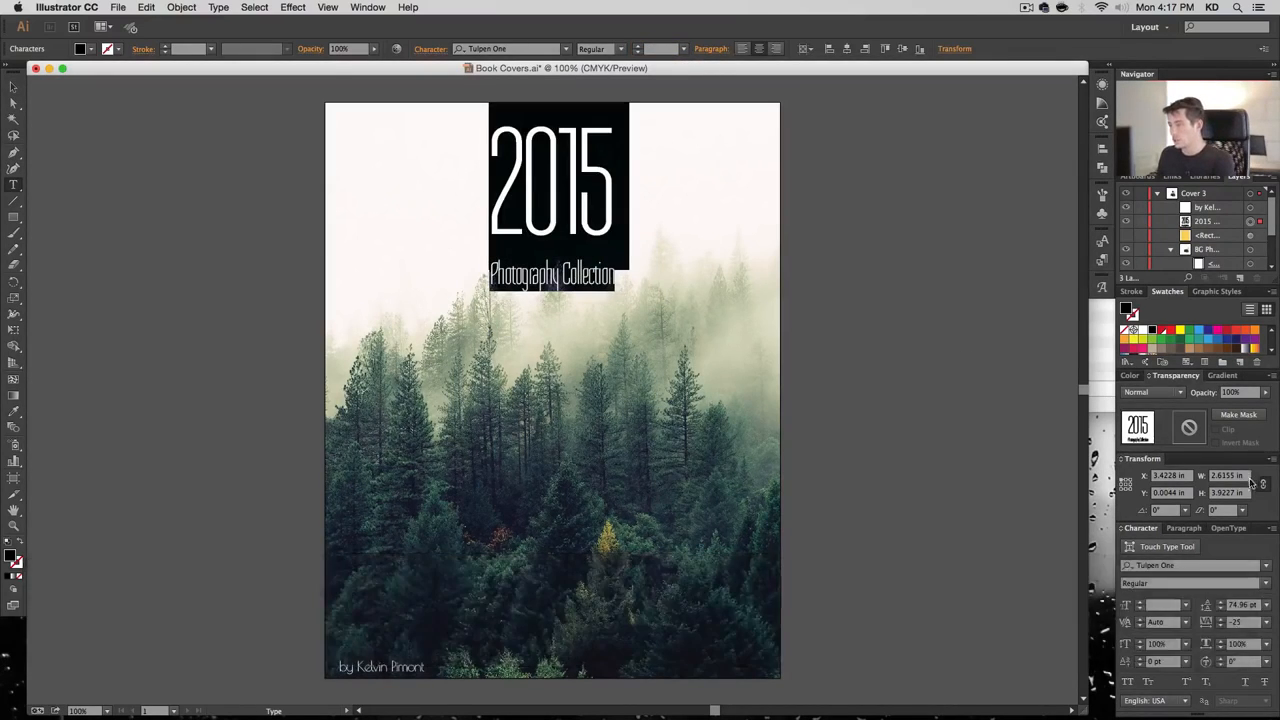
{"action": "left_click", "coordinate": [1247, 609]}
{"action": "type", "text": "60"}
{"action": "key", "text": "Return"}
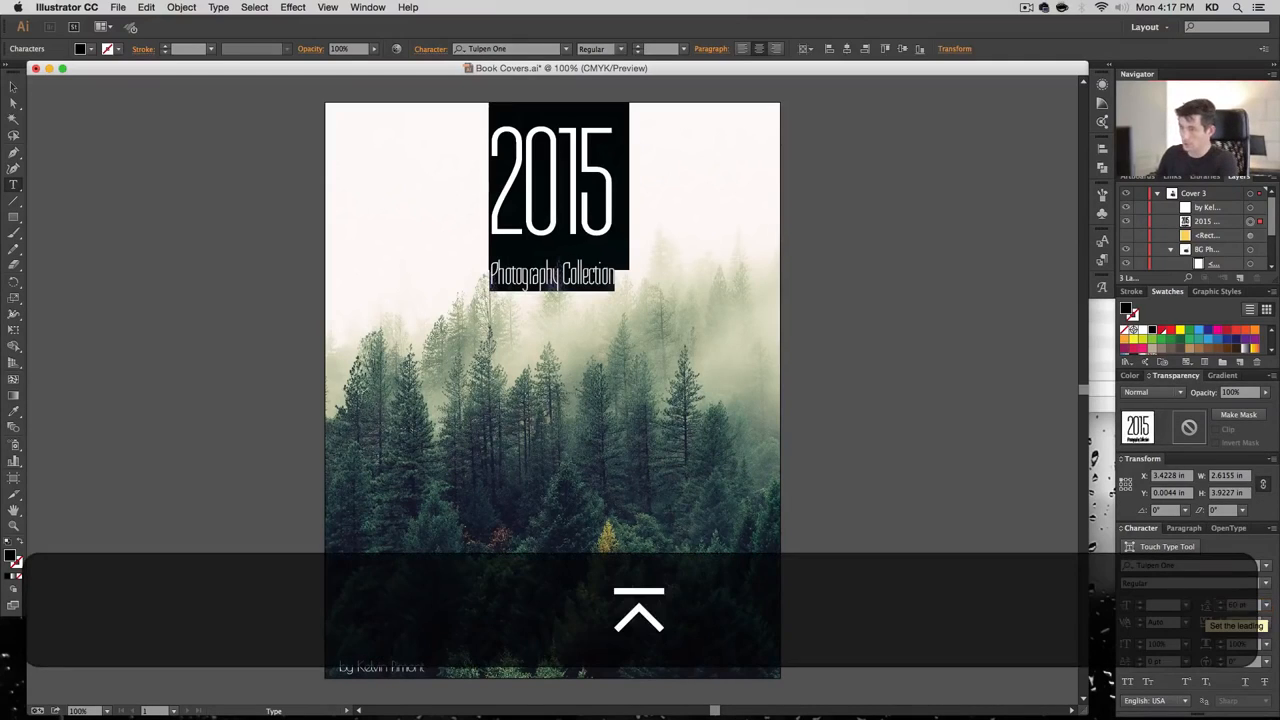
{"action": "left_click", "coordinate": [1221, 609]}
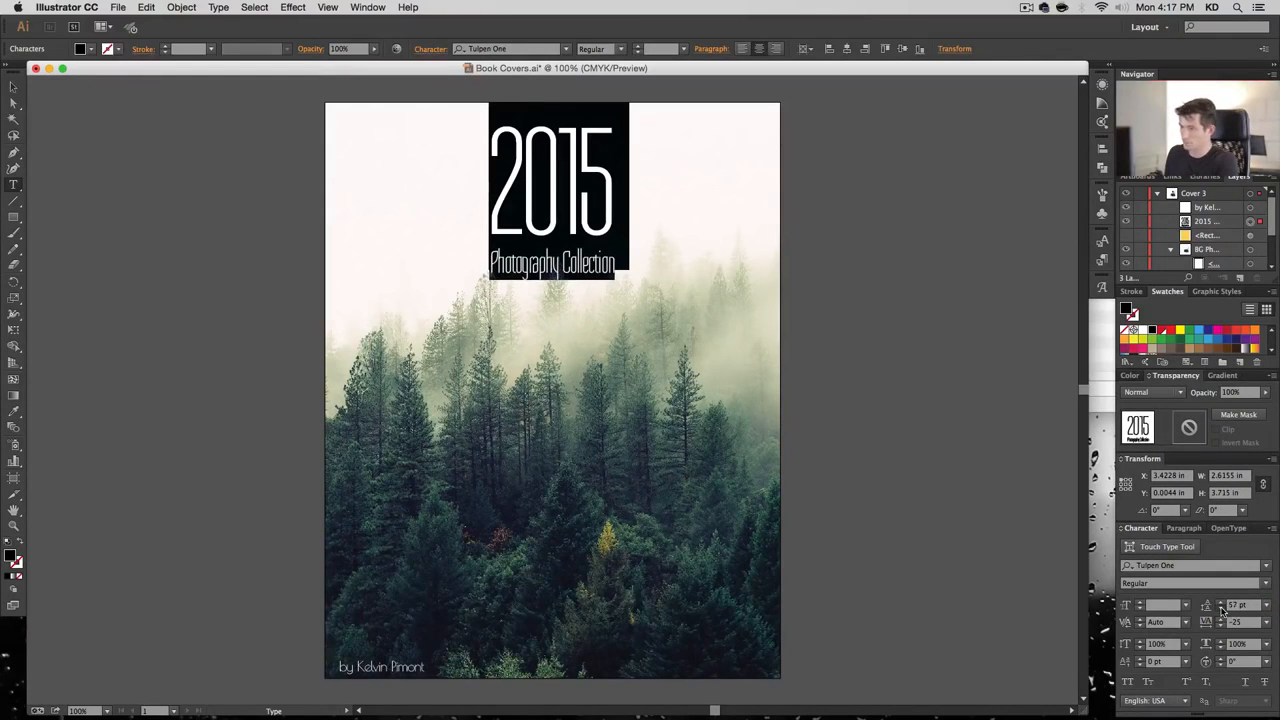
{"action": "left_click", "coordinate": [1221, 609]}
{"action": "left_click", "coordinate": [1221, 609]}
{"action": "left_click", "coordinate": [1221, 609]}
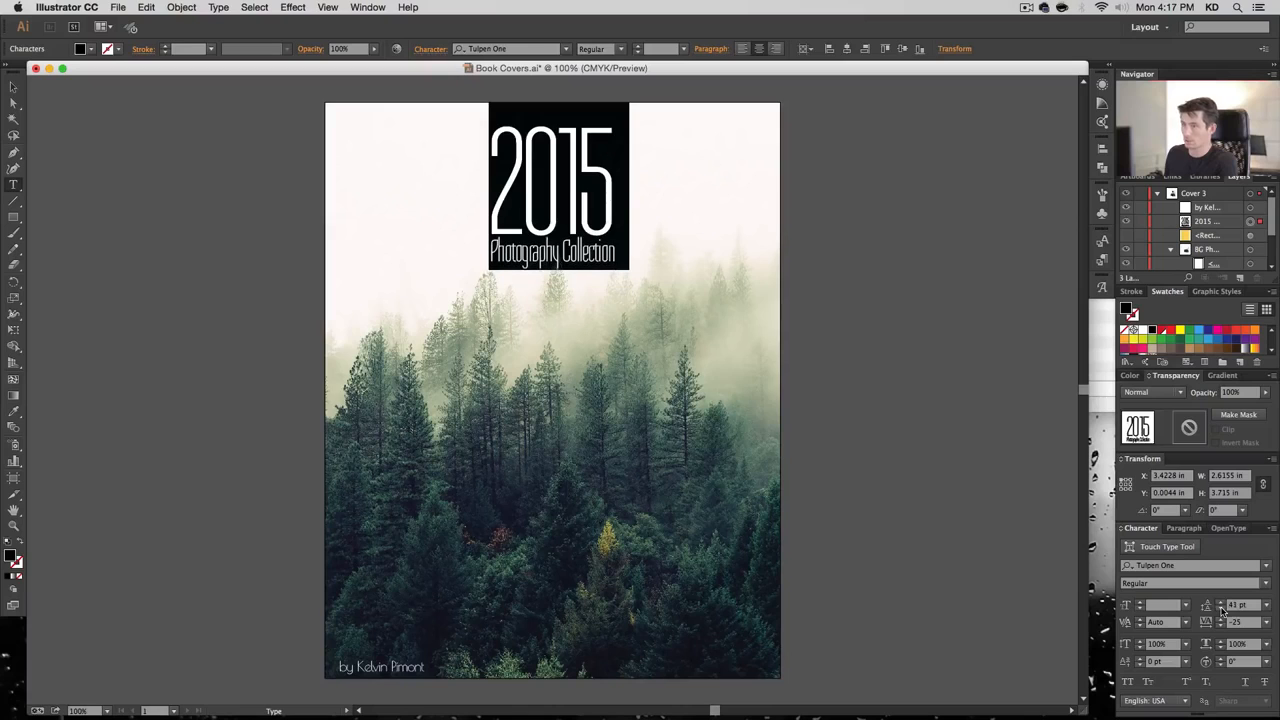
{"action": "left_click", "coordinate": [1221, 607]}
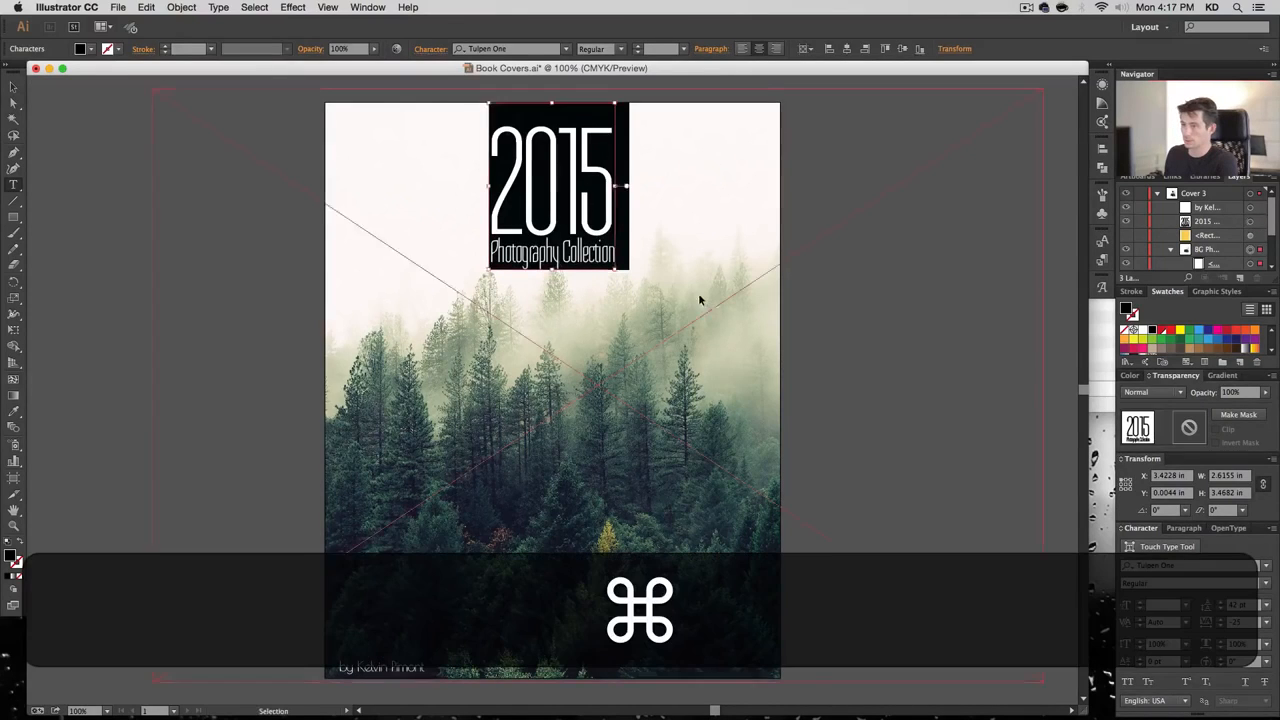
{"action": "left_click", "coordinate": [700, 294], "text": "super"}
{"action": "left_click", "coordinate": [886, 292], "text": "super"}
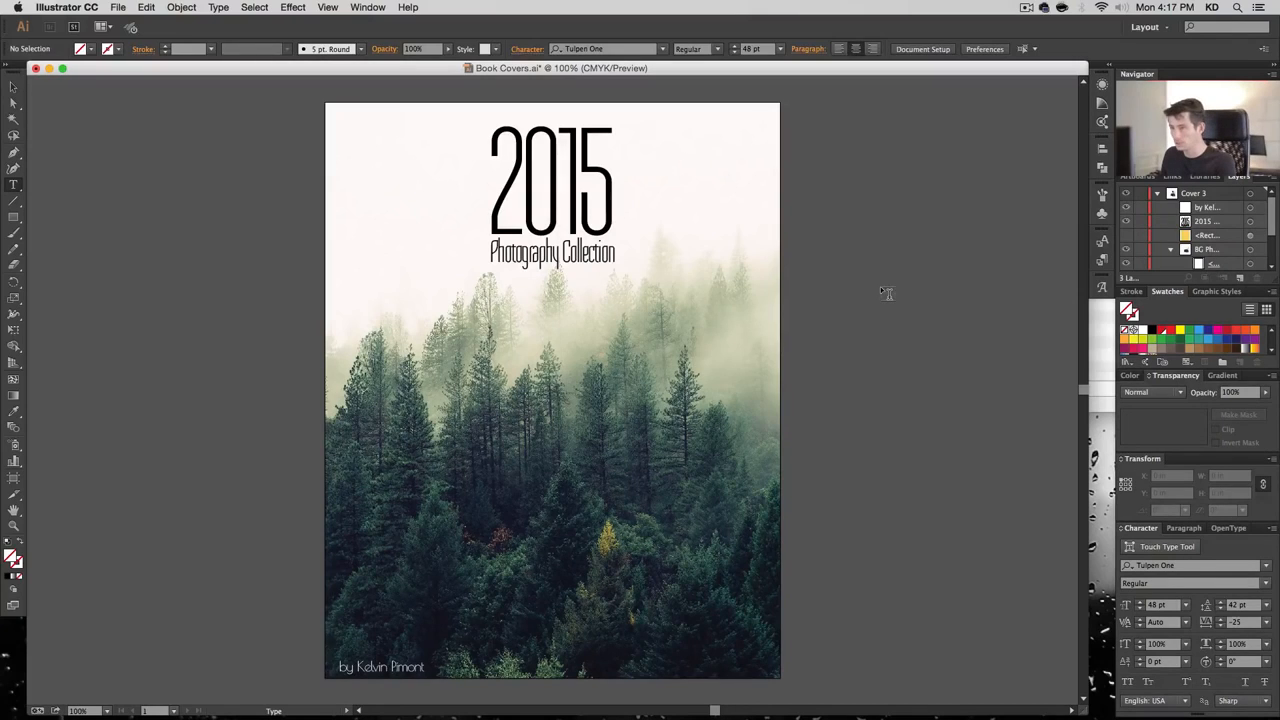
Set the fill colour to a light mint, C30 M10 Y35 K0
{"action": "double_click", "coordinate": [10, 556]}
{"action": "key", "text": "Tab"}
{"action": "key", "text": "shift+Tab"}
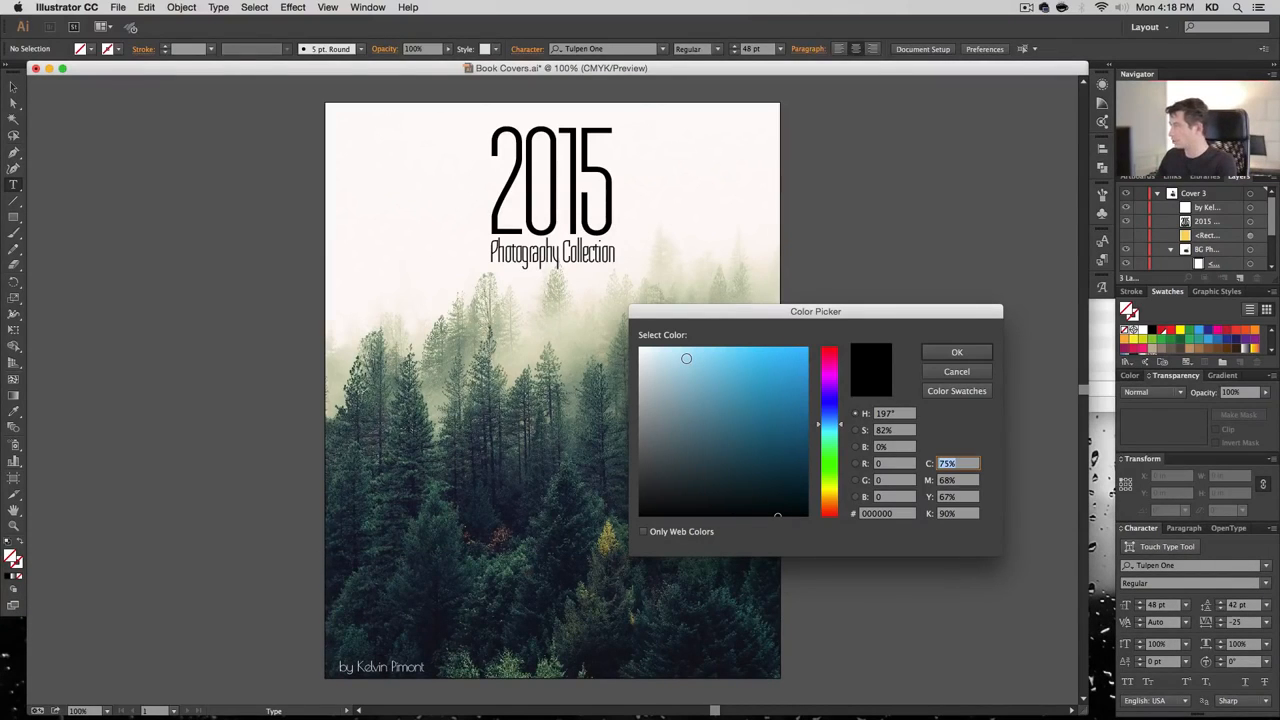
{"action": "type", "text": "30"}
{"action": "key", "text": "Tab"}
{"action": "type", "text": "10"}
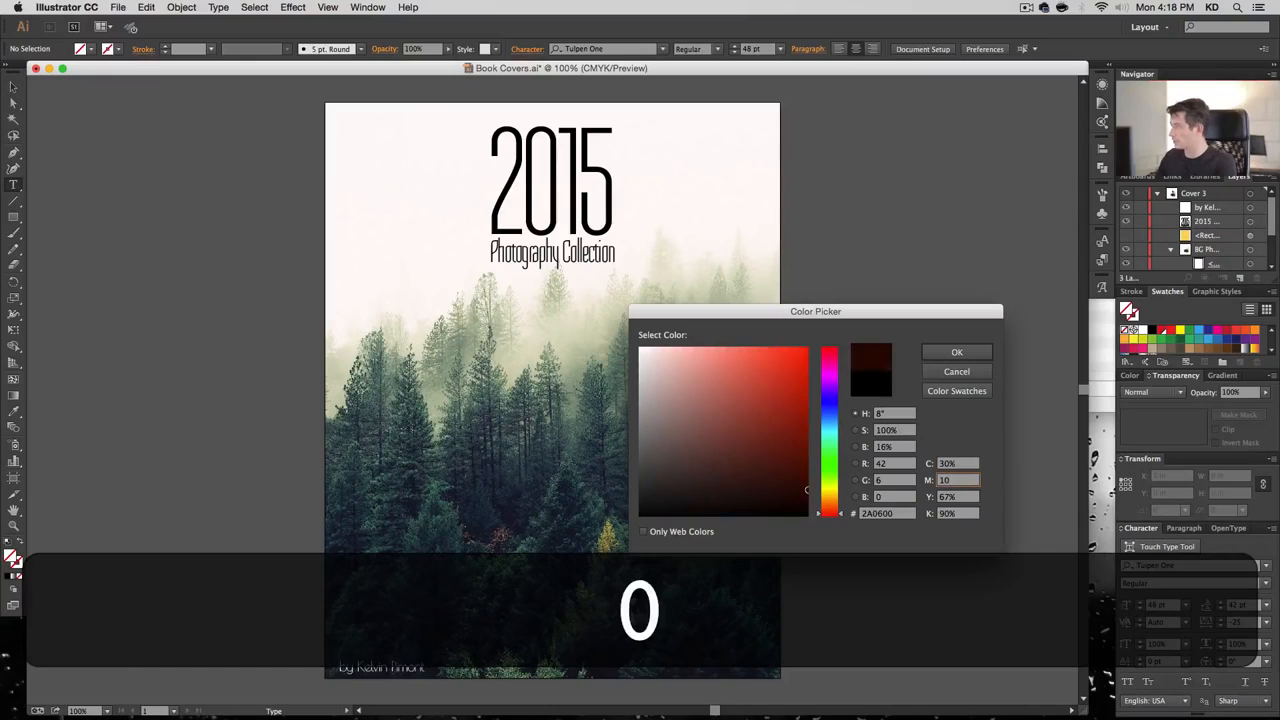
{"action": "key", "text": "Tab"}
{"action": "type", "text": "30"}
{"action": "key", "text": "Tab"}
{"action": "type", "text": "0"}
{"action": "key", "text": "Return"}
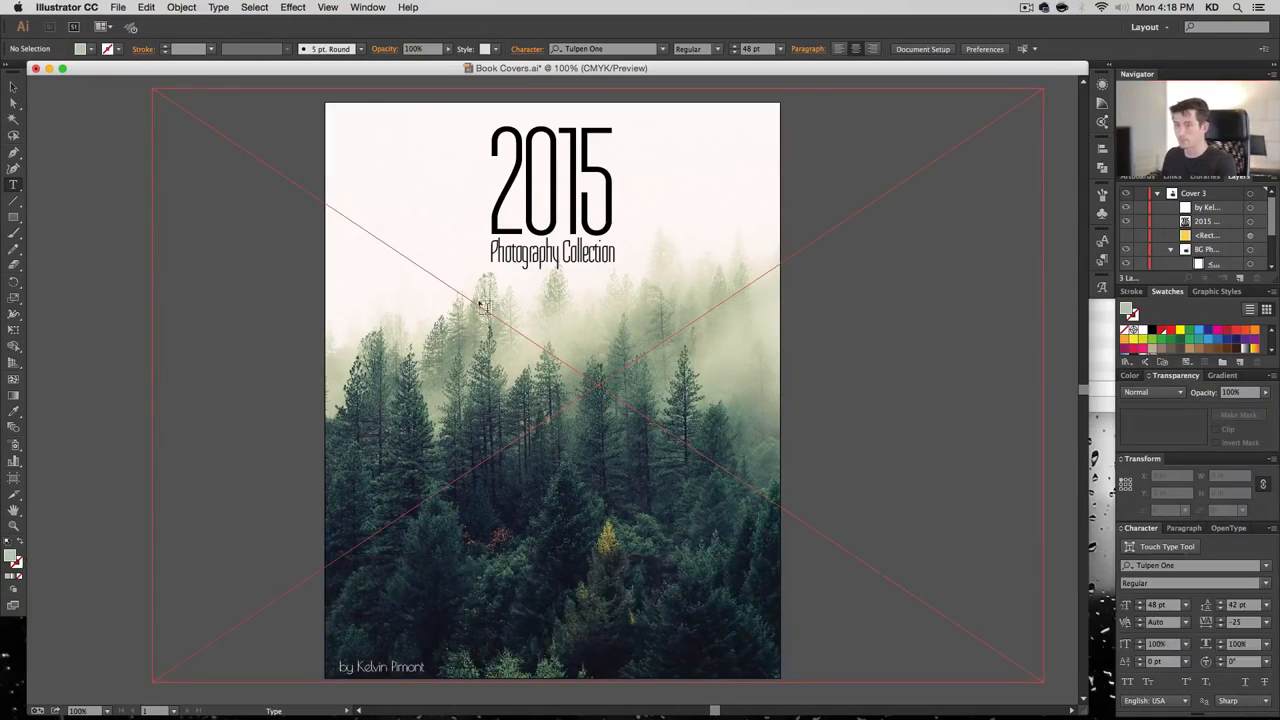
Save the fill colour as a global swatch named Light Mint
{"action": "left_click", "coordinate": [1238, 363]}
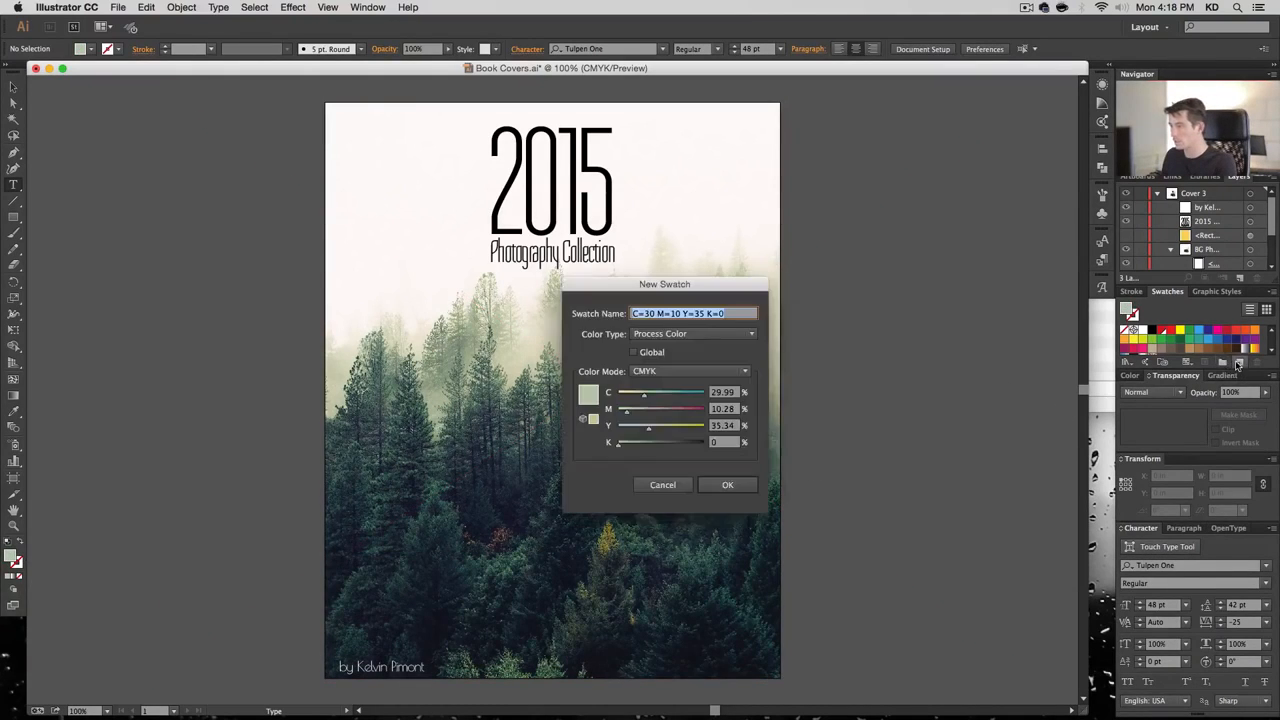
{"action": "left_click", "coordinate": [633, 352]}
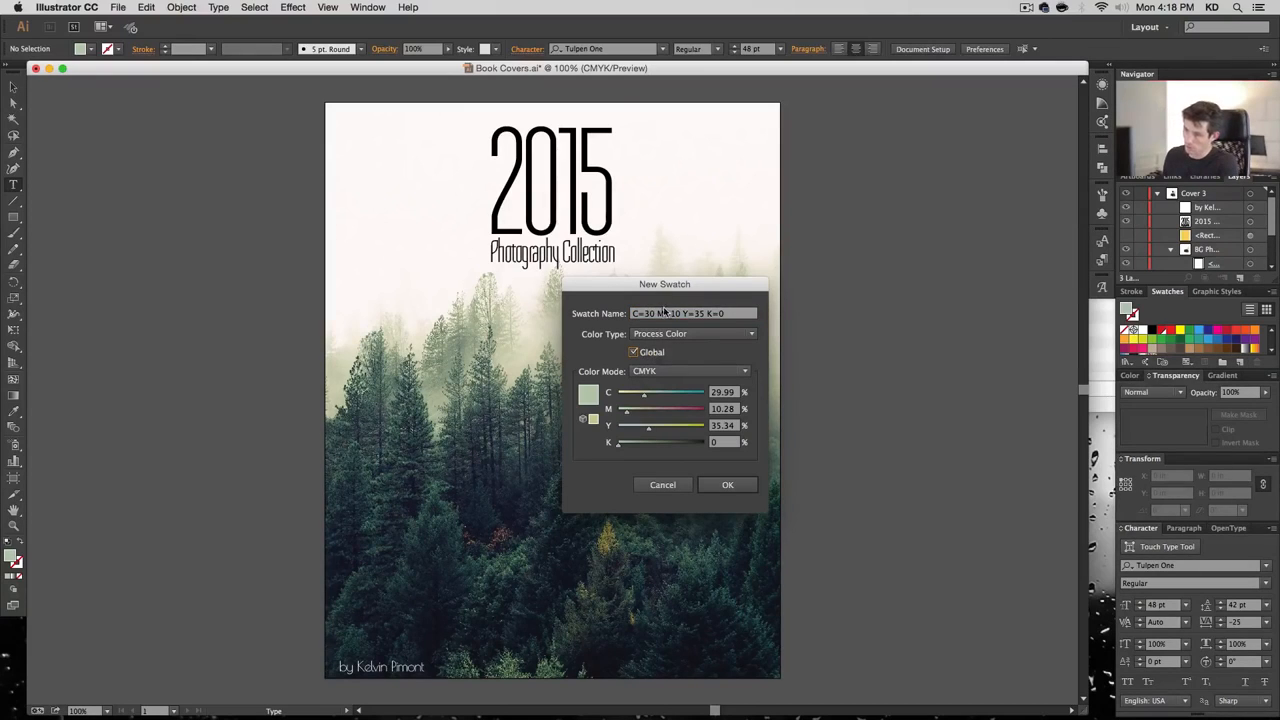
{"action": "triple_click", "coordinate": [664, 313]}
{"action": "type", "text": "Light M"}
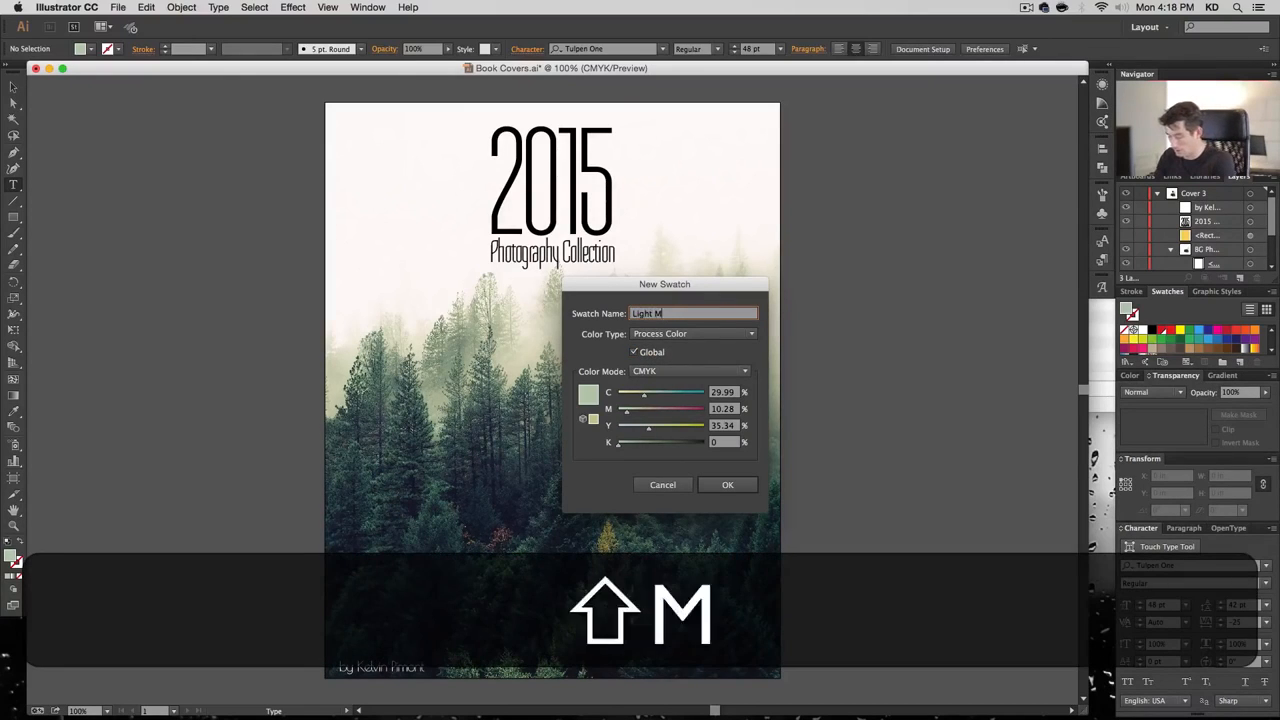
{"action": "type", "text": "int"}
{"action": "key", "text": "Return"}
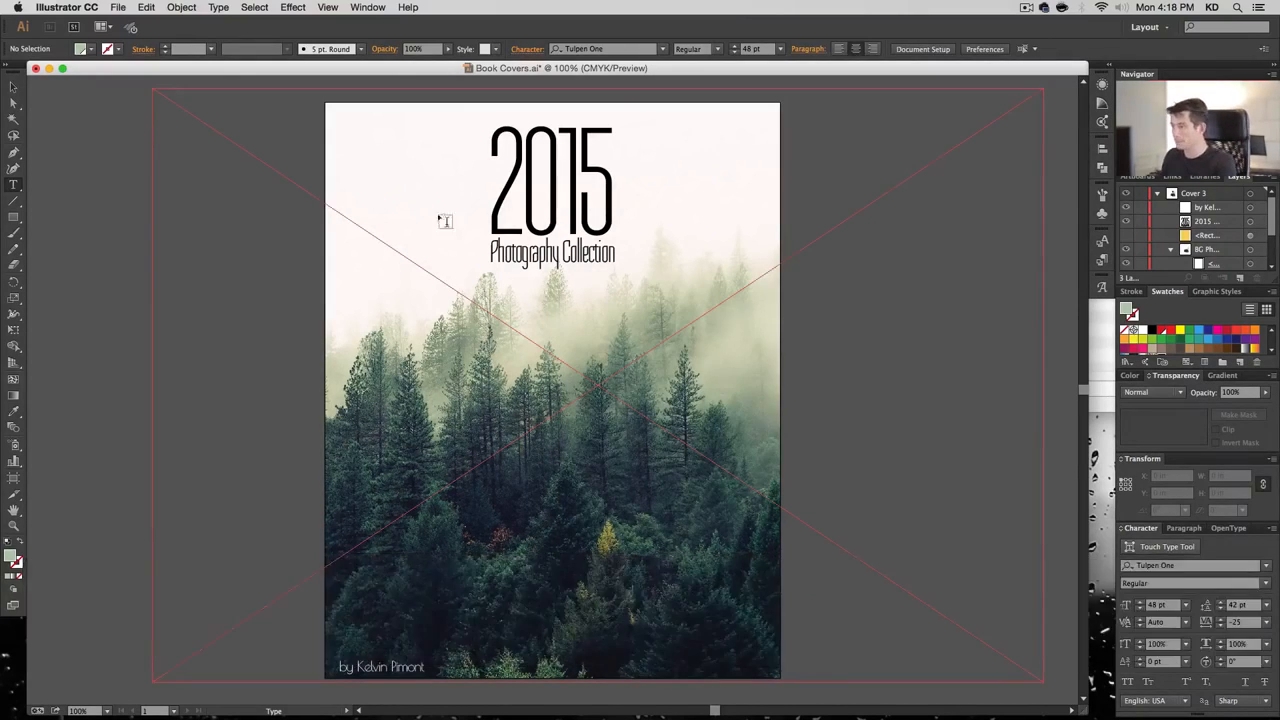
Colour the 2015 line with the Light Mint swatch
{"action": "triple_click", "coordinate": [545, 175]}
{"action": "left_click", "coordinate": [532, 171]}
{"action": "left_click_drag", "start_coordinate": [506, 172], "coordinate": [645, 175]}
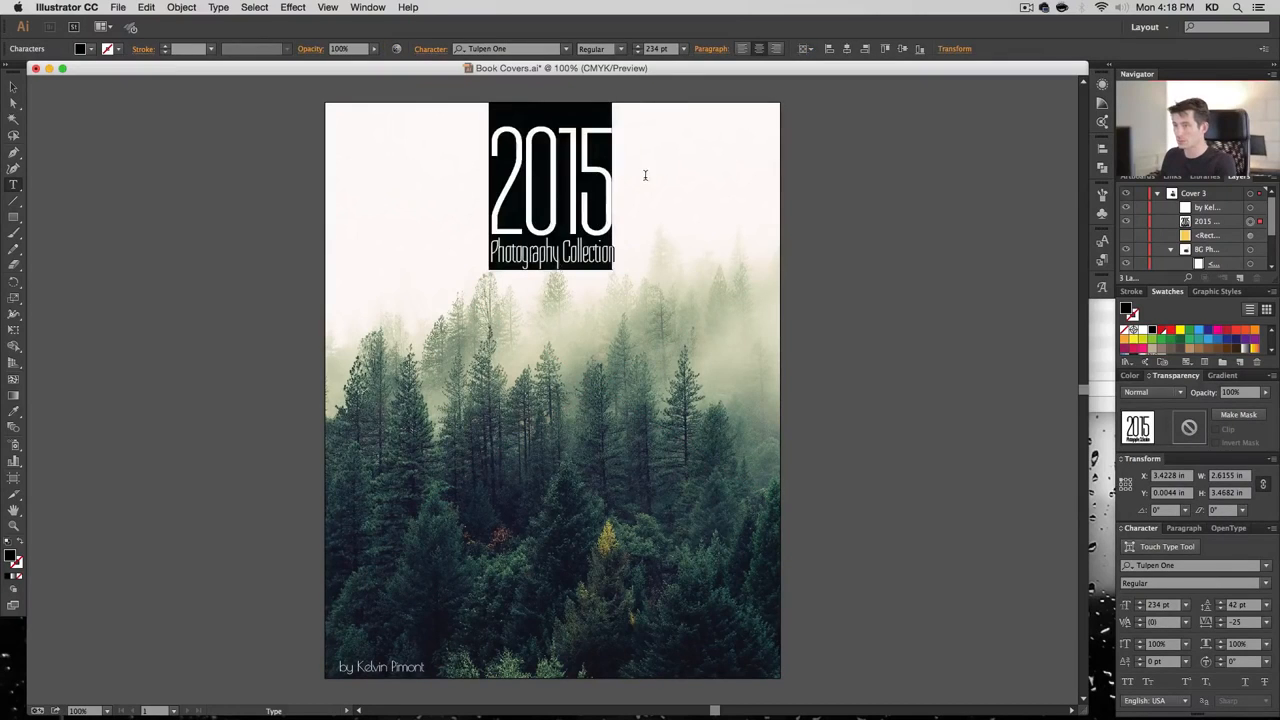
{"action": "scroll", "coordinate": [1190, 345], "scroll_direction": "down", "scroll_amount": 2}
{"action": "left_click", "coordinate": [1161, 335]}
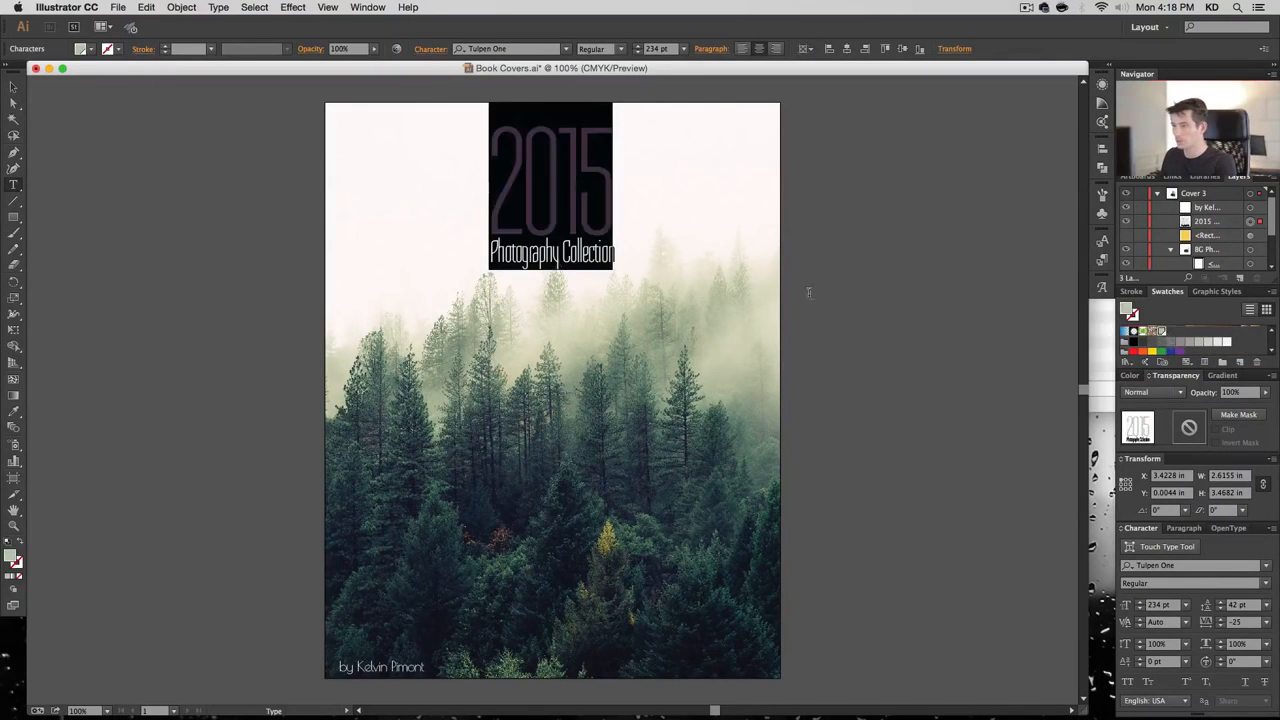
{"action": "left_click", "coordinate": [792, 387], "text": "super"}
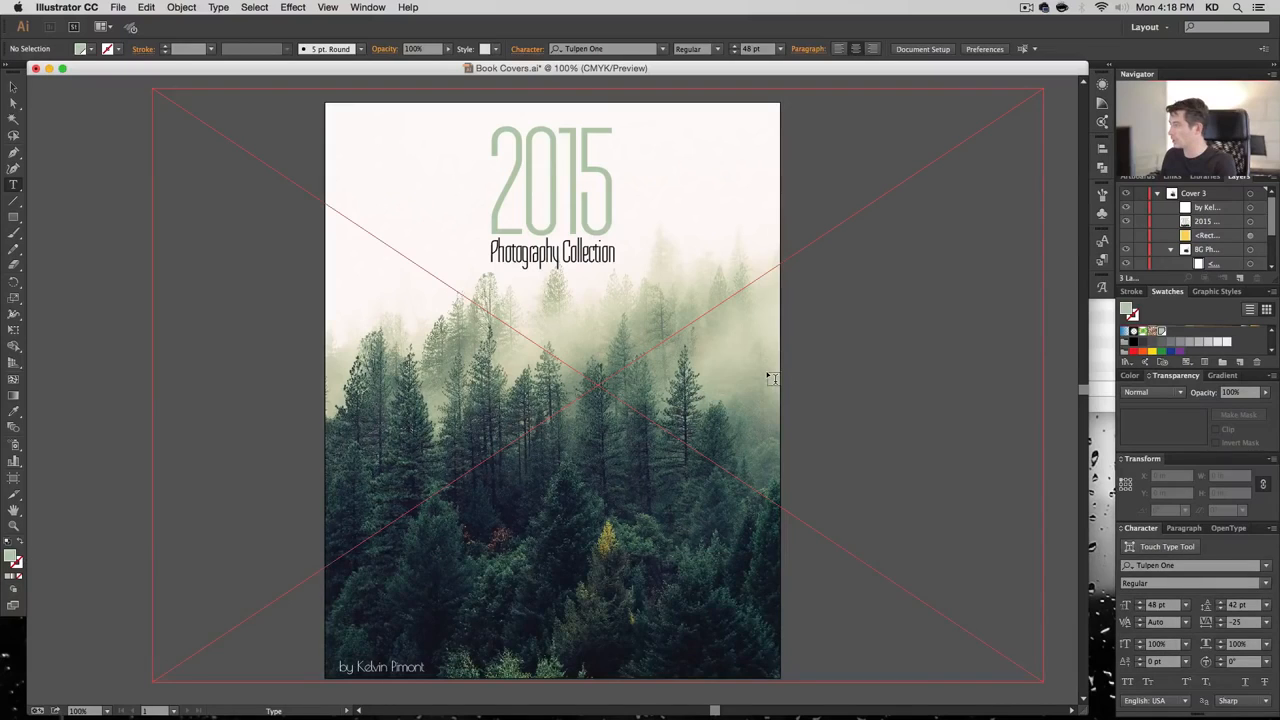
Select the Photography Collection line and sample a tree colour for it with the Eyedropper
{"action": "left_click_drag", "start_coordinate": [489, 249], "coordinate": [678, 256]}
{"action": "key", "text": "super+z"}
{"action": "double_click", "coordinate": [588, 253]}
{"action": "triple_click", "coordinate": [531, 253]}
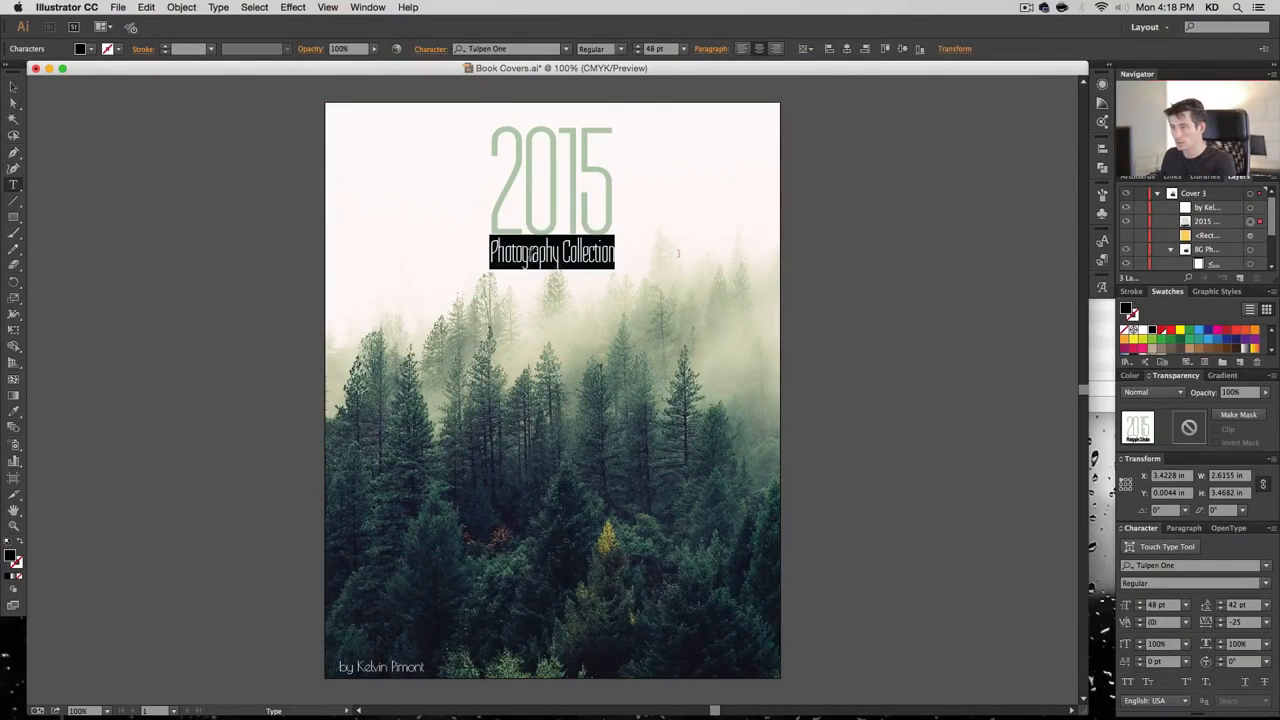
{"action": "left_click", "coordinate": [13, 411]}
{"action": "left_click", "coordinate": [423, 400]}
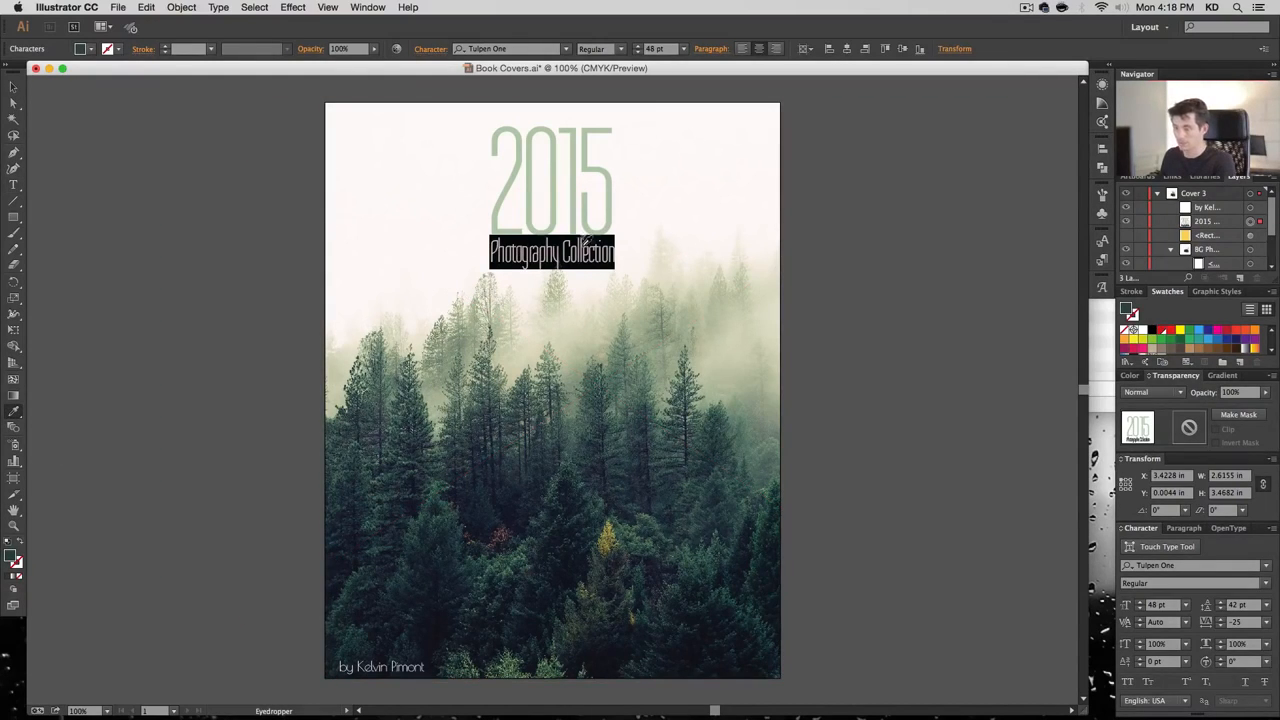
Hide edges and keep sampling tree shades until the text is a dark green
{"action": "left_click", "coordinate": [318, 7]}
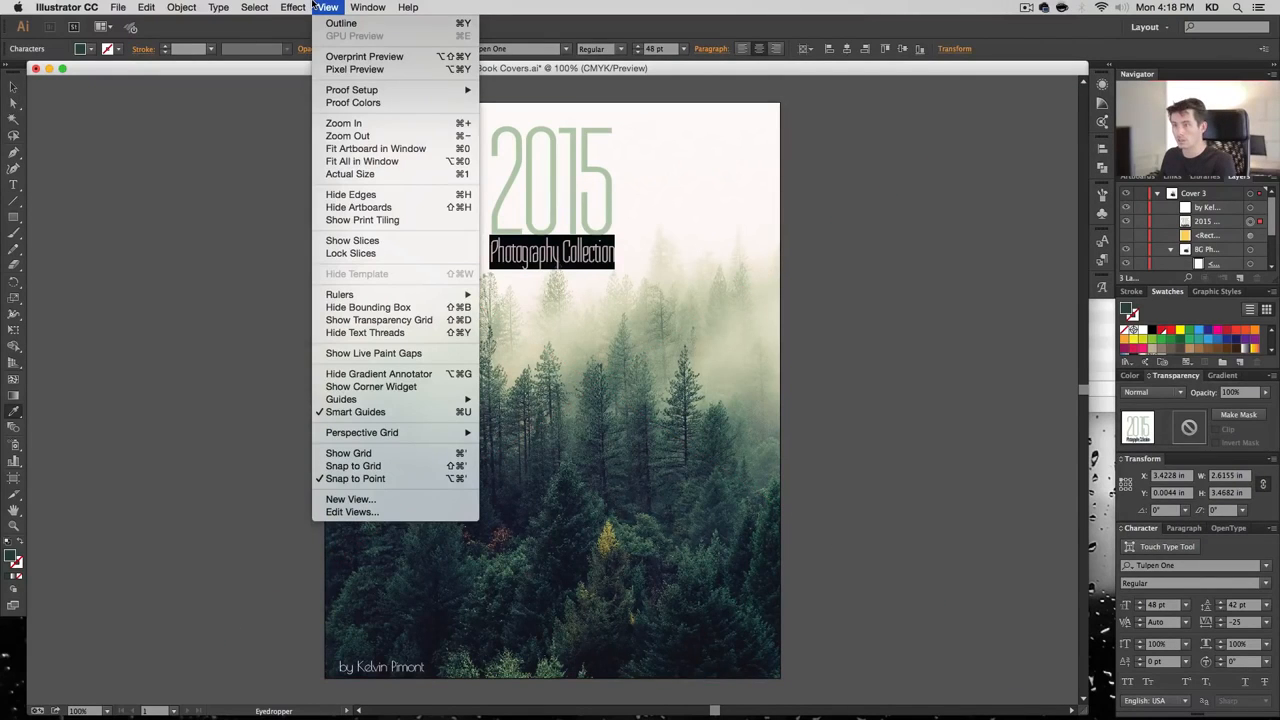
{"action": "left_click", "coordinate": [370, 194]}
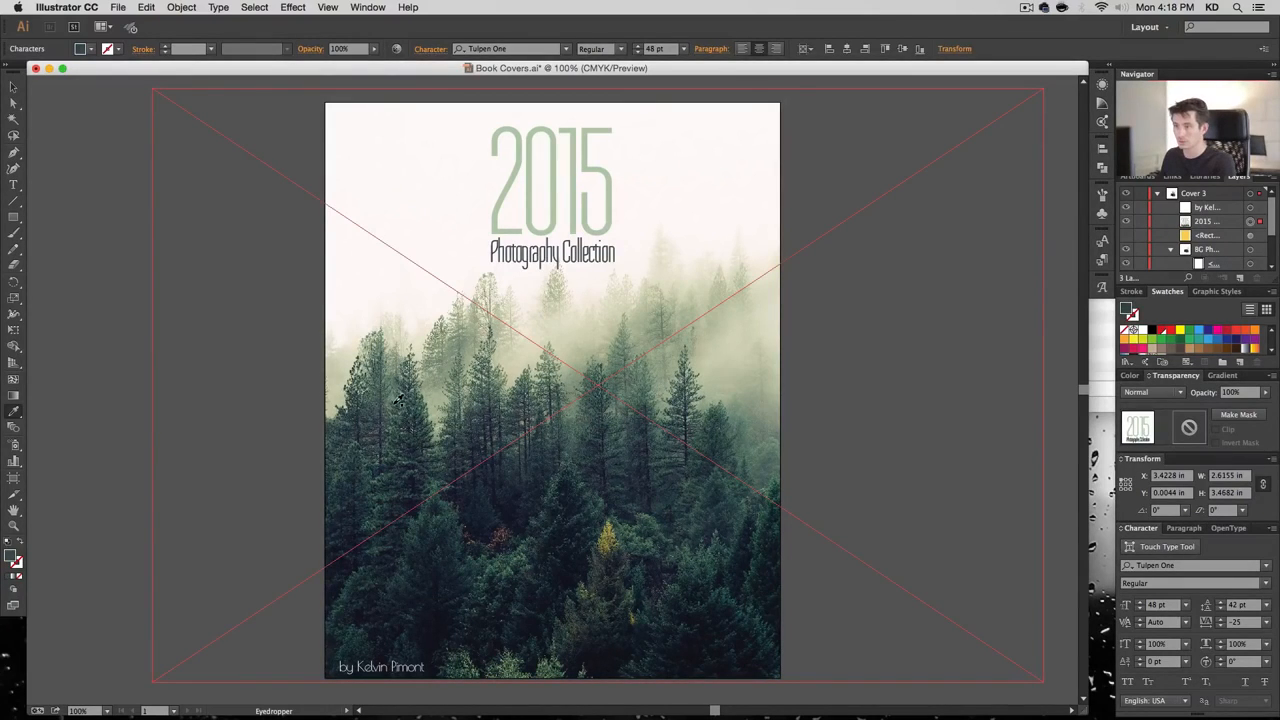
{"action": "left_click", "coordinate": [434, 396]}
{"action": "left_click", "coordinate": [418, 401]}
{"action": "left_click", "coordinate": [436, 408]}
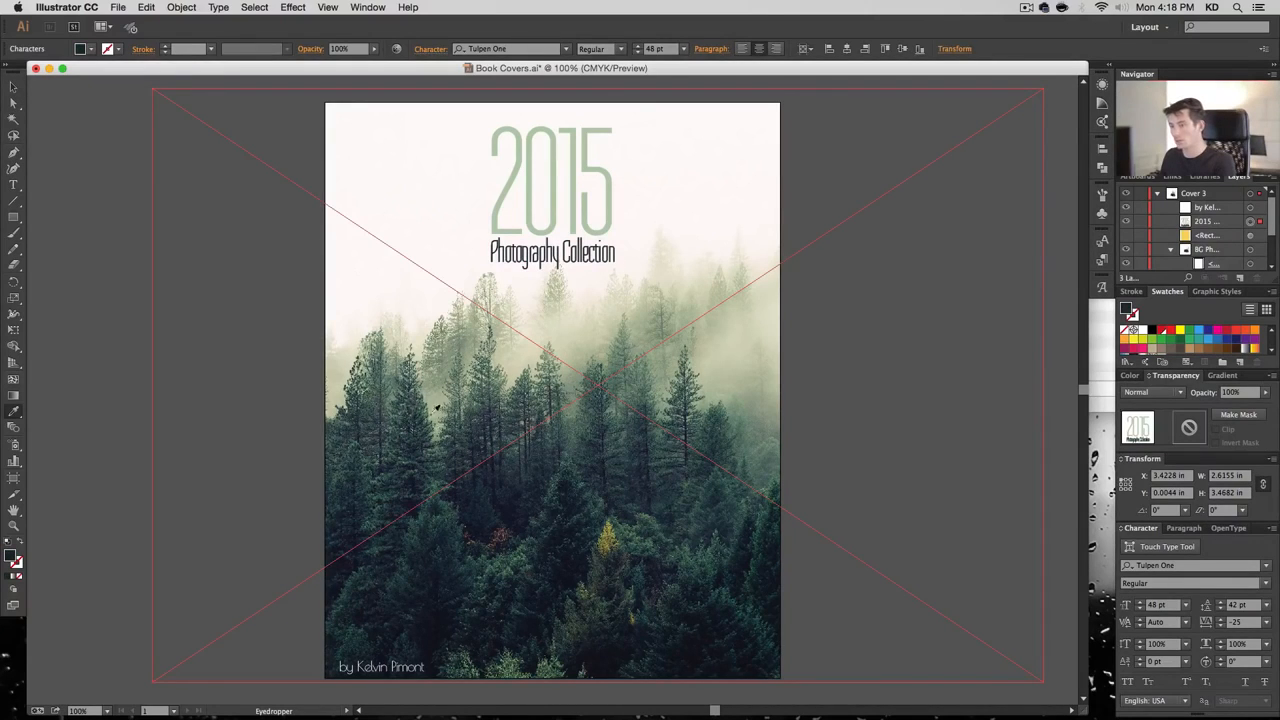
{"action": "left_click", "coordinate": [686, 404]}
{"action": "left_click", "coordinate": [682, 404]}
{"action": "left_click", "coordinate": [682, 405]}
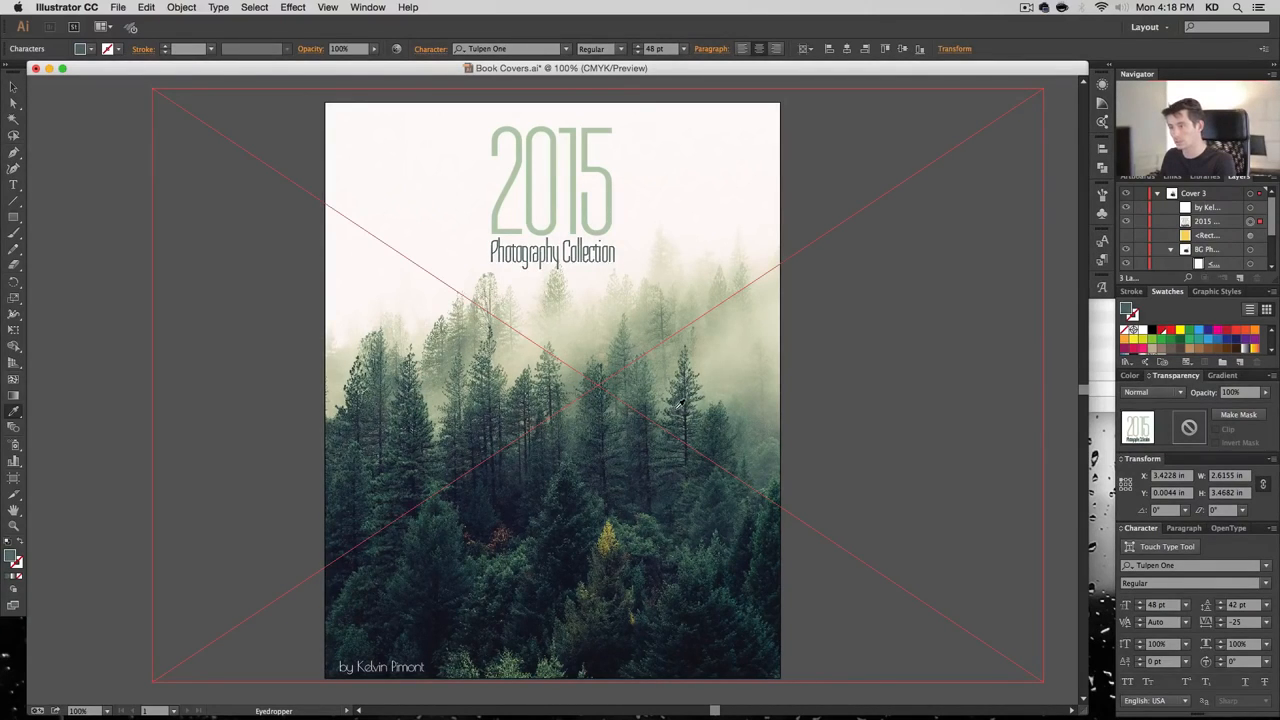
{"action": "left_click", "coordinate": [681, 406]}
{"action": "left_click", "coordinate": [690, 410]}
{"action": "left_click", "coordinate": [718, 411]}
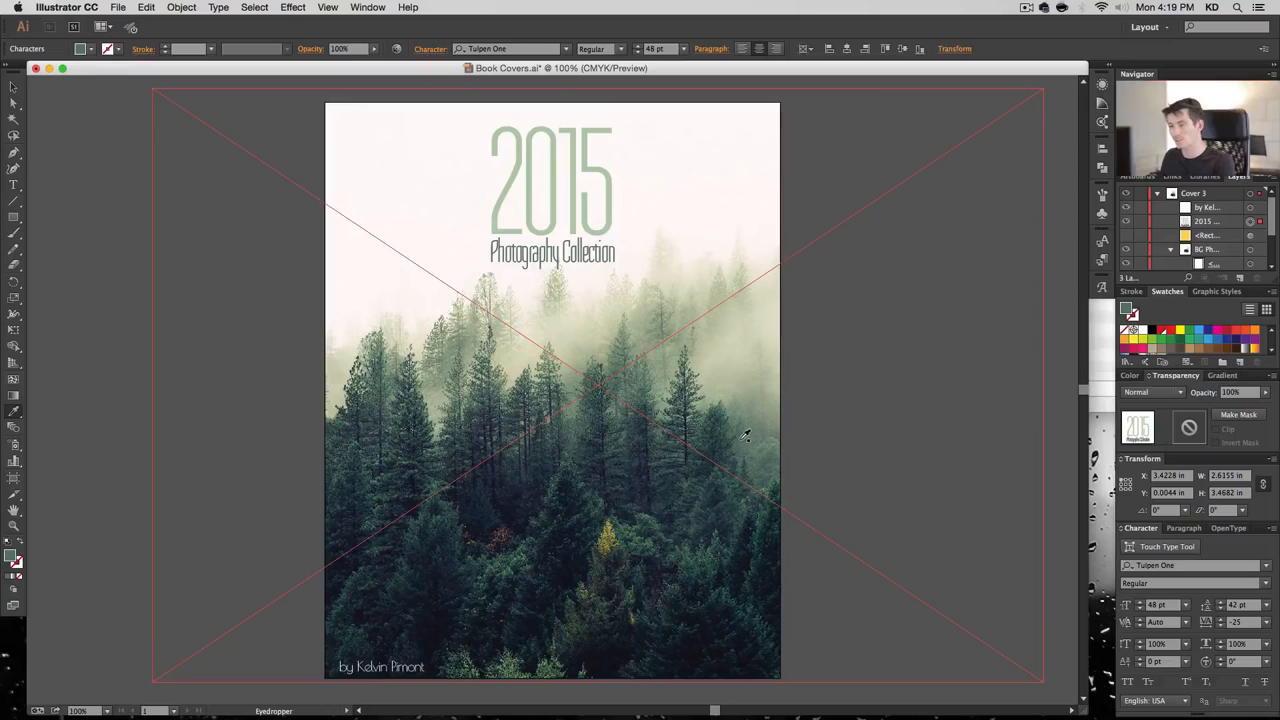
{"action": "key", "text": "super+shift+a"}
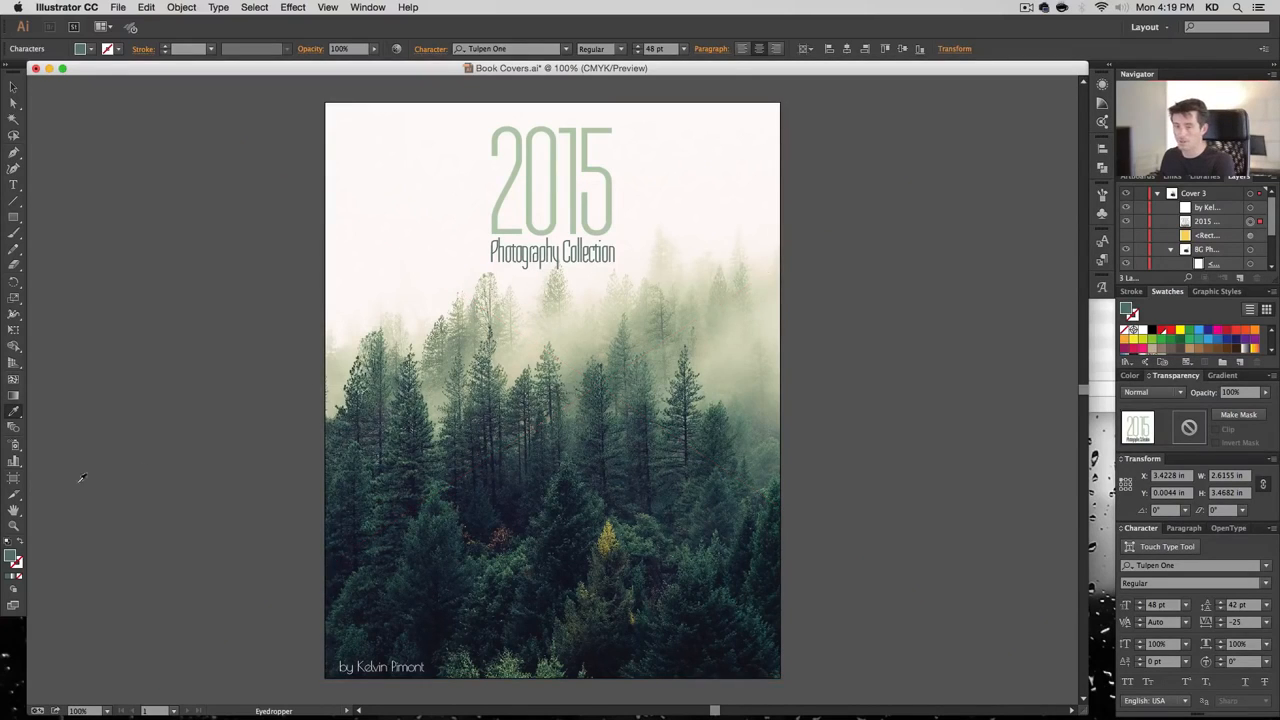
Fill the Photography Collection text with a C85 M30 Y85 K10 green
{"action": "double_click", "coordinate": [11, 558]}
{"action": "key", "text": "Tab"}
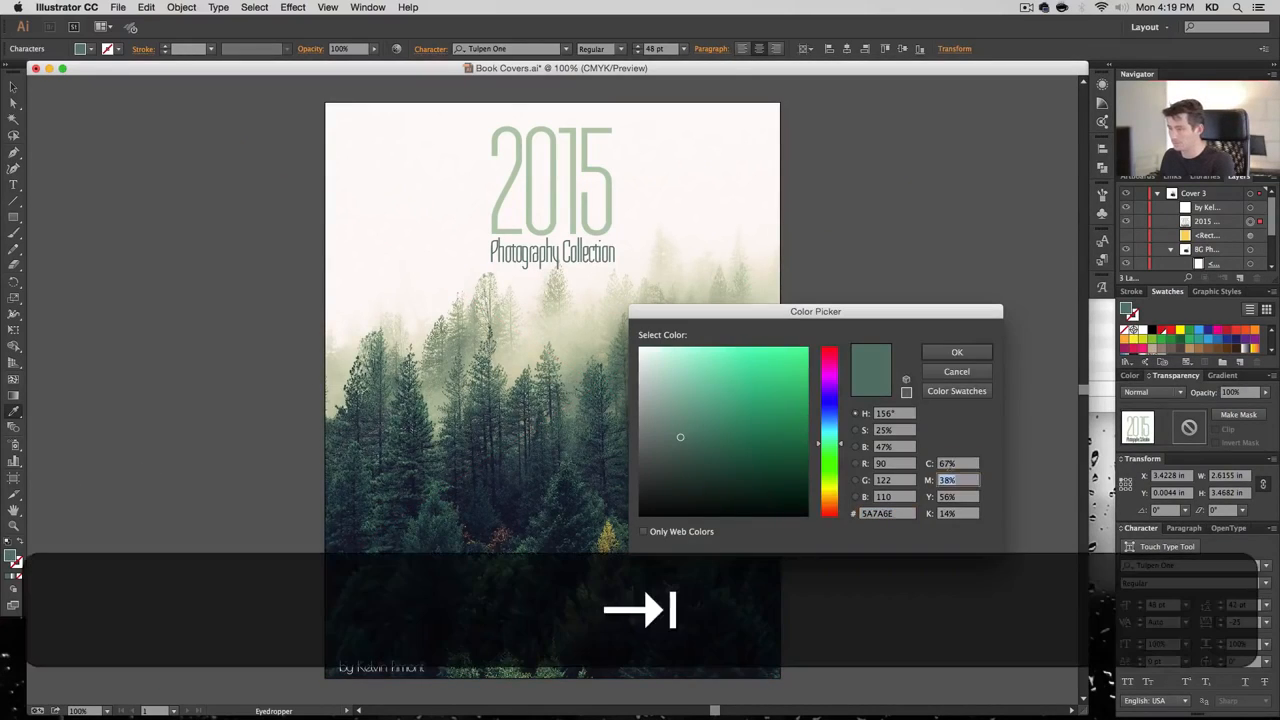
{"action": "key", "text": "shift+Tab"}
{"action": "type", "text": "70"}
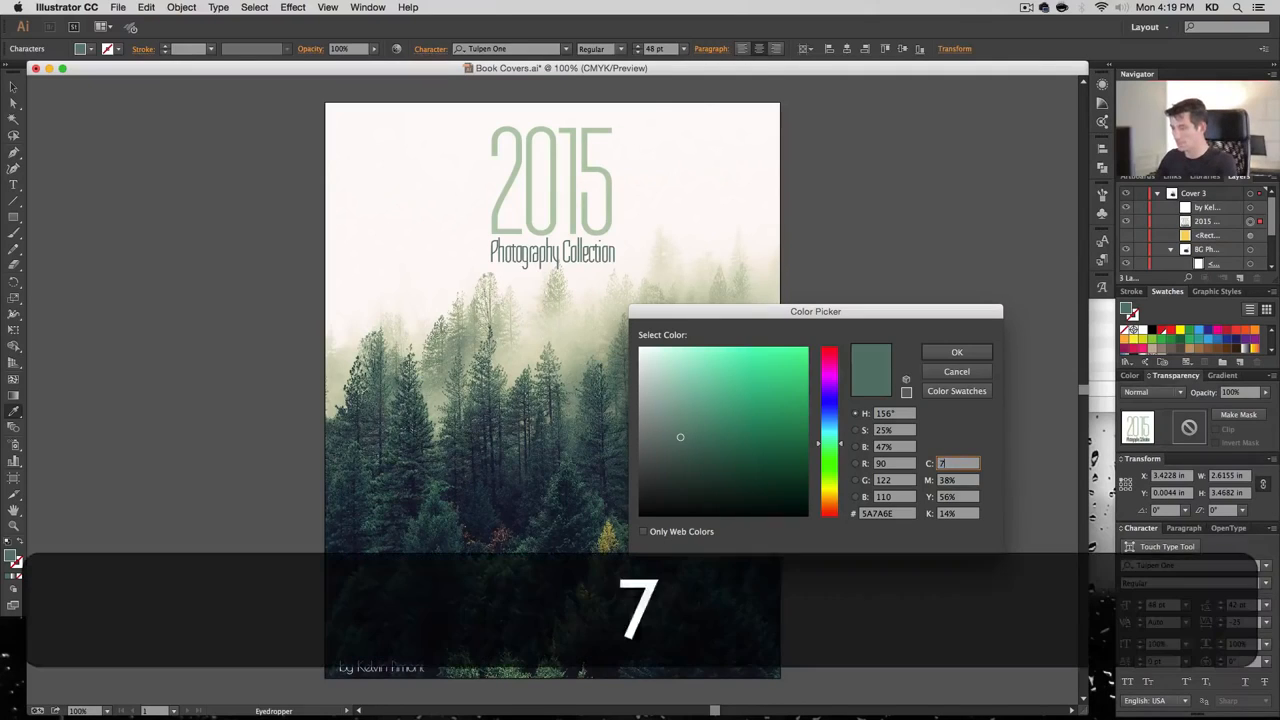
{"action": "key", "text": "Tab"}
{"action": "type", "text": "30"}
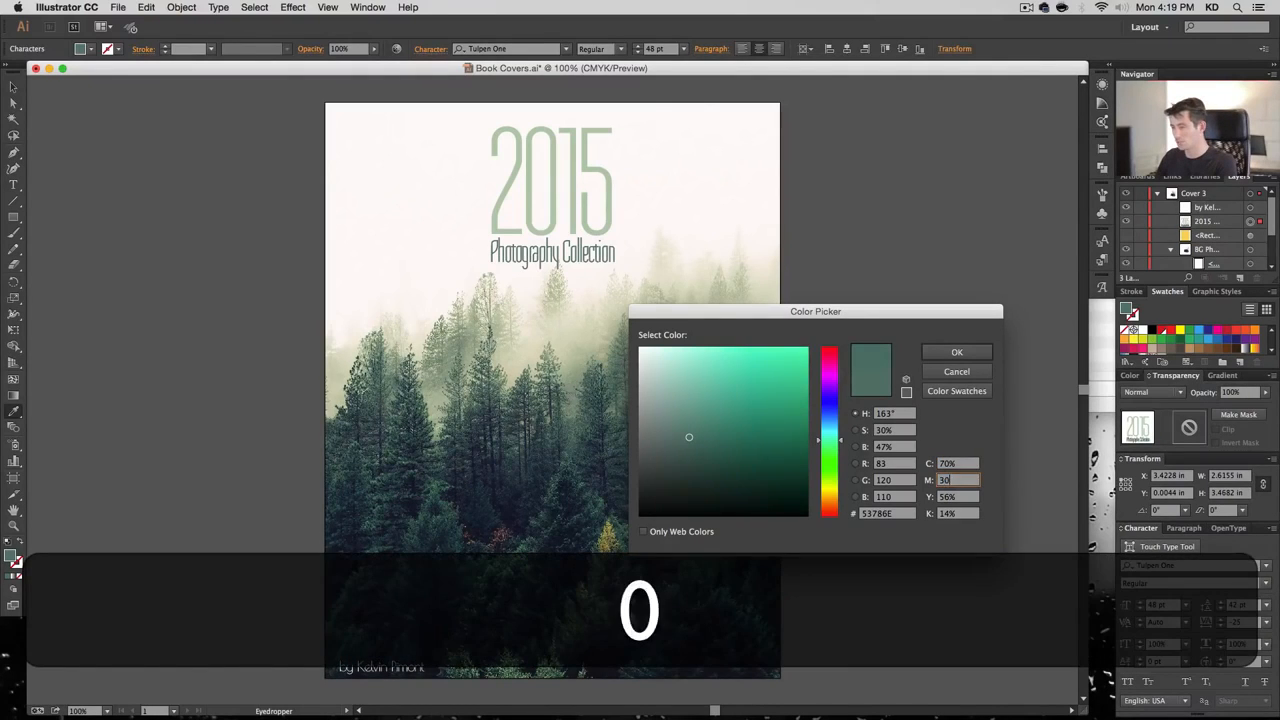
{"action": "key", "text": "Tab"}
{"action": "type", "text": "70"}
{"action": "key", "text": "Tab"}
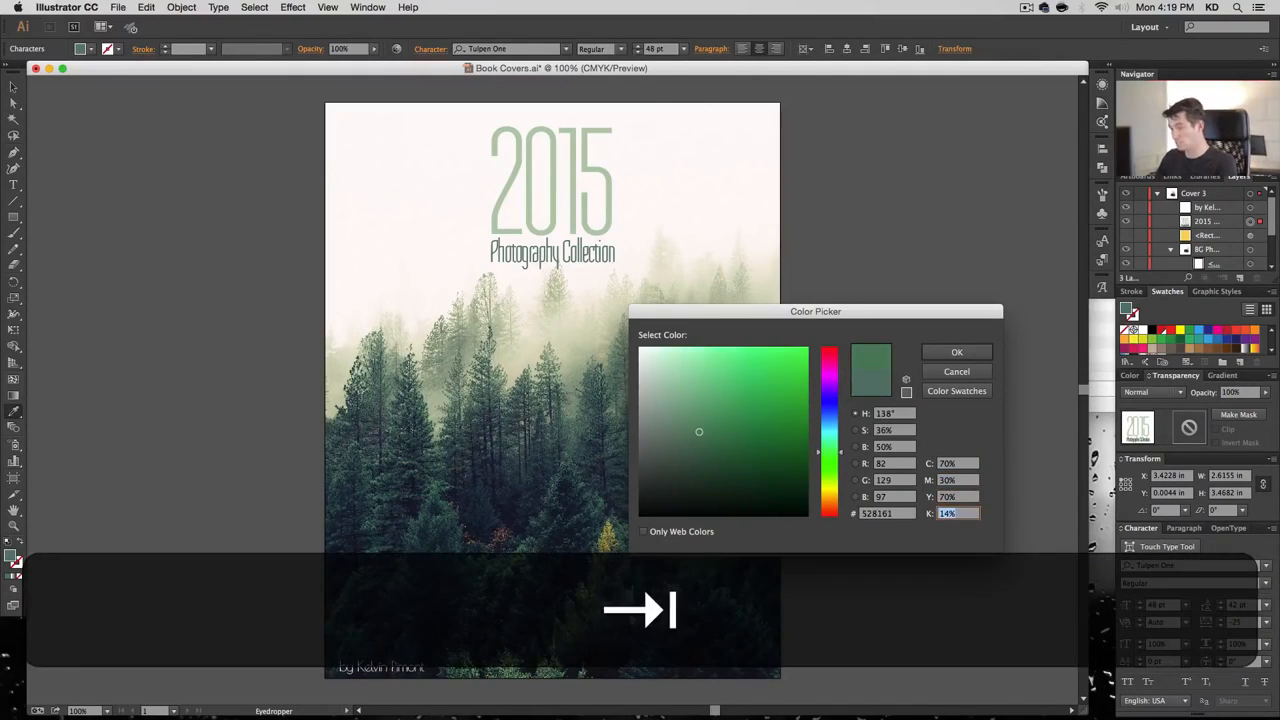
{"action": "type", "text": "0"}
{"action": "key", "text": "shift+Tab"}
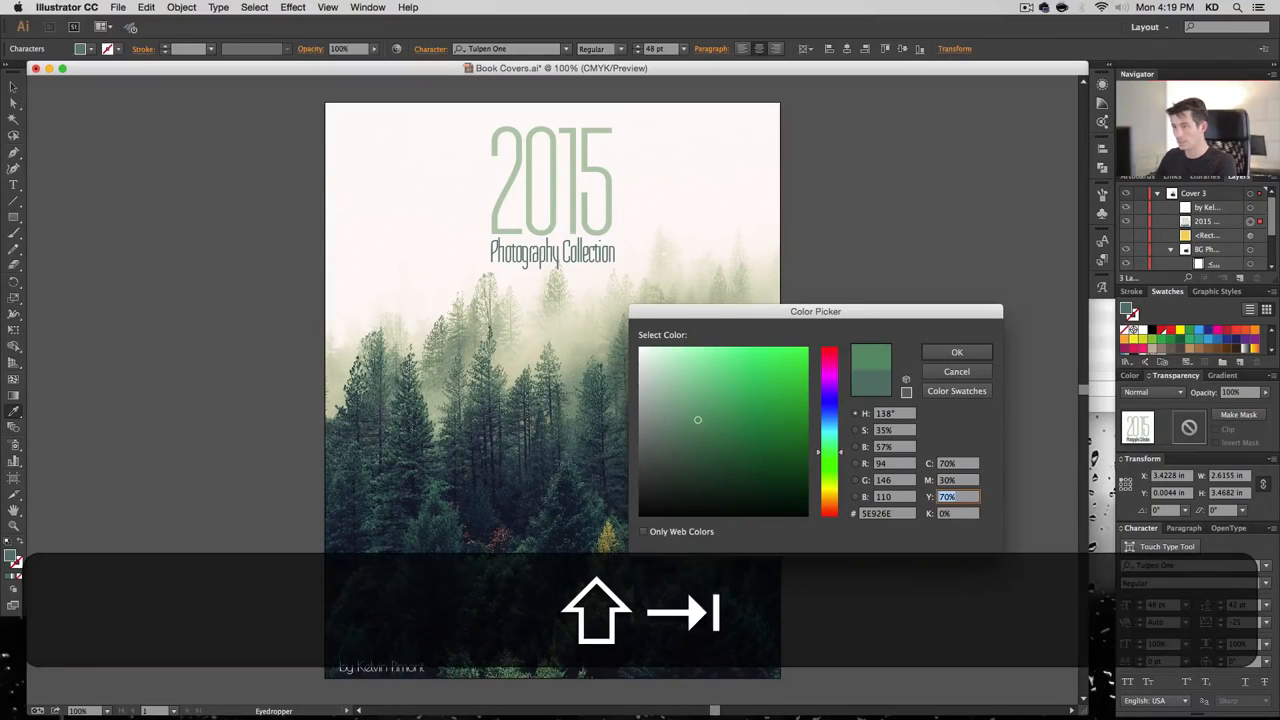
{"action": "key", "text": "Tab"}
{"action": "type", "text": "10"}
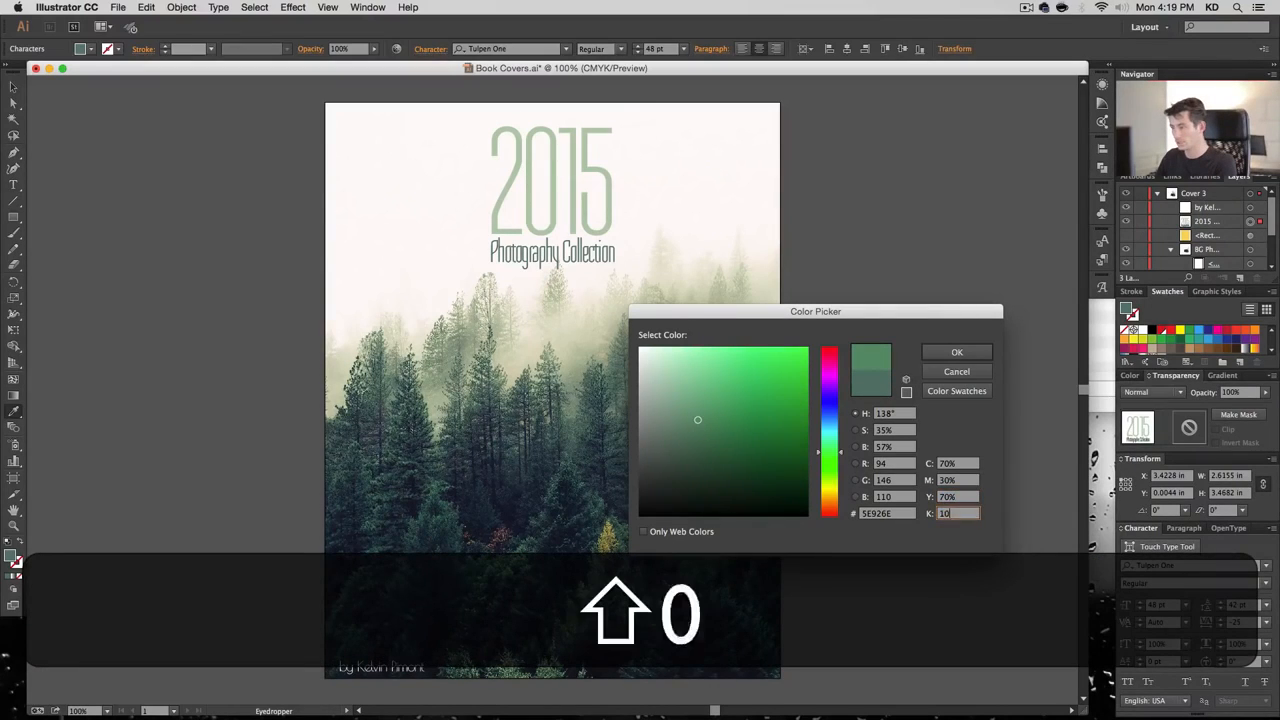
{"action": "key", "text": "shift+Tab"}
{"action": "type", "text": "85"}
{"action": "key", "text": "shift+Tab"}
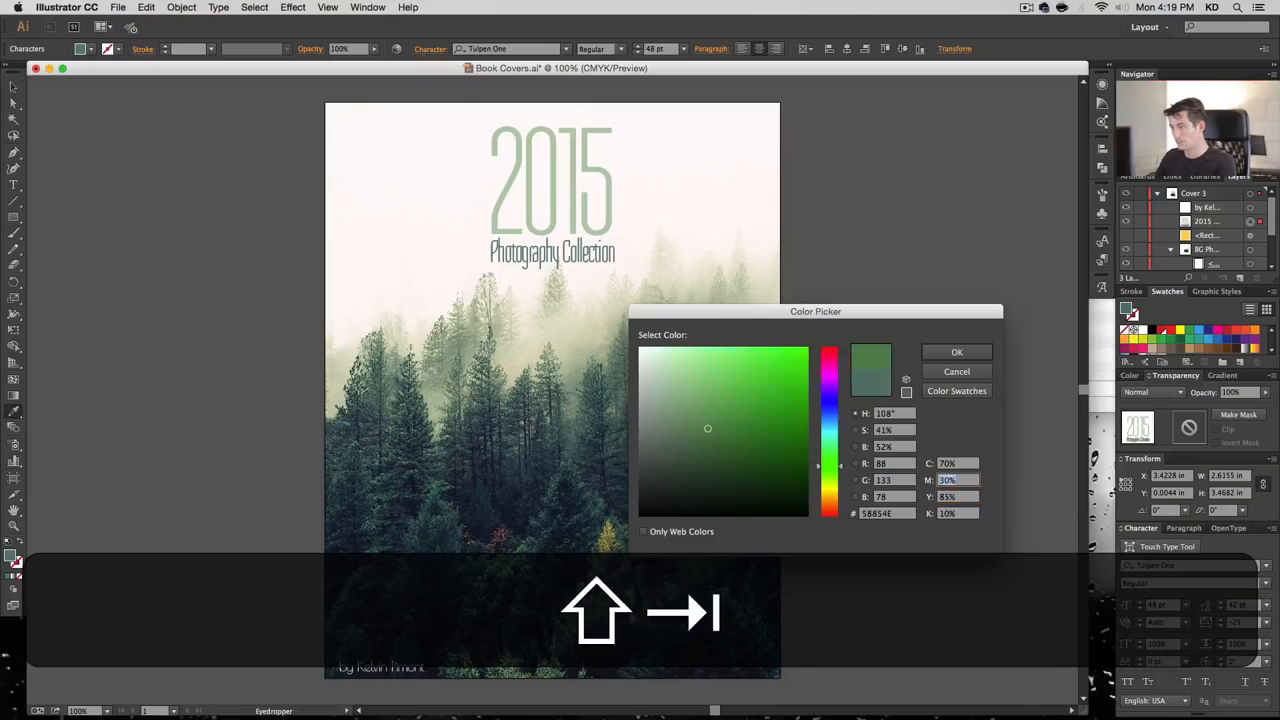
{"action": "key", "text": "shift+Tab"}
{"action": "type", "text": "85"}
{"action": "key", "text": "Tab"}
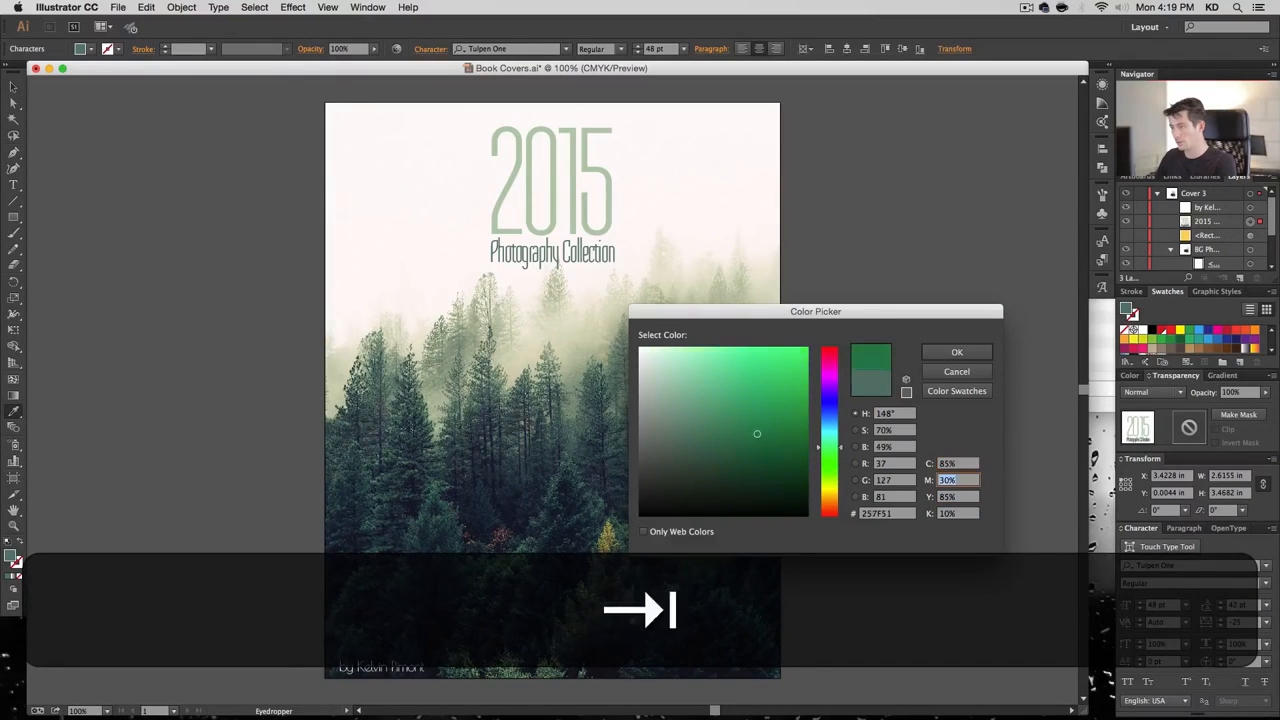
{"action": "key", "text": "Return"}
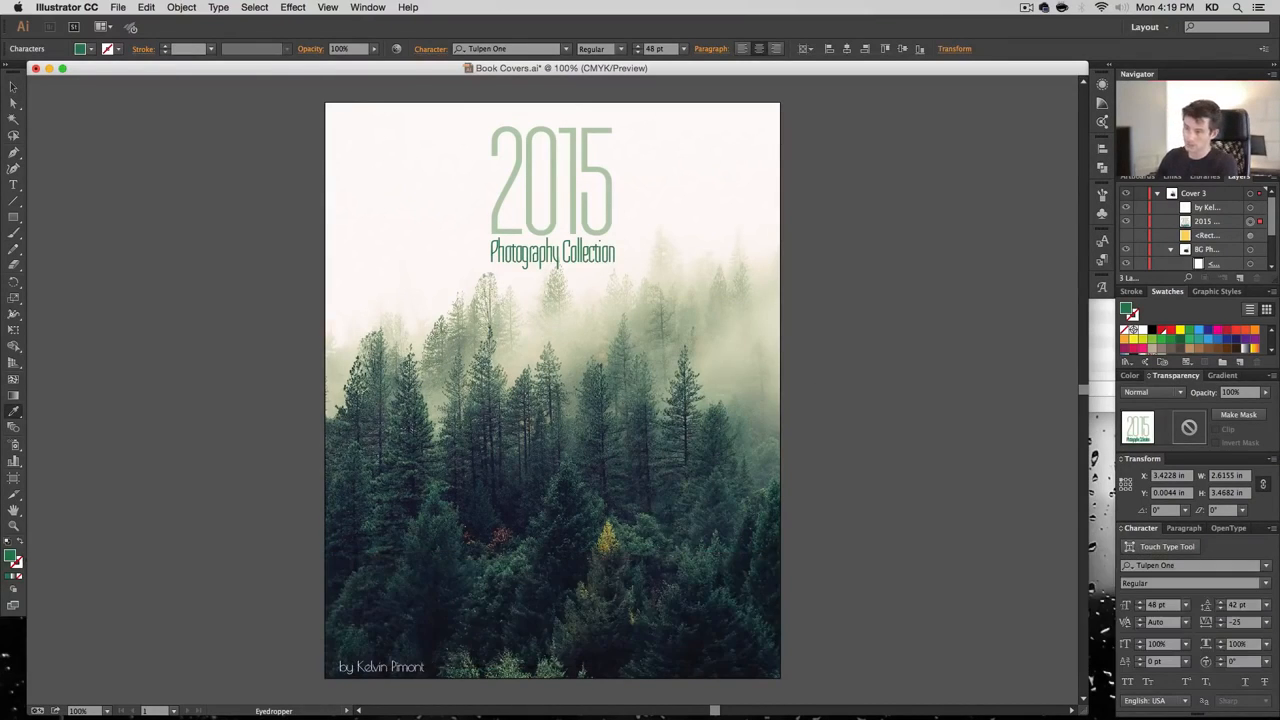
Adjust the green to C85 M30 Y95 K15 and save it as a Dark Mint swatch
{"action": "double_click", "coordinate": [9, 559]}
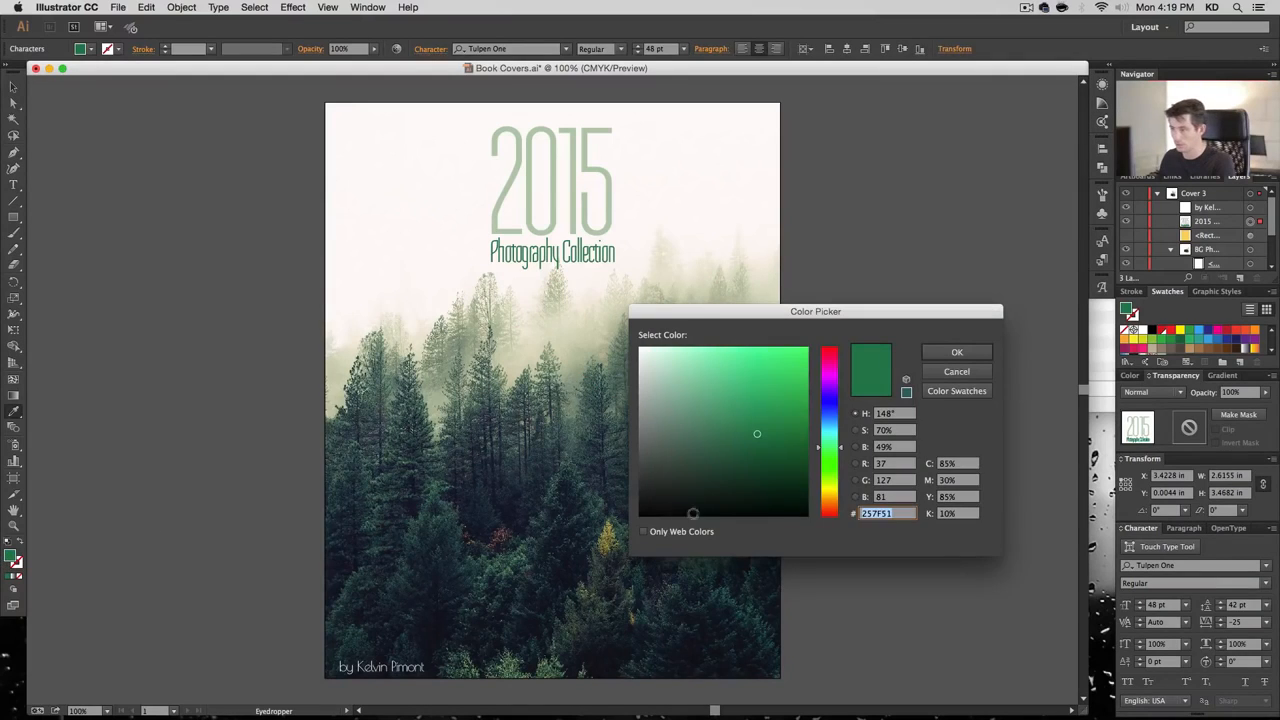
{"action": "key", "text": "Tab"}
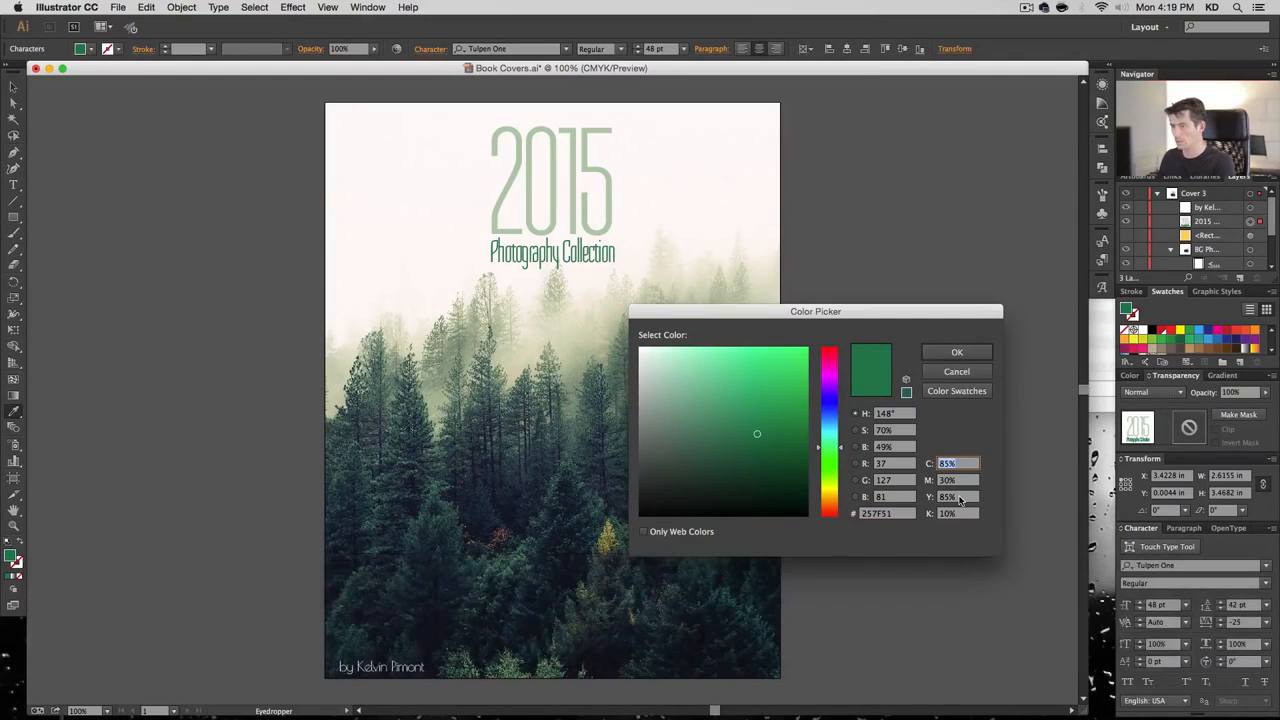
{"action": "key", "text": "Tab"}
{"action": "key", "text": "Tab"}
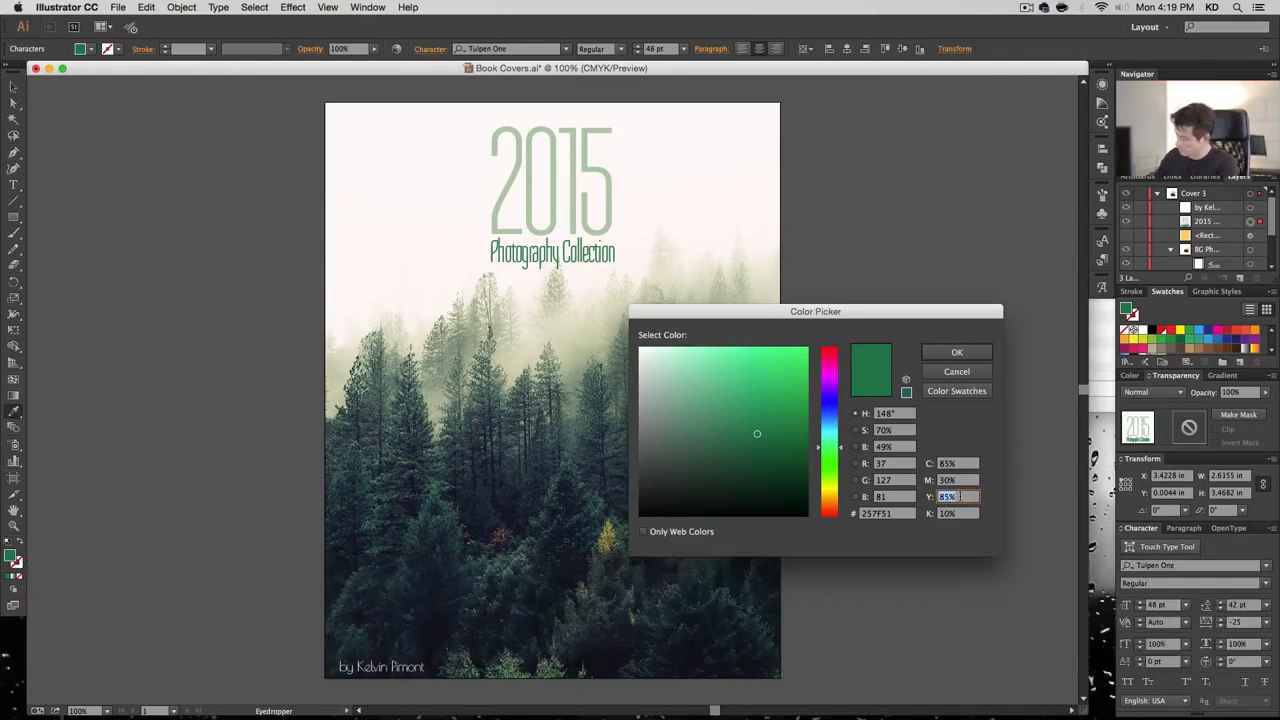
{"action": "type", "text": "95"}
{"action": "key", "text": "Tab"}
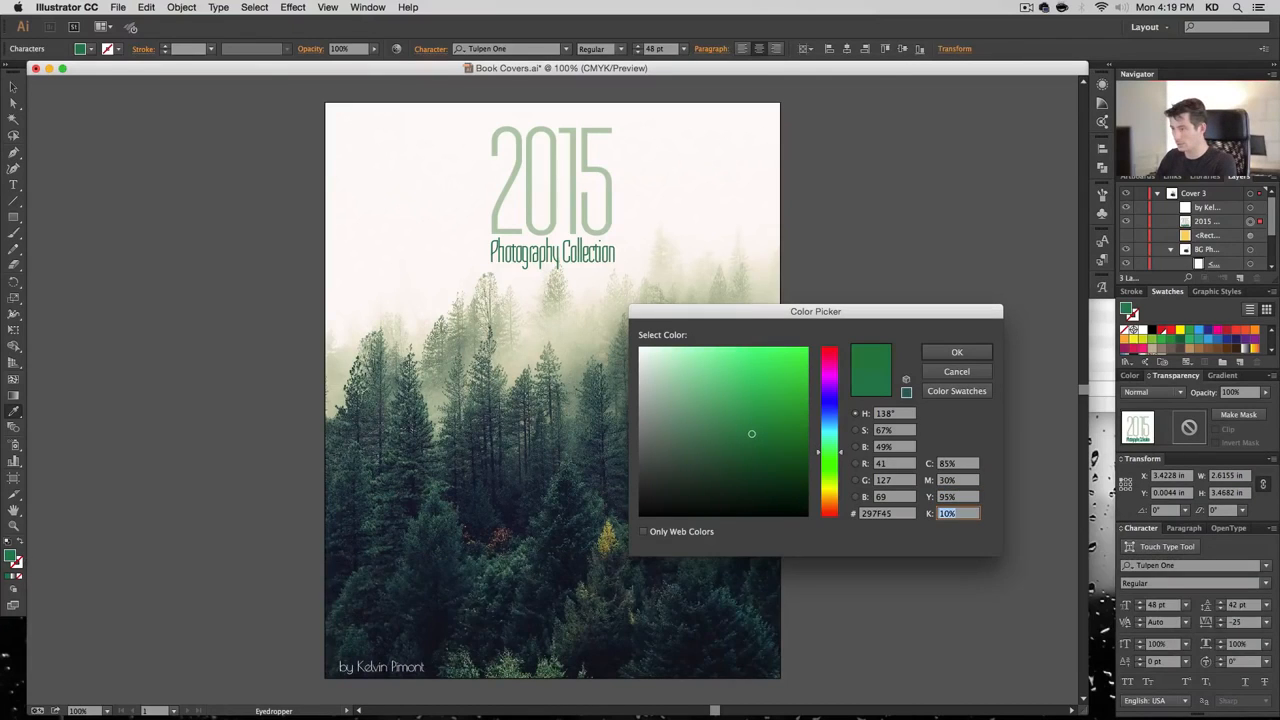
{"action": "key", "text": "Tab"}
{"action": "key", "text": "Return"}
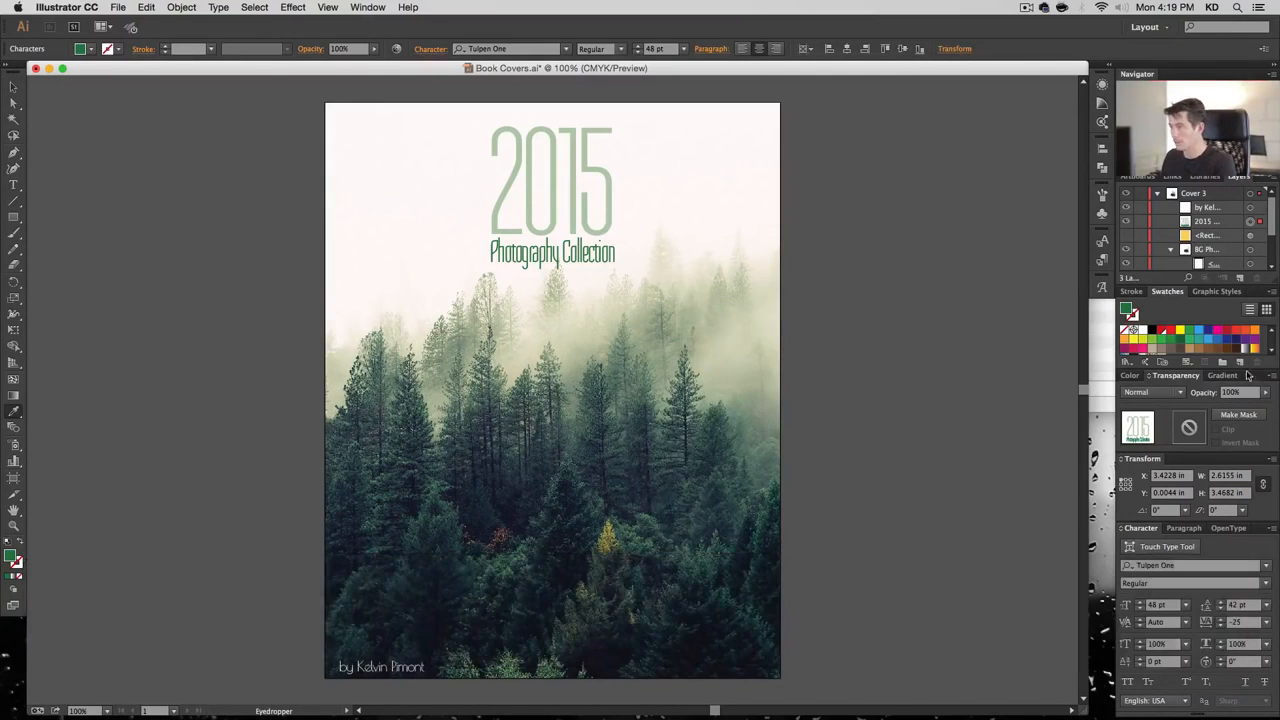
{"action": "left_click", "coordinate": [1241, 364]}
{"action": "type", "text": "Dark Mint"}
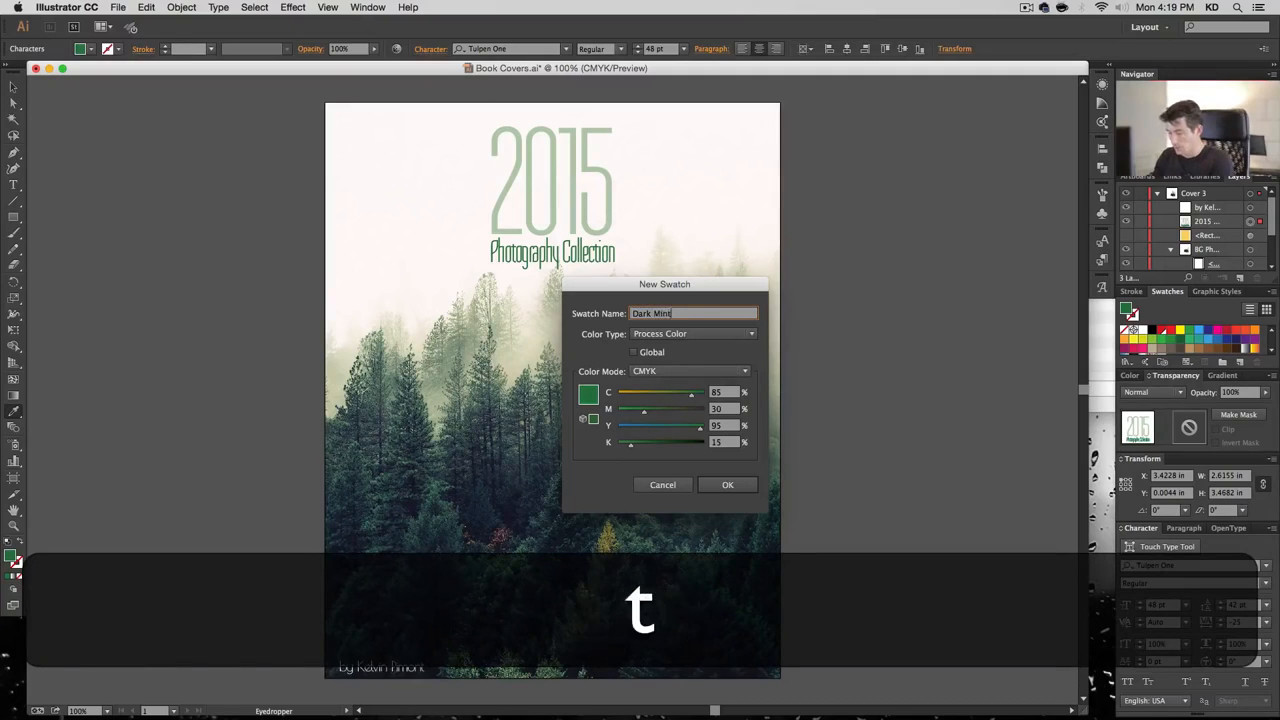
{"action": "key", "text": "Tab"}
{"action": "key", "text": "Tab"}
Save Dark Mint as a global swatch, then fill the yellow overlay rectangle with Light Mint
{"action": "key", "text": "space"}
{"action": "key", "text": "Return"}
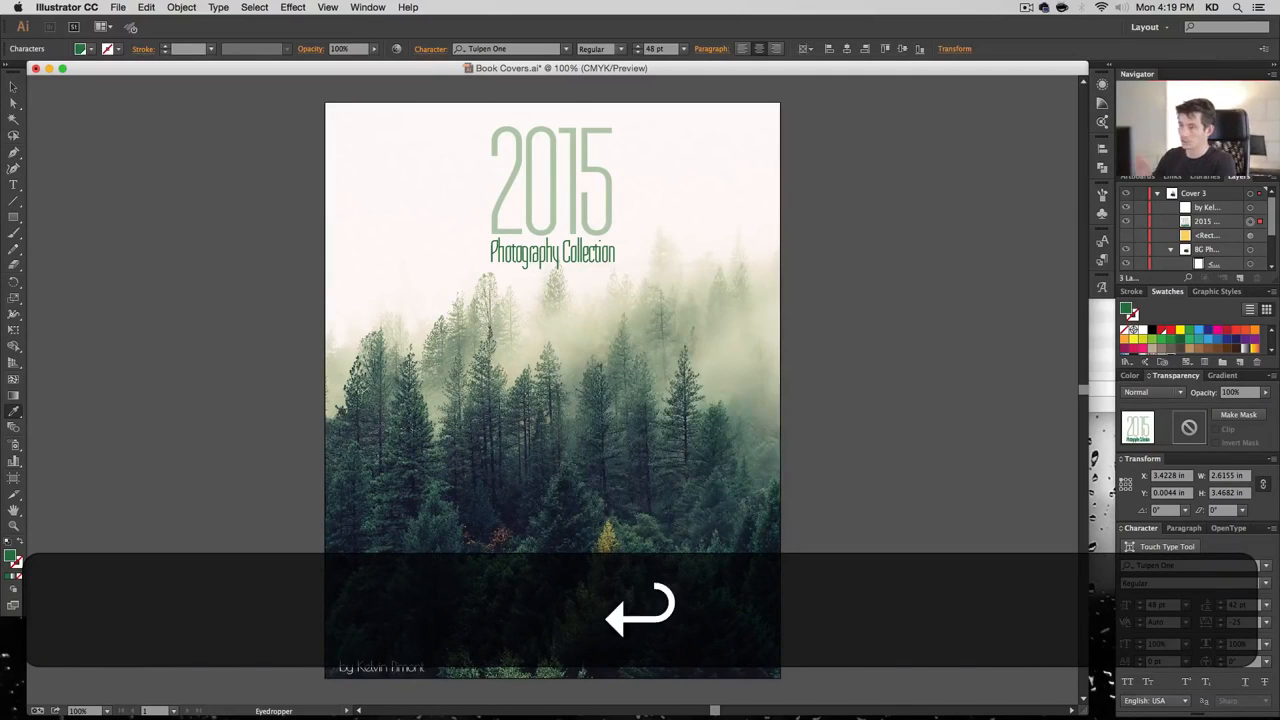
{"action": "left_click", "coordinate": [890, 349], "text": "super"}
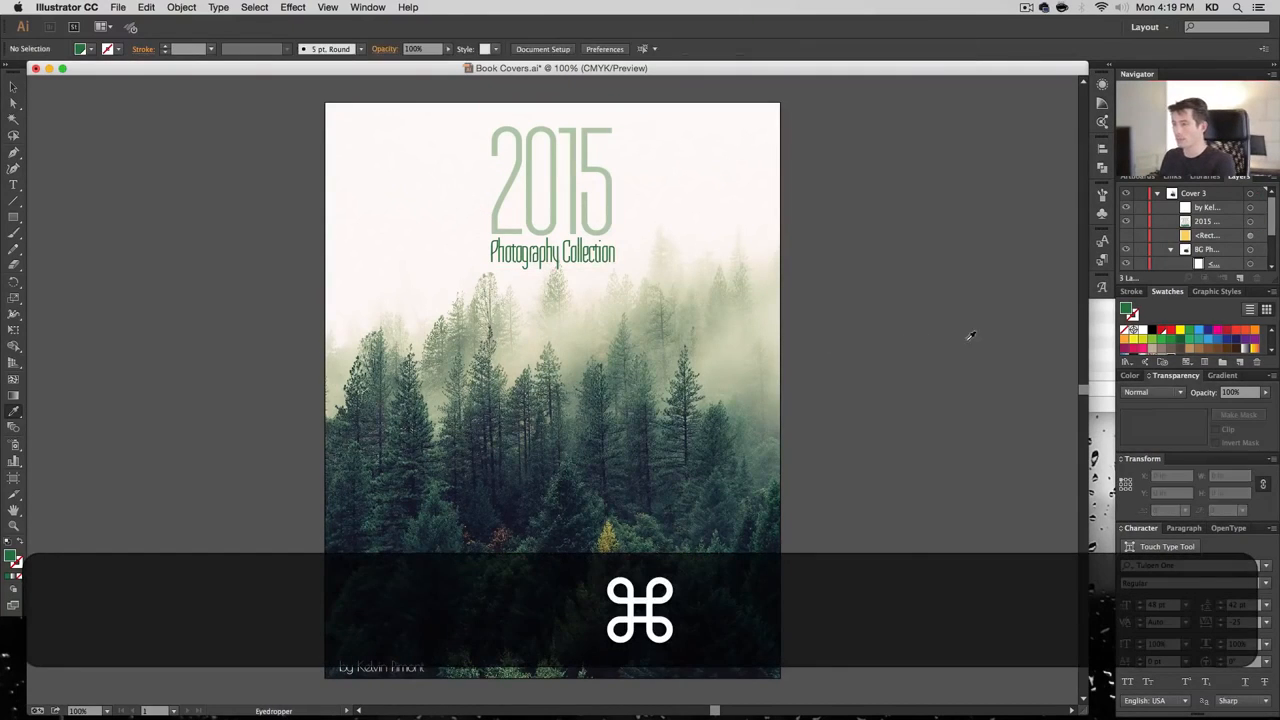
{"action": "left_click", "coordinate": [1126, 235]}
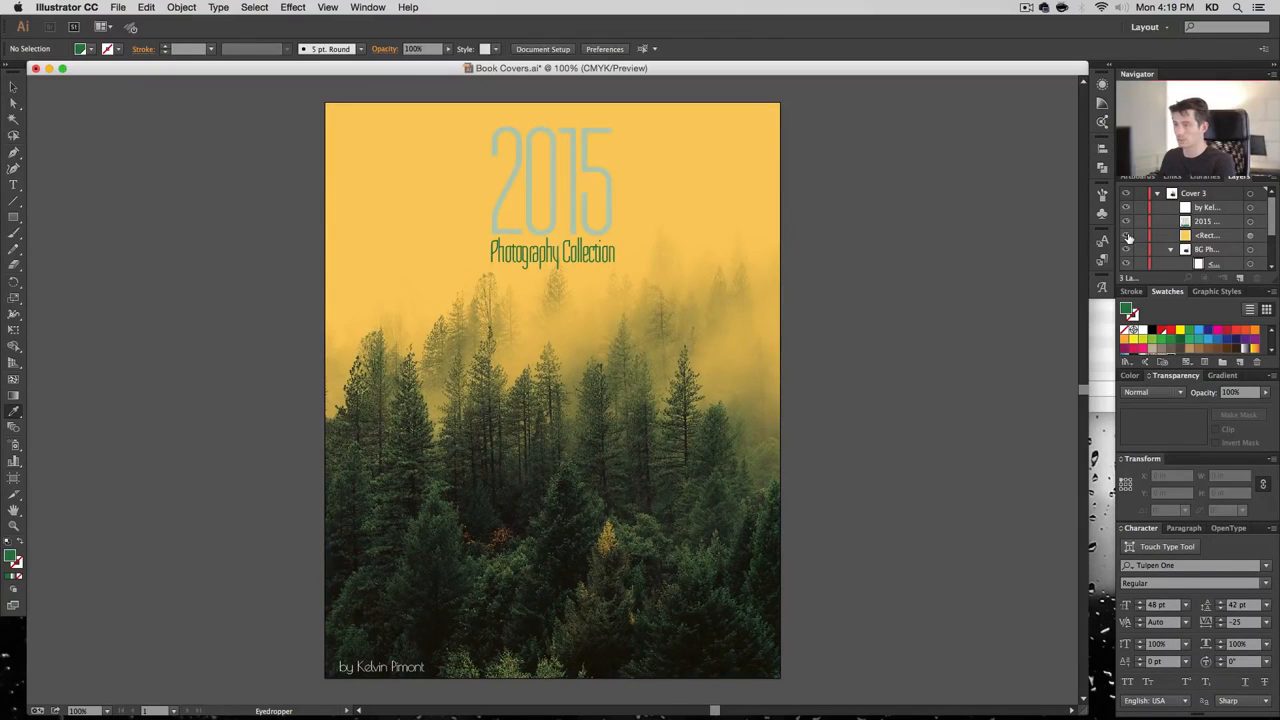
{"action": "left_click", "coordinate": [1127, 236]}
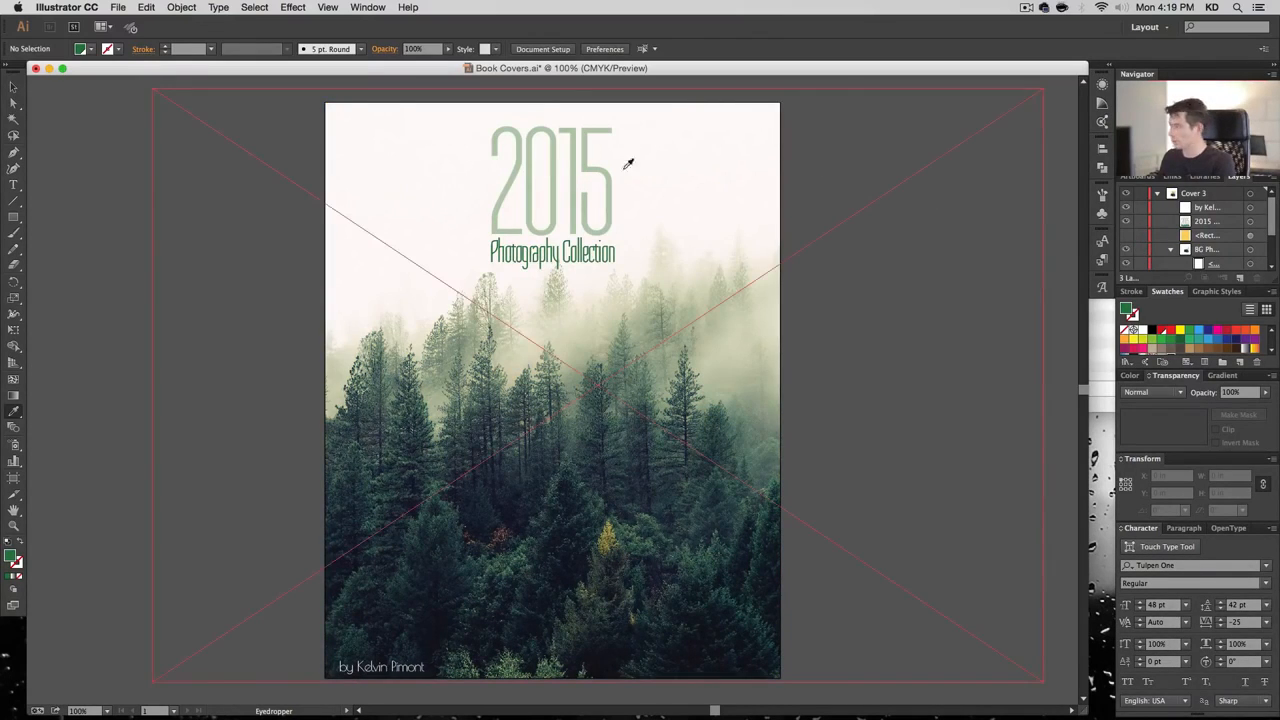
{"action": "left_click", "coordinate": [1126, 235]}
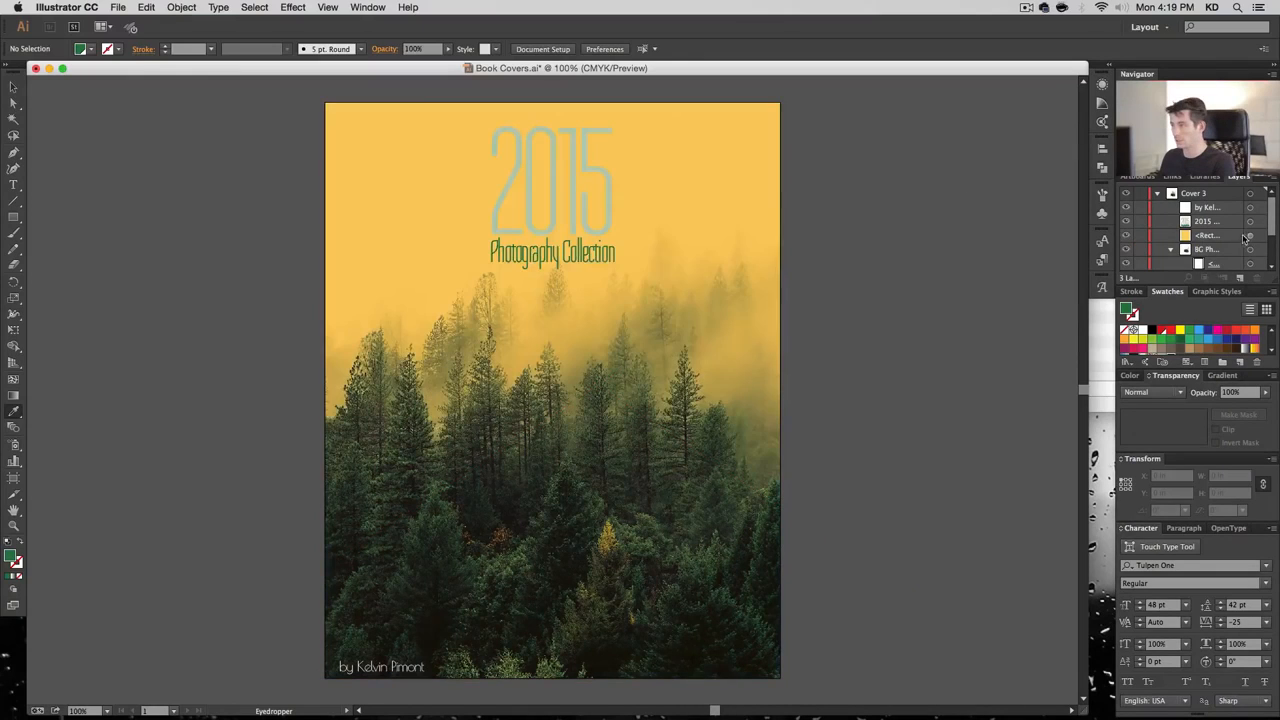
{"action": "left_click", "coordinate": [1250, 236]}
{"action": "scroll", "coordinate": [1190, 340], "scroll_direction": "down", "scroll_amount": 1}
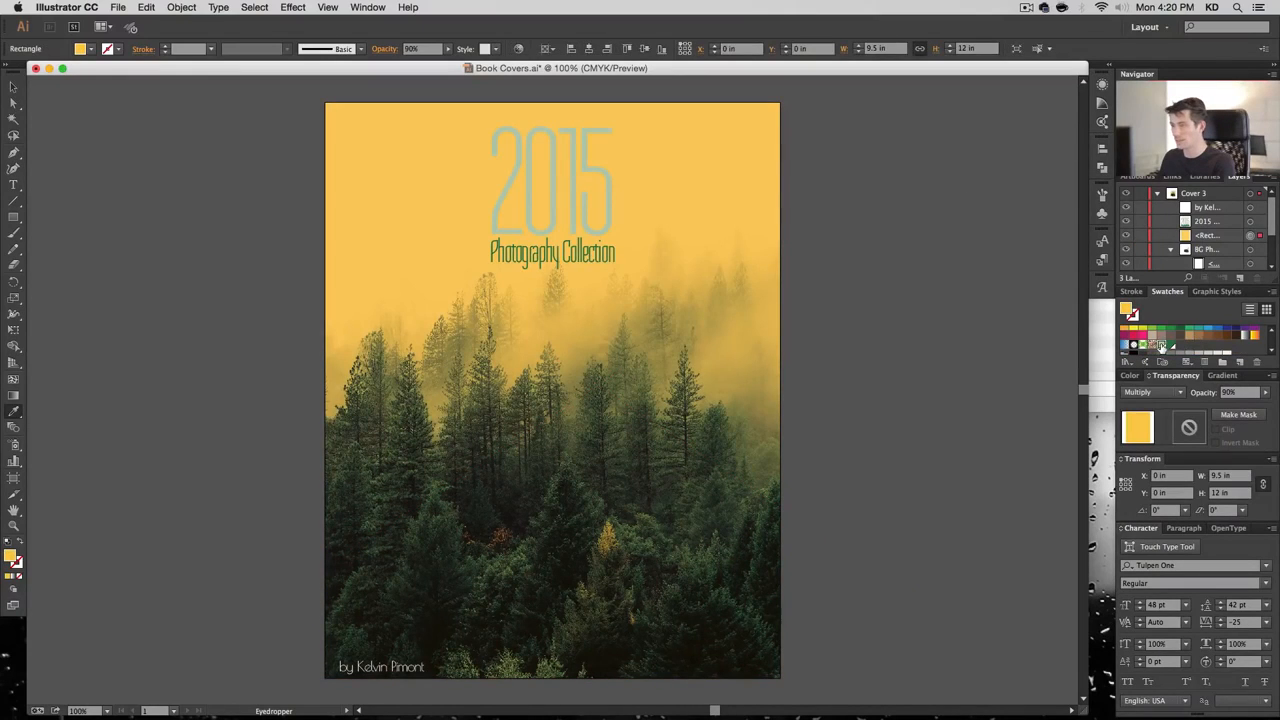
{"action": "left_click", "coordinate": [1160, 345]}
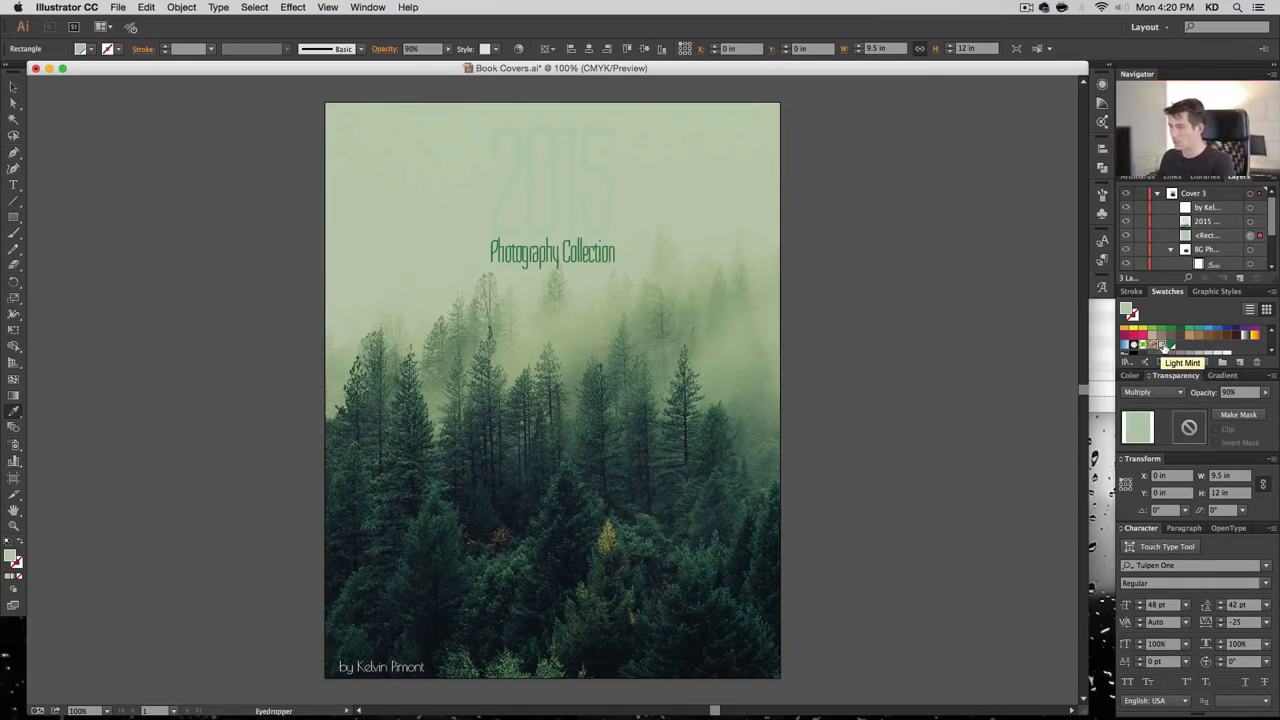
Create a new 'Lighter Mint' swatch with cyan 10 and magenta 0 for the overlay
{"action": "left_click", "coordinate": [1240, 362]}
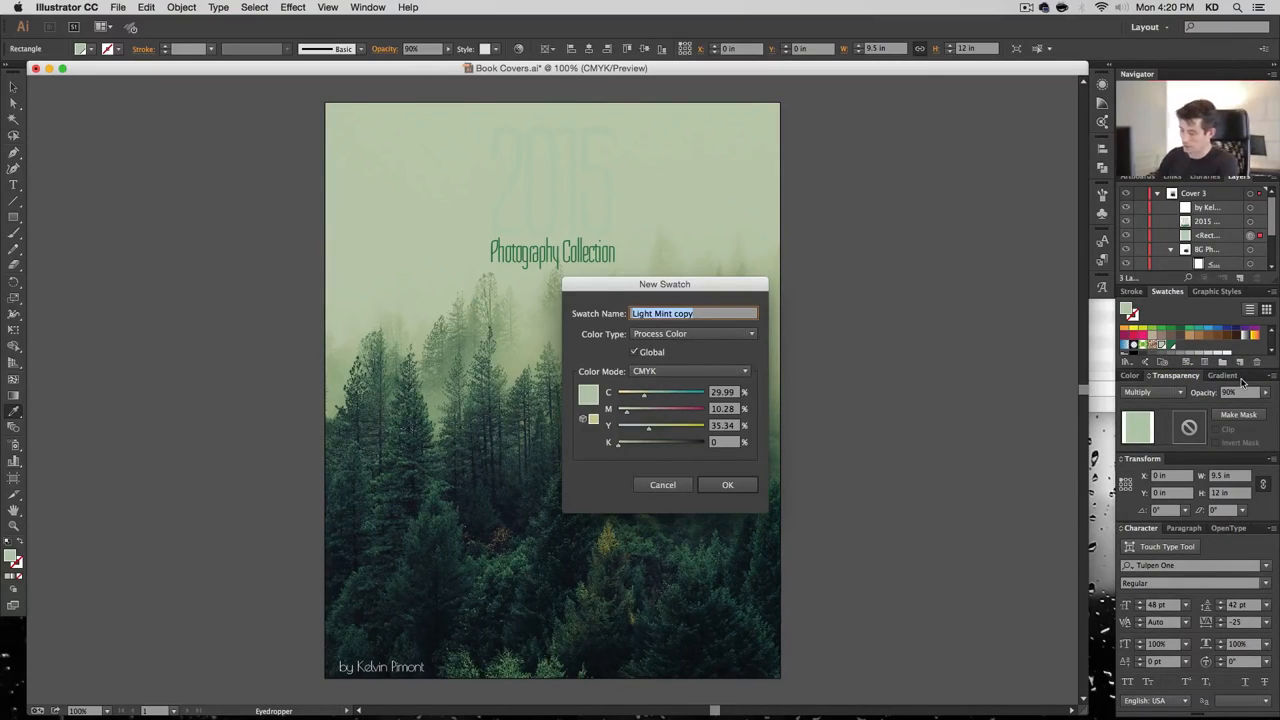
{"action": "type", "text": "Lighter Mint"}
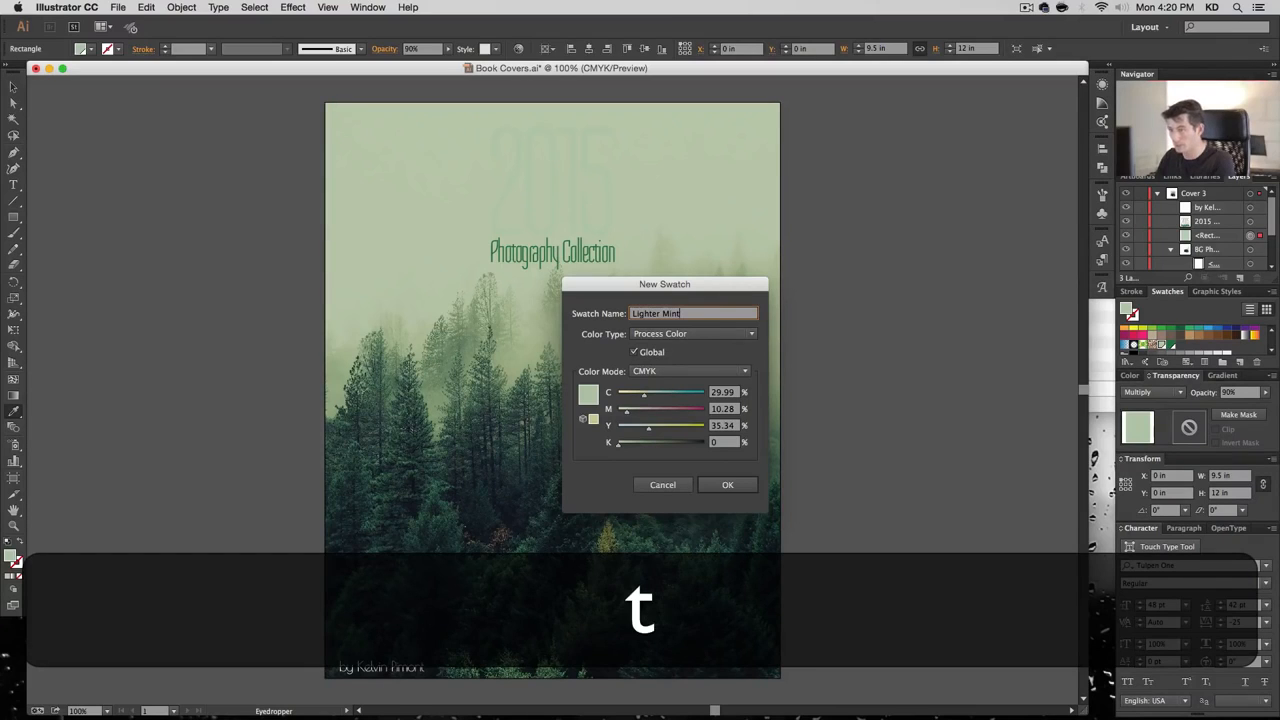
{"action": "key", "text": "Tab"}
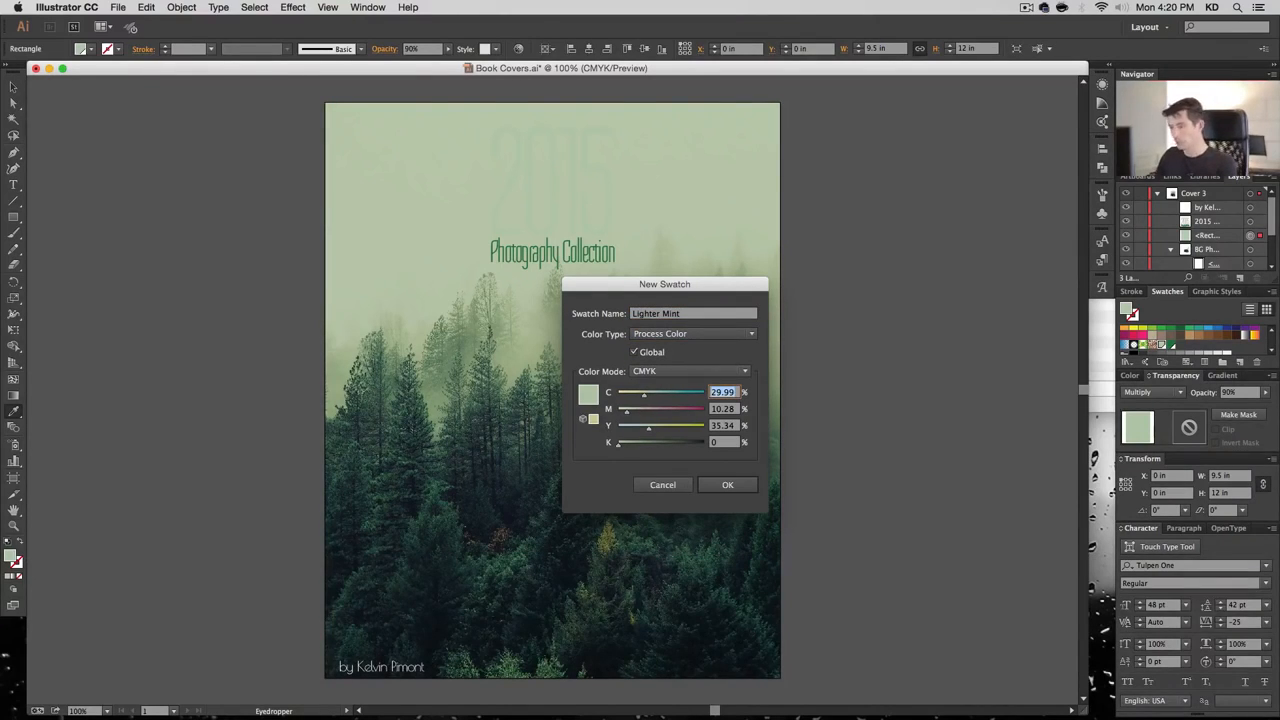
{"action": "type", "text": "10"}
{"action": "key", "text": "Tab"}
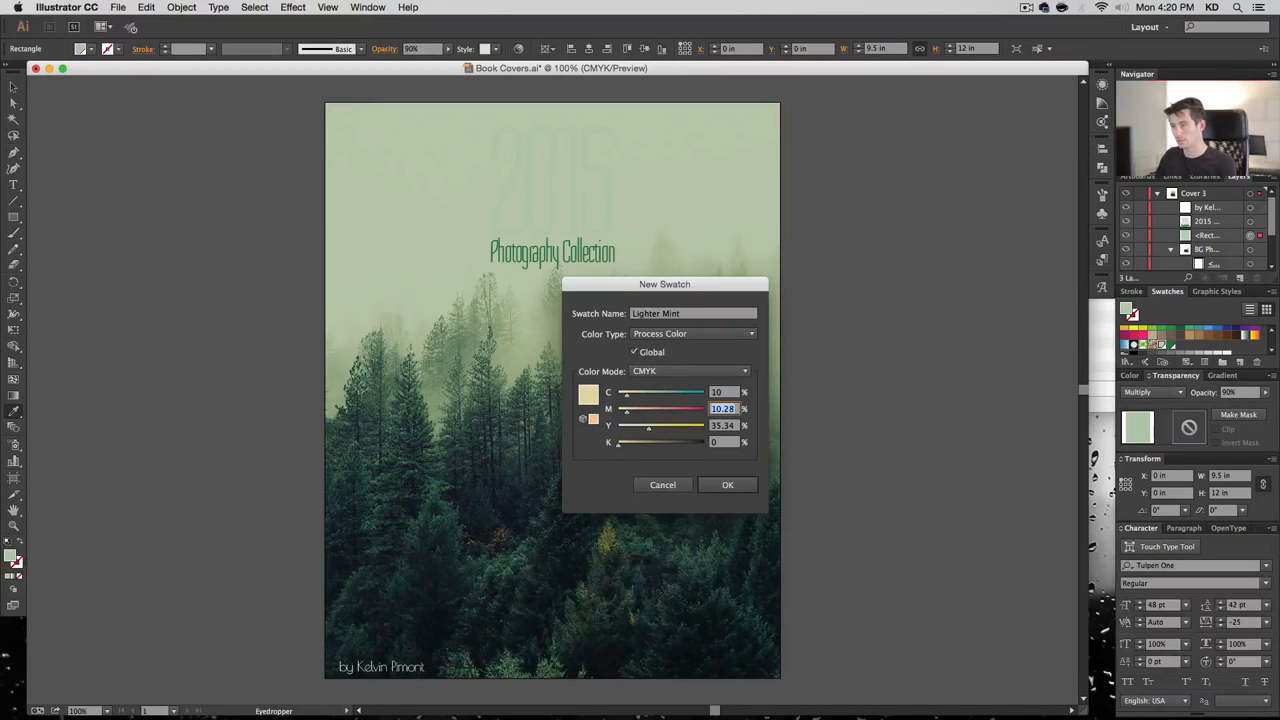
{"action": "type", "text": "0"}
{"action": "key", "text": "Tab"}
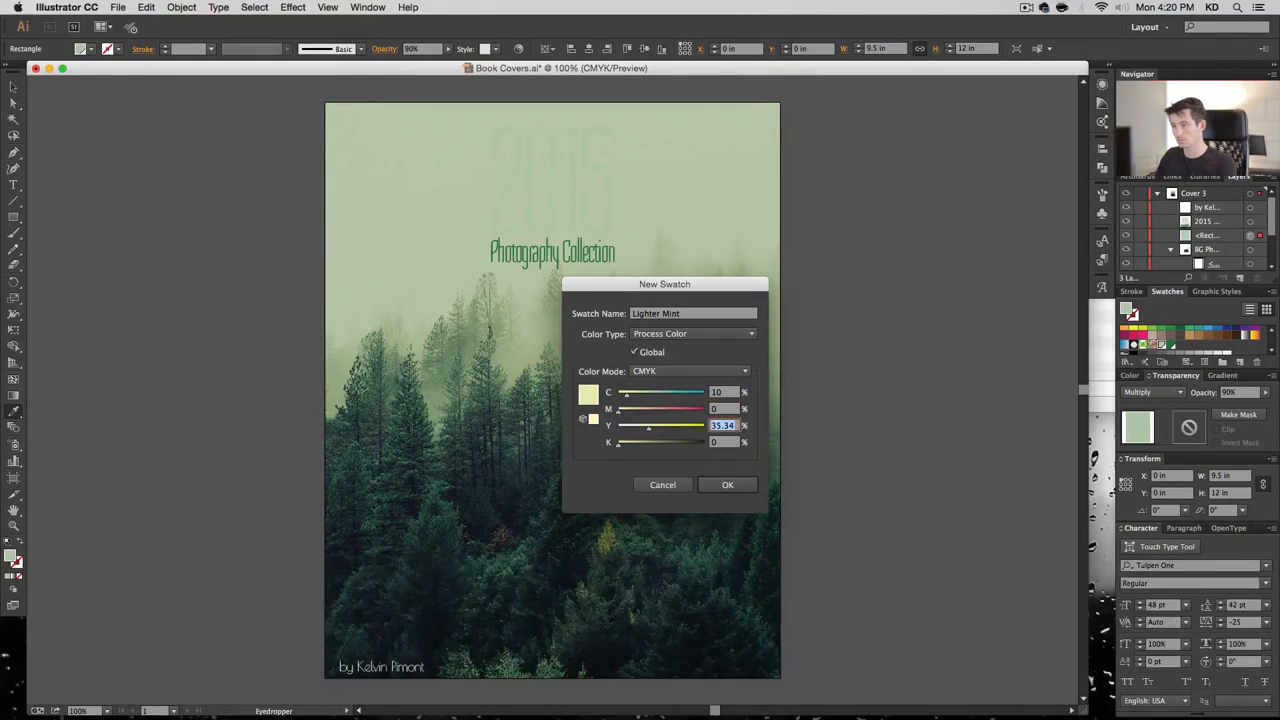
{"action": "key", "text": "Return"}
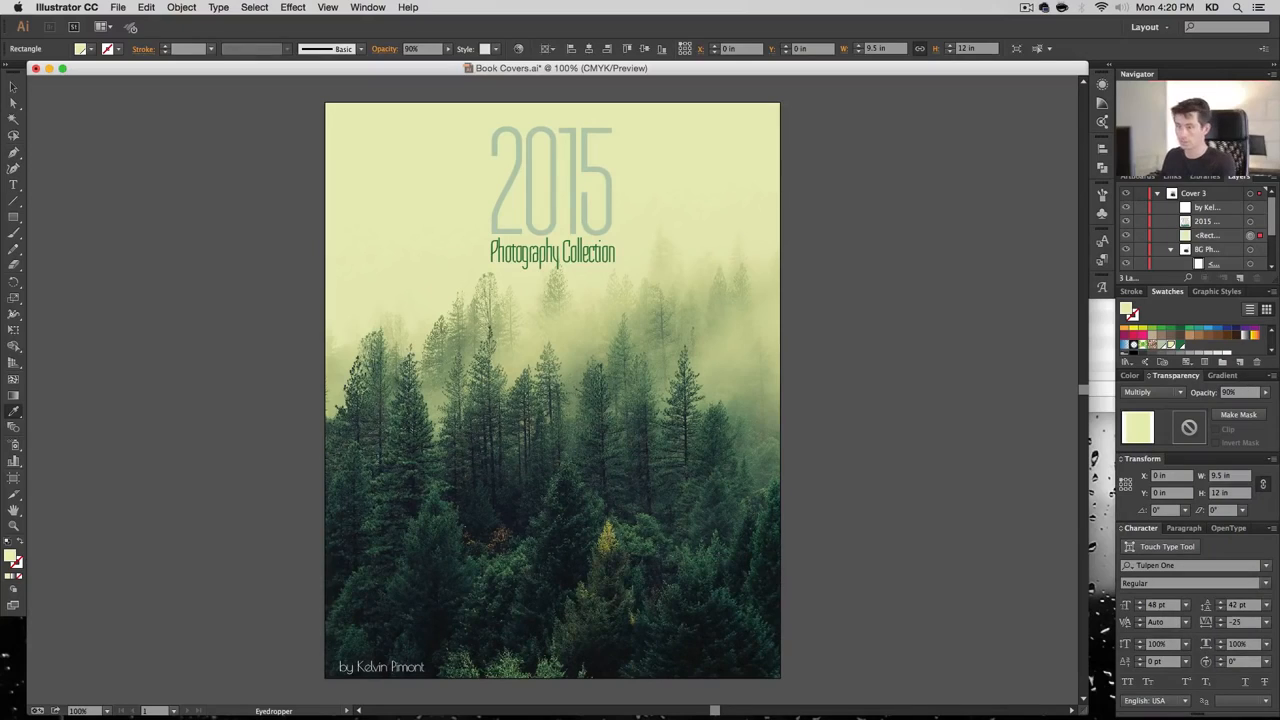
Open Lighter Mint's swatch options with Preview on and lower yellow to 30
{"action": "double_click", "coordinate": [1171, 346]}
{"action": "left_click", "coordinate": [980, 349]}
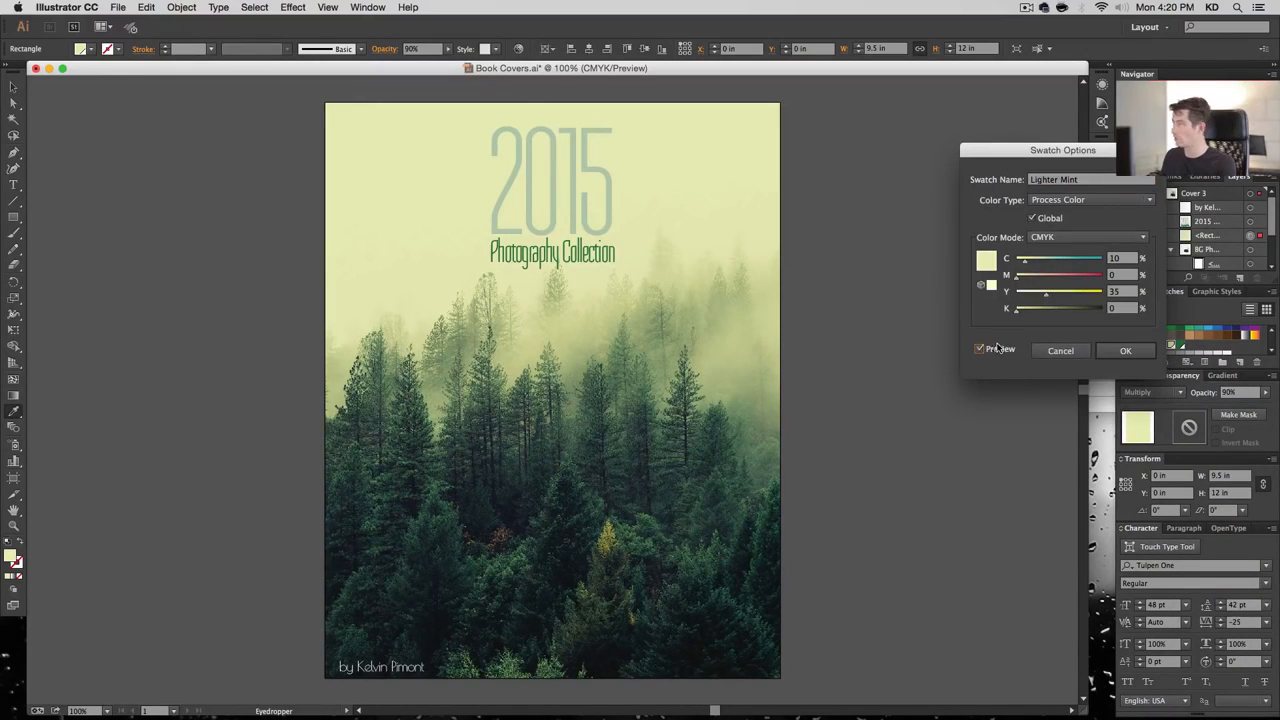
{"action": "left_click_drag", "start_coordinate": [1085, 156], "coordinate": [965, 157]}
{"action": "left_click", "coordinate": [1010, 262]}
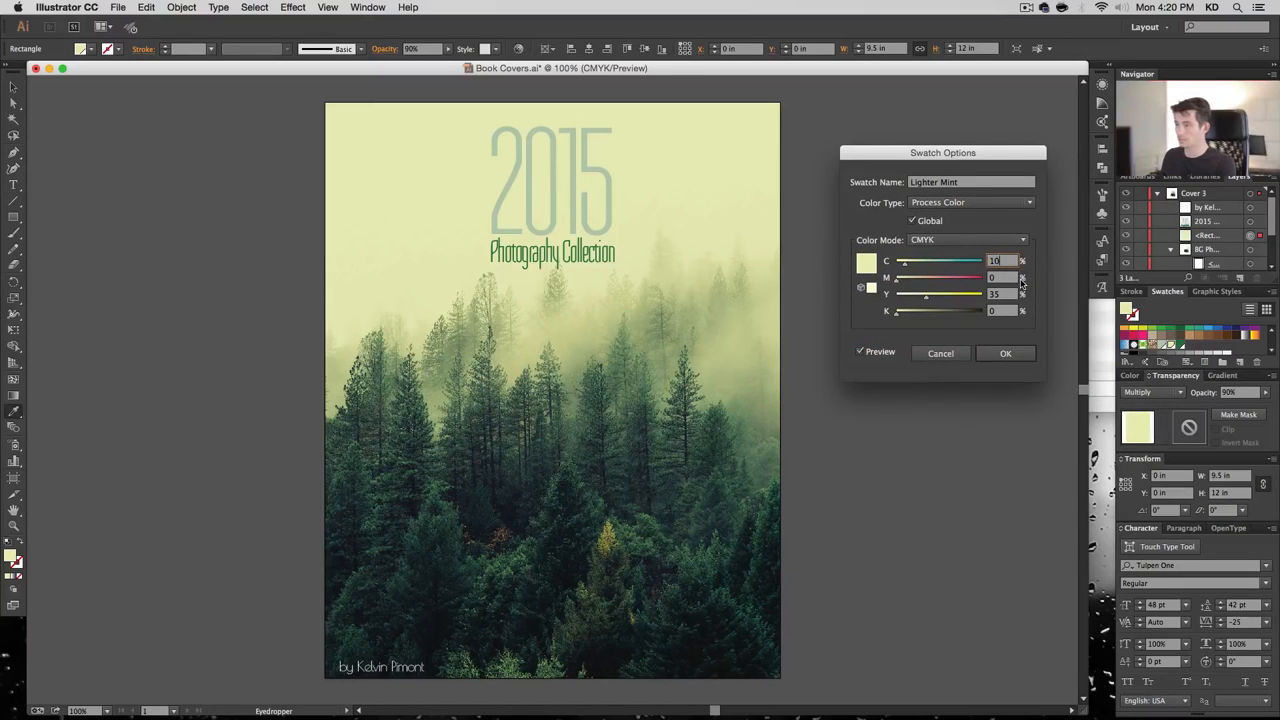
{"action": "key", "text": "Up"}
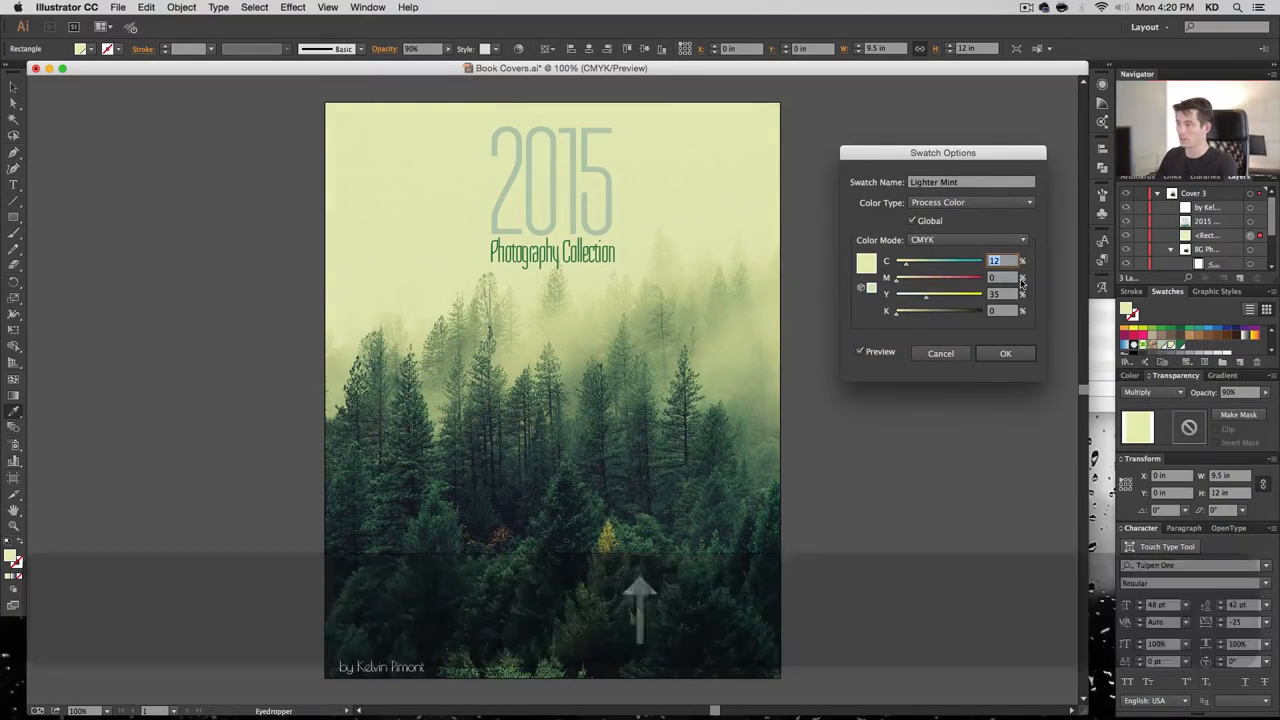
{"action": "key", "text": "Tab"}
{"action": "key", "text": "Tab"}
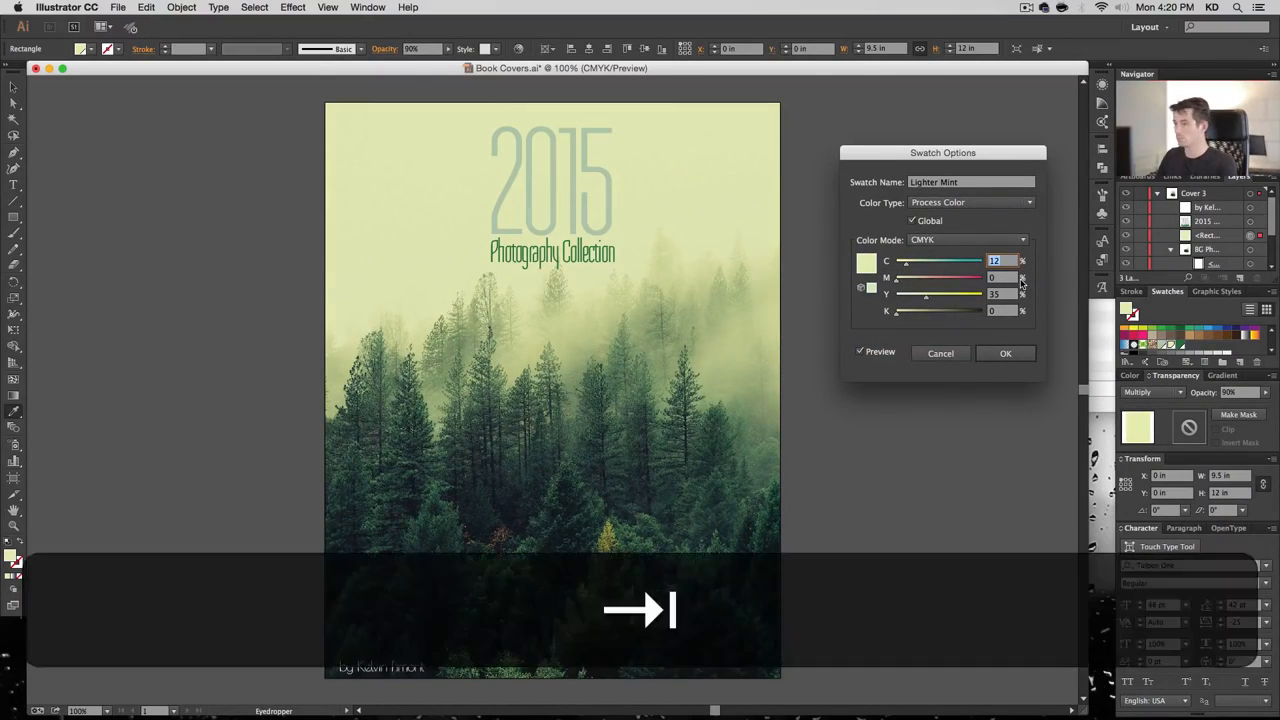
{"action": "key", "text": "Down"}
{"action": "key", "text": "Down"}
{"action": "key", "text": "Down"}
{"action": "key", "text": "Down"}
{"action": "key", "text": "shift+Tab"}
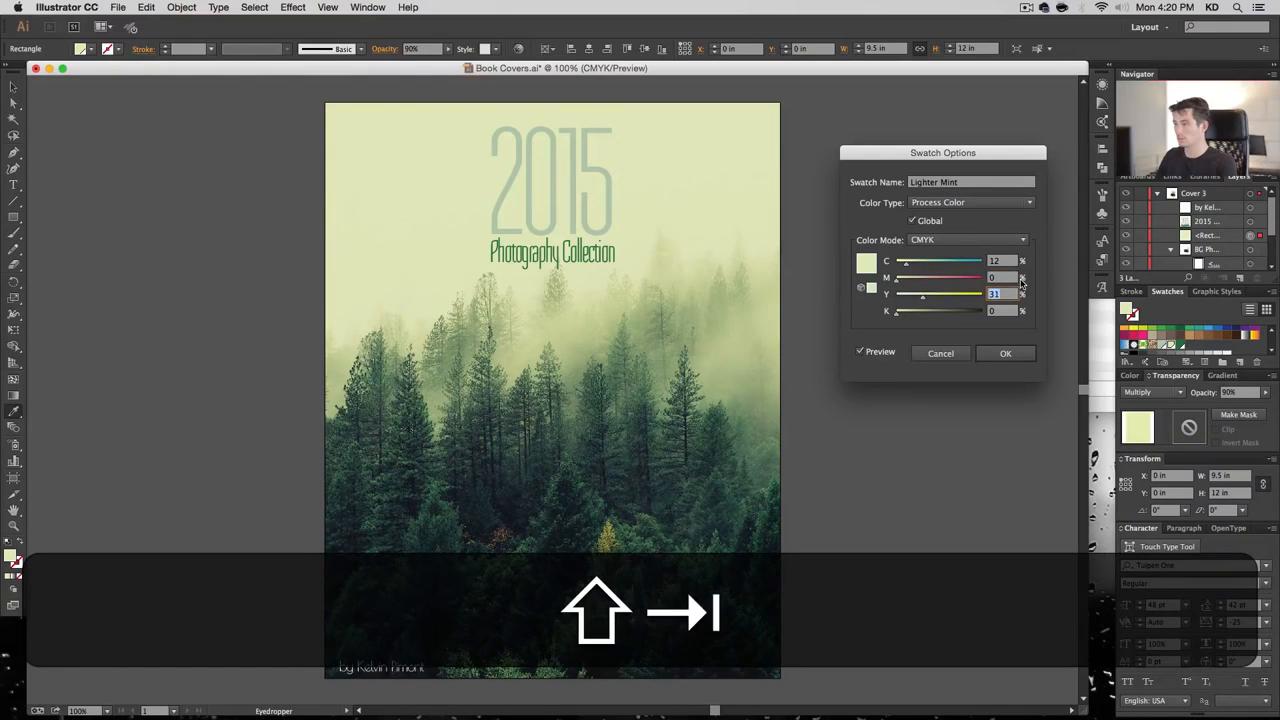
{"action": "key", "text": "Down"}
Settle Lighter Mint's cyan at 14 and apply the adjusted colour
{"action": "key", "text": "shift+Tab"}
{"action": "key", "text": "shift+Tab"}
{"action": "key", "text": "shift+Up"}
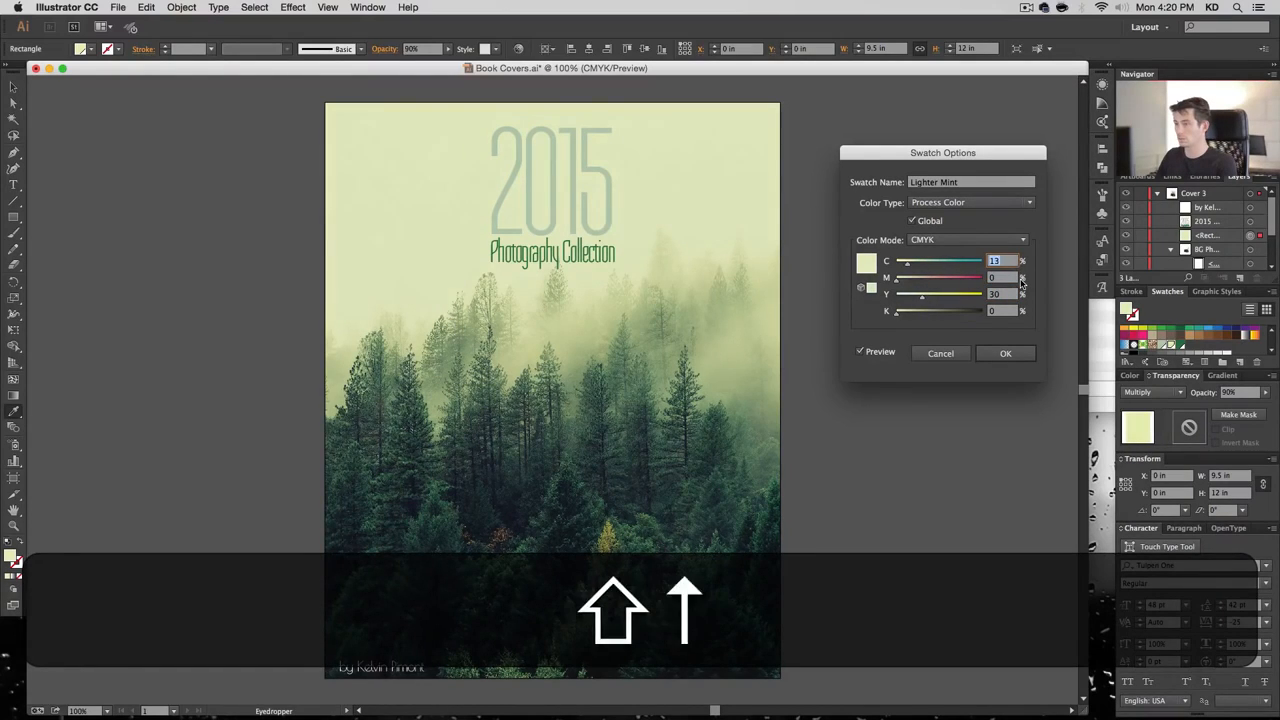
{"action": "key", "text": "Up"}
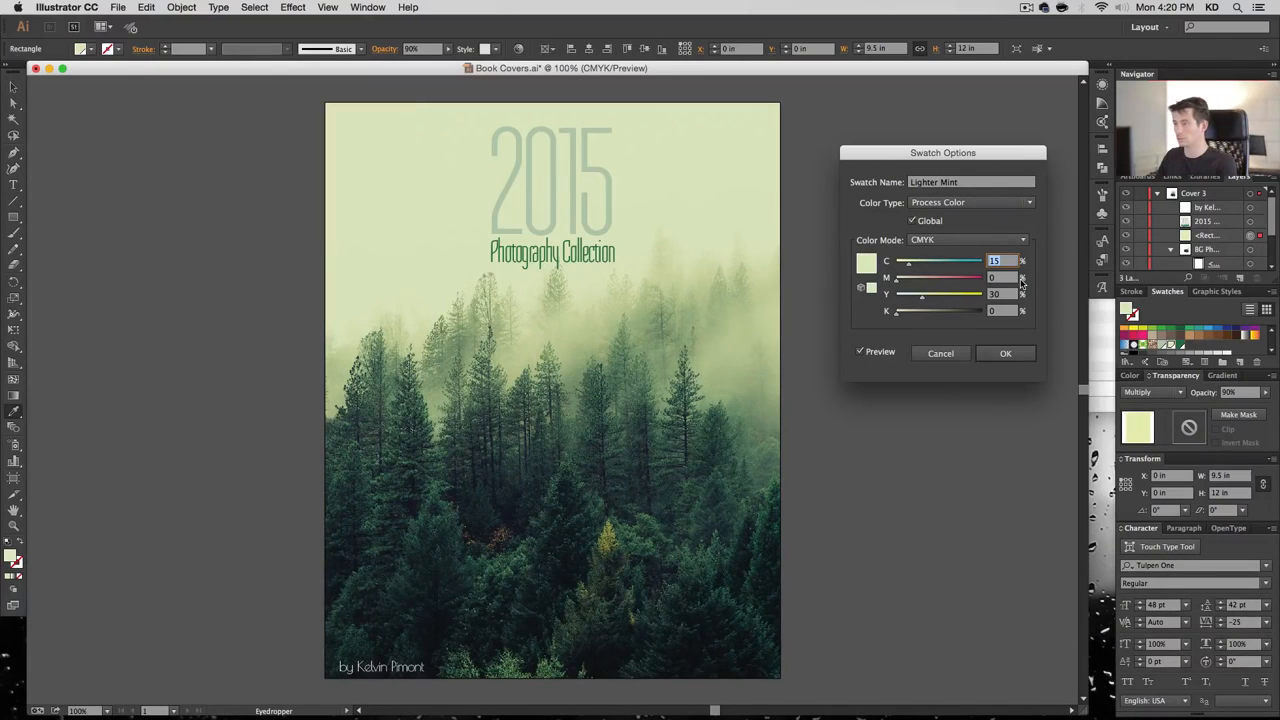
{"action": "key", "text": "Down"}
{"action": "key", "text": "Tab"}
{"action": "key", "text": "Tab"}
{"action": "key", "text": "shift+Tab"}
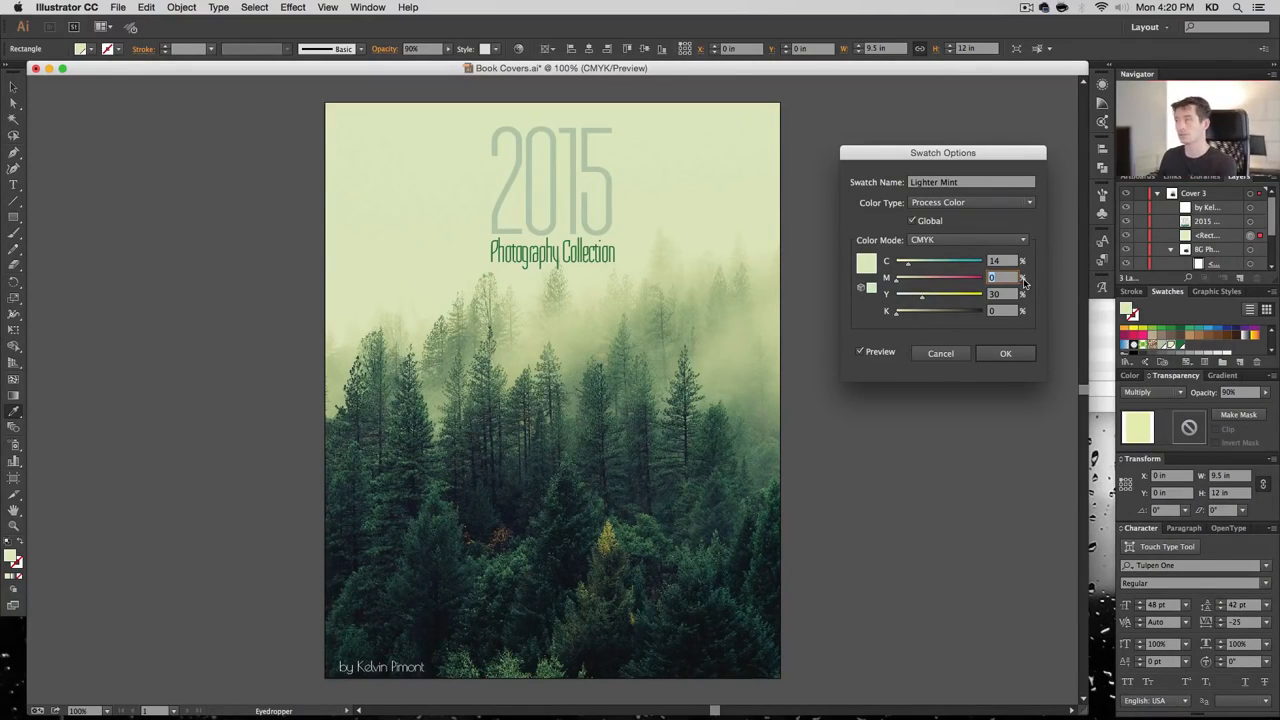
{"action": "left_click", "coordinate": [1005, 354]}
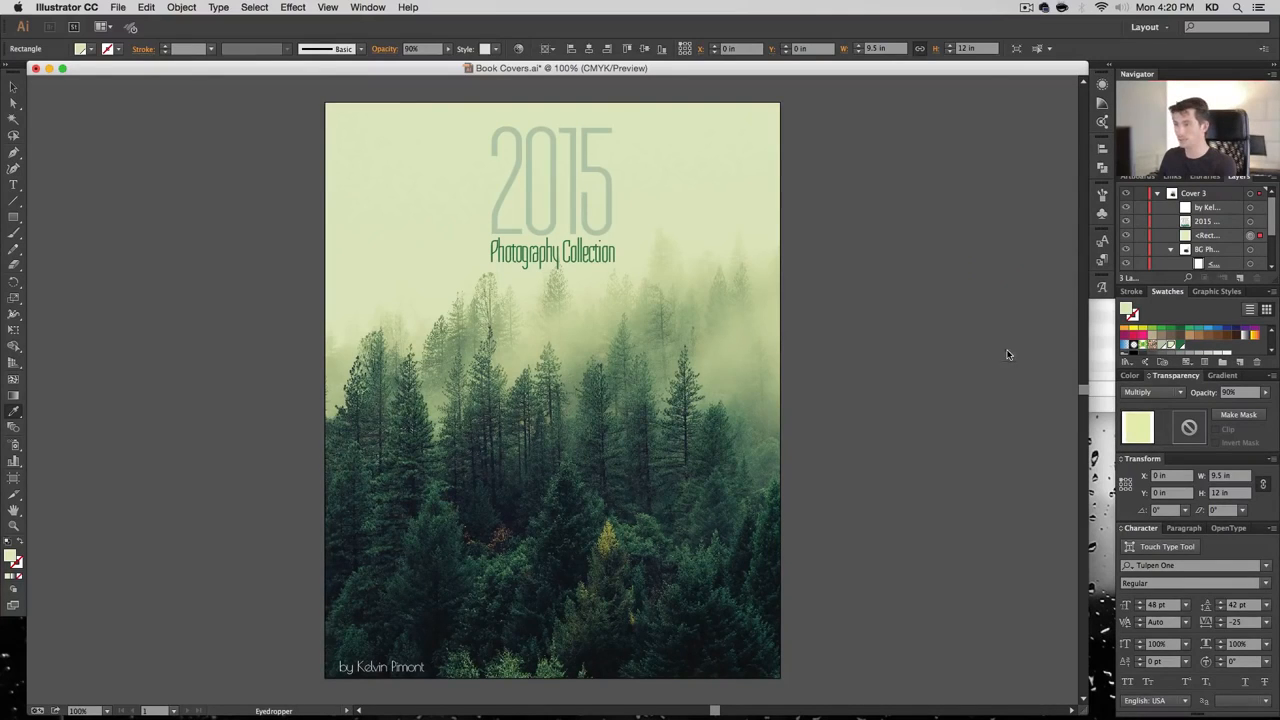
Draw a full-height rectangle down the cover's middle and stack it below the title text layers
{"action": "left_click", "coordinate": [1170, 250]}
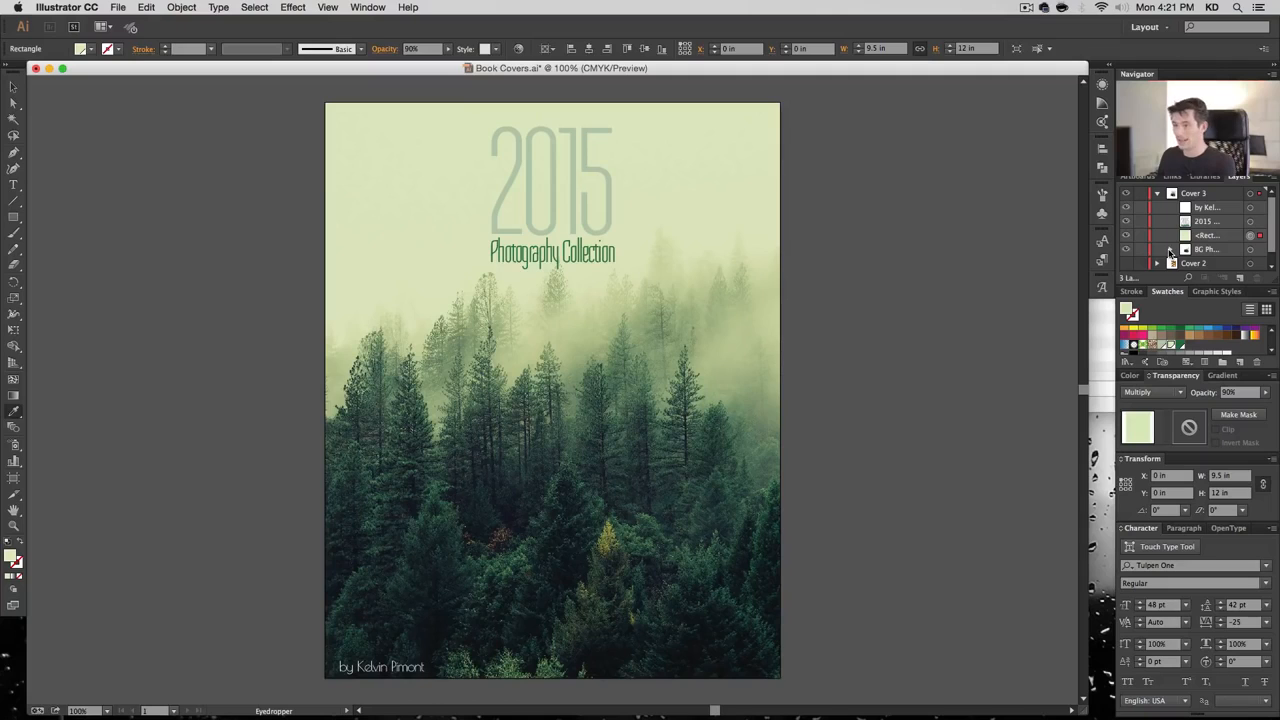
{"action": "left_click", "coordinate": [14, 88]}
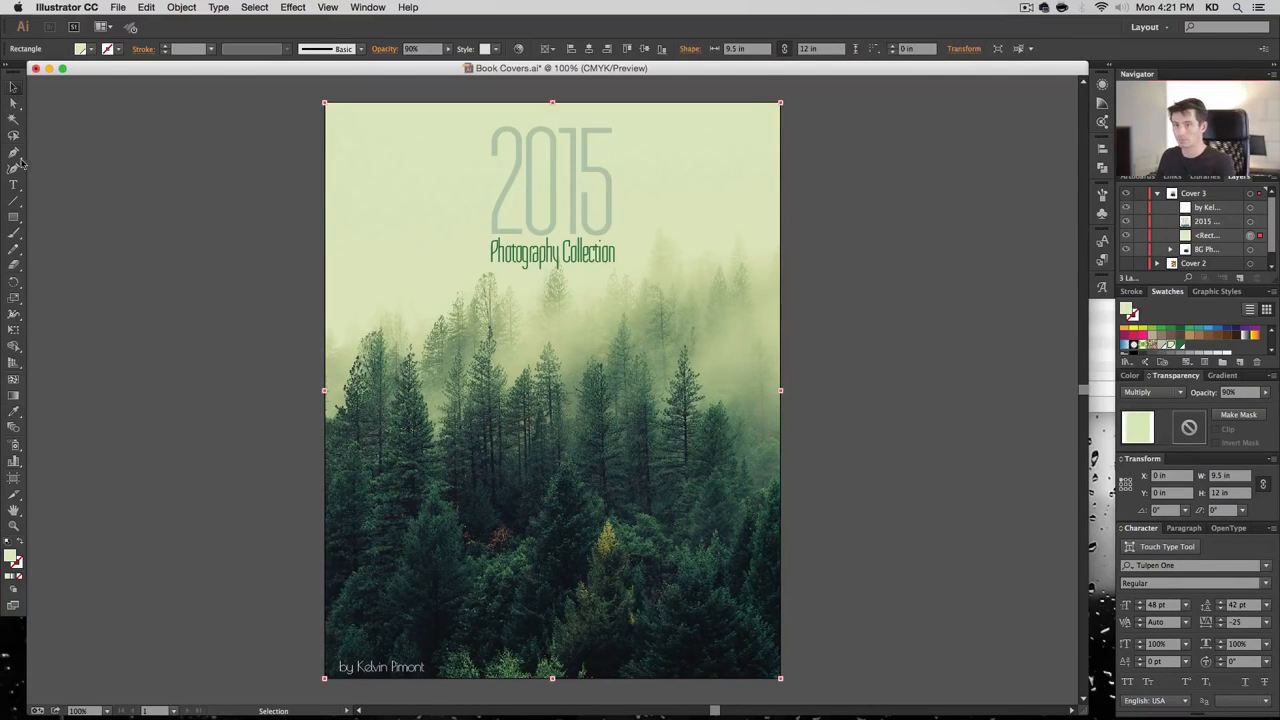
{"action": "left_click", "coordinate": [14, 217]}
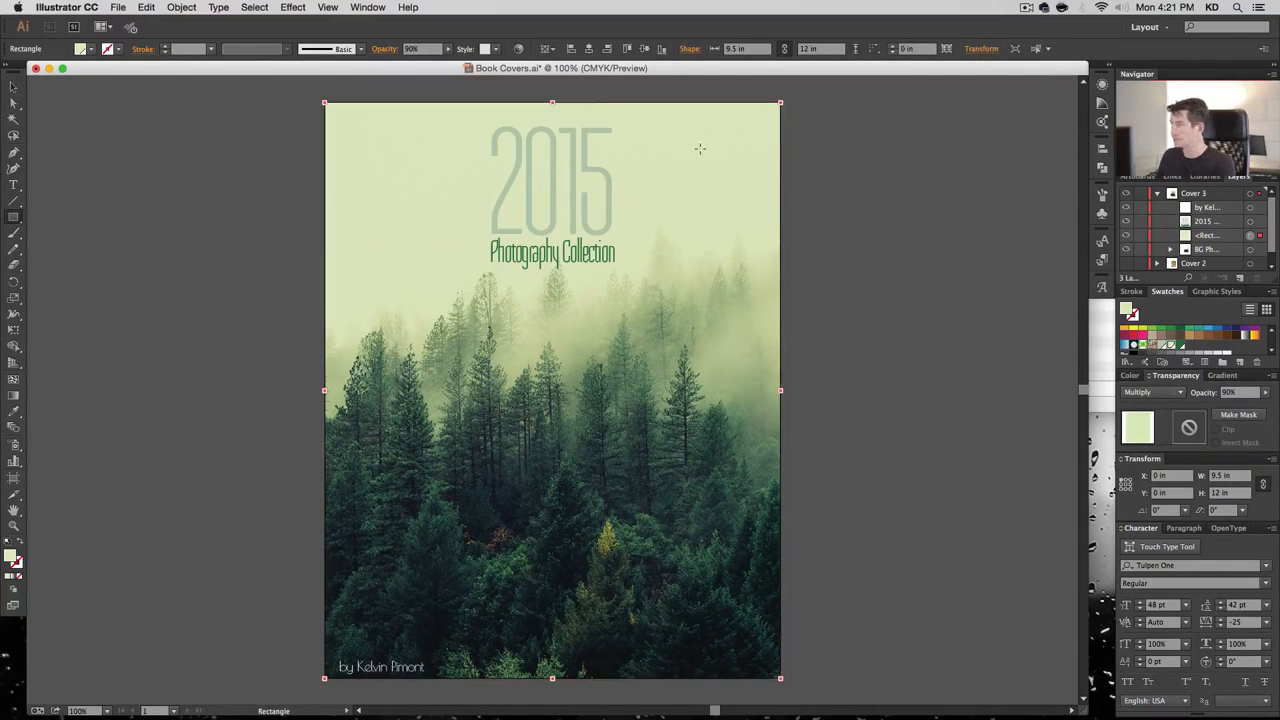
{"action": "left_click_drag", "start_coordinate": [489, 103], "coordinate": [624, 678]}
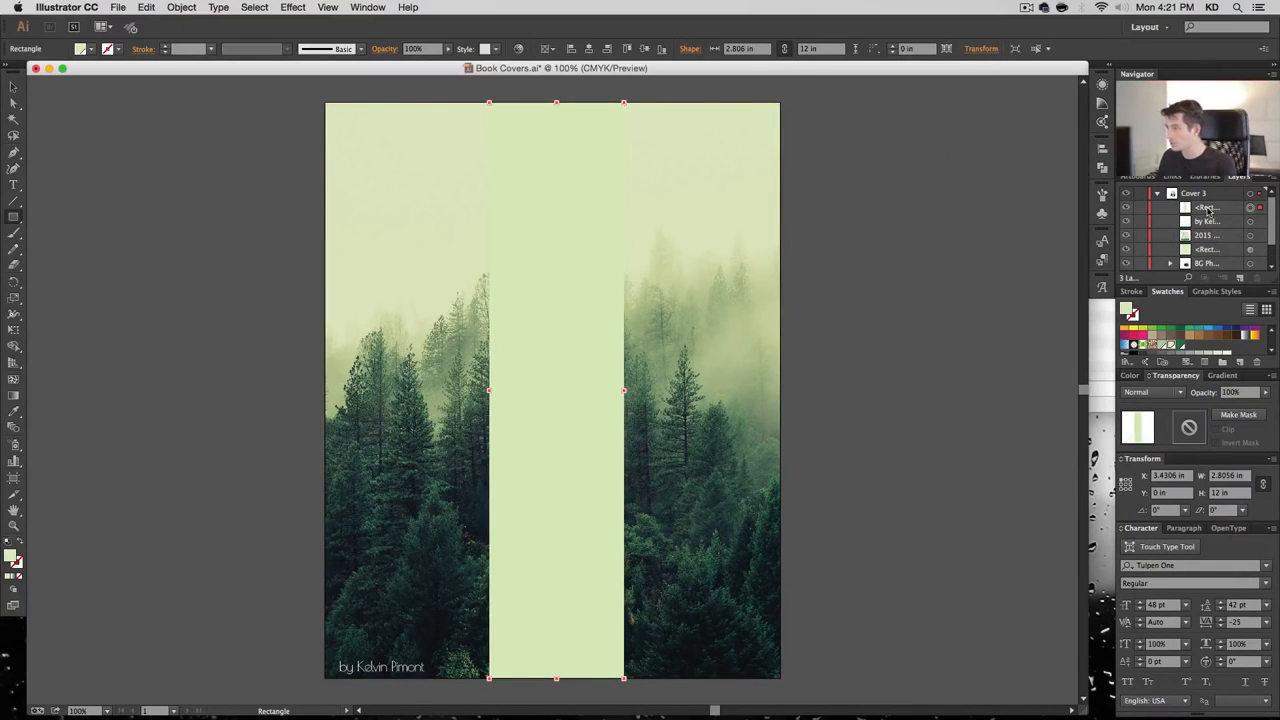
{"action": "left_click_drag", "start_coordinate": [1209, 210], "coordinate": [1213, 242]}
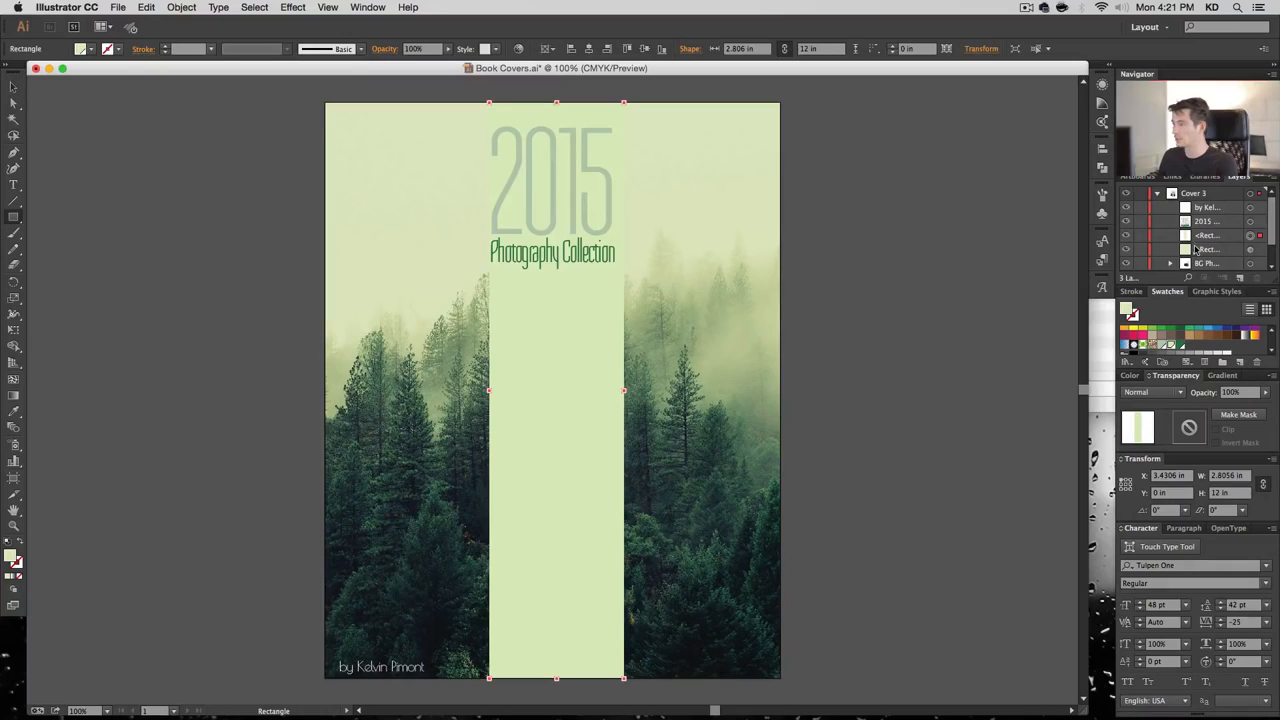
Fill the strip with a new 'Medium GReen' swatch of C70 M40 Y70 K20
{"action": "left_click", "coordinate": [1240, 363]}
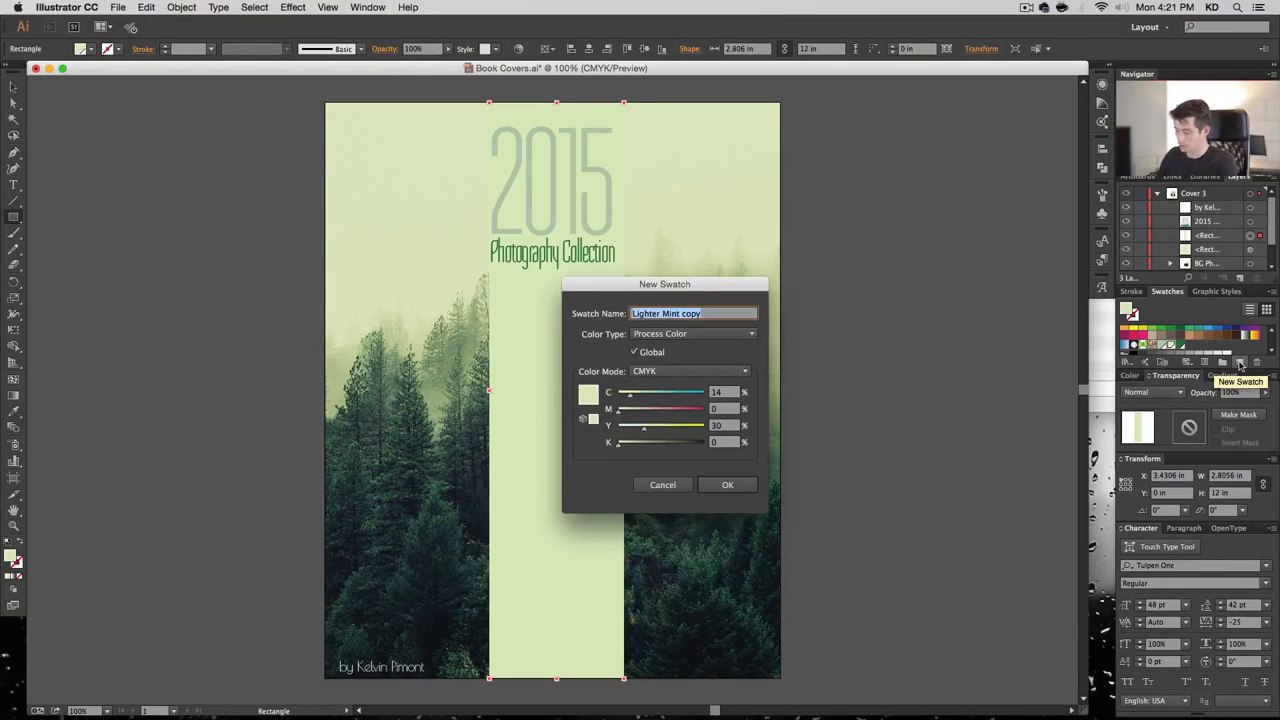
{"action": "type", "text": "Medium GReen"}
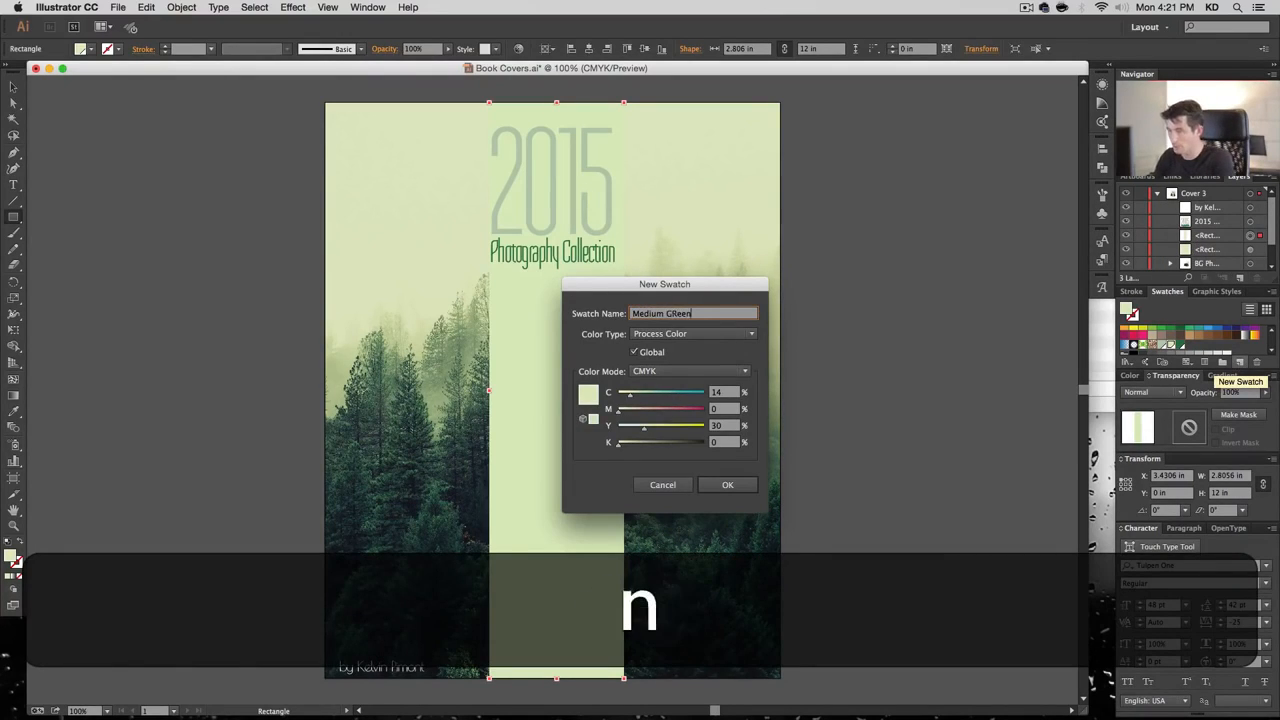
{"action": "key", "text": "Tab"}
{"action": "key", "text": "Tab"}
{"action": "key", "text": "Tab"}
{"action": "key", "text": "Tab"}
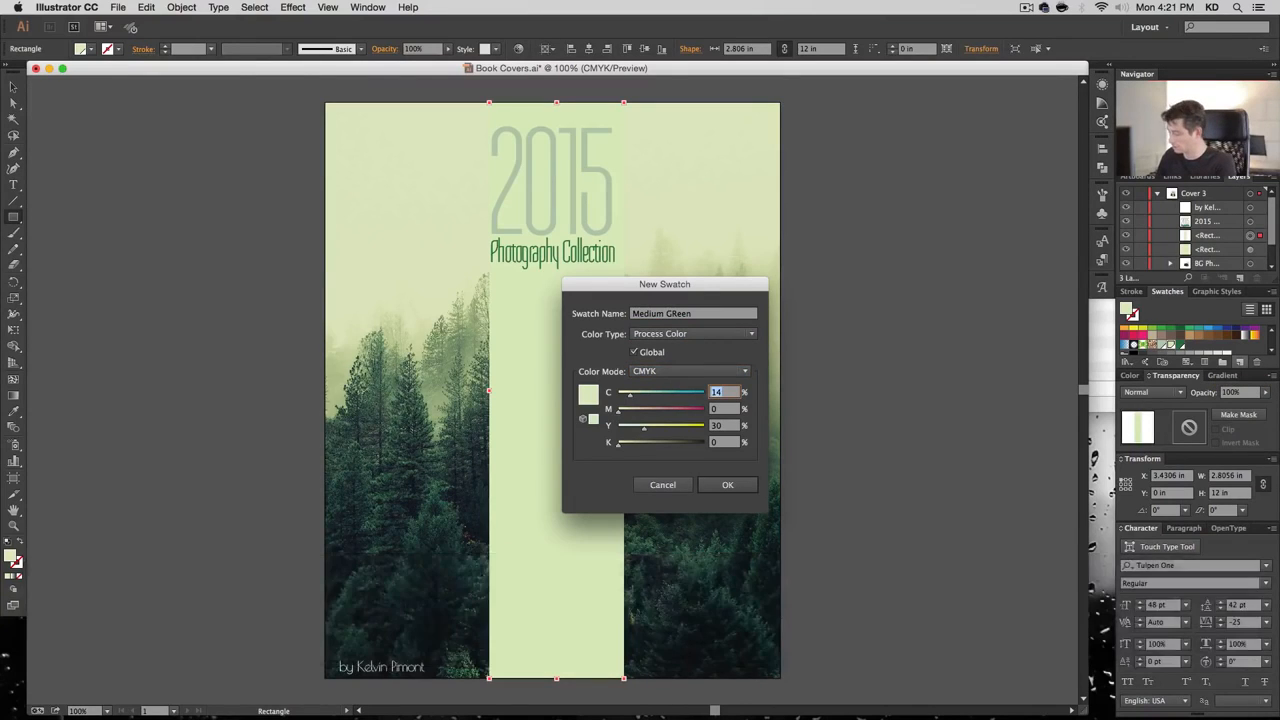
{"action": "type", "text": "70"}
{"action": "key", "text": "Tab"}
{"action": "type", "text": "40"}
{"action": "key", "text": "Tab"}
{"action": "type", "text": "70"}
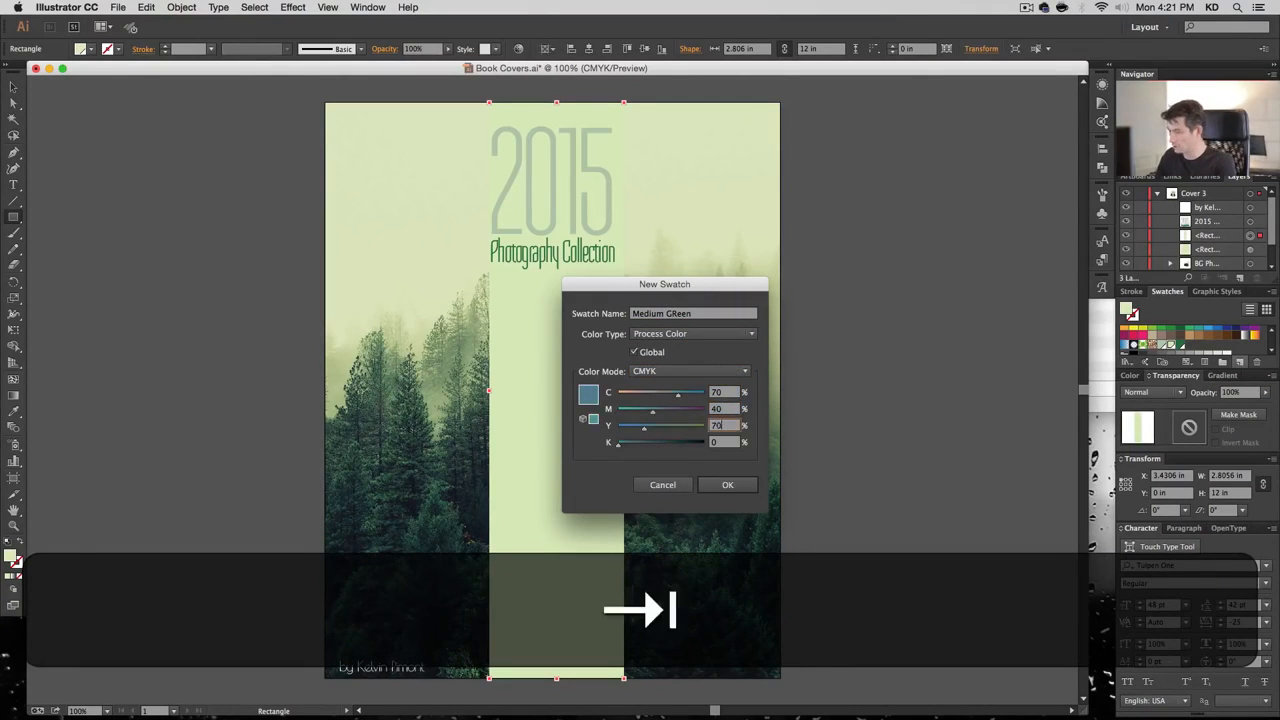
{"action": "key", "text": "Tab"}
{"action": "type", "text": "20"}
{"action": "key", "text": "Tab"}
{"action": "key", "text": "Return"}
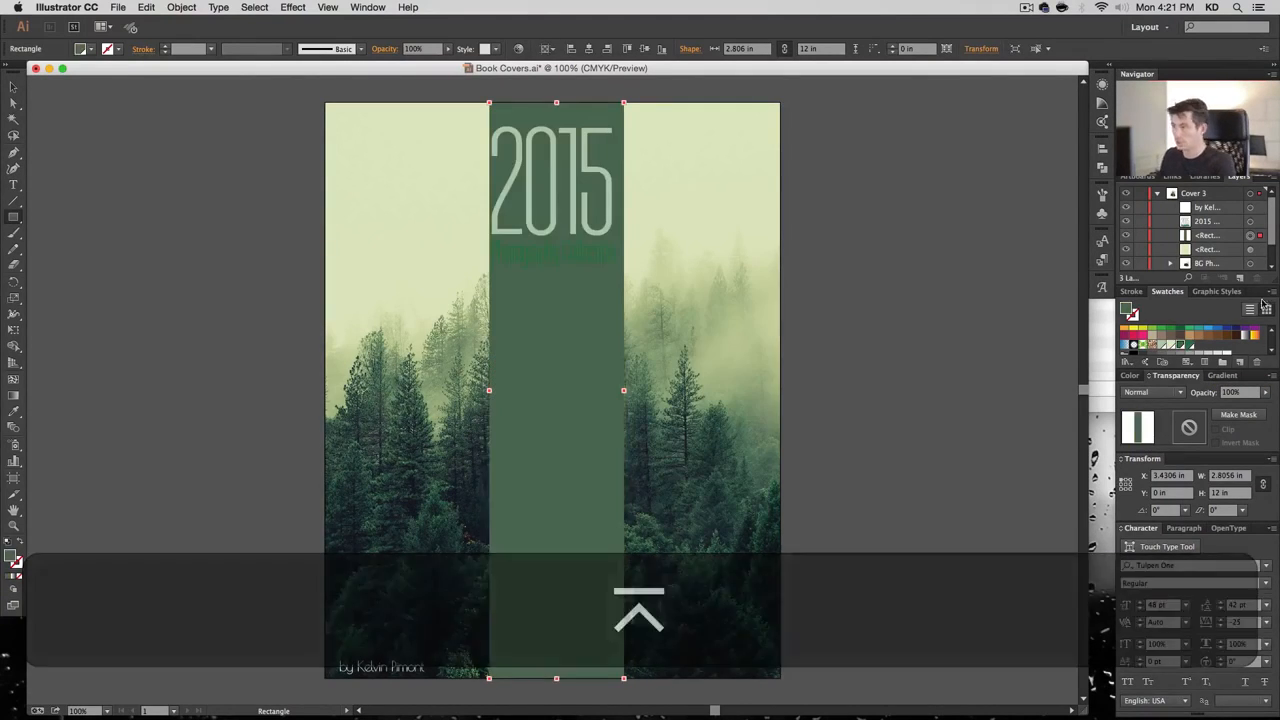
Set the strip's blend mode to Screen and horizontally centre the strip and the 2015 title
{"action": "left_click", "coordinate": [1152, 392]}
{"action": "left_click", "coordinate": [1160, 487]}
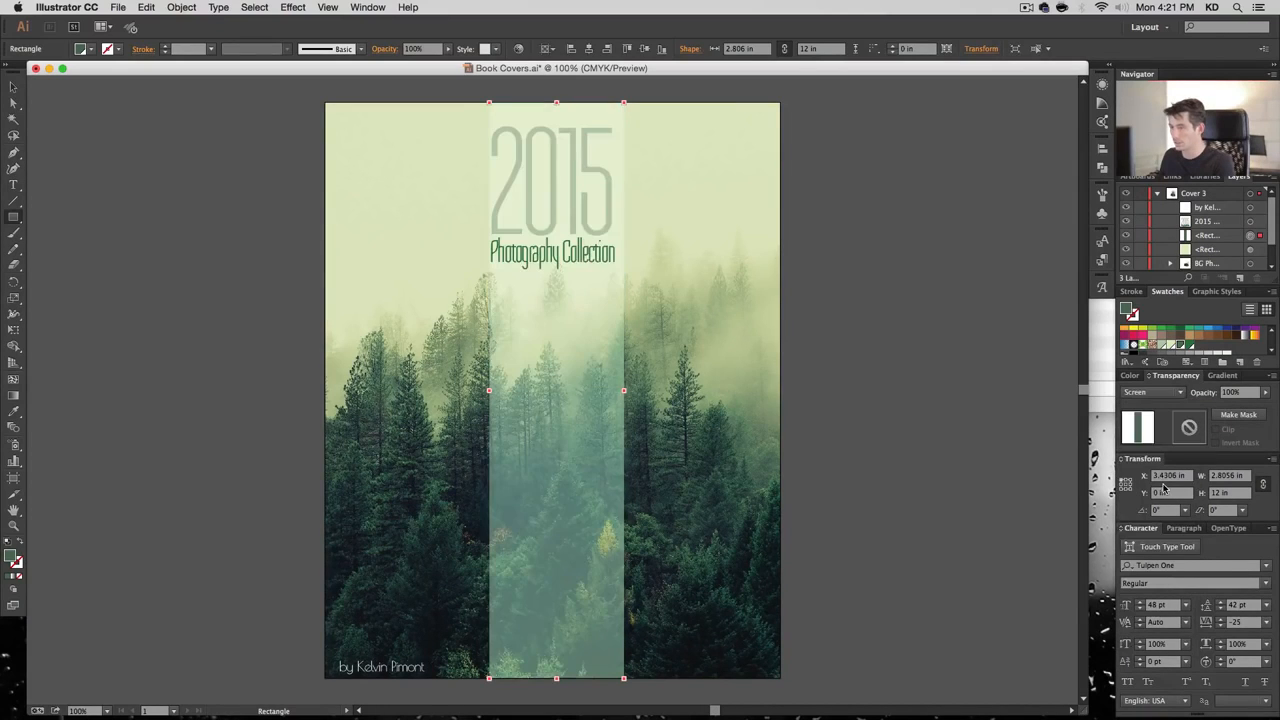
{"action": "left_click", "coordinate": [13, 88]}
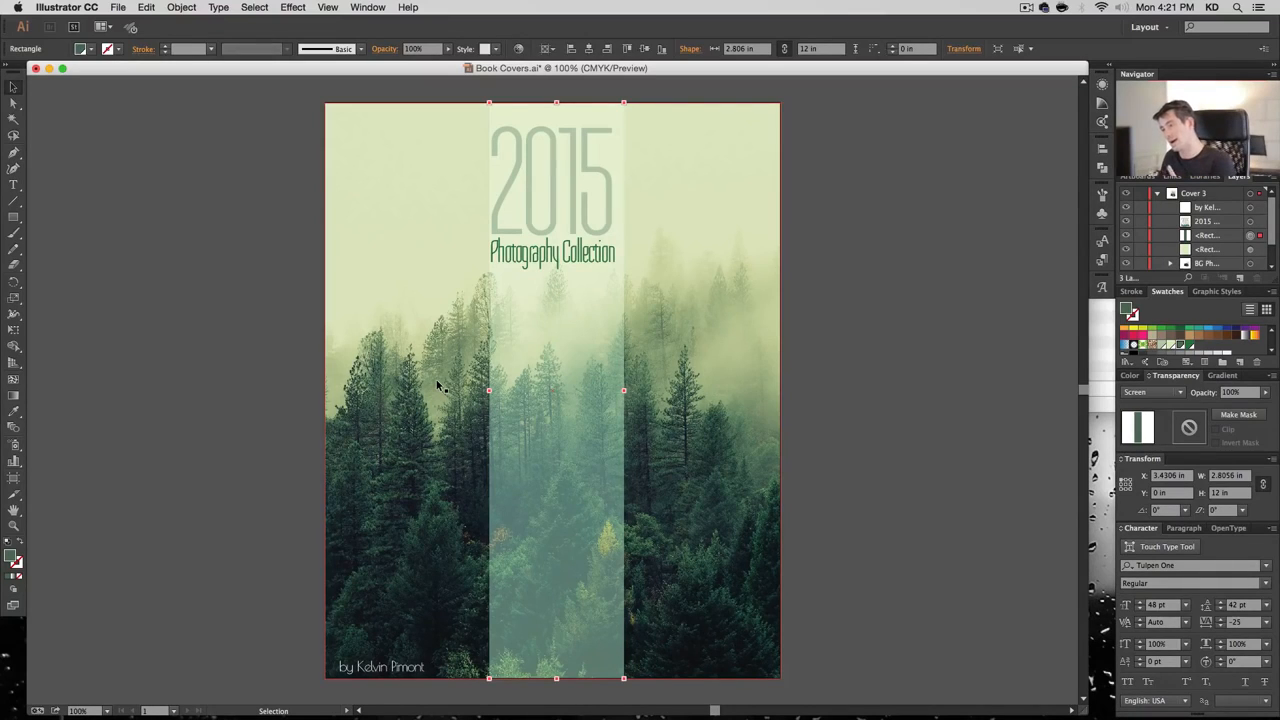
{"action": "left_click", "coordinate": [590, 50]}
{"action": "left_click", "coordinate": [571, 177]}
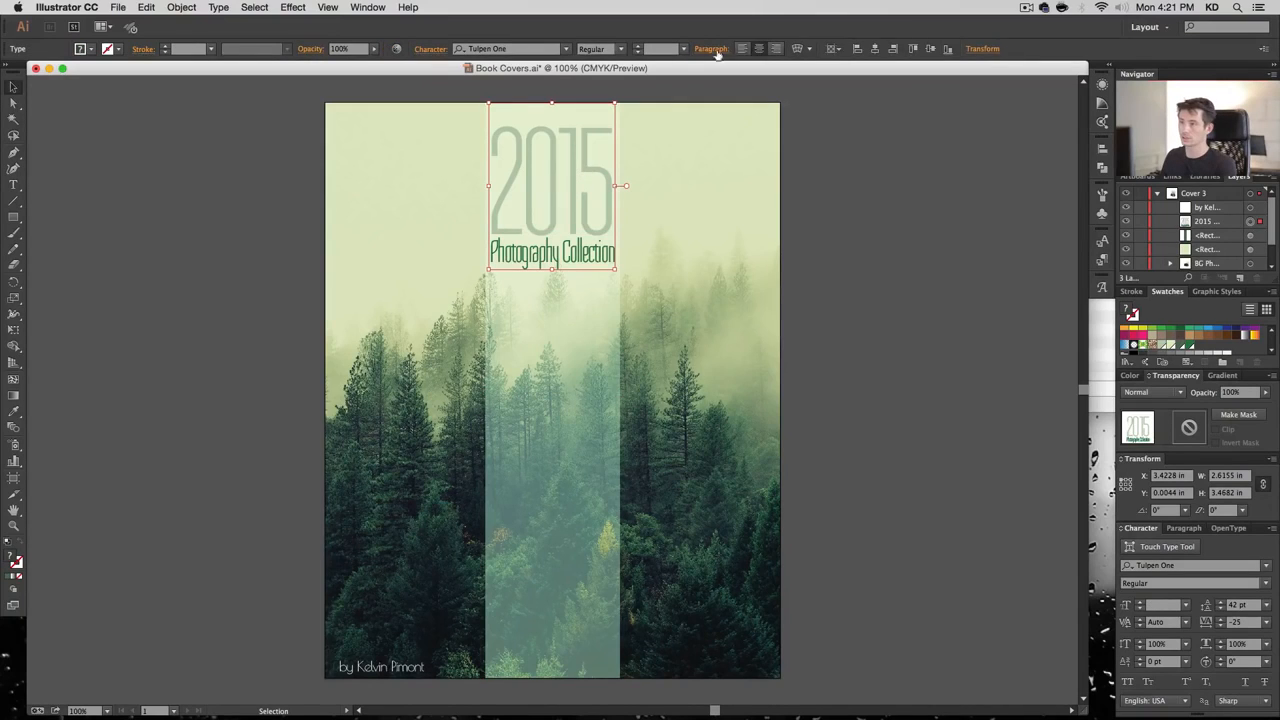
{"action": "left_click", "coordinate": [874, 49]}
{"action": "left_click", "coordinate": [933, 192]}
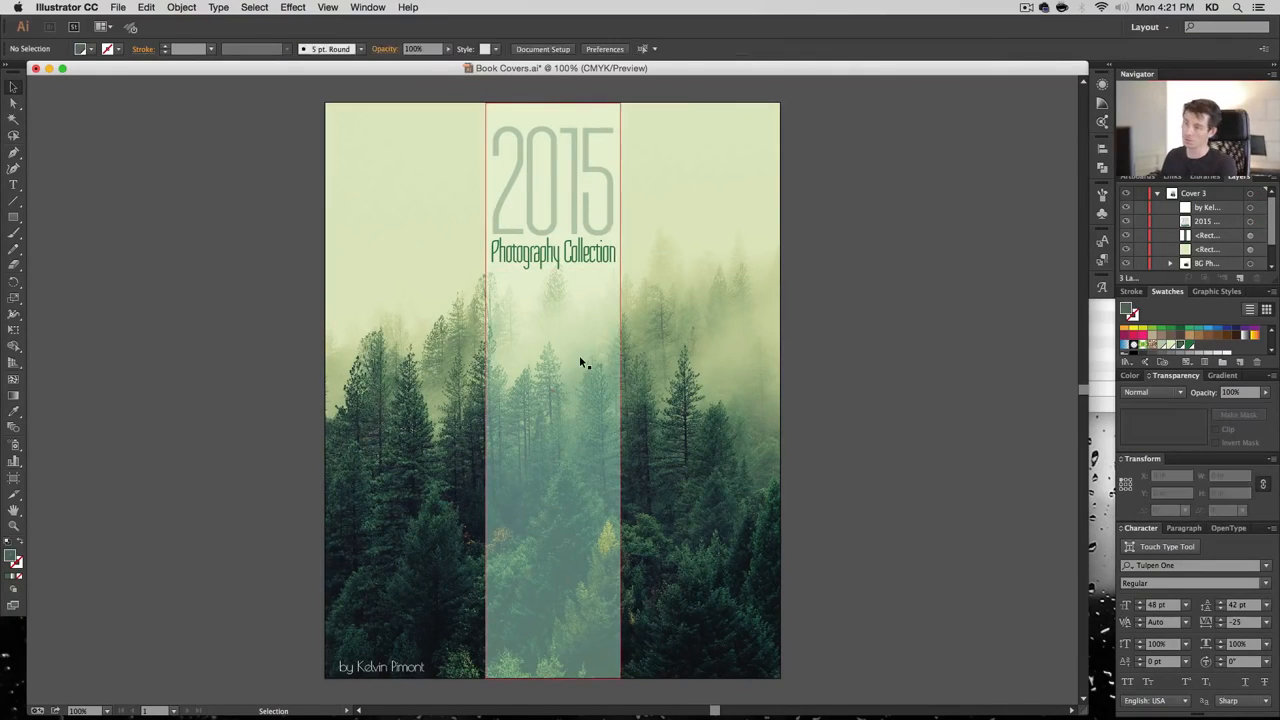
{"action": "left_click", "coordinate": [580, 358]}
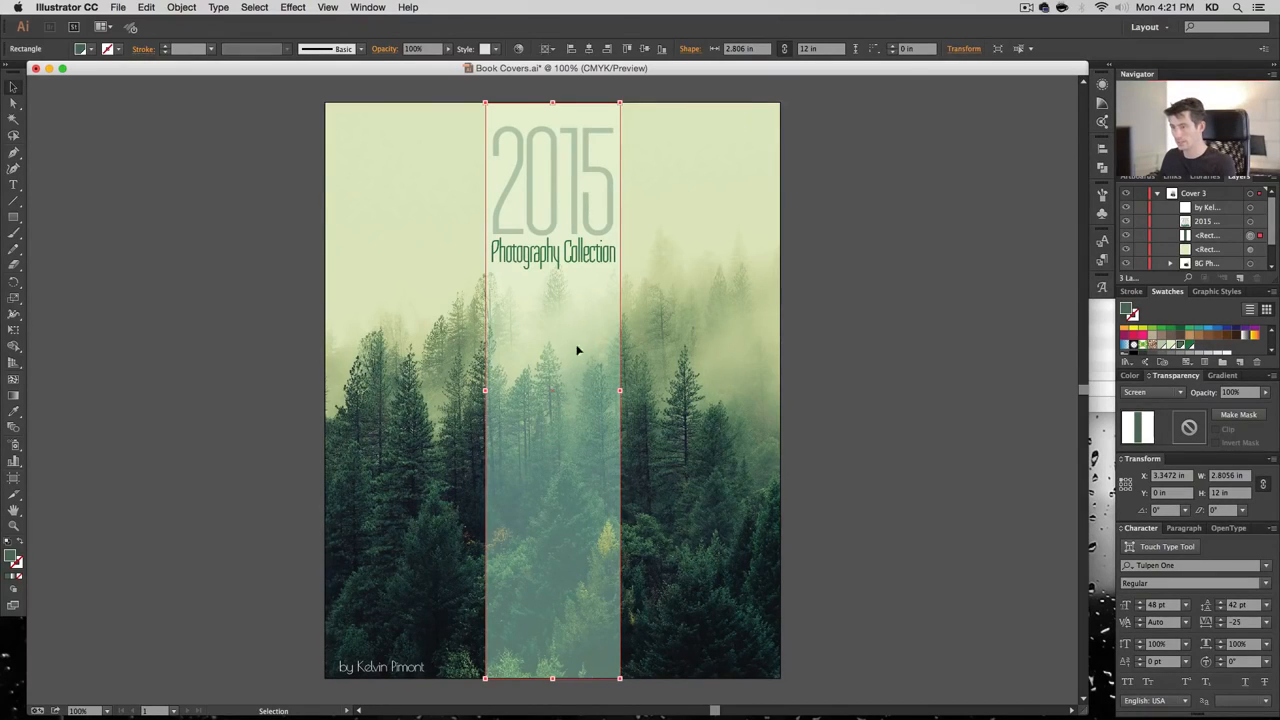
{"action": "left_click", "coordinate": [914, 397]}
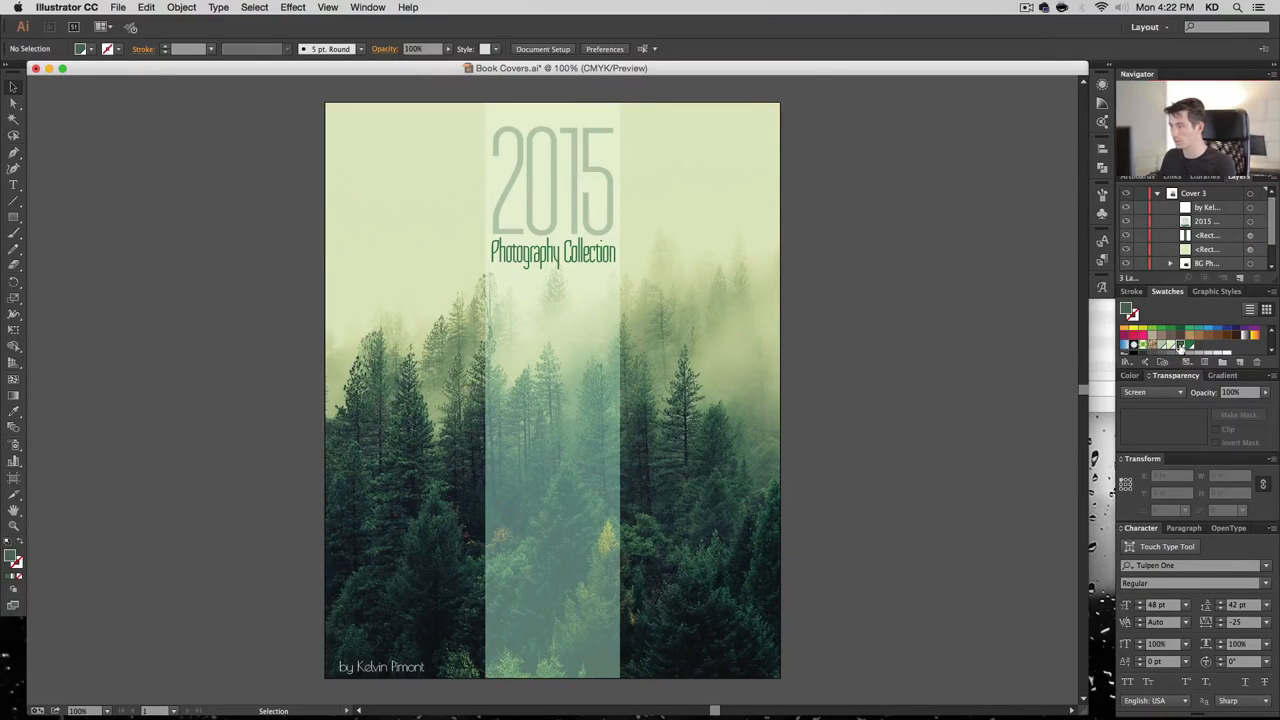
Preview a different cyan for Medium GReen, then cancel the experiment
{"action": "double_click", "coordinate": [1179, 347]}
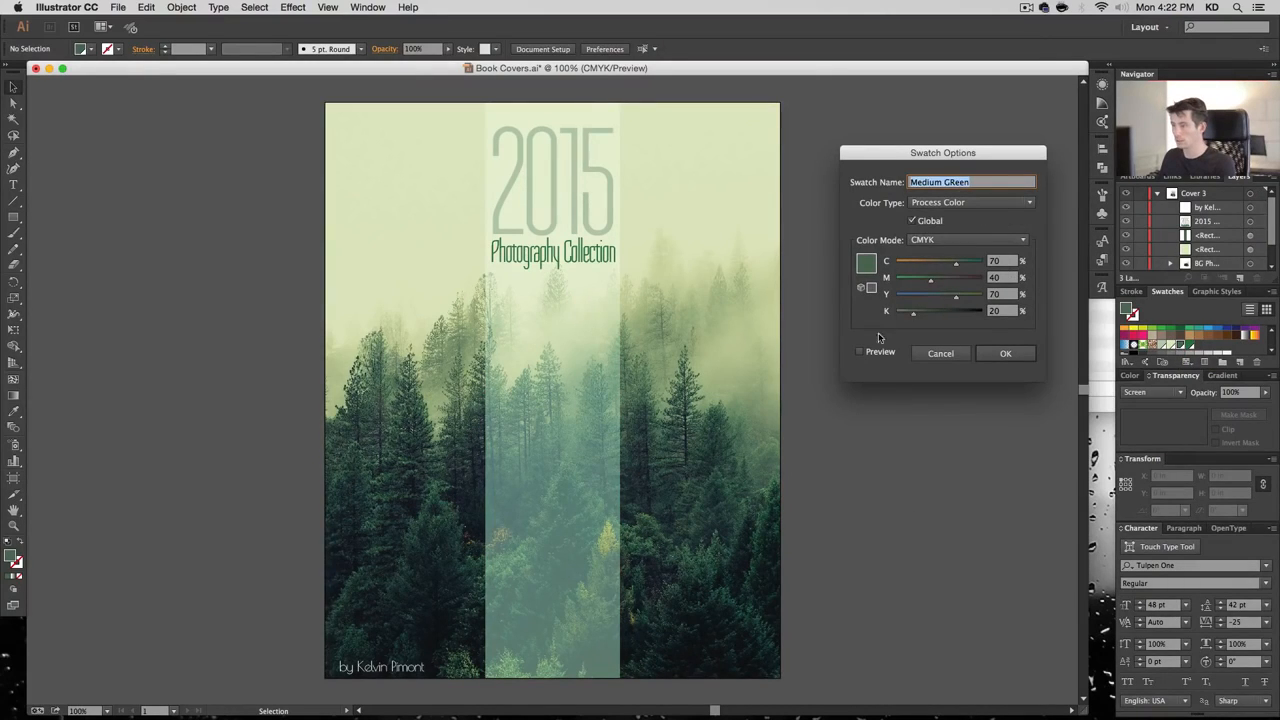
{"action": "left_click", "coordinate": [874, 352]}
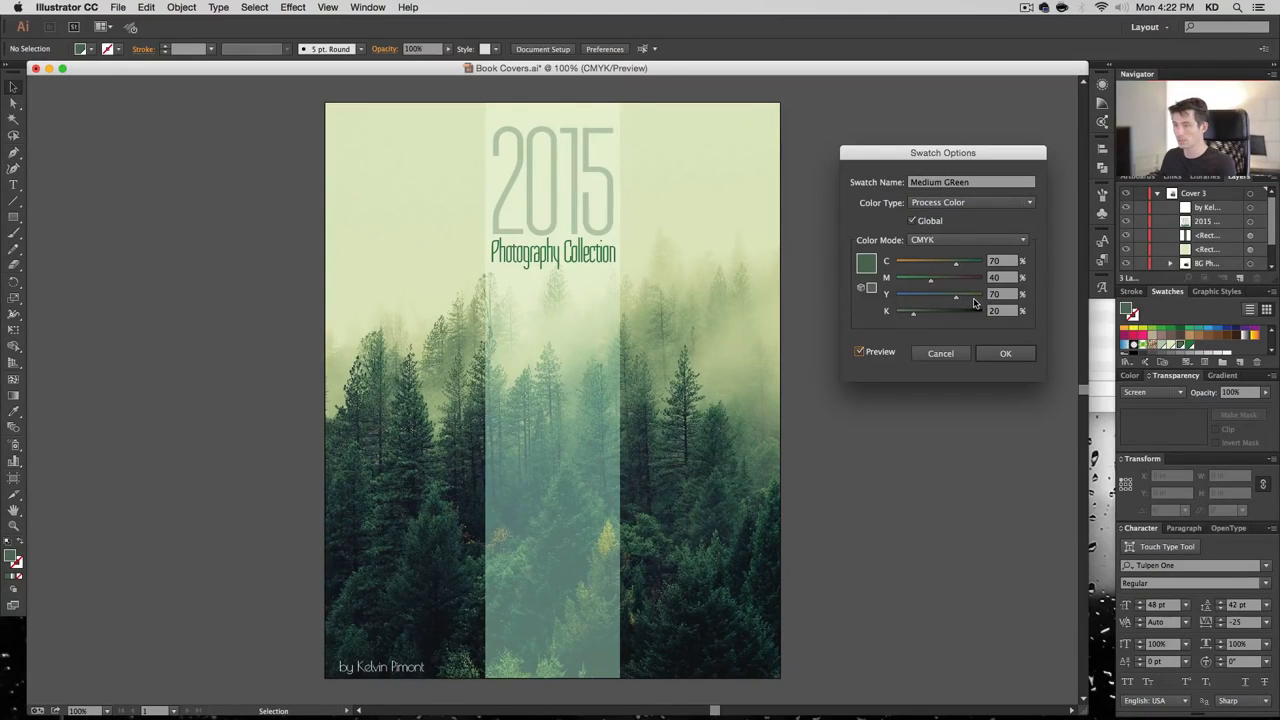
{"action": "left_click", "coordinate": [930, 266]}
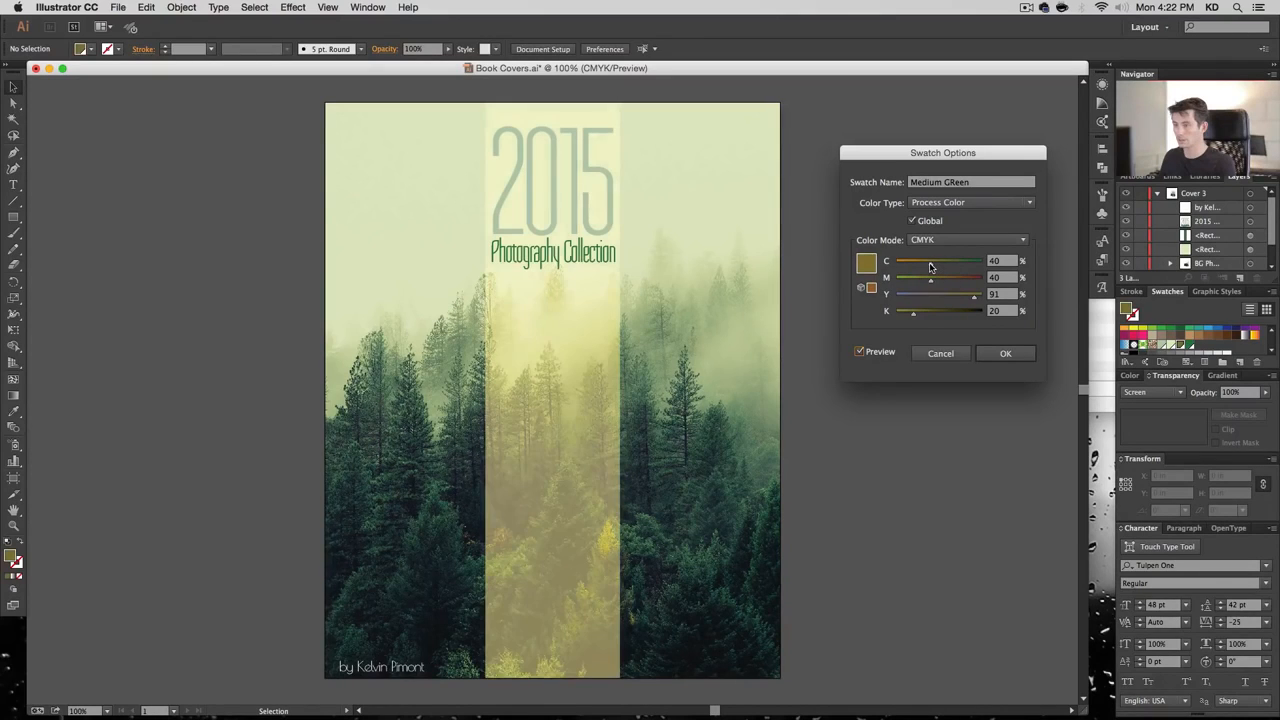
{"action": "left_click_drag", "start_coordinate": [930, 266], "coordinate": [954, 266]}
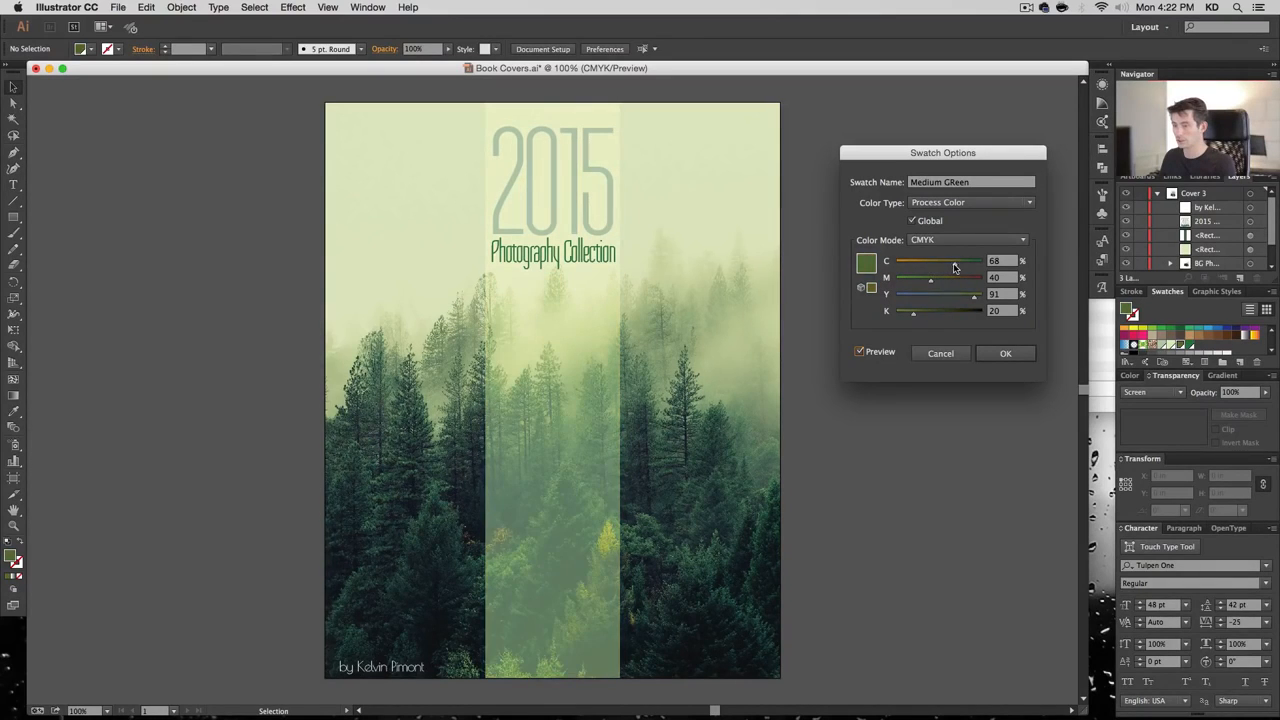
{"action": "left_click", "coordinate": [940, 353]}
Set Medium GReen to cyan 65 and yellow 75, comparing with Preview, and accept
{"action": "double_click", "coordinate": [1184, 346]}
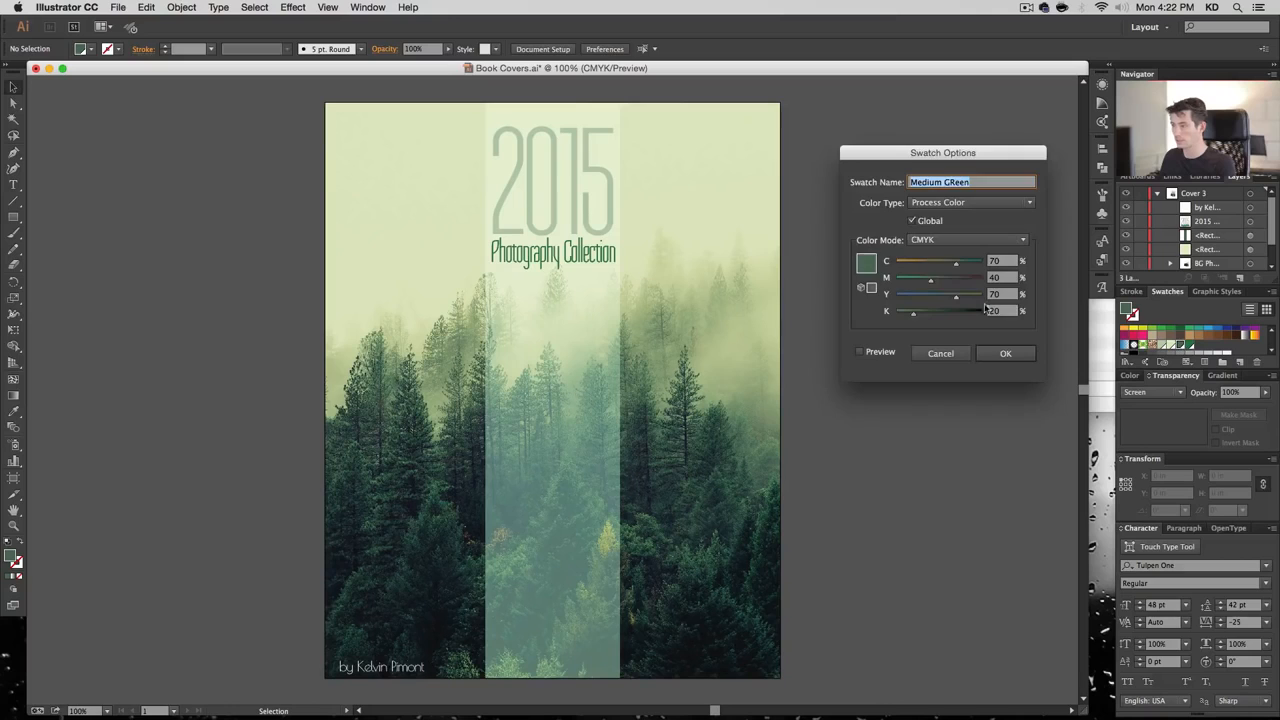
{"action": "left_click", "coordinate": [995, 261]}
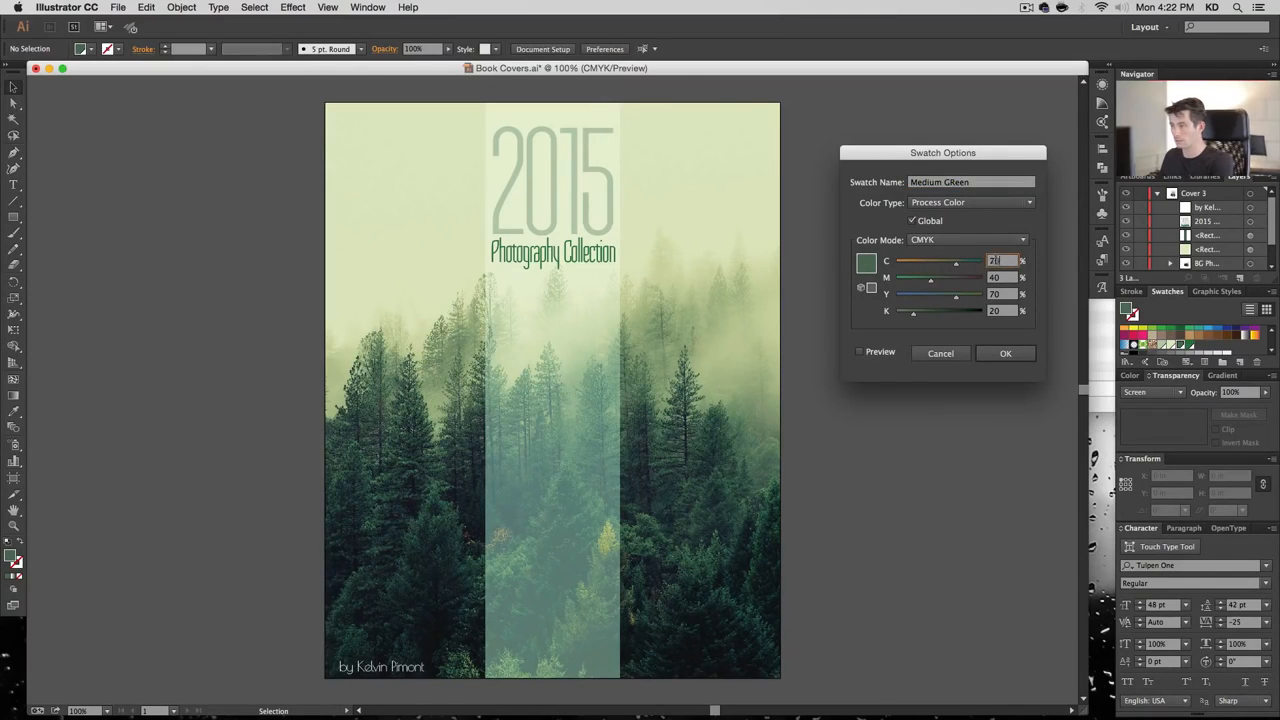
{"action": "type", "text": "60"}
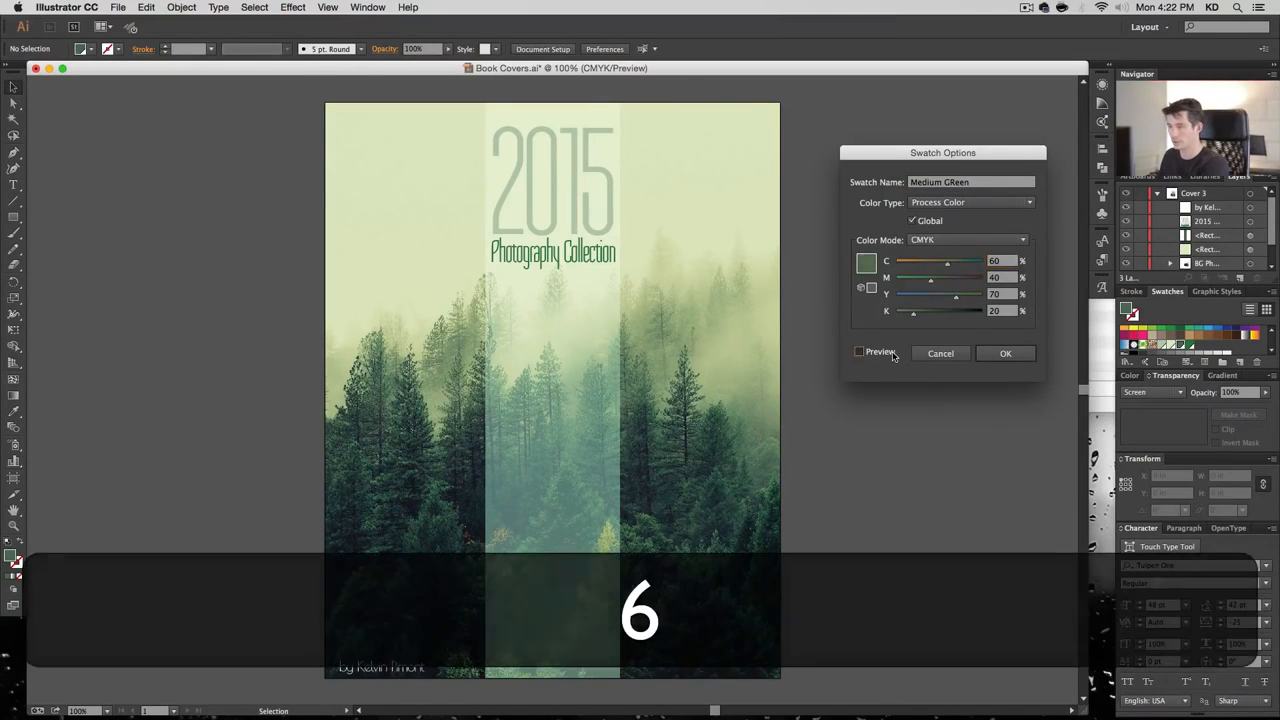
{"action": "left_click", "coordinate": [893, 355]}
{"action": "left_click", "coordinate": [993, 295]}
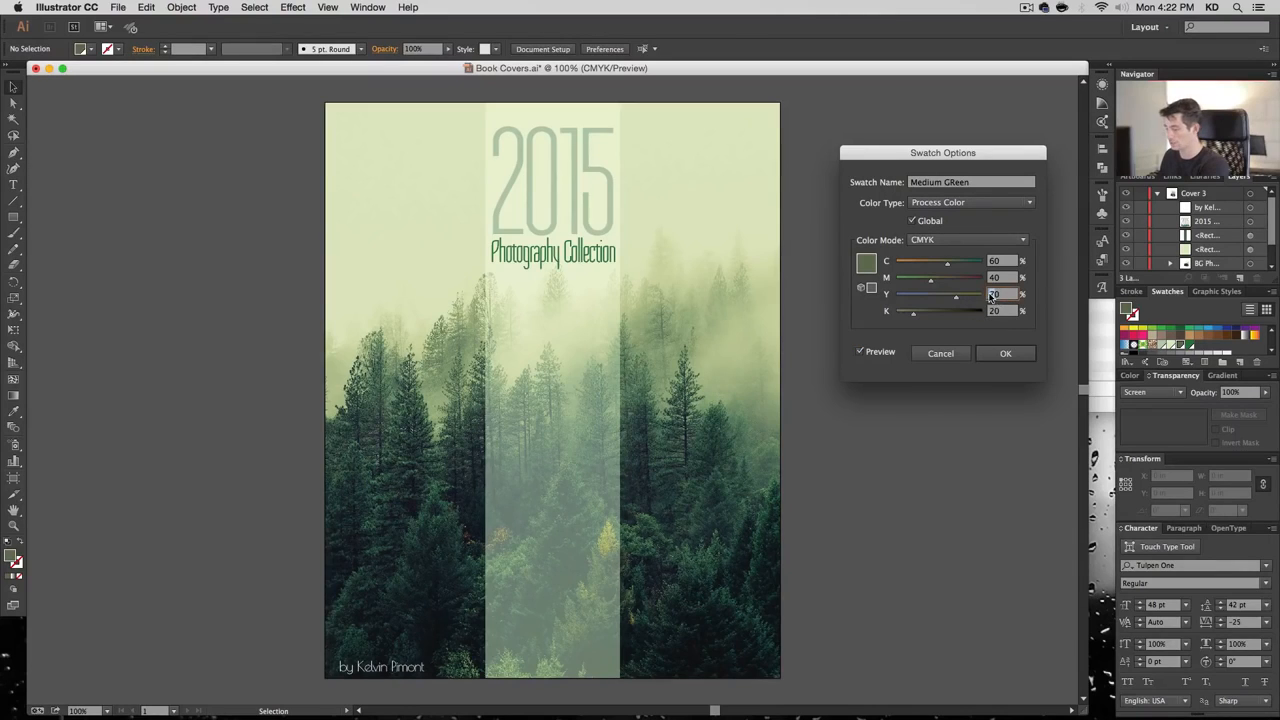
{"action": "type", "text": "8"}
{"action": "key", "text": "Tab"}
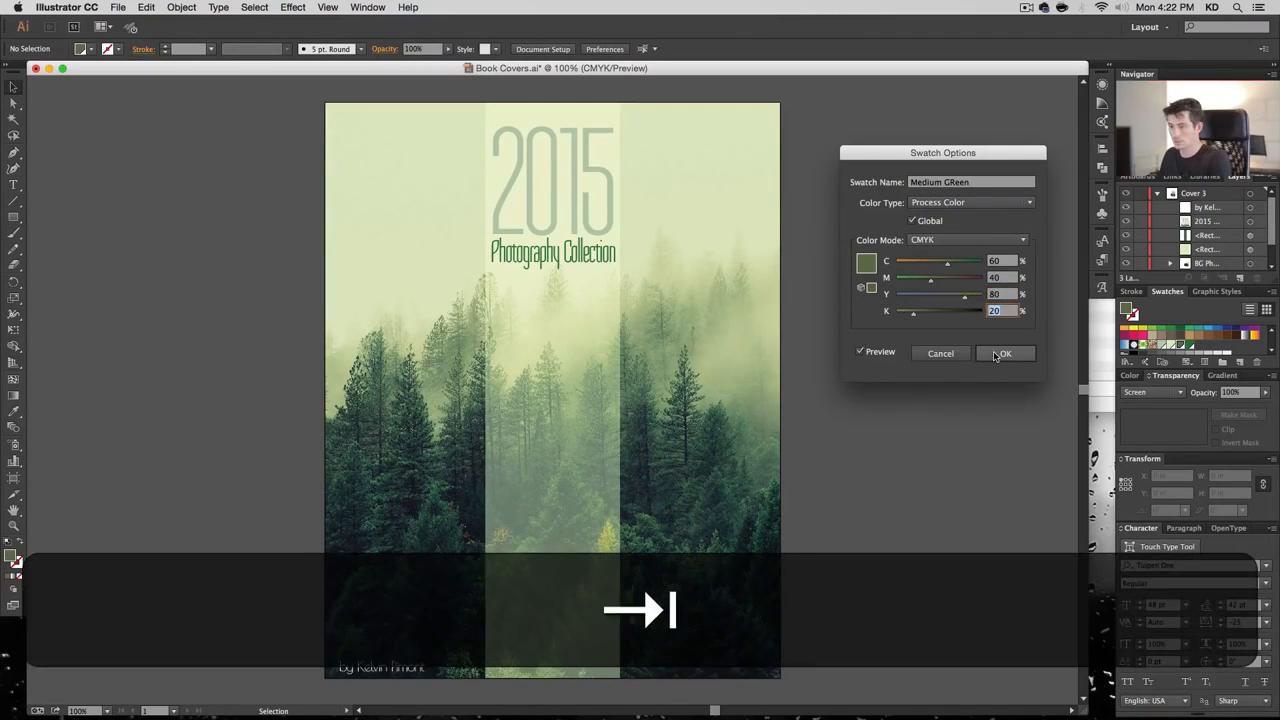
{"action": "left_click", "coordinate": [895, 356]}
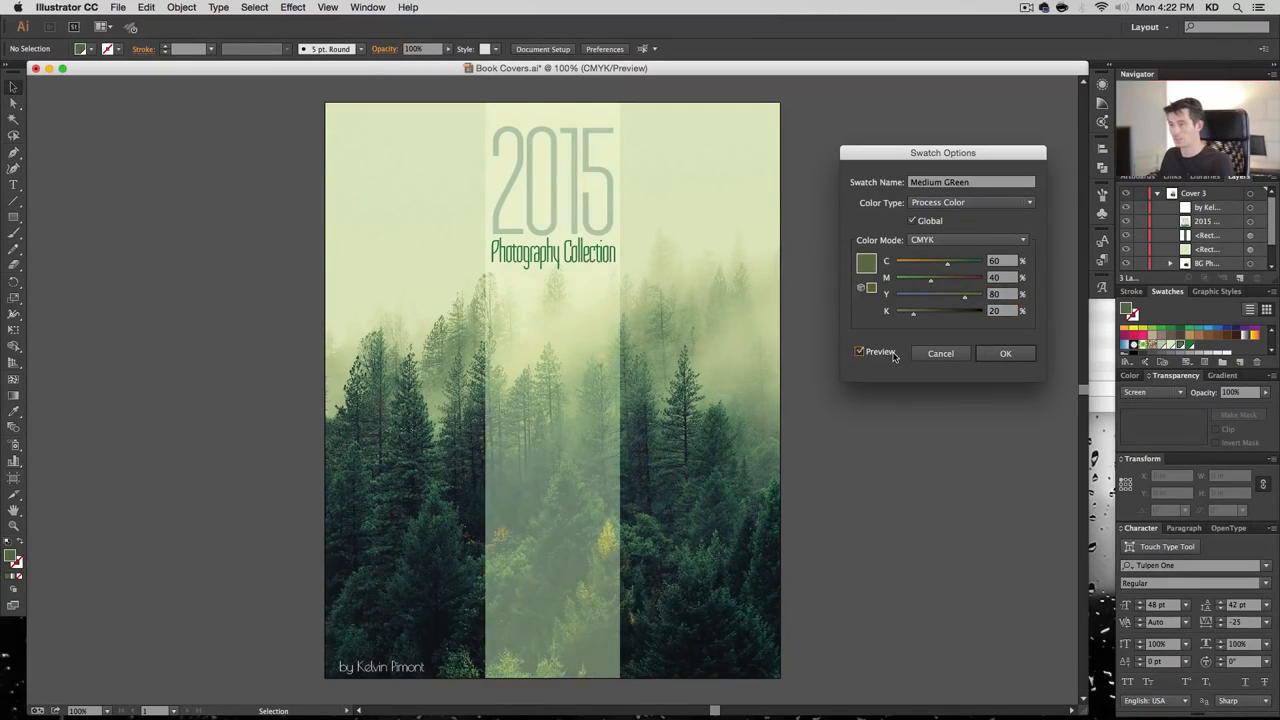
{"action": "left_click", "coordinate": [895, 357]}
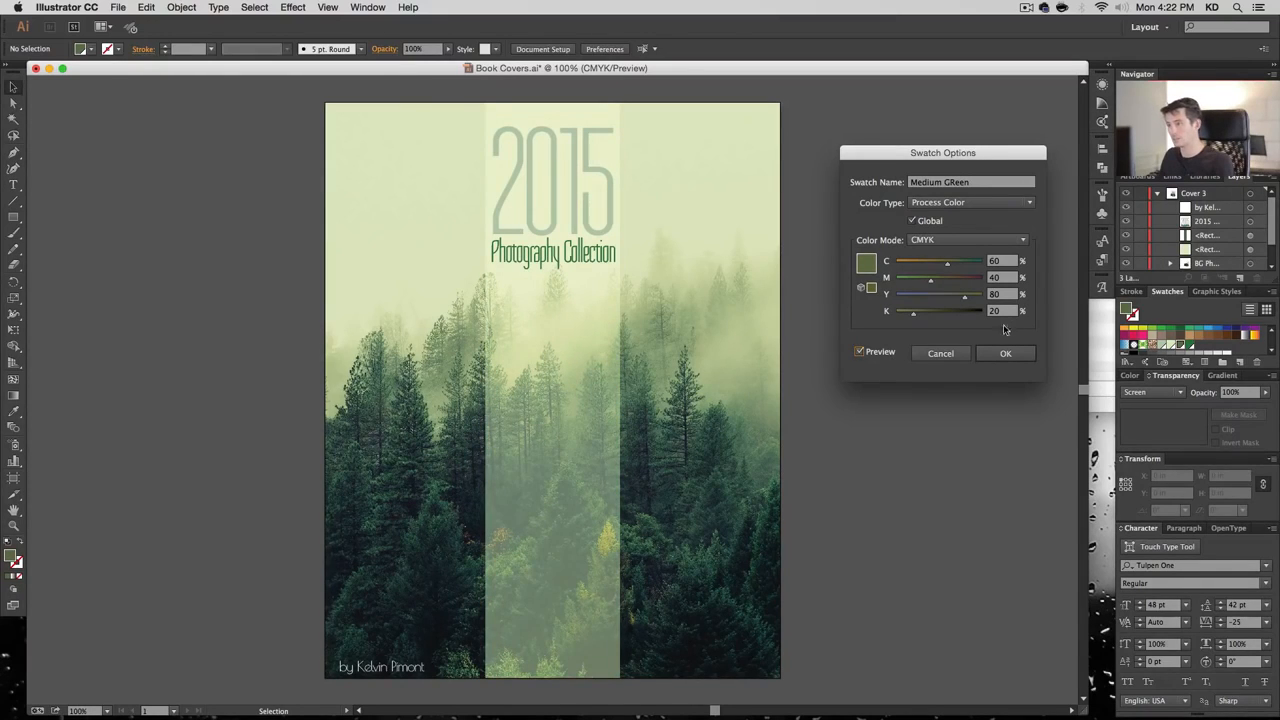
{"action": "left_click_drag", "start_coordinate": [1001, 295], "coordinate": [989, 263]}
{"action": "type", "text": "75"}
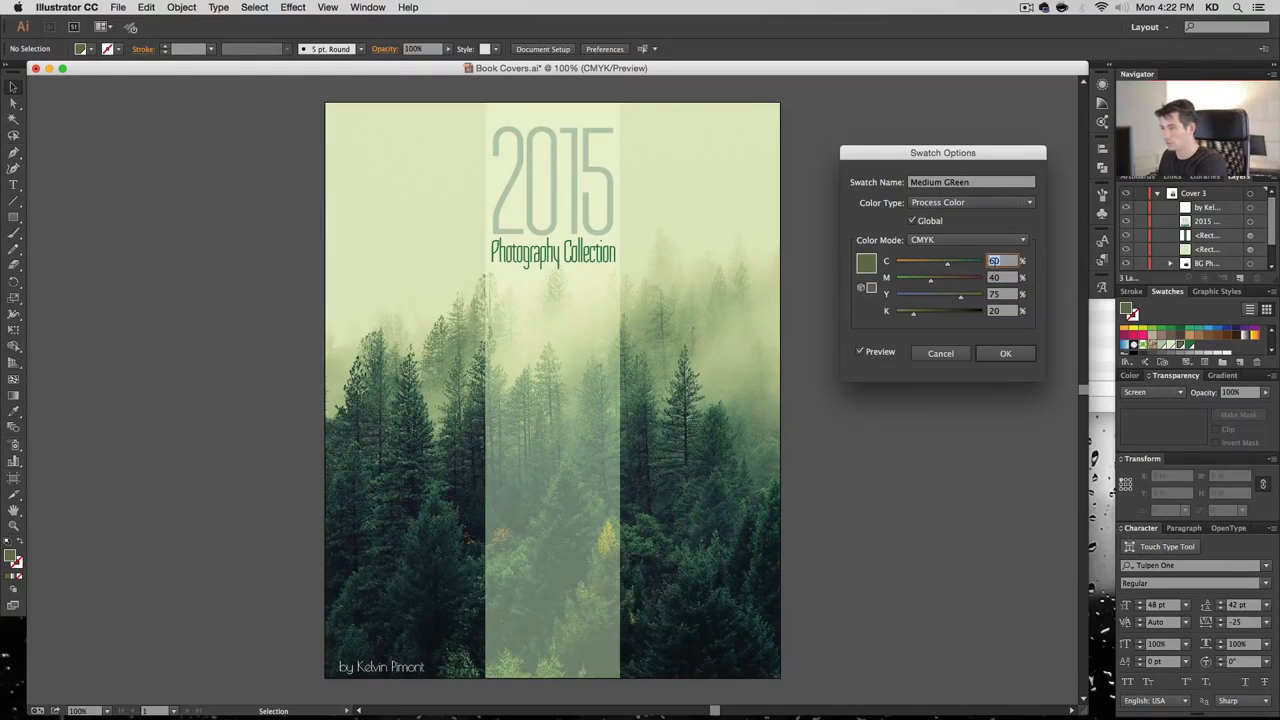
{"action": "type", "text": "65"}
{"action": "key", "text": "Tab"}
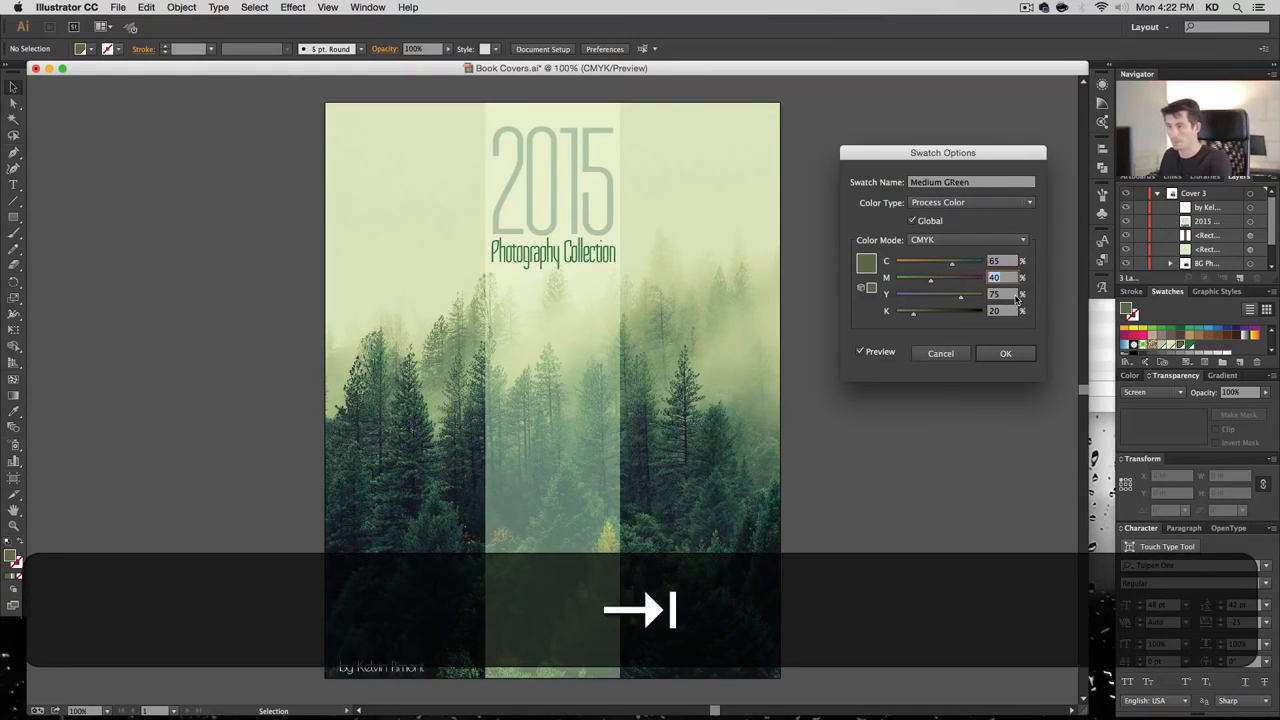
{"action": "left_click", "coordinate": [892, 355]}
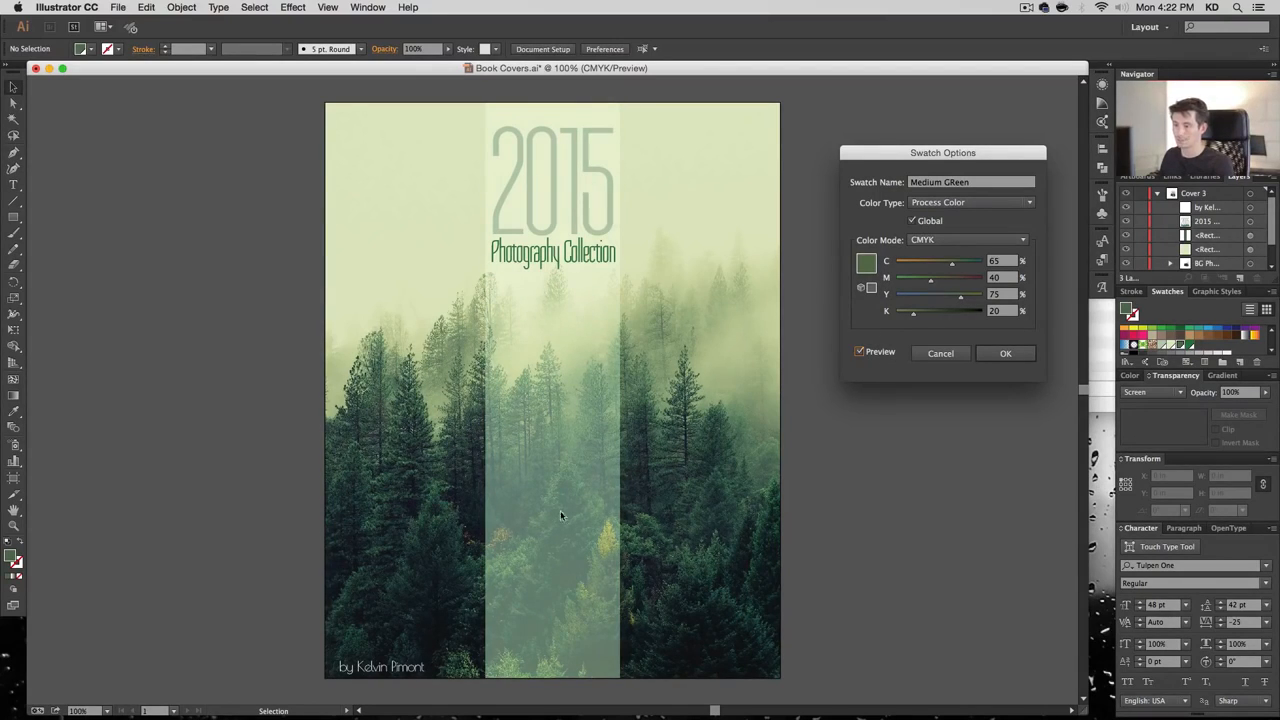
{"action": "left_click", "coordinate": [996, 352]}
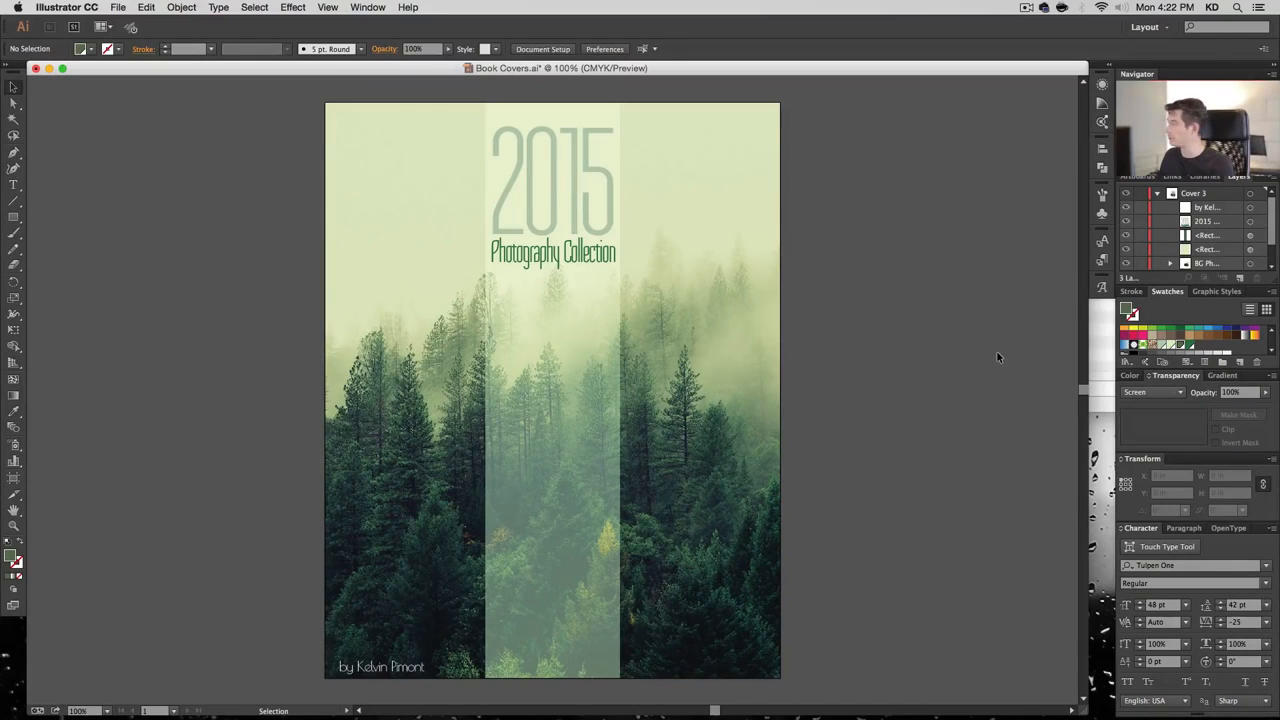
Raise Medium GReen's black to 40, toggling Preview to compare, and apply it
{"action": "double_click", "coordinate": [1186, 346]}
{"action": "left_click", "coordinate": [858, 351]}
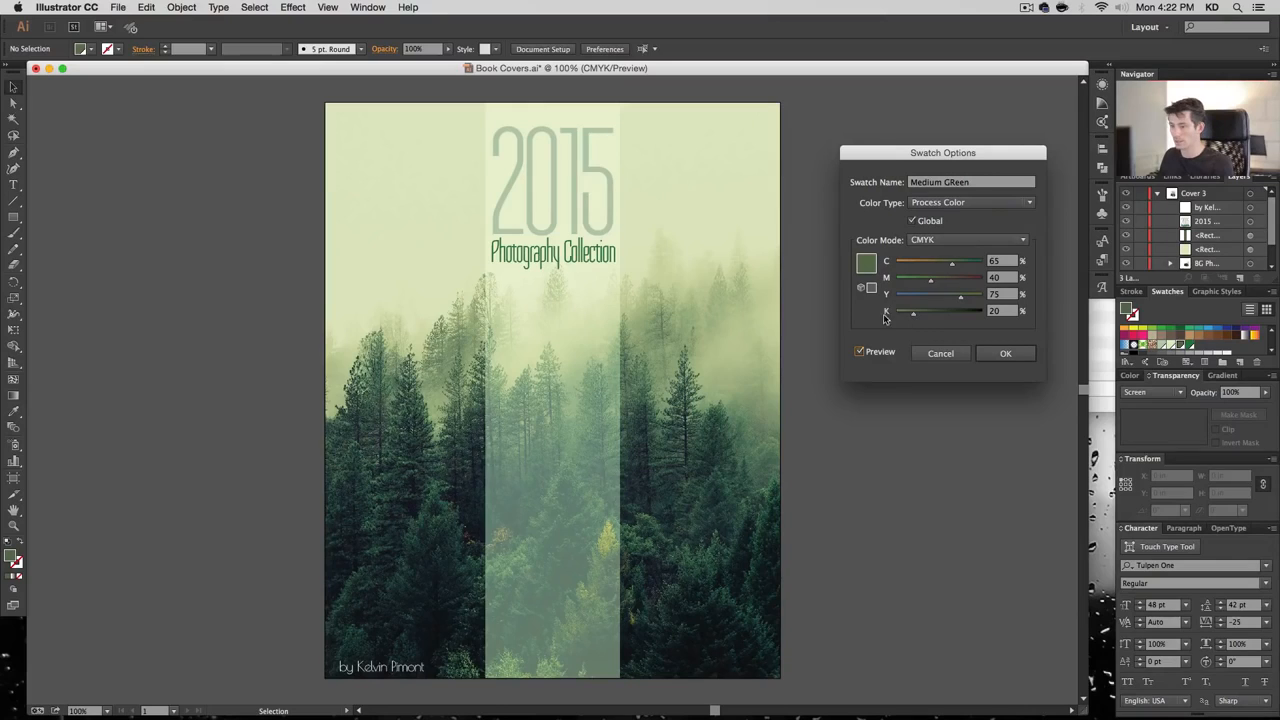
{"action": "left_click_drag", "start_coordinate": [910, 318], "coordinate": [945, 318]}
{"action": "double_click", "coordinate": [994, 311]}
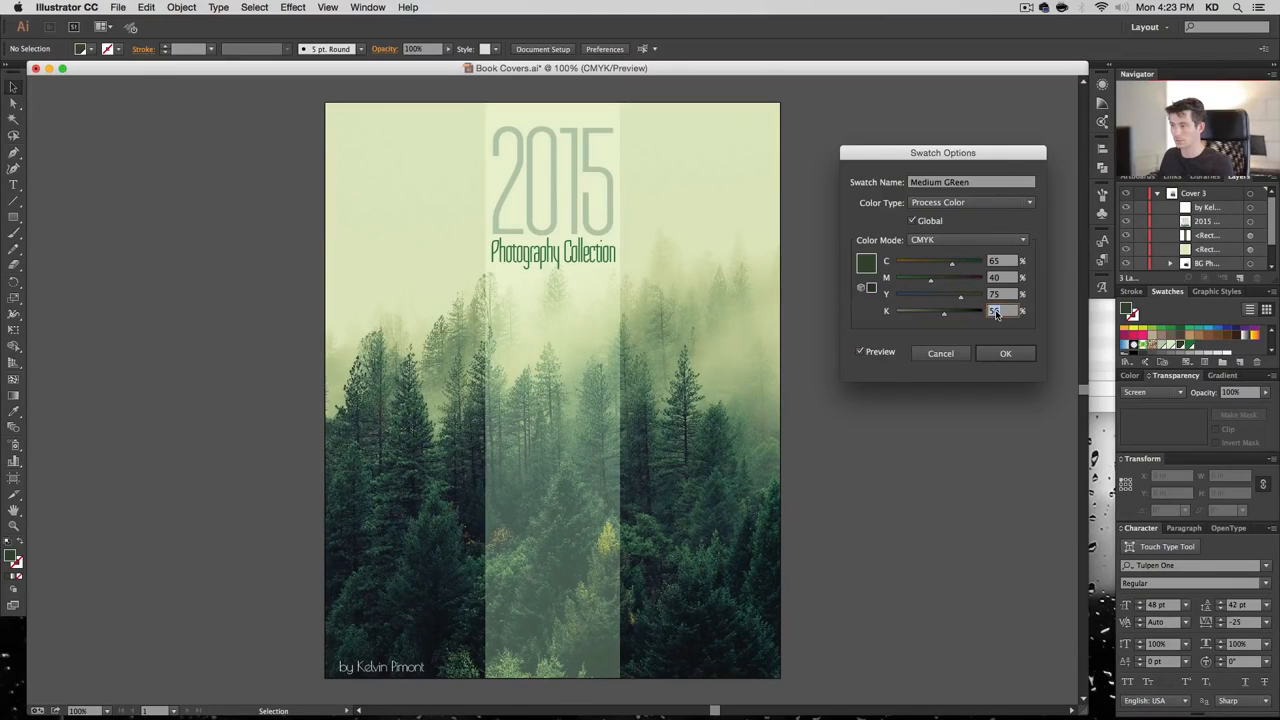
{"action": "key", "text": "Tab"}
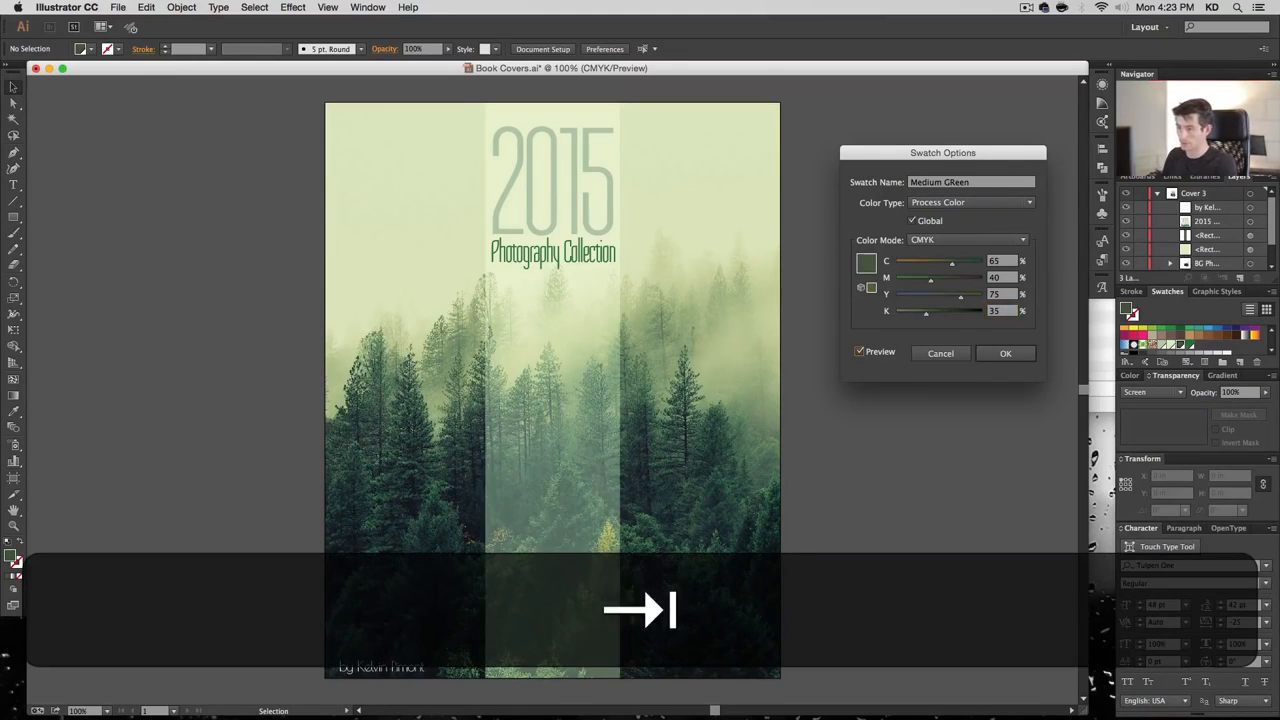
{"action": "left_click", "coordinate": [884, 354]}
{"action": "left_click", "coordinate": [884, 354]}
{"action": "left_click", "coordinate": [885, 354]}
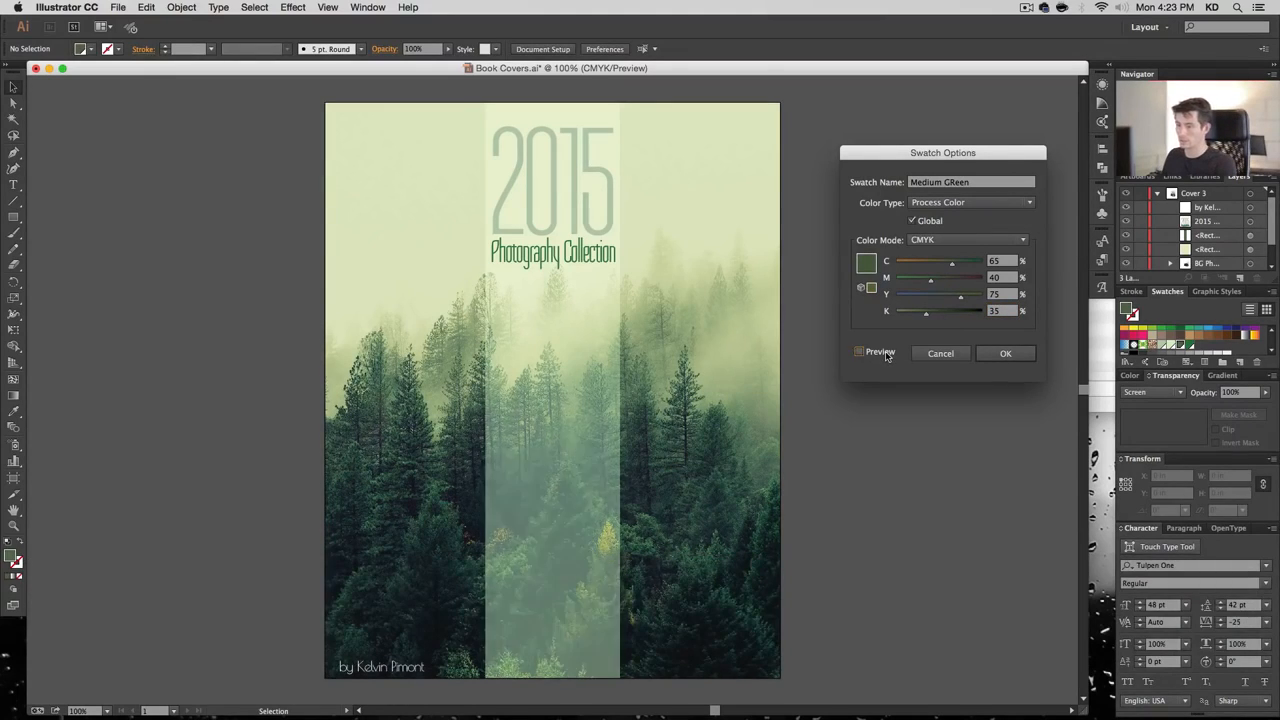
{"action": "left_click", "coordinate": [885, 354]}
{"action": "key", "text": "shift+Tab"}
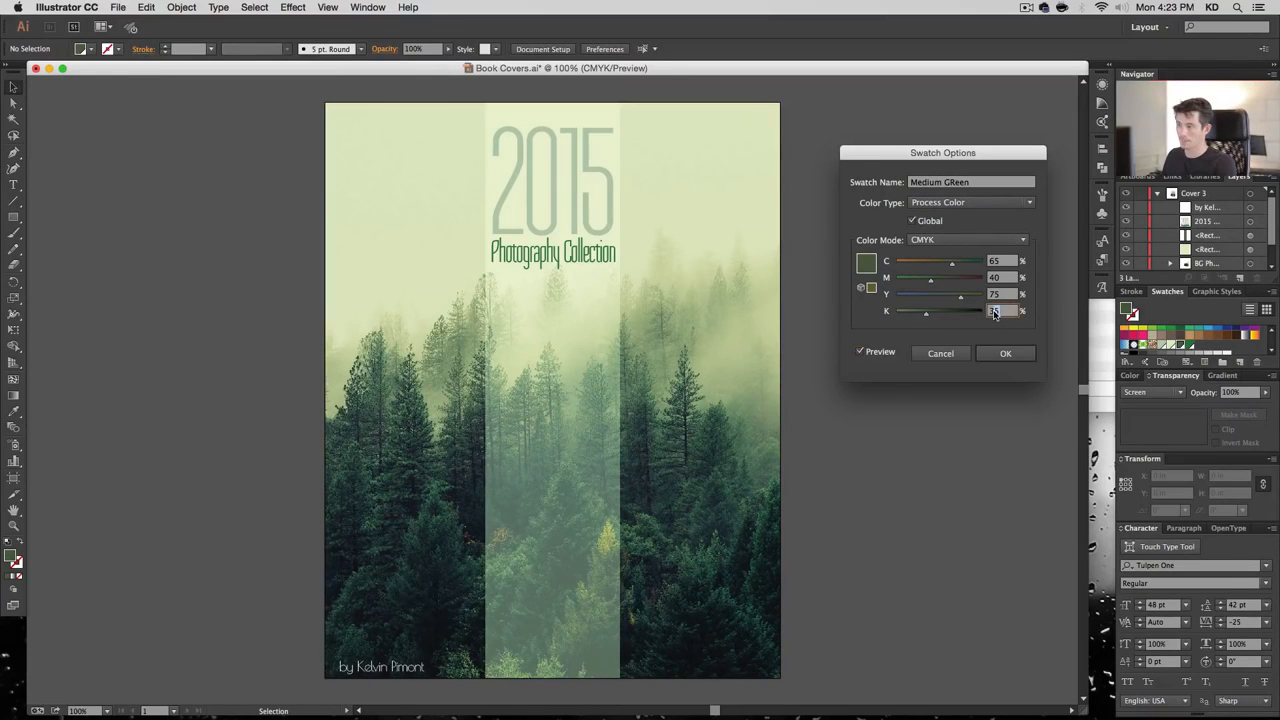
{"action": "type", "text": "40"}
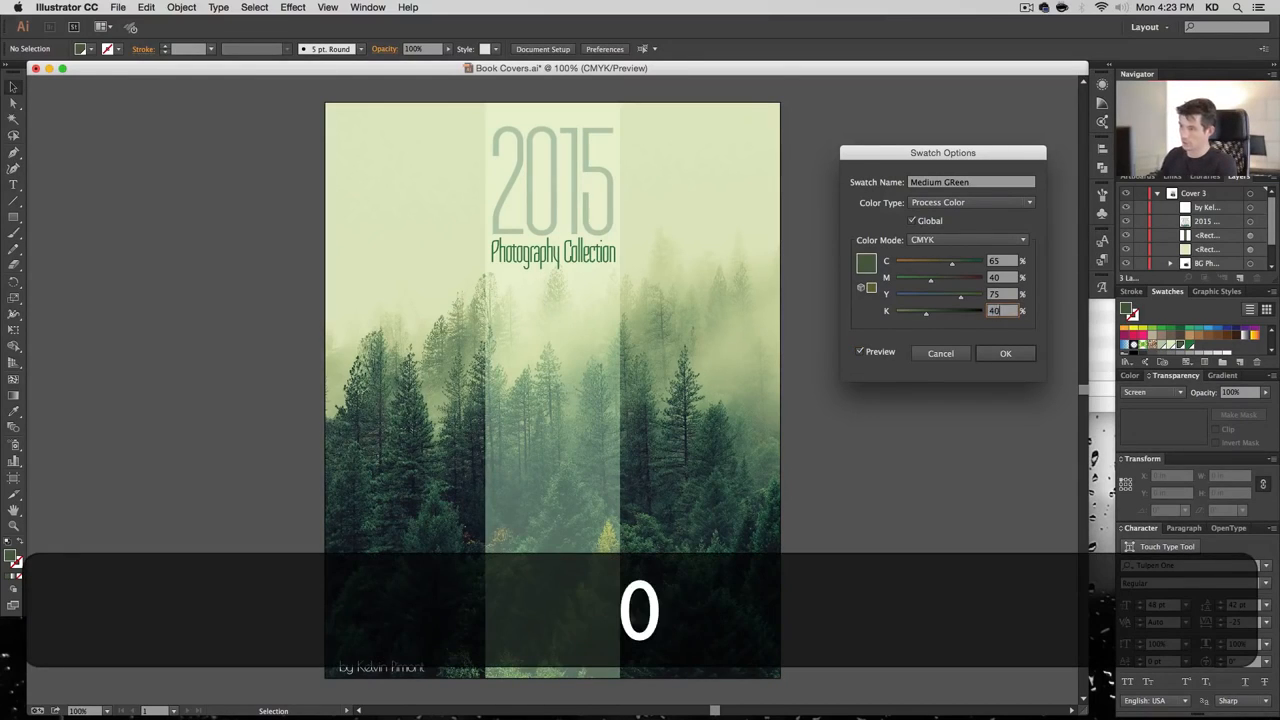
{"action": "key", "text": "Tab"}
{"action": "left_click", "coordinate": [886, 351]}
{"action": "left_click", "coordinate": [886, 351]}
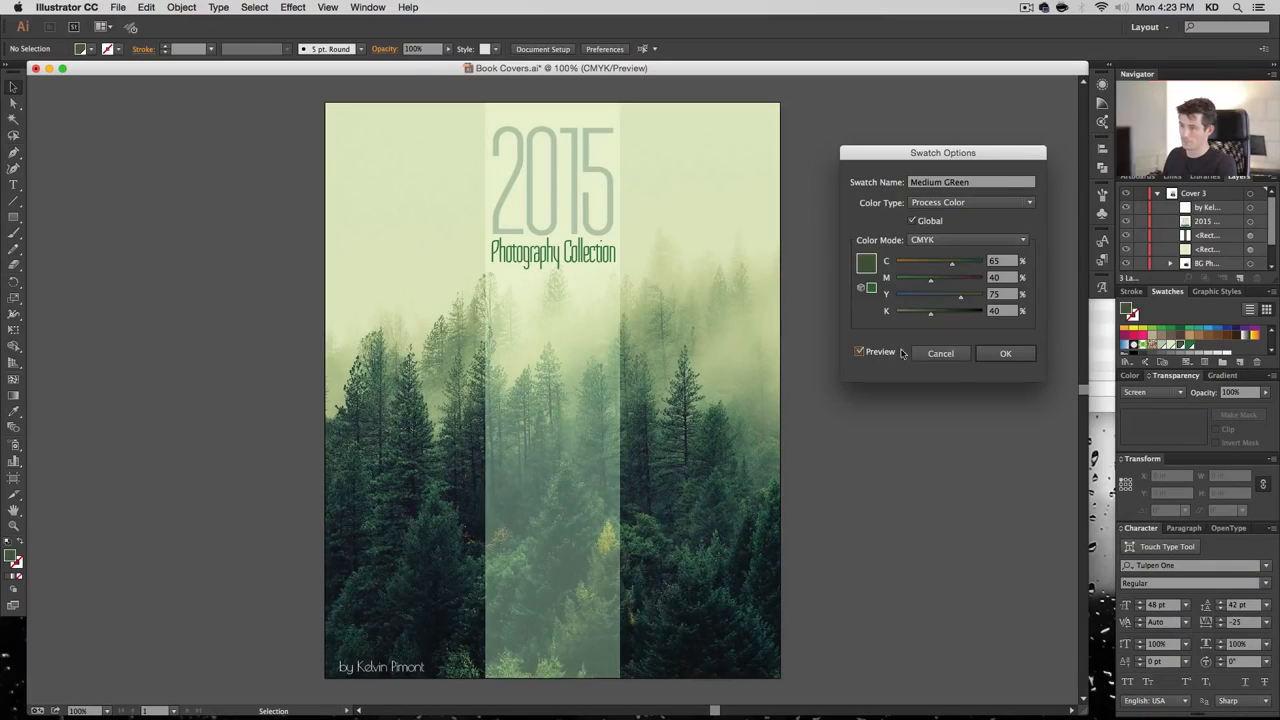
{"action": "left_click", "coordinate": [1005, 353]}
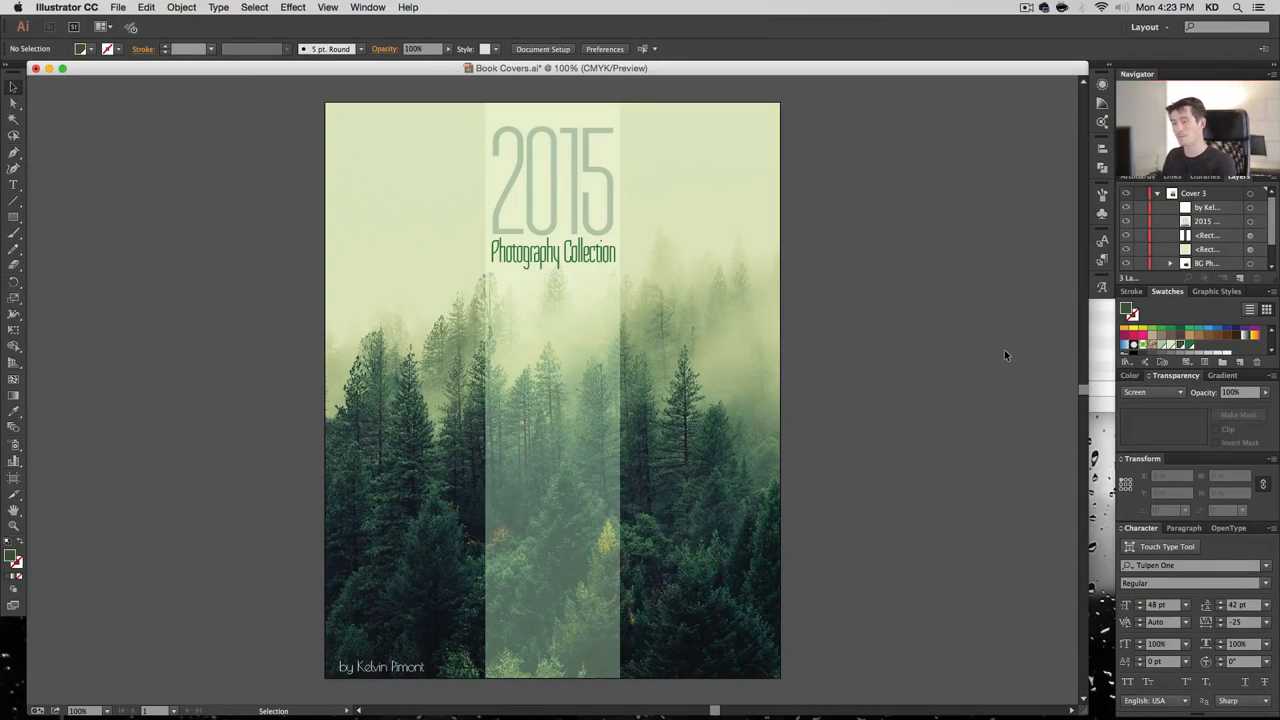
Centre the author credit, copy the title's Tulpen One style onto it, and make it white
{"action": "left_click", "coordinate": [390, 677]}
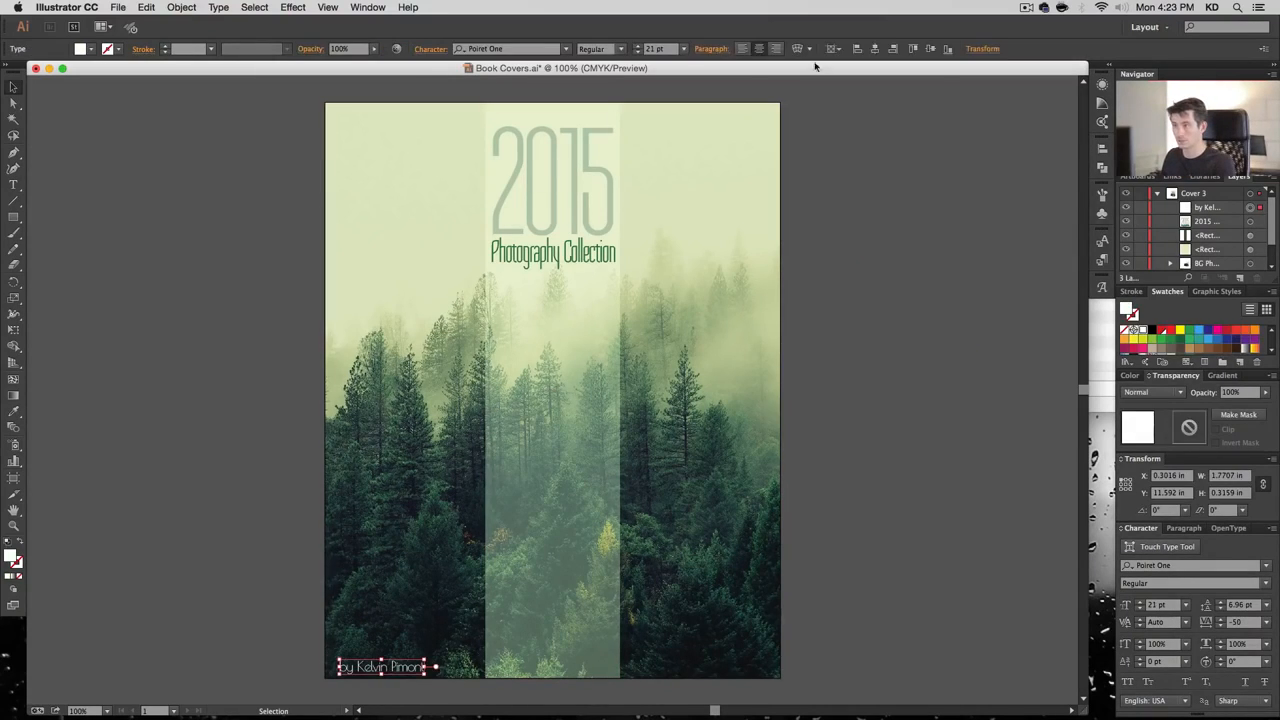
{"action": "left_click", "coordinate": [875, 49]}
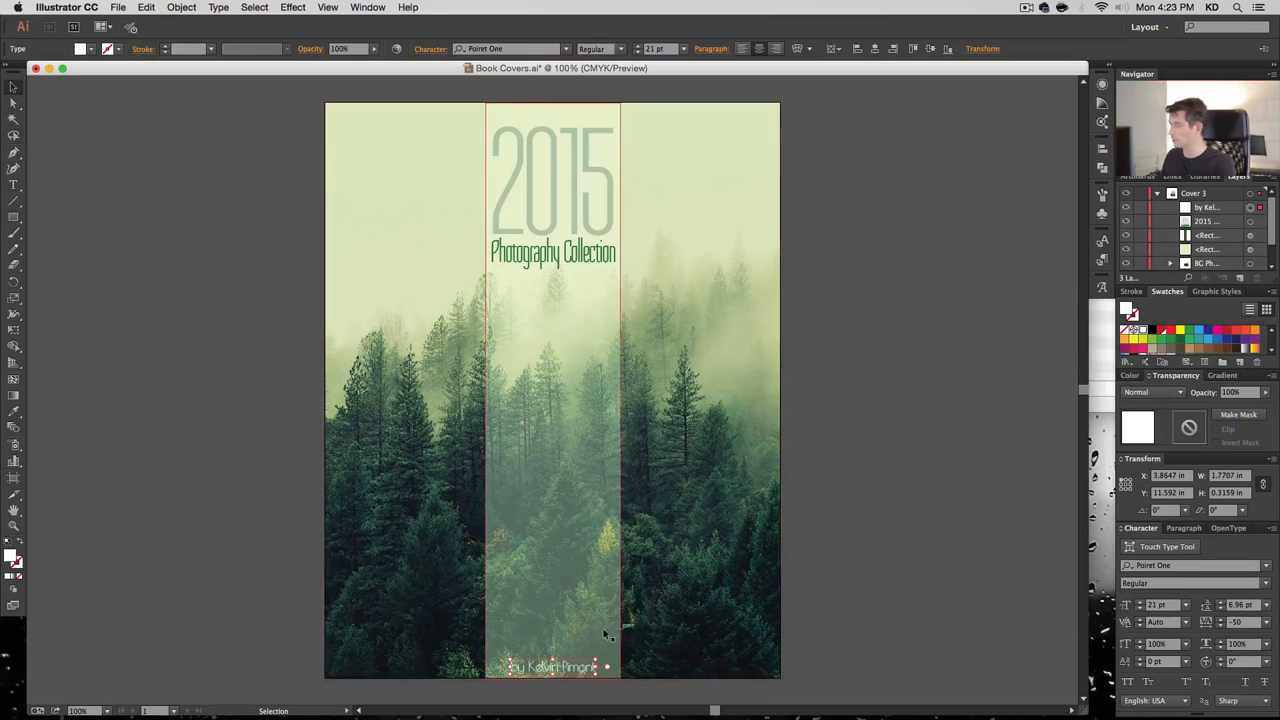
{"action": "left_click", "coordinate": [505, 49]}
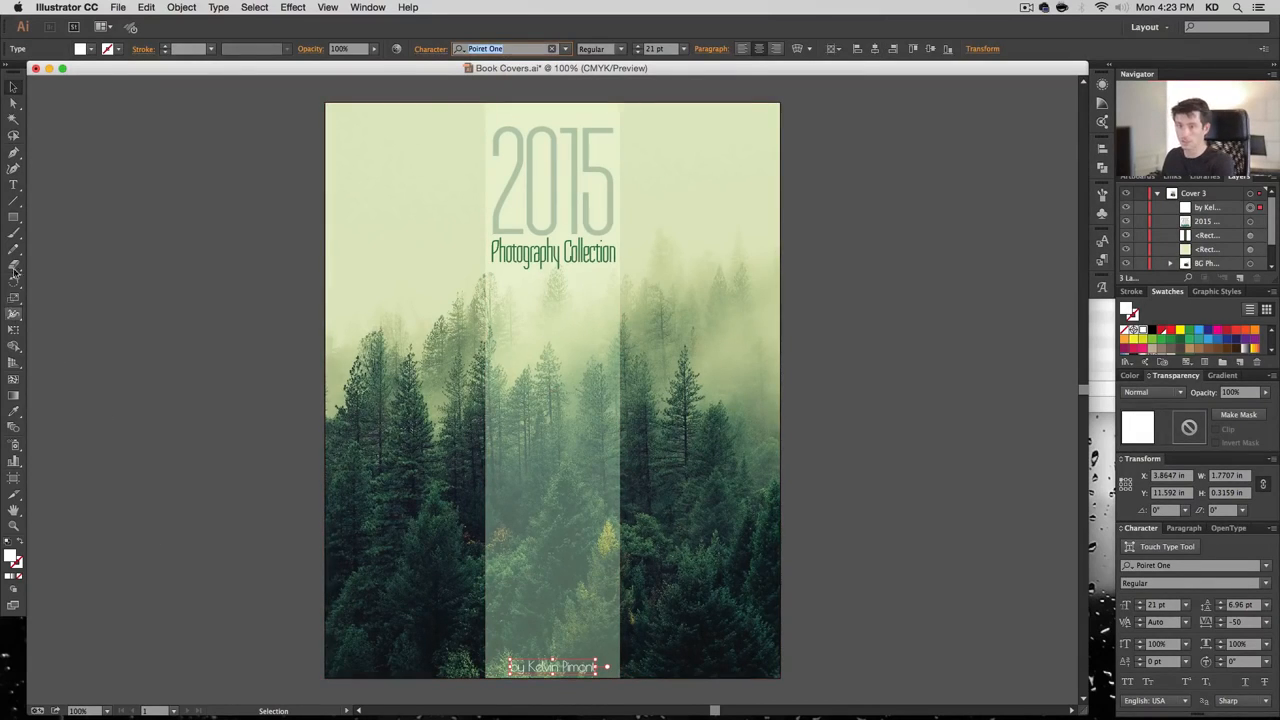
{"action": "left_click", "coordinate": [14, 410]}
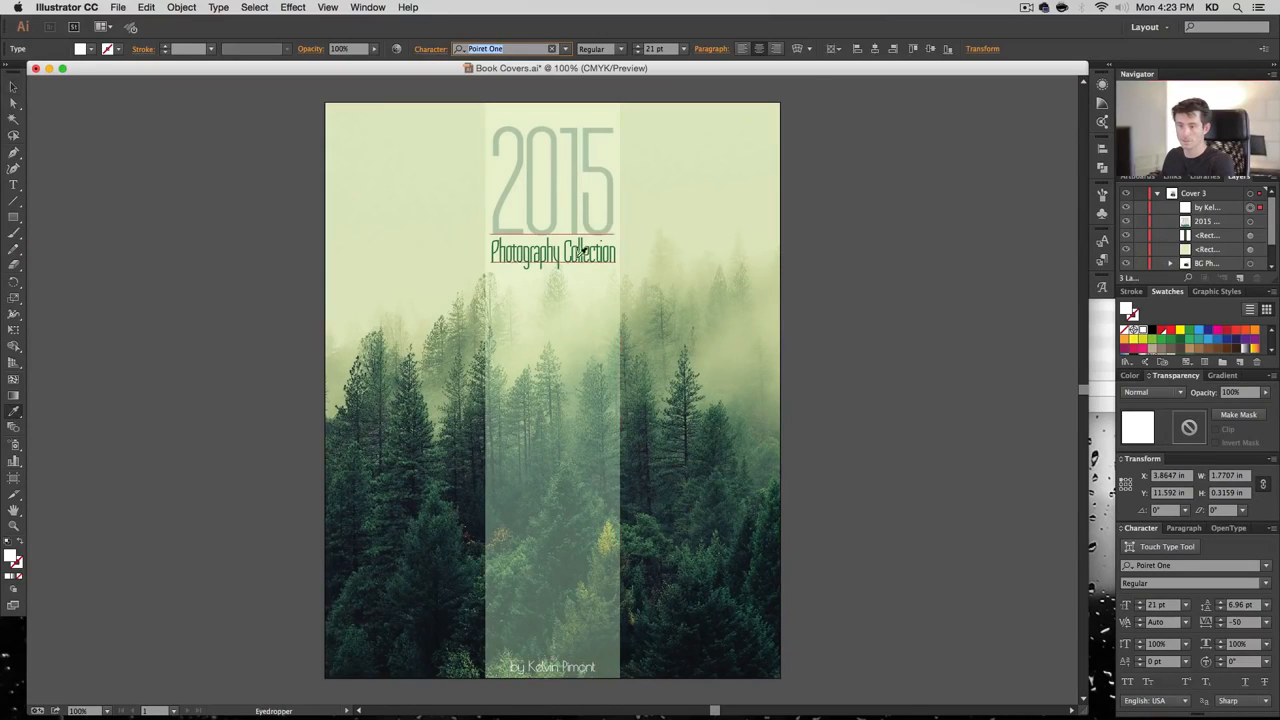
{"action": "left_click", "coordinate": [596, 248]}
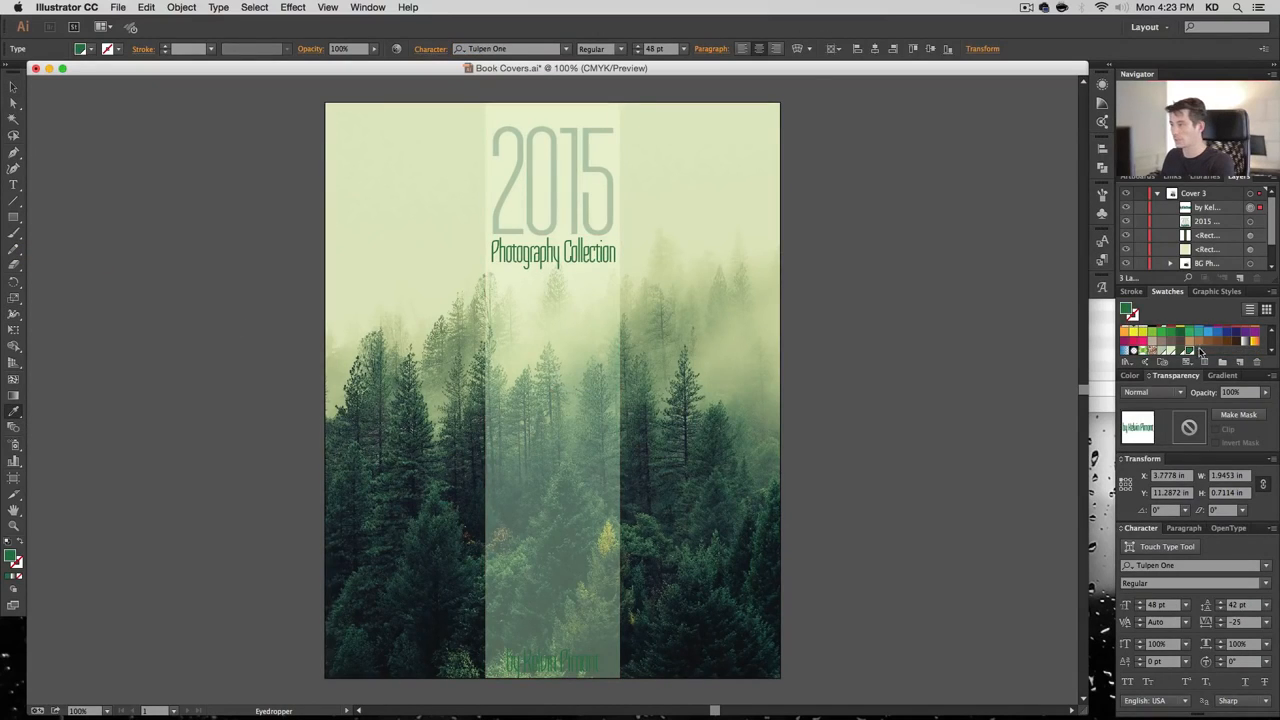
{"action": "scroll", "coordinate": [1151, 347], "scroll_direction": "up", "scroll_amount": 3}
{"action": "left_click", "coordinate": [1141, 331]}
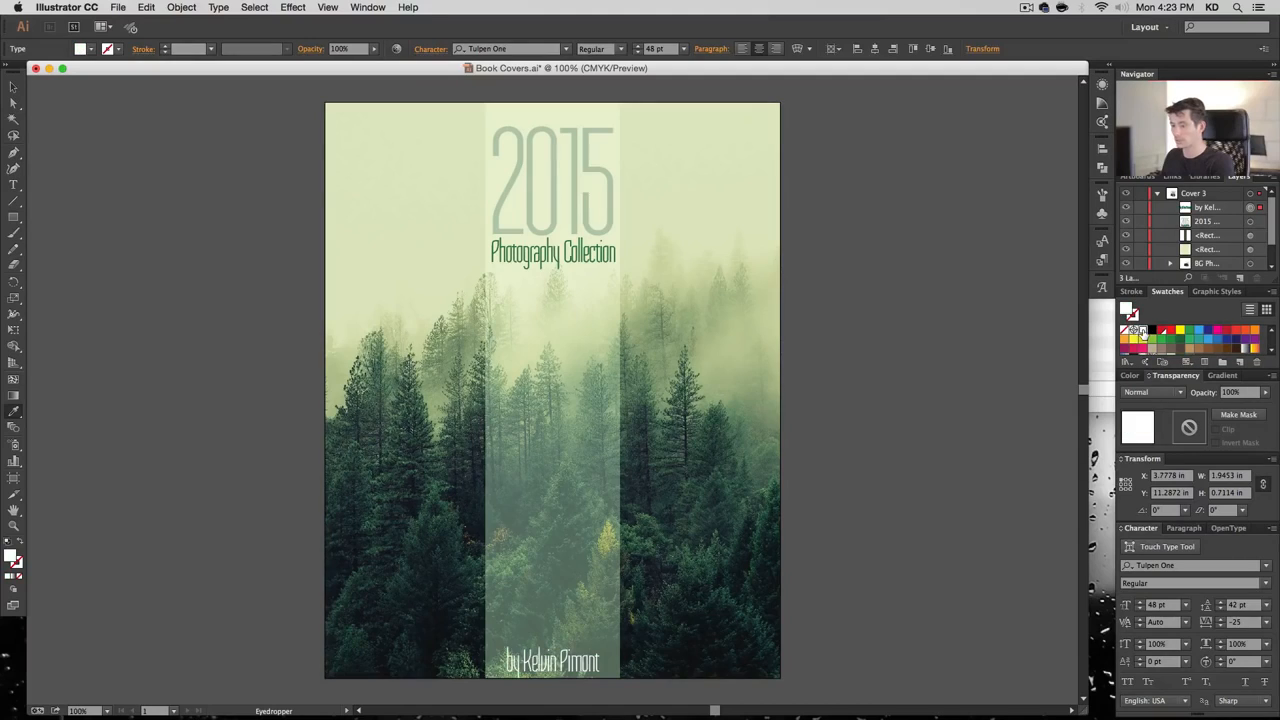
Set the author credit to 36 pt, nudge it up, and reset tracking to 0
{"action": "left_click", "coordinate": [683, 49]}
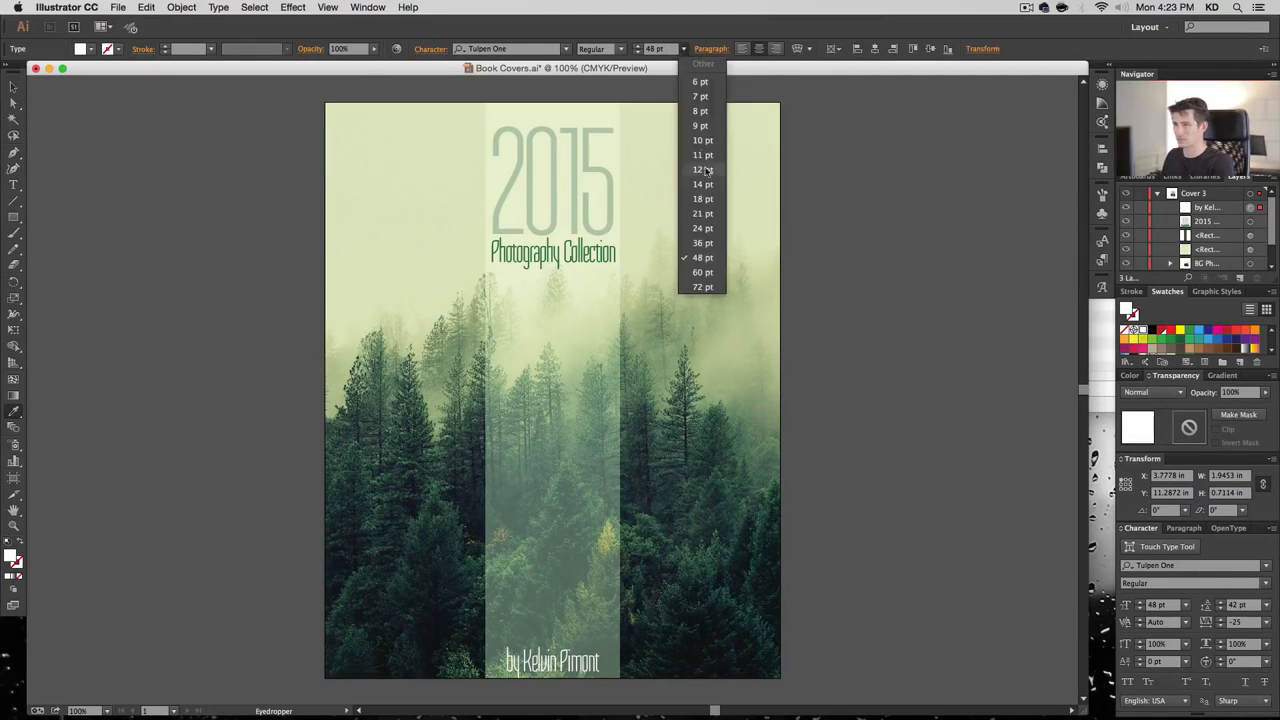
{"action": "left_click", "coordinate": [708, 243]}
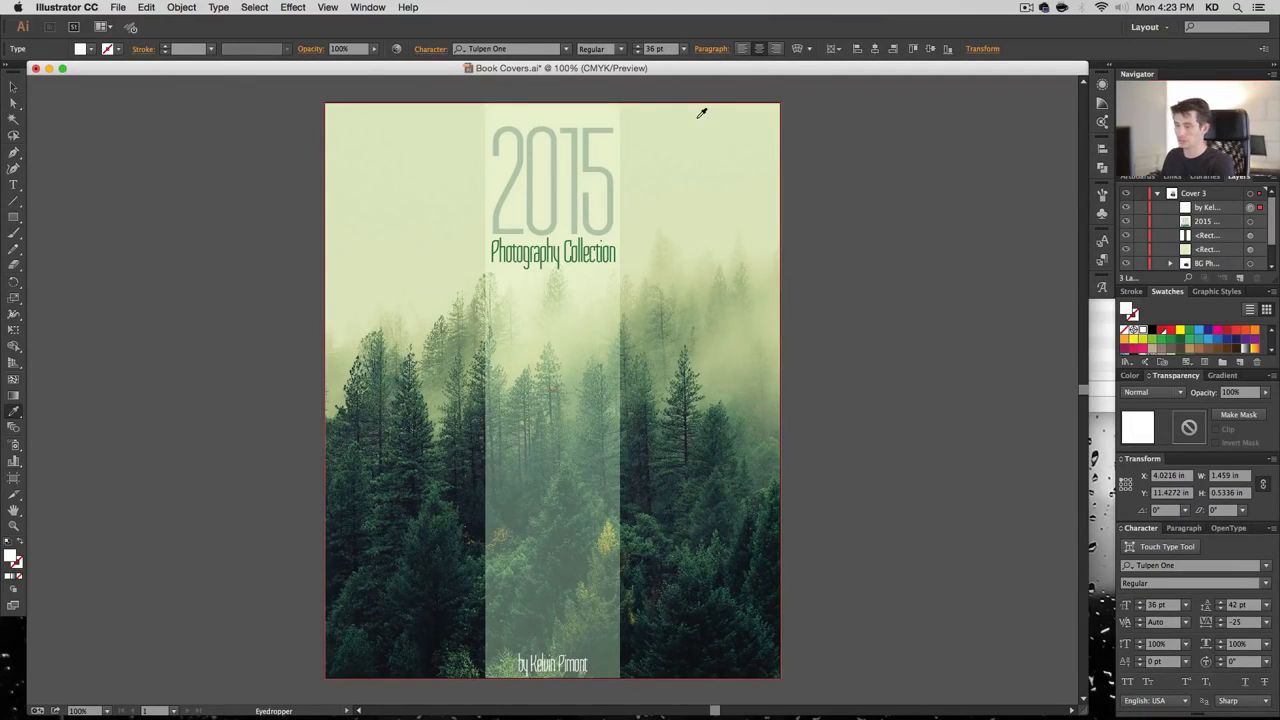
{"action": "left_click", "coordinate": [13, 87]}
{"action": "key", "text": "shift+Up"}
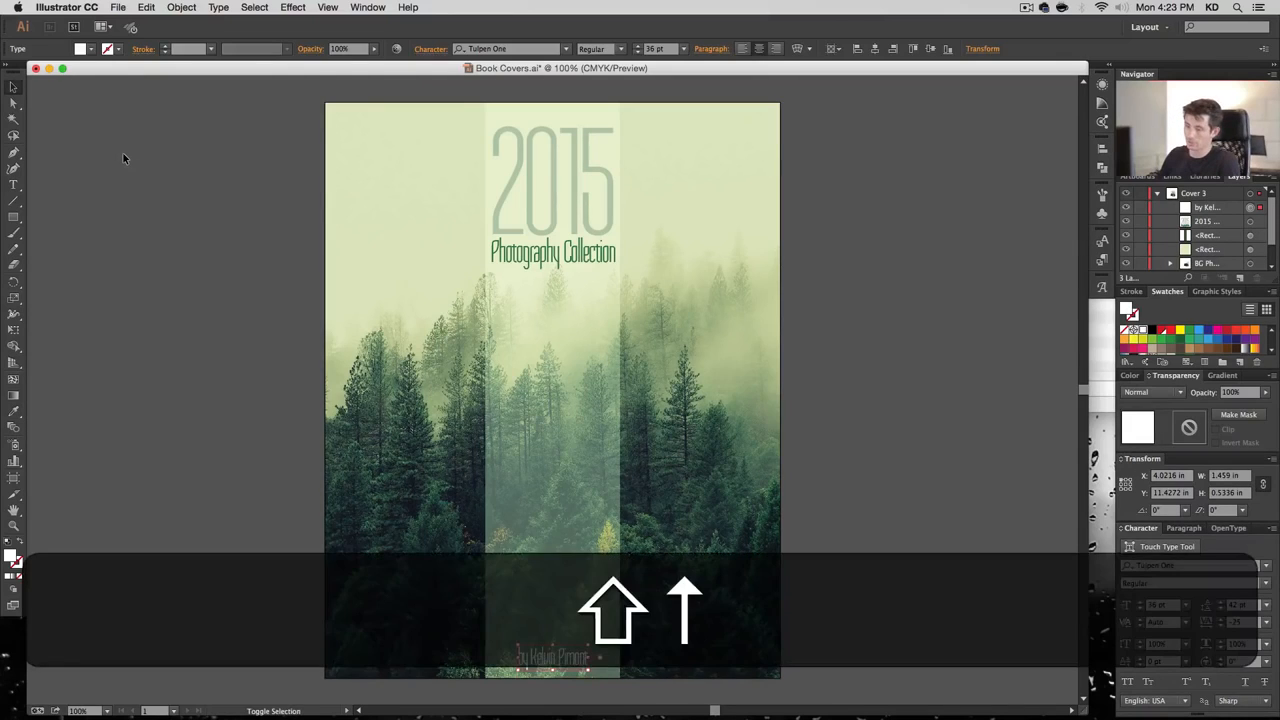
{"action": "left_click", "coordinate": [1264, 619]}
{"action": "left_click", "coordinate": [1254, 500]}
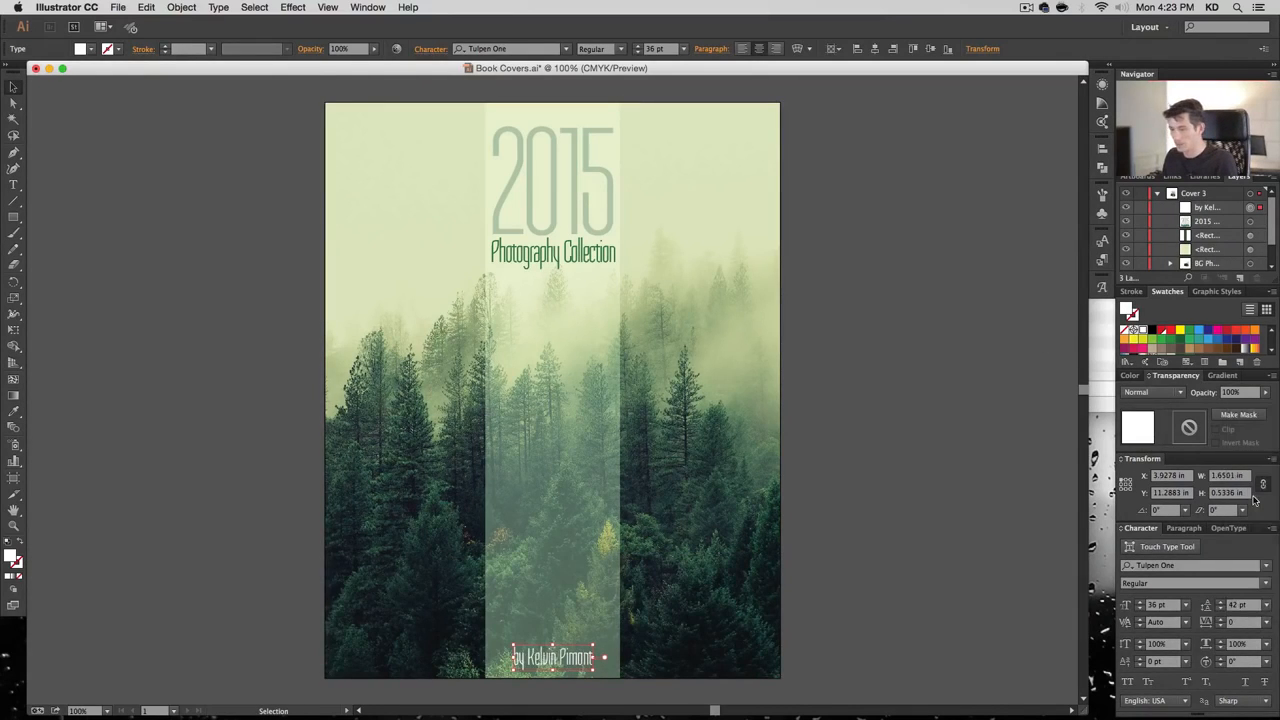
{"action": "left_click", "coordinate": [942, 473]}
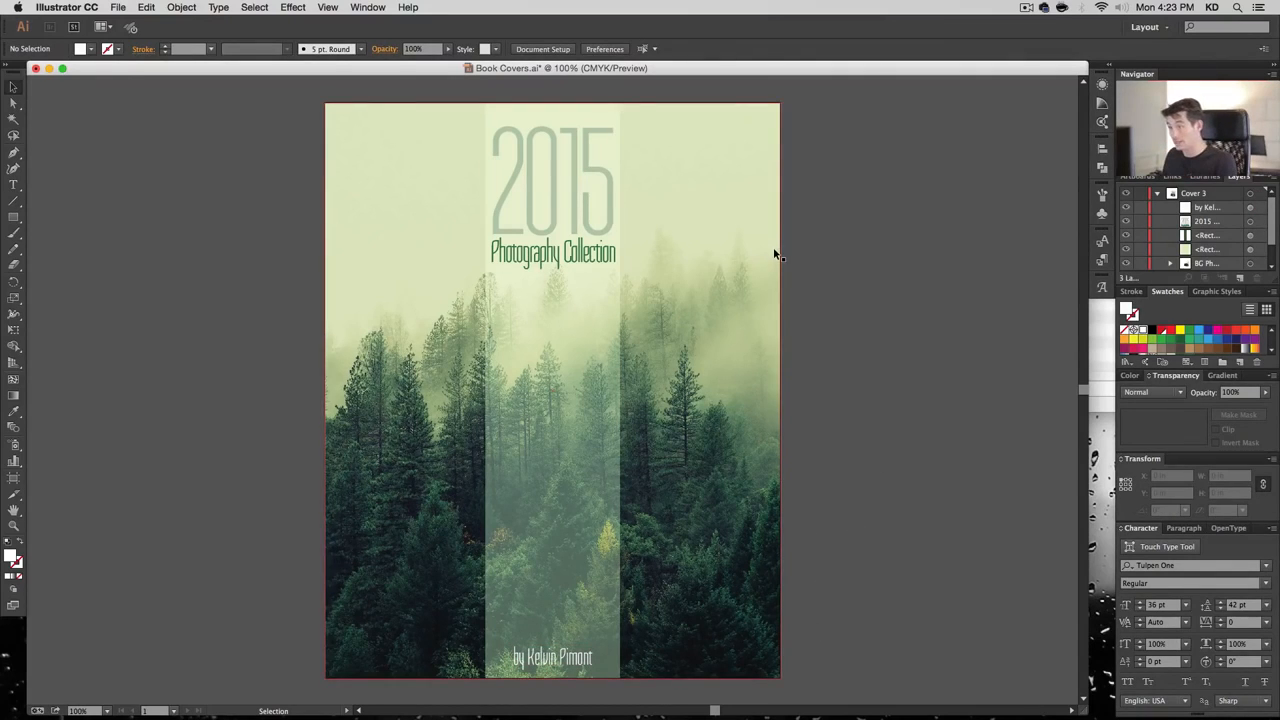
Nudge the 2015 title block slightly higher
{"action": "left_click", "coordinate": [554, 224]}
{"action": "key", "text": "shift+Up"}
{"action": "key", "text": "shift+Up"}
{"action": "key", "text": "shift+Down"}
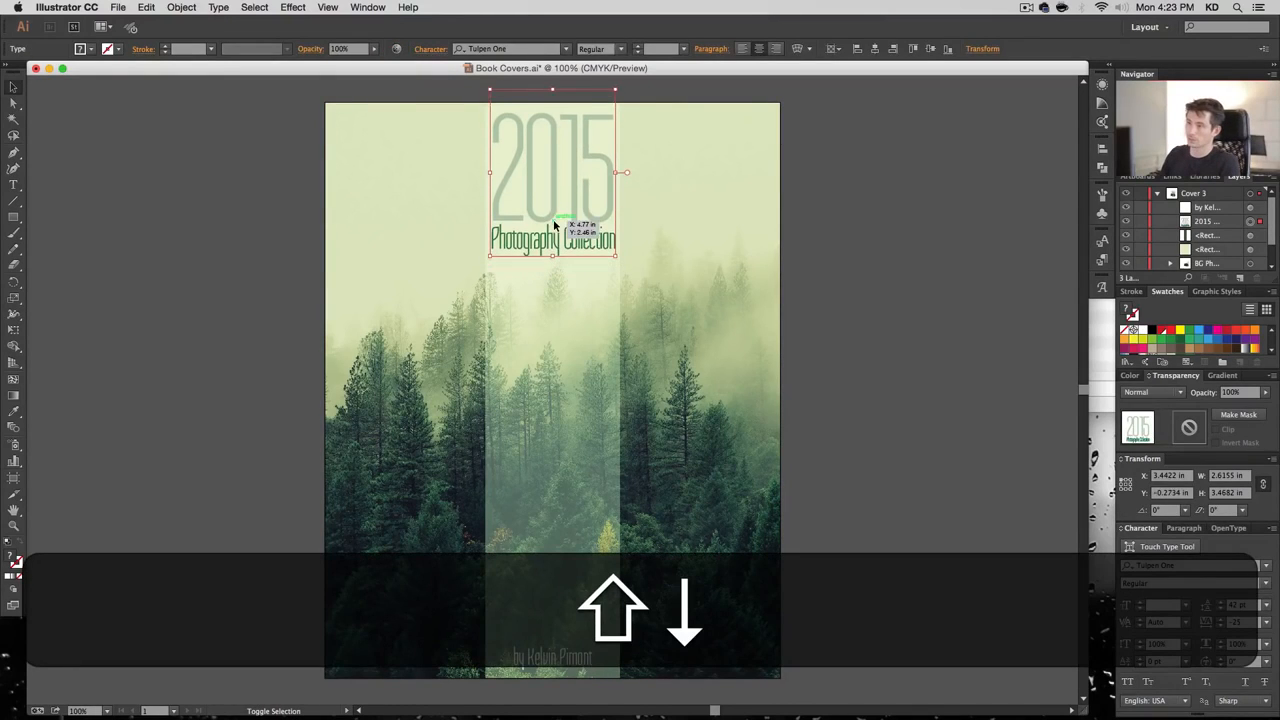
{"action": "left_click", "coordinate": [731, 334]}
Widen the centre strip evenly on both sides to about 2.97 in
{"action": "left_click", "coordinate": [618, 391]}
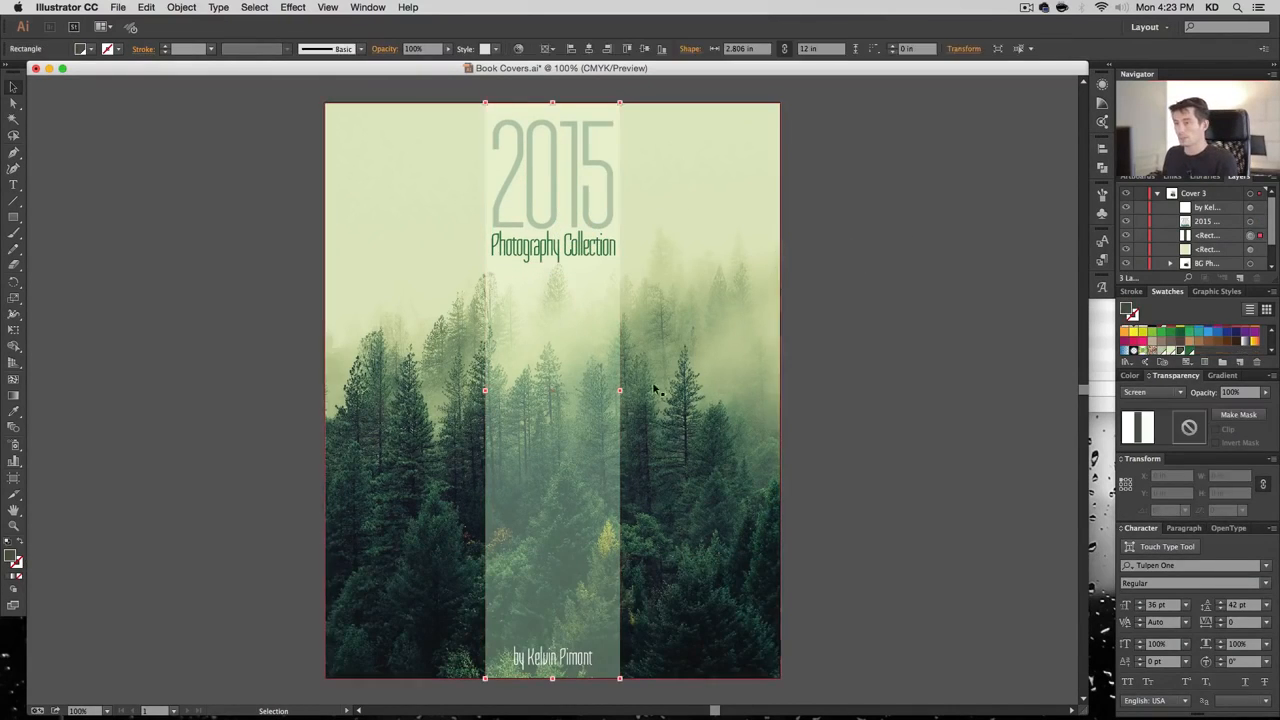
{"action": "left_click_drag", "start_coordinate": [621, 392], "coordinate": [625, 392]}
{"action": "left_click", "coordinate": [848, 400]}
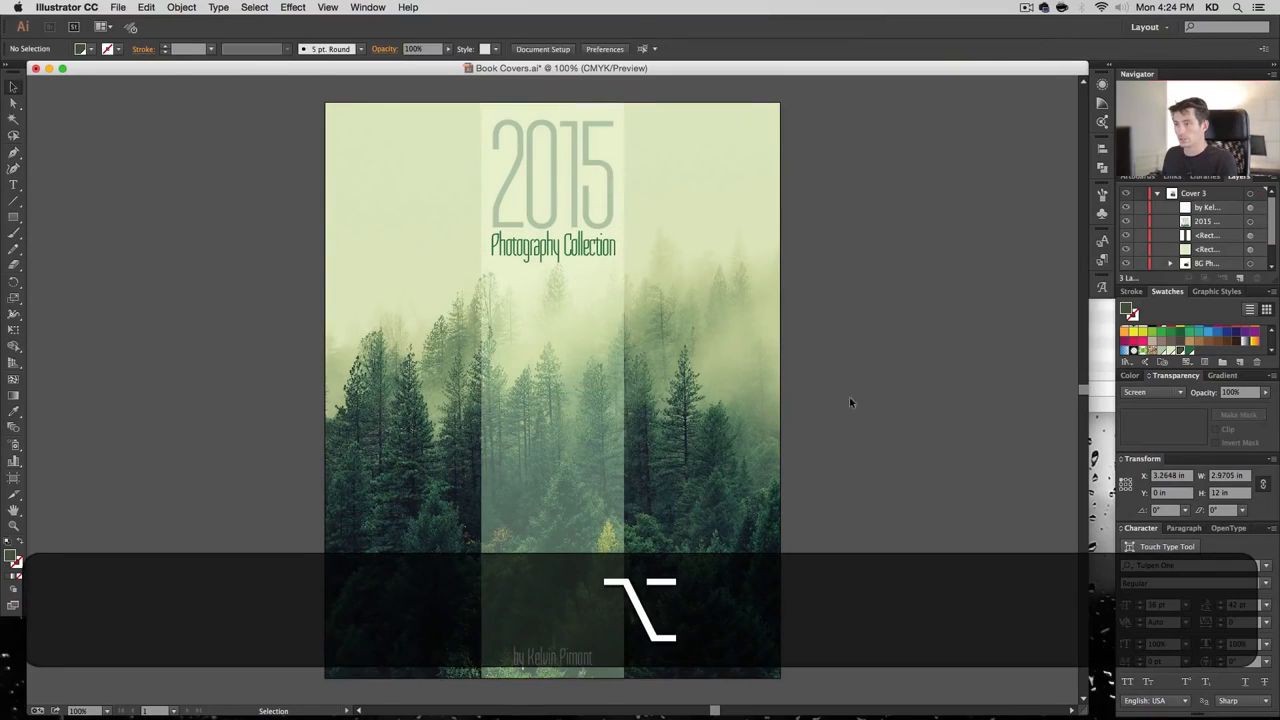
{"action": "left_click", "coordinate": [14, 218]}
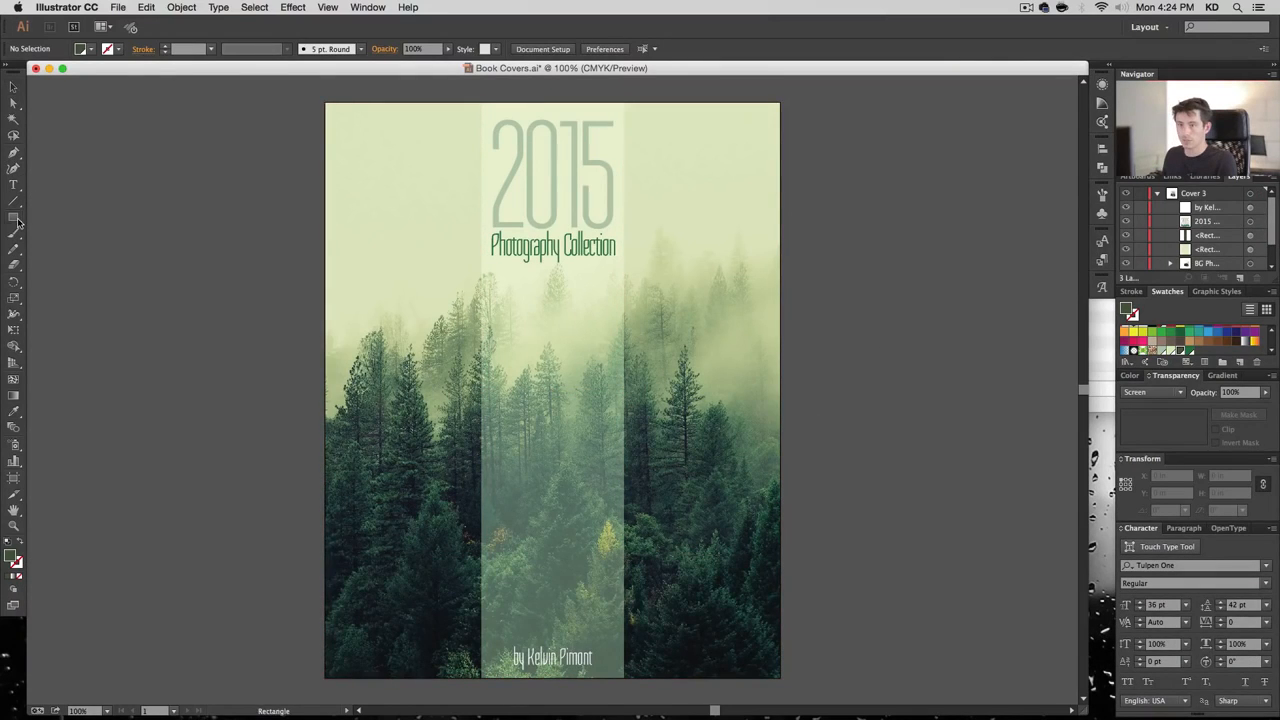
Create a 9.5 × 12 in unfilled outline rectangle, aligned left with Y set to 0
{"action": "left_click", "coordinate": [331, 109]}
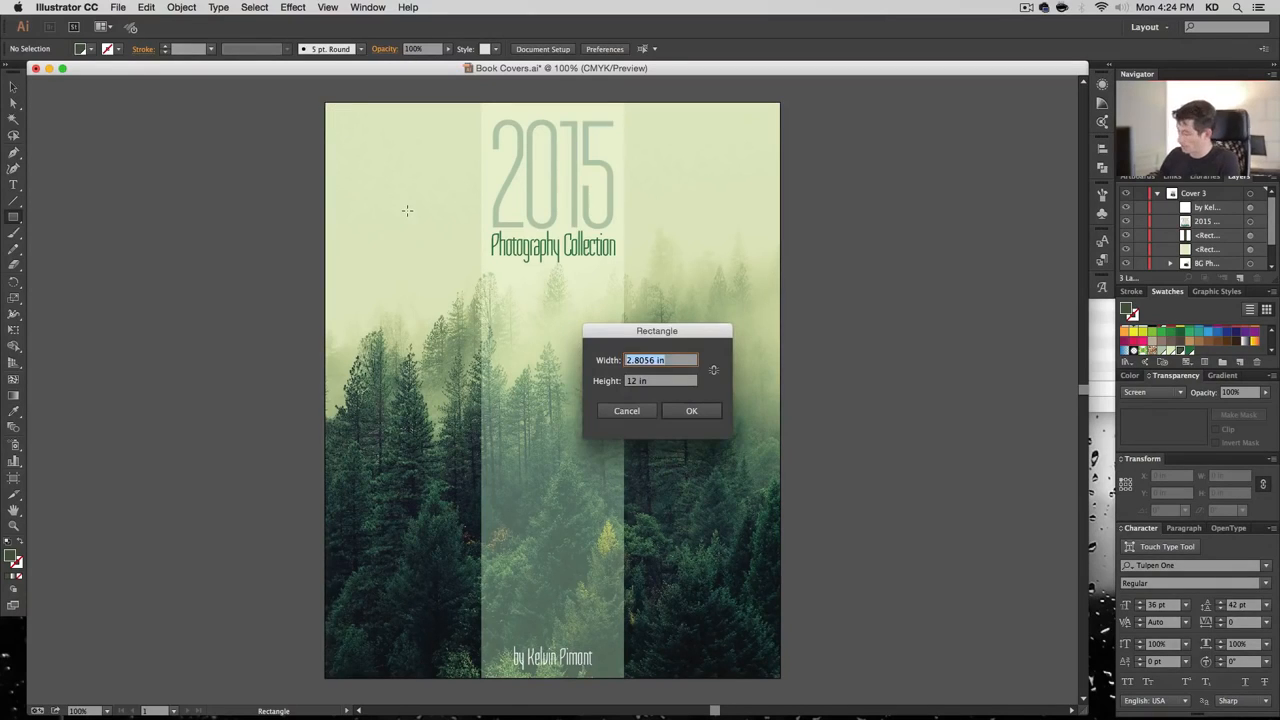
{"action": "key", "text": "Tab"}
{"action": "type", "text": "12"}
{"action": "key", "text": "Return"}
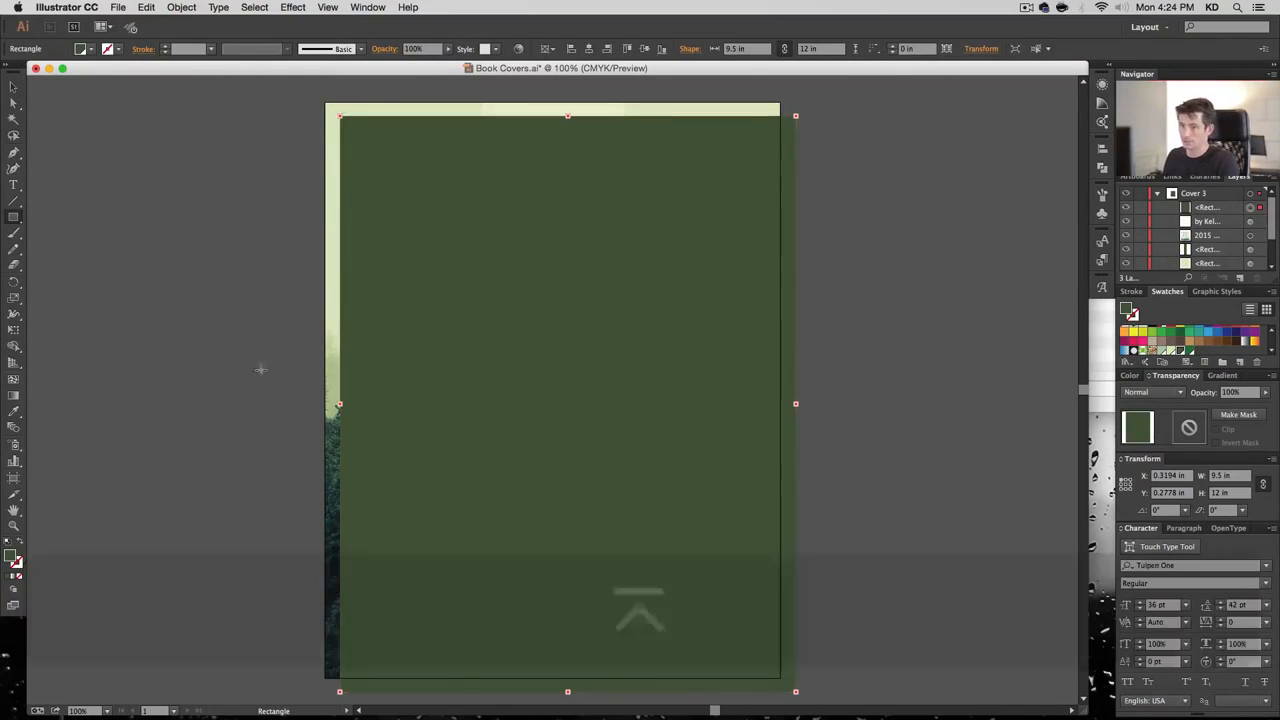
{"action": "left_click", "coordinate": [20, 543]}
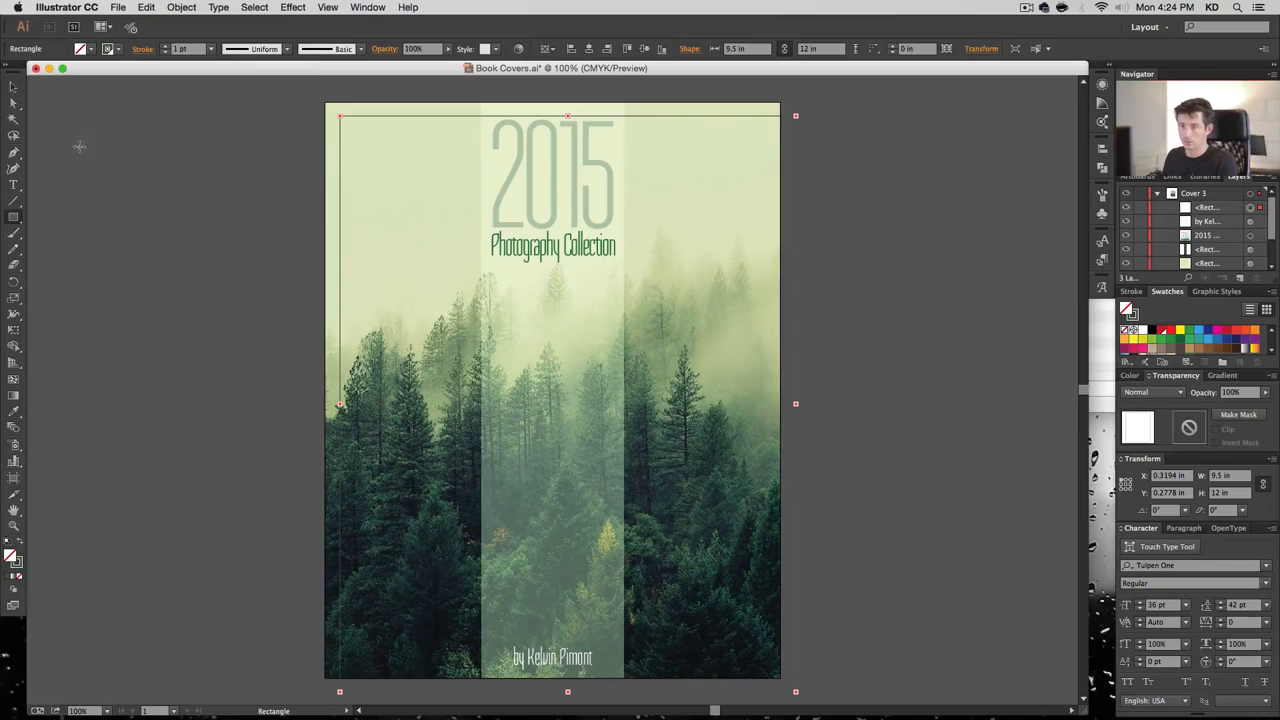
{"action": "left_click", "coordinate": [13, 88]}
{"action": "left_click", "coordinate": [590, 49]}
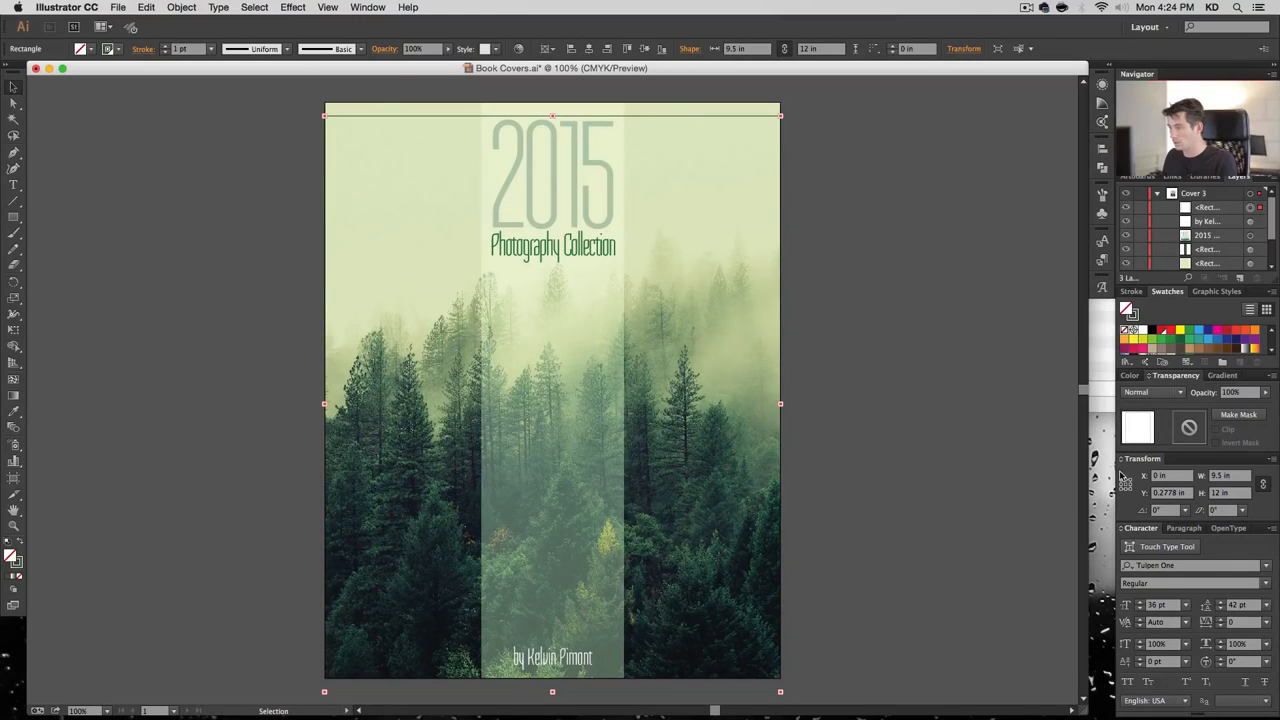
{"action": "left_click", "coordinate": [1170, 493]}
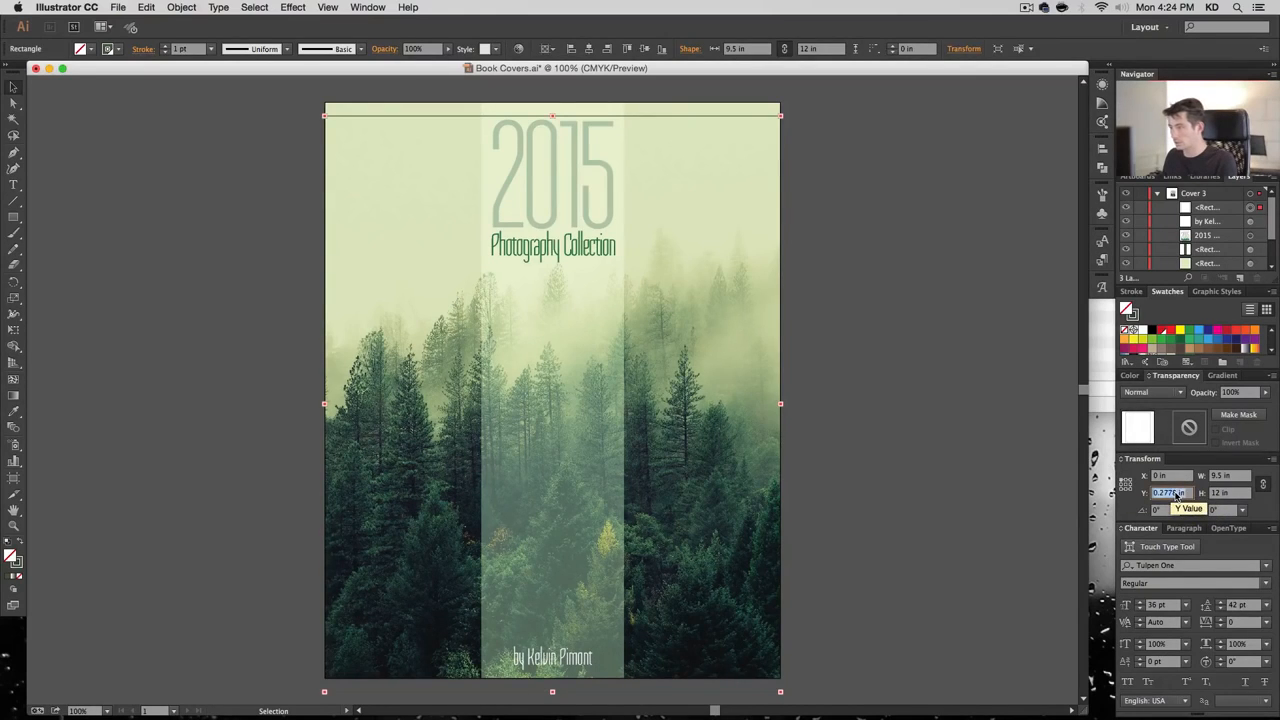
{"action": "type", "text": "0"}
{"action": "key", "text": "Tab"}
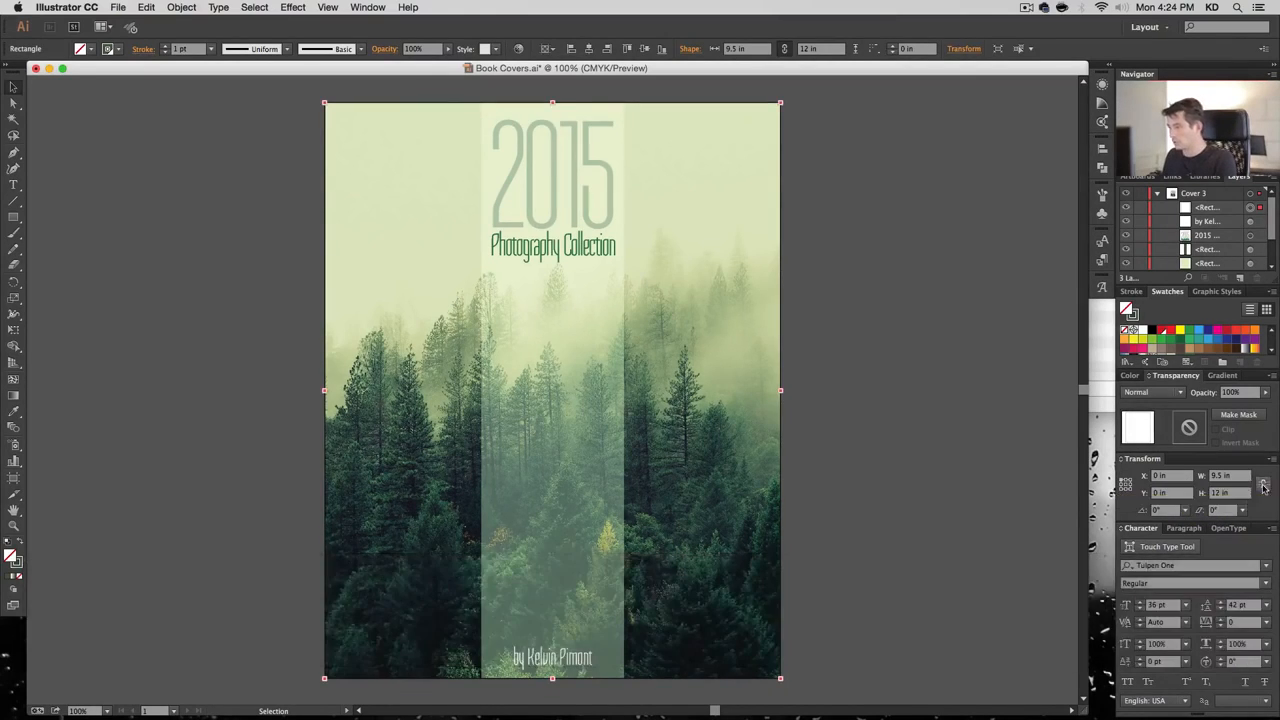
Resize the frame around its centre to 9 in wide and 11.5 in high
{"action": "left_click", "coordinate": [1246, 479]}
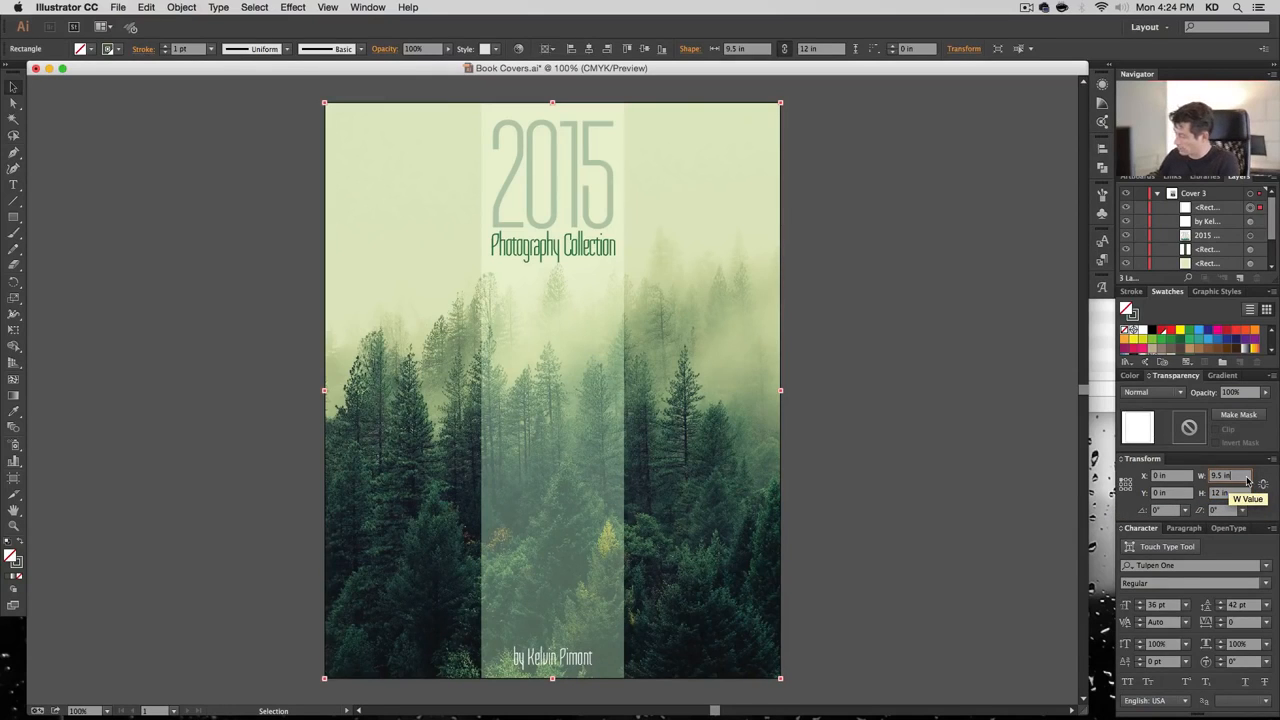
{"action": "type", "text": "9"}
{"action": "key", "text": "Return"}
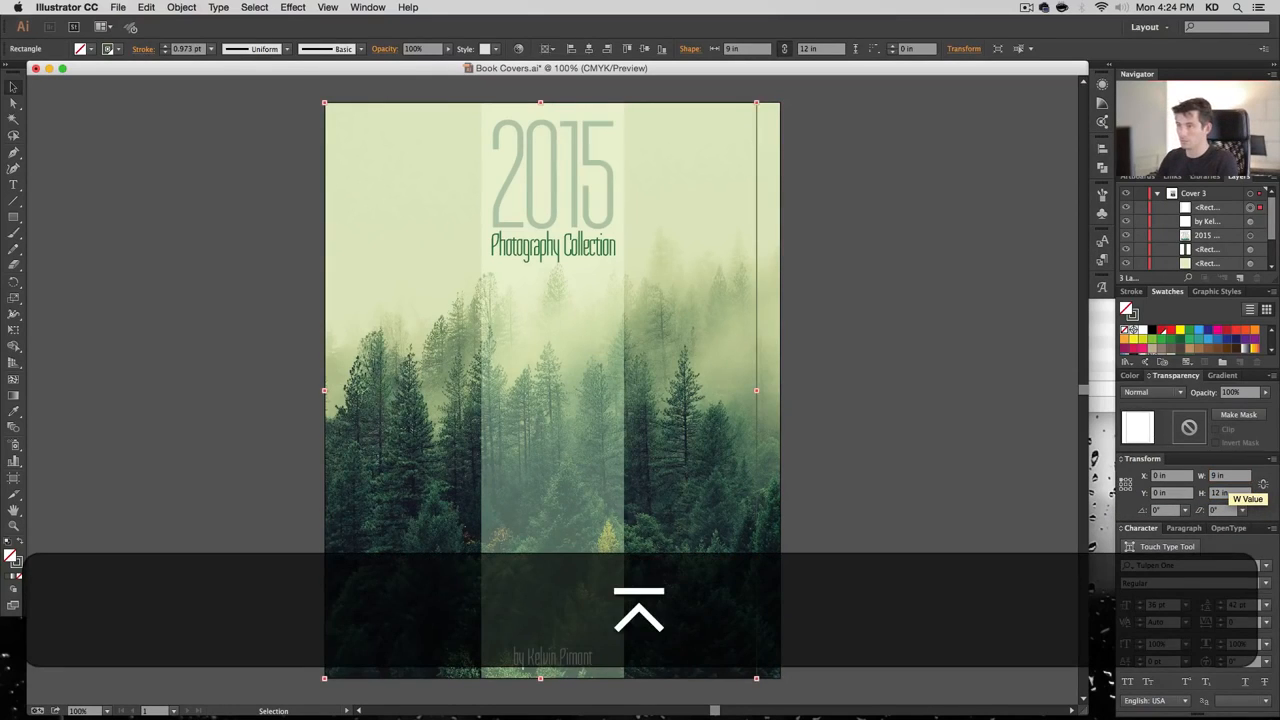
{"action": "key", "text": "super+z"}
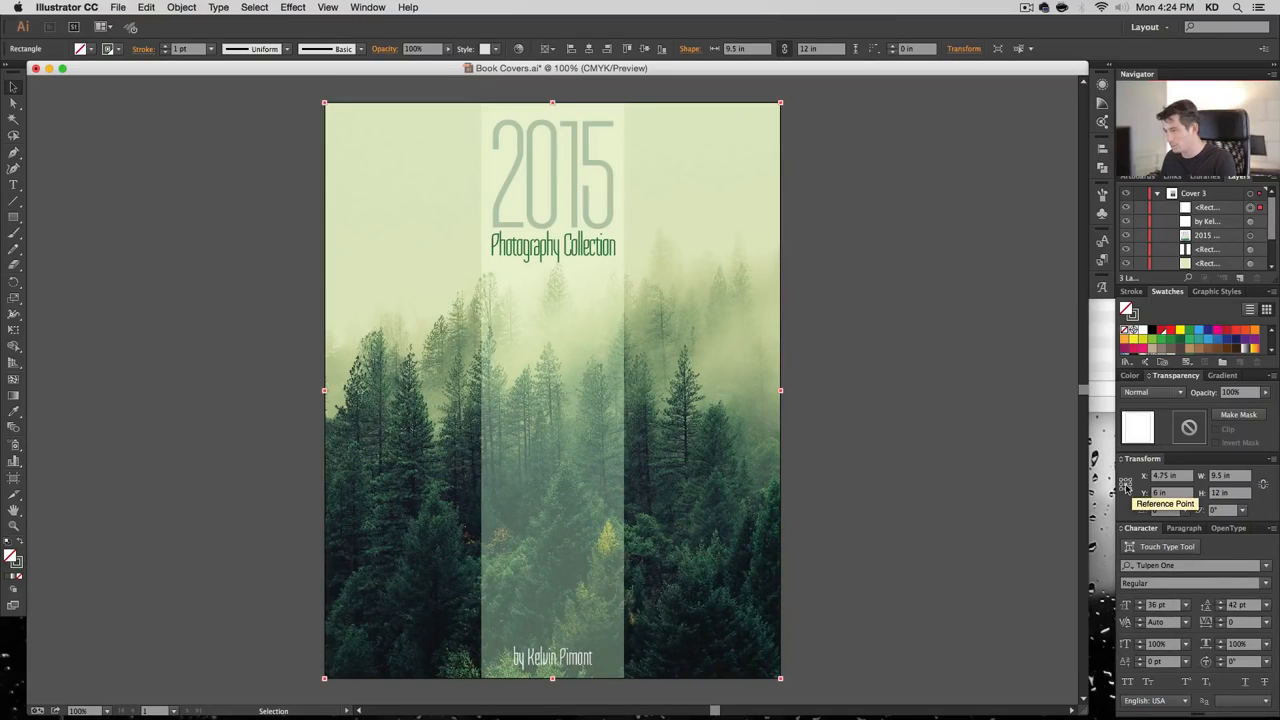
{"action": "left_click", "coordinate": [1240, 477]}
{"action": "type", "text": "9"}
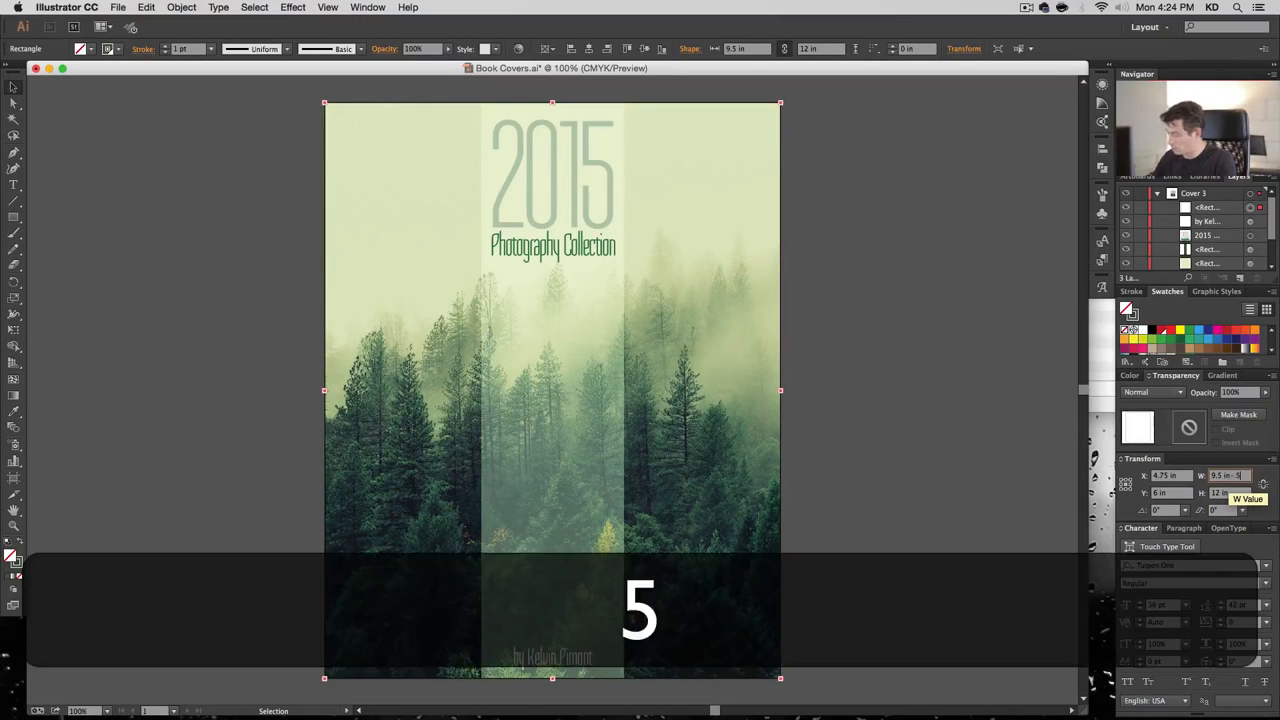
{"action": "key", "text": "Return"}
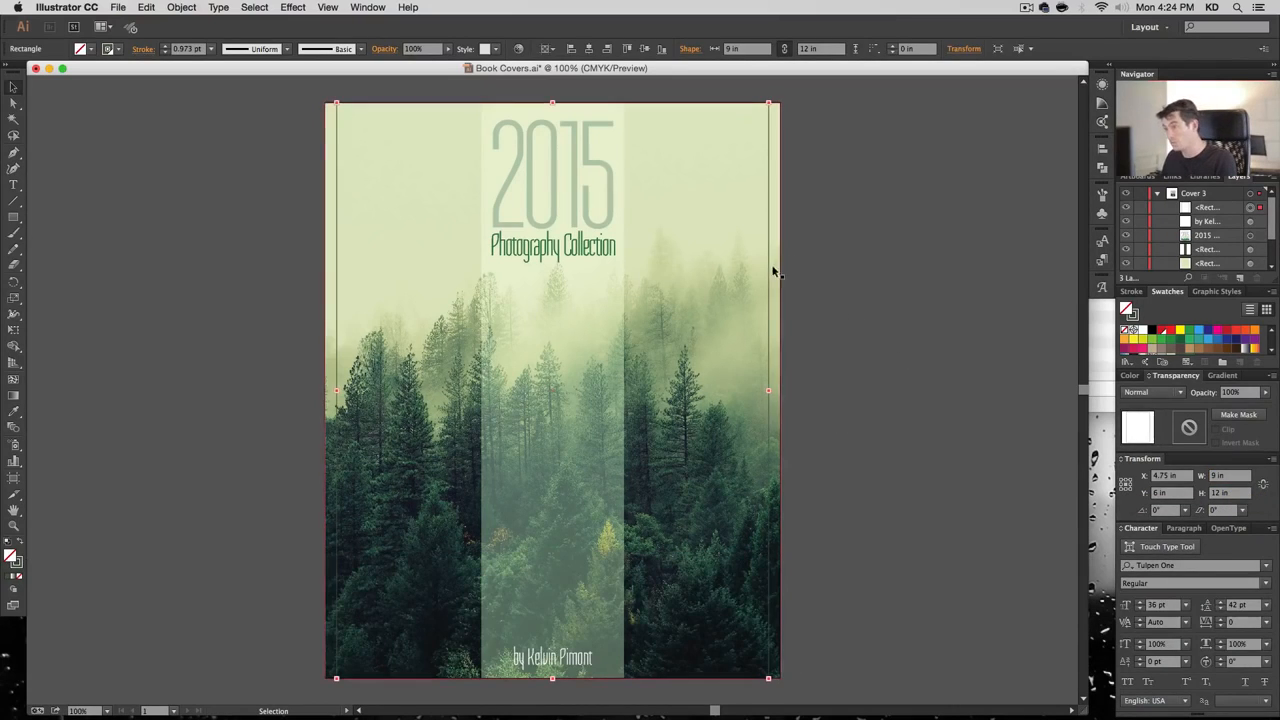
{"action": "left_click", "coordinate": [1230, 493]}
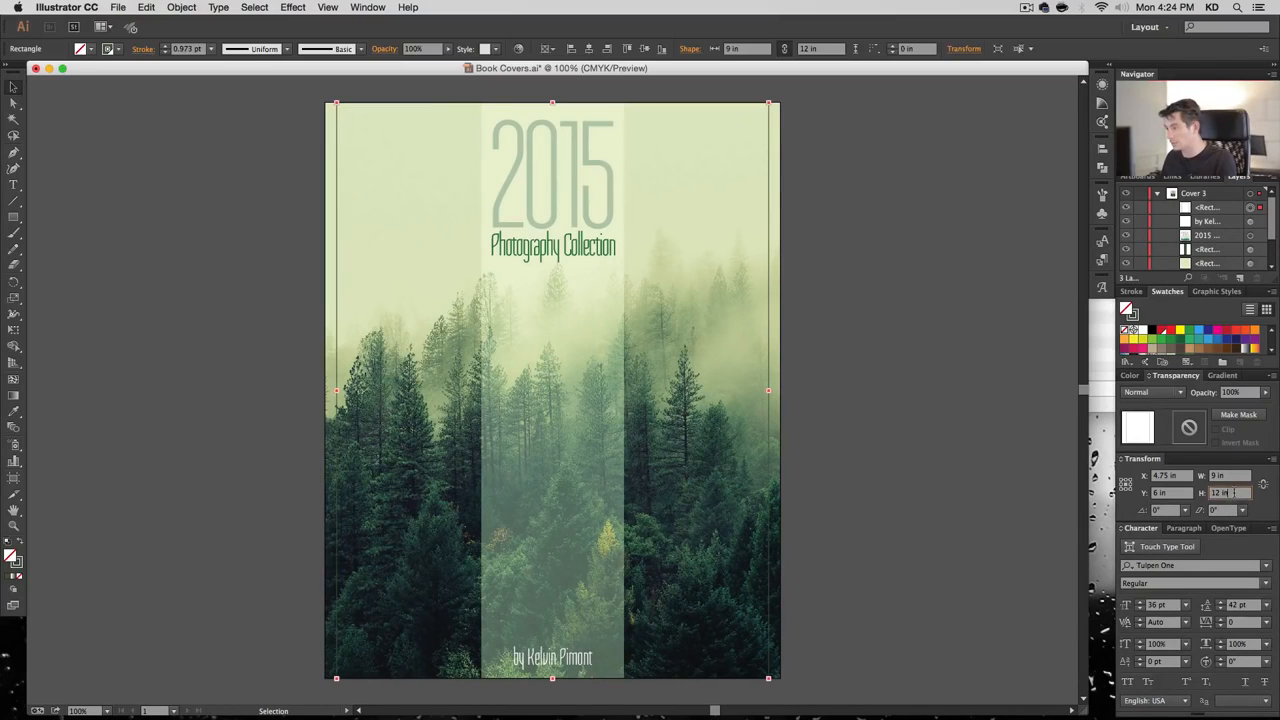
{"action": "type", "text": "11.5"}
{"action": "key", "text": "Return"}
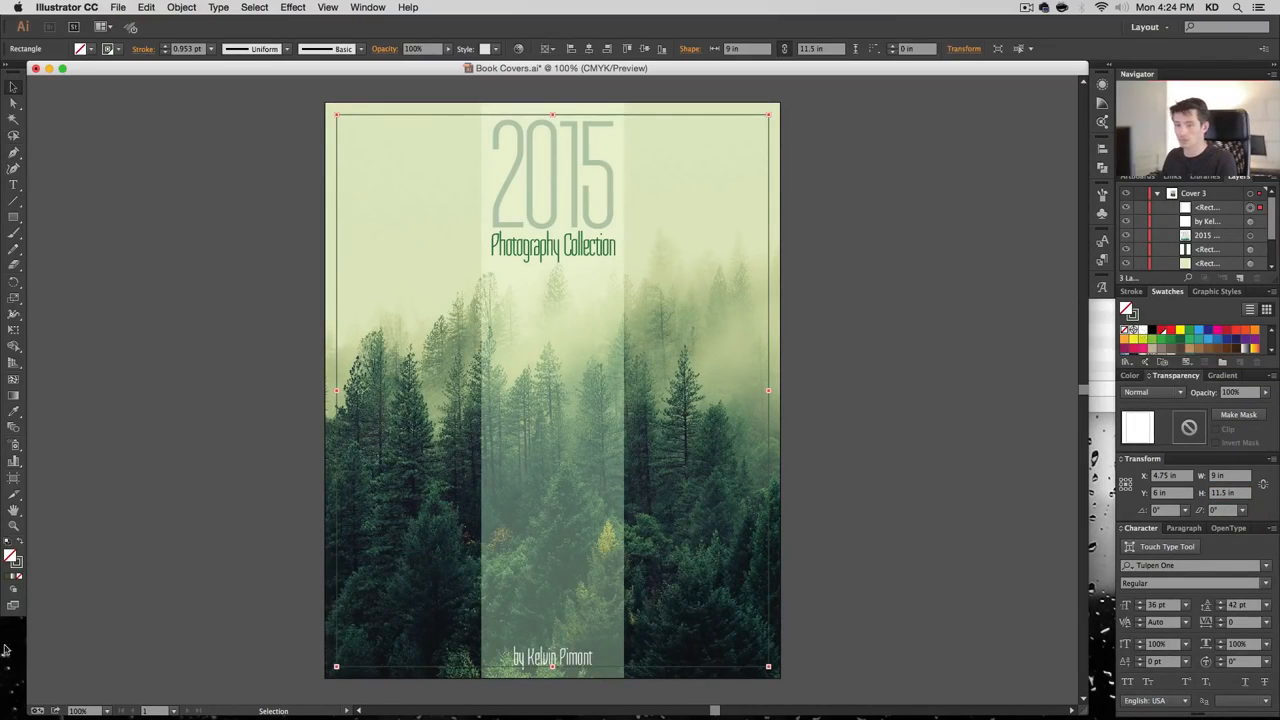
Give the inset frame a White stroke with a 1 pt weight
{"action": "left_click", "coordinate": [18, 564]}
{"action": "left_click", "coordinate": [1141, 326]}
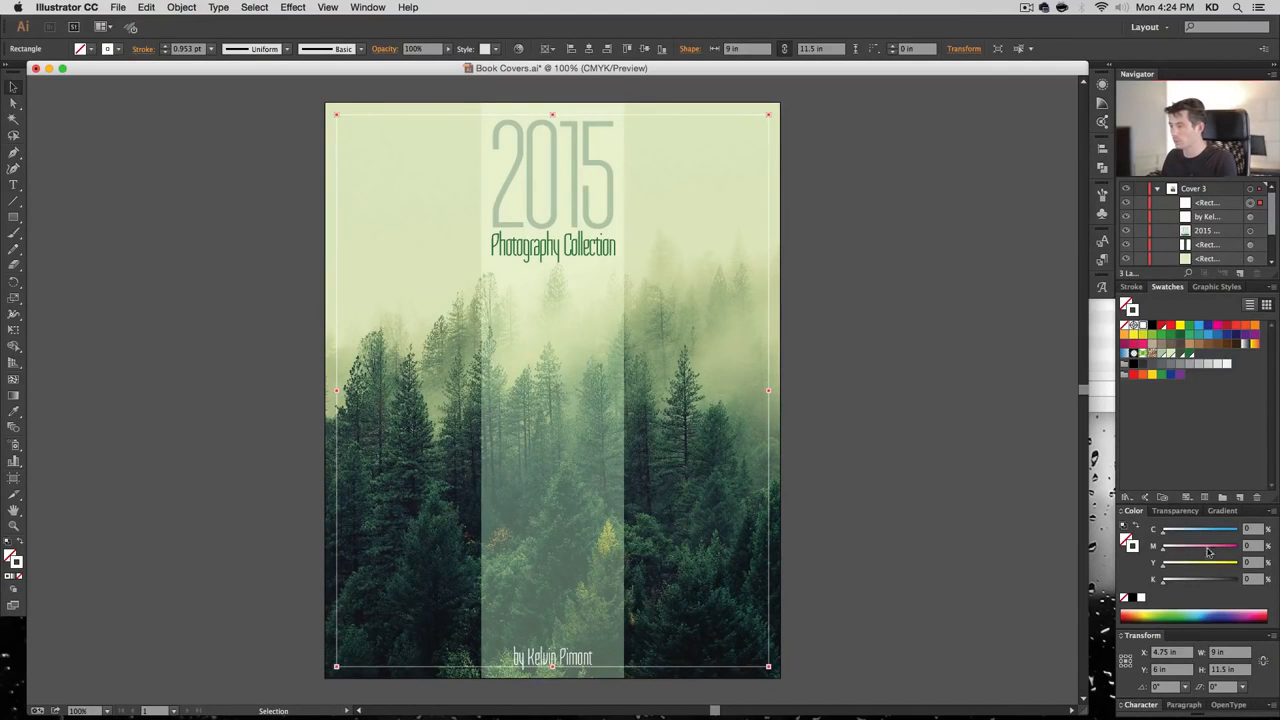
{"action": "left_click", "coordinate": [1135, 287]}
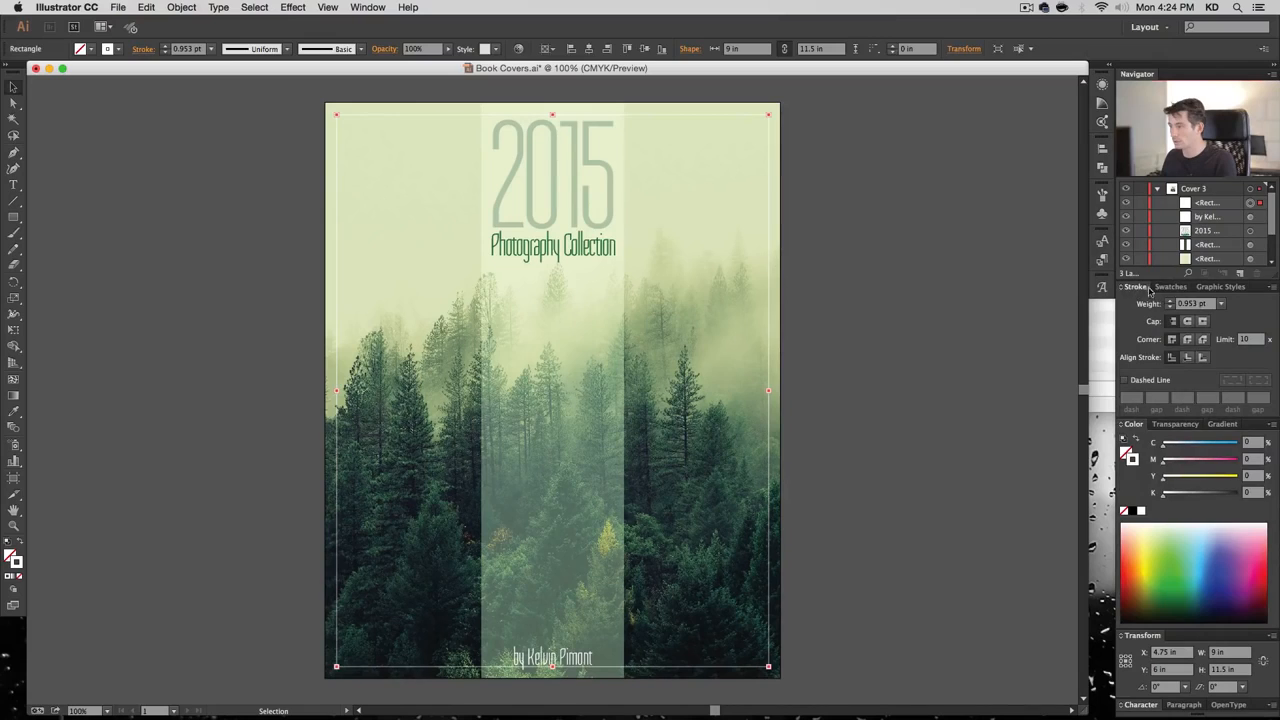
{"action": "left_click", "coordinate": [1170, 287]}
{"action": "left_click", "coordinate": [1134, 288]}
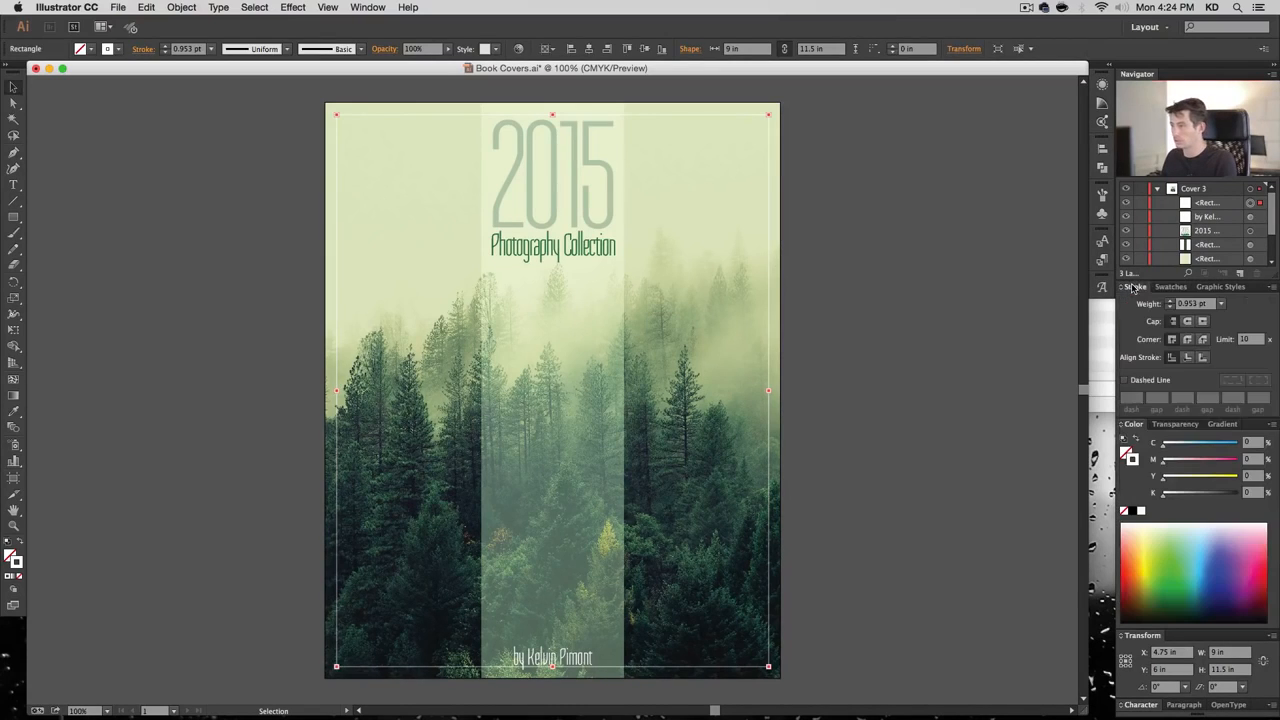
{"action": "left_click", "coordinate": [1167, 301]}
{"action": "left_click", "coordinate": [1168, 288]}
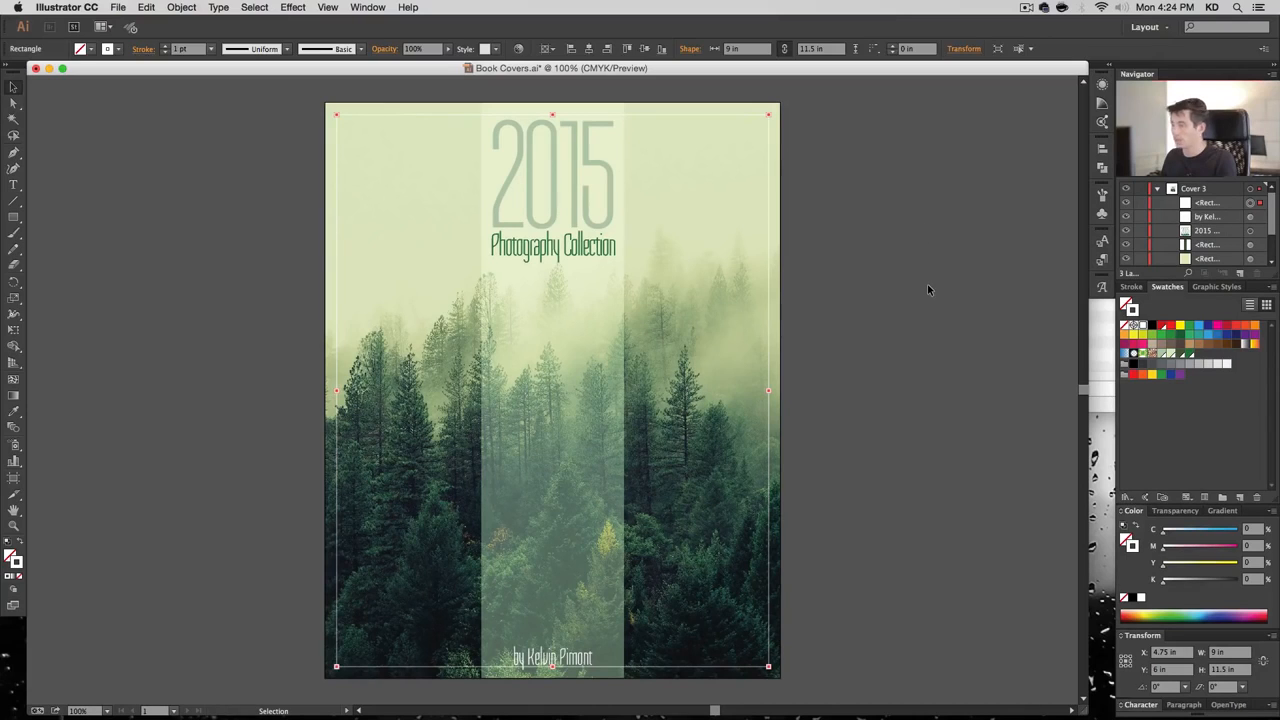
{"action": "left_click", "coordinate": [857, 322]}
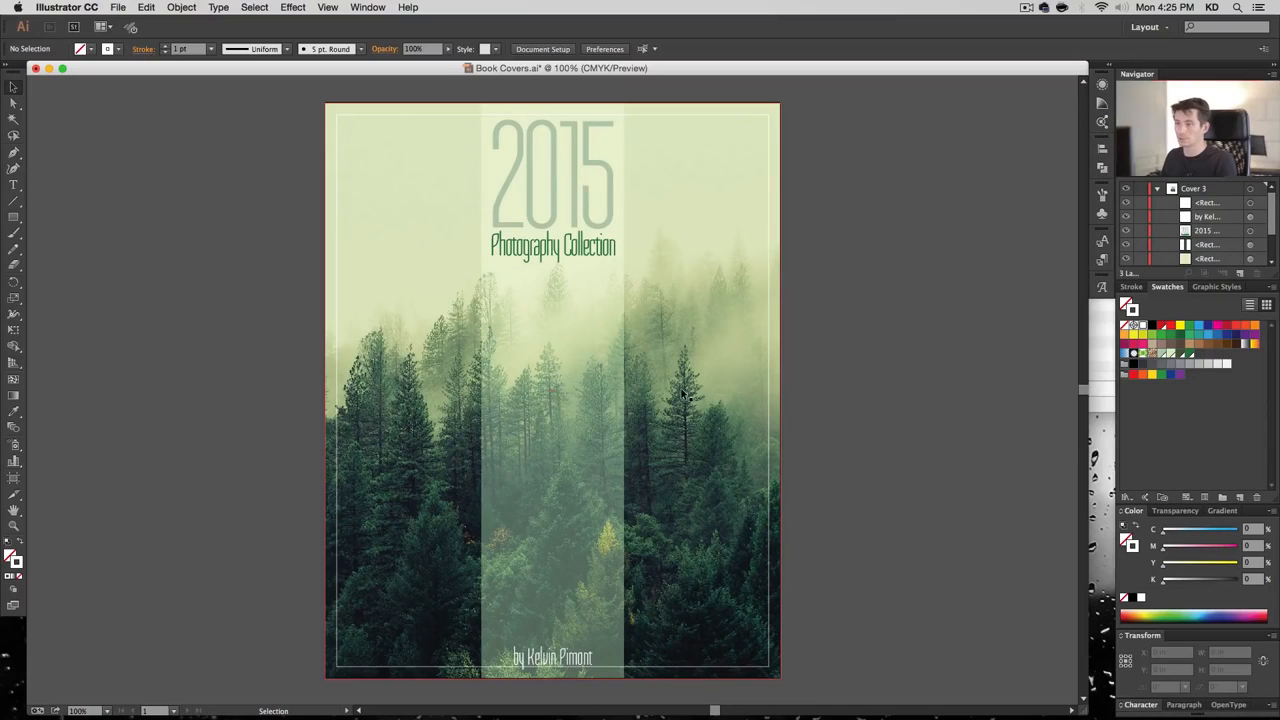
Copy the translucent middle strip, then reselect the inset frame
{"action": "left_click", "coordinate": [768, 362]}
{"action": "left_click", "coordinate": [580, 320]}
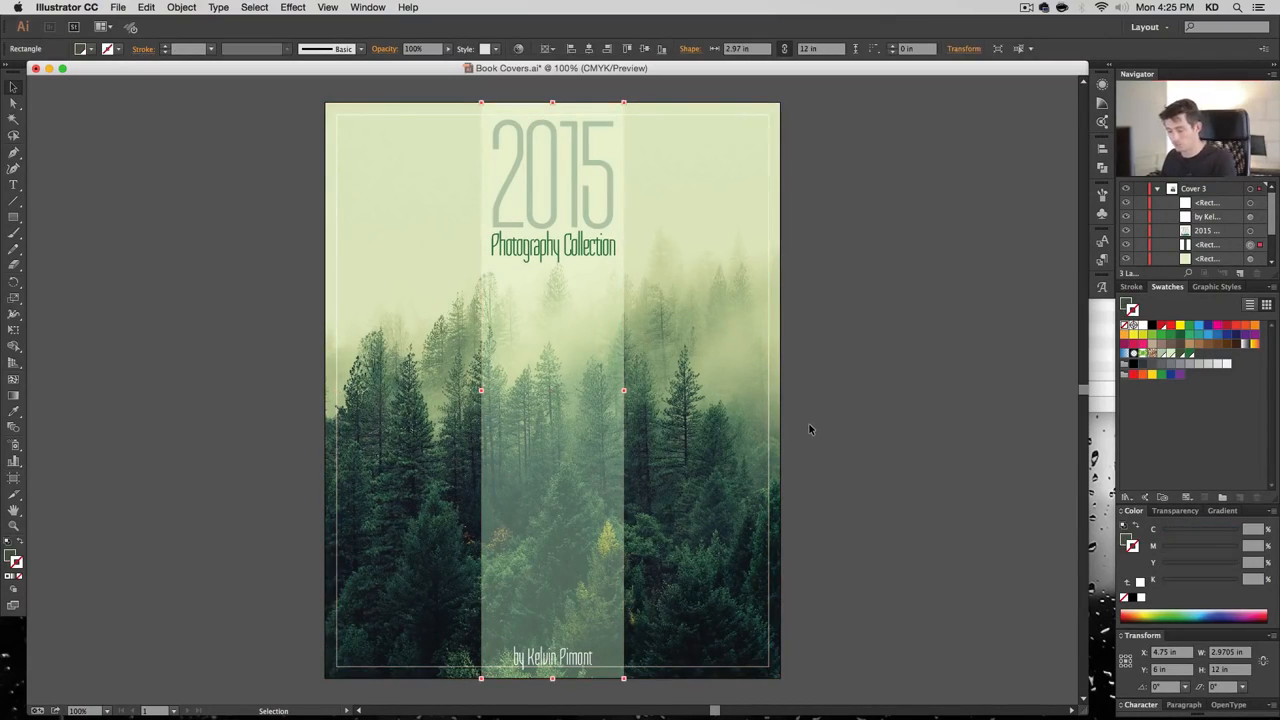
{"action": "key", "text": "super+c"}
{"action": "left_click", "coordinate": [922, 357]}
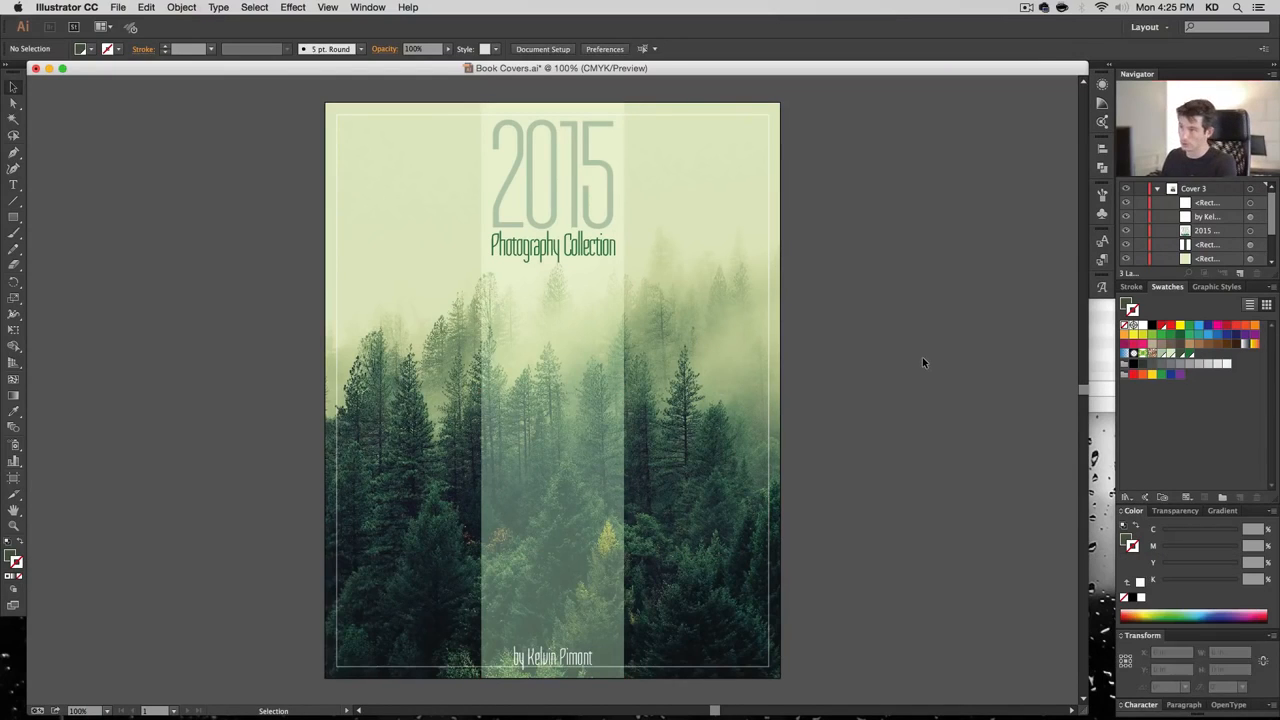
{"action": "left_click", "coordinate": [733, 114]}
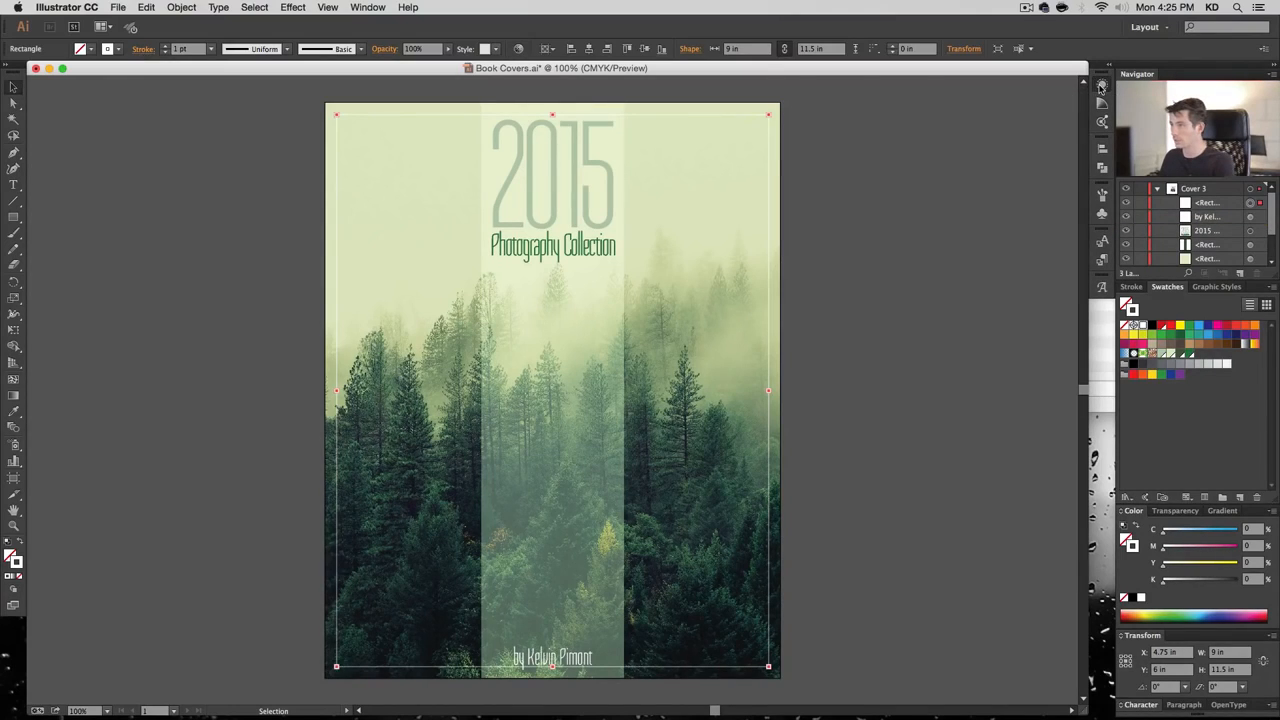
Make an opacity mask on the frame in the Transparency panel, untick Clip, and edit the mask
{"action": "left_click", "coordinate": [1176, 511]}
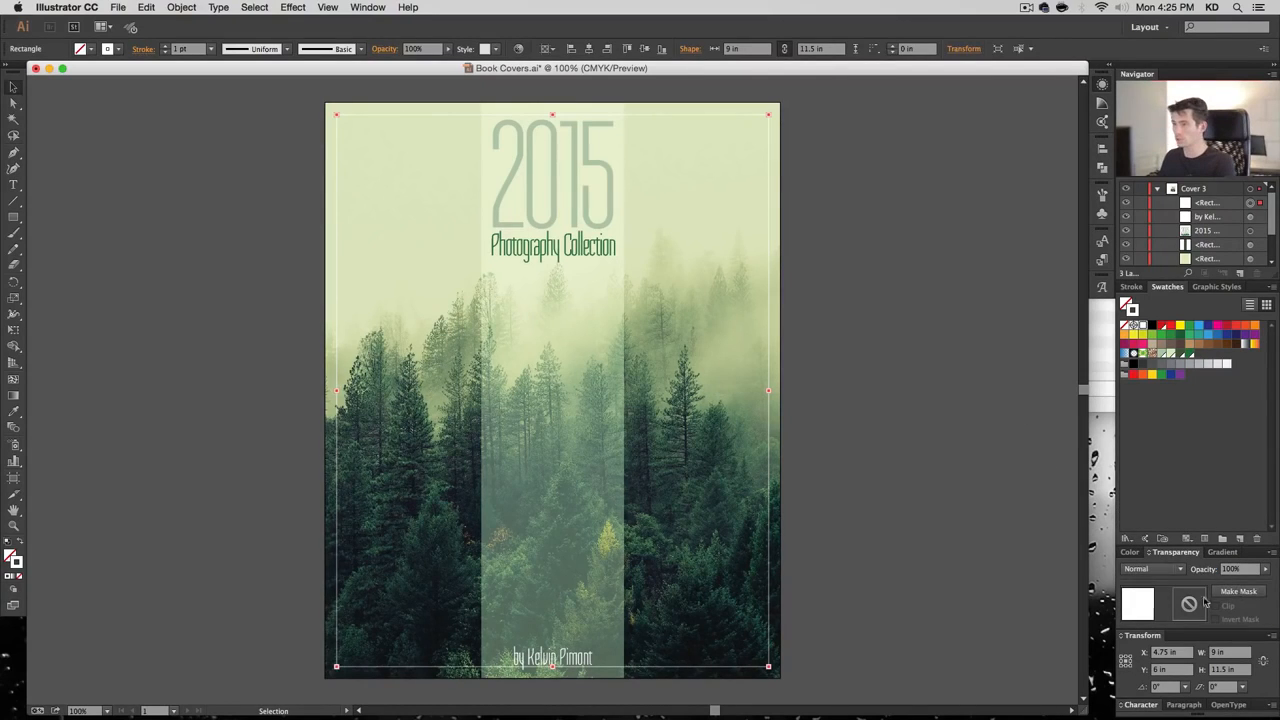
{"action": "left_click", "coordinate": [1240, 592]}
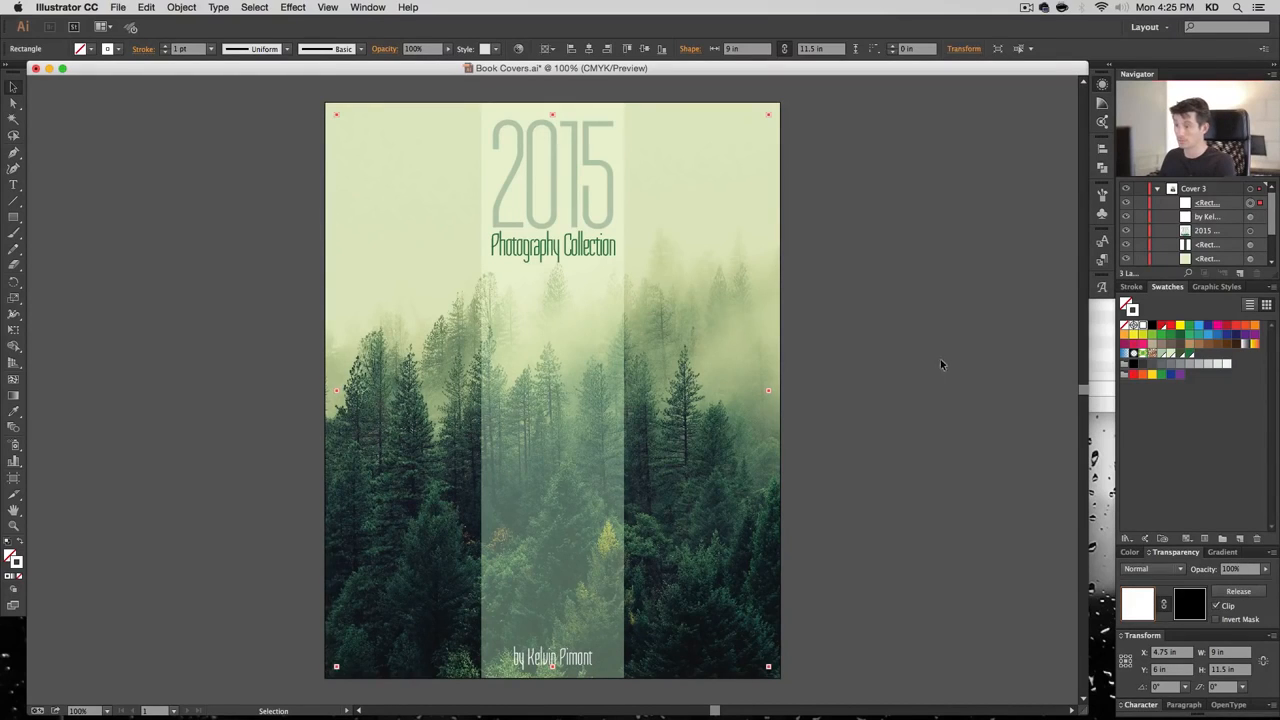
{"action": "left_click", "coordinate": [1217, 606]}
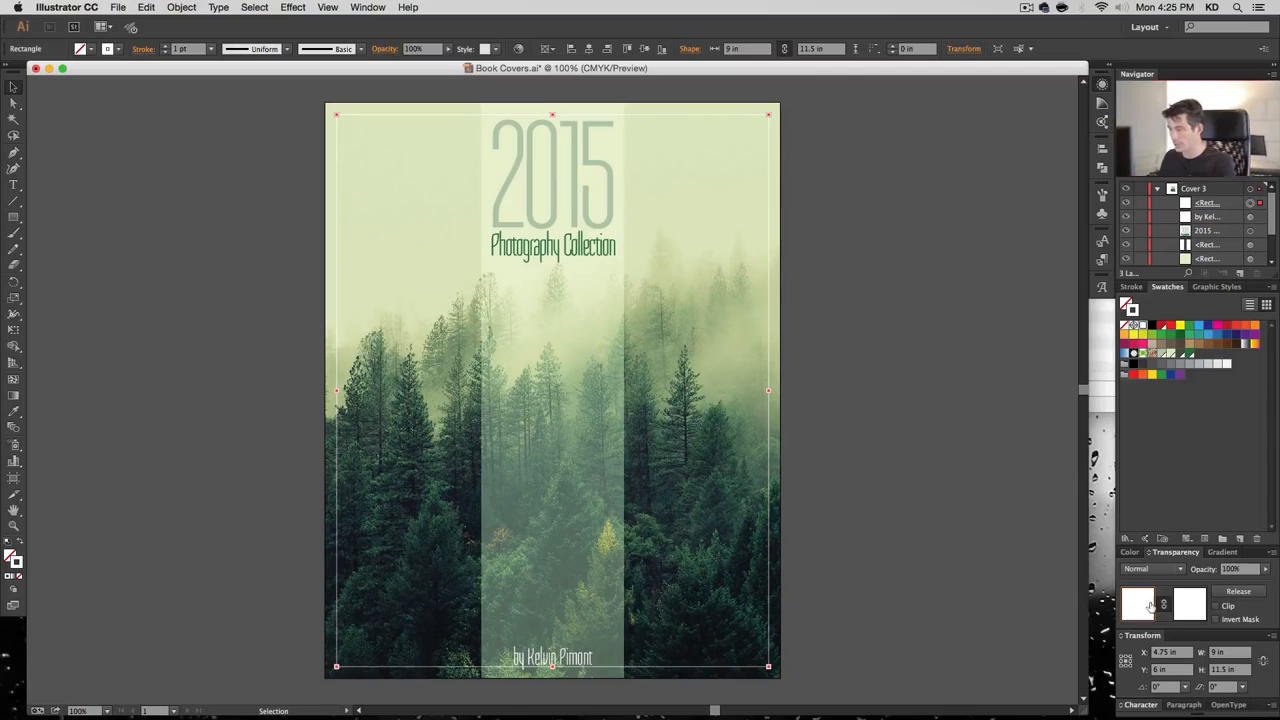
{"action": "left_click", "coordinate": [1186, 605]}
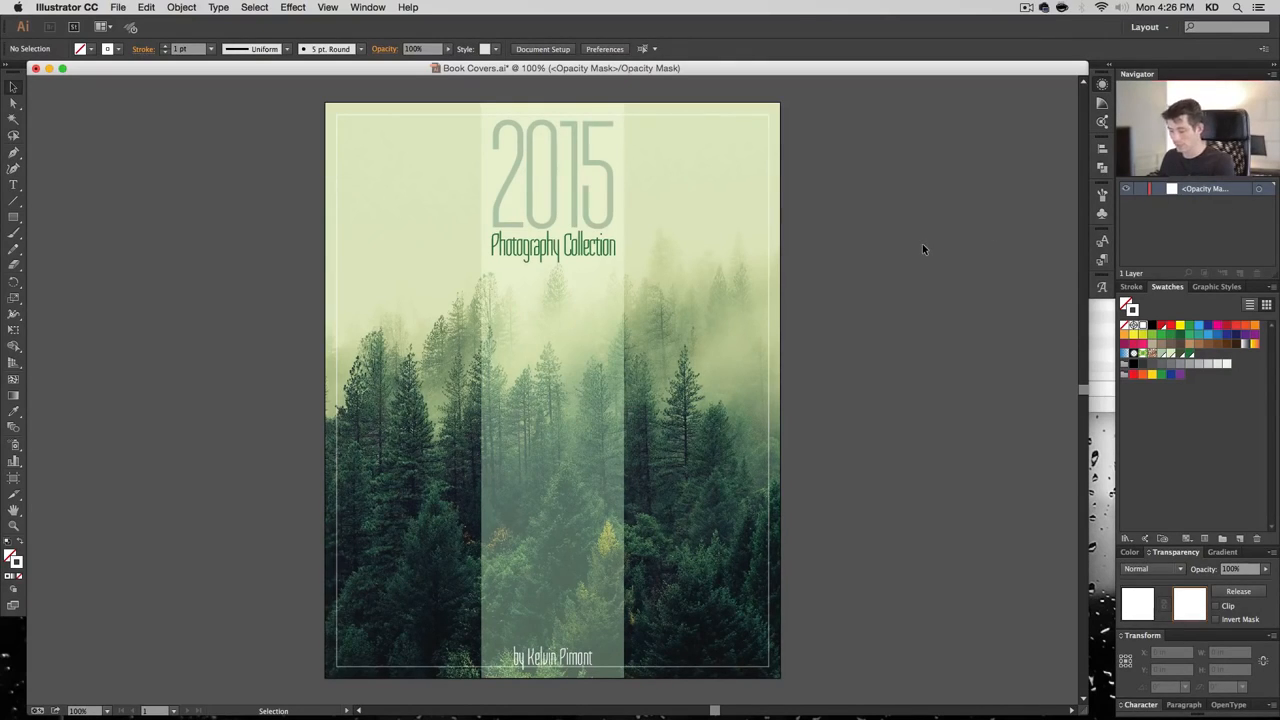
Paste the middle strip in front inside the mask and fill it with Black
{"action": "key", "text": "super+f"}
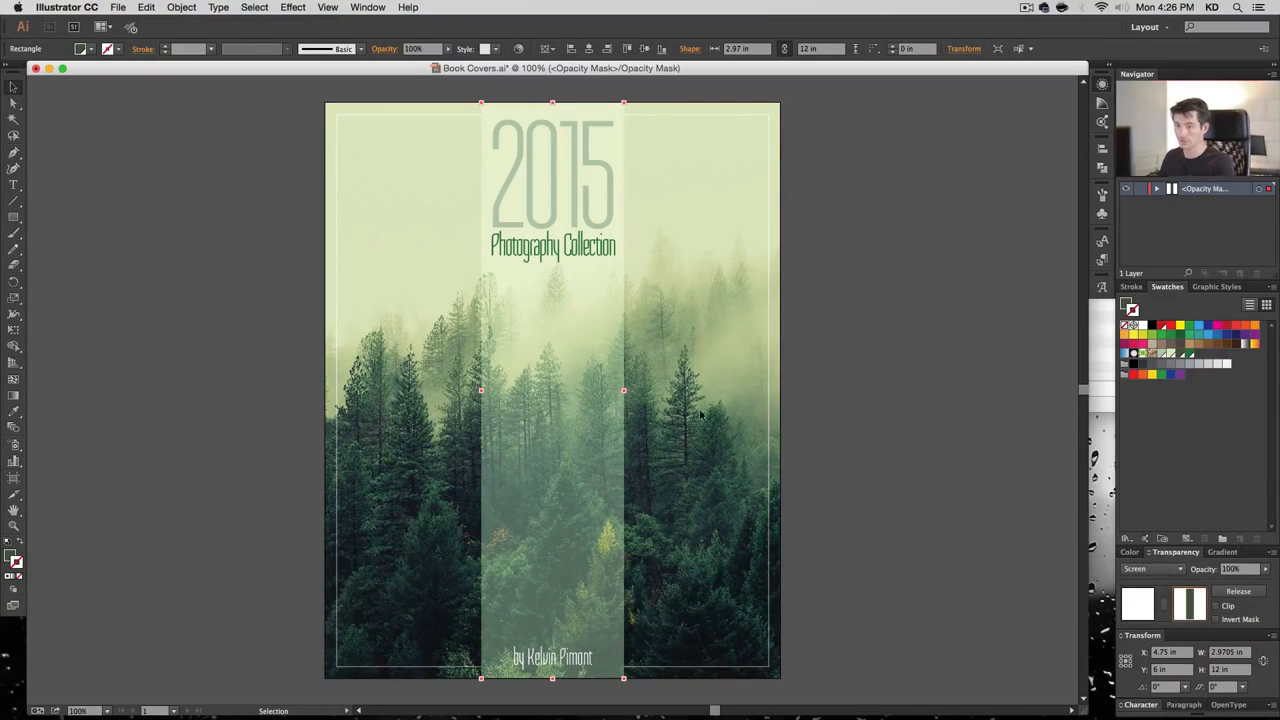
{"action": "left_click", "coordinate": [10, 555]}
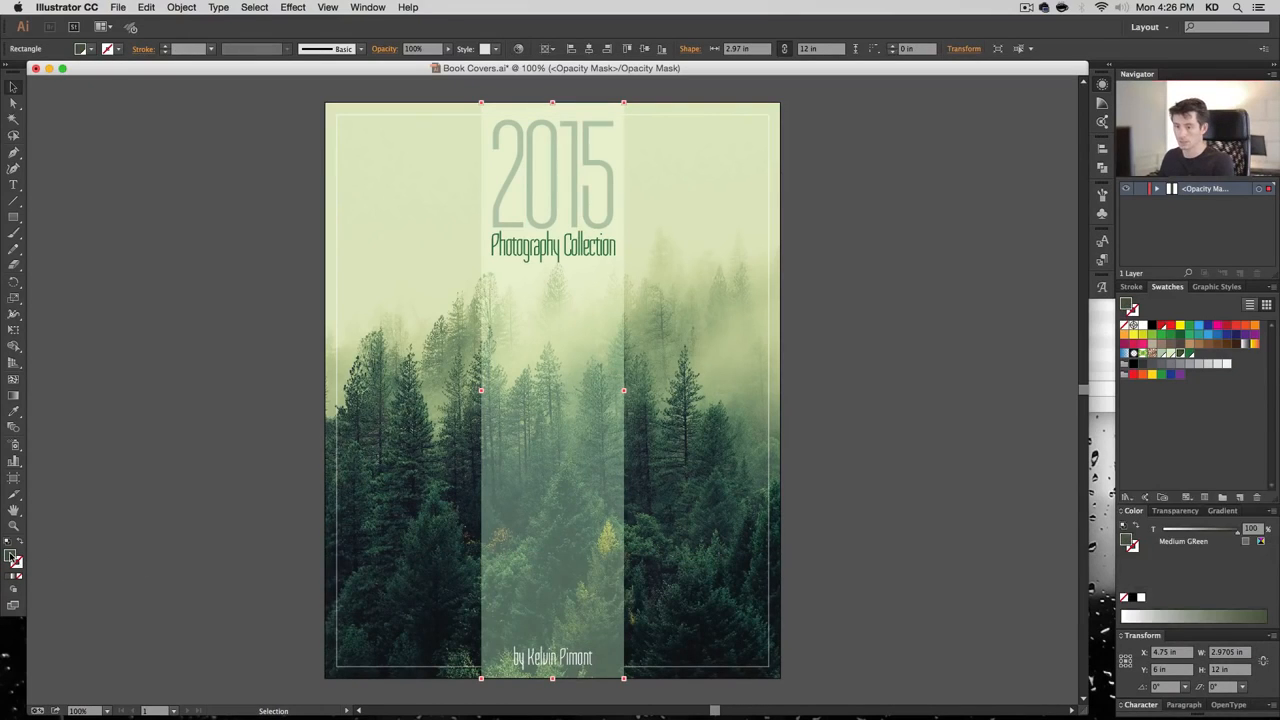
{"action": "left_click", "coordinate": [1152, 326]}
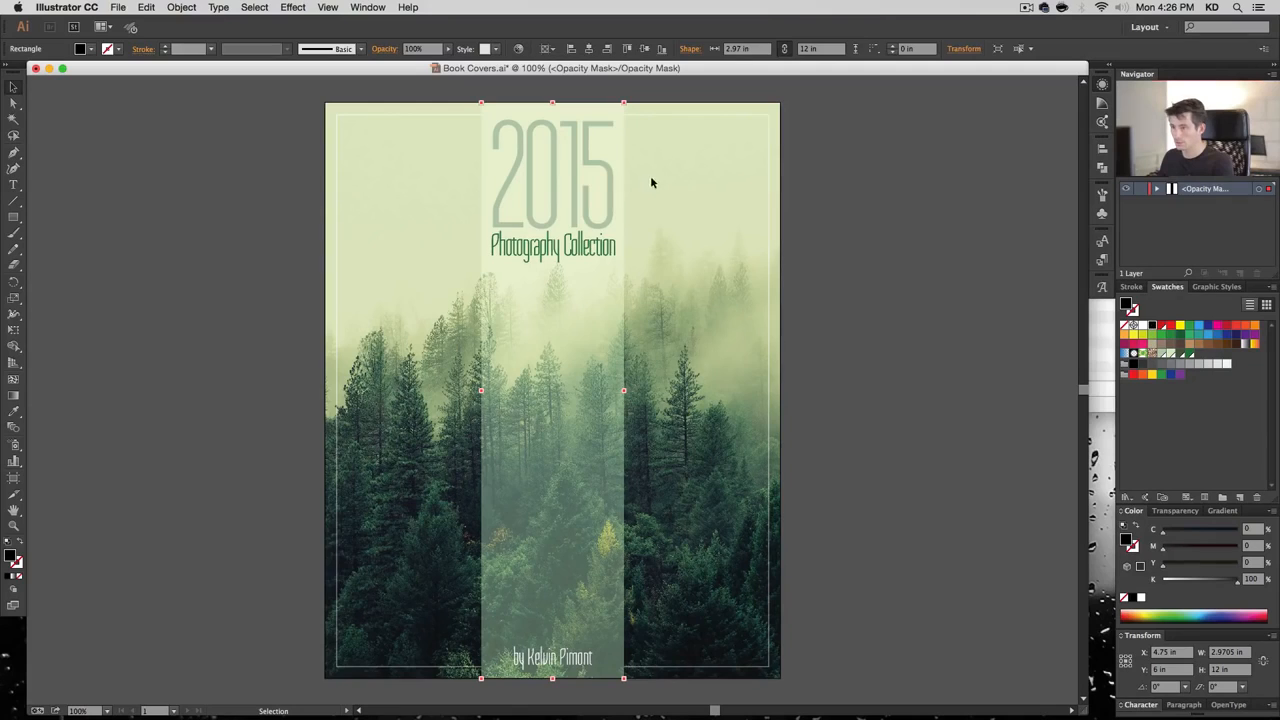
{"action": "left_click_drag", "start_coordinate": [589, 310], "coordinate": [626, 343]}
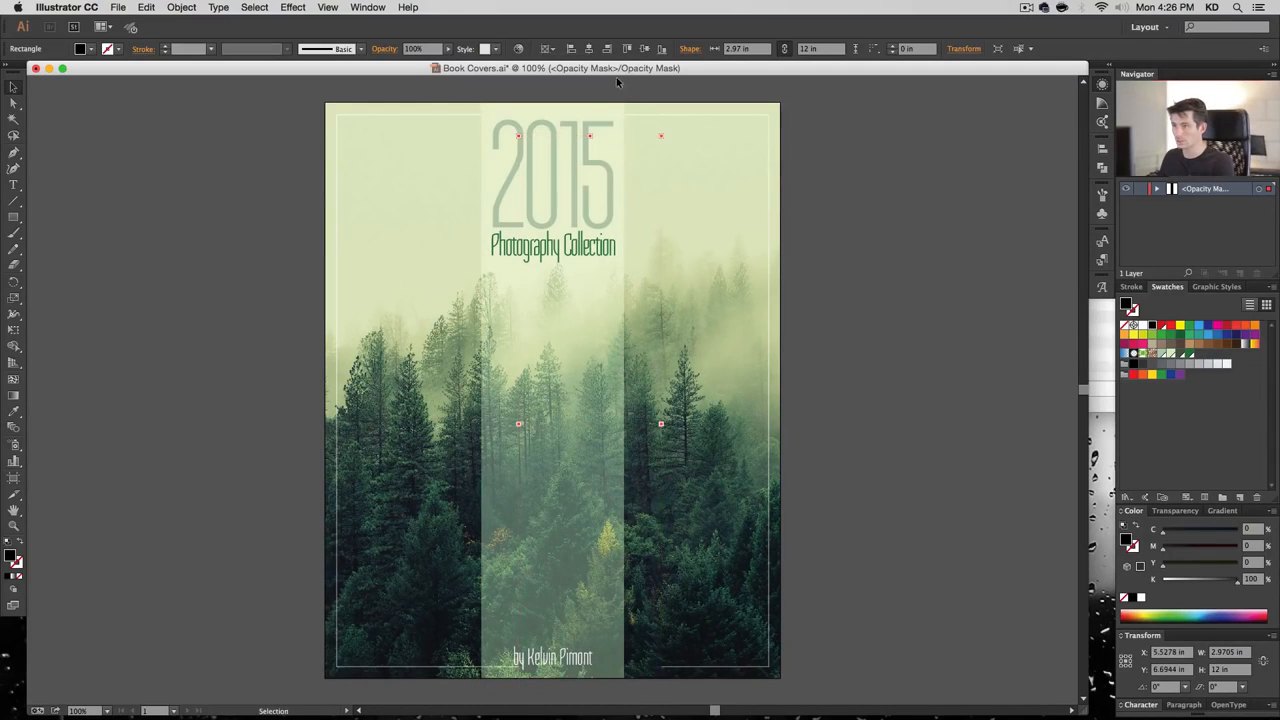
{"action": "key", "text": "super+z"}
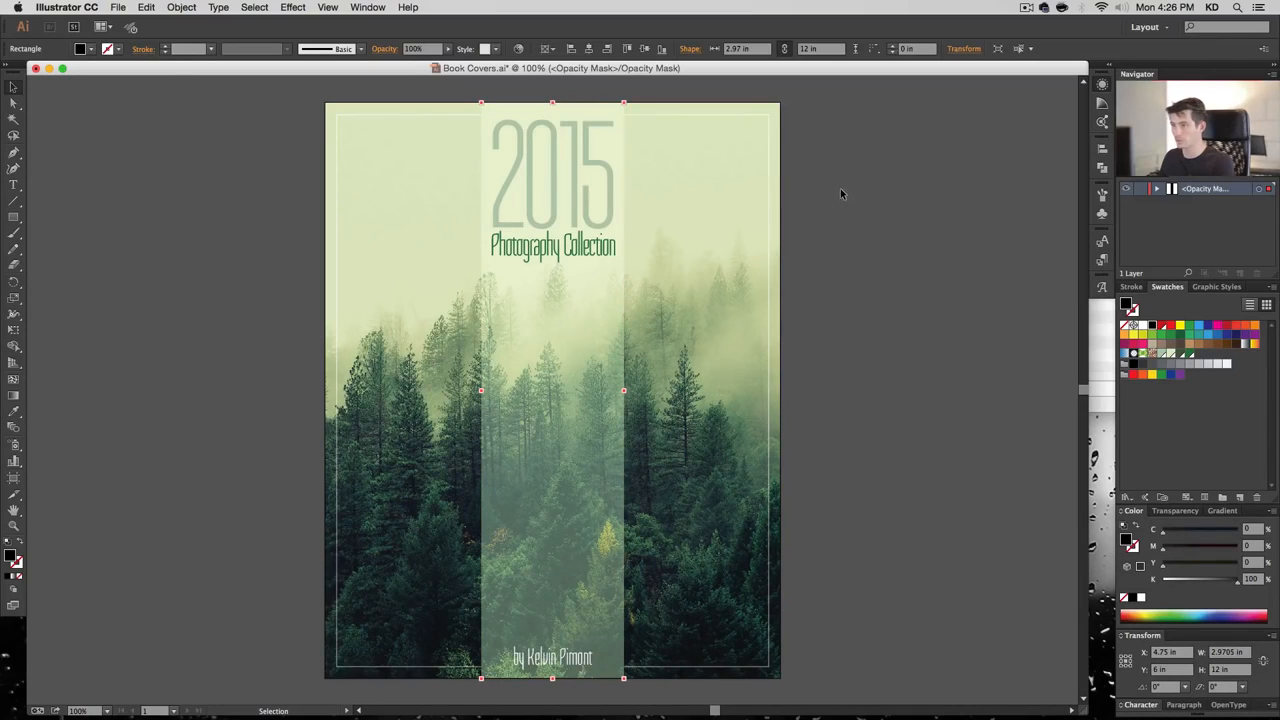
{"action": "left_click", "coordinate": [767, 139]}
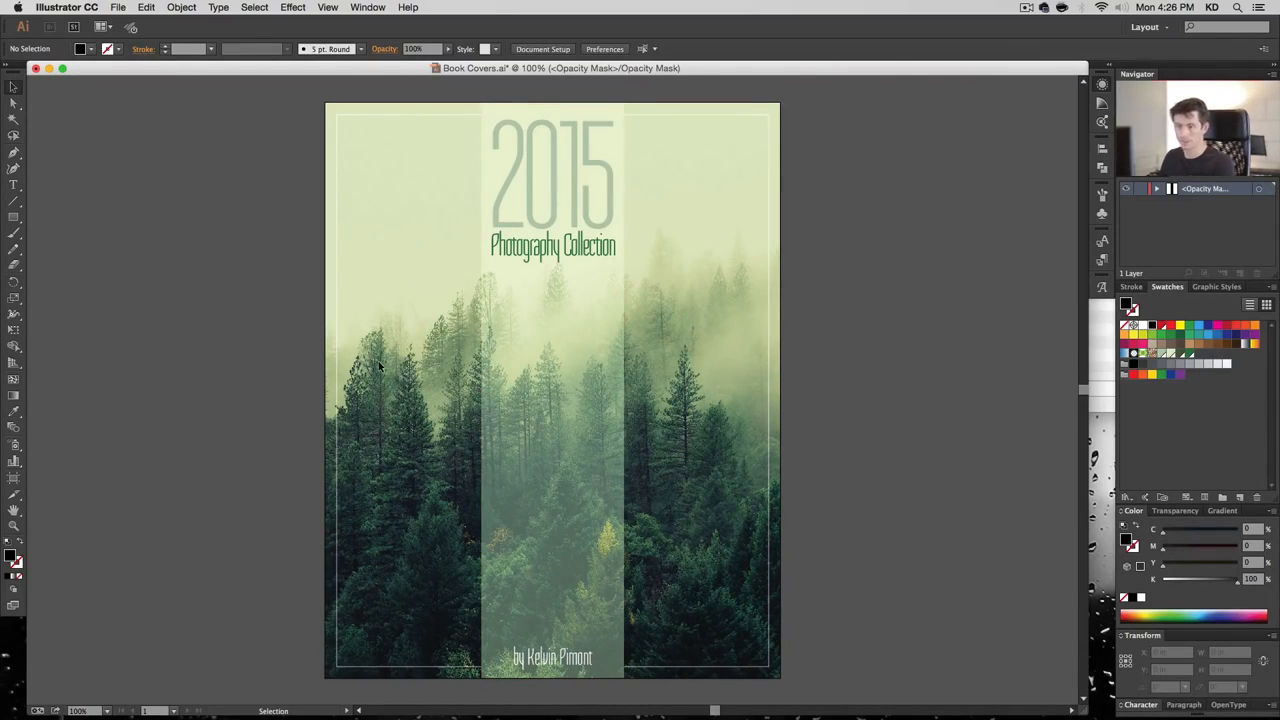
{"action": "left_click", "coordinate": [13, 218]}
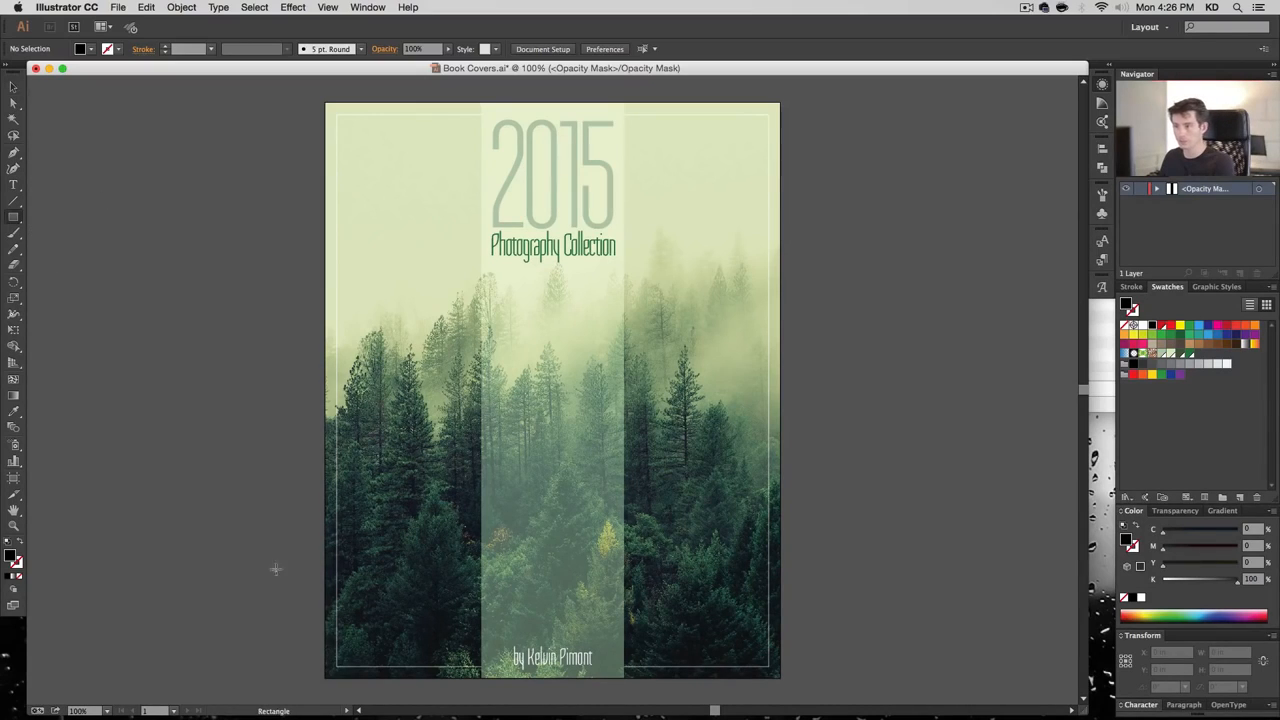
Draw a mask rectangle across the lower cover and slant its top edge
{"action": "mouse_move", "coordinate": [318, 685]}
{"action": "left_mouse_down"}
{"action": "mouse_move", "coordinate": [415, 680]}
{"action": "mouse_move", "coordinate": [905, 443]}
{"action": "mouse_move", "coordinate": [903, 483]}
{"action": "left_mouse_up"}
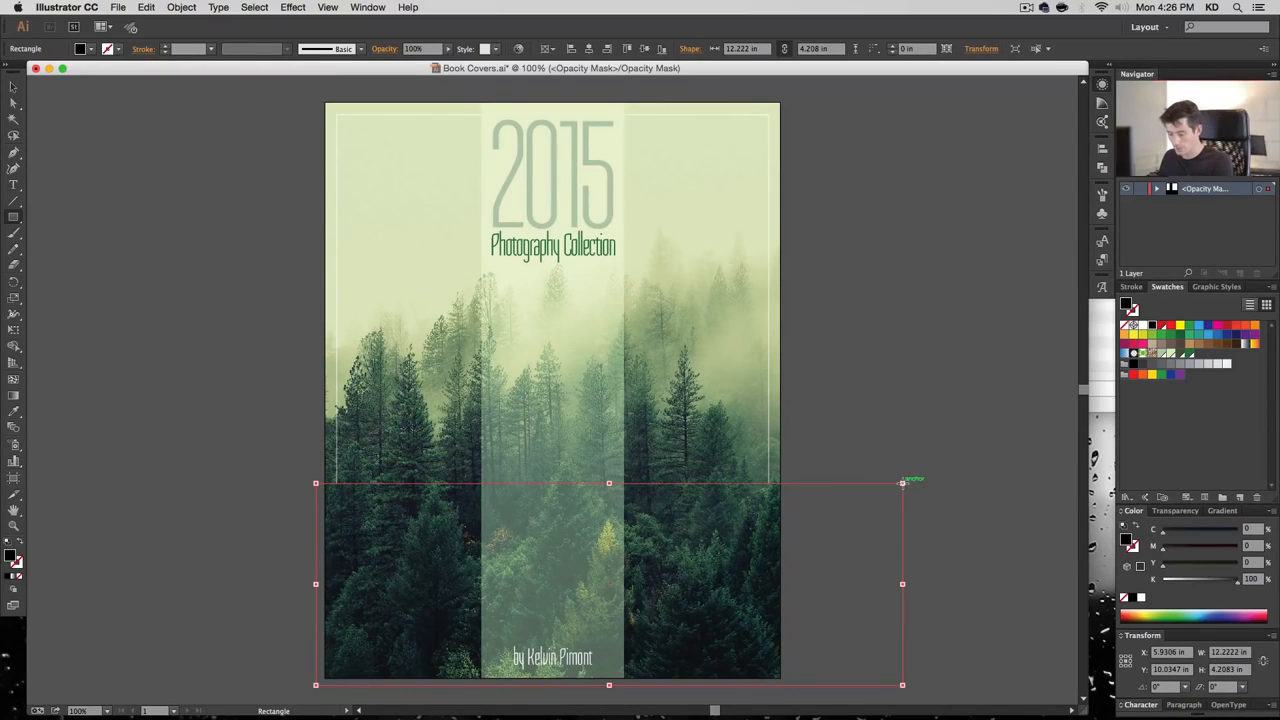
{"action": "left_click", "coordinate": [13, 104]}
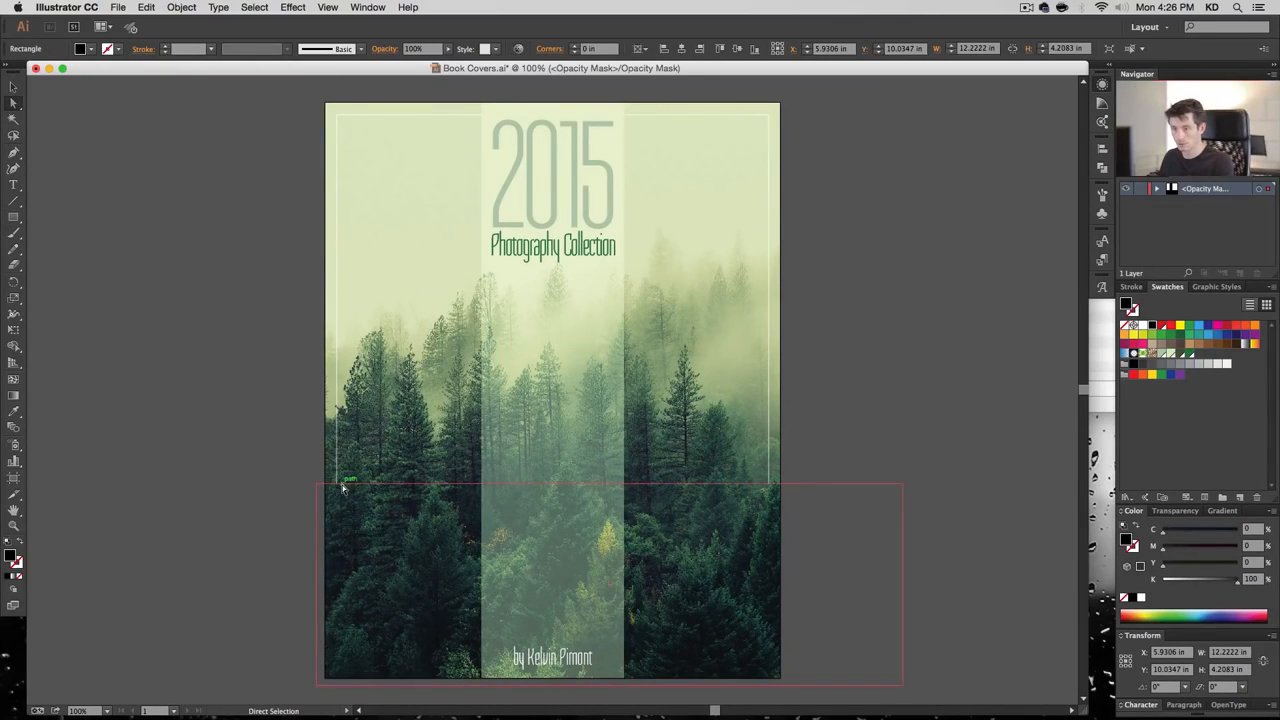
{"action": "left_click", "coordinate": [335, 7]}
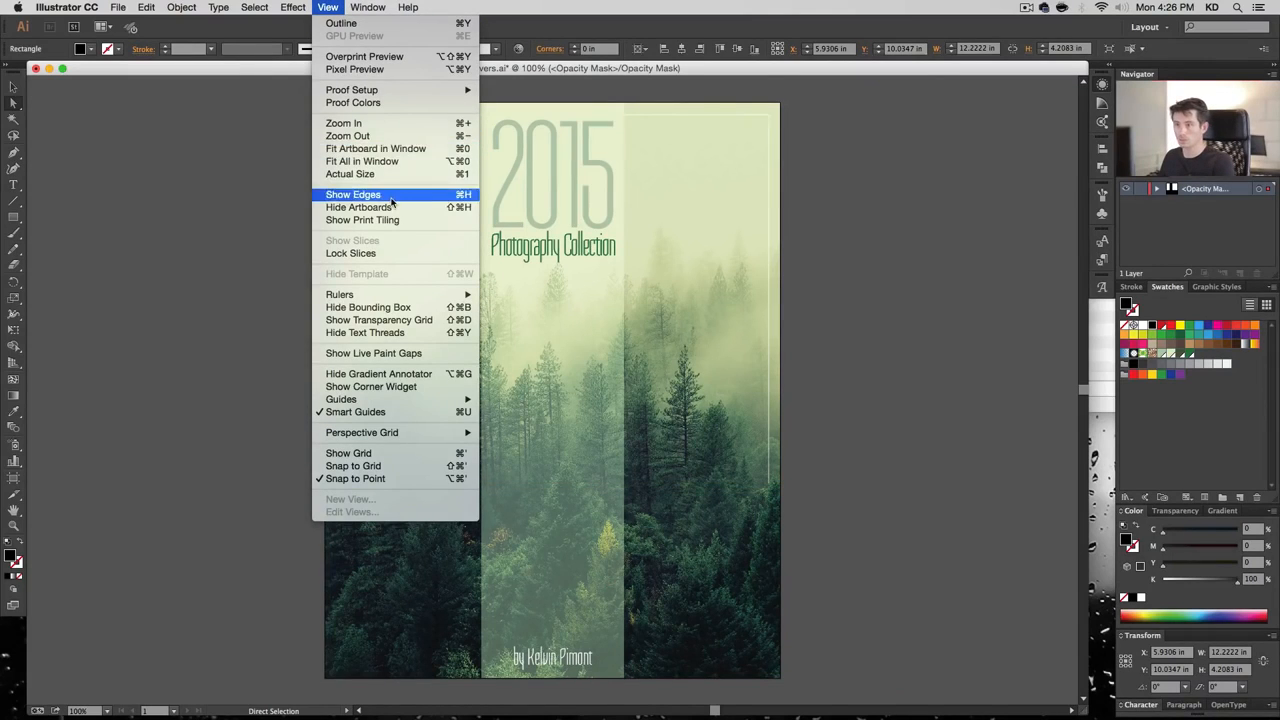
{"action": "left_click", "coordinate": [352, 194]}
{"action": "left_click", "coordinate": [304, 479]}
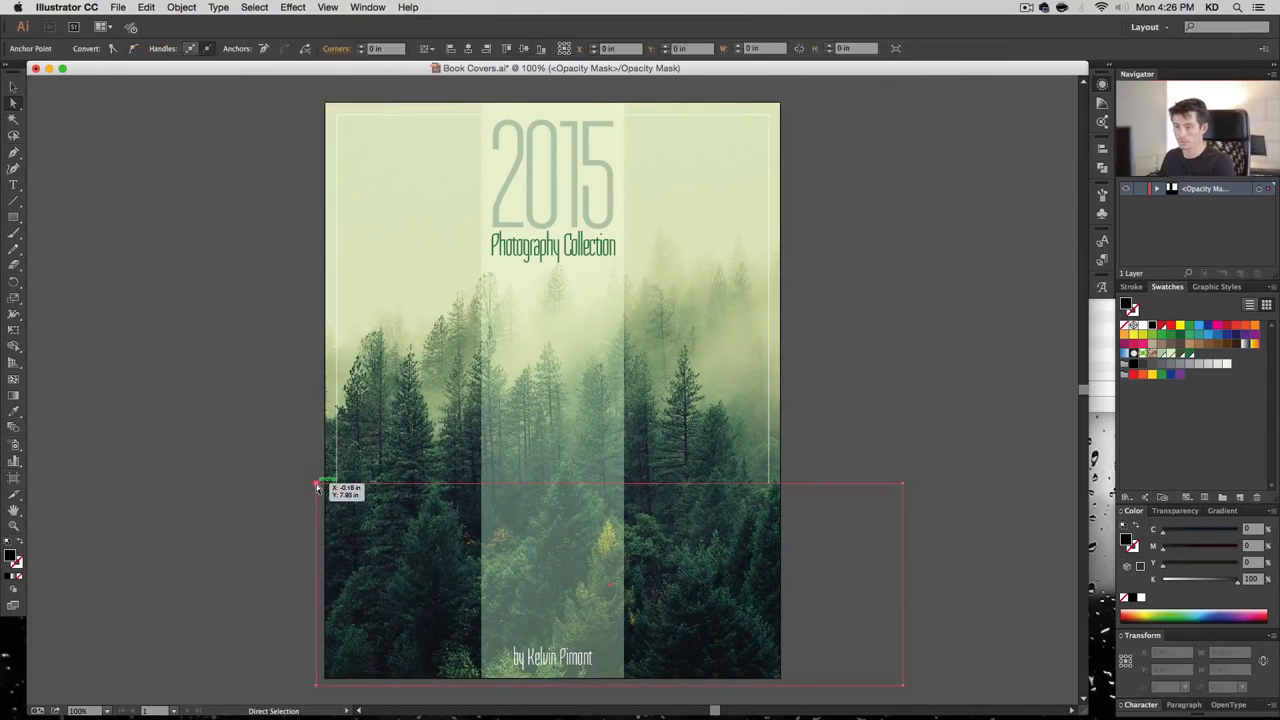
{"action": "left_click_drag", "start_coordinate": [316, 484], "coordinate": [320, 404]}
{"action": "left_click_drag", "start_coordinate": [903, 485], "coordinate": [904, 500]}
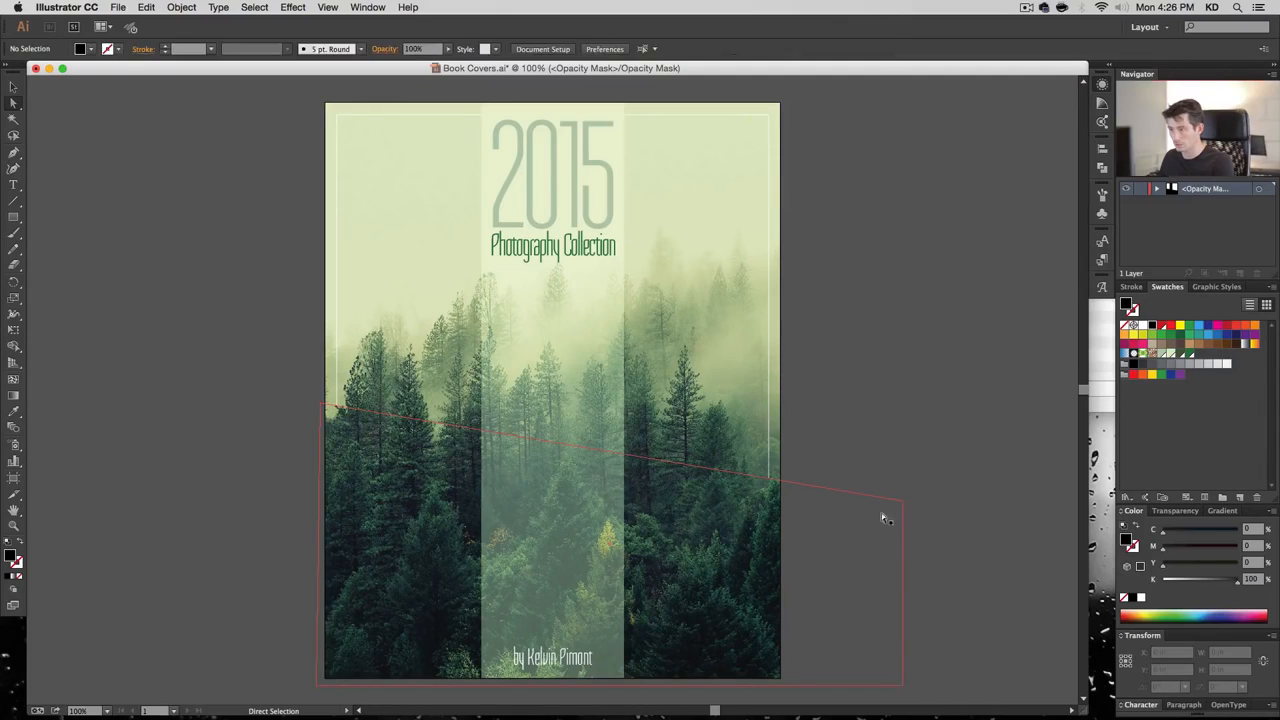
{"action": "left_click", "coordinate": [920, 490]}
Add two anchors on the mask edge and pull it down under the right frame line
{"action": "key", "text": "super+space"}
{"action": "left_click_drag", "start_coordinate": [814, 451], "coordinate": [702, 541]}
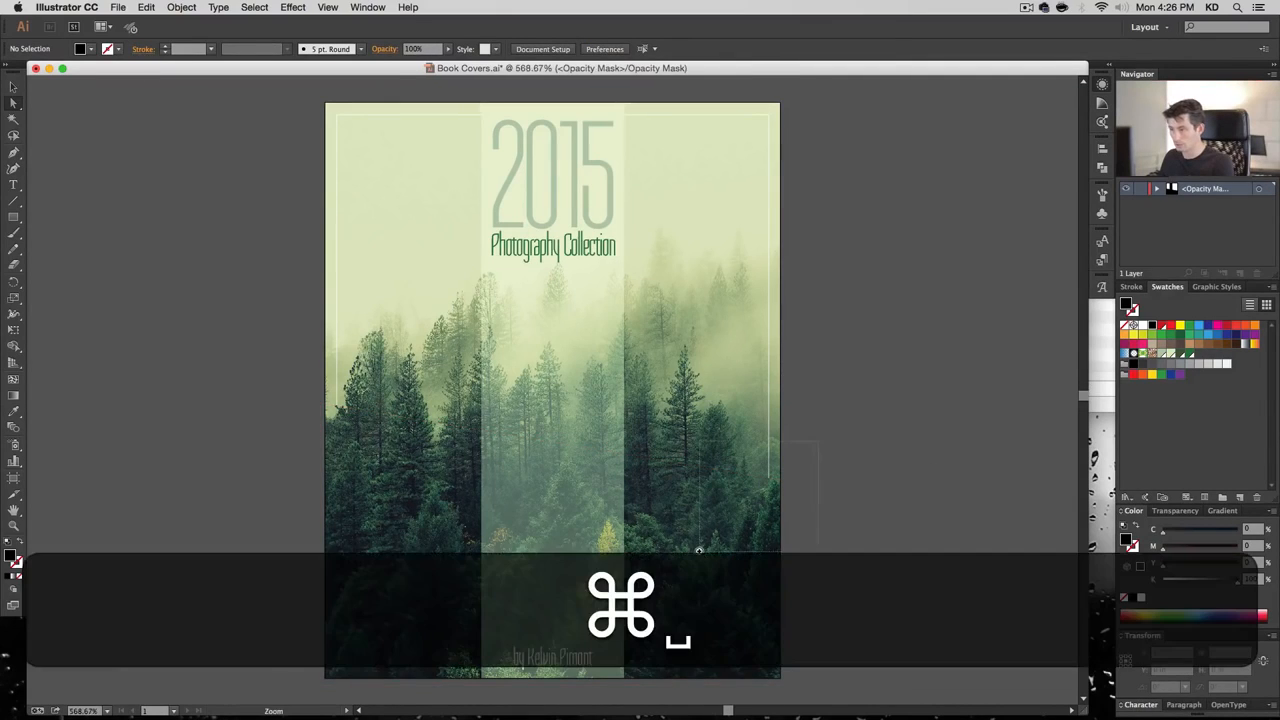
{"action": "left_click", "coordinate": [599, 290]}
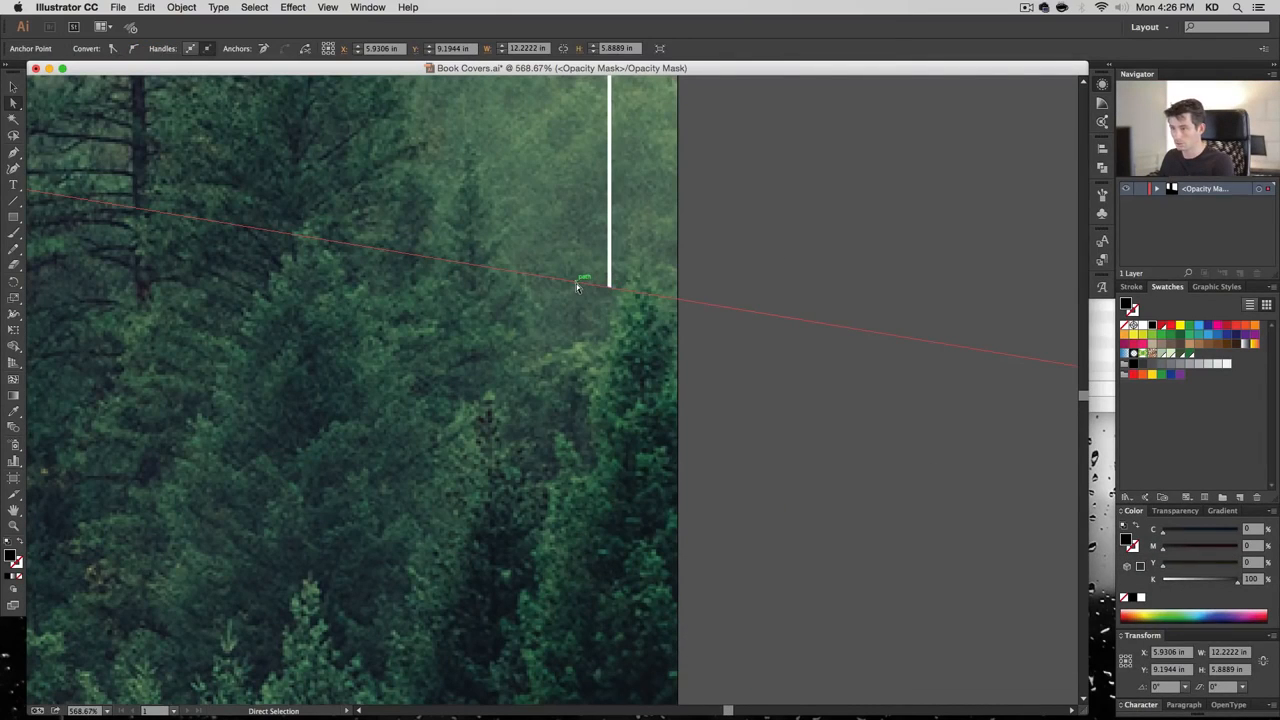
{"action": "key", "text": "p"}
{"action": "left_click", "coordinate": [560, 279]}
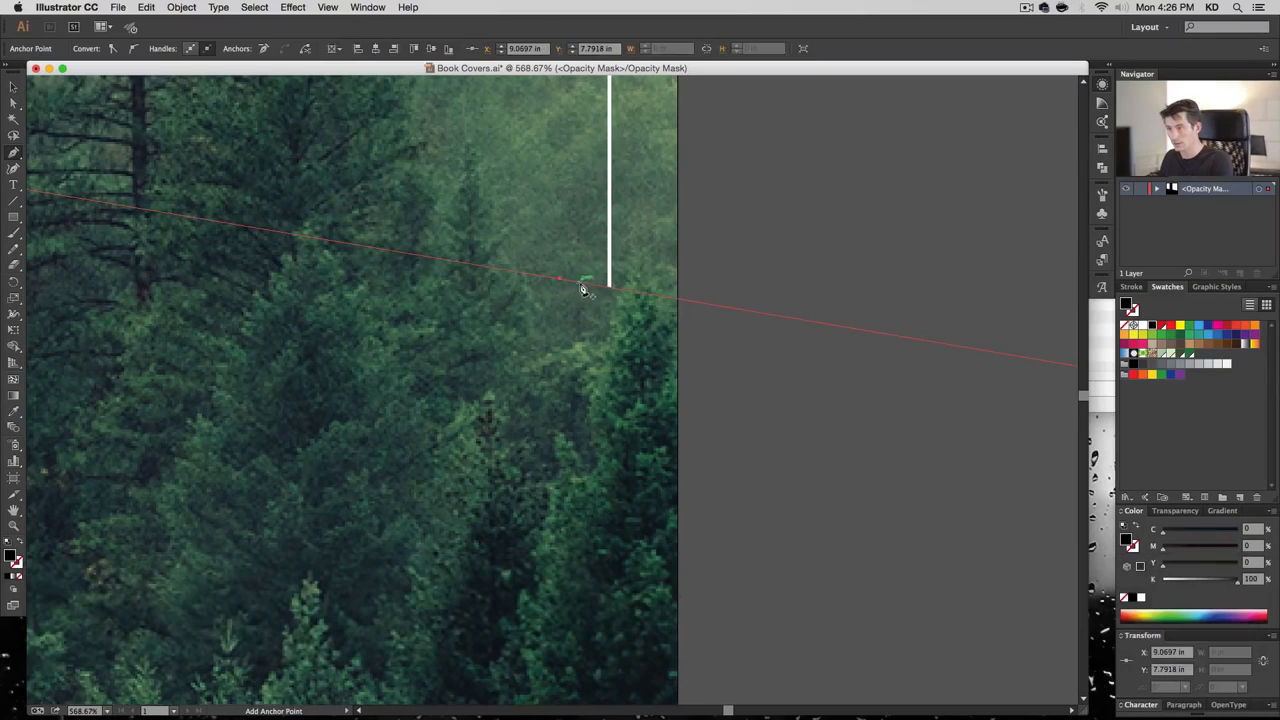
{"action": "left_click", "coordinate": [653, 294]}
{"action": "key", "text": "super"}
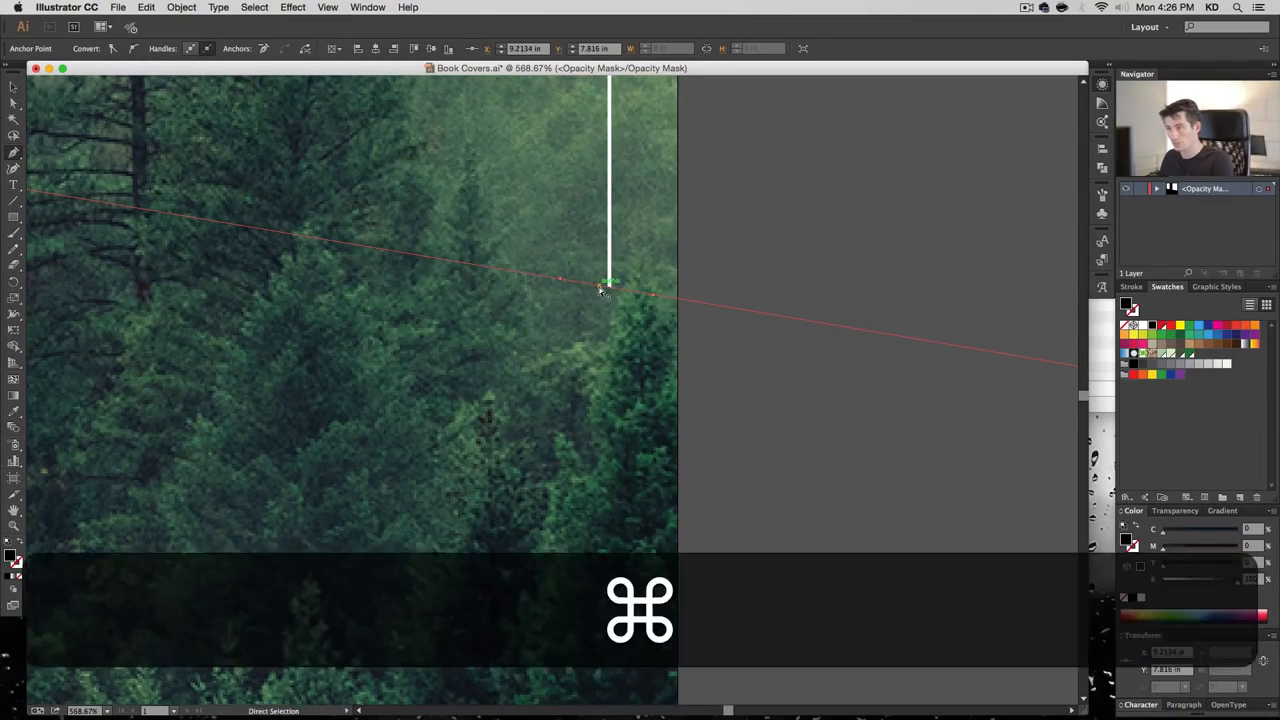
{"action": "left_click_drag", "start_coordinate": [609, 291], "coordinate": [602, 335]}
{"action": "left_click", "coordinate": [760, 416], "text": "super"}
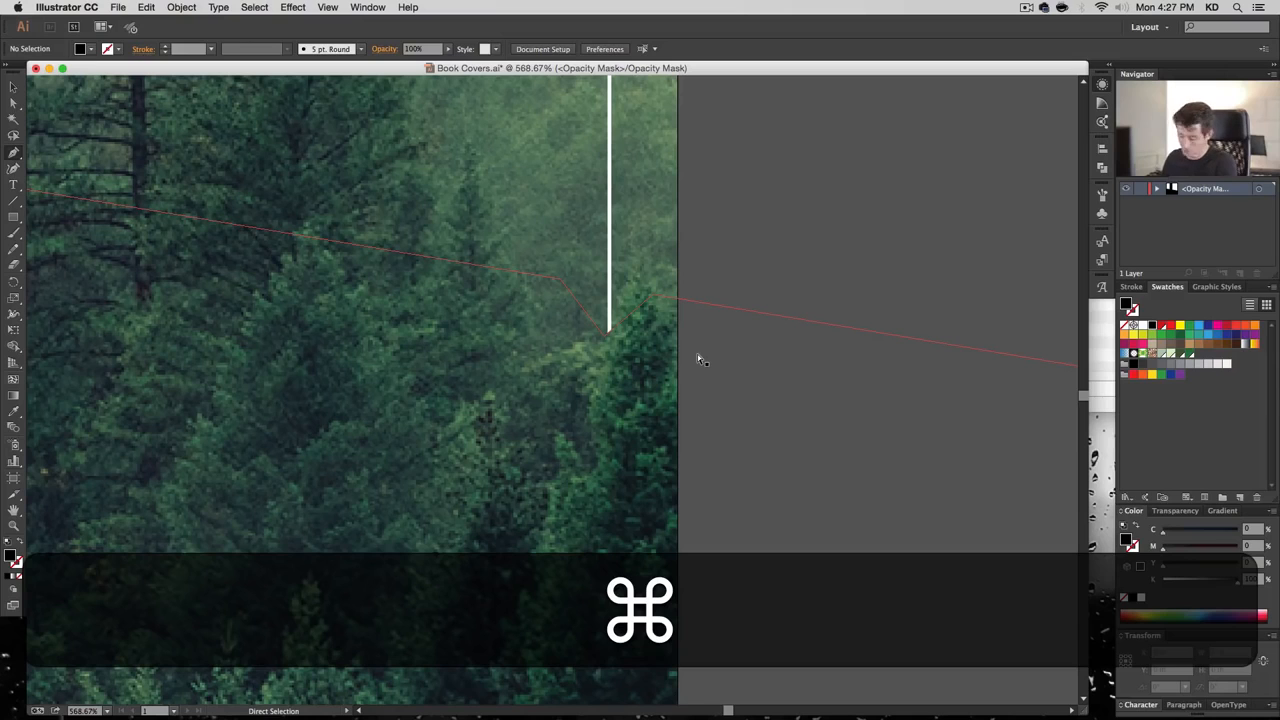
{"action": "key", "text": "super+1"}
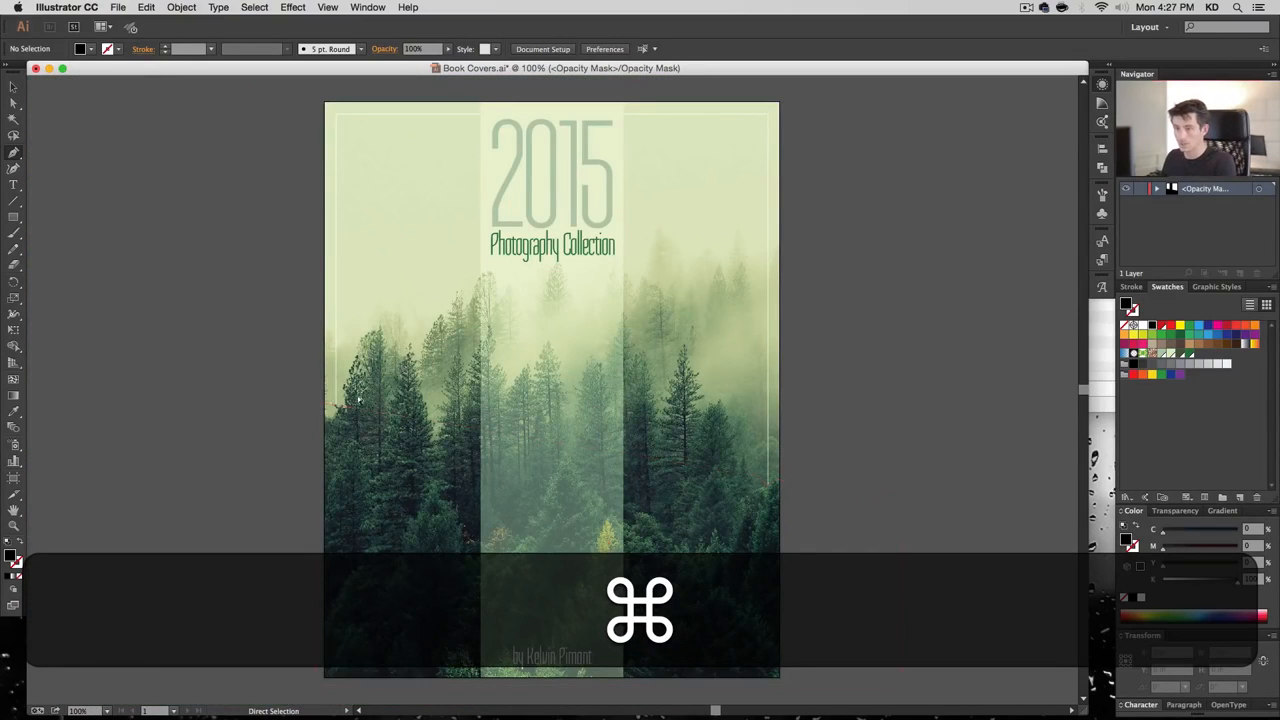
Add anchors on the mask edge and pull them under the left frame line's lower end
{"action": "left_click_drag", "start_coordinate": [289, 358], "coordinate": [416, 475]}
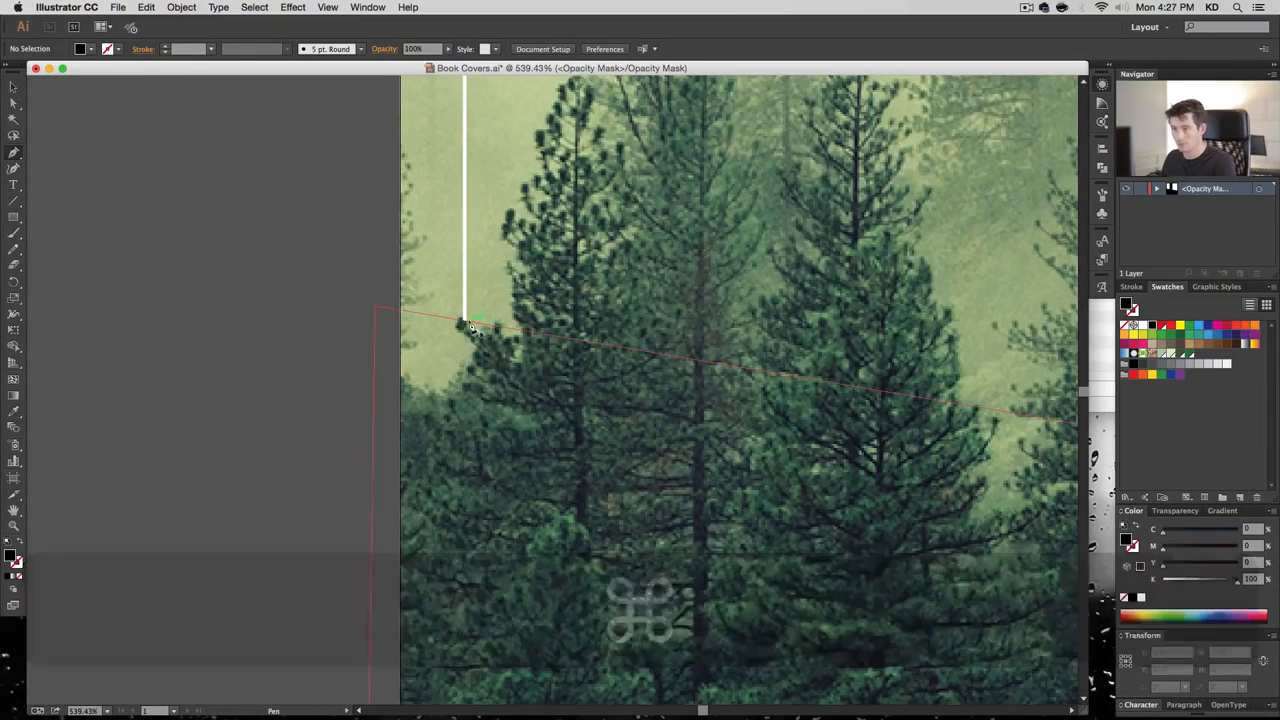
{"action": "left_click", "coordinate": [465, 322], "text": "super"}
{"action": "left_click_drag", "start_coordinate": [375, 307], "coordinate": [375, 304]}
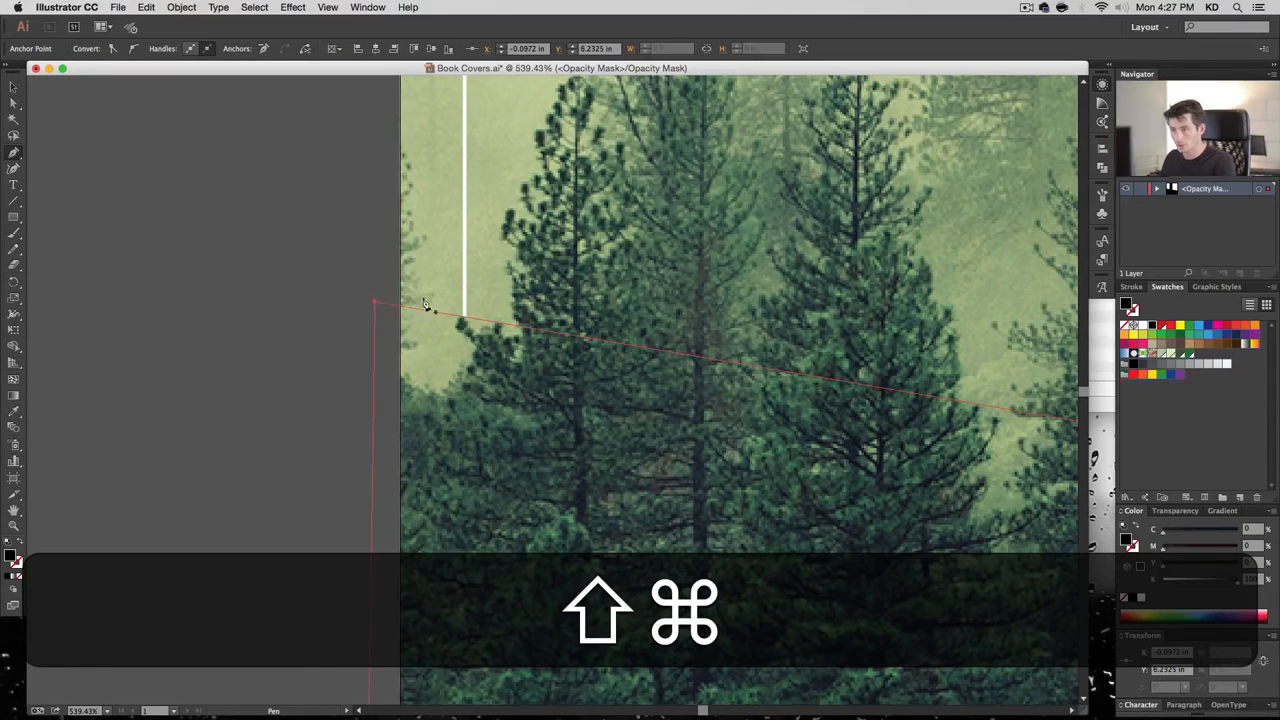
{"action": "left_click", "coordinate": [479, 319]}
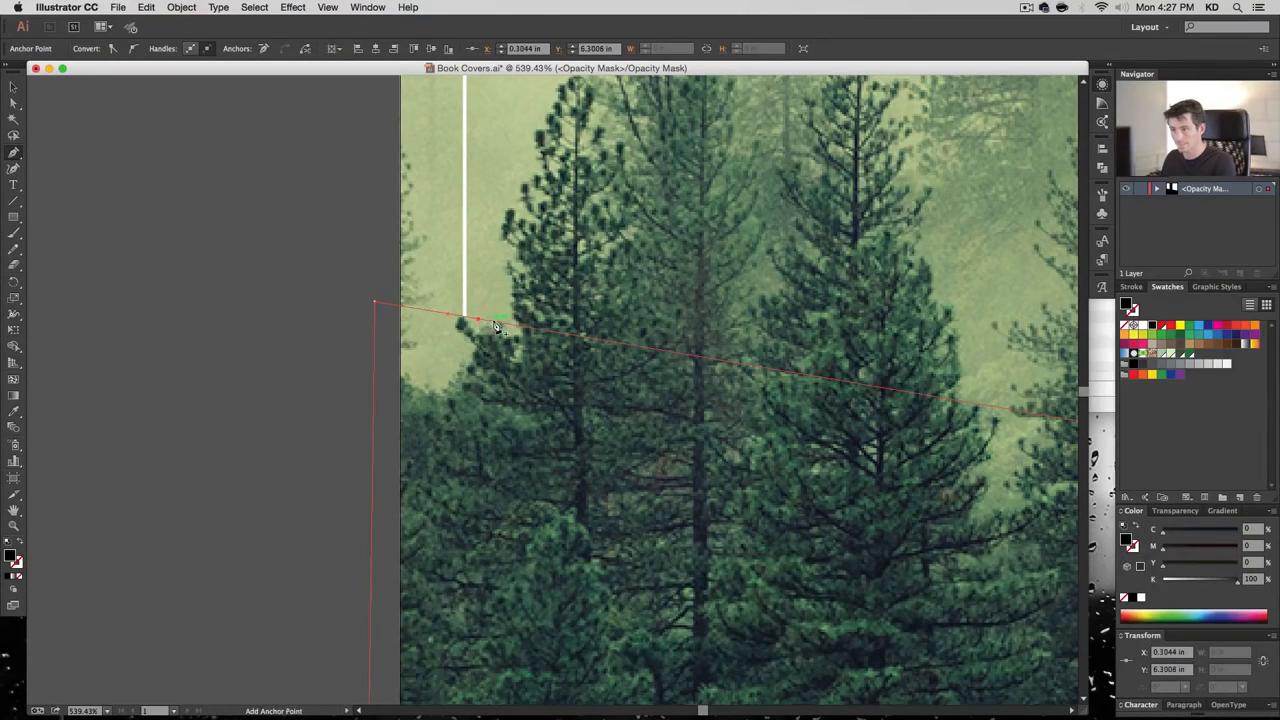
{"action": "left_click", "coordinate": [497, 322]}
{"action": "left_click_drag", "start_coordinate": [479, 320], "coordinate": [450, 377]}
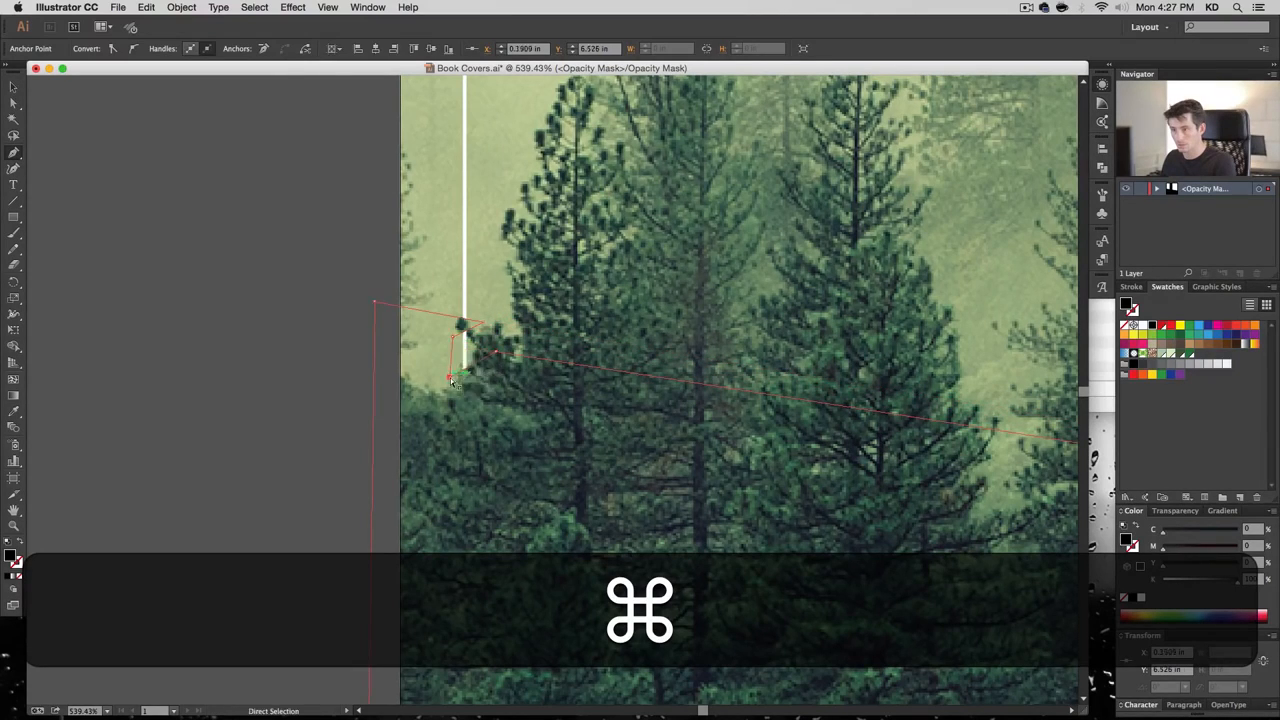
{"action": "mouse_move", "coordinate": [472, 328]}
{"action": "left_mouse_down"}
{"action": "mouse_move", "coordinate": [481, 339]}
{"action": "mouse_move", "coordinate": [456, 329]}
{"action": "left_mouse_up"}
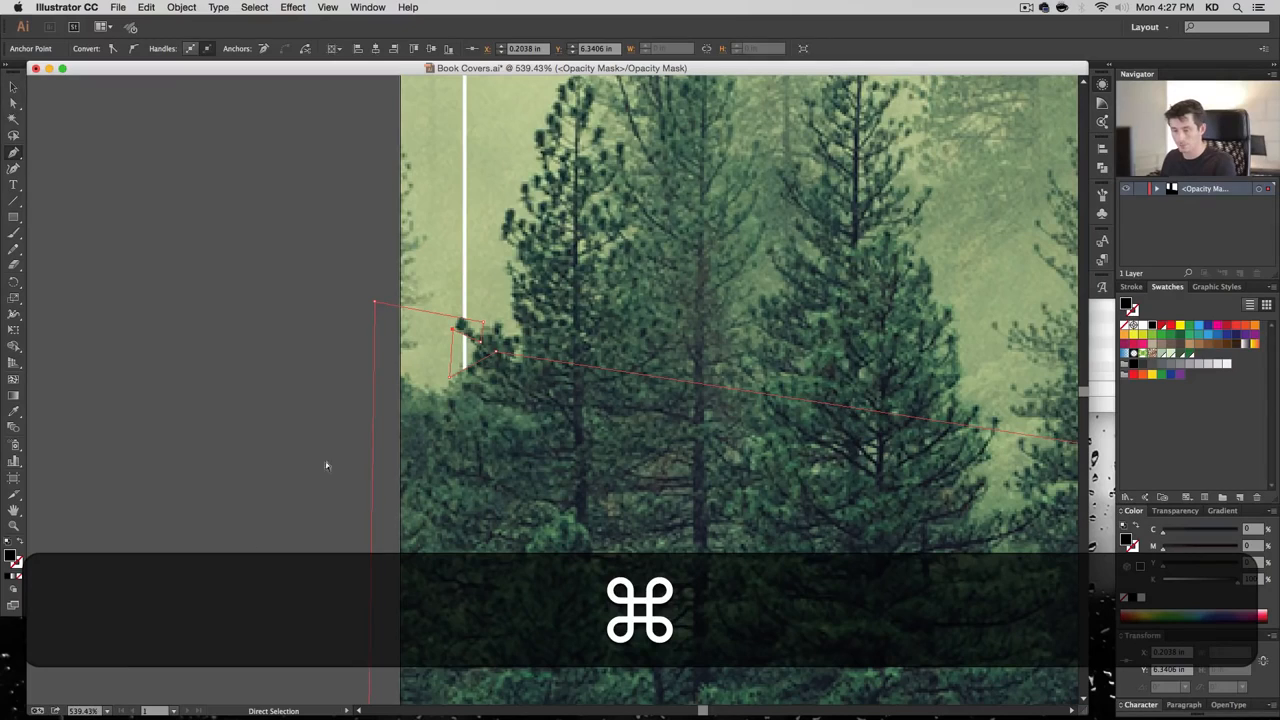
{"action": "left_click", "coordinate": [475, 352], "text": "super"}
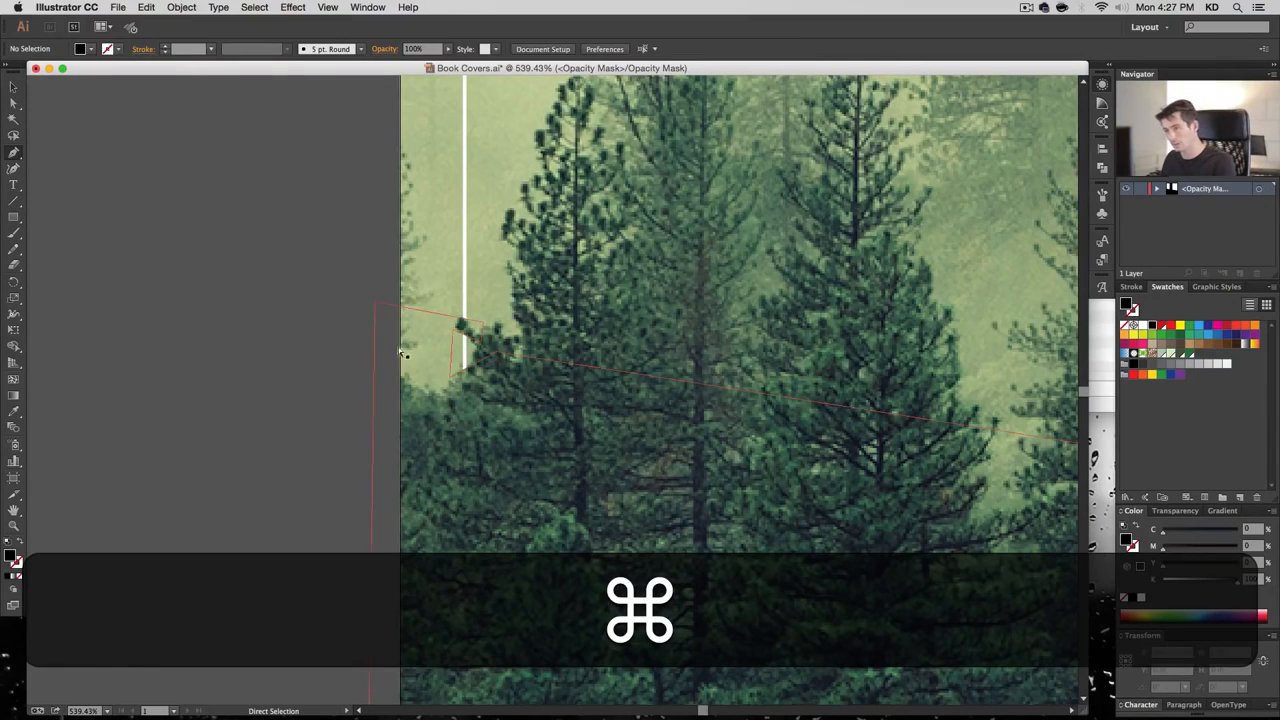
{"action": "left_click", "coordinate": [450, 376], "text": "super"}
{"action": "left_click_drag", "start_coordinate": [449, 377], "coordinate": [450, 373]}
{"action": "left_click", "coordinate": [250, 528], "text": "super"}
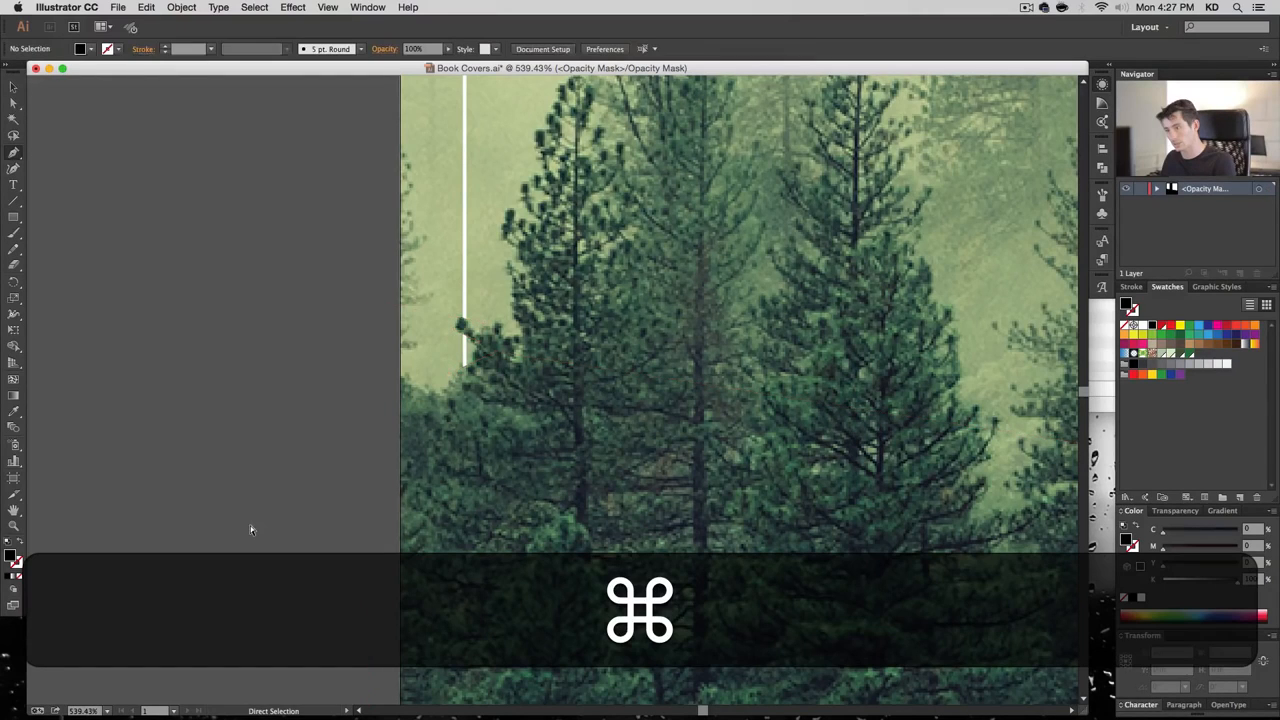
{"action": "key", "text": "super+1"}
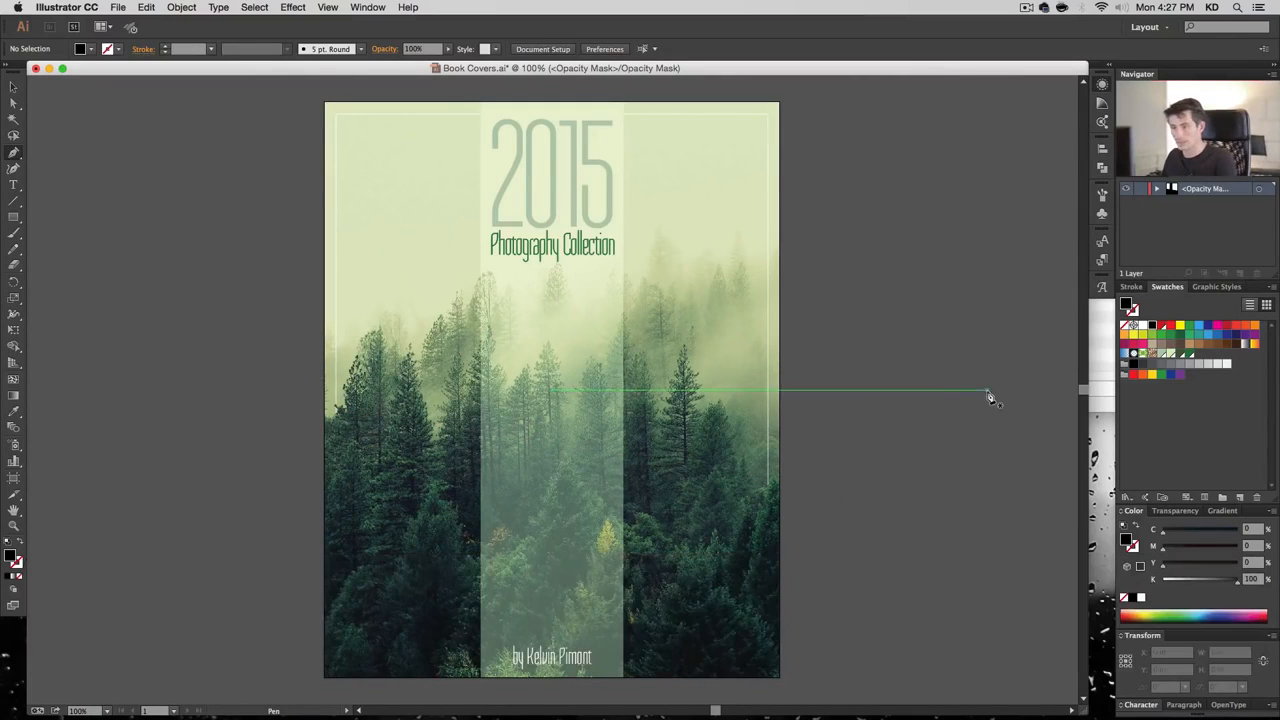
Move the mask point right of the right frame line down to smooth the edge
{"action": "key", "text": "super+space"}
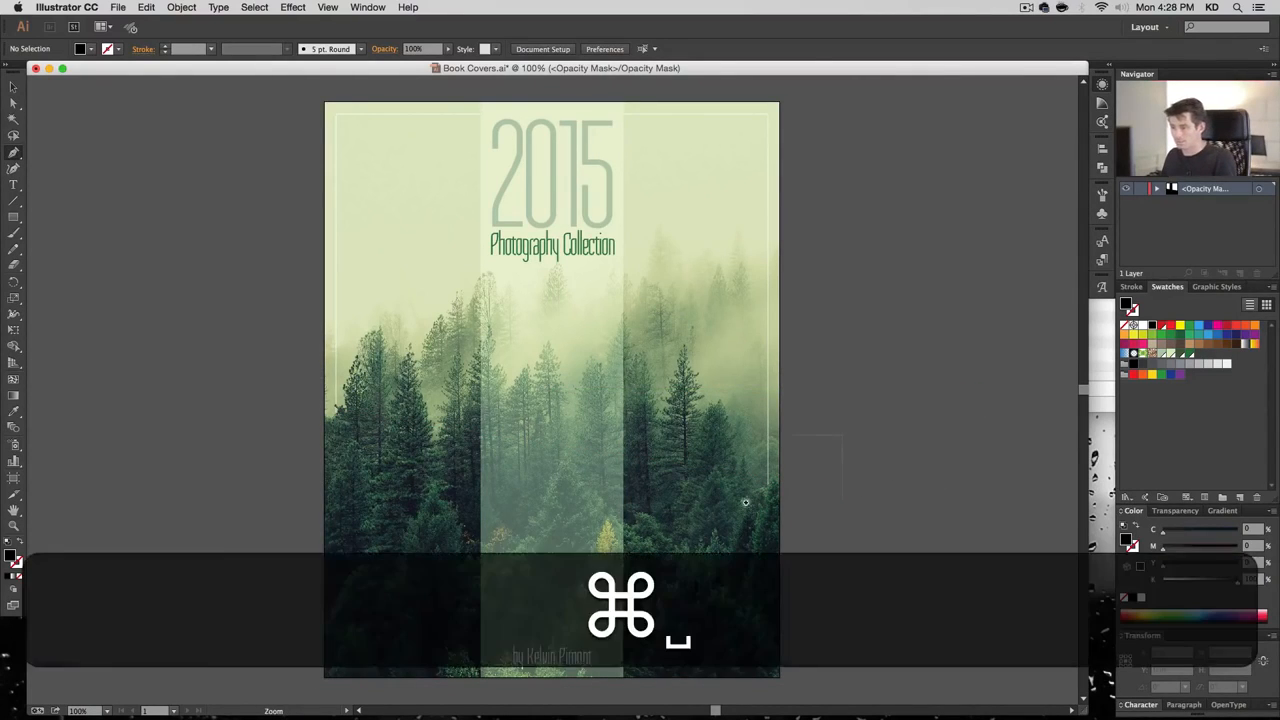
{"action": "left_click_drag", "start_coordinate": [861, 478], "coordinate": [727, 516]}
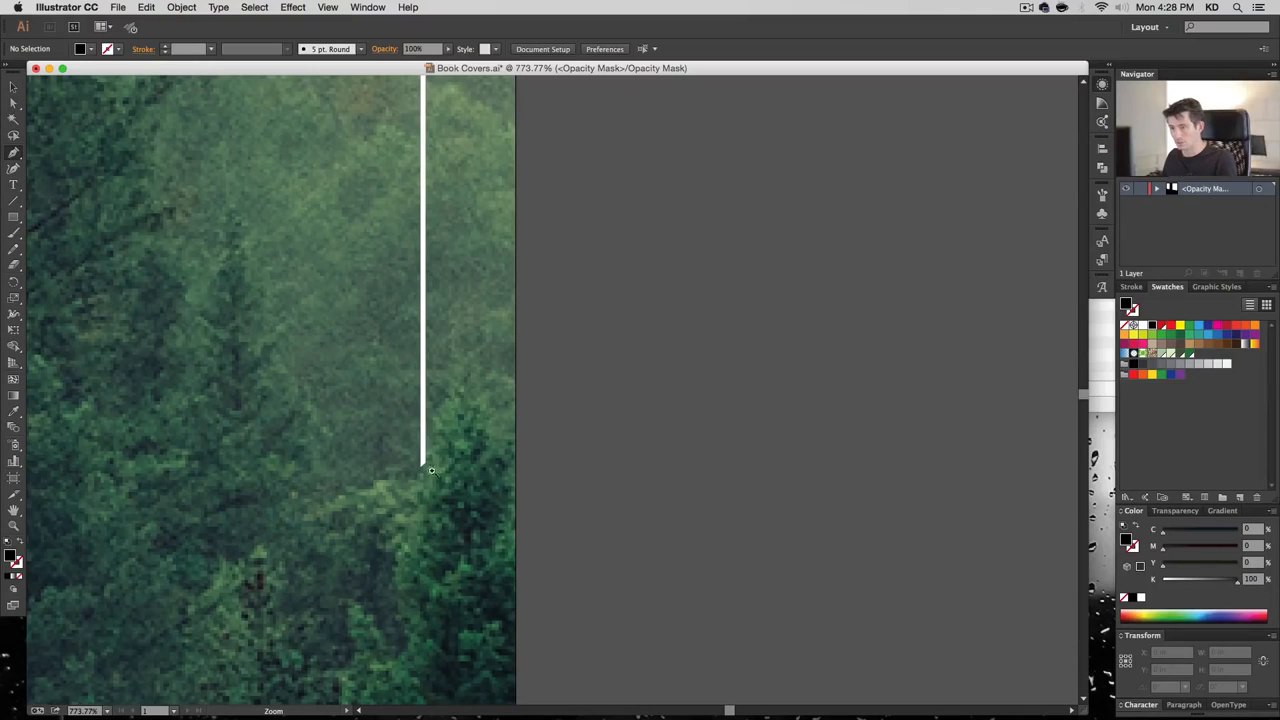
{"action": "key", "text": "super+1"}
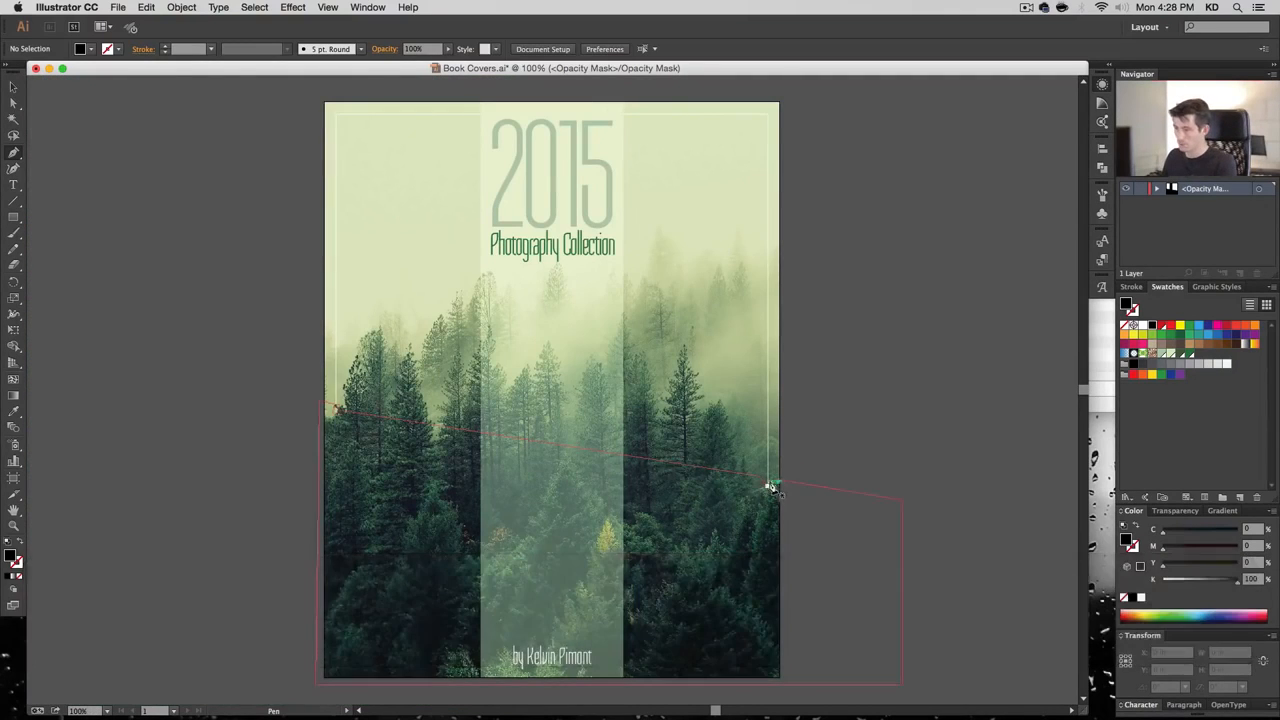
{"action": "key", "text": "super+space"}
{"action": "left_click_drag", "start_coordinate": [834, 451], "coordinate": [690, 527]}
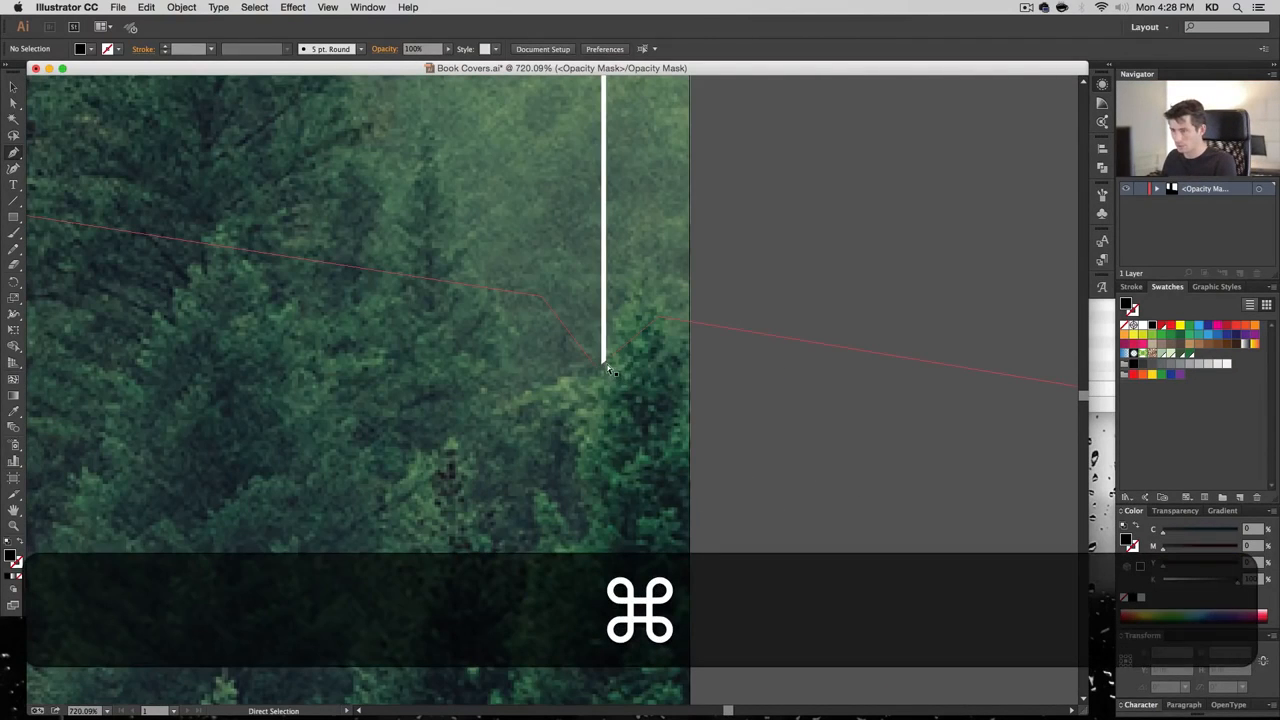
{"action": "left_click", "coordinate": [605, 366]}
{"action": "left_click", "coordinate": [660, 318]}
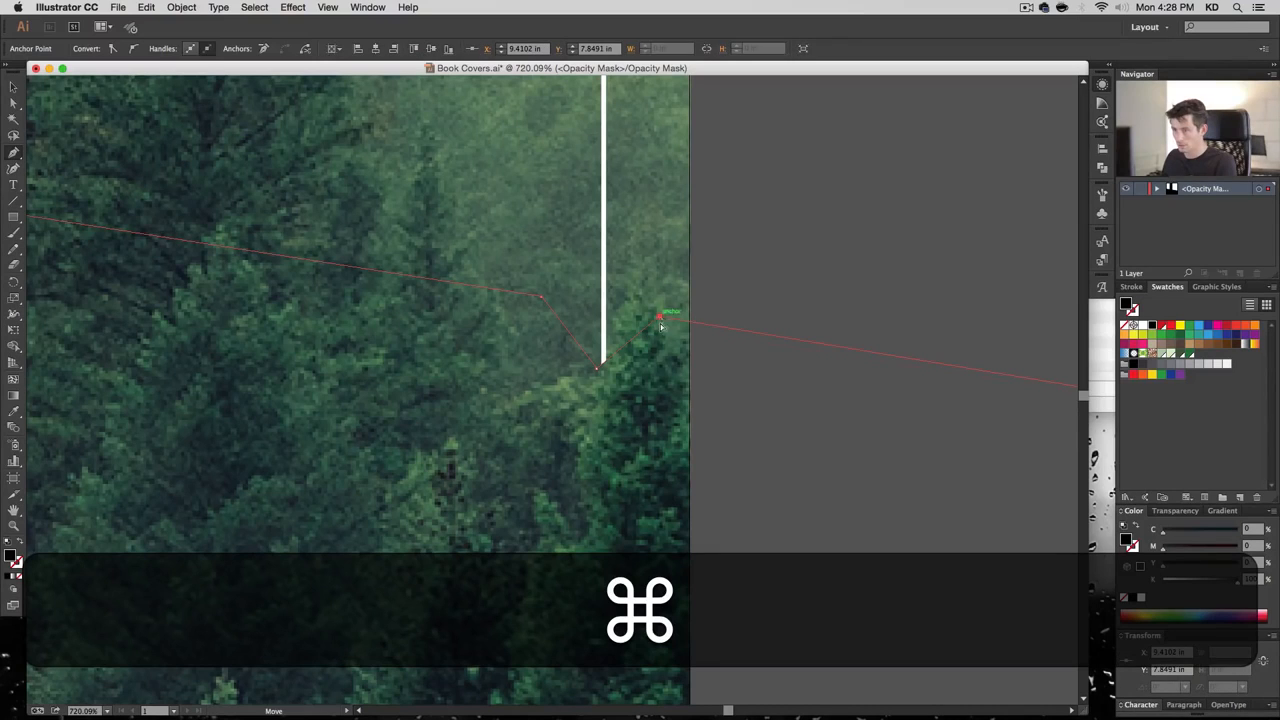
{"action": "left_click_drag", "start_coordinate": [660, 325], "coordinate": [686, 368]}
{"action": "left_click", "coordinate": [816, 498], "text": "super"}
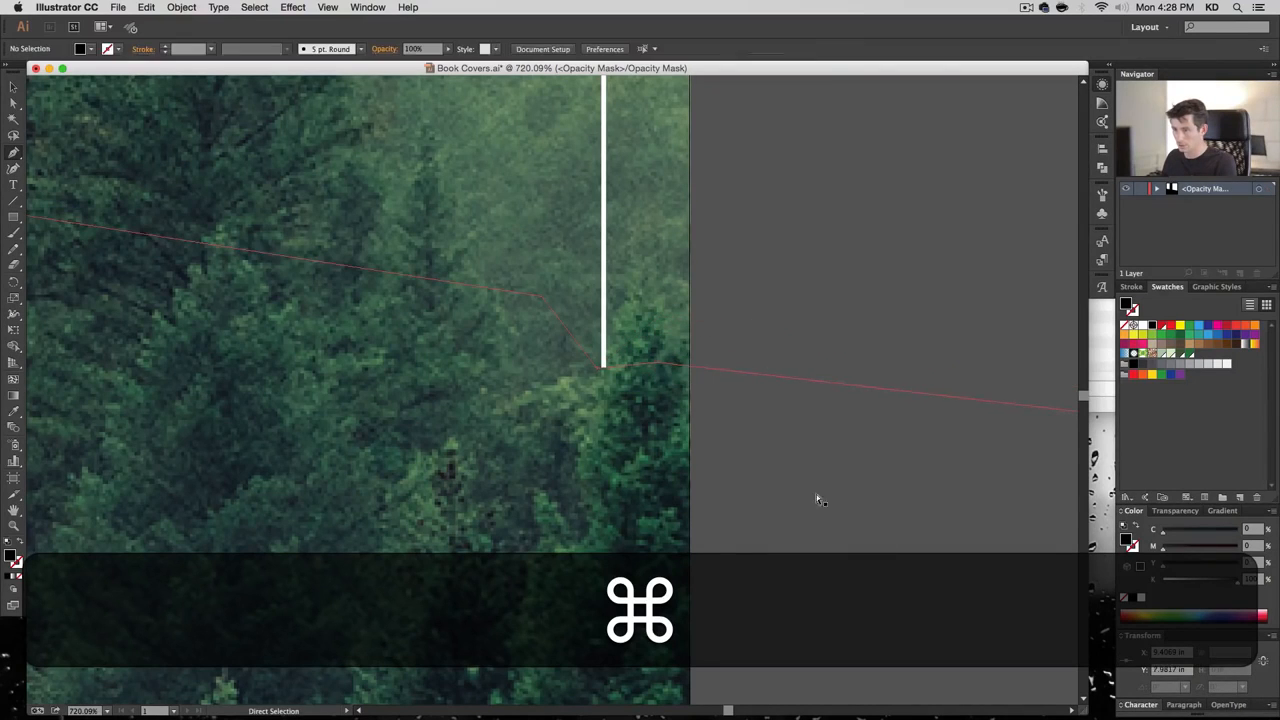
{"action": "key", "text": "super+1"}
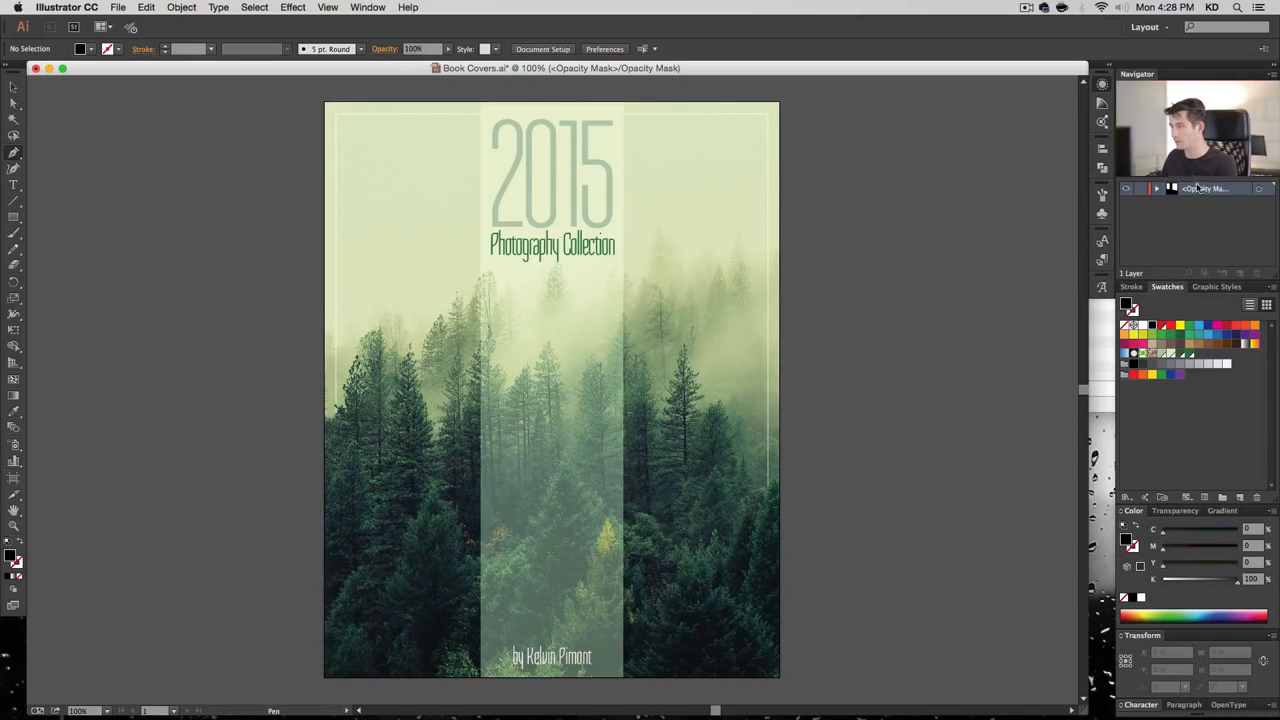
Exit opacity-mask editing and toggle the frame rectangle's visibility to compare
{"action": "left_click", "coordinate": [1175, 510]}
{"action": "left_click", "coordinate": [1139, 604]}
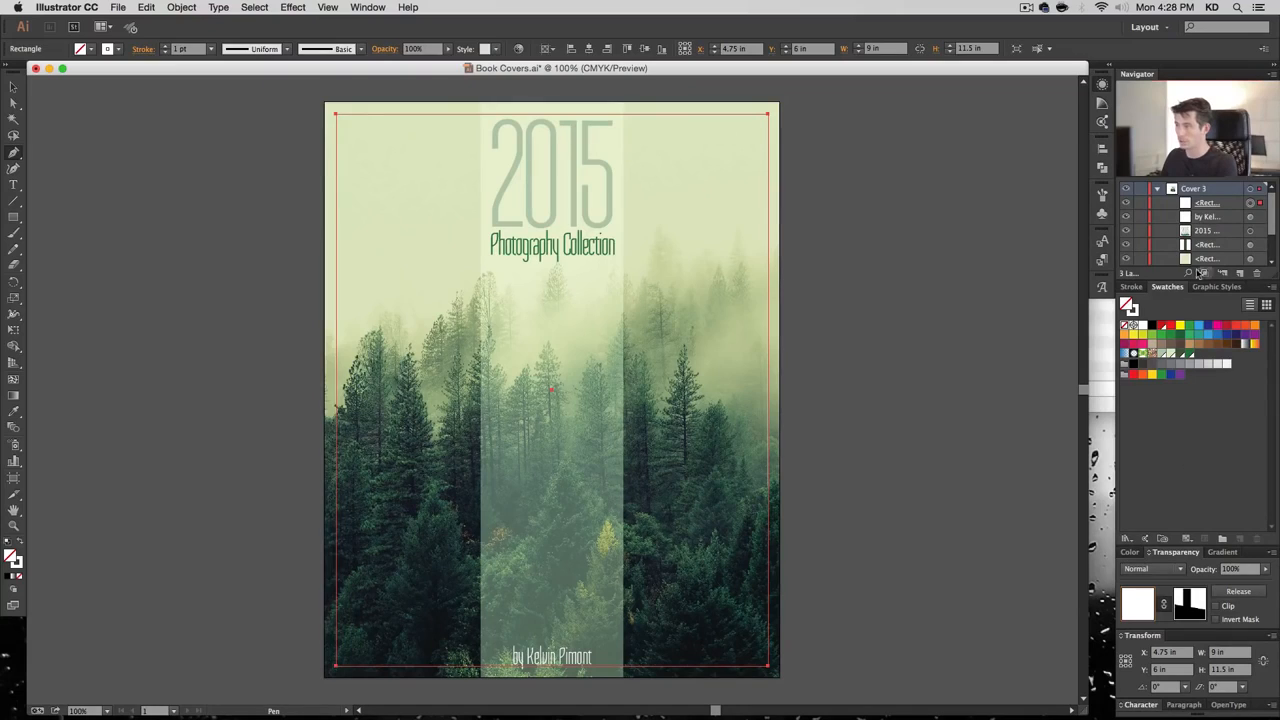
{"action": "left_click", "coordinate": [1127, 204]}
{"action": "left_click", "coordinate": [1127, 204]}
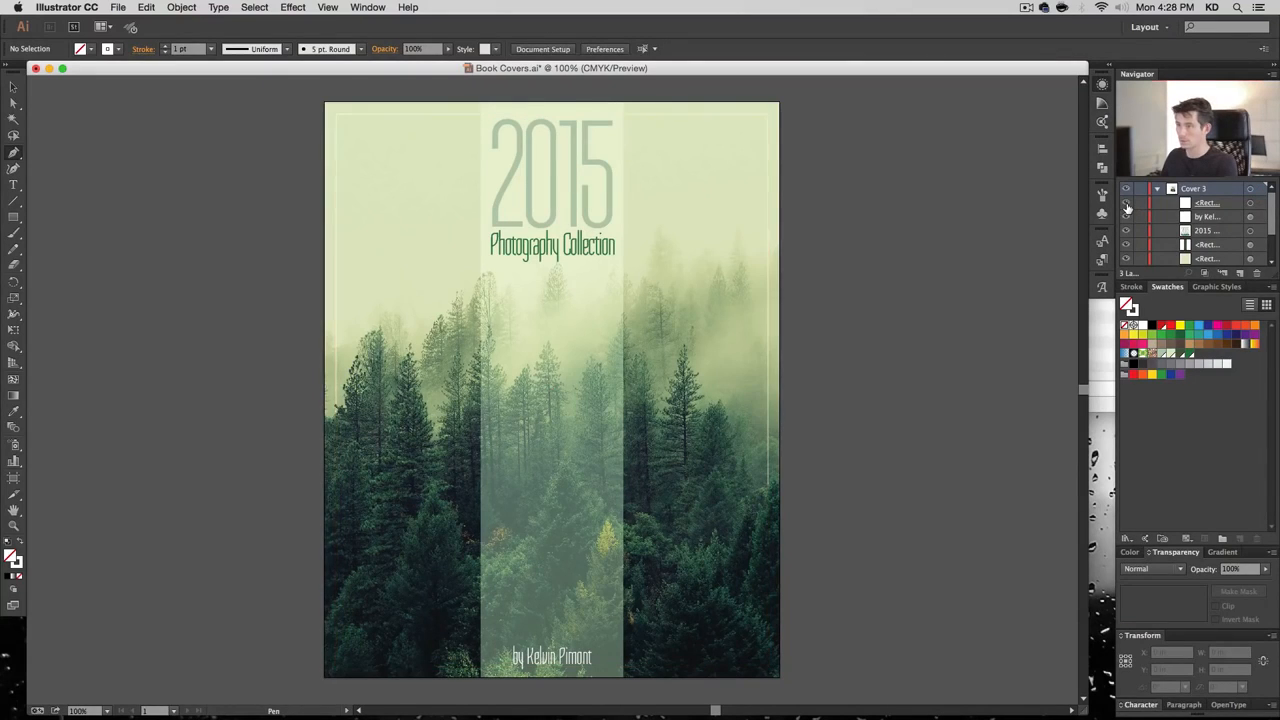
{"action": "left_click", "coordinate": [1127, 205]}
{"action": "left_click", "coordinate": [1127, 205]}
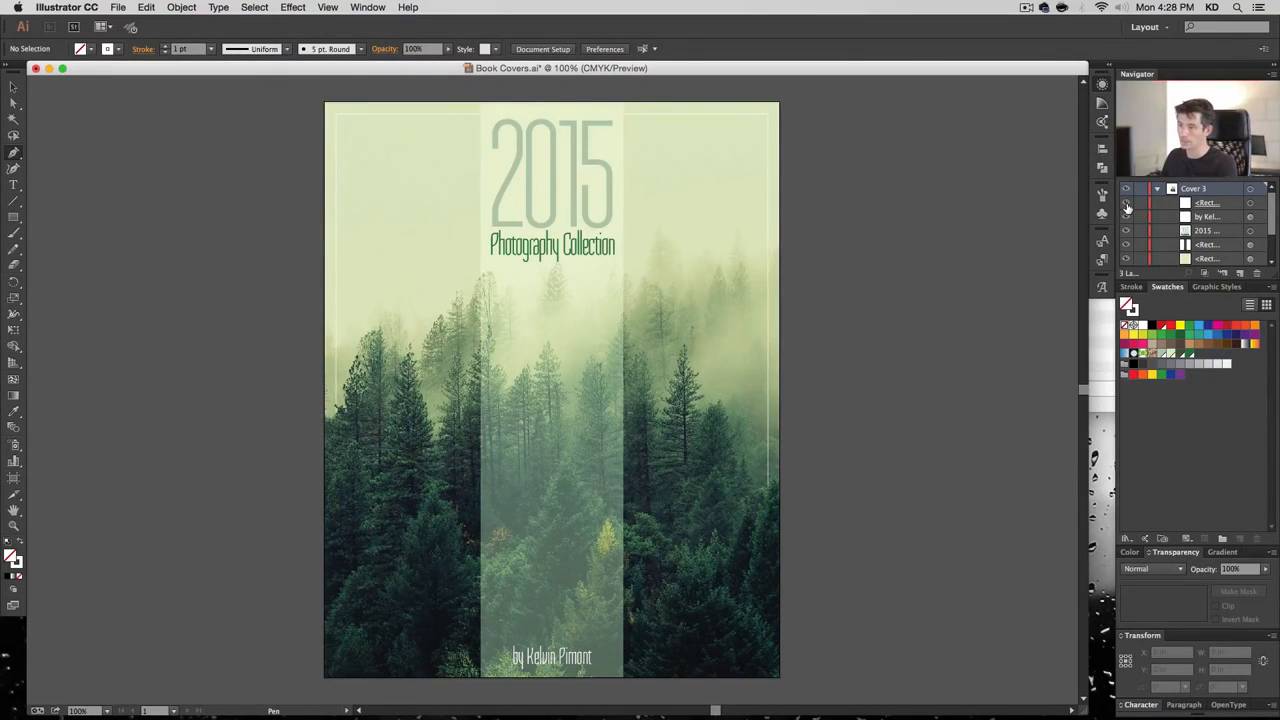
Increase the line spacing of the 2015 / Photography Collection title by three steps
{"action": "left_click", "coordinate": [13, 88]}
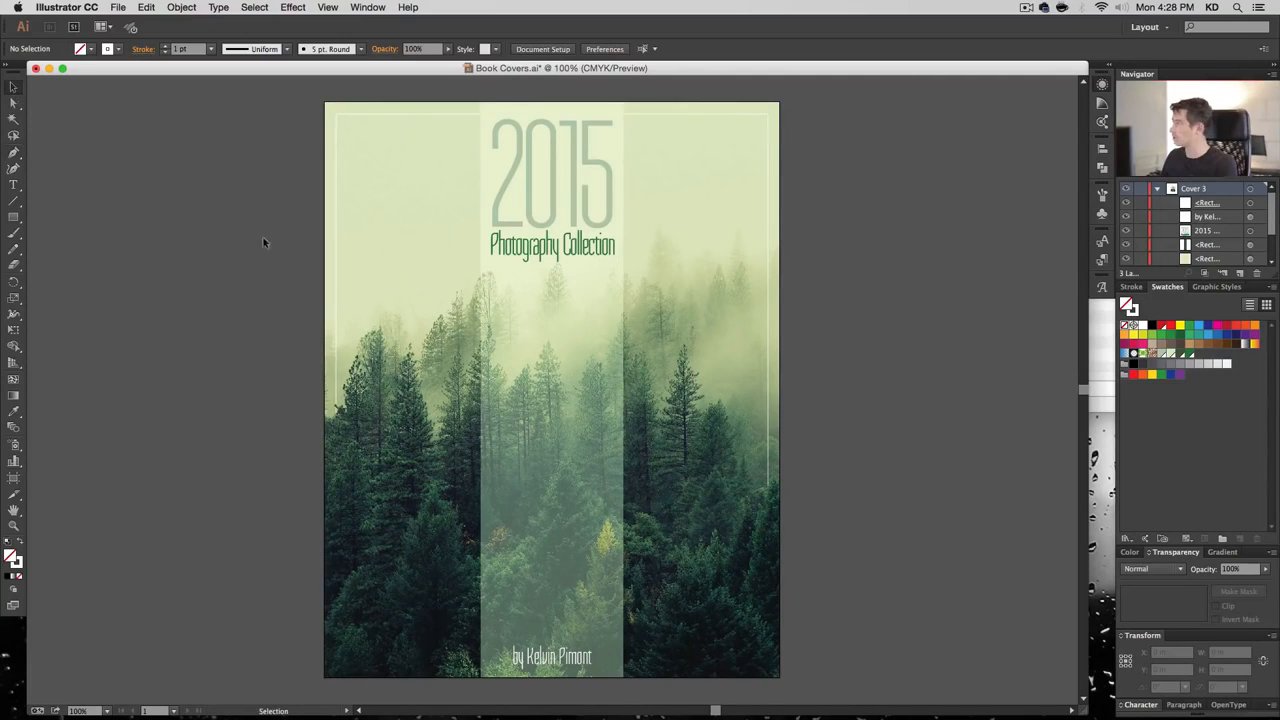
{"action": "left_click", "coordinate": [543, 254]}
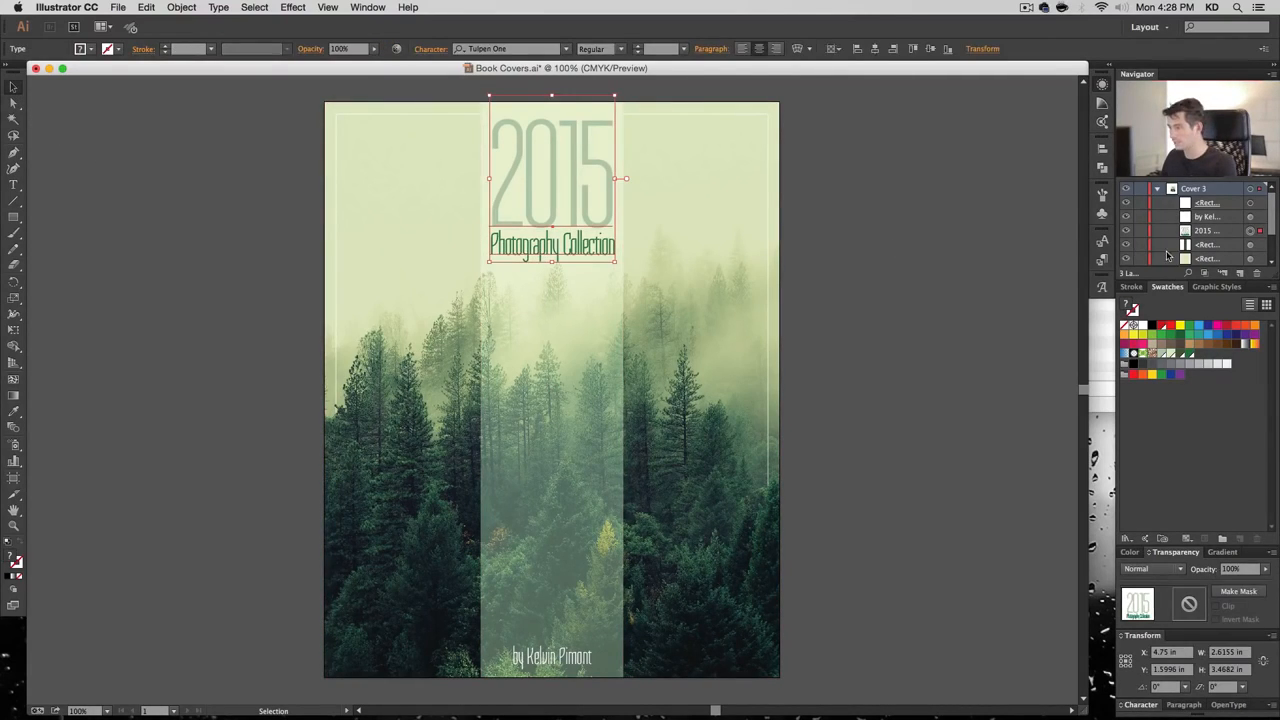
{"action": "left_click", "coordinate": [1148, 711]}
{"action": "left_click", "coordinate": [1185, 533]}
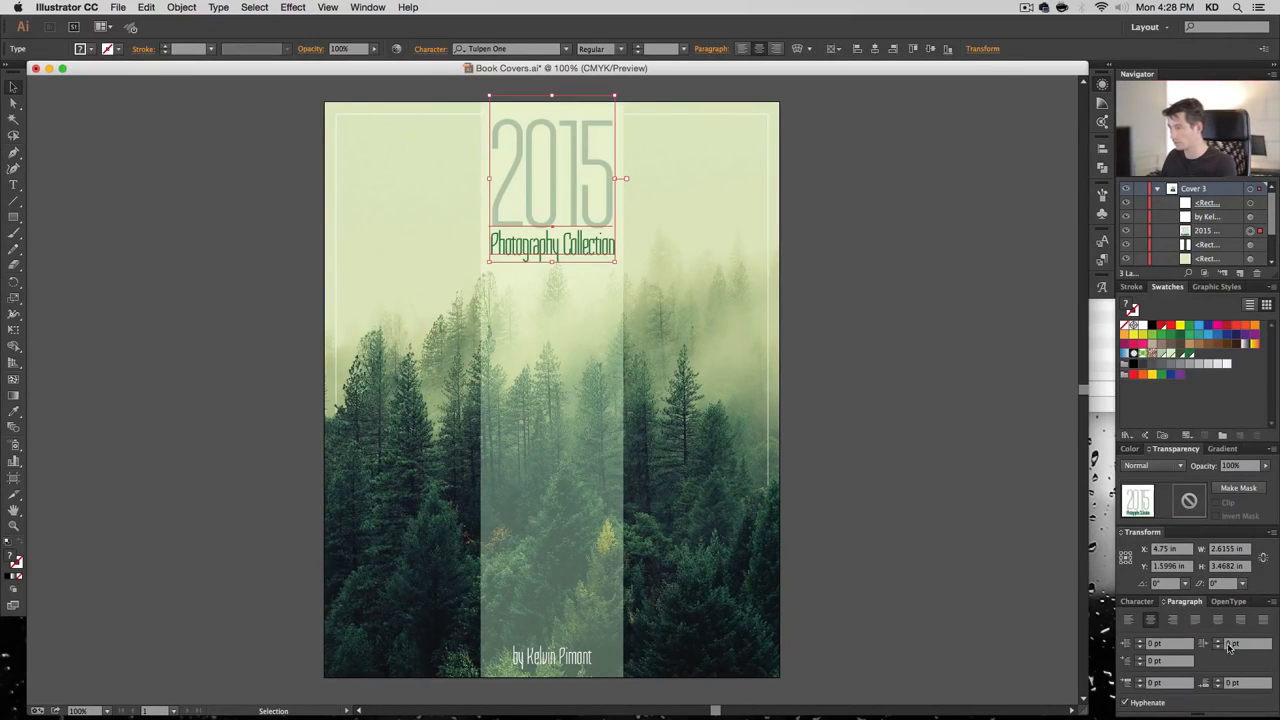
{"action": "left_click", "coordinate": [1135, 601]}
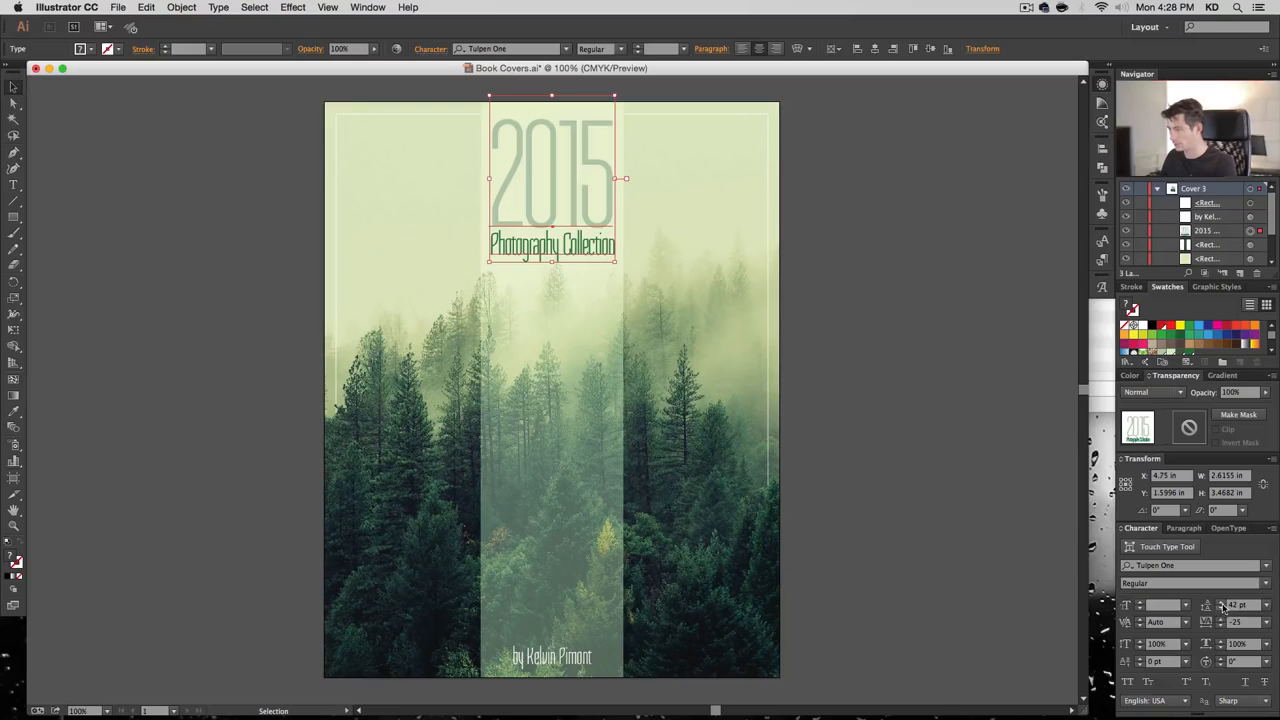
{"action": "left_click", "coordinate": [1221, 602]}
{"action": "left_click", "coordinate": [1221, 602]}
{"action": "left_click", "coordinate": [1221, 602]}
{"action": "left_click", "coordinate": [1221, 602]}
{"action": "left_click", "coordinate": [1221, 602]}
{"action": "left_click", "coordinate": [923, 398]}
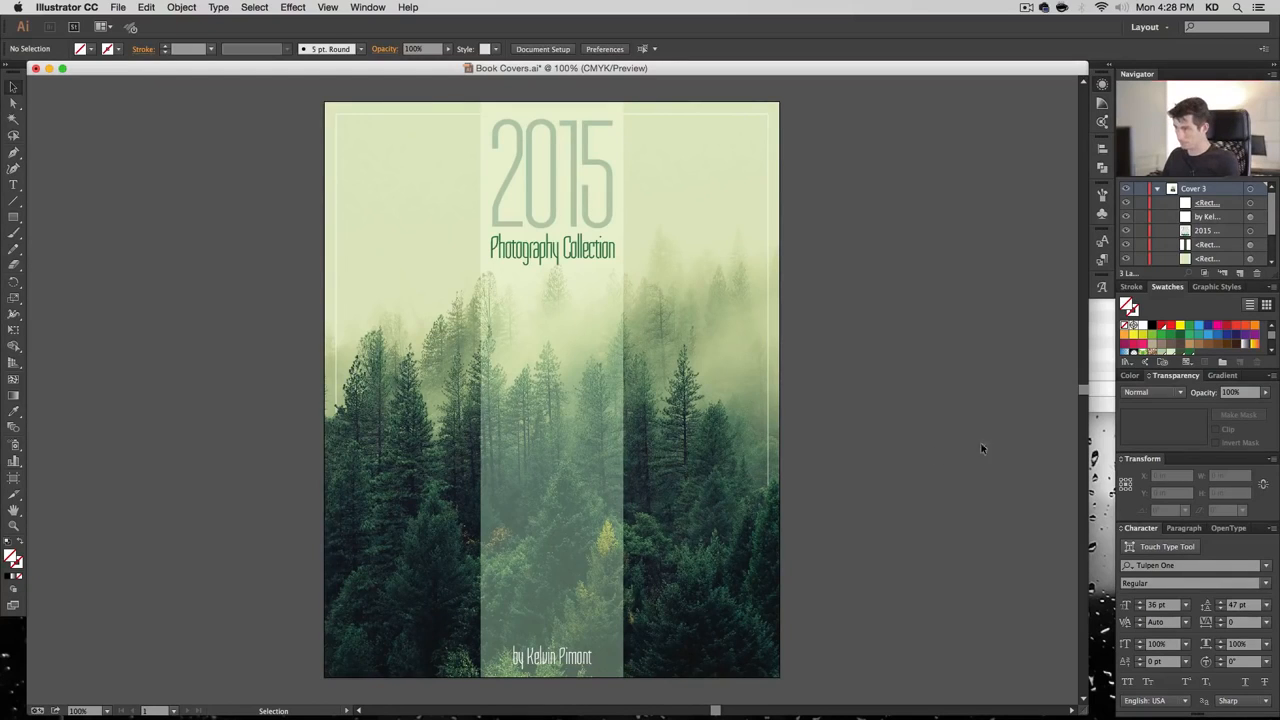
Collapse the Cover 3 layer and save Book Covers.ai
{"action": "left_click", "coordinate": [1157, 189]}
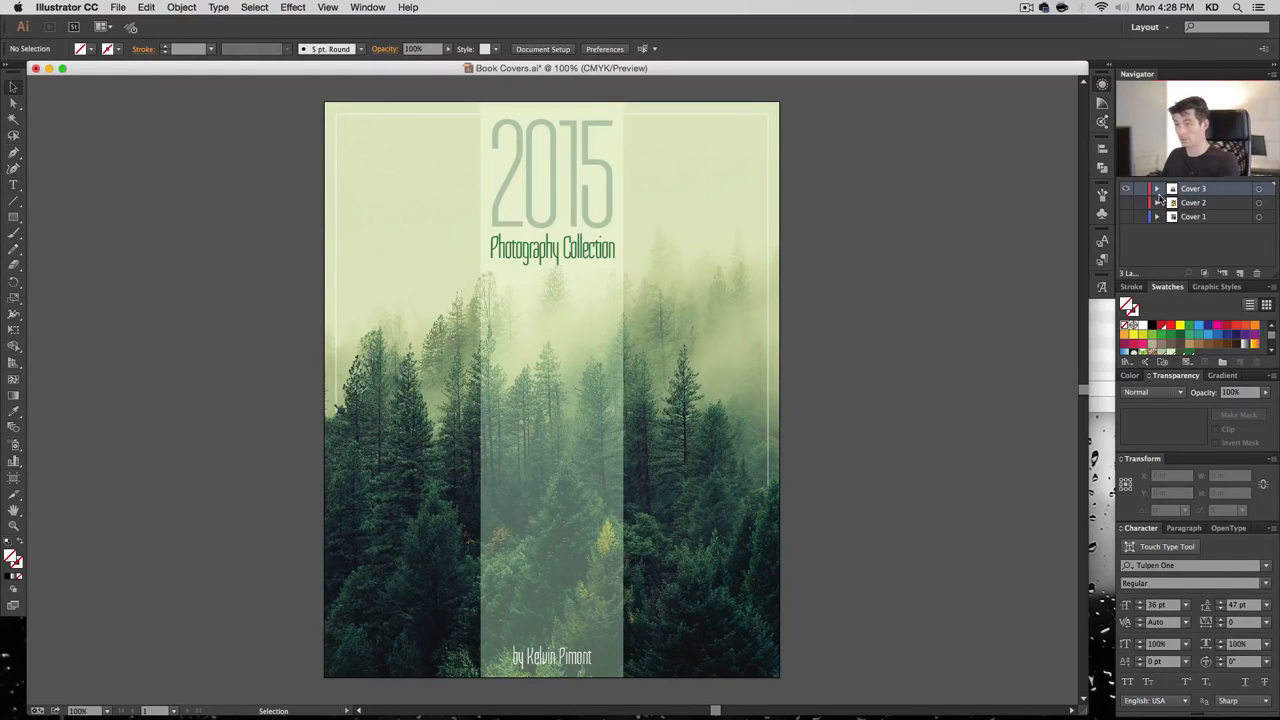
{"action": "key", "text": "super+s"}
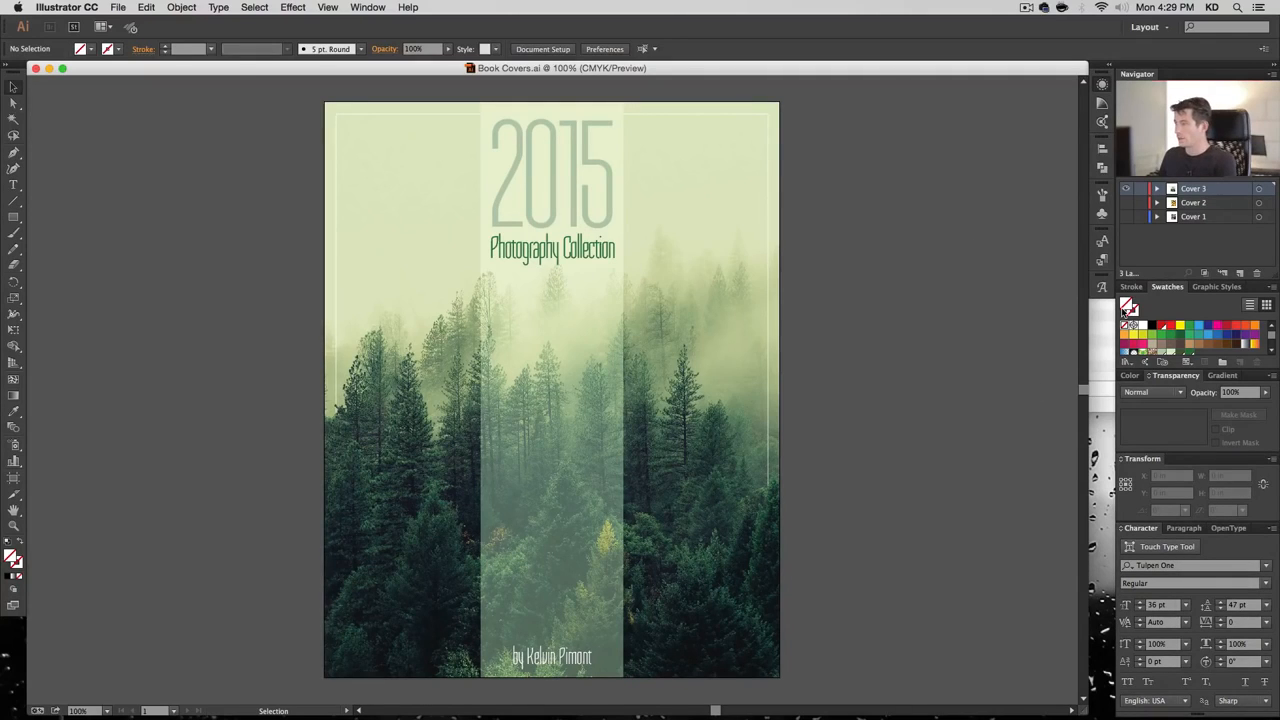
{"action": "key", "text": "super+Tab"}
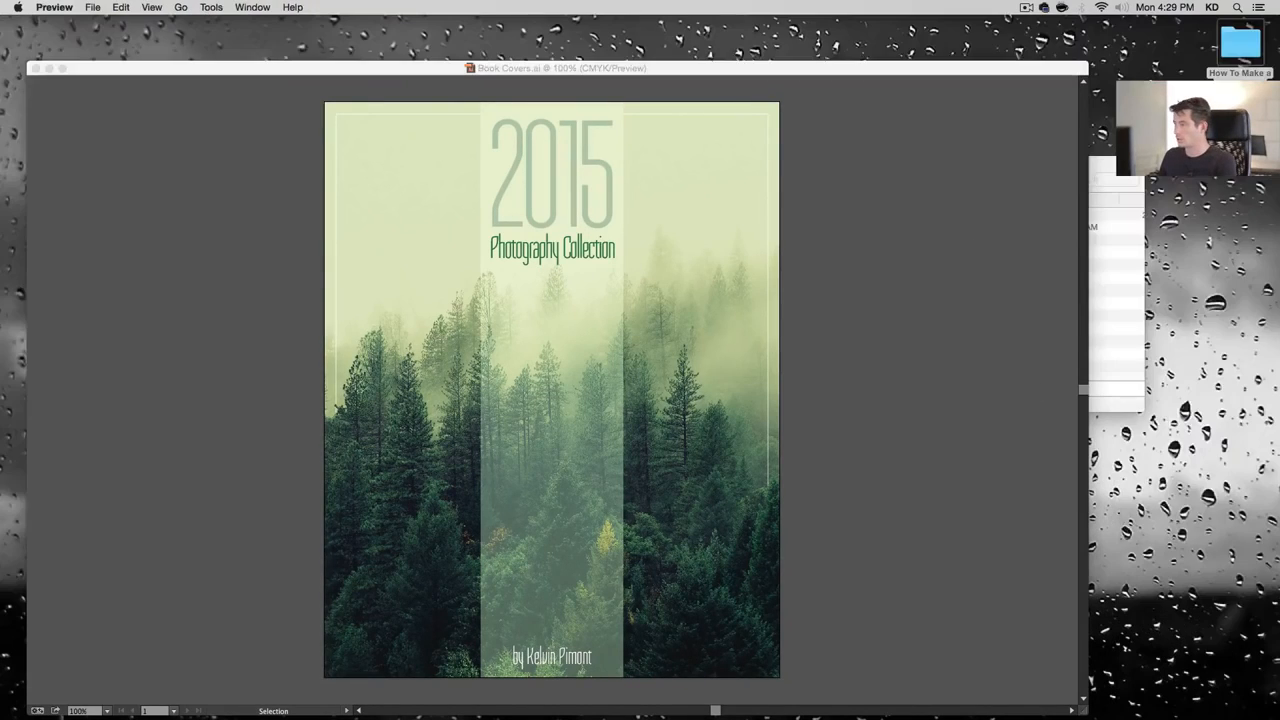
{"action": "left_click", "coordinate": [965, 281]}
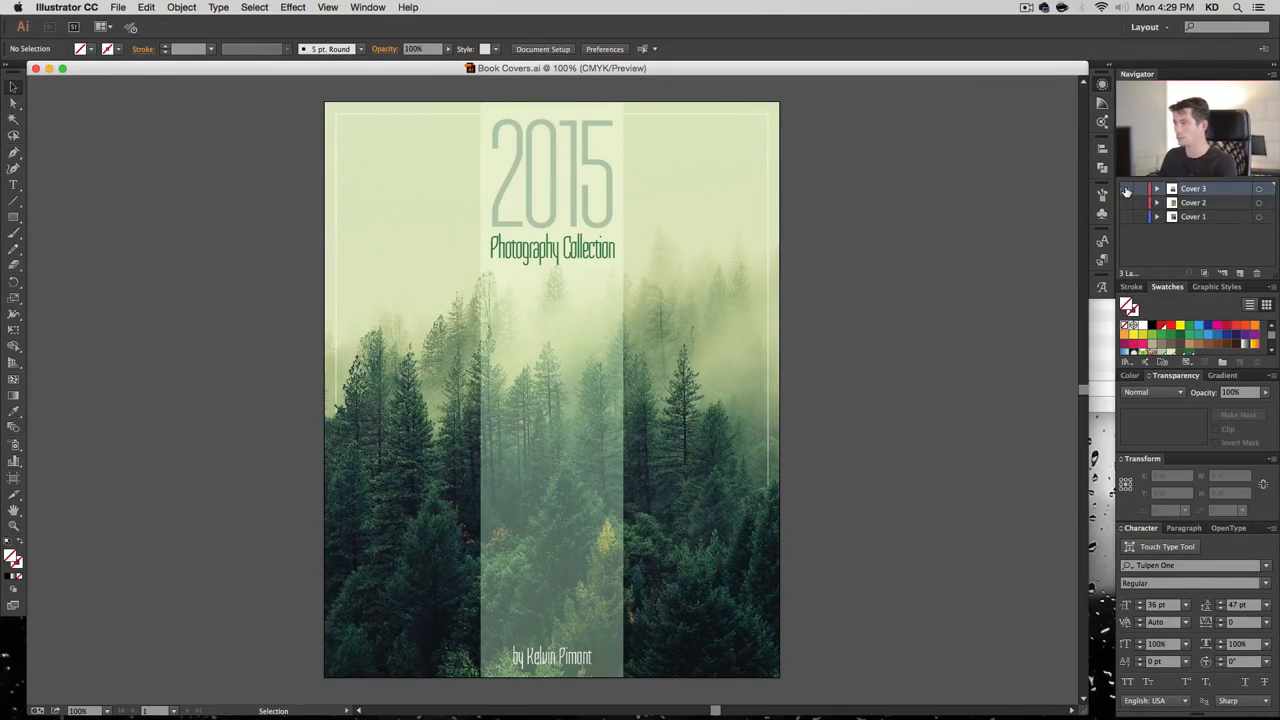
{"action": "key", "text": "super+y"}
{"action": "key", "text": "super+y"}
Create a new layer named Cover 4
{"action": "left_click", "coordinate": [1240, 273]}
{"action": "double_click", "coordinate": [1193, 188]}
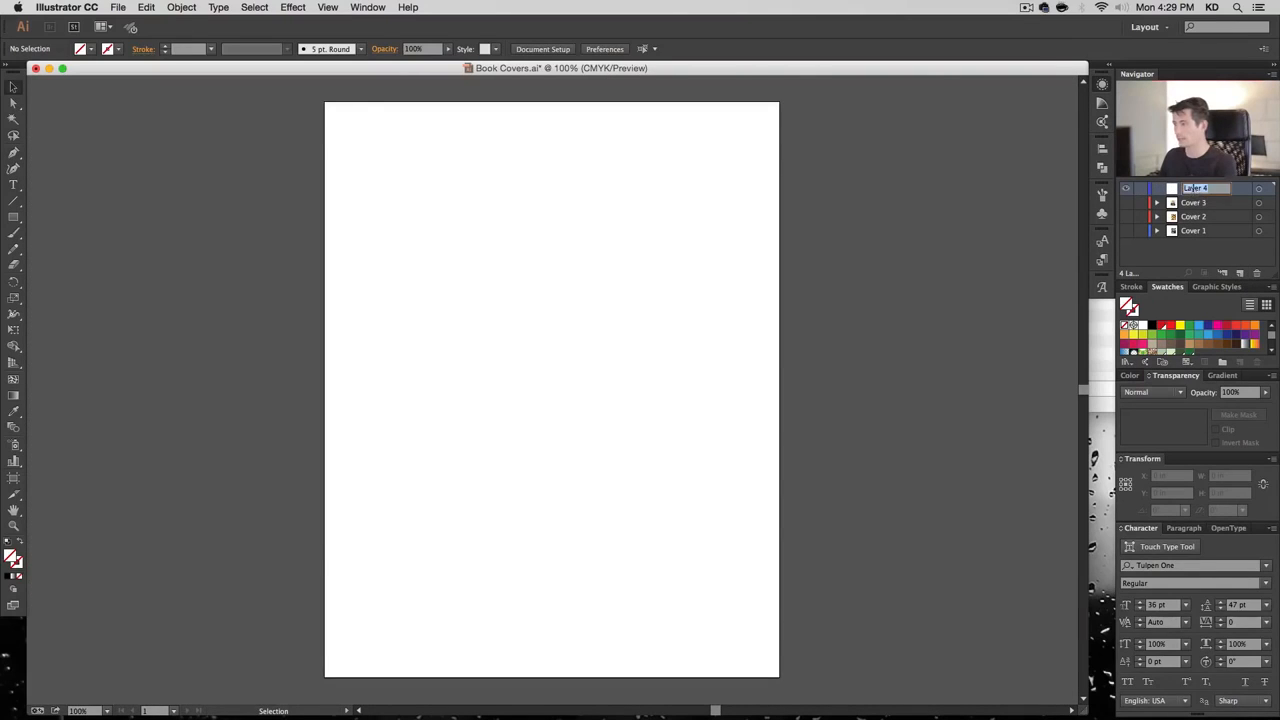
{"action": "type", "text": "Cover"}
{"action": "key", "text": "Return"}
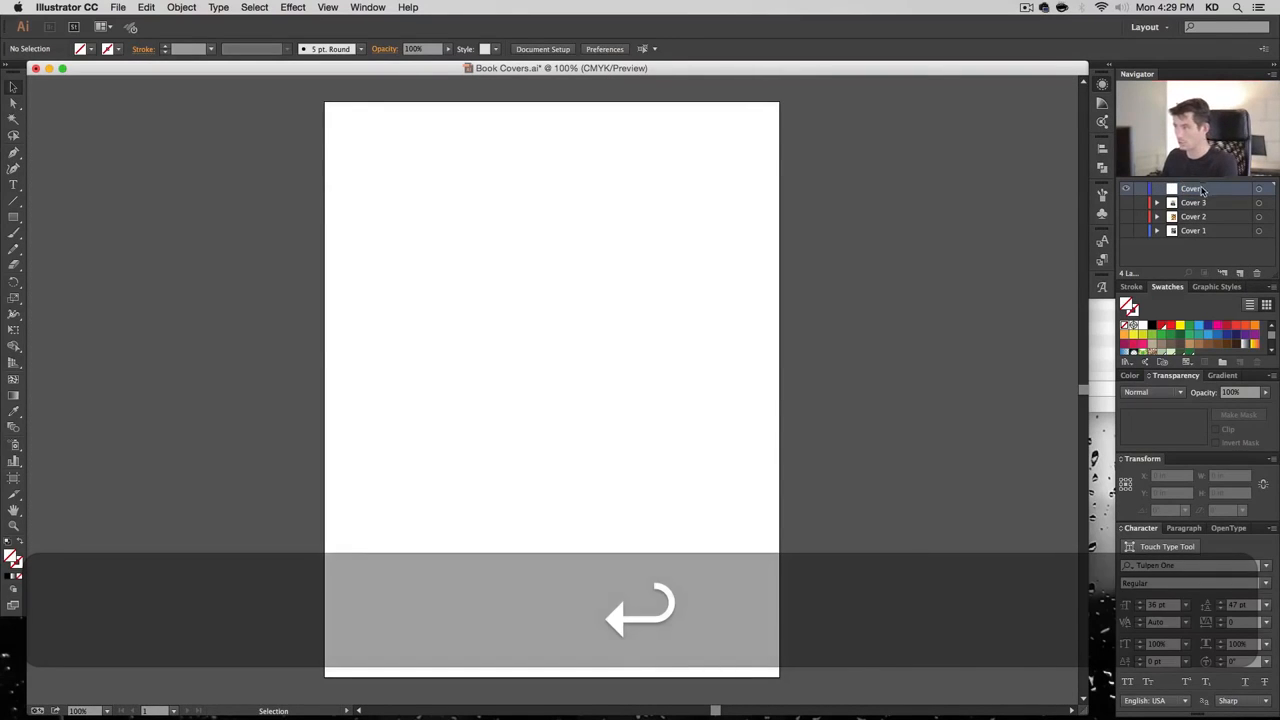
{"action": "key", "text": "Right"}
{"action": "type", "text": "4"}
{"action": "key", "text": "Return"}
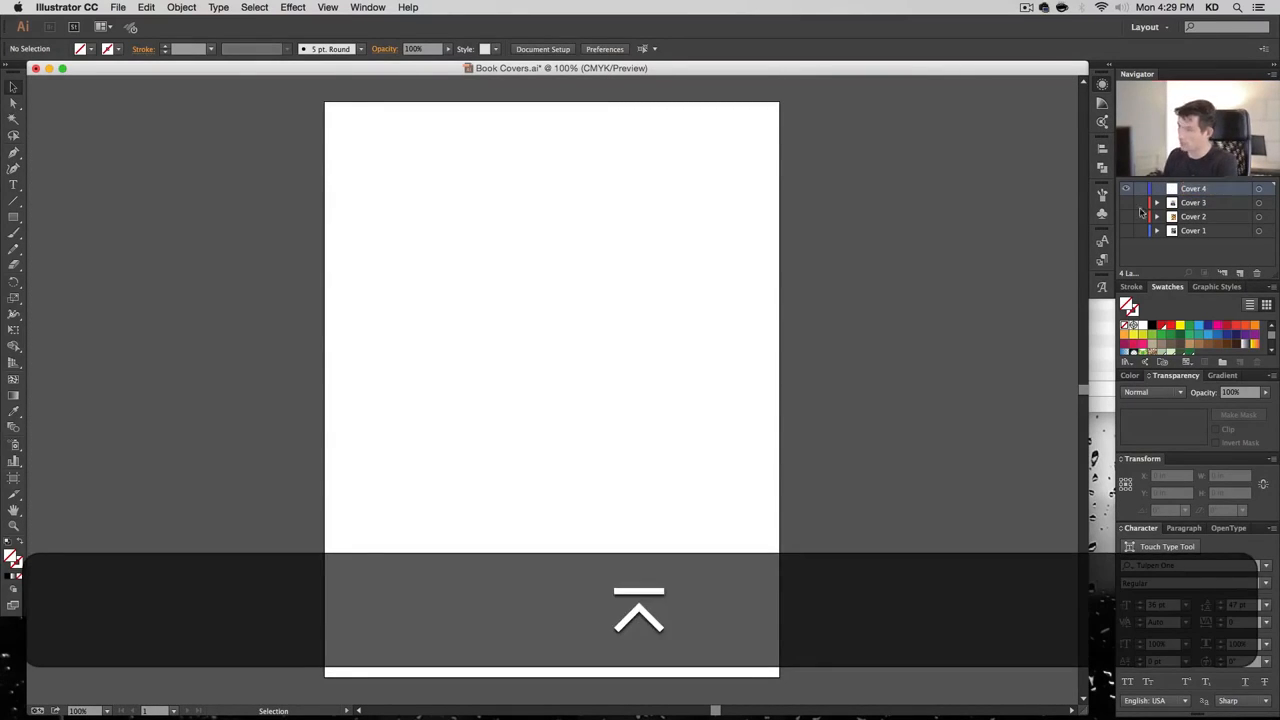
Draw a 9.5 × 12 in rectangle and centre it on the artboard
{"action": "key", "text": "m"}
{"action": "left_click", "coordinate": [389, 131]}
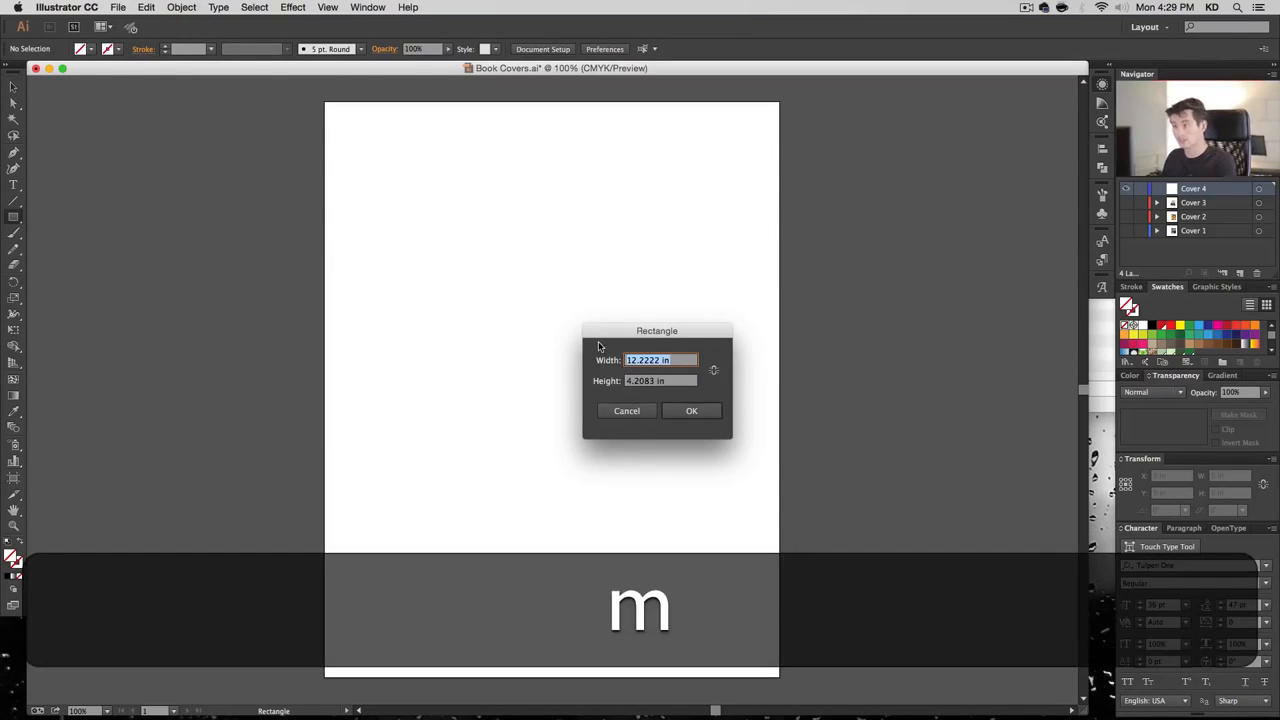
{"action": "type", "text": "8."}
{"action": "key", "text": "BackSpace"}
{"action": "key", "text": "BackSpace"}
{"action": "type", "text": "9.5"}
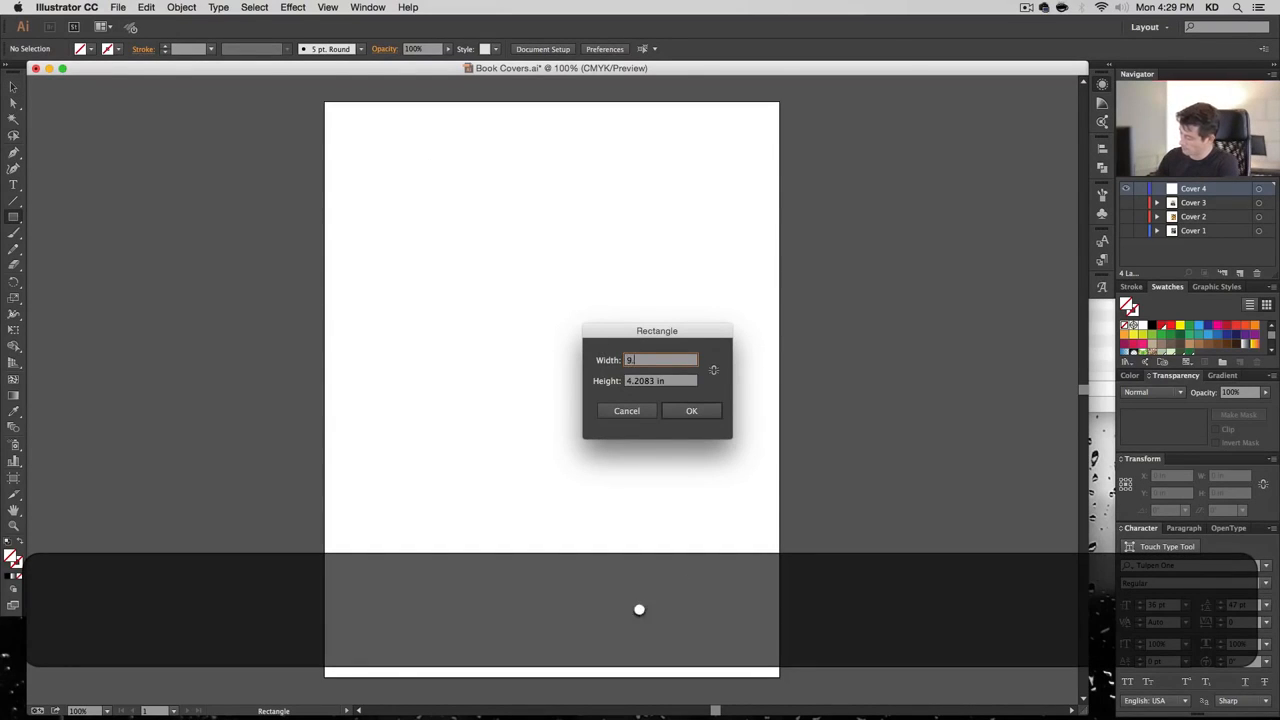
{"action": "key", "text": "Tab"}
{"action": "type", "text": "12"}
{"action": "key", "text": "Return"}
{"action": "left_click", "coordinate": [589, 48]}
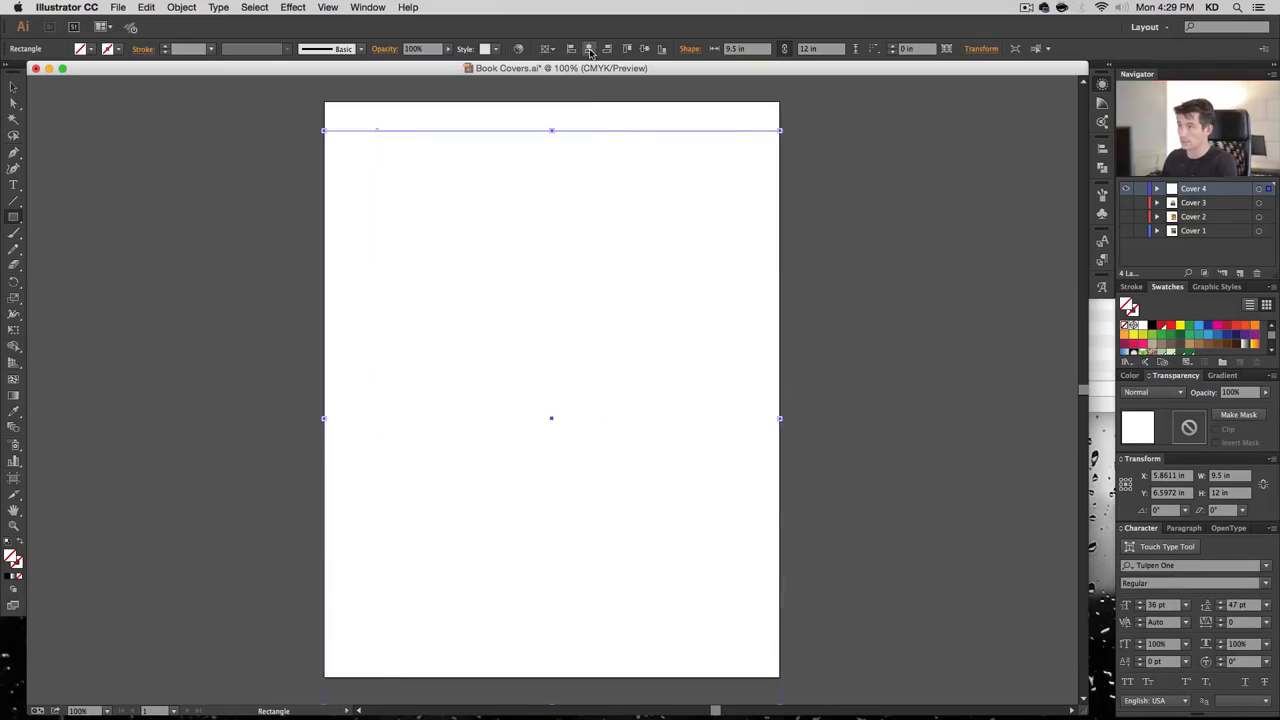
{"action": "left_click", "coordinate": [645, 48]}
{"action": "key", "text": "v"}
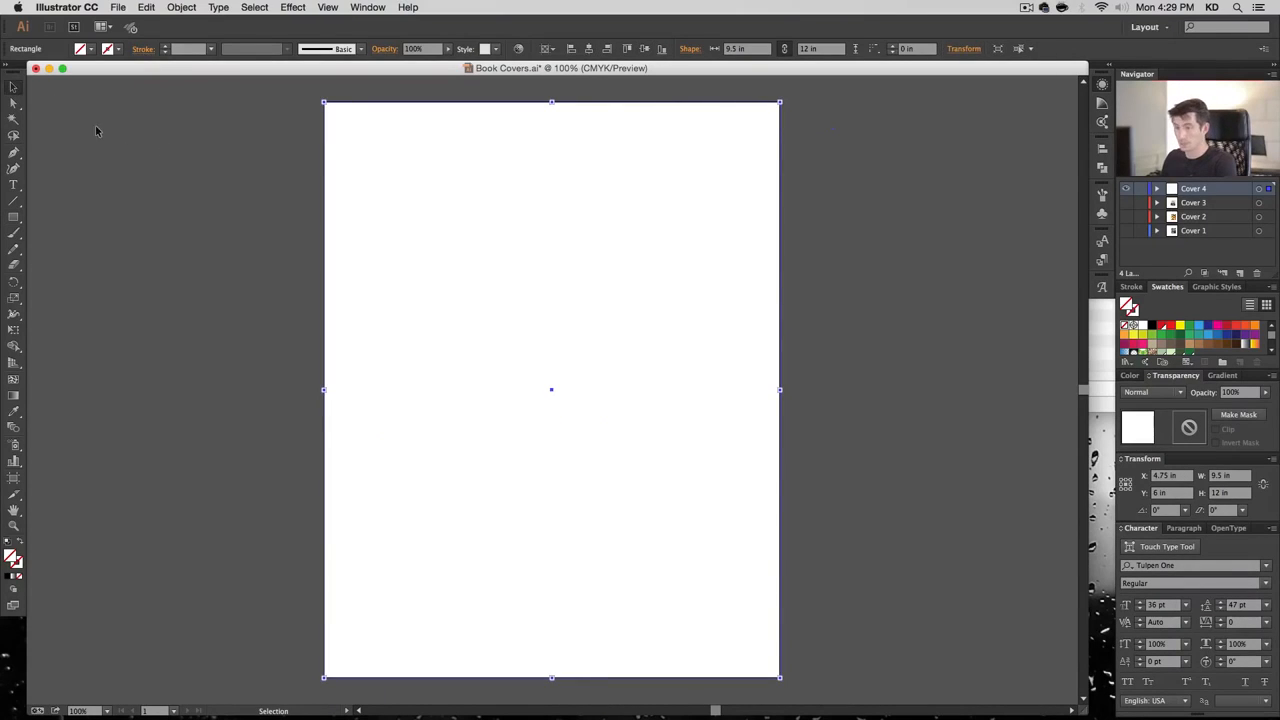
{"action": "left_click", "coordinate": [118, 7]}
{"action": "left_click", "coordinate": [155, 214]}
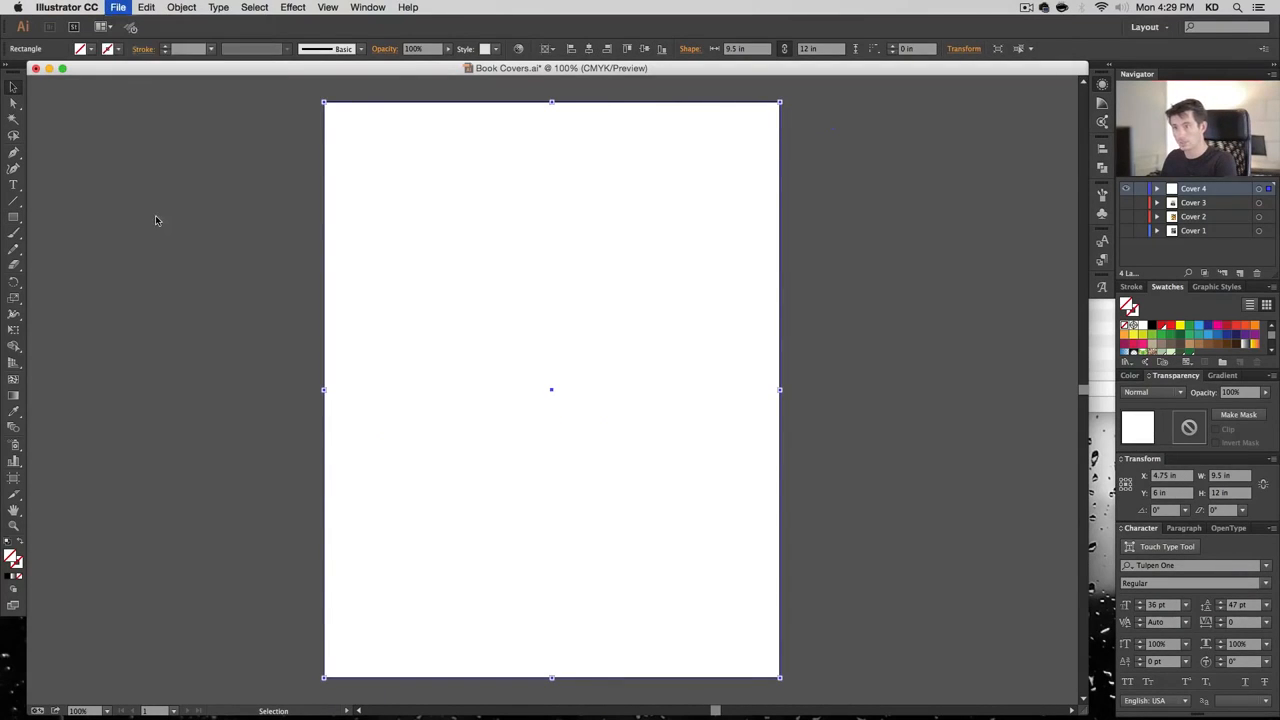
Place the bokeh photo 00540.jpg into the document
{"action": "left_click", "coordinate": [703, 168]}
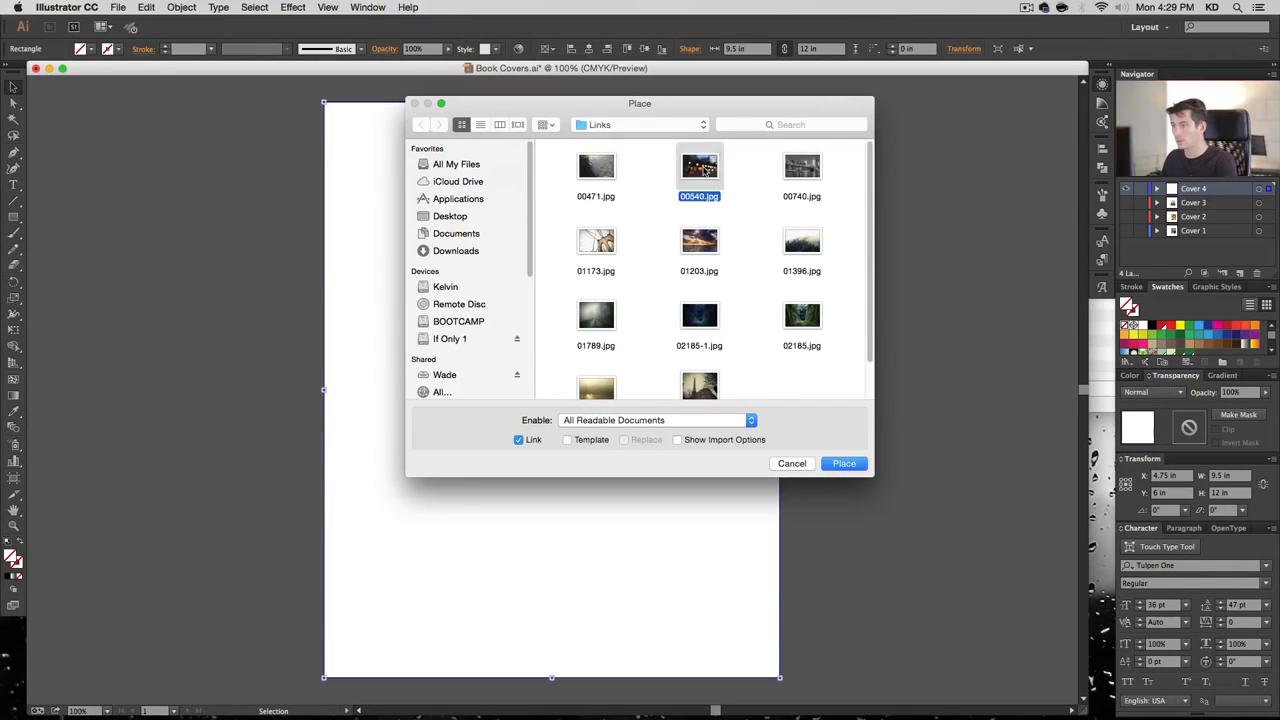
{"action": "double_click", "coordinate": [703, 168]}
{"action": "left_click", "coordinate": [266, 132]}
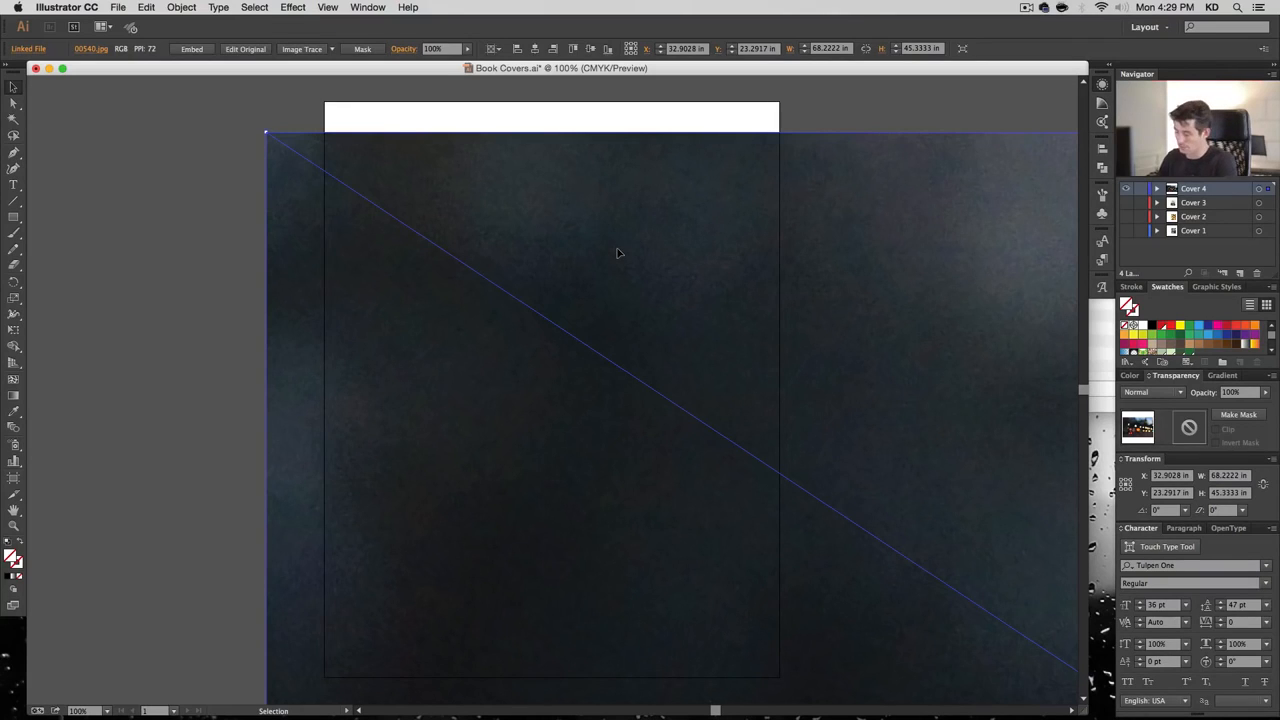
{"action": "key", "text": "super+minus"}
{"action": "key", "text": "super+minus"}
{"action": "key", "text": "super+minus"}
{"action": "key", "text": "super+minus"}
{"action": "key", "text": "super+minus"}
{"action": "key", "text": "super+minus"}
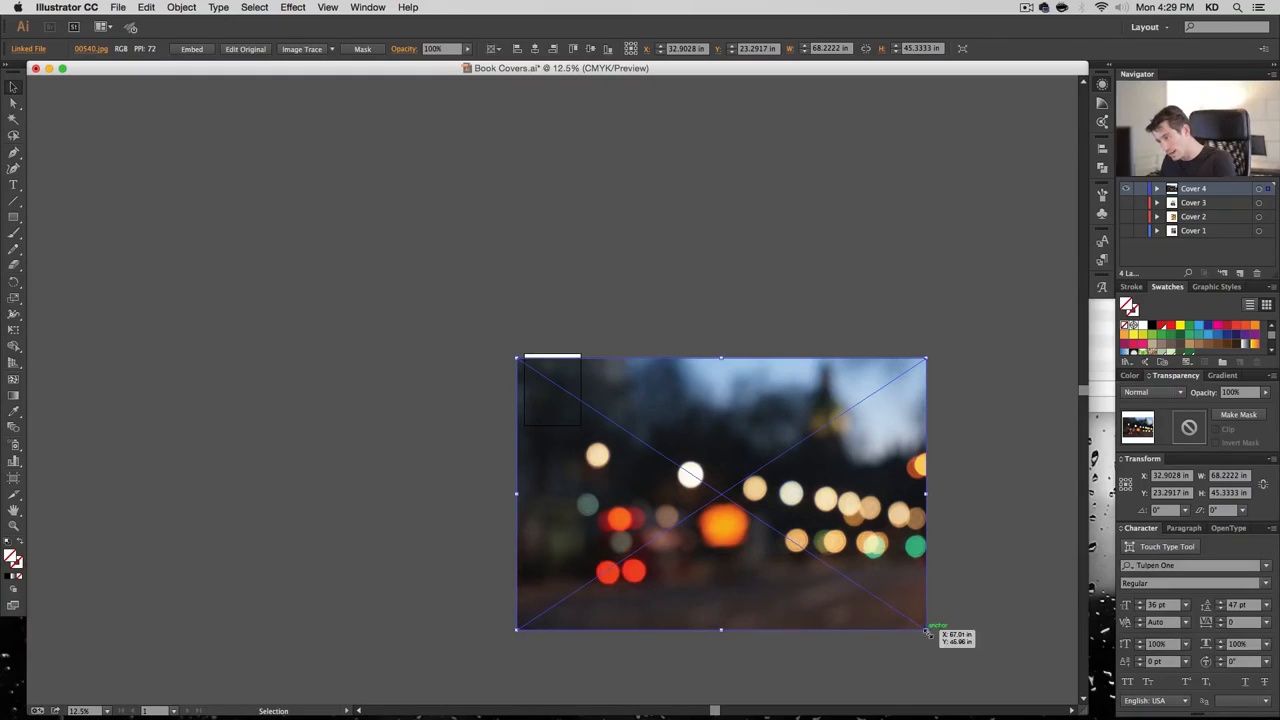
{"action": "left_click_drag", "start_coordinate": [926, 630], "coordinate": [614, 456]}
{"action": "key", "text": "super+shift+z"}
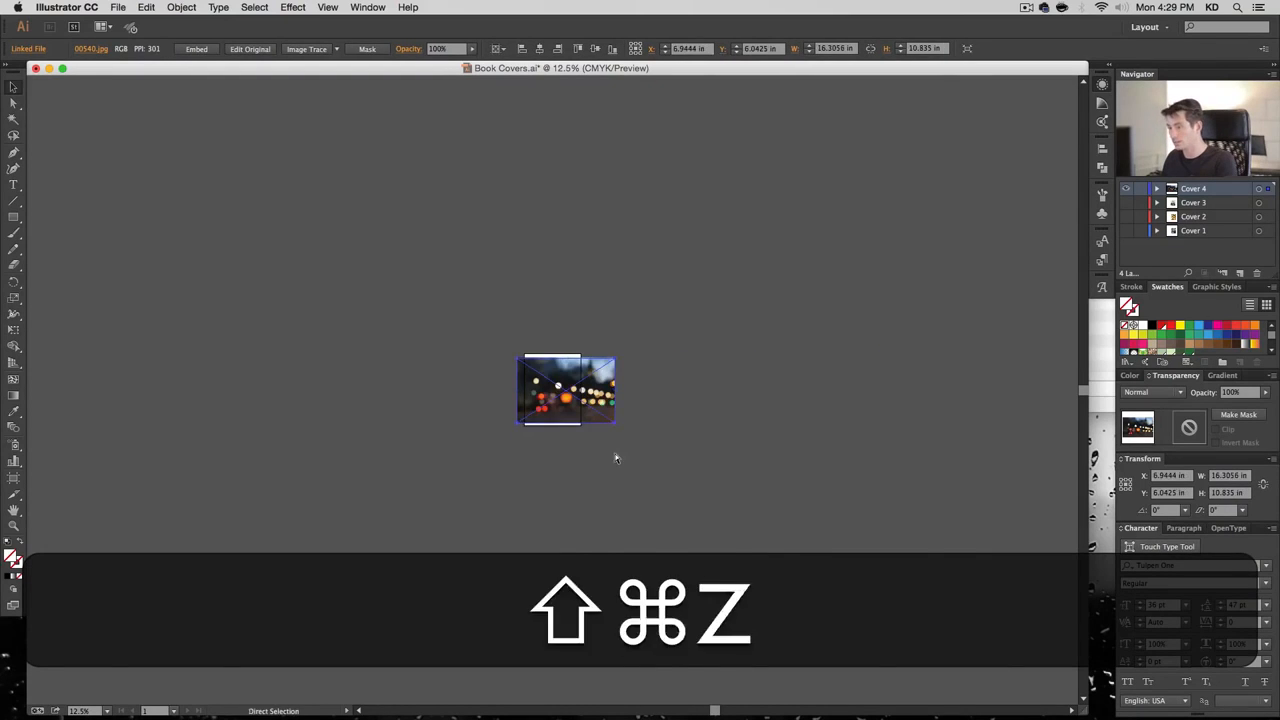
{"action": "key", "text": "super+z"}
{"action": "key", "text": "super+1"}
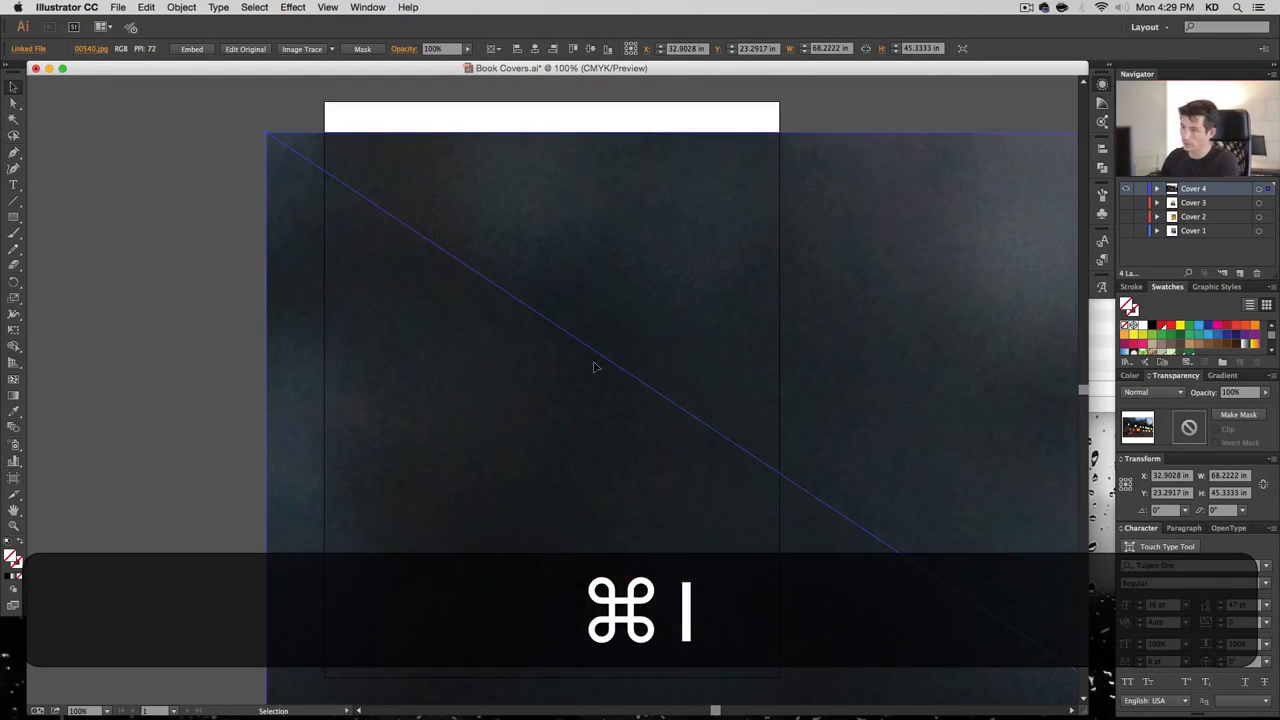
{"action": "left_click", "coordinate": [189, 368]}
{"action": "left_click", "coordinate": [439, 359]}
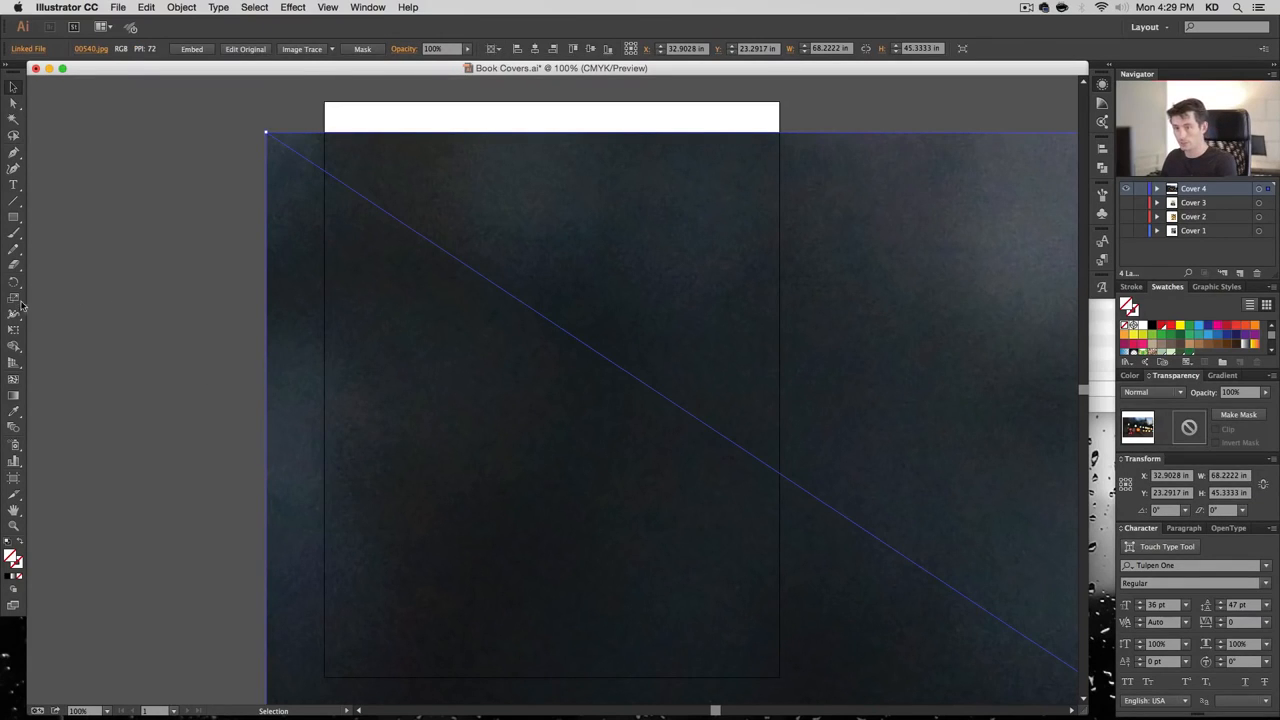
Scale the placed photo uniformly to 20%
{"action": "key", "text": "s"}
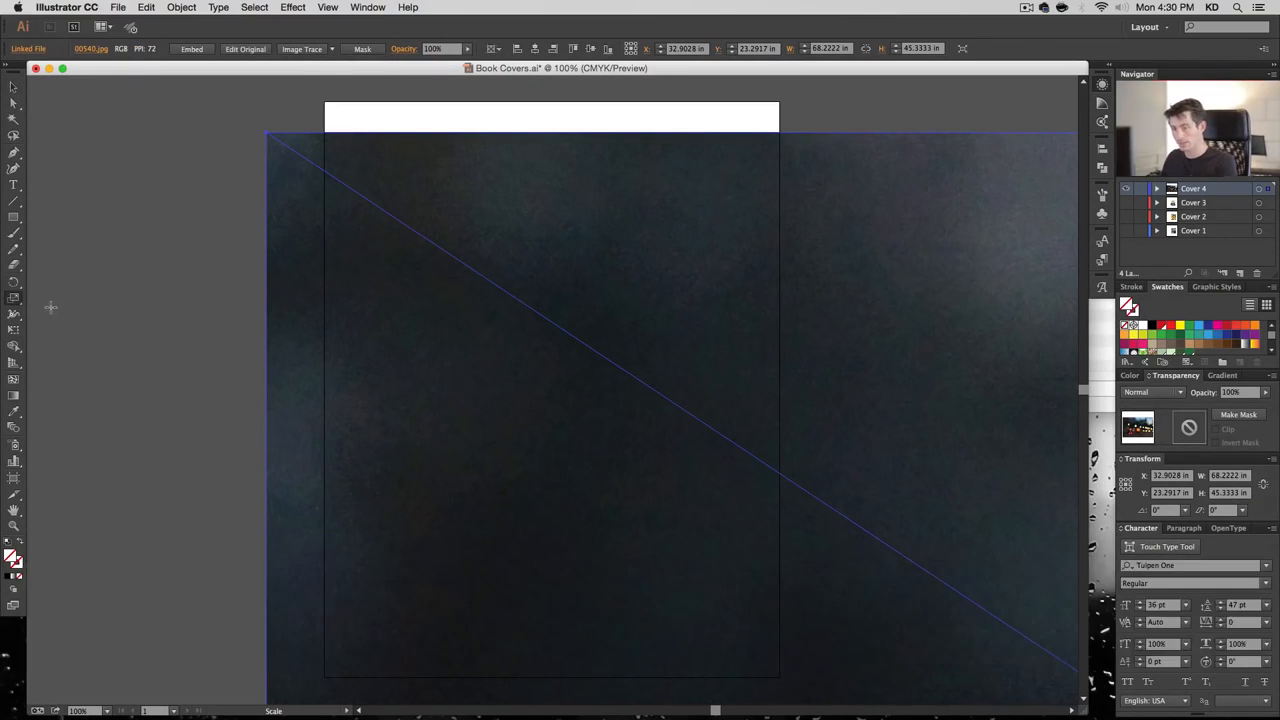
{"action": "key", "text": "Return"}
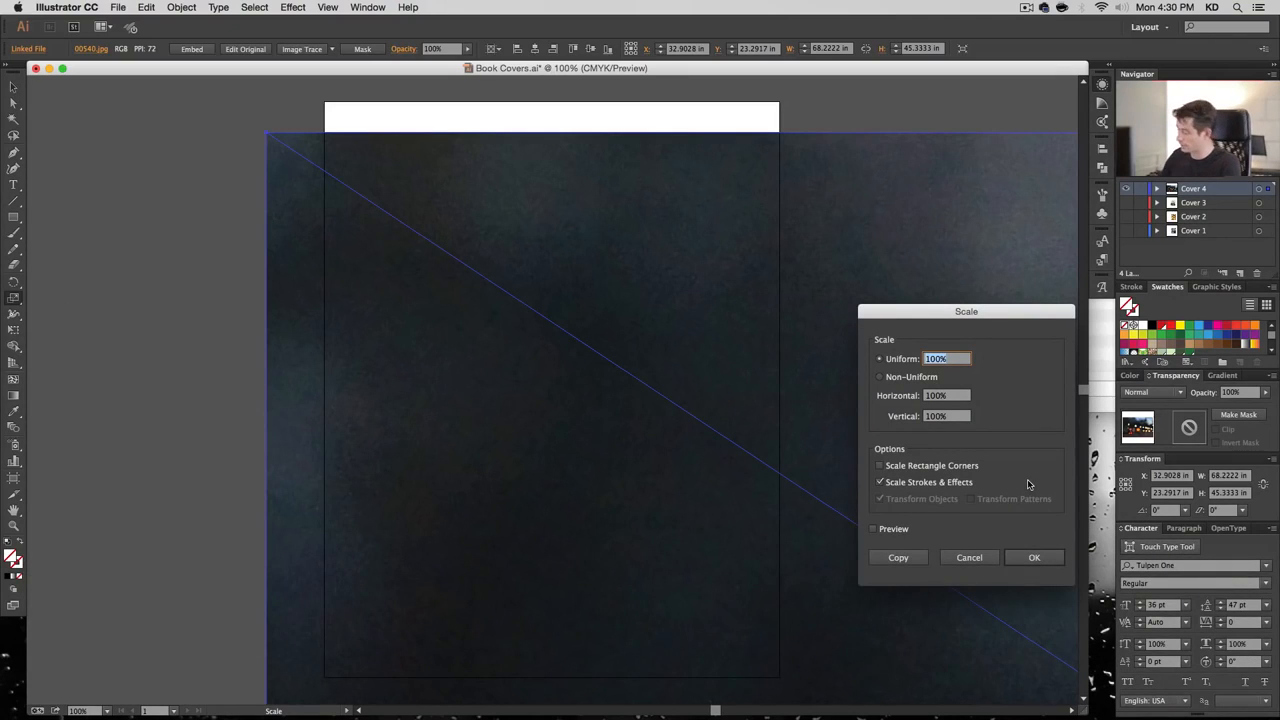
{"action": "type", "text": "20"}
{"action": "key", "text": "Return"}
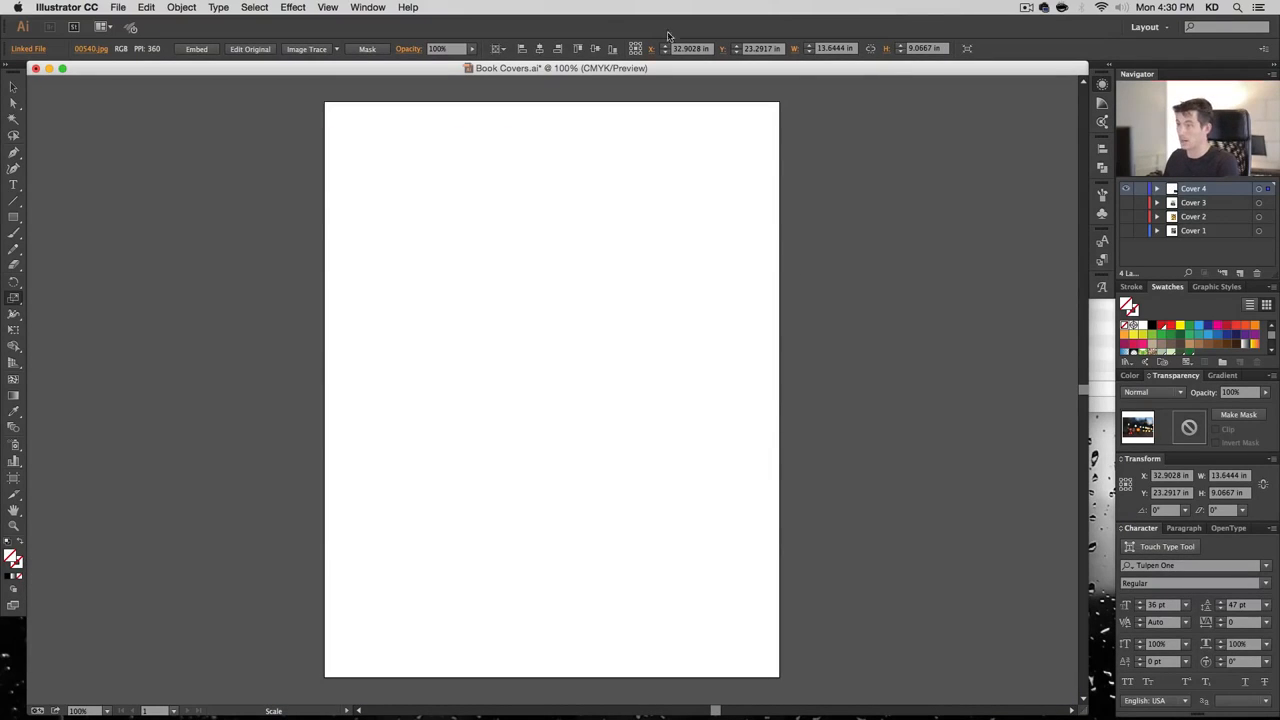
Centre the bokeh photo on the artboard and enlarge it proportionally past the page edges
{"action": "left_click", "coordinate": [539, 49]}
{"action": "left_click", "coordinate": [595, 49]}
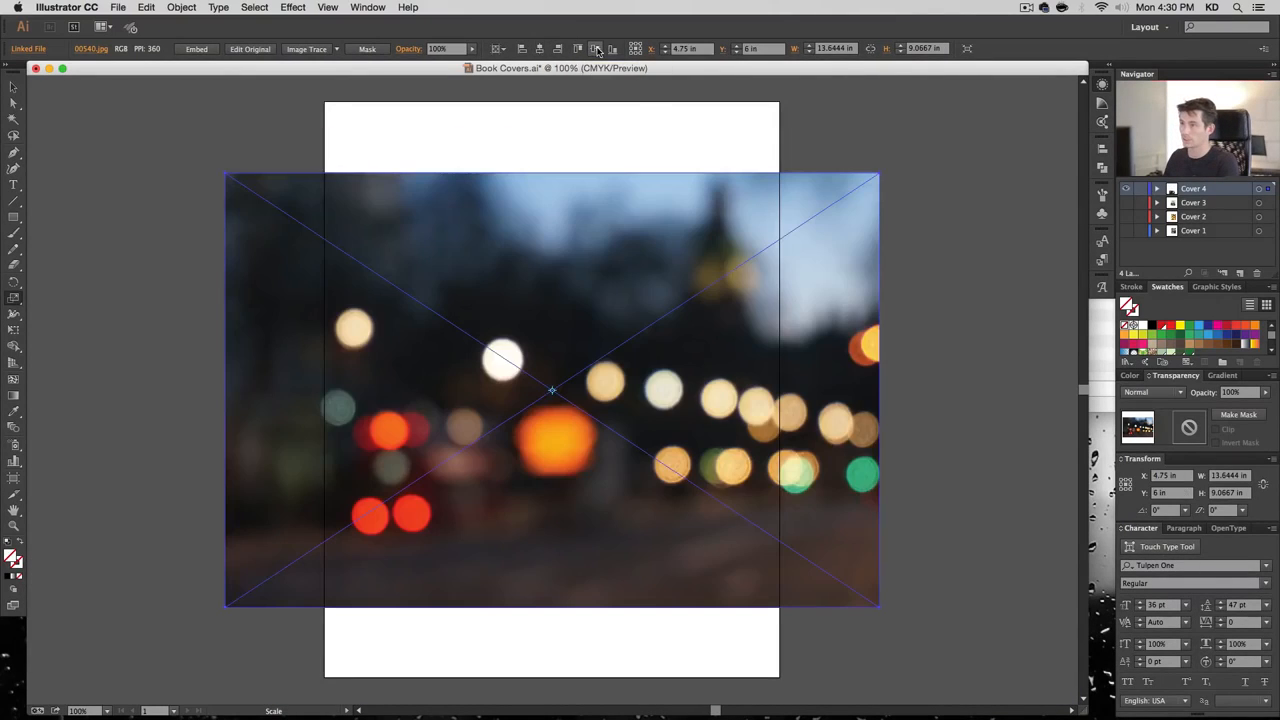
{"action": "left_click", "coordinate": [13, 88]}
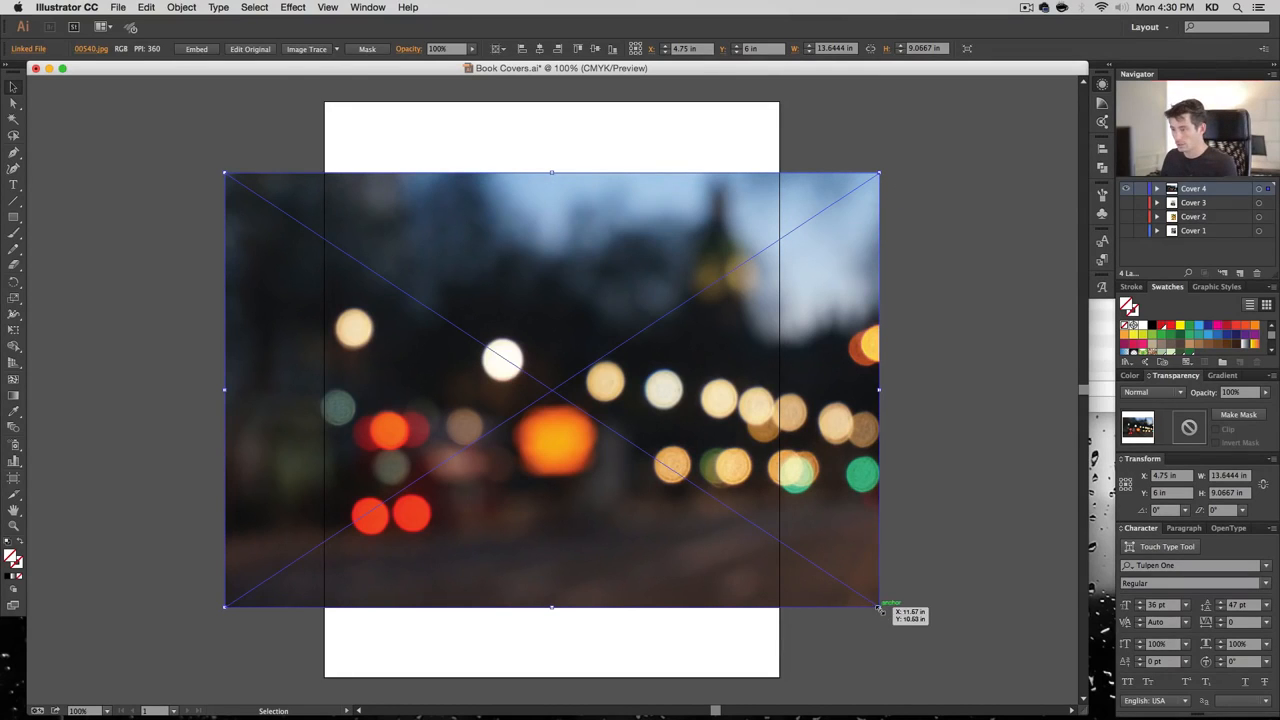
{"action": "left_click_drag", "start_coordinate": [879, 607], "coordinate": [994, 685]}
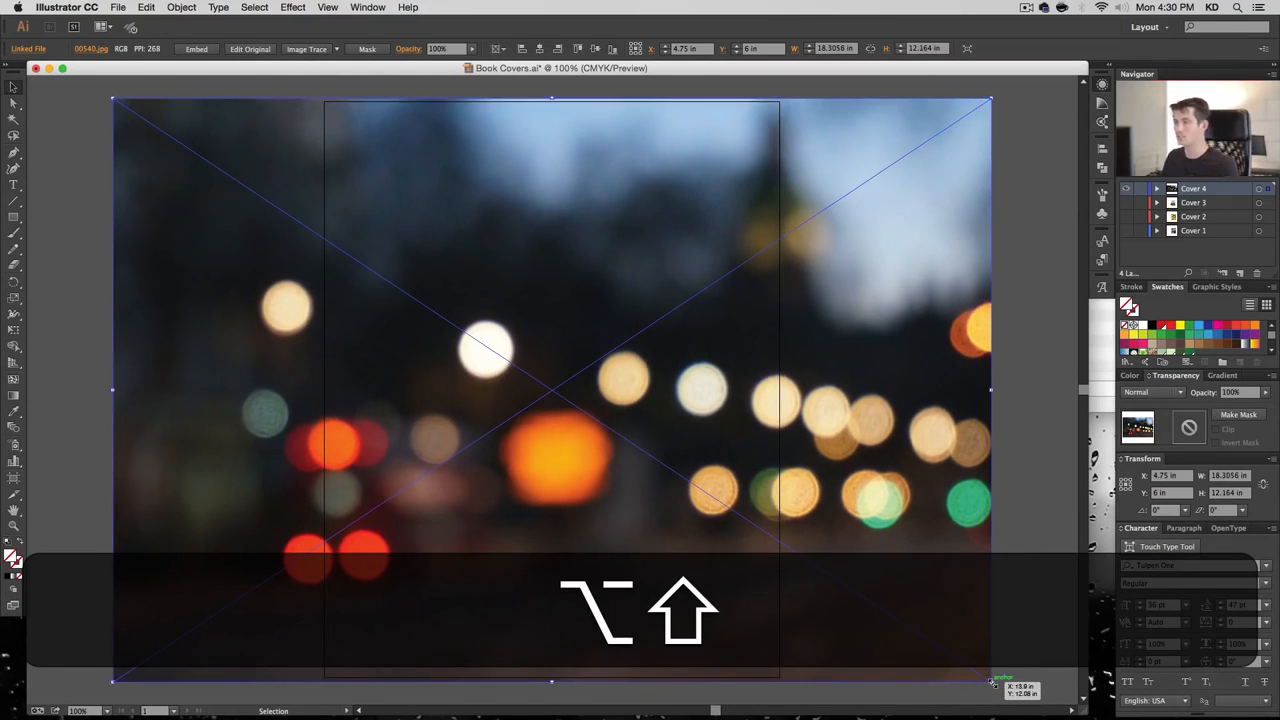
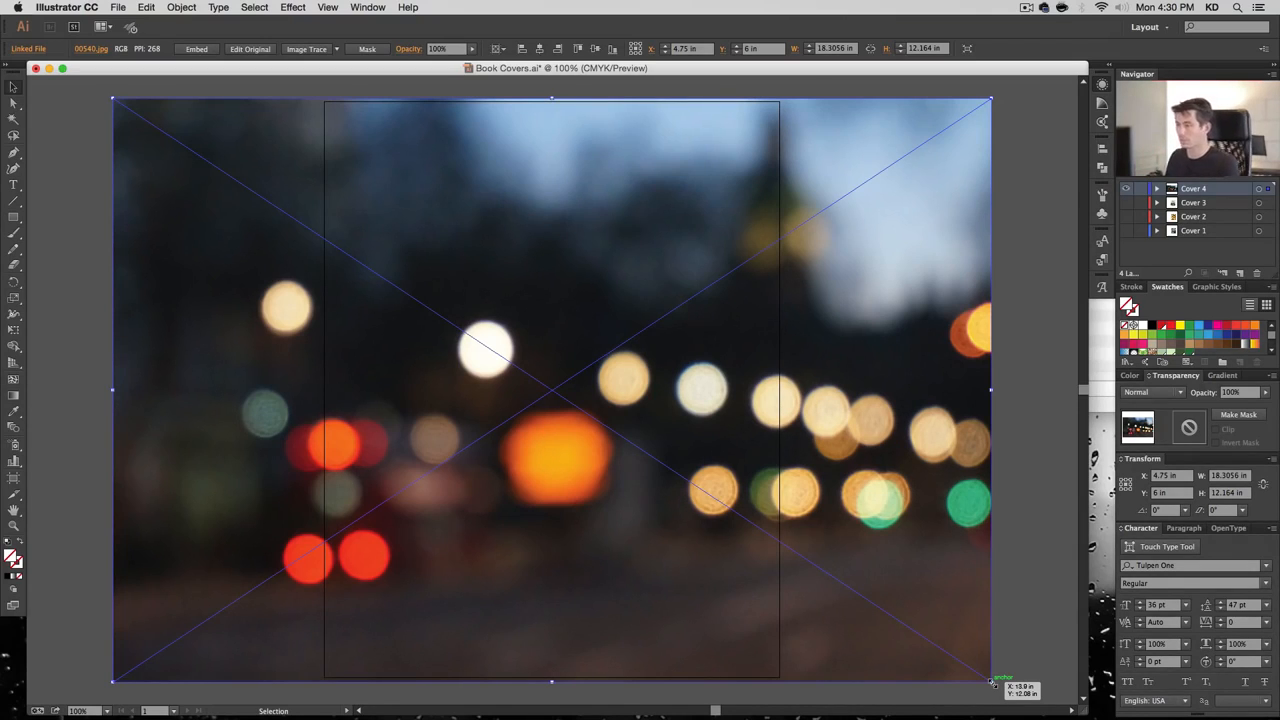
Clip the bokeh photo to the Cover 4 page rectangle with a clipping mask
{"action": "left_click", "coordinate": [1157, 189]}
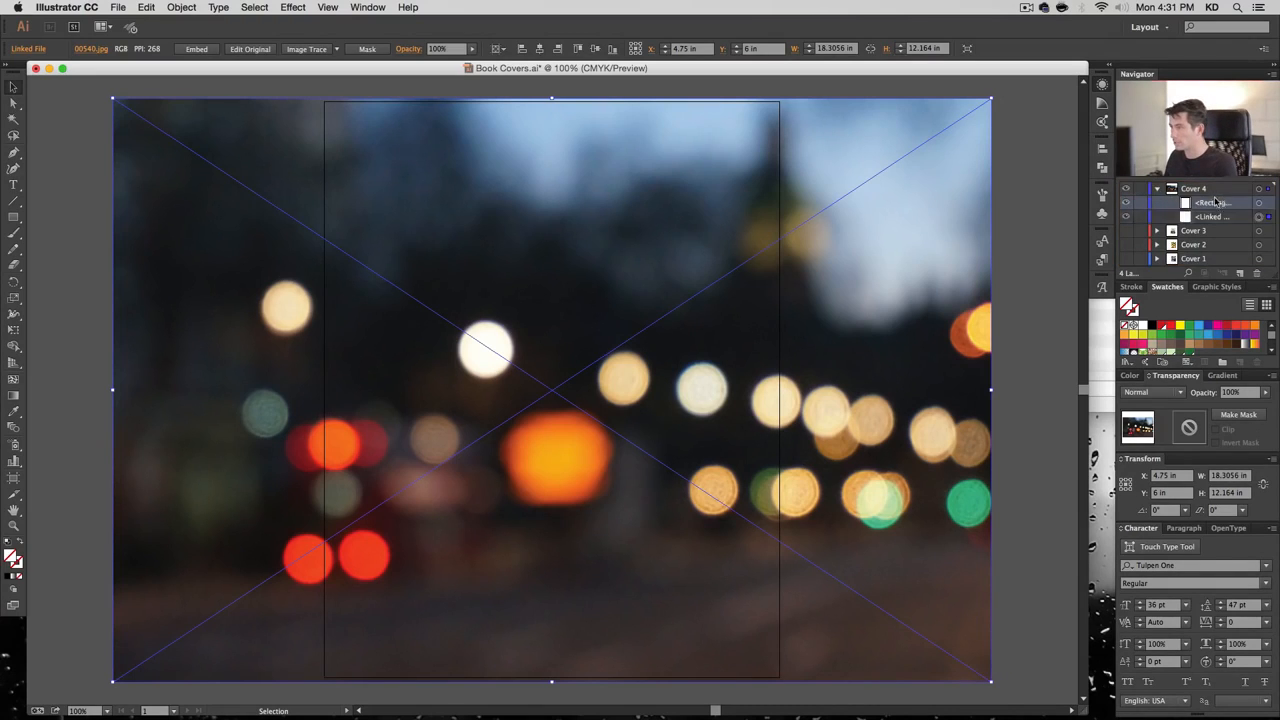
{"action": "left_click", "coordinate": [1258, 202], "text": "shift"}
{"action": "key", "text": "shift+super+7"}
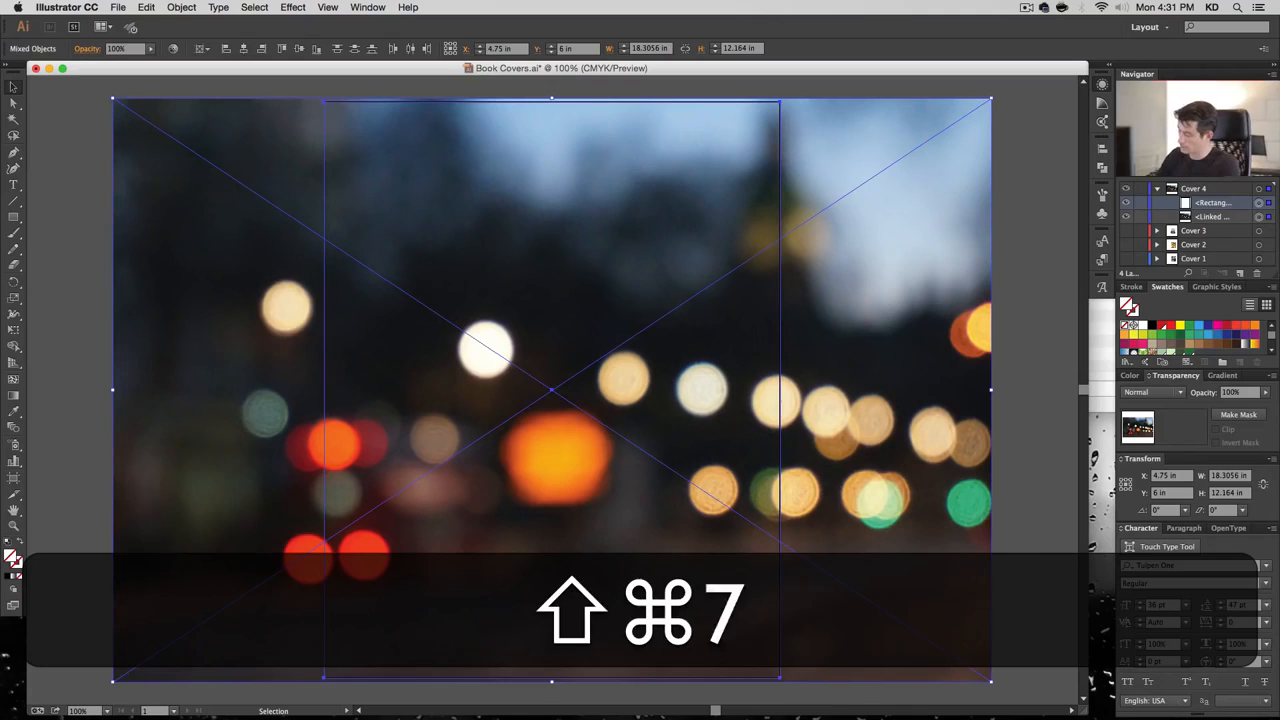
{"action": "key", "text": "super+7"}
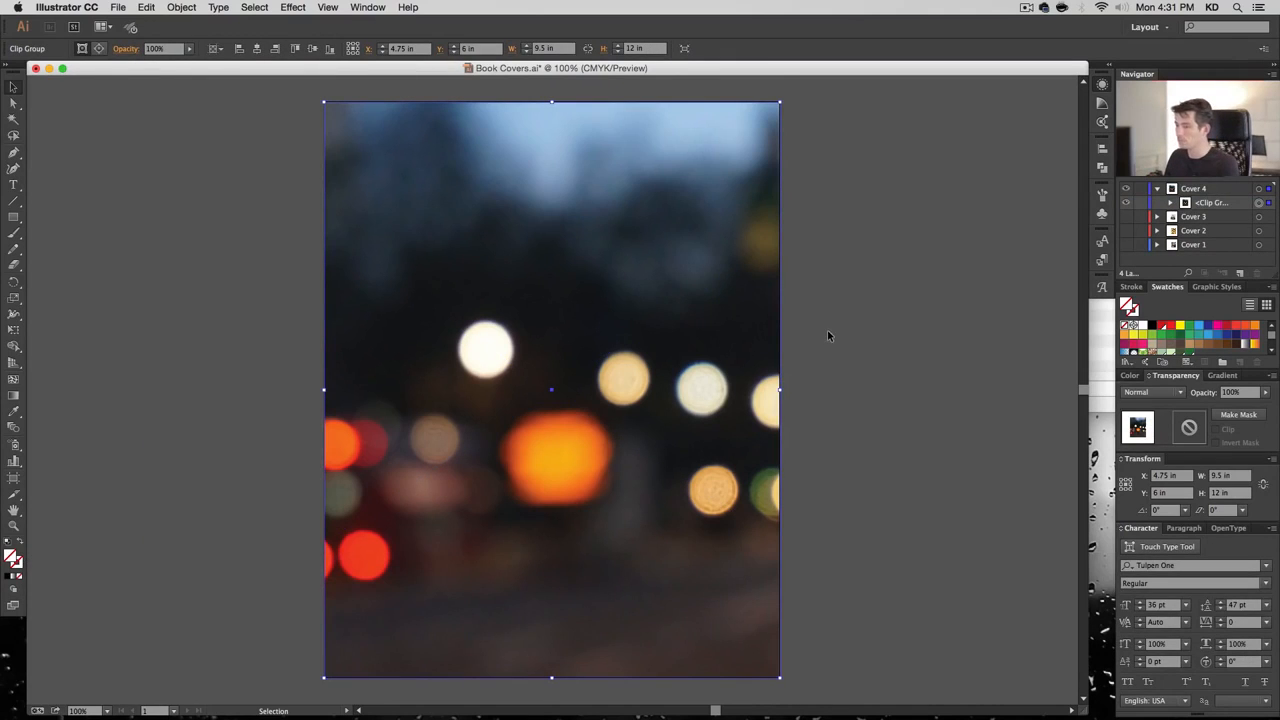
Shift the clipped photo left inside the frame and enlarge it to fill the cover
{"action": "left_click", "coordinate": [1172, 203]}
{"action": "left_click", "coordinate": [1250, 230]}
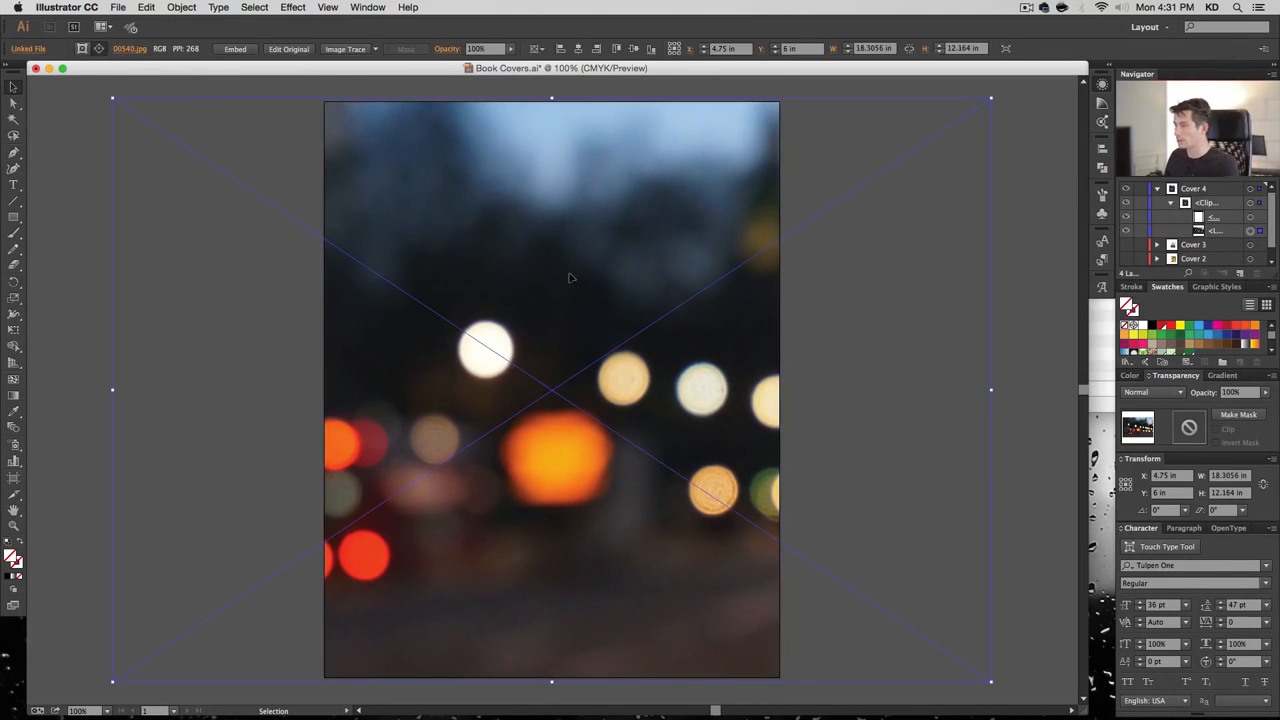
{"action": "left_click_drag", "start_coordinate": [683, 307], "coordinate": [611, 306]}
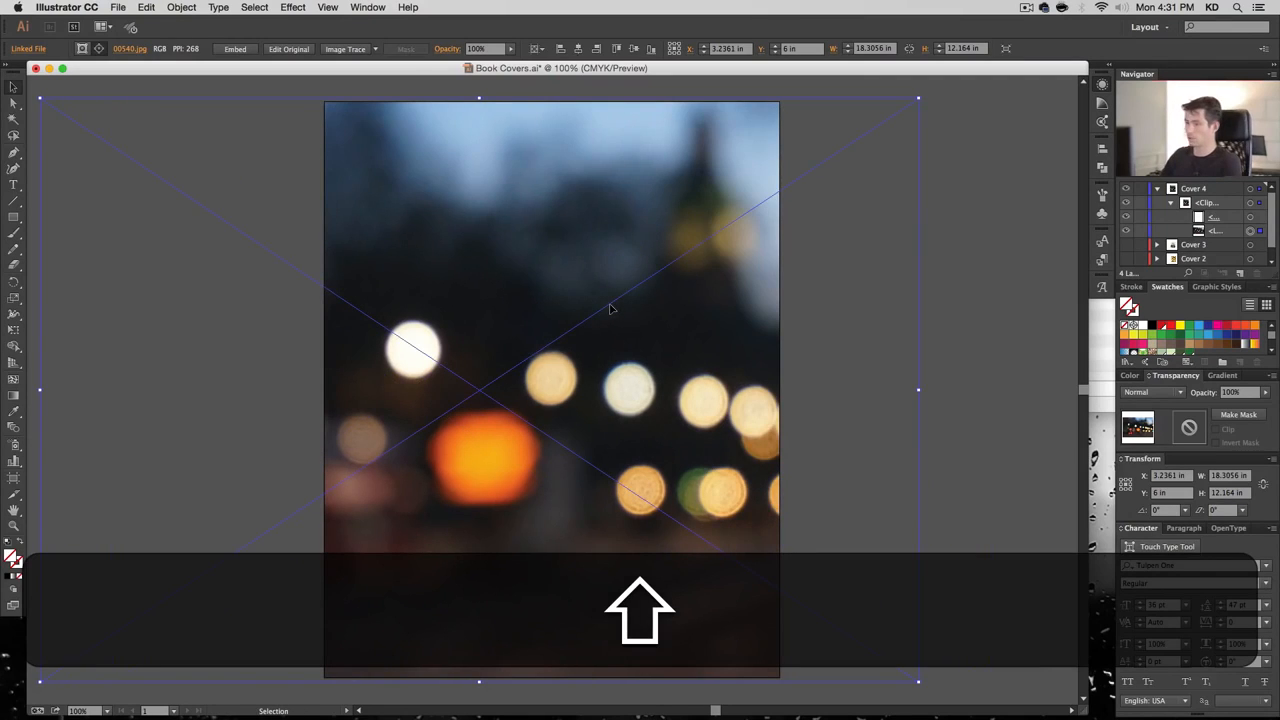
{"action": "key", "text": "shift+Left"}
{"action": "key", "text": "shift+Left"}
{"action": "key", "text": "shift+Left"}
{"action": "key", "text": "shift+Left"}
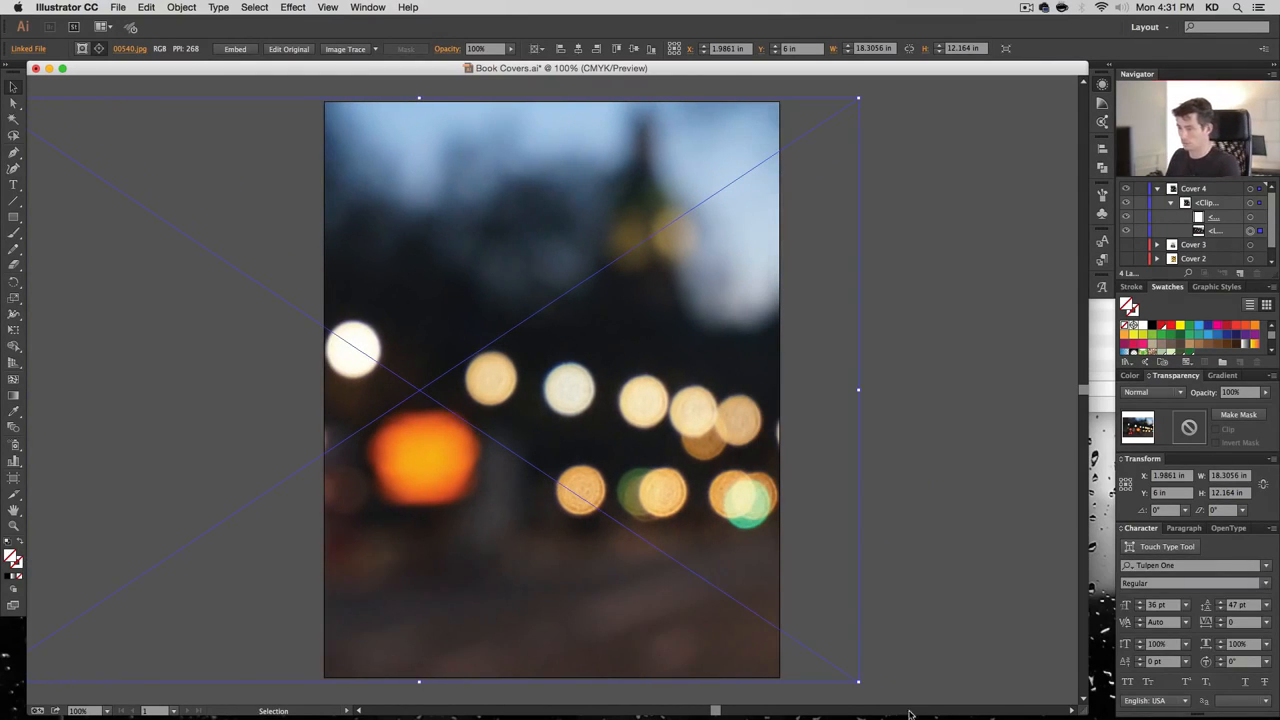
{"action": "left_click_drag", "start_coordinate": [857, 685], "coordinate": [895, 708]}
{"action": "key", "text": "shift+Right"}
{"action": "key", "text": "shift+Right"}
{"action": "key", "text": "shift+Right"}
{"action": "key", "text": "shift+Right"}
{"action": "key", "text": "shift+Right"}
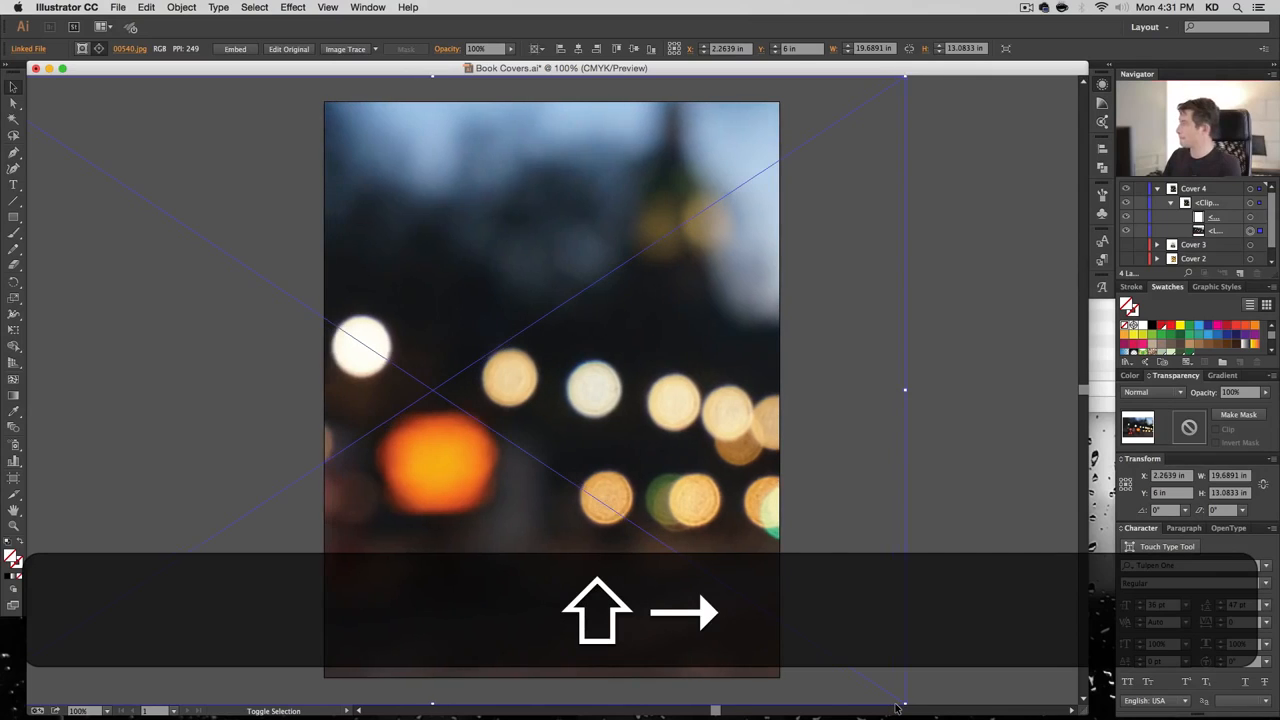
{"action": "key", "text": "shift+Left"}
{"action": "key", "text": "shift+Left"}
{"action": "key", "text": "shift+Left"}
{"action": "key", "text": "shift+Left"}
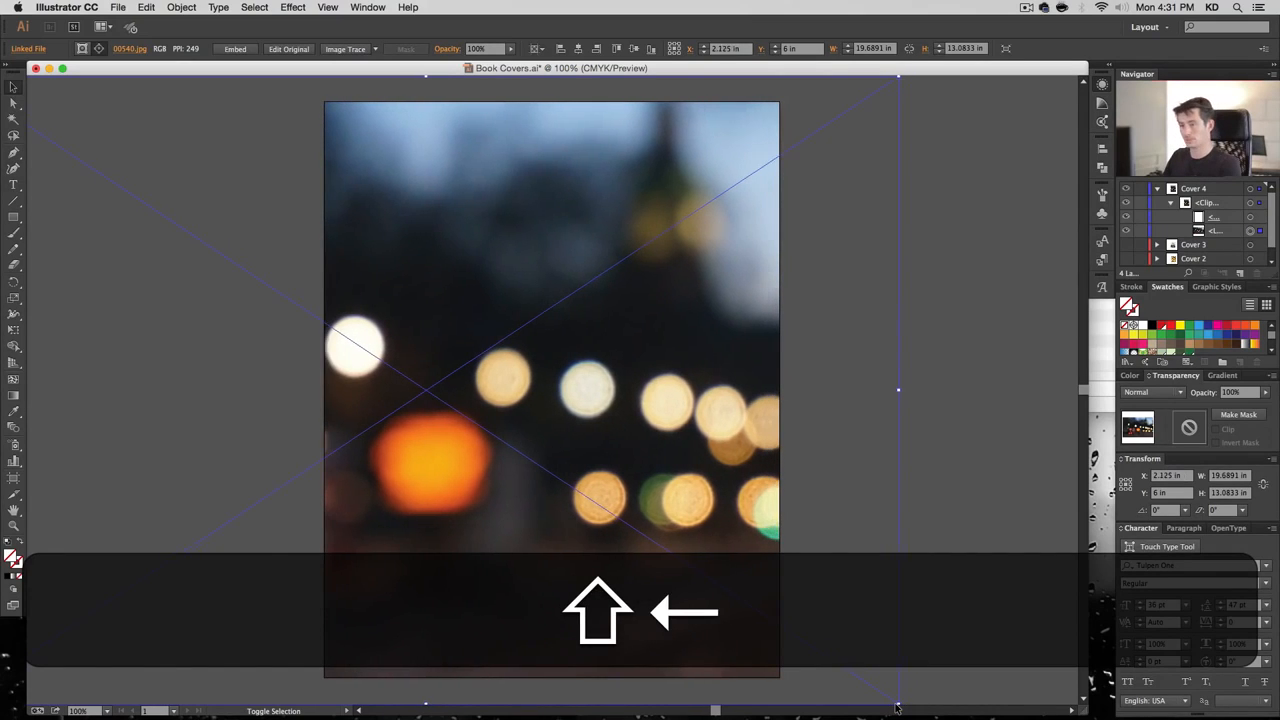
{"action": "key", "text": "shift+Right"}
{"action": "left_click", "coordinate": [951, 453]}
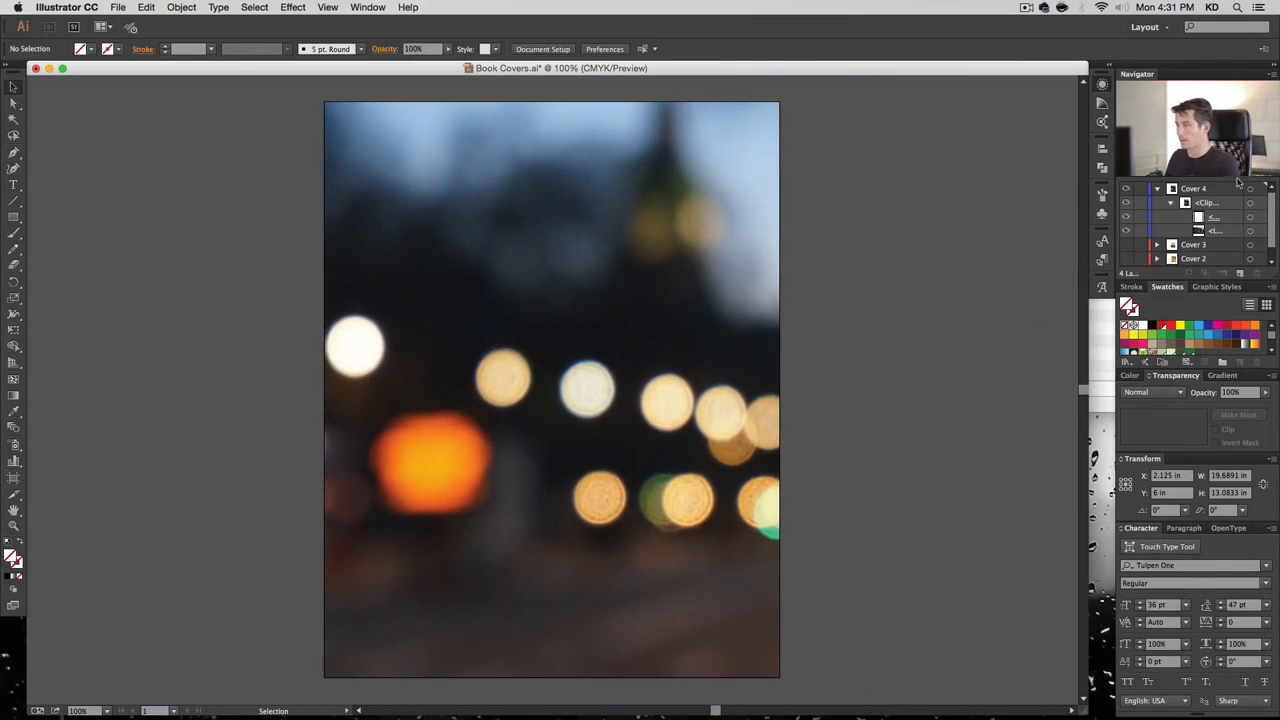
{"action": "left_click", "coordinate": [1171, 203]}
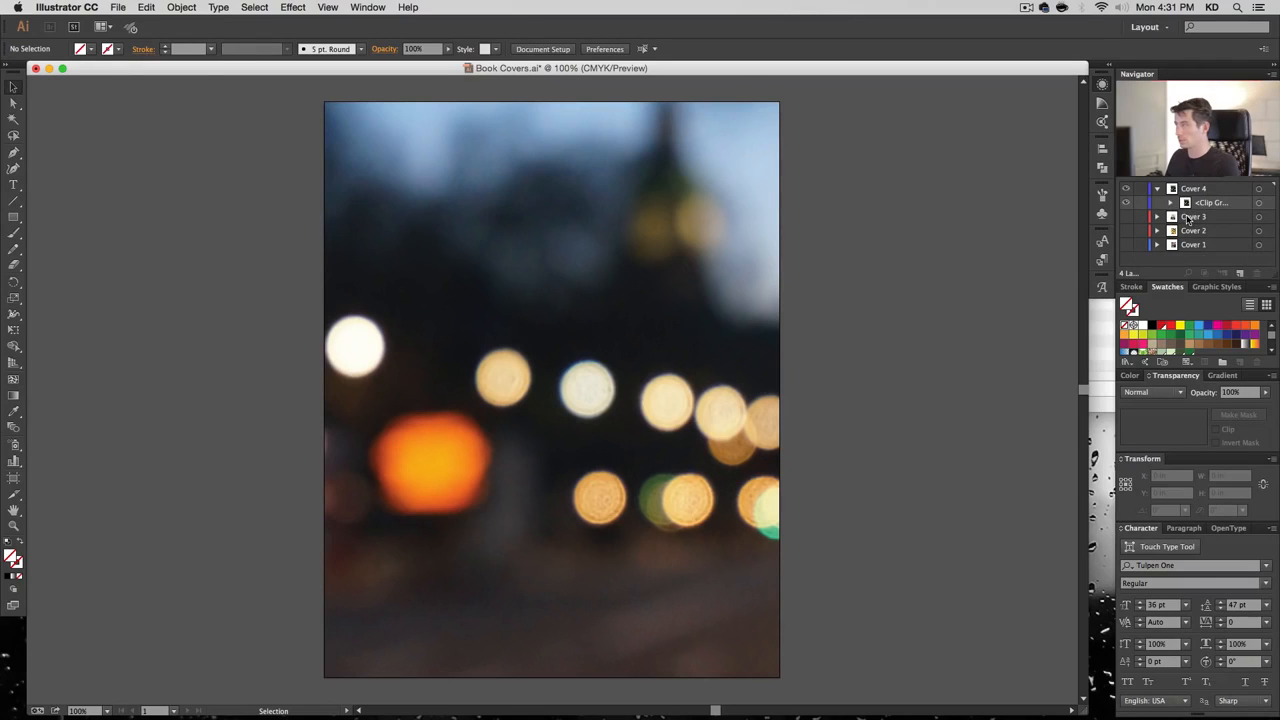
{"action": "left_click", "coordinate": [1240, 273]}
{"action": "key", "text": "super+z"}
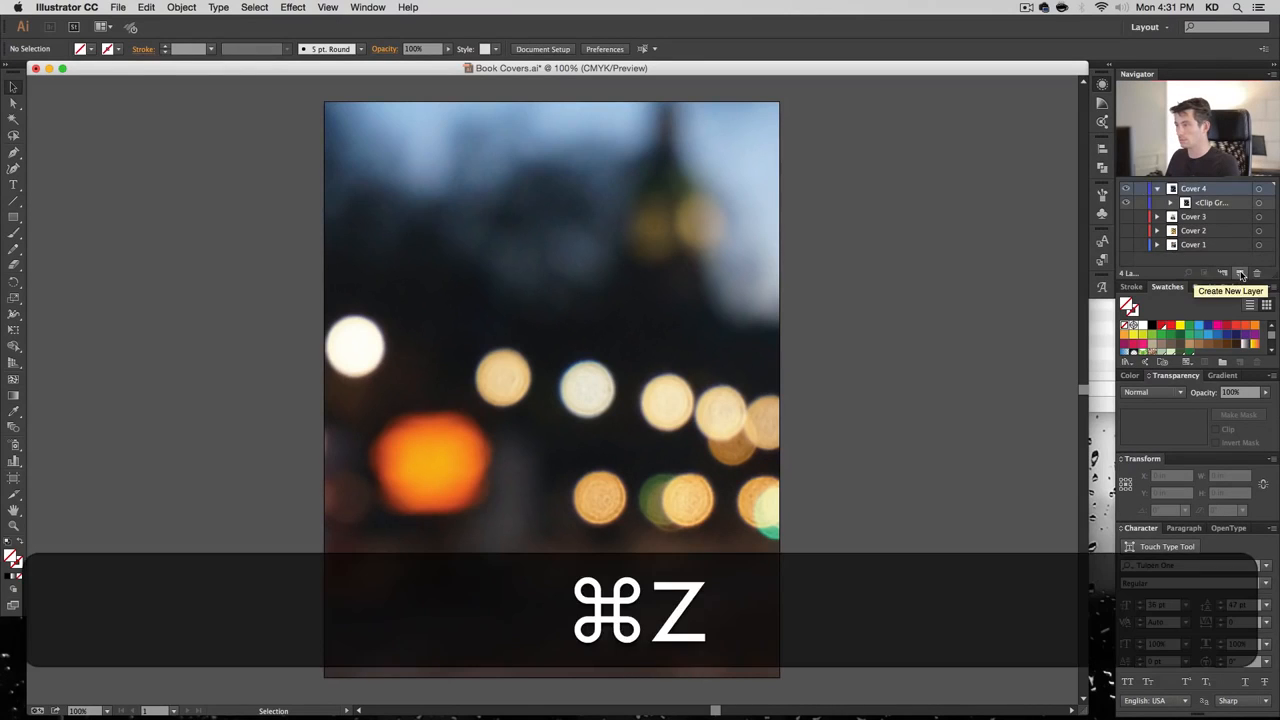
Type the words 'City' and 'Lights' as two text objects near the cover's top
{"action": "key", "text": "t"}
{"action": "left_click", "coordinate": [598, 358]}
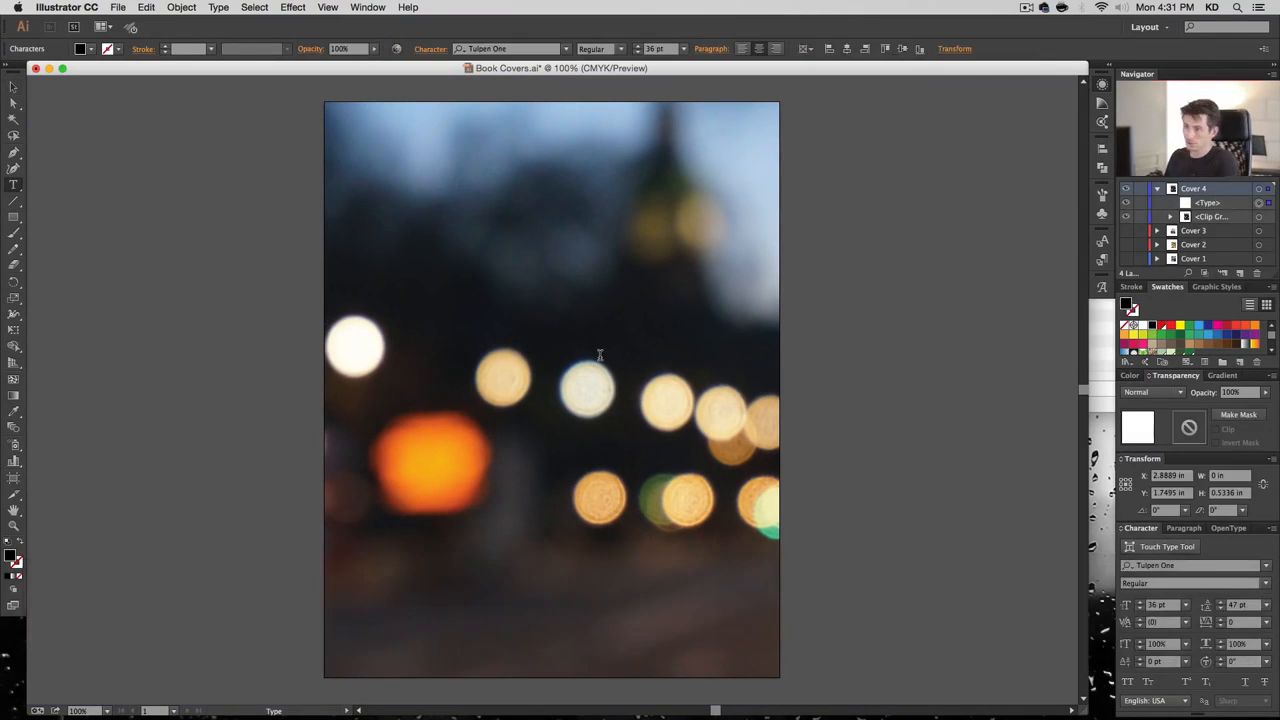
{"action": "type", "text": "City"}
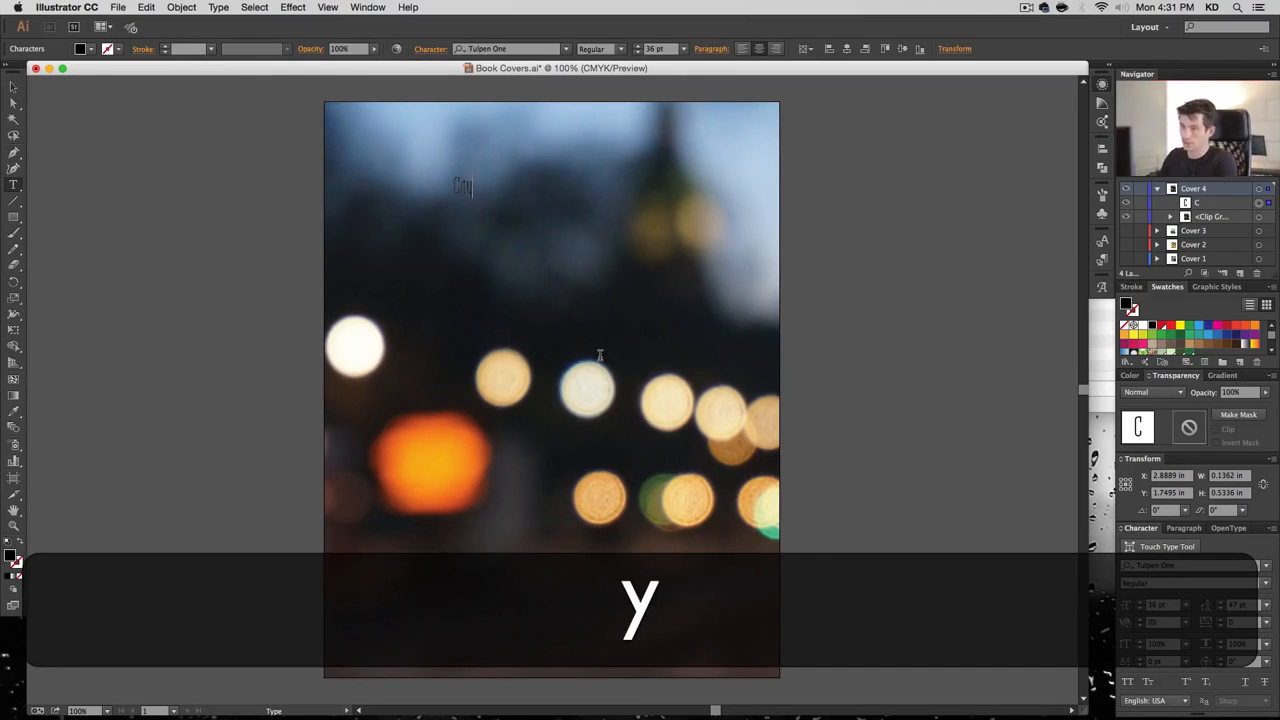
{"action": "left_click", "coordinate": [497, 263], "text": "super"}
{"action": "left_click", "coordinate": [467, 251]}
{"action": "type", "text": "Lights"}
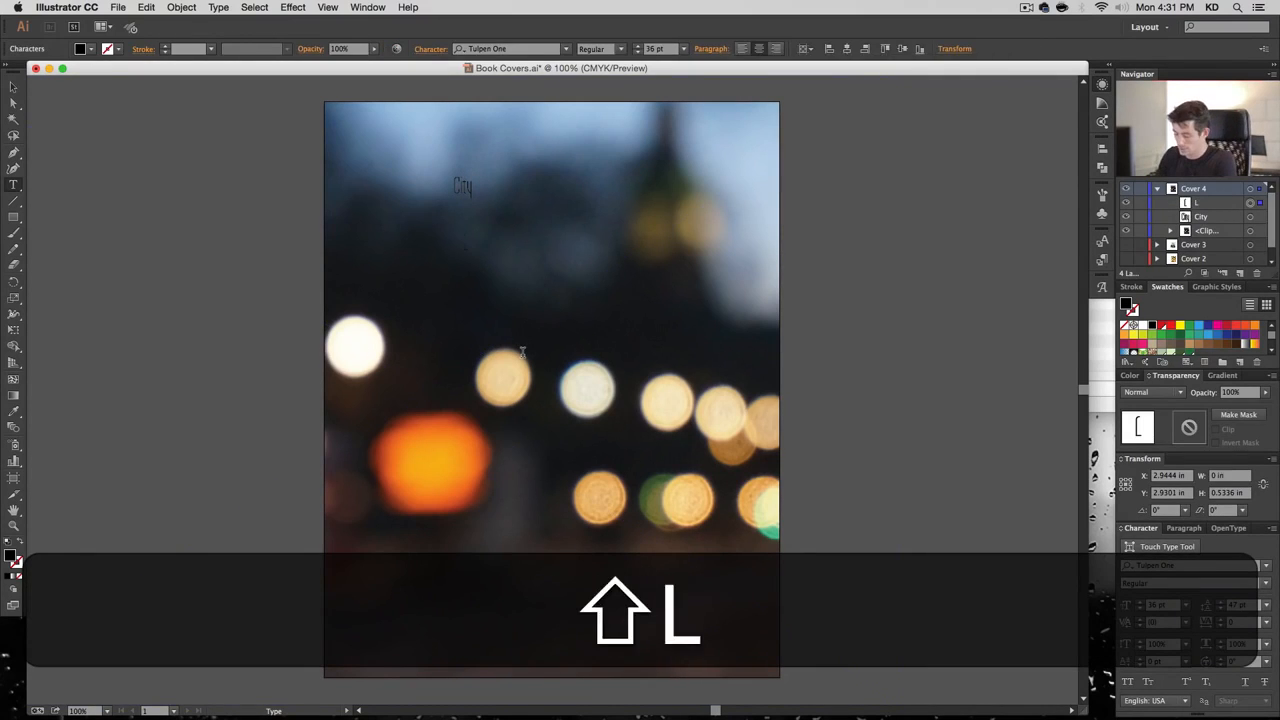
{"action": "left_click", "coordinate": [13, 87]}
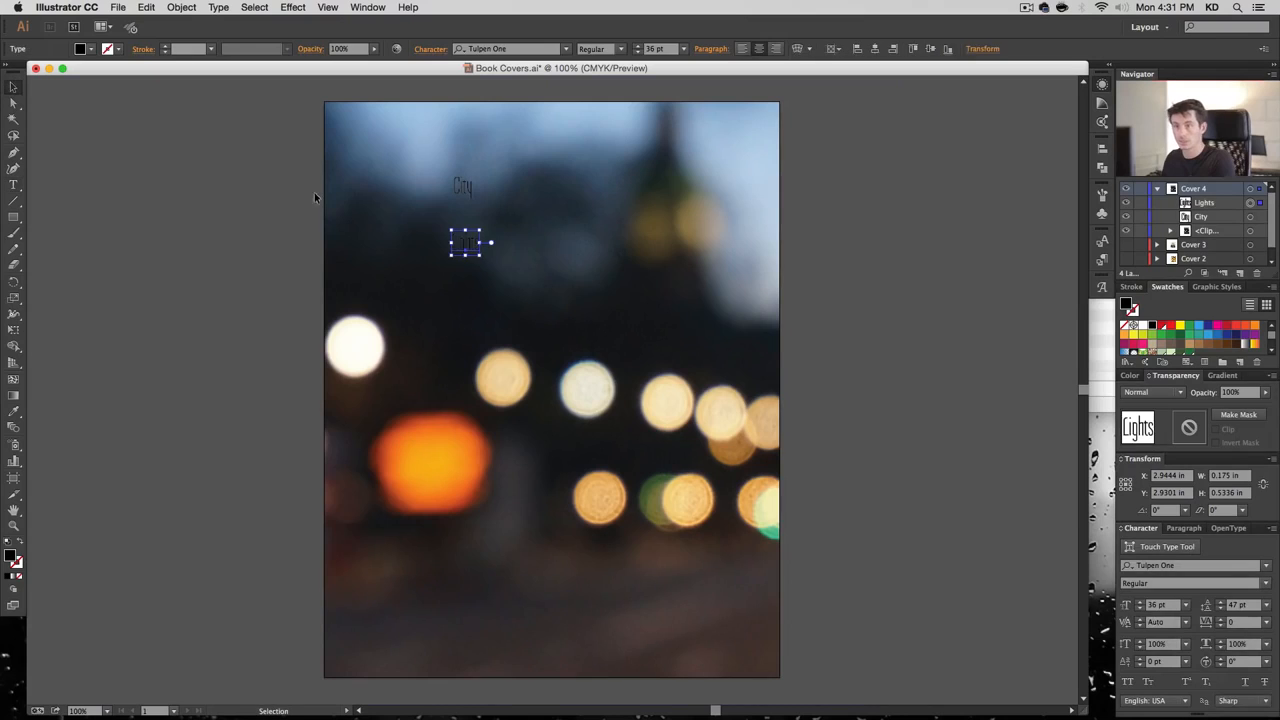
Enlarge both title words together and move 'Lights' up just below 'City'
{"action": "left_click", "coordinate": [458, 191], "text": "shift"}
{"action": "left_click", "coordinate": [416, 194], "text": "shift"}
{"action": "left_click", "coordinate": [458, 190], "text": "shift"}
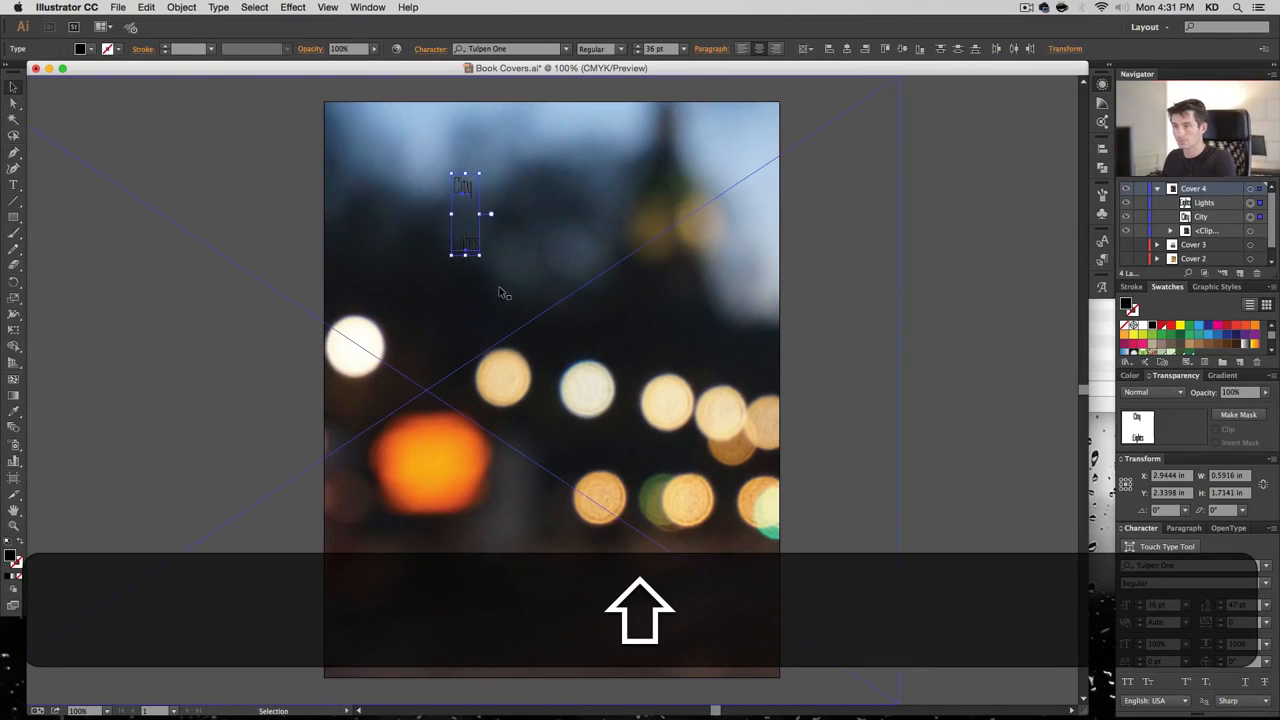
{"action": "left_click_drag", "start_coordinate": [480, 255], "coordinate": [737, 509]}
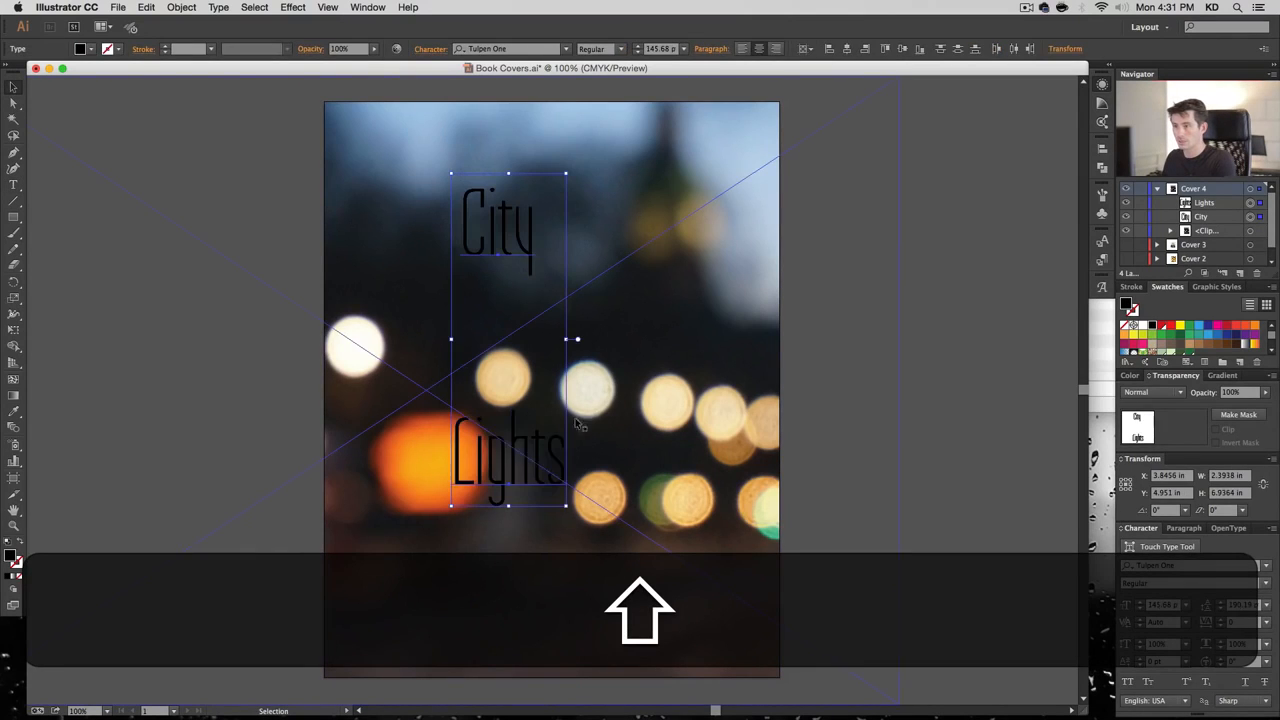
{"action": "left_click", "coordinate": [963, 377]}
{"action": "left_click_drag", "start_coordinate": [491, 451], "coordinate": [487, 306]}
{"action": "left_click", "coordinate": [498, 236], "text": "shift"}
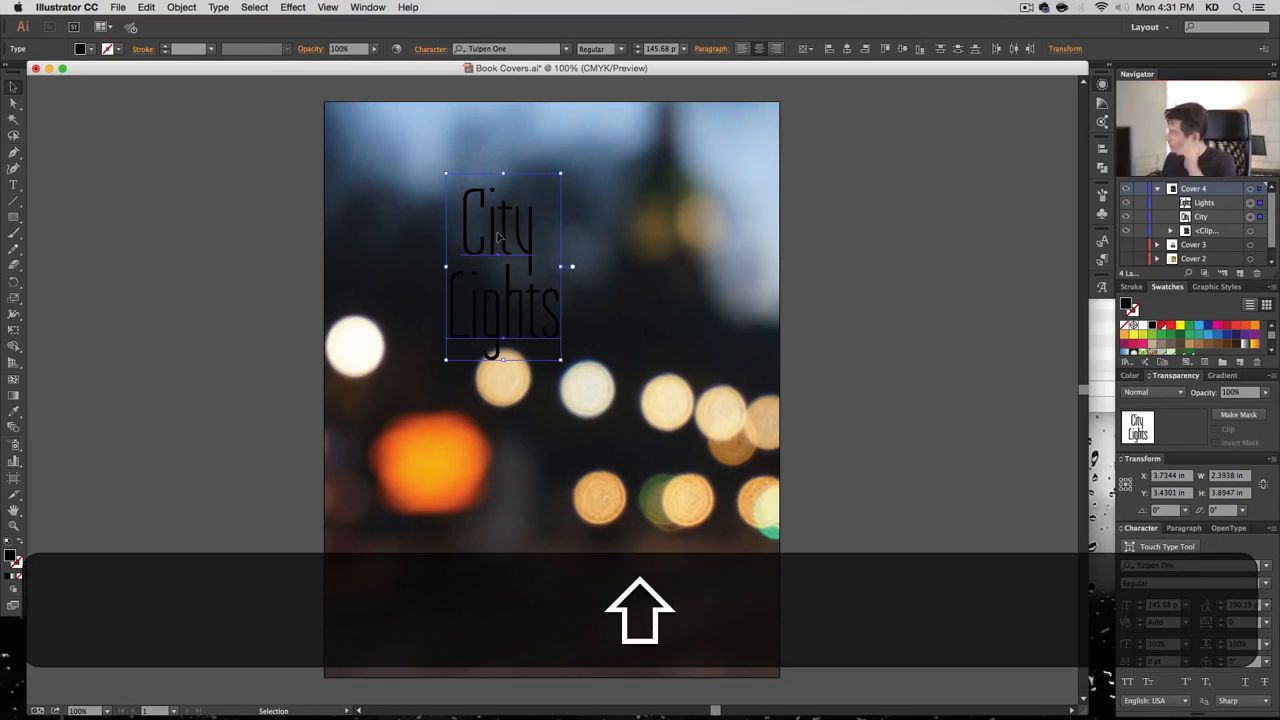
Set the City Lights title to Abril Fatface at 116 pt and move it up
{"action": "left_click", "coordinate": [505, 48]}
{"action": "type", "text": "abr"}
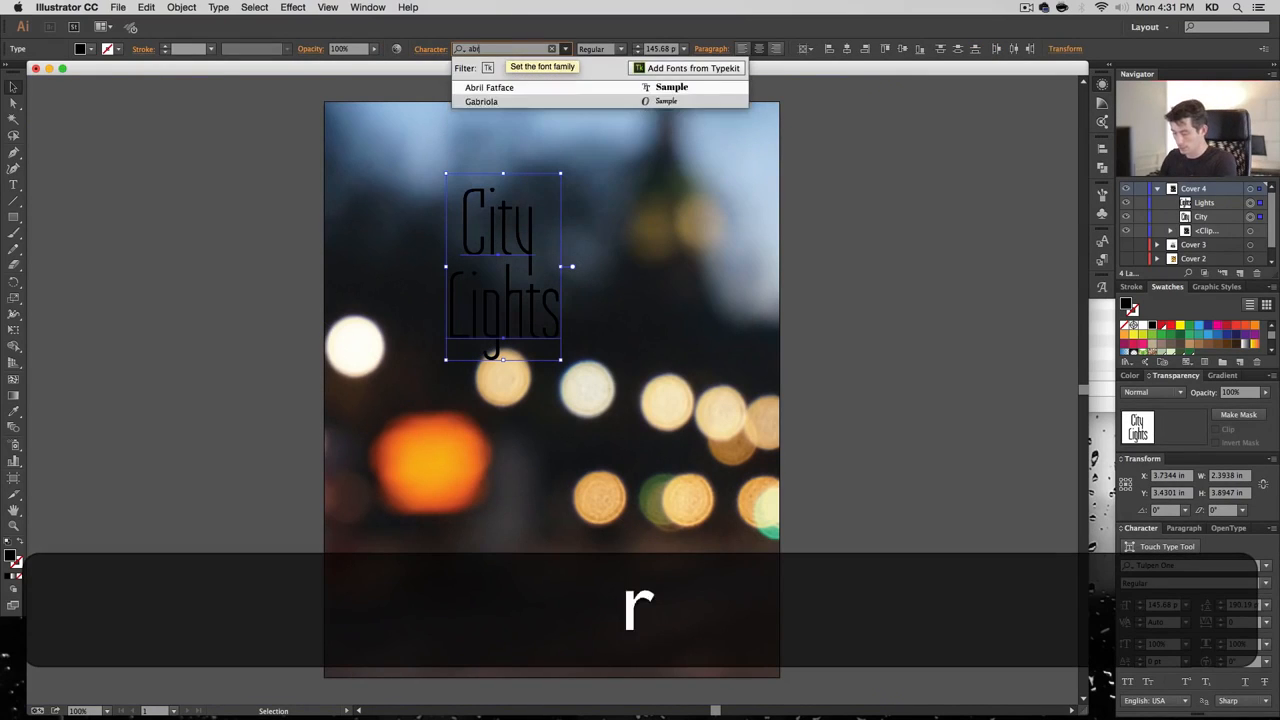
{"action": "type", "text": "il"}
{"action": "key", "text": "Return"}
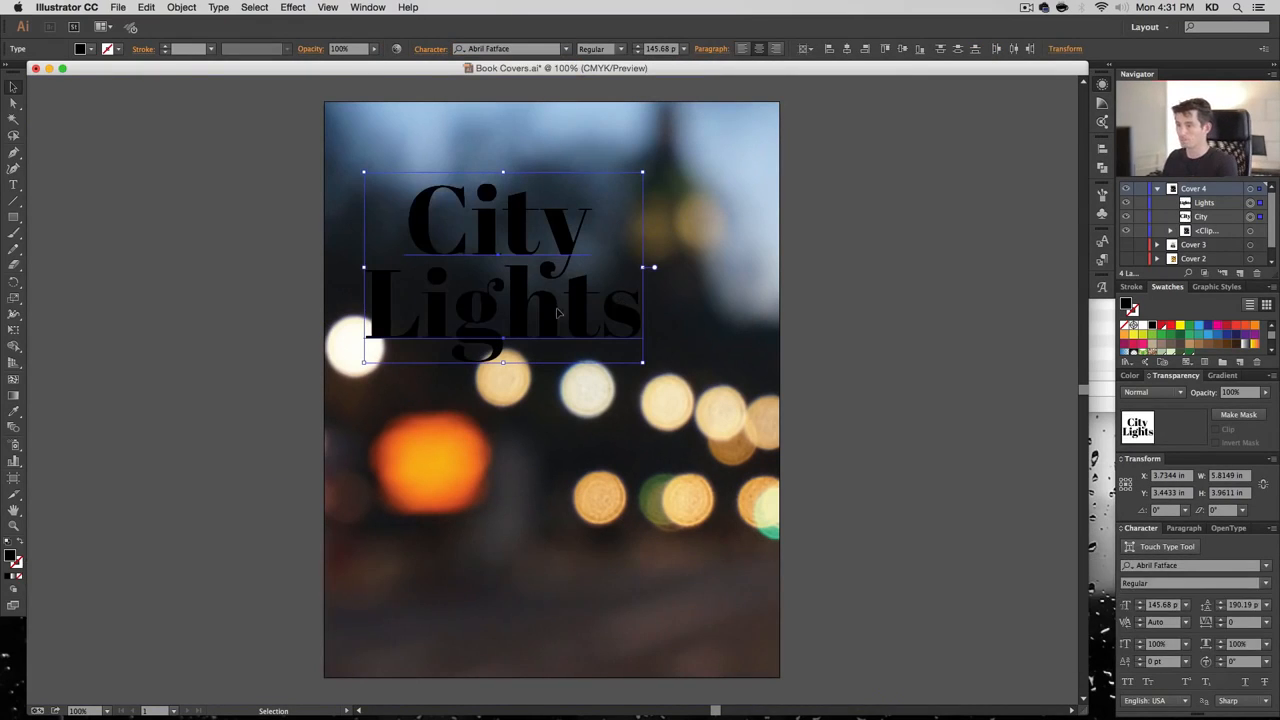
{"action": "left_click_drag", "start_coordinate": [557, 313], "coordinate": [607, 262]}
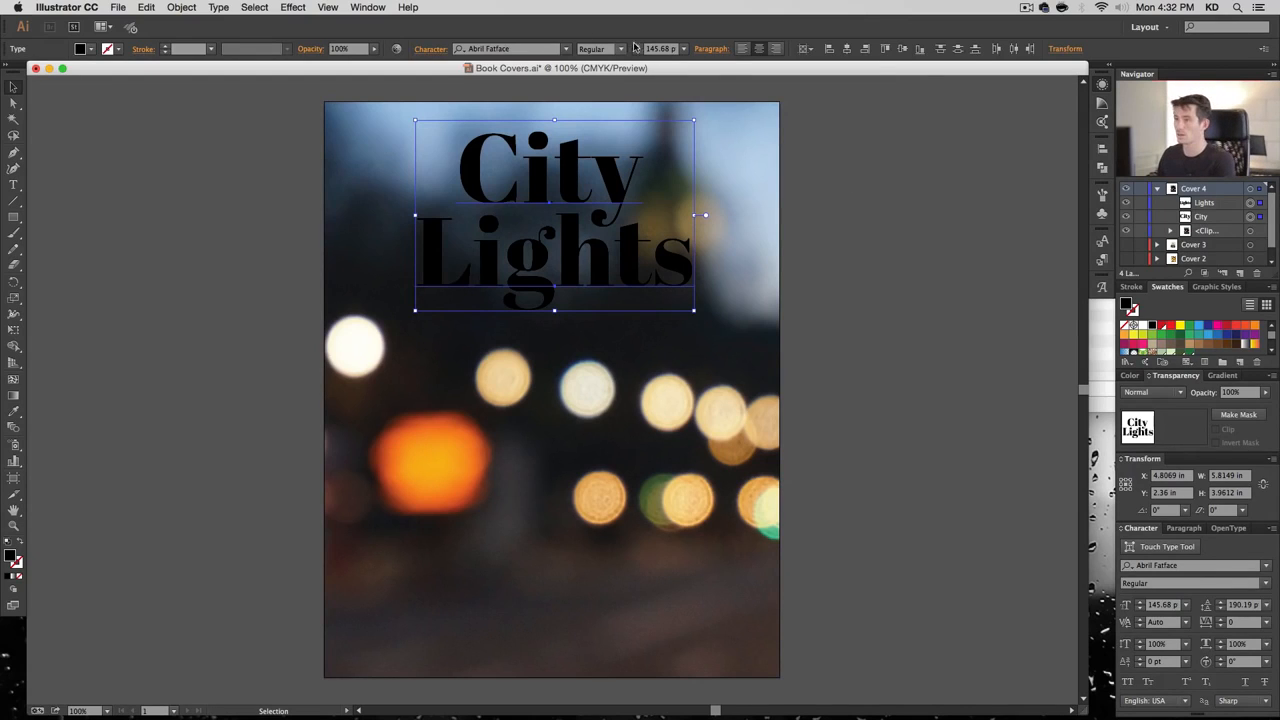
{"action": "left_click", "coordinate": [660, 49]}
{"action": "type", "text": "116"}
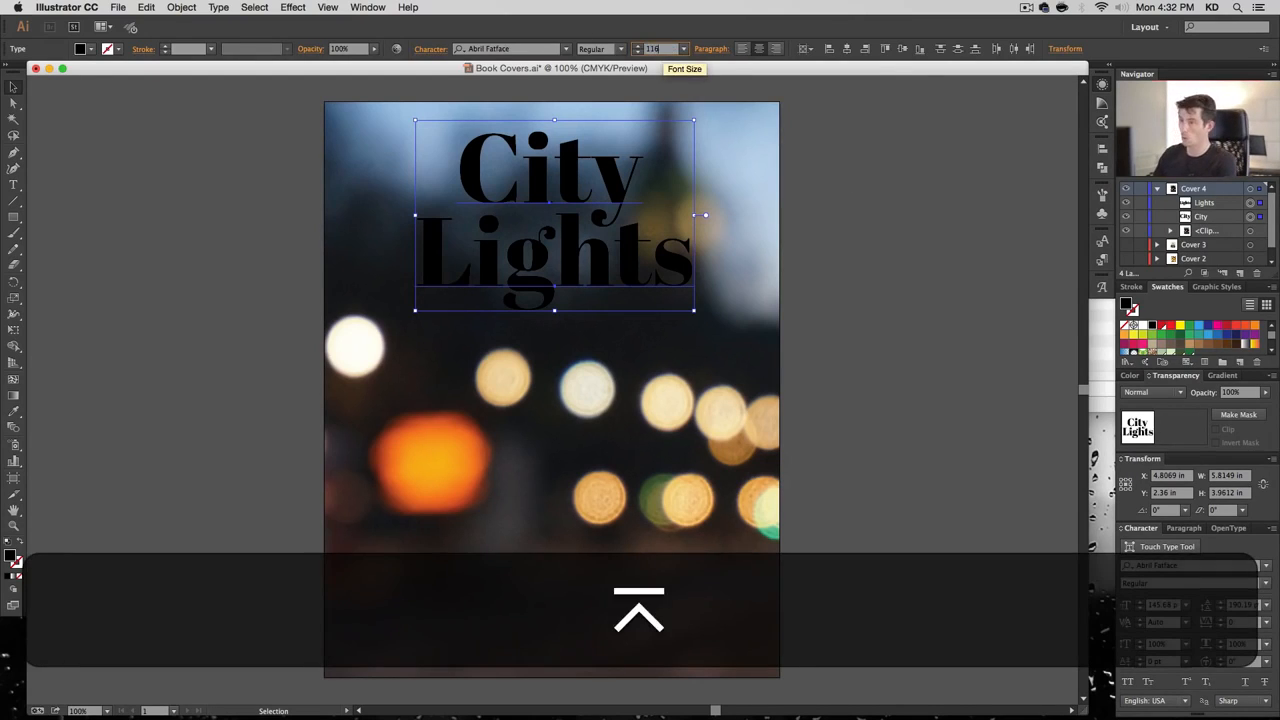
{"action": "key", "text": "Return"}
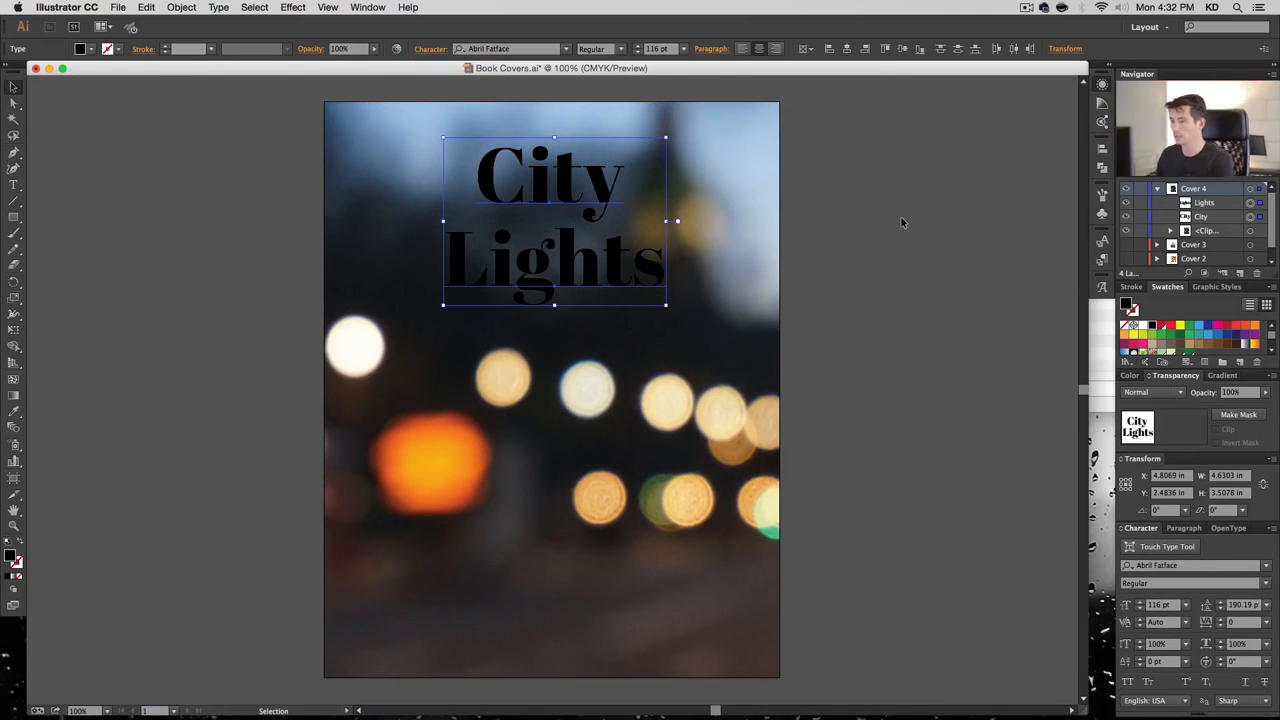
Make the title white and centre-align the 'City' and 'Lights' lines on each other
{"action": "left_click", "coordinate": [906, 384]}
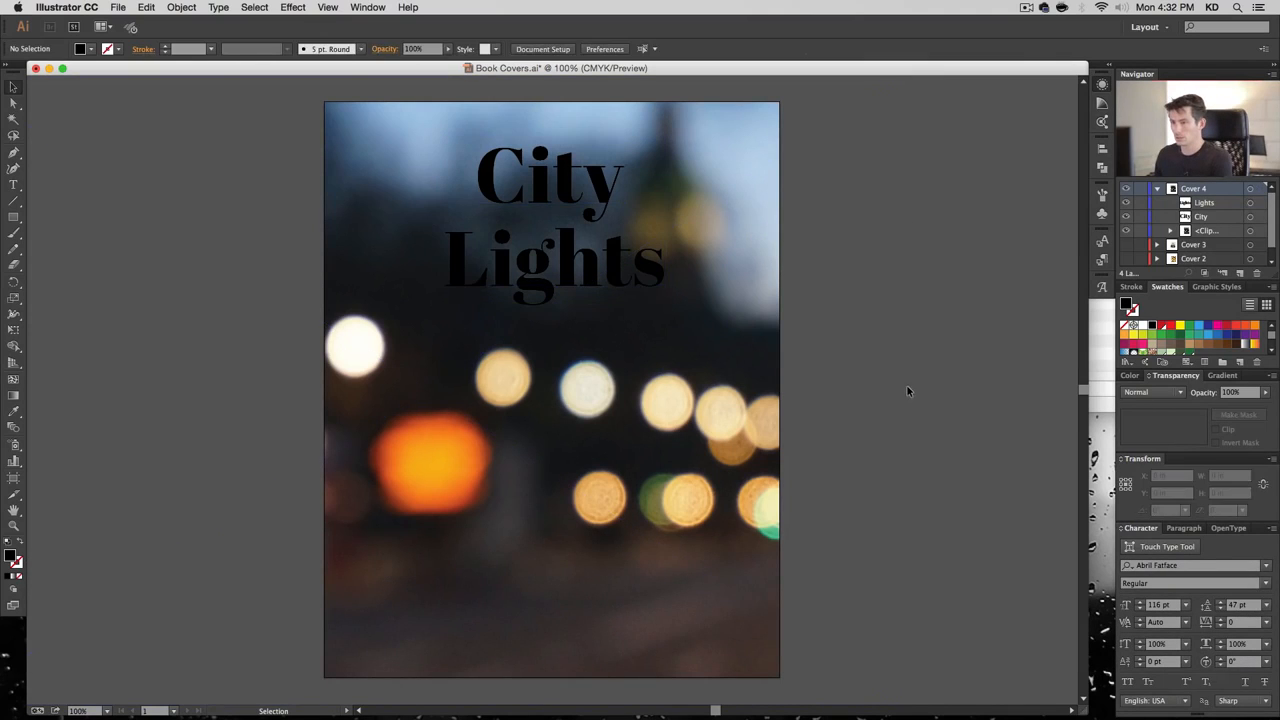
{"action": "left_click", "coordinate": [587, 248], "text": "shift"}
{"action": "left_click", "coordinate": [1143, 326]}
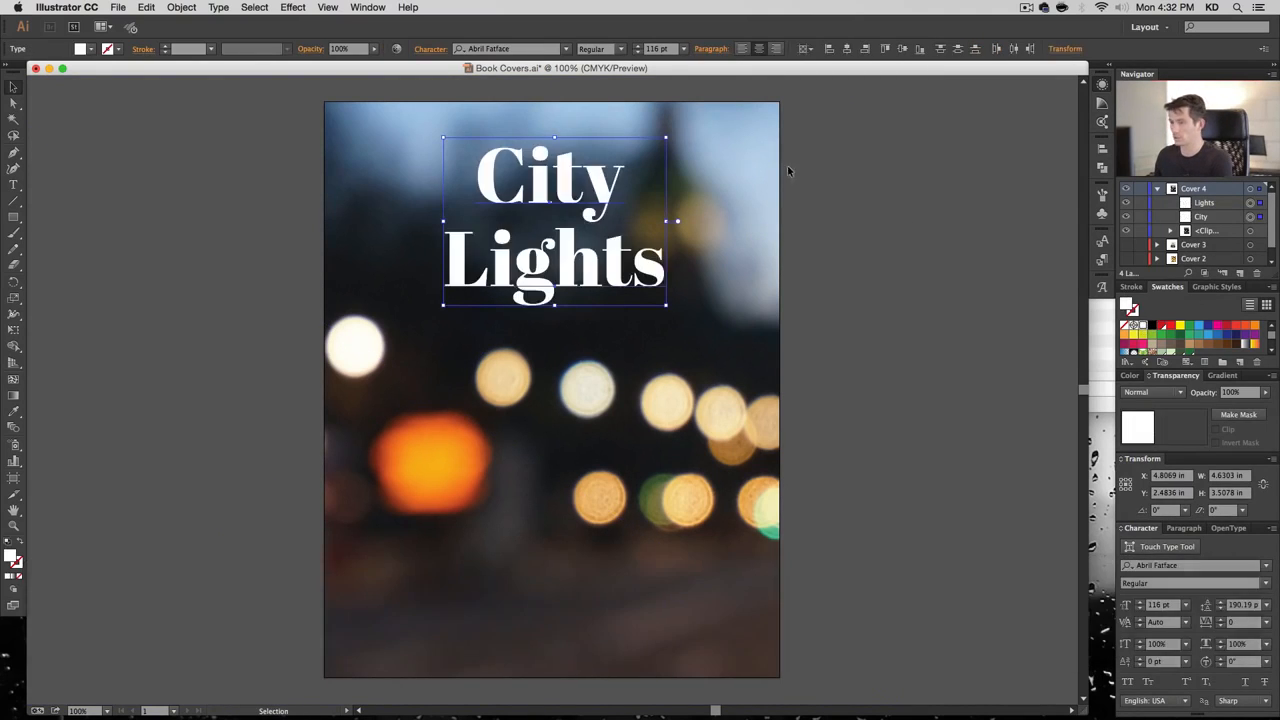
{"action": "left_click", "coordinate": [789, 173]}
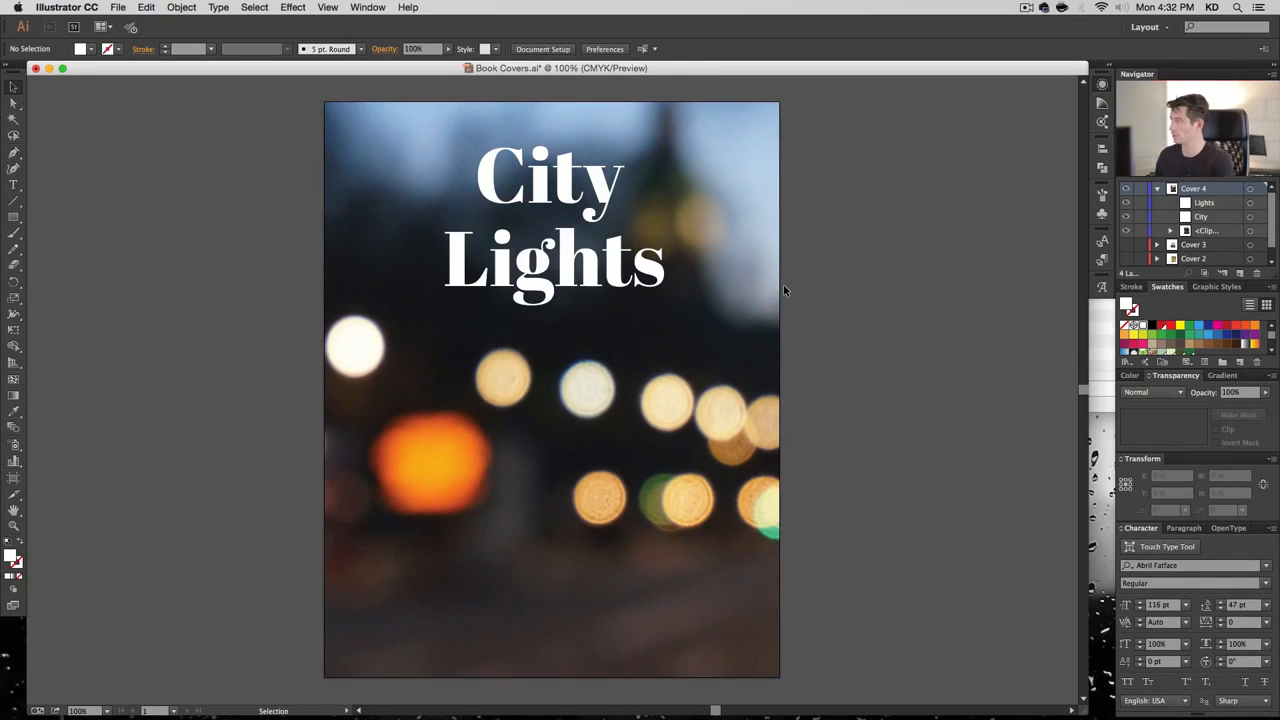
{"action": "left_click", "coordinate": [578, 192]}
{"action": "left_click", "coordinate": [586, 254], "text": "shift"}
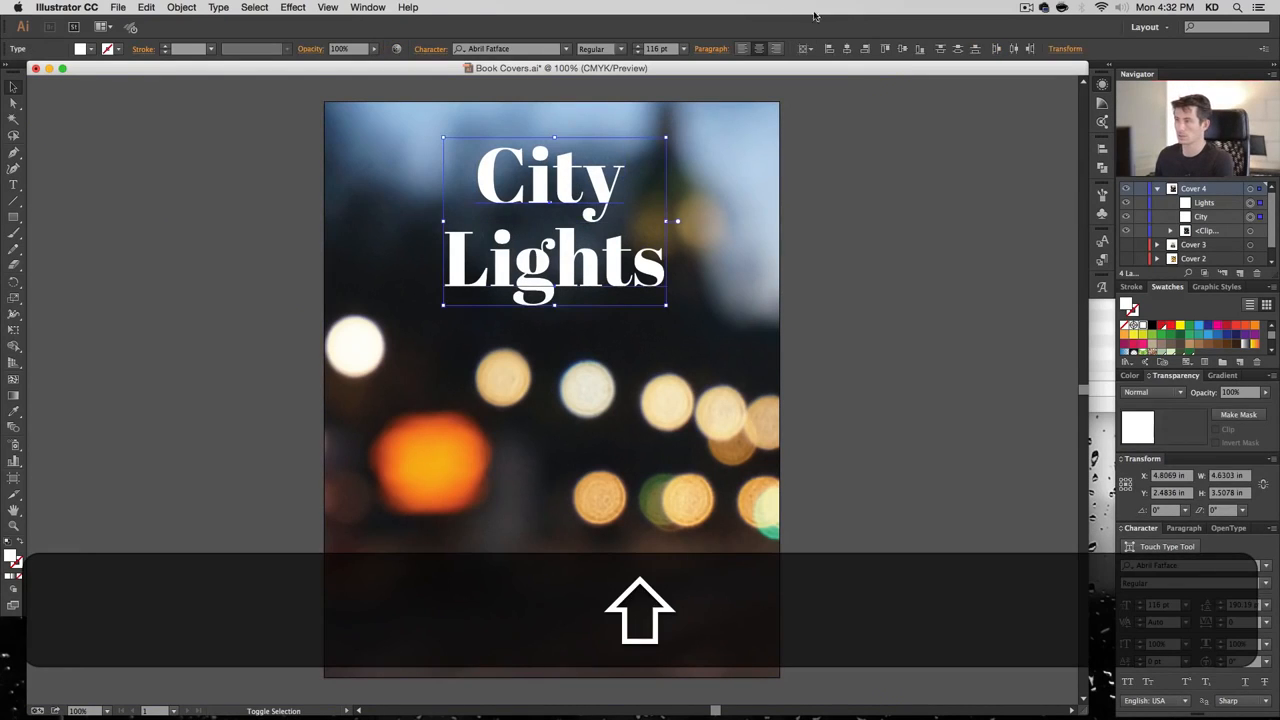
{"action": "left_click", "coordinate": [845, 48]}
{"action": "left_click", "coordinate": [922, 191]}
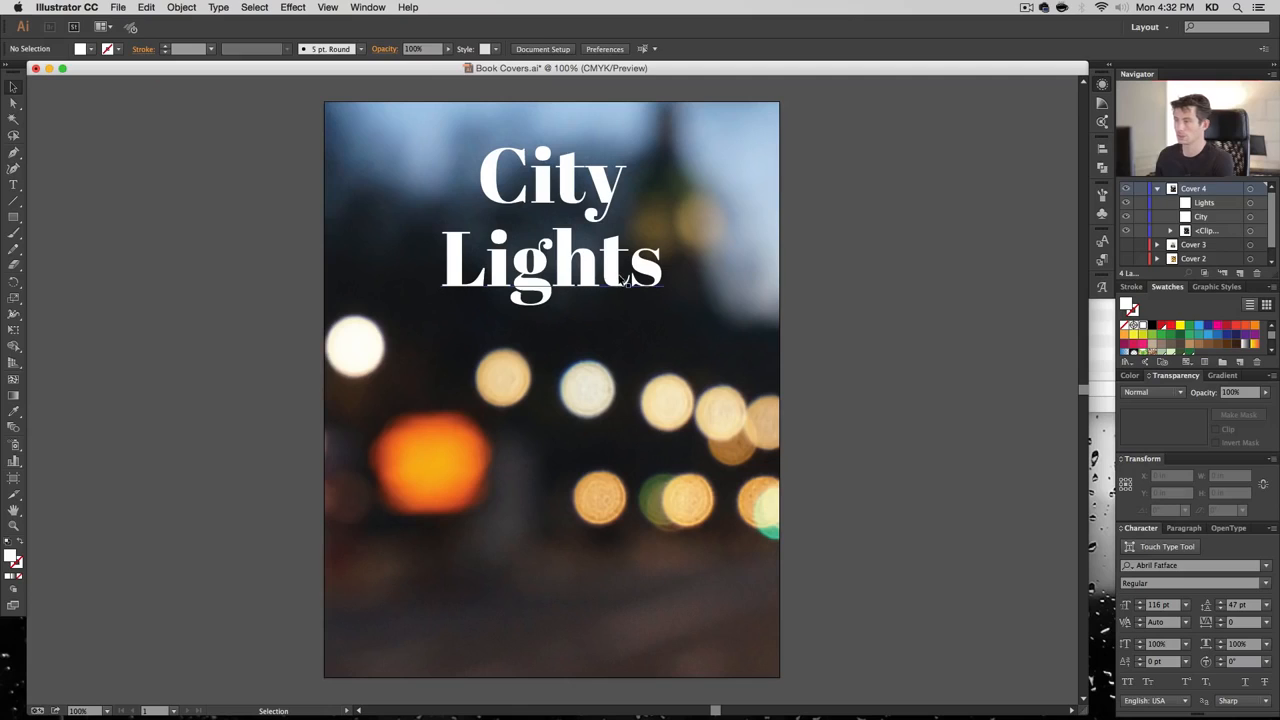
{"action": "left_click", "coordinate": [622, 279]}
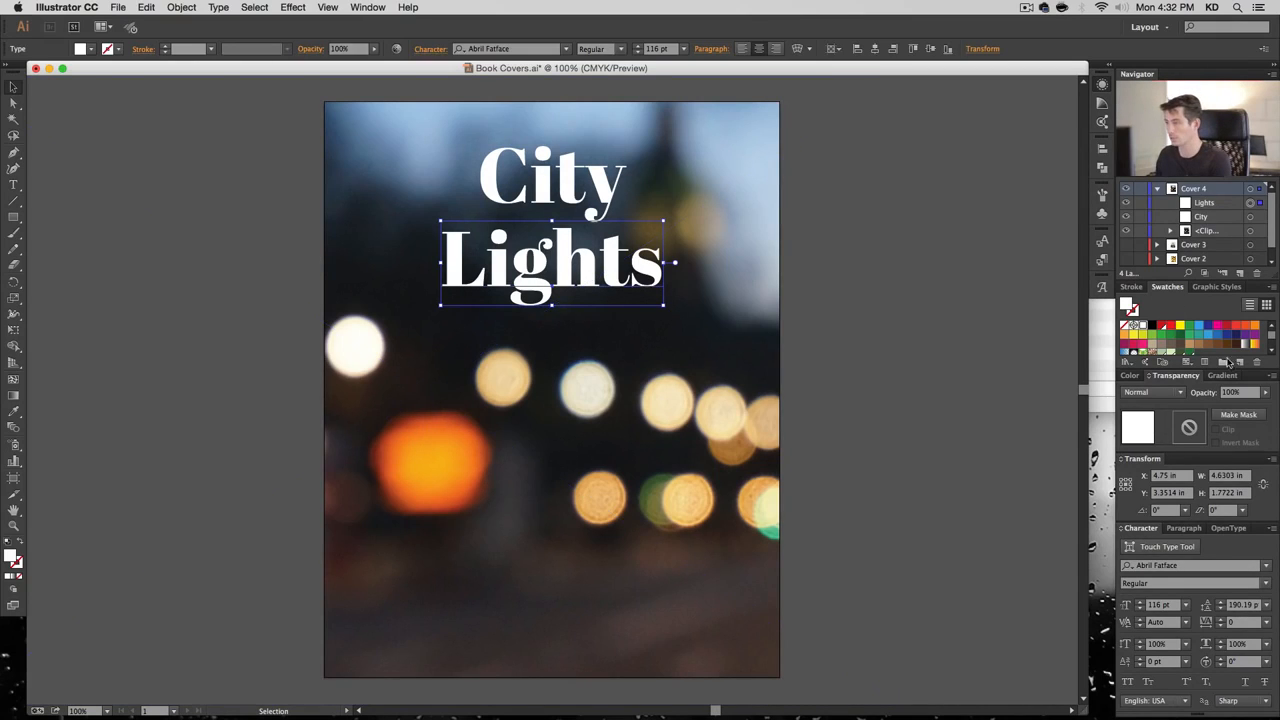
{"action": "left_click", "coordinate": [1170, 231]}
Paste a copy of the bokeh photo in front of the titles and opacity-mask it with 'Lights'
{"action": "left_click", "coordinate": [1250, 260]}
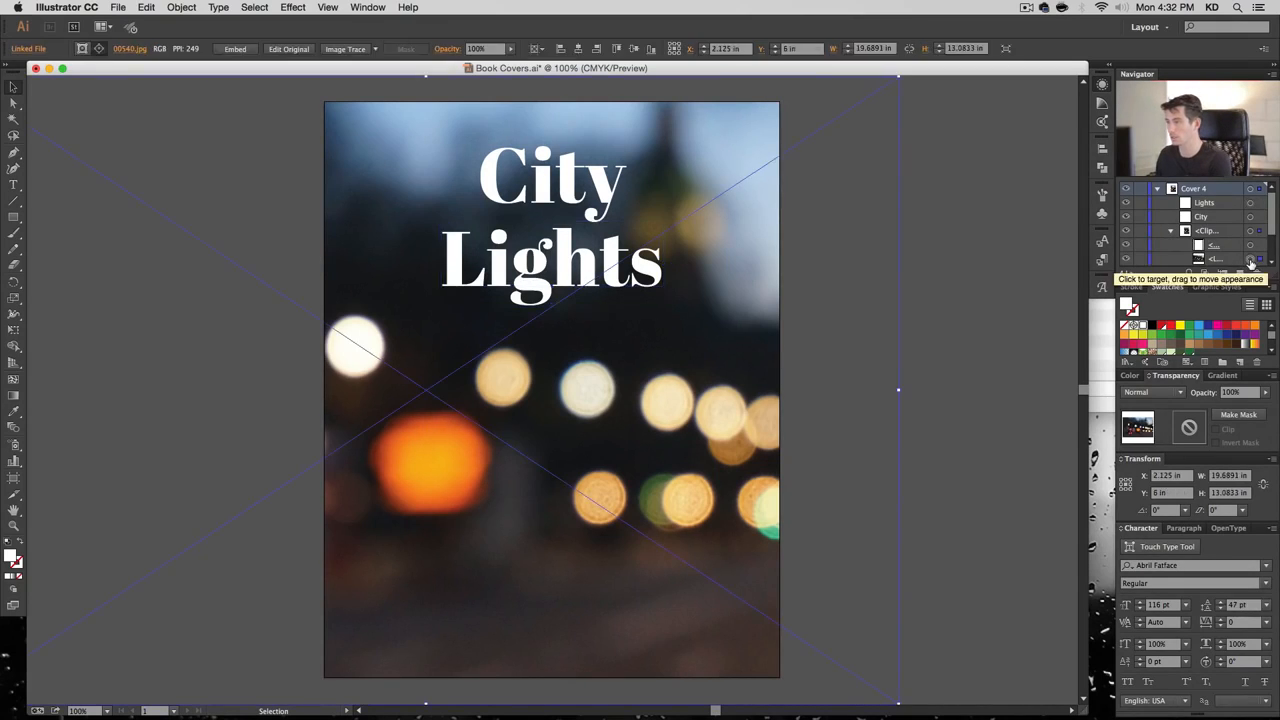
{"action": "key", "text": "super+c"}
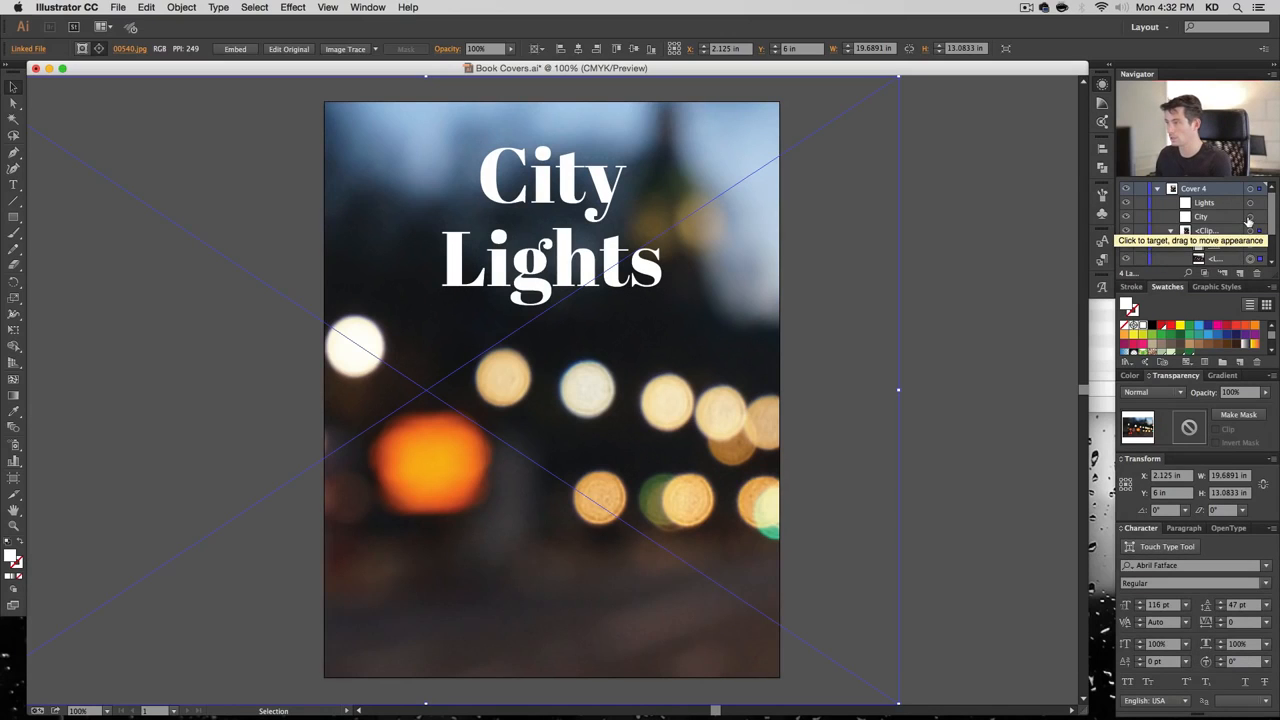
{"action": "left_click", "coordinate": [1249, 217]}
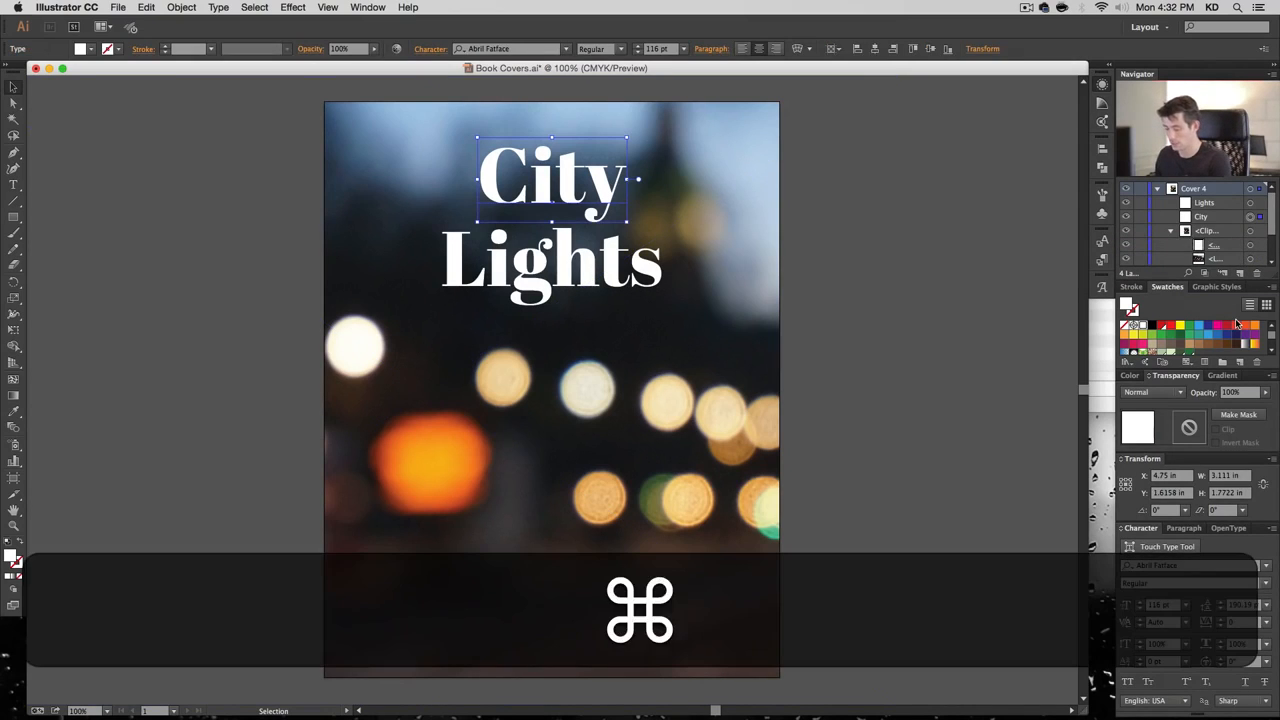
{"action": "key", "text": "super+f"}
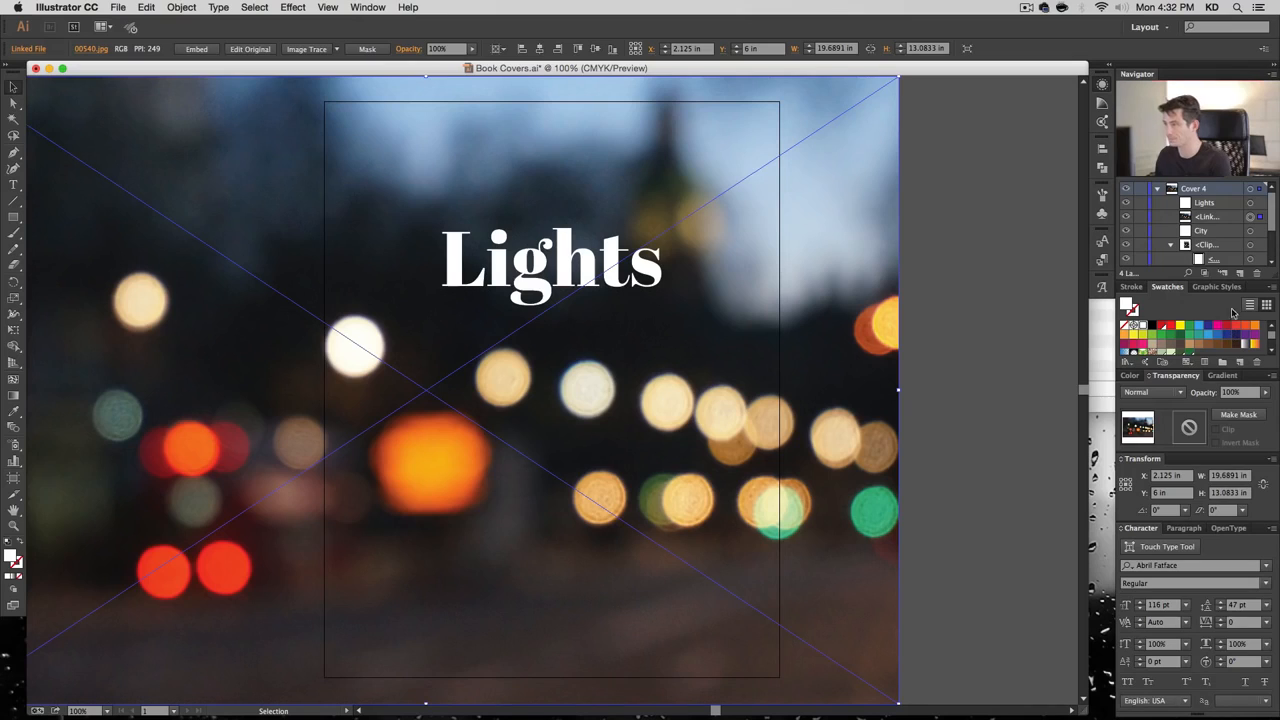
{"action": "left_click", "coordinate": [1250, 203], "text": "shift"}
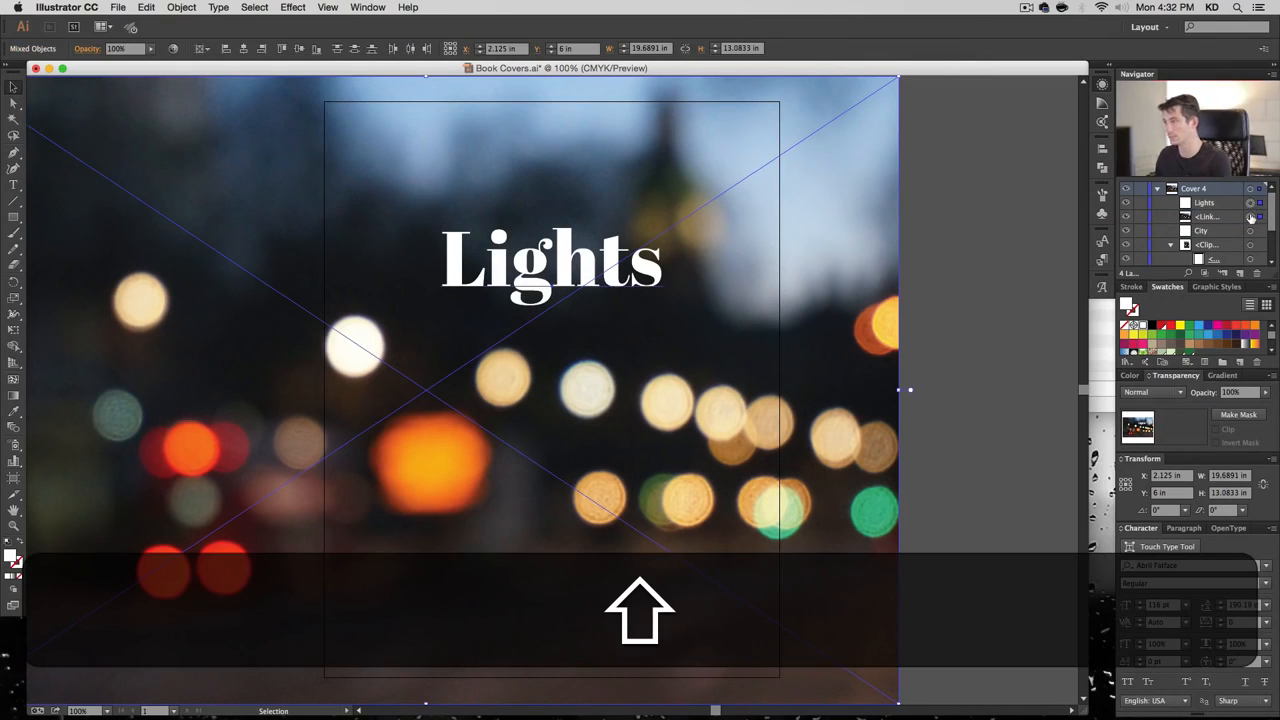
{"action": "left_click", "coordinate": [1238, 415]}
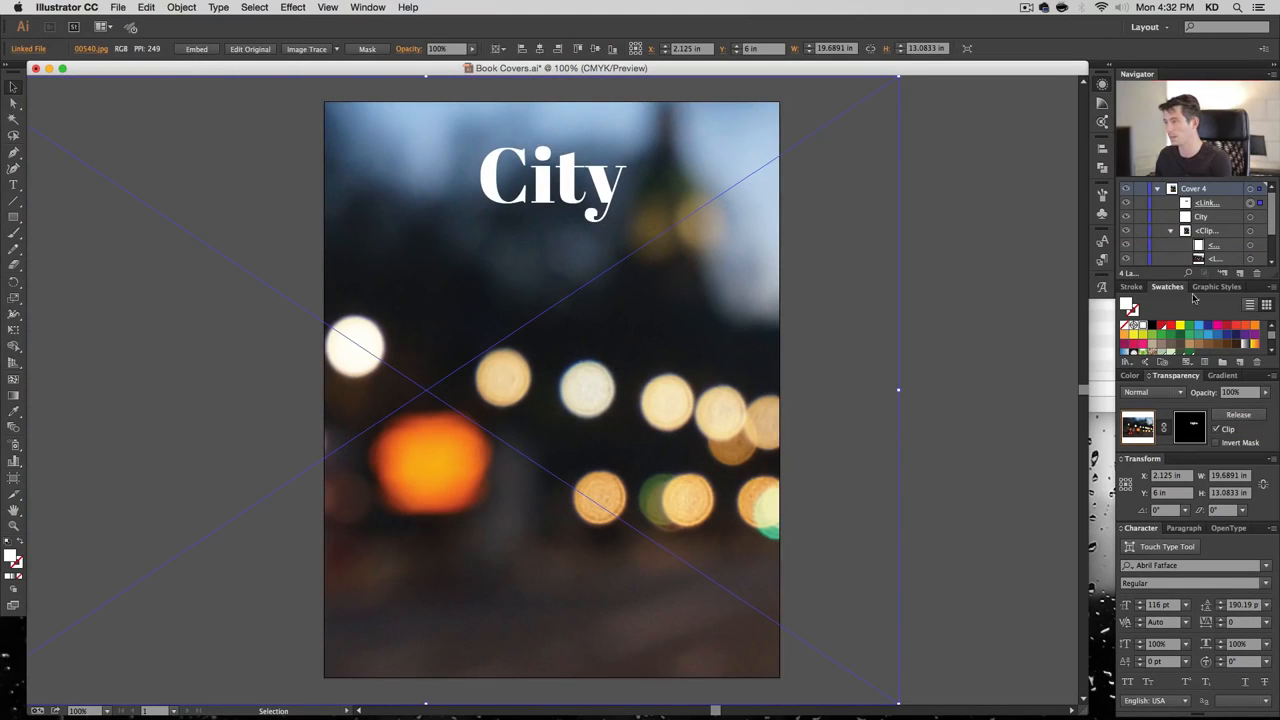
{"action": "left_click", "coordinate": [1128, 232]}
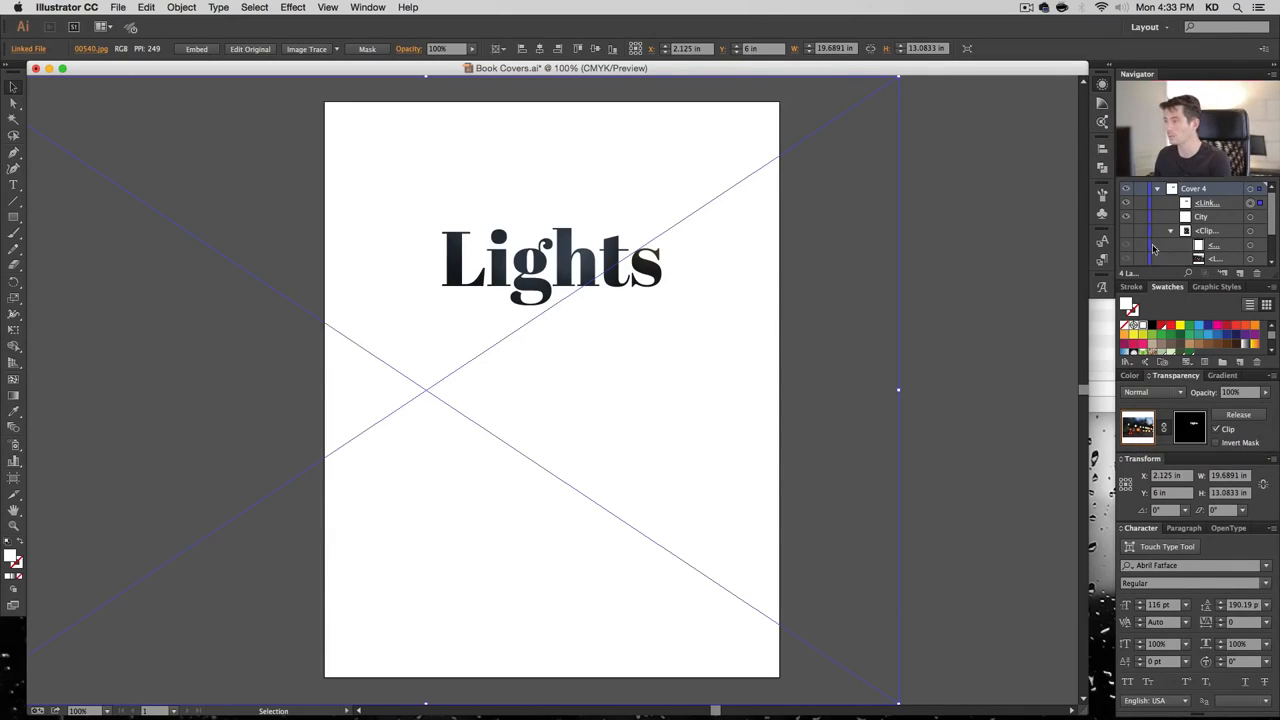
Show the cover again and enlarge and move the masked photo behind the 'Lights' letters
{"action": "left_click", "coordinate": [1127, 231]}
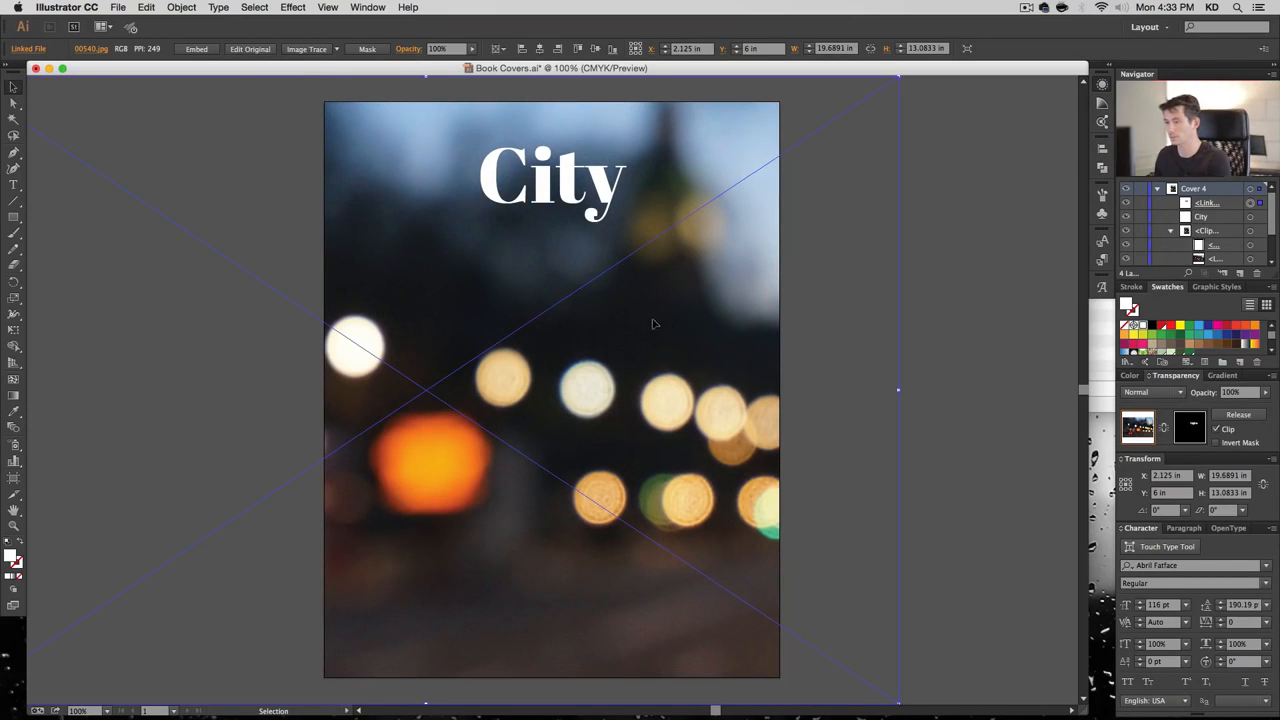
{"action": "left_click_drag", "start_coordinate": [655, 320], "coordinate": [712, 228]}
{"action": "left_click_drag", "start_coordinate": [699, 298], "coordinate": [649, 313]}
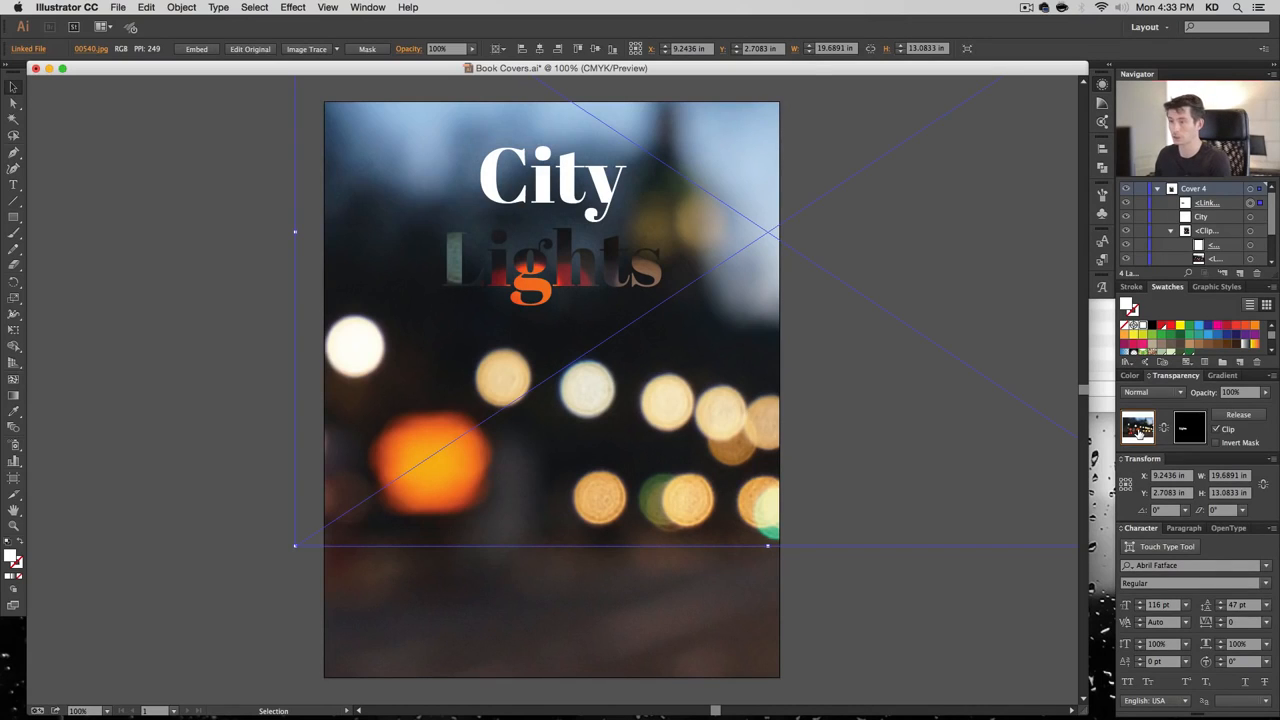
{"action": "mouse_move", "coordinate": [601, 375]}
{"action": "left_mouse_down"}
{"action": "mouse_move", "coordinate": [610, 336]}
{"action": "mouse_move", "coordinate": [600, 355]}
{"action": "left_mouse_up"}
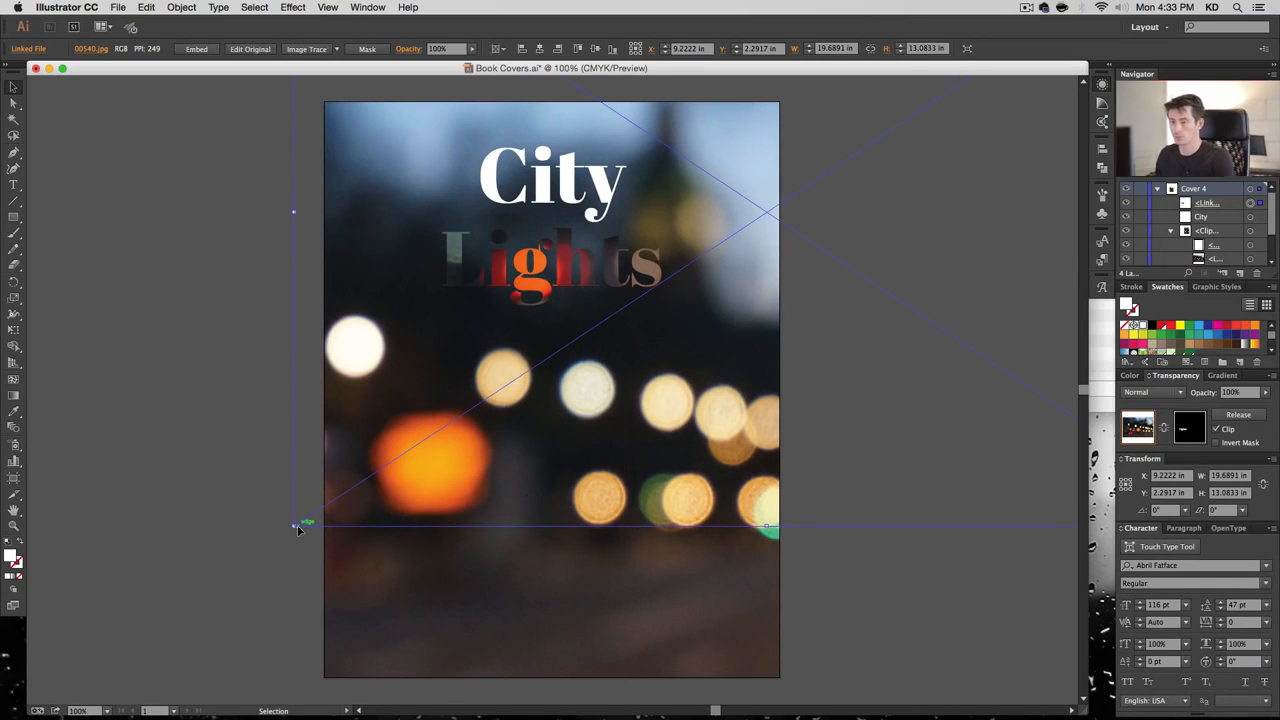
{"action": "left_click_drag", "start_coordinate": [294, 526], "coordinate": [31, 700]}
{"action": "left_click_drag", "start_coordinate": [463, 527], "coordinate": [615, 306]}
{"action": "left_click_drag", "start_coordinate": [167, 438], "coordinate": [85, 541]}
{"action": "key", "text": "alt+shift"}
{"action": "left_click_drag", "start_coordinate": [655, 240], "coordinate": [788, 203]}
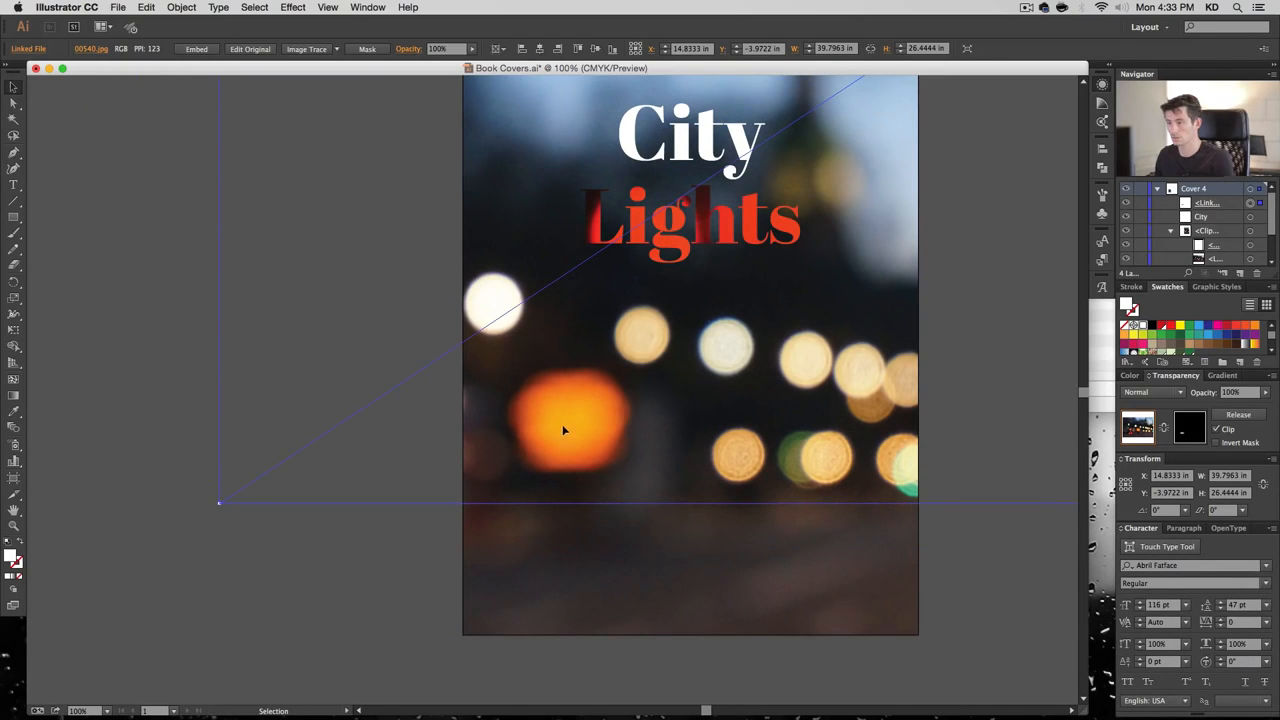
{"action": "left_click_drag", "start_coordinate": [663, 241], "coordinate": [457, 347]}
{"action": "left_click_drag", "start_coordinate": [614, 309], "coordinate": [654, 240]}
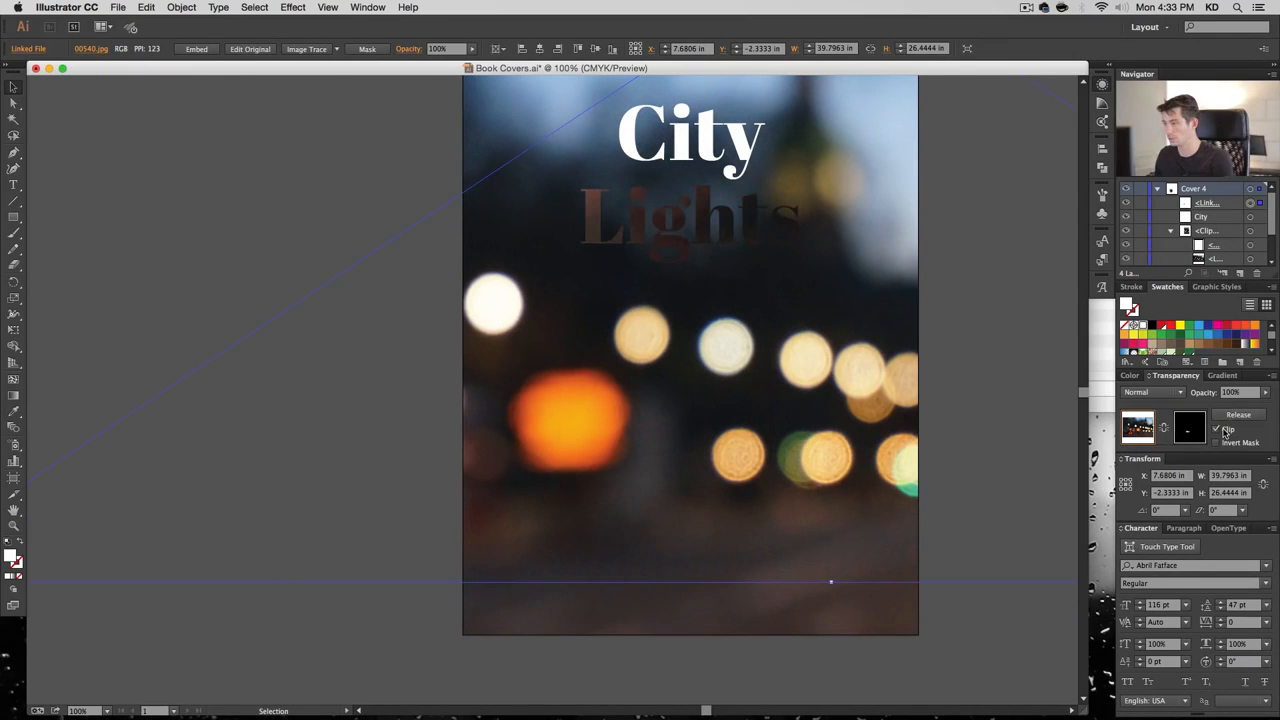
Unclip the mask, bring the orange bokeh over the lettering, and re-clip it
{"action": "left_click", "coordinate": [1224, 430]}
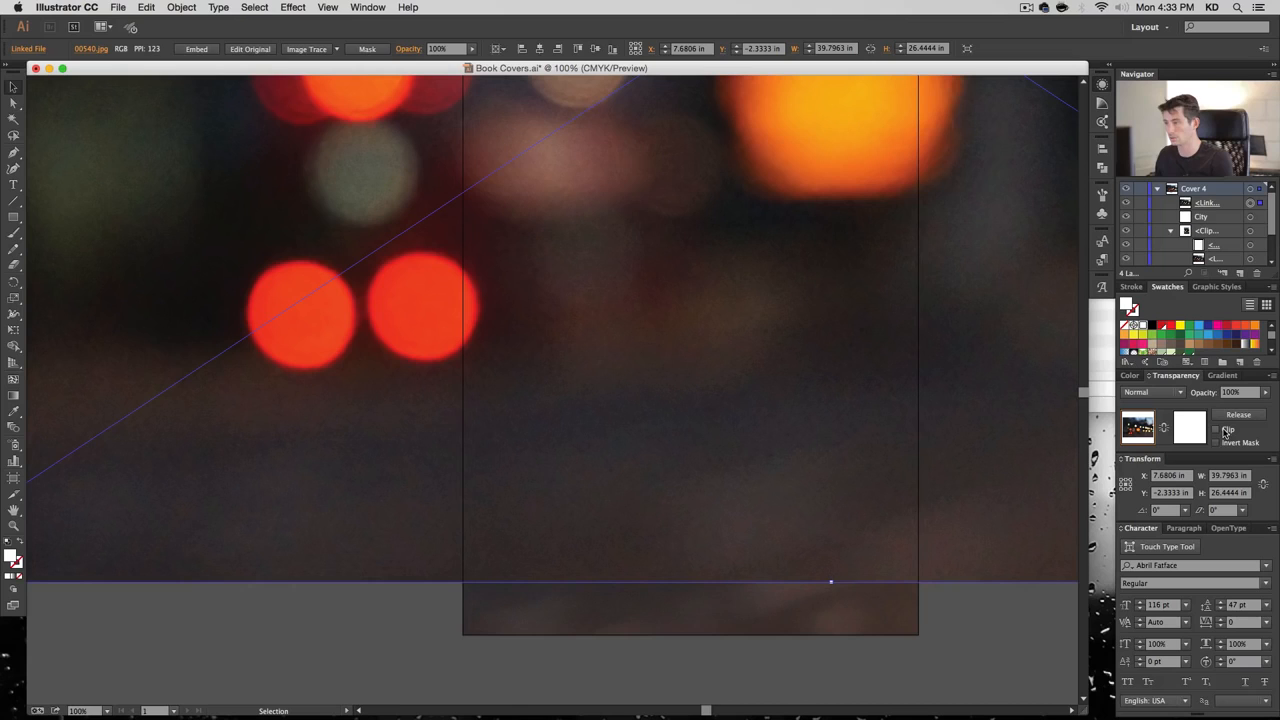
{"action": "left_click_drag", "start_coordinate": [835, 150], "coordinate": [708, 270]}
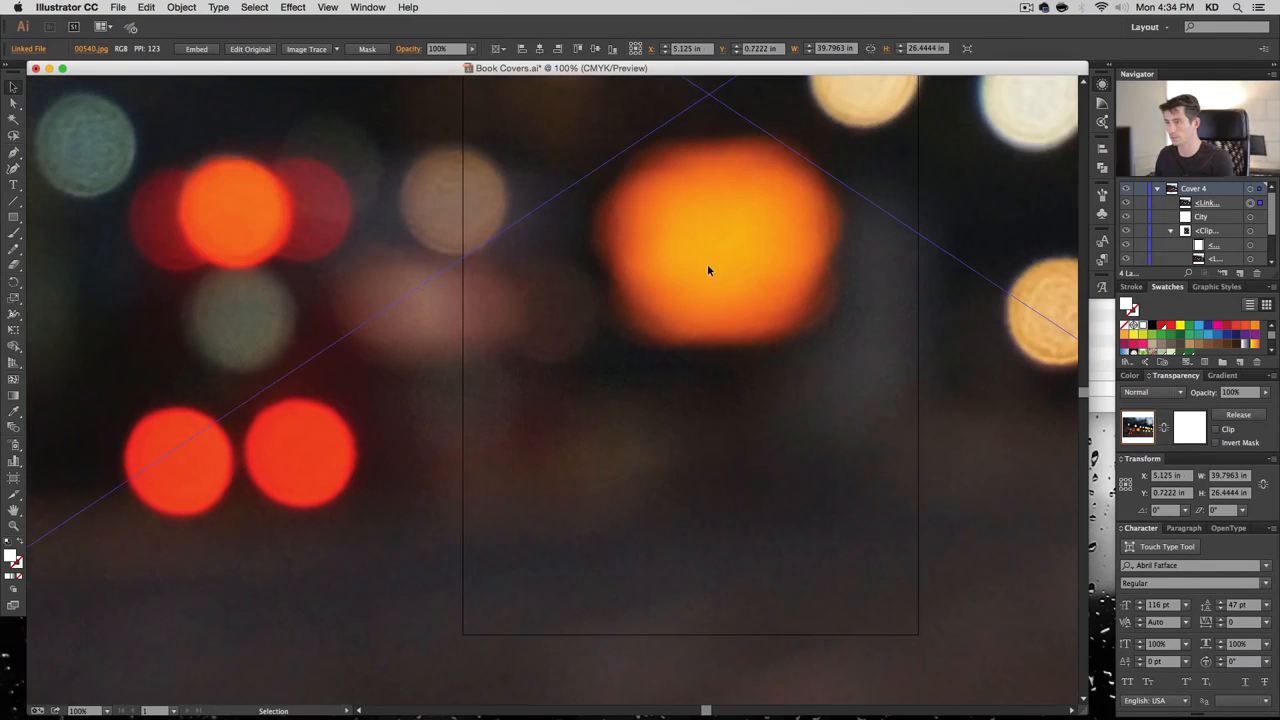
{"action": "left_click", "coordinate": [1228, 428]}
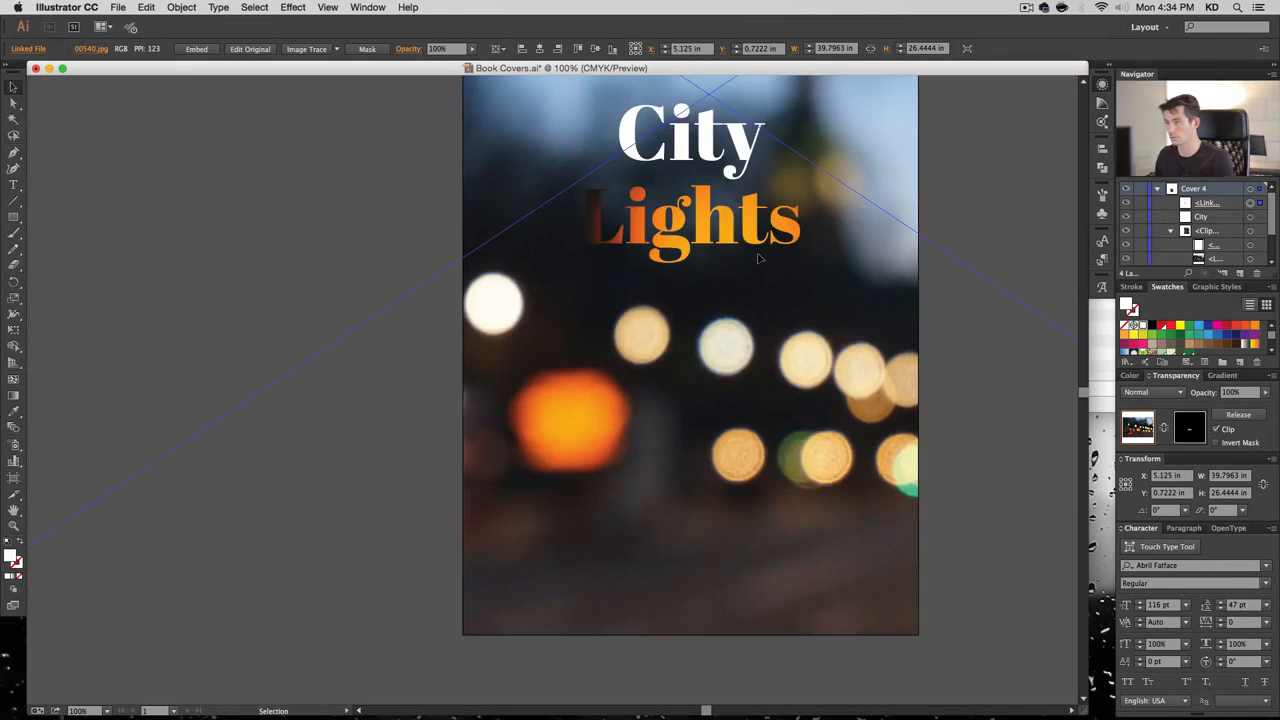
{"action": "left_click_drag", "start_coordinate": [745, 271], "coordinate": [714, 279]}
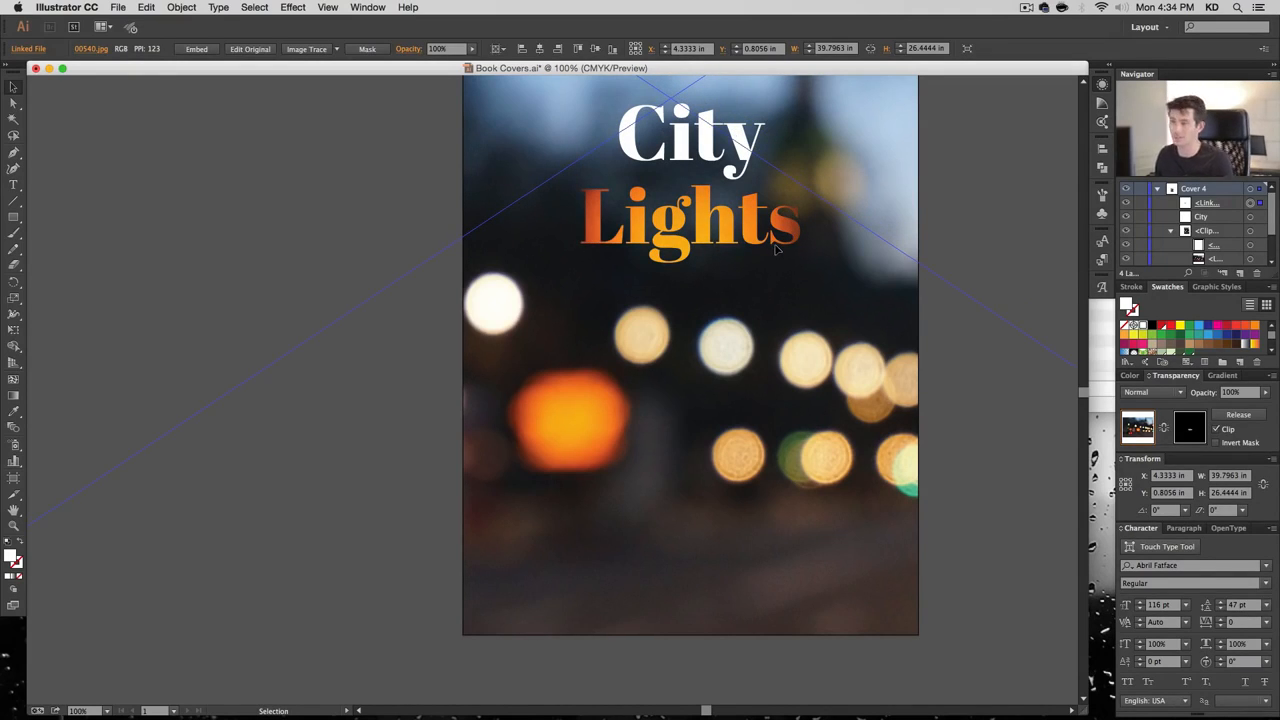
{"action": "left_click_drag", "start_coordinate": [776, 250], "coordinate": [744, 259]}
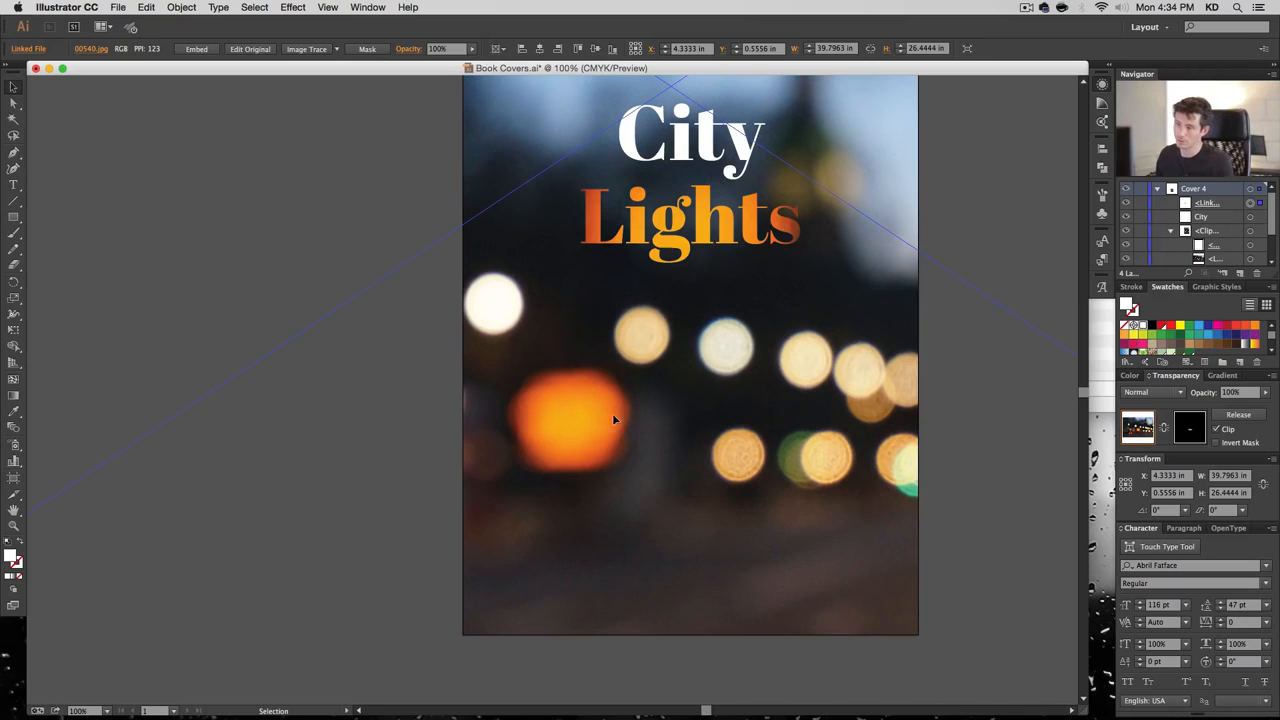
Nudge the 'Lights' lettering and its photo upward into place under 'City'
{"action": "left_click_drag", "start_coordinate": [957, 120], "coordinate": [930, 168]}
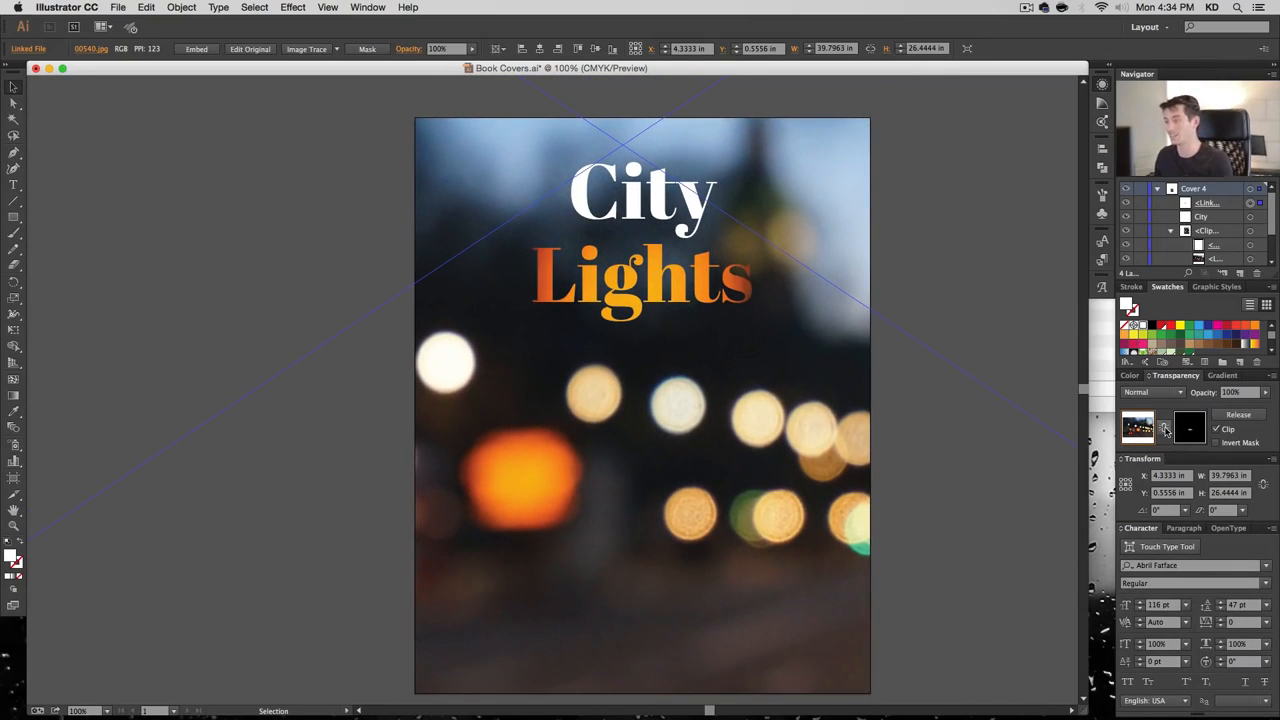
{"action": "left_click_drag", "start_coordinate": [661, 315], "coordinate": [656, 283]}
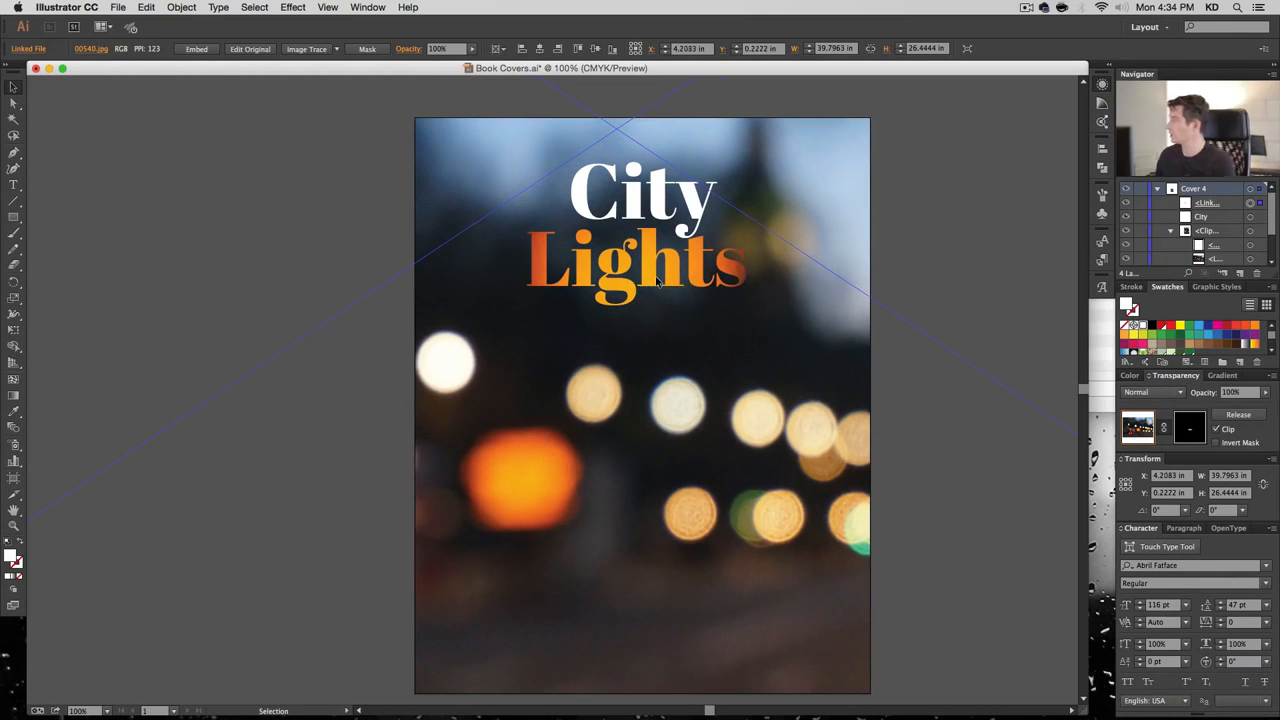
{"action": "key", "text": "shift+Up"}
{"action": "key", "text": "shift+Right"}
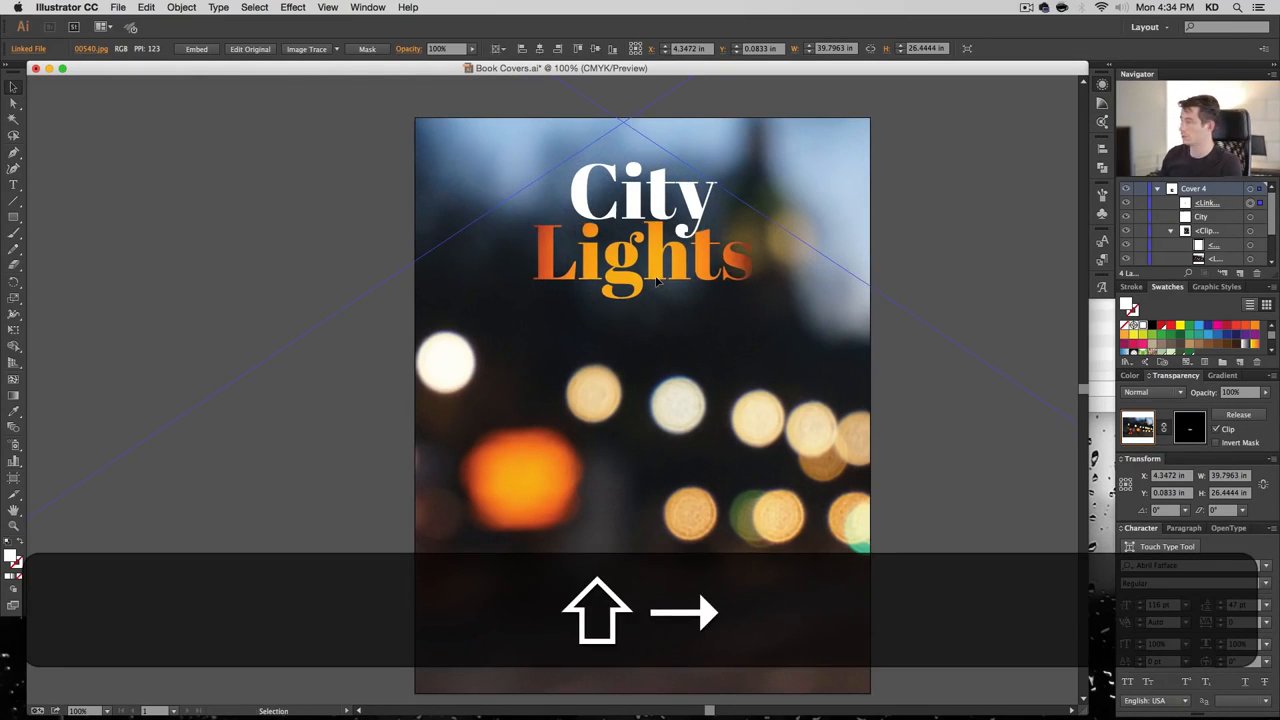
{"action": "key", "text": "shift+Down"}
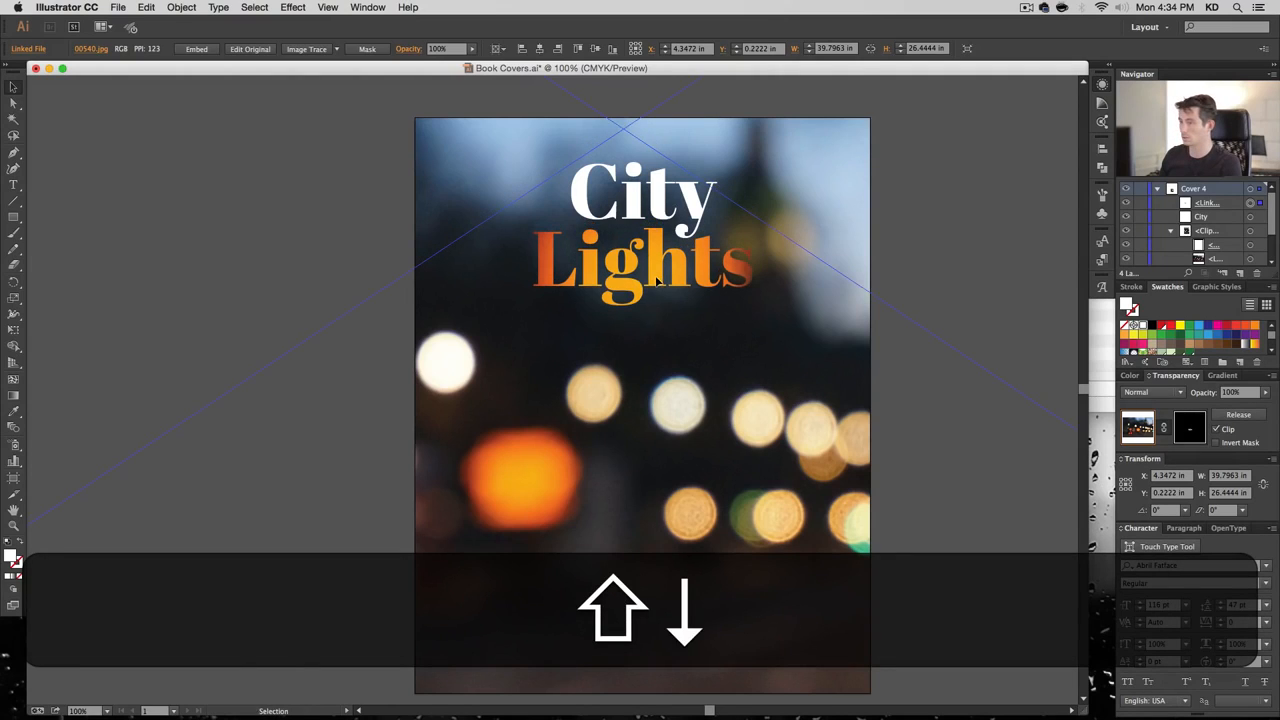
{"action": "key", "text": "Right"}
{"action": "key", "text": "Right"}
{"action": "key", "text": "Right"}
{"action": "key", "text": "Right"}
{"action": "key", "text": "Right"}
{"action": "key", "text": "Right"}
{"action": "key", "text": "Right"}
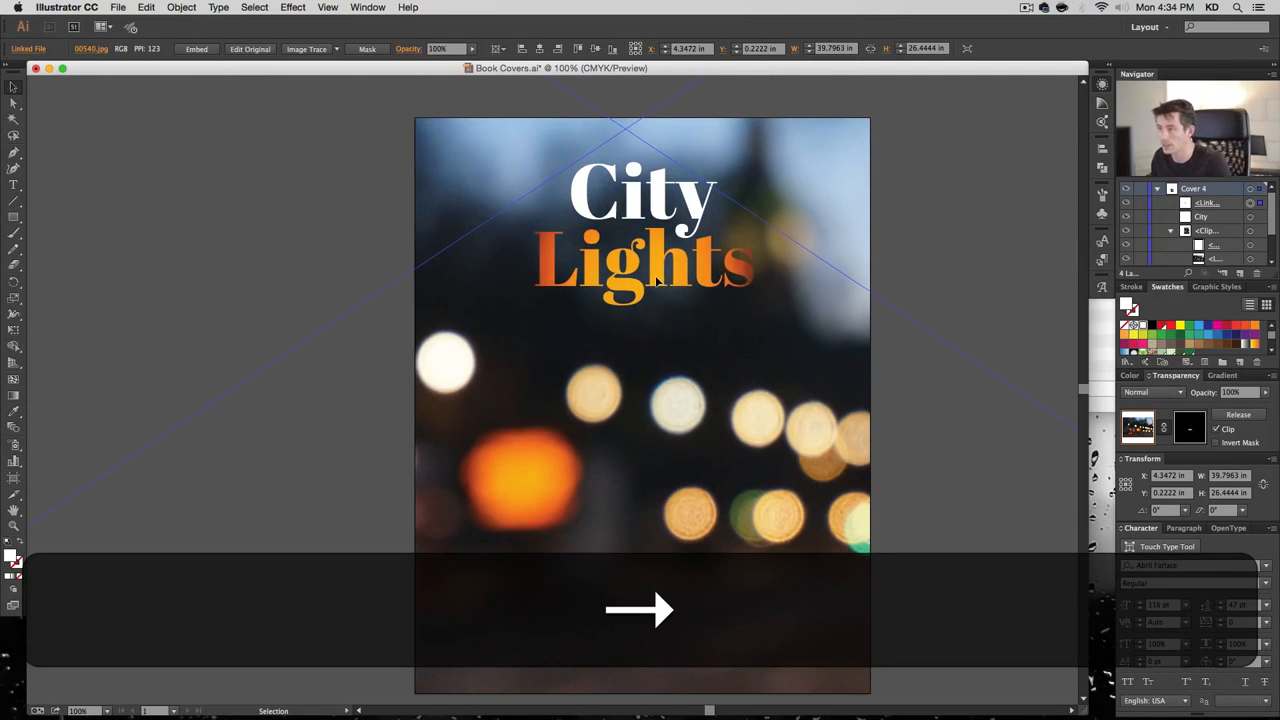
{"action": "key", "text": "Left"}
{"action": "key", "text": "Up"}
{"action": "key", "text": "Up"}
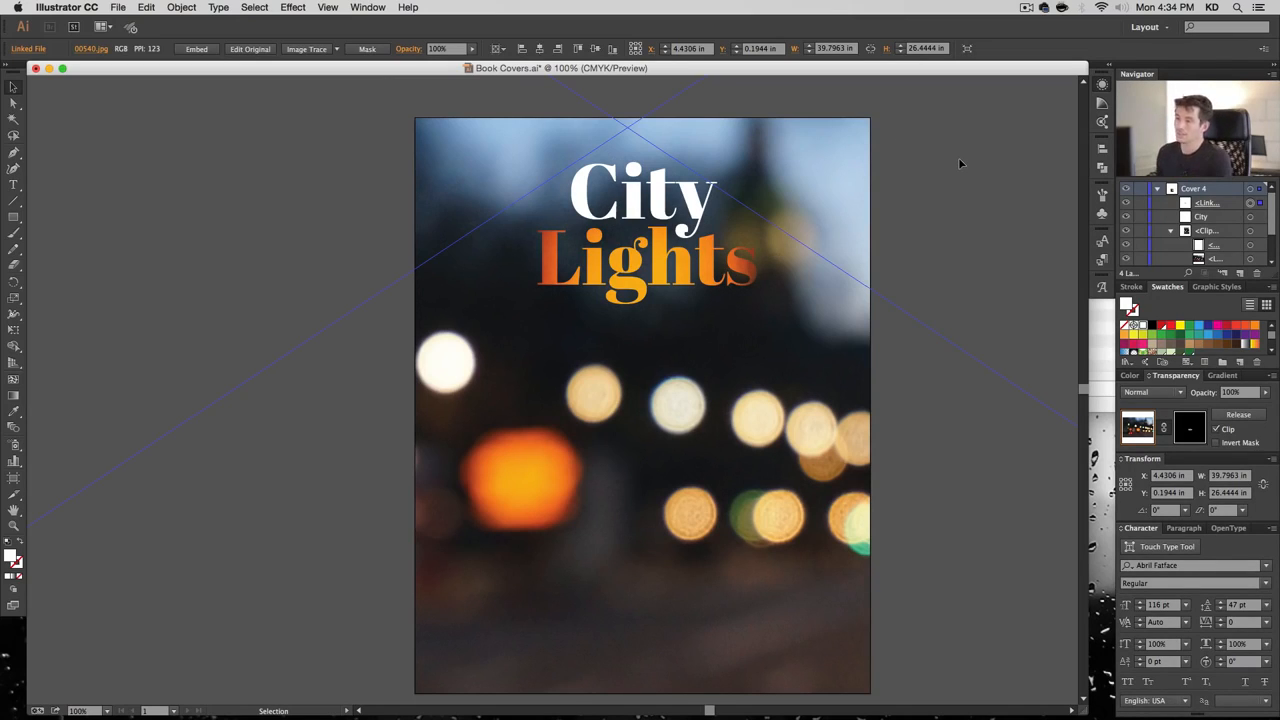
{"action": "left_click", "coordinate": [1171, 231]}
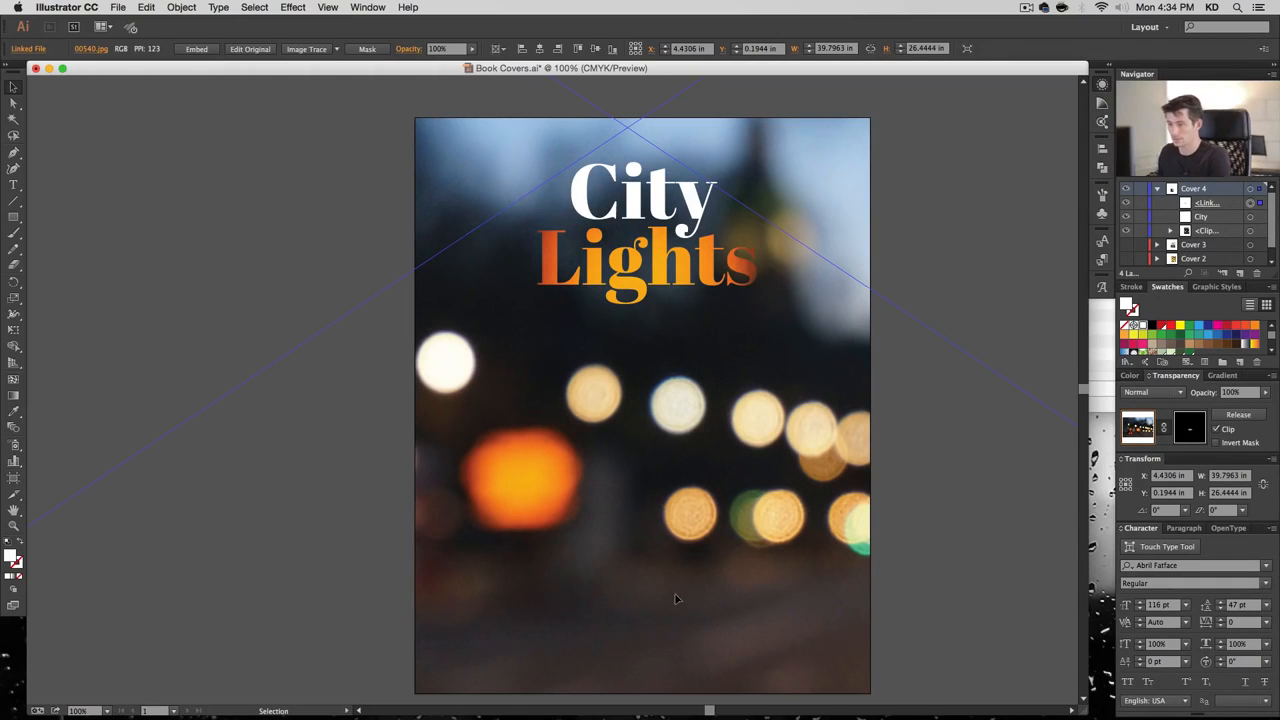
Add an author byline with the author's name near the cover bottom in Arapey Regular
{"action": "key", "text": "t"}
{"action": "left_click", "coordinate": [622, 678]}
{"action": "type", "text": "B"}
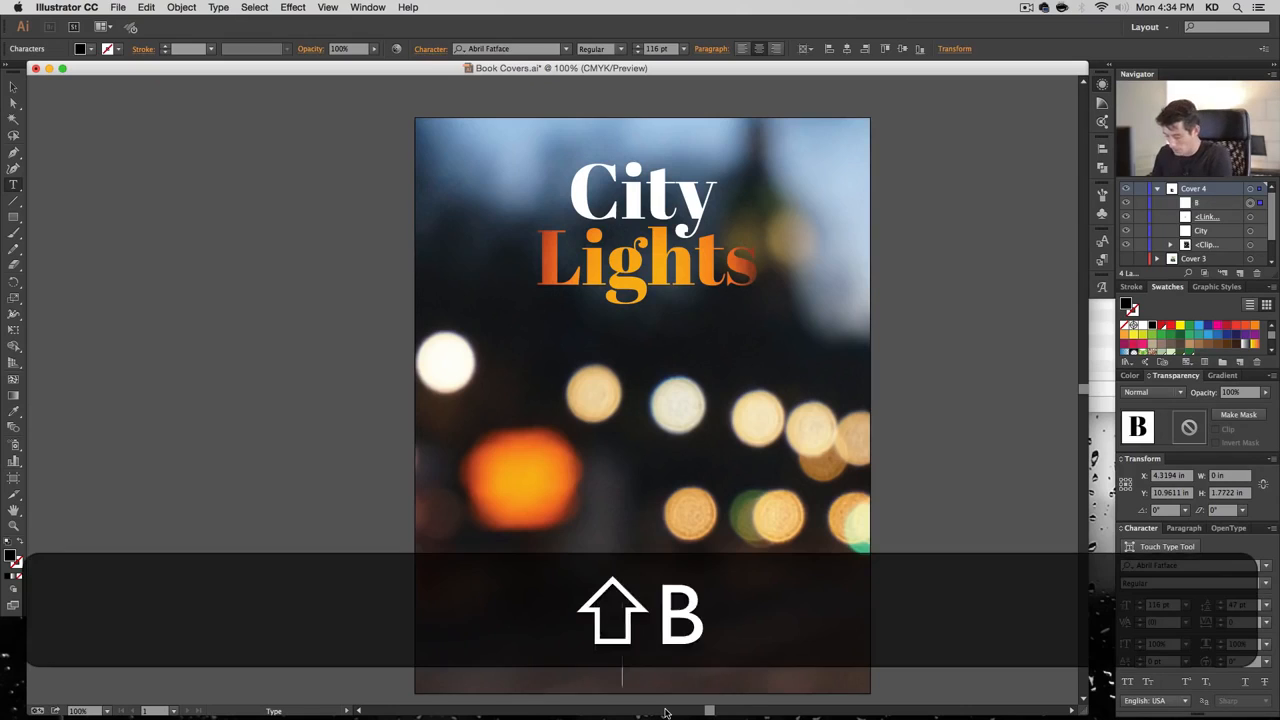
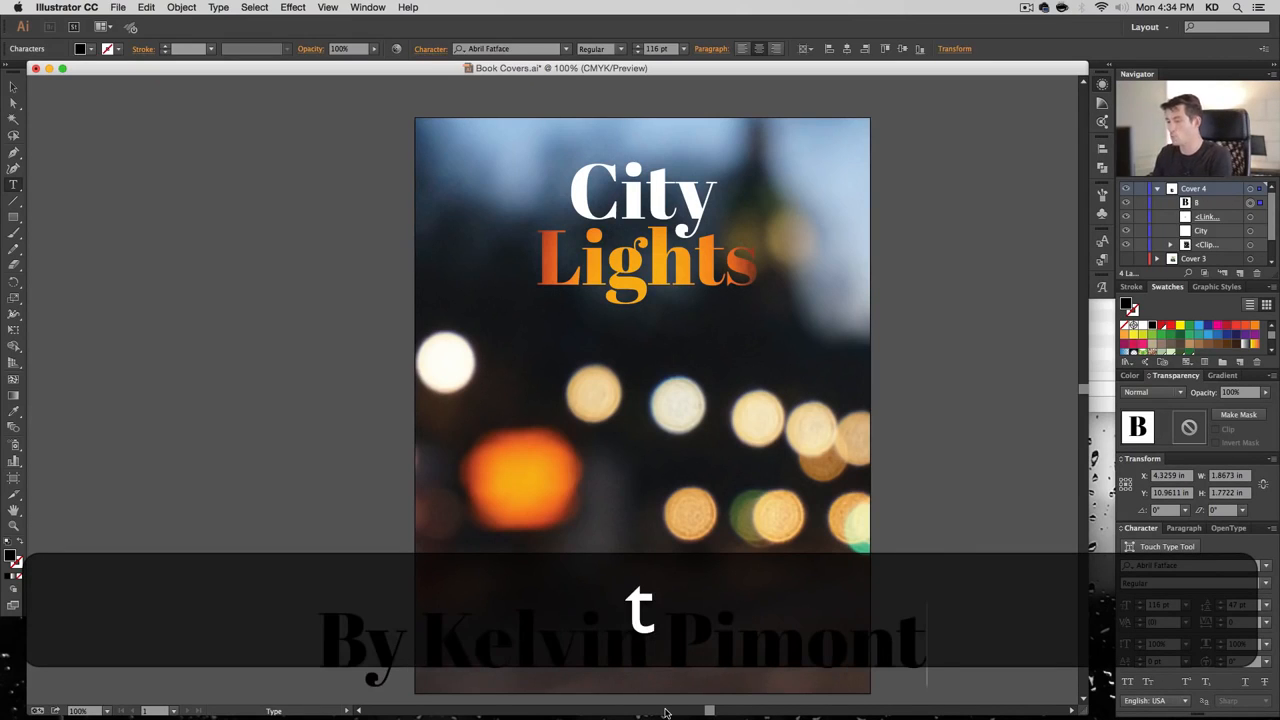
{"action": "key", "text": "Escape"}
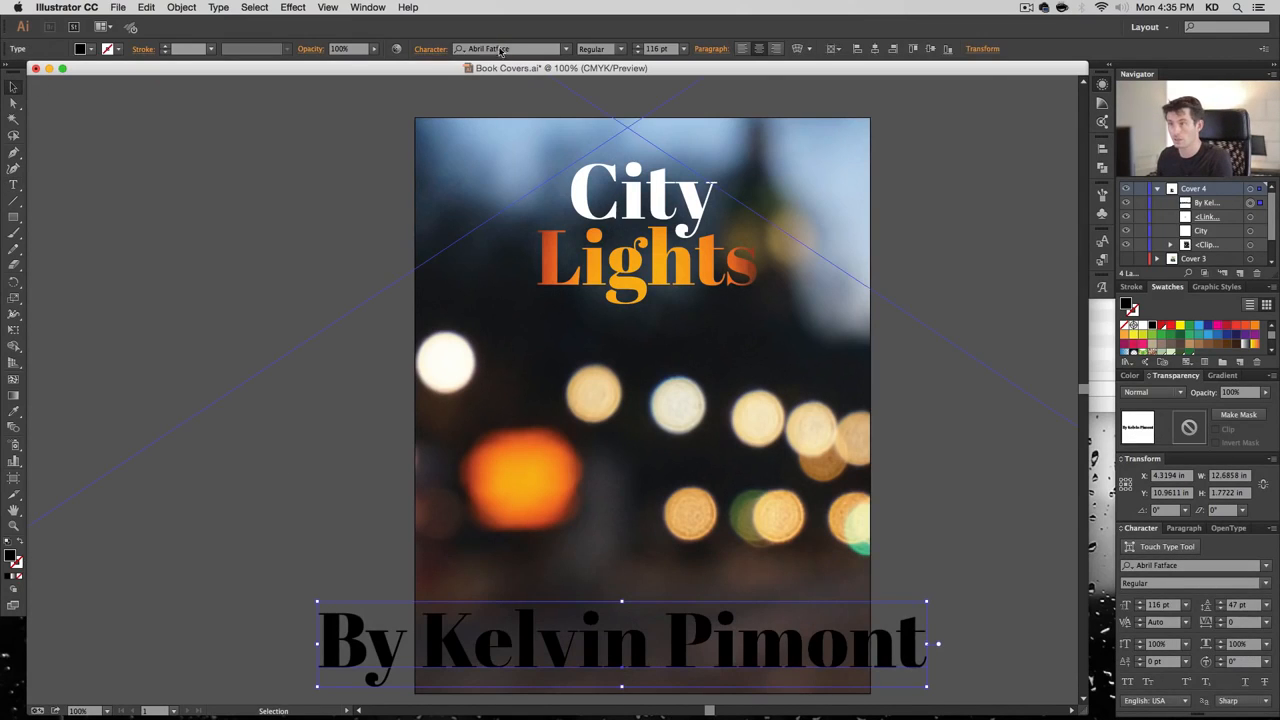
{"action": "left_click", "coordinate": [497, 48]}
{"action": "type", "text": "ar"}
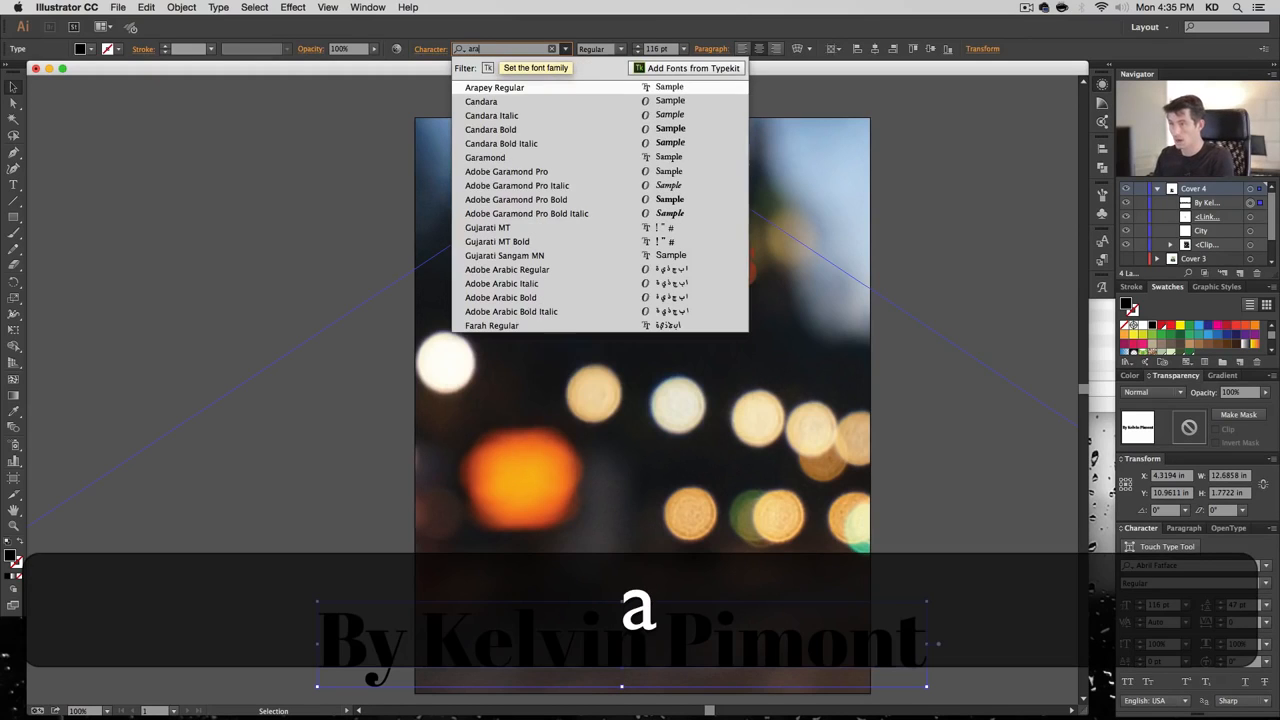
{"action": "type", "text": "a"}
{"action": "key", "text": "Return"}
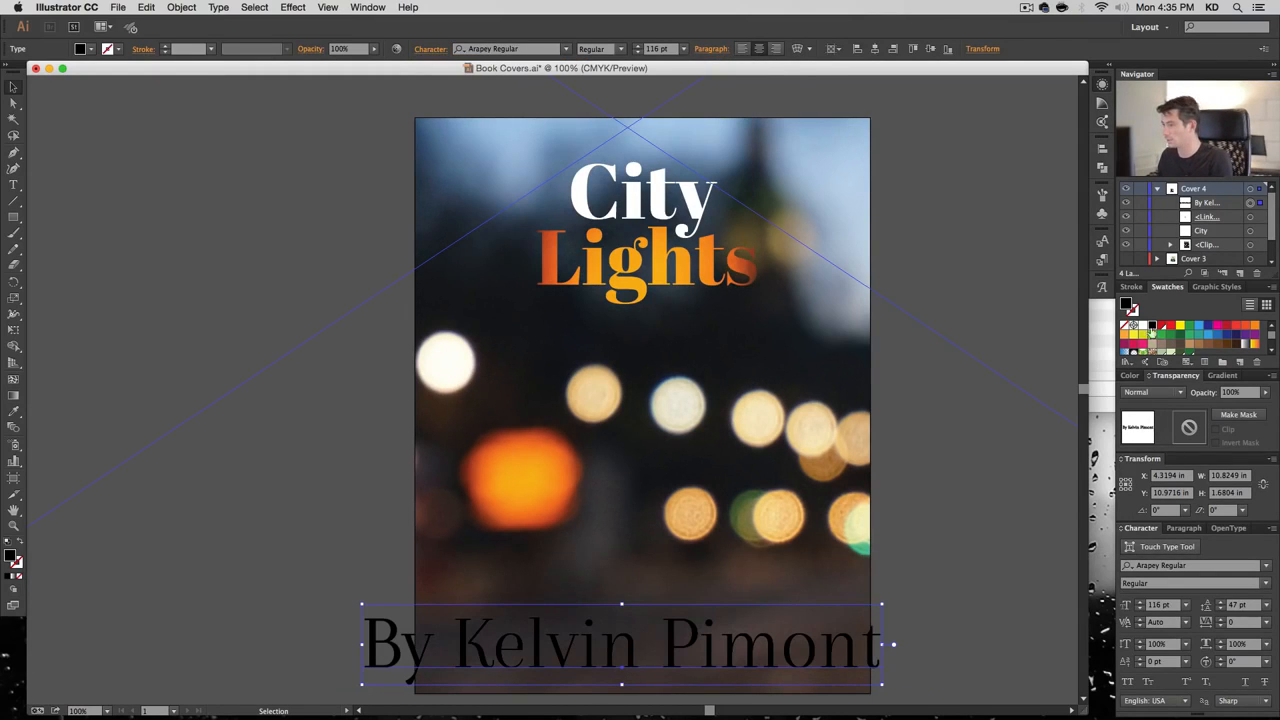
Make the byline white, 18 pt, centred on the cover and nudged slightly down
{"action": "left_click", "coordinate": [1143, 326]}
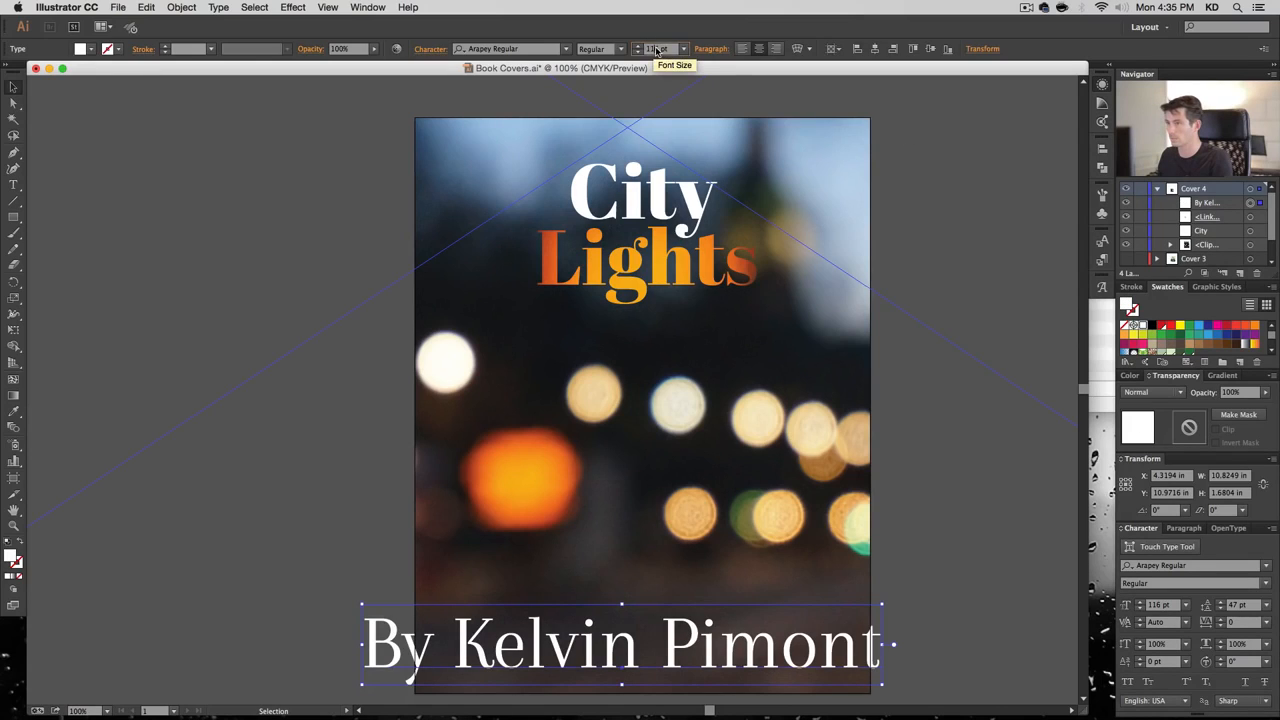
{"action": "type", "text": "18"}
{"action": "key", "text": "Return"}
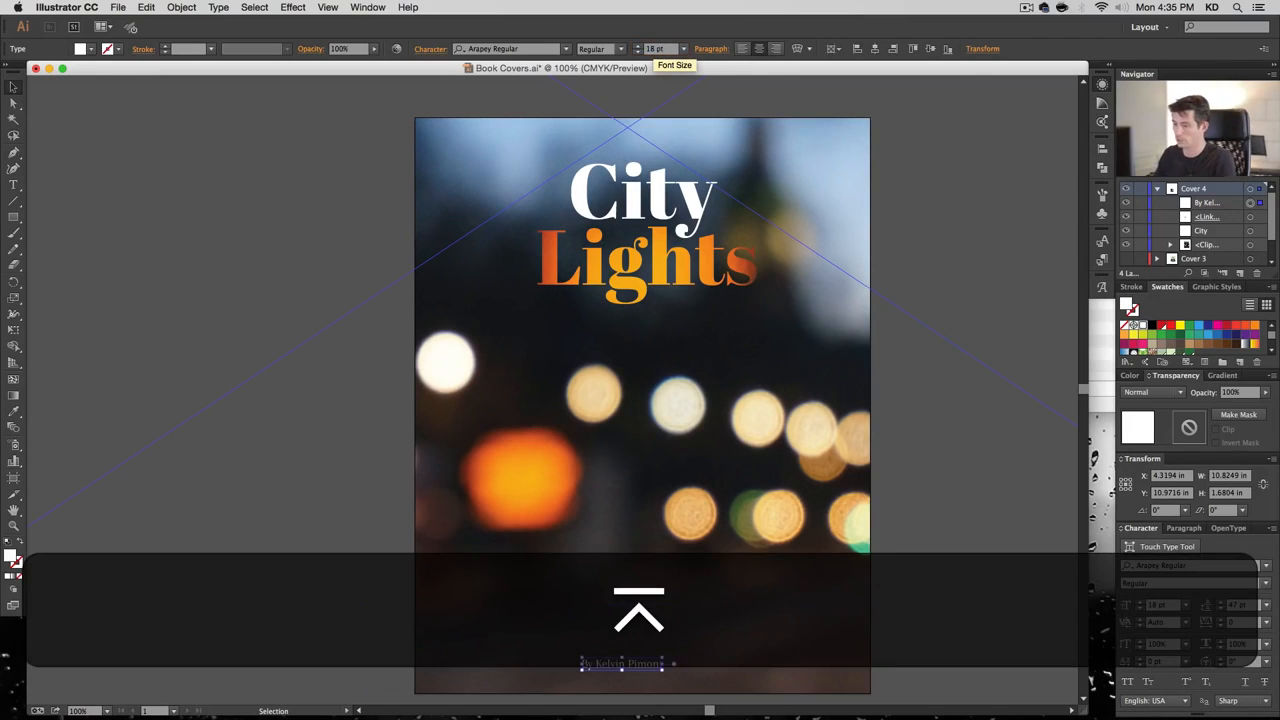
{"action": "left_click", "coordinate": [875, 48]}
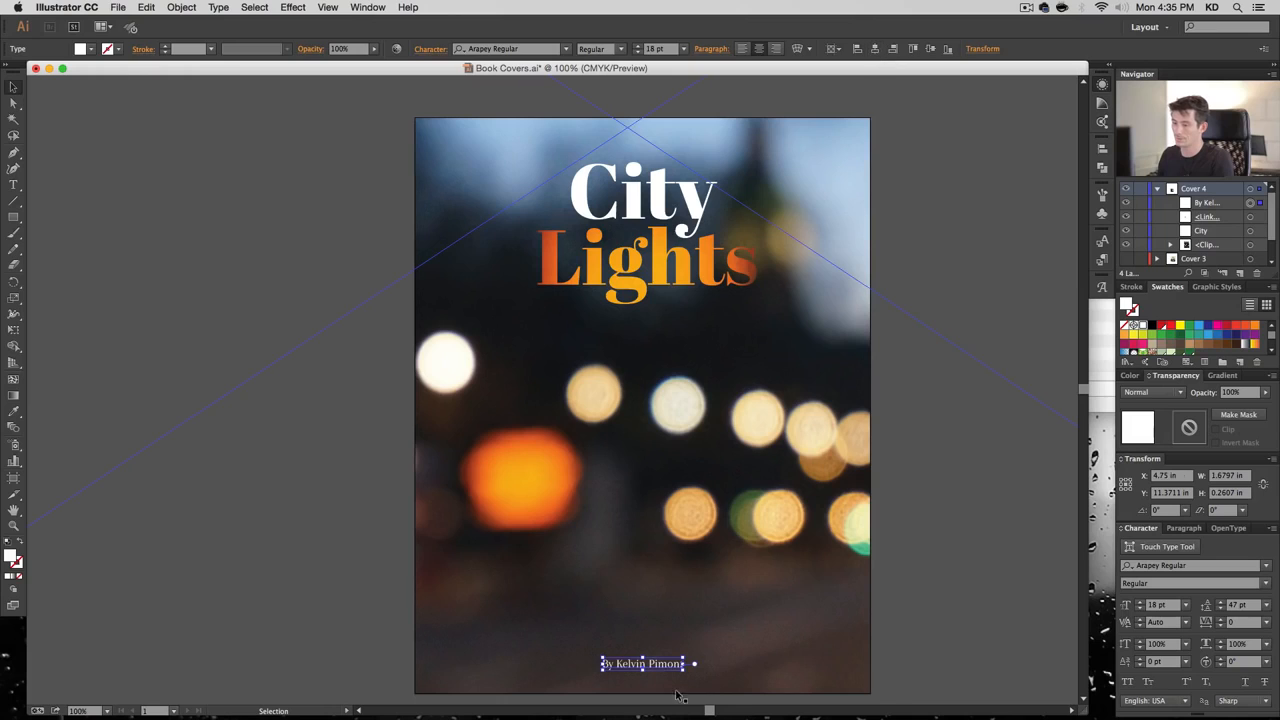
{"action": "key", "text": "shift+Down"}
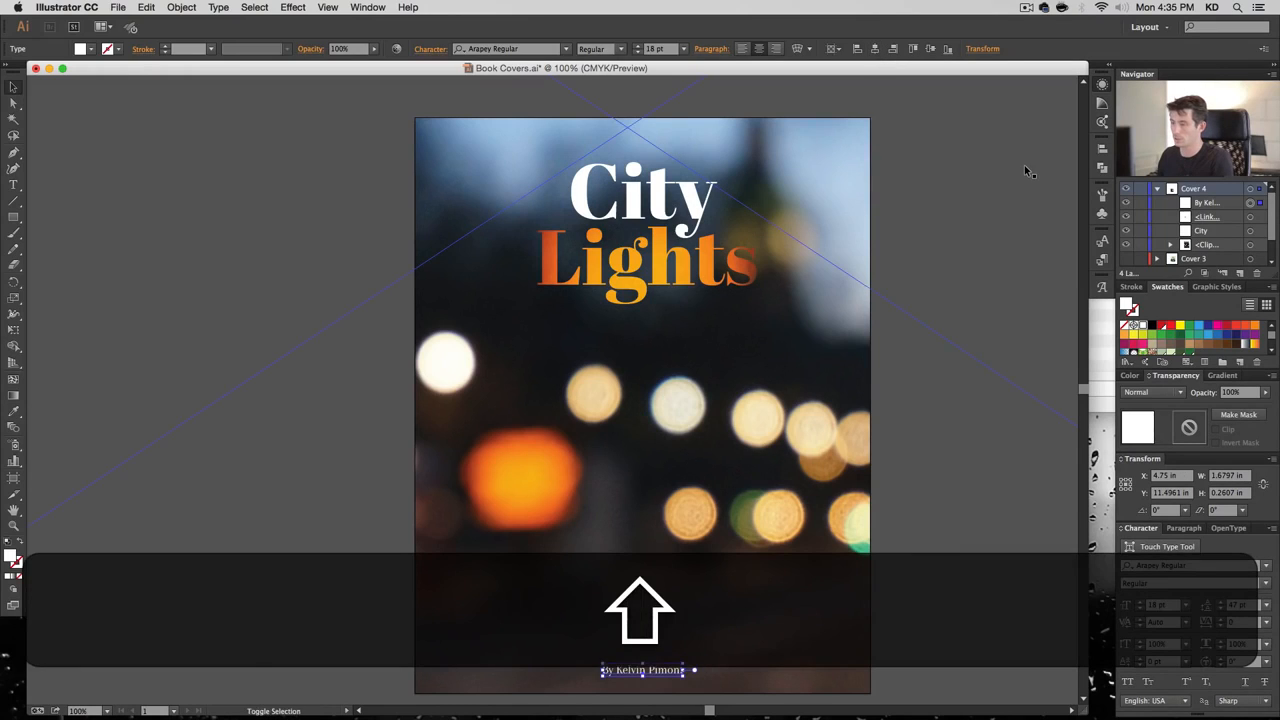
Lock the blurred background photo in Layers and reselect the byline text
{"action": "left_click", "coordinate": [1026, 169], "text": "shift"}
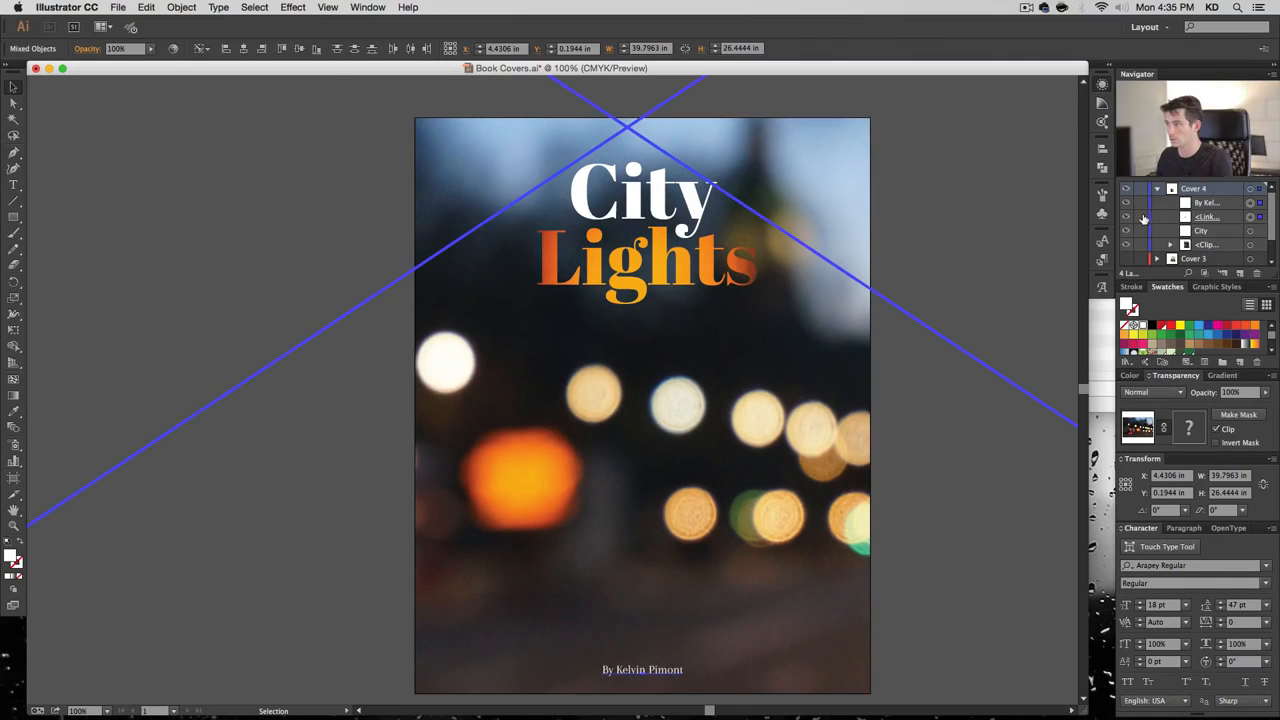
{"action": "left_click", "coordinate": [1141, 216]}
{"action": "left_click", "coordinate": [972, 230]}
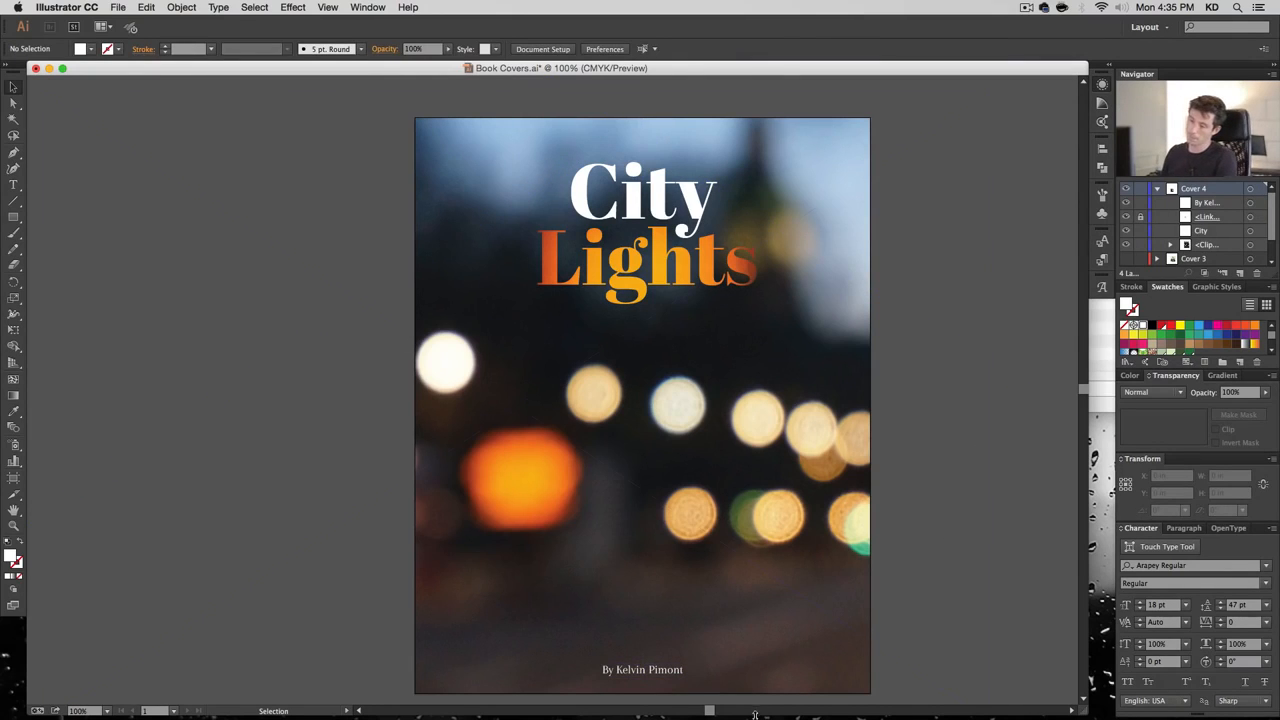
{"action": "left_click", "coordinate": [655, 672]}
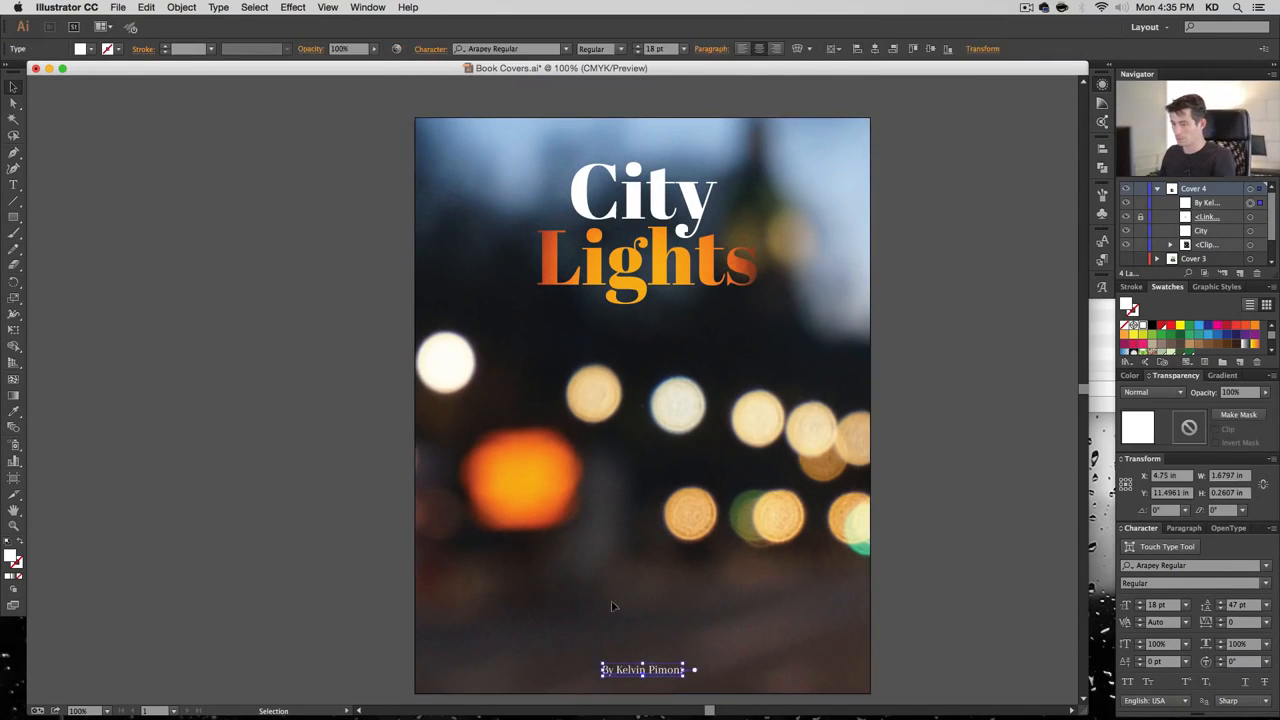
Apply a Drop Shadow to the byline with Multiply 50%, 0.02 in offsets and 0.04 in blur
{"action": "left_click", "coordinate": [367, 7]}
{"action": "mouse_move", "coordinate": [311, 8]}
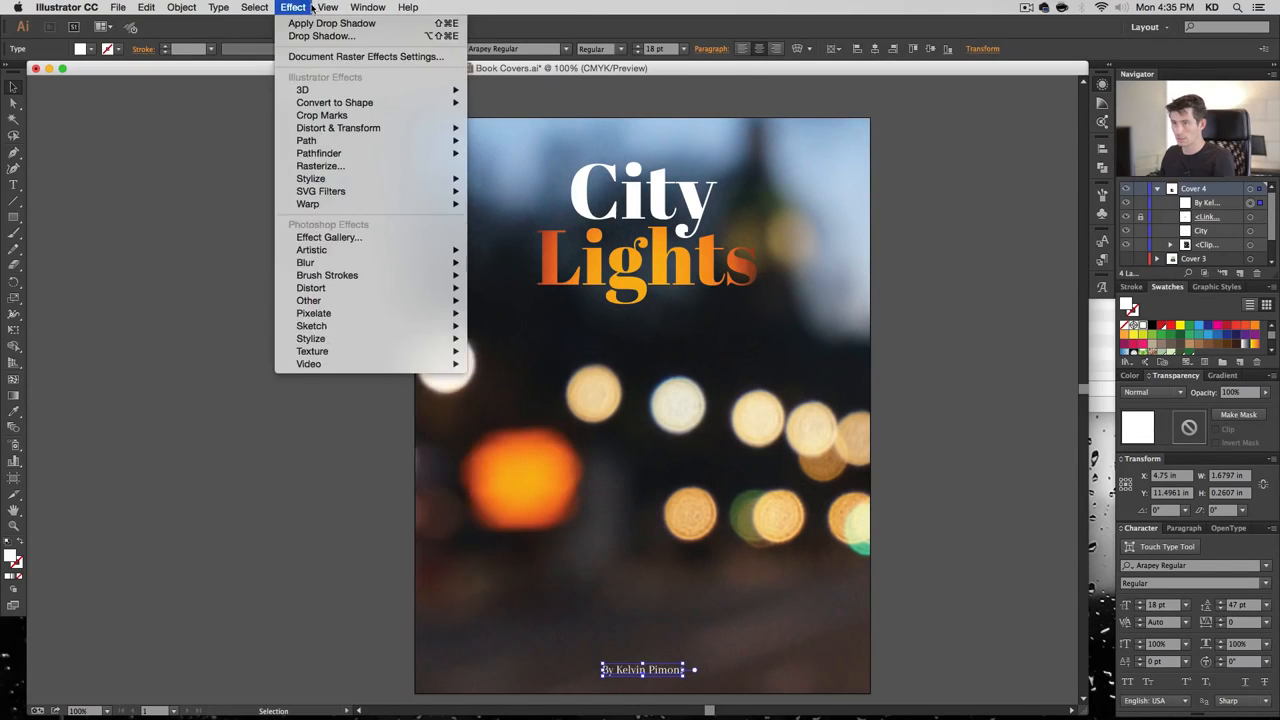
{"action": "mouse_move", "coordinate": [346, 183]}
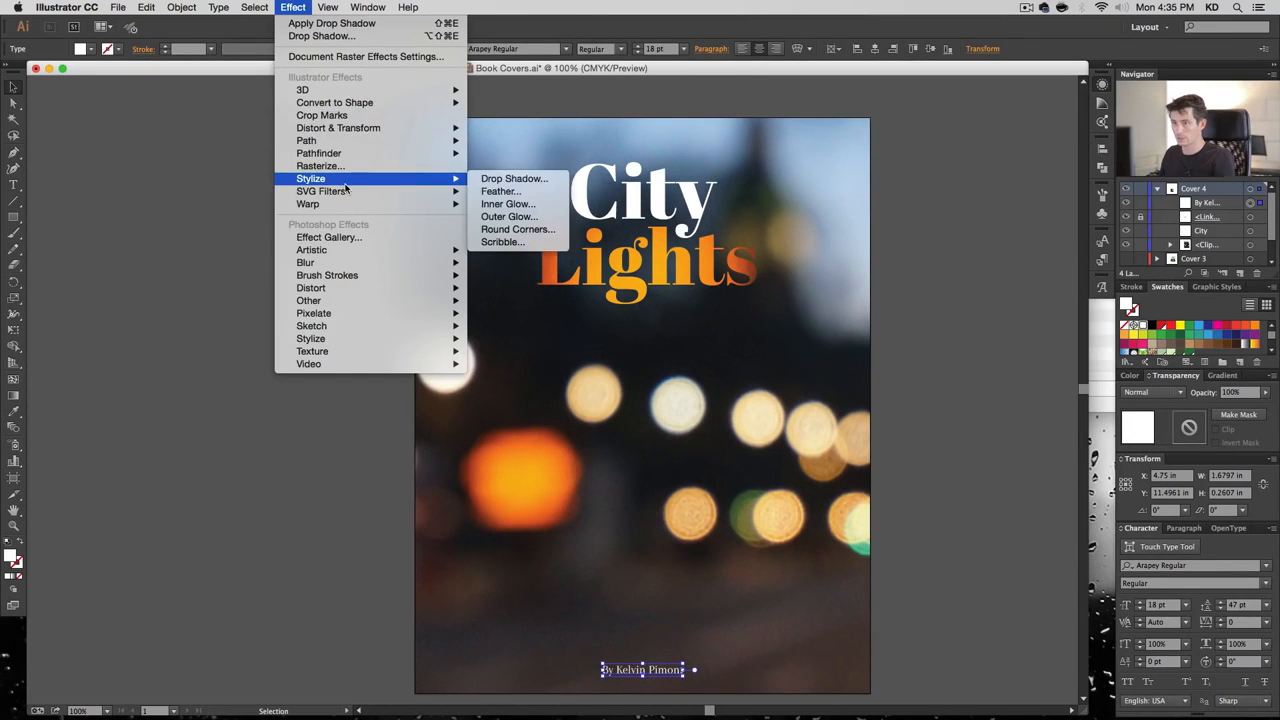
{"action": "left_click", "coordinate": [510, 179]}
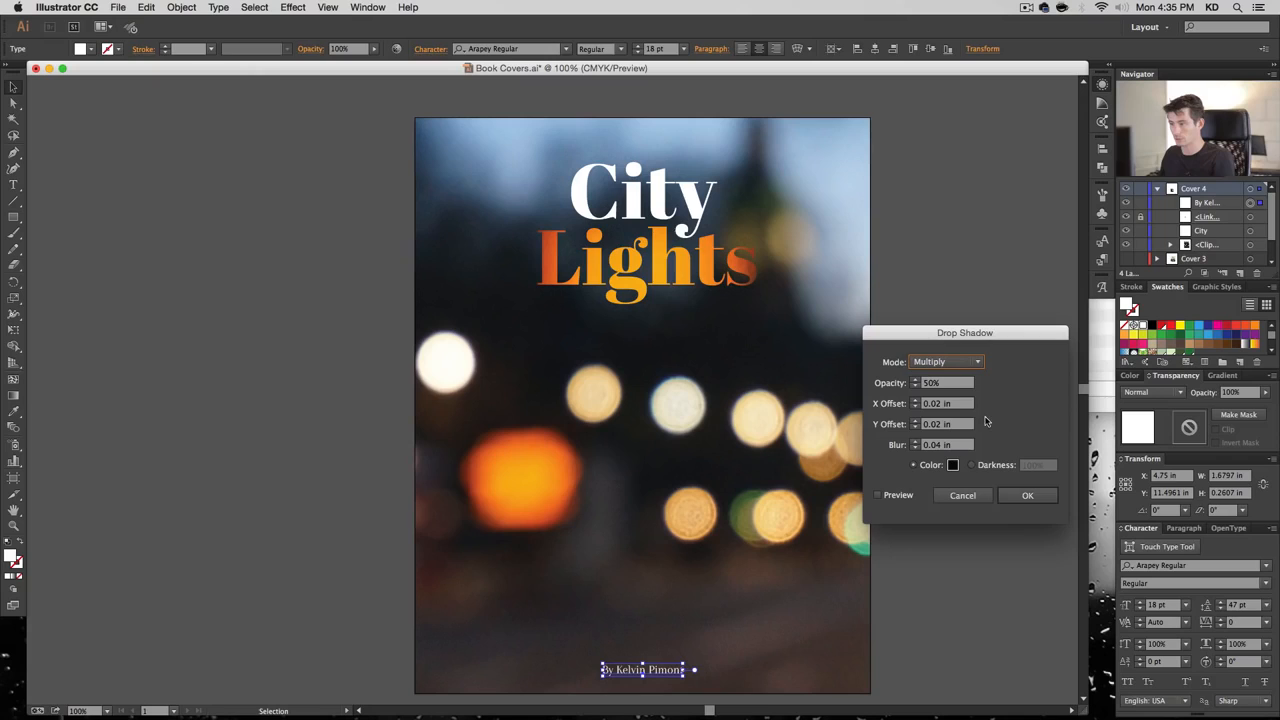
{"action": "left_click", "coordinate": [1027, 495]}
{"action": "left_click", "coordinate": [1033, 497]}
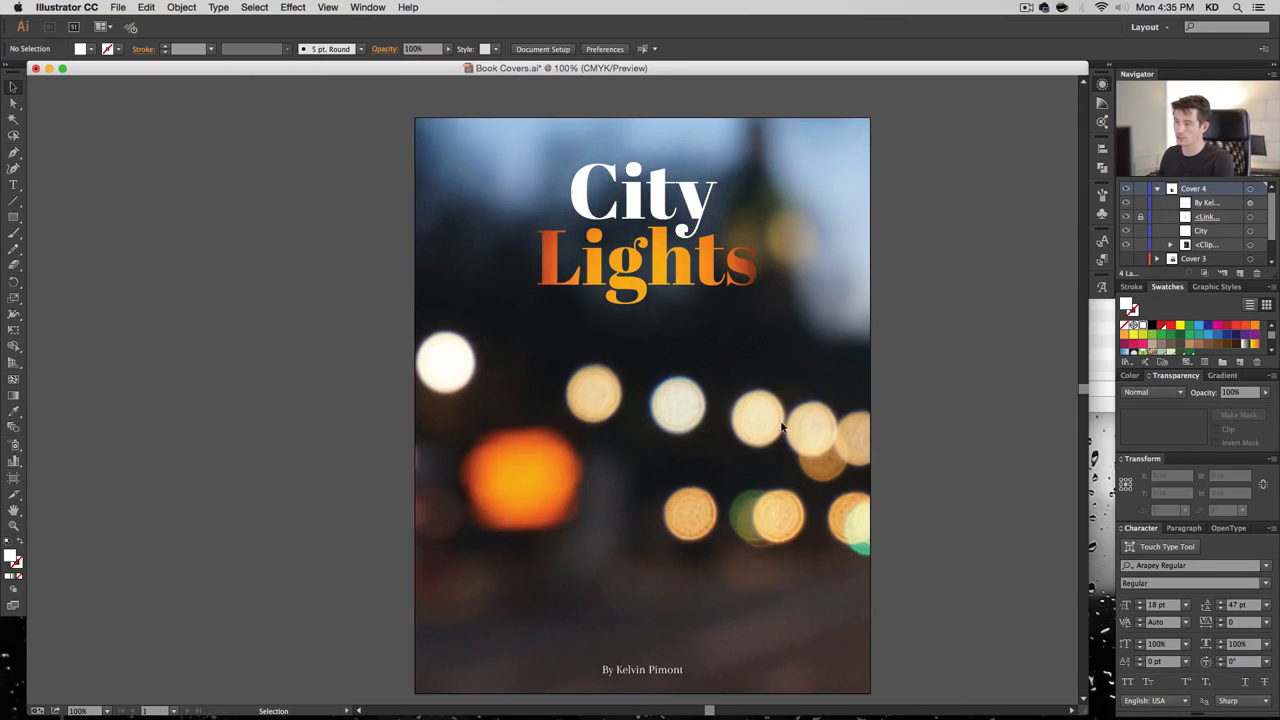
{"action": "key", "text": "space"}
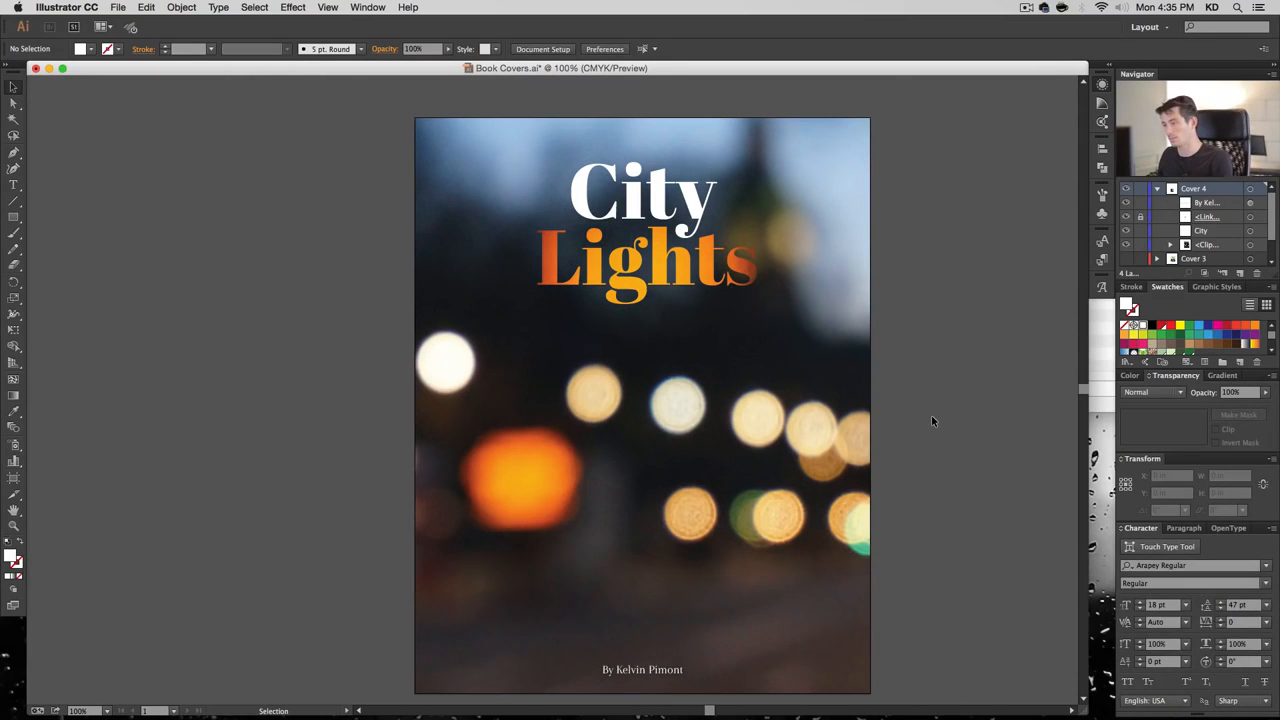
{"action": "key", "text": "space"}
{"action": "left_click_drag", "start_coordinate": [914, 417], "coordinate": [898, 402]}
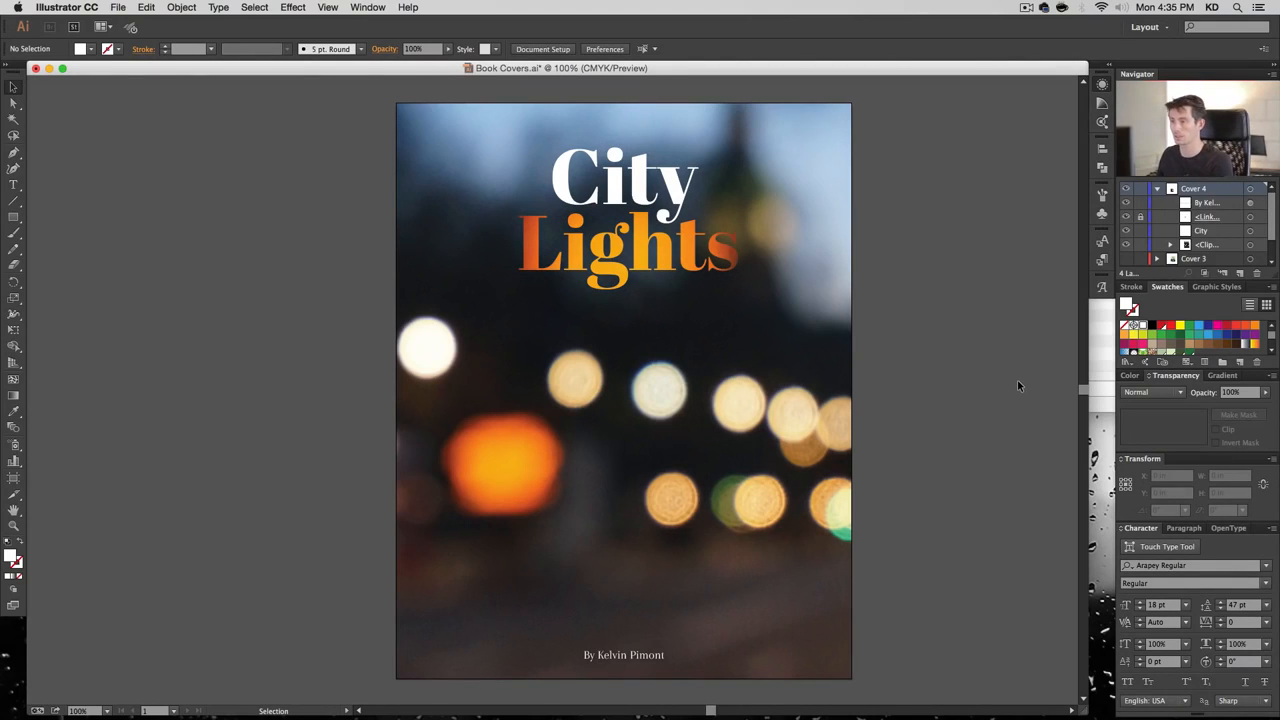
Create a new layer named 'Cover 5' above Cover 4 and hide Cover 4
{"action": "left_click", "coordinate": [1158, 189]}
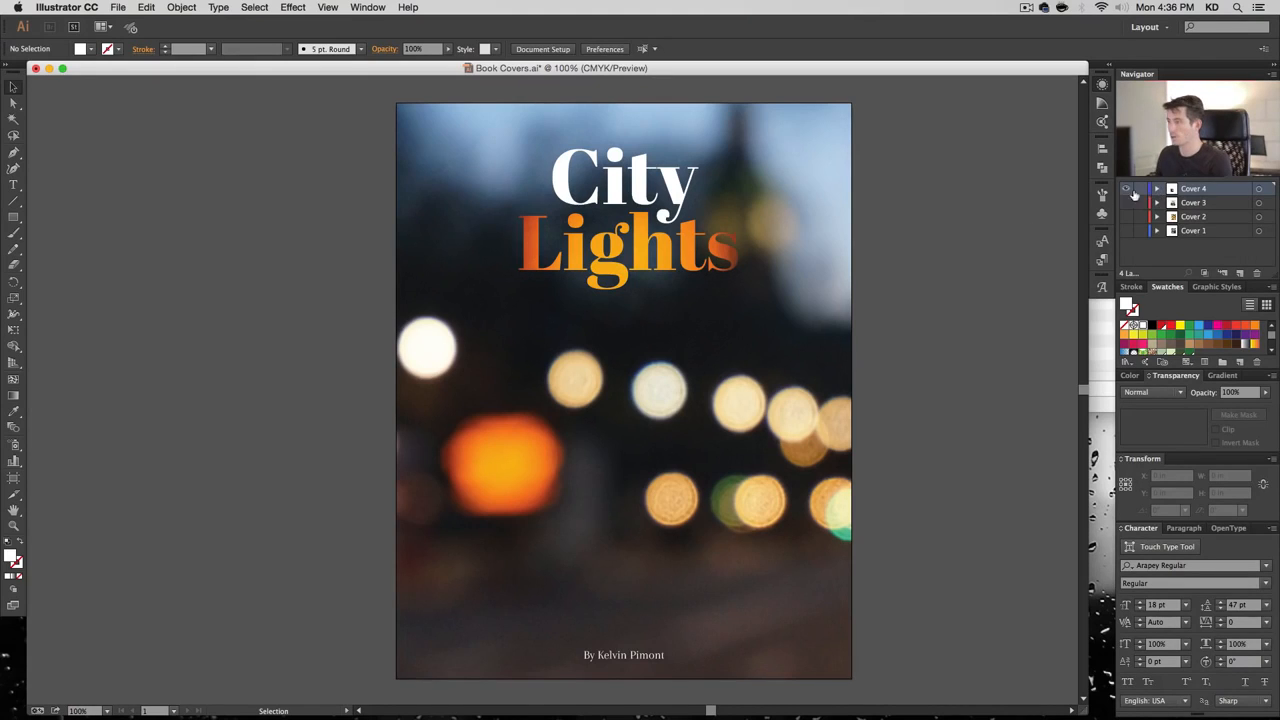
{"action": "left_click", "coordinate": [1240, 272]}
{"action": "left_click", "coordinate": [1126, 204]}
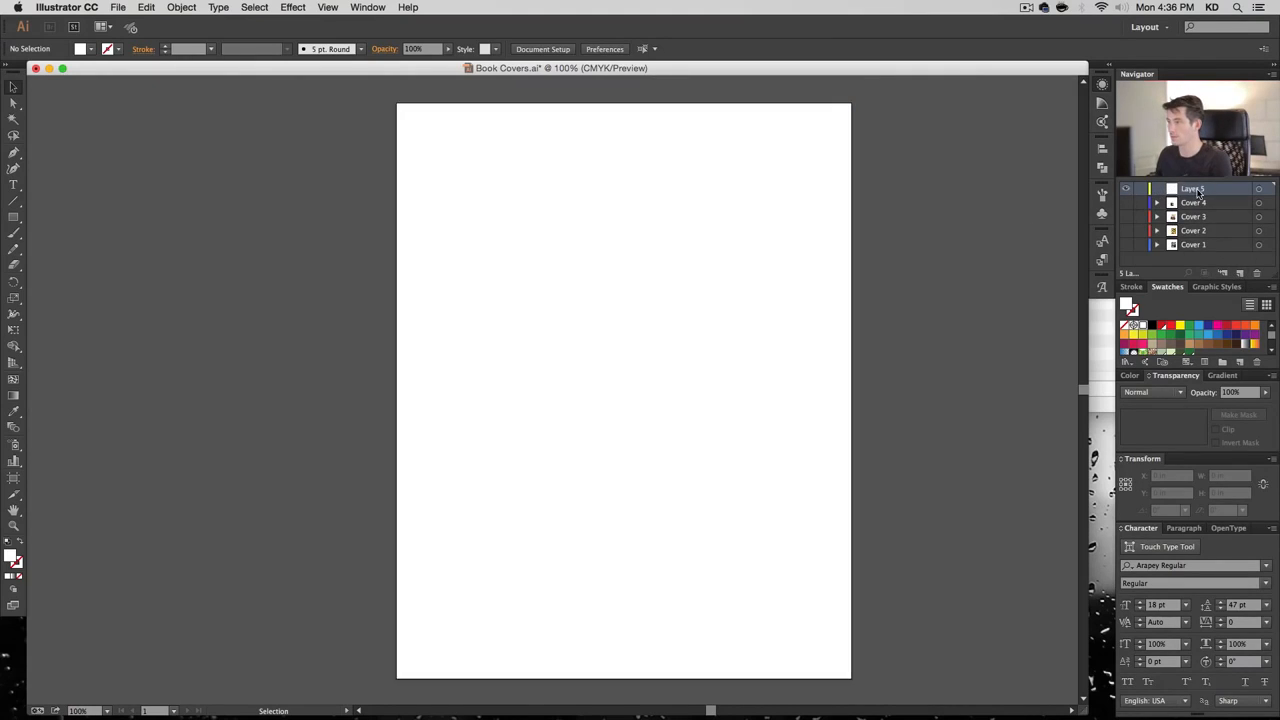
{"action": "double_click", "coordinate": [1192, 189]}
{"action": "type", "text": "Cover "}
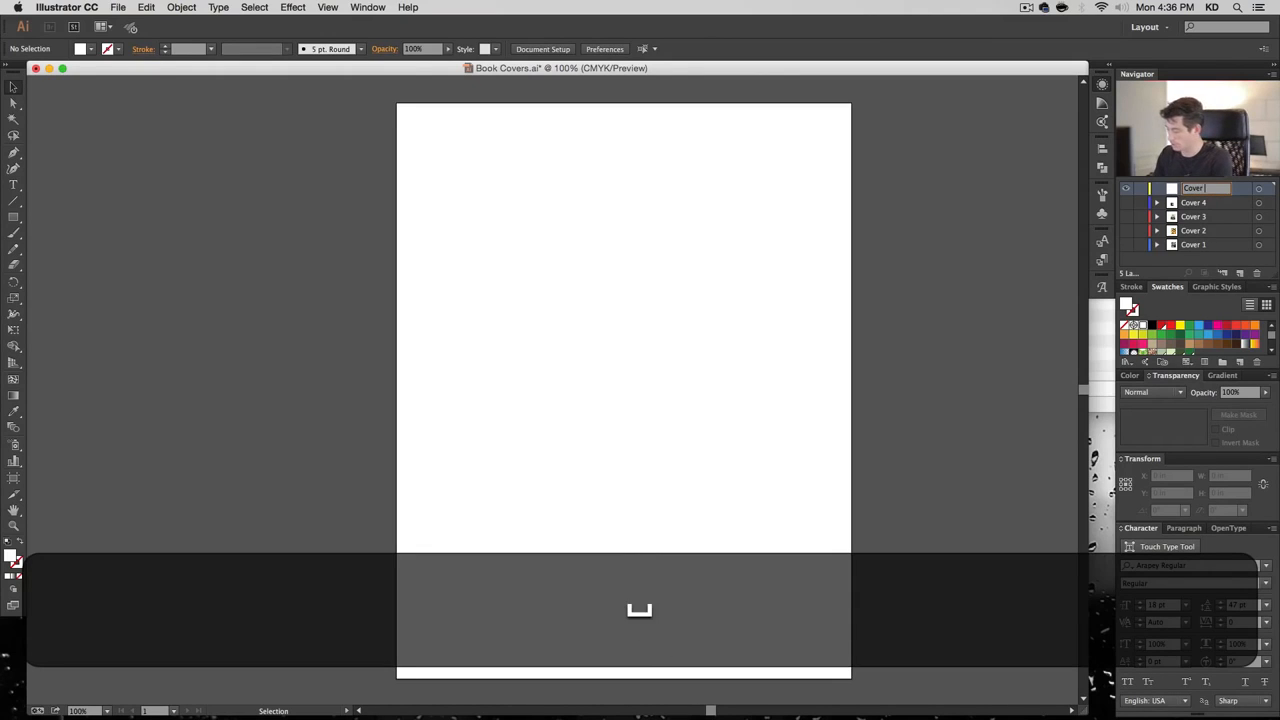
{"action": "type", "text": "5"}
{"action": "key", "text": "Return"}
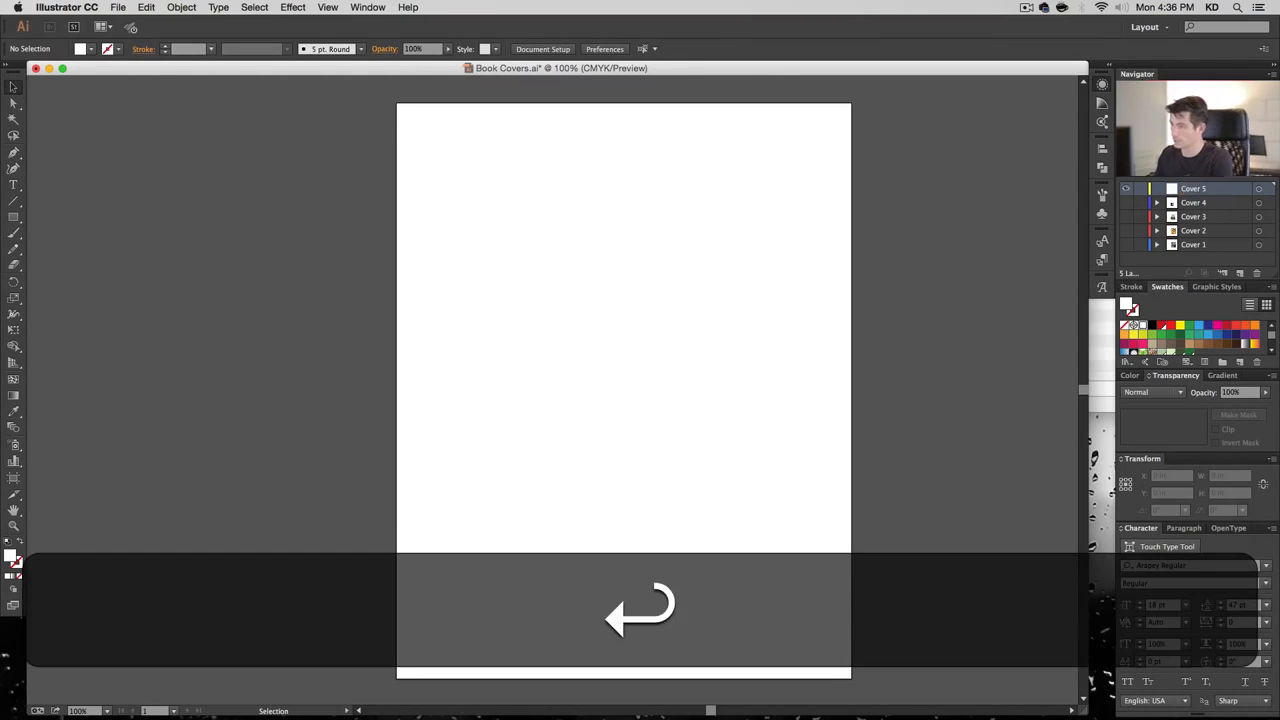
{"action": "left_click", "coordinate": [1126, 203]}
{"action": "left_click", "coordinate": [768, 235]}
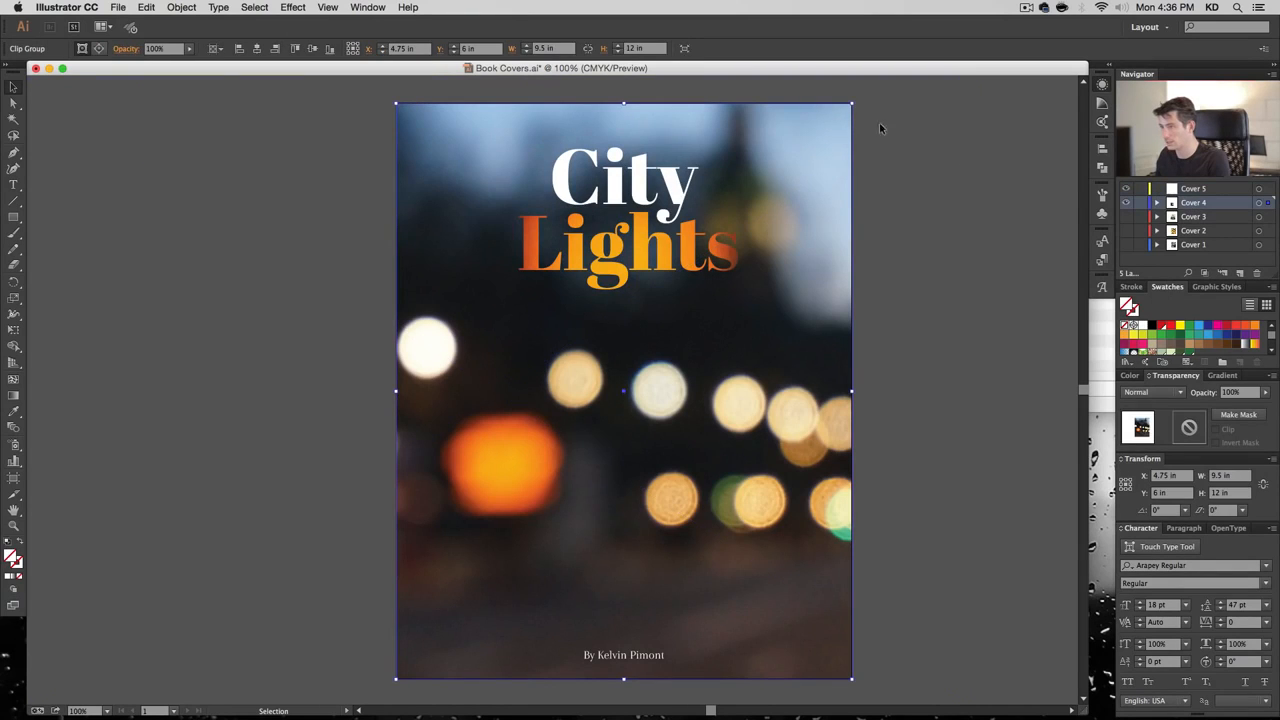
{"action": "left_click", "coordinate": [1185, 190]}
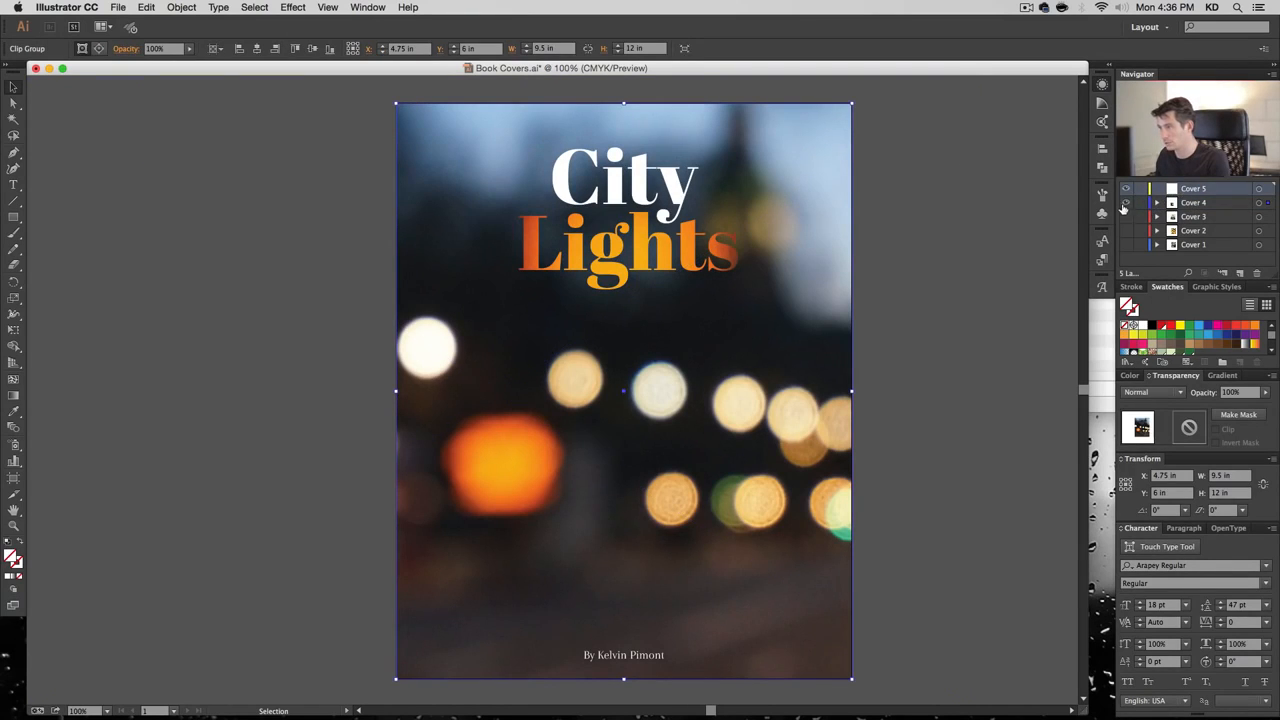
{"action": "left_click", "coordinate": [1126, 203]}
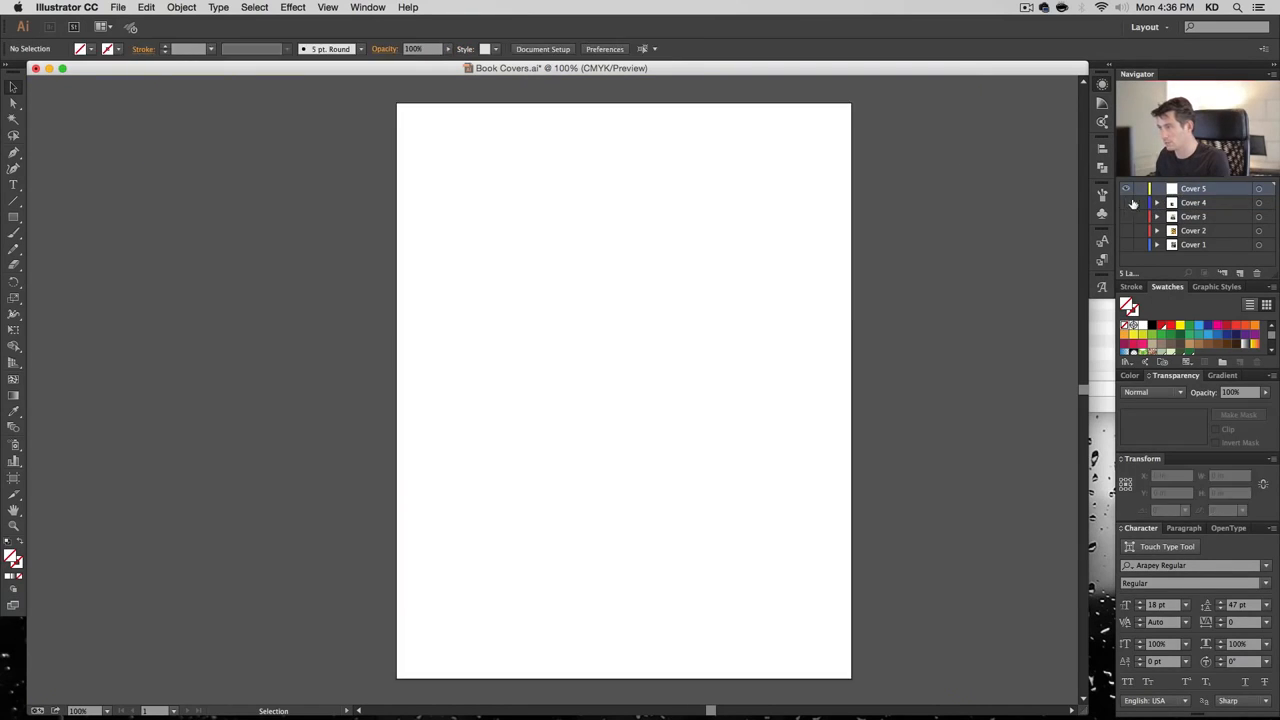
Set the Cover 5 layer colour to Light Blue
{"action": "double_click", "coordinate": [1212, 192]}
{"action": "left_click", "coordinate": [628, 363]}
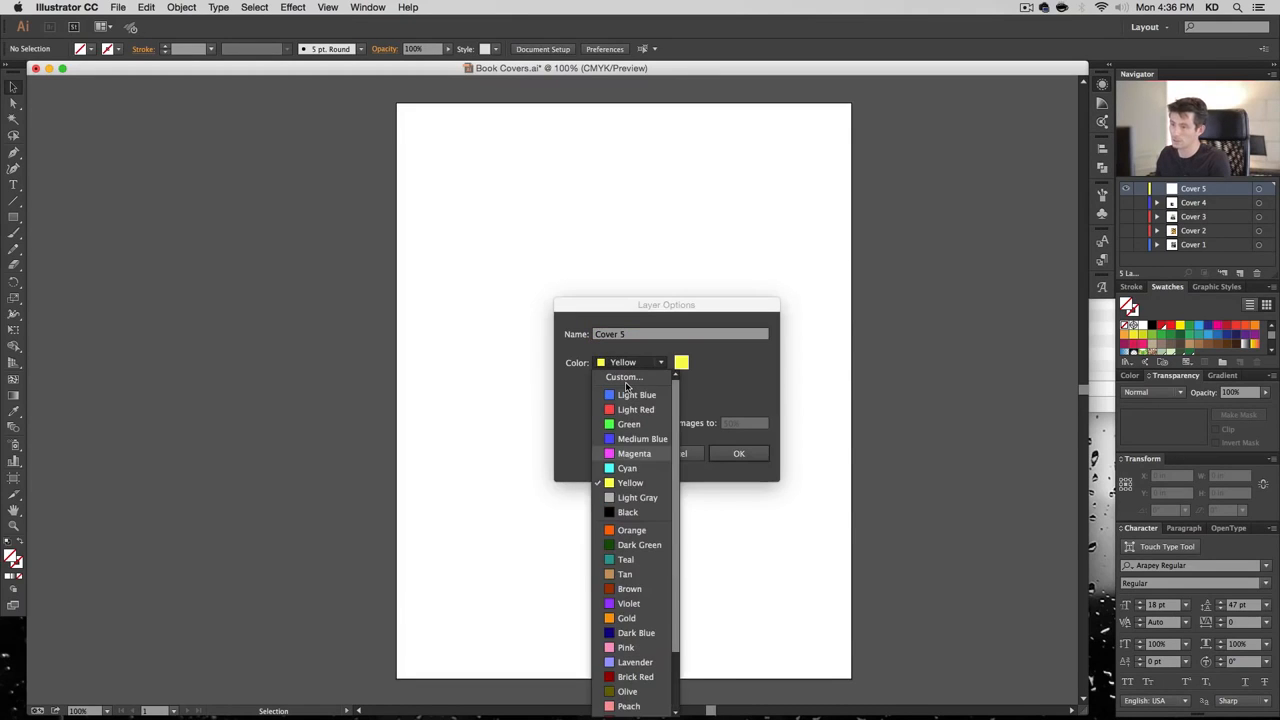
{"action": "left_click", "coordinate": [634, 395]}
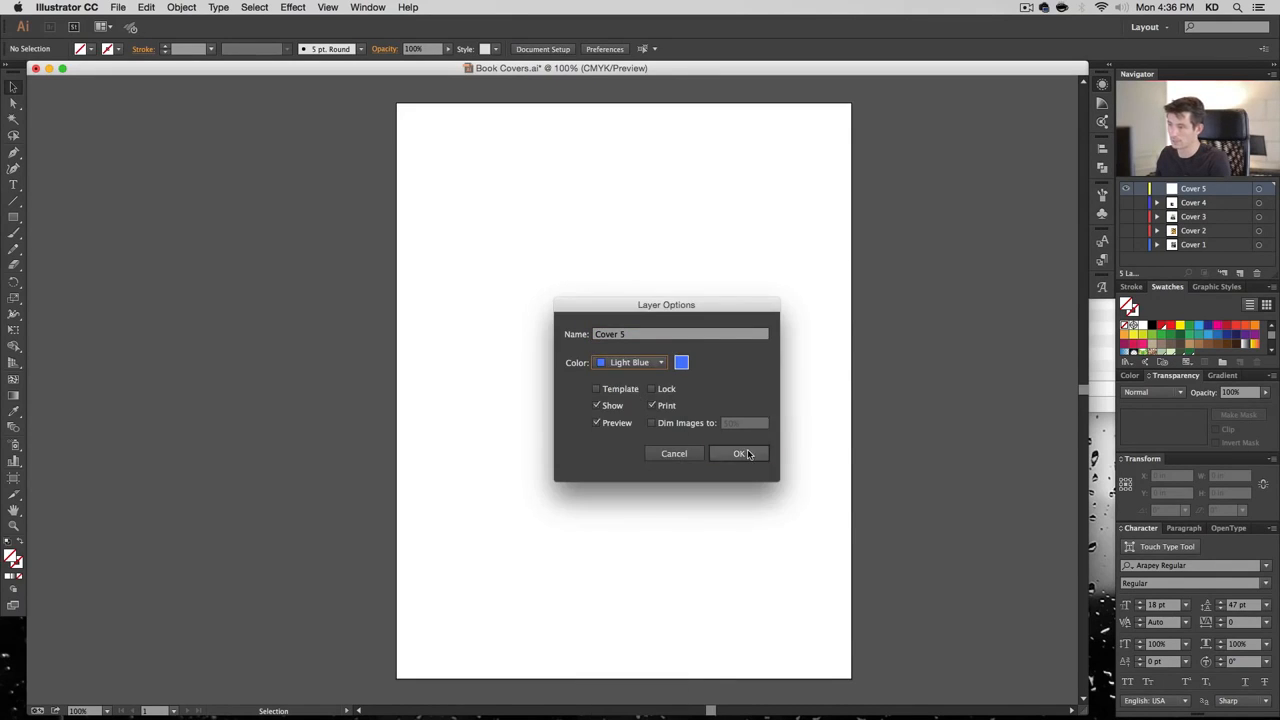
{"action": "left_click", "coordinate": [745, 453]}
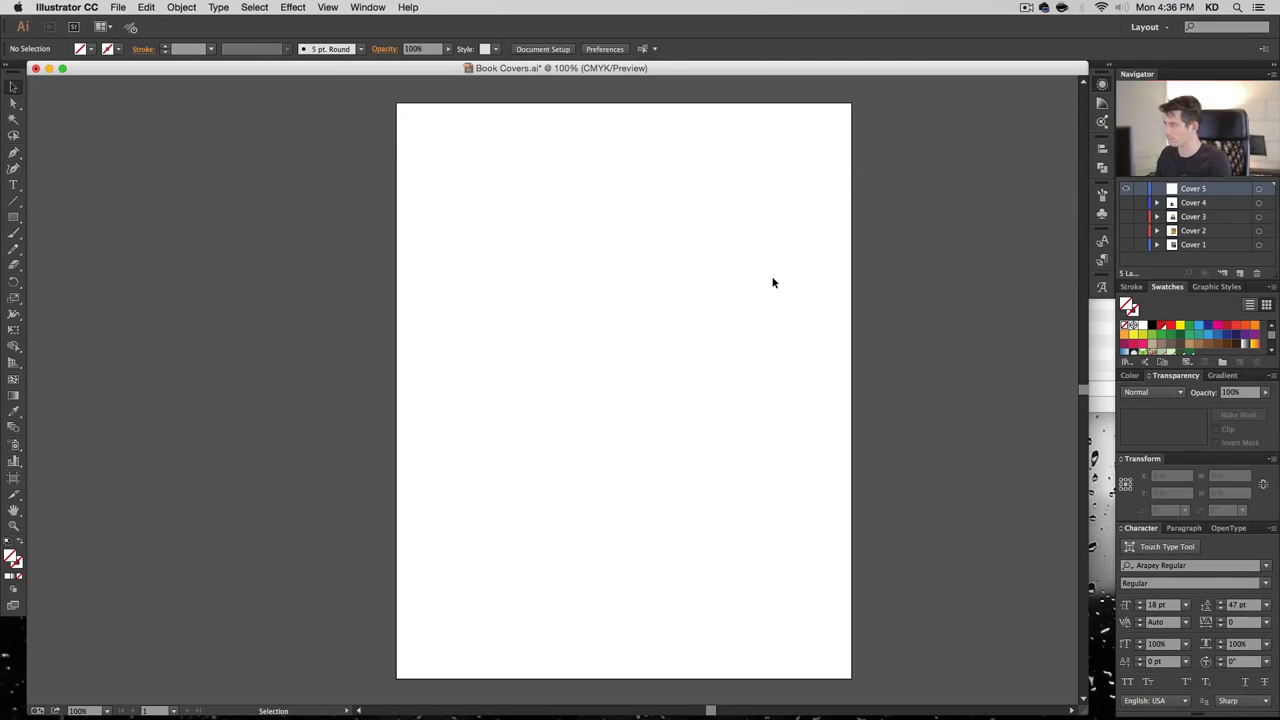
Choose the photo 00471.jpg to place into the document
{"action": "left_click", "coordinate": [222, 7]}
{"action": "left_click", "coordinate": [170, 212]}
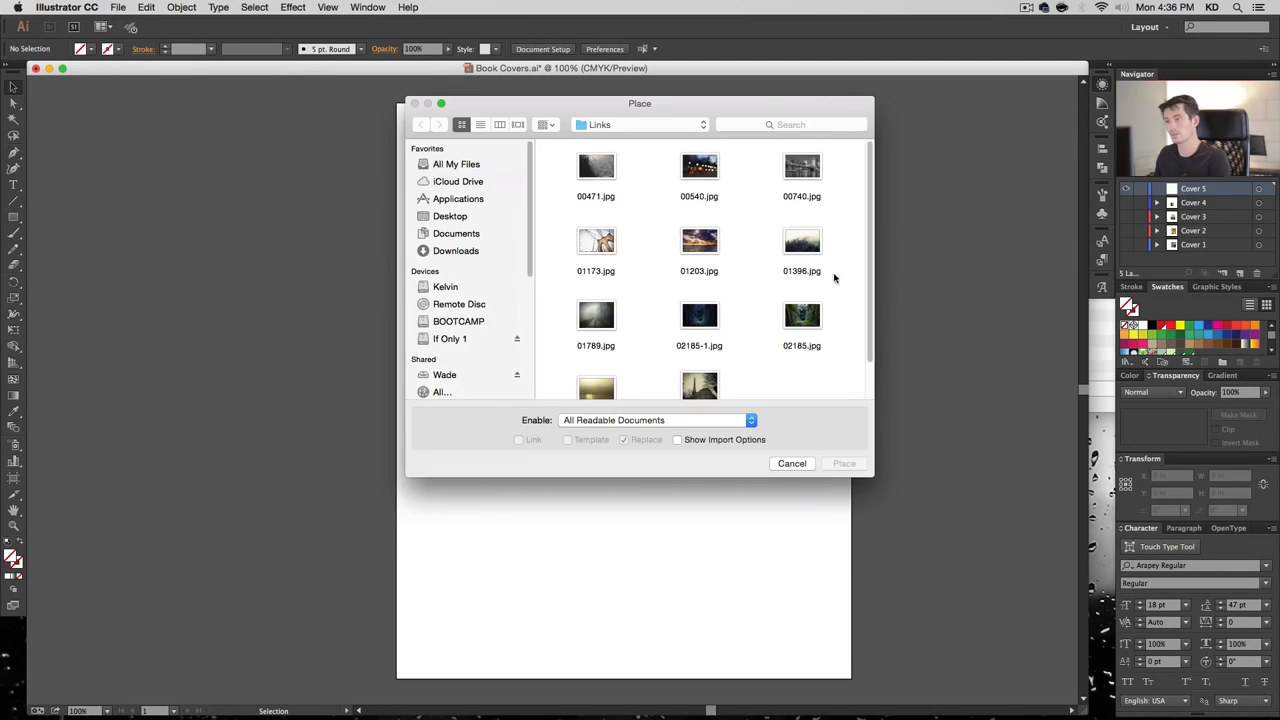
{"action": "left_click", "coordinate": [603, 174]}
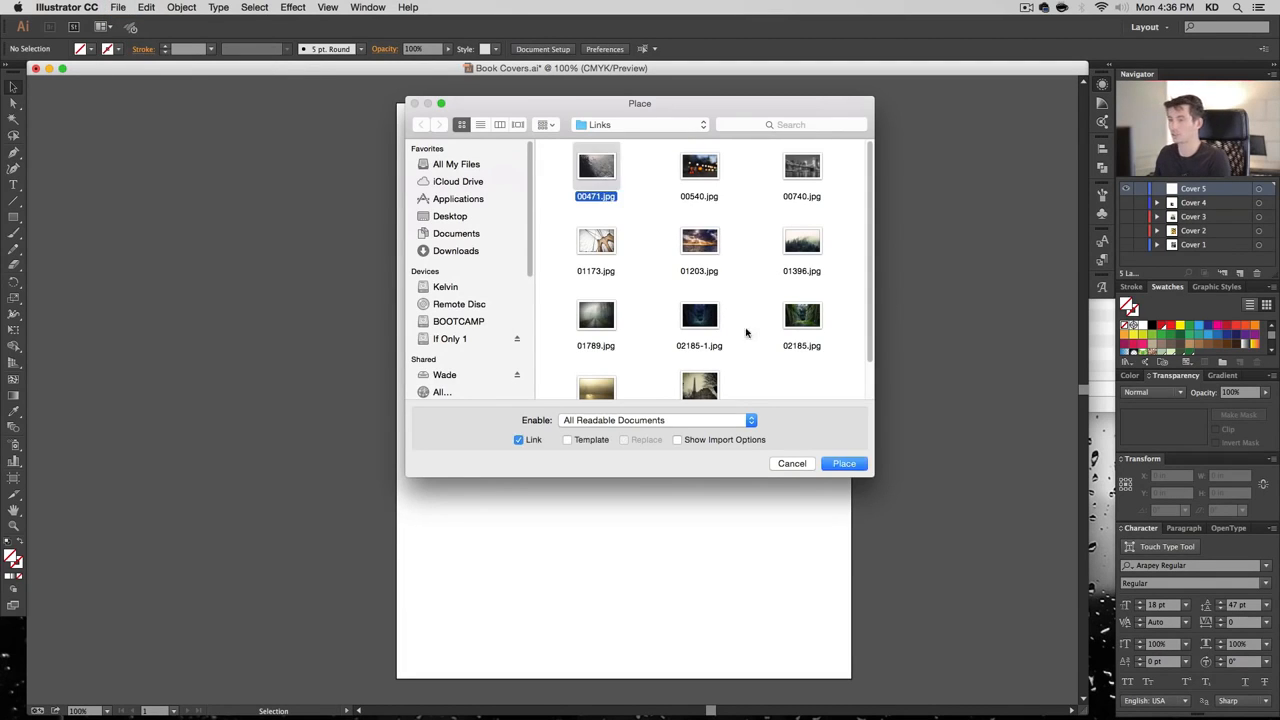
{"action": "left_click", "coordinate": [844, 465]}
Drop the 00471.jpg photo onto the canvas and centre it on the artboard
{"action": "left_click", "coordinate": [358, 189]}
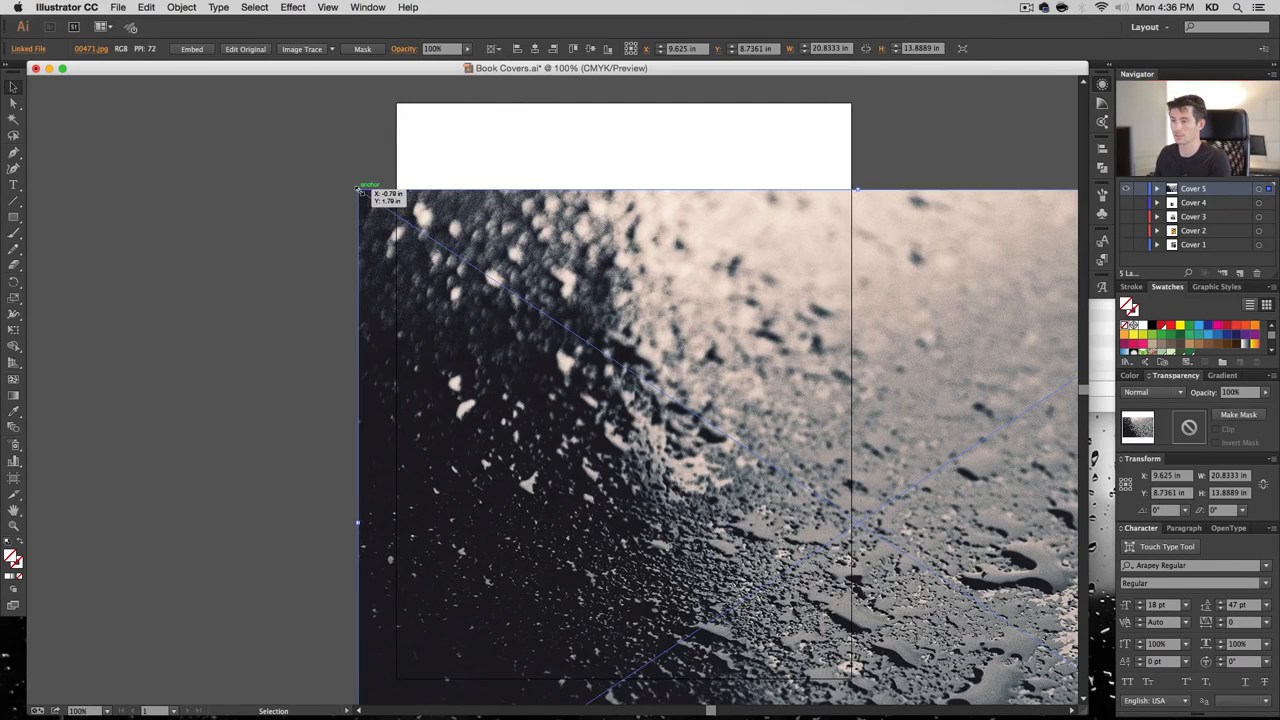
{"action": "left_click", "coordinate": [535, 48]}
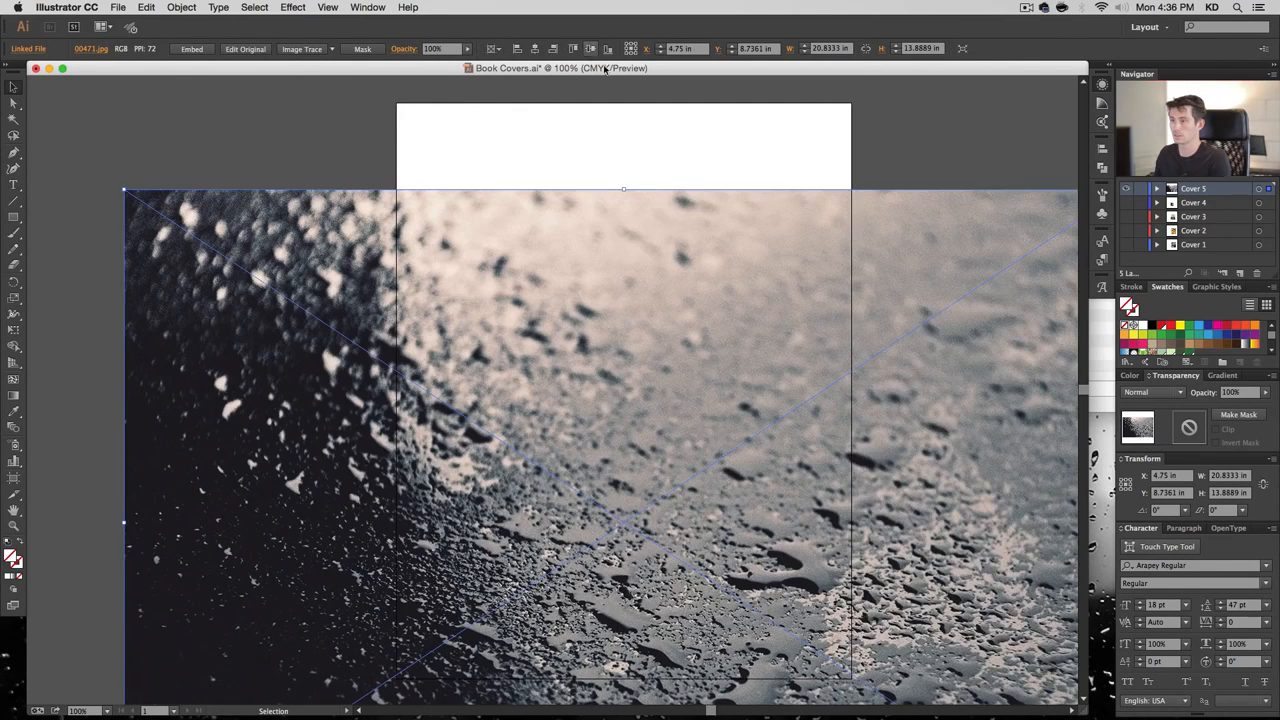
{"action": "left_click", "coordinate": [590, 48]}
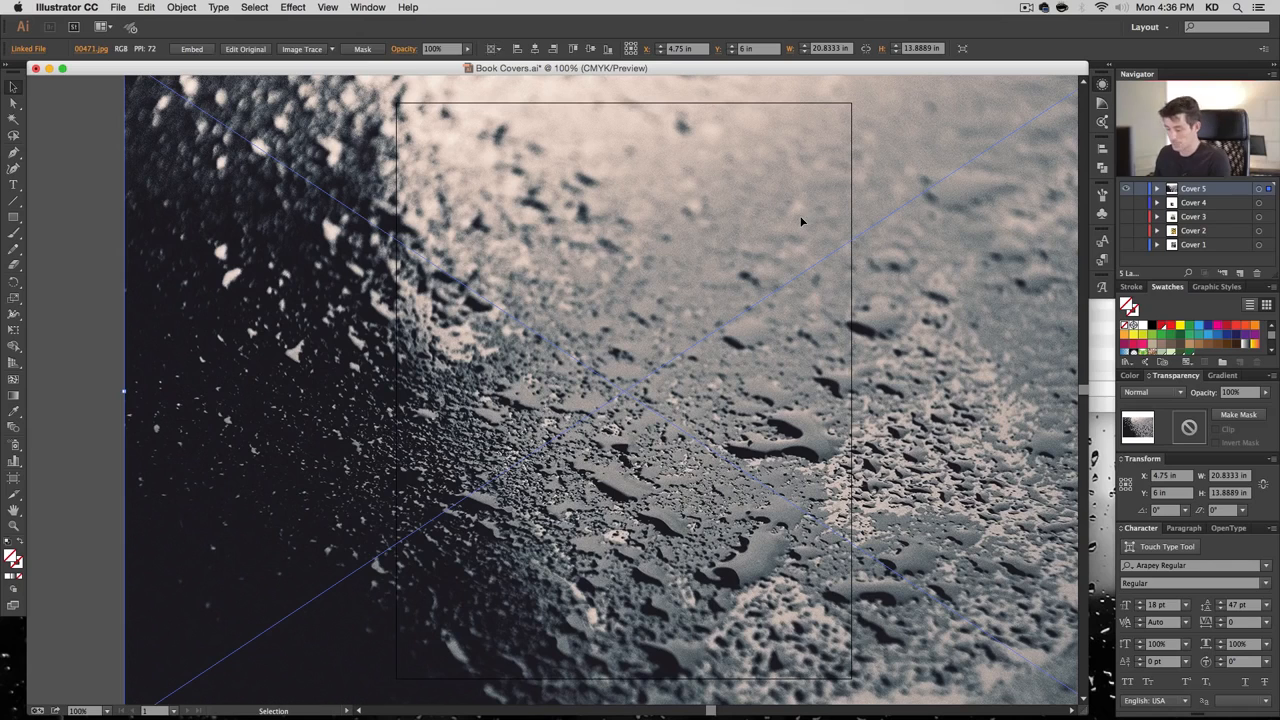
Draw a 9.5 × 12 in rectangle aligned to the artboard and clip the photo to it
{"action": "key", "text": "m"}
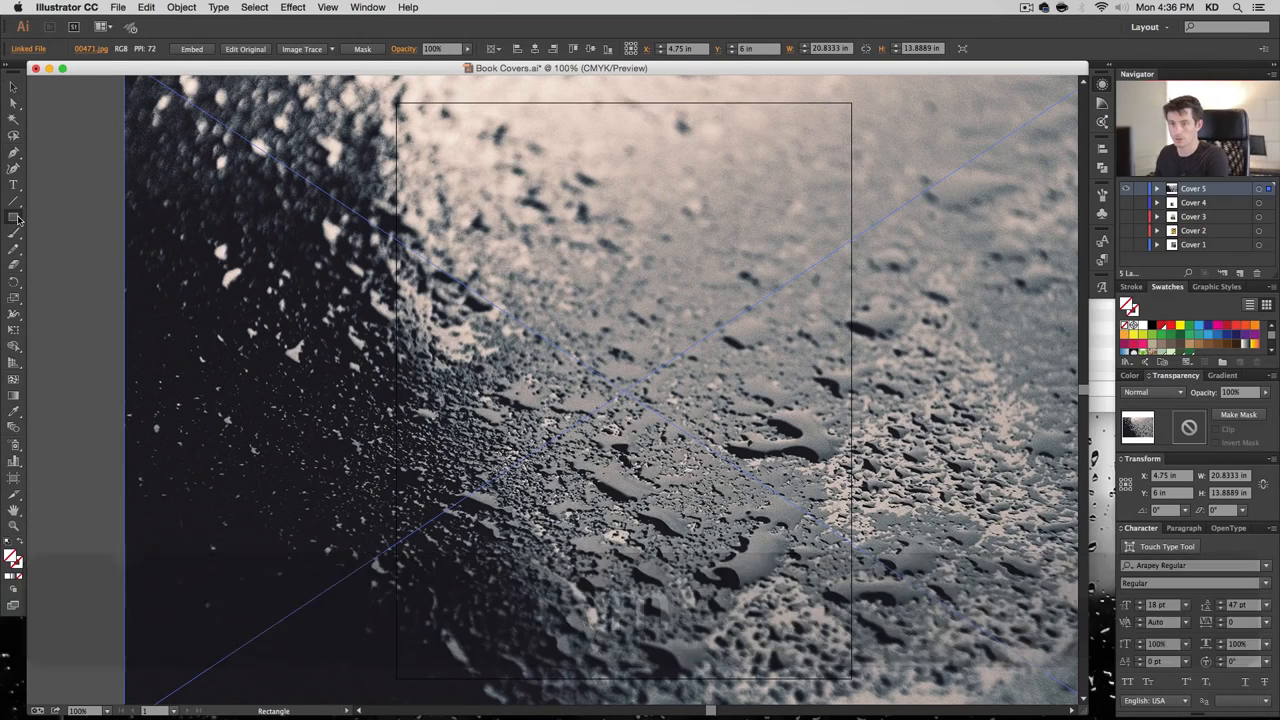
{"action": "left_click", "coordinate": [399, 106]}
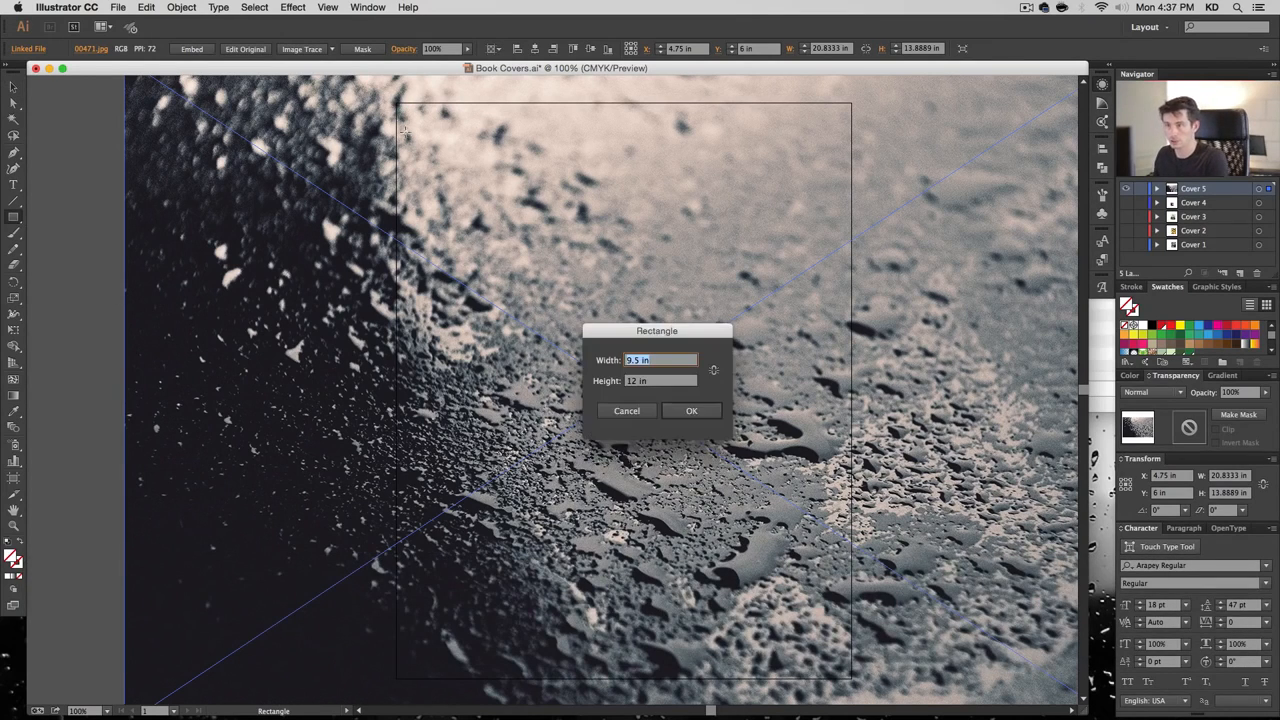
{"action": "key", "text": "Return"}
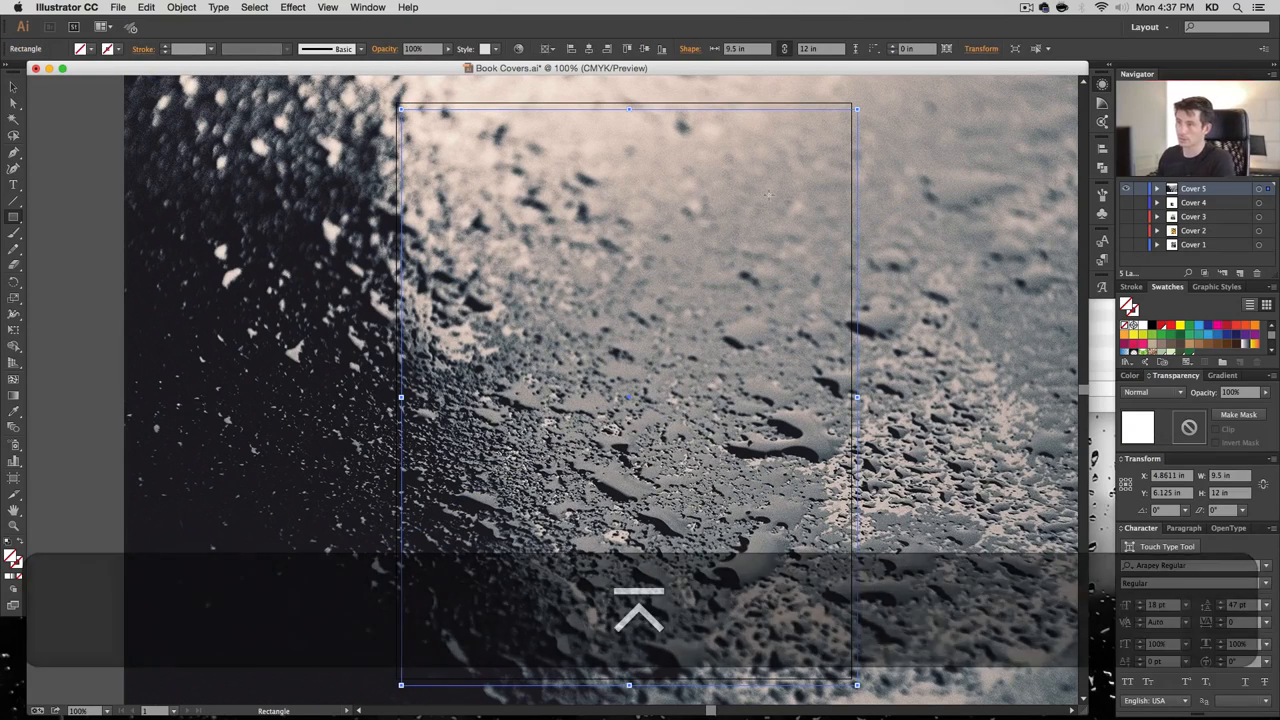
{"action": "left_click", "coordinate": [643, 49]}
{"action": "left_click", "coordinate": [643, 49]}
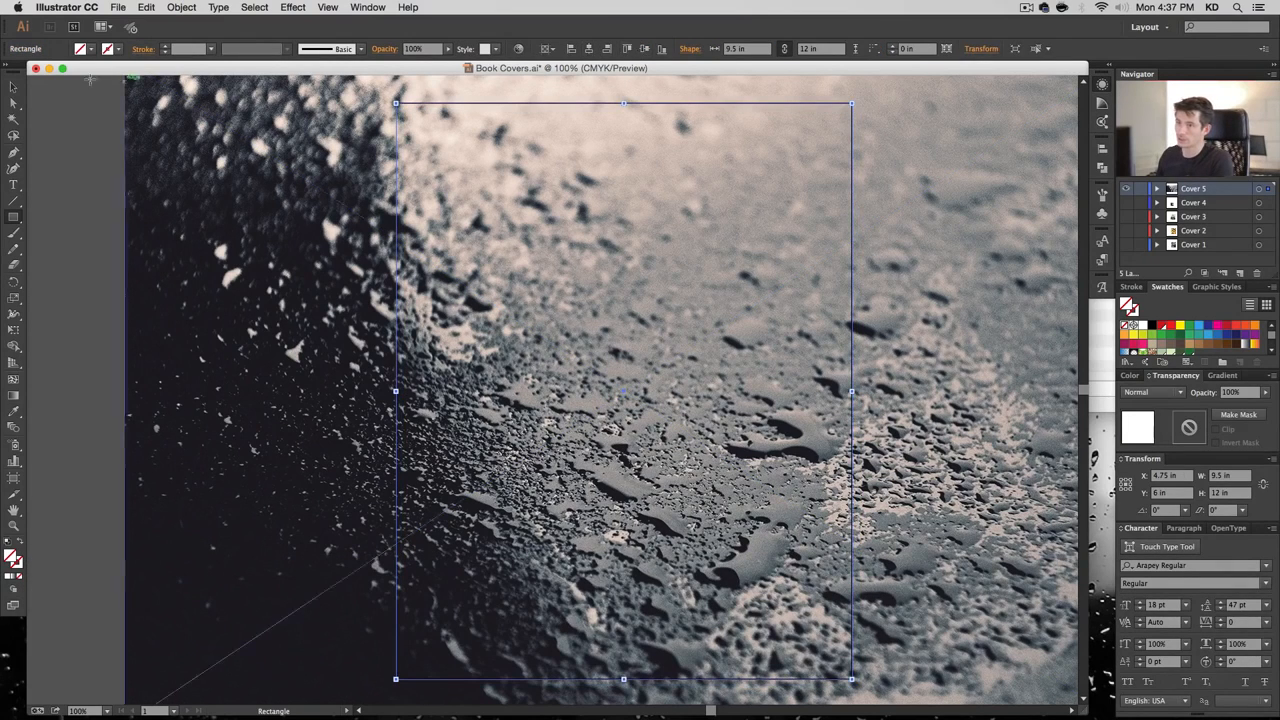
{"action": "left_click", "coordinate": [13, 87]}
{"action": "left_click", "coordinate": [578, 337], "text": "shift"}
{"action": "key", "text": "super+7"}
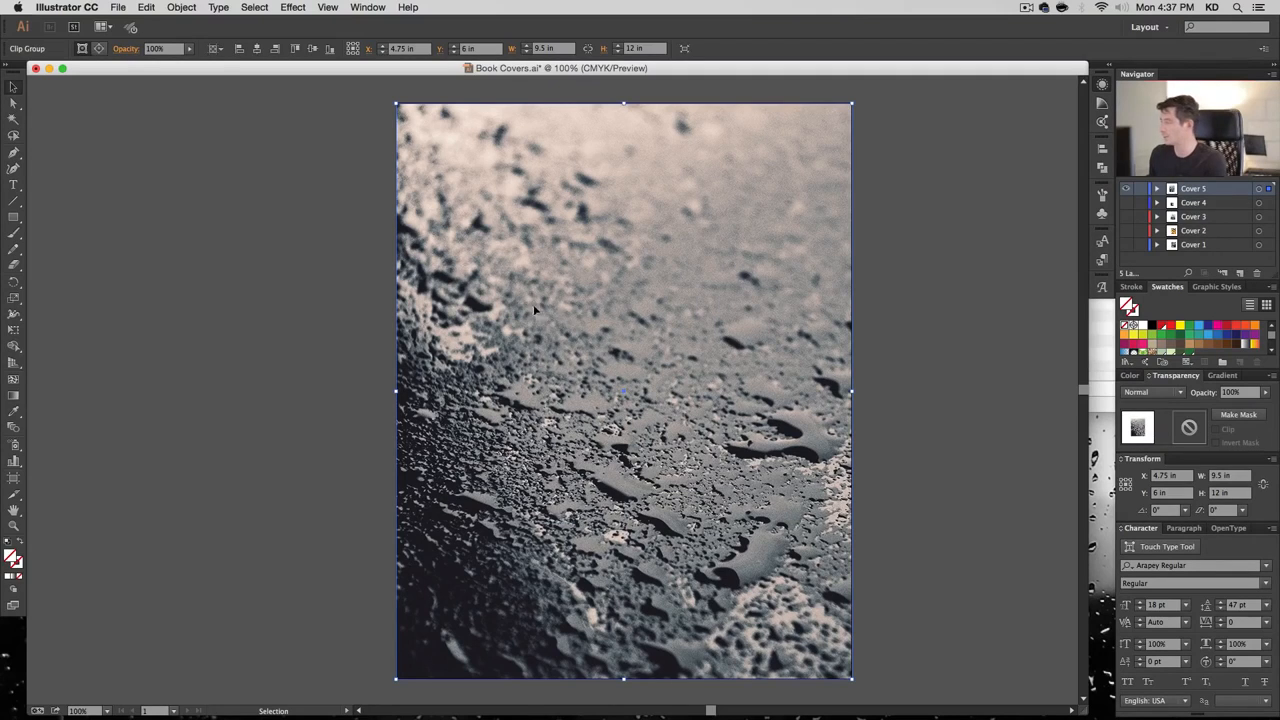
Shift the droplet photo right inside the Cover 5 clip, then bring up the Rectangle size dialog
{"action": "key", "text": "a"}
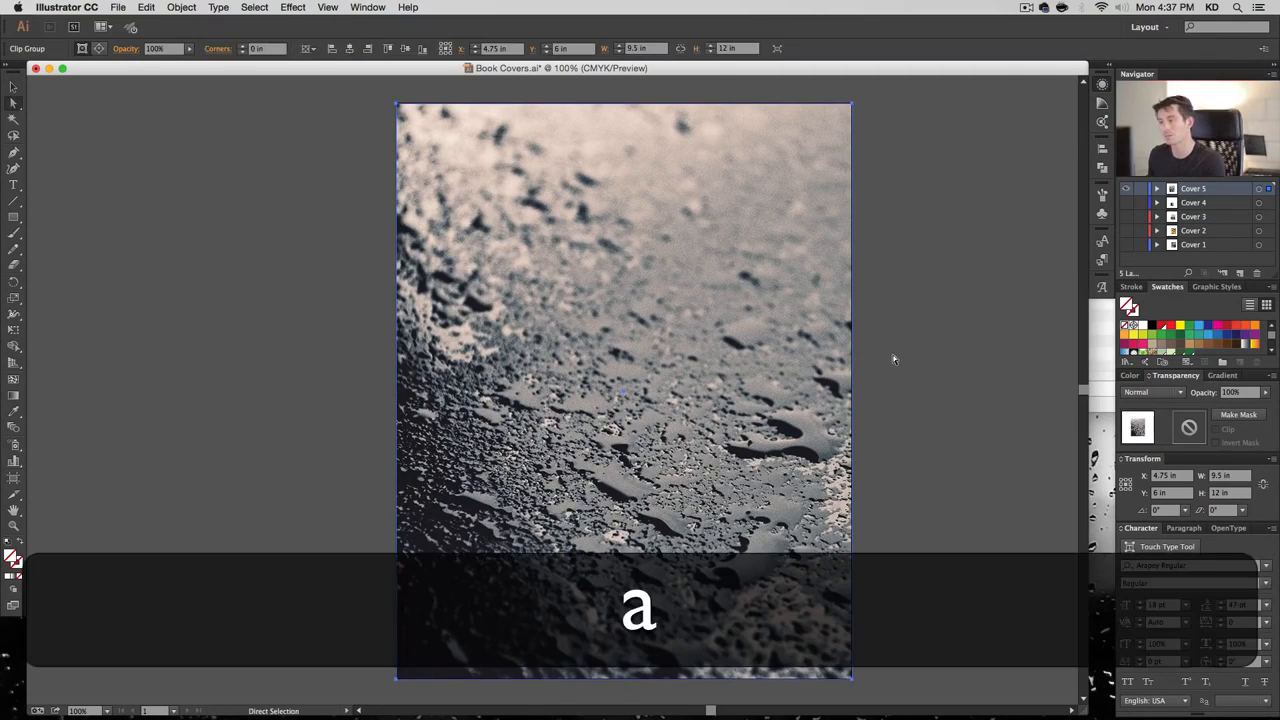
{"action": "left_click", "coordinate": [891, 357]}
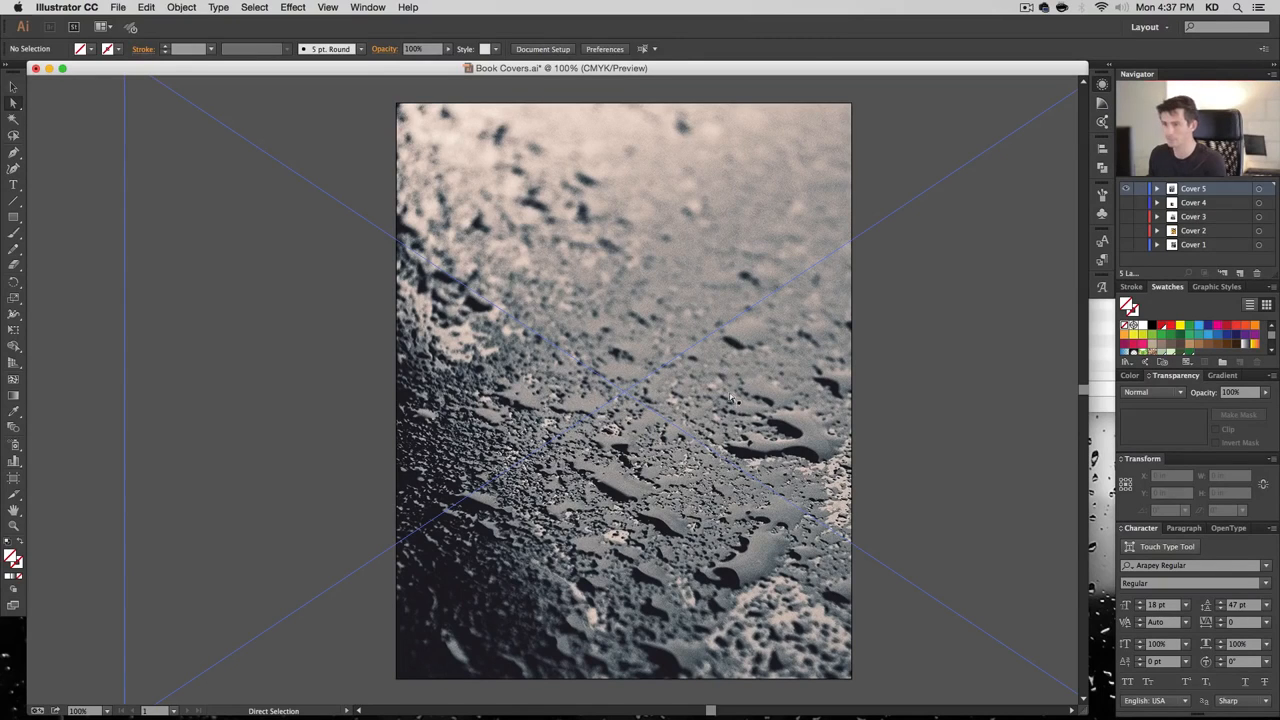
{"action": "left_click", "coordinate": [745, 398]}
{"action": "left_click_drag", "start_coordinate": [535, 377], "coordinate": [592, 394]}
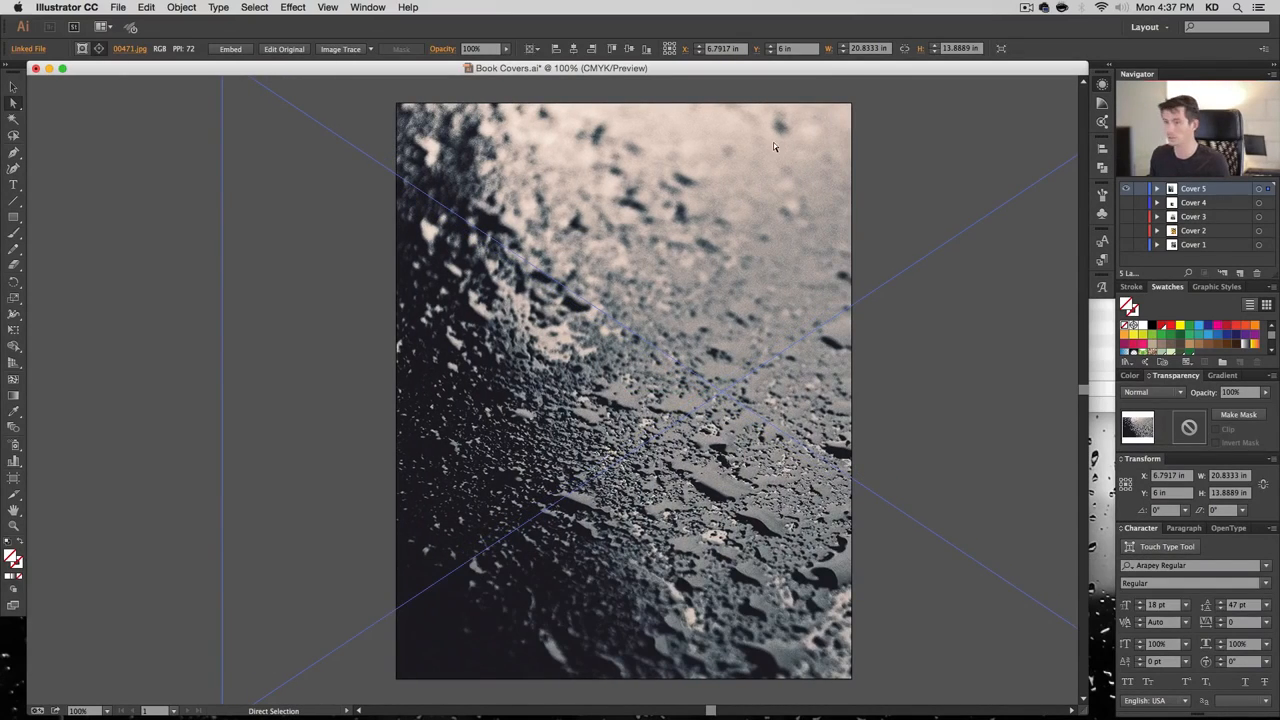
{"action": "left_click", "coordinate": [129, 287]}
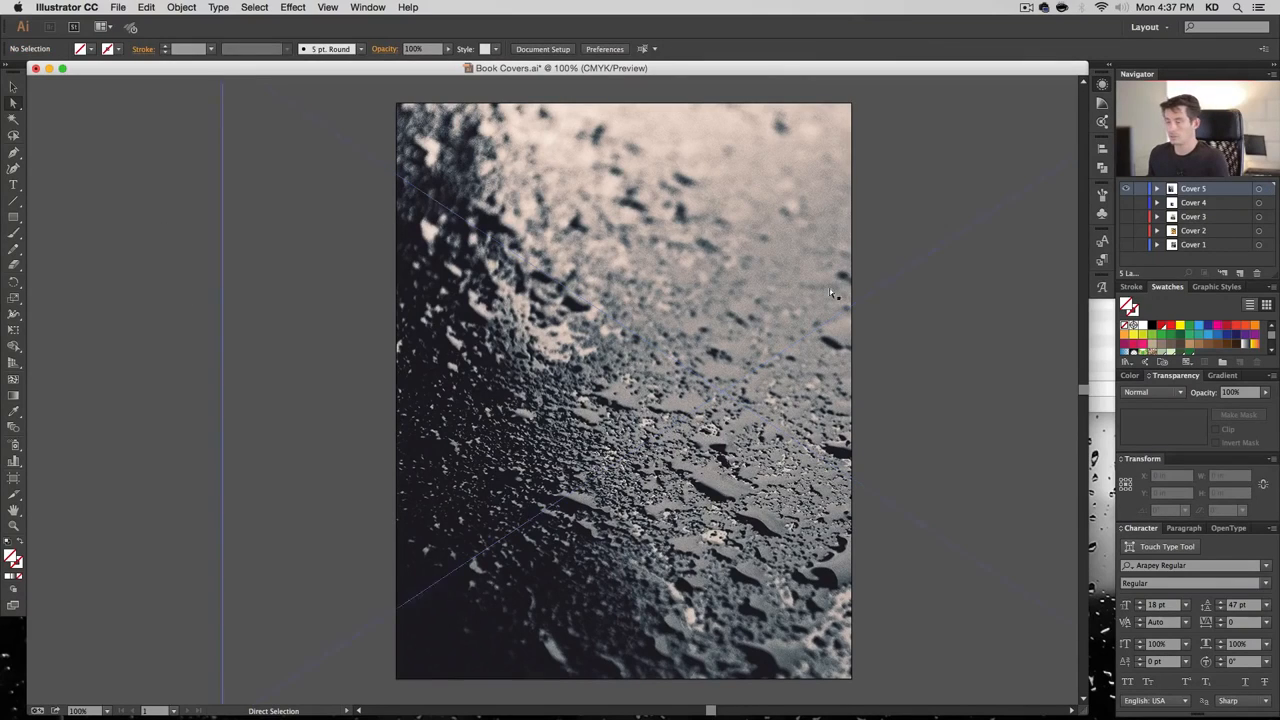
{"action": "left_click", "coordinate": [13, 219]}
{"action": "left_click", "coordinate": [398, 272]}
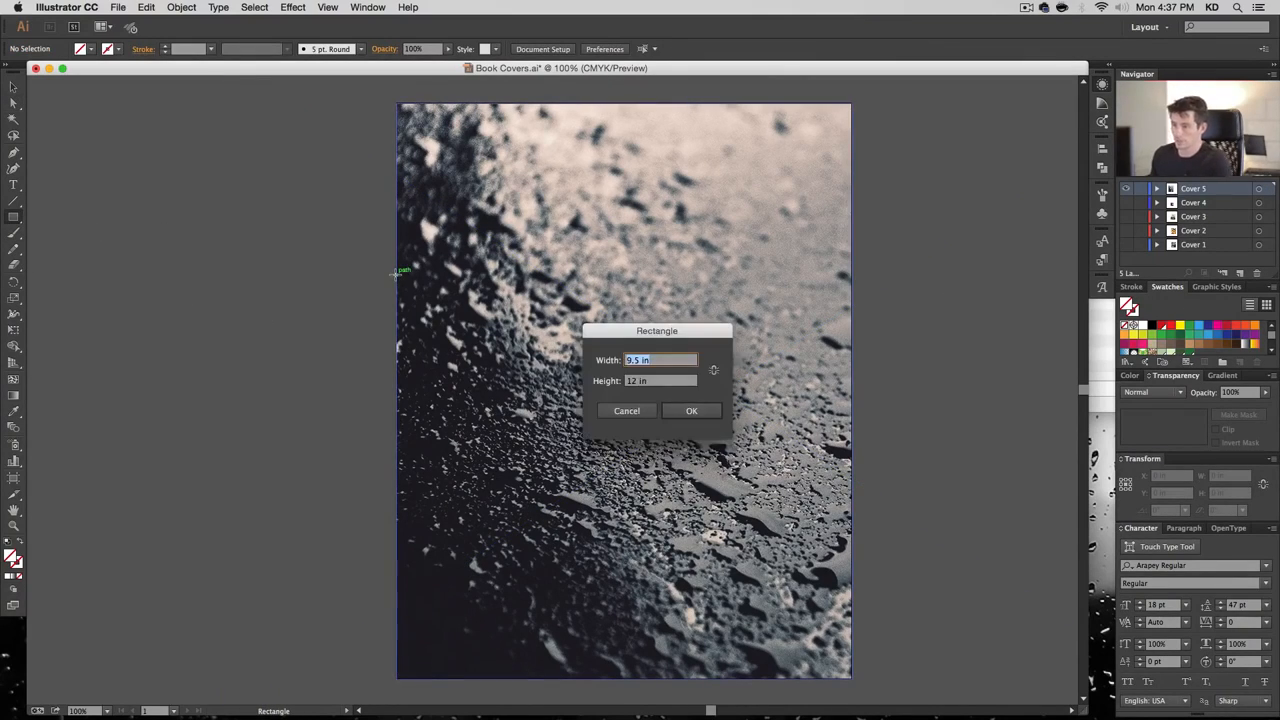
Draw a 9.5 × 6 in rectangle and shorten it to about 2.9 in tall
{"action": "key", "text": "Tab"}
{"action": "type", "text": "6"}
{"action": "key", "text": "Return"}
{"action": "key", "text": "v"}
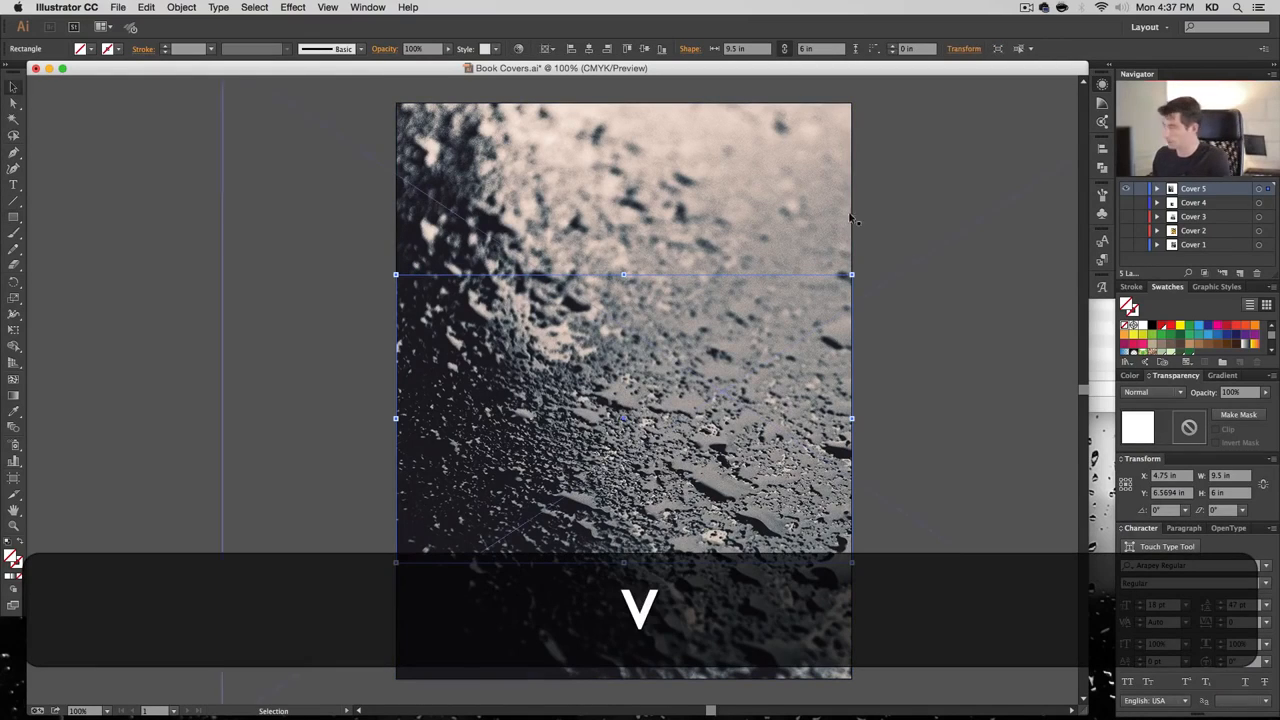
{"action": "left_click_drag", "start_coordinate": [623, 562], "coordinate": [623, 412]}
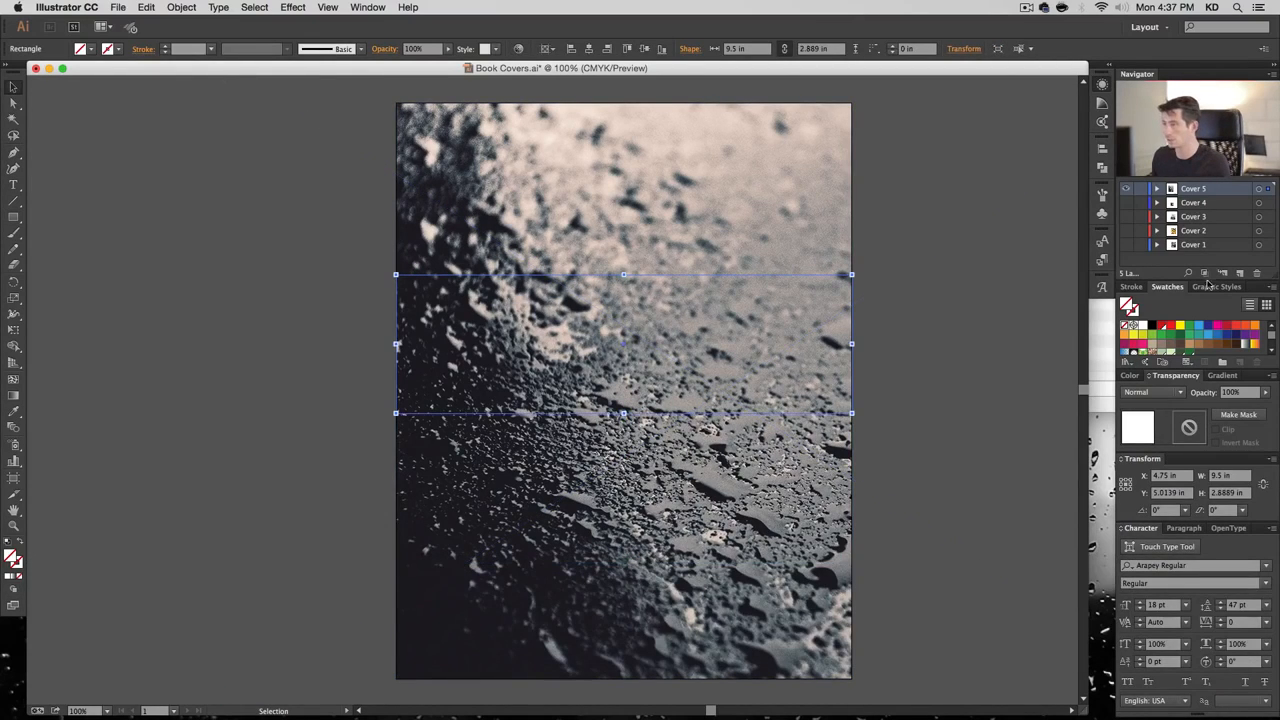
Fill the rectangle black and set its opacity to 65%
{"action": "left_click", "coordinate": [1151, 325]}
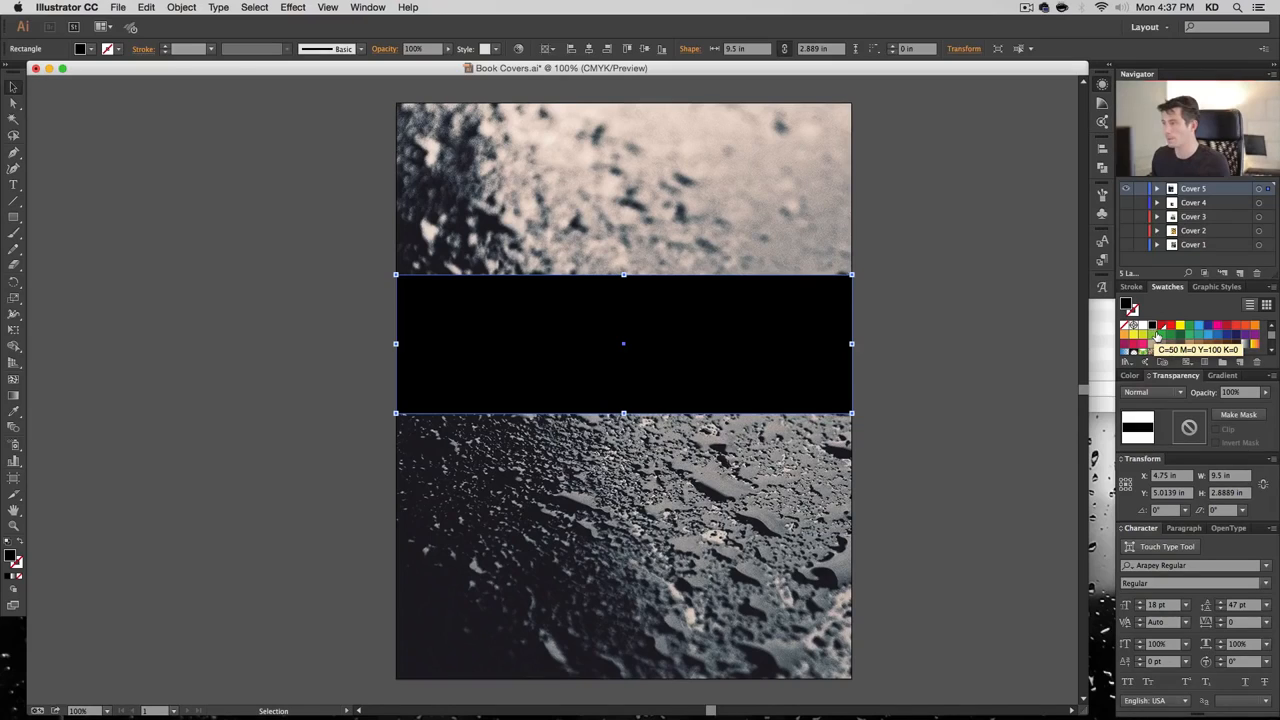
{"action": "double_click", "coordinate": [1128, 305]}
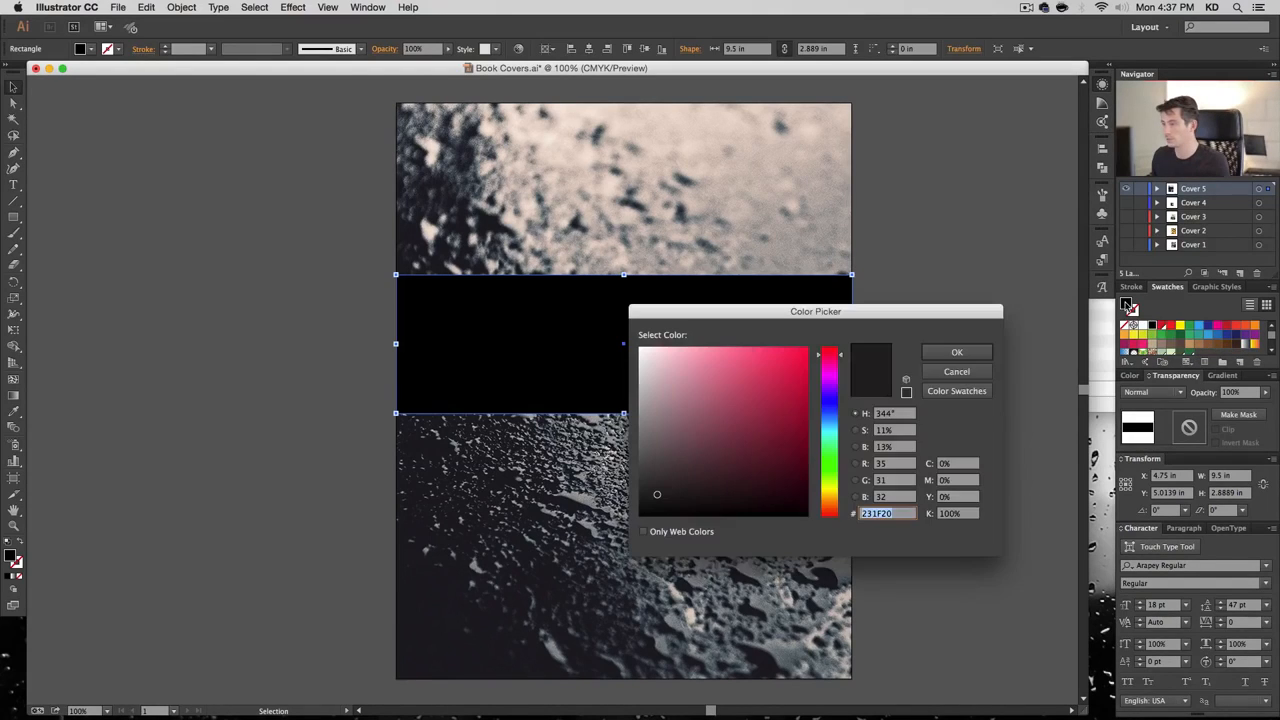
{"action": "key", "text": "Escape"}
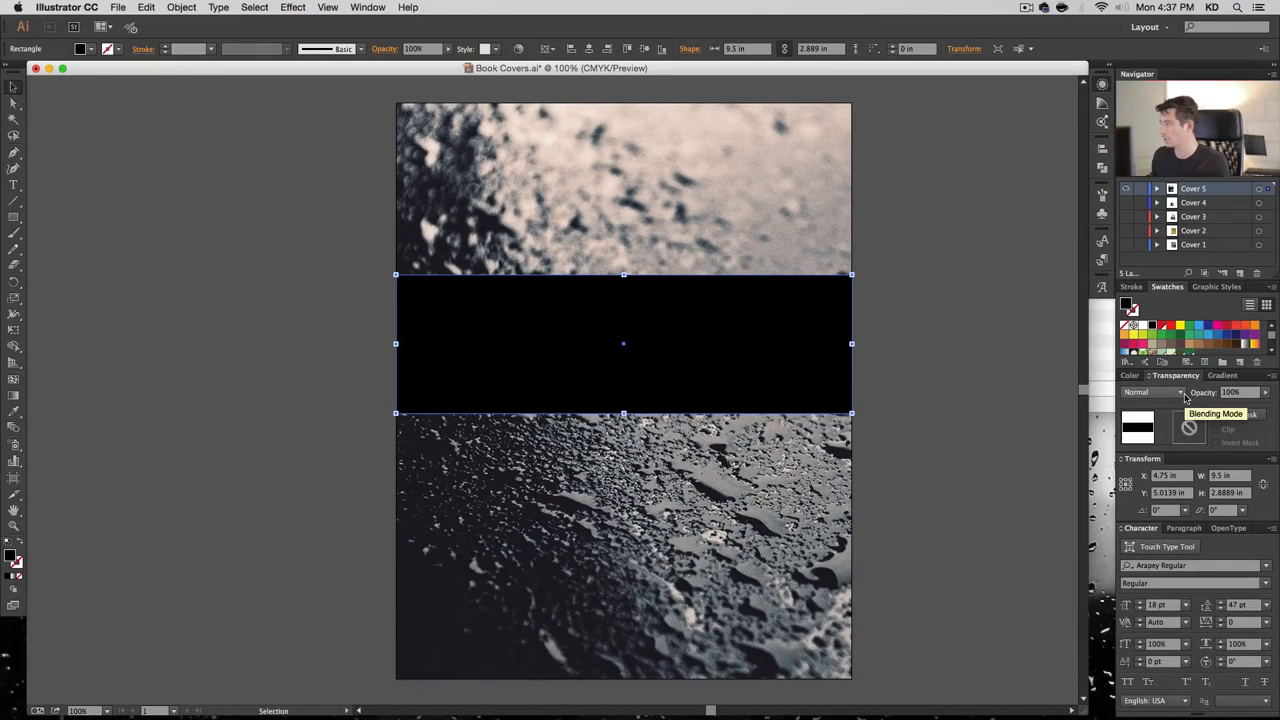
{"action": "type", "text": "65"}
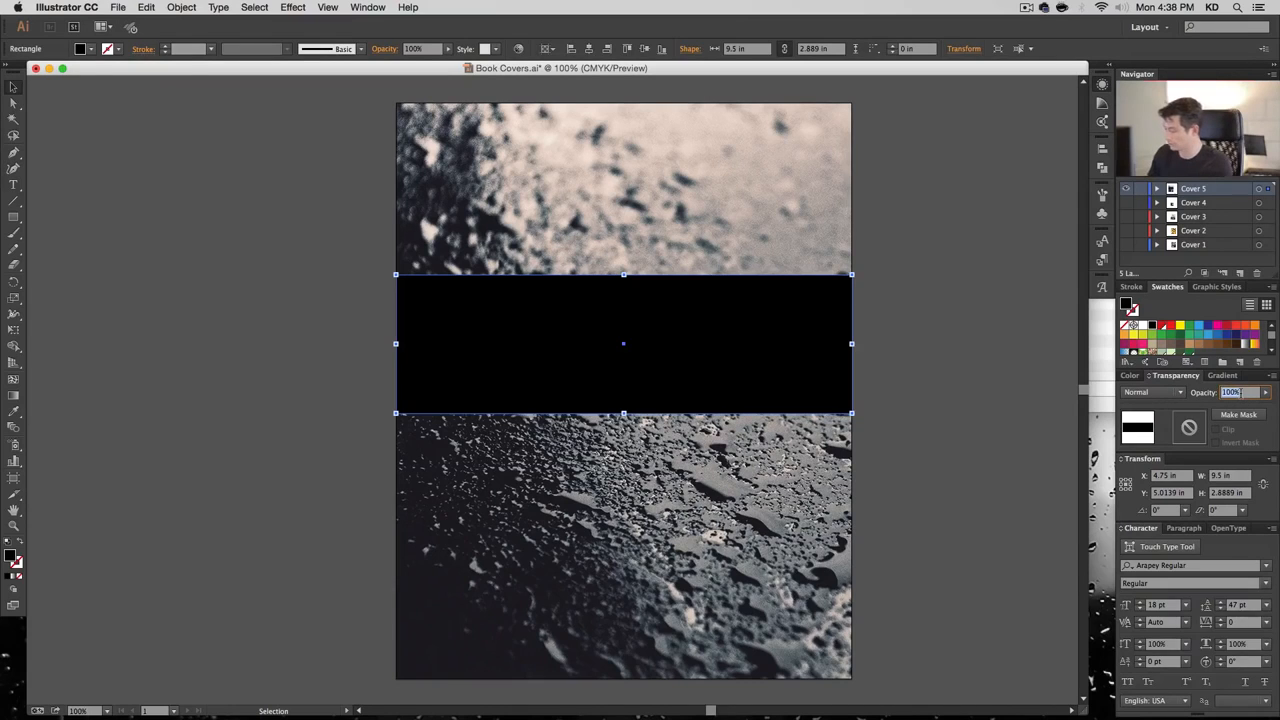
{"action": "key", "text": "Return"}
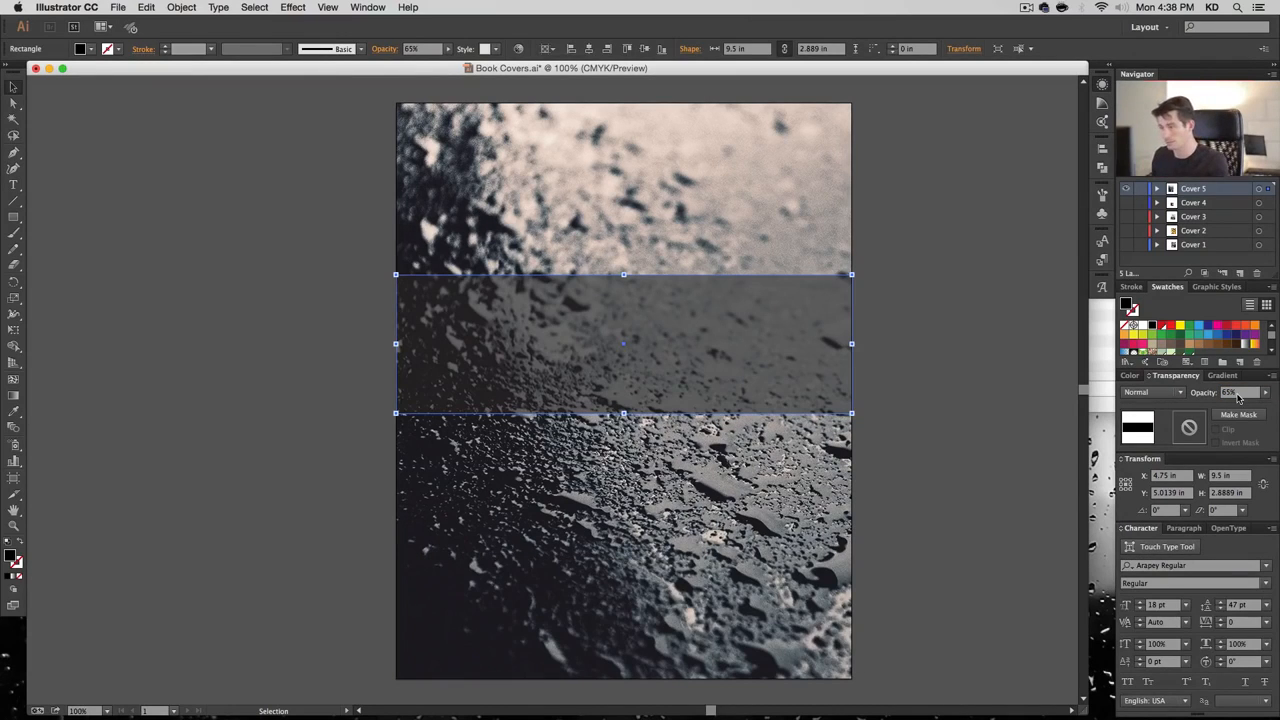
Try Multiply blending, revert to Normal, and shift the band slightly lower on the cover
{"action": "left_click", "coordinate": [1155, 392]}
{"action": "left_click", "coordinate": [1175, 436]}
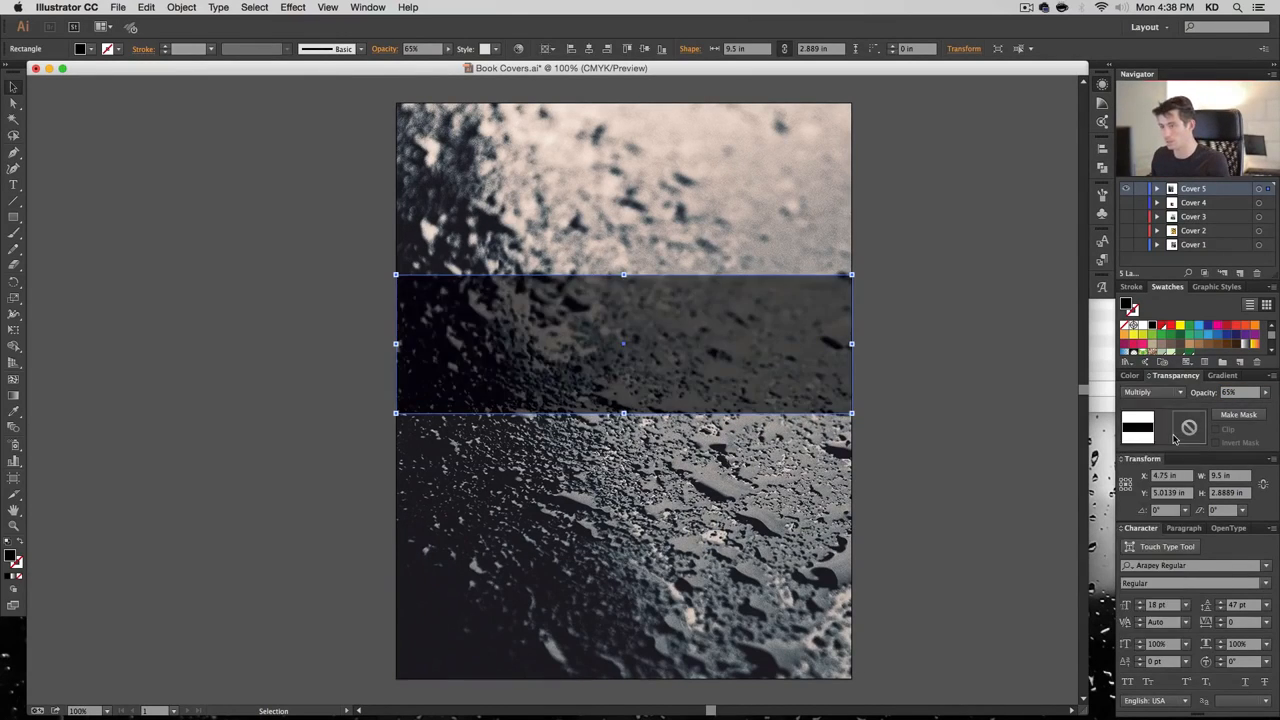
{"action": "left_click", "coordinate": [1155, 392]}
{"action": "left_click", "coordinate": [1140, 396]}
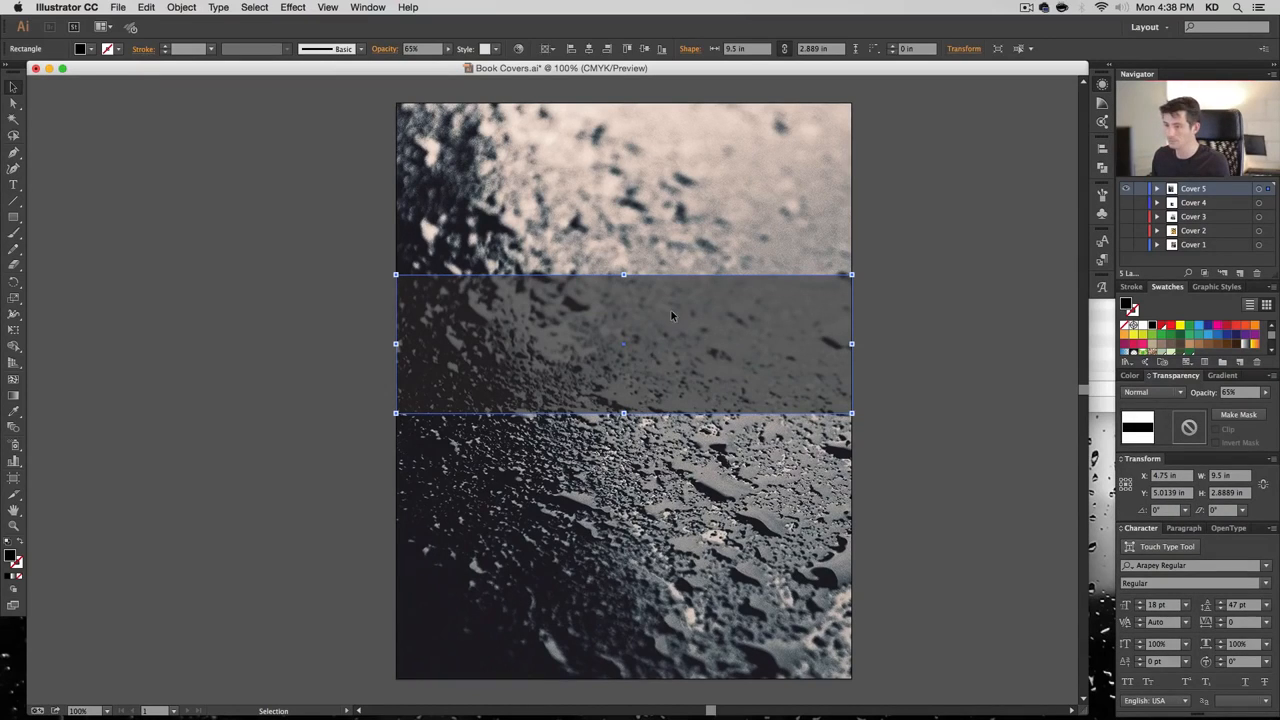
{"action": "left_click_drag", "start_coordinate": [671, 312], "coordinate": [678, 360]}
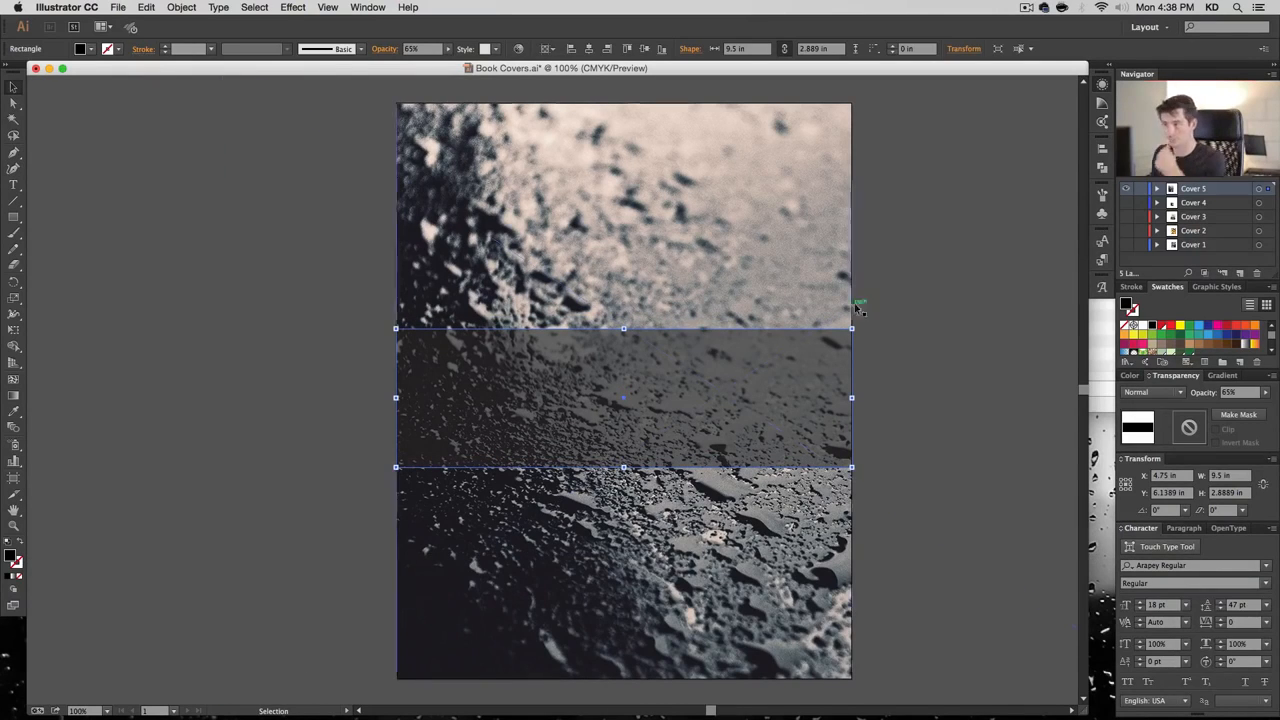
Type the three-line title 'Memories / of a / Stolen Time' inside the band
{"action": "key", "text": "t"}
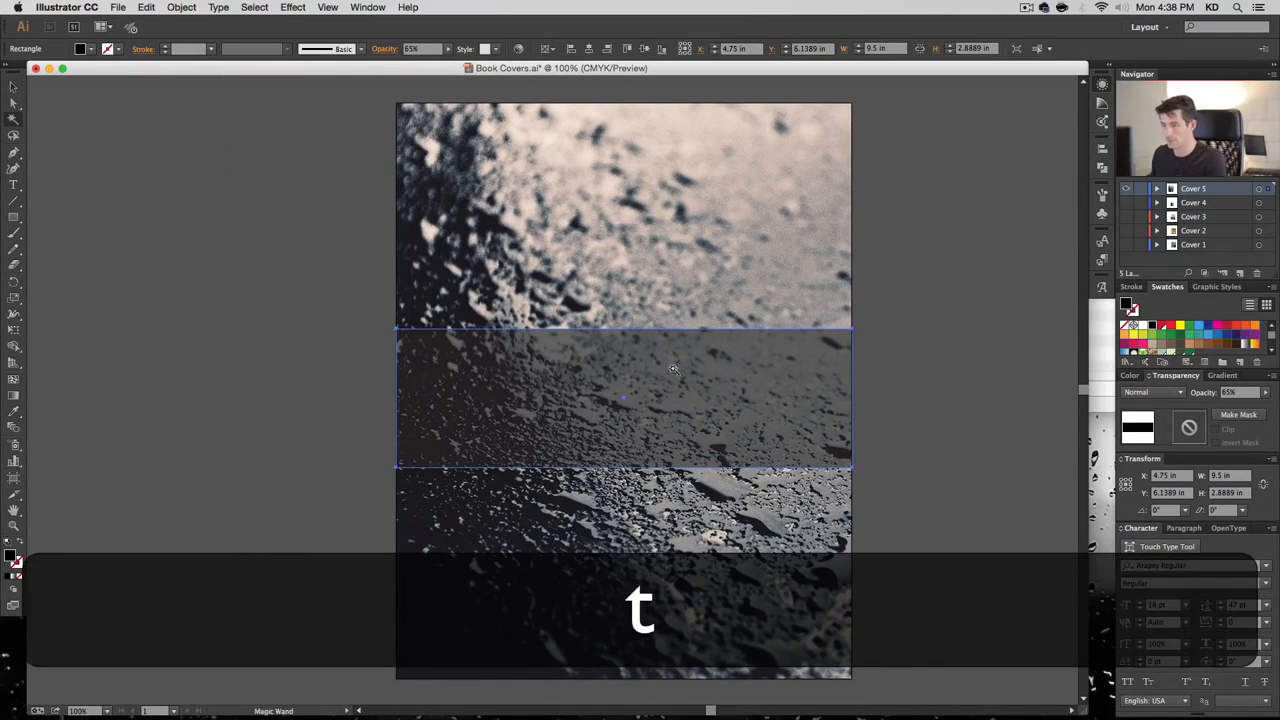
{"action": "left_click", "coordinate": [607, 365]}
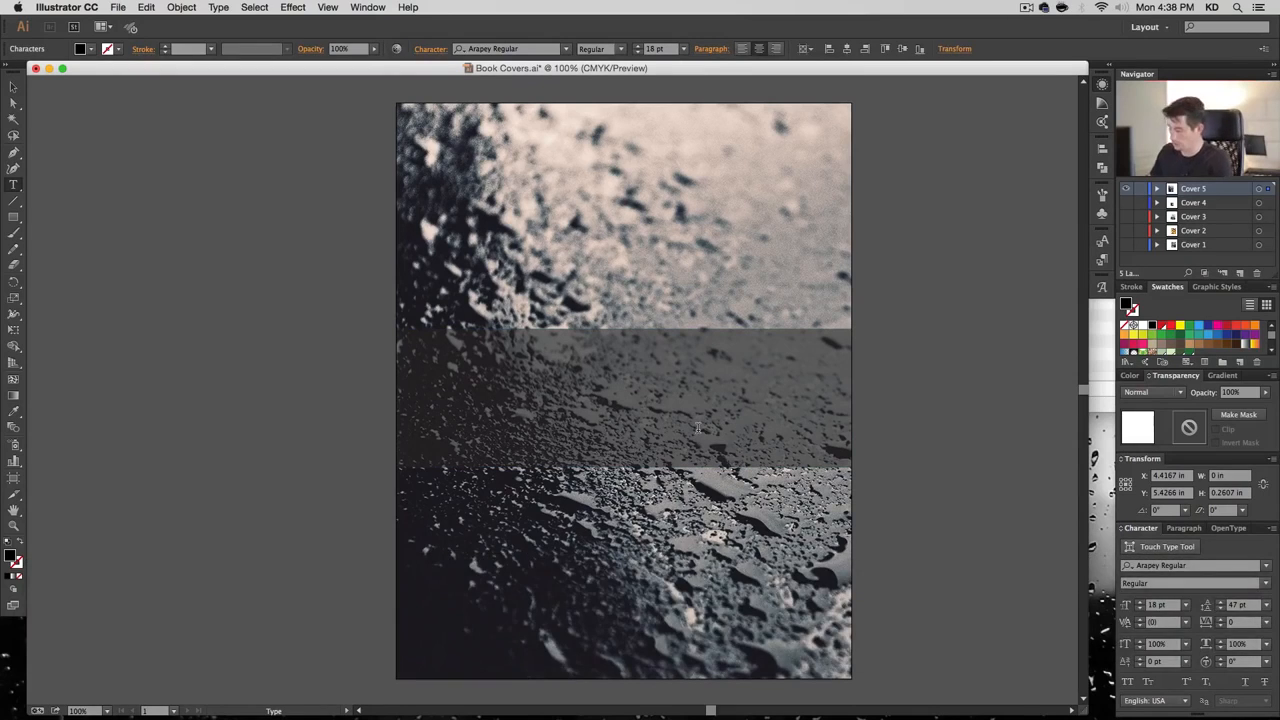
{"action": "type", "text": "Memories"}
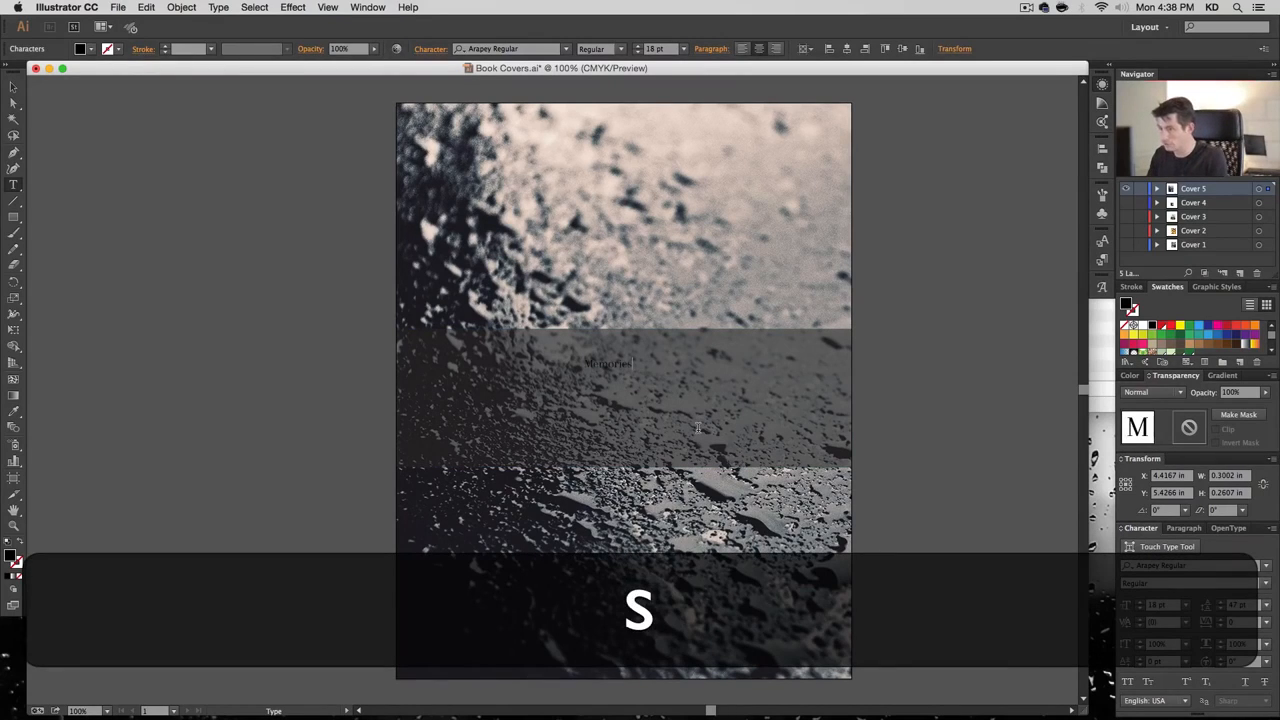
{"action": "key", "text": "Return"}
{"action": "type", "text": "of a"}
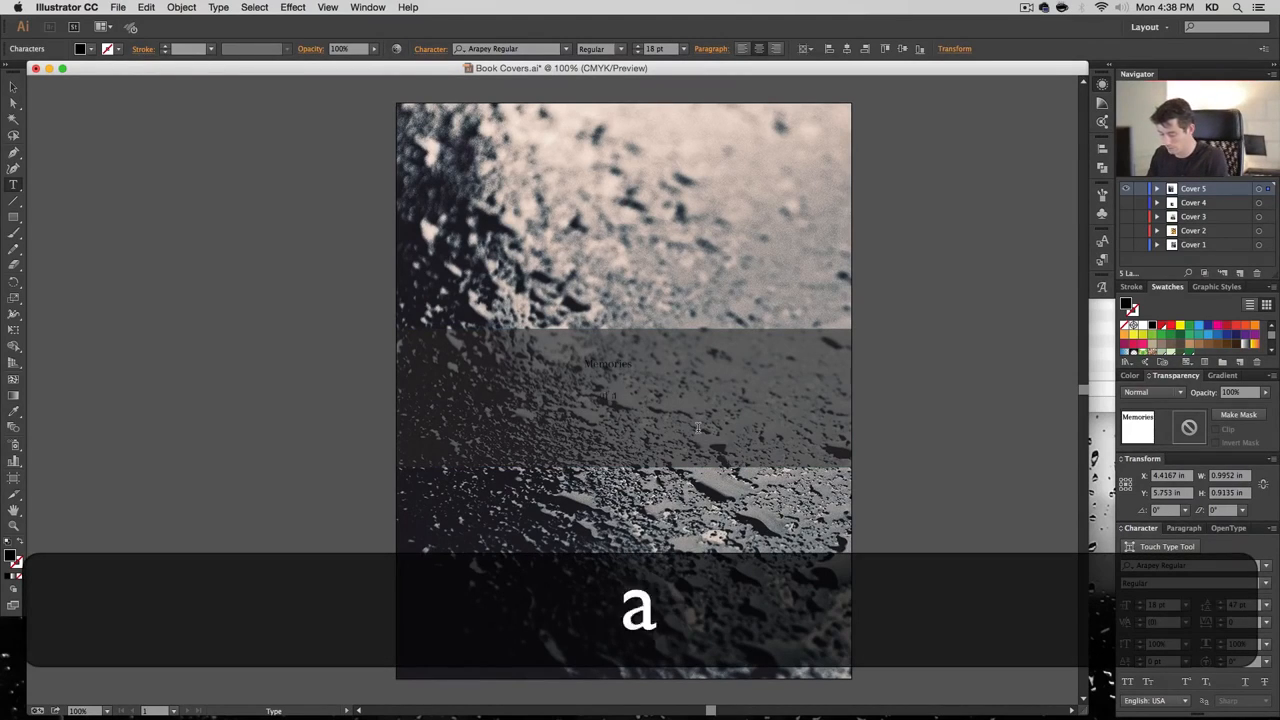
{"action": "key", "text": "Return"}
{"action": "type", "text": "Stolen "}
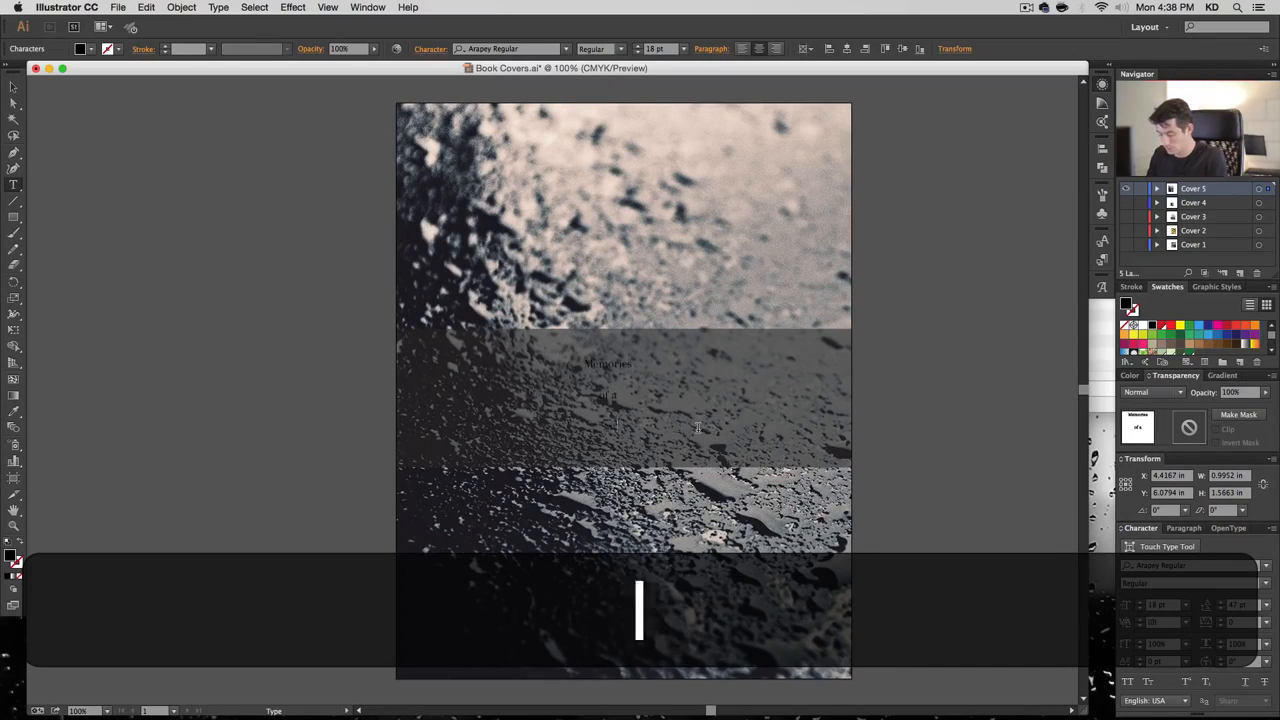
{"action": "type", "text": "Time"}
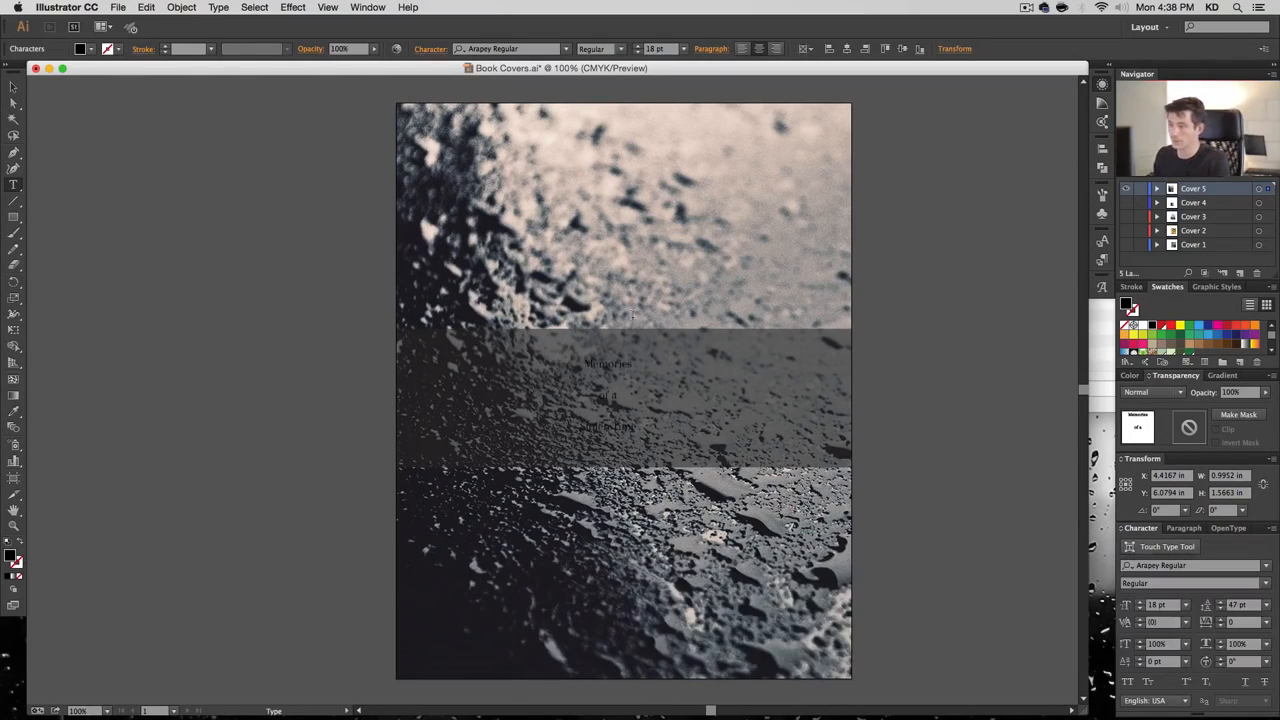
Make the title white and set its font to Alex Brush
{"action": "left_click", "coordinate": [13, 88]}
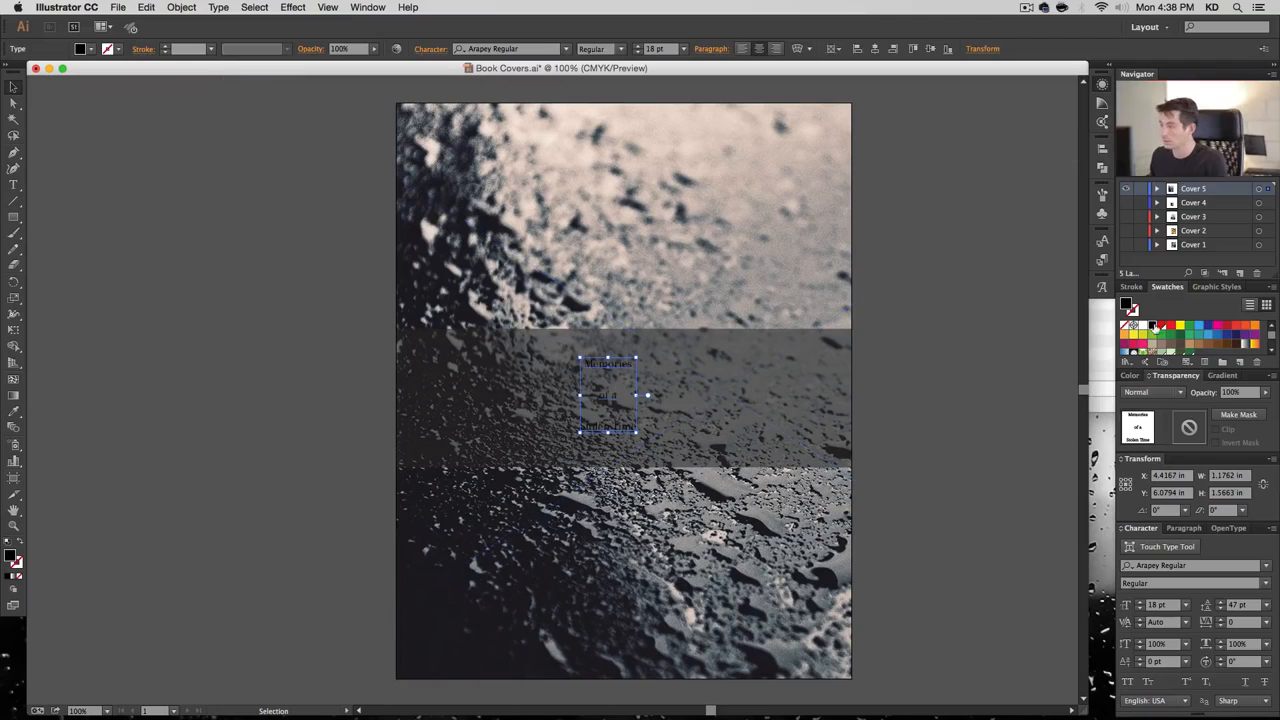
{"action": "left_click", "coordinate": [1142, 326]}
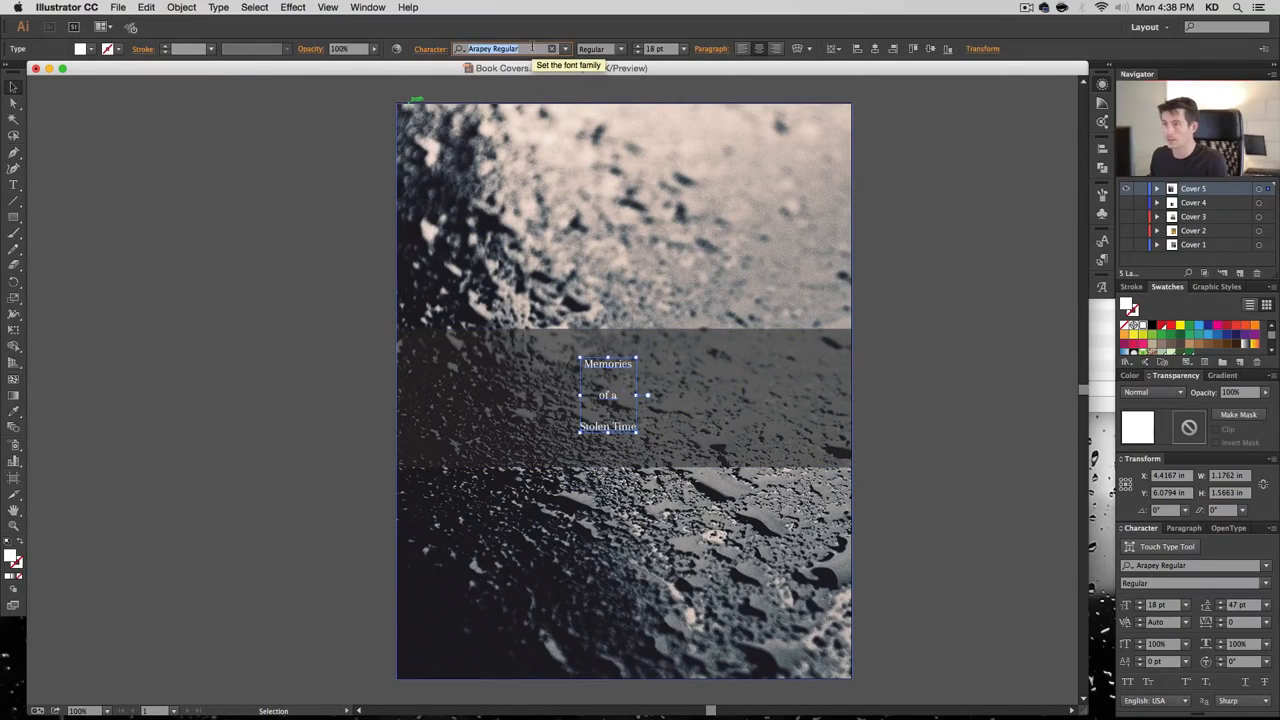
{"action": "left_click", "coordinate": [532, 48]}
{"action": "type", "text": "ale"}
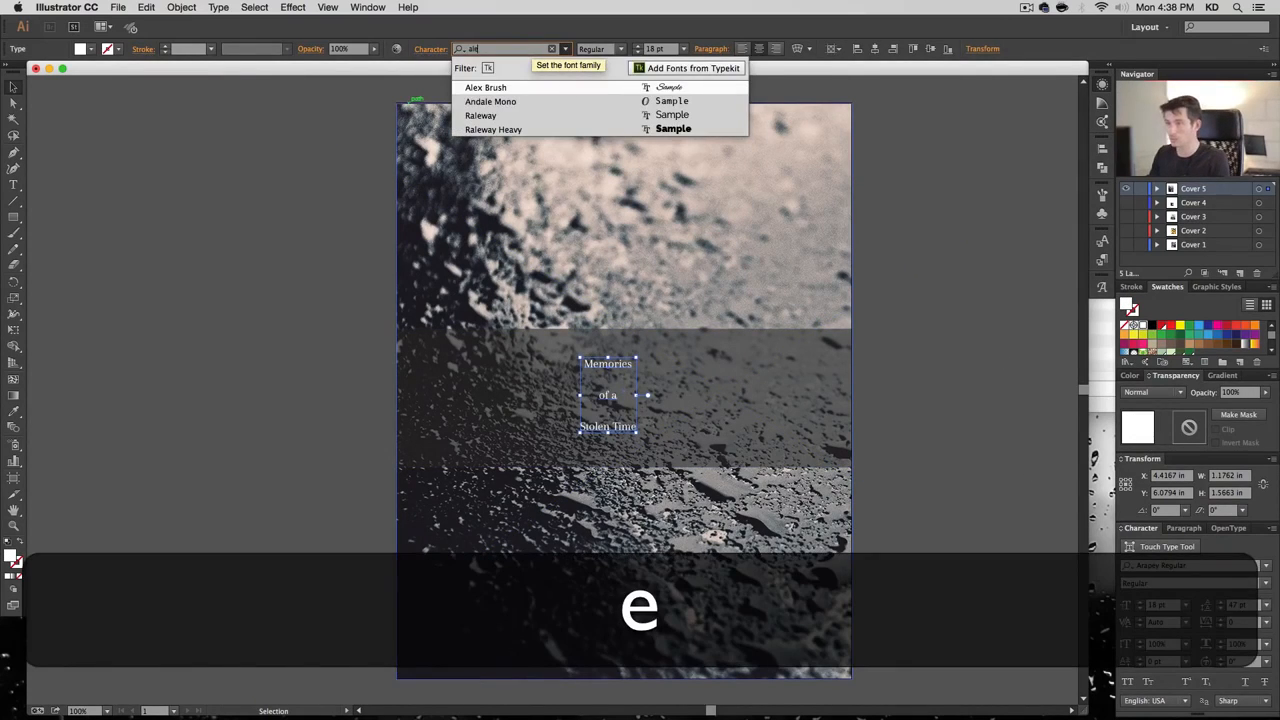
{"action": "key", "text": "Return"}
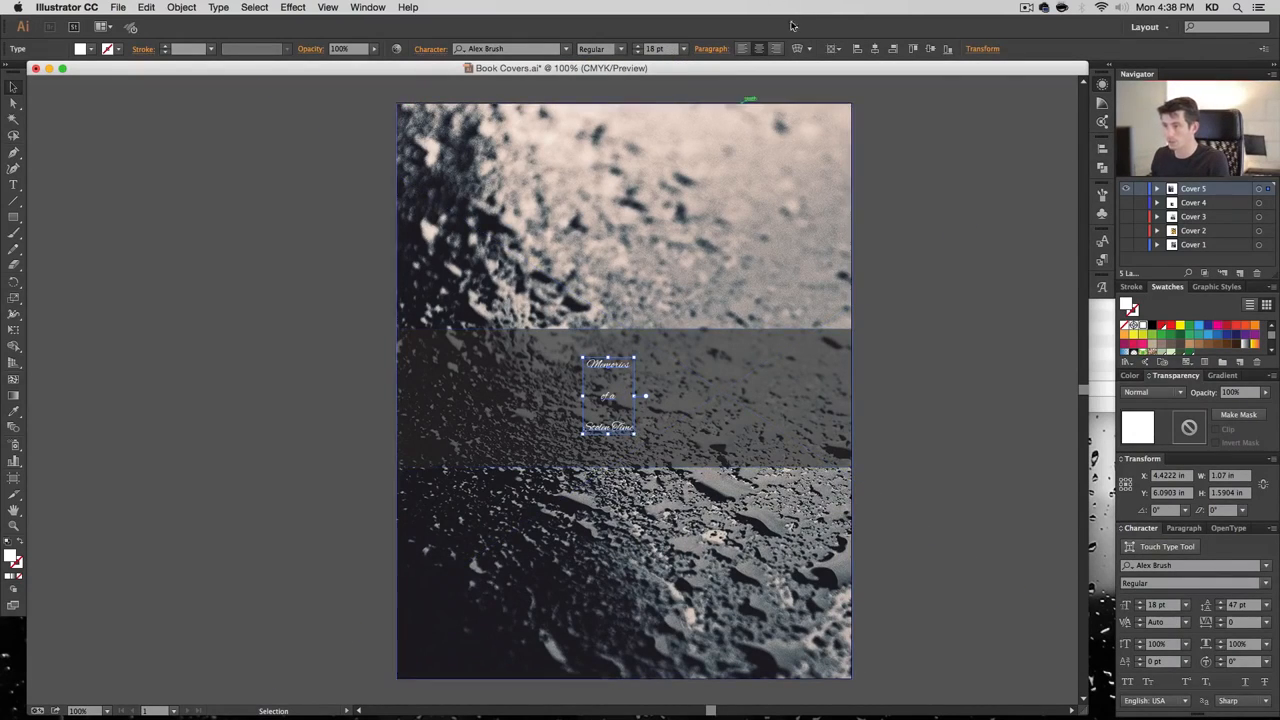
Centre the title horizontally, enlarge it to 72 pt, and turn off Smart Guides
{"action": "left_click", "coordinate": [875, 49]}
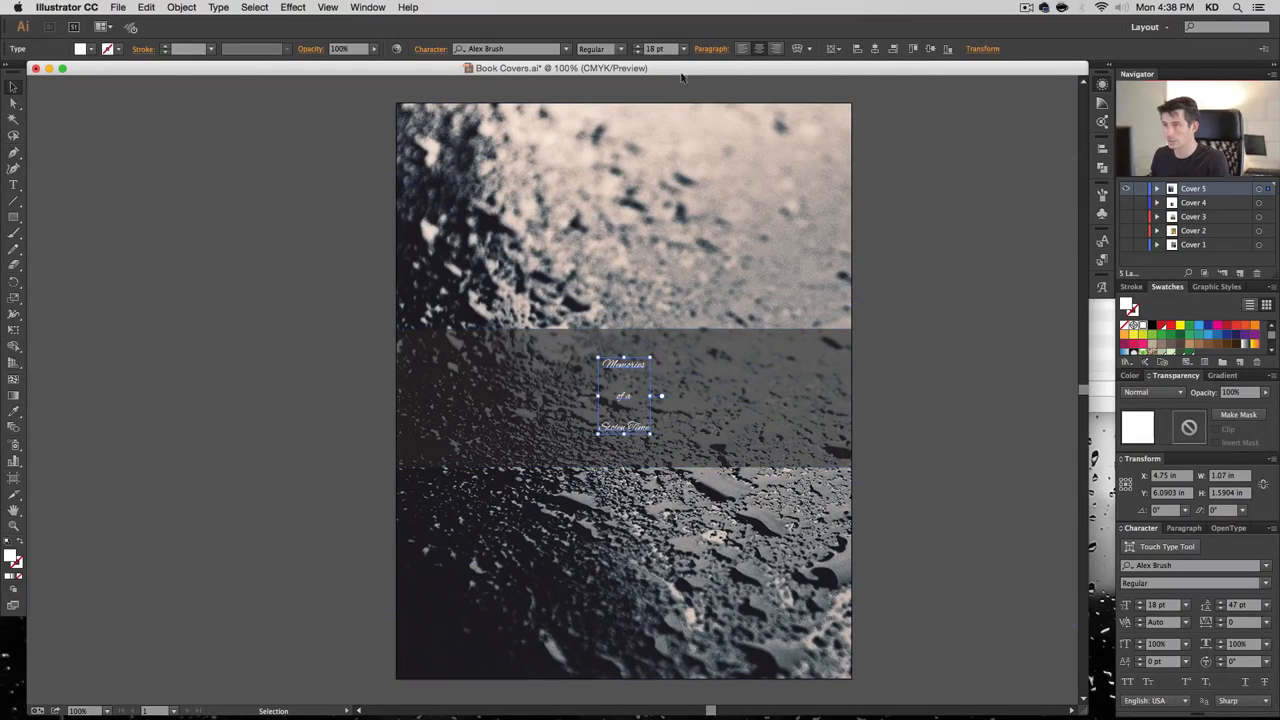
{"action": "left_click", "coordinate": [683, 48]}
{"action": "left_click", "coordinate": [694, 269]}
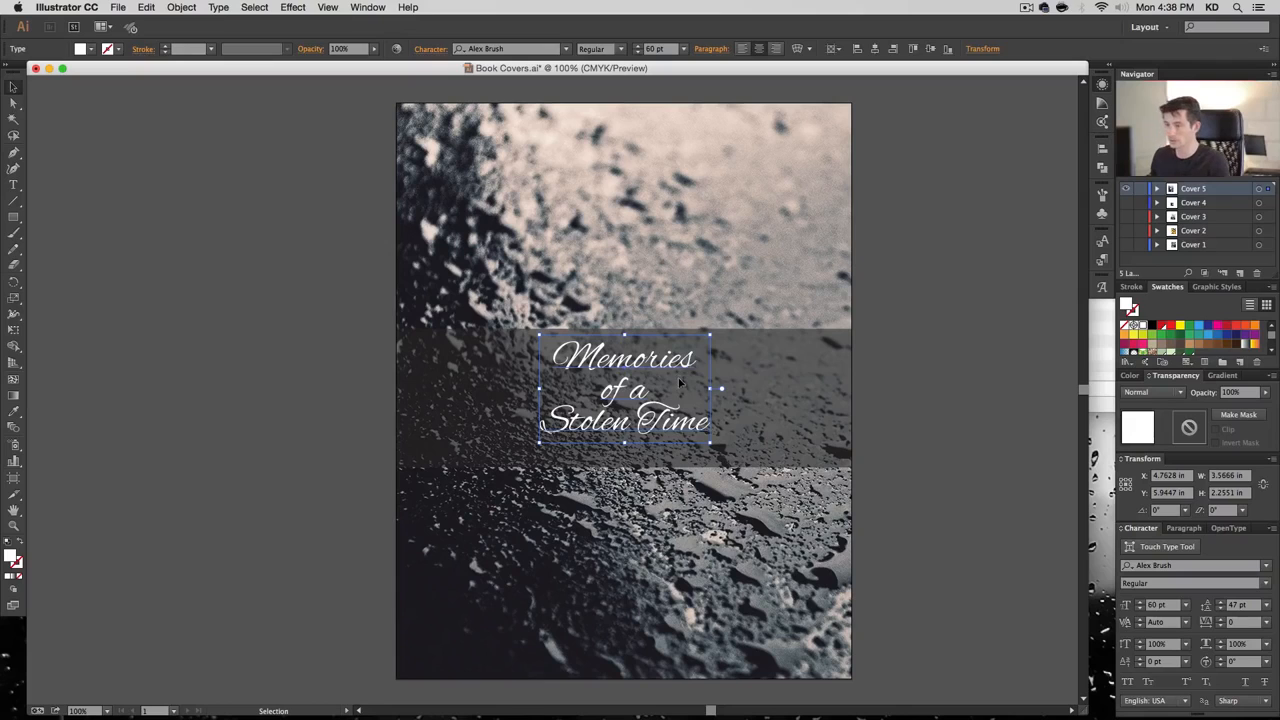
{"action": "left_click", "coordinate": [683, 48]}
{"action": "left_click", "coordinate": [706, 284]}
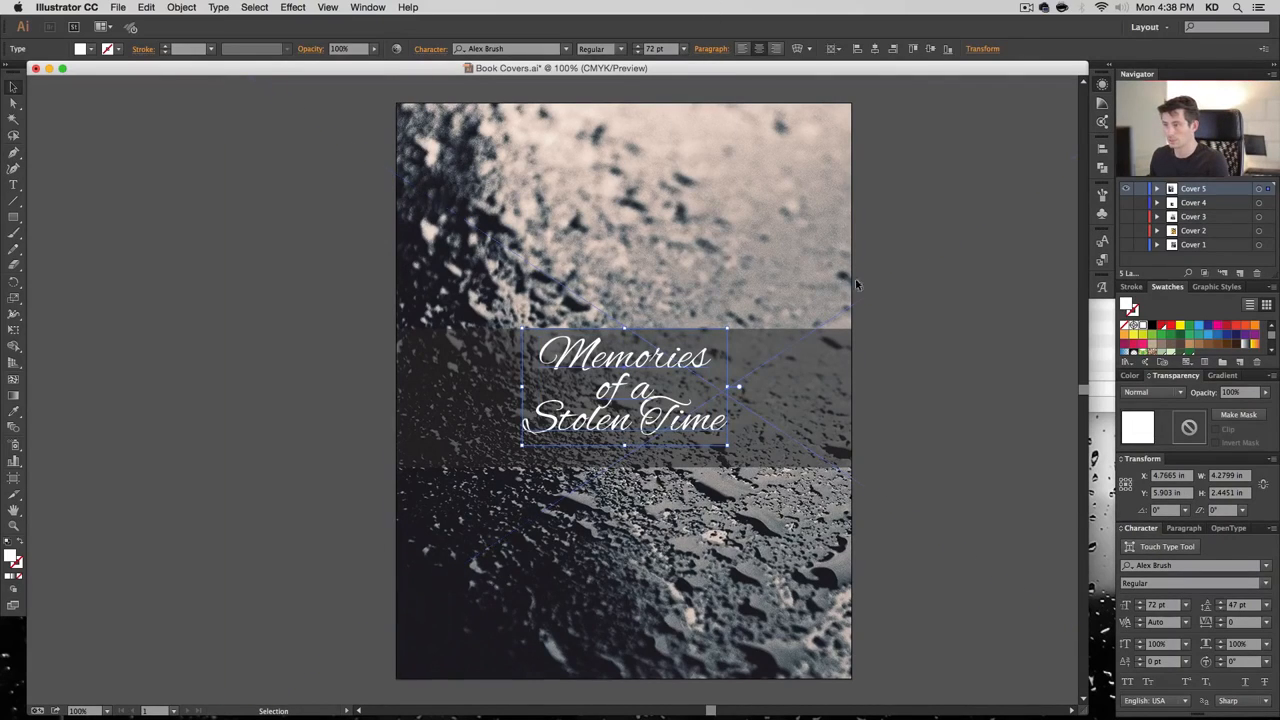
{"action": "key", "text": "super+u"}
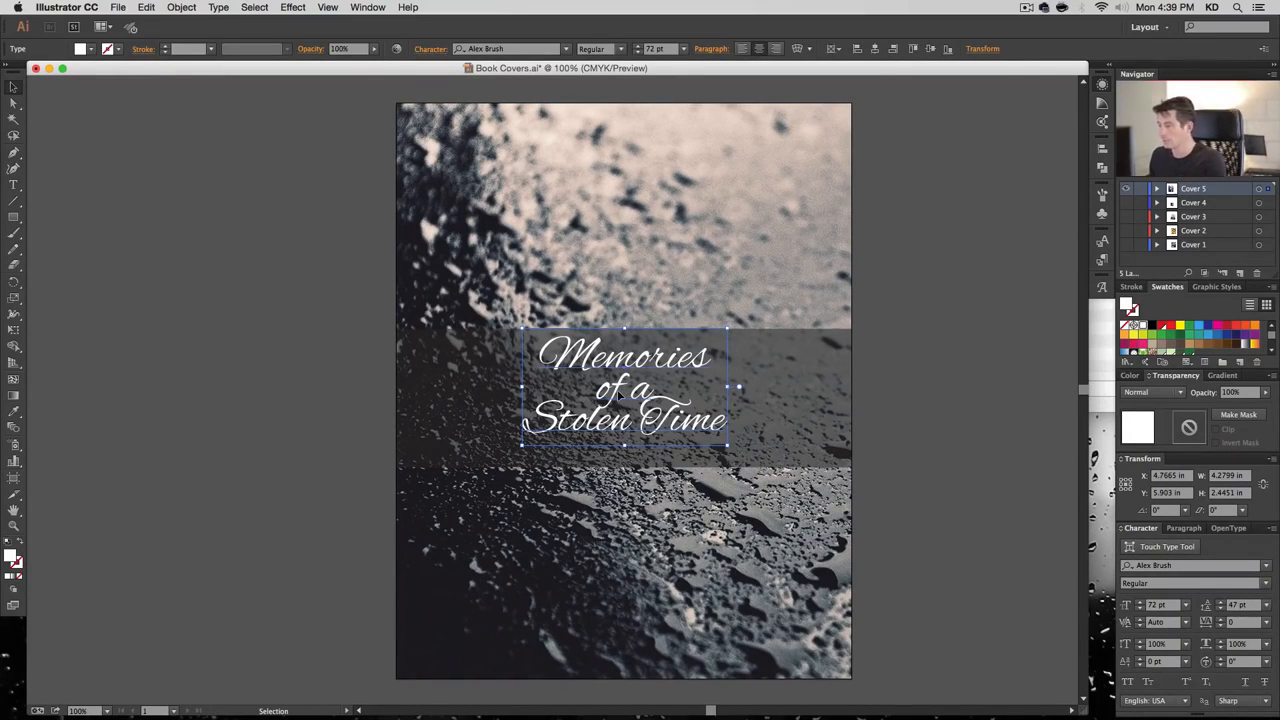
Set the 'of a' line to 48 pt
{"action": "key", "text": "t"}
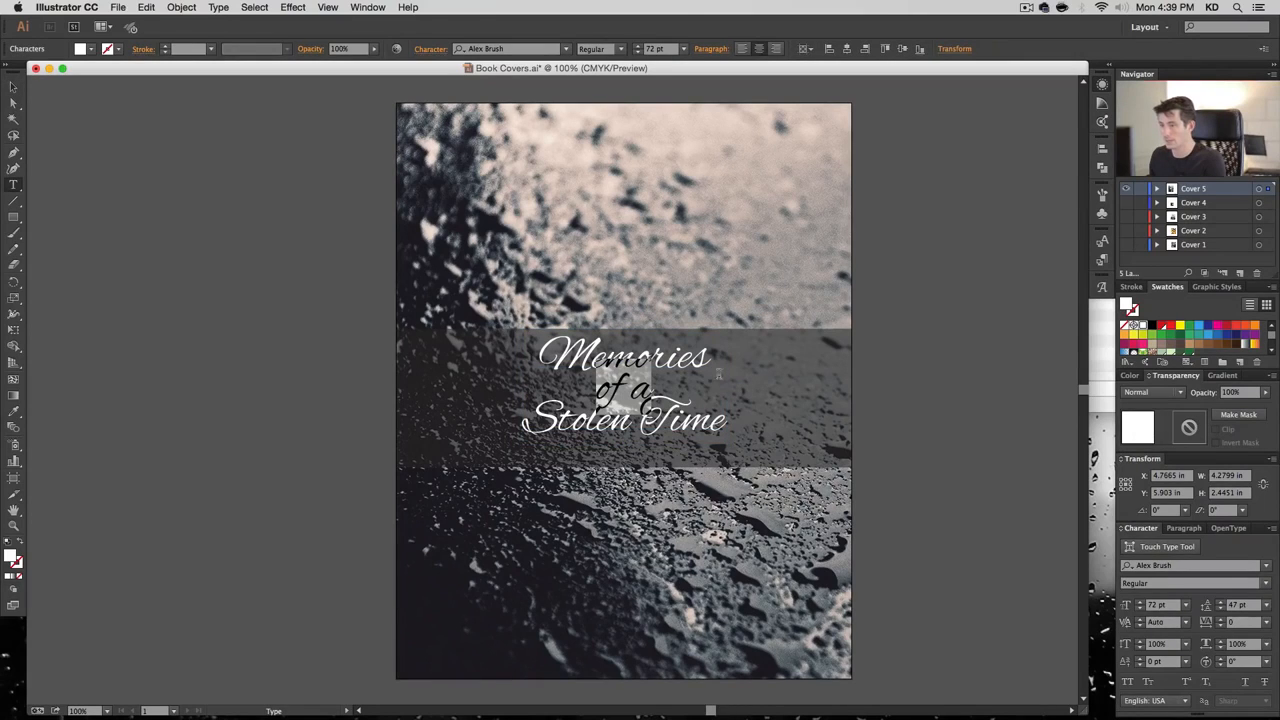
{"action": "left_click", "coordinate": [683, 48]}
{"action": "left_click", "coordinate": [693, 244]}
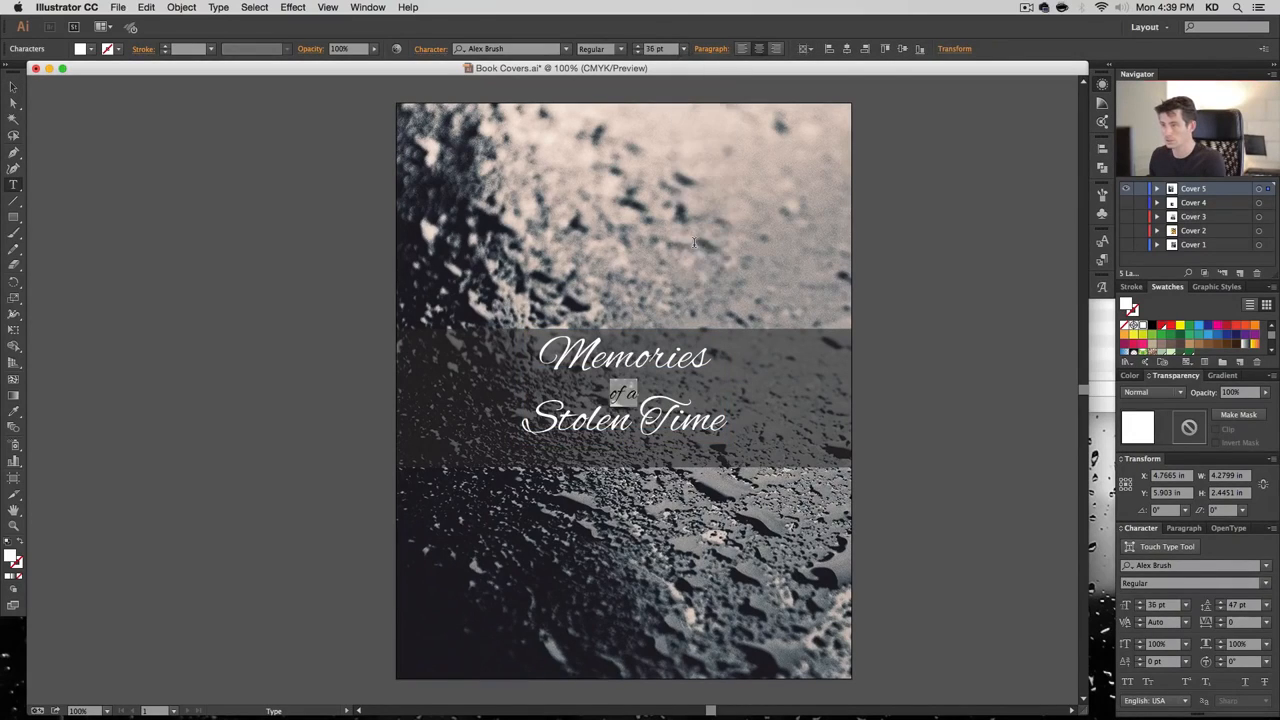
{"action": "left_click", "coordinate": [683, 48]}
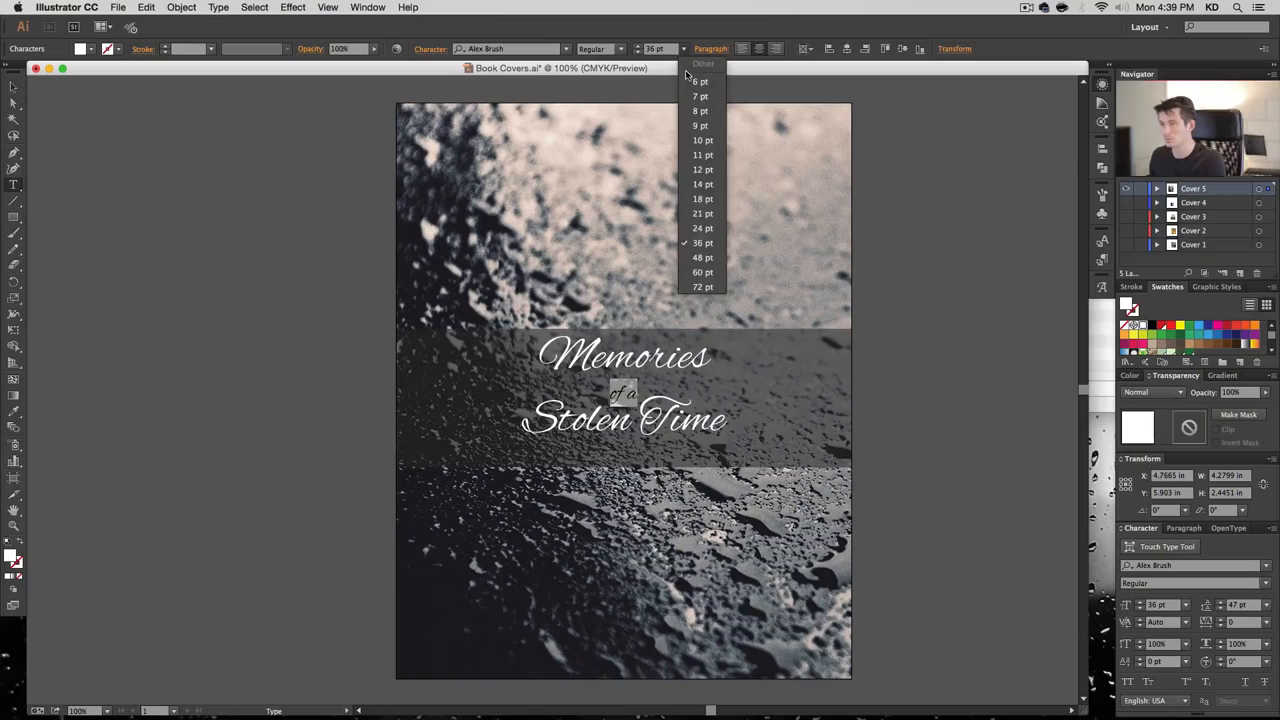
{"action": "left_click", "coordinate": [697, 251]}
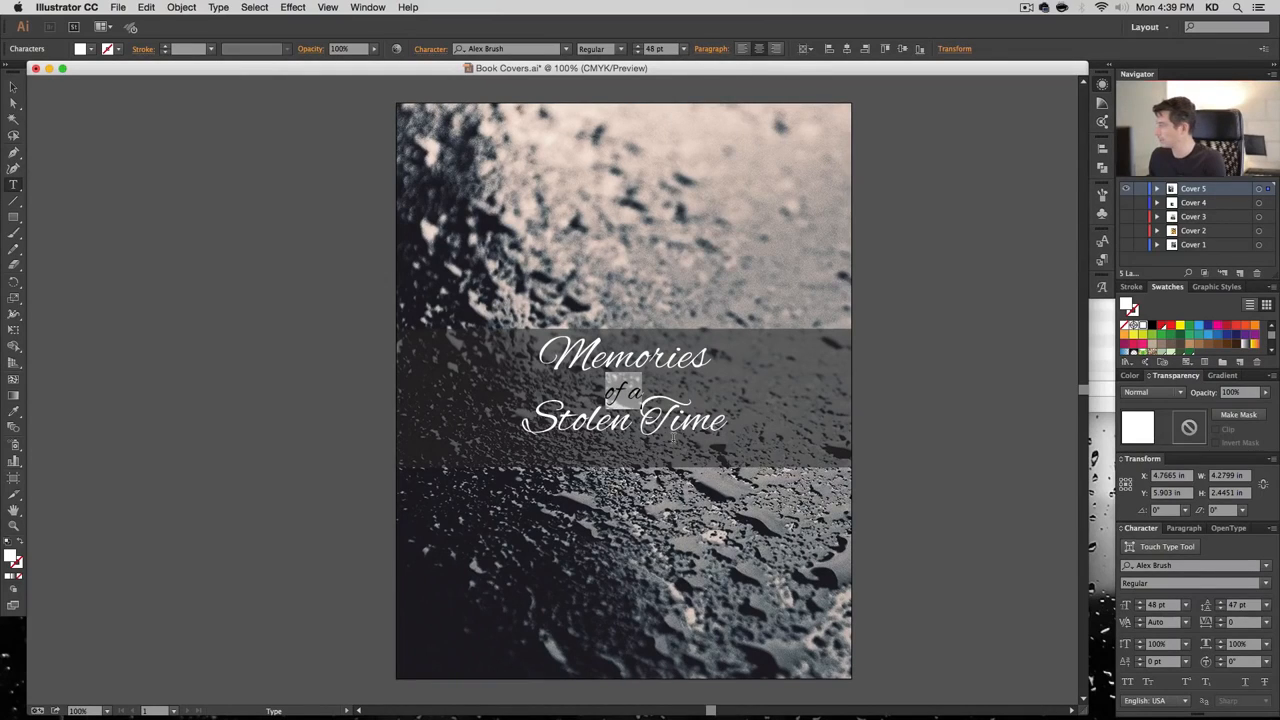
Tighten the leading of the 'of a' line to 32 pt
{"action": "left_click", "coordinate": [651, 423]}
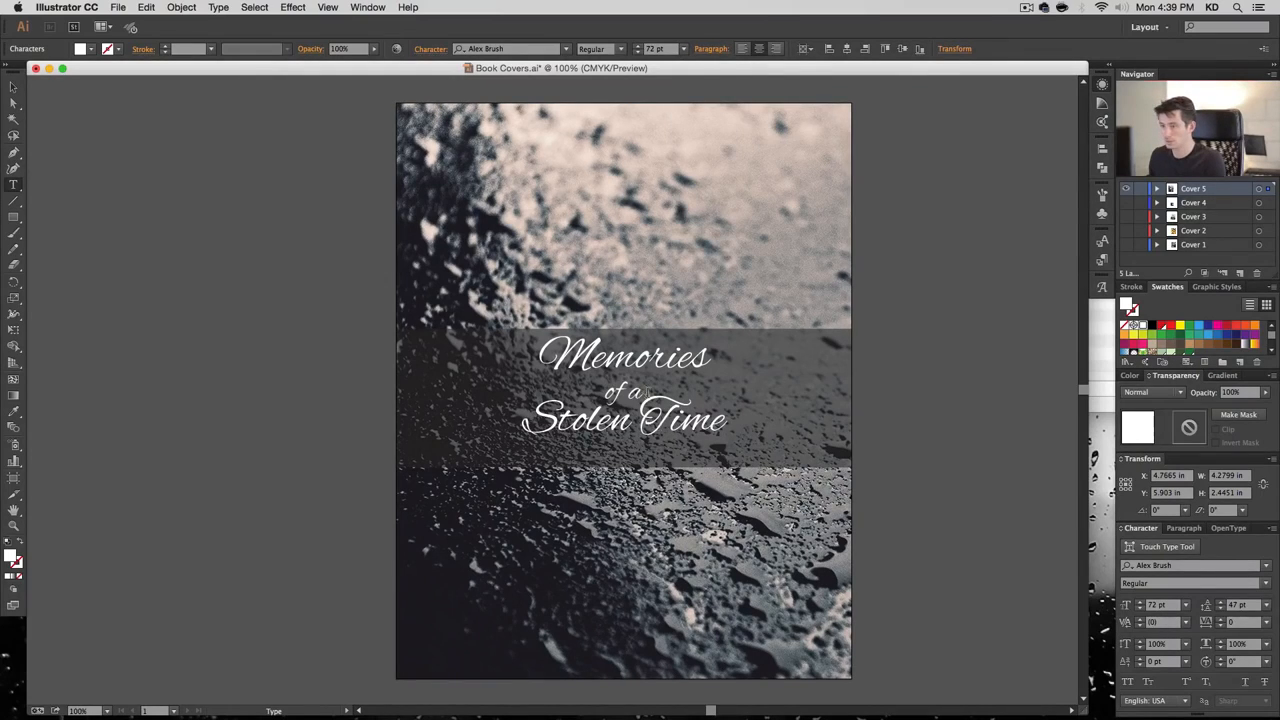
{"action": "key", "text": "Up"}
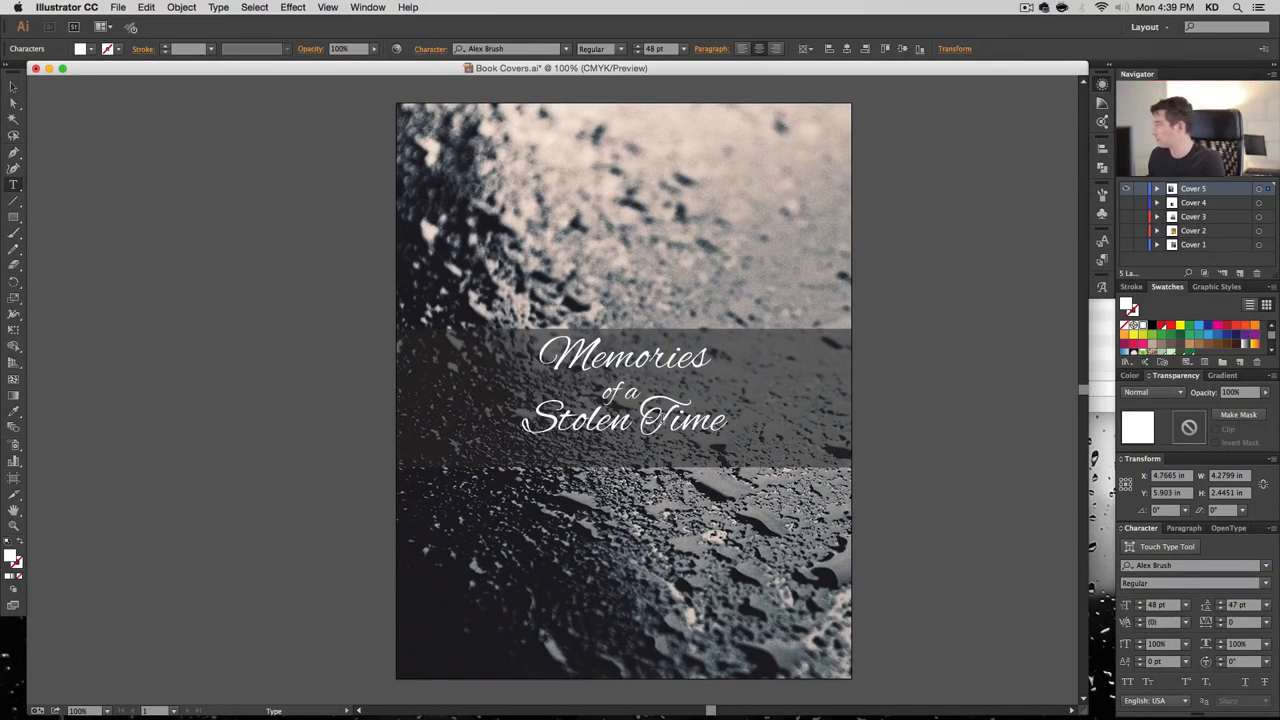
{"action": "triple_click", "coordinate": [621, 414]}
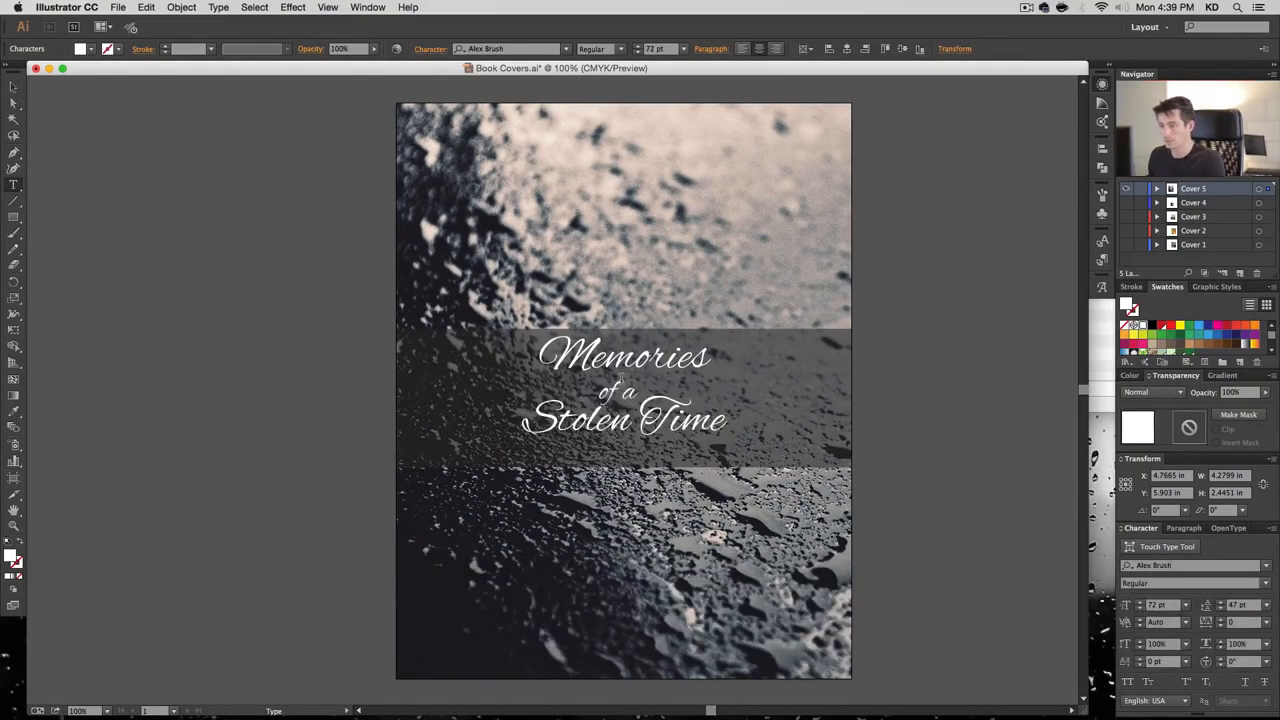
{"action": "triple_click", "coordinate": [621, 379]}
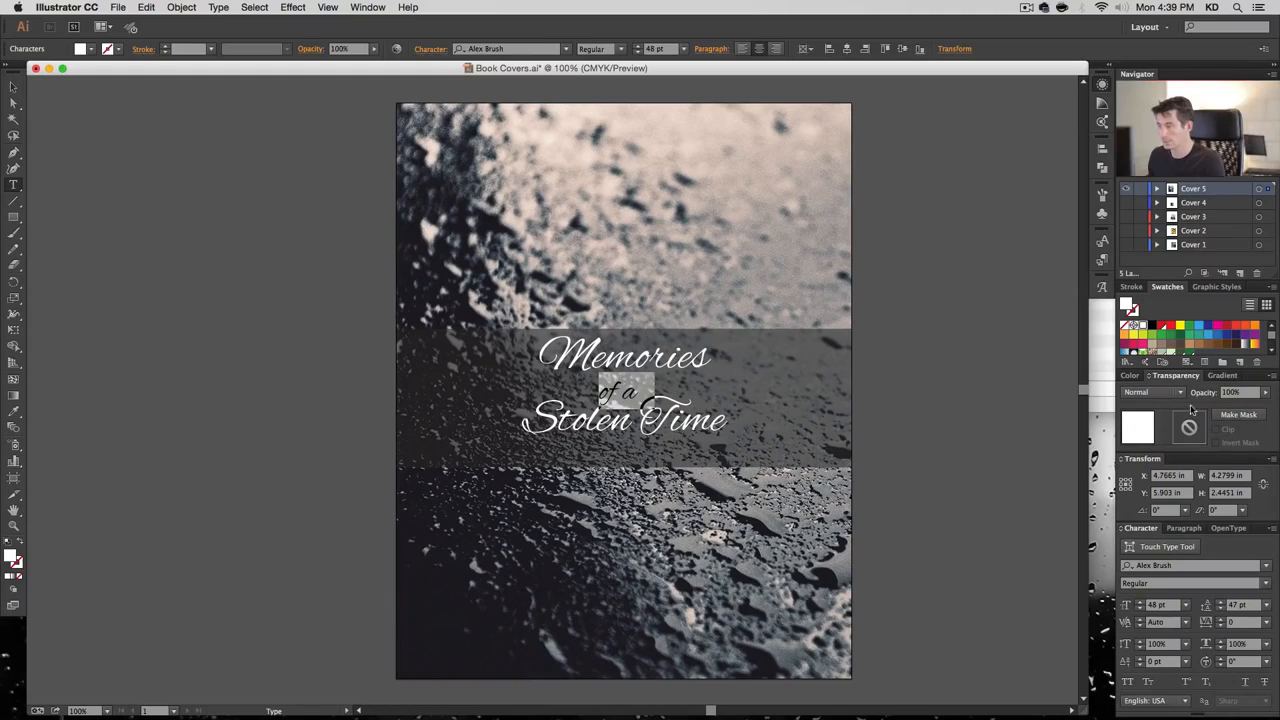
{"action": "left_click", "coordinate": [1221, 609]}
{"action": "left_click", "coordinate": [1221, 609]}
{"action": "left_click", "coordinate": [1221, 609]}
{"action": "left_click", "coordinate": [1221, 609]}
{"action": "left_click", "coordinate": [1221, 609]}
{"action": "left_click", "coordinate": [1221, 609]}
{"action": "left_click", "coordinate": [1221, 609]}
{"action": "left_click", "coordinate": [1221, 609]}
{"action": "left_click", "coordinate": [1221, 609]}
{"action": "left_click", "coordinate": [1221, 609]}
{"action": "left_click", "coordinate": [1221, 609]}
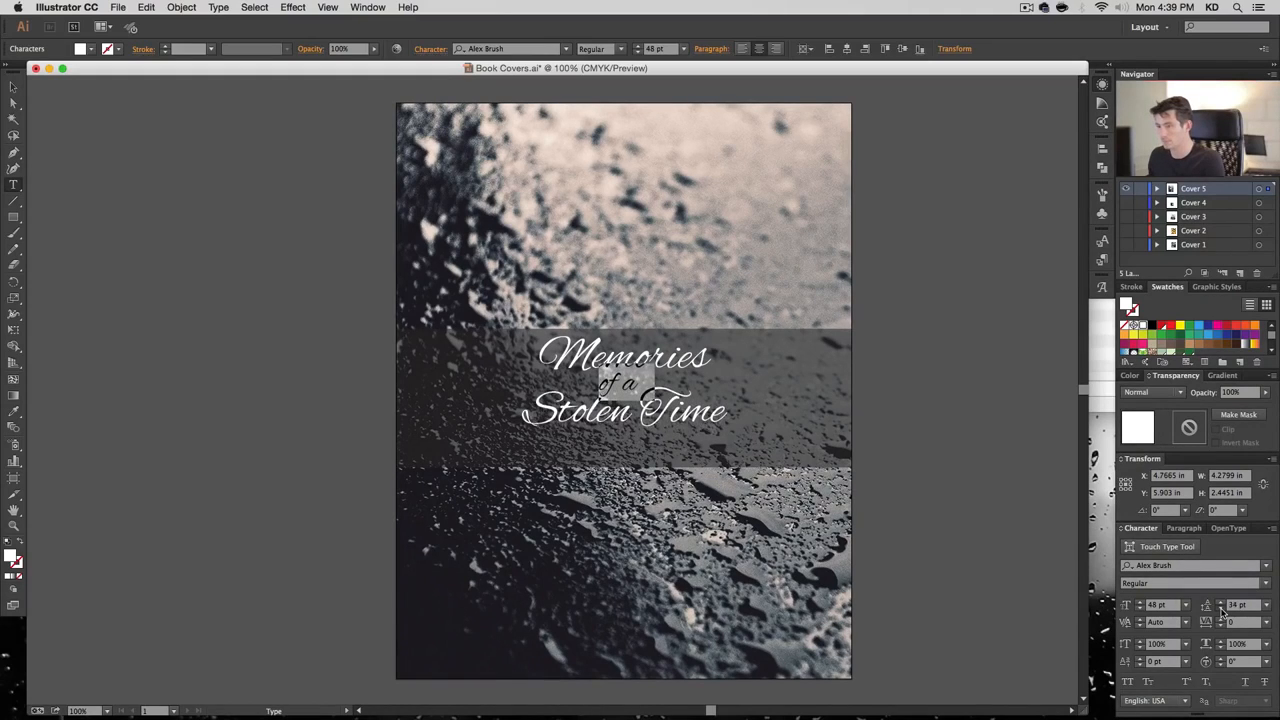
{"action": "left_click", "coordinate": [1221, 609]}
{"action": "left_click", "coordinate": [1221, 609]}
Tighten the 'Stolen Time' line spacing to about 43 pt
{"action": "triple_click", "coordinate": [630, 412]}
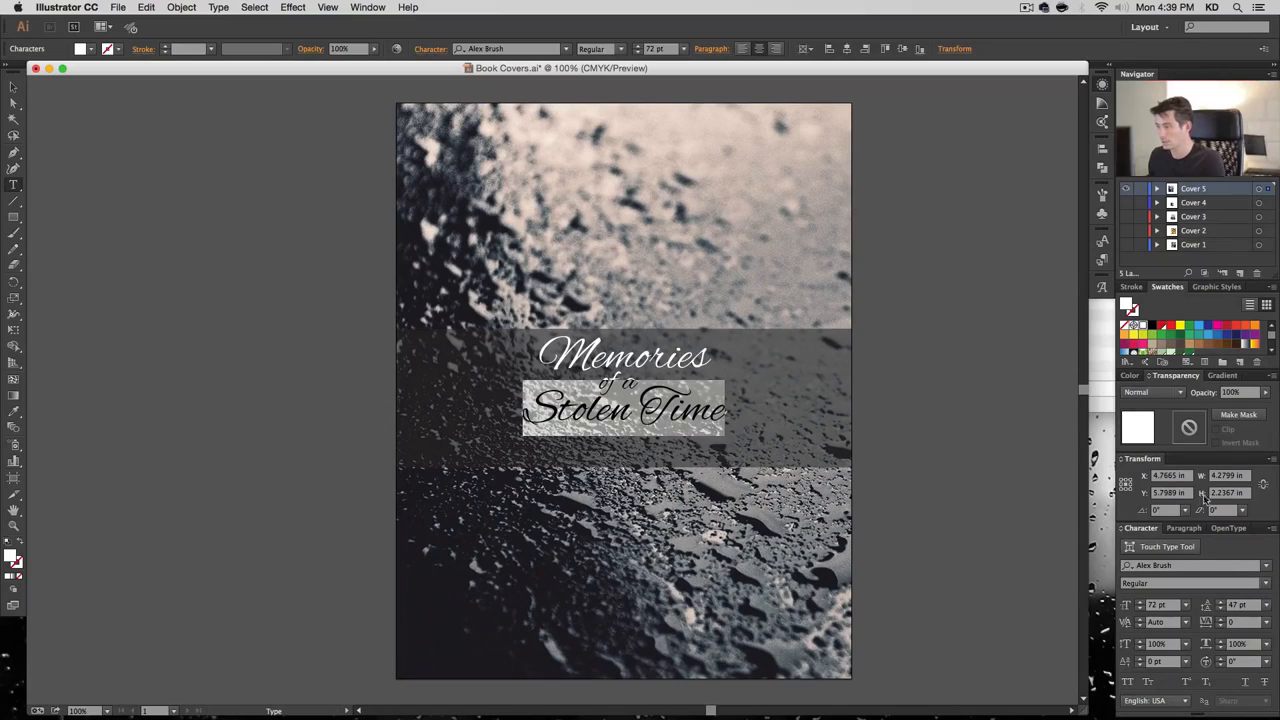
{"action": "left_click", "coordinate": [1221, 609]}
{"action": "left_click", "coordinate": [1221, 609]}
{"action": "left_click", "coordinate": [1221, 609]}
{"action": "left_click", "coordinate": [1221, 609]}
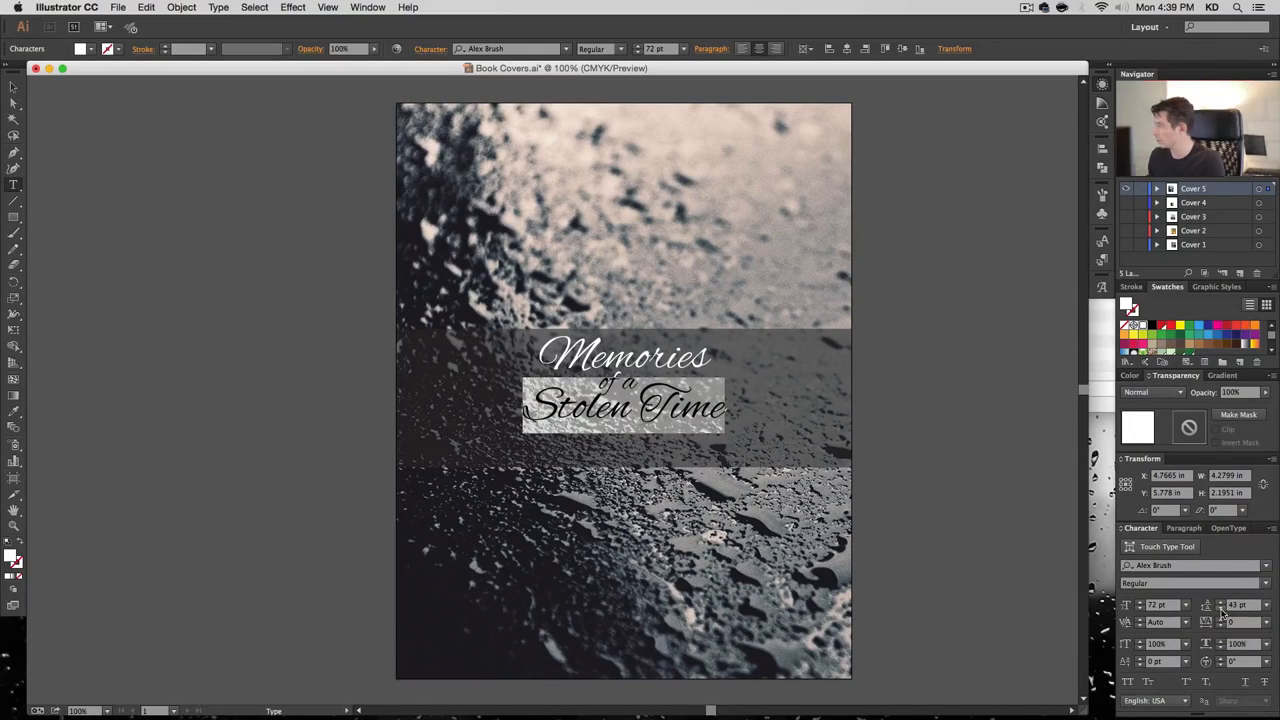
{"action": "left_click", "coordinate": [1221, 609]}
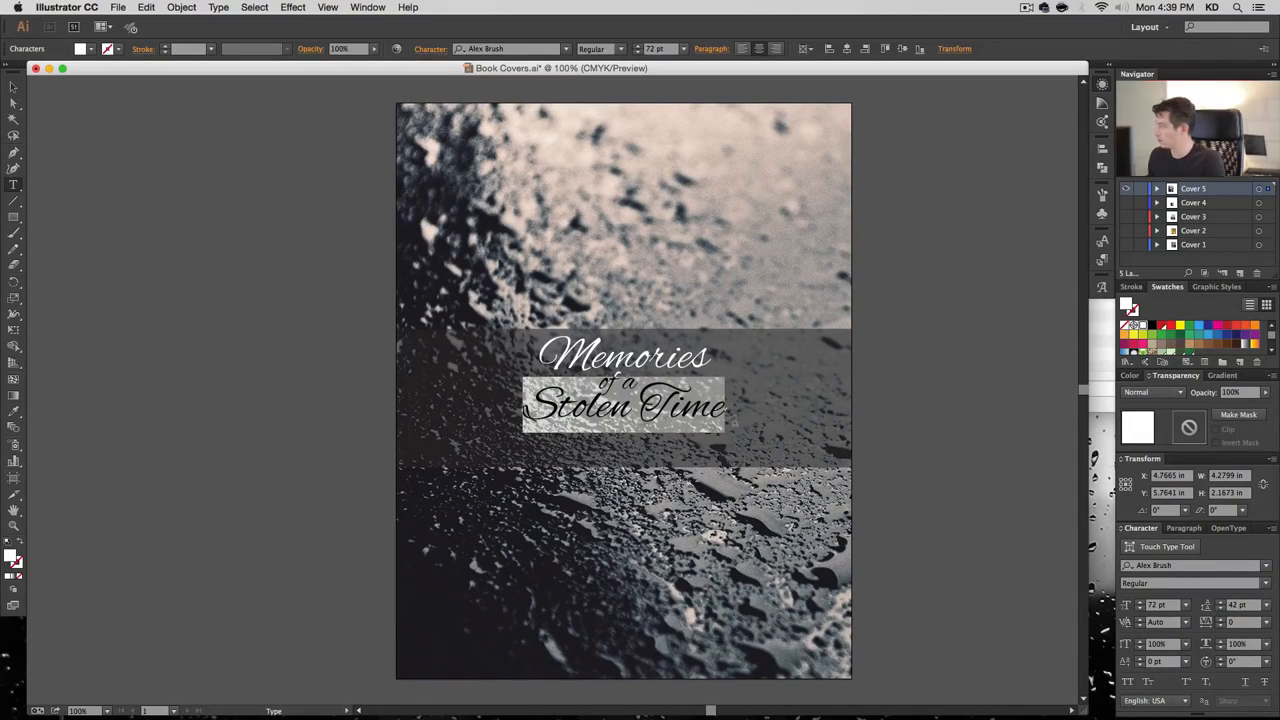
{"action": "left_click", "coordinate": [611, 405]}
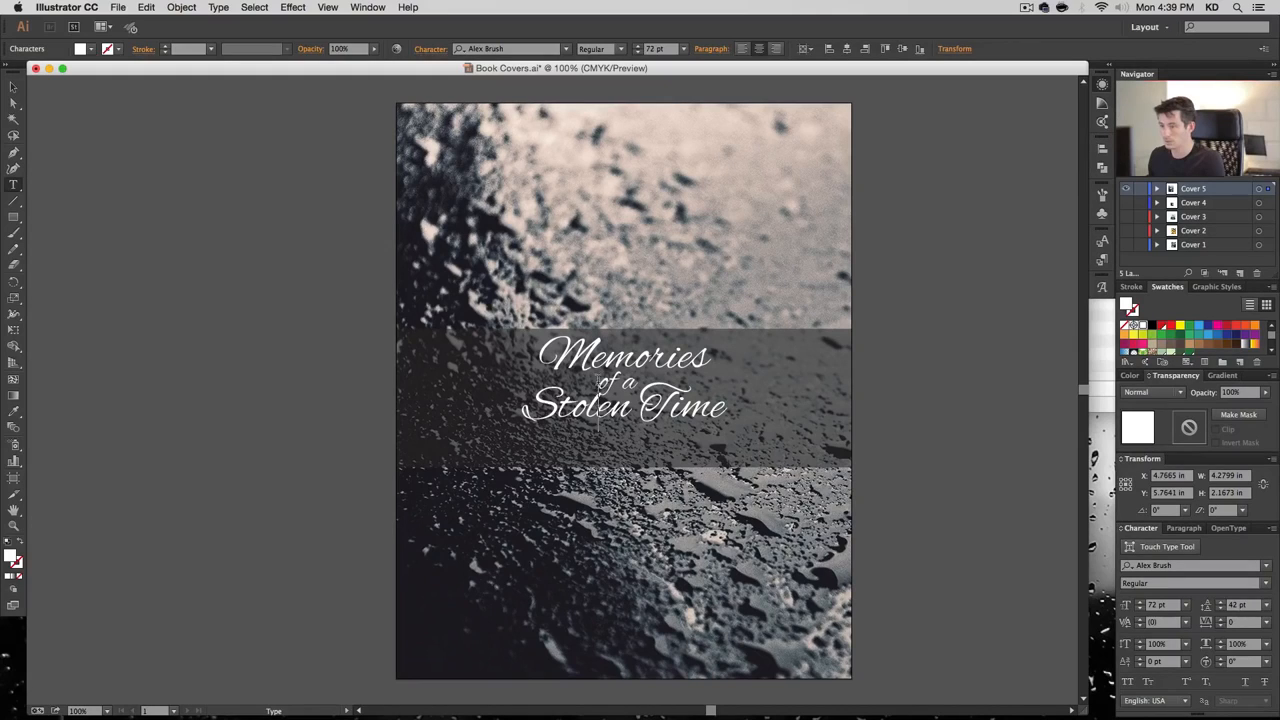
Shrink 'of a' from 48 pt to 40 pt
{"action": "left_click_drag", "start_coordinate": [608, 382], "coordinate": [642, 383]}
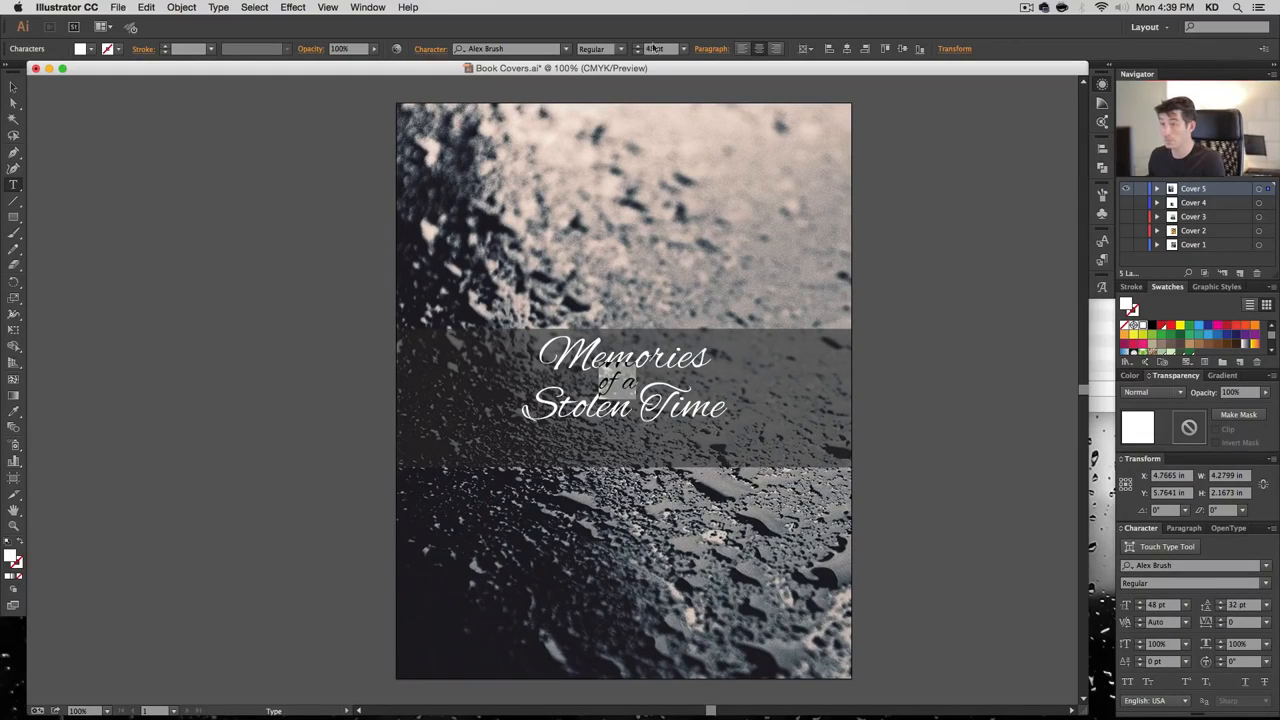
{"action": "left_click", "coordinate": [638, 52]}
{"action": "left_click", "coordinate": [638, 52]}
{"action": "left_click", "coordinate": [638, 52]}
{"action": "left_click", "coordinate": [638, 52]}
{"action": "left_click", "coordinate": [638, 52]}
{"action": "left_click", "coordinate": [638, 52]}
{"action": "left_click", "coordinate": [638, 52]}
{"action": "left_click", "coordinate": [638, 52]}
{"action": "left_click", "coordinate": [600, 384]}
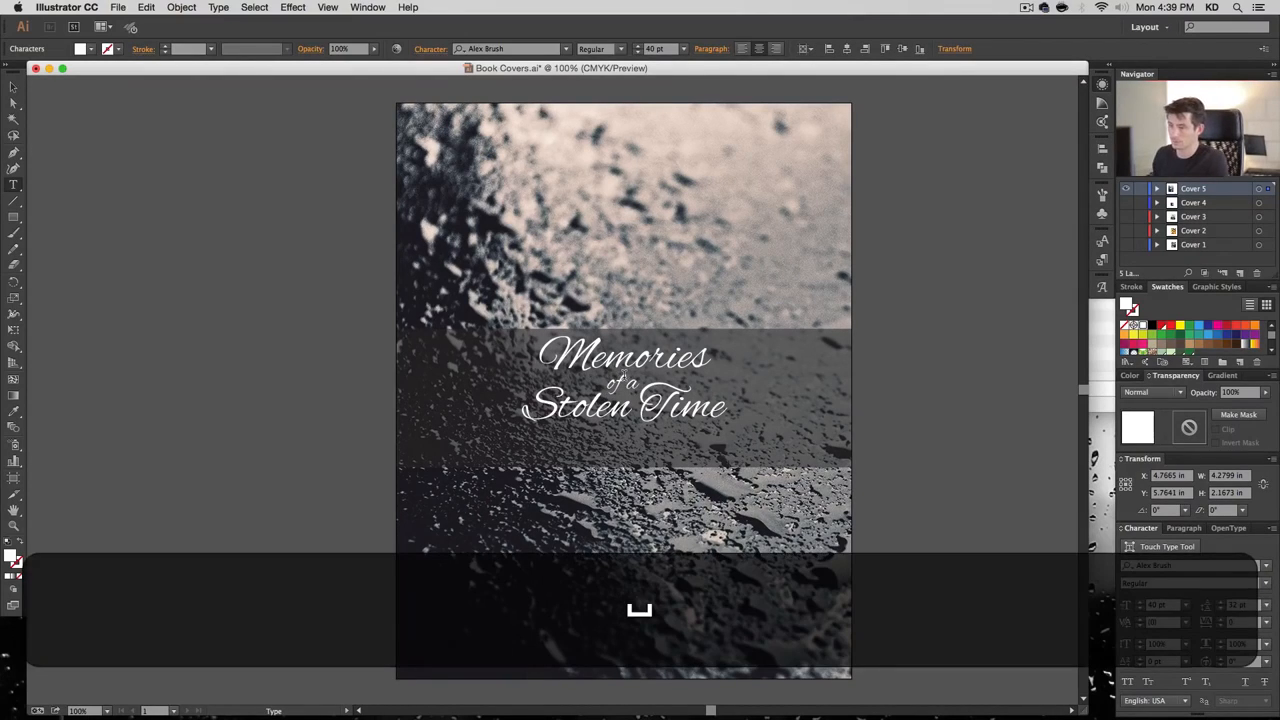
Set the 'Stolen Time' leading to 80 pt and finish editing the title
{"action": "triple_click", "coordinate": [640, 405]}
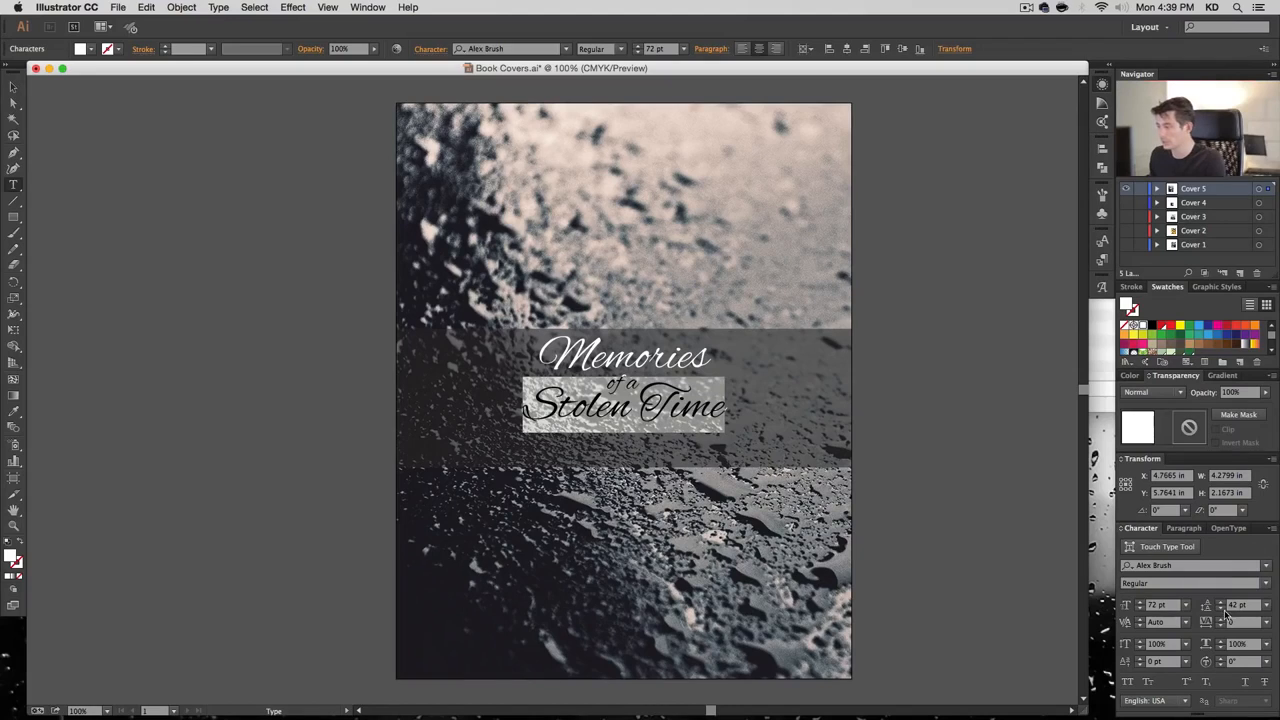
{"action": "left_click", "coordinate": [1220, 609]}
{"action": "left_click", "coordinate": [1220, 609]}
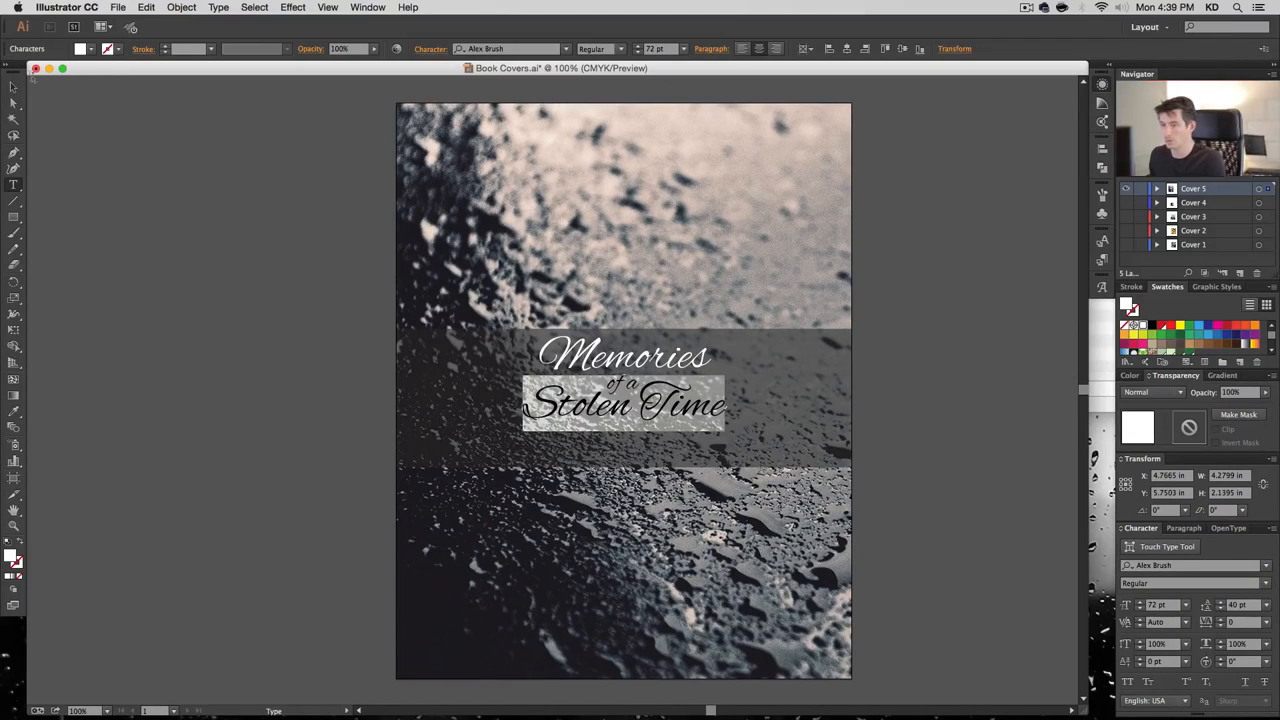
{"action": "key", "text": "Escape"}
{"action": "left_click", "coordinate": [410, 390]}
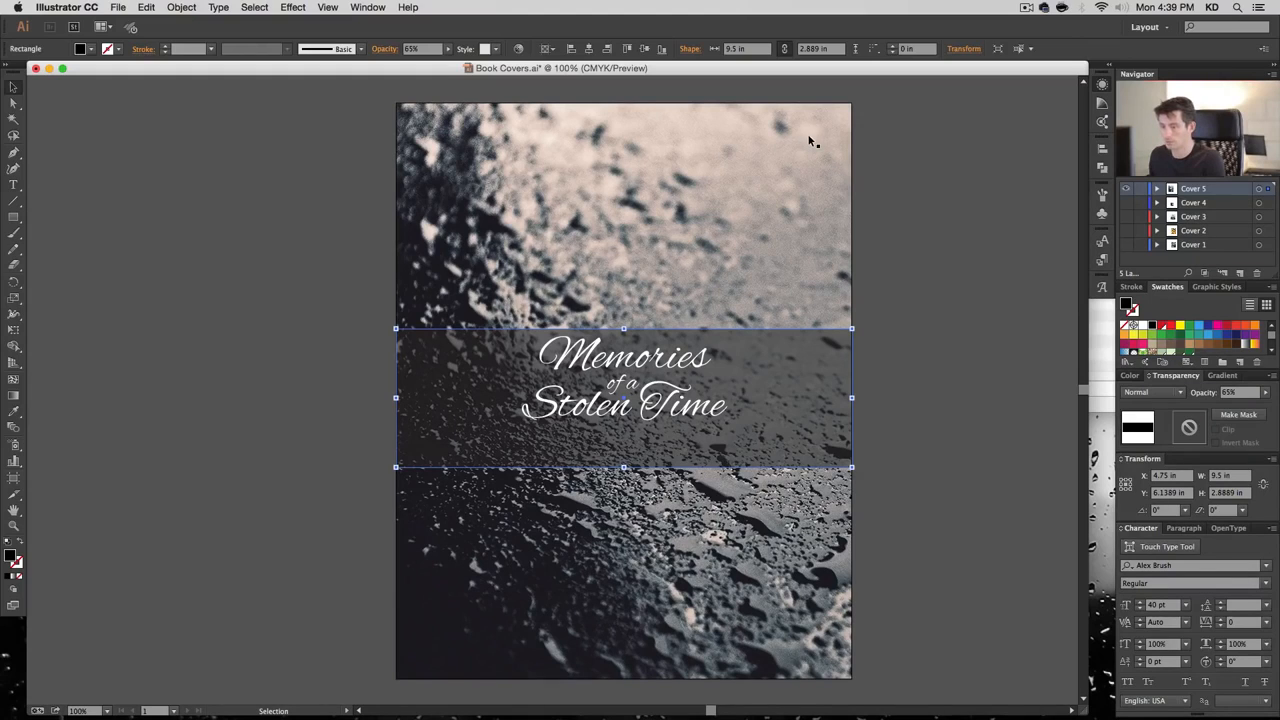
Eyedrop the dark tone from the lower photo onto the band and check its fill colour
{"action": "left_click", "coordinate": [14, 412]}
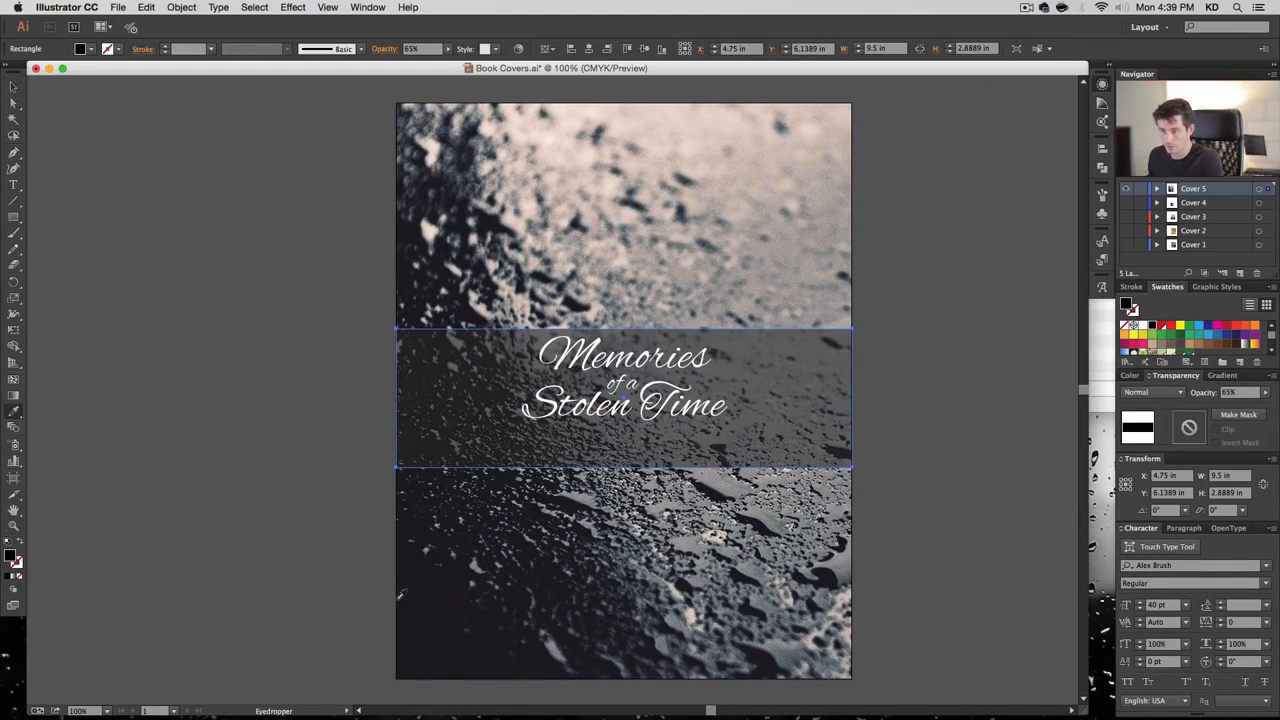
{"action": "left_click", "coordinate": [430, 602]}
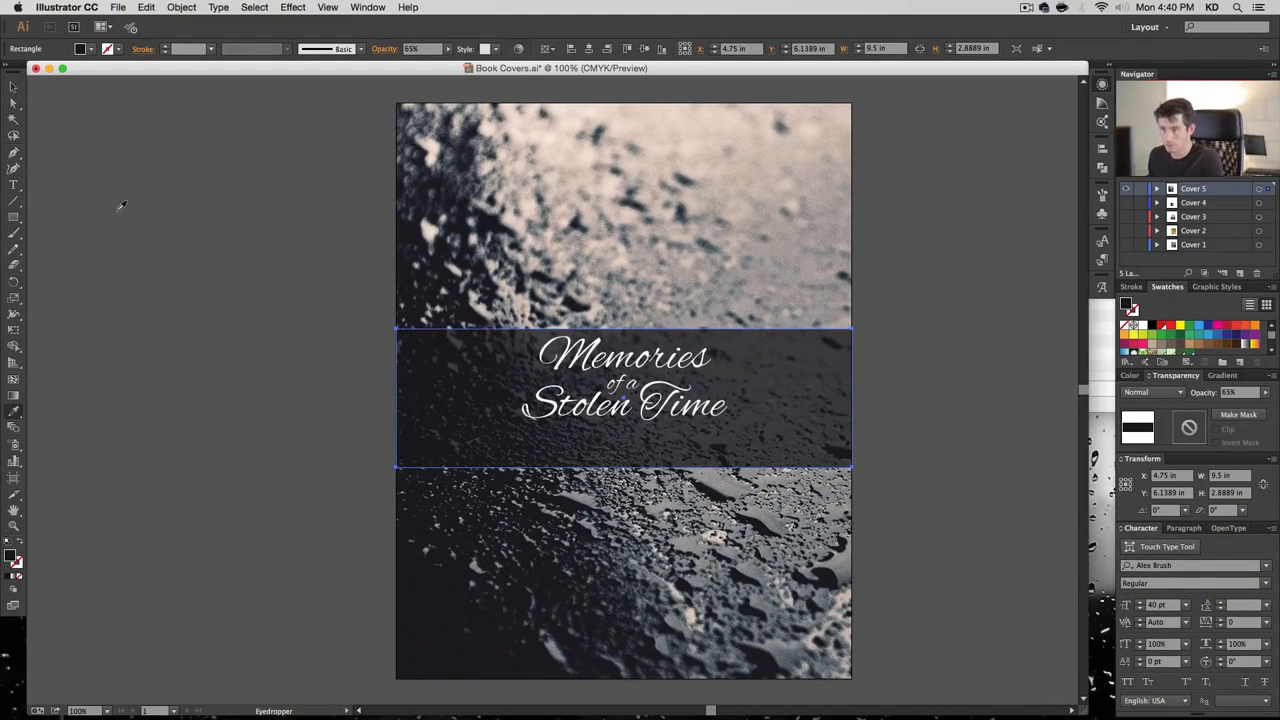
{"action": "left_click", "coordinate": [14, 88]}
{"action": "left_click", "coordinate": [214, 494]}
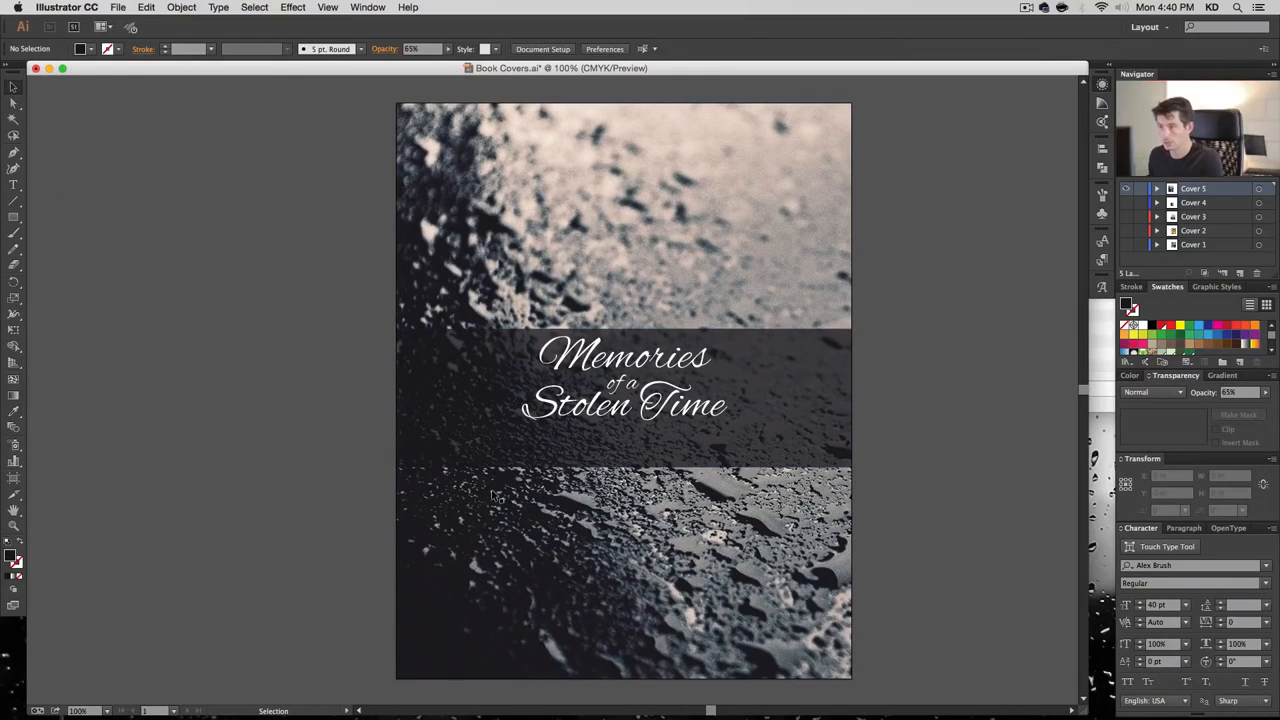
{"action": "left_click", "coordinate": [473, 379]}
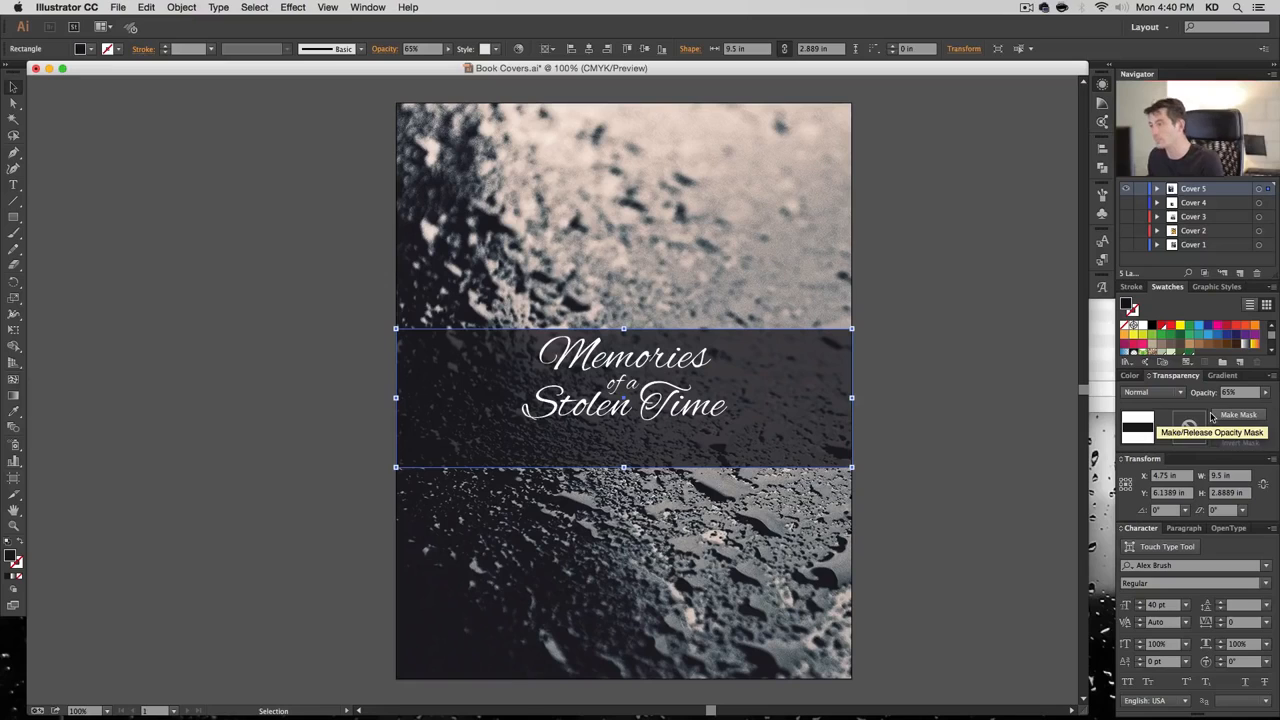
{"action": "double_click", "coordinate": [11, 558]}
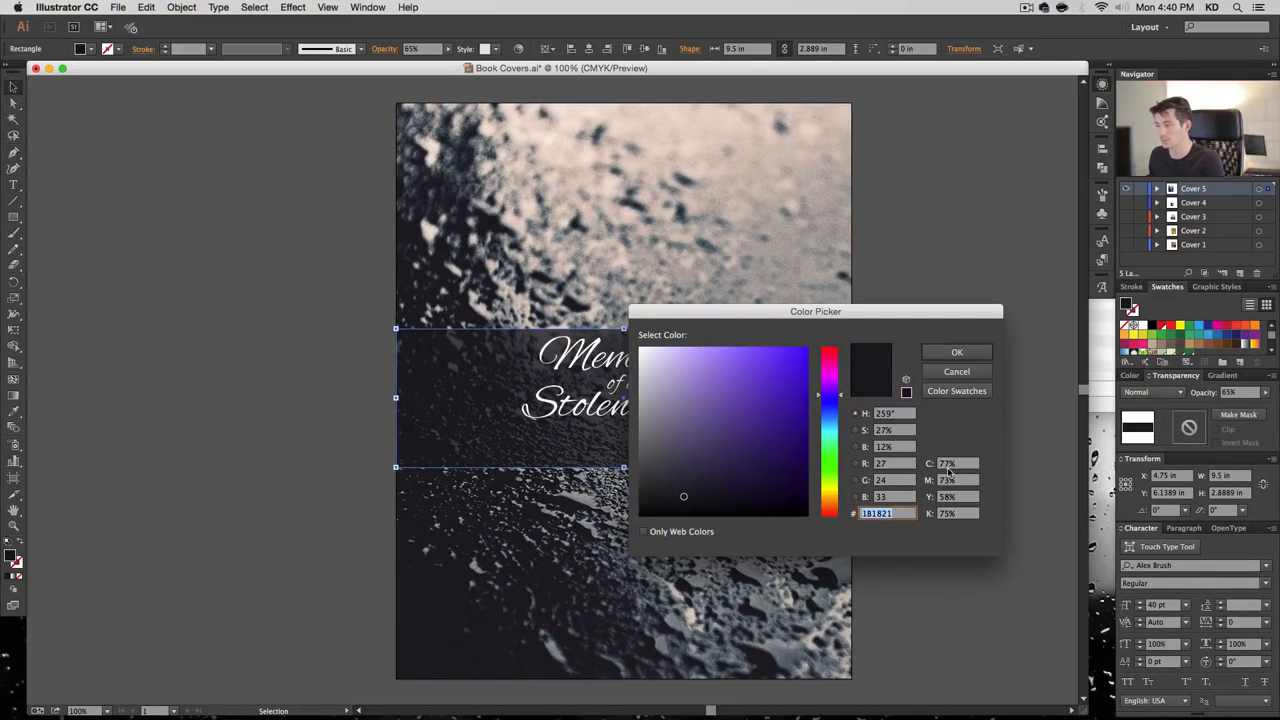
{"action": "left_click", "coordinate": [957, 371]}
{"action": "left_click", "coordinate": [983, 325]}
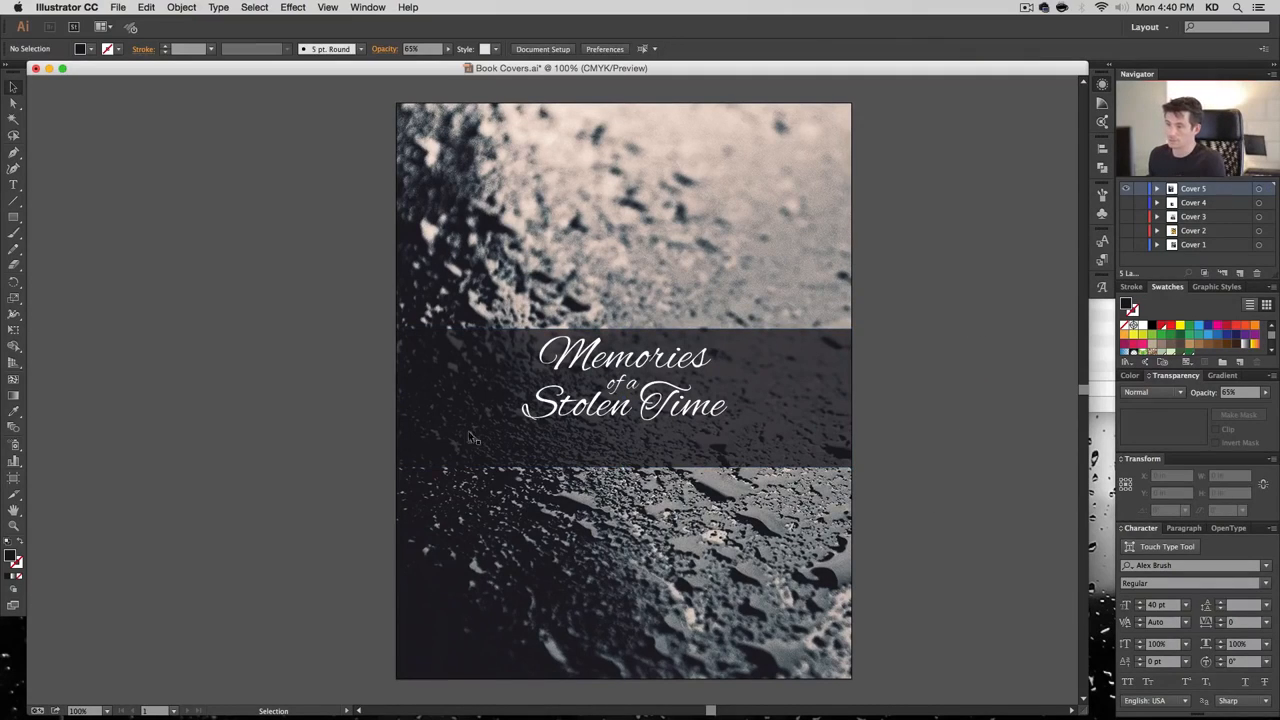
Try Multiply blending on the band, undo it, then raise the band's bottom edge
{"action": "left_click", "coordinate": [815, 404]}
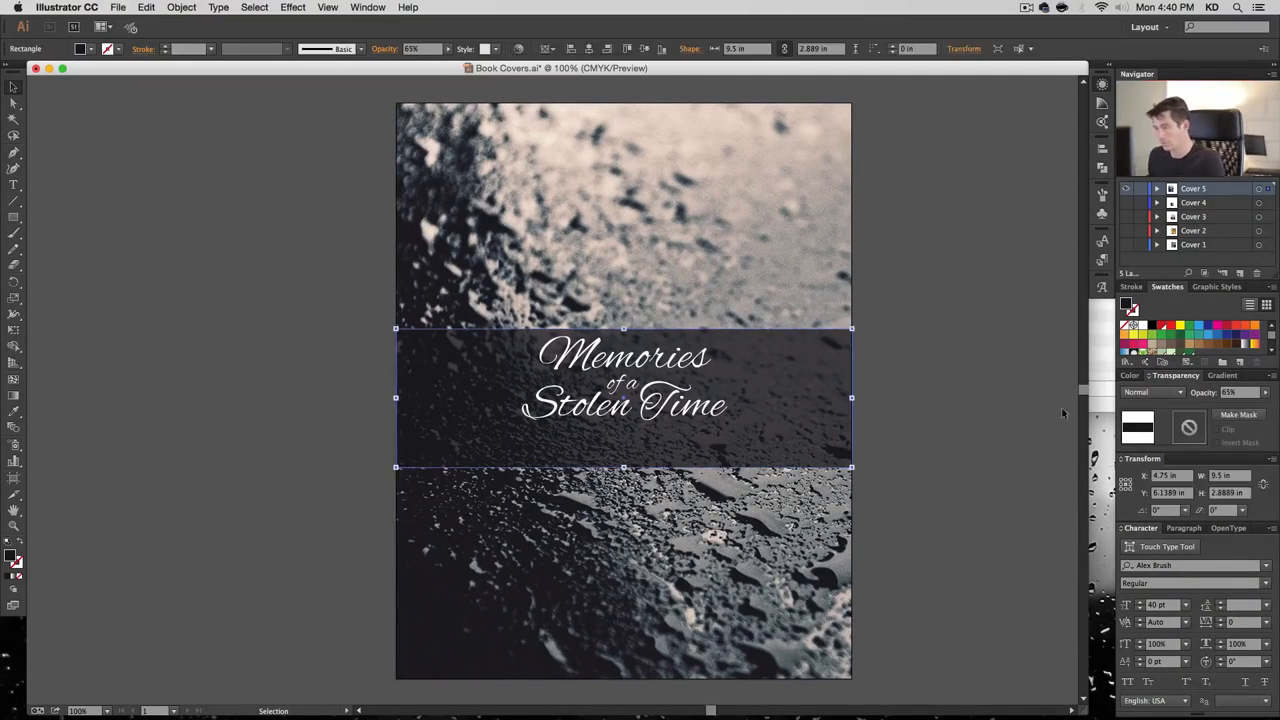
{"action": "left_click", "coordinate": [1152, 392]}
{"action": "left_click", "coordinate": [1130, 431]}
{"action": "left_click", "coordinate": [966, 413]}
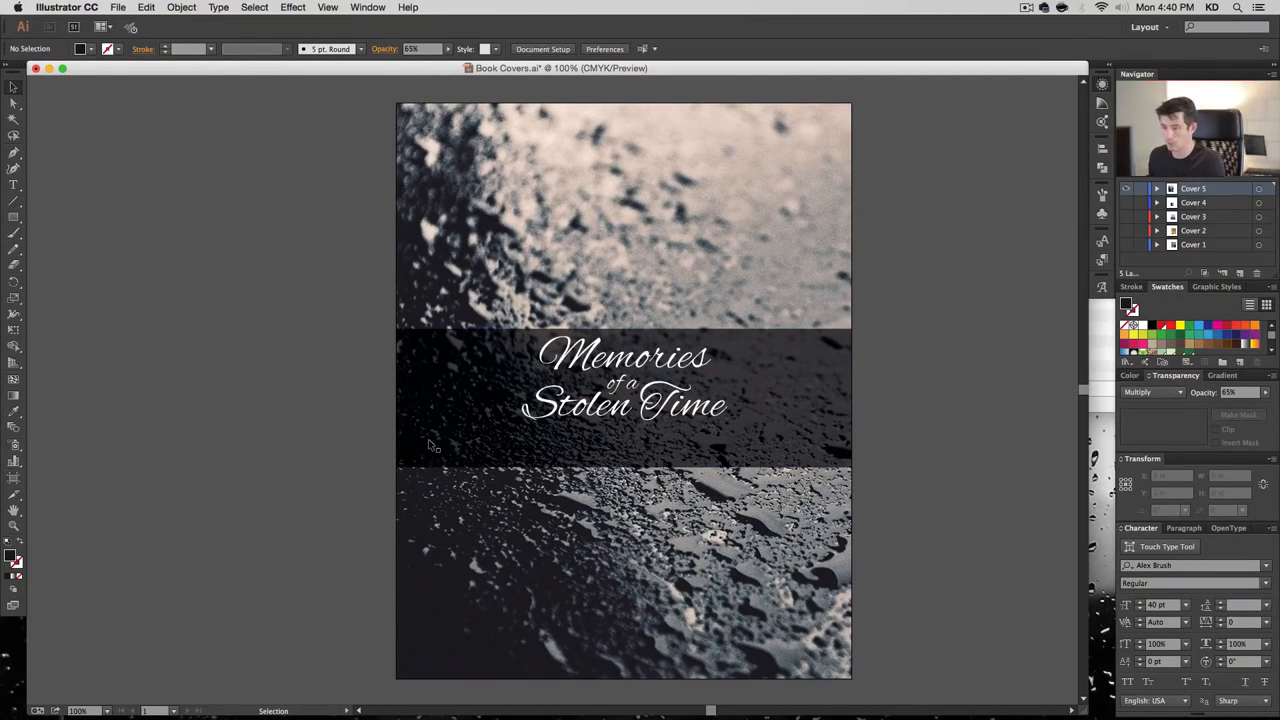
{"action": "key", "text": "super+z"}
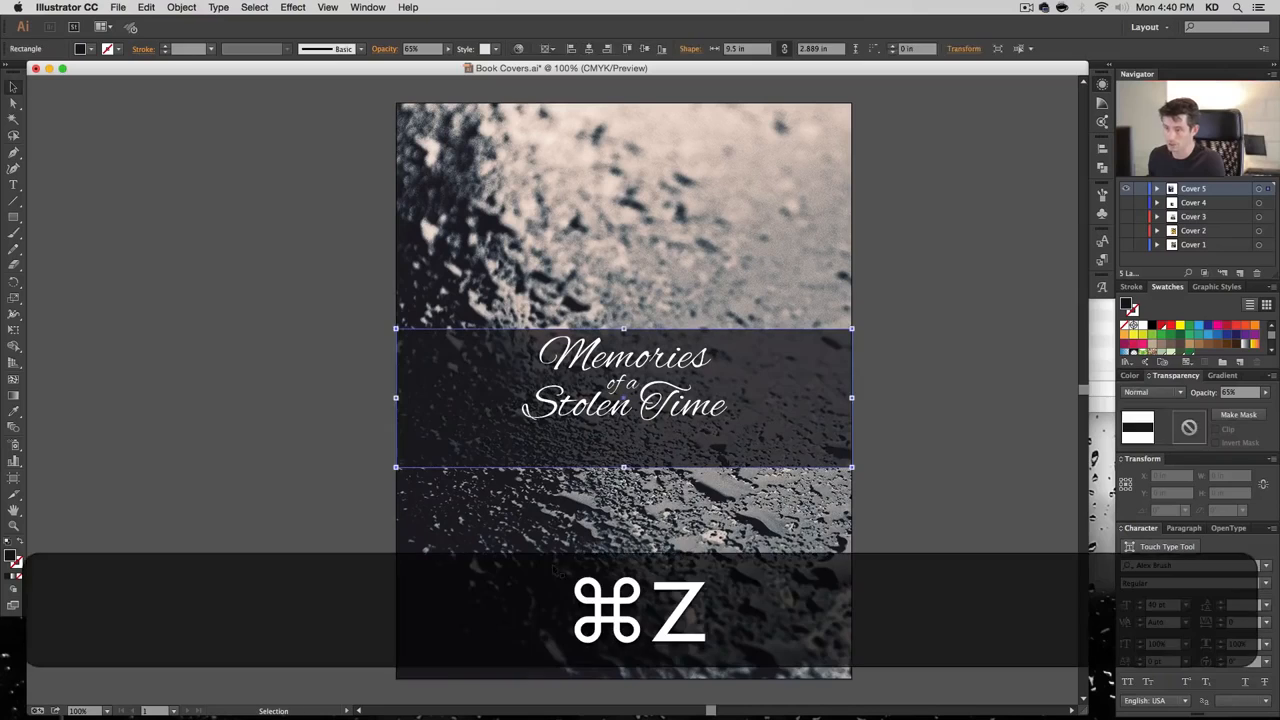
{"action": "left_click", "coordinate": [922, 506]}
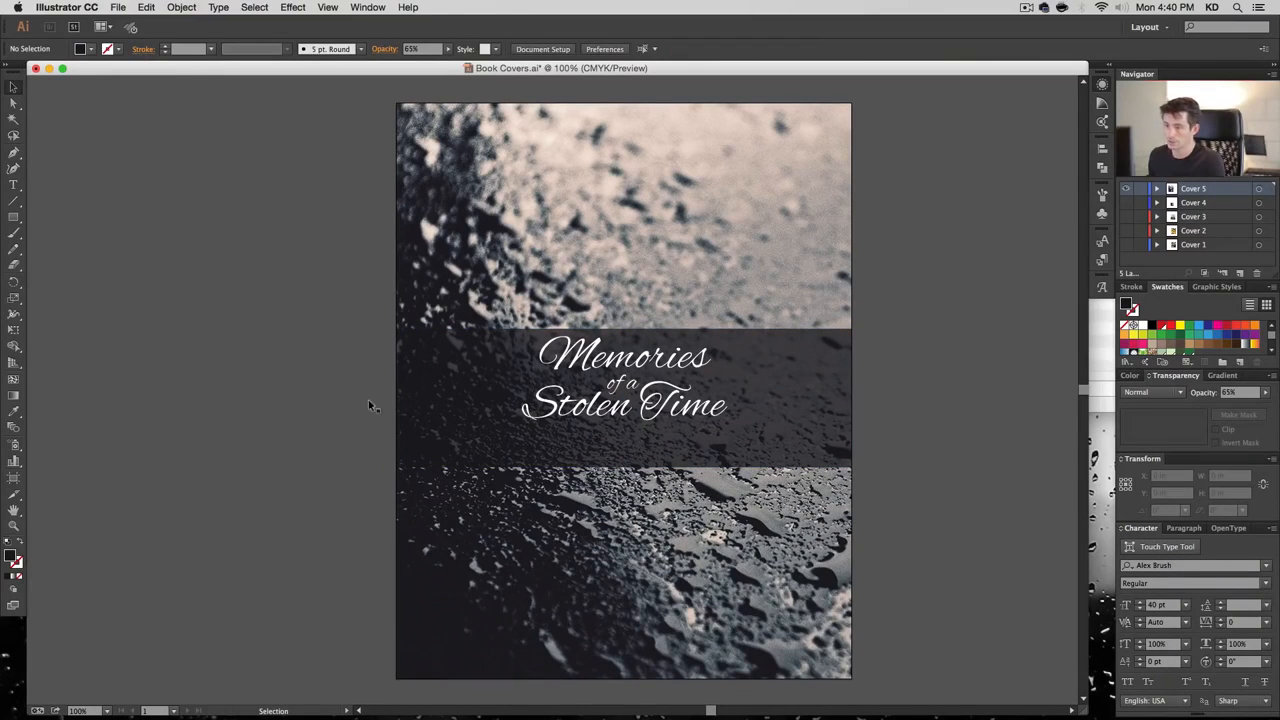
{"action": "left_click", "coordinate": [650, 462]}
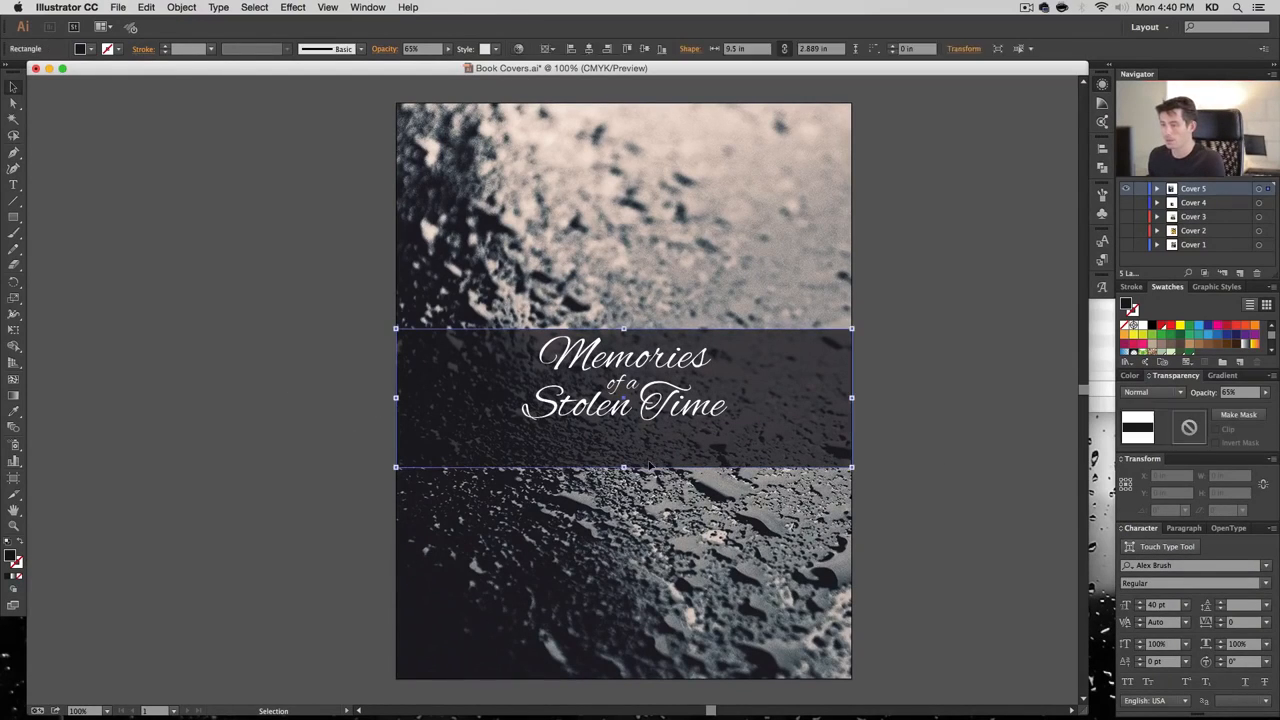
{"action": "left_click_drag", "start_coordinate": [623, 466], "coordinate": [623, 450]}
Centre the title vertically on the band, using the band as key object
{"action": "left_click", "coordinate": [656, 412], "text": "shift"}
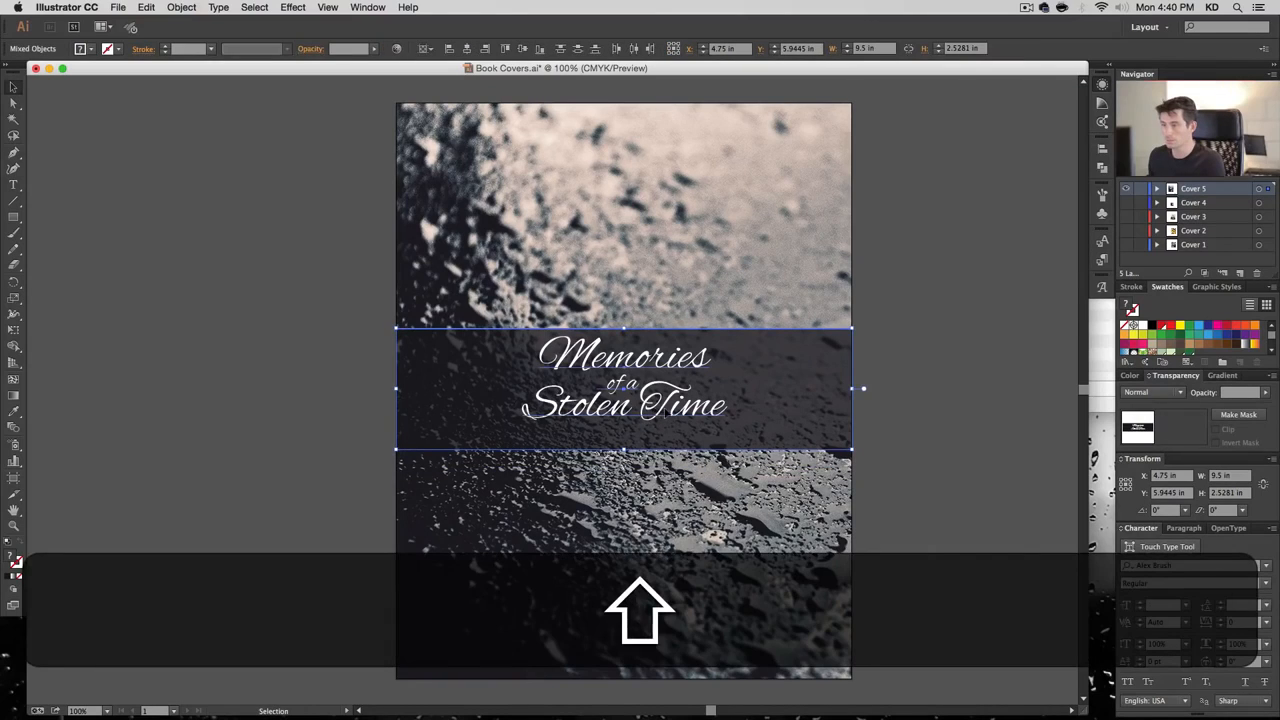
{"action": "left_click", "coordinate": [768, 387]}
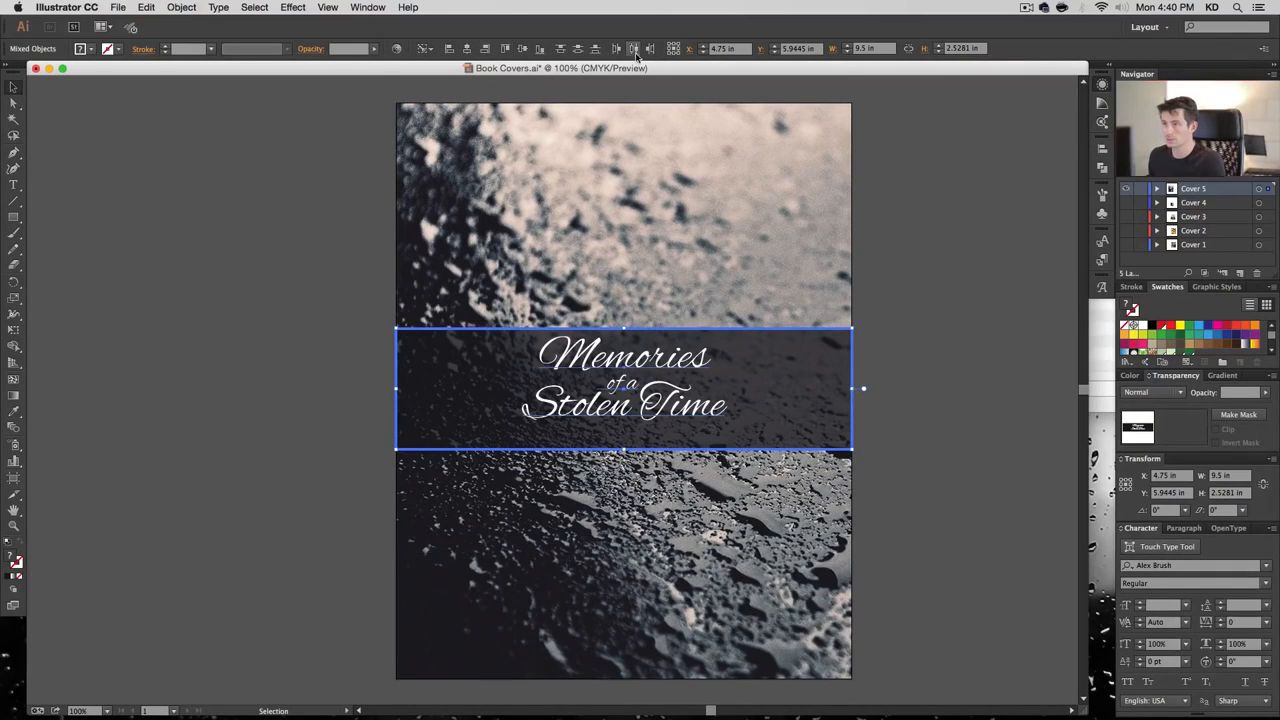
{"action": "left_click", "coordinate": [522, 48]}
{"action": "left_click", "coordinate": [932, 473]}
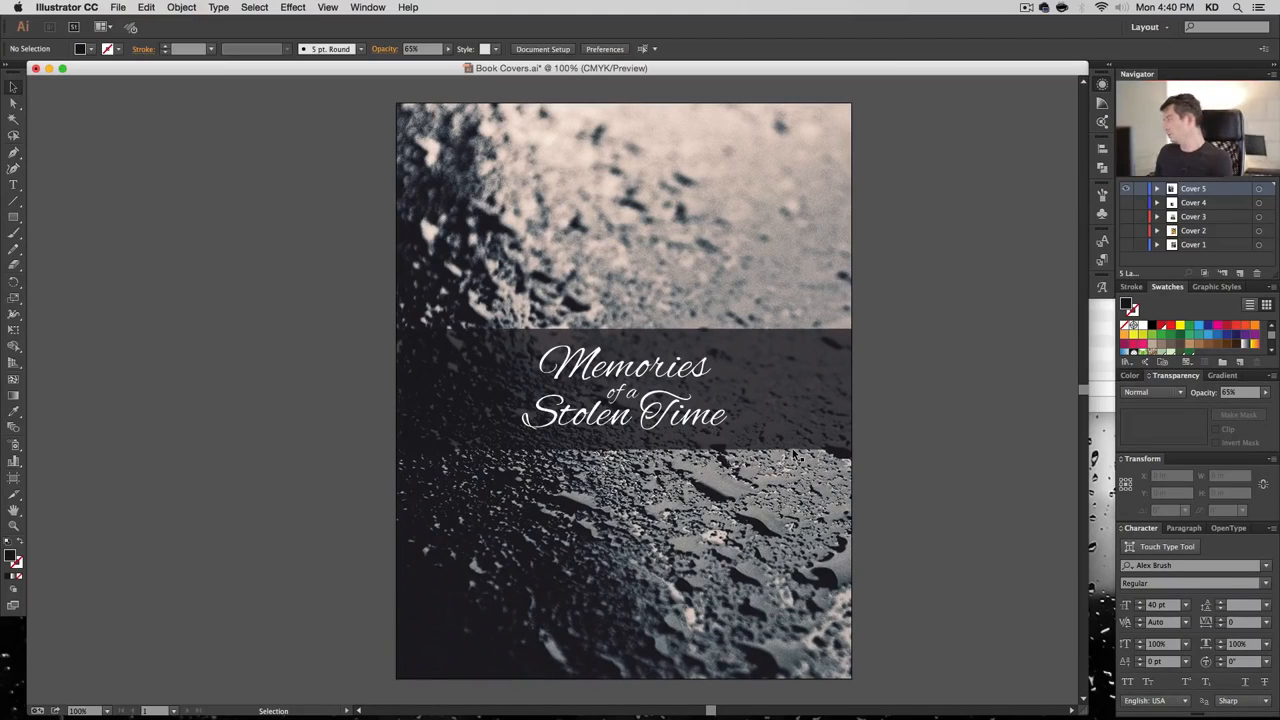
Scale the title up proportionally from its centre
{"action": "left_click", "coordinate": [657, 376]}
{"action": "key", "text": "alt+shift"}
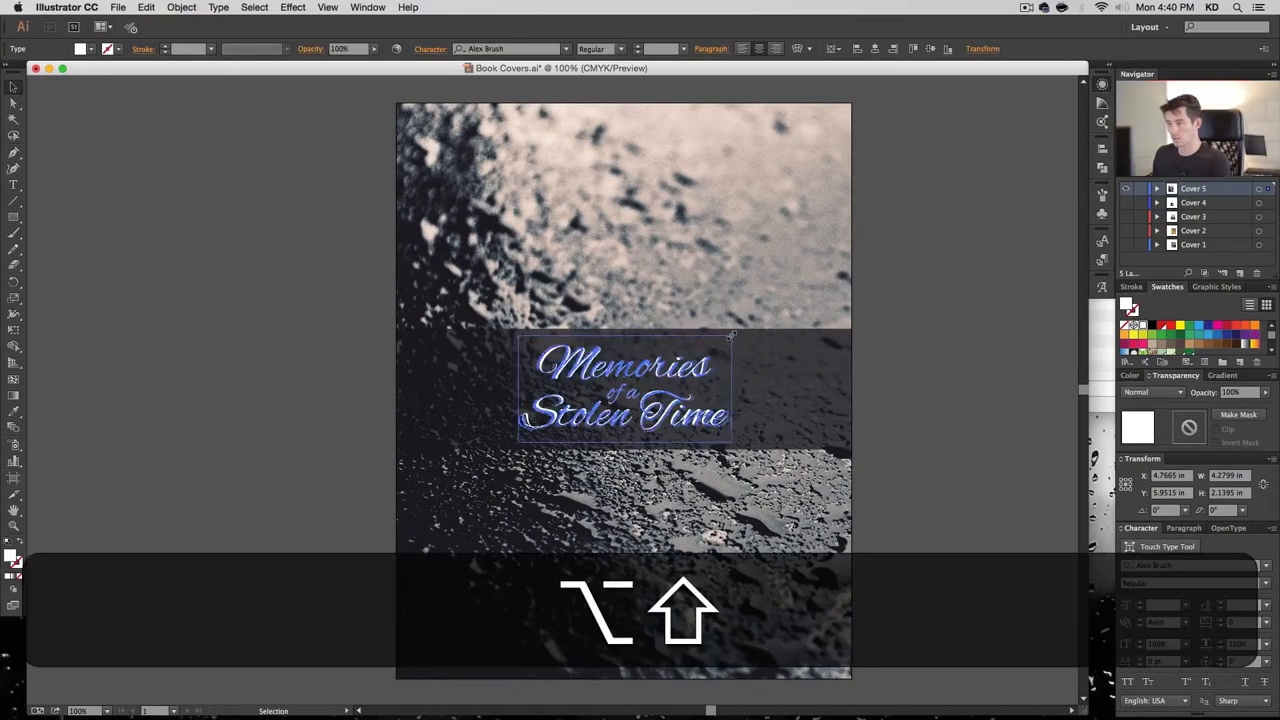
{"action": "left_click_drag", "start_coordinate": [731, 336], "coordinate": [745, 326]}
{"action": "left_click", "coordinate": [917, 366]}
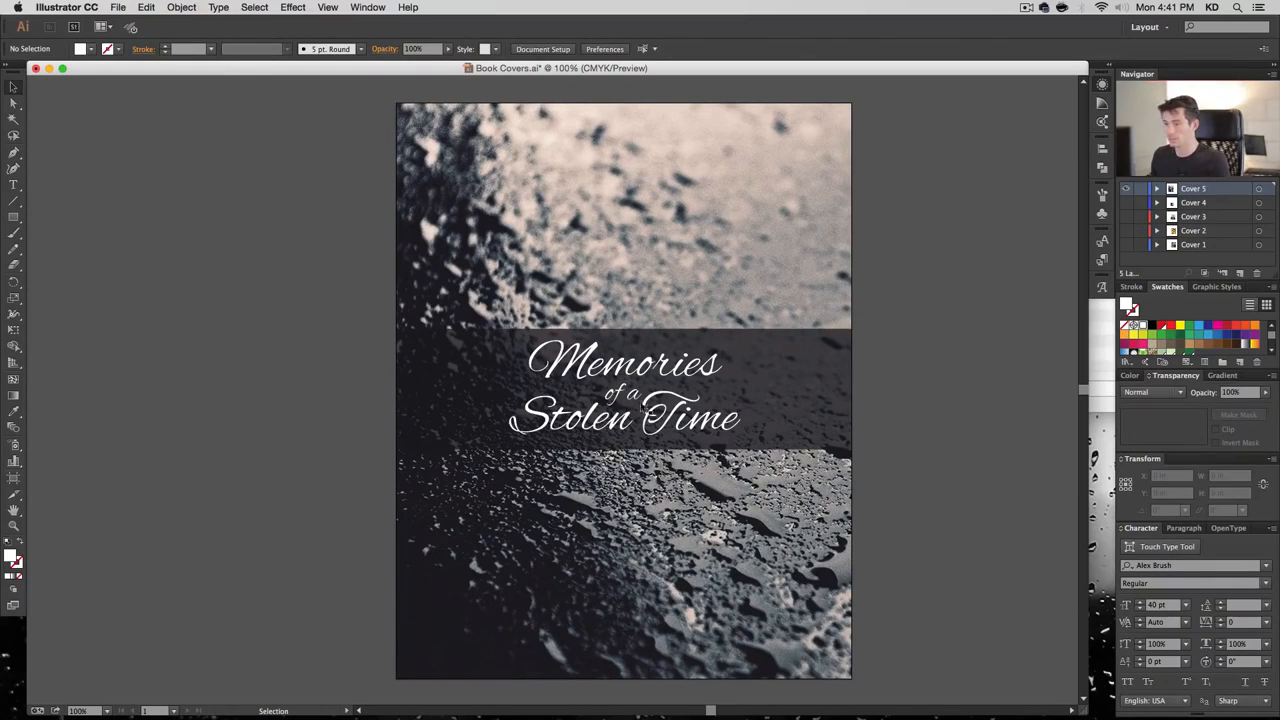
Scale the title down slightly and type the author's name as a byline below it
{"action": "left_click", "coordinate": [662, 415]}
{"action": "left_click_drag", "start_coordinate": [739, 448], "coordinate": [731, 434]}
{"action": "key", "text": "t"}
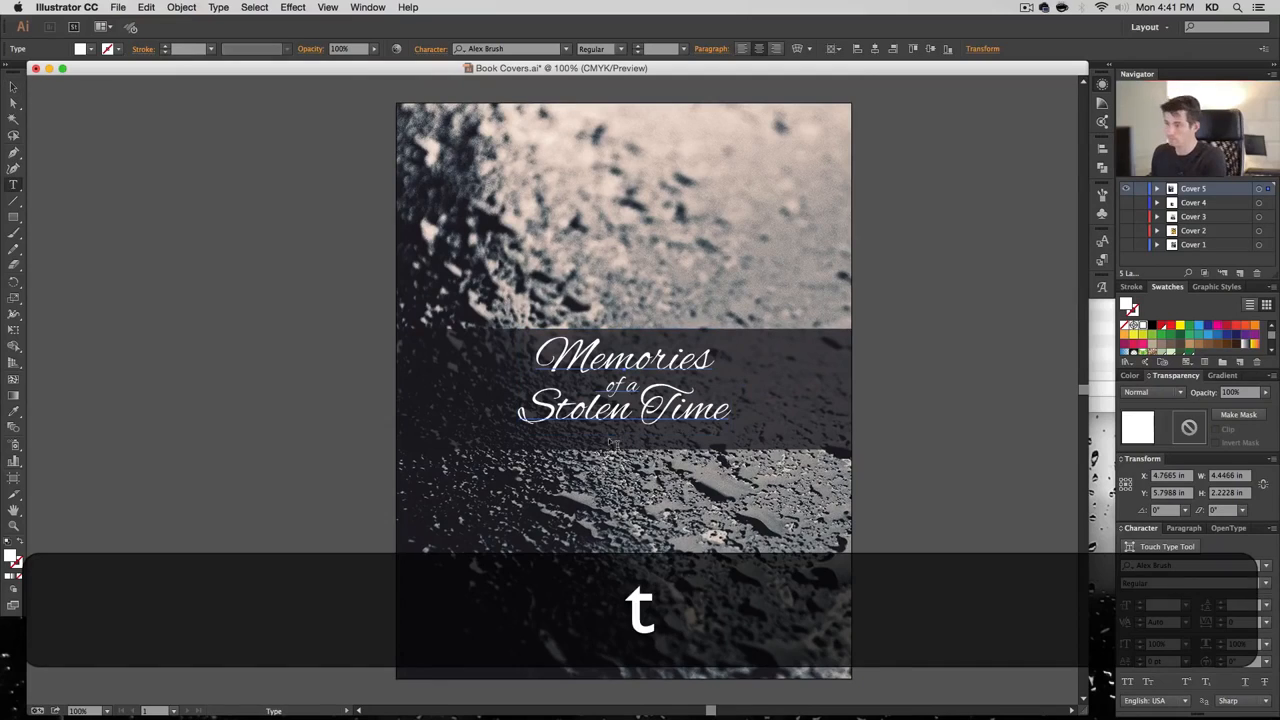
{"action": "left_click", "coordinate": [590, 489]}
{"action": "type", "text": "B "}
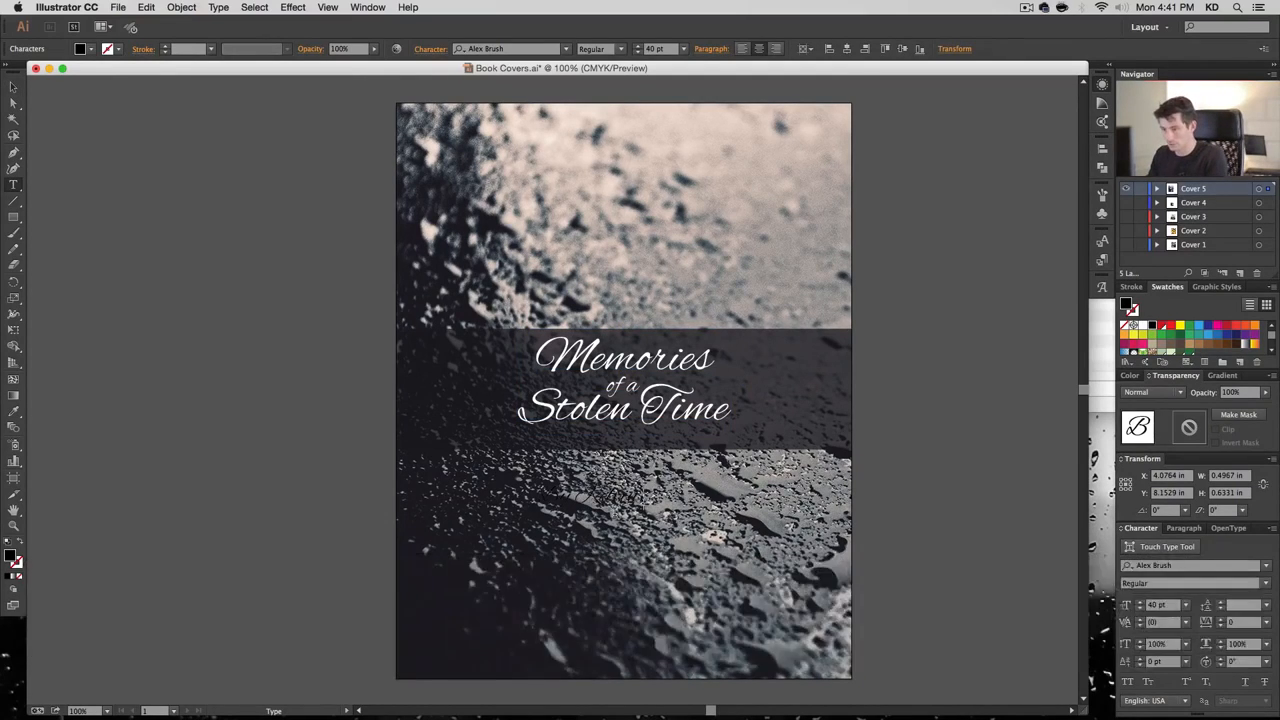
{"action": "type", "text": "Parent"}
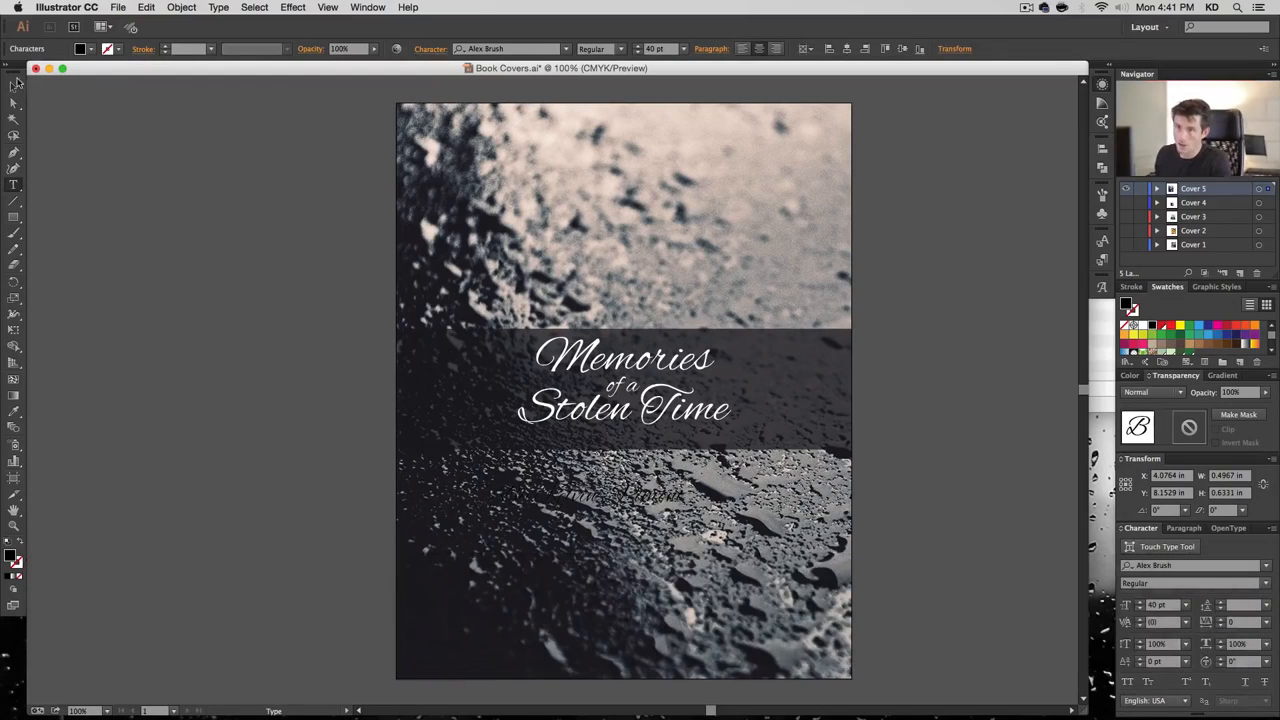
{"action": "key", "text": "Escape"}
Give the byline the title's white styling in Source Serif Pro Regular at 18 pt
{"action": "key", "text": "i"}
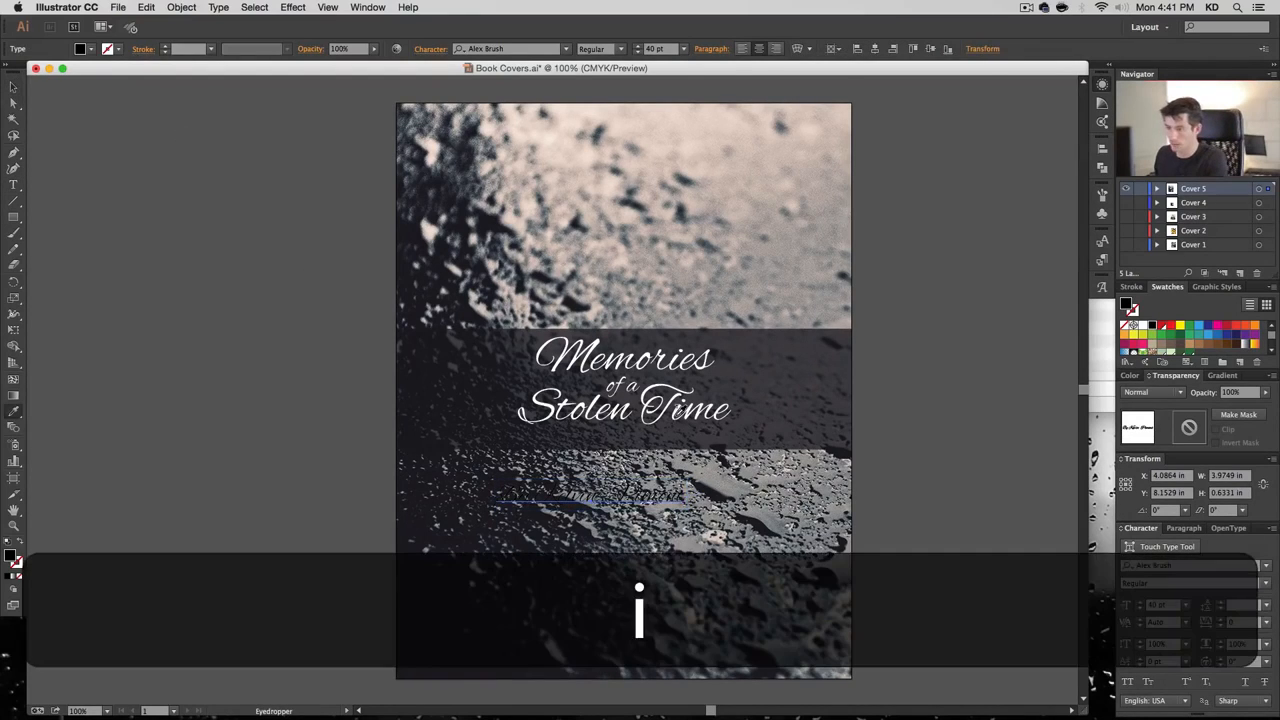
{"action": "left_click", "coordinate": [677, 404]}
{"action": "left_click", "coordinate": [14, 87]}
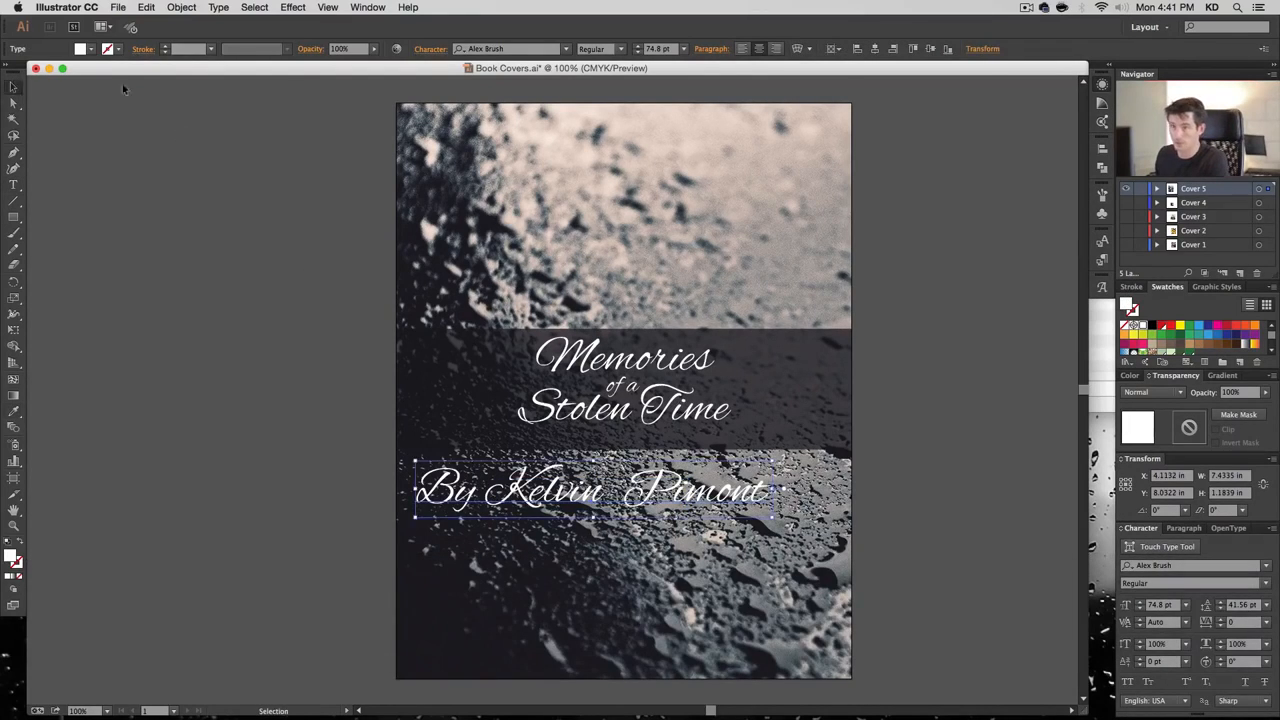
{"action": "left_click", "coordinate": [538, 52]}
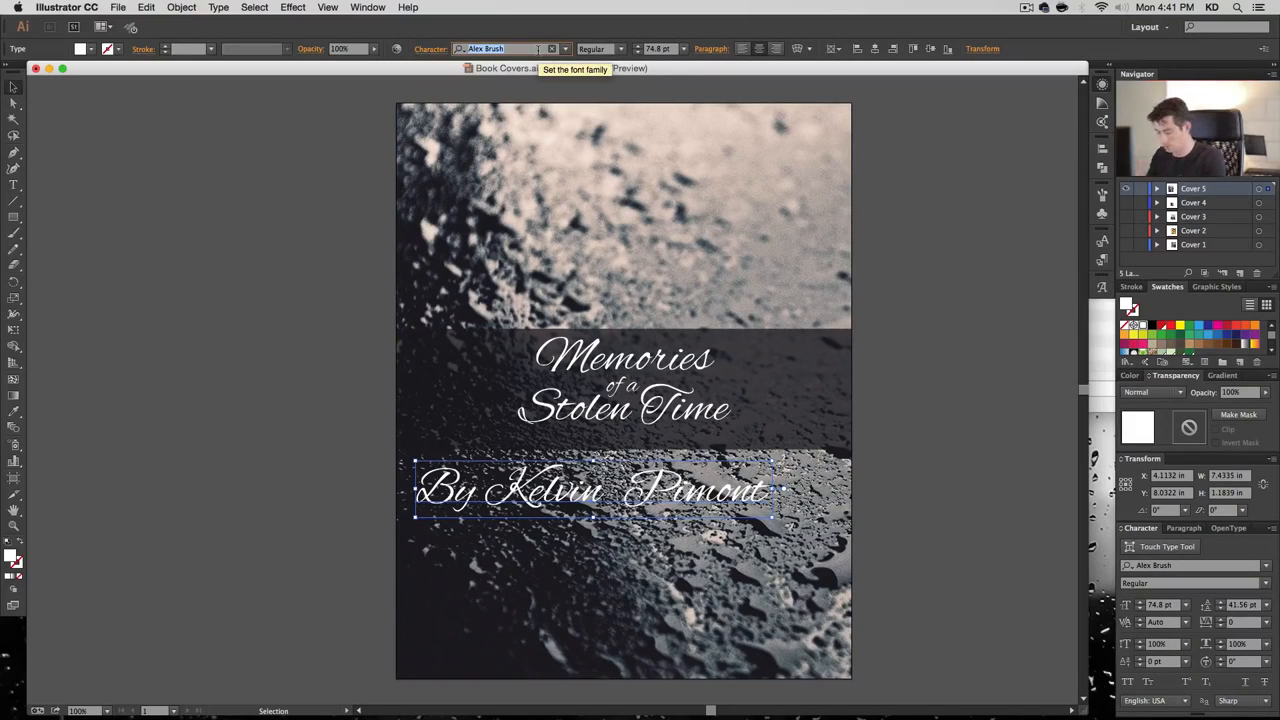
{"action": "type", "text": "sour"}
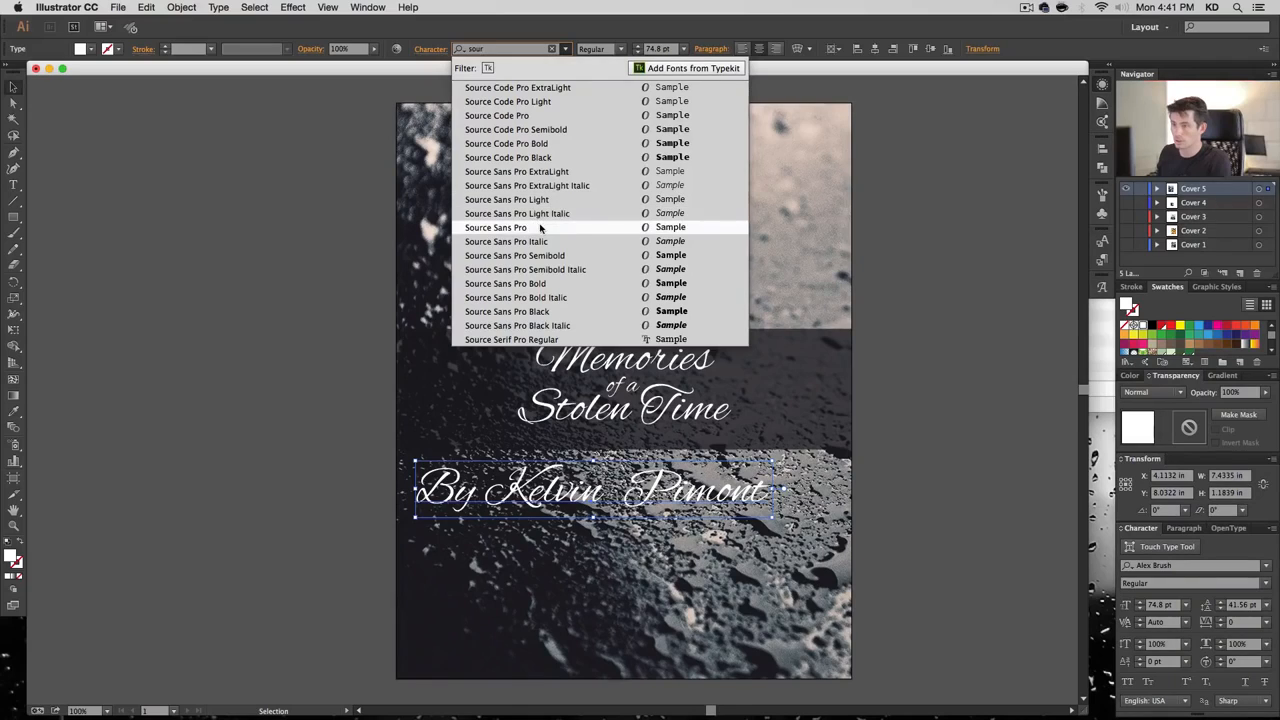
{"action": "left_click", "coordinate": [556, 339]}
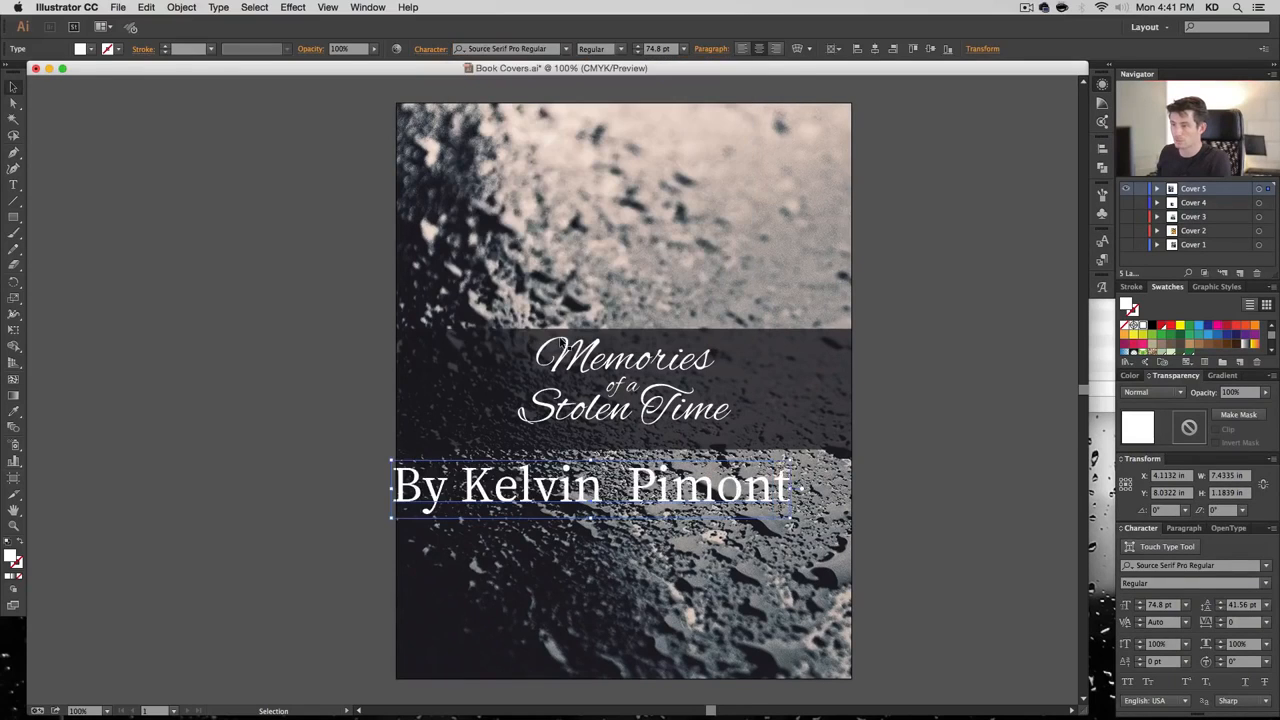
{"action": "left_click", "coordinate": [664, 50]}
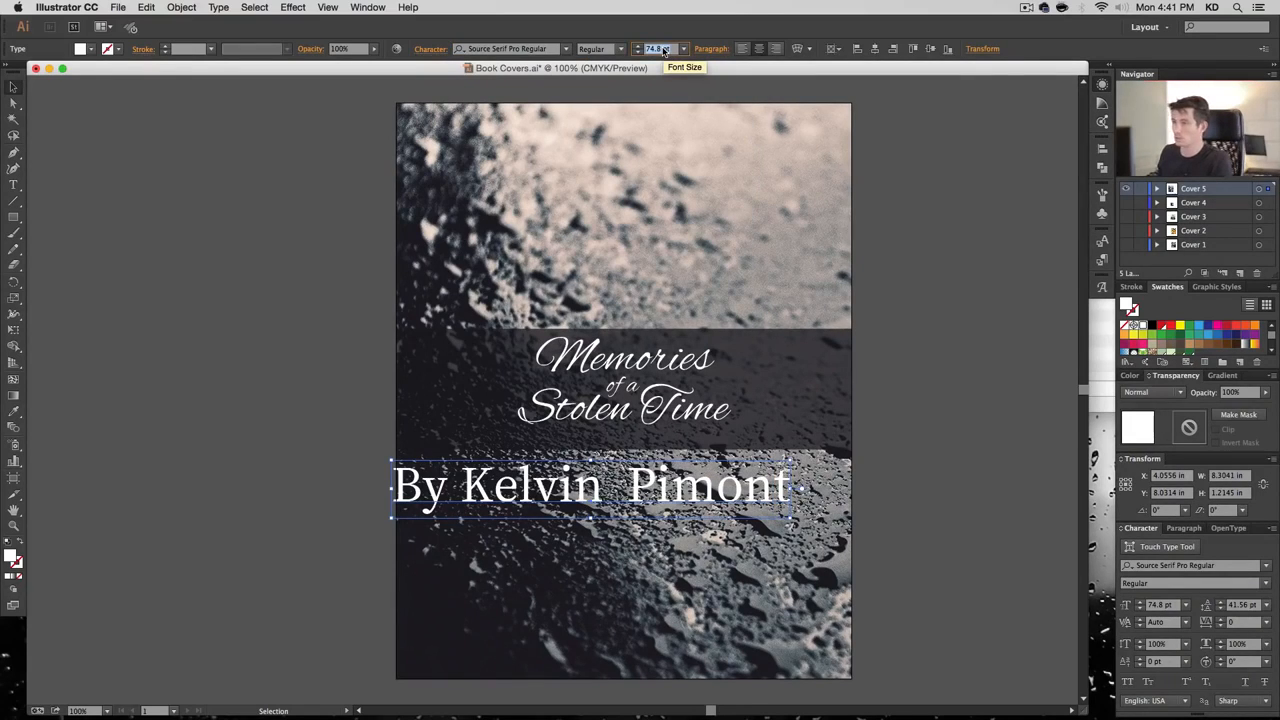
{"action": "type", "text": "12"}
{"action": "key", "text": "Return"}
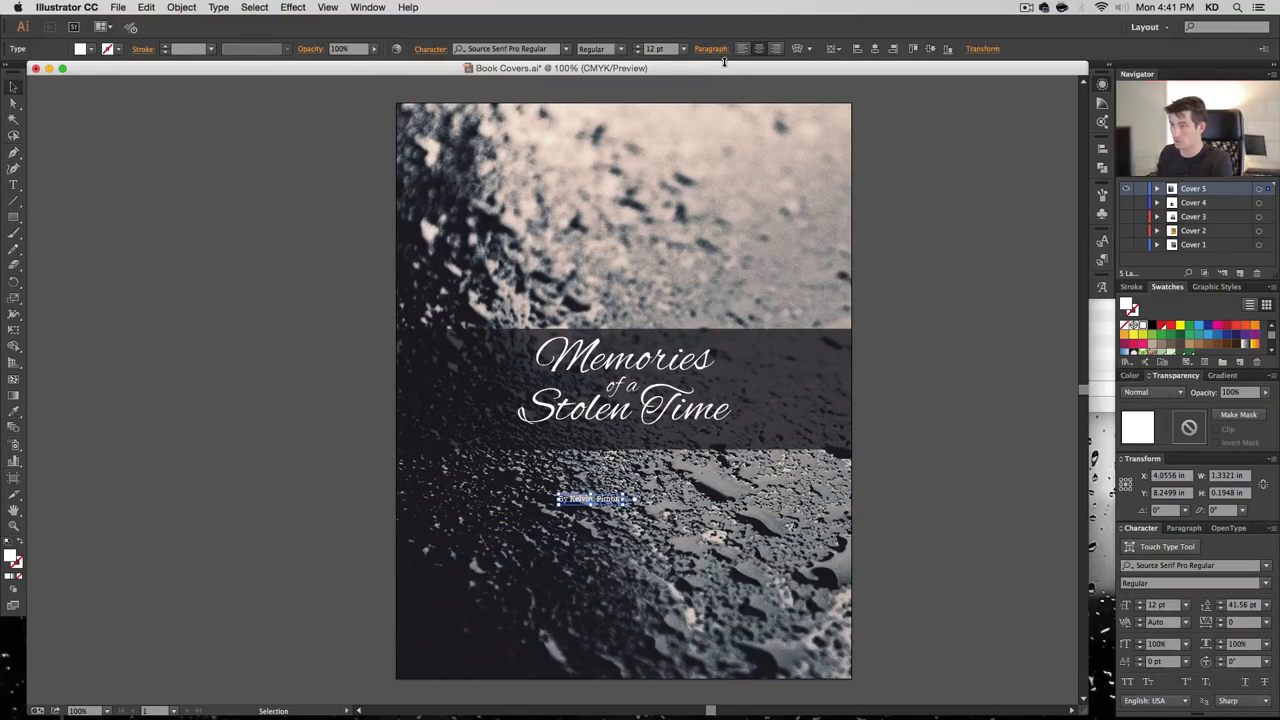
{"action": "left_click", "coordinate": [684, 50]}
{"action": "left_click", "coordinate": [702, 199]}
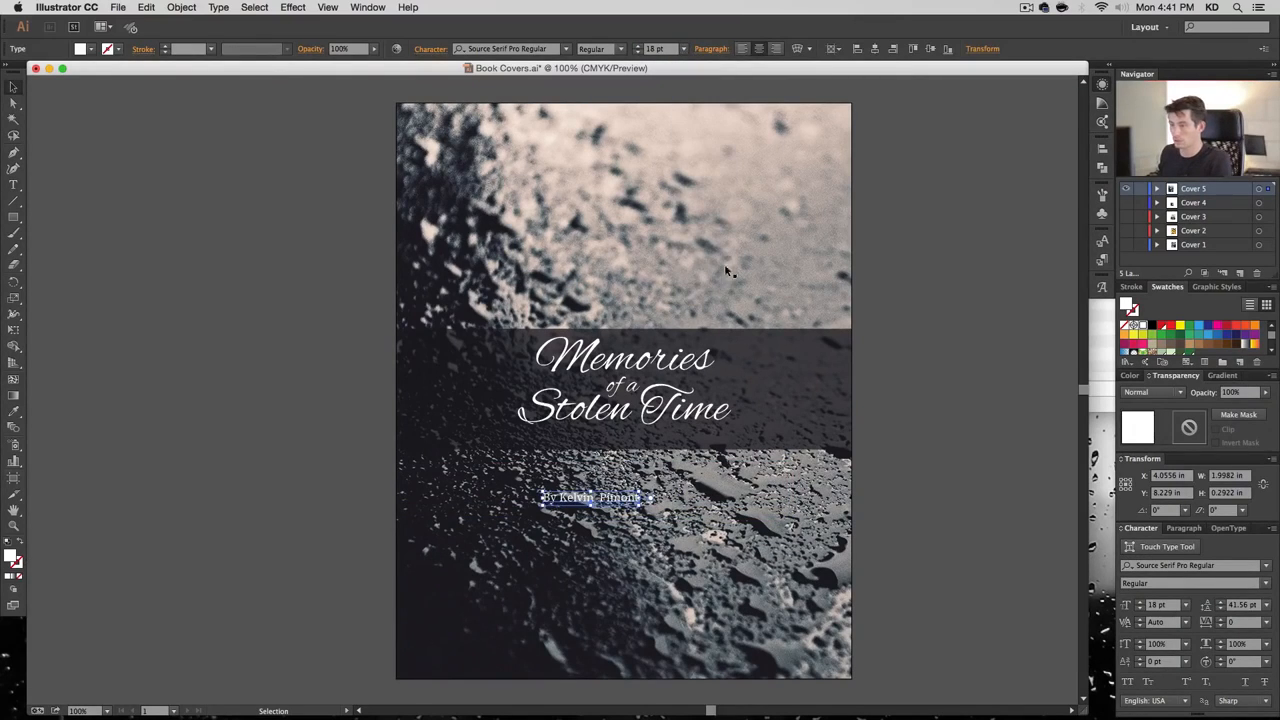
Centre the byline just under the title, nudge it and the band up, then add a layer
{"action": "left_click", "coordinate": [875, 49]}
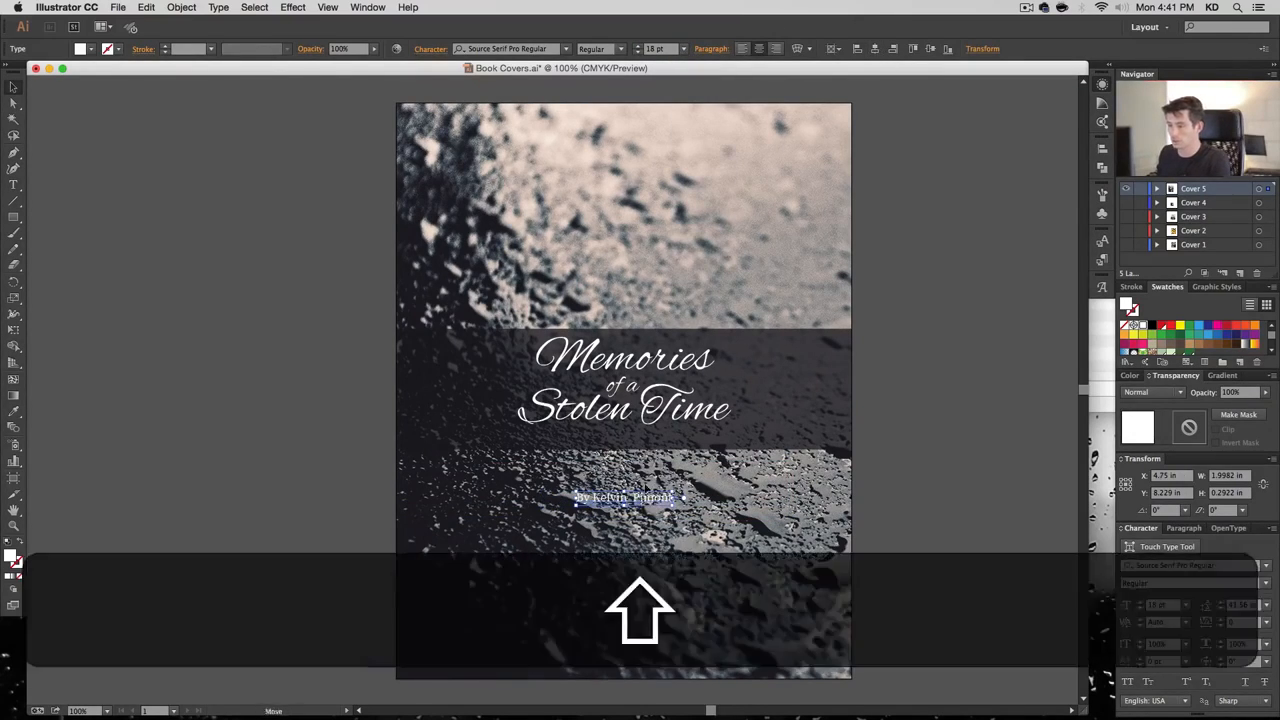
{"action": "left_click_drag", "start_coordinate": [648, 498], "coordinate": [651, 440]}
{"action": "left_click", "coordinate": [929, 444]}
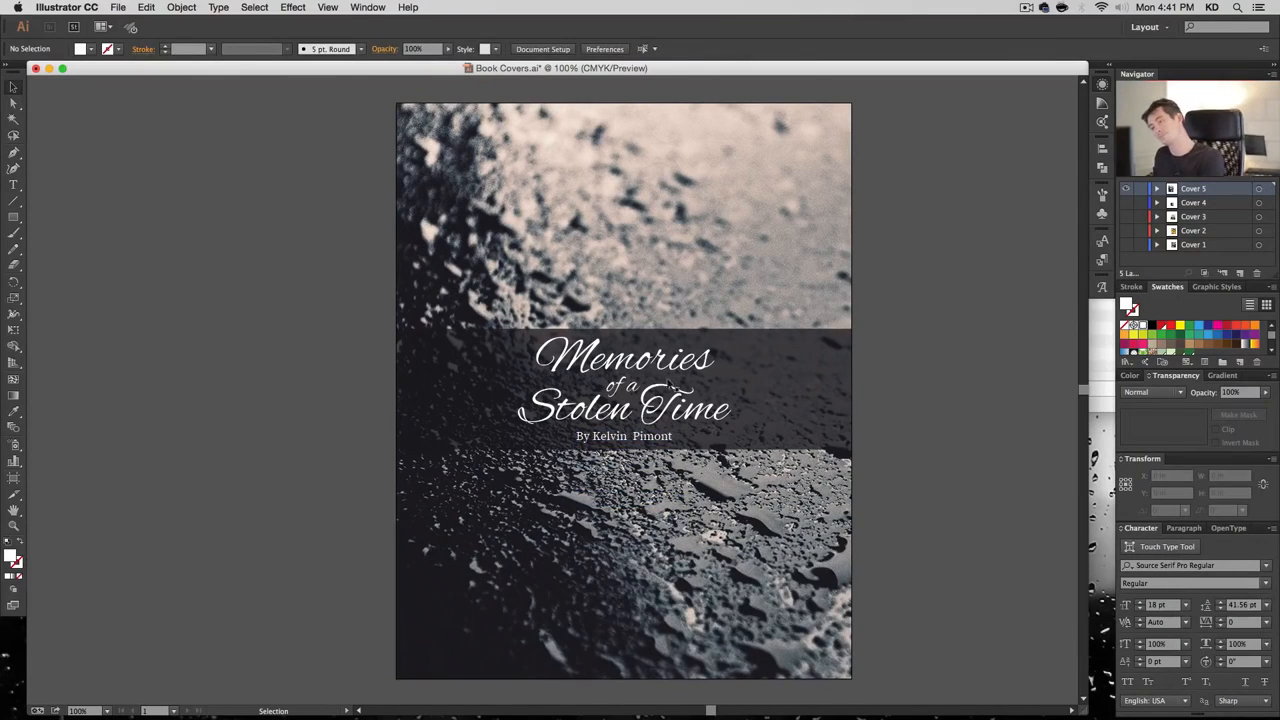
{"action": "left_click", "coordinate": [670, 438]}
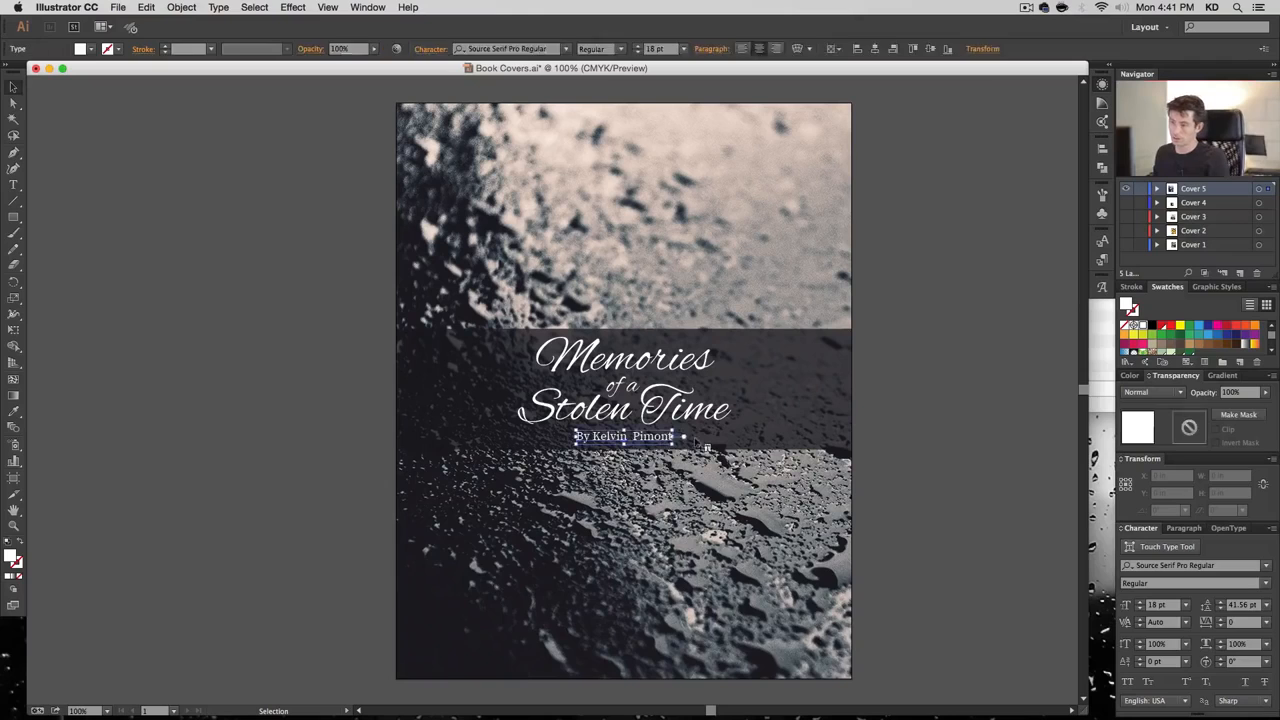
{"action": "left_click", "coordinate": [696, 438], "text": "shift"}
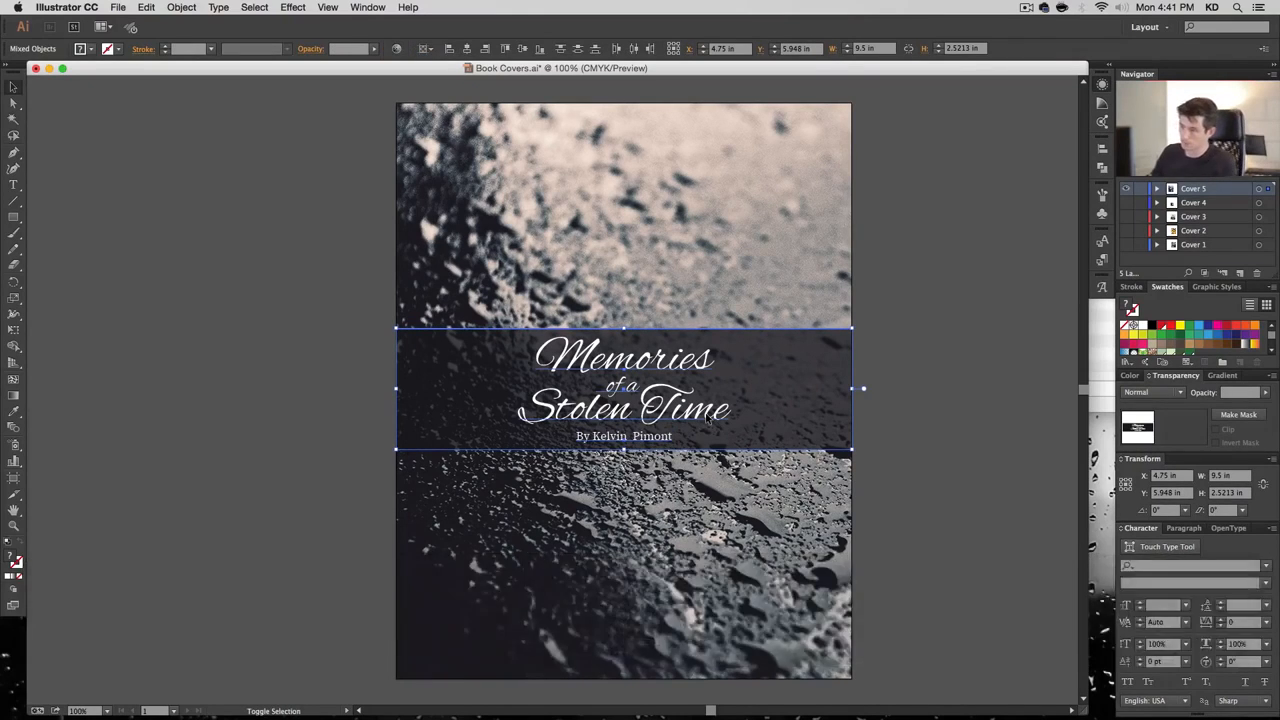
{"action": "key", "text": "shift+Up"}
{"action": "left_click", "coordinate": [1005, 377]}
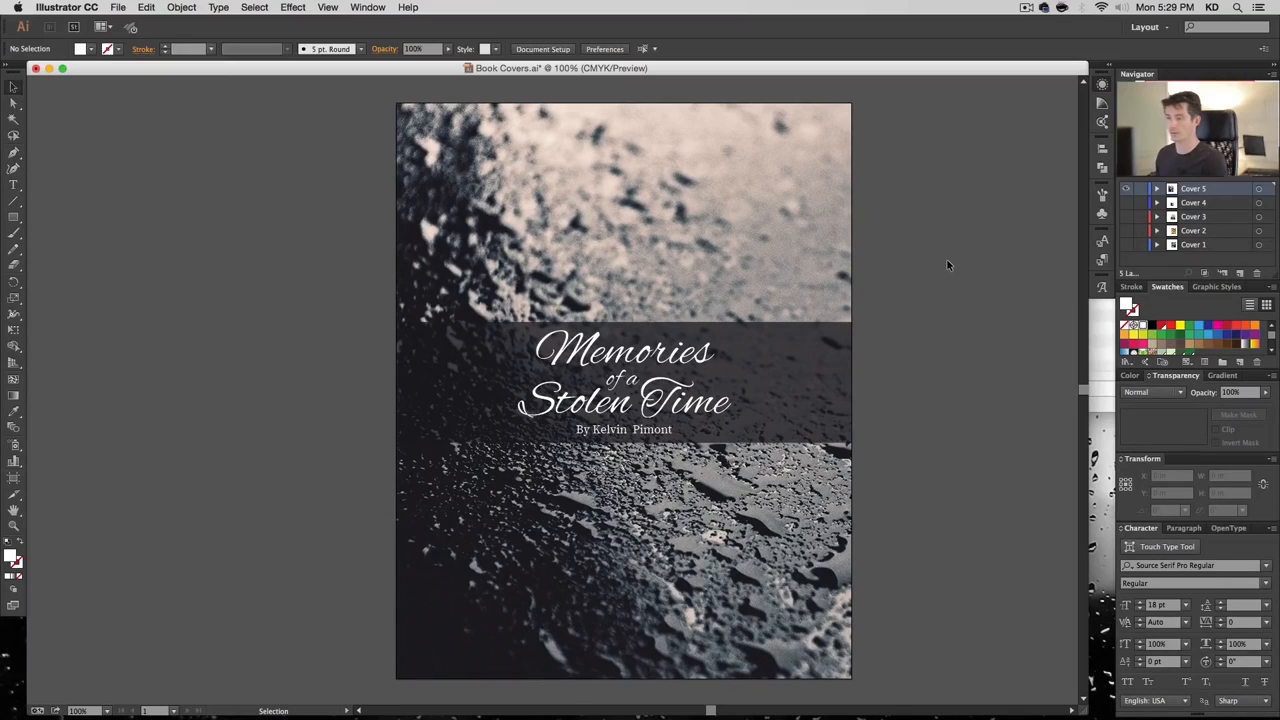
{"action": "left_click", "coordinate": [1240, 275]}
Hide the Cover 5 layer and name the new layer Cover 6
{"action": "left_click", "coordinate": [1127, 203]}
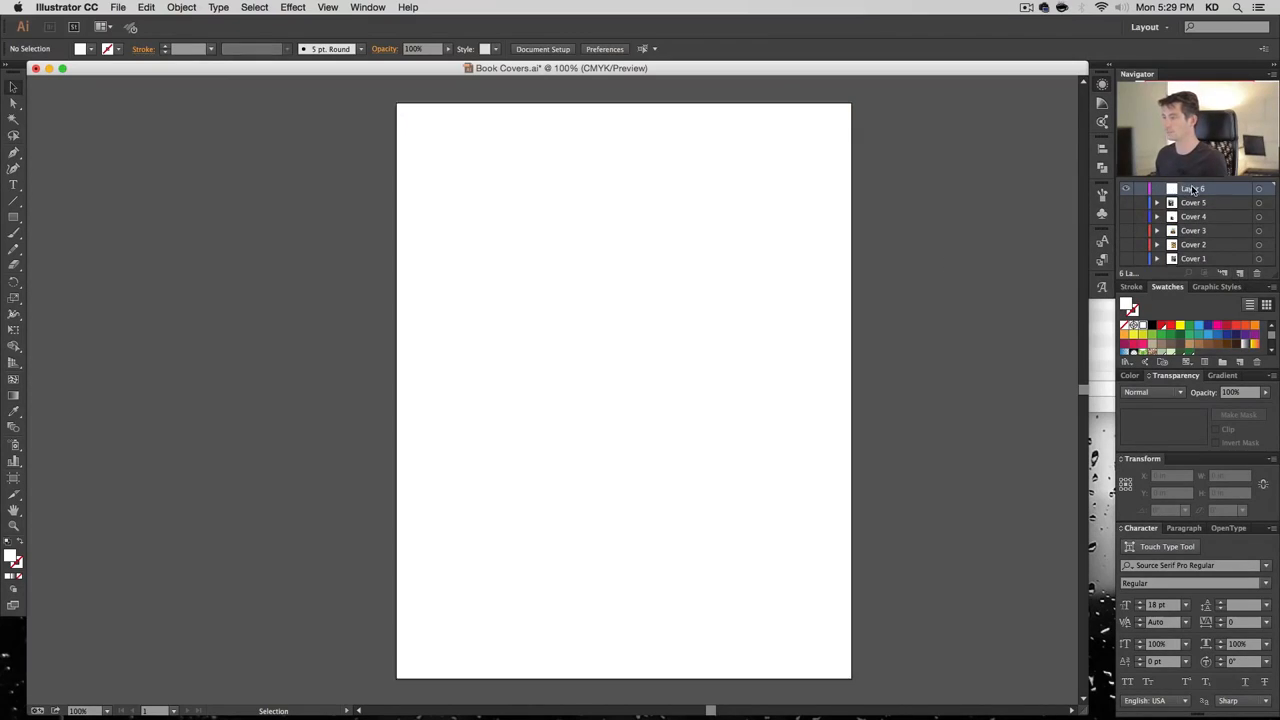
{"action": "type", "text": "Cover 6"}
{"action": "key", "text": "Return"}
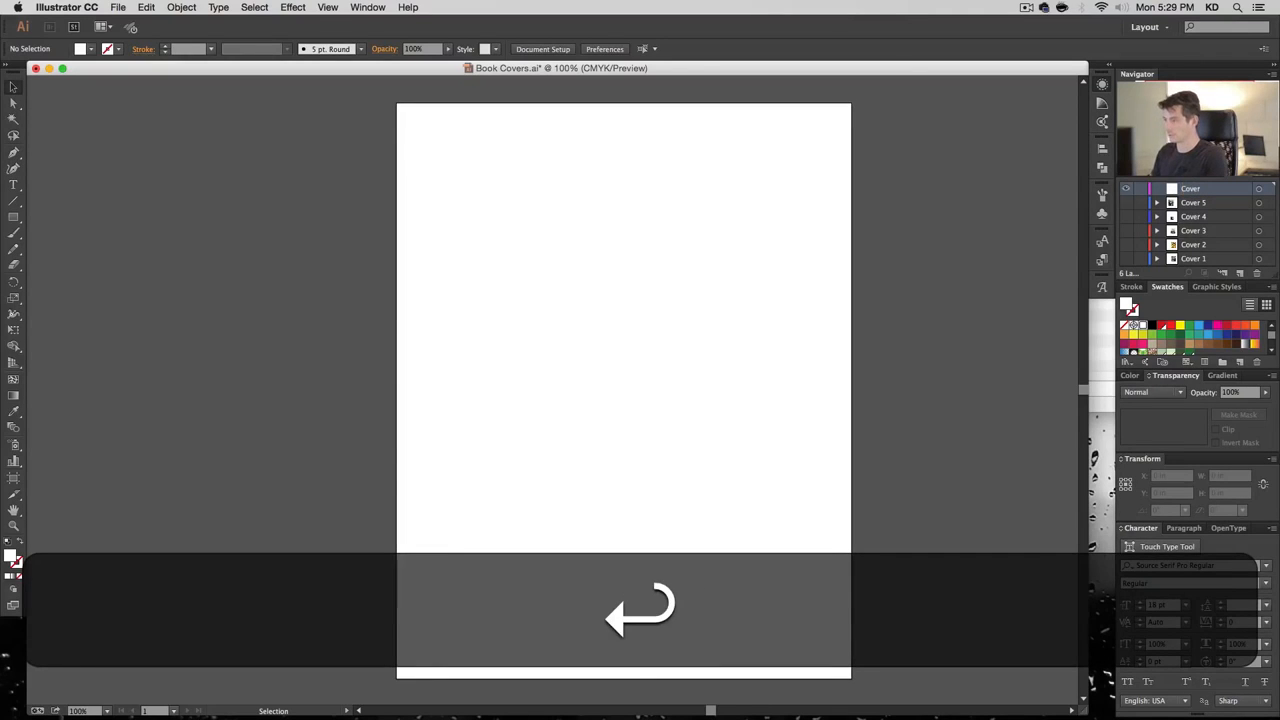
{"action": "key", "text": "Right"}
{"action": "type", "text": "6"}
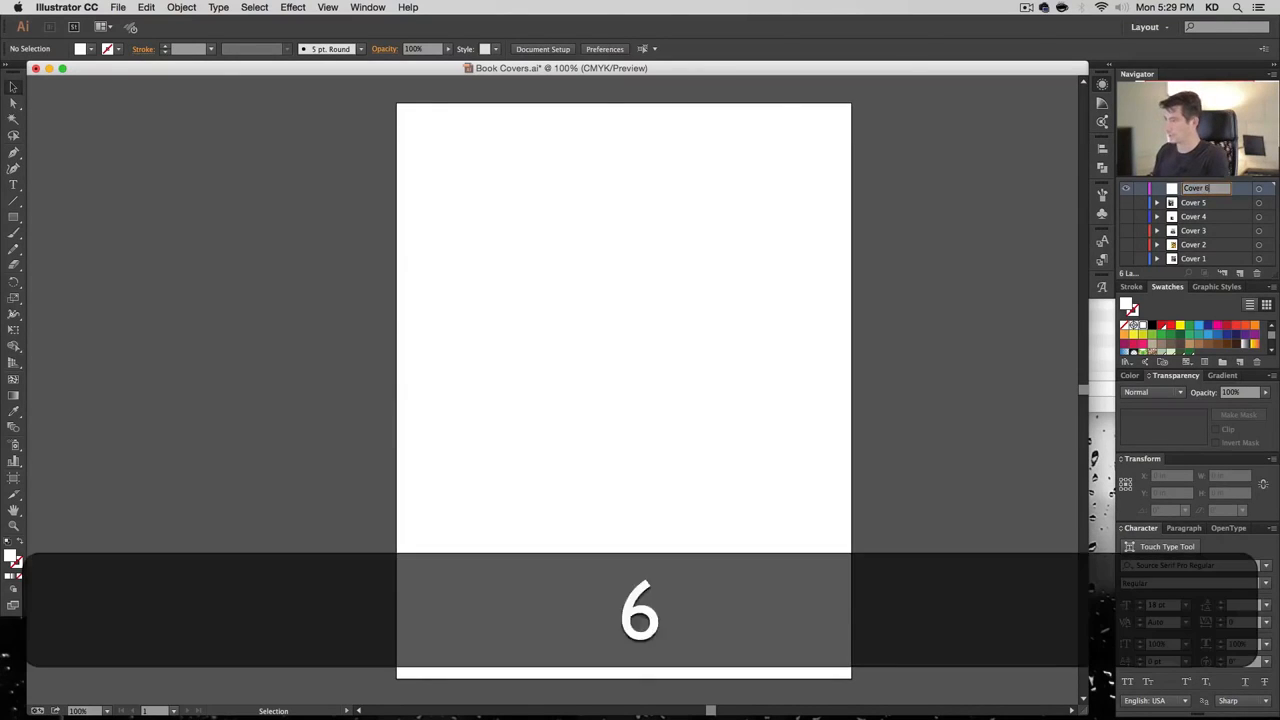
{"action": "key", "text": "Return"}
{"action": "key", "text": "super+Tab"}
{"action": "key", "text": "Right"}
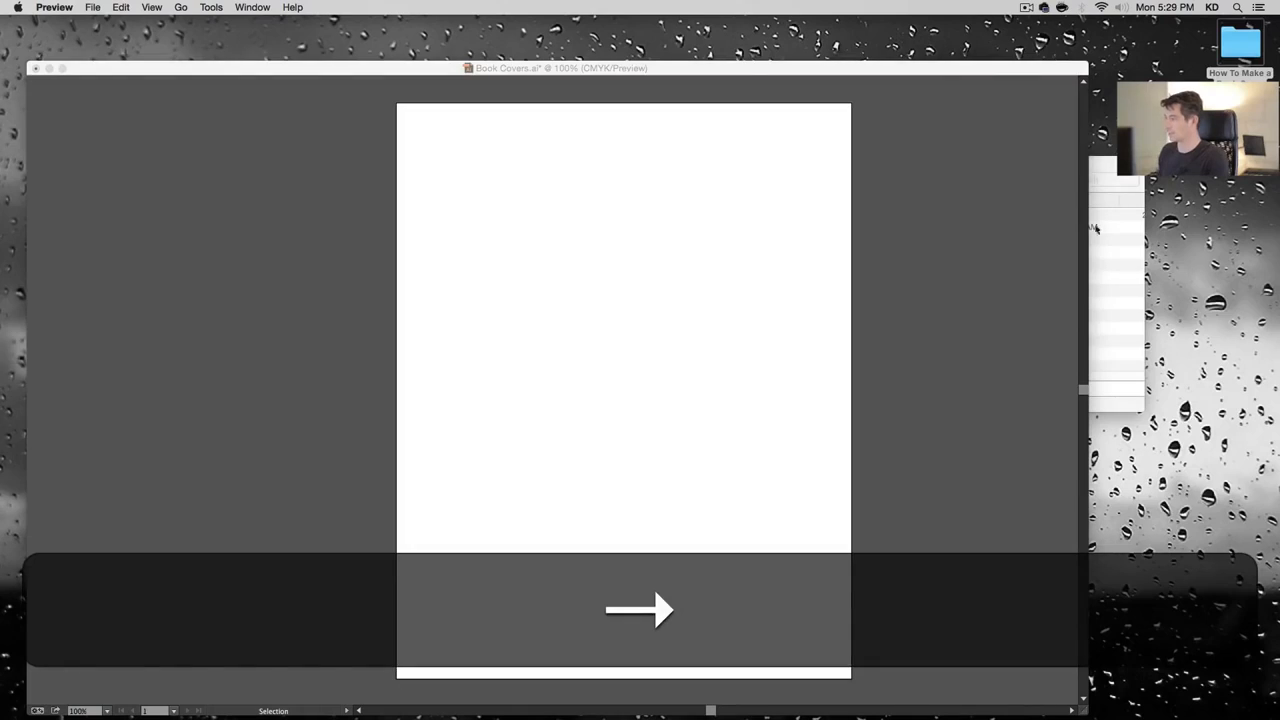
{"action": "left_click", "coordinate": [1036, 241]}
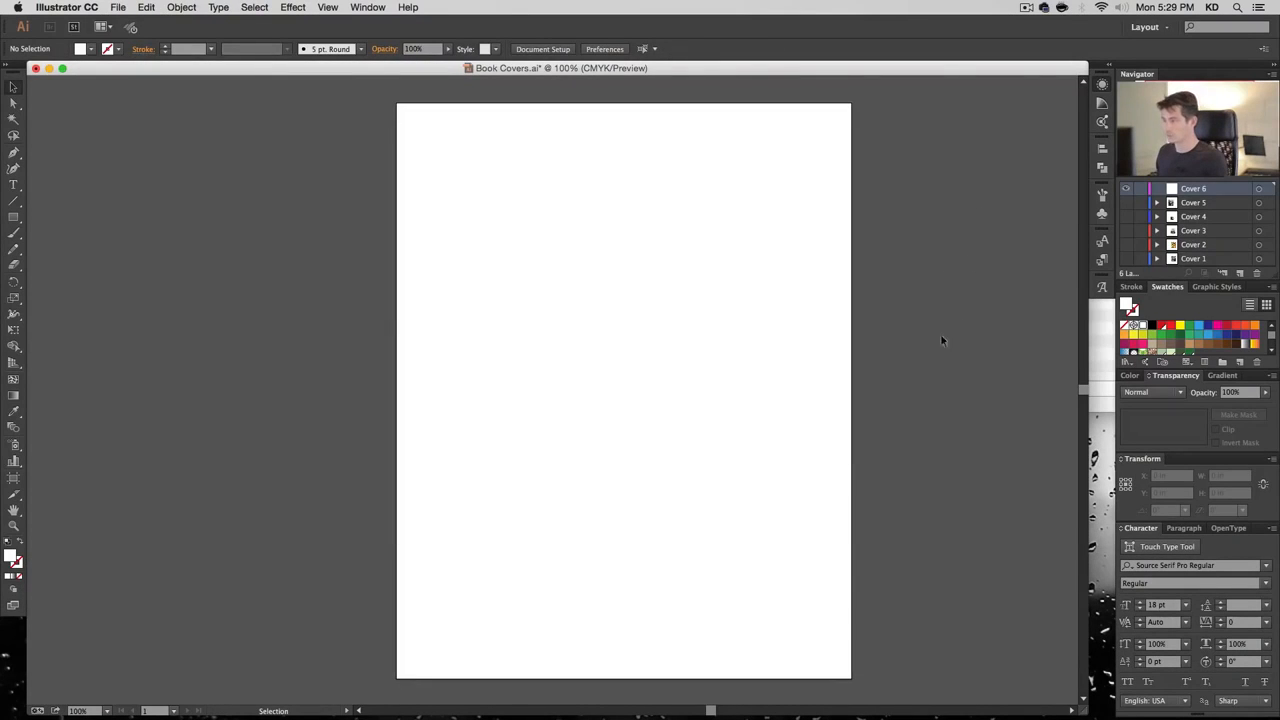
Place the Eiffel Tower photo 02289.jpg on the artboard and scale it to 20%
{"action": "left_click", "coordinate": [146, 7]}
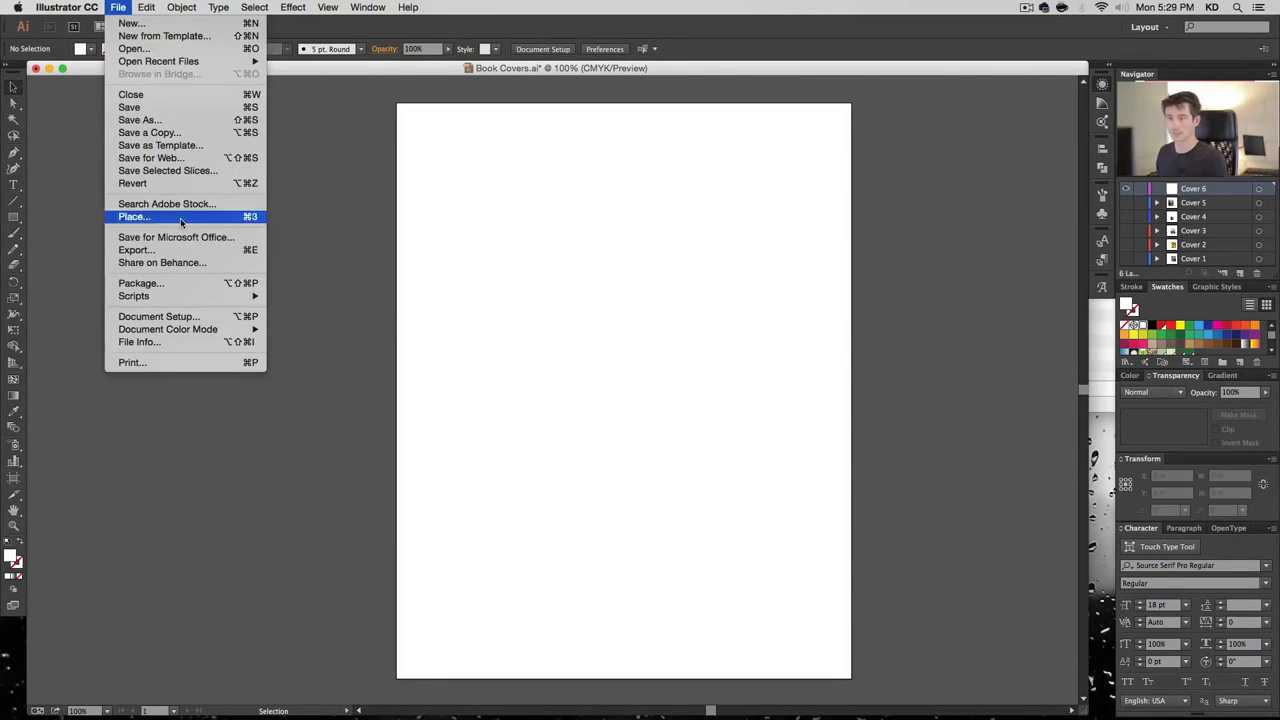
{"action": "left_click", "coordinate": [619, 236]}
{"action": "key", "text": "super+shift+p"}
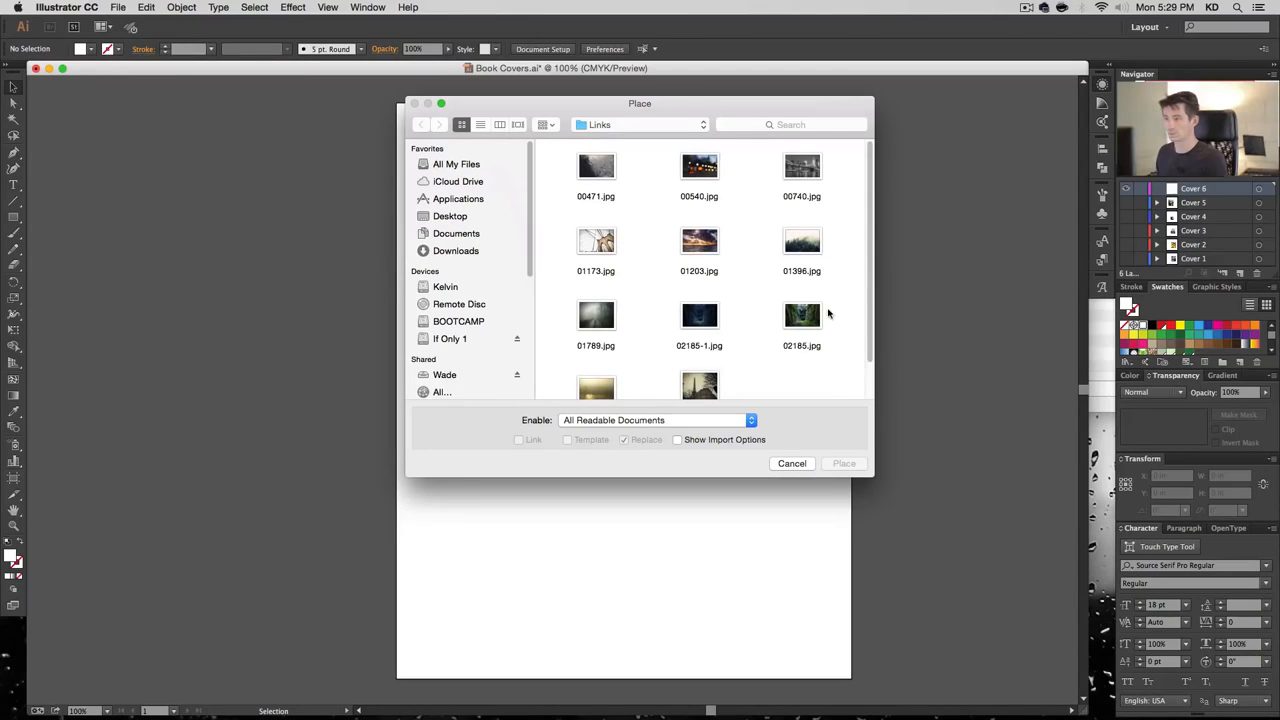
{"action": "left_click", "coordinate": [700, 388]}
{"action": "left_click", "coordinate": [845, 463]}
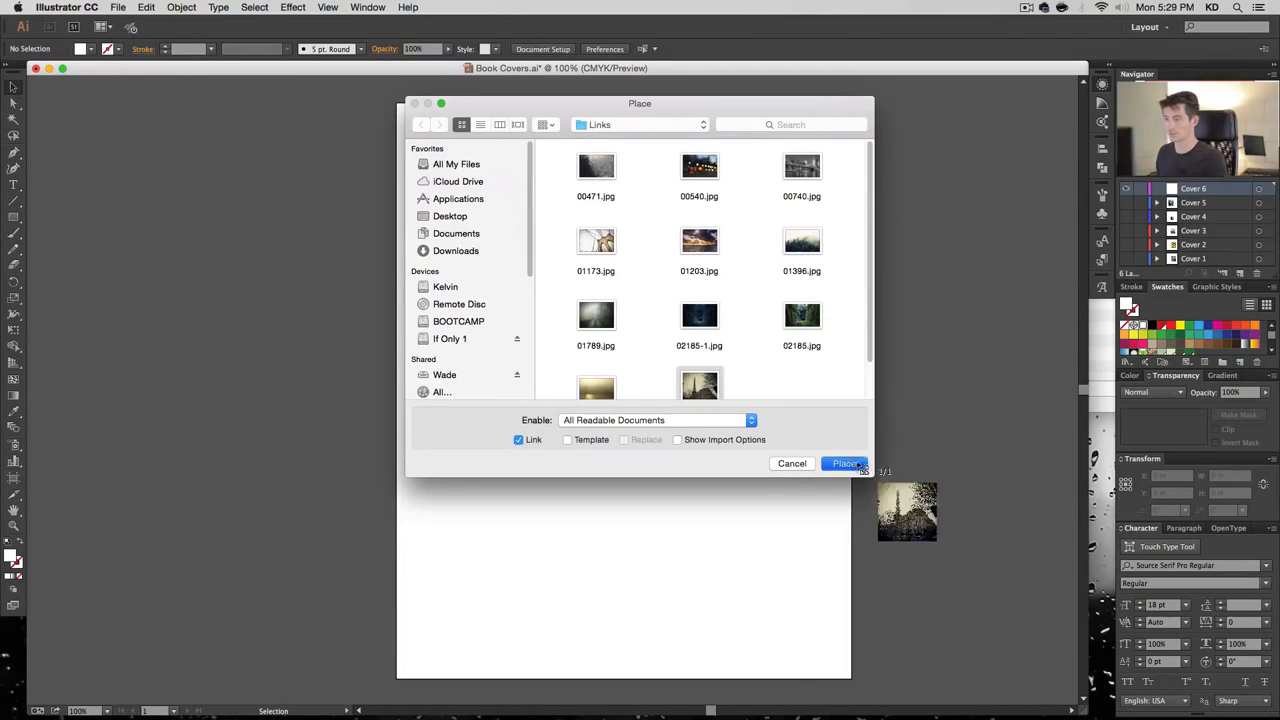
{"action": "left_click", "coordinate": [352, 167]}
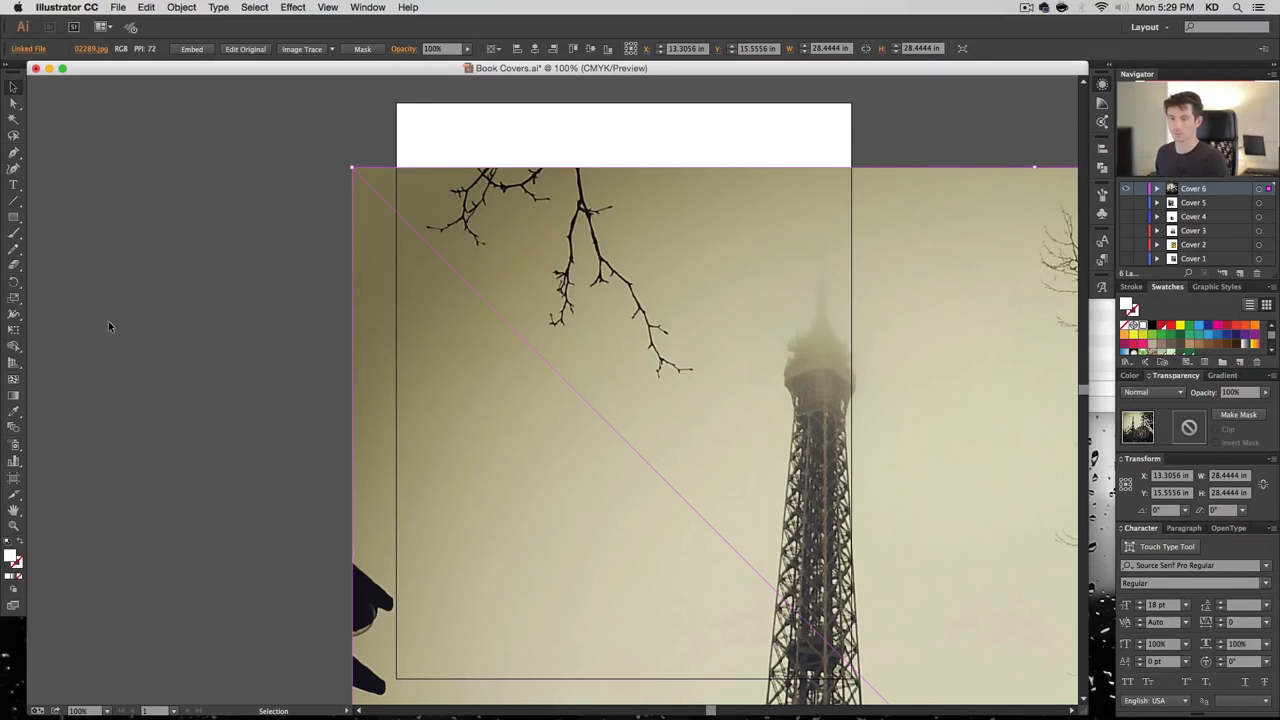
{"action": "double_click", "coordinate": [14, 299]}
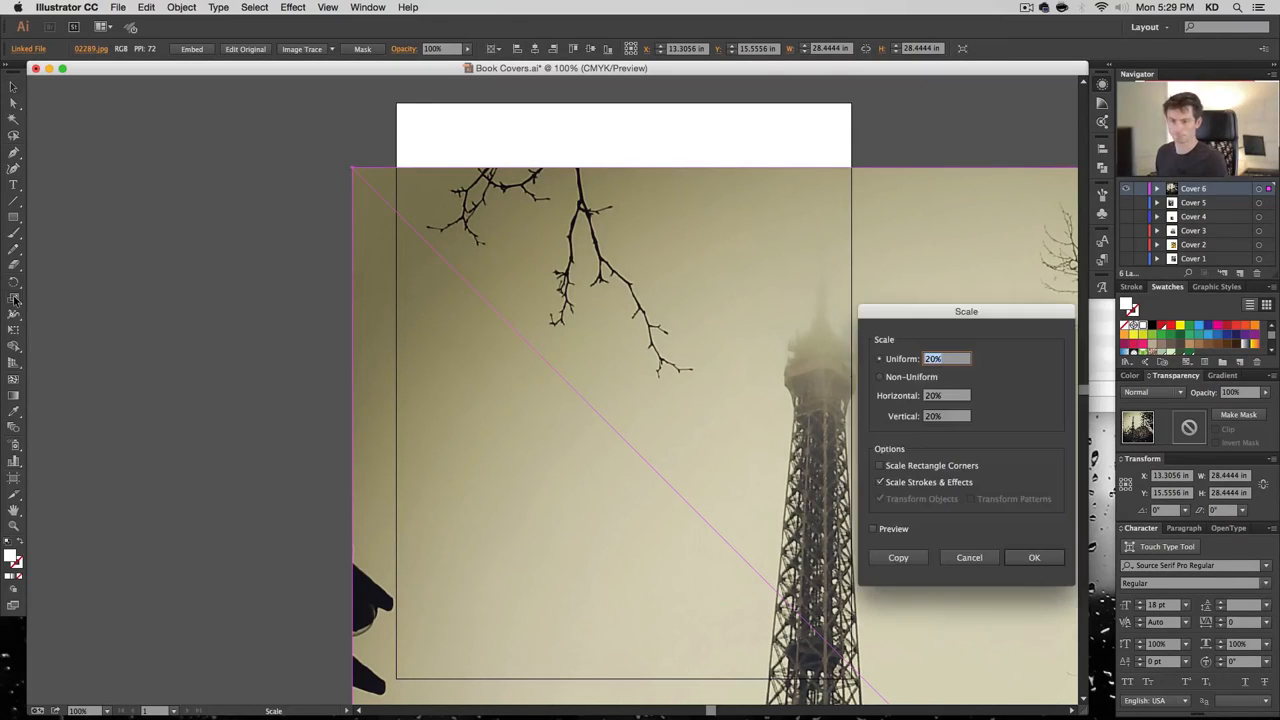
{"action": "key", "text": "Return"}
Centre the photo on the artboard and mirror it horizontally
{"action": "key", "text": "v"}
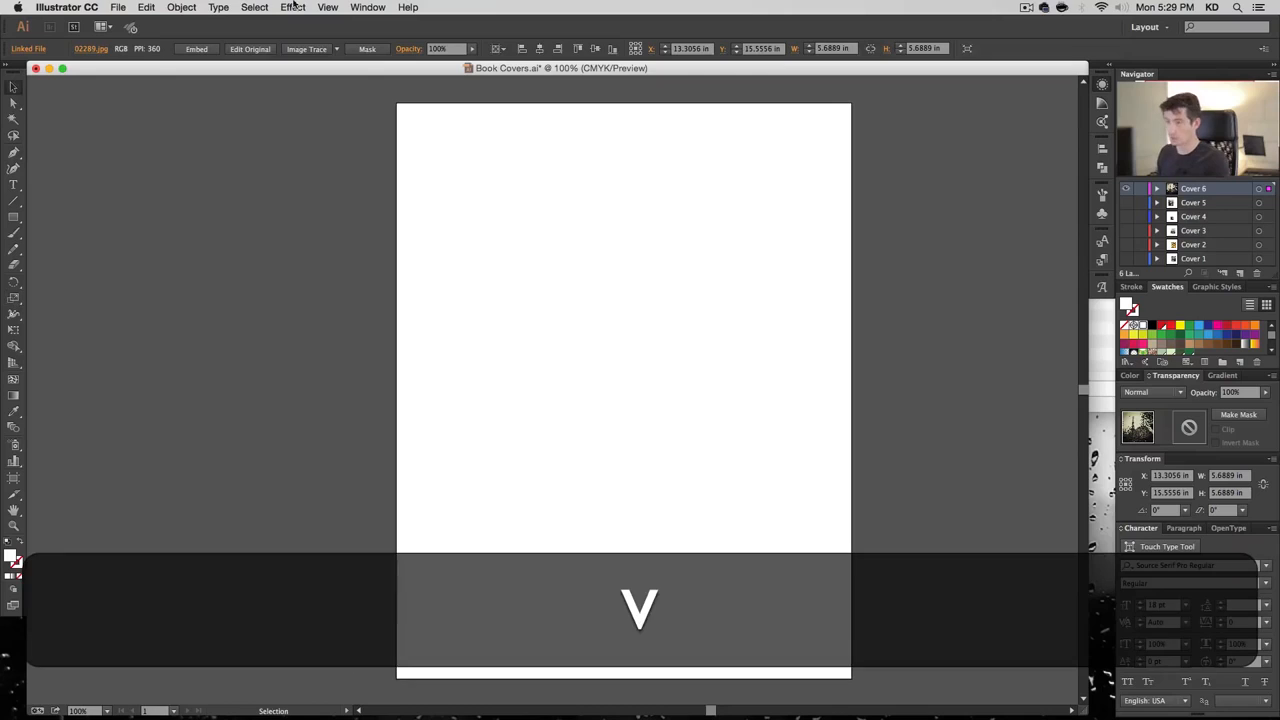
{"action": "left_click", "coordinate": [539, 48]}
{"action": "left_click", "coordinate": [595, 48]}
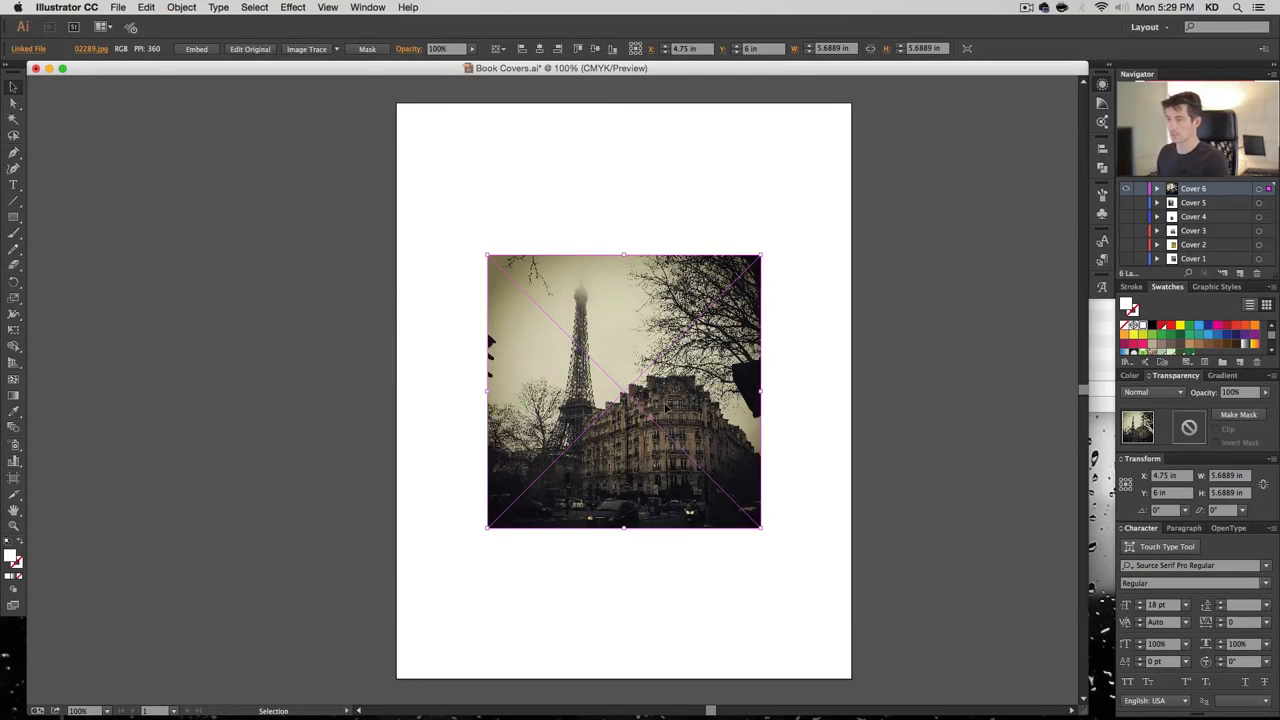
{"action": "right_click", "coordinate": [638, 300]}
{"action": "mouse_move", "coordinate": [683, 378]}
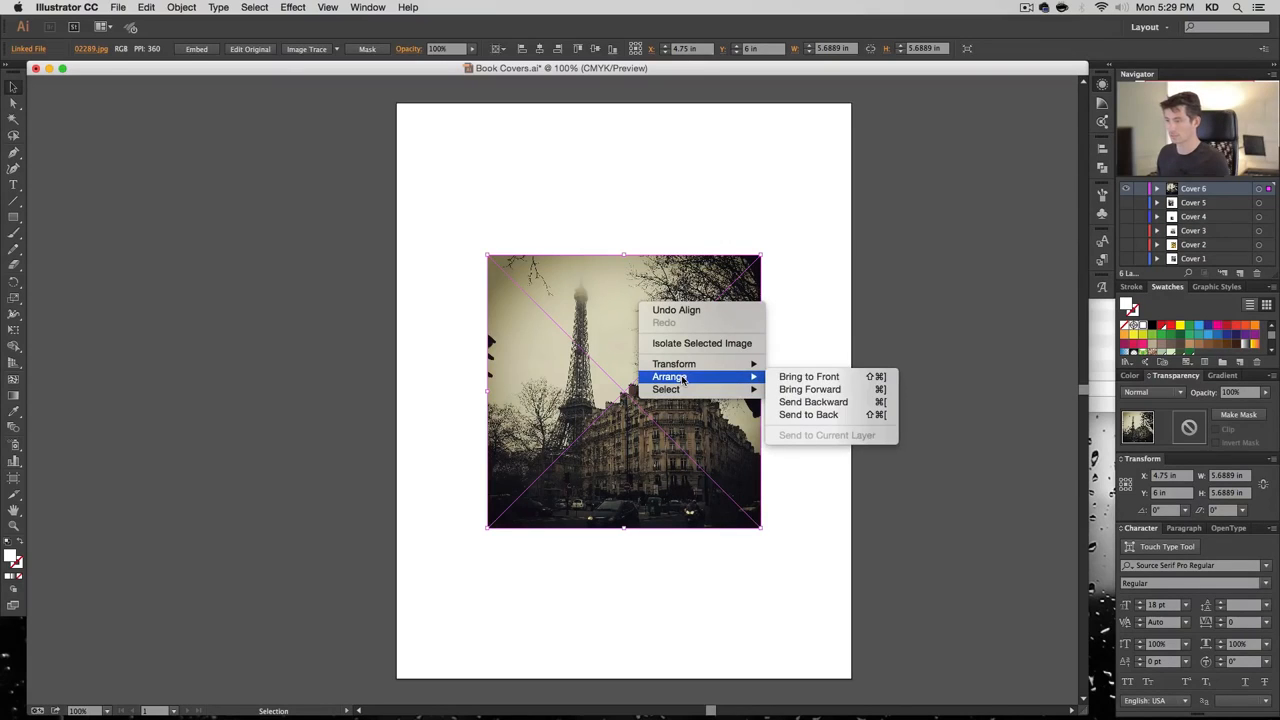
{"action": "mouse_move", "coordinate": [720, 368]}
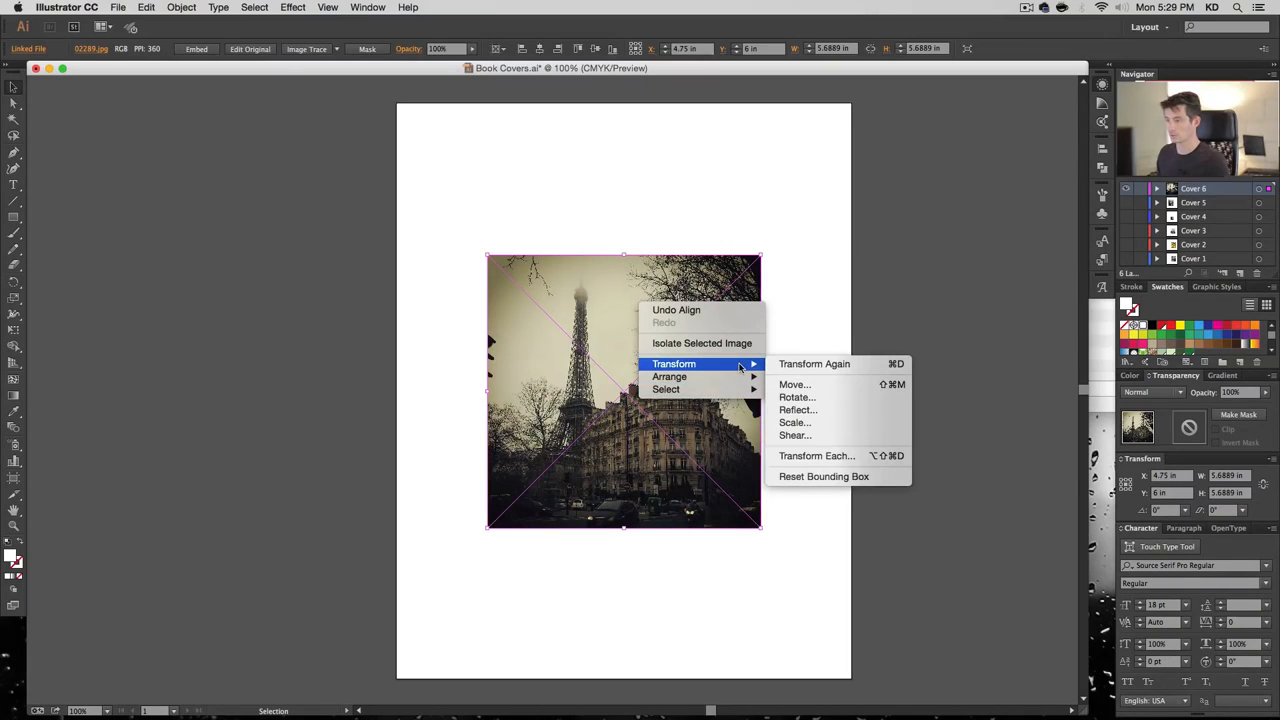
{"action": "left_click", "coordinate": [805, 410]}
{"action": "key", "text": "Return"}
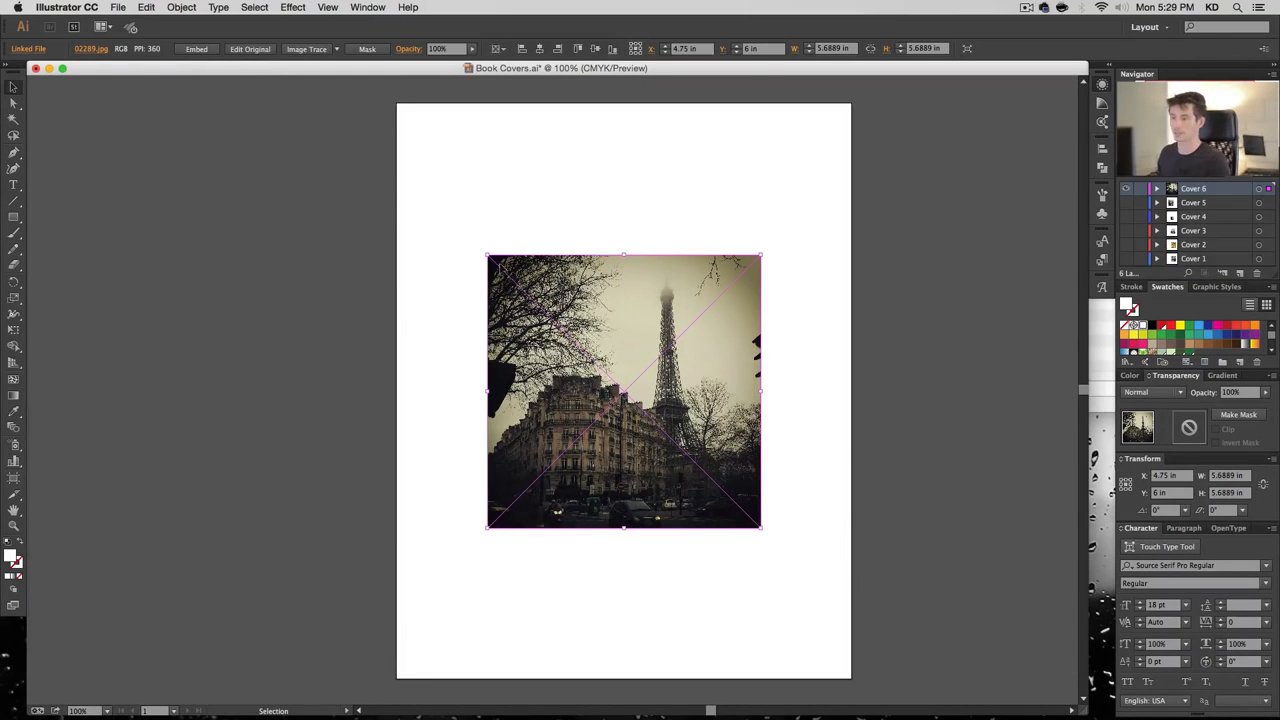
Enlarge the photo to 12.5278 in to overfill the cover, then bring up the Rectangle dialog
{"action": "left_click_drag", "start_coordinate": [311, 133], "coordinate": [265, 86]}
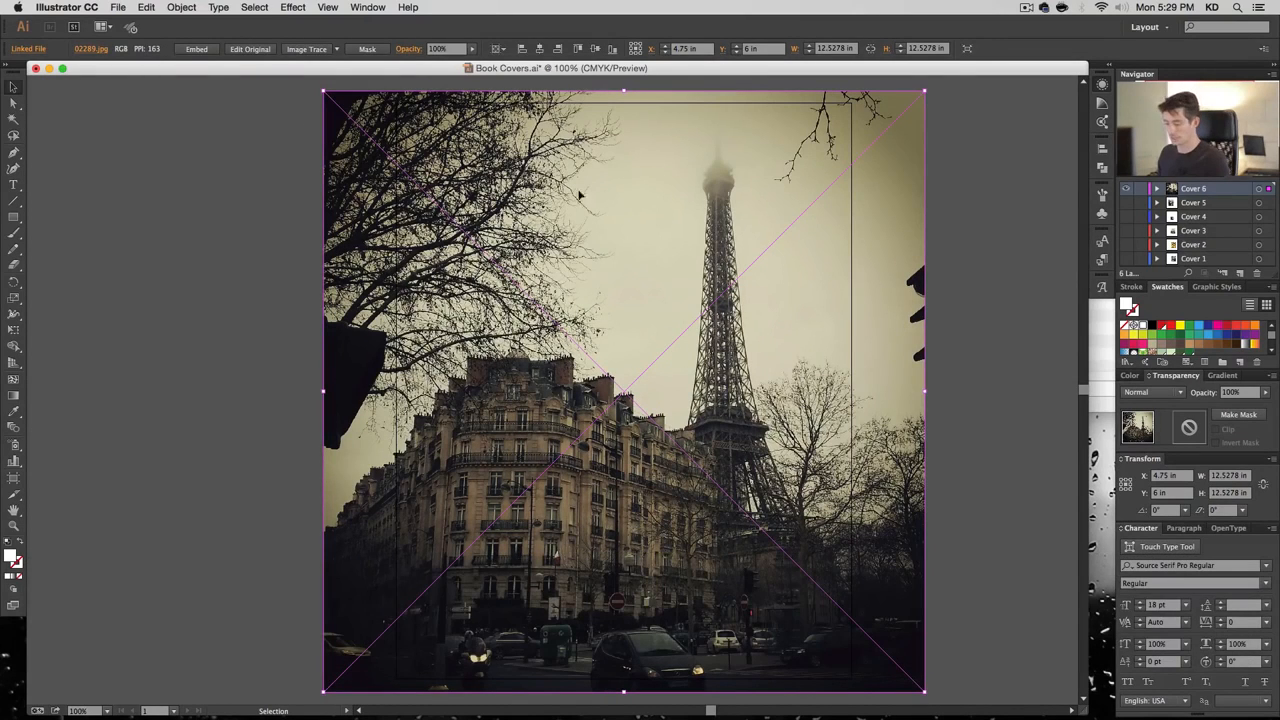
{"action": "key", "text": "m"}
{"action": "left_click", "coordinate": [437, 207]}
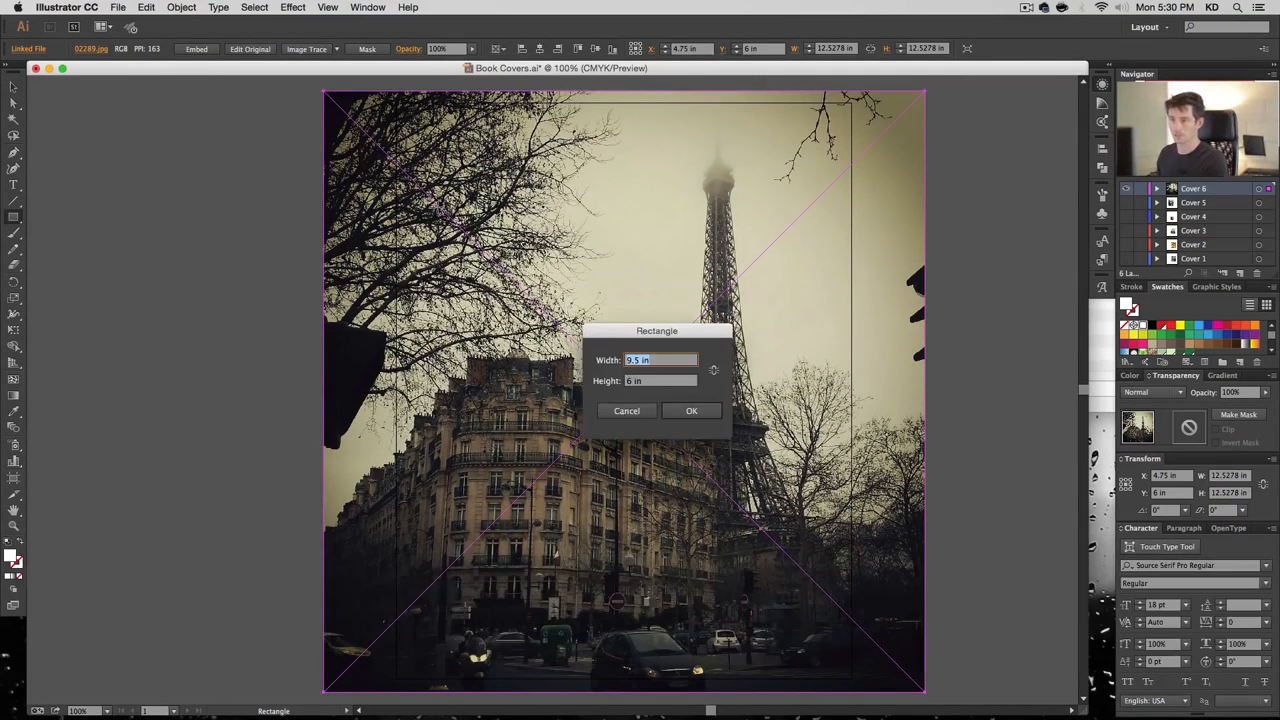
Set the white rectangle's height to 12 in
{"action": "key", "text": "Tab"}
{"action": "type", "text": "12"}
{"action": "key", "text": "Return"}
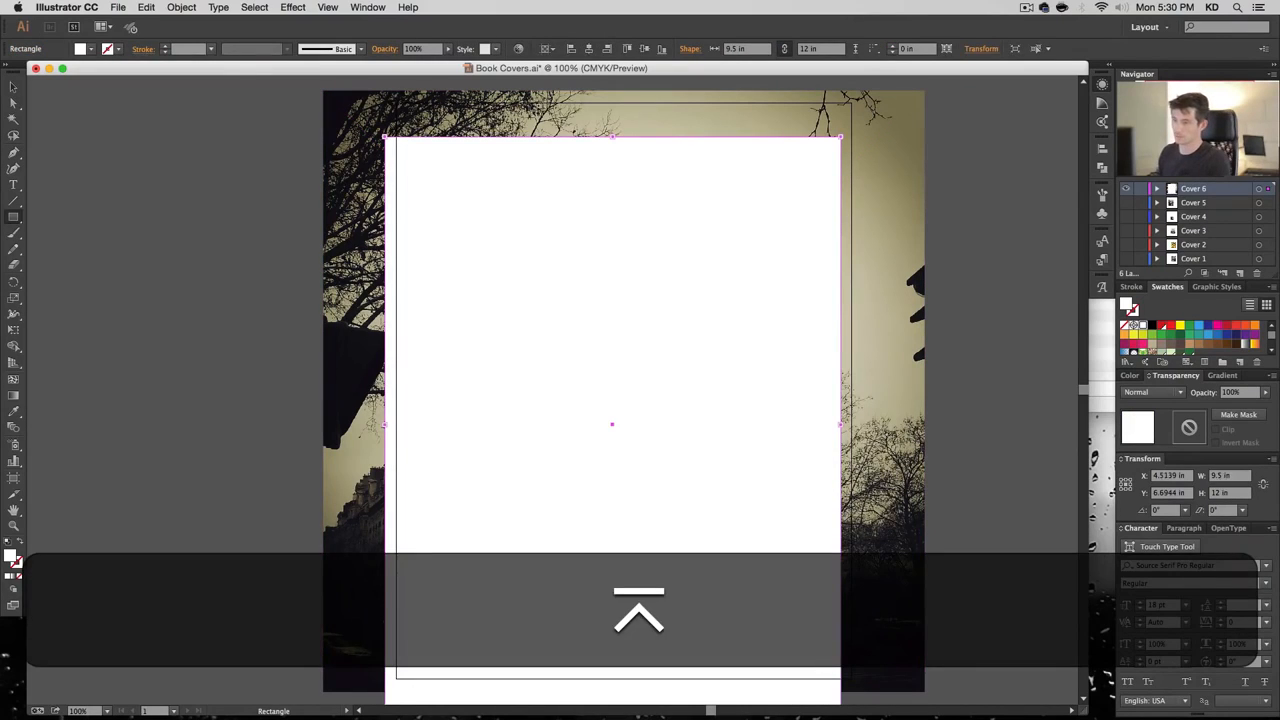
Centre the rectangle on the artboard and clip the photo to it with Cmd+7
{"action": "key", "text": "v"}
{"action": "left_click", "coordinate": [589, 48]}
{"action": "left_click", "coordinate": [646, 49]}
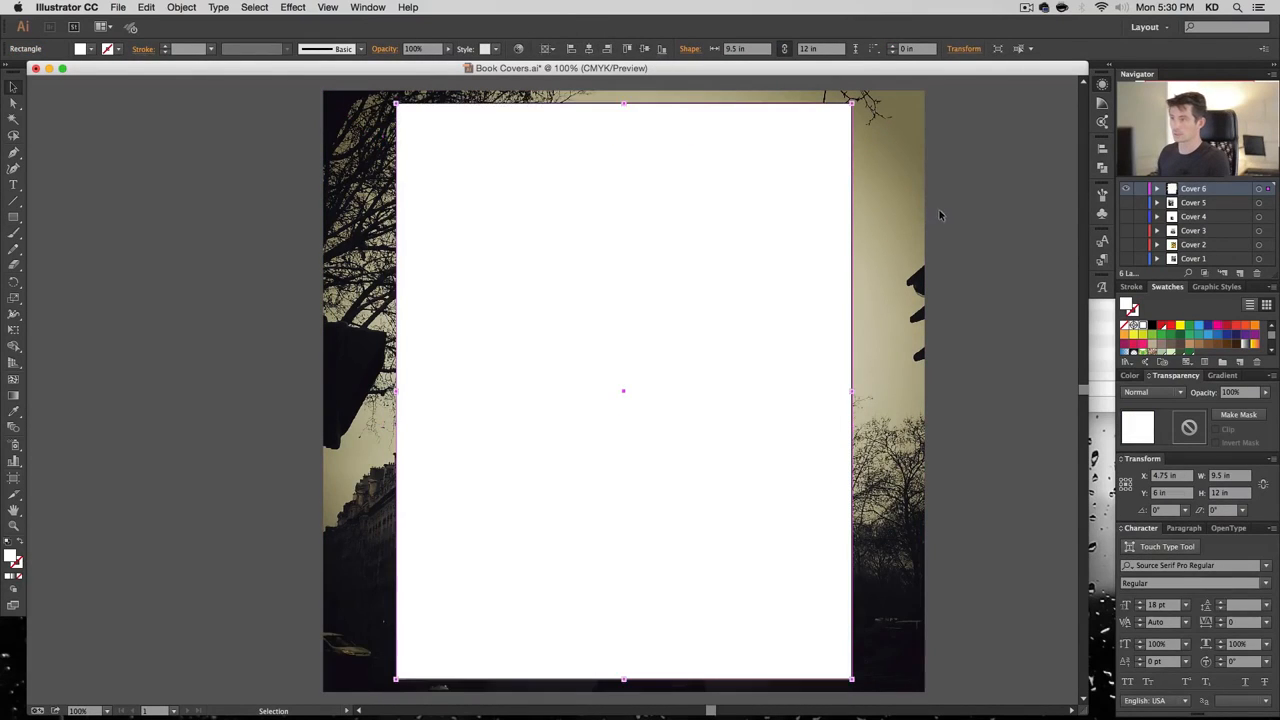
{"action": "left_click_drag", "start_coordinate": [940, 210], "coordinate": [781, 253]}
{"action": "key", "text": "super+7"}
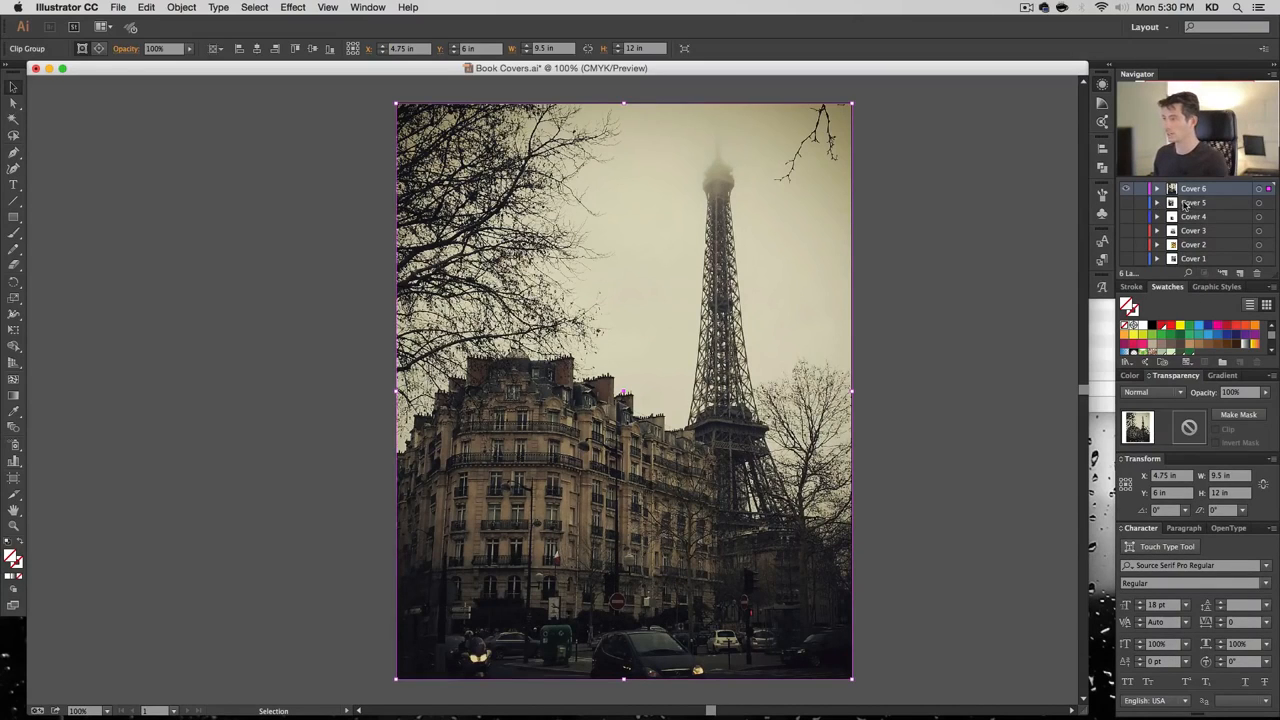
Select the Paris photo inside the clip group in the Layers panel
{"action": "left_click", "coordinate": [1158, 189]}
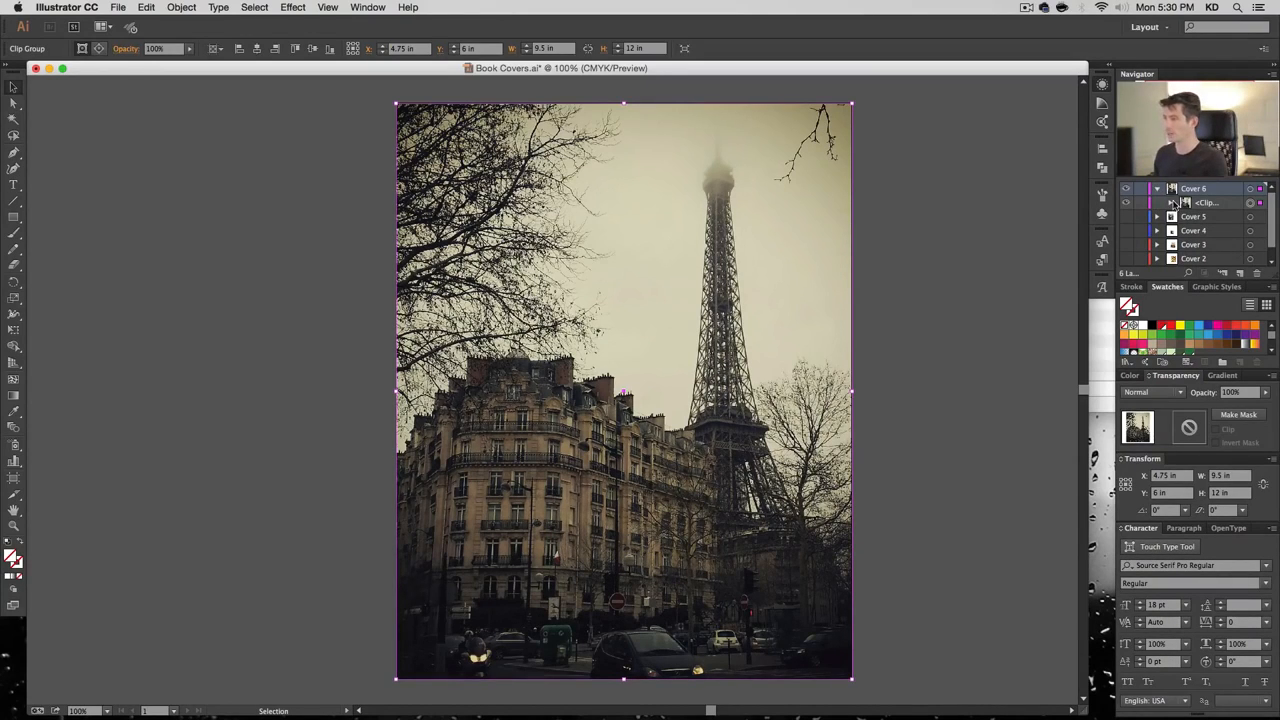
{"action": "left_click", "coordinate": [1172, 203]}
{"action": "left_click", "coordinate": [1250, 230]}
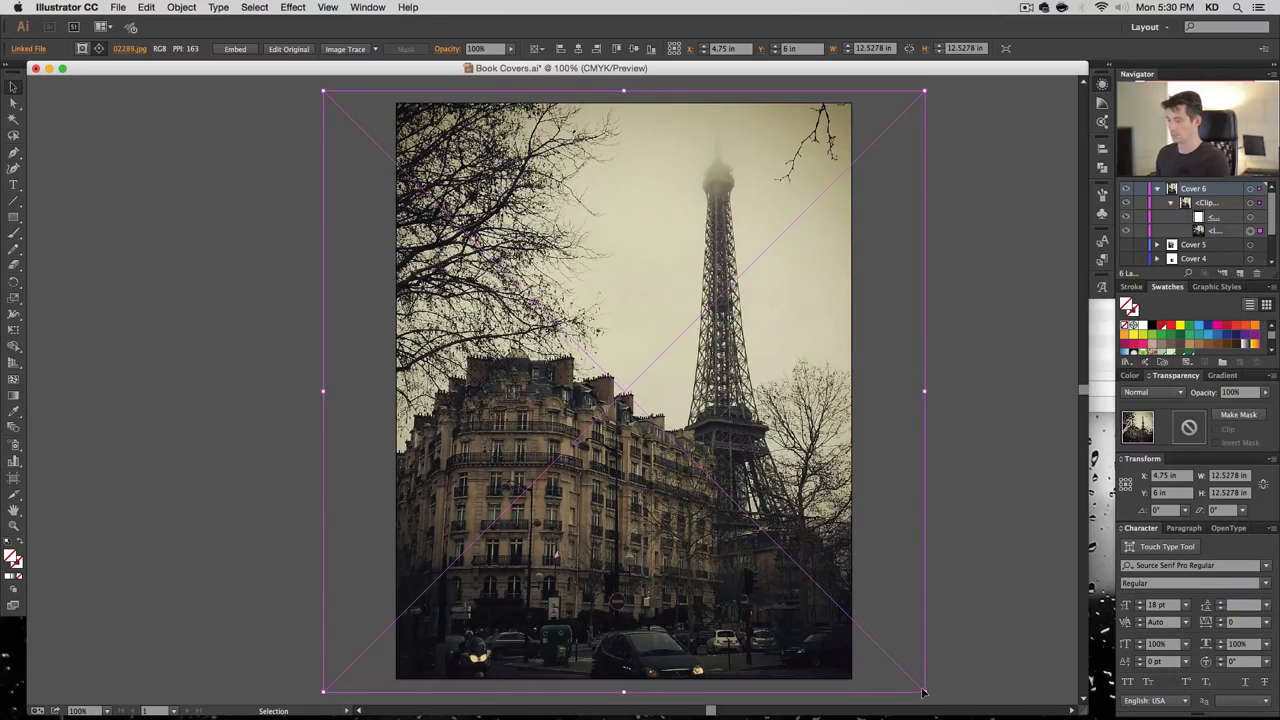
Enlarge the photo from its centre inside the crop and nudge it down and right
{"action": "key", "text": "super+minus"}
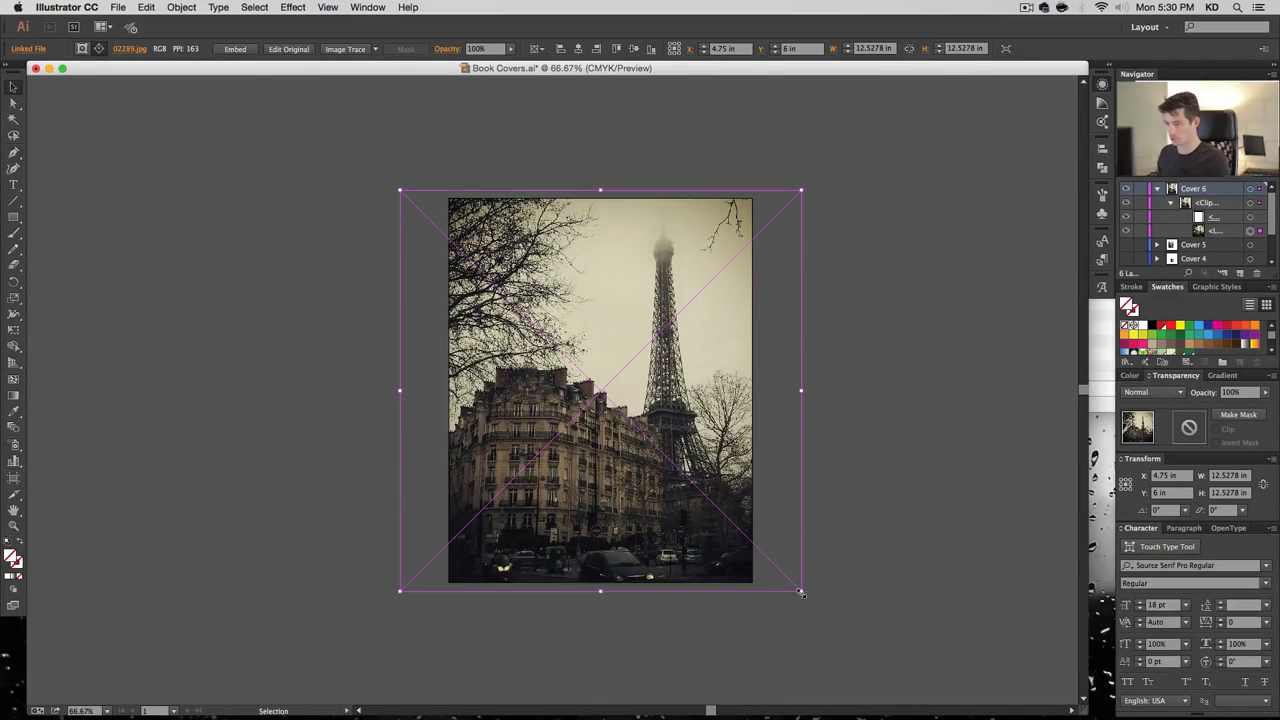
{"action": "left_click_drag", "start_coordinate": [801, 593], "coordinate": [824, 614]}
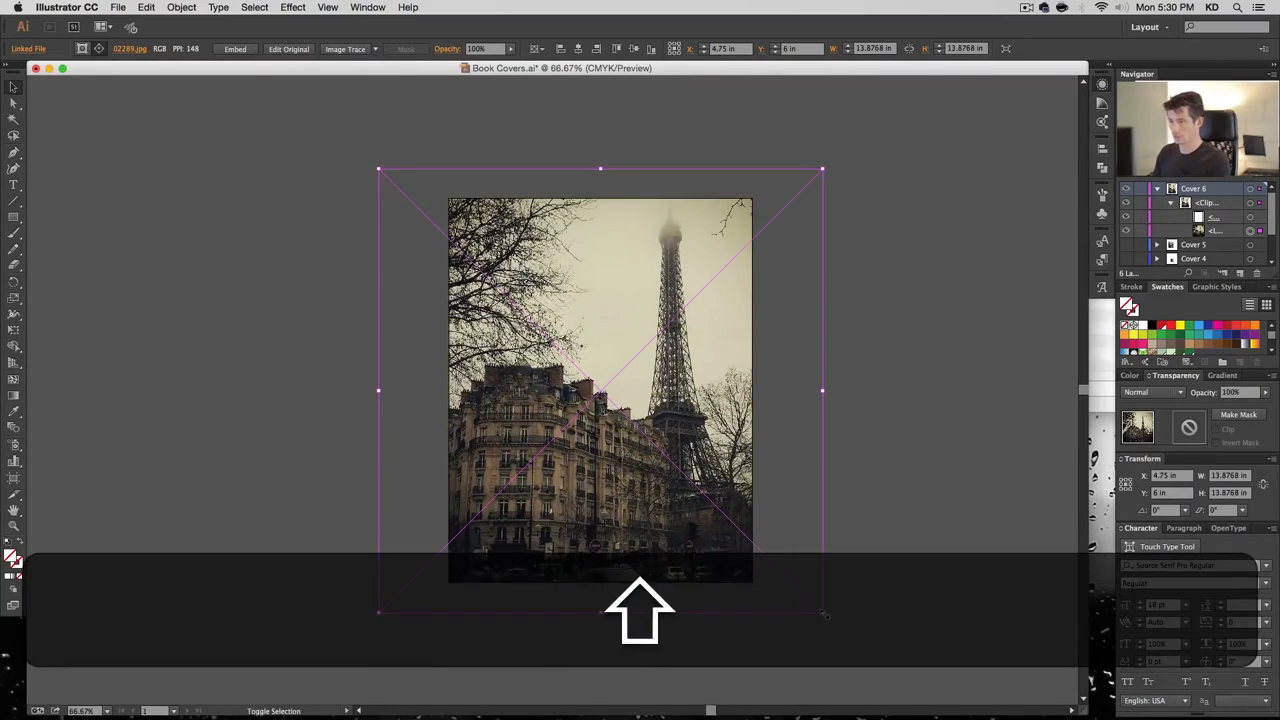
{"action": "key", "text": "shift+Down"}
{"action": "key", "text": "shift+Down"}
{"action": "key", "text": "shift+Down"}
{"action": "key", "text": "shift+Down"}
{"action": "key", "text": "shift+Down"}
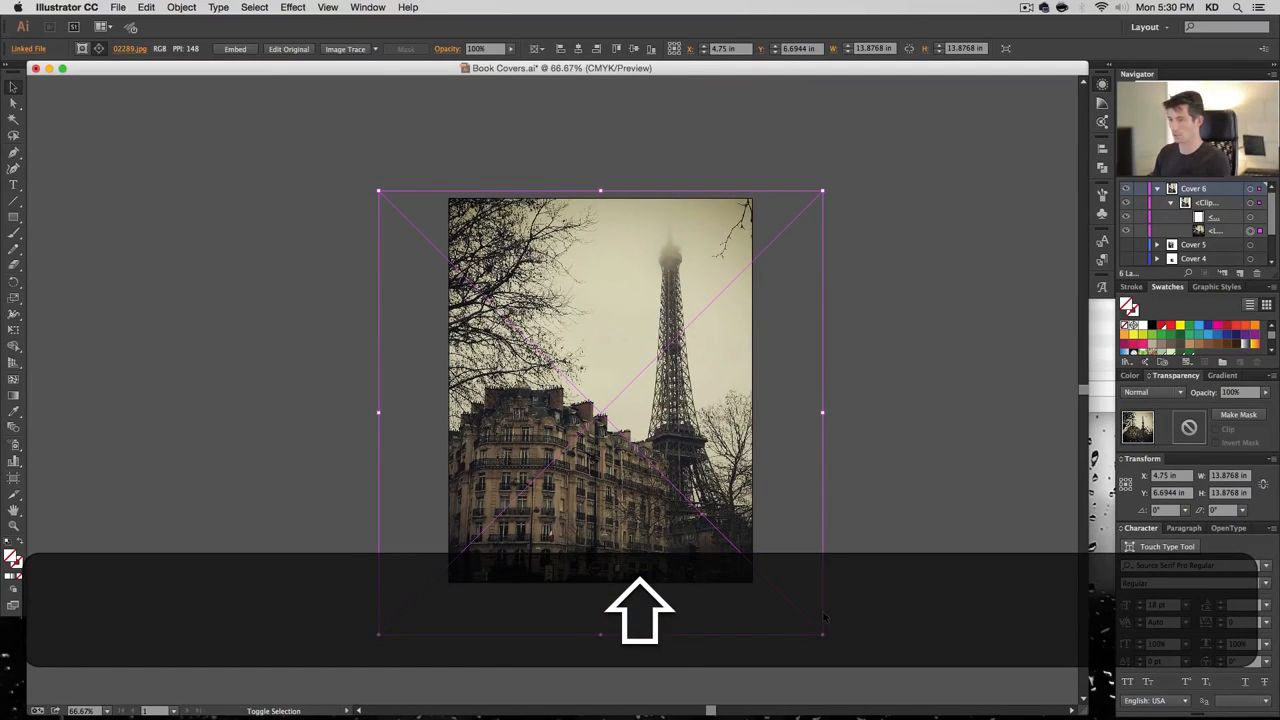
{"action": "left_click_drag", "start_coordinate": [823, 634], "coordinate": [849, 664]}
{"action": "key", "text": "shift+Down"}
{"action": "key", "text": "shift+Down"}
{"action": "key", "text": "shift+Down"}
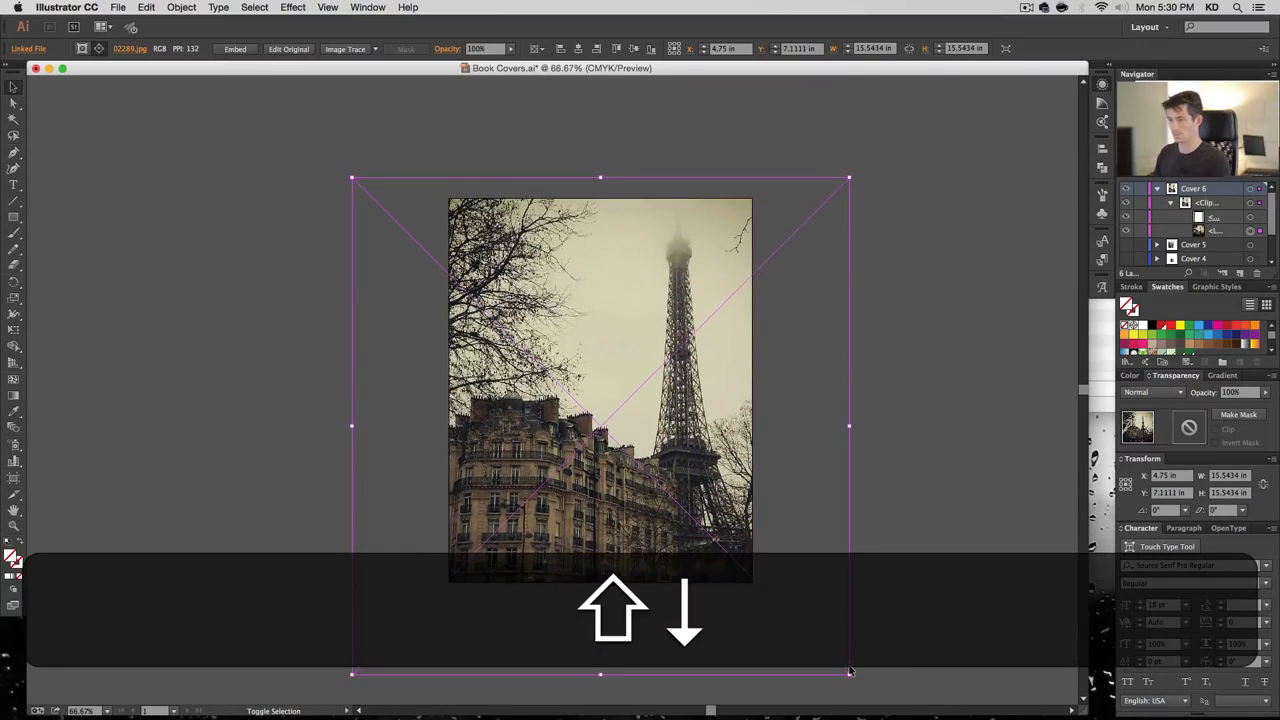
{"action": "key", "text": "shift+Right"}
{"action": "key", "text": "shift+Right"}
{"action": "key", "text": "shift+Right"}
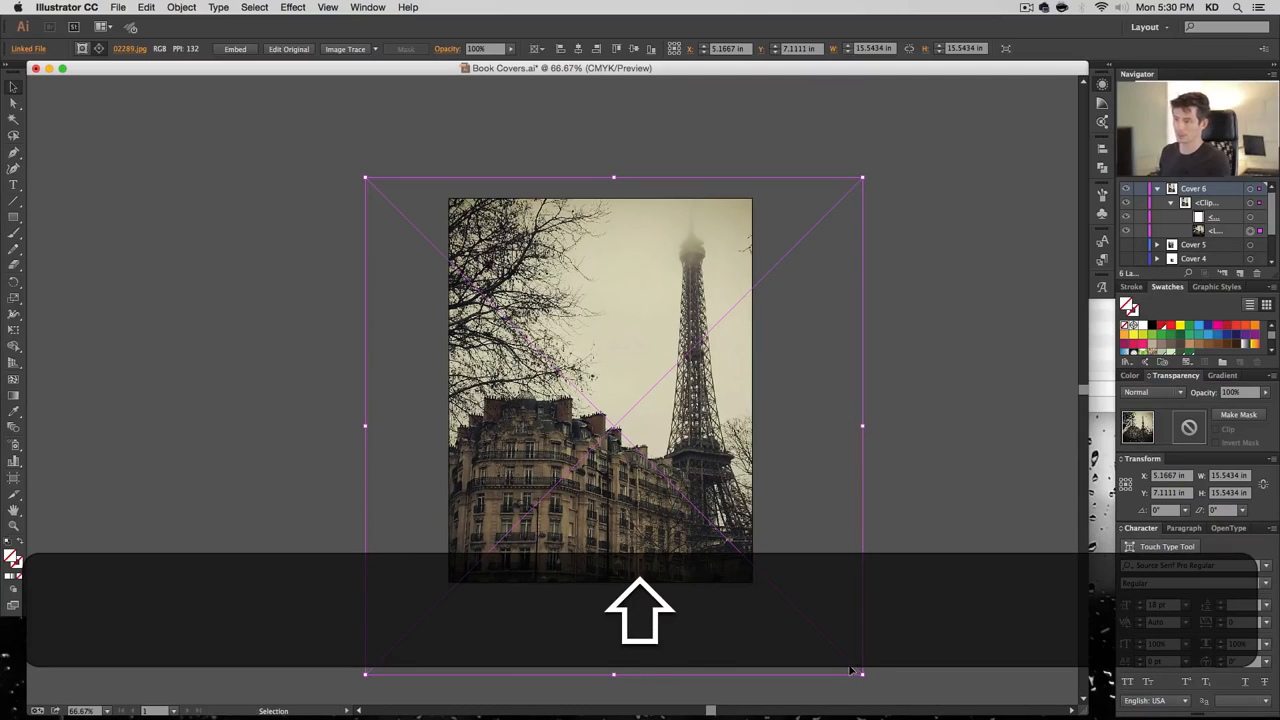
Deselect the photo, collapse the clip group, and recentre the zoomed-in view on the cover
{"action": "left_click", "coordinate": [1005, 273]}
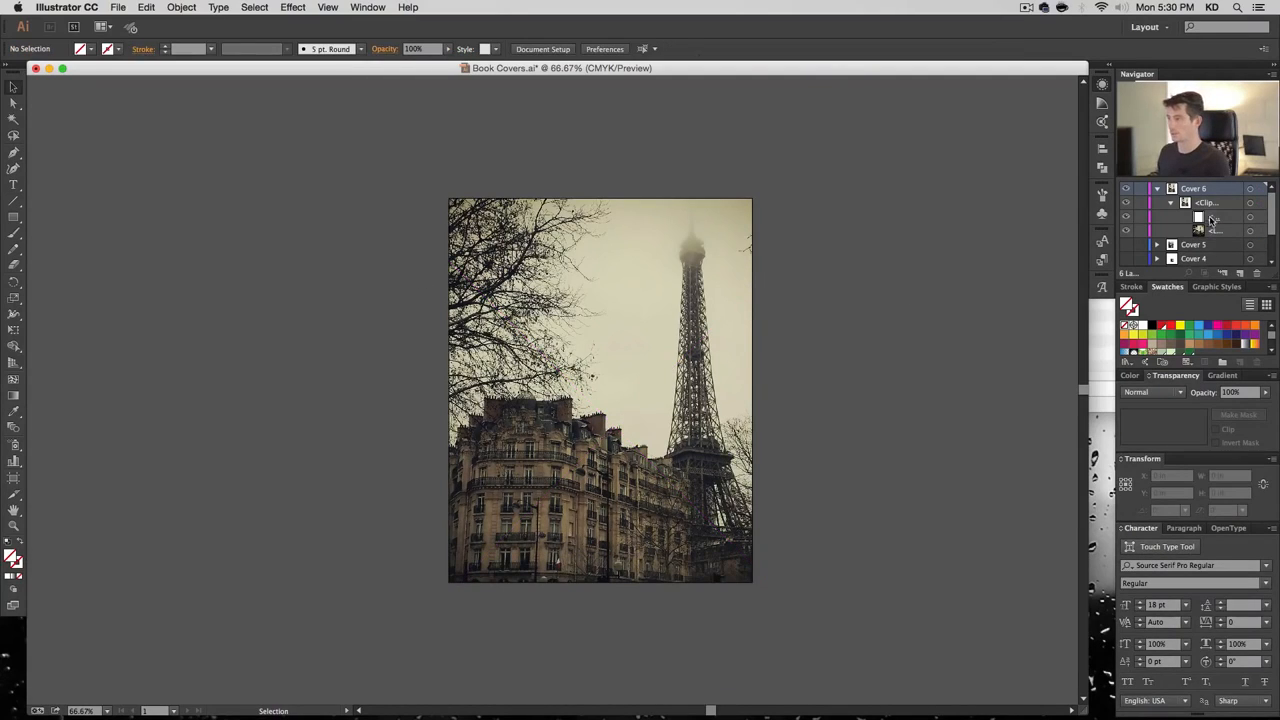
{"action": "left_click", "coordinate": [1171, 203]}
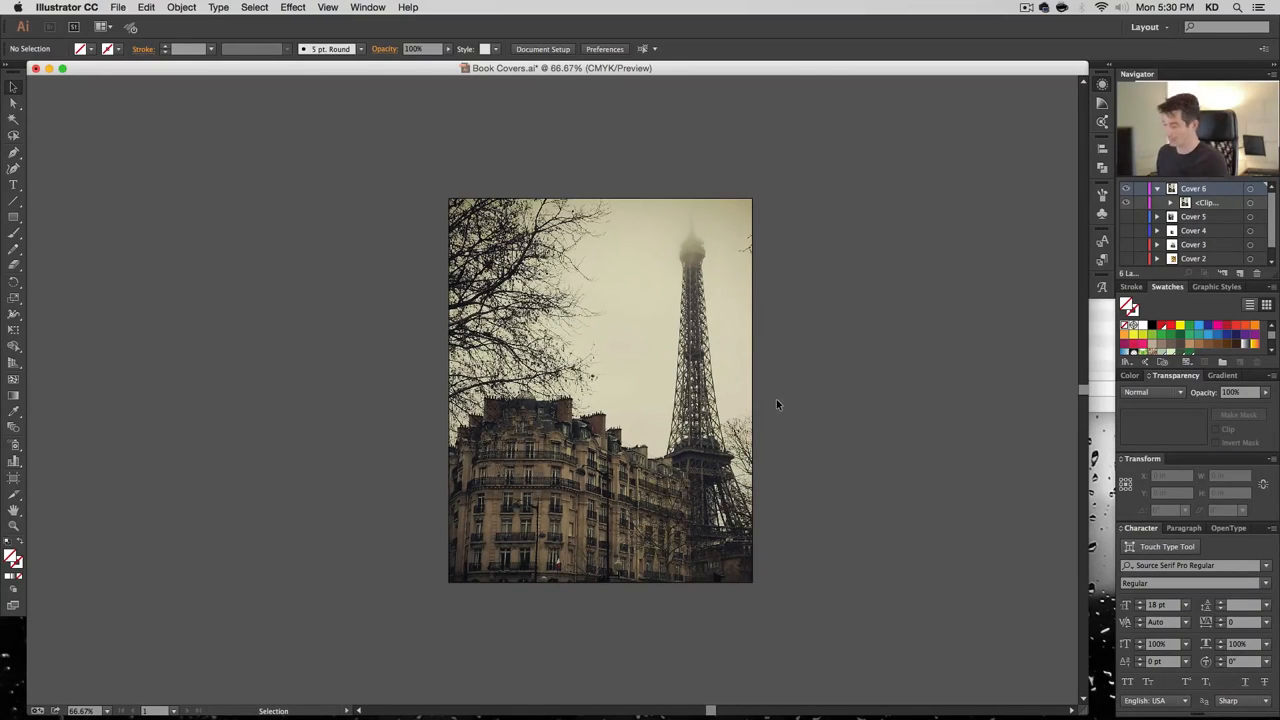
{"action": "key", "text": "super+plus"}
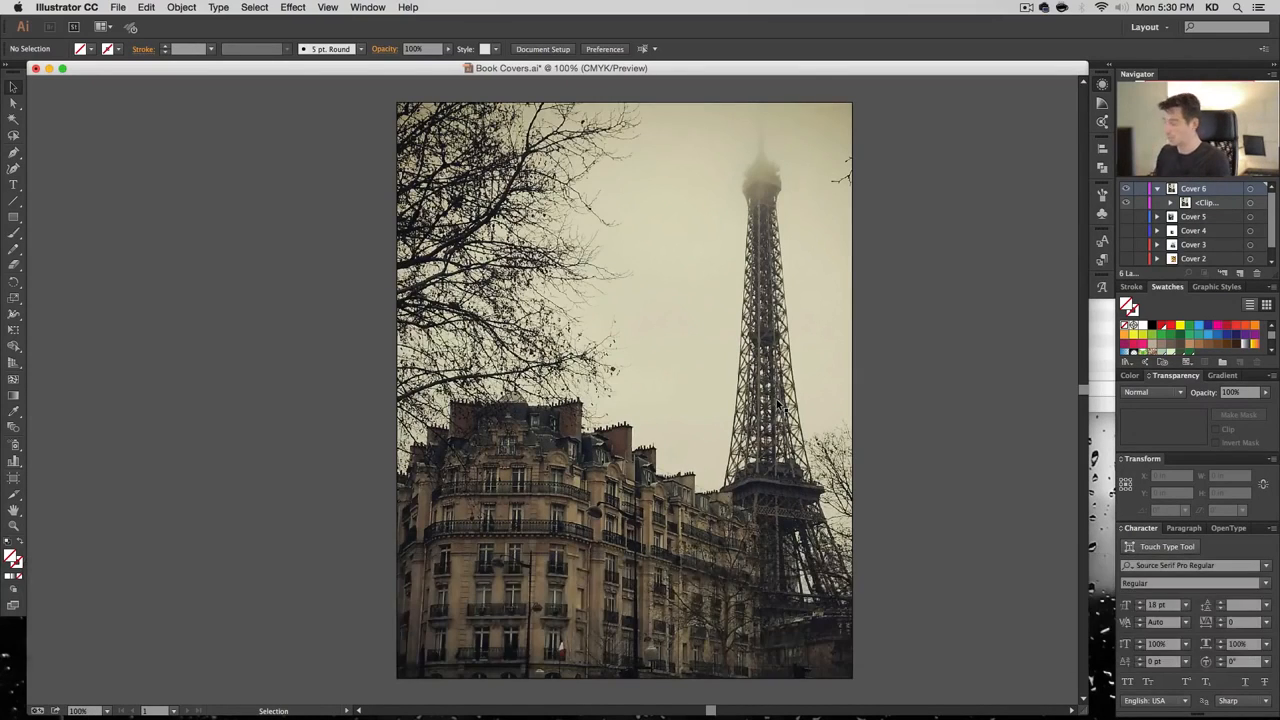
{"action": "key", "text": "space"}
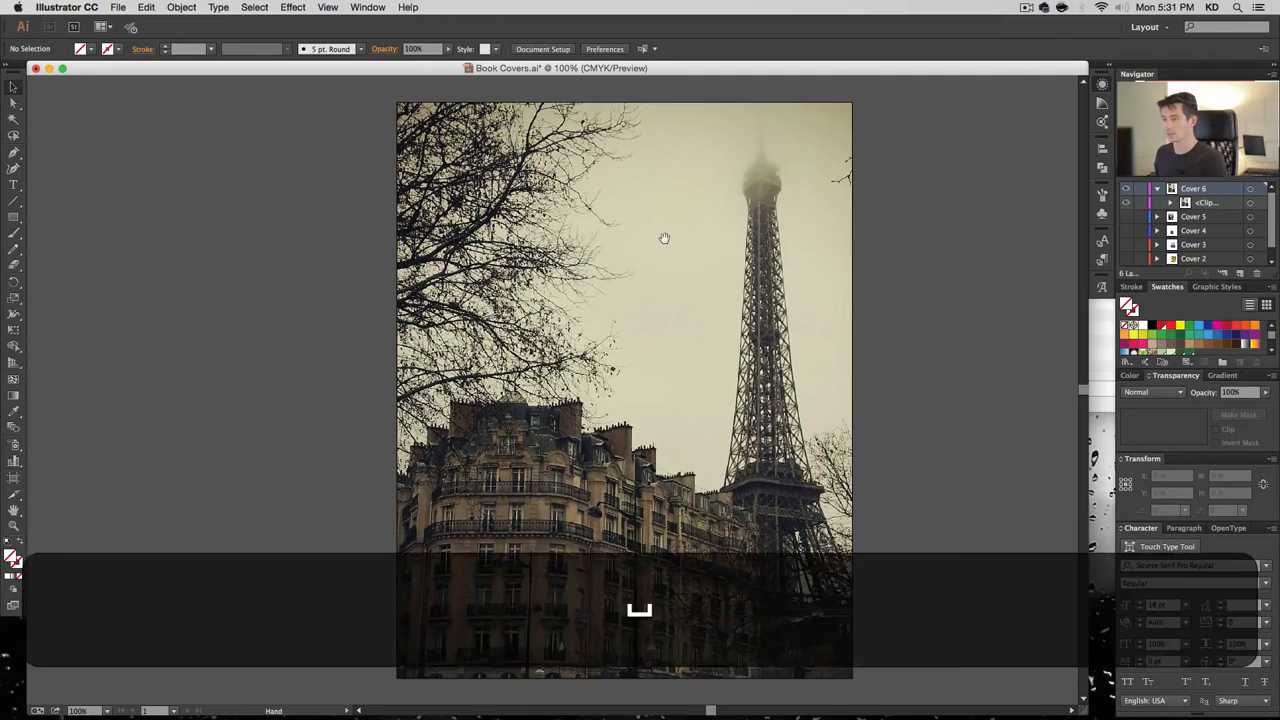
{"action": "left_click_drag", "start_coordinate": [663, 237], "coordinate": [735, 239]}
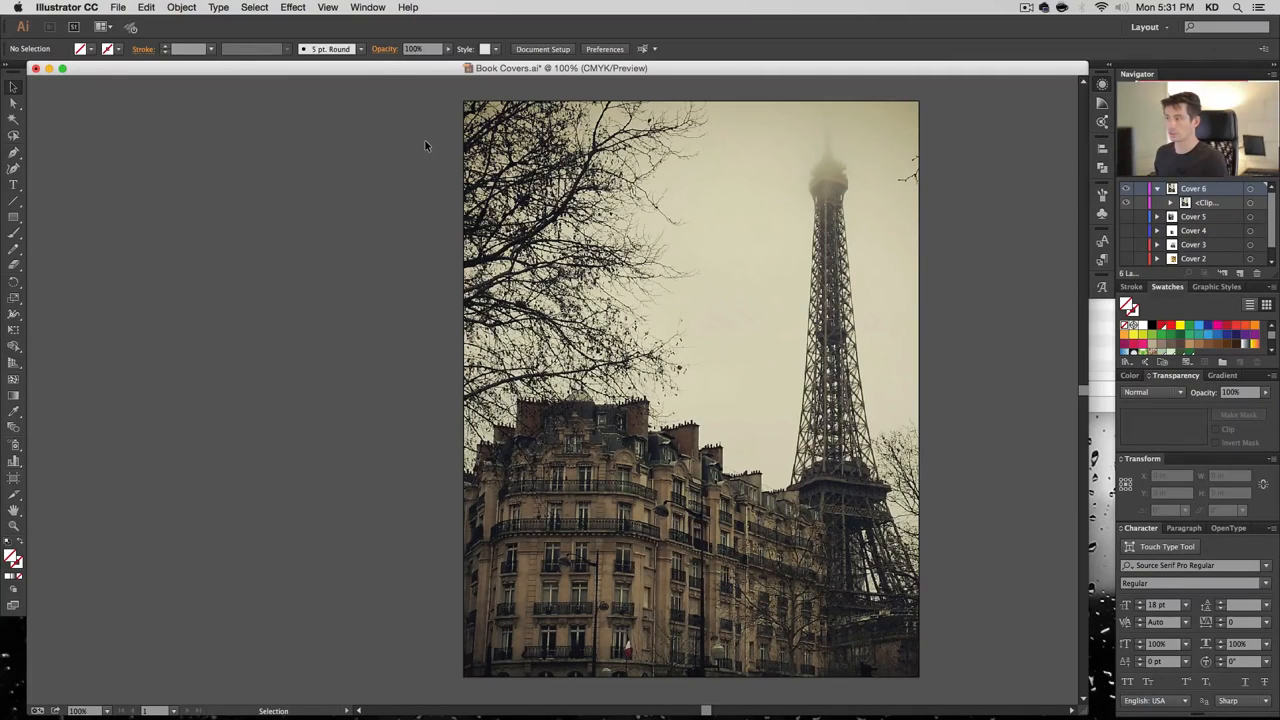
Open the Artistic_Ink brush library and enlarge its panel
{"action": "left_click", "coordinate": [366, 7]}
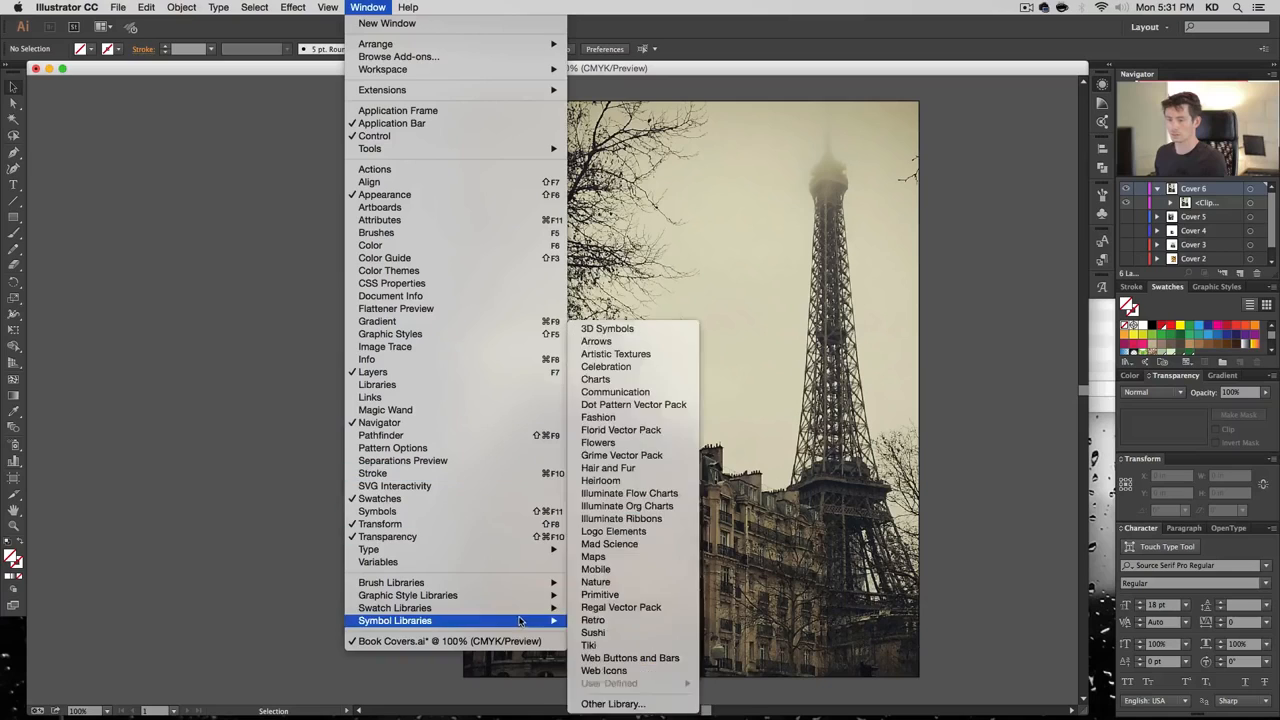
{"action": "mouse_move", "coordinate": [518, 591]}
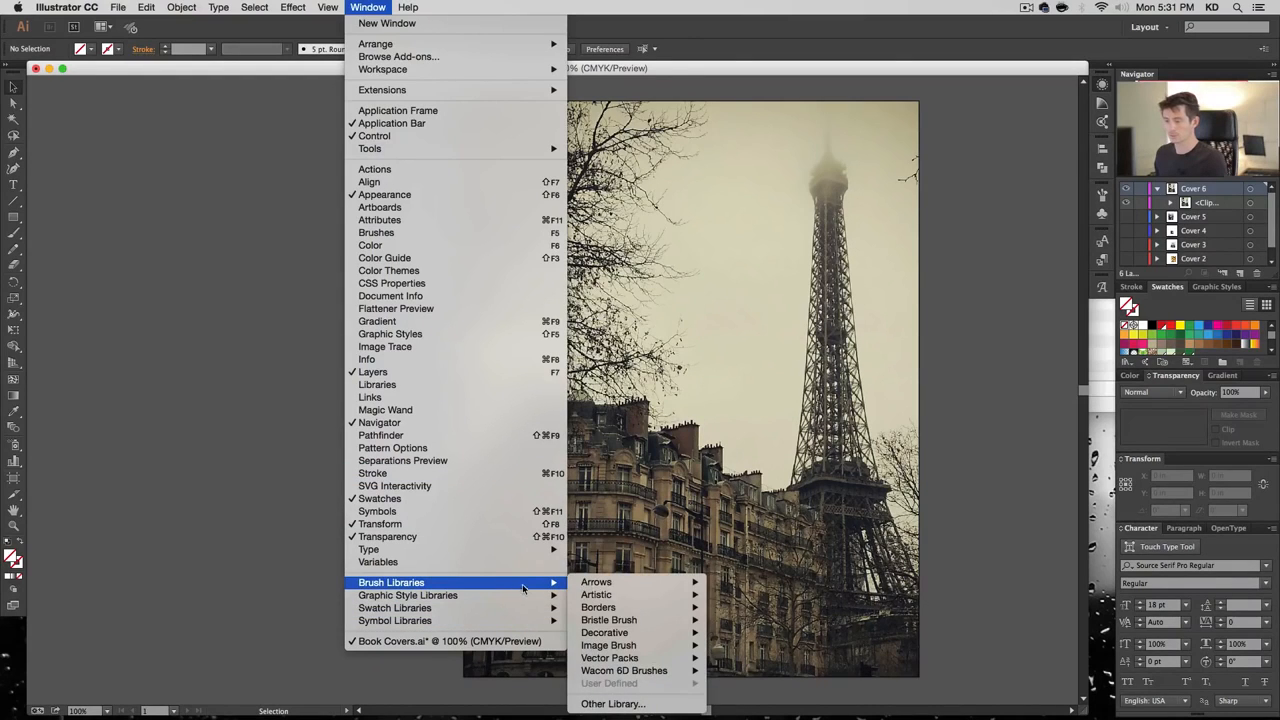
{"action": "mouse_move", "coordinate": [585, 583]}
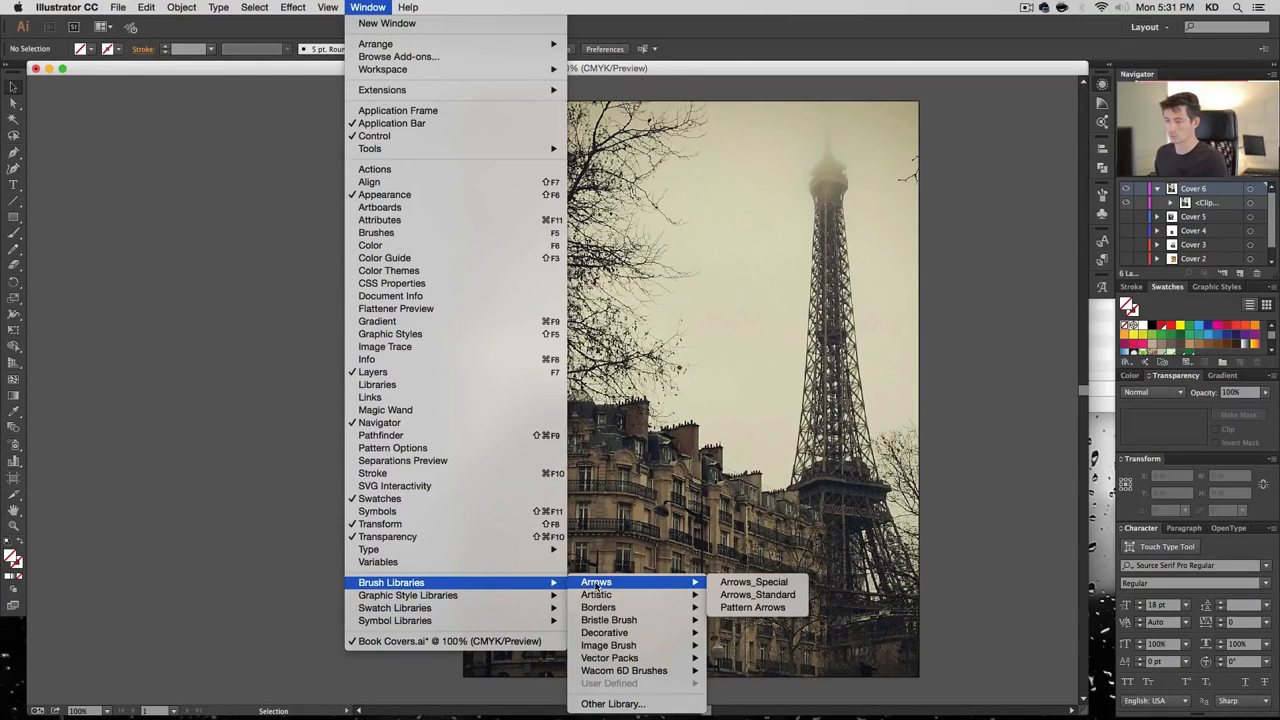
{"action": "mouse_move", "coordinate": [619, 595]}
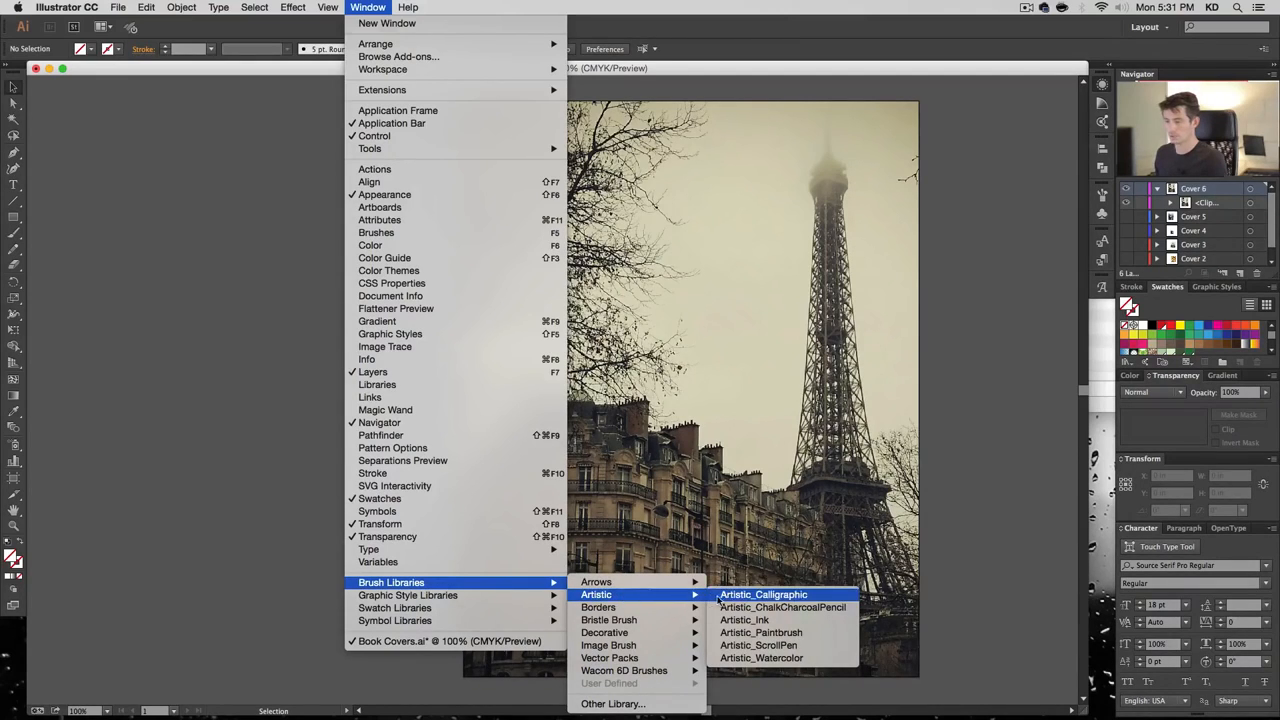
{"action": "left_click", "coordinate": [740, 620]}
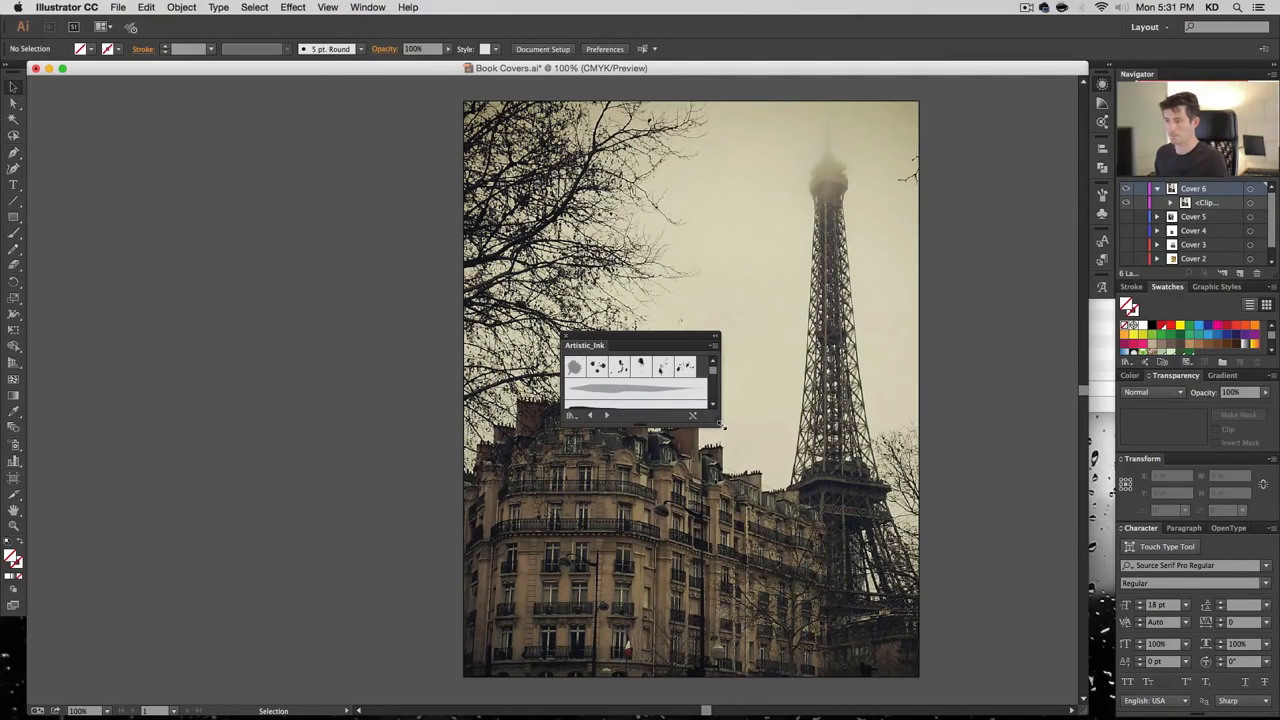
{"action": "mouse_move", "coordinate": [722, 427]}
{"action": "left_mouse_down"}
{"action": "mouse_move", "coordinate": [749, 471]}
{"action": "mouse_move", "coordinate": [831, 500]}
{"action": "mouse_move", "coordinate": [842, 560]}
{"action": "left_mouse_up"}
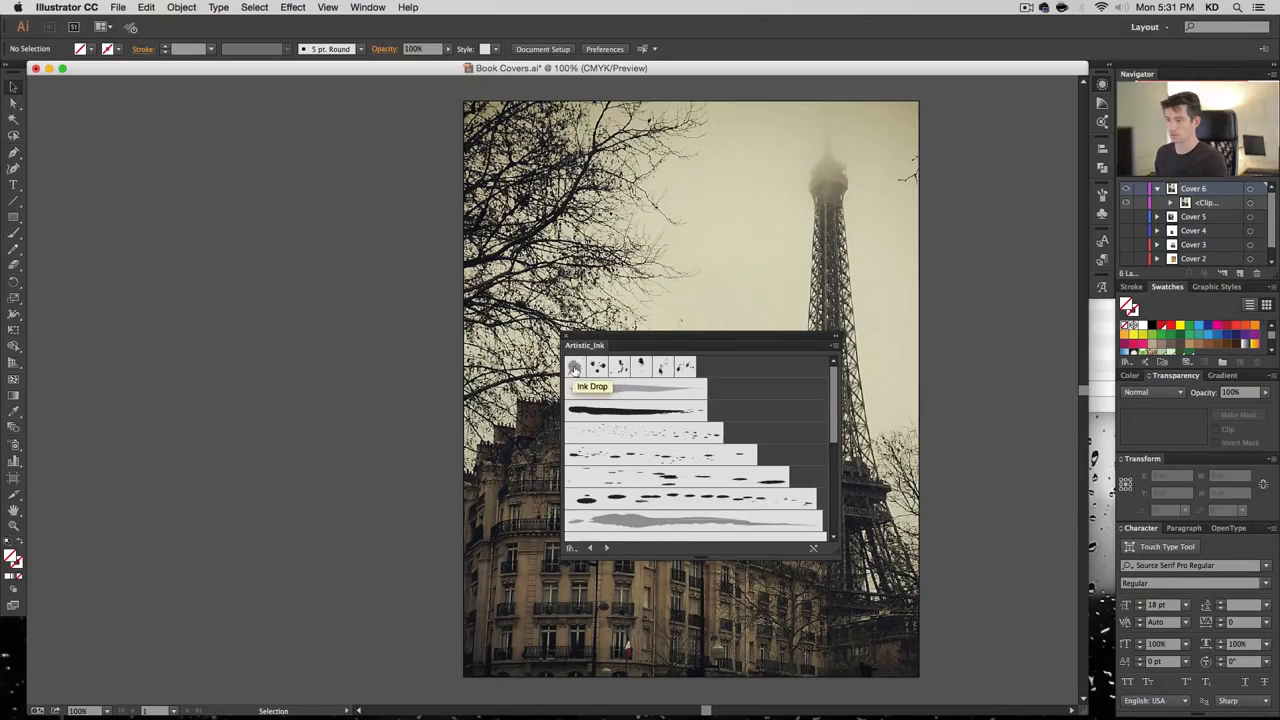
Place several ink splatters and a black calligraphy stroke on the pasteboard left of the cover
{"action": "left_click_drag", "start_coordinate": [575, 370], "coordinate": [318, 281]}
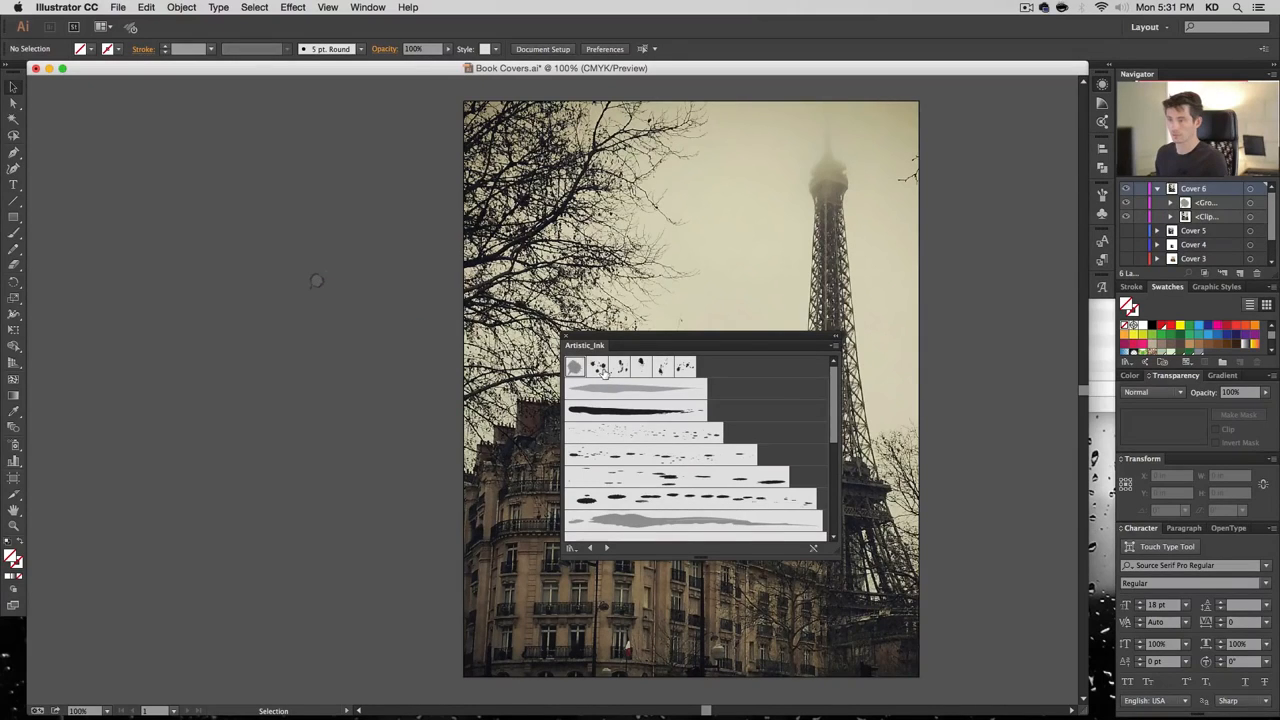
{"action": "left_click_drag", "start_coordinate": [598, 370], "coordinate": [278, 322]}
{"action": "left_click_drag", "start_coordinate": [621, 368], "coordinate": [322, 206]}
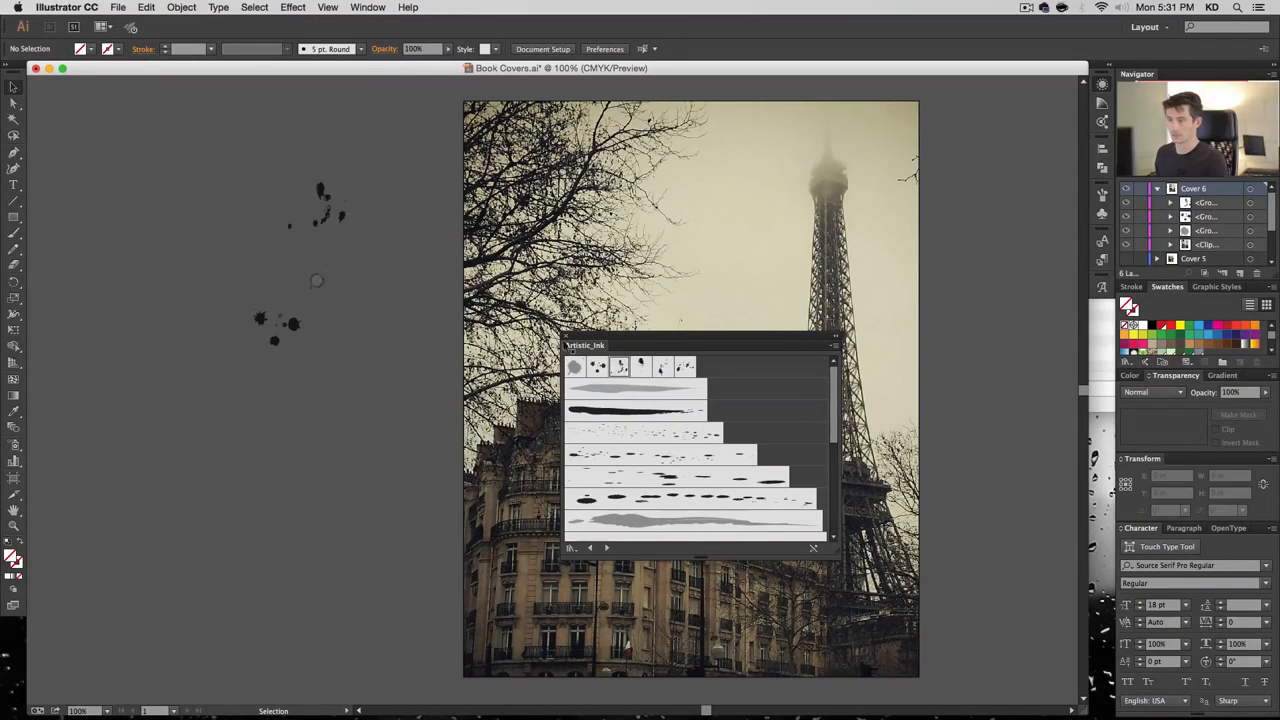
{"action": "mouse_move", "coordinate": [640, 367]}
{"action": "left_mouse_down"}
{"action": "mouse_move", "coordinate": [360, 266]}
{"action": "mouse_move", "coordinate": [357, 242]}
{"action": "mouse_move", "coordinate": [517, 352]}
{"action": "mouse_move", "coordinate": [262, 252]}
{"action": "left_mouse_up"}
{"action": "left_click_drag", "start_coordinate": [684, 368], "coordinate": [360, 188]}
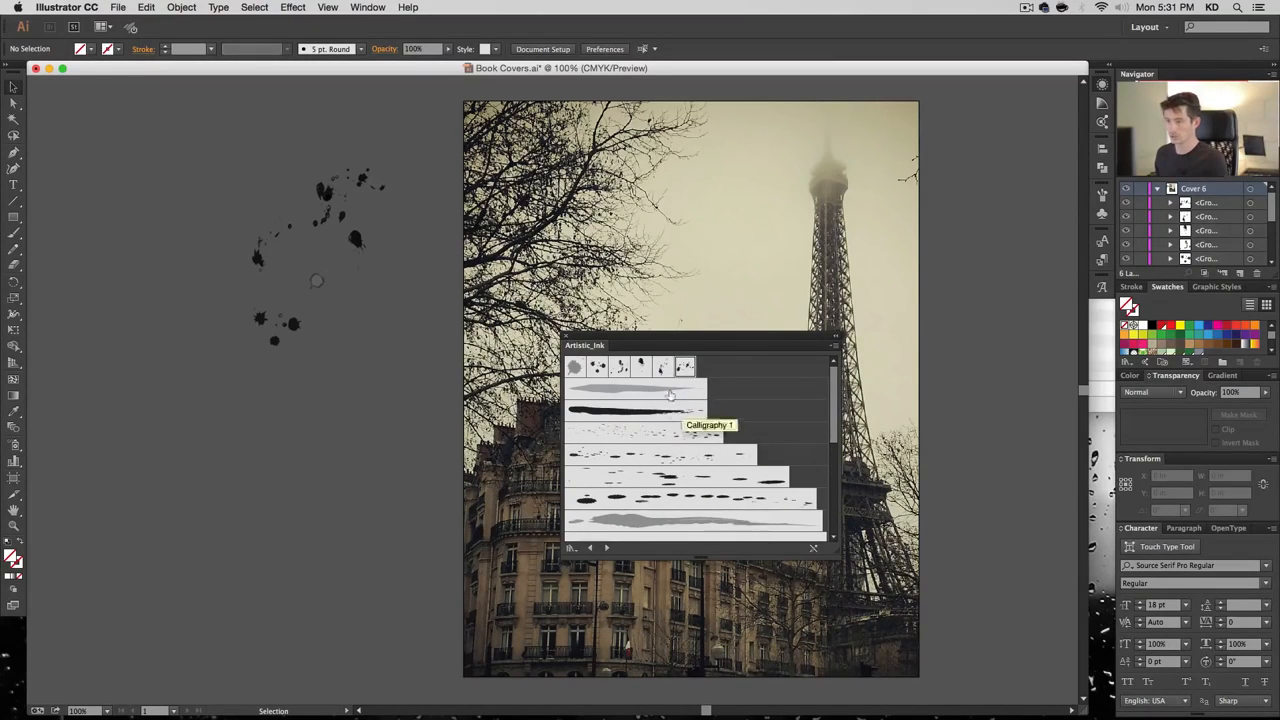
{"action": "left_click_drag", "start_coordinate": [665, 412], "coordinate": [345, 395]}
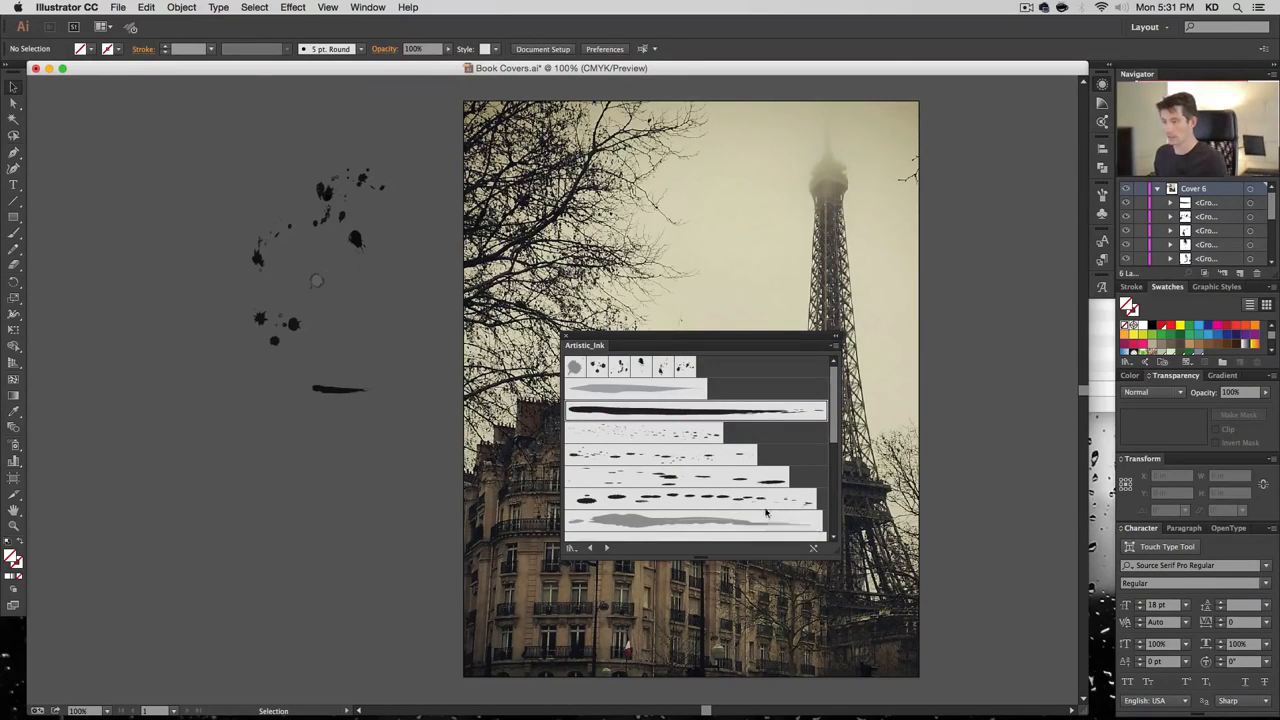
Make the library panel taller and higher, then switch to Artistic_Paintbrush
{"action": "scroll", "coordinate": [766, 512], "scroll_direction": "down", "scroll_amount": 5}
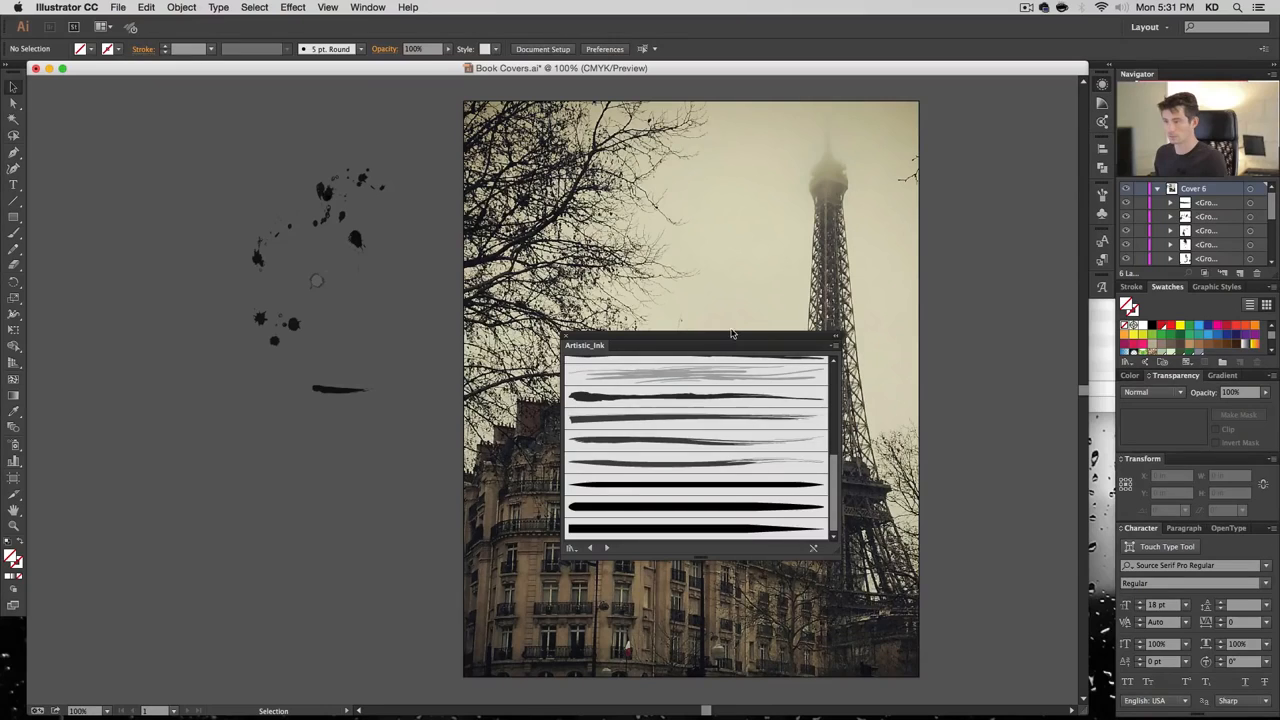
{"action": "left_click_drag", "start_coordinate": [835, 551], "coordinate": [835, 719]}
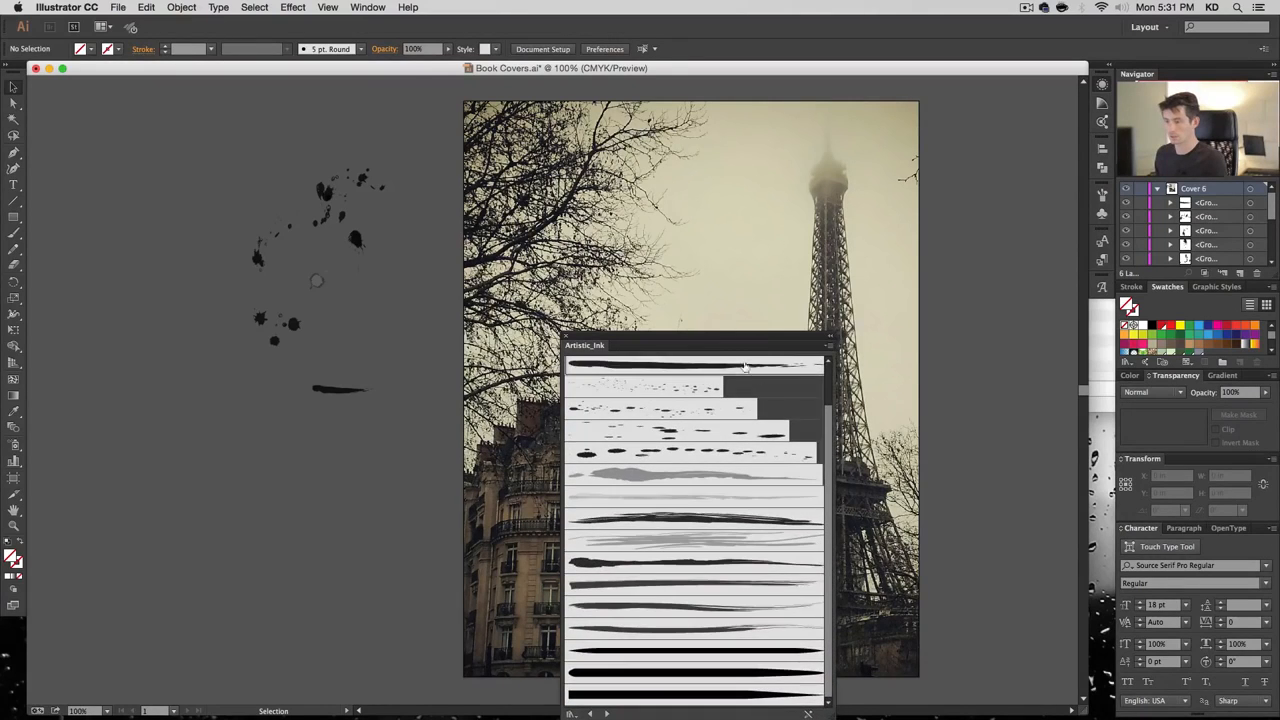
{"action": "left_click_drag", "start_coordinate": [732, 343], "coordinate": [822, 160]}
{"action": "left_click_drag", "start_coordinate": [925, 543], "coordinate": [930, 655]}
{"action": "left_click", "coordinate": [698, 646]}
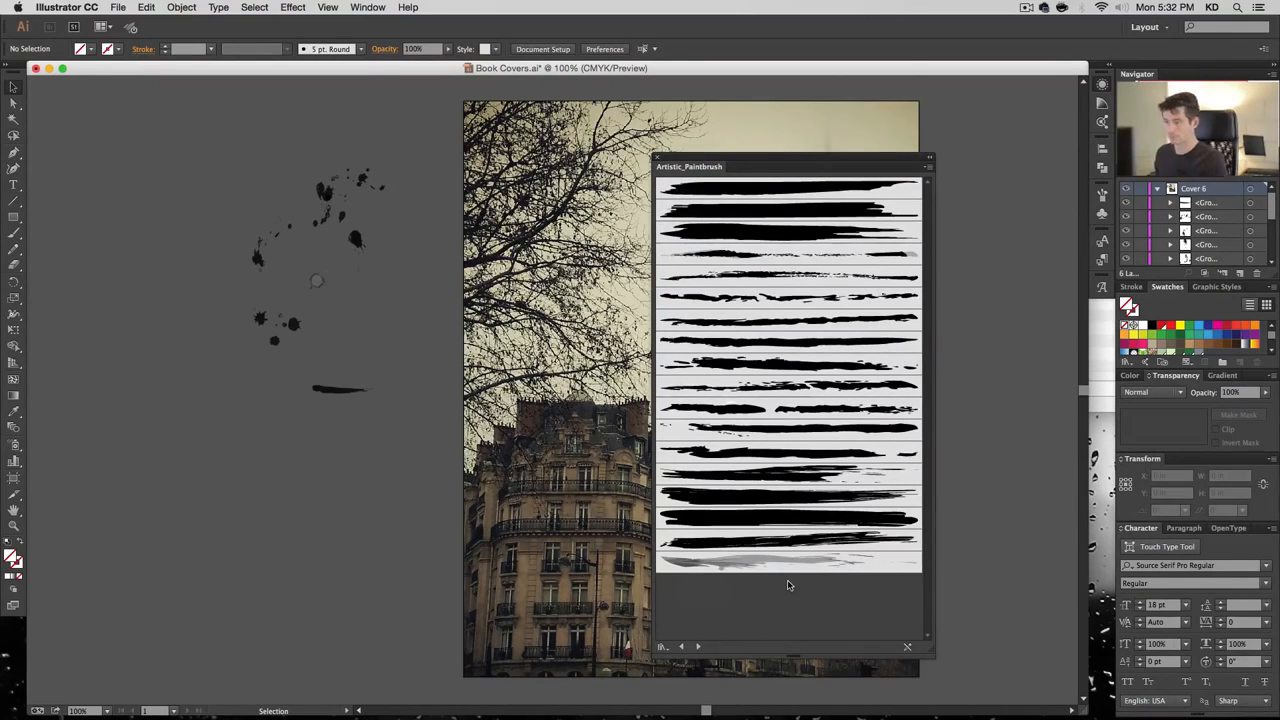
Place a paintbrush stroke on the pasteboard, then load the Grunge brushes vector pack
{"action": "mouse_move", "coordinate": [795, 543]}
{"action": "left_mouse_down"}
{"action": "mouse_move", "coordinate": [590, 533]}
{"action": "mouse_move", "coordinate": [305, 432]}
{"action": "left_mouse_up"}
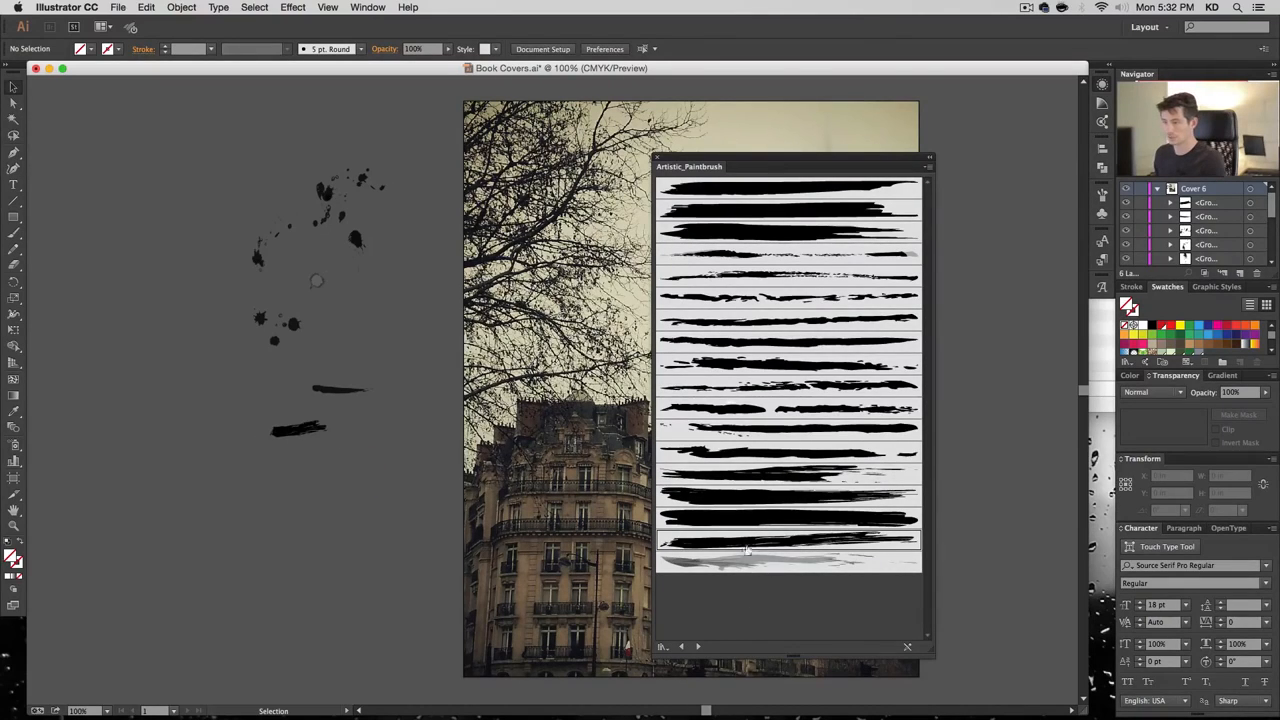
{"action": "left_click", "coordinate": [700, 649]}
{"action": "left_click", "coordinate": [700, 649]}
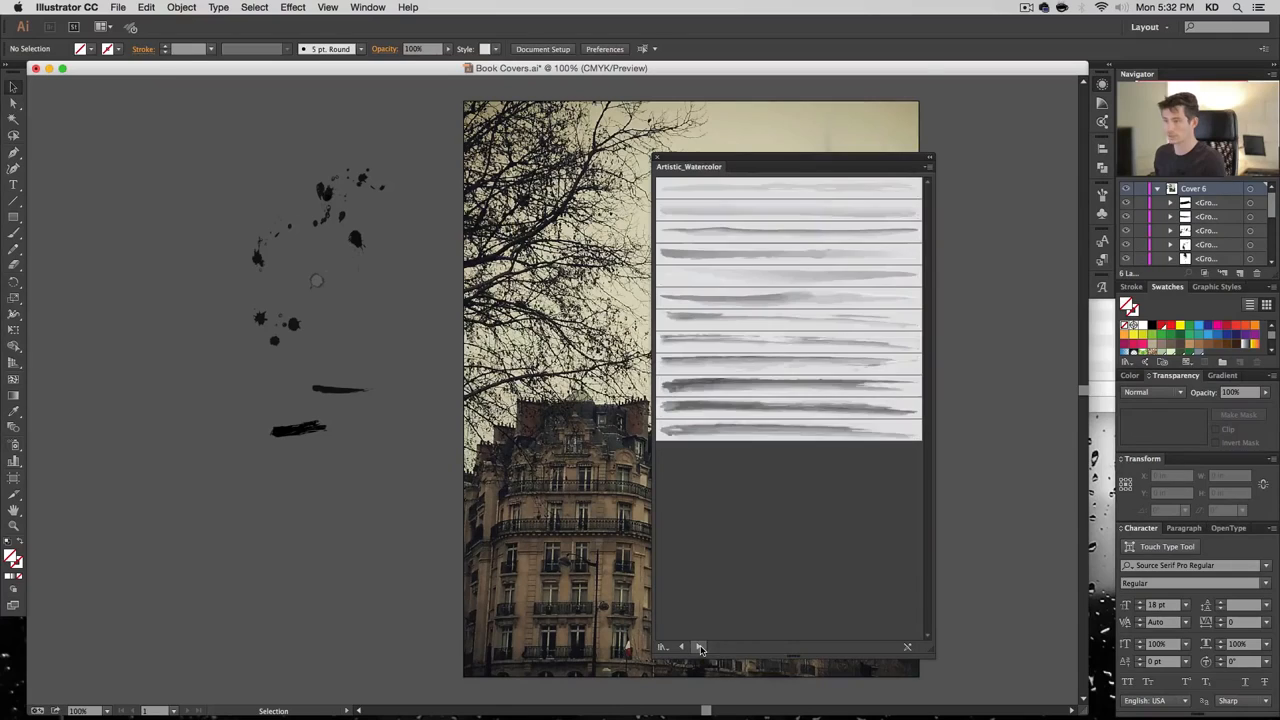
{"action": "left_click", "coordinate": [700, 649]}
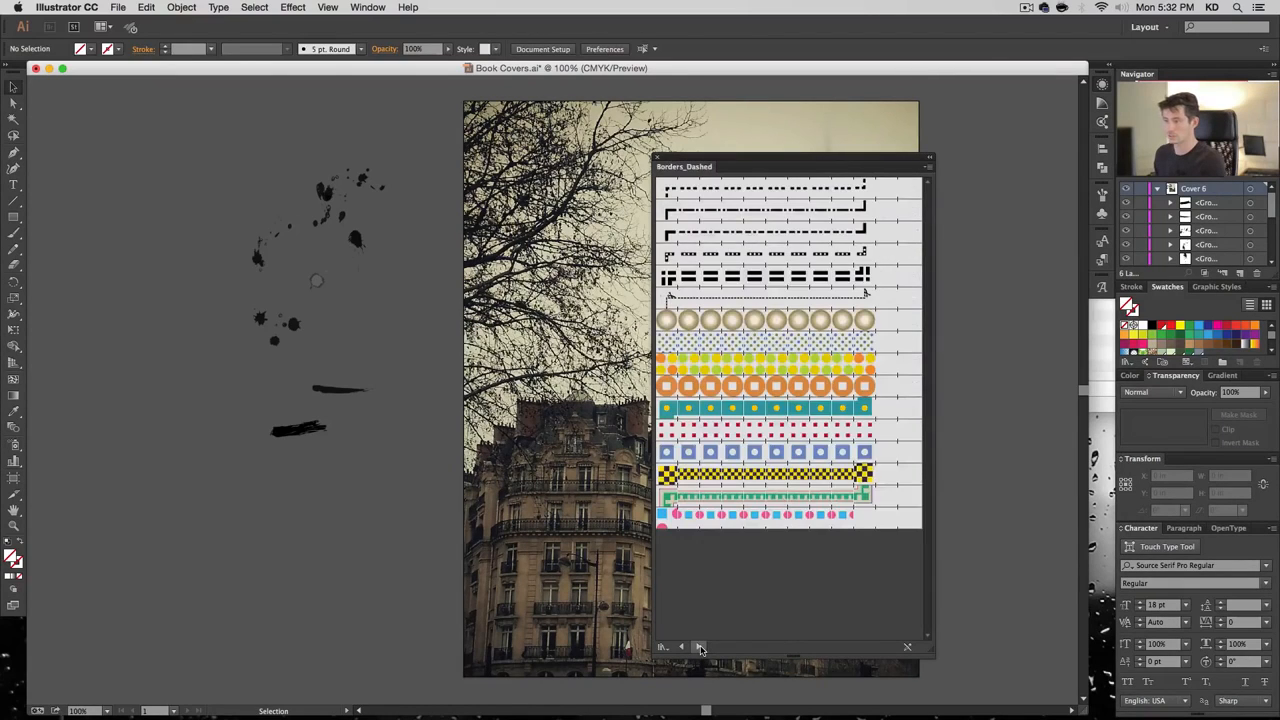
{"action": "left_click", "coordinate": [700, 649]}
{"action": "left_click", "coordinate": [700, 649]}
{"action": "left_click", "coordinate": [700, 649]}
{"action": "left_click", "coordinate": [700, 649]}
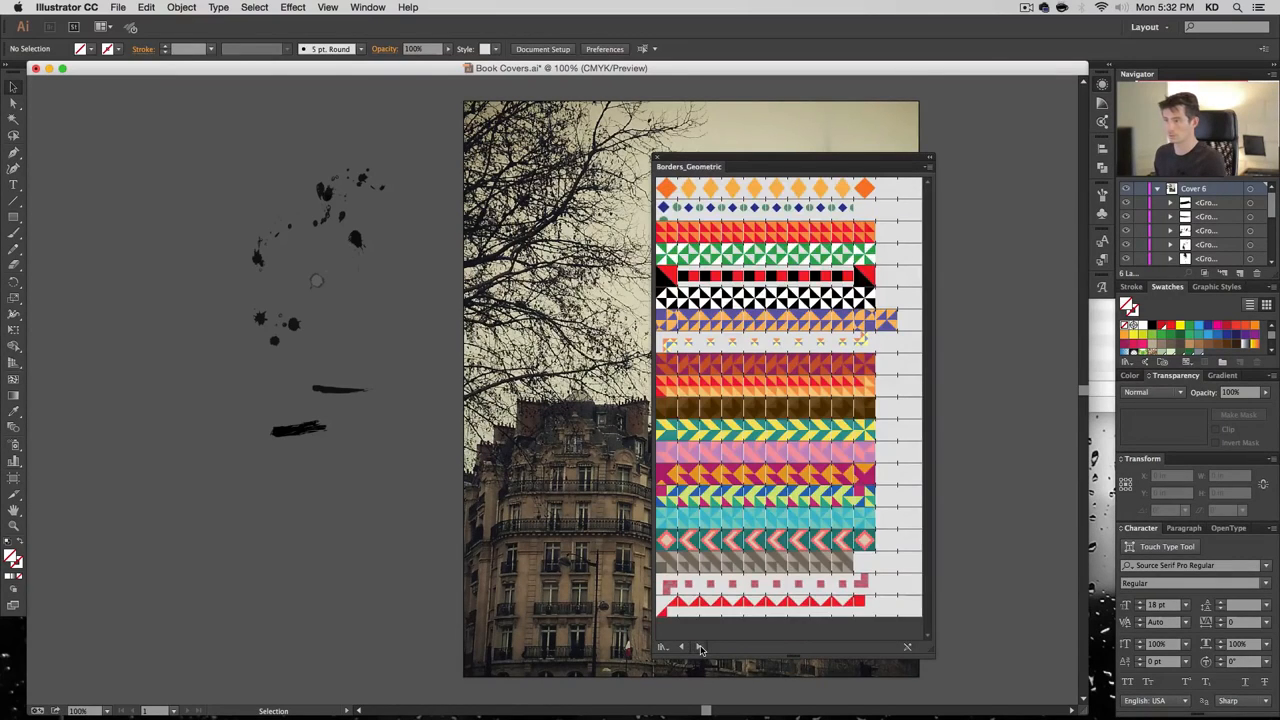
{"action": "left_click", "coordinate": [700, 649]}
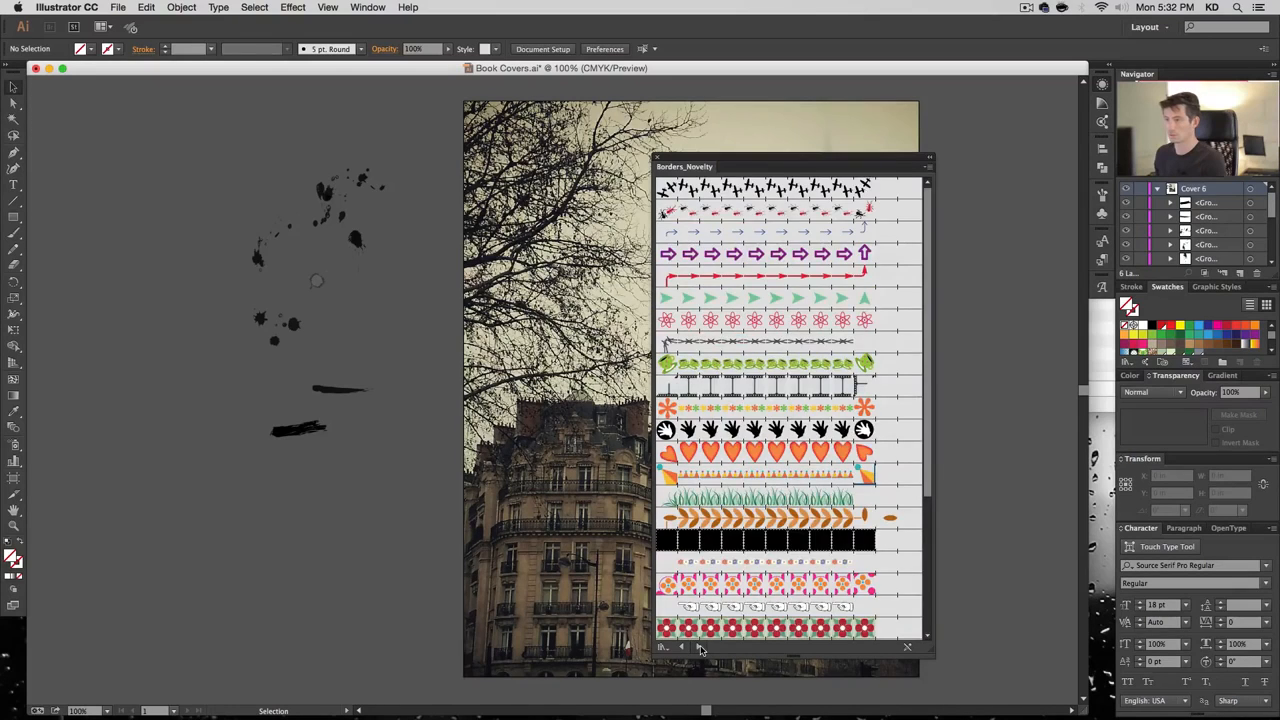
{"action": "left_click", "coordinate": [700, 649]}
{"action": "left_click", "coordinate": [700, 649]}
{"action": "left_click", "coordinate": [700, 649]}
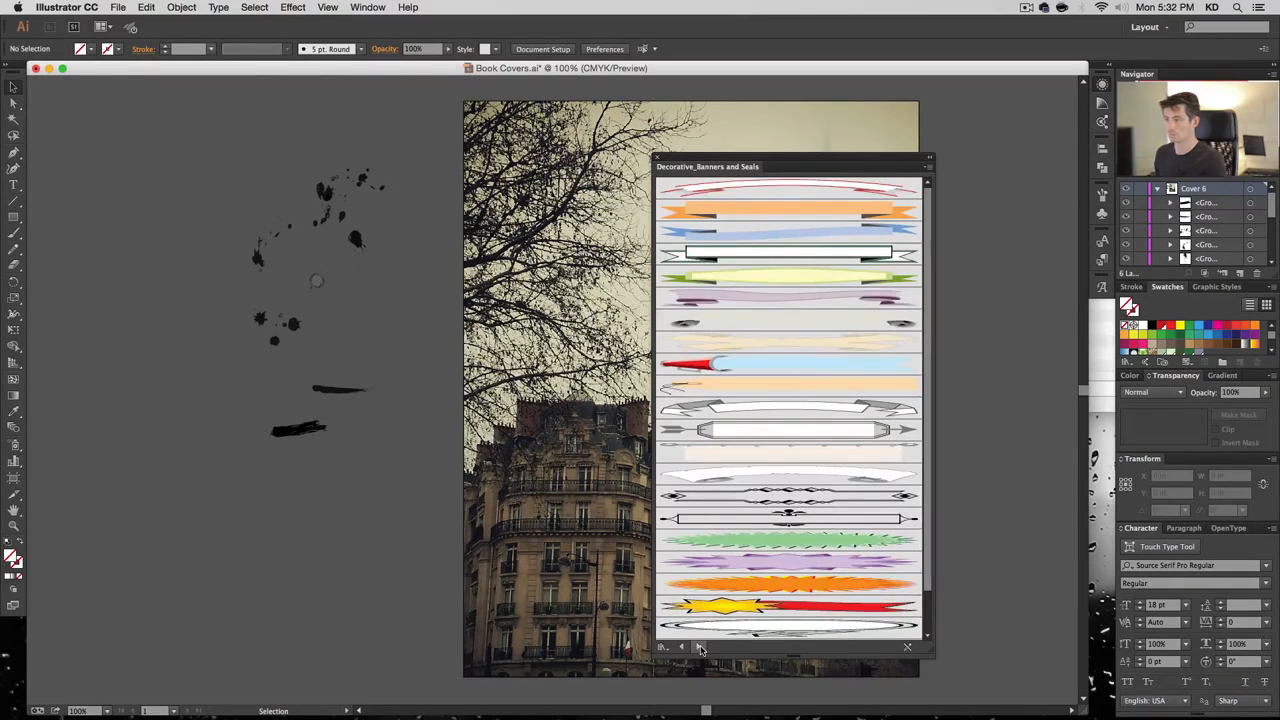
{"action": "left_click", "coordinate": [700, 649]}
{"action": "left_click", "coordinate": [700, 649]}
{"action": "left_click", "coordinate": [700, 649]}
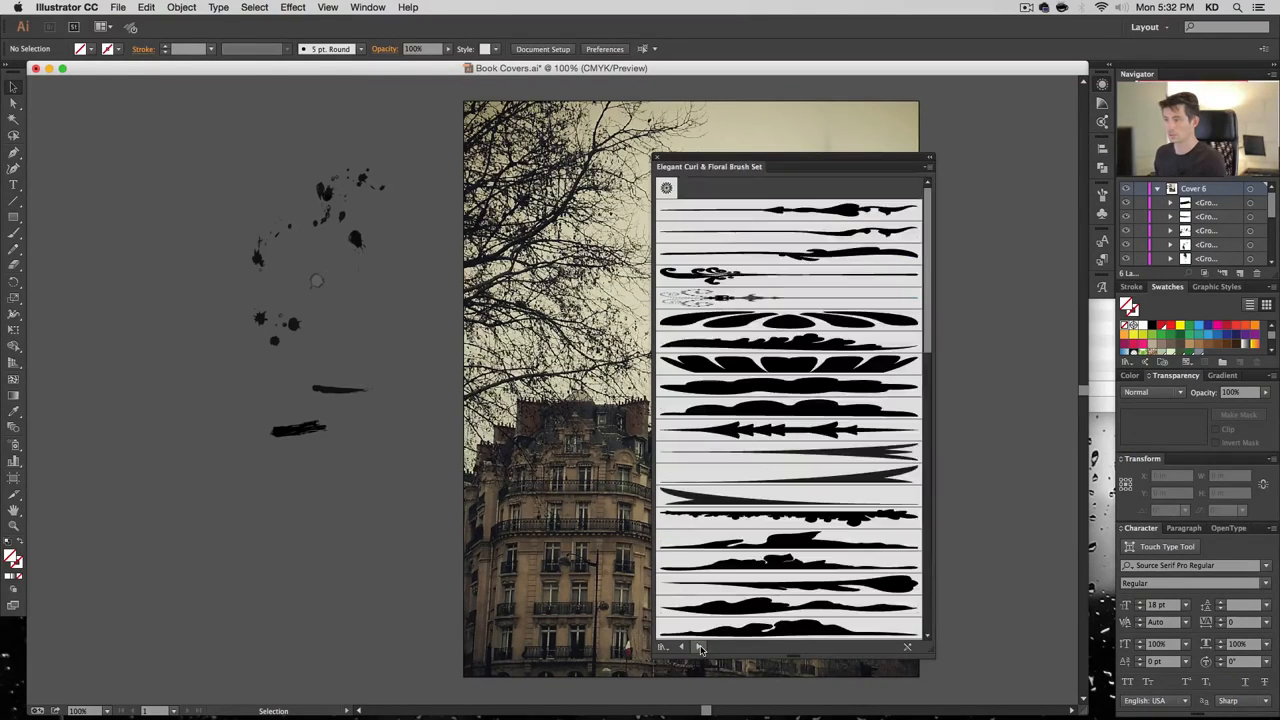
{"action": "left_click", "coordinate": [700, 649]}
{"action": "left_click", "coordinate": [700, 649]}
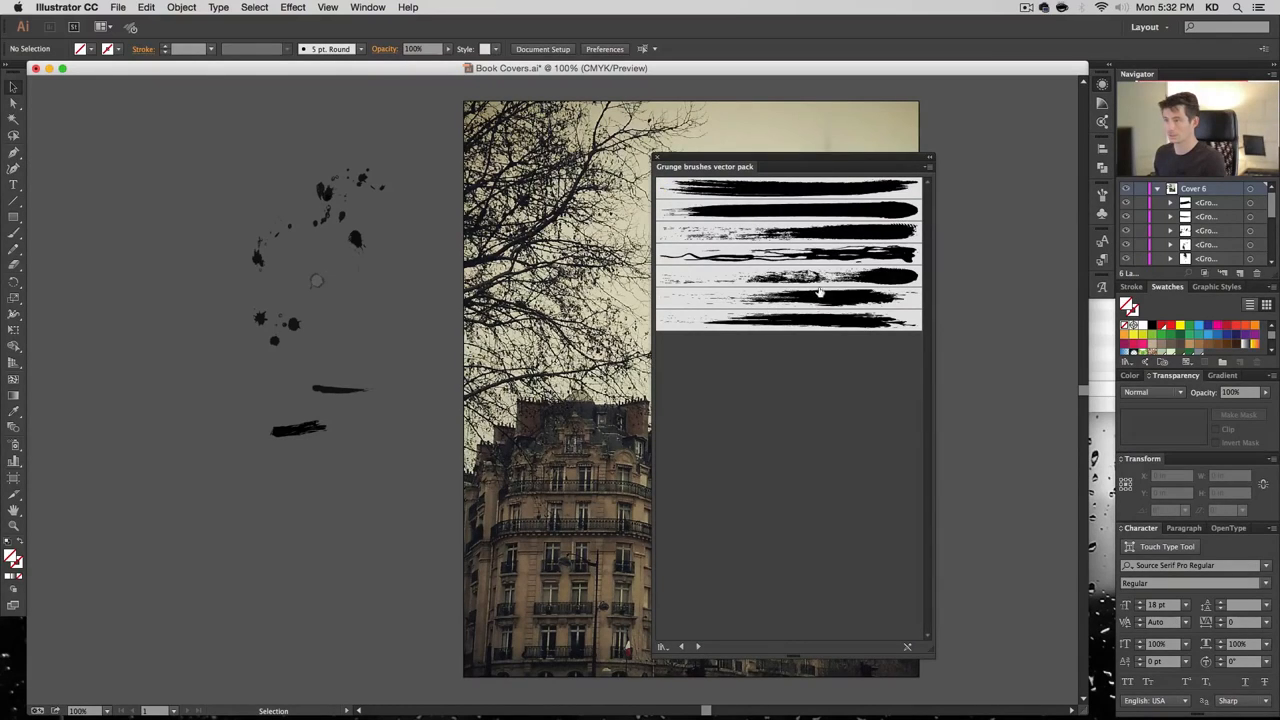
Scatter five large grunge strokes around the pasteboard left of the cover
{"action": "mouse_move", "coordinate": [865, 280]}
{"action": "left_mouse_down"}
{"action": "mouse_move", "coordinate": [310, 440]}
{"action": "mouse_move", "coordinate": [312, 472]}
{"action": "left_mouse_up"}
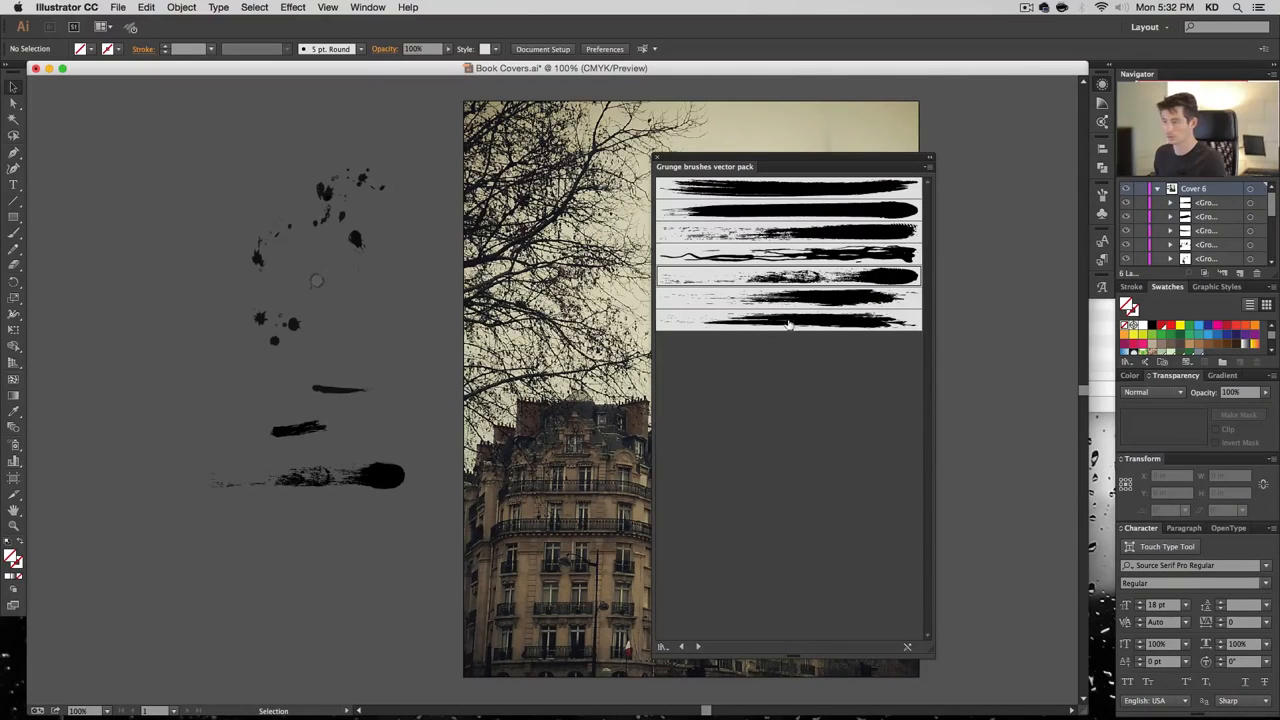
{"action": "mouse_move", "coordinate": [788, 323]}
{"action": "left_mouse_down"}
{"action": "mouse_move", "coordinate": [251, 363]}
{"action": "mouse_move", "coordinate": [220, 388]}
{"action": "left_mouse_up"}
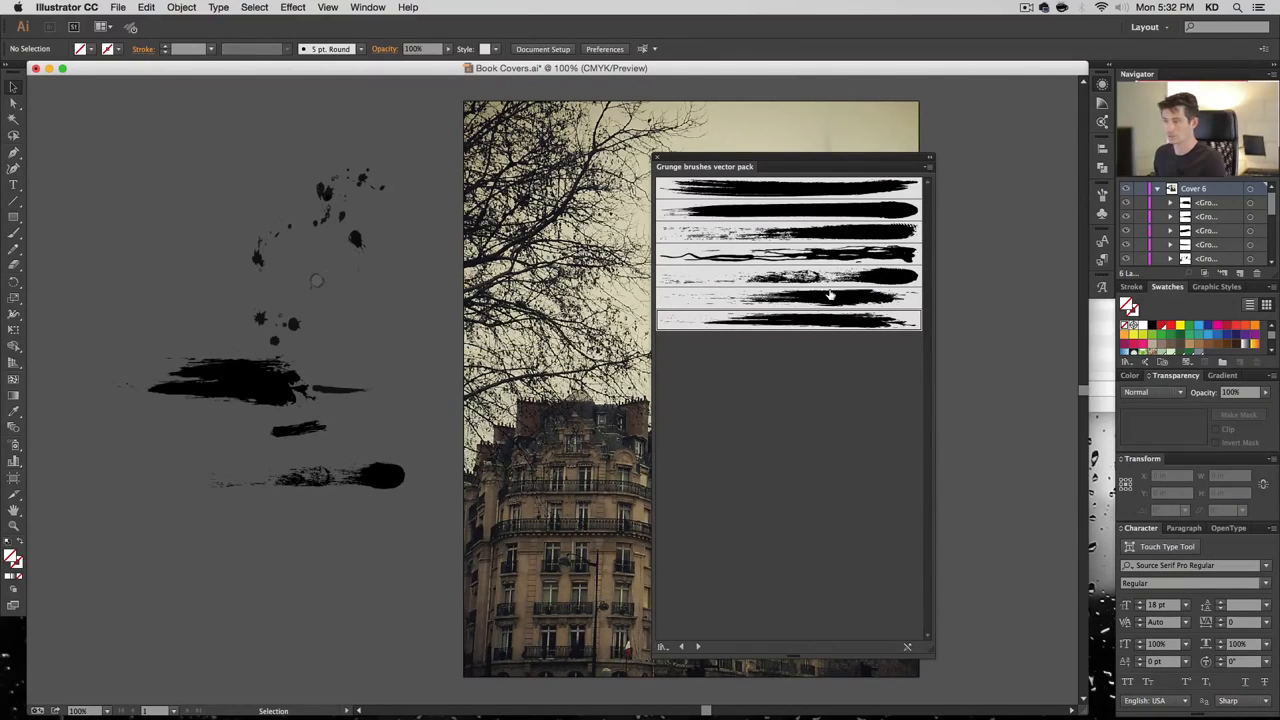
{"action": "mouse_move", "coordinate": [852, 298]}
{"action": "left_mouse_down"}
{"action": "mouse_move", "coordinate": [297, 571]}
{"action": "mouse_move", "coordinate": [322, 550]}
{"action": "left_mouse_up"}
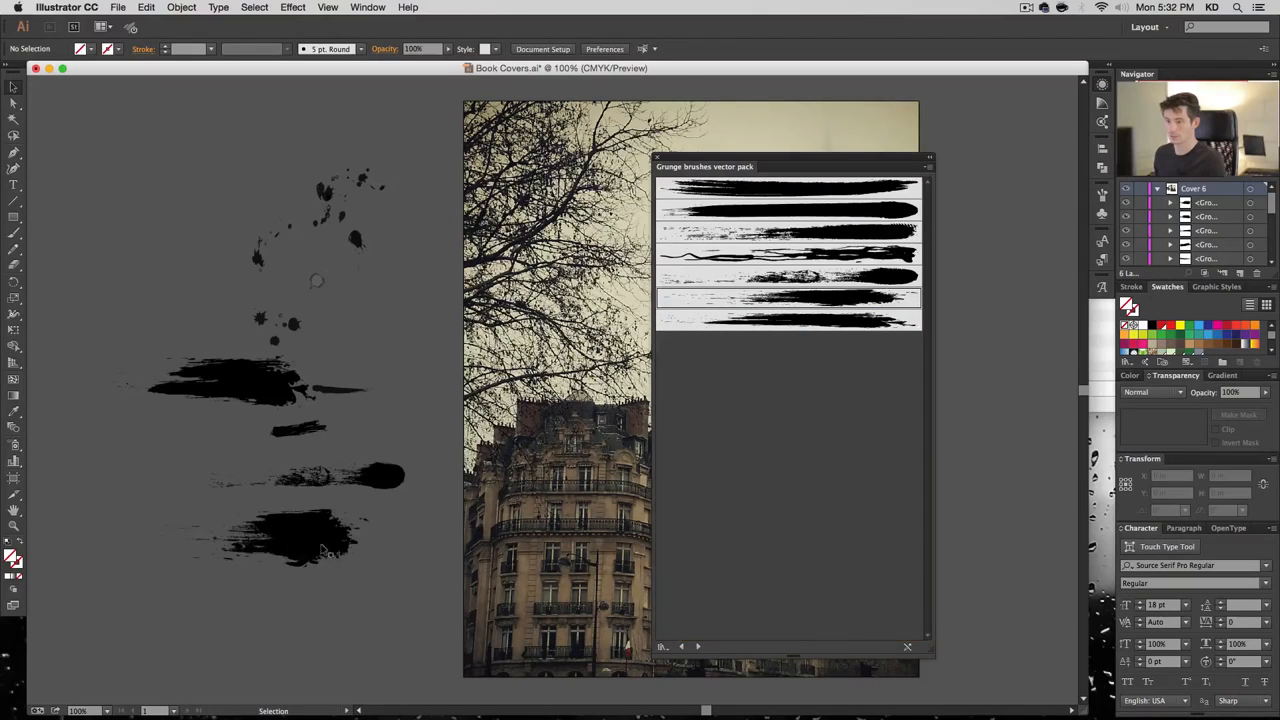
{"action": "mouse_move", "coordinate": [850, 232]}
{"action": "left_mouse_down"}
{"action": "mouse_move", "coordinate": [380, 309]}
{"action": "mouse_move", "coordinate": [228, 200]}
{"action": "left_mouse_up"}
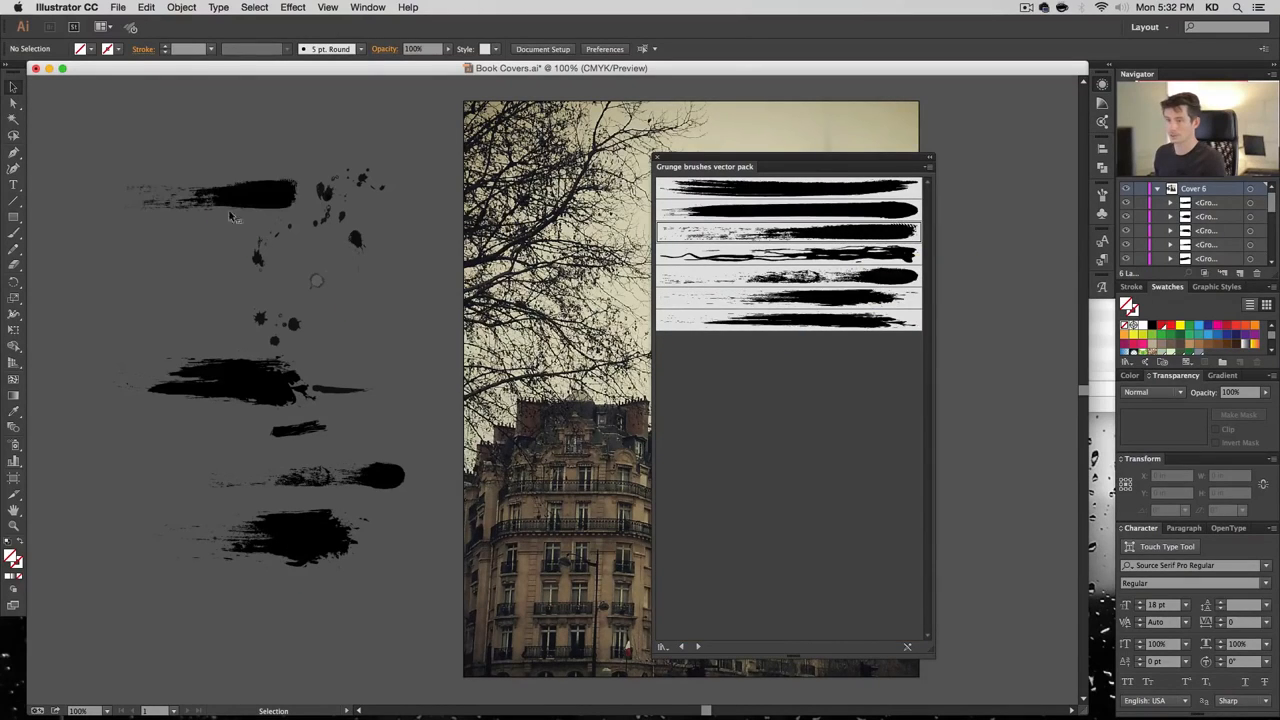
{"action": "mouse_move", "coordinate": [833, 196]}
{"action": "left_mouse_down"}
{"action": "mouse_move", "coordinate": [140, 255]}
{"action": "mouse_move", "coordinate": [150, 252]}
{"action": "left_mouse_up"}
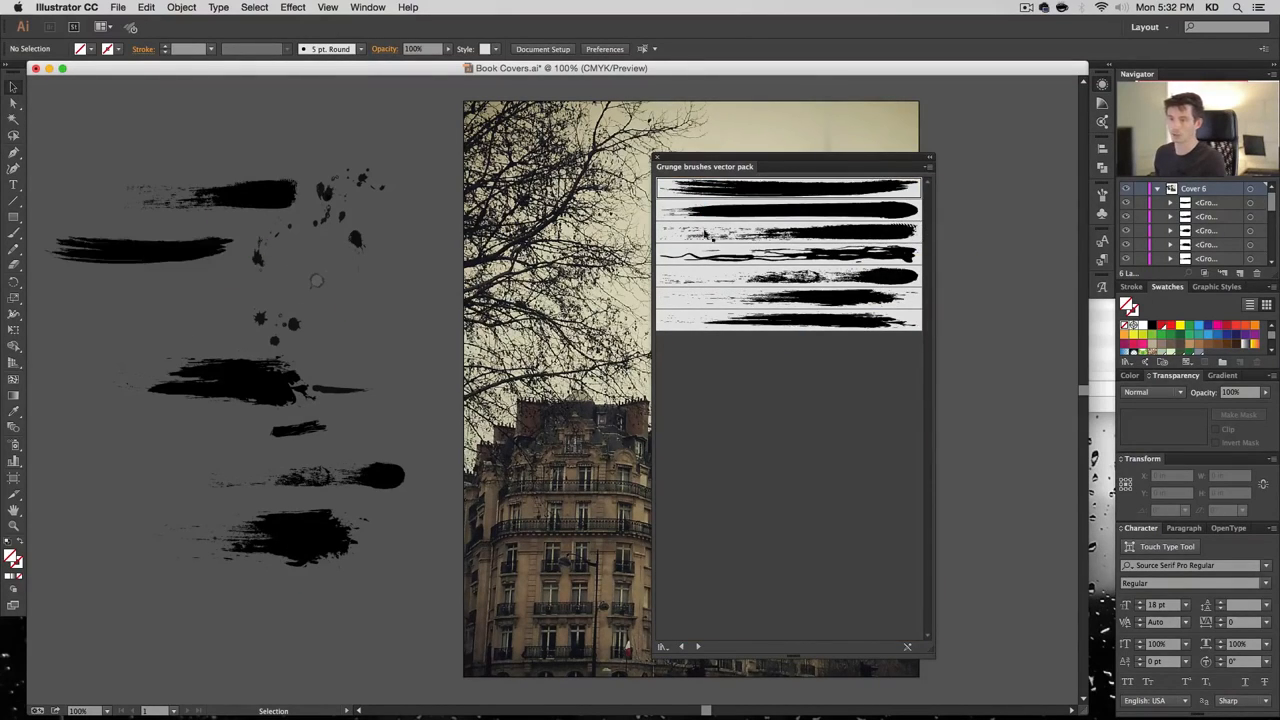
Switch to the 6d Art Pen Brushes library and drop three art pen marks on the pasteboard
{"action": "left_click", "coordinate": [698, 647]}
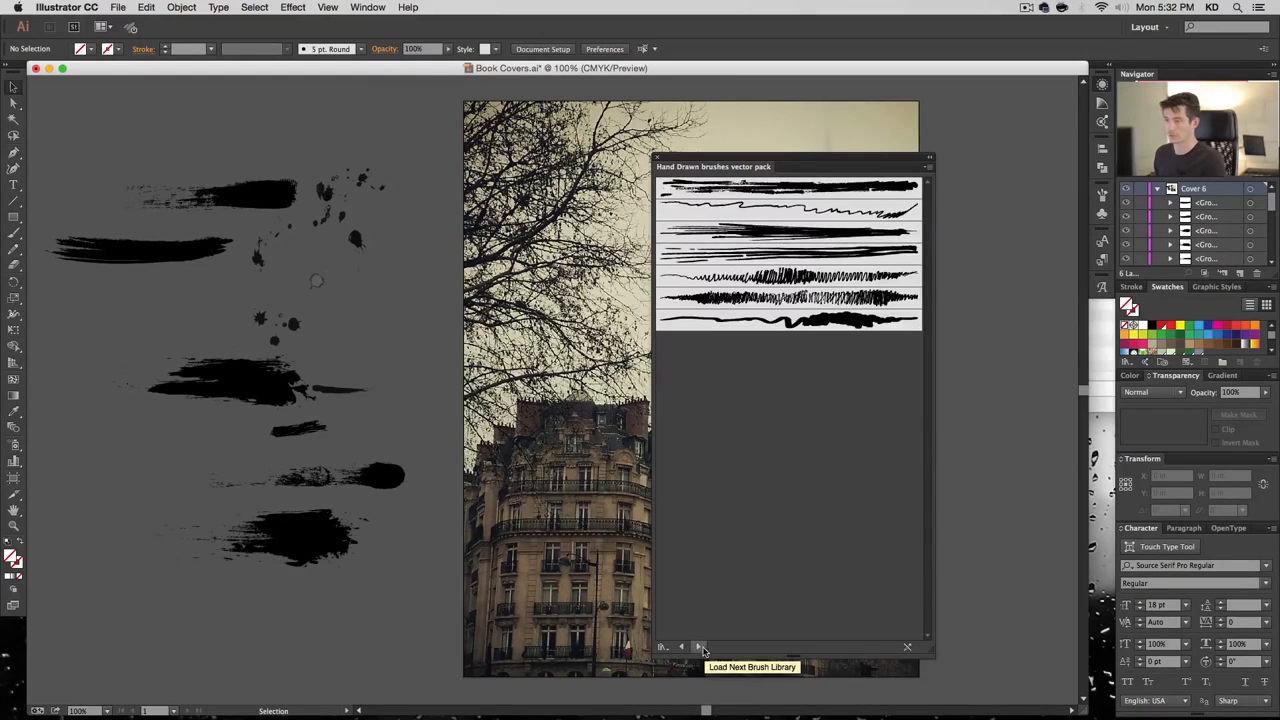
{"action": "left_click", "coordinate": [698, 647]}
{"action": "left_click", "coordinate": [679, 647]}
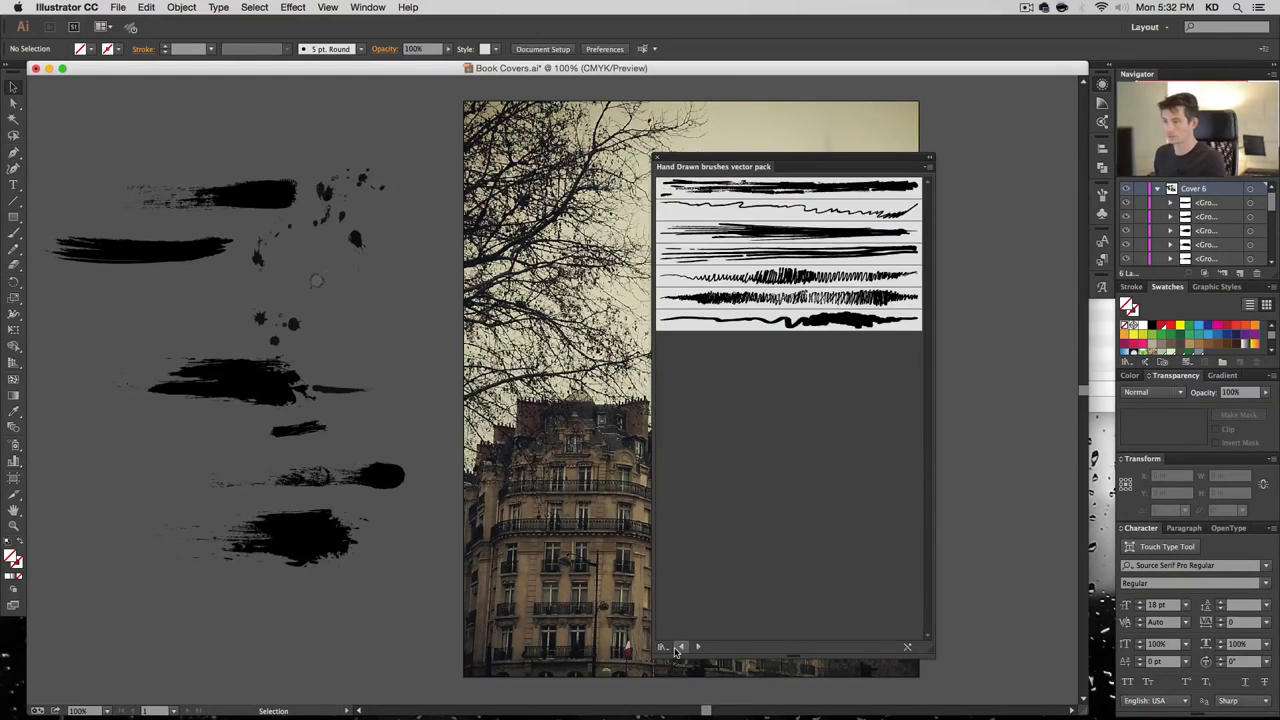
{"action": "left_click", "coordinate": [695, 647]}
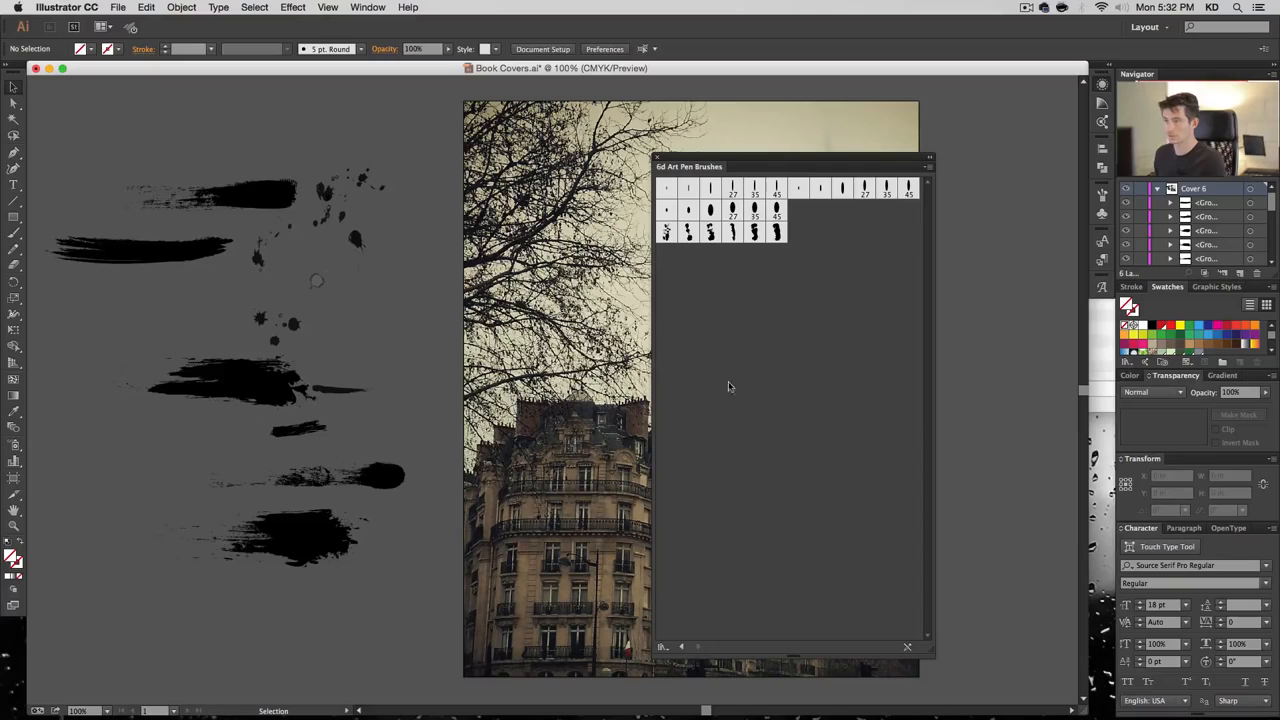
{"action": "left_click_drag", "start_coordinate": [666, 232], "coordinate": [405, 300]}
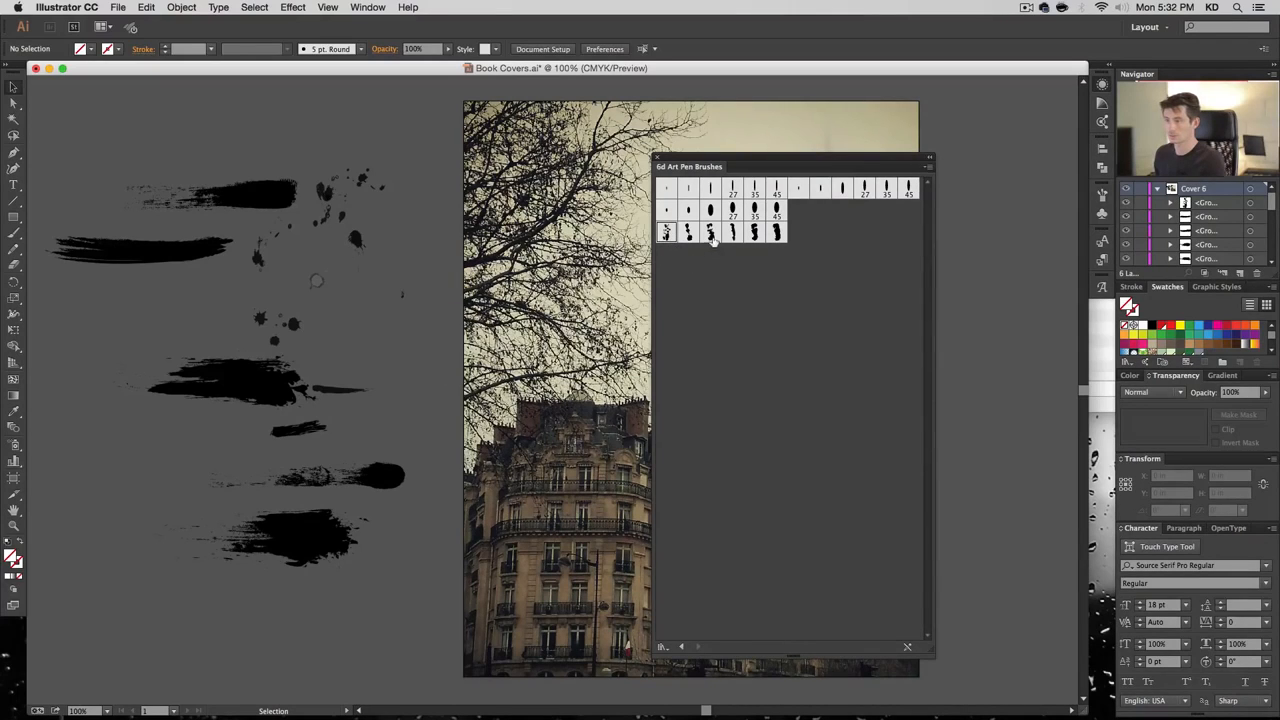
{"action": "left_click_drag", "start_coordinate": [712, 238], "coordinate": [412, 296]}
{"action": "left_click_drag", "start_coordinate": [754, 232], "coordinate": [403, 297]}
Delete the small art pen marks and close the brush library
{"action": "left_click", "coordinate": [403, 297]}
{"action": "left_click_drag", "start_coordinate": [426, 310], "coordinate": [400, 290]}
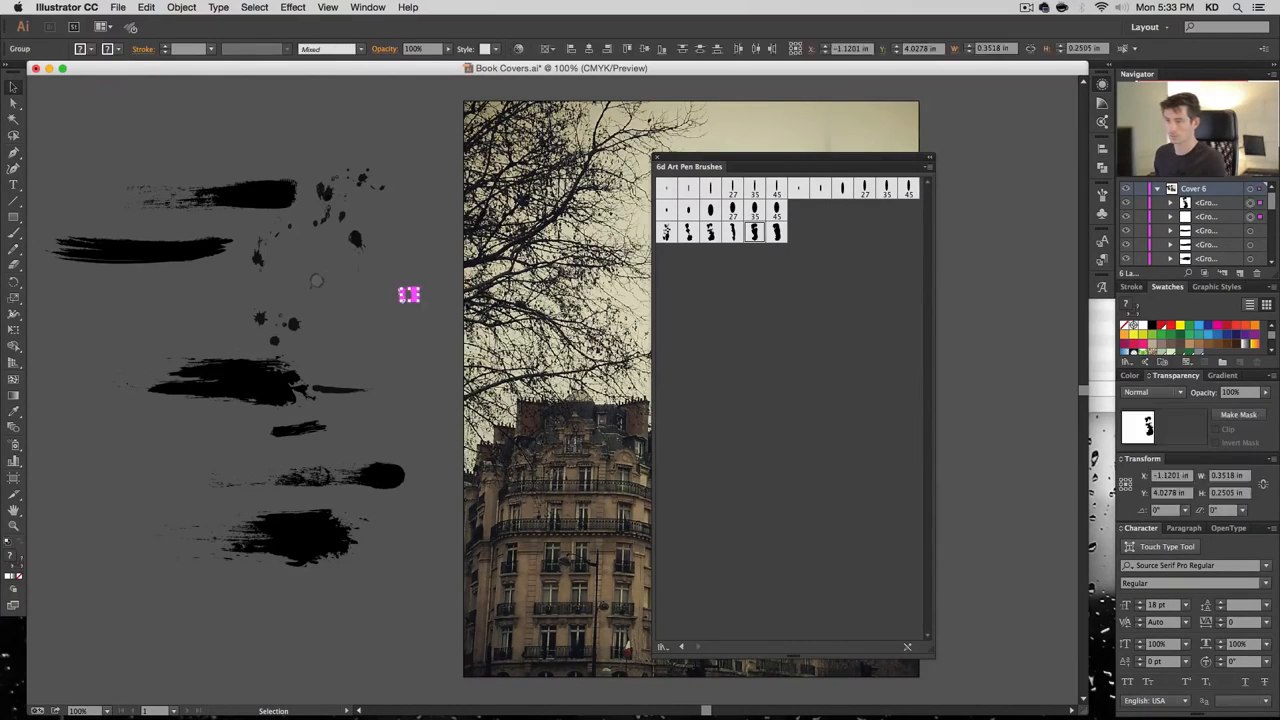
{"action": "key", "text": "BackSpace"}
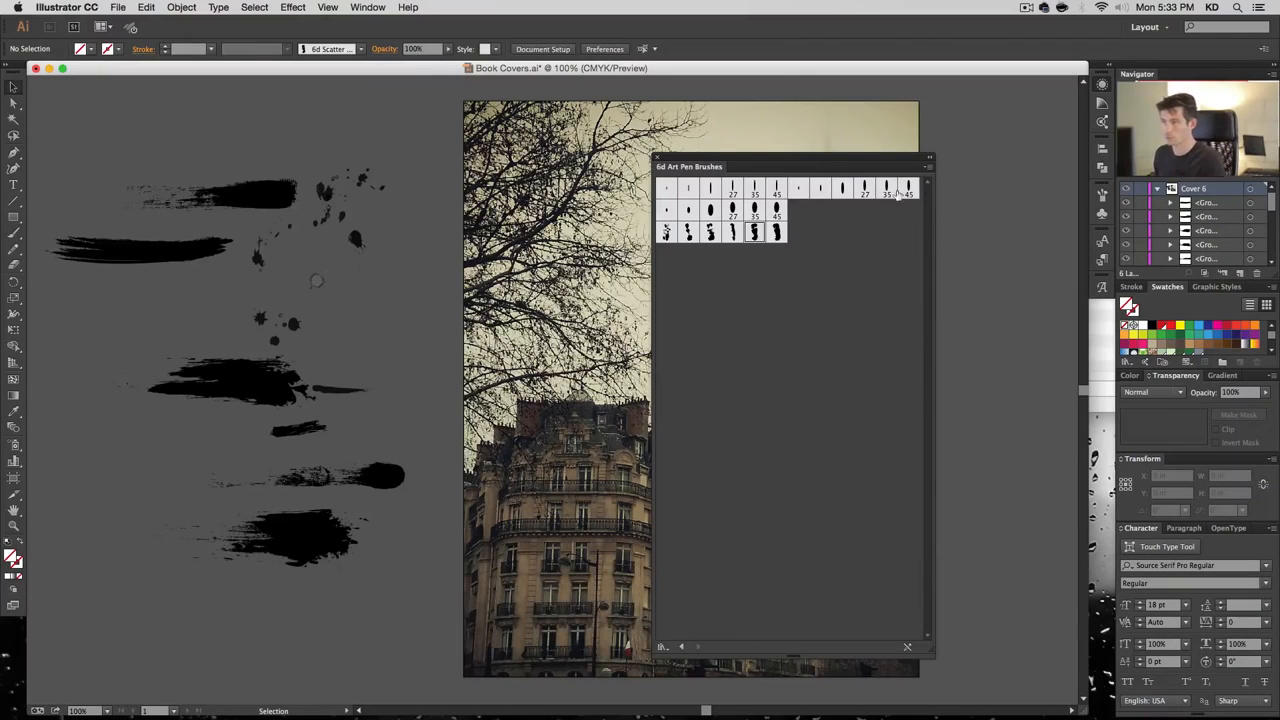
{"action": "left_click", "coordinate": [658, 160]}
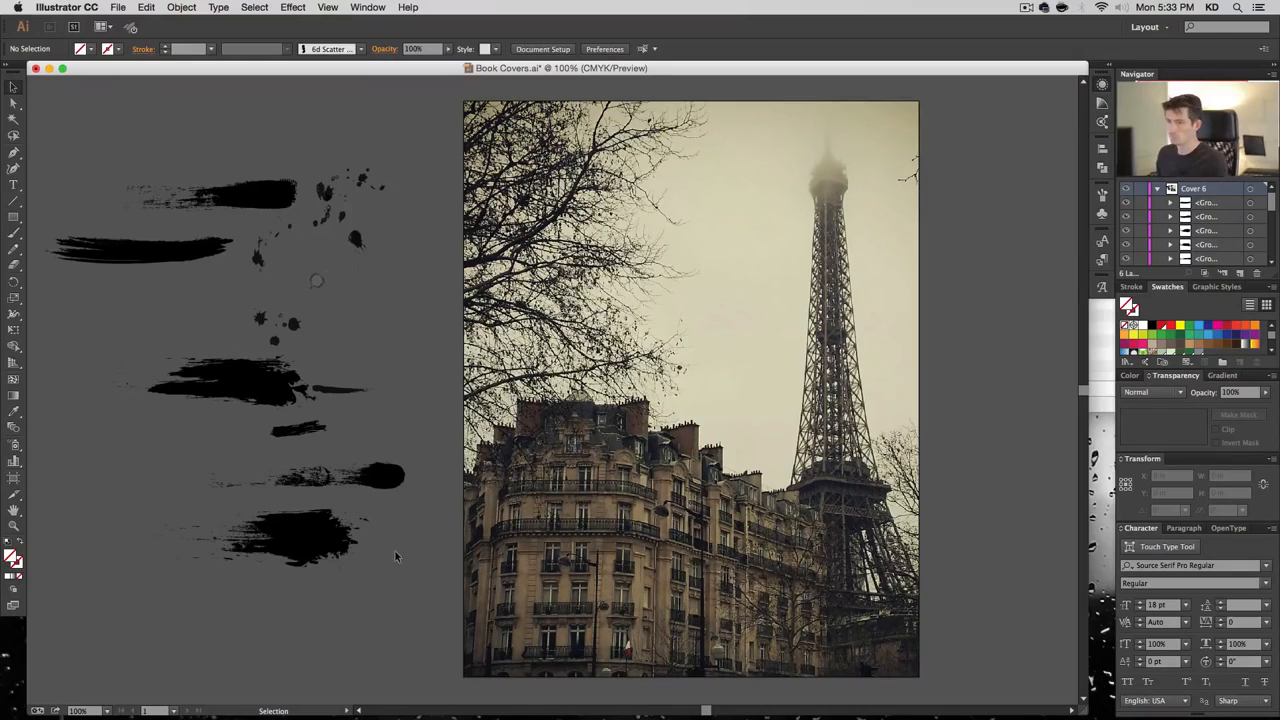
Move the bottom grunge stroke down and right, then ungroup it into separate paths
{"action": "left_click", "coordinate": [390, 472]}
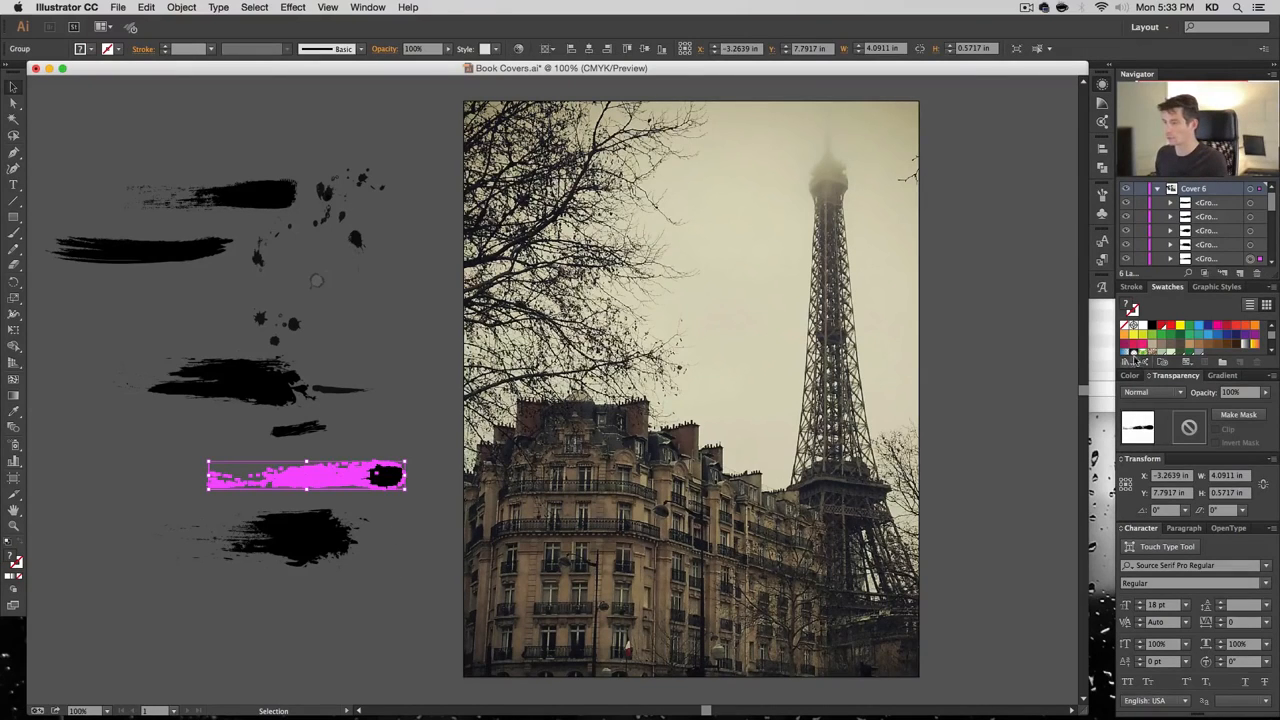
{"action": "left_click", "coordinate": [326, 566]}
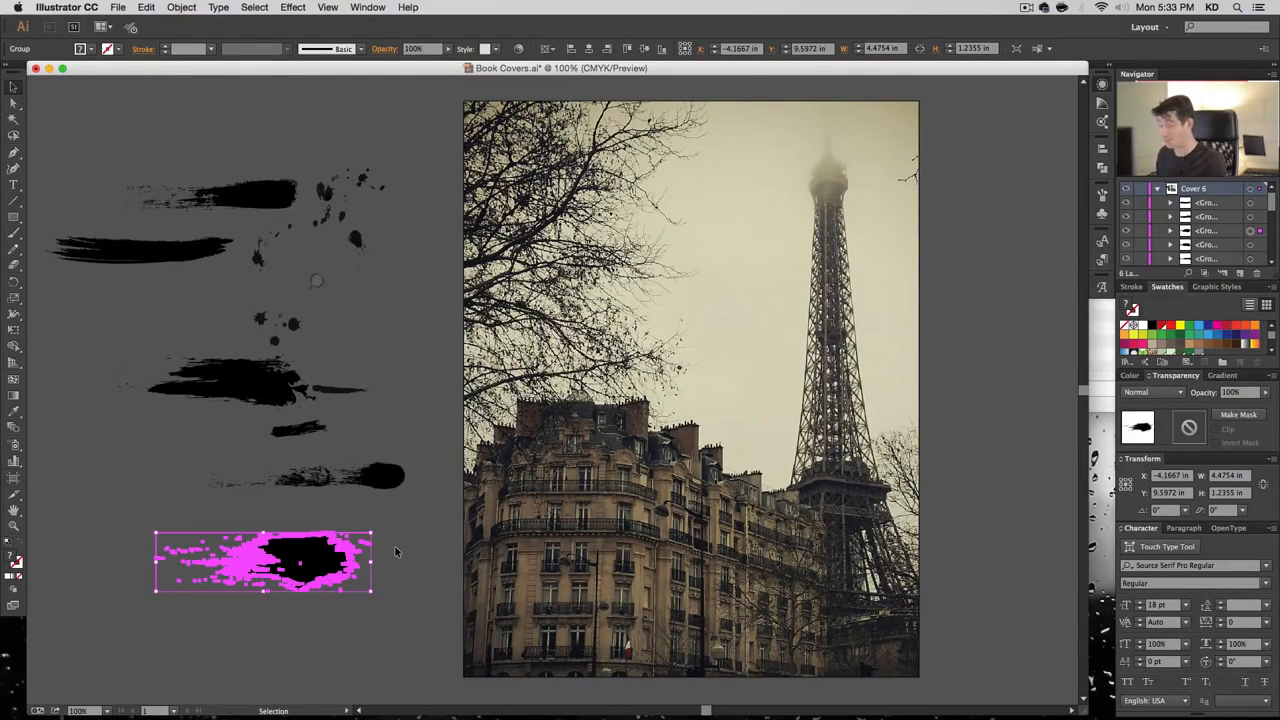
{"action": "key", "text": "space"}
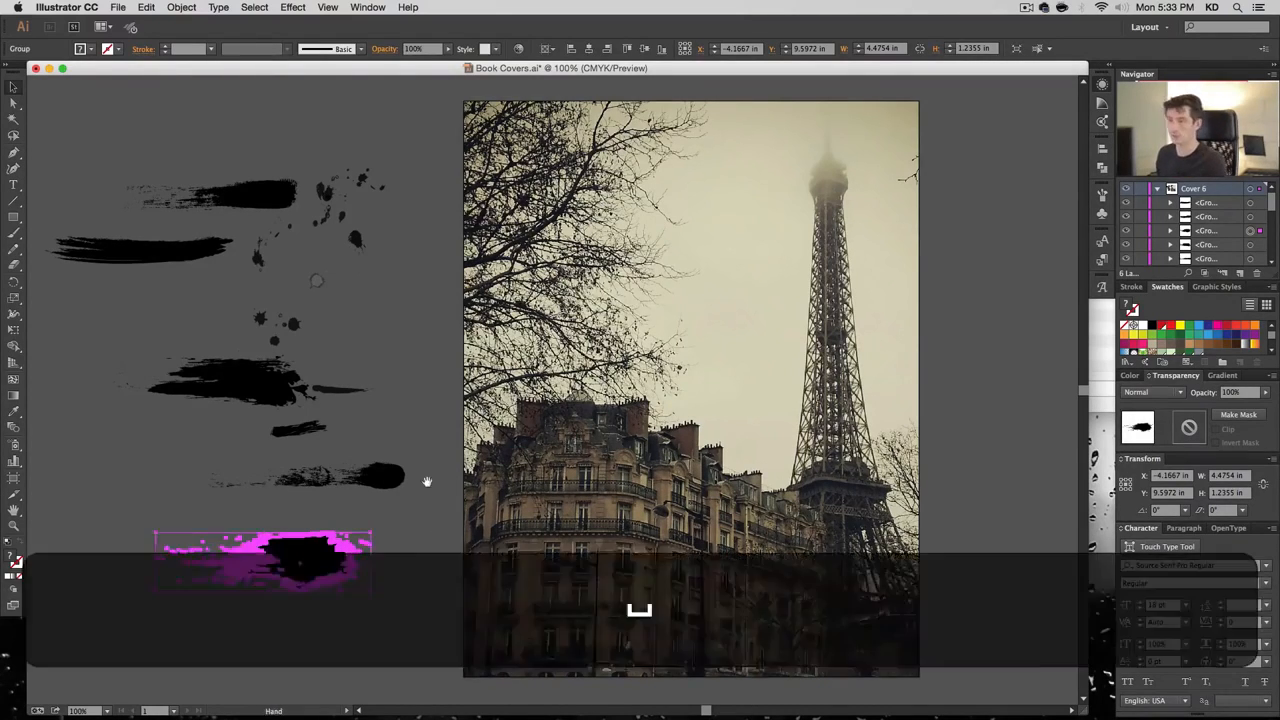
{"action": "left_click_drag", "start_coordinate": [426, 480], "coordinate": [623, 448]}
{"action": "left_click", "coordinate": [614, 549]}
{"action": "left_click_drag", "start_coordinate": [521, 528], "coordinate": [541, 553]}
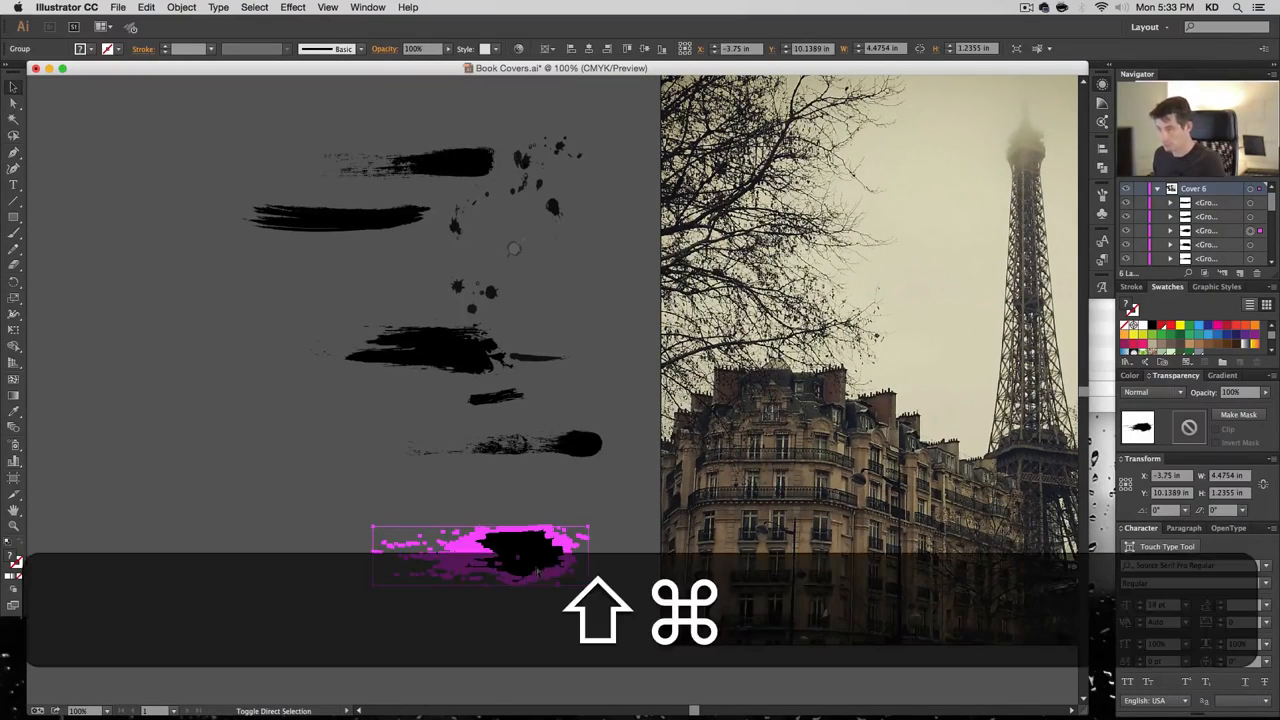
{"action": "key", "text": "shift+super+g"}
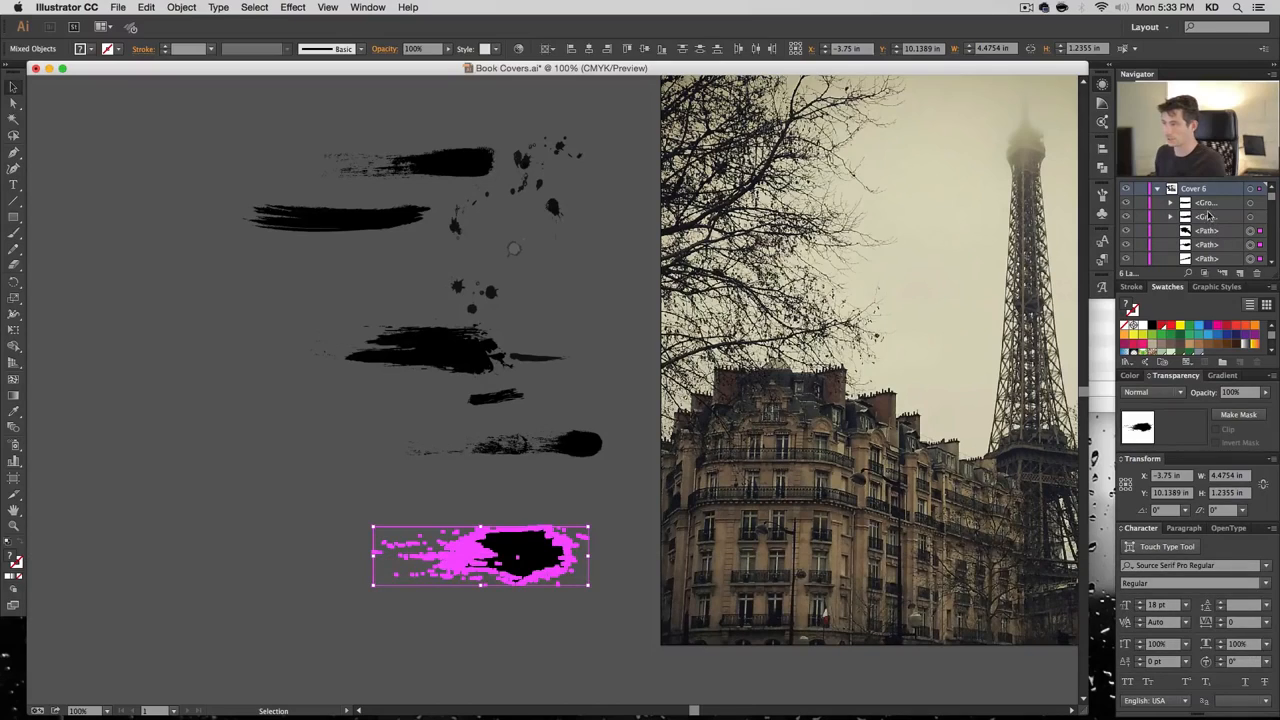
Open Pathfinder, try Unite on the stroke's paths, and undo the resulting black rectangle
{"action": "scroll", "coordinate": [1205, 225], "scroll_direction": "down", "scroll_amount": 3}
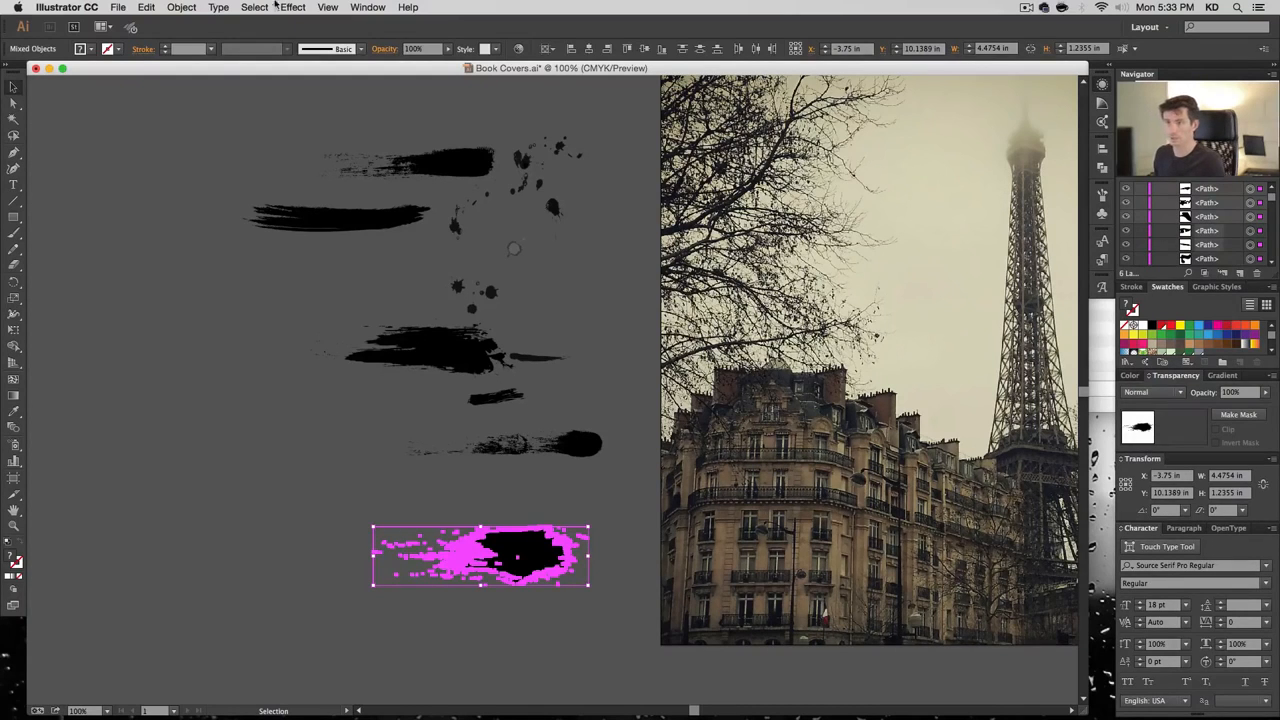
{"action": "left_click", "coordinate": [367, 7]}
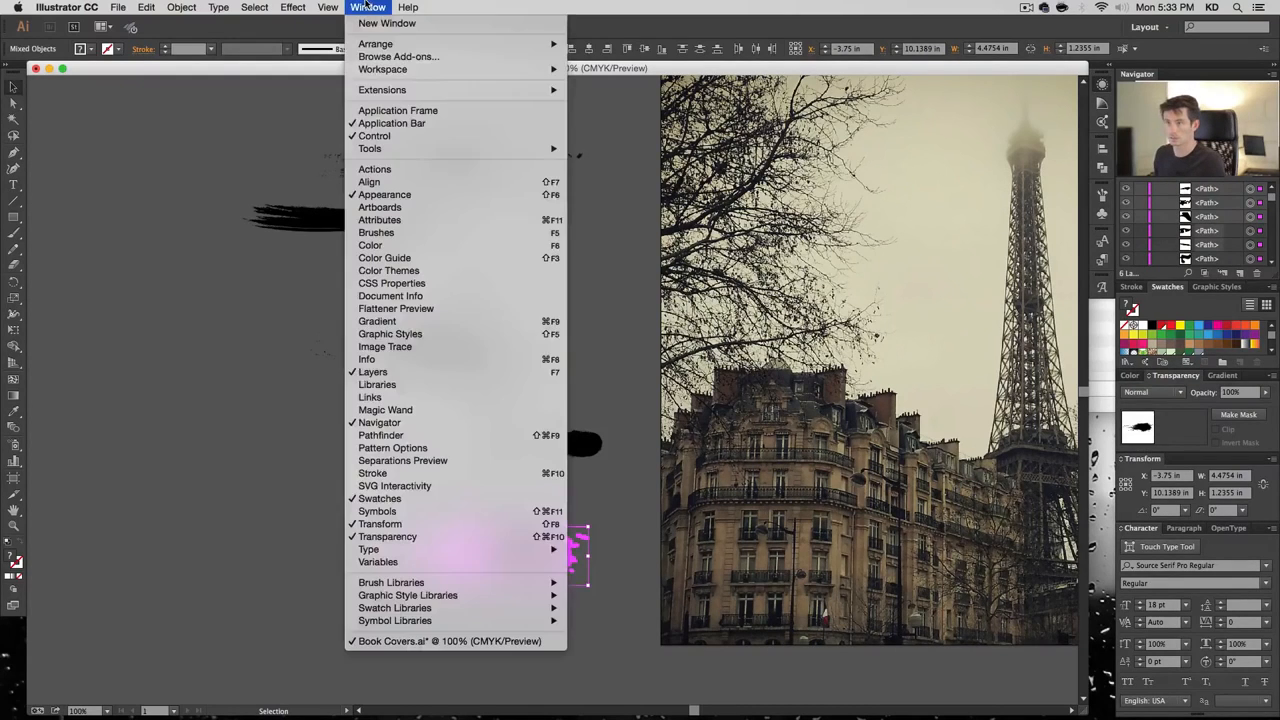
{"action": "left_click", "coordinate": [470, 438]}
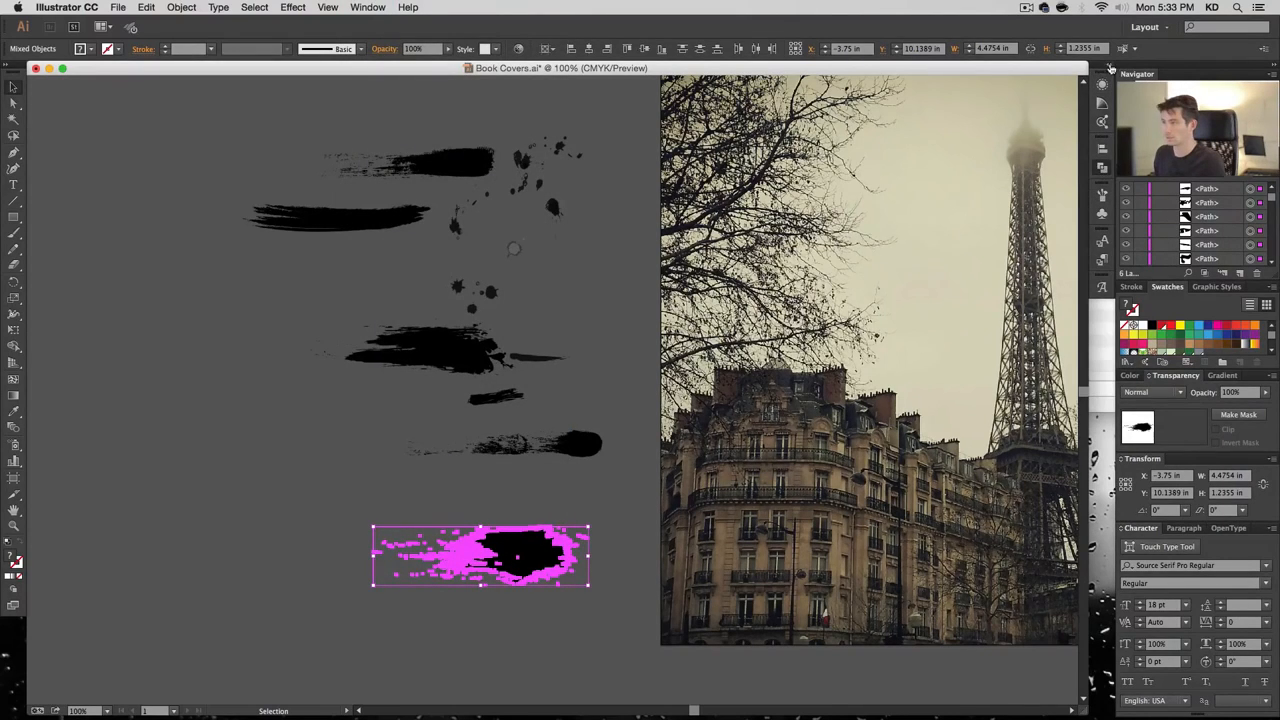
{"action": "left_click", "coordinate": [1110, 67]}
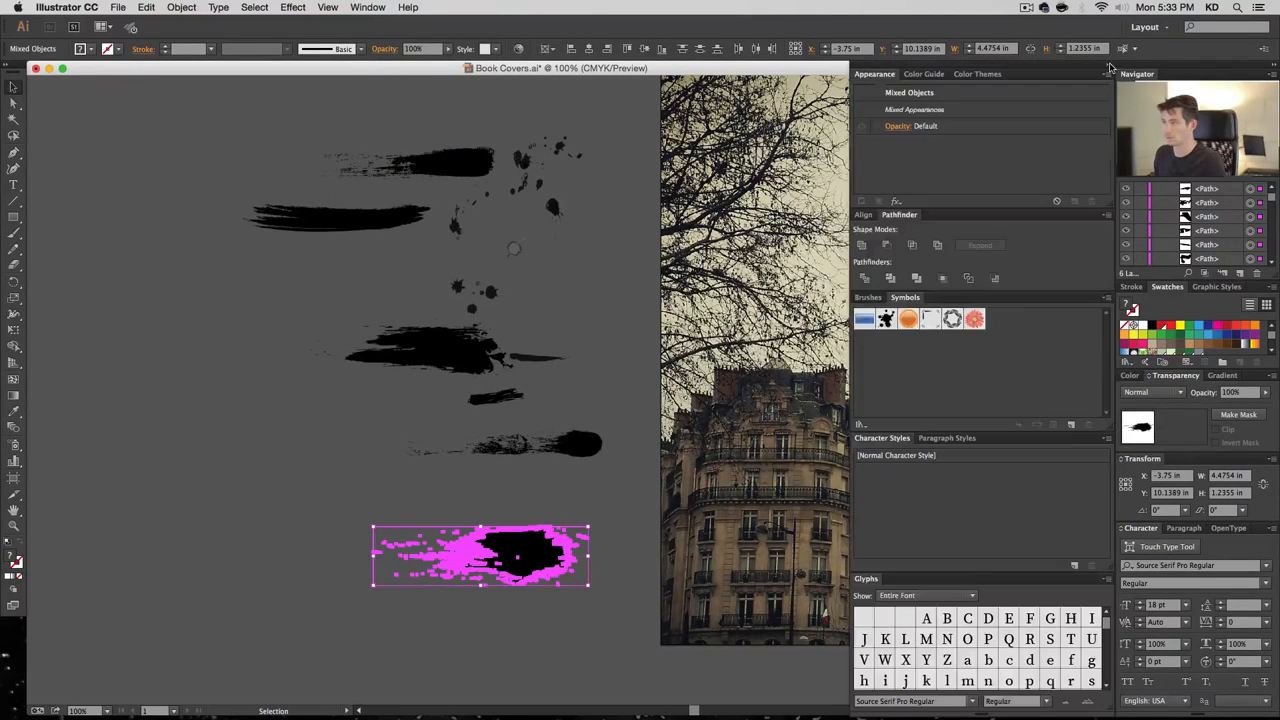
{"action": "left_click", "coordinate": [863, 247]}
{"action": "left_click", "coordinate": [863, 246]}
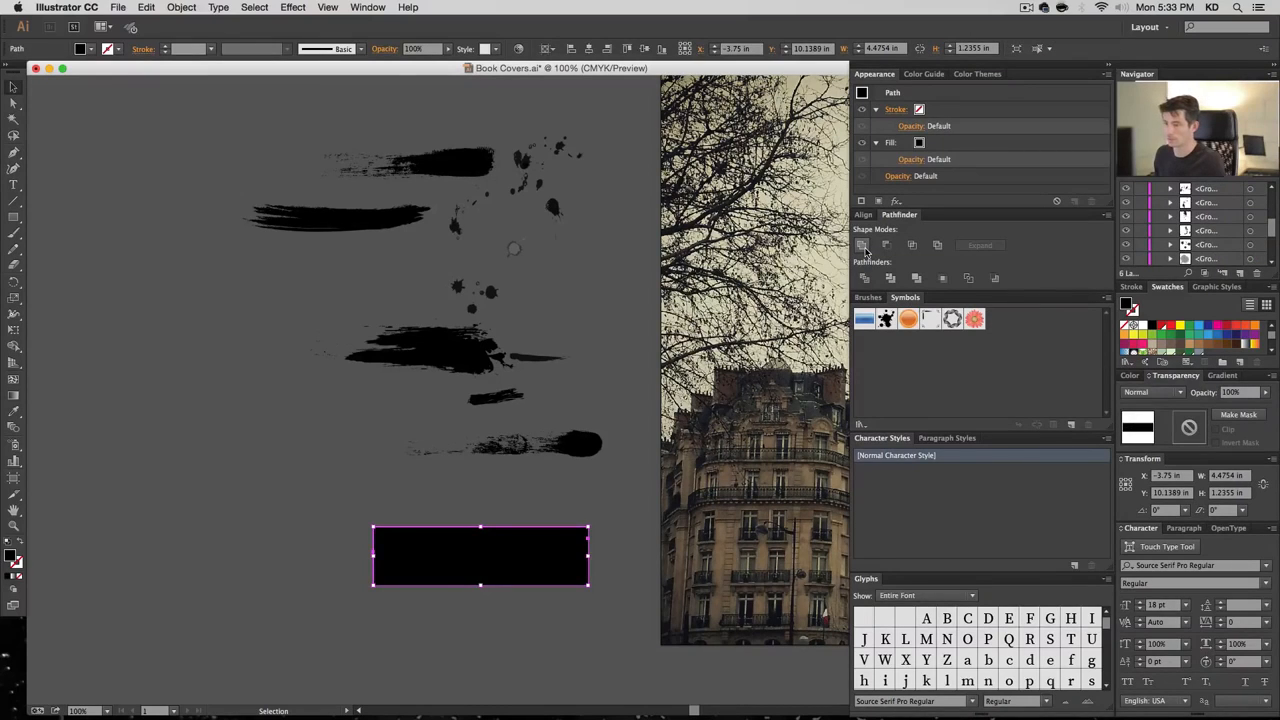
{"action": "key", "text": "super+z"}
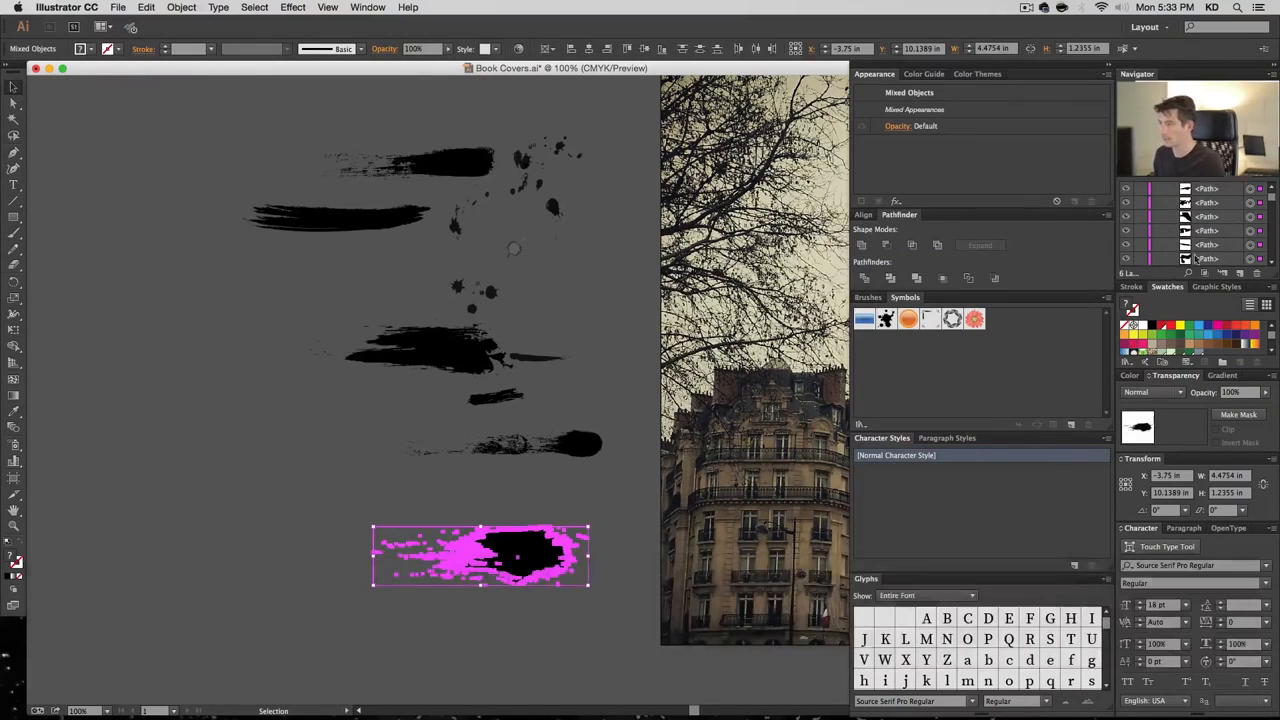
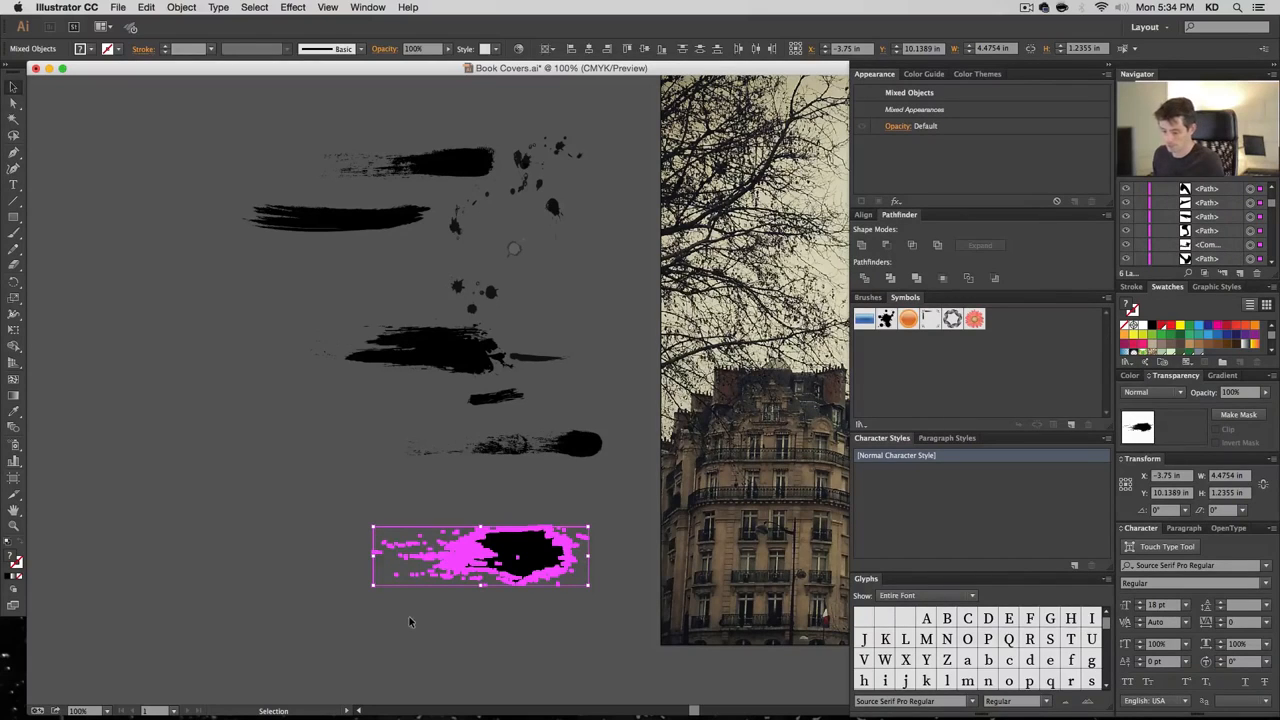
Delete the background rectangle behind the bottom brush stroke
{"action": "left_click", "coordinate": [15, 106]}
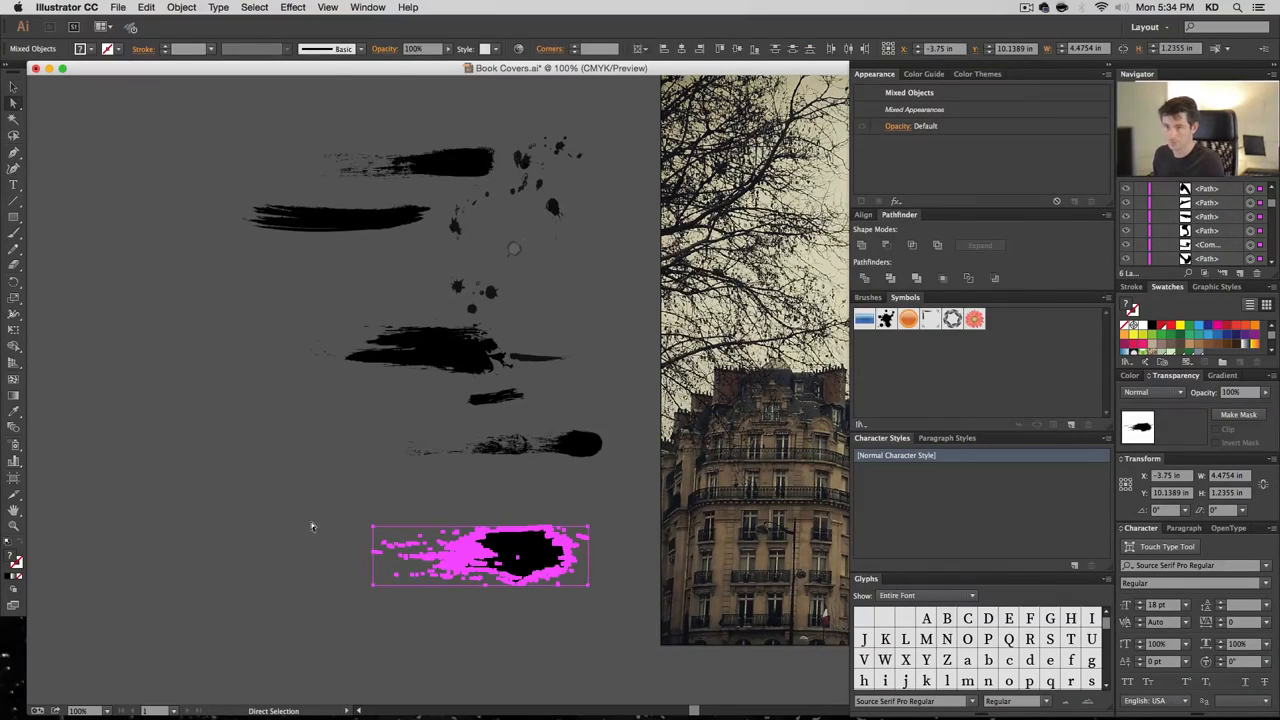
{"action": "left_click", "coordinate": [370, 530]}
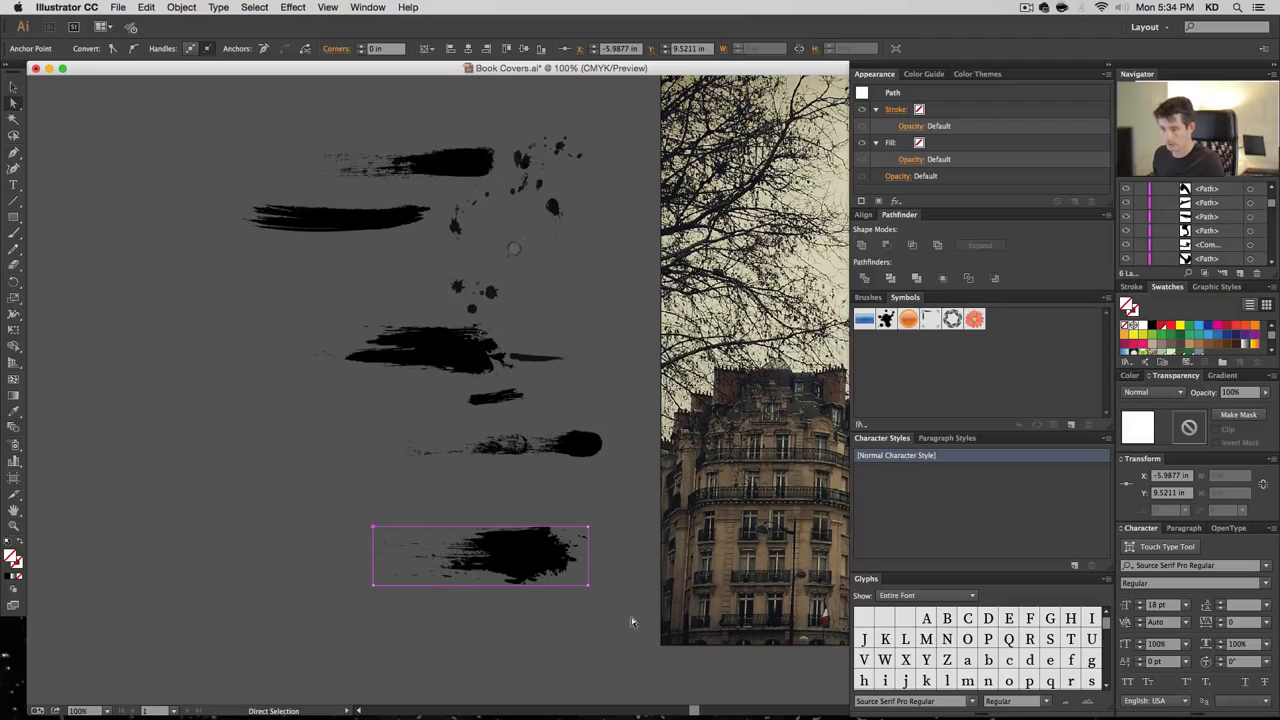
{"action": "key", "text": "BackSpace"}
{"action": "key", "text": "BackSpace"}
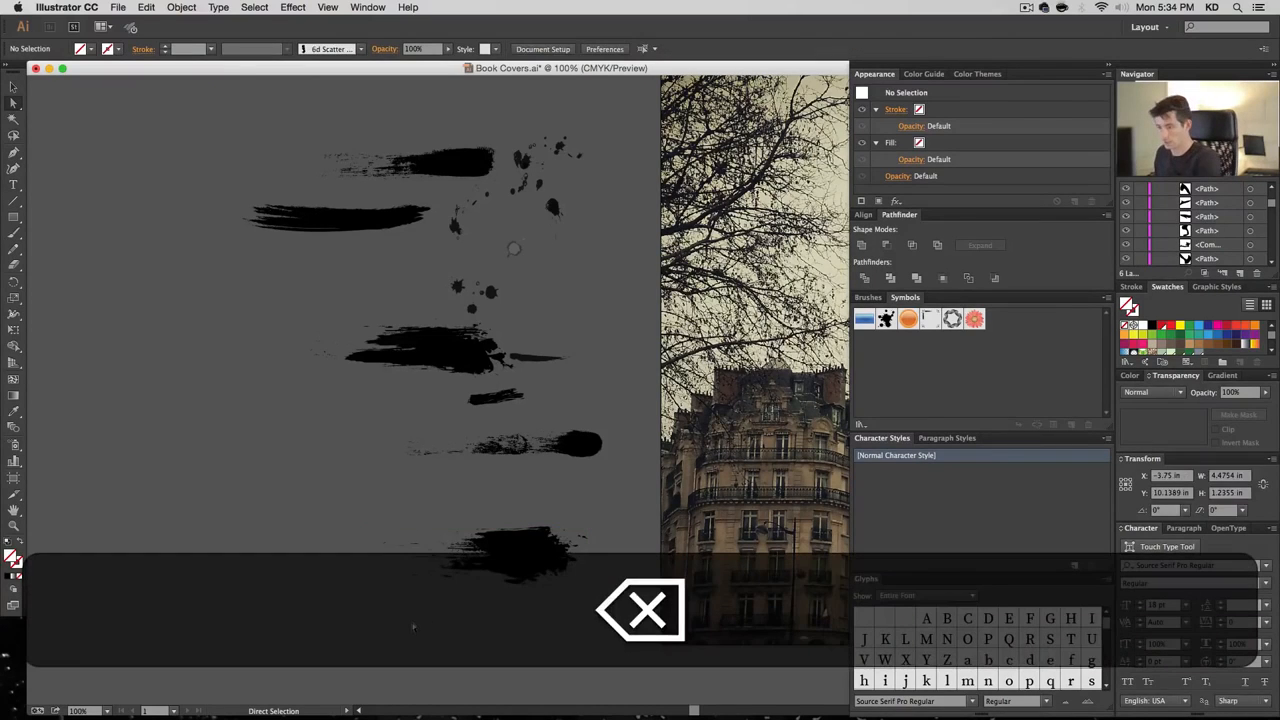
{"action": "key", "text": "v"}
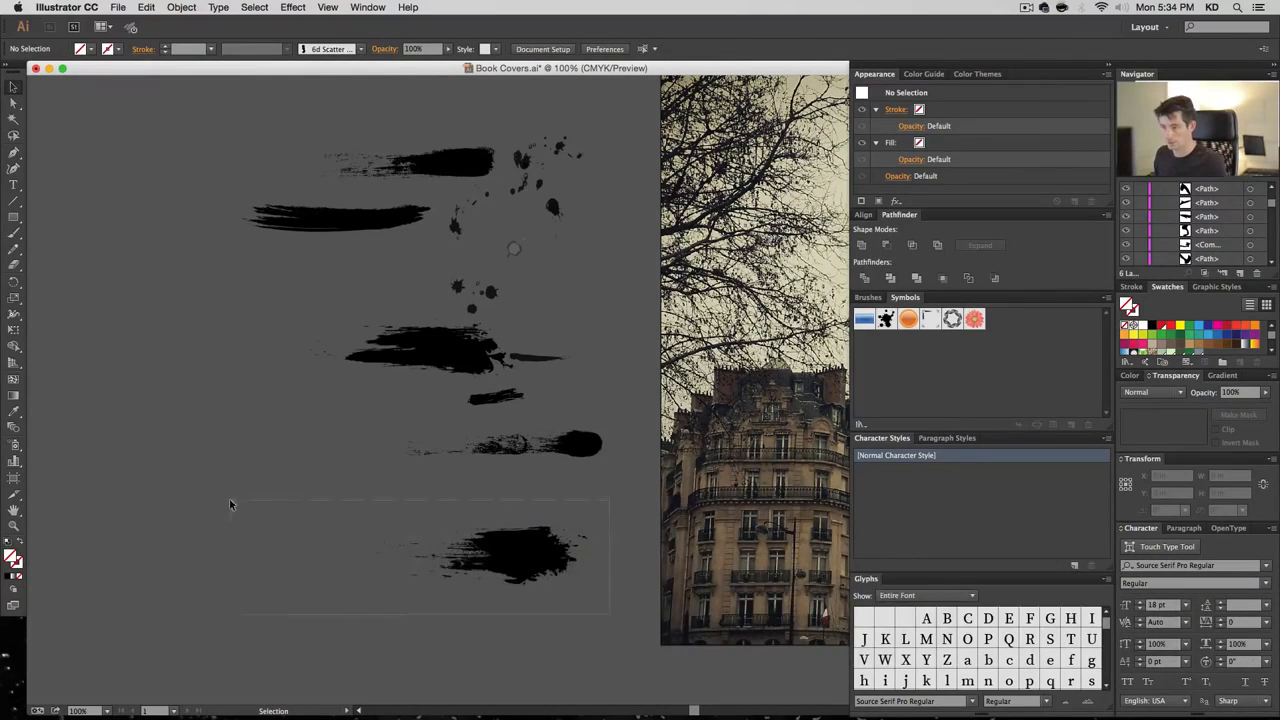
Join the remaining bottom stroke pieces into one compound path instead of a Unite shape
{"action": "left_click_drag", "start_coordinate": [230, 504], "coordinate": [230, 504]}
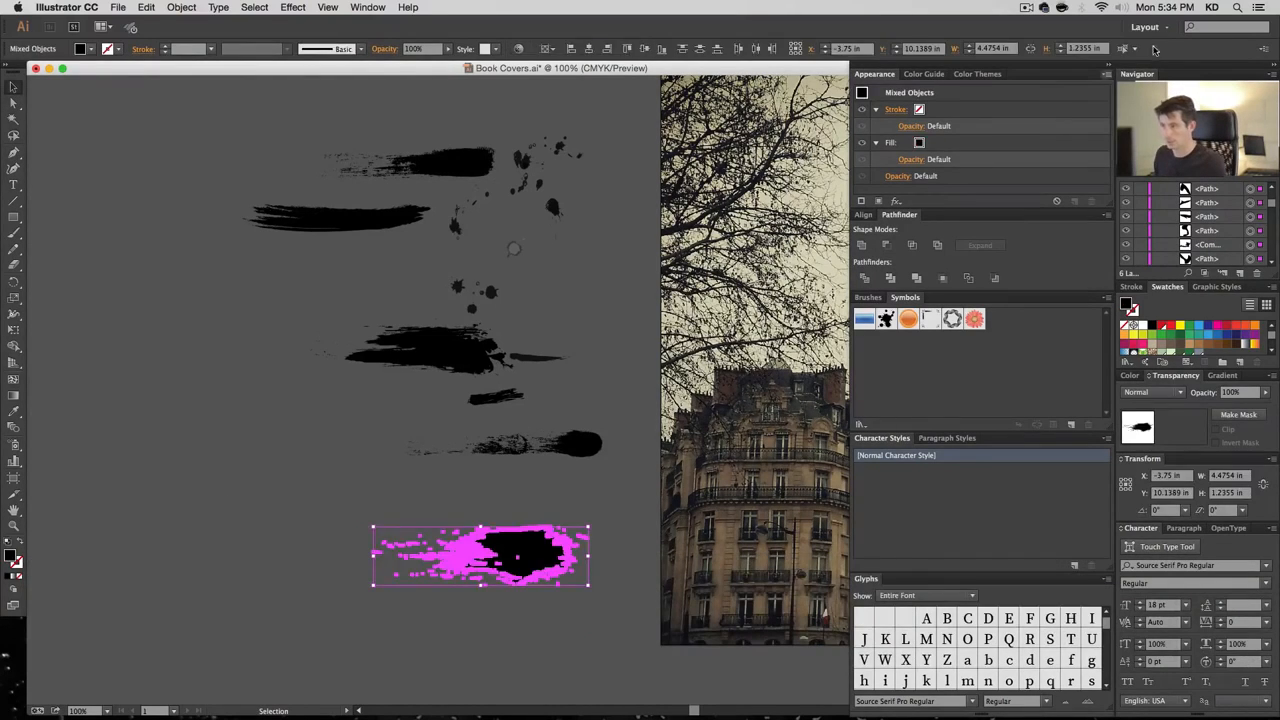
{"action": "left_click", "coordinate": [863, 245]}
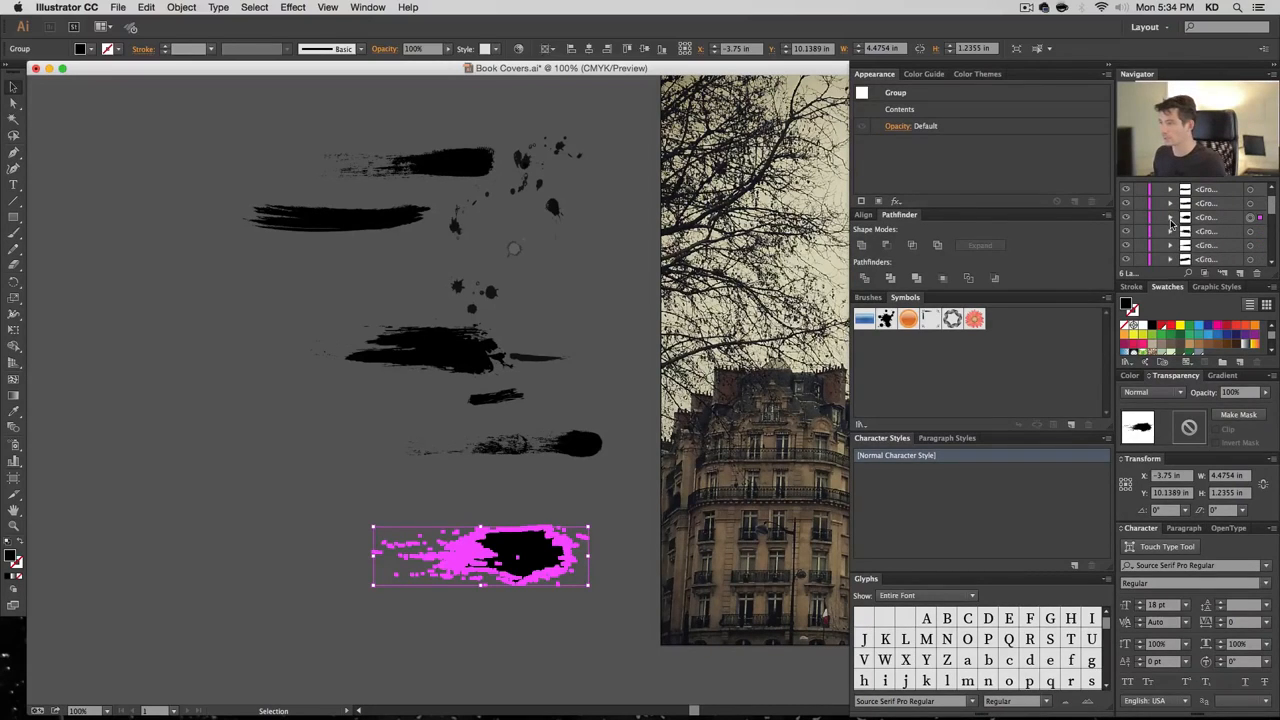
{"action": "key", "text": "super+z"}
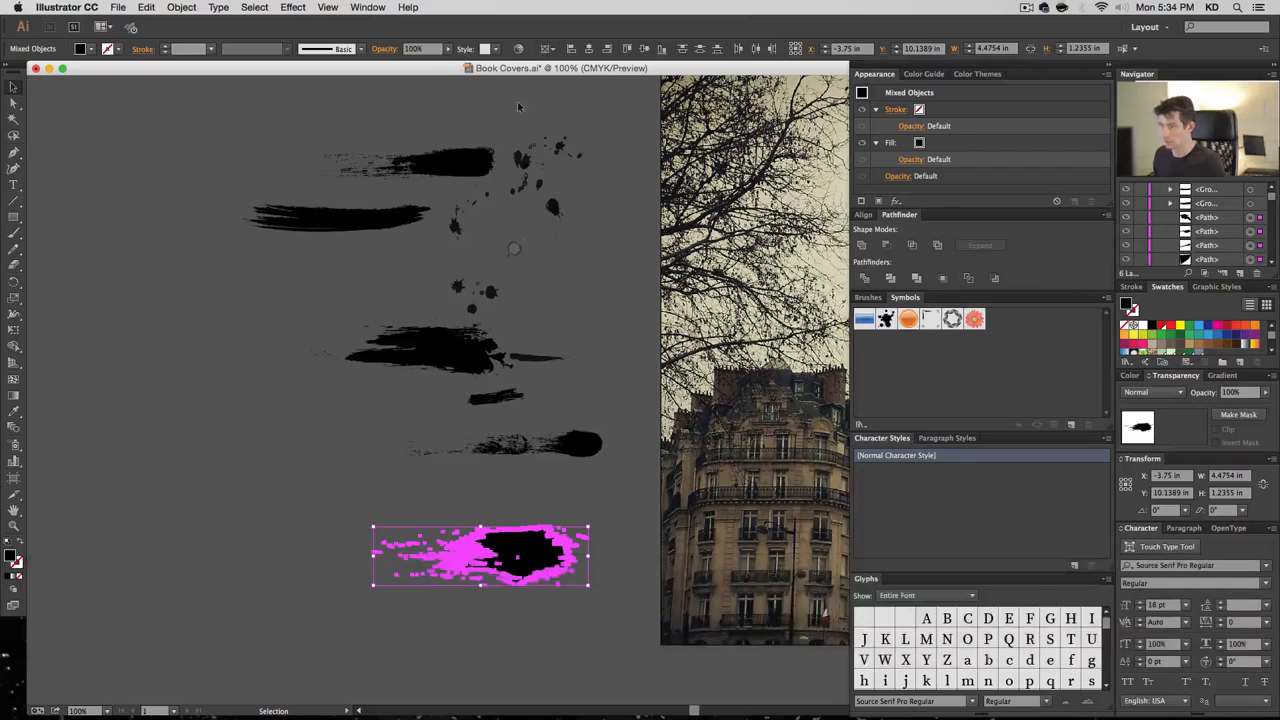
{"action": "left_click", "coordinate": [181, 7]}
{"action": "mouse_move", "coordinate": [245, 407]}
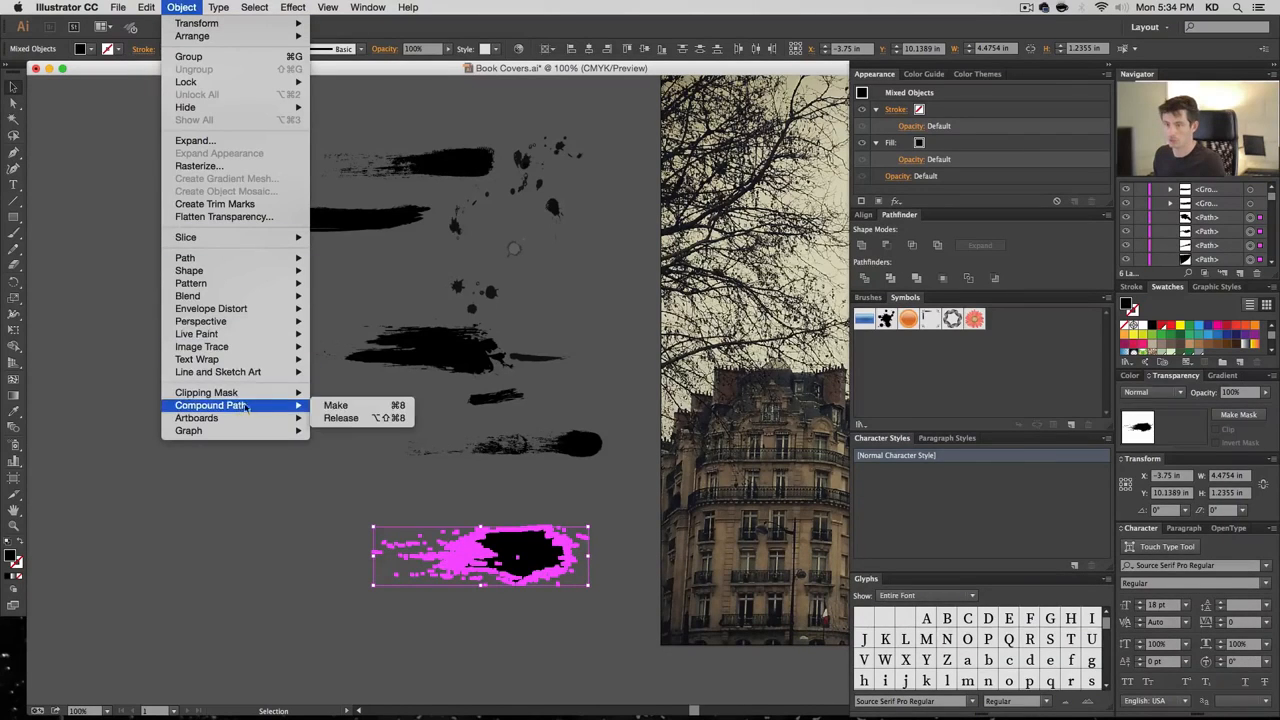
{"action": "left_click", "coordinate": [333, 407]}
{"action": "left_click", "coordinate": [342, 508]}
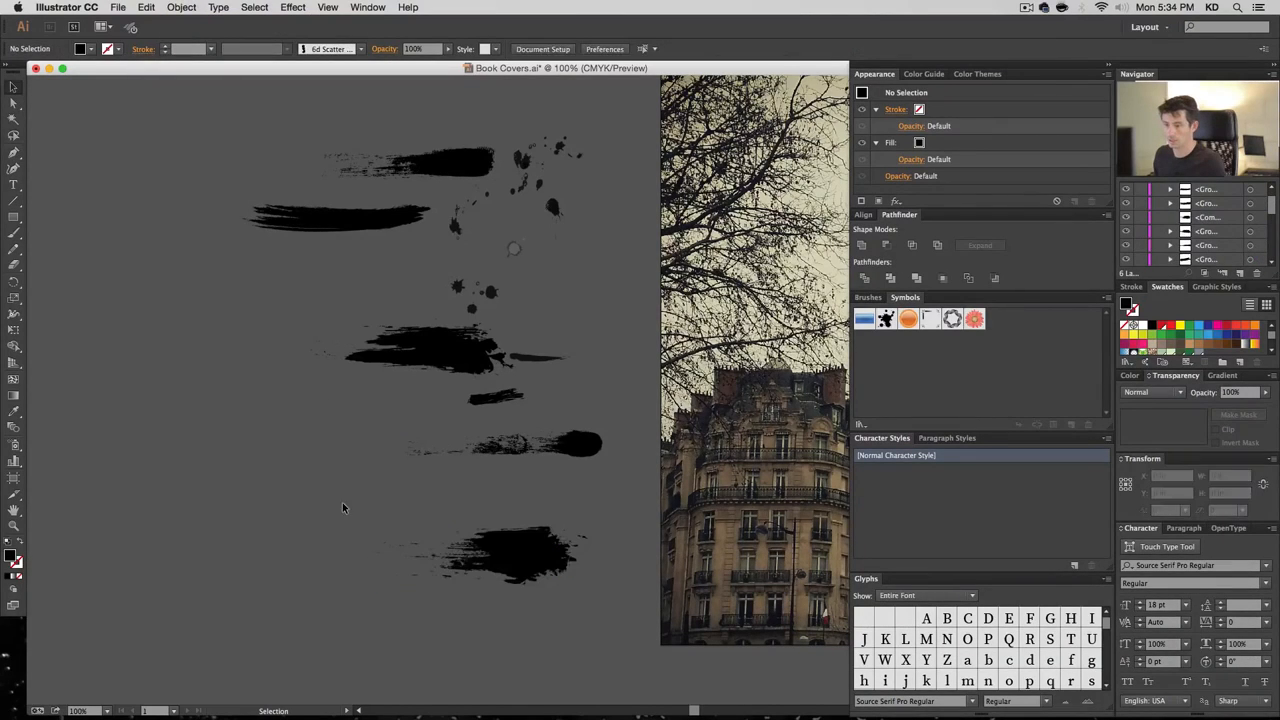
Strip the background box from the long blob stroke and make it a compound path
{"action": "left_click", "coordinate": [499, 545]}
{"action": "left_click", "coordinate": [582, 448]}
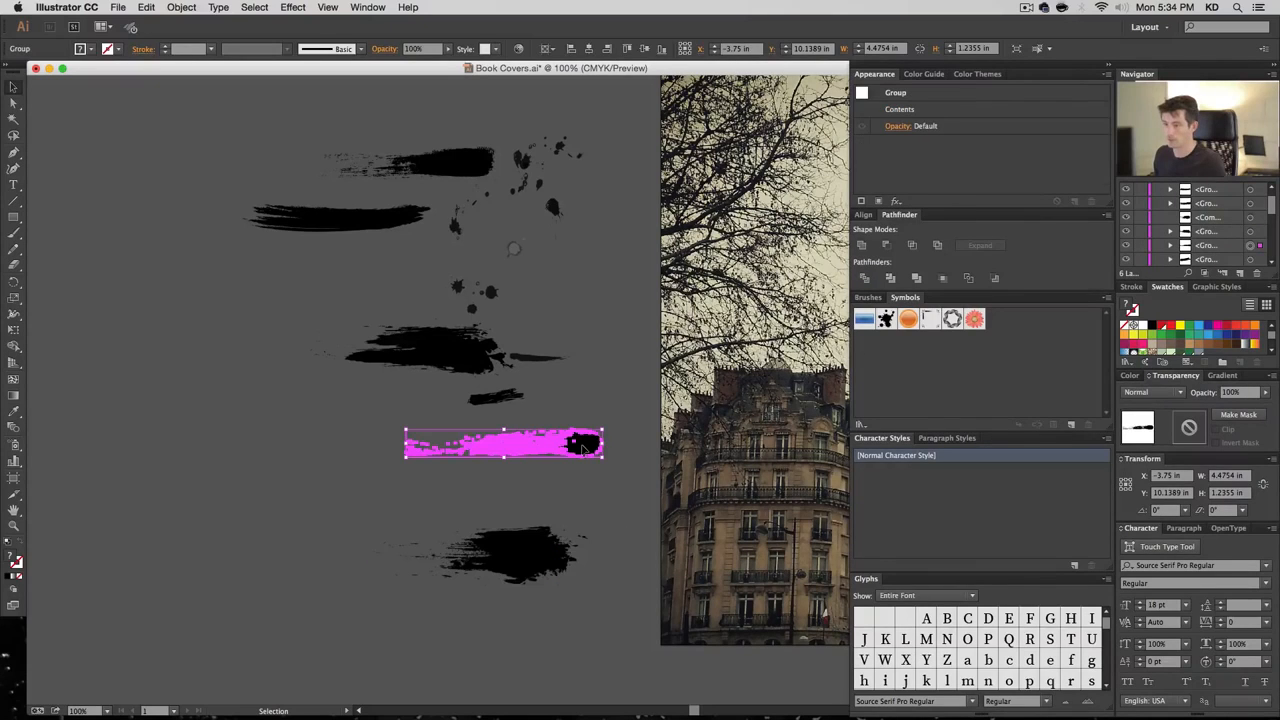
{"action": "key", "text": "super+shift+g"}
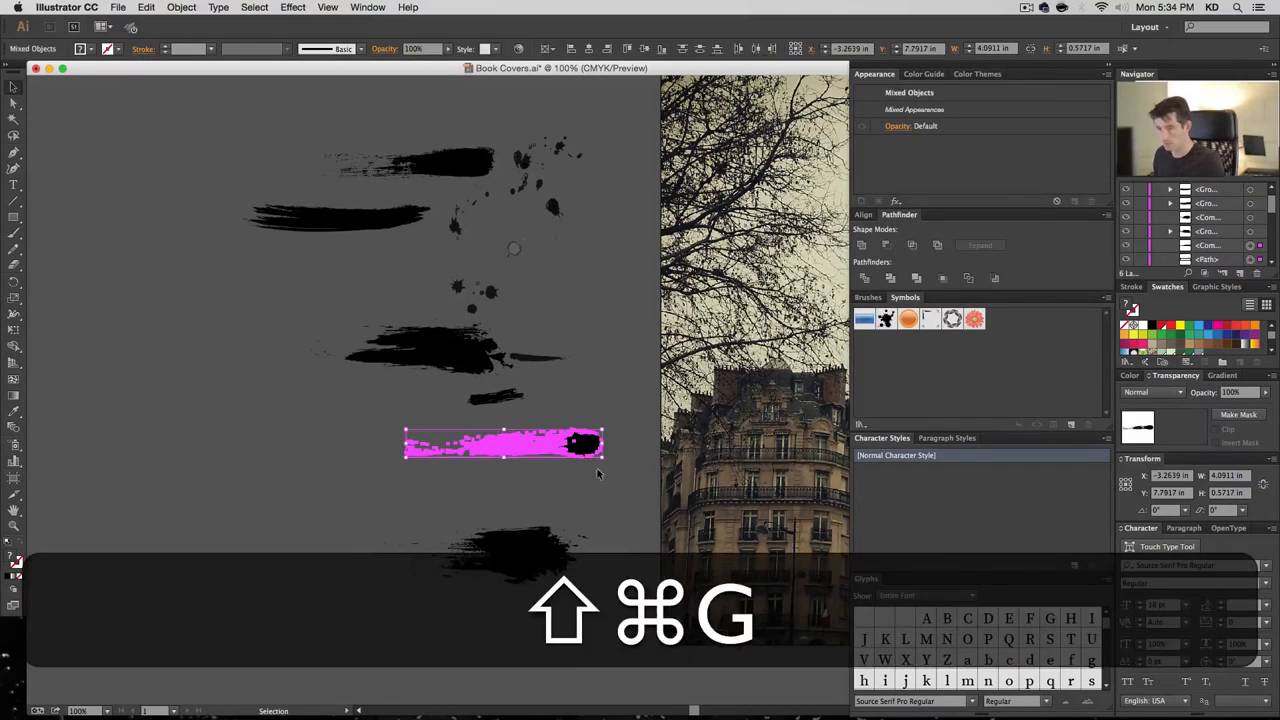
{"action": "key", "text": "a"}
{"action": "left_click", "coordinate": [428, 440]}
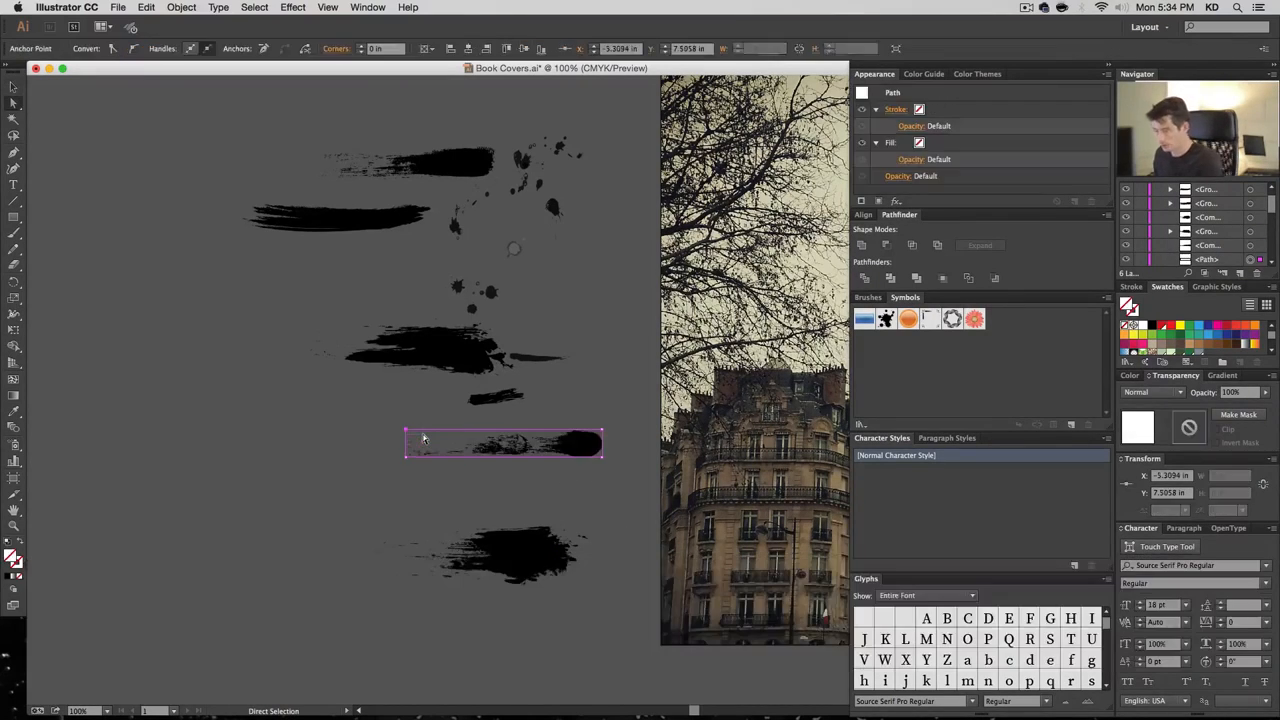
{"action": "key", "text": "BackSpace"}
{"action": "key", "text": "v"}
{"action": "left_click_drag", "start_coordinate": [619, 467], "coordinate": [343, 418]}
{"action": "key", "text": "super+8"}
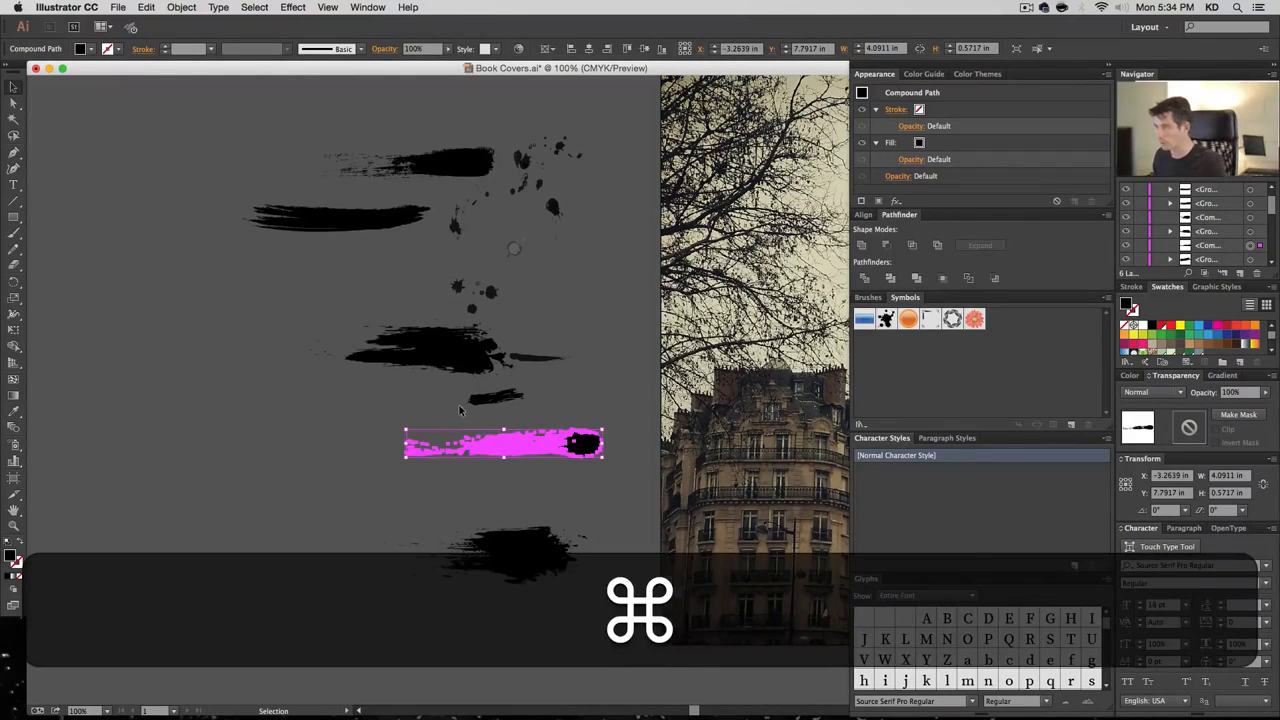
Strip the background box from the small stroke and make it a compound path
{"action": "left_click", "coordinate": [508, 400]}
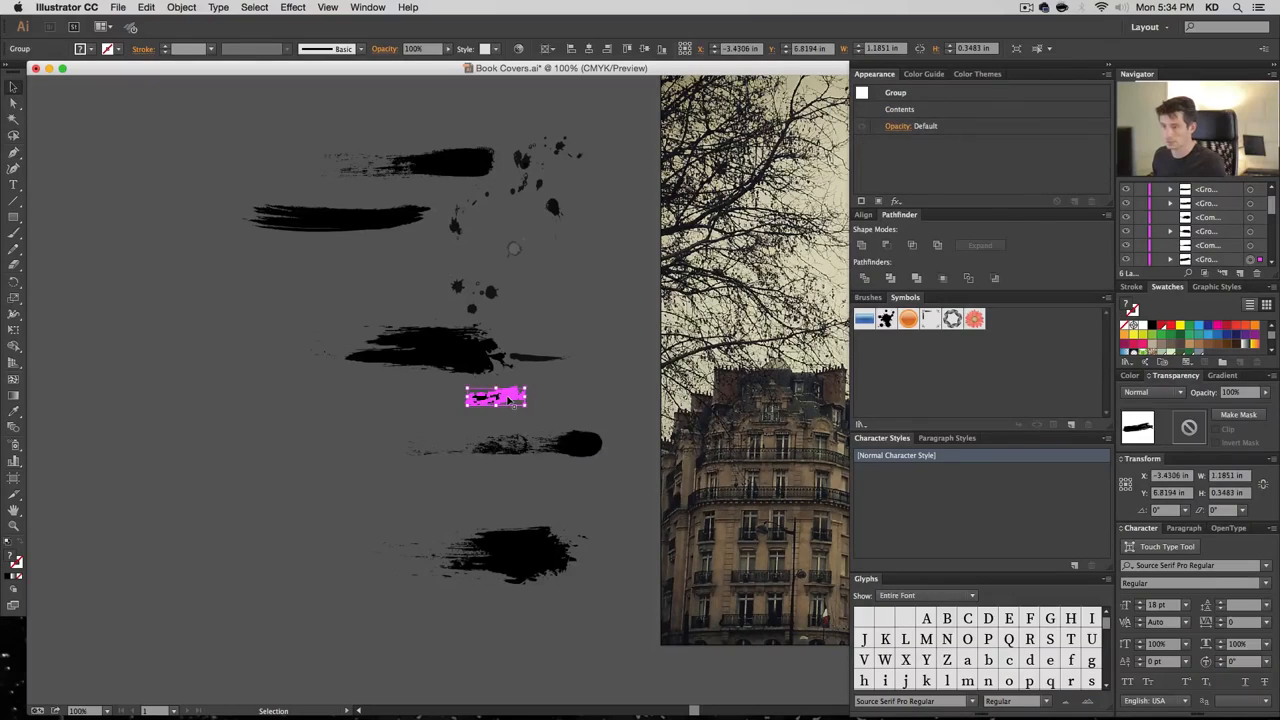
{"action": "key", "text": "super+shift+g"}
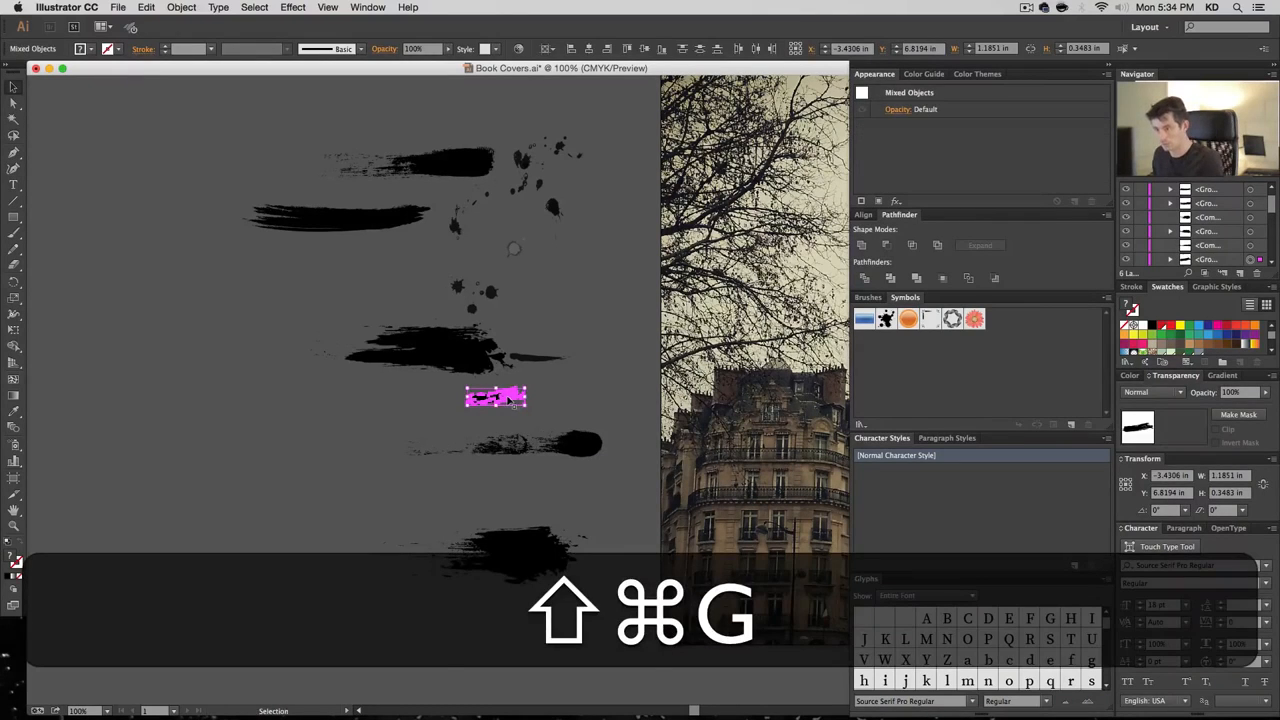
{"action": "key", "text": "a"}
{"action": "left_click", "coordinate": [522, 403]}
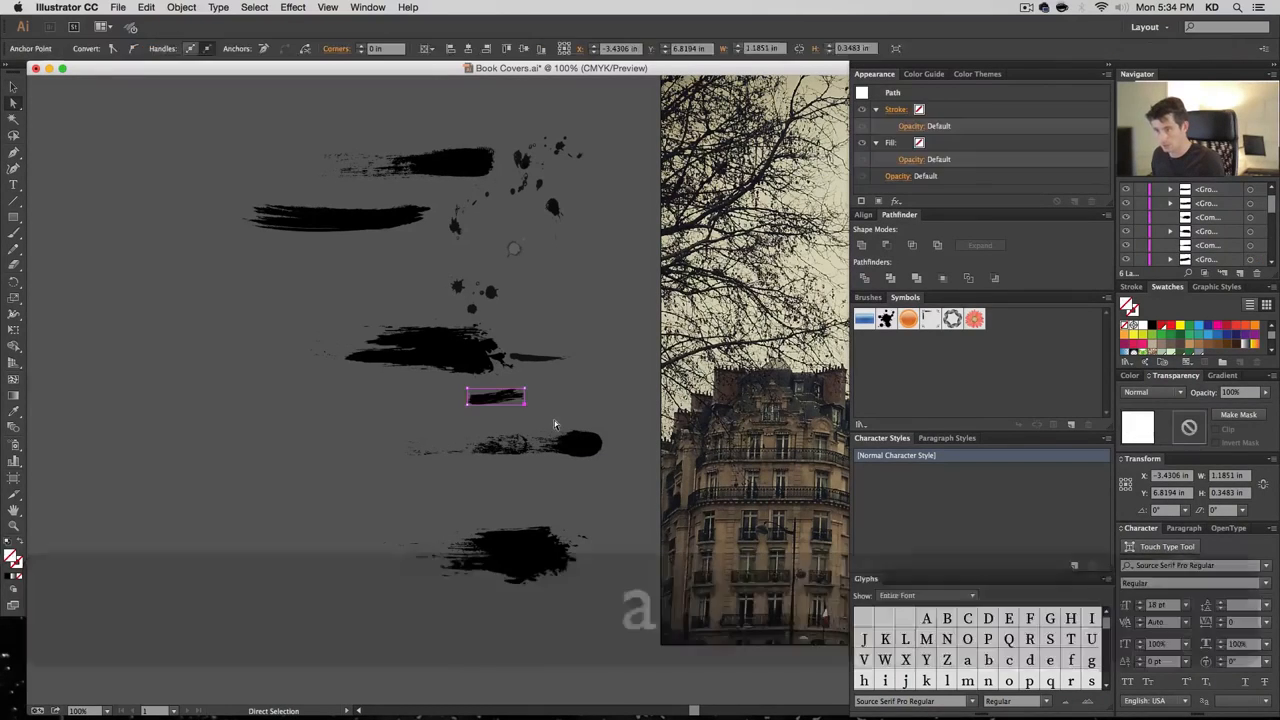
{"action": "key", "text": "BackSpace"}
{"action": "key", "text": "v"}
{"action": "left_click_drag", "start_coordinate": [531, 410], "coordinate": [431, 380]}
{"action": "key", "text": "super+8"}
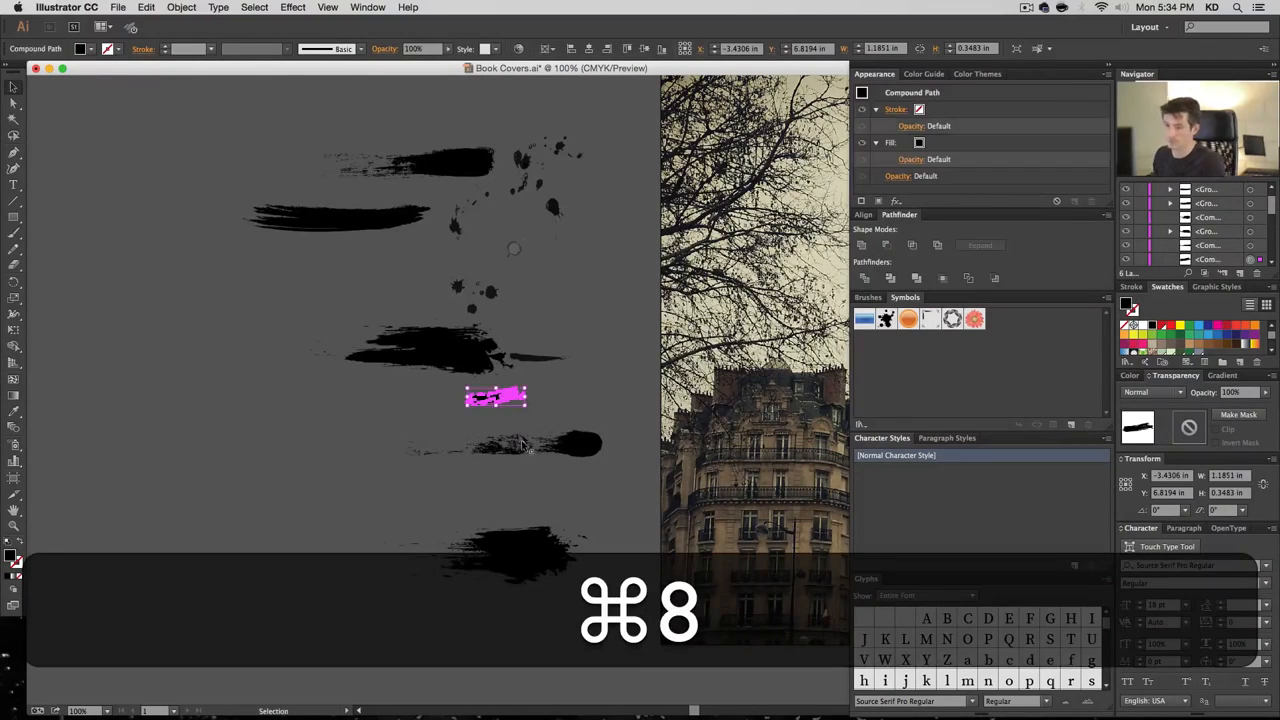
Rearrange the bottom, long, small and big strokes further down and left
{"action": "left_click_drag", "start_coordinate": [519, 556], "coordinate": [389, 614]}
{"action": "left_click_drag", "start_coordinate": [603, 443], "coordinate": [363, 538]}
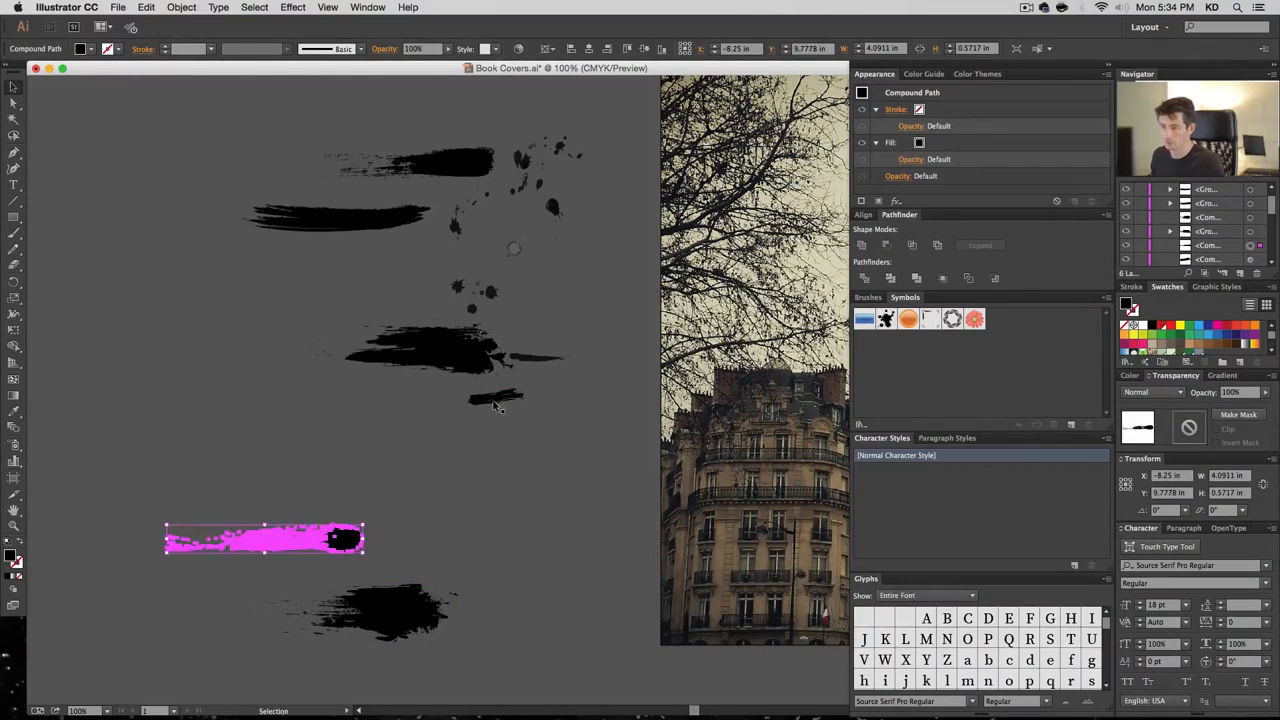
{"action": "left_click_drag", "start_coordinate": [498, 399], "coordinate": [544, 542]}
{"action": "mouse_move", "coordinate": [453, 355]}
{"action": "left_mouse_down"}
{"action": "mouse_move", "coordinate": [453, 426]}
{"action": "mouse_move", "coordinate": [400, 408]}
{"action": "left_mouse_up"}
Ungroup the big stroke, delete its background box and select its remaining pieces
{"action": "key", "text": "shift+super+g"}
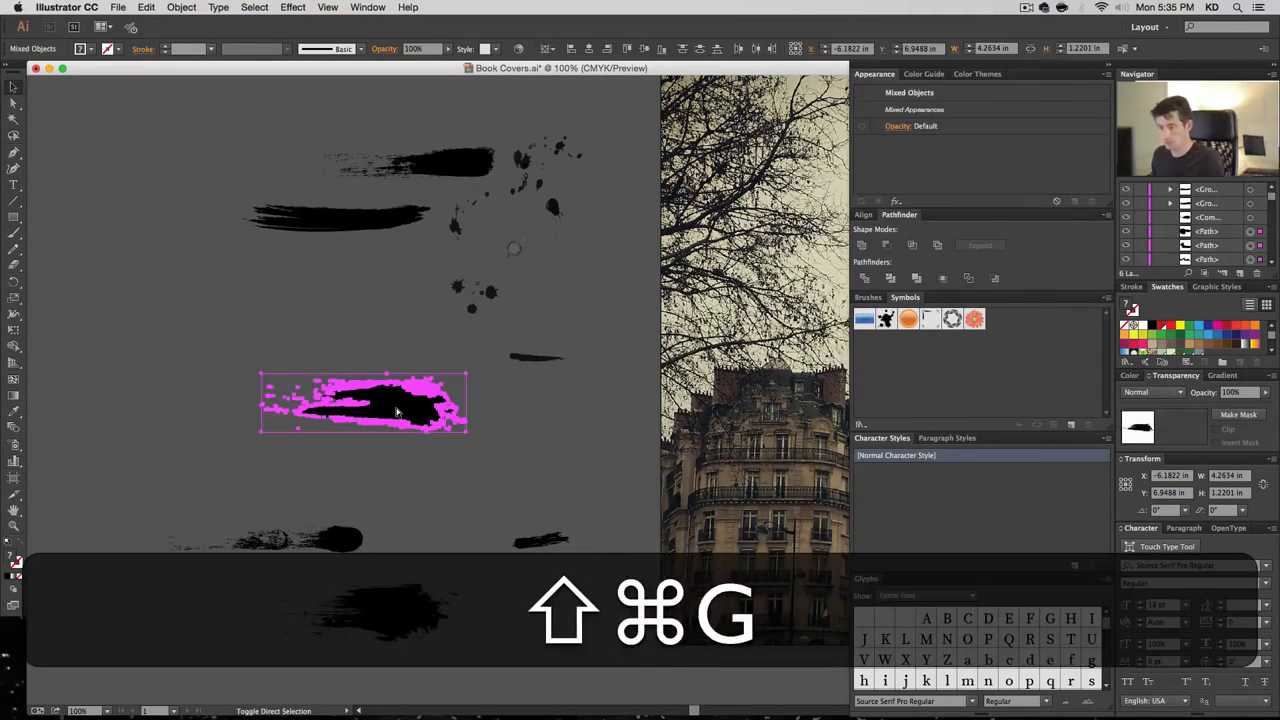
{"action": "key", "text": "shift+super+a"}
{"action": "key", "text": "a"}
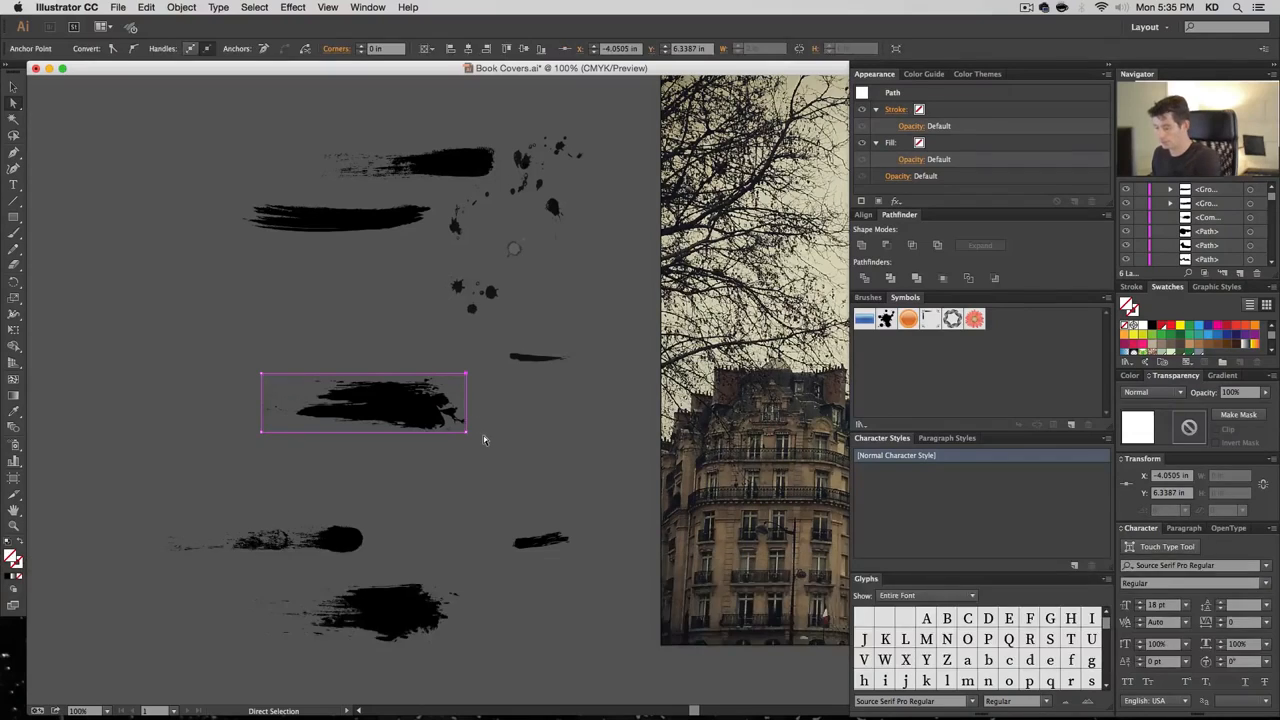
{"action": "key", "text": "BackSpace"}
{"action": "key", "text": "v"}
{"action": "left_click_drag", "start_coordinate": [263, 368], "coordinate": [226, 359]}
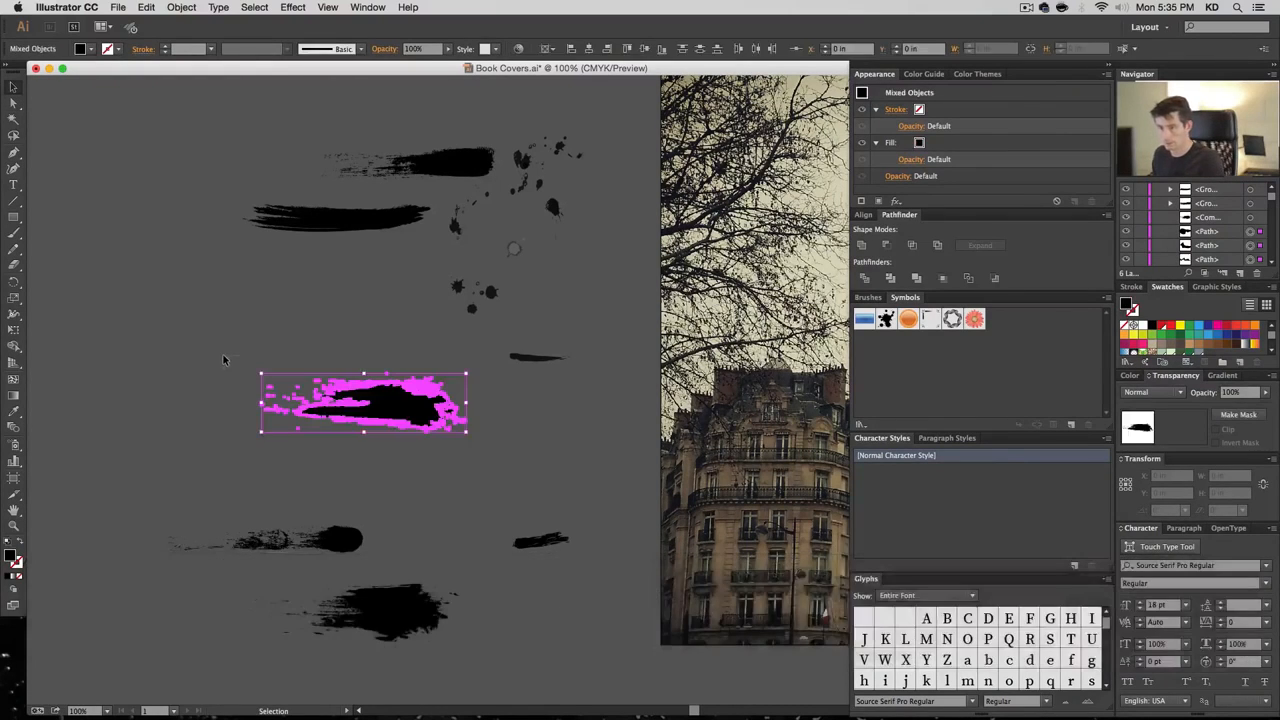
Make the big stroke a compound path, then reposition it and the small stroke
{"action": "key", "text": "super+8"}
{"action": "left_click_drag", "start_coordinate": [345, 418], "coordinate": [208, 528]}
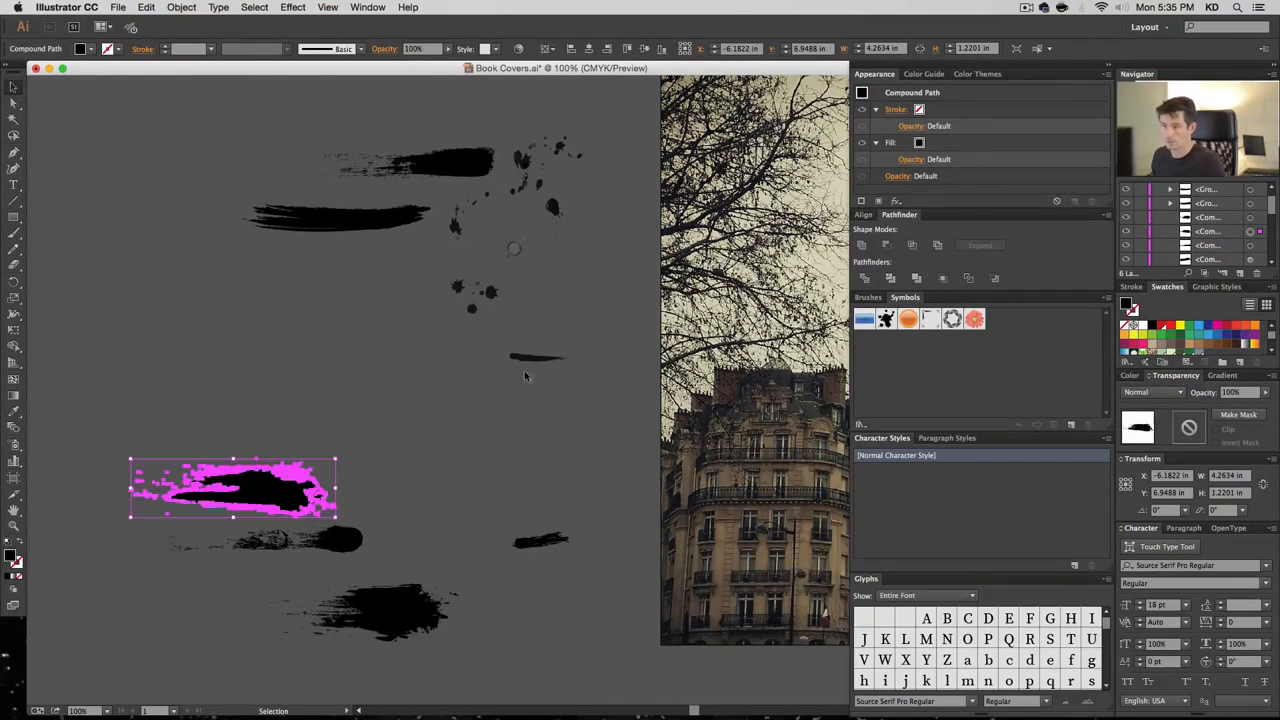
{"action": "left_click", "coordinate": [535, 362]}
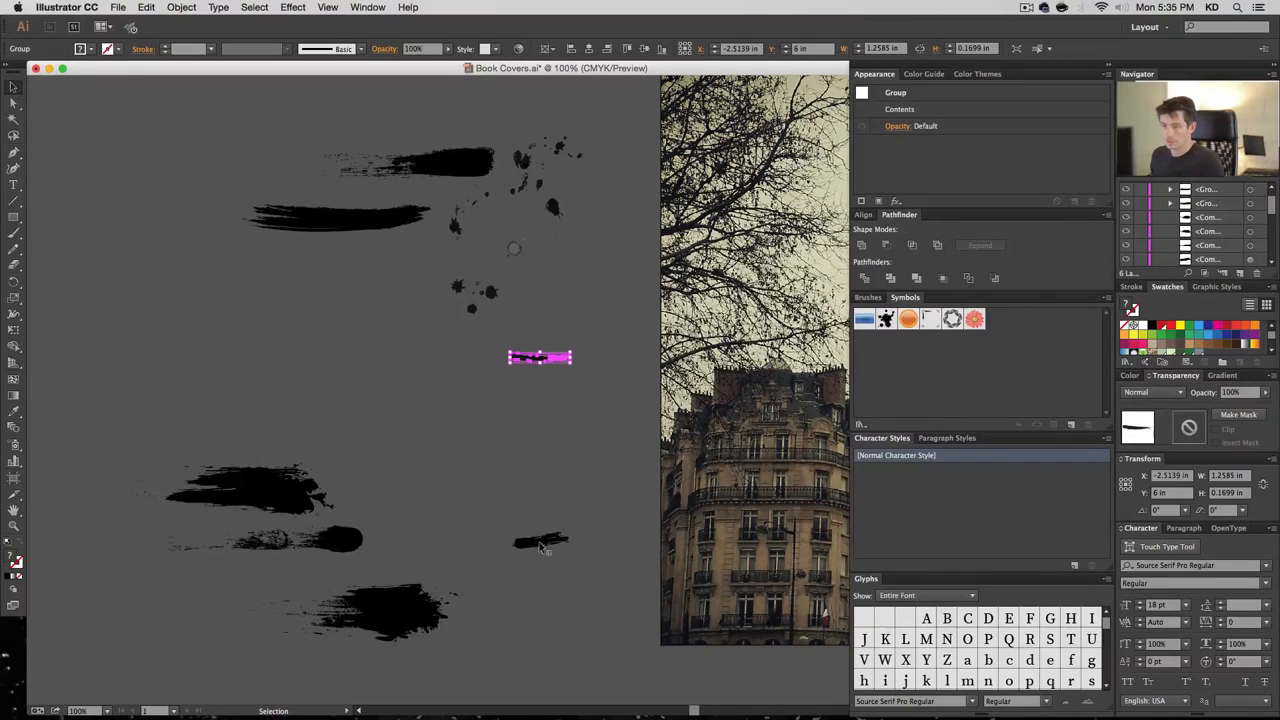
{"action": "mouse_move", "coordinate": [540, 545]}
{"action": "left_mouse_down"}
{"action": "mouse_move", "coordinate": [257, 415]}
{"action": "mouse_move", "coordinate": [380, 493]}
{"action": "left_mouse_up"}
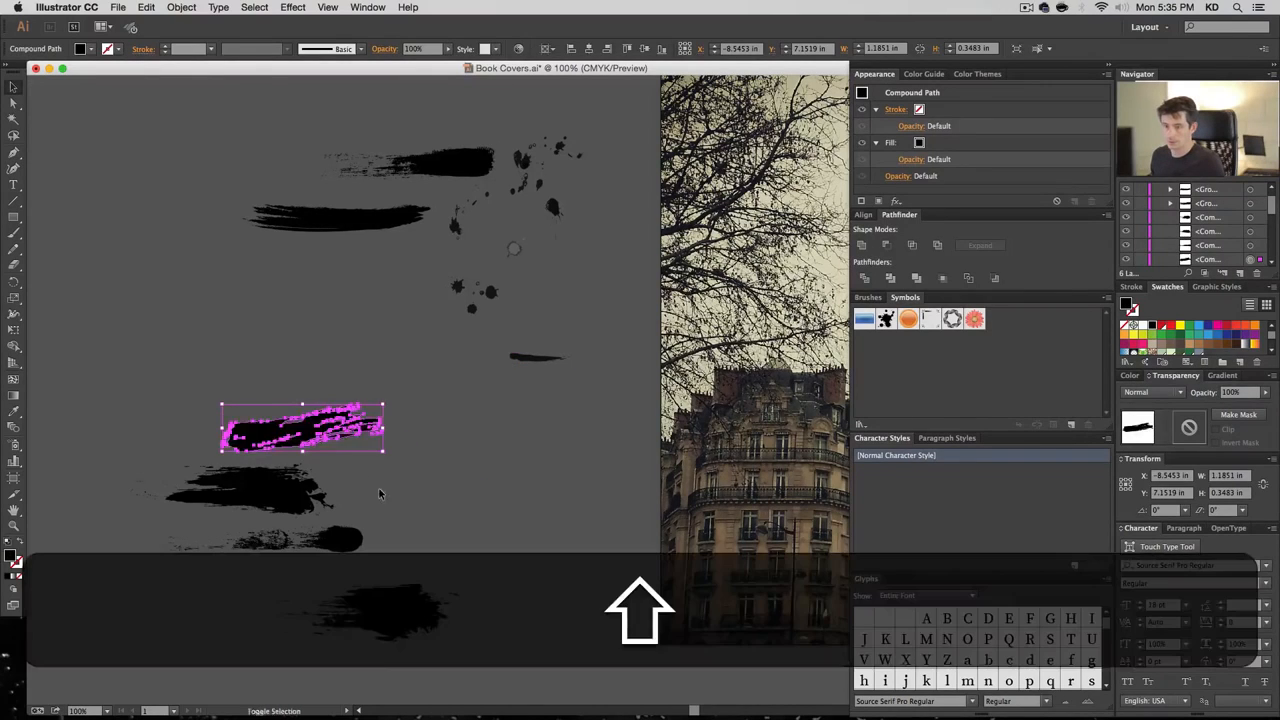
{"action": "left_click_drag", "start_coordinate": [328, 441], "coordinate": [291, 422]}
{"action": "left_click", "coordinate": [368, 483]}
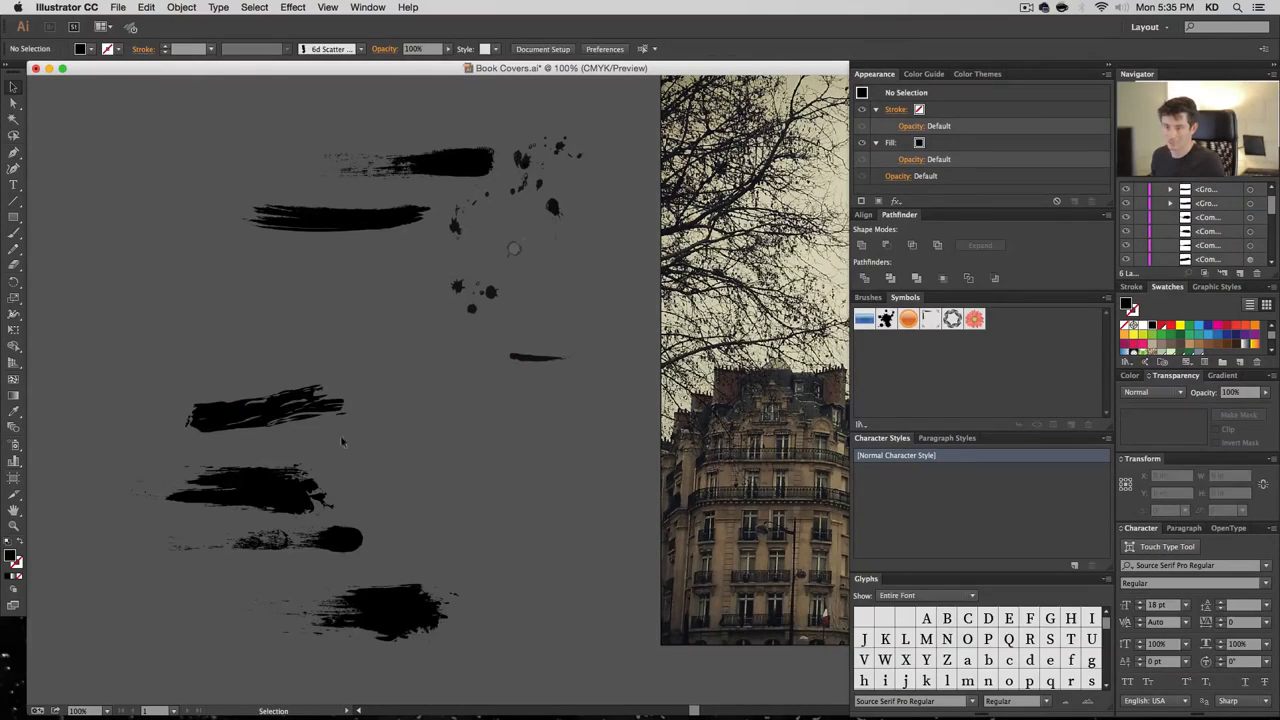
Shrink one brush stroke and enlarge the small right-hand stroke proportionally
{"action": "left_click", "coordinate": [294, 402]}
{"action": "left_click_drag", "start_coordinate": [345, 384], "coordinate": [262, 409]}
{"action": "left_click", "coordinate": [363, 438]}
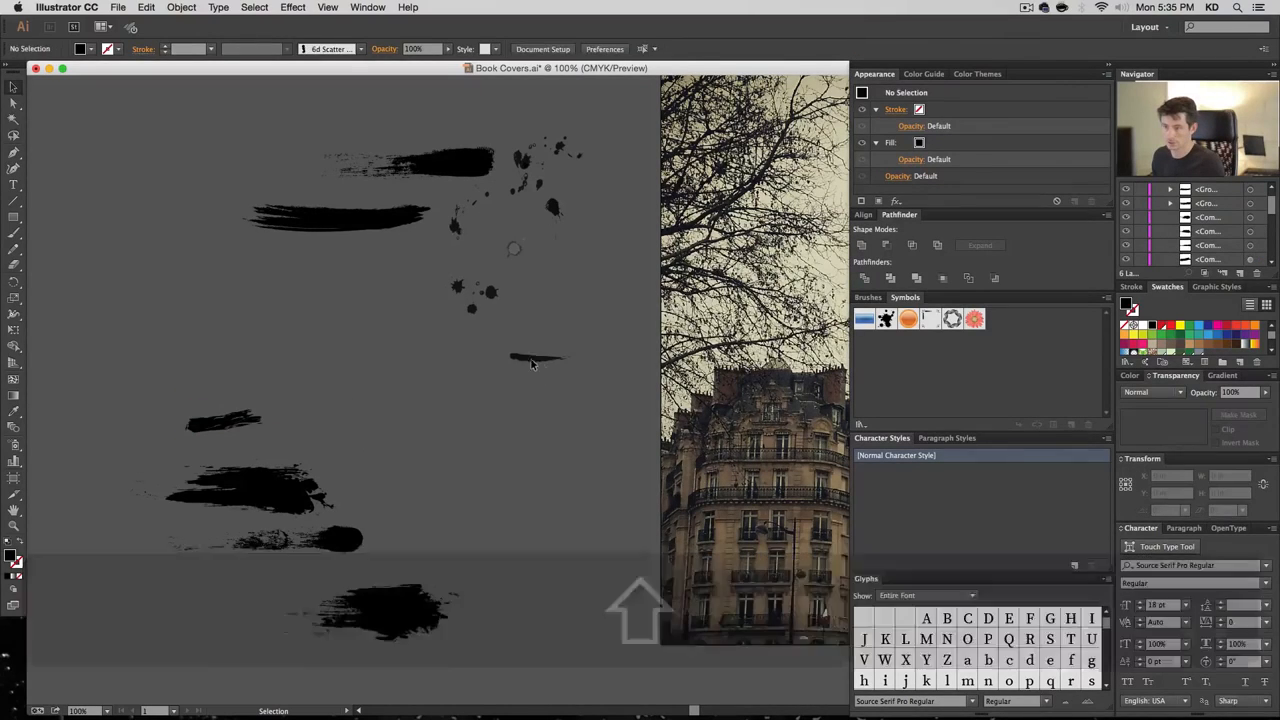
{"action": "left_click", "coordinate": [531, 364]}
{"action": "mouse_move", "coordinate": [509, 366]}
{"action": "left_mouse_down"}
{"action": "mouse_move", "coordinate": [393, 380]}
{"action": "mouse_move", "coordinate": [448, 398]}
{"action": "left_mouse_up"}
{"action": "left_click", "coordinate": [476, 392]}
Remove the thin stroke's background box, make it a compound path, and move it down
{"action": "key", "text": "shift+super+g"}
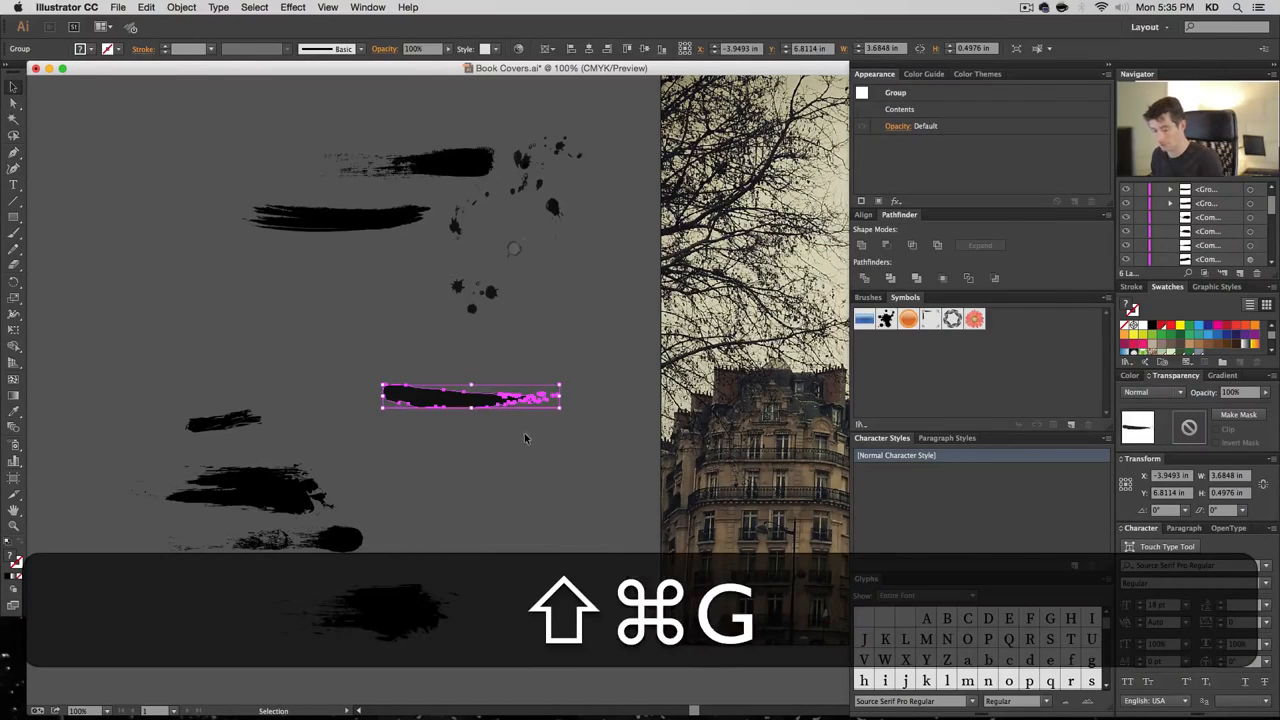
{"action": "key", "text": "a"}
{"action": "left_click", "coordinate": [552, 392]}
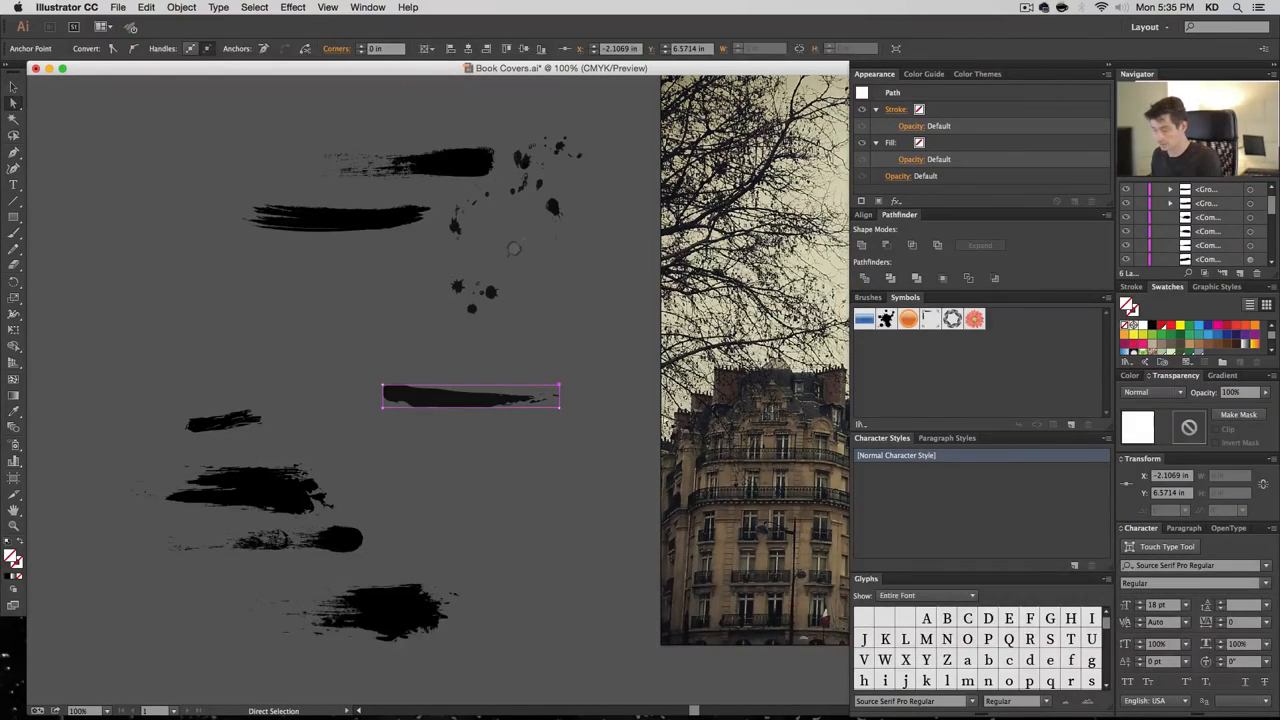
{"action": "key", "text": "BackSpace"}
{"action": "key", "text": "v"}
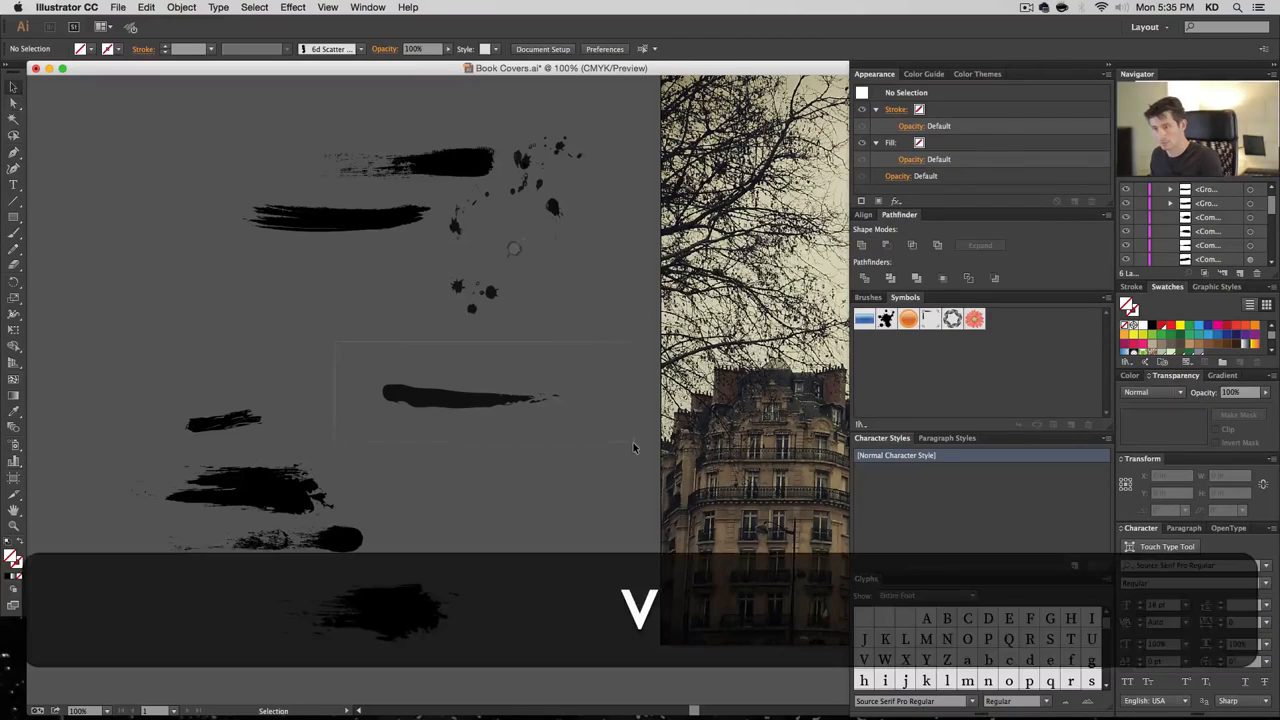
{"action": "left_click_drag", "start_coordinate": [634, 444], "coordinate": [348, 364]}
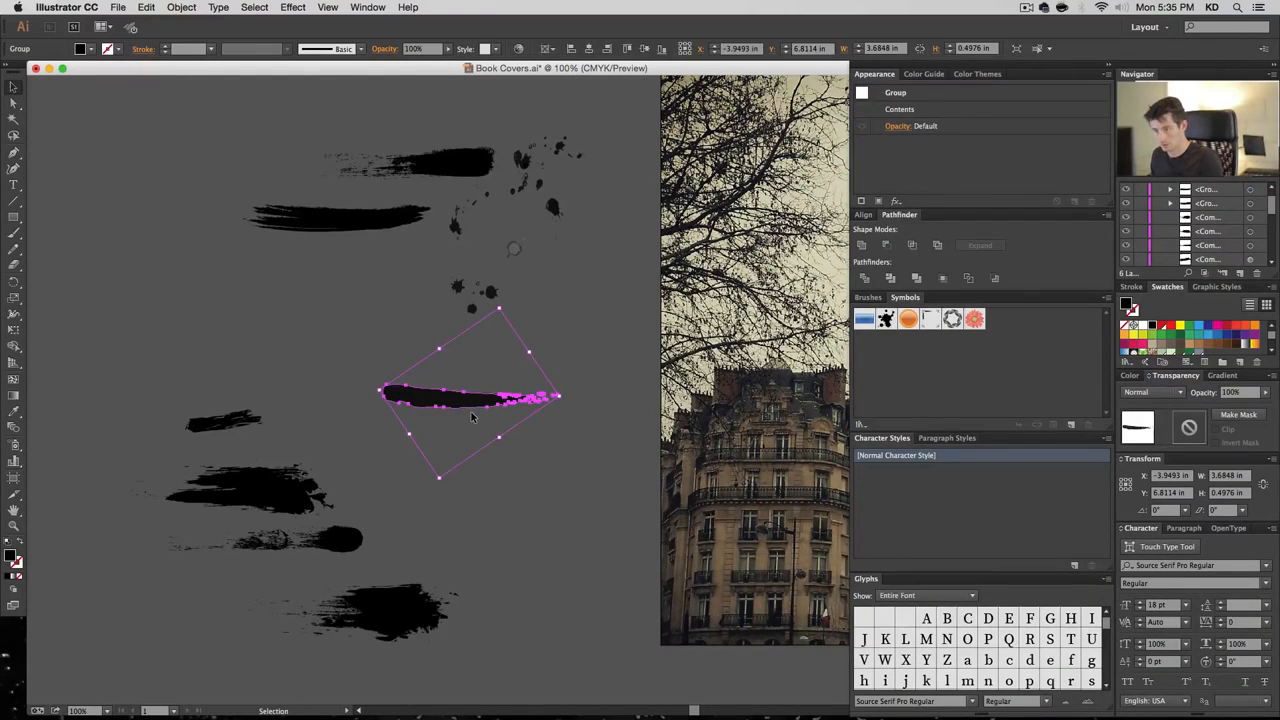
{"action": "key", "text": "super+8"}
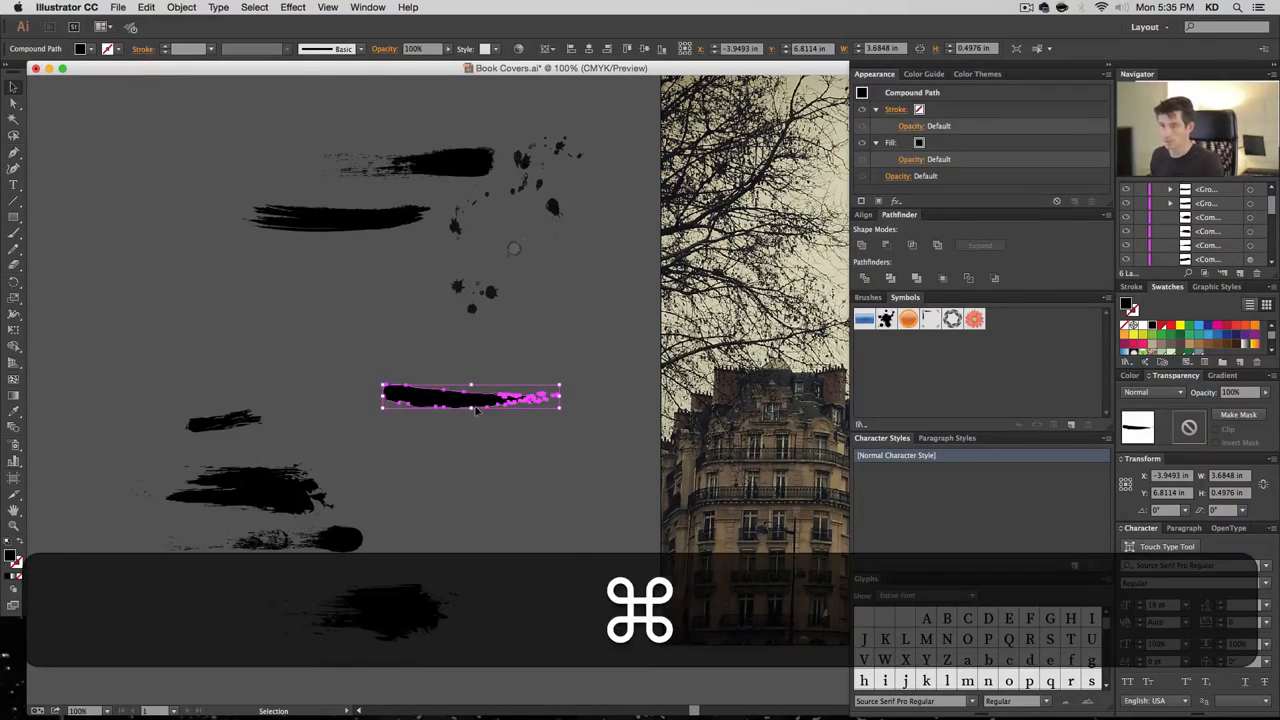
{"action": "left_click_drag", "start_coordinate": [473, 408], "coordinate": [493, 530]}
Move the upper brush stroke down among the others and delete its hidden background shape
{"action": "left_click", "coordinate": [476, 290]}
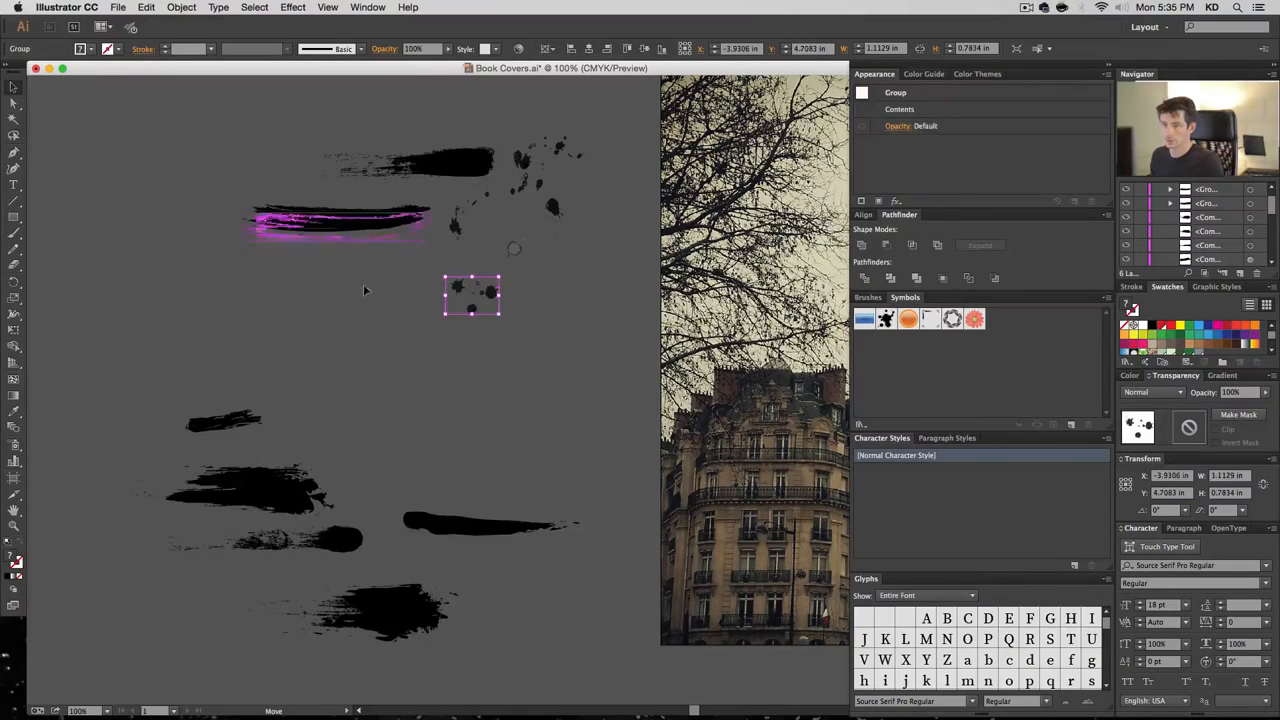
{"action": "left_click_drag", "start_coordinate": [370, 222], "coordinate": [465, 447]}
{"action": "key", "text": "shift+super+g"}
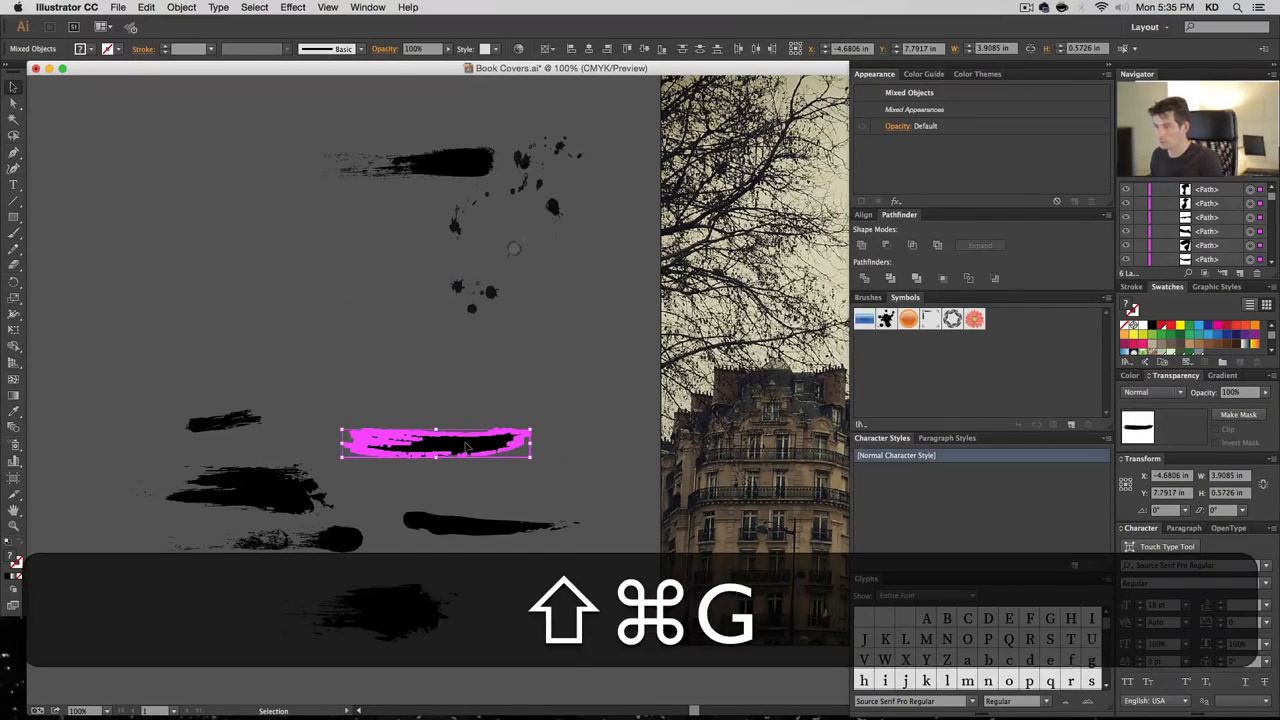
{"action": "left_click_drag", "start_coordinate": [467, 447], "coordinate": [495, 421]}
{"action": "key", "text": "a"}
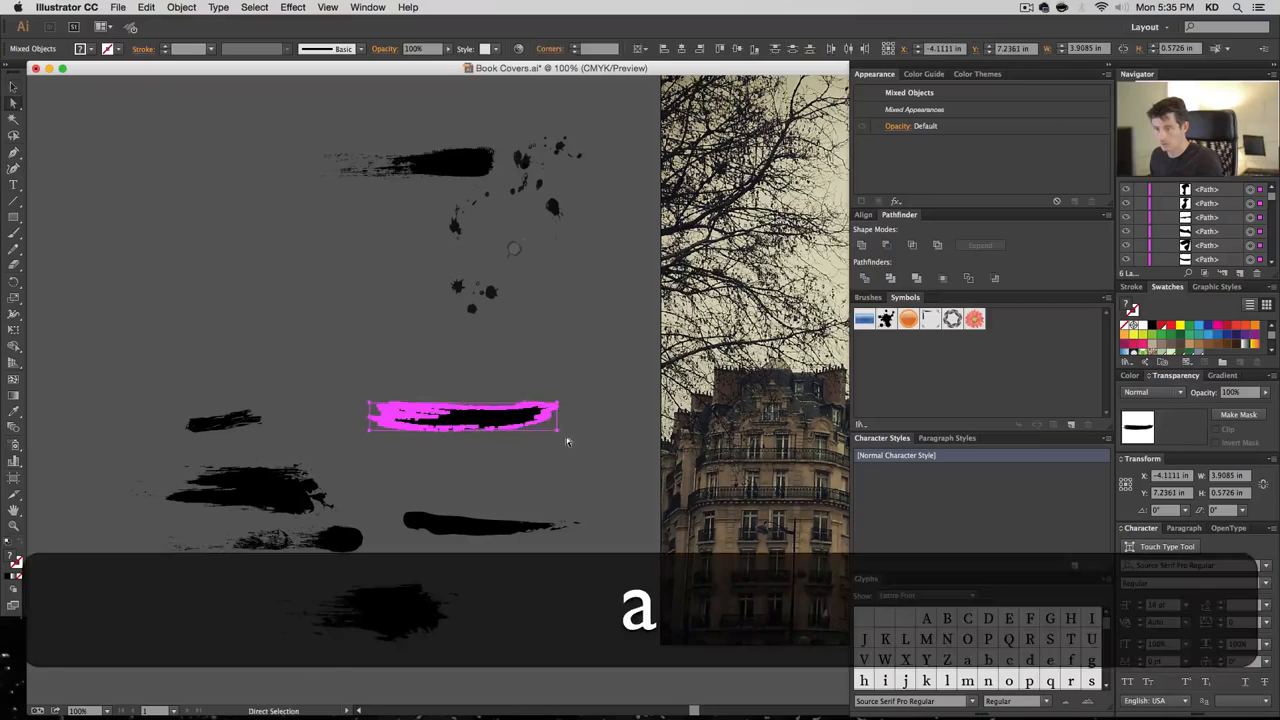
{"action": "key", "text": "BackSpace"}
{"action": "key", "text": "v"}
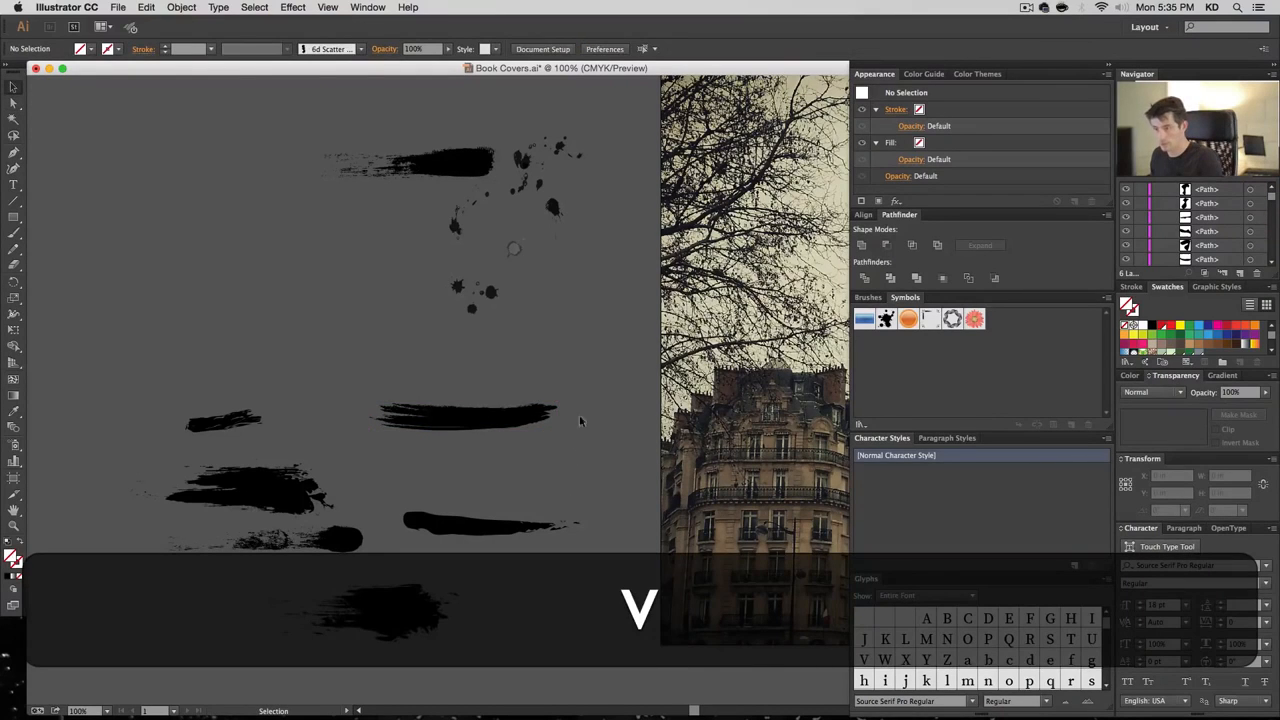
{"action": "left_click_drag", "start_coordinate": [353, 448], "coordinate": [354, 447]}
Finish the right stroke as a compound path, then clean and combine the top brush stroke likewise
{"action": "key", "text": "super+8"}
{"action": "left_click_drag", "start_coordinate": [468, 416], "coordinate": [489, 482]}
{"action": "mouse_move", "coordinate": [356, 154]}
{"action": "left_mouse_down"}
{"action": "mouse_move", "coordinate": [407, 419]}
{"action": "mouse_move", "coordinate": [433, 402]}
{"action": "mouse_move", "coordinate": [383, 412]}
{"action": "left_mouse_up"}
{"action": "key", "text": "shift+super+g"}
{"action": "left_click", "coordinate": [433, 402]}
{"action": "key", "text": "a"}
{"action": "key", "text": "BackSpace"}
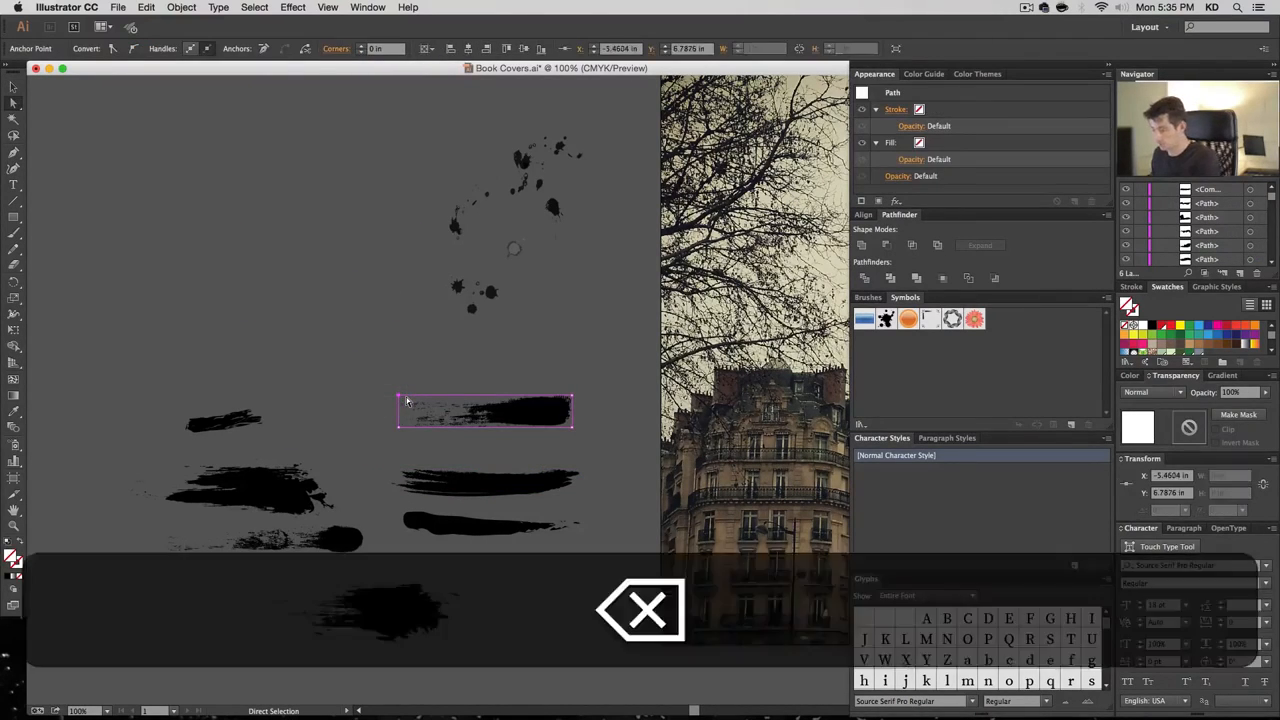
{"action": "key", "text": "v"}
{"action": "left_click_drag", "start_coordinate": [549, 447], "coordinate": [597, 442]}
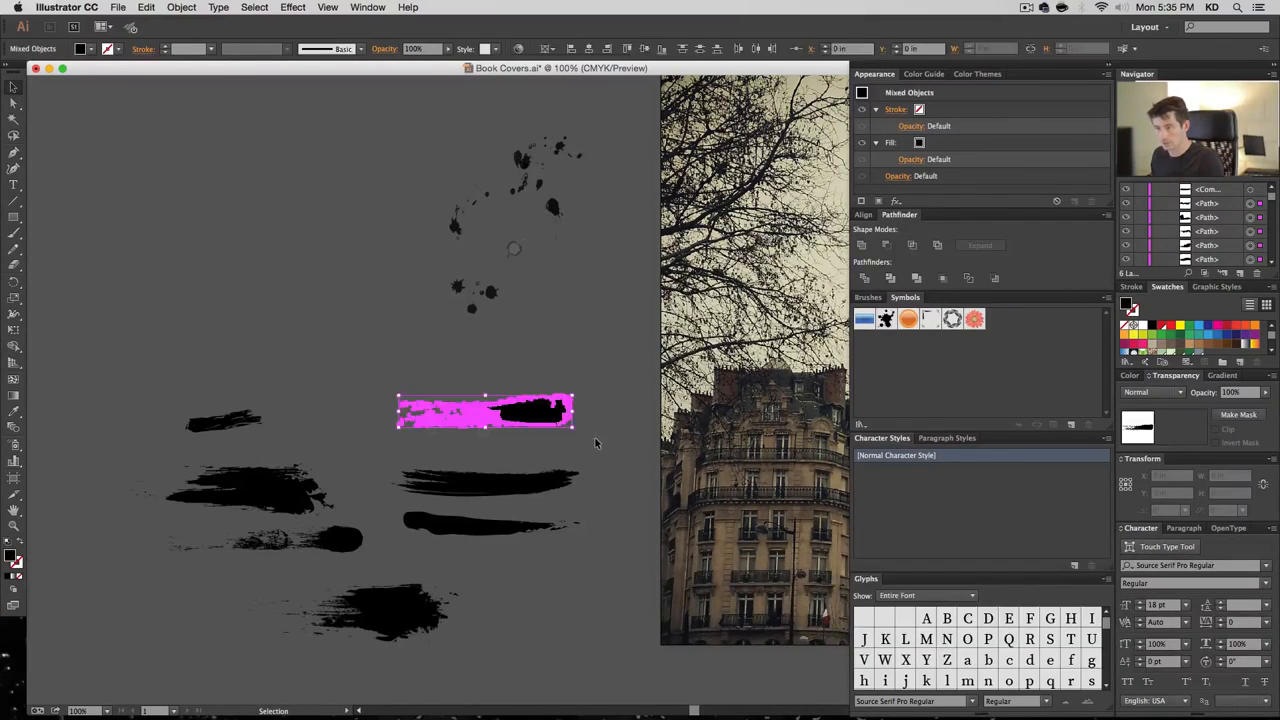
{"action": "key", "text": "super+8"}
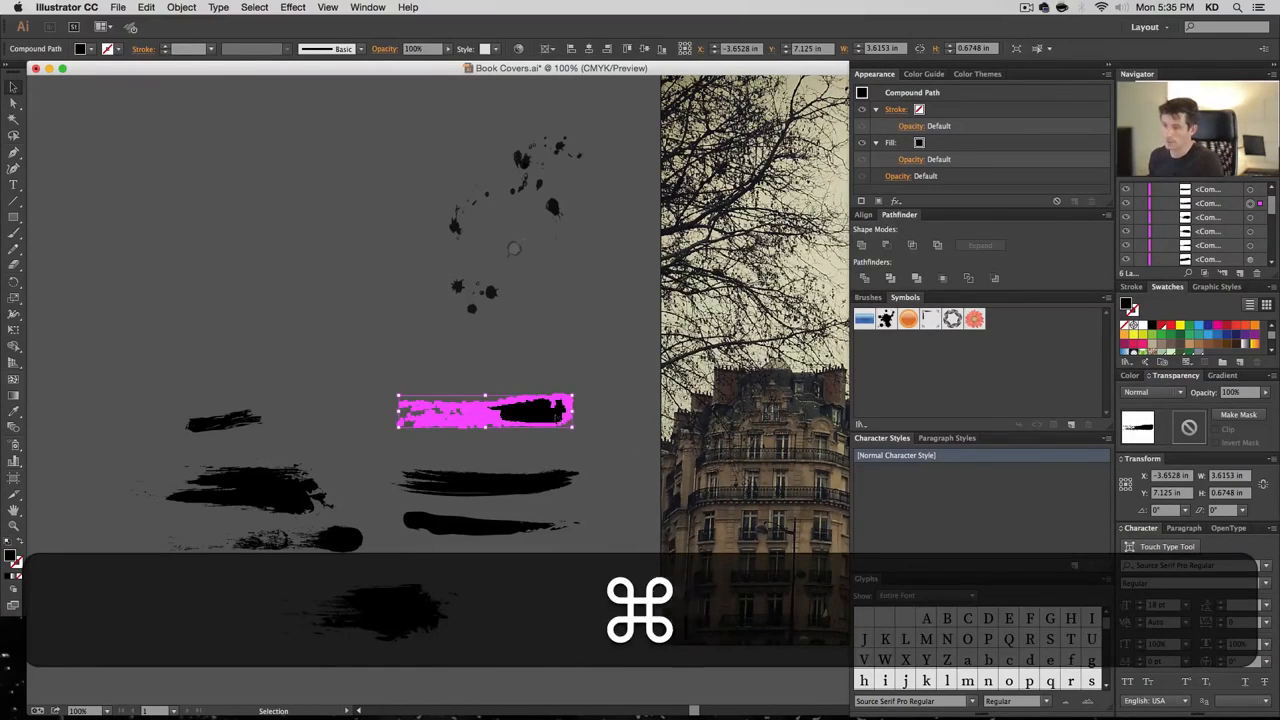
{"action": "mouse_move", "coordinate": [524, 411]}
{"action": "left_mouse_down"}
{"action": "mouse_move", "coordinate": [486, 437]}
{"action": "mouse_move", "coordinate": [497, 440]}
{"action": "left_mouse_up"}
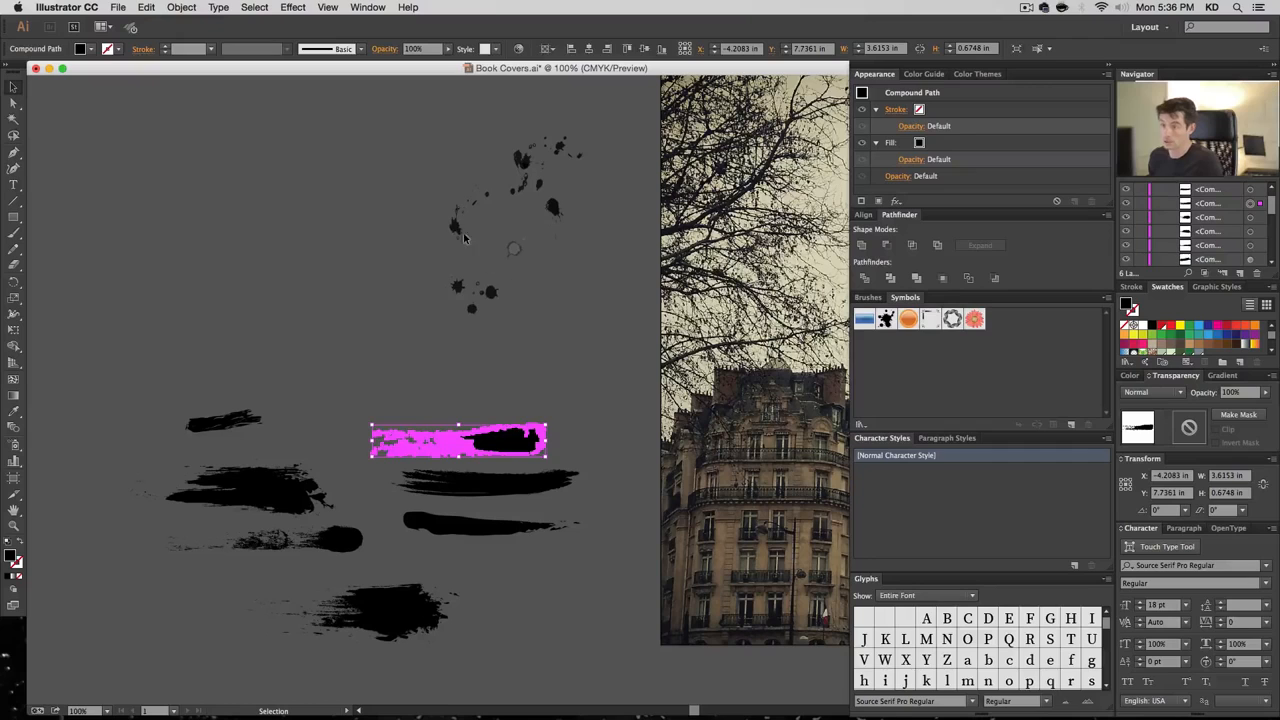
Move the small splatter group down and left and enlarge it
{"action": "left_click_drag", "start_coordinate": [463, 237], "coordinate": [414, 400]}
{"action": "left_click", "coordinate": [365, 350]}
{"action": "left_click", "coordinate": [352, 327]}
{"action": "left_click", "coordinate": [451, 365]}
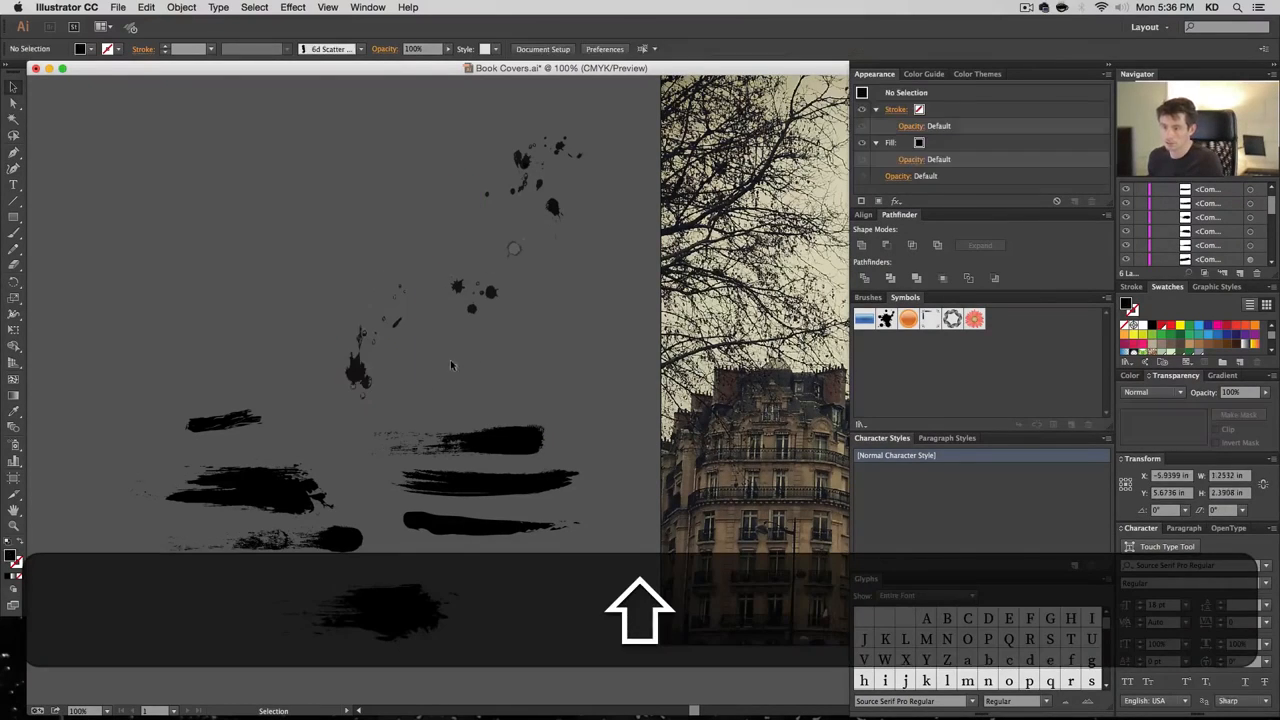
{"action": "left_click", "coordinate": [350, 350]}
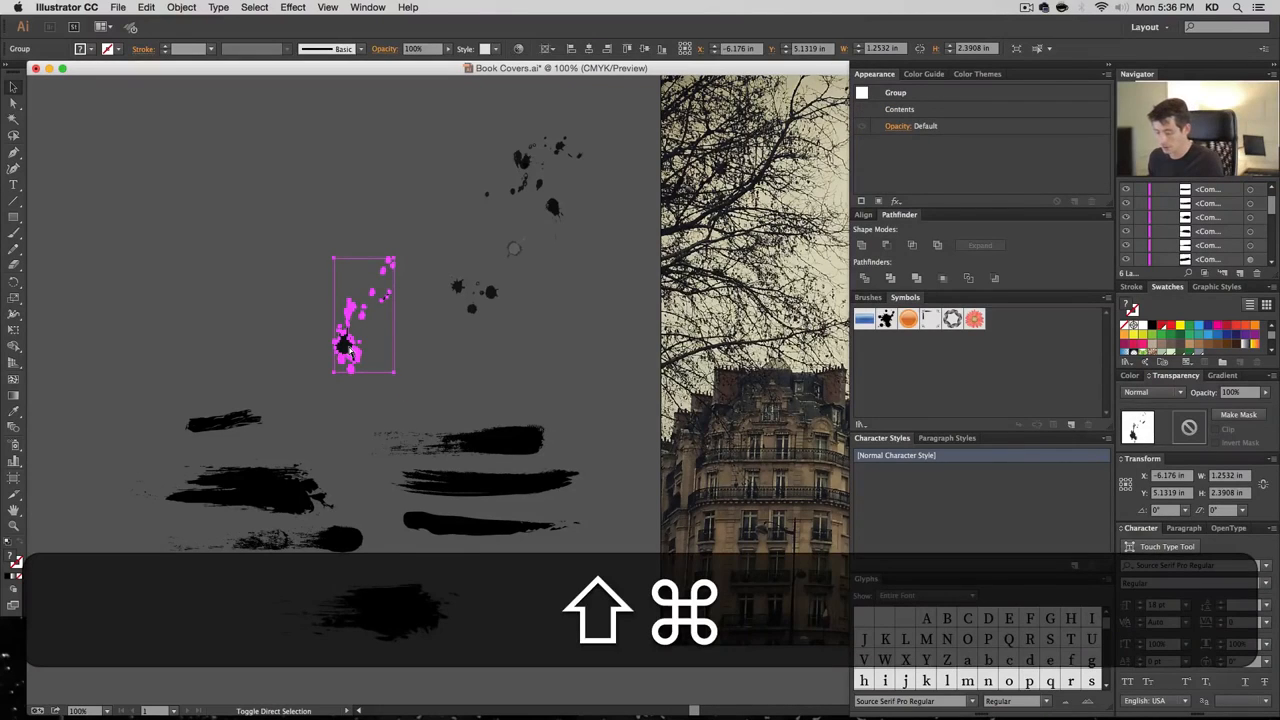
Delete the splatter's background shape and make its remaining pieces a compound path
{"action": "key", "text": "shift+super+g"}
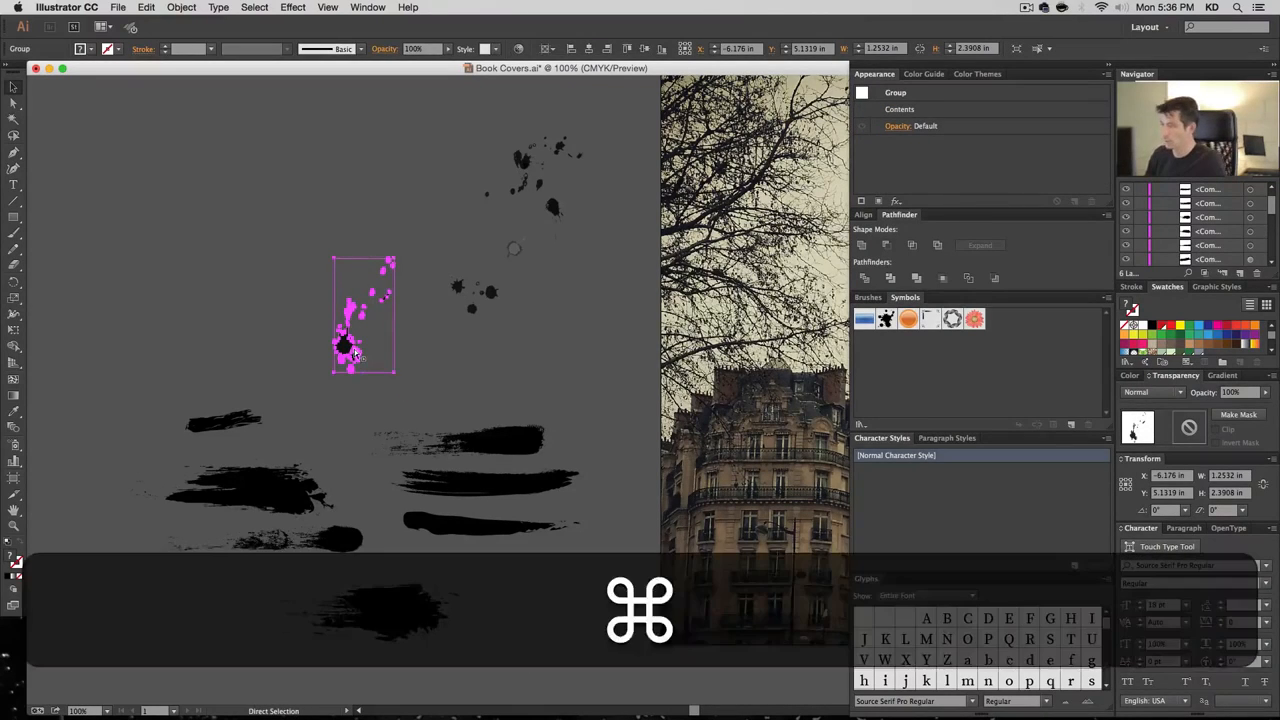
{"action": "key", "text": "super+8"}
{"action": "key", "text": "super+z"}
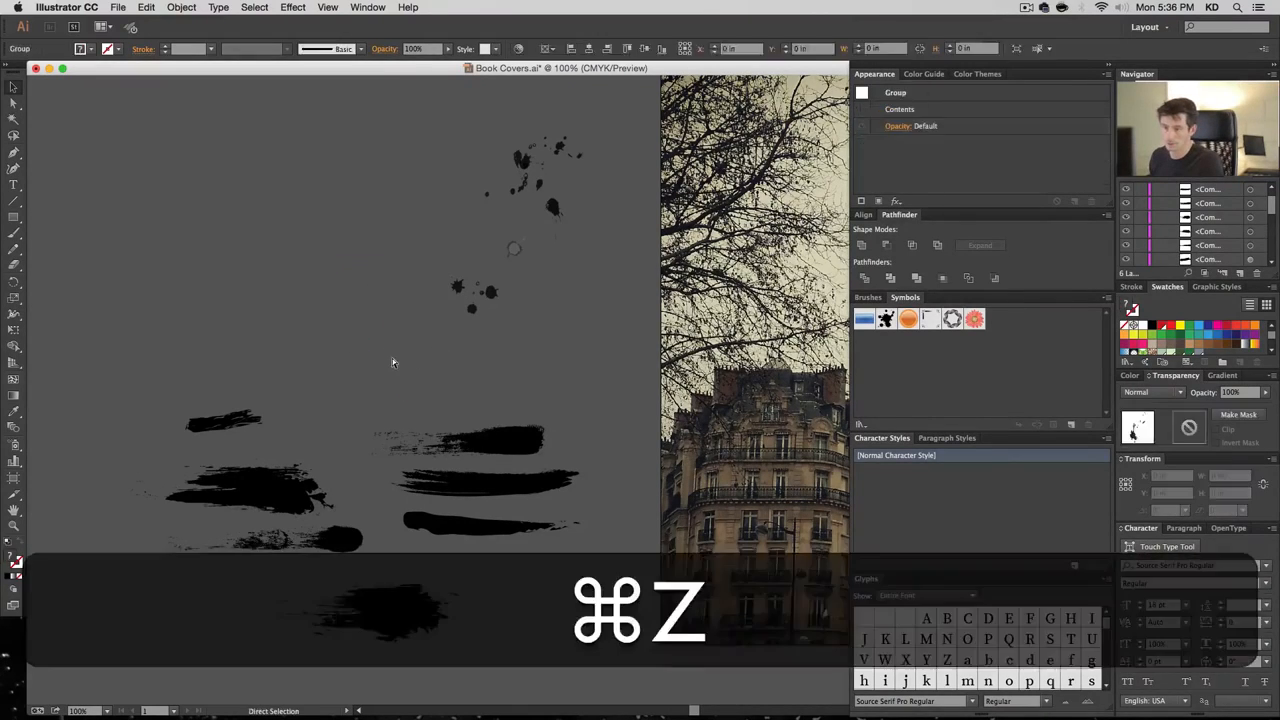
{"action": "left_click", "coordinate": [416, 330]}
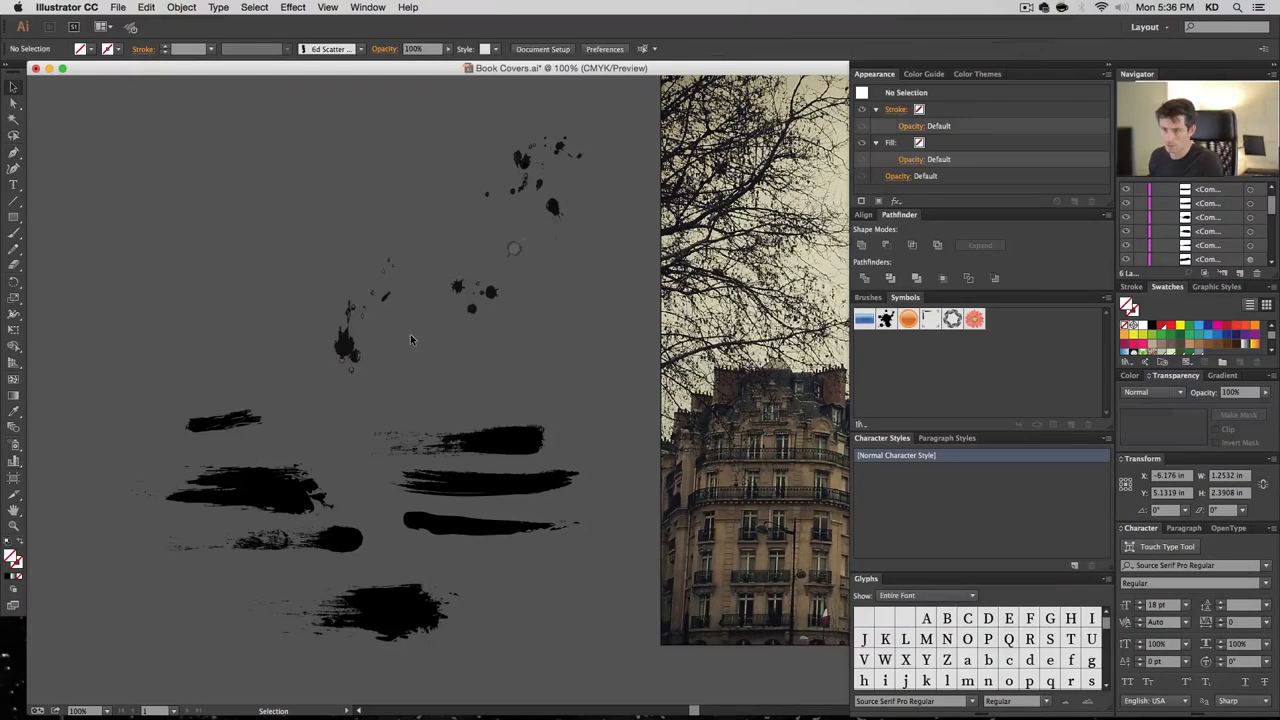
{"action": "key", "text": "a"}
{"action": "left_click", "coordinate": [369, 285]}
{"action": "key", "text": "BackSpace"}
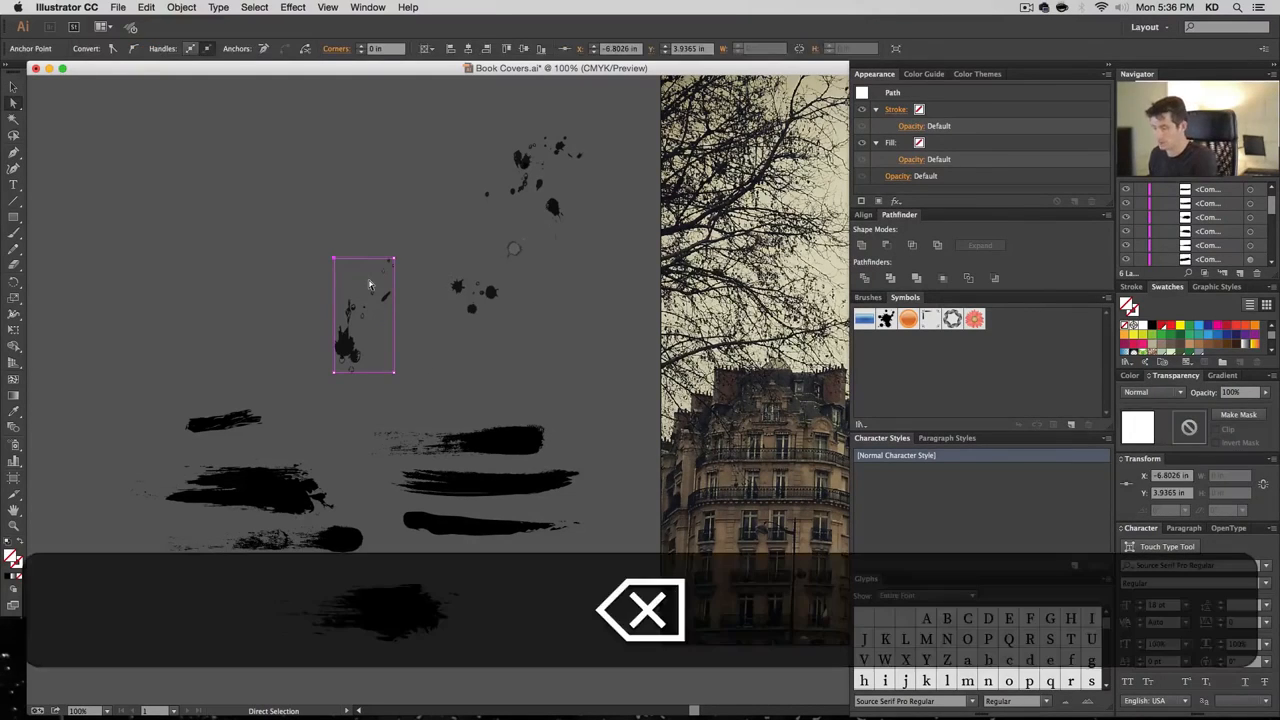
{"action": "key", "text": "v"}
{"action": "left_click", "coordinate": [350, 345]}
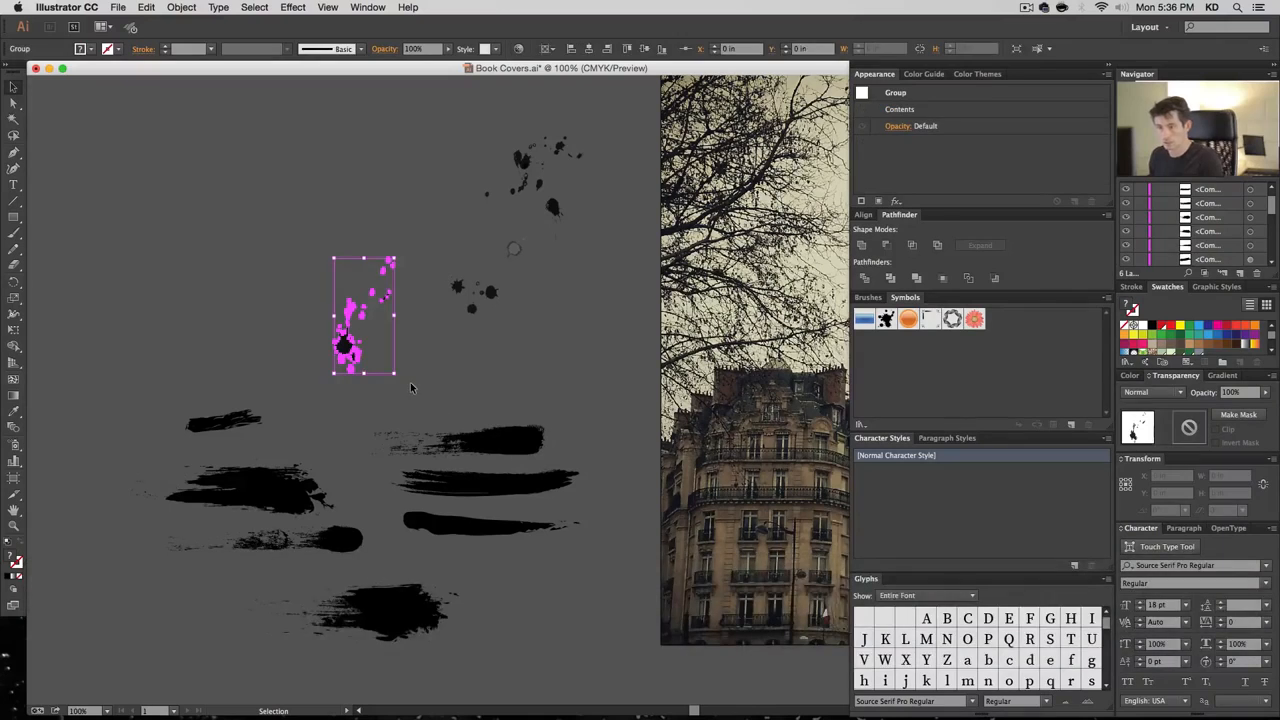
{"action": "key", "text": "super+8"}
{"action": "left_click", "coordinate": [432, 422]}
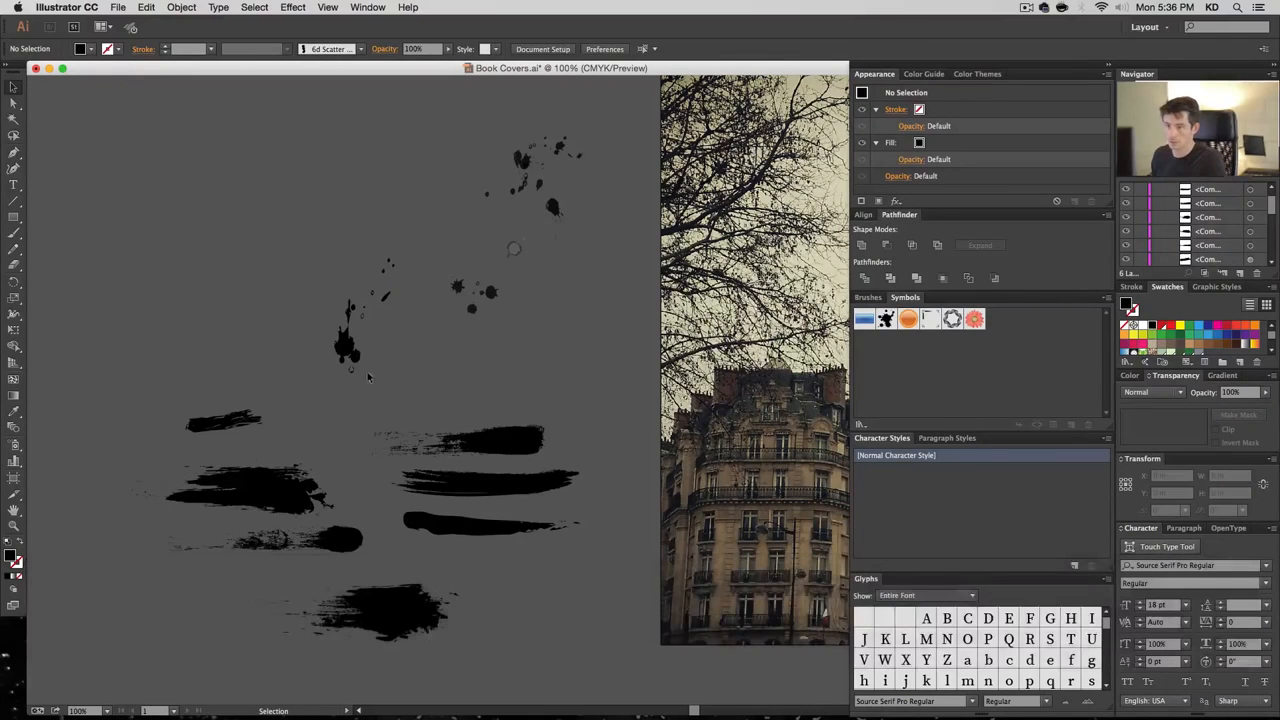
Shift the tall splatter further to the left
{"action": "left_click", "coordinate": [346, 347]}
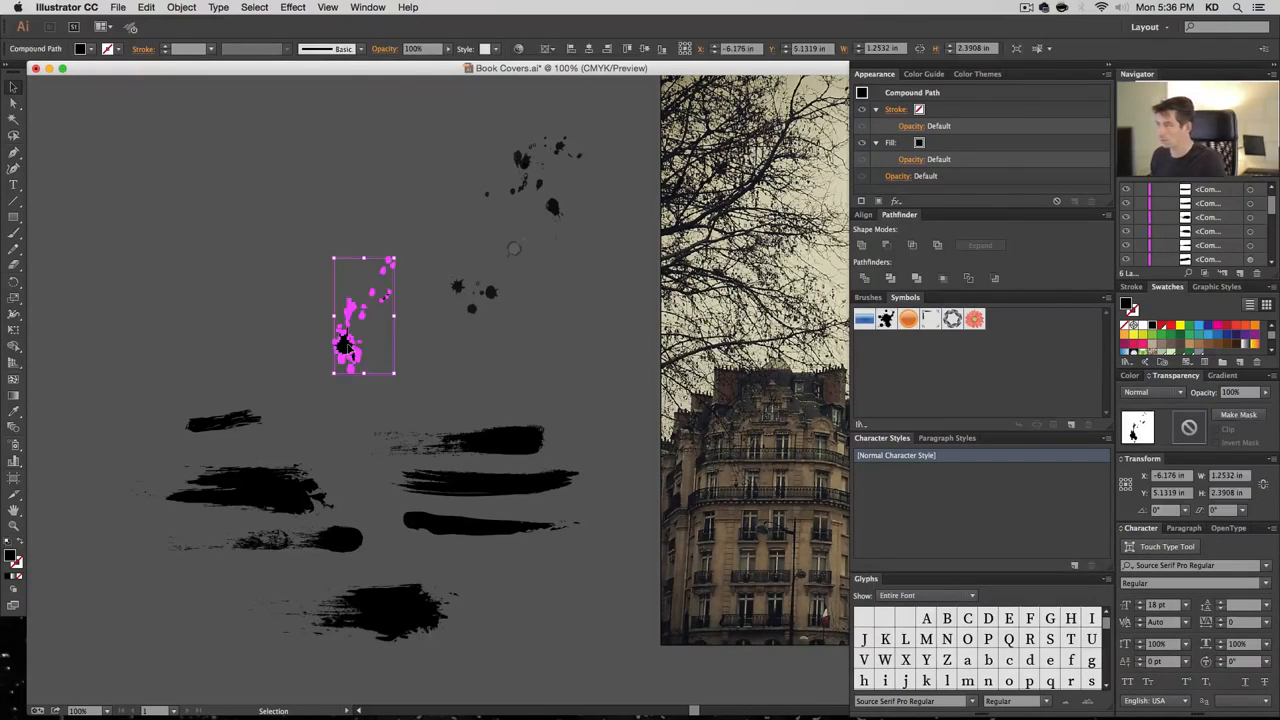
{"action": "left_click", "coordinate": [431, 350]}
{"action": "left_click_drag", "start_coordinate": [346, 345], "coordinate": [254, 340]}
{"action": "left_click", "coordinate": [514, 250]}
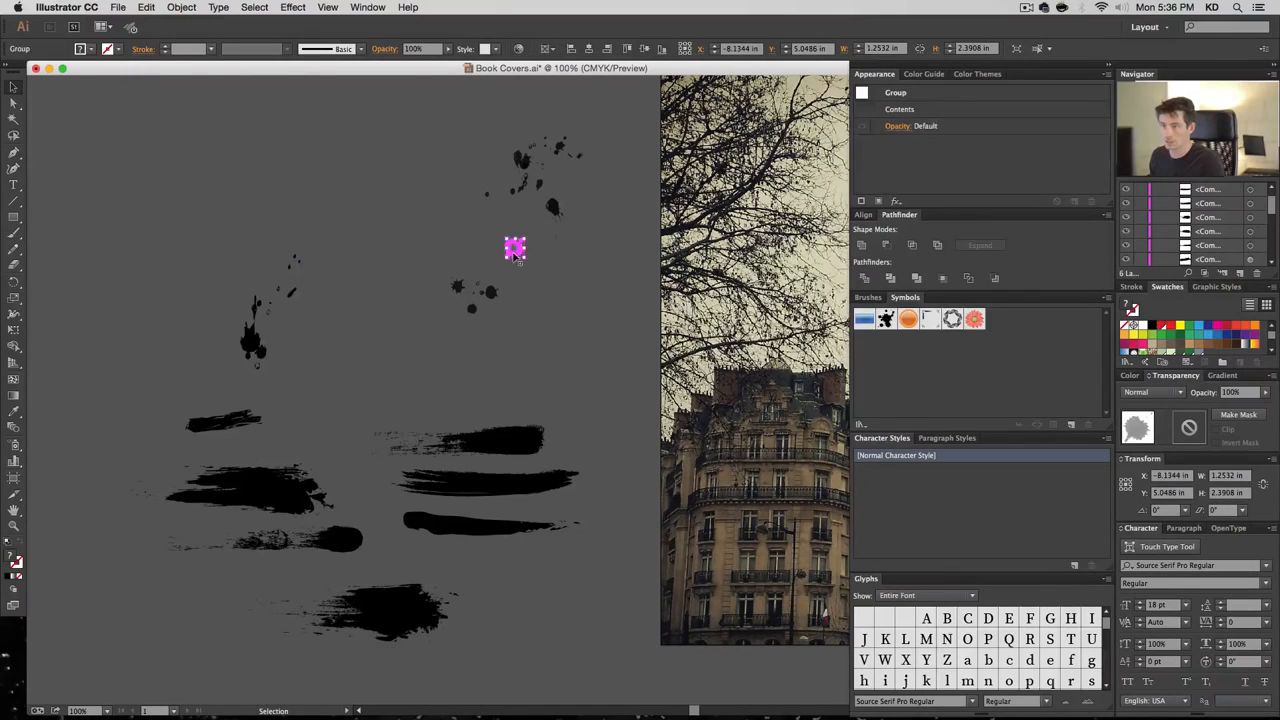
{"action": "left_click", "coordinate": [248, 343]}
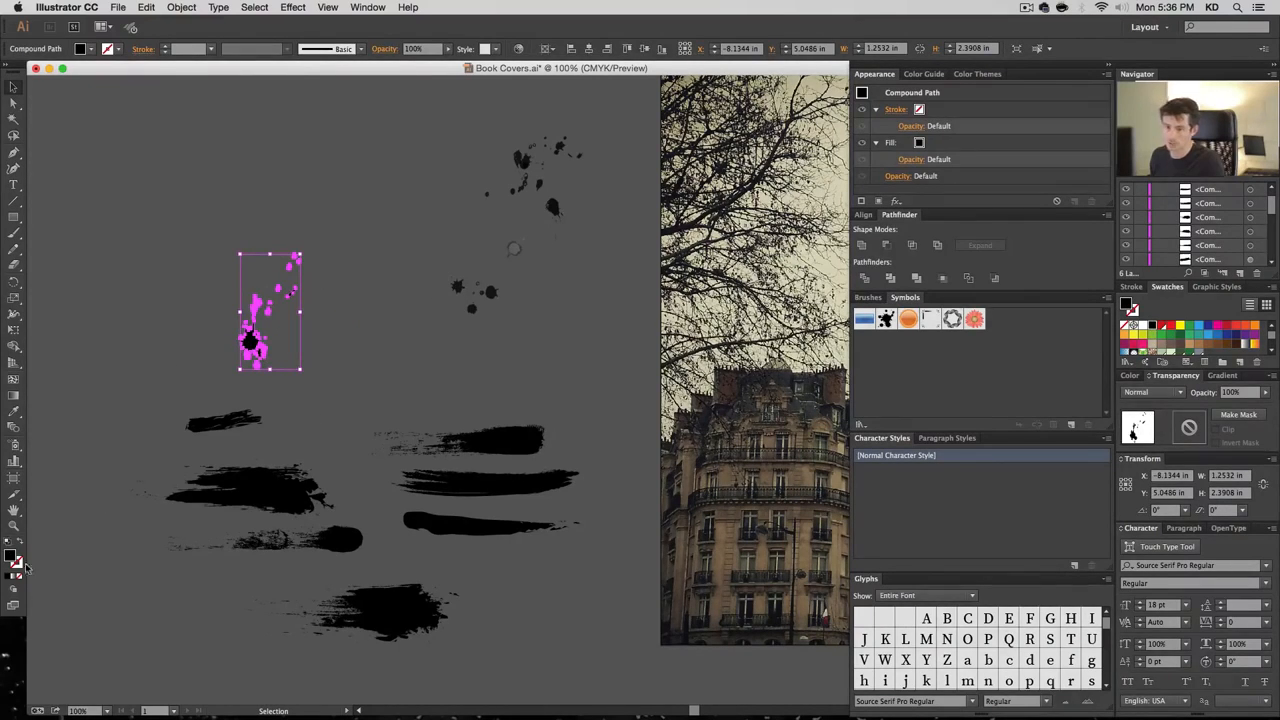
{"action": "left_click_drag", "start_coordinate": [252, 343], "coordinate": [176, 350]}
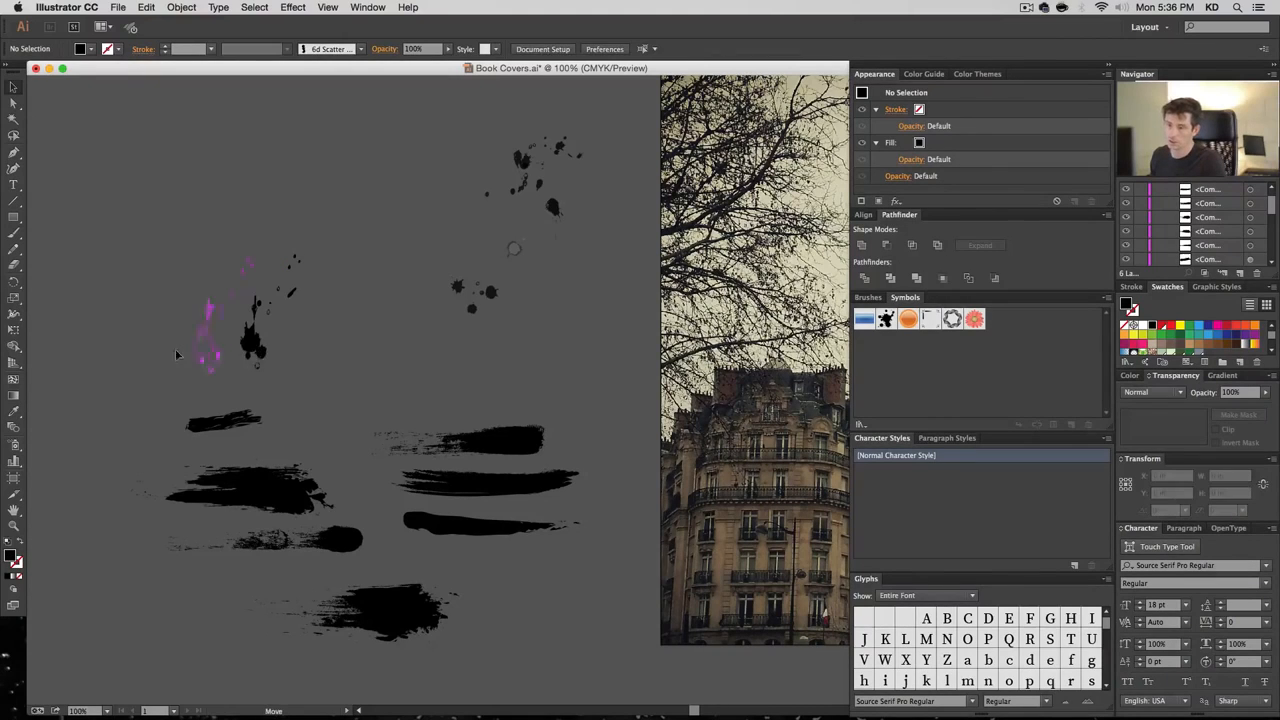
Move the small splatter cluster down-left, remove its background, and make it a compound path
{"action": "left_click", "coordinate": [460, 290]}
{"action": "left_click_drag", "start_coordinate": [460, 290], "coordinate": [404, 308]}
{"action": "key", "text": "shift+super+g"}
{"action": "key", "text": "shift+super+a"}
{"action": "key", "text": "a"}
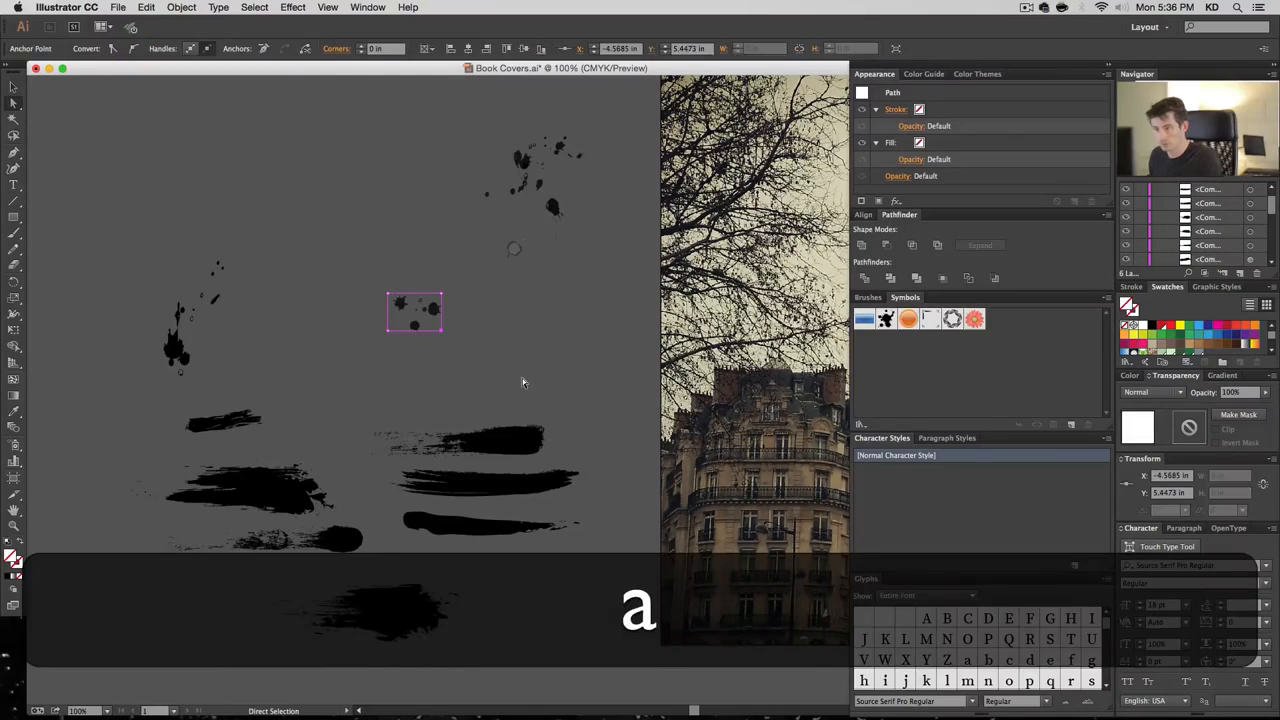
{"action": "key", "text": "BackSpace"}
{"action": "key", "text": "v"}
{"action": "left_click", "coordinate": [400, 302]}
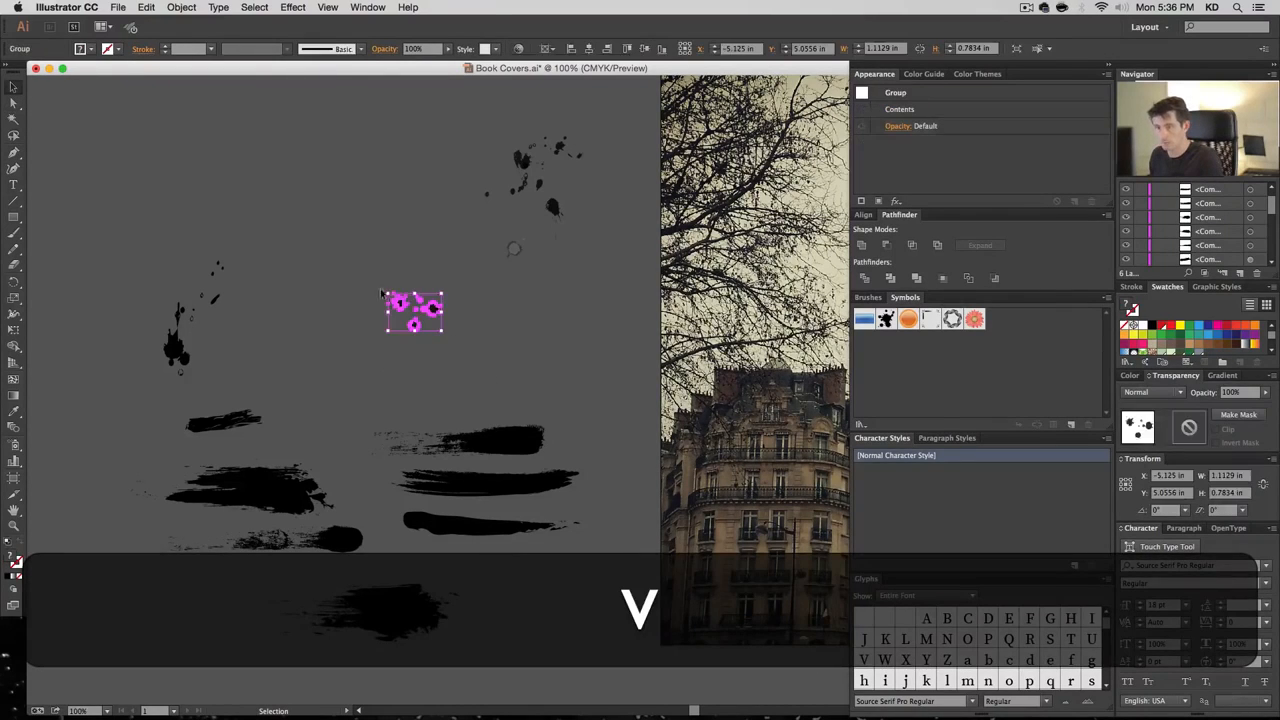
{"action": "key", "text": "super+8"}
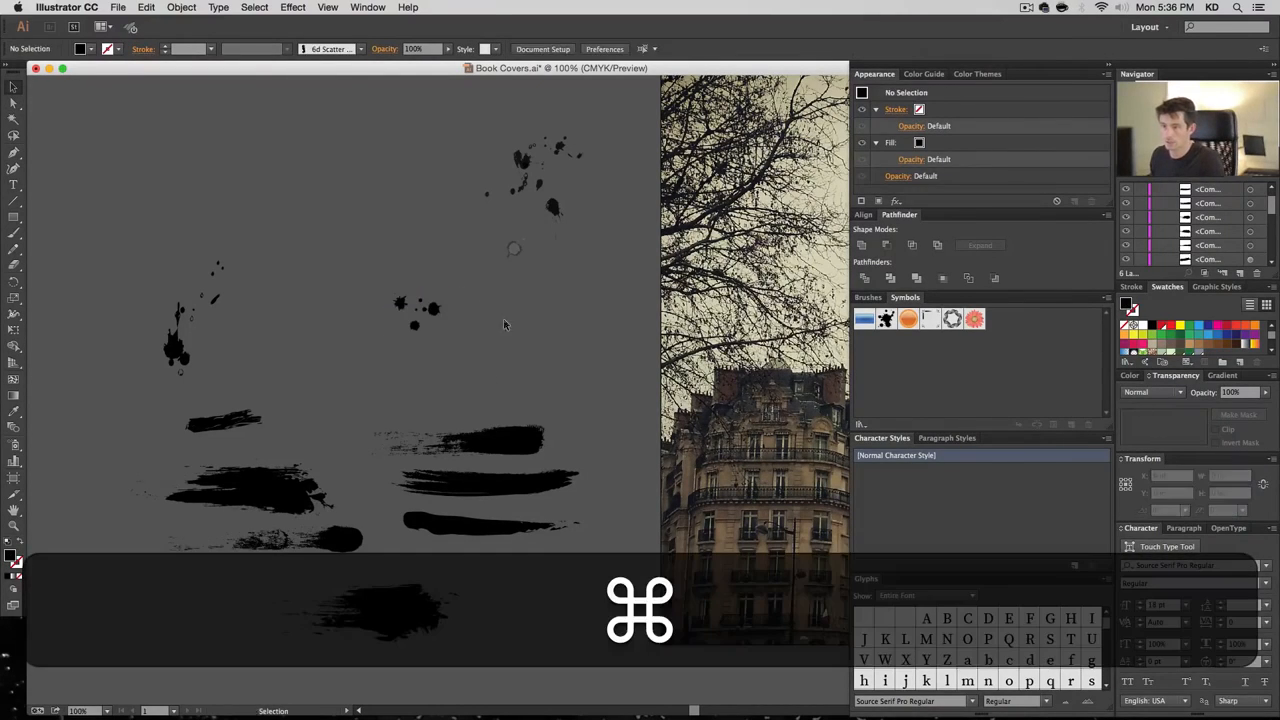
{"action": "key", "text": "super+z"}
{"action": "key", "text": "shift+super+z"}
Zoom in to inspect the splatter cluster result, then return to actual size
{"action": "left_click", "coordinate": [501, 329]}
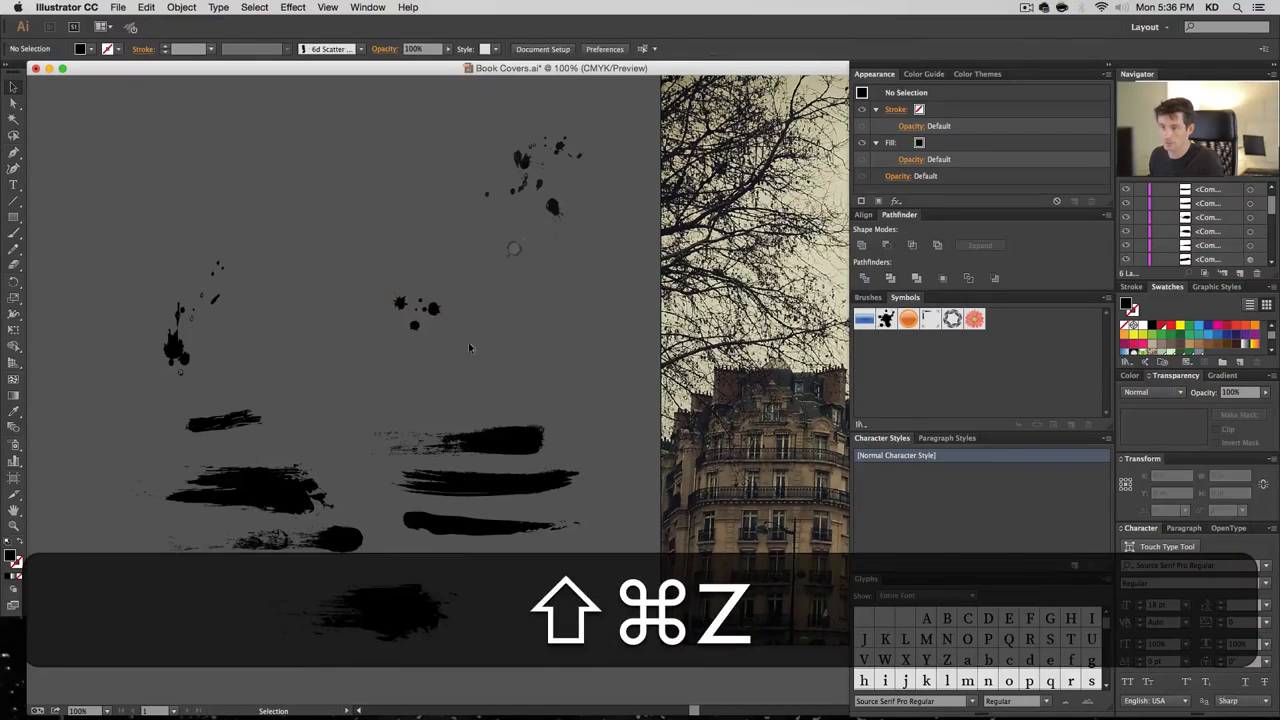
{"action": "left_click_drag", "start_coordinate": [475, 347], "coordinate": [274, 240]}
{"action": "left_click_drag", "start_coordinate": [711, 416], "coordinate": [317, 279]}
{"action": "key", "text": "super+z"}
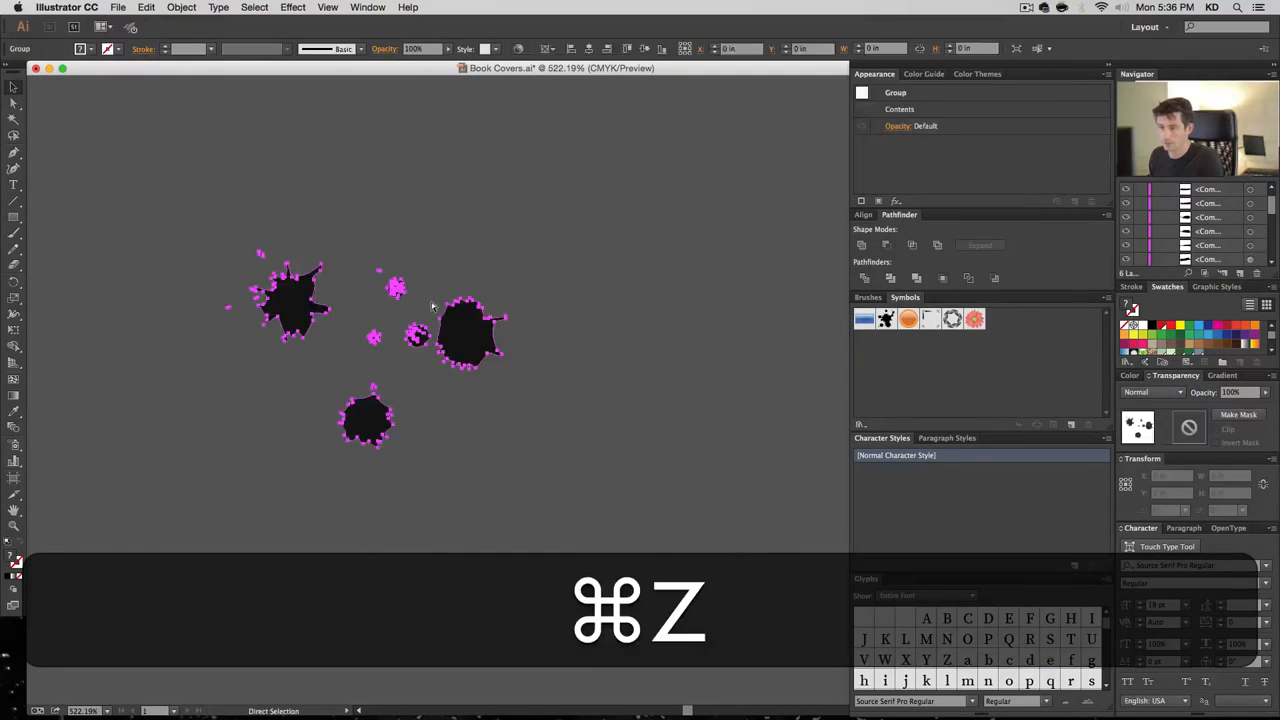
{"action": "key", "text": "super+z"}
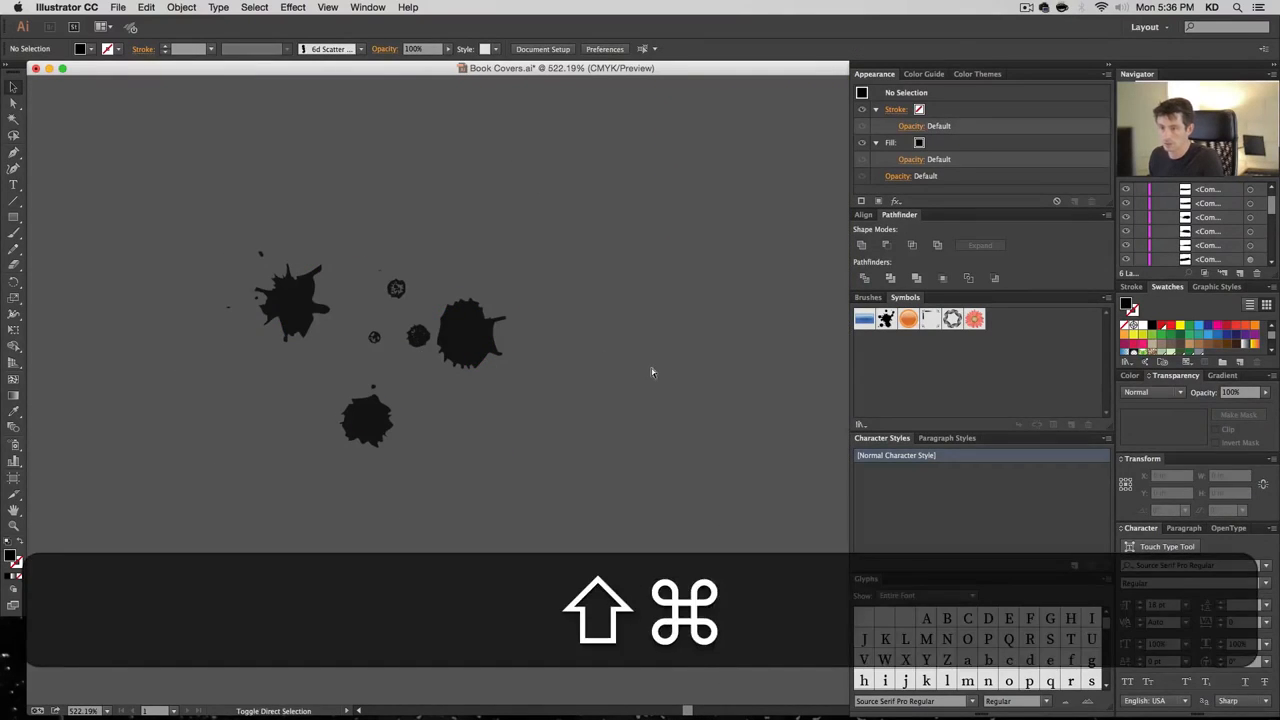
{"action": "key", "text": "shift+super+z"}
{"action": "key", "text": "shift+super+z"}
{"action": "key", "text": "super+1"}
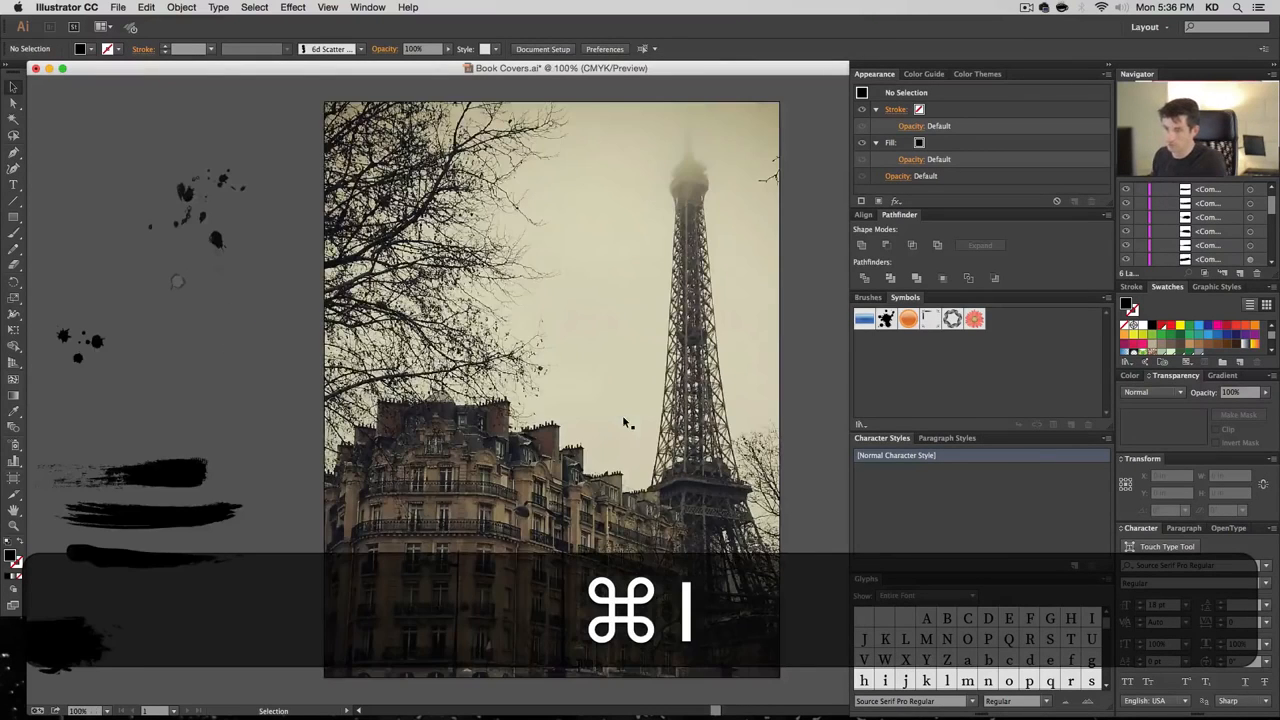
{"action": "key", "text": "v"}
{"action": "left_click", "coordinate": [516, 376]}
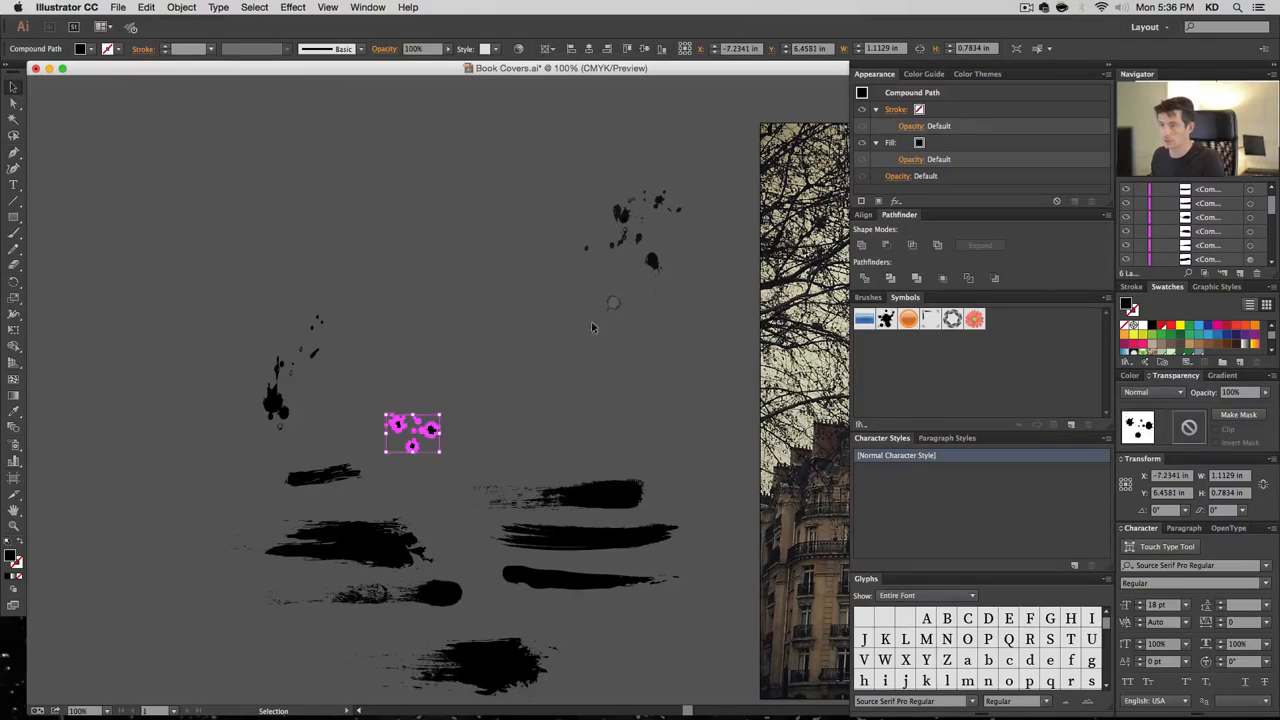
Enlarge the tiny splatter, move it up-left, strip its background, and make it a black compound path
{"action": "left_click", "coordinate": [612, 304]}
{"action": "left_click_drag", "start_coordinate": [625, 313], "coordinate": [731, 436]}
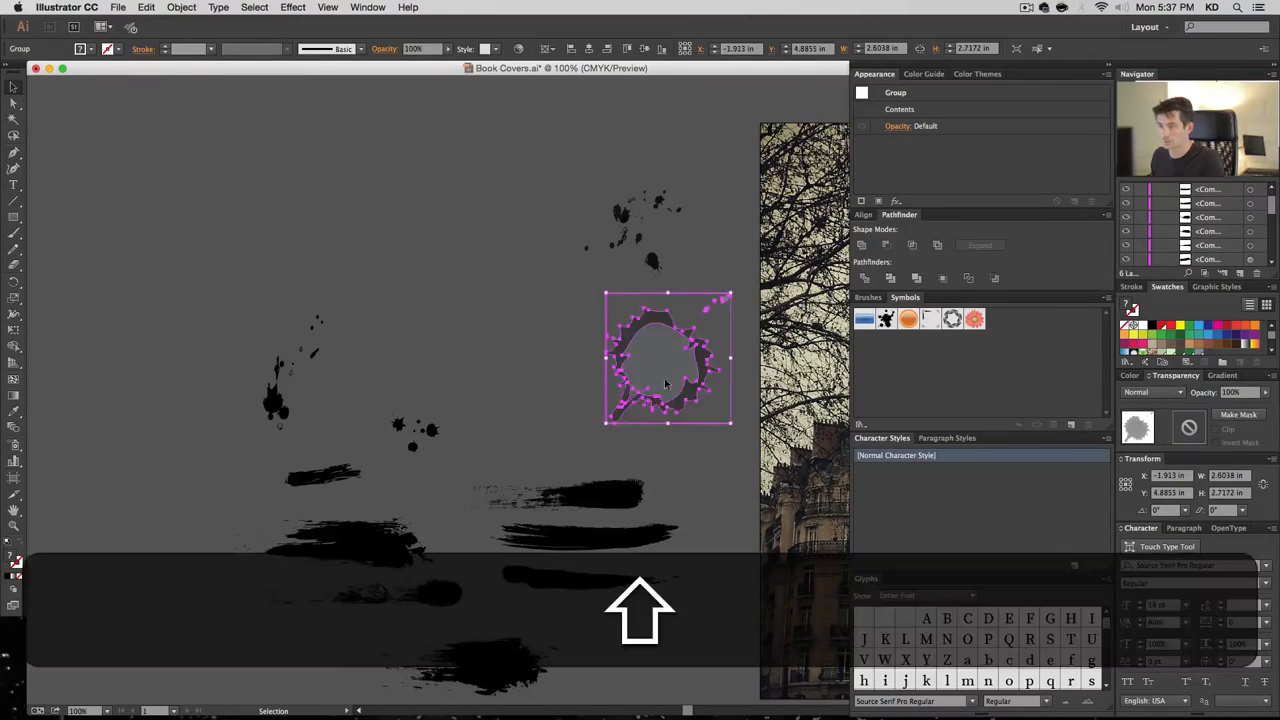
{"action": "left_click_drag", "start_coordinate": [668, 382], "coordinate": [480, 301]}
{"action": "key", "text": "shift+super+g"}
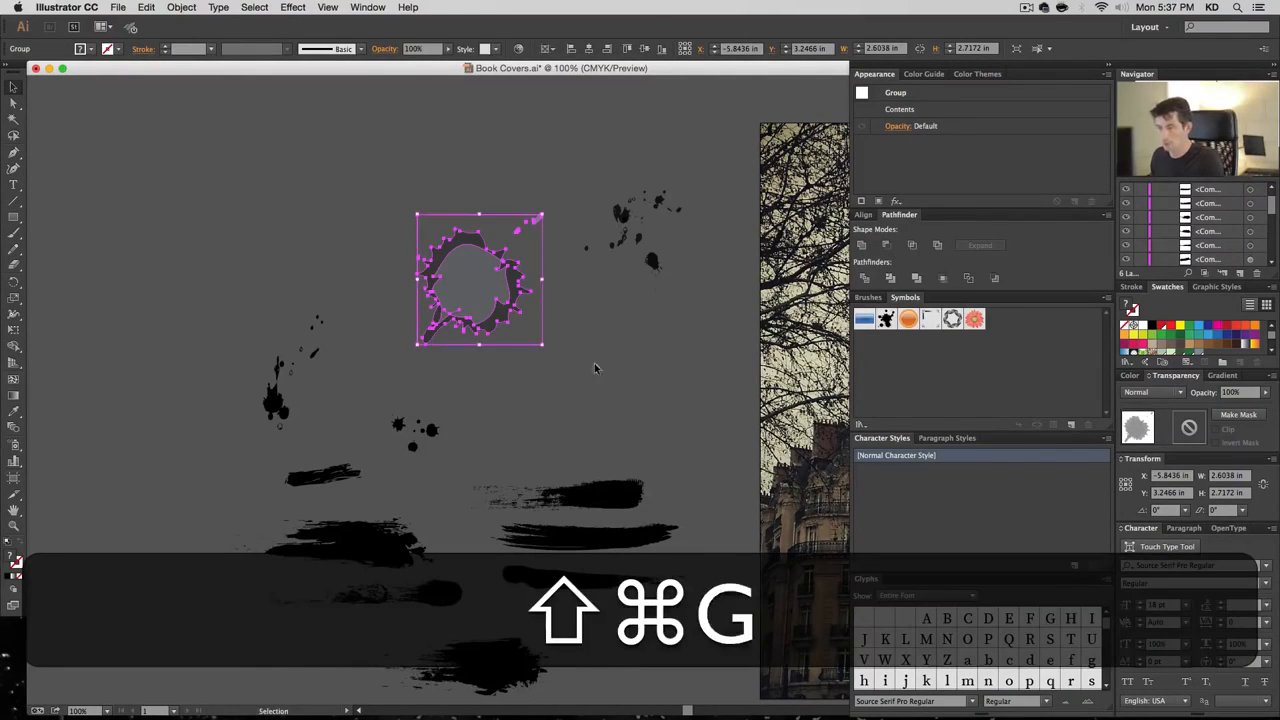
{"action": "key", "text": "shift+super+a"}
{"action": "key", "text": "a"}
{"action": "key", "text": "BackSpace"}
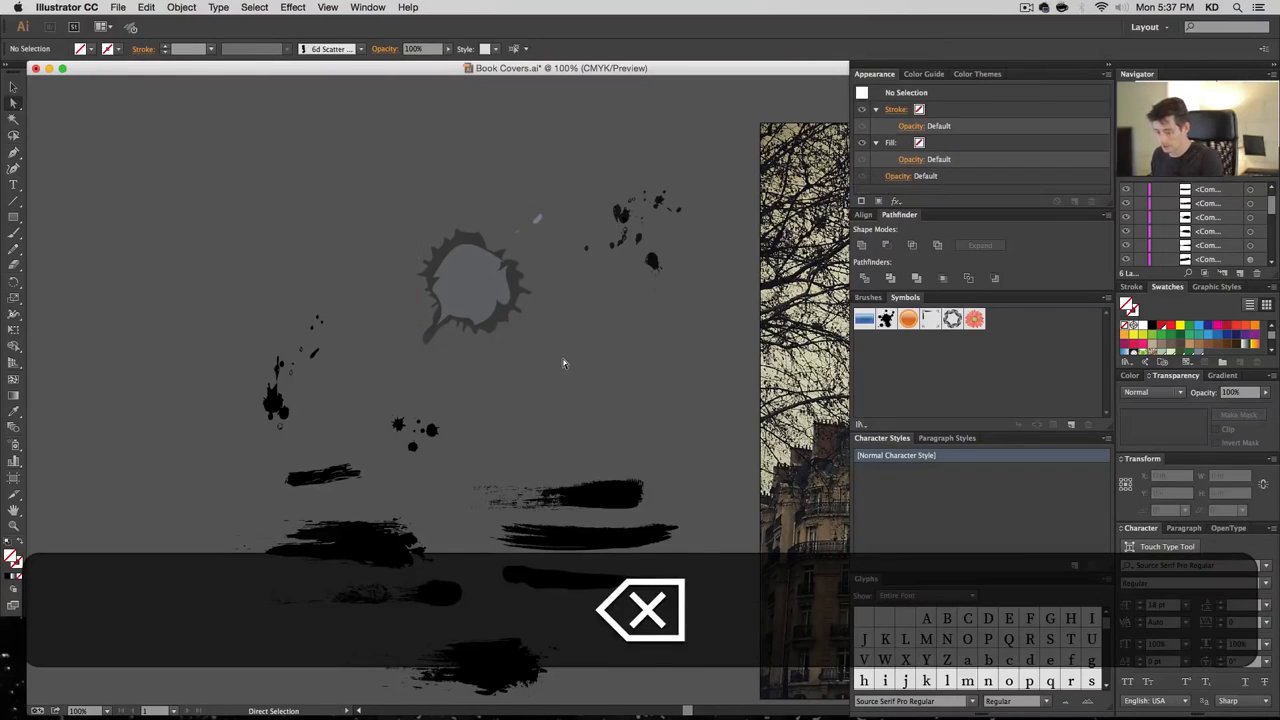
{"action": "key", "text": "v"}
{"action": "key", "text": "super+8"}
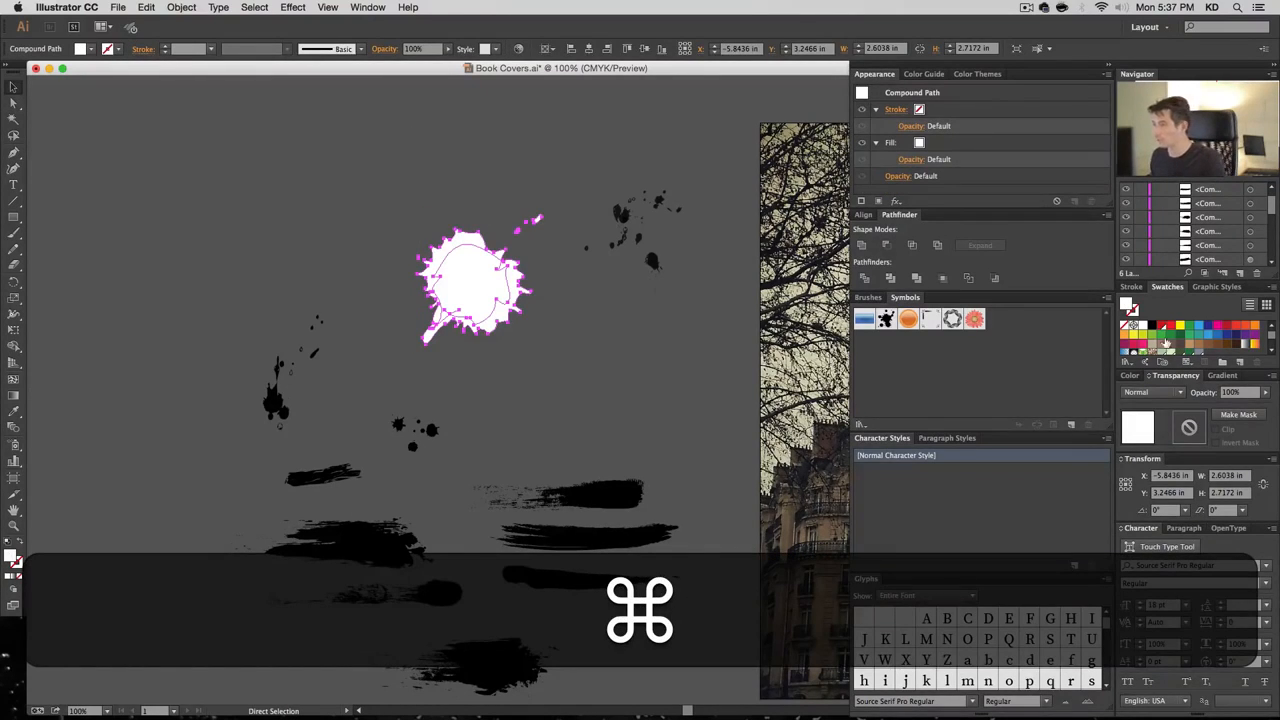
{"action": "left_click", "coordinate": [1151, 326]}
{"action": "left_click", "coordinate": [594, 370]}
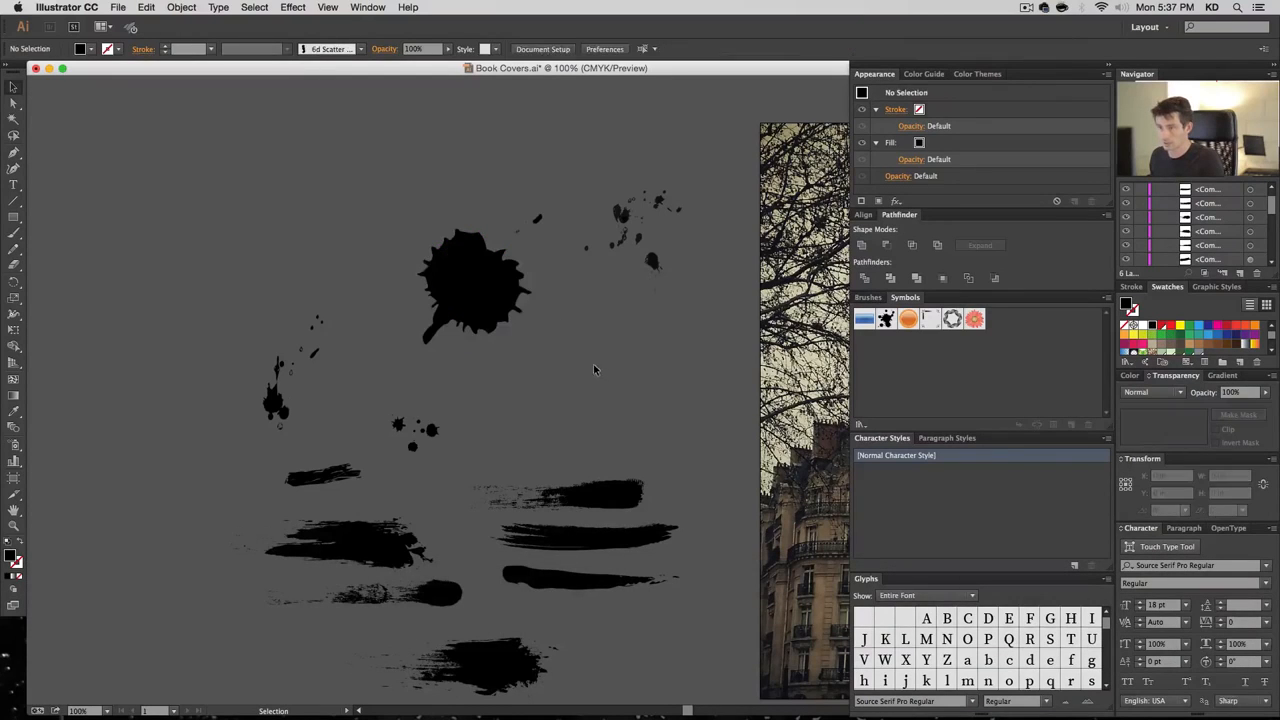
Release the large ink splat's compound path, ungroup its pieces, and recombine them with Cmd+8
{"action": "left_click", "coordinate": [472, 290]}
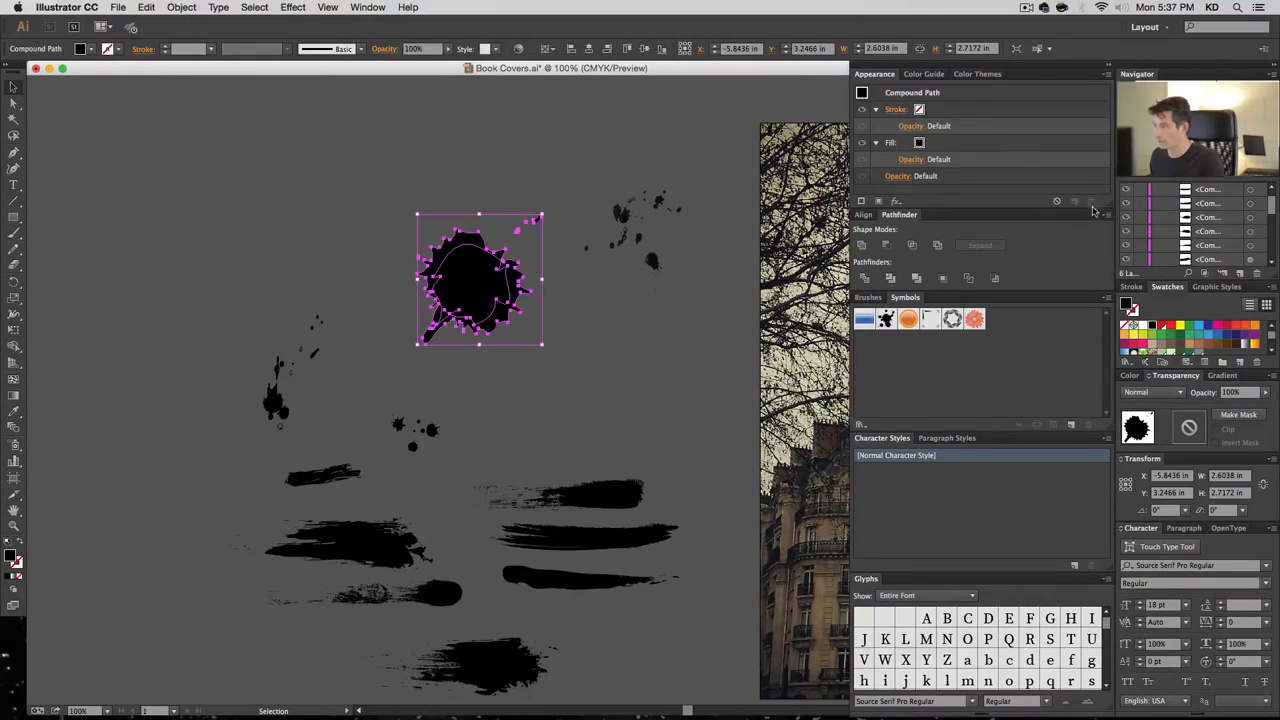
{"action": "key", "text": "super+8"}
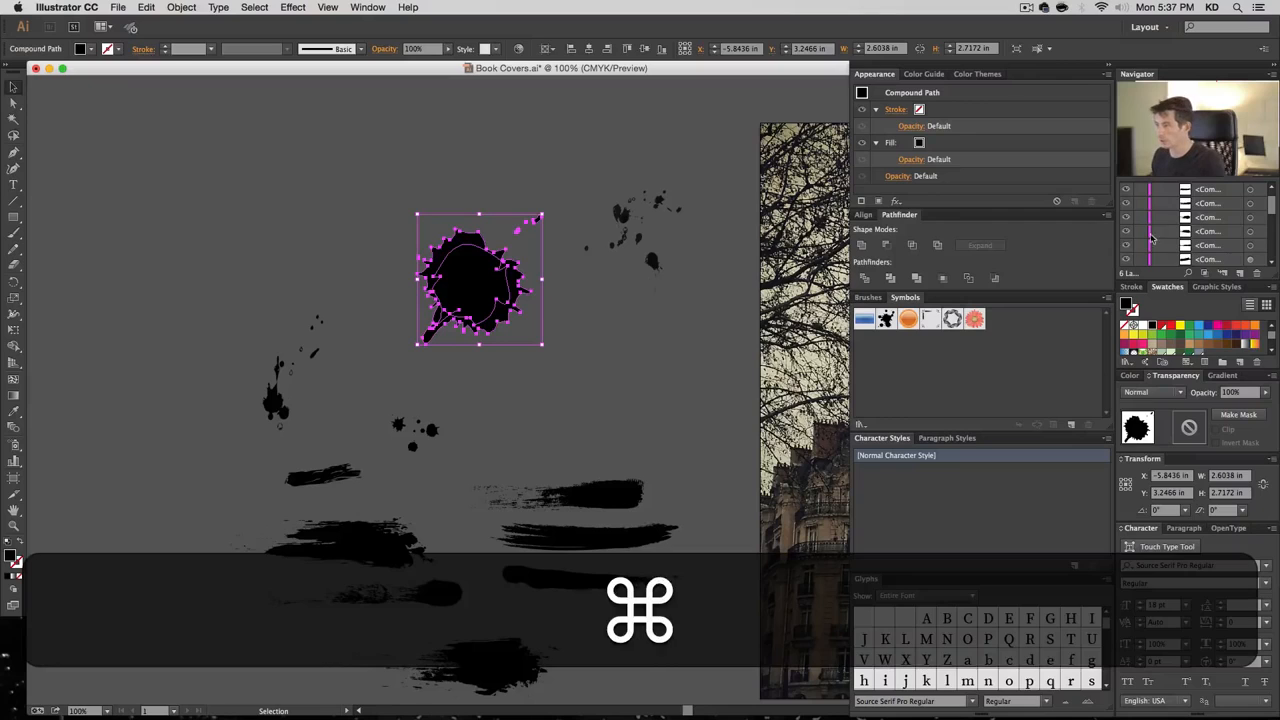
{"action": "scroll", "coordinate": [1182, 236], "scroll_direction": "down", "scroll_amount": 5}
{"action": "scroll", "coordinate": [1182, 234], "scroll_direction": "up", "scroll_amount": 8}
{"action": "scroll", "coordinate": [1183, 230], "scroll_direction": "down", "scroll_amount": 5}
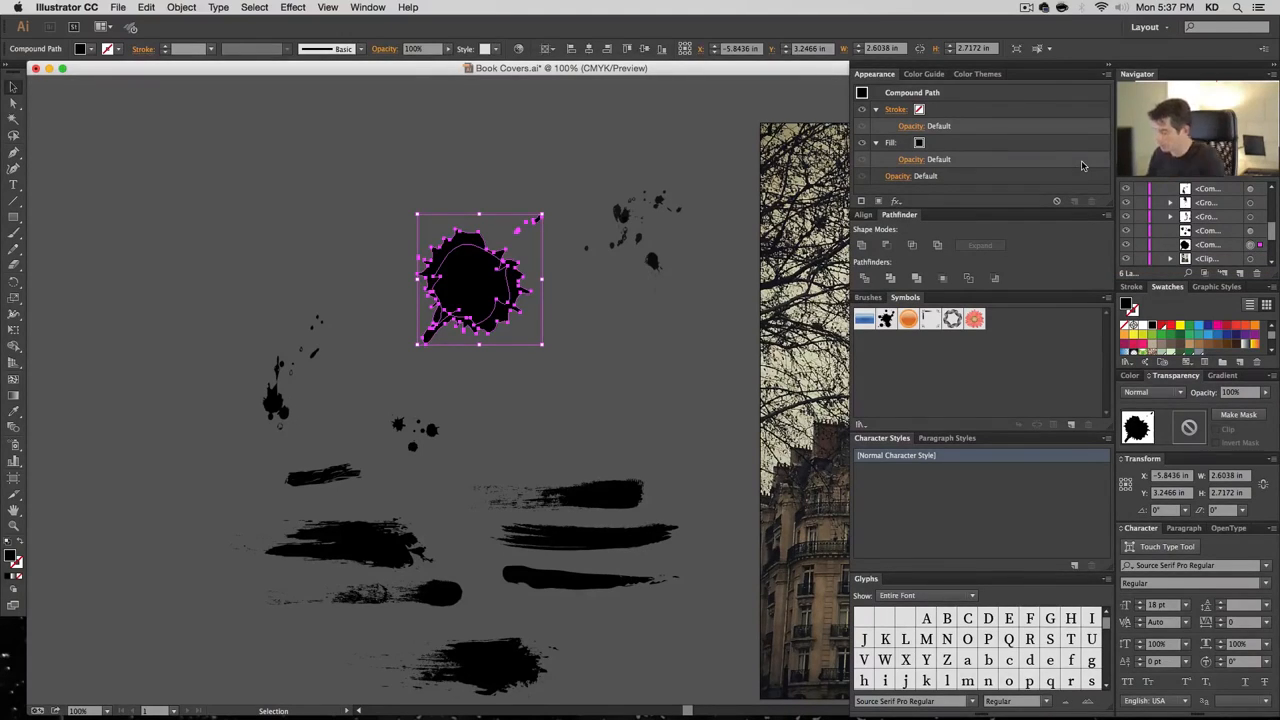
{"action": "key", "text": "alt+shift+super+8"}
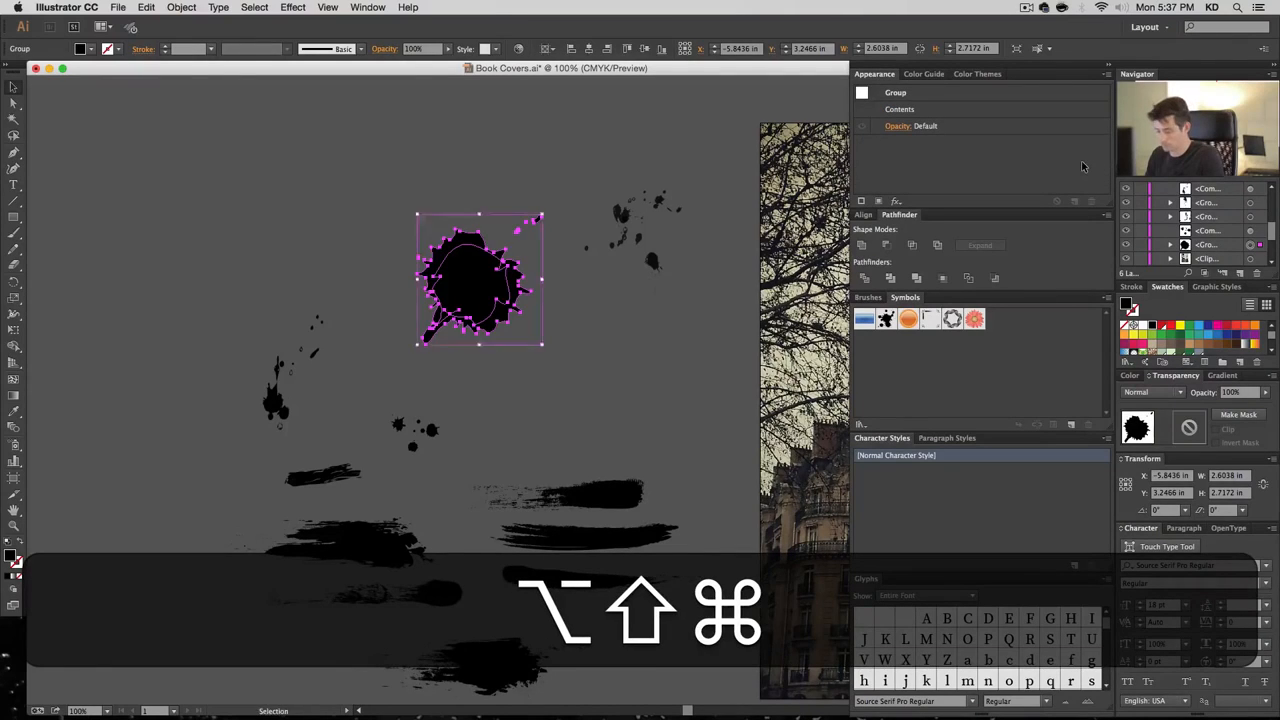
{"action": "key", "text": "alt+shift+super+g"}
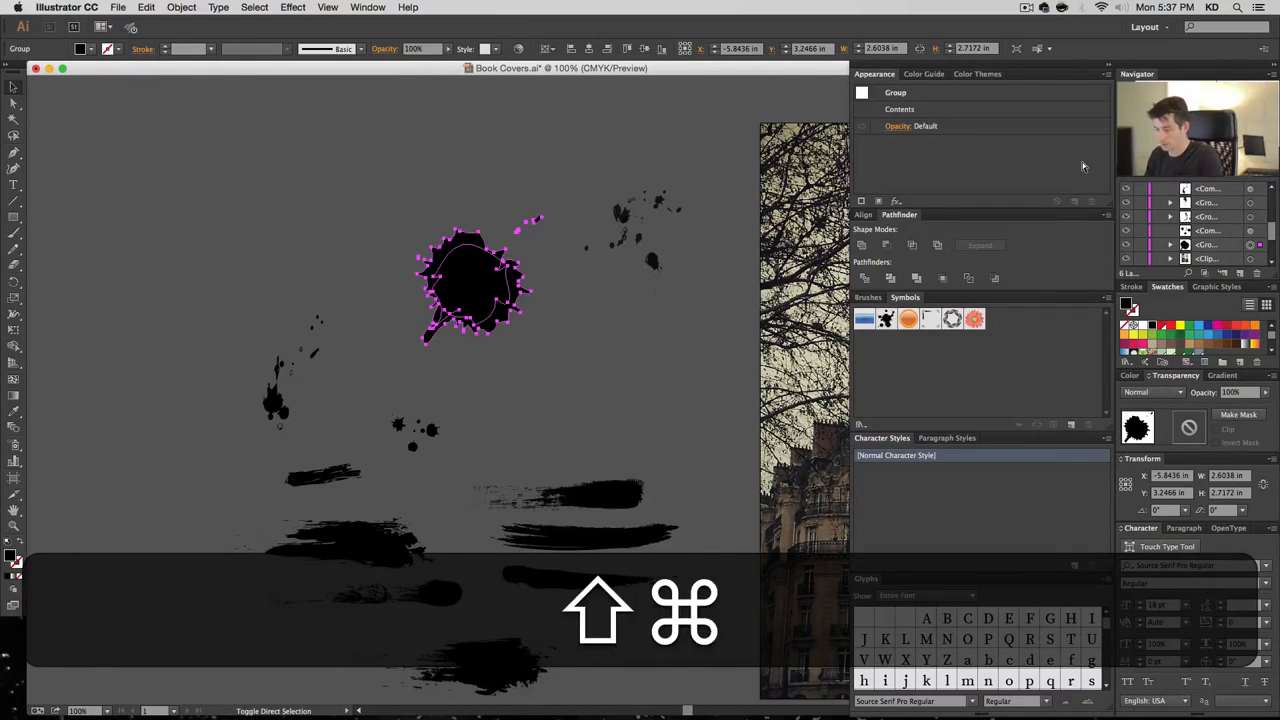
{"action": "key", "text": "shift+super+g"}
{"action": "key", "text": "shift+super+g"}
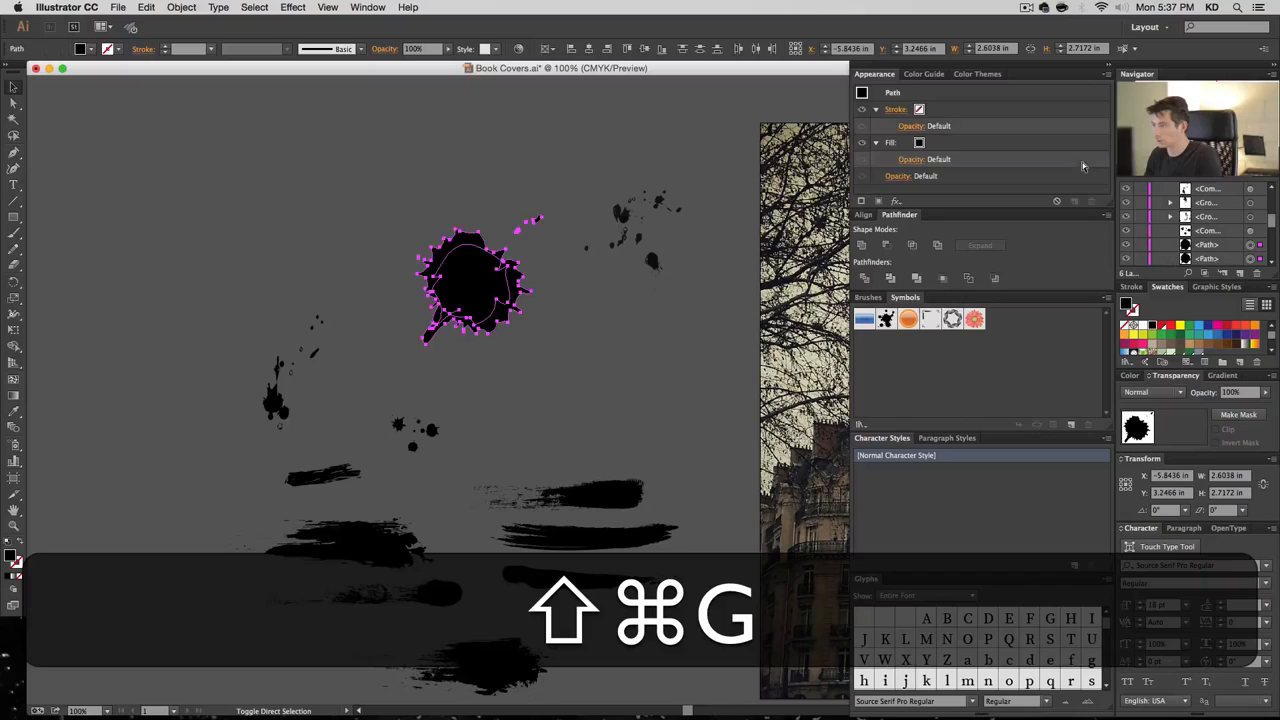
{"action": "key", "text": "super+8"}
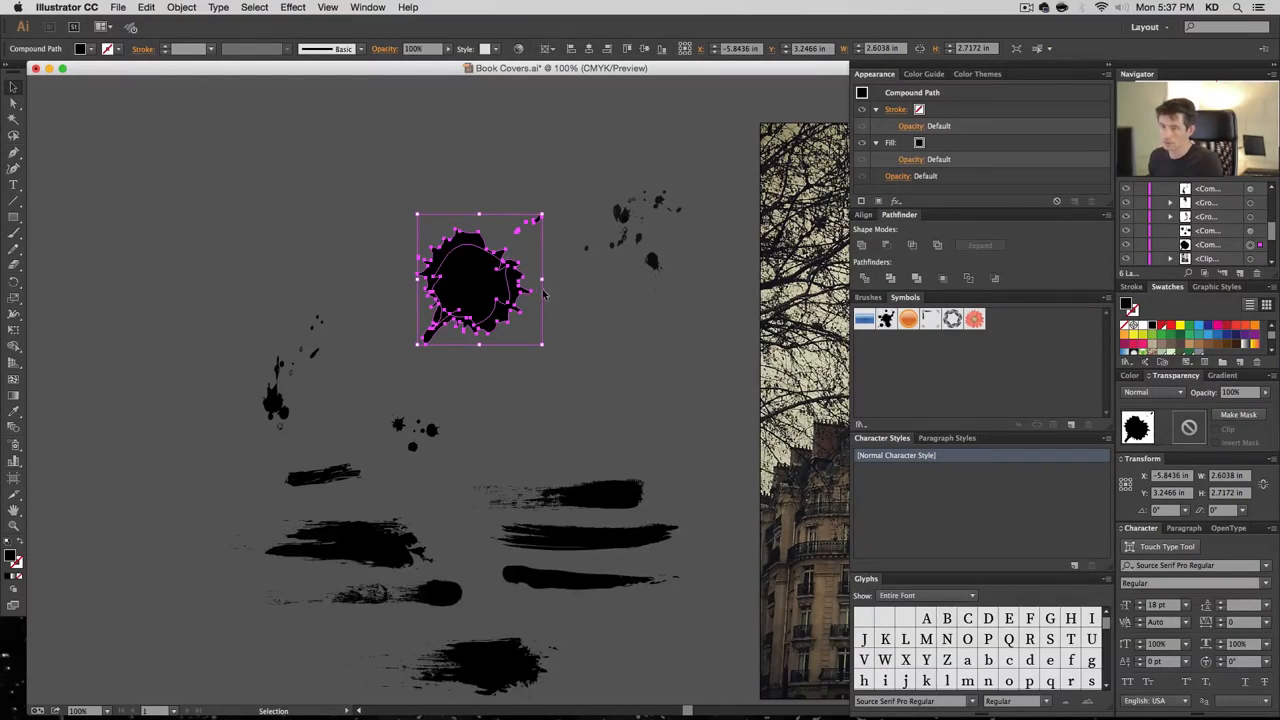
Move the large splat to the upper left and the small splatter into place, ungroup it, and delete its stray box
{"action": "left_click", "coordinate": [585, 335]}
{"action": "left_click_drag", "start_coordinate": [496, 298], "coordinate": [237, 273]}
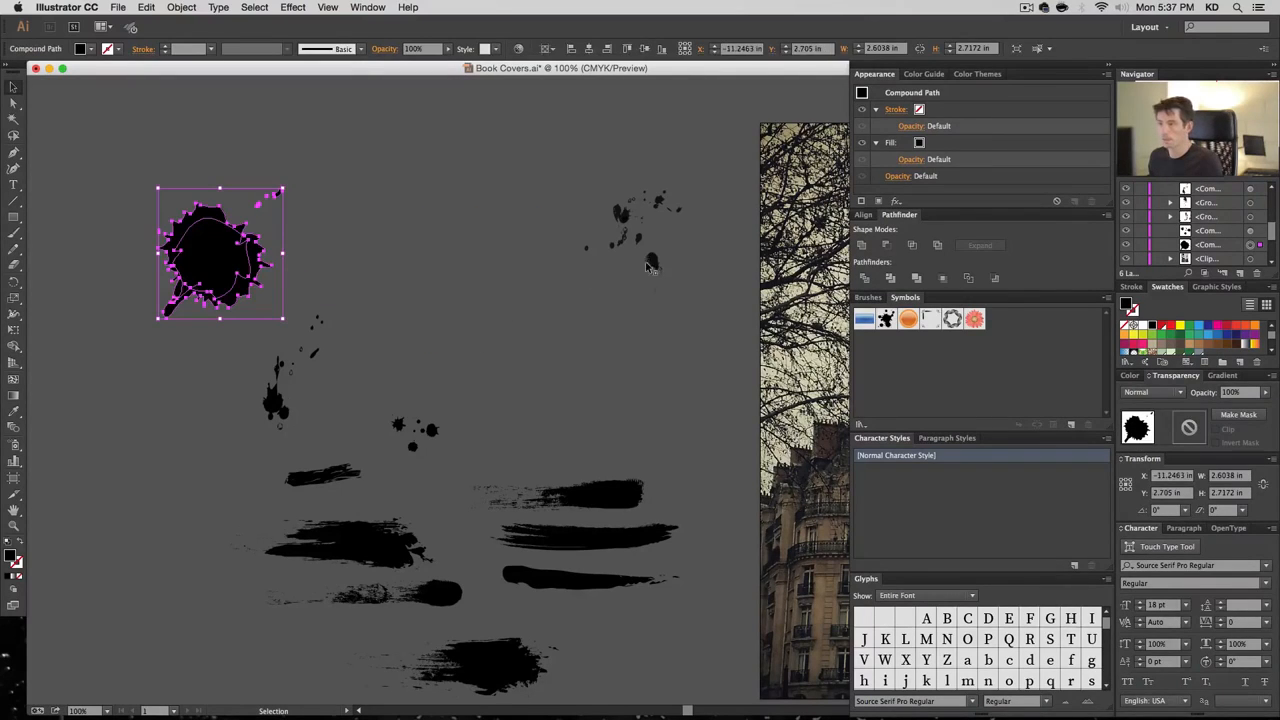
{"action": "left_click_drag", "start_coordinate": [651, 262], "coordinate": [565, 222]}
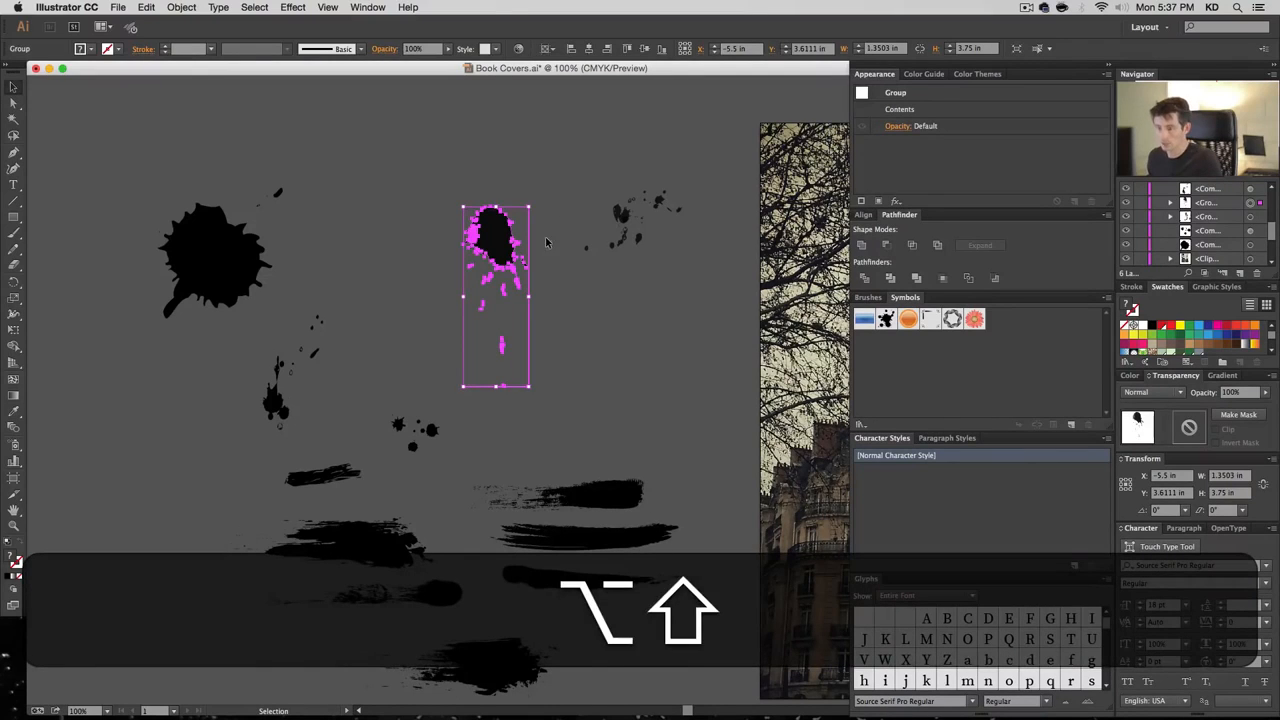
{"action": "key", "text": "super+shift+g"}
{"action": "key", "text": "super+shift+a"}
{"action": "key", "text": "a"}
{"action": "key", "text": "BackSpace"}
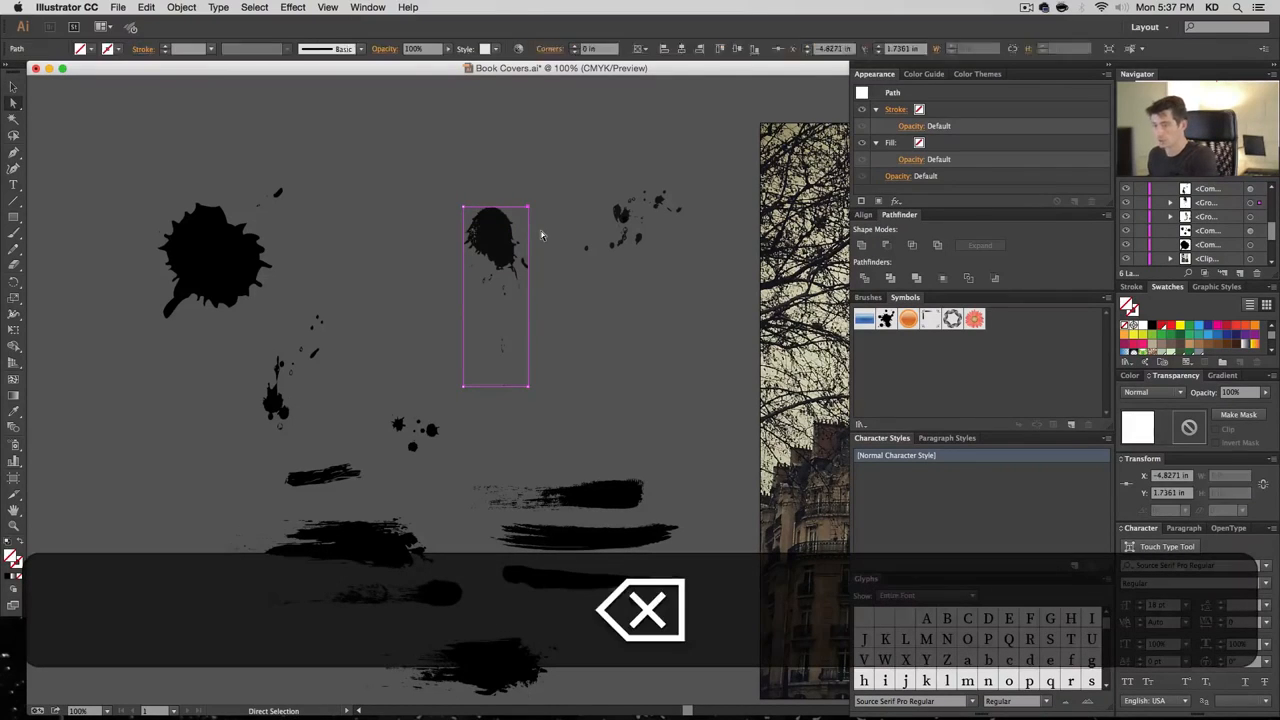
{"action": "key", "text": "v"}
Make the tall splatter a compound path, move it to the left edge, and enlarge the middle group
{"action": "left_click_drag", "start_coordinate": [555, 375], "coordinate": [551, 420]}
{"action": "key", "text": "super+shift+8"}
{"action": "left_click", "coordinate": [572, 415]}
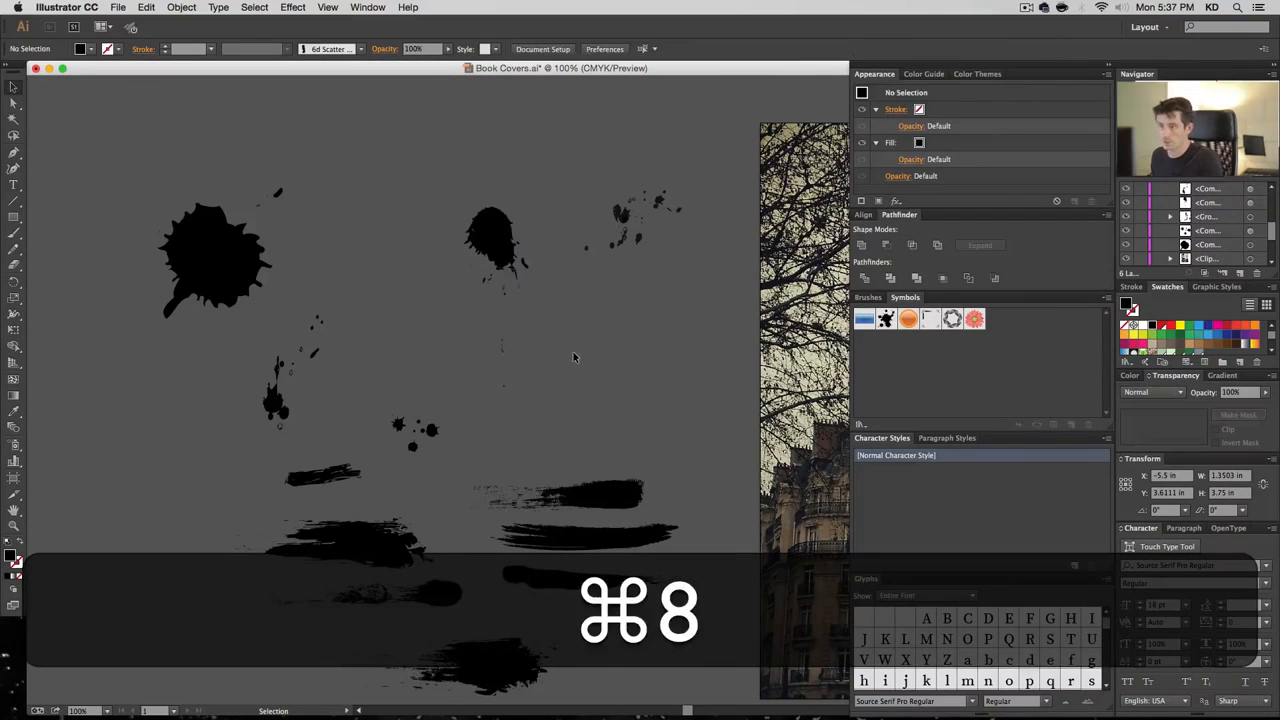
{"action": "left_click", "coordinate": [168, 409]}
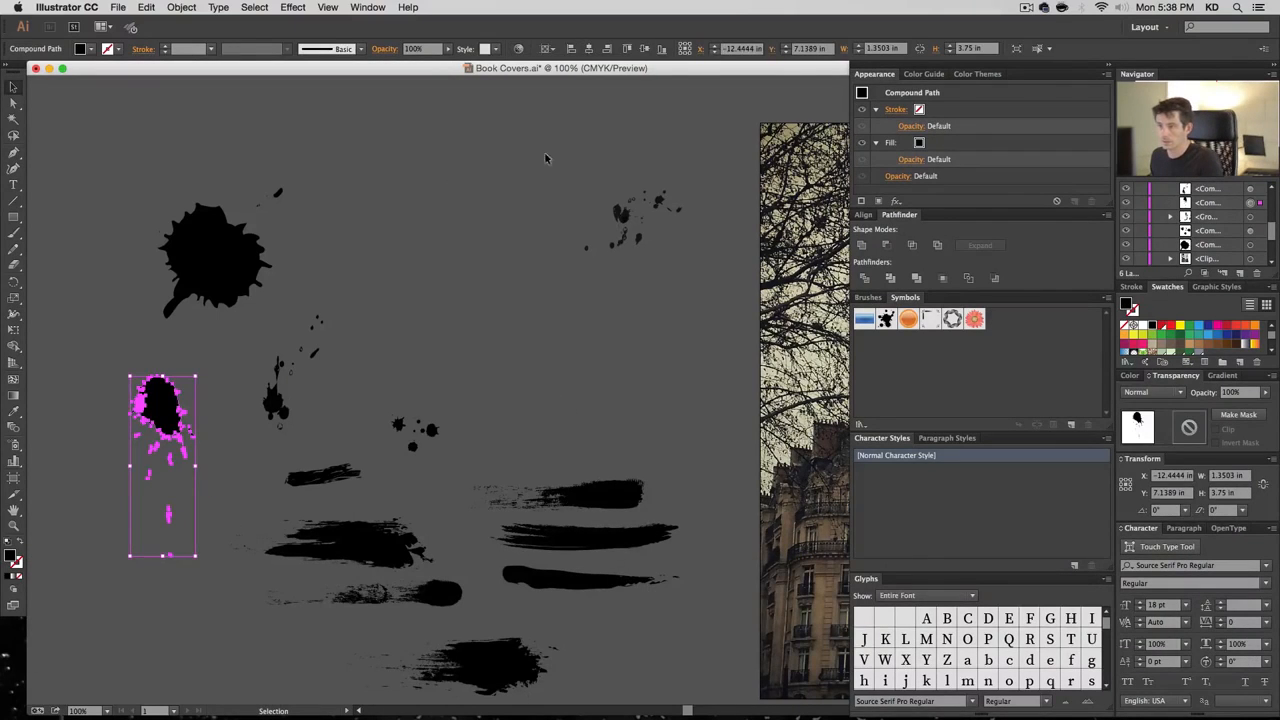
{"action": "left_click_drag", "start_coordinate": [545, 158], "coordinate": [683, 306]}
{"action": "left_click", "coordinate": [683, 306]}
{"action": "left_click_drag", "start_coordinate": [634, 237], "coordinate": [484, 321]}
{"action": "left_click_drag", "start_coordinate": [541, 252], "coordinate": [472, 234]}
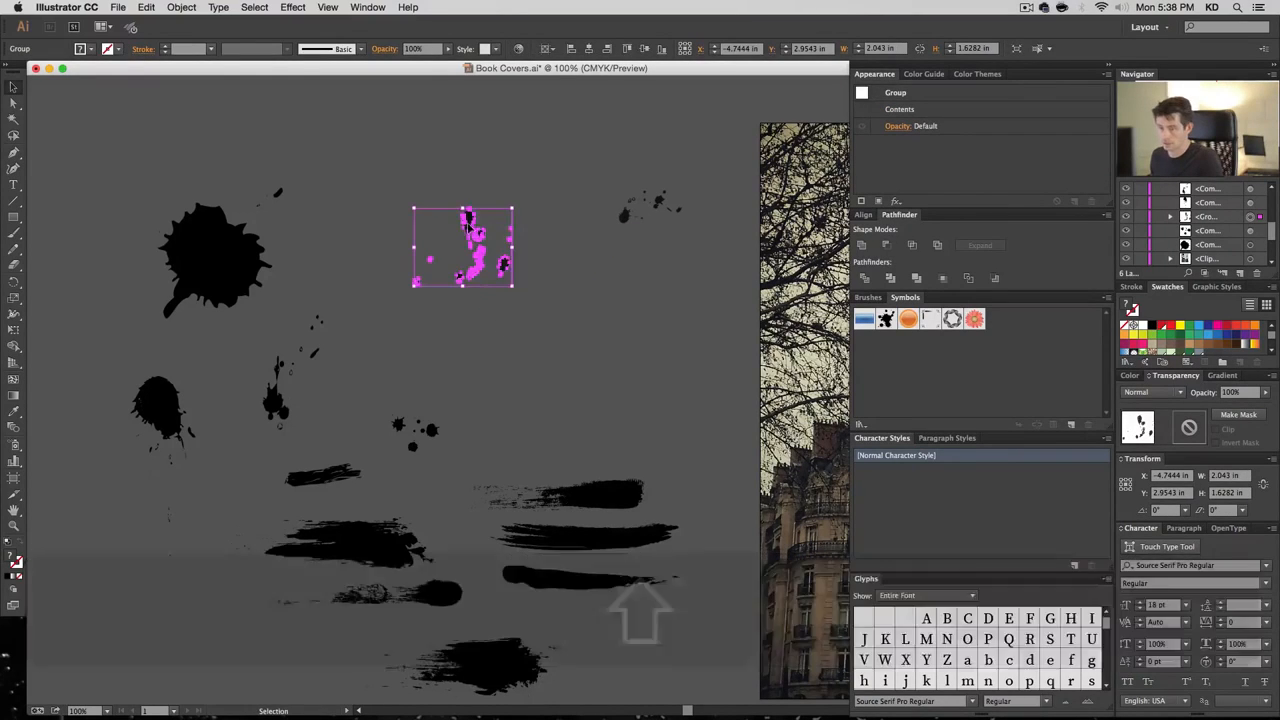
Delete a stray piece from the middle splatter and rebuild it as one compound path
{"action": "key", "text": "a"}
{"action": "left_click", "coordinate": [445, 227]}
{"action": "key", "text": "BackSpace"}
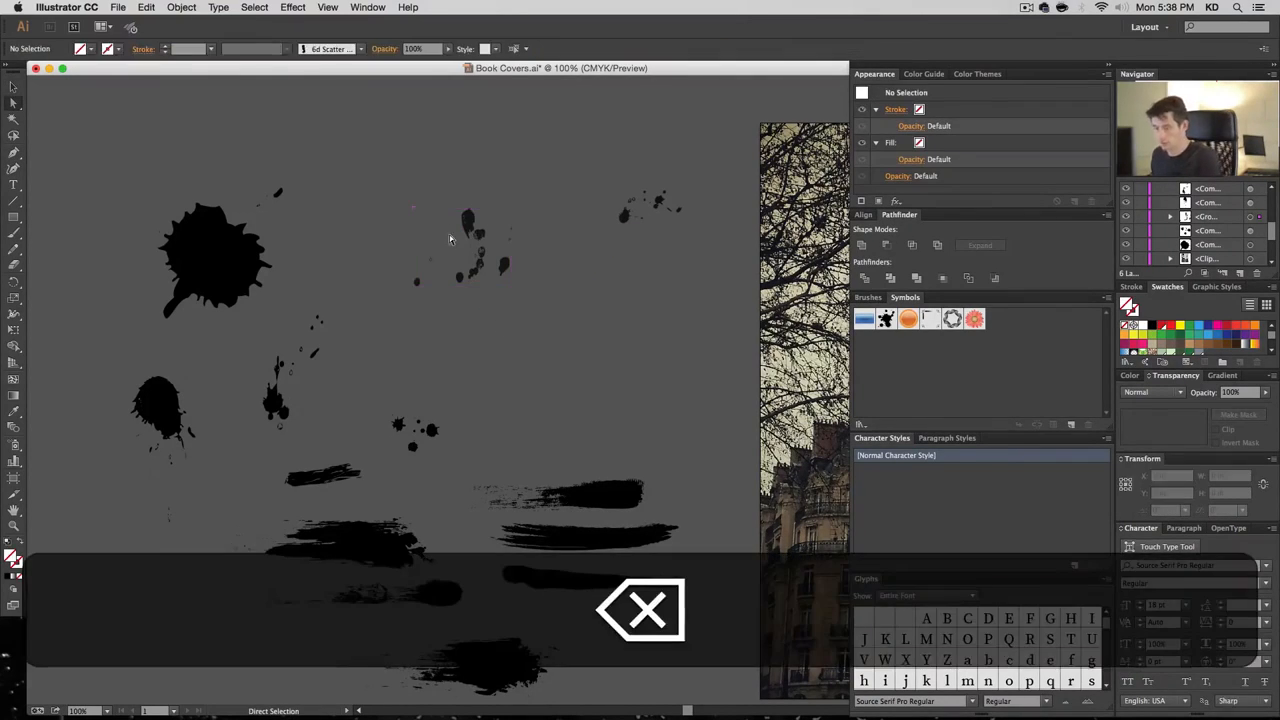
{"action": "key", "text": "v"}
{"action": "left_click_drag", "start_coordinate": [515, 303], "coordinate": [539, 327]}
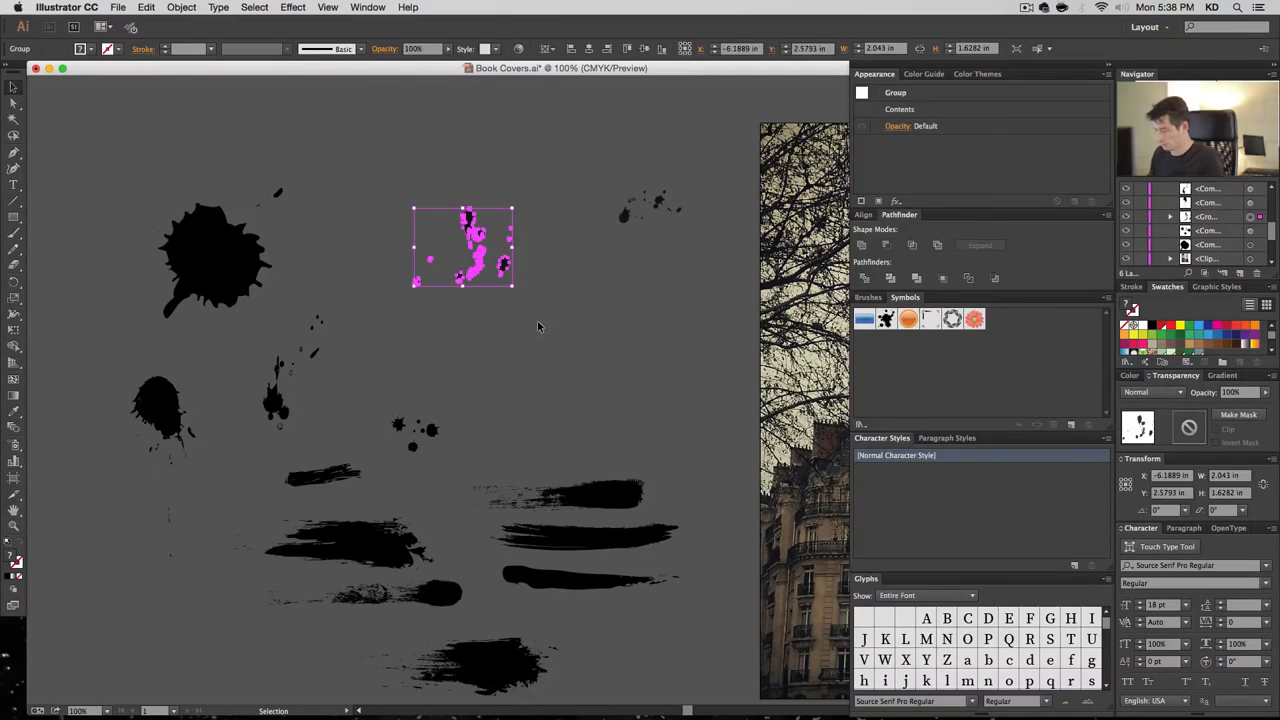
{"action": "key", "text": "shift+super+b"}
{"action": "key", "text": "shift+super+8"}
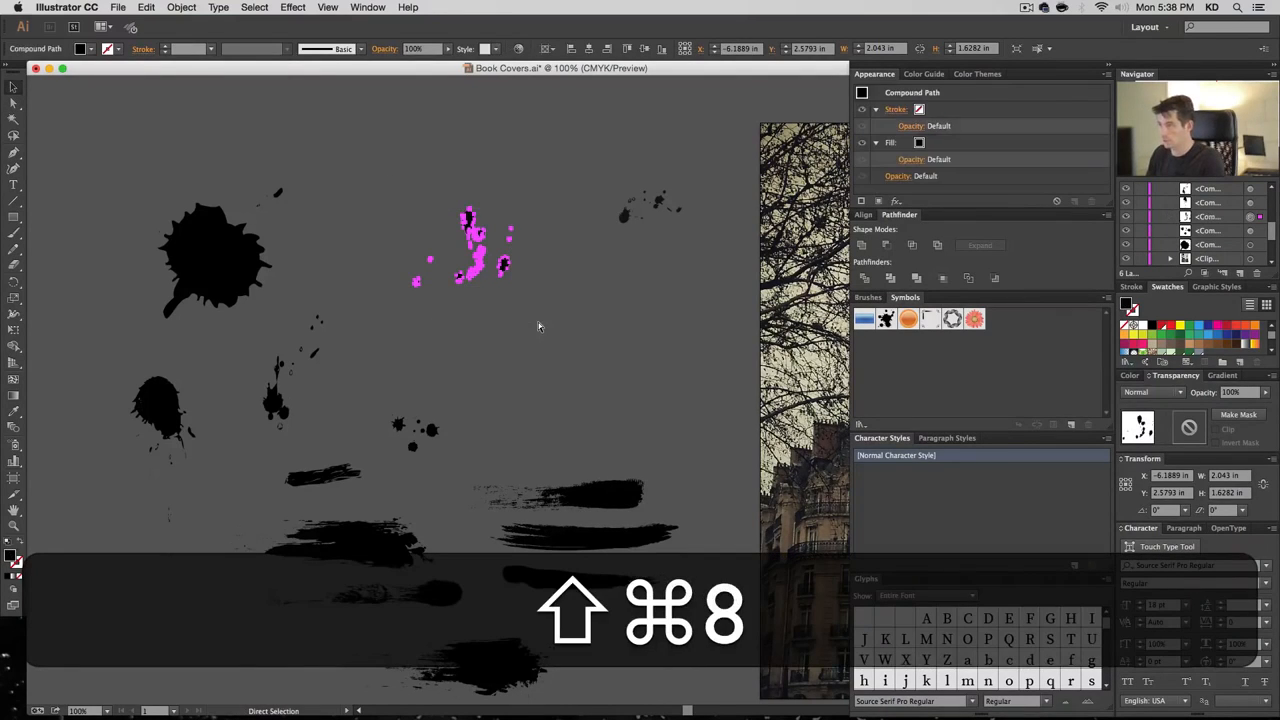
{"action": "key", "text": "super+8"}
{"action": "key", "text": "super+b"}
{"action": "key", "text": "v"}
Shift the middle and upper-right splatters, strip the right cluster's box path, and make it a compound path
{"action": "left_click_drag", "start_coordinate": [504, 267], "coordinate": [391, 267]}
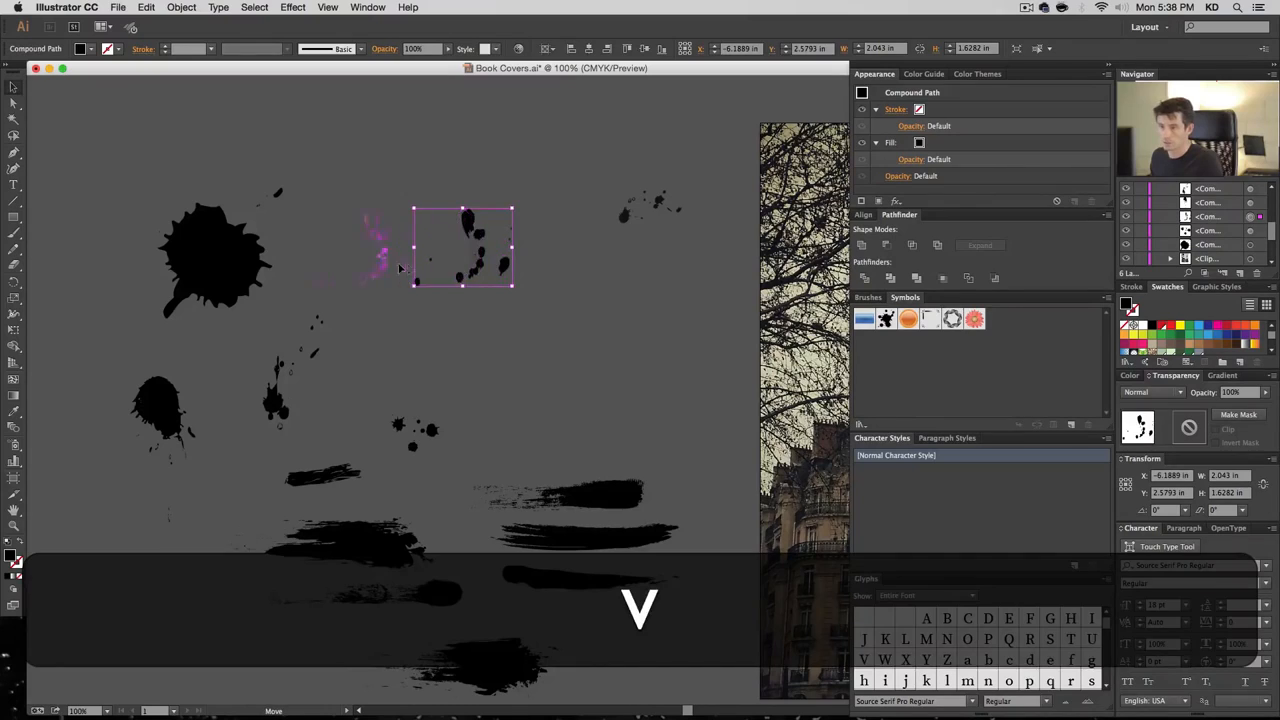
{"action": "left_click_drag", "start_coordinate": [618, 222], "coordinate": [651, 381]}
{"action": "key", "text": "a"}
{"action": "left_click_drag", "start_coordinate": [531, 302], "coordinate": [531, 302]}
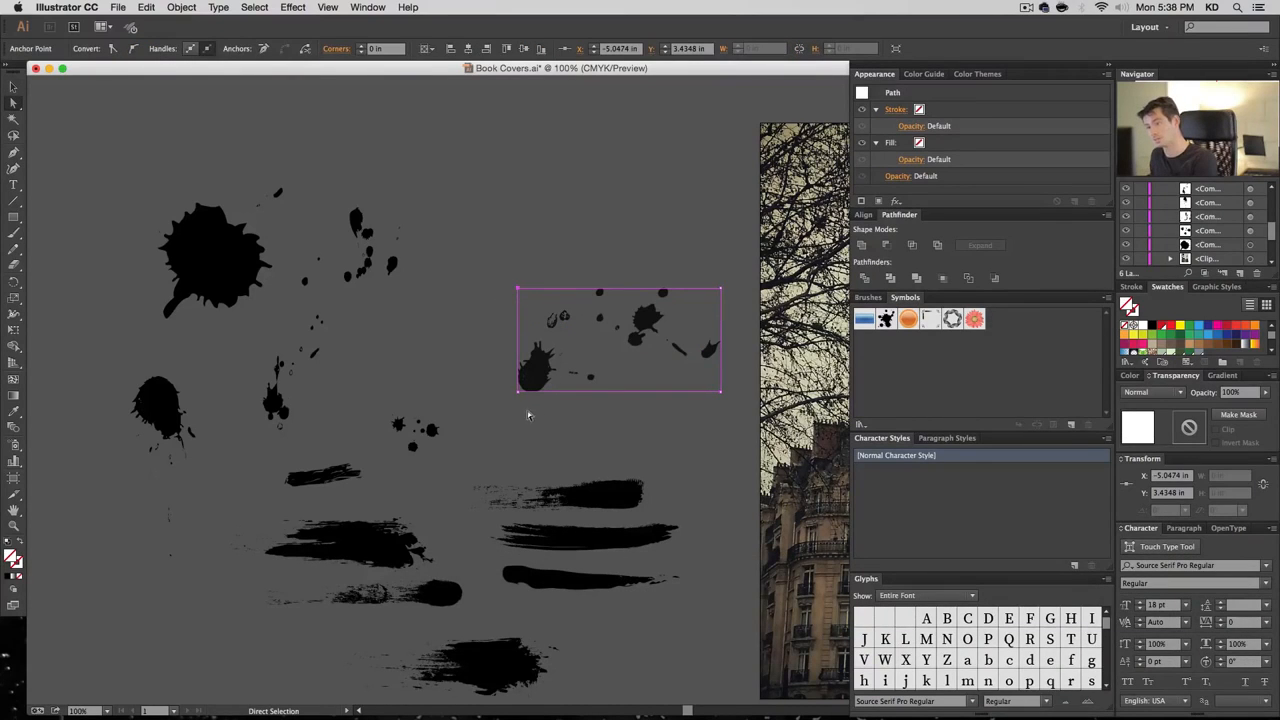
{"action": "key", "text": "BackSpace"}
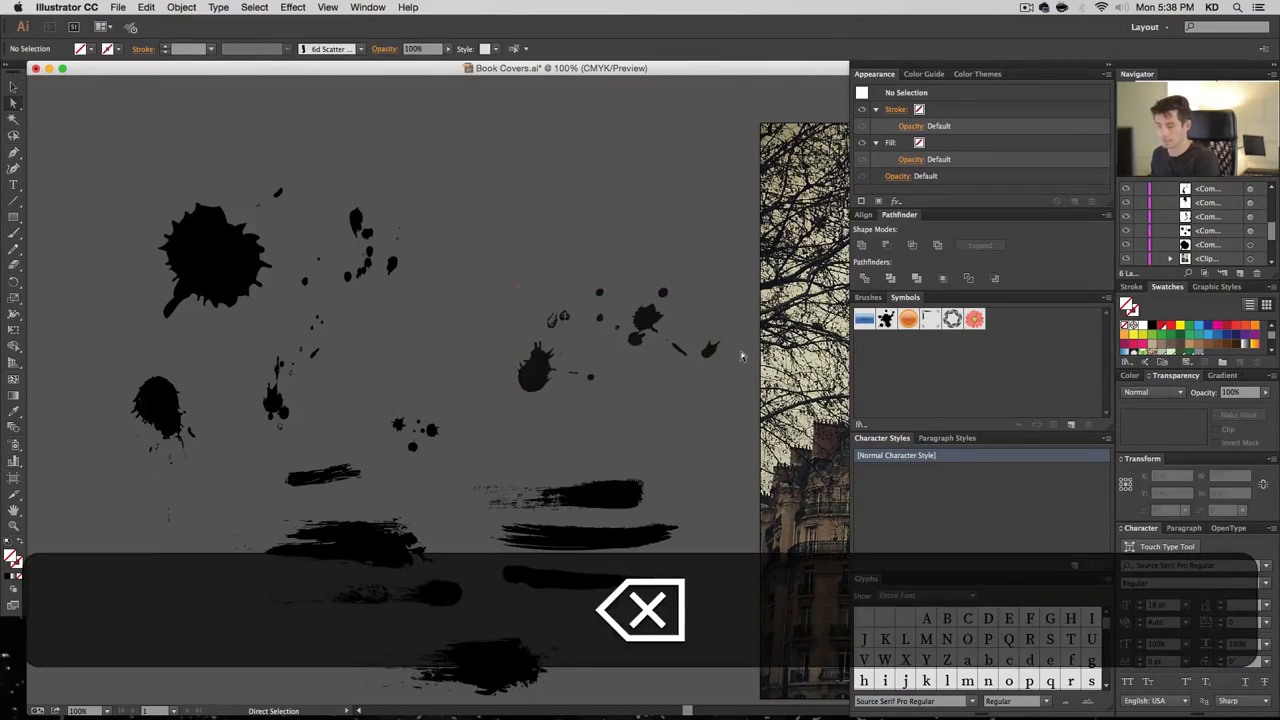
{"action": "key", "text": "v"}
{"action": "left_click_drag", "start_coordinate": [615, 355], "coordinate": [723, 417]}
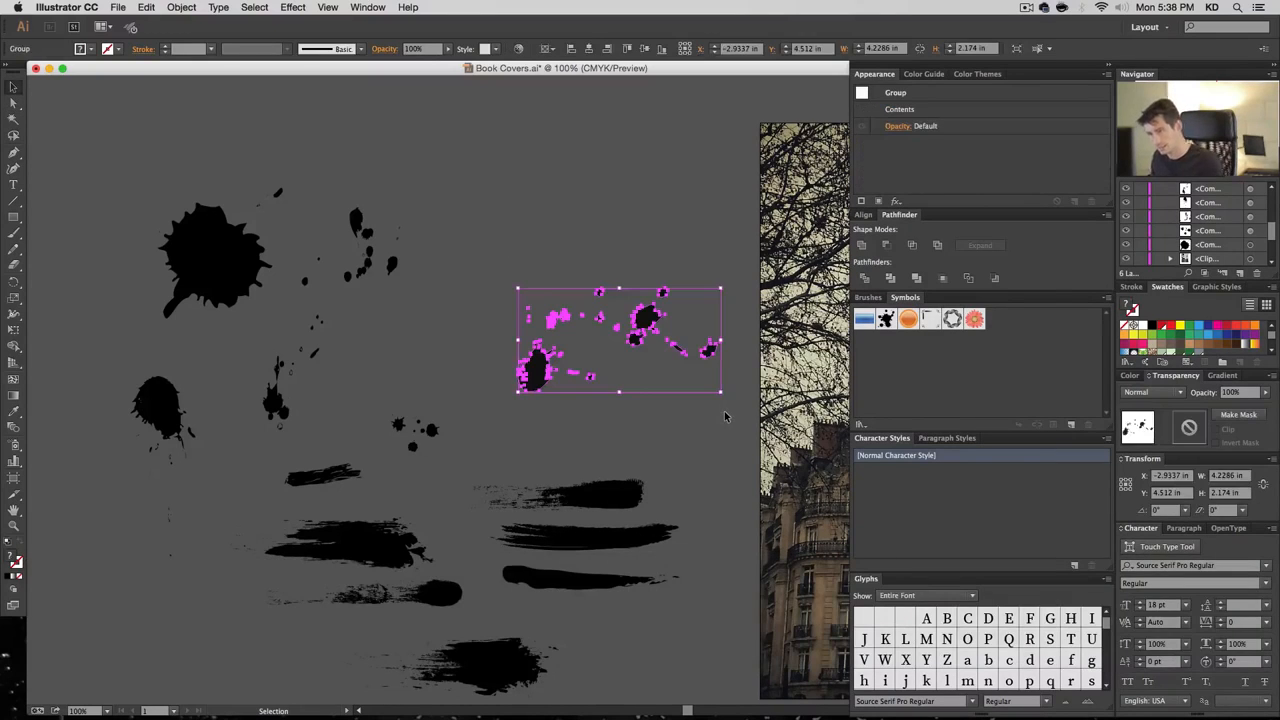
{"action": "key", "text": "super+8"}
{"action": "left_click", "coordinate": [643, 198]}
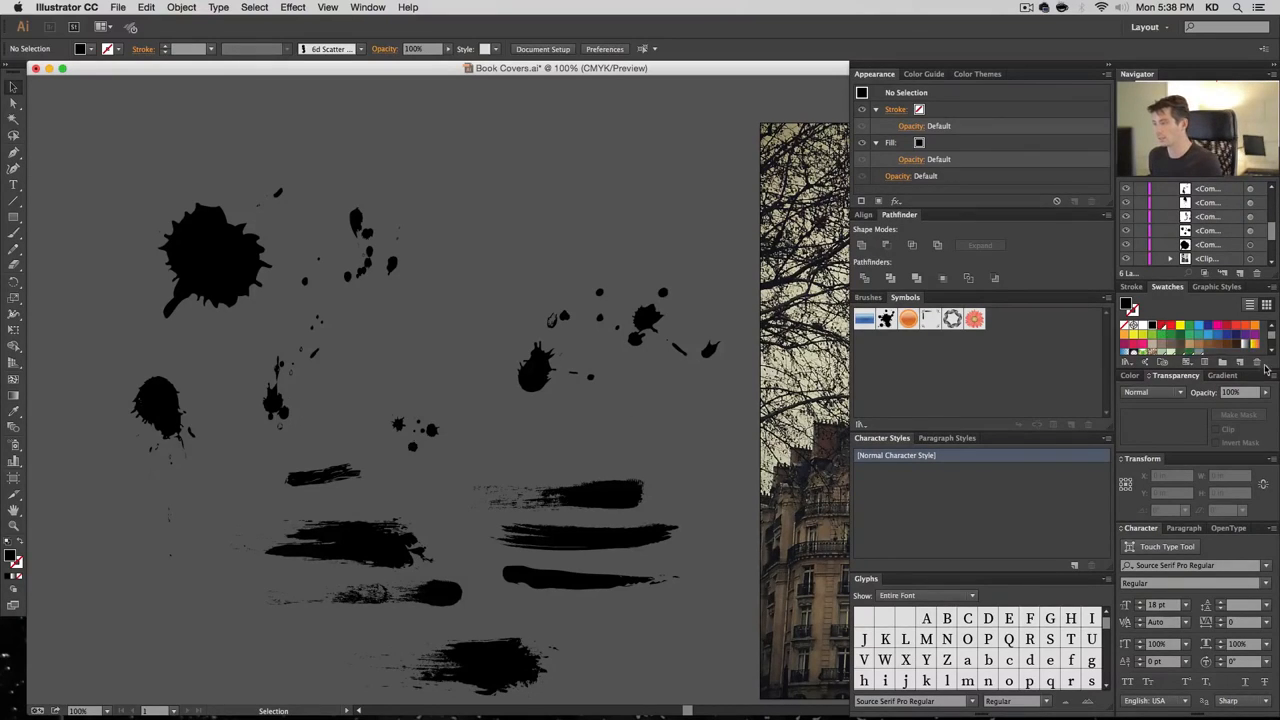
Save a new global swatch 'Blood' at C0 M100 Y100 K30, then select all the splatter
{"action": "left_click", "coordinate": [1239, 362]}
{"action": "type", "text": "Blood"}
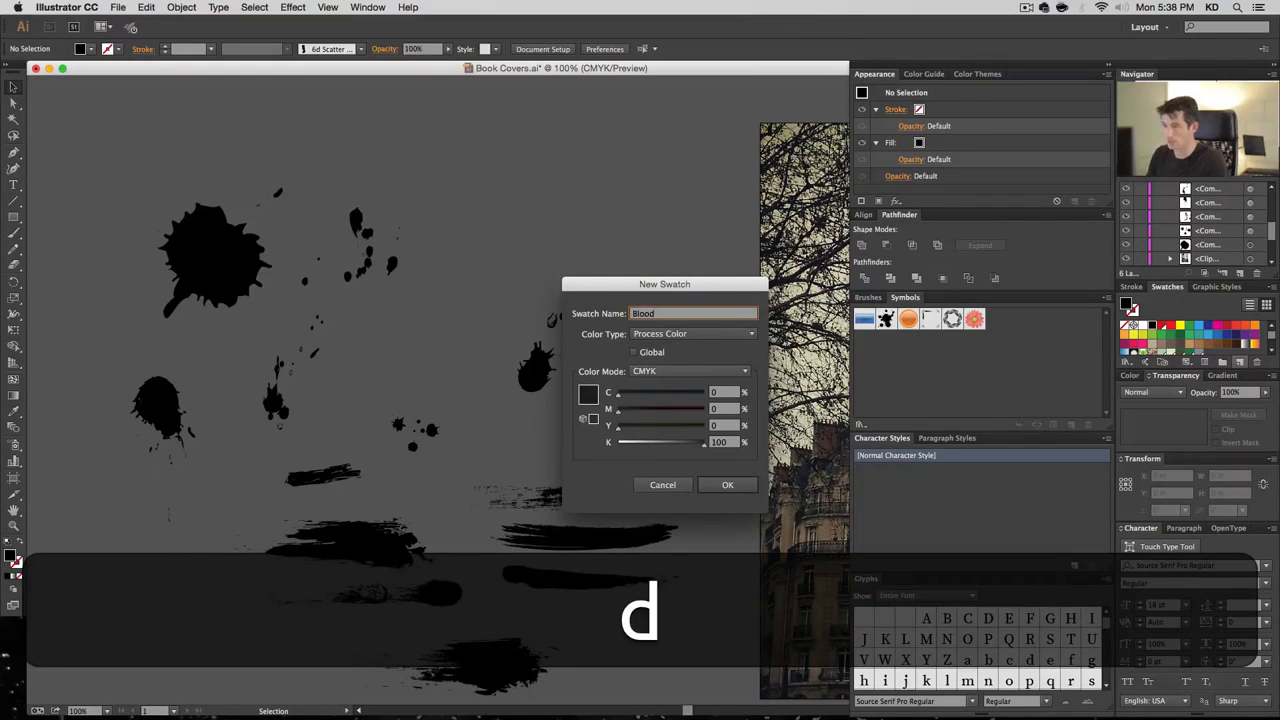
{"action": "key", "text": "Tab"}
{"action": "key", "text": "space"}
{"action": "key", "text": "Tab"}
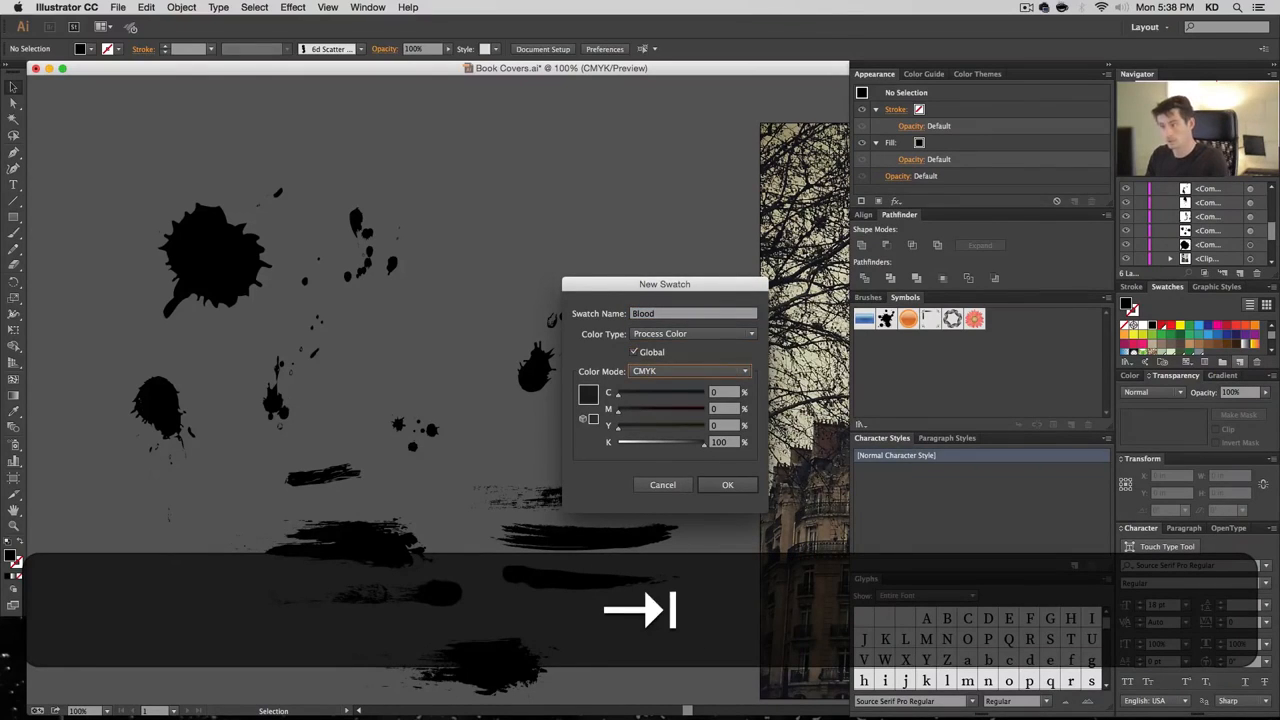
{"action": "key", "text": "Tab"}
{"action": "key", "text": "Tab"}
{"action": "type", "text": "100"}
{"action": "key", "text": "Tab"}
{"action": "type", "text": "100"}
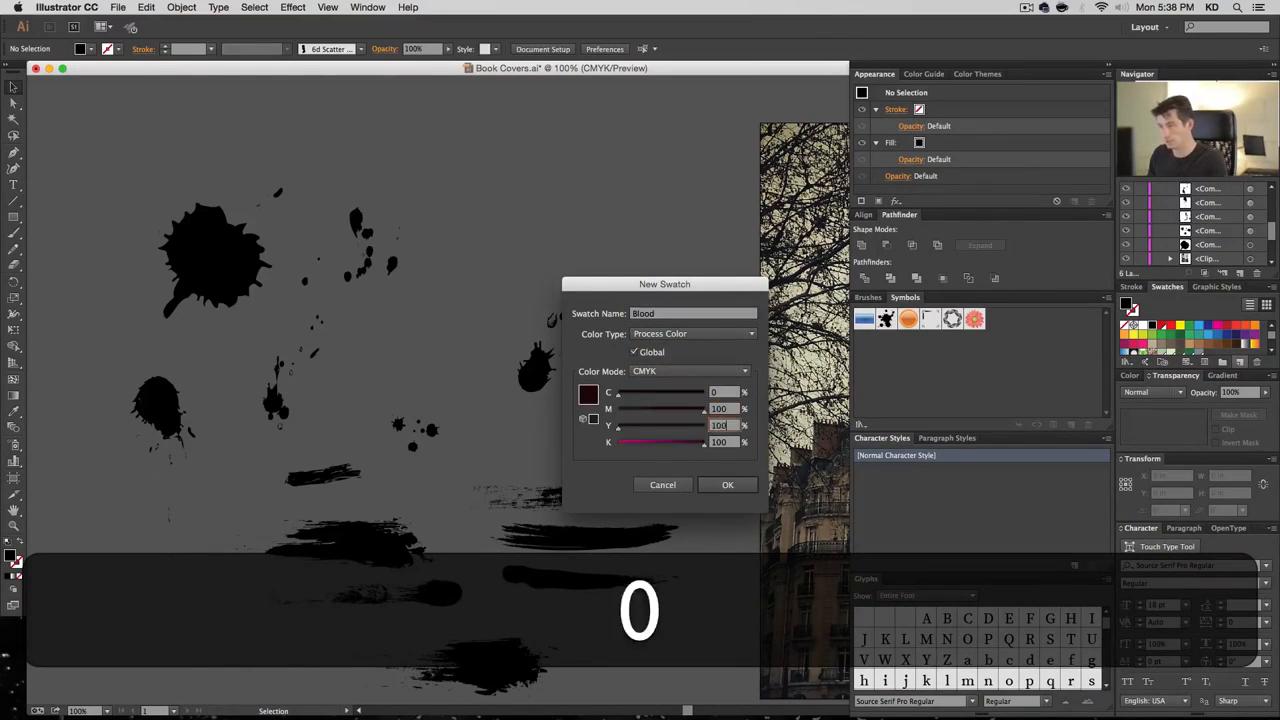
{"action": "key", "text": "Tab"}
{"action": "type", "text": "30"}
{"action": "key", "text": "Tab"}
{"action": "key", "text": "Return"}
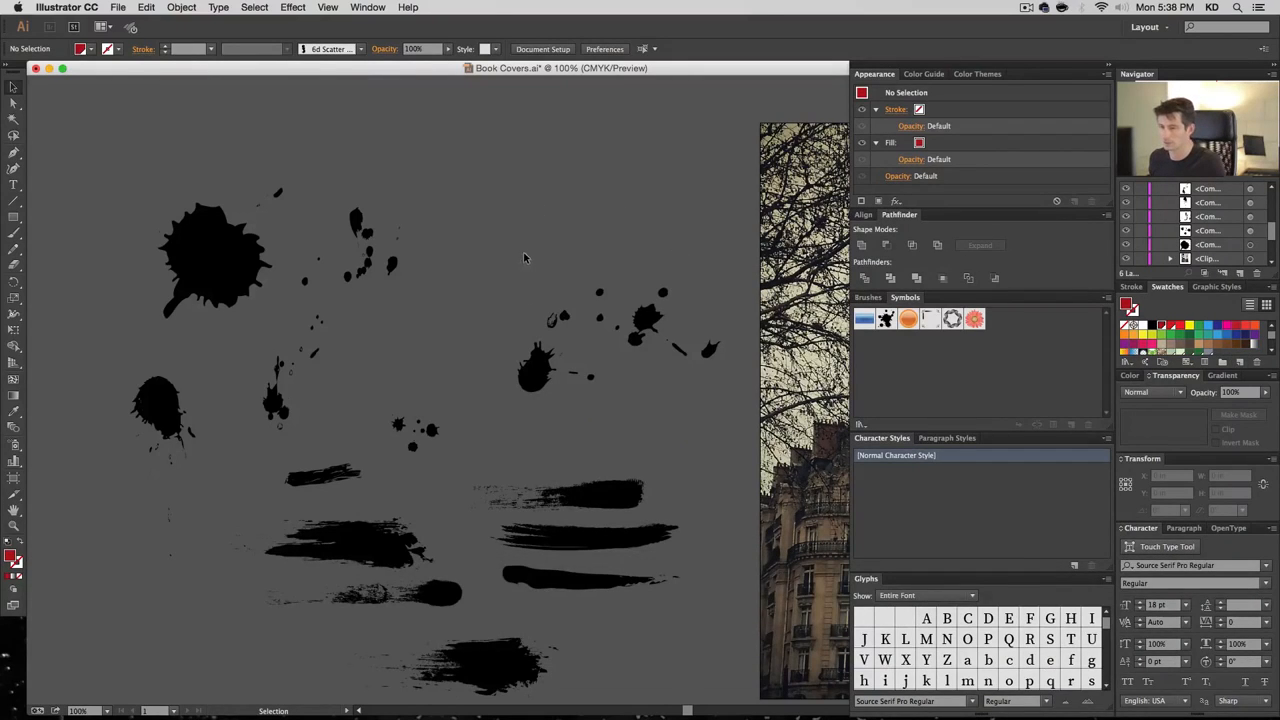
{"action": "key", "text": "super+a"}
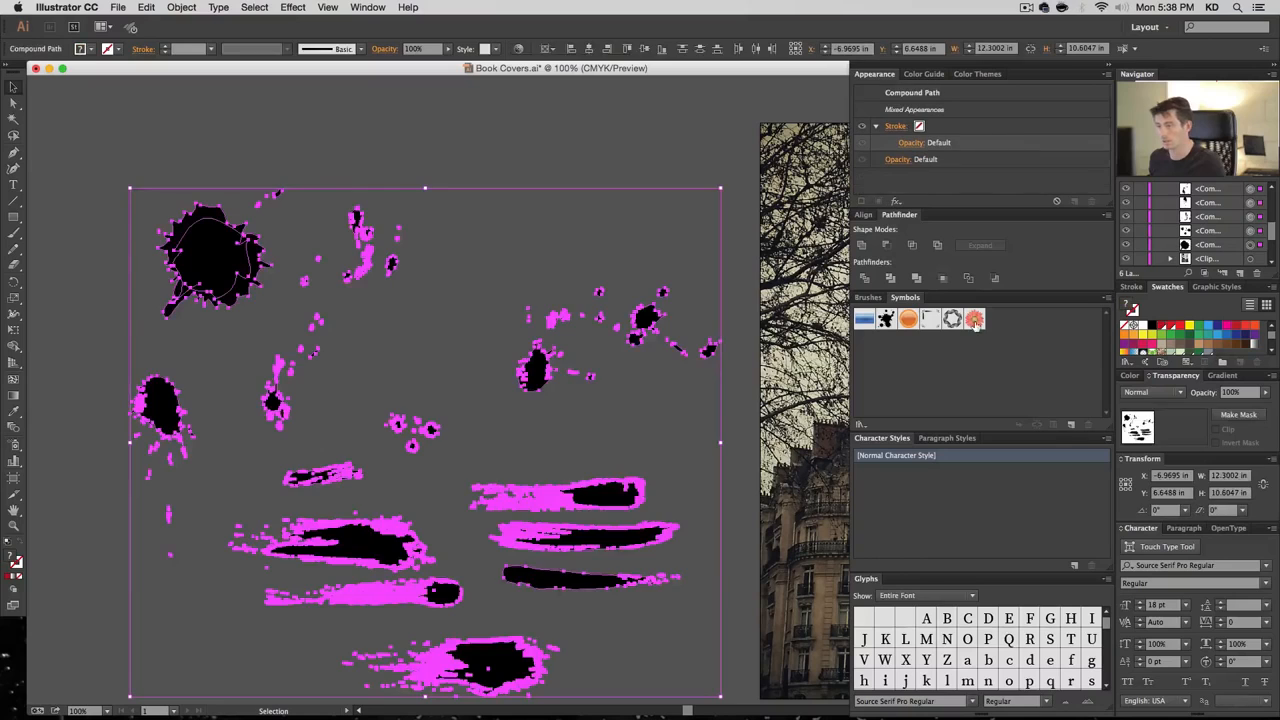
Fill all the splatter with the Blood swatch and set its blend mode to Multiply
{"action": "left_click", "coordinate": [1160, 325]}
{"action": "left_click", "coordinate": [520, 170]}
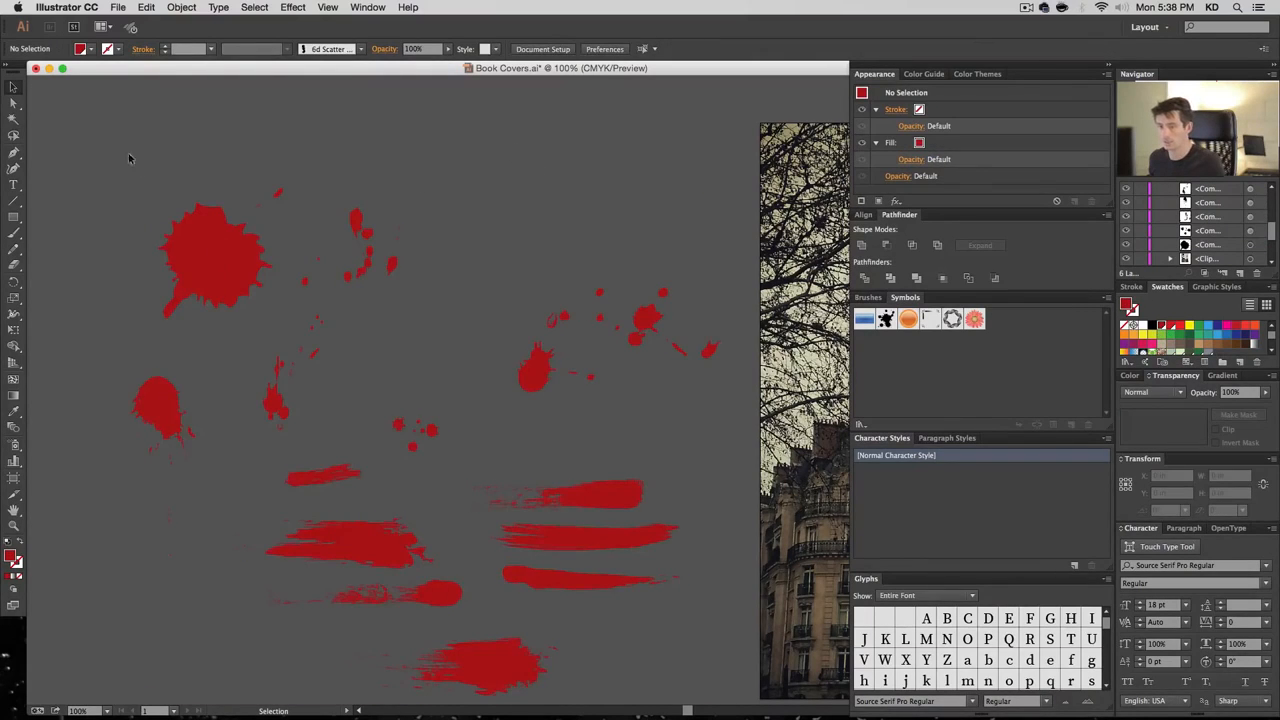
{"action": "left_click_drag", "start_coordinate": [667, 693], "coordinate": [683, 695]}
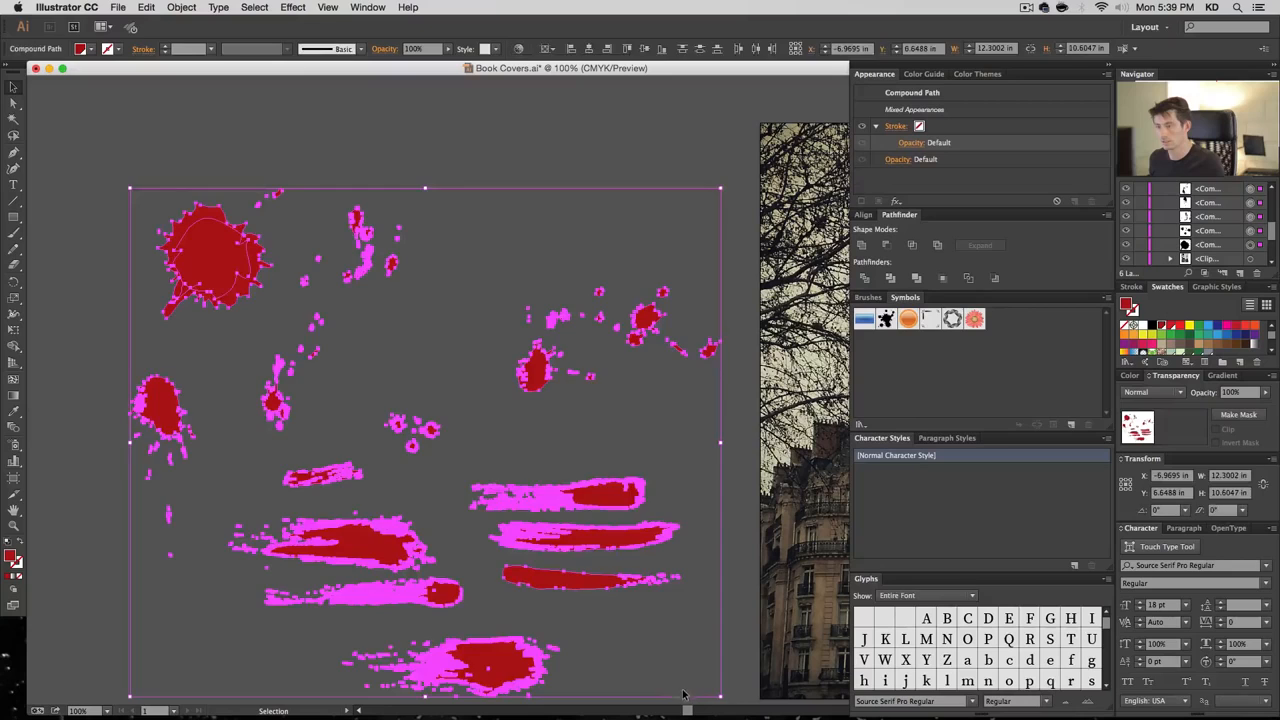
{"action": "left_click", "coordinate": [1158, 394]}
{"action": "left_click", "coordinate": [1150, 440]}
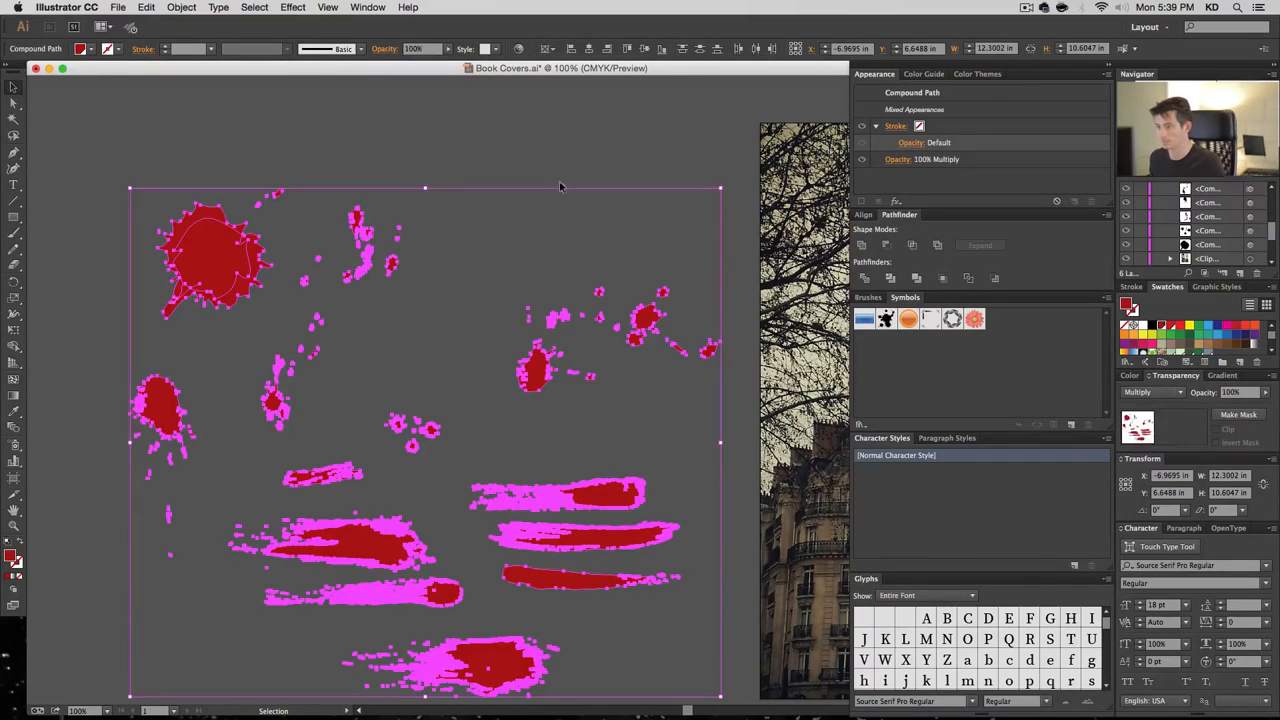
{"action": "left_click", "coordinate": [614, 316]}
Drag the large splat so it overlaps the lower-left splat
{"action": "key", "text": "space"}
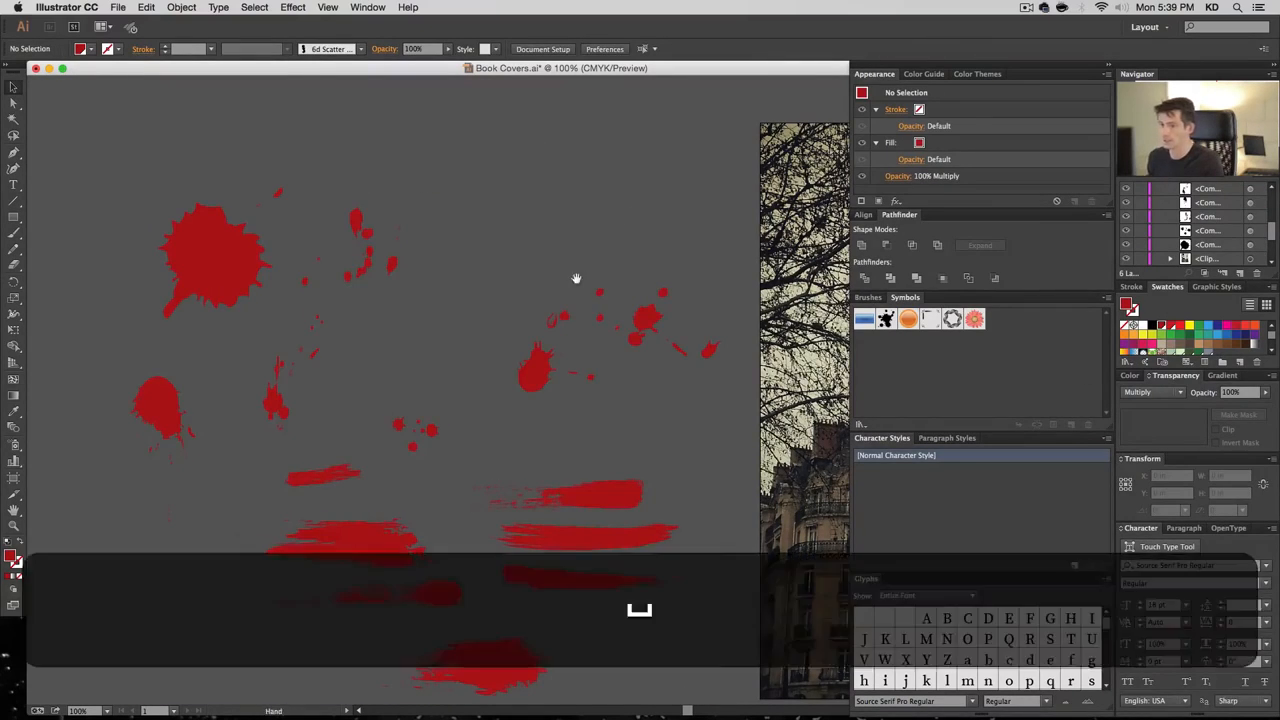
{"action": "left_click_drag", "start_coordinate": [576, 278], "coordinate": [516, 278]}
{"action": "left_click_drag", "start_coordinate": [196, 277], "coordinate": [144, 345]}
{"action": "left_click", "coordinate": [208, 392]}
{"action": "left_click", "coordinate": [195, 226]}
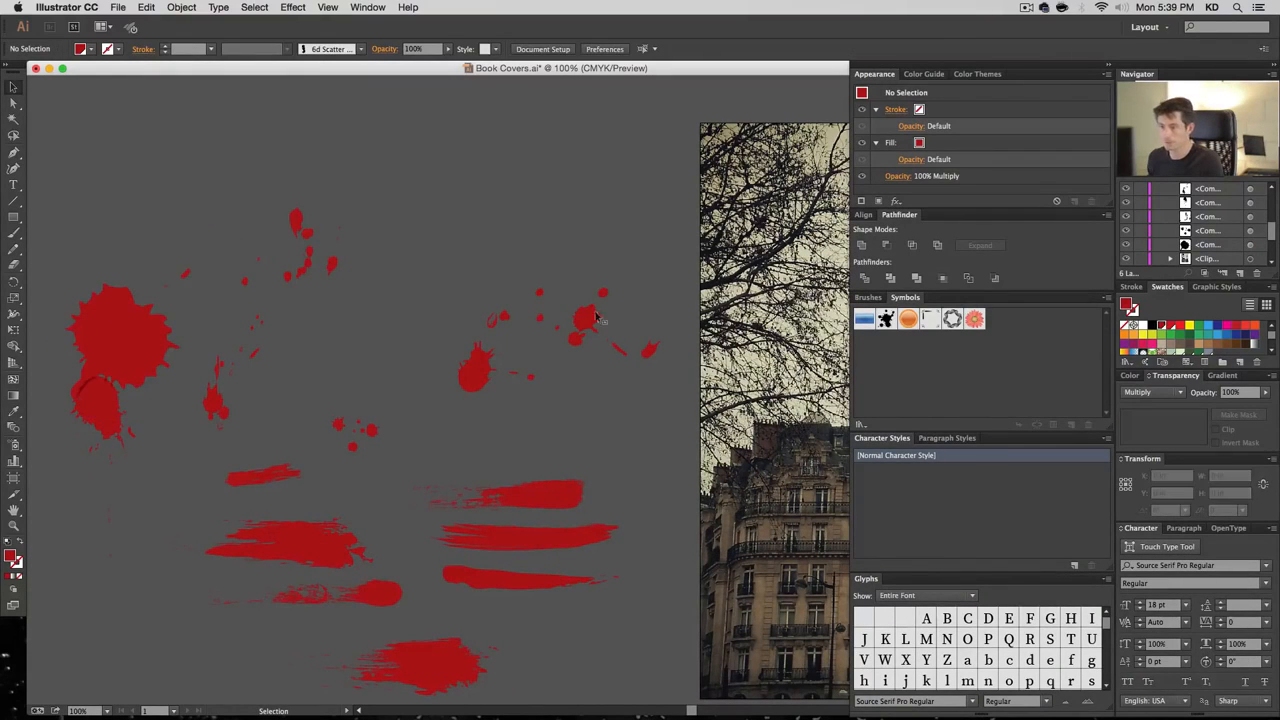
Shrink the large splat to about 40%, move it up-left, and raise the tall splat near the top
{"action": "left_click_drag", "start_coordinate": [447, 146], "coordinate": [450, 152]}
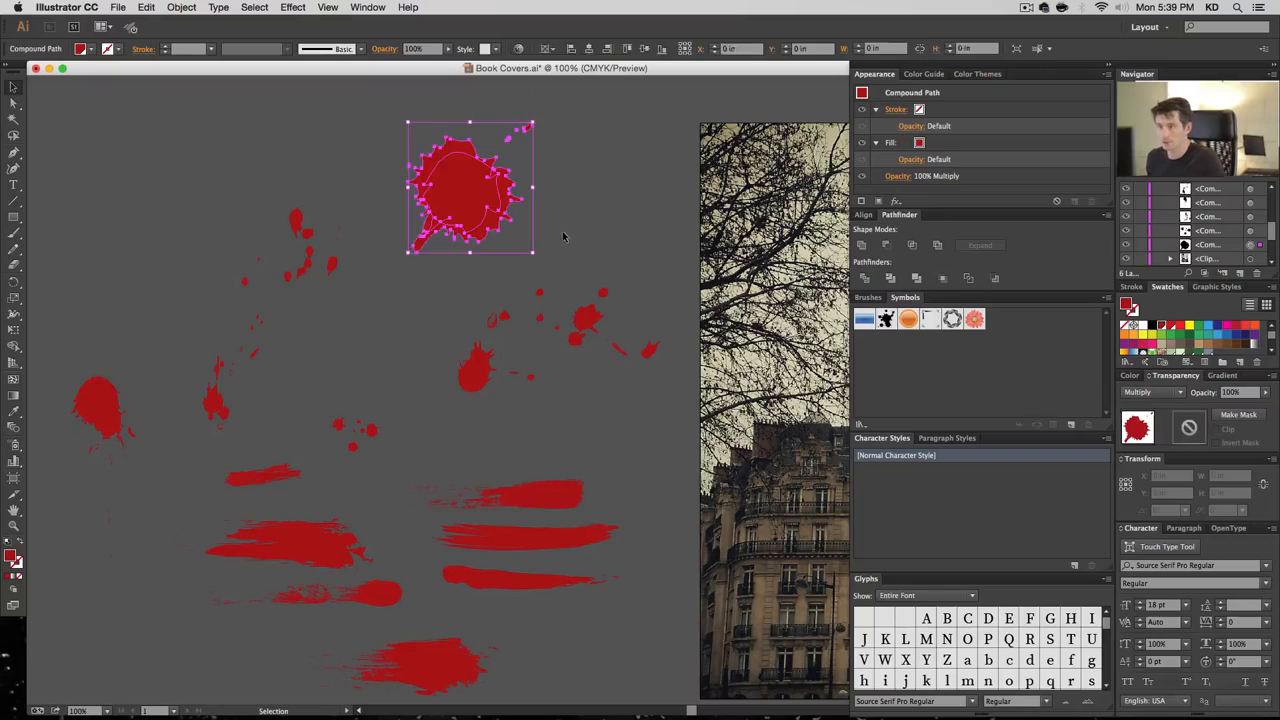
{"action": "left_click_drag", "start_coordinate": [533, 123], "coordinate": [460, 197]}
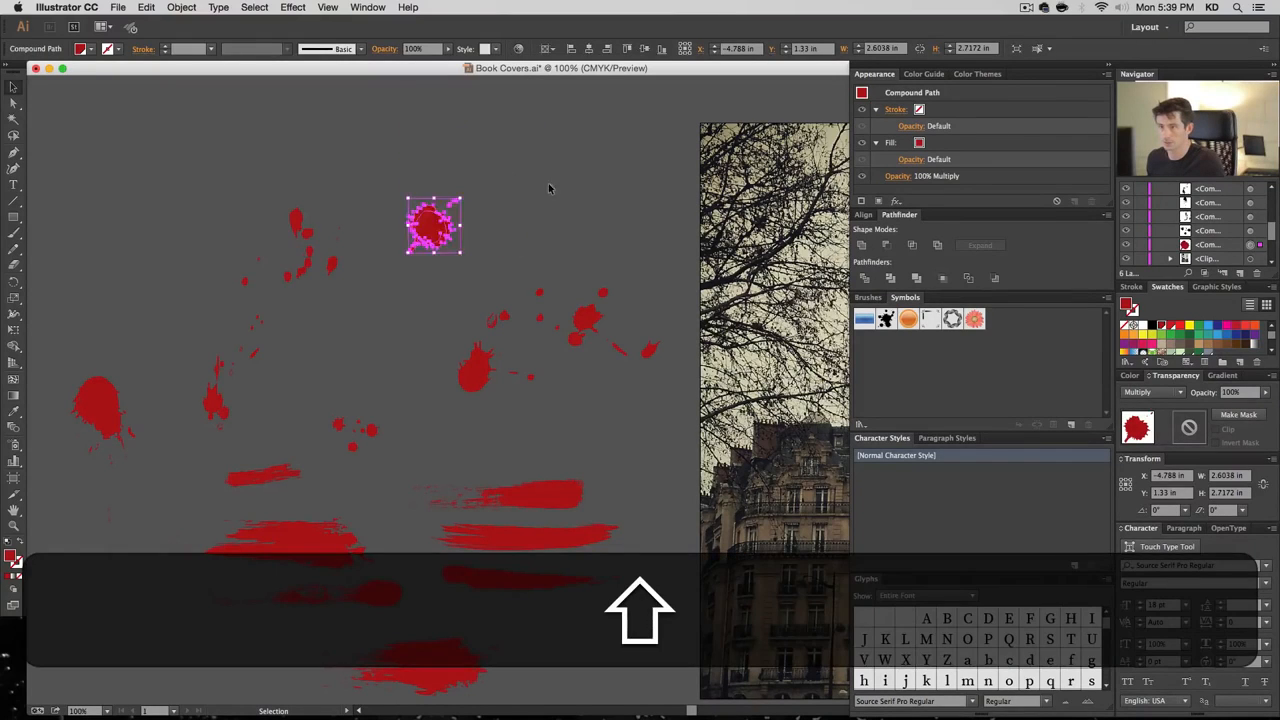
{"action": "left_click_drag", "start_coordinate": [461, 254], "coordinate": [365, 207]}
{"action": "left_click", "coordinate": [432, 224], "text": "shift"}
{"action": "left_click_drag", "start_coordinate": [103, 421], "coordinate": [381, 264]}
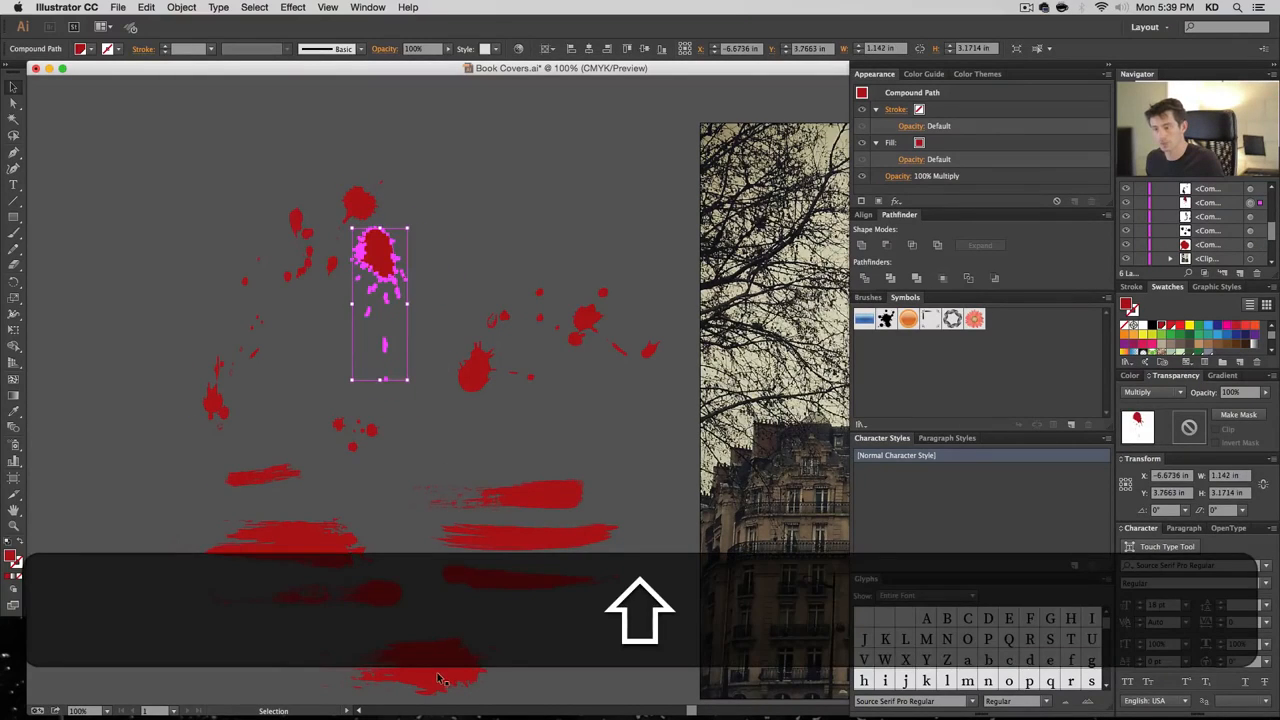
Squash the left-middle brush stroke vertically
{"action": "left_click", "coordinate": [422, 668]}
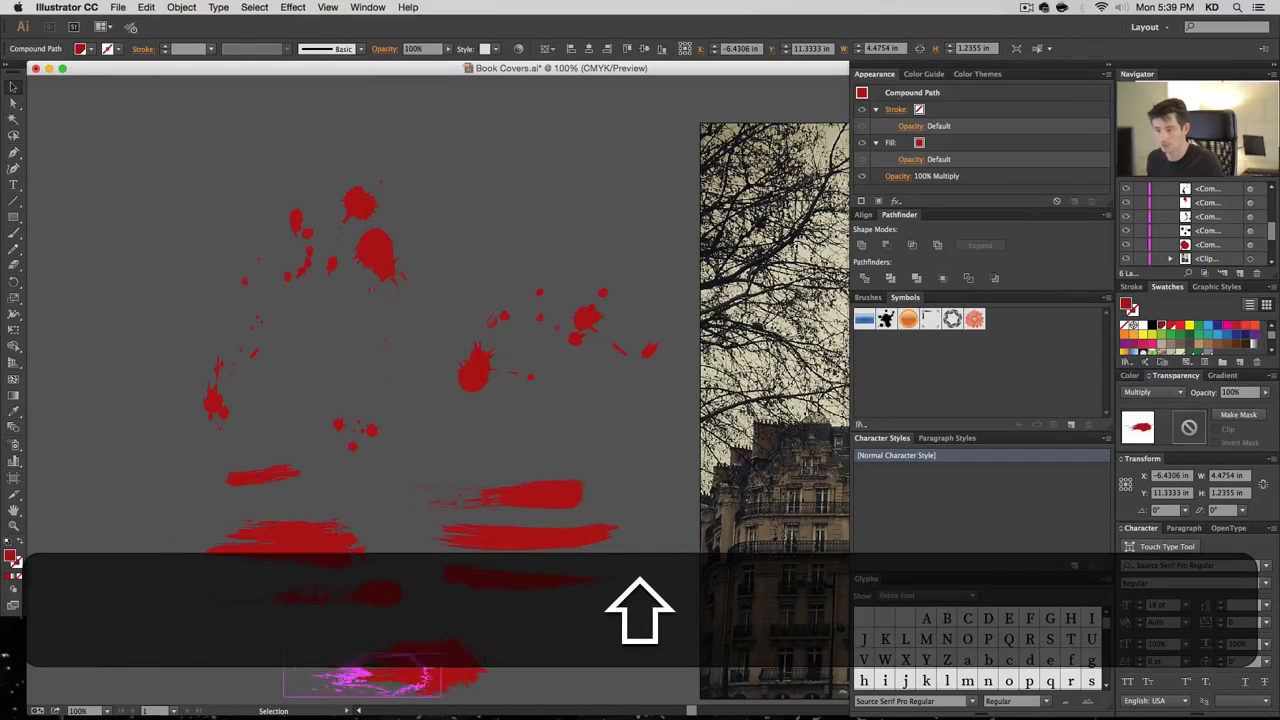
{"action": "left_click", "coordinate": [367, 568]}
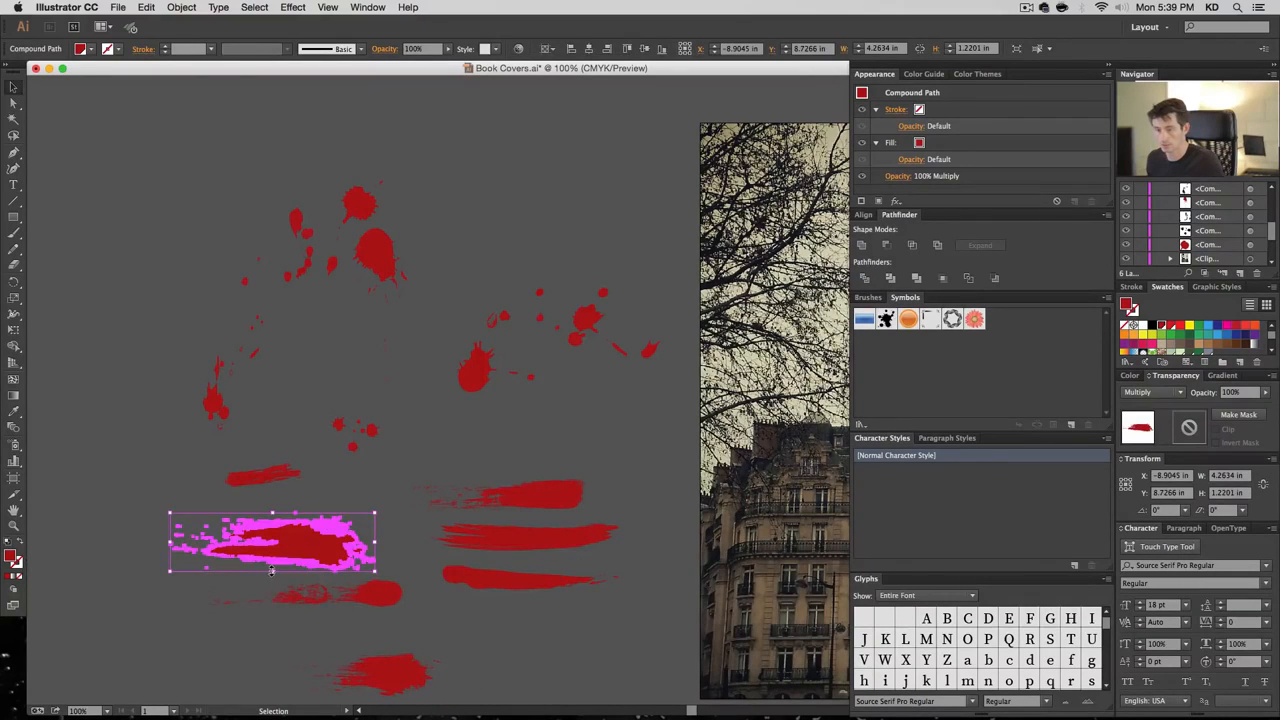
{"action": "mouse_move", "coordinate": [271, 570]}
{"action": "left_mouse_down"}
{"action": "mouse_move", "coordinate": [369, 561]}
{"action": "mouse_move", "coordinate": [289, 542]}
{"action": "mouse_move", "coordinate": [298, 586]}
{"action": "mouse_move", "coordinate": [409, 585]}
{"action": "mouse_move", "coordinate": [384, 580]}
{"action": "left_mouse_up"}
{"action": "left_click", "coordinate": [326, 531]}
{"action": "left_click", "coordinate": [378, 551]}
{"action": "left_click", "coordinate": [426, 597]}
{"action": "left_click", "coordinate": [432, 528]}
Pile the right-hand strokes and the small, large, round and top splatters onto the lower strokes
{"action": "mouse_move", "coordinate": [528, 539]}
{"action": "left_mouse_down"}
{"action": "mouse_move", "coordinate": [306, 560]}
{"action": "mouse_move", "coordinate": [292, 583]}
{"action": "left_mouse_up"}
{"action": "left_click_drag", "start_coordinate": [529, 582], "coordinate": [358, 564]}
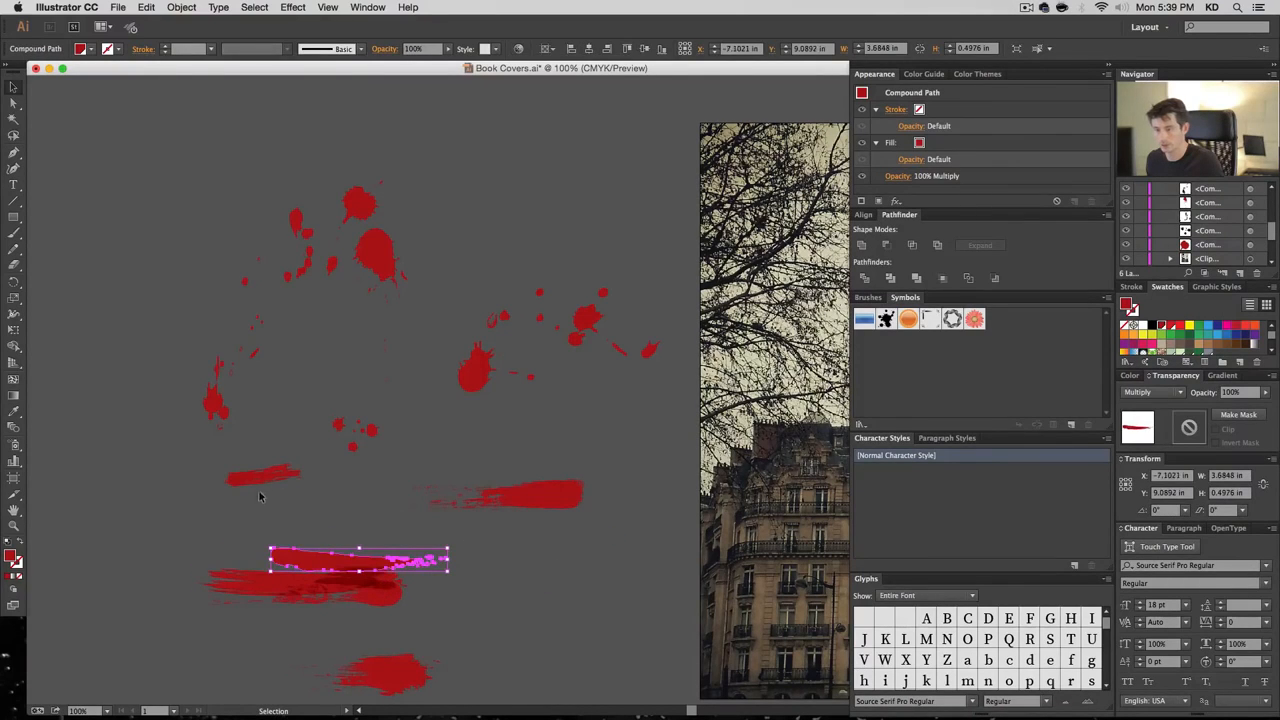
{"action": "left_click_drag", "start_coordinate": [275, 476], "coordinate": [293, 556]}
{"action": "mouse_move", "coordinate": [220, 407]}
{"action": "left_mouse_down"}
{"action": "mouse_move", "coordinate": [255, 545]}
{"action": "mouse_move", "coordinate": [226, 596]}
{"action": "left_mouse_up"}
{"action": "left_click_drag", "start_coordinate": [297, 571], "coordinate": [249, 570]}
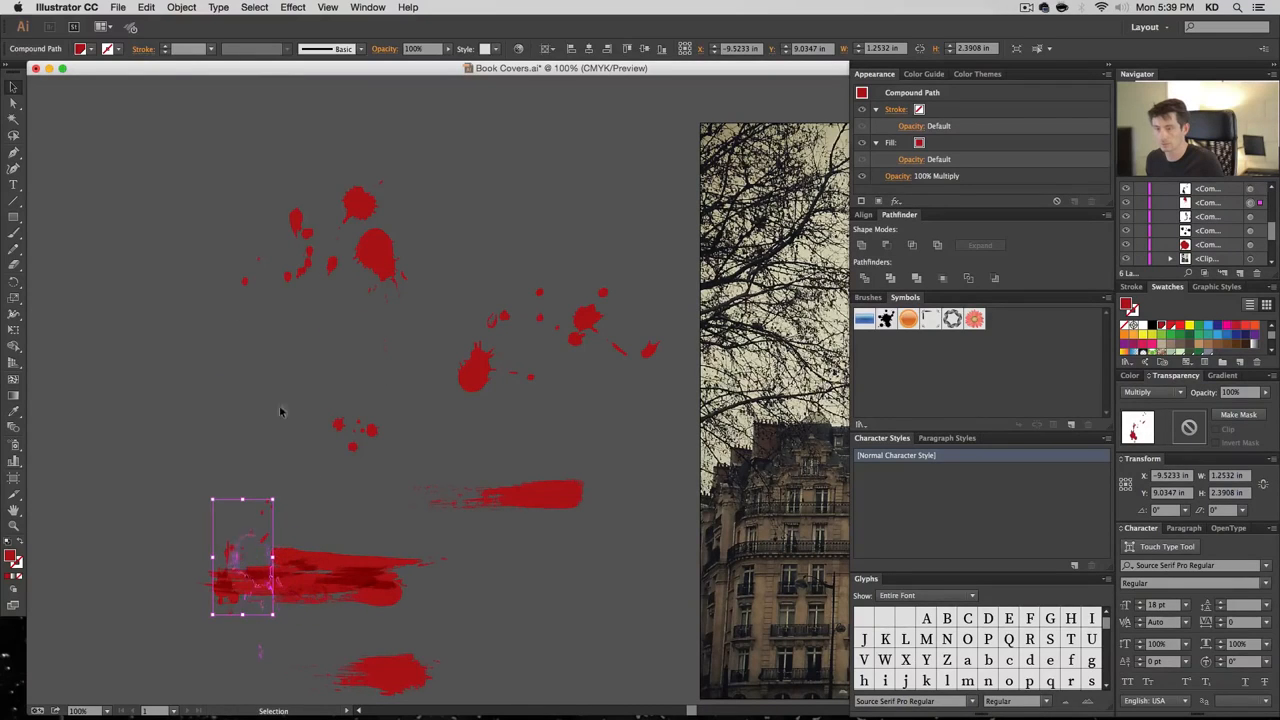
{"action": "left_click_drag", "start_coordinate": [364, 219], "coordinate": [309, 537]}
{"action": "left_click_drag", "start_coordinate": [282, 626], "coordinate": [288, 618]}
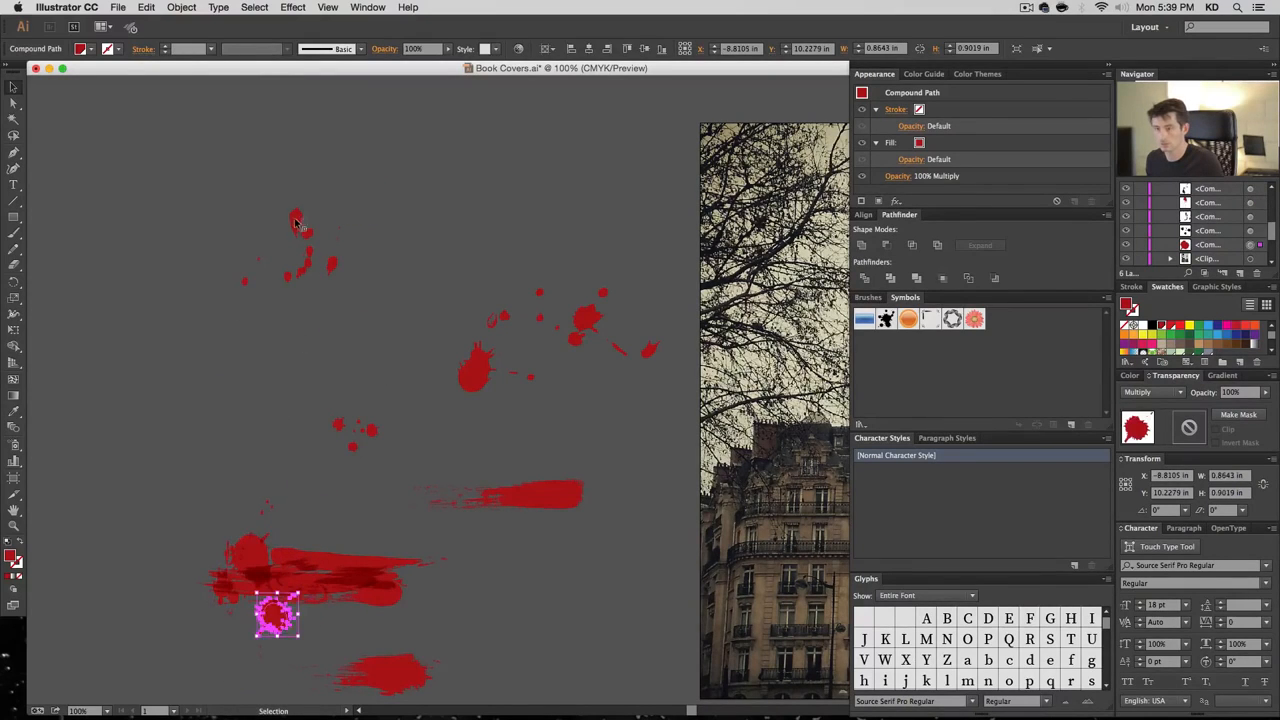
{"action": "mouse_move", "coordinate": [330, 575]}
{"action": "left_mouse_down"}
{"action": "mouse_move", "coordinate": [290, 335]}
{"action": "mouse_move", "coordinate": [255, 300]}
{"action": "left_mouse_up"}
Rearrange the remaining red strokes around the pile and collapse the panel column for more canvas
{"action": "mouse_move", "coordinate": [375, 566]}
{"action": "left_mouse_down"}
{"action": "mouse_move", "coordinate": [362, 495]}
{"action": "mouse_move", "coordinate": [528, 628]}
{"action": "left_mouse_up"}
{"action": "left_click_drag", "start_coordinate": [262, 560], "coordinate": [235, 462]}
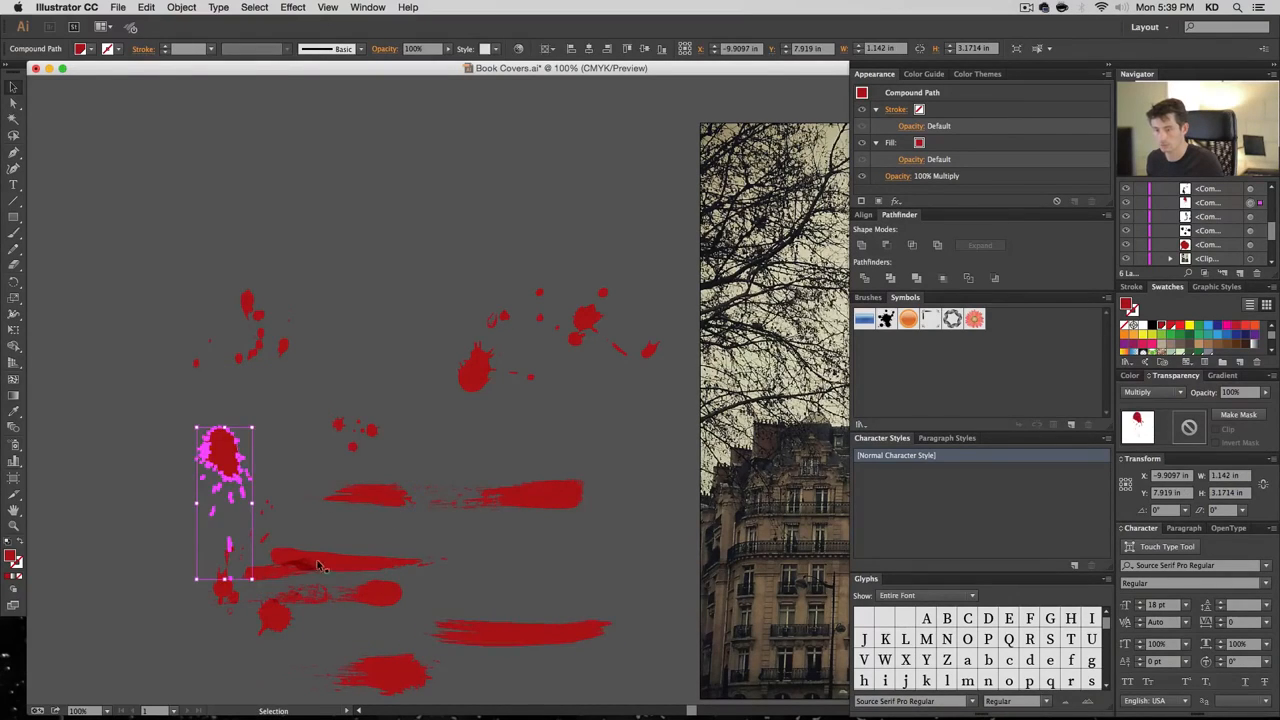
{"action": "left_click_drag", "start_coordinate": [320, 567], "coordinate": [360, 535]}
{"action": "left_click_drag", "start_coordinate": [345, 595], "coordinate": [495, 576]}
{"action": "key", "text": "space"}
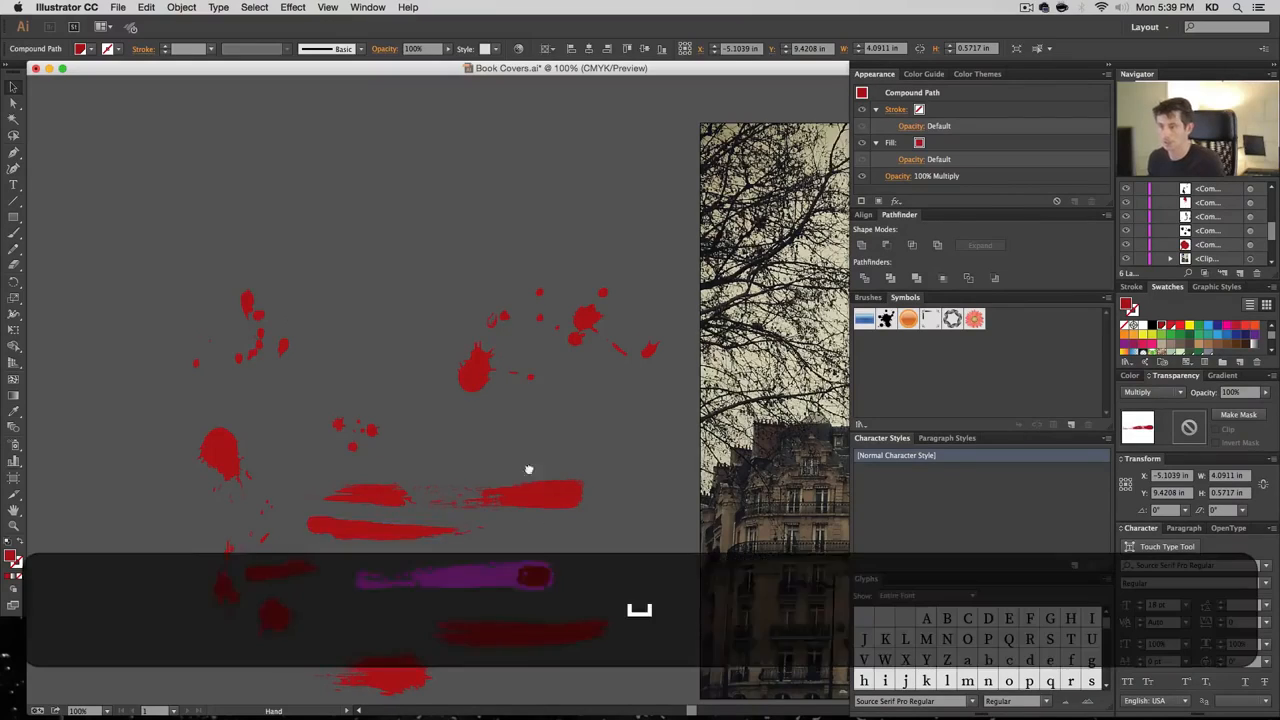
{"action": "left_click_drag", "start_coordinate": [529, 469], "coordinate": [371, 435]}
{"action": "left_click", "coordinate": [1110, 65]}
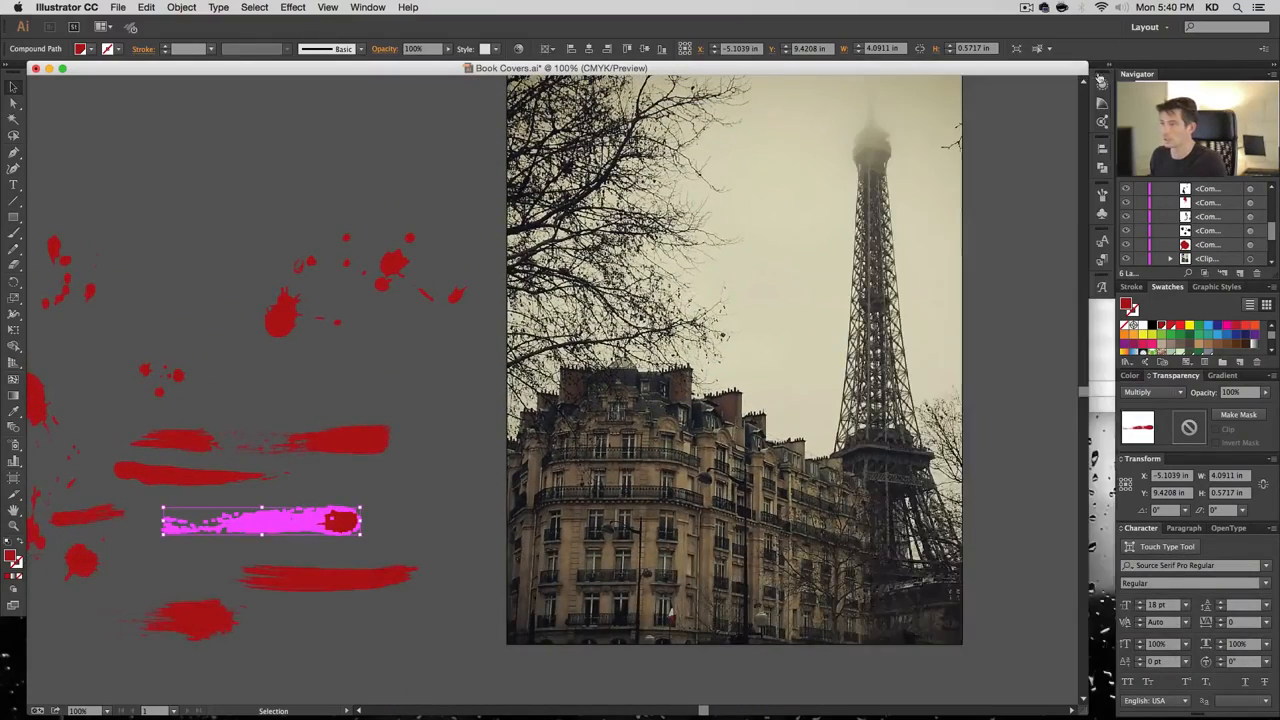
Stack the first three splatters and a small splatter into a vertical column left of the cover photo
{"action": "key", "text": "space"}
{"action": "left_click_drag", "start_coordinate": [640, 130], "coordinate": [708, 220]}
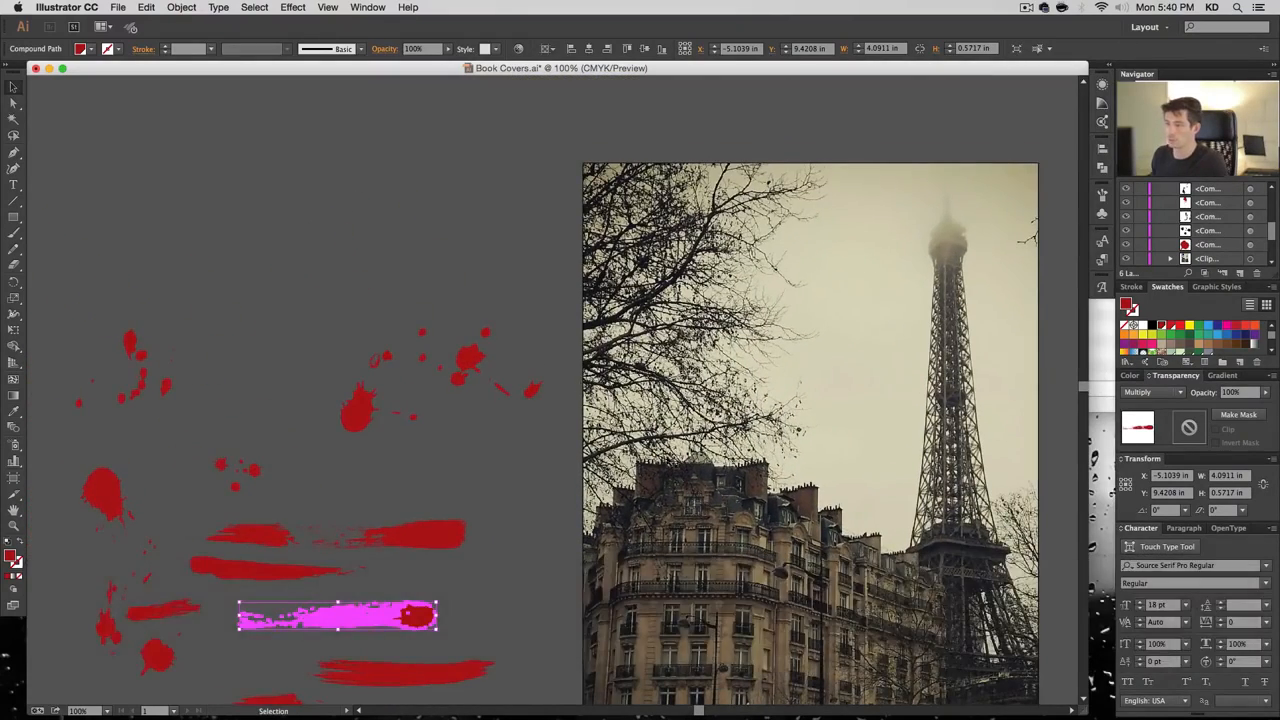
{"action": "left_click_drag", "start_coordinate": [356, 418], "coordinate": [295, 337]}
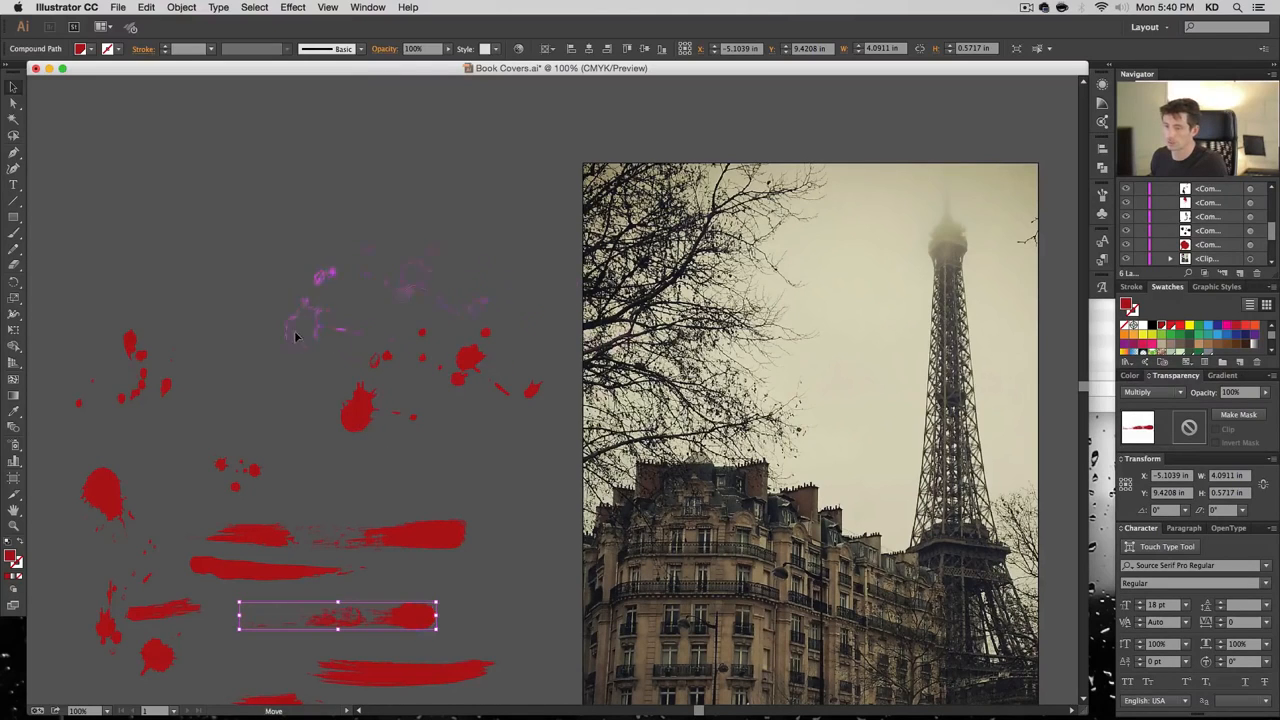
{"action": "left_click_drag", "start_coordinate": [188, 217], "coordinate": [188, 217]}
{"action": "left_click_drag", "start_coordinate": [131, 341], "coordinate": [268, 264]}
{"action": "left_click_drag", "start_coordinate": [111, 484], "coordinate": [162, 317]}
{"action": "mouse_move", "coordinate": [240, 470]}
{"action": "left_mouse_down"}
{"action": "mouse_move", "coordinate": [251, 366]}
{"action": "mouse_move", "coordinate": [257, 393]}
{"action": "left_mouse_up"}
{"action": "left_click_drag", "start_coordinate": [255, 540], "coordinate": [203, 483]}
Add a brush stroke at the lower left and the bottom stroke to the column, then duplicate the top splatter
{"action": "left_click_drag", "start_coordinate": [112, 640], "coordinate": [67, 479]}
{"action": "left_click_drag", "start_coordinate": [163, 606], "coordinate": [155, 550]}
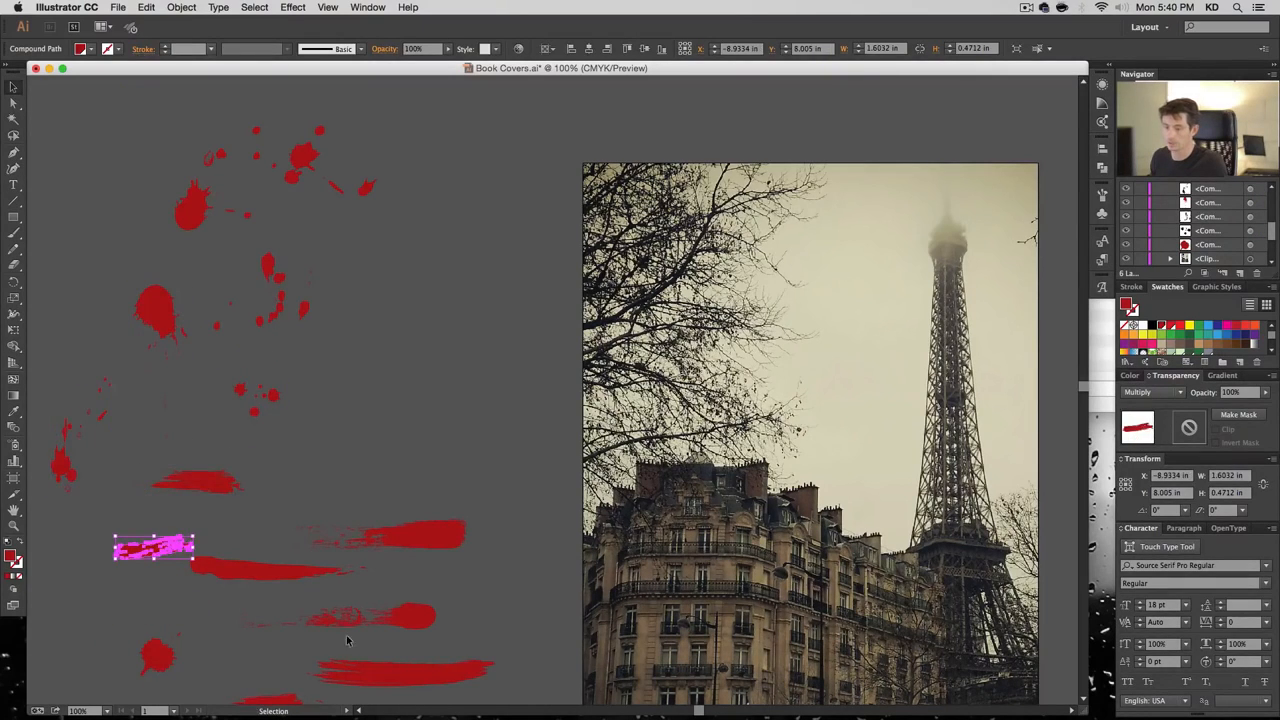
{"action": "key", "text": "space"}
{"action": "left_click_drag", "start_coordinate": [326, 643], "coordinate": [332, 511]}
{"action": "mouse_move", "coordinate": [277, 582]}
{"action": "left_mouse_down"}
{"action": "mouse_move", "coordinate": [402, 337]}
{"action": "mouse_move", "coordinate": [421, 344]}
{"action": "left_mouse_up"}
{"action": "key", "text": "space"}
{"action": "mouse_move", "coordinate": [496, 377]}
{"action": "left_mouse_down"}
{"action": "mouse_move", "coordinate": [502, 421]}
{"action": "mouse_move", "coordinate": [477, 457]}
{"action": "mouse_move", "coordinate": [477, 400]}
{"action": "left_mouse_up"}
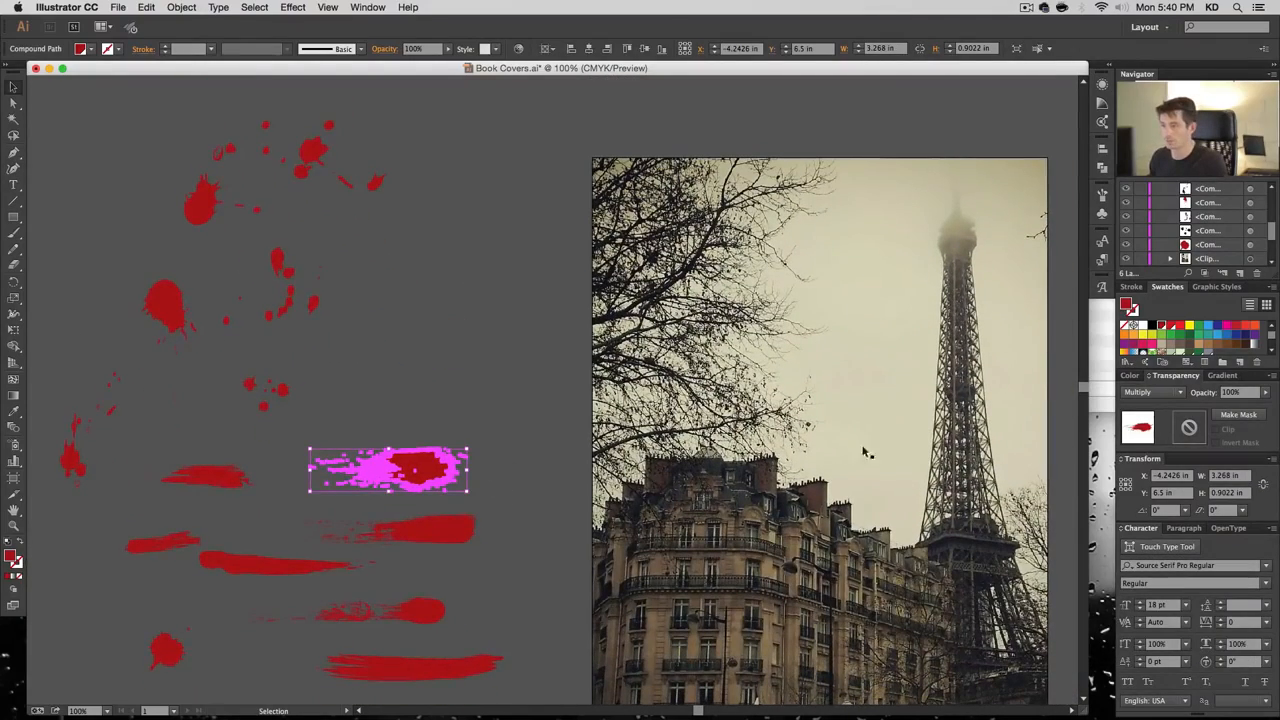
{"action": "left_click_drag", "start_coordinate": [194, 212], "coordinate": [232, 219]}
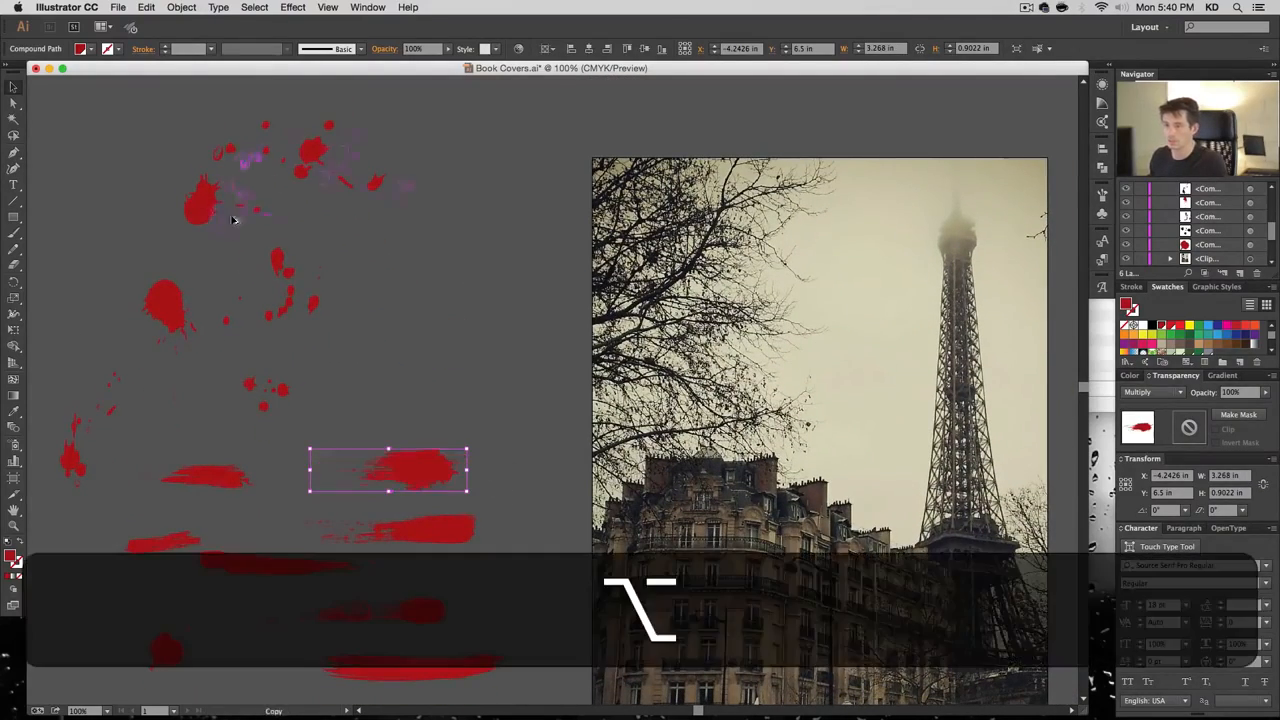
Copy several splatters onto the photo's tree branches and enlarge the copies
{"action": "left_click_drag", "start_coordinate": [536, 292], "coordinate": [662, 292]}
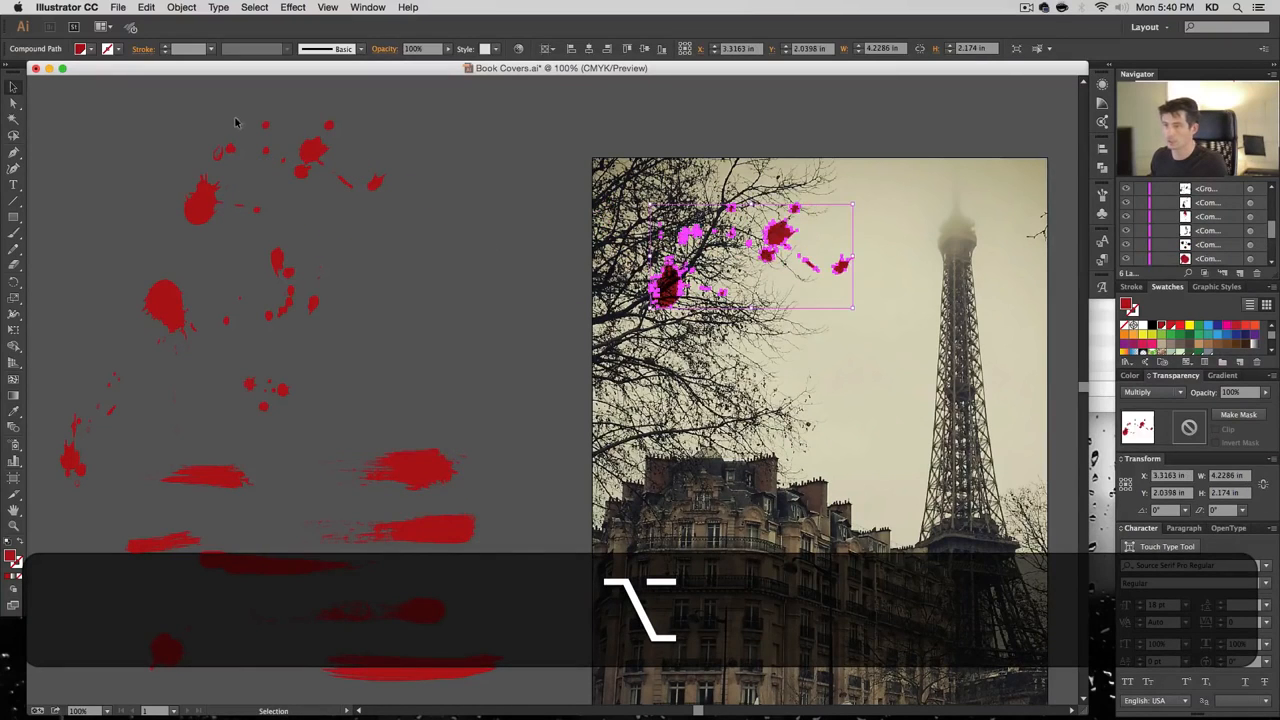
{"action": "left_click", "coordinate": [327, 163]}
{"action": "left_click", "coordinate": [174, 302]}
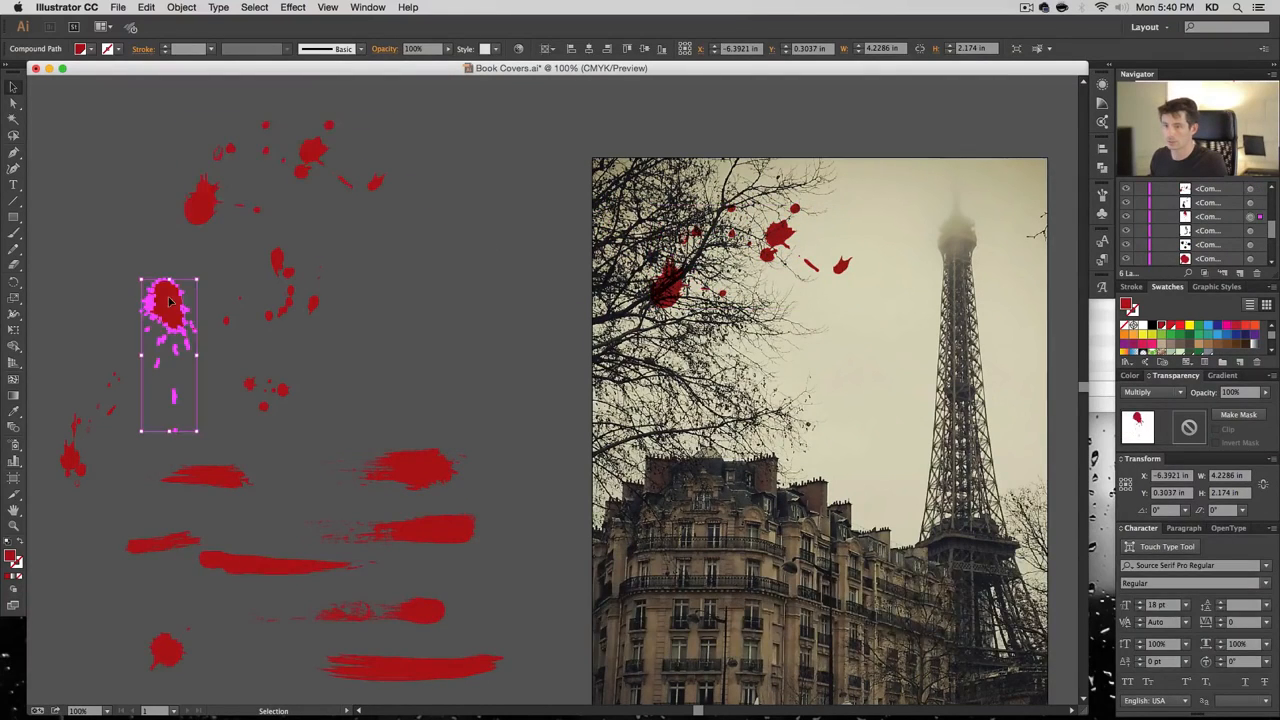
{"action": "left_click_drag", "start_coordinate": [174, 302], "coordinate": [734, 259]}
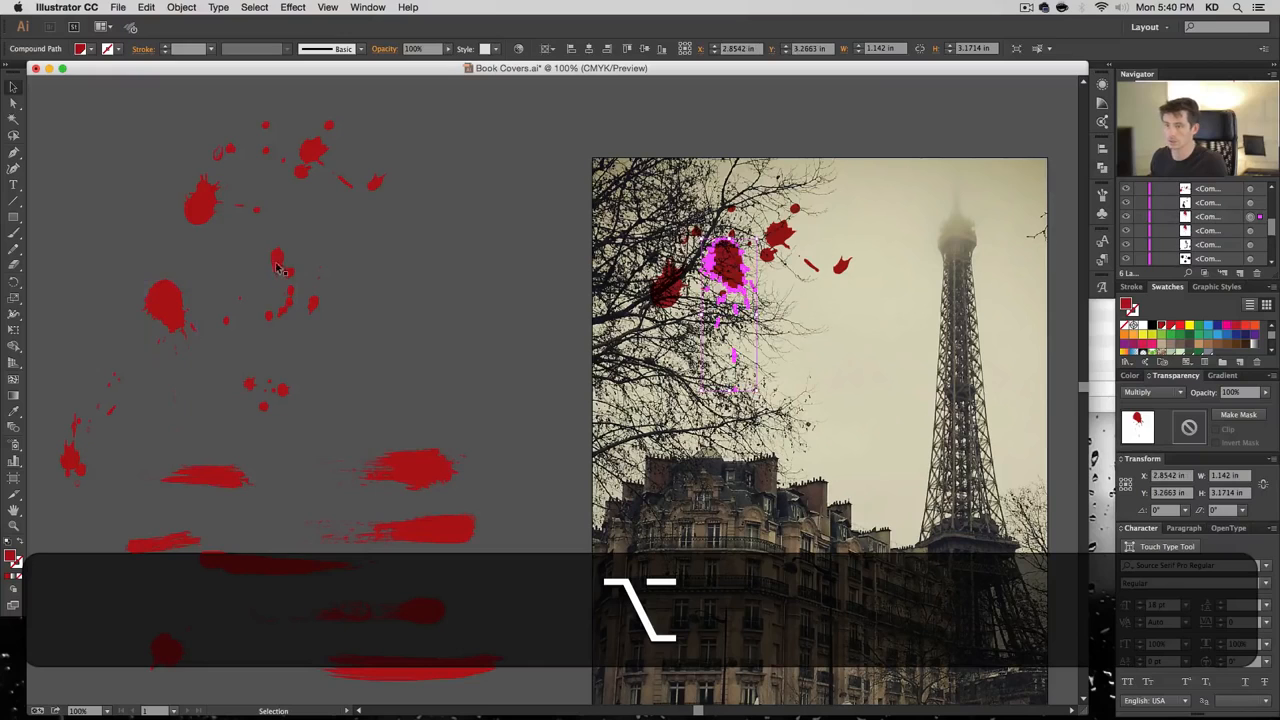
{"action": "left_click_drag", "start_coordinate": [338, 265], "coordinate": [812, 328]}
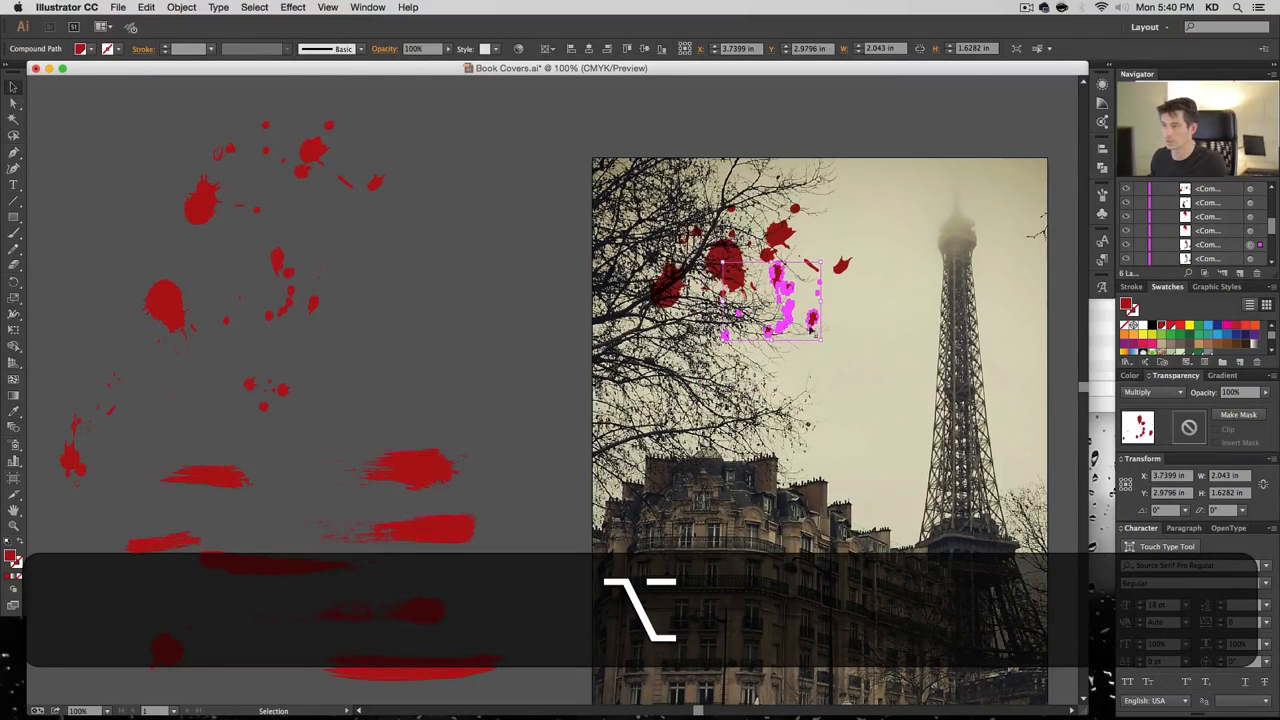
{"action": "left_click_drag", "start_coordinate": [722, 340], "coordinate": [655, 395]}
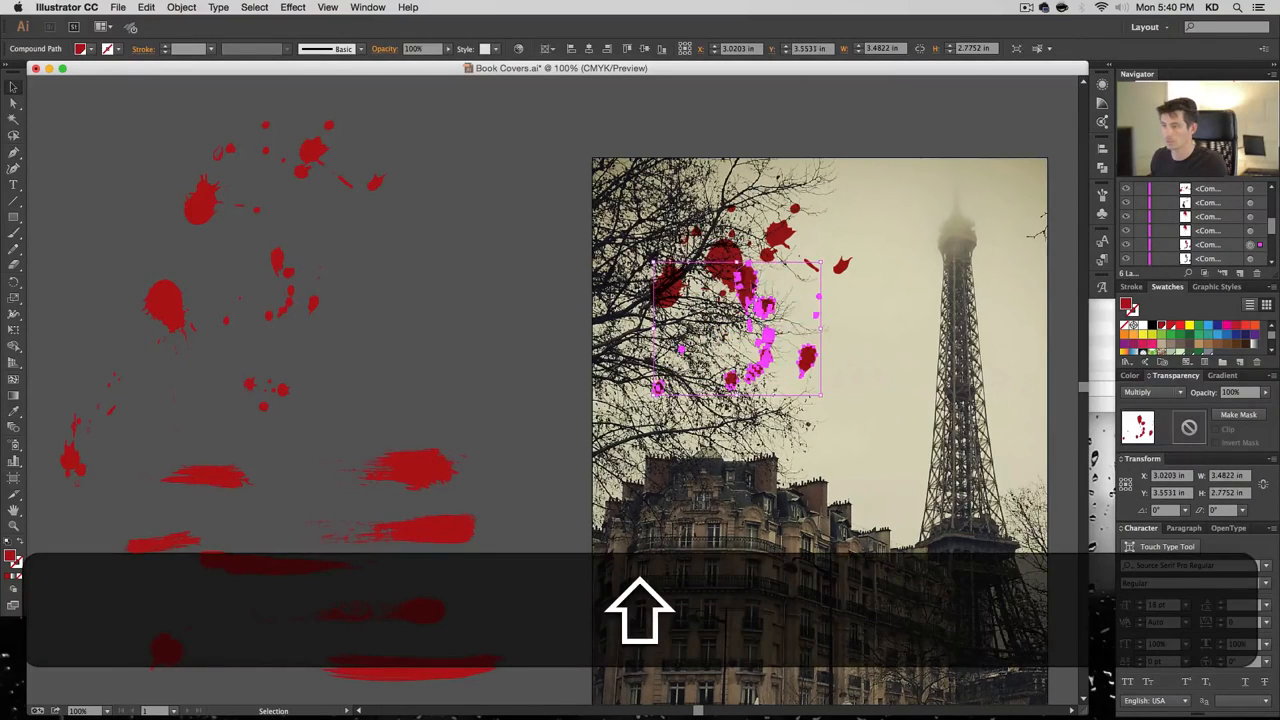
{"action": "mouse_move", "coordinate": [272, 389]}
{"action": "left_mouse_down"}
{"action": "mouse_move", "coordinate": [732, 314]}
{"action": "mouse_move", "coordinate": [802, 366]}
{"action": "left_mouse_up"}
{"action": "mouse_move", "coordinate": [424, 469]}
{"action": "left_mouse_down"}
{"action": "mouse_move", "coordinate": [795, 365]}
{"action": "mouse_move", "coordinate": [651, 372]}
{"action": "mouse_move", "coordinate": [725, 352]}
{"action": "left_mouse_up"}
Add enlarged splatter and round-splatter copies plus two brush strokes, tilting one slightly clockwise
{"action": "mouse_move", "coordinate": [71, 458]}
{"action": "left_mouse_down"}
{"action": "mouse_move", "coordinate": [636, 377]}
{"action": "mouse_move", "coordinate": [679, 321]}
{"action": "left_mouse_up"}
{"action": "mouse_move", "coordinate": [733, 358]}
{"action": "left_mouse_down"}
{"action": "mouse_move", "coordinate": [766, 420]}
{"action": "mouse_move", "coordinate": [747, 319]}
{"action": "left_mouse_up"}
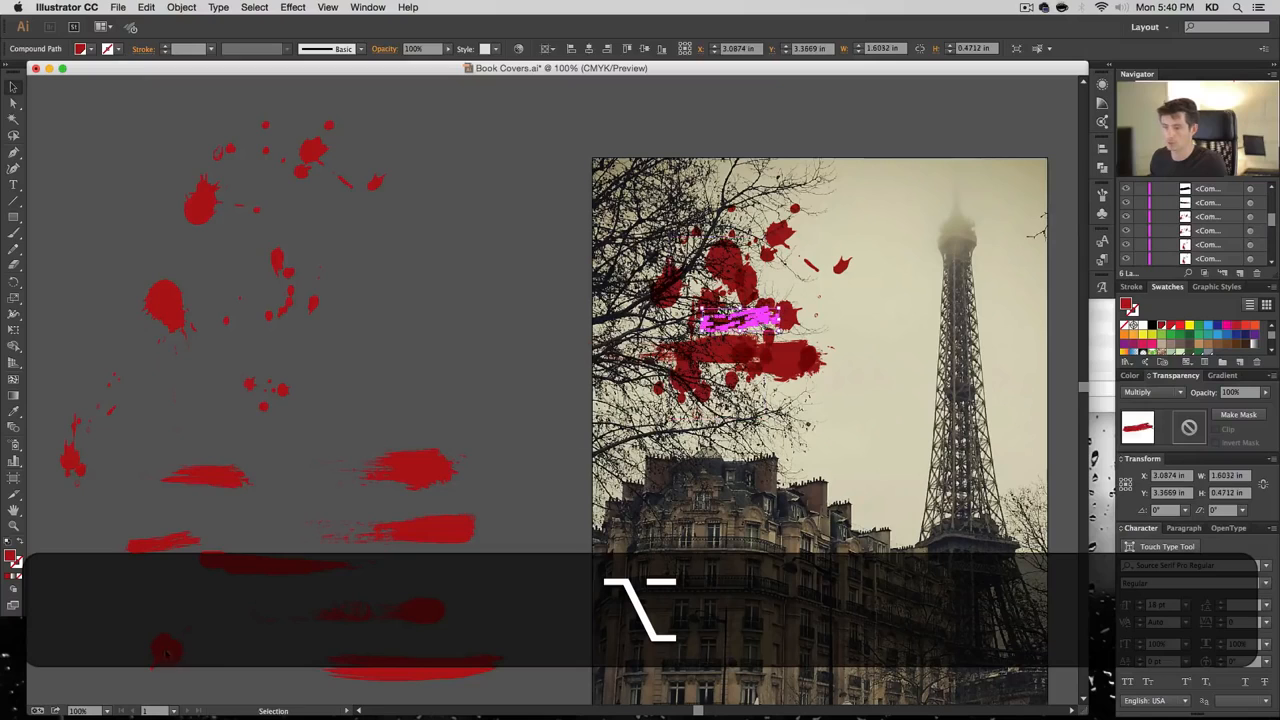
{"action": "mouse_move", "coordinate": [167, 655]}
{"action": "left_mouse_down"}
{"action": "mouse_move", "coordinate": [657, 324]}
{"action": "mouse_move", "coordinate": [822, 281]}
{"action": "mouse_move", "coordinate": [839, 251]}
{"action": "left_mouse_up"}
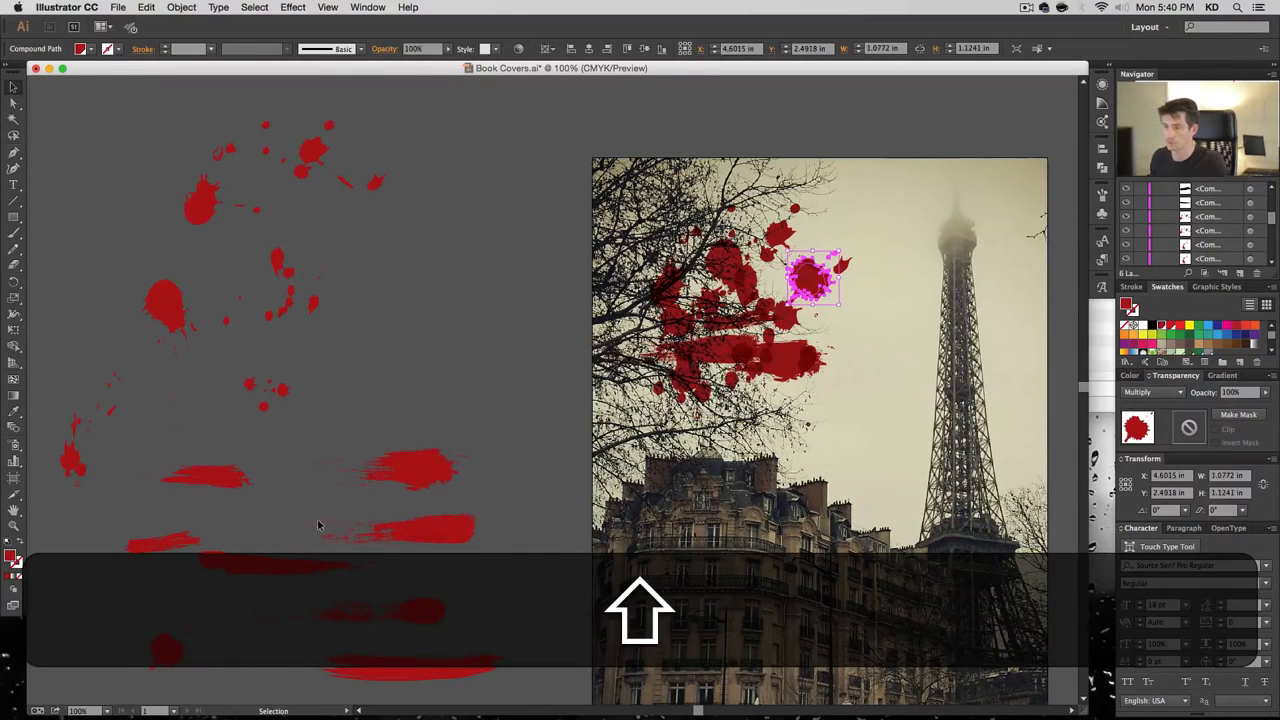
{"action": "mouse_move", "coordinate": [392, 617]}
{"action": "left_mouse_down"}
{"action": "mouse_move", "coordinate": [727, 304]}
{"action": "mouse_move", "coordinate": [771, 280]}
{"action": "mouse_move", "coordinate": [790, 382]}
{"action": "mouse_move", "coordinate": [829, 337]}
{"action": "mouse_move", "coordinate": [843, 341]}
{"action": "mouse_move", "coordinate": [794, 351]}
{"action": "mouse_move", "coordinate": [758, 335]}
{"action": "mouse_move", "coordinate": [845, 290]}
{"action": "mouse_move", "coordinate": [756, 273]}
{"action": "left_mouse_up"}
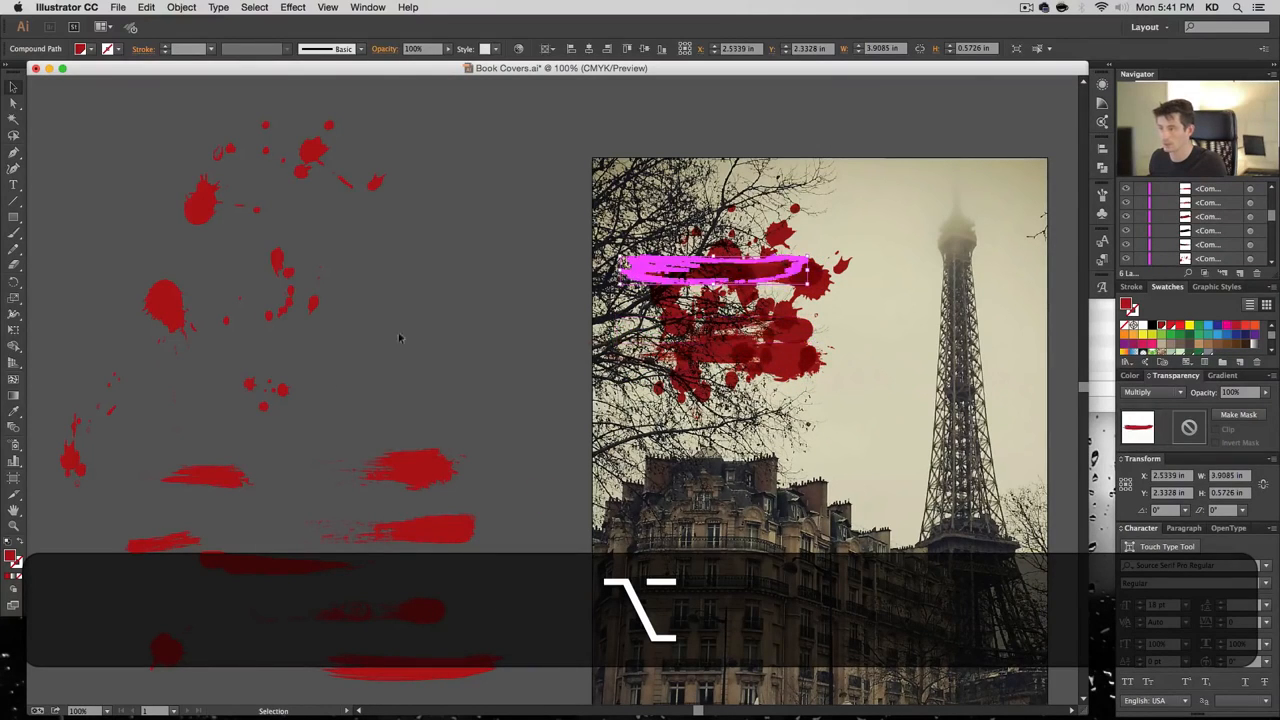
{"action": "mouse_move", "coordinate": [248, 571]}
{"action": "left_mouse_down"}
{"action": "mouse_move", "coordinate": [503, 394]}
{"action": "mouse_move", "coordinate": [702, 284]}
{"action": "mouse_move", "coordinate": [684, 255]}
{"action": "left_mouse_up"}
{"action": "left_click_drag", "start_coordinate": [818, 266], "coordinate": [810, 291]}
{"action": "left_click_drag", "start_coordinate": [656, 231], "coordinate": [668, 249]}
{"action": "left_click", "coordinate": [548, 270]}
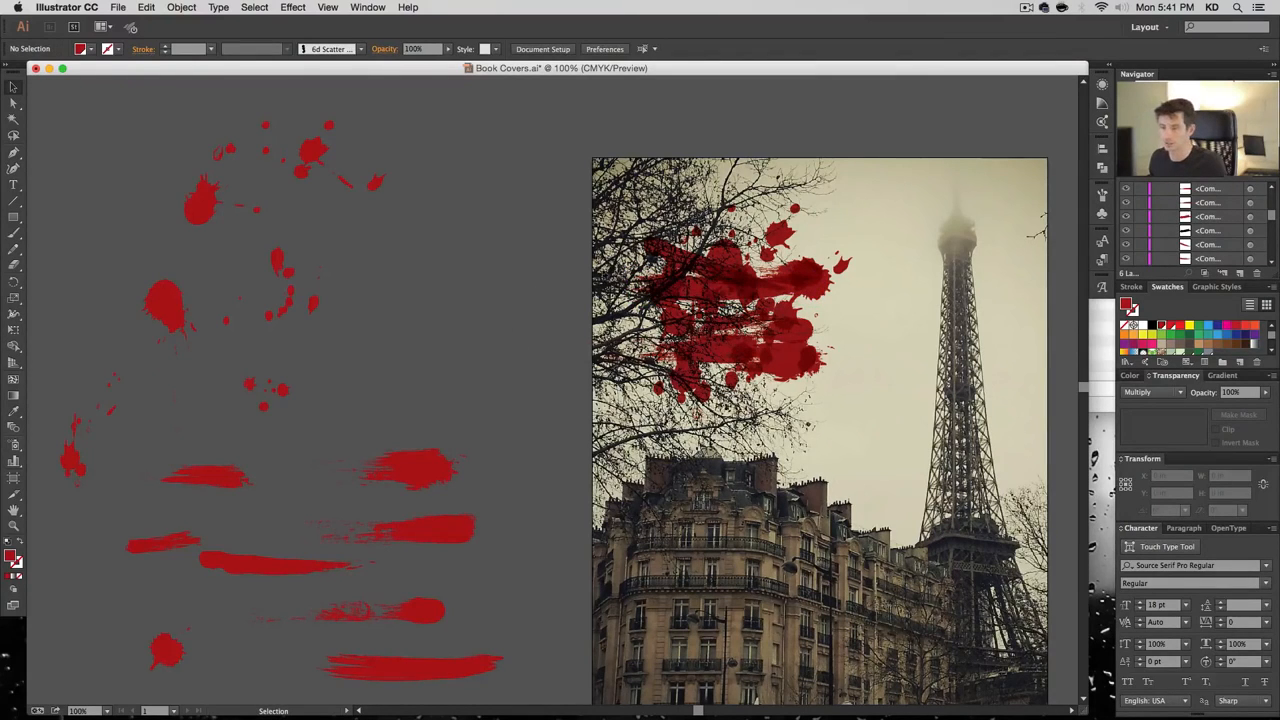
Copy the left splatter onto the blood cluster, enlarge it, and nudge it down-left
{"action": "left_click_drag", "start_coordinate": [172, 303], "coordinate": [700, 289]}
{"action": "left_click", "coordinate": [730, 268]}
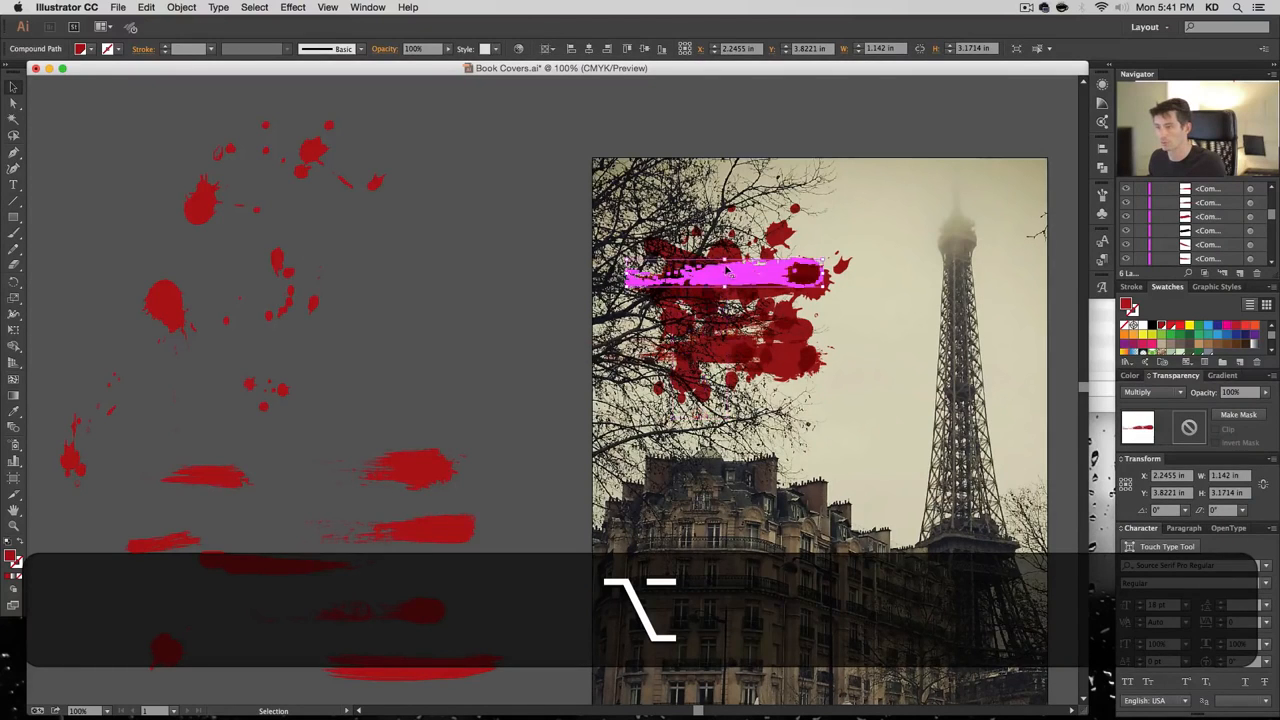
{"action": "key", "text": "super+z"}
{"action": "left_click_drag", "start_coordinate": [728, 266], "coordinate": [751, 199]}
{"action": "left_click_drag", "start_coordinate": [714, 232], "coordinate": [695, 253]}
{"action": "left_click", "coordinate": [564, 433]}
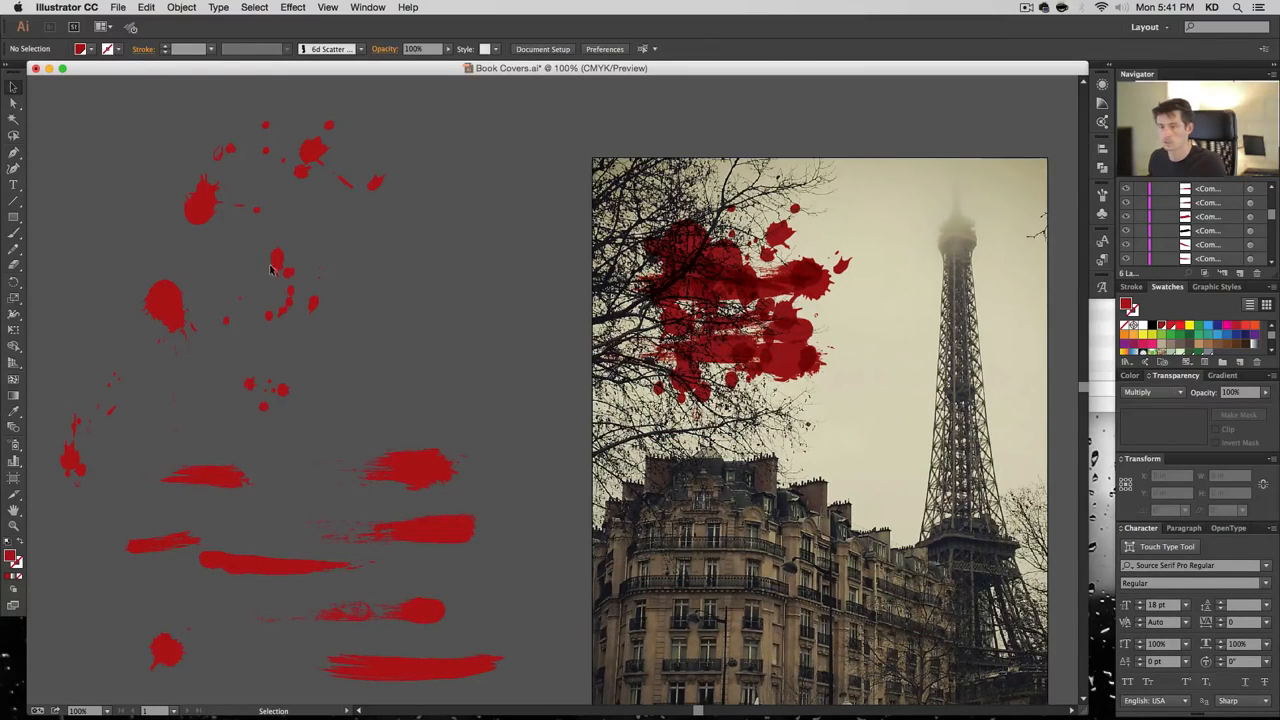
Copy another splatter onto the photo and place its drop right of the cluster
{"action": "mouse_move", "coordinate": [270, 268]}
{"action": "left_mouse_down"}
{"action": "mouse_move", "coordinate": [790, 318]}
{"action": "mouse_move", "coordinate": [902, 245]}
{"action": "left_mouse_up"}
{"action": "left_click_drag", "start_coordinate": [806, 283], "coordinate": [750, 265]}
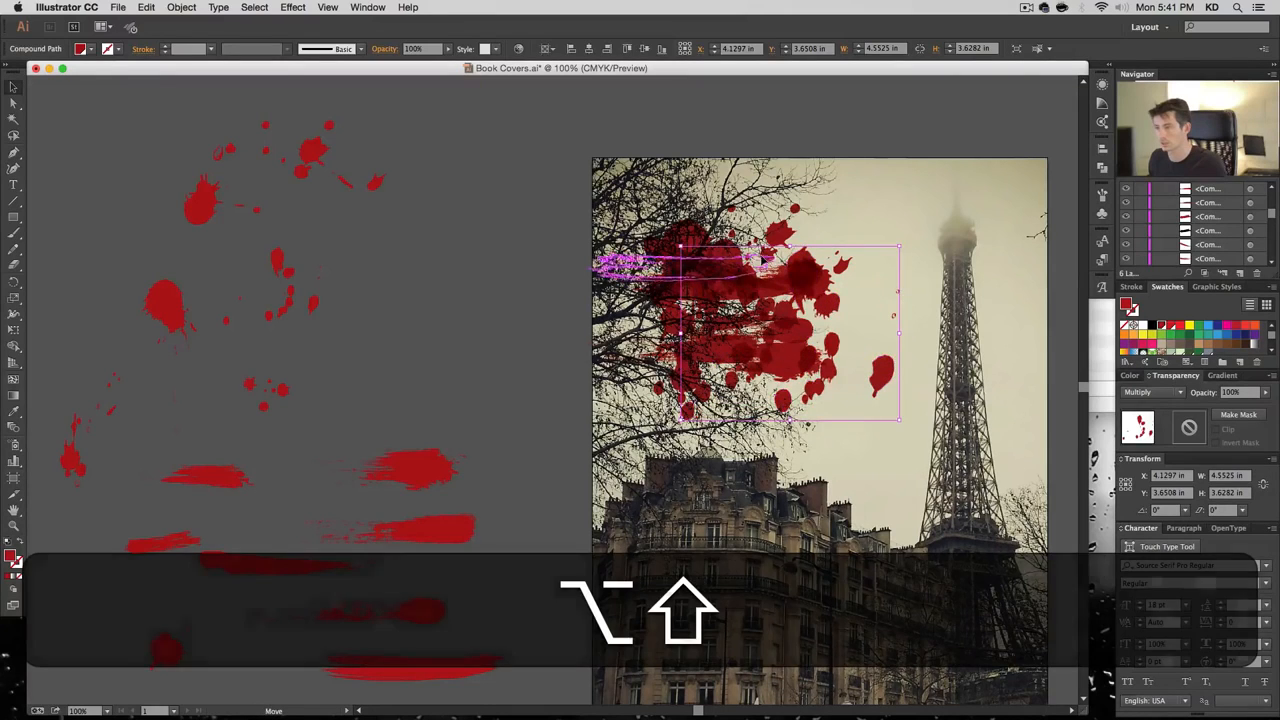
{"action": "key", "text": "super+z"}
{"action": "mouse_move", "coordinate": [886, 367]}
{"action": "left_mouse_down"}
{"action": "mouse_move", "coordinate": [845, 356]}
{"action": "mouse_move", "coordinate": [888, 358]}
{"action": "left_mouse_up"}
{"action": "left_click_drag", "start_coordinate": [888, 358], "coordinate": [882, 357]}
{"action": "left_click", "coordinate": [491, 297]}
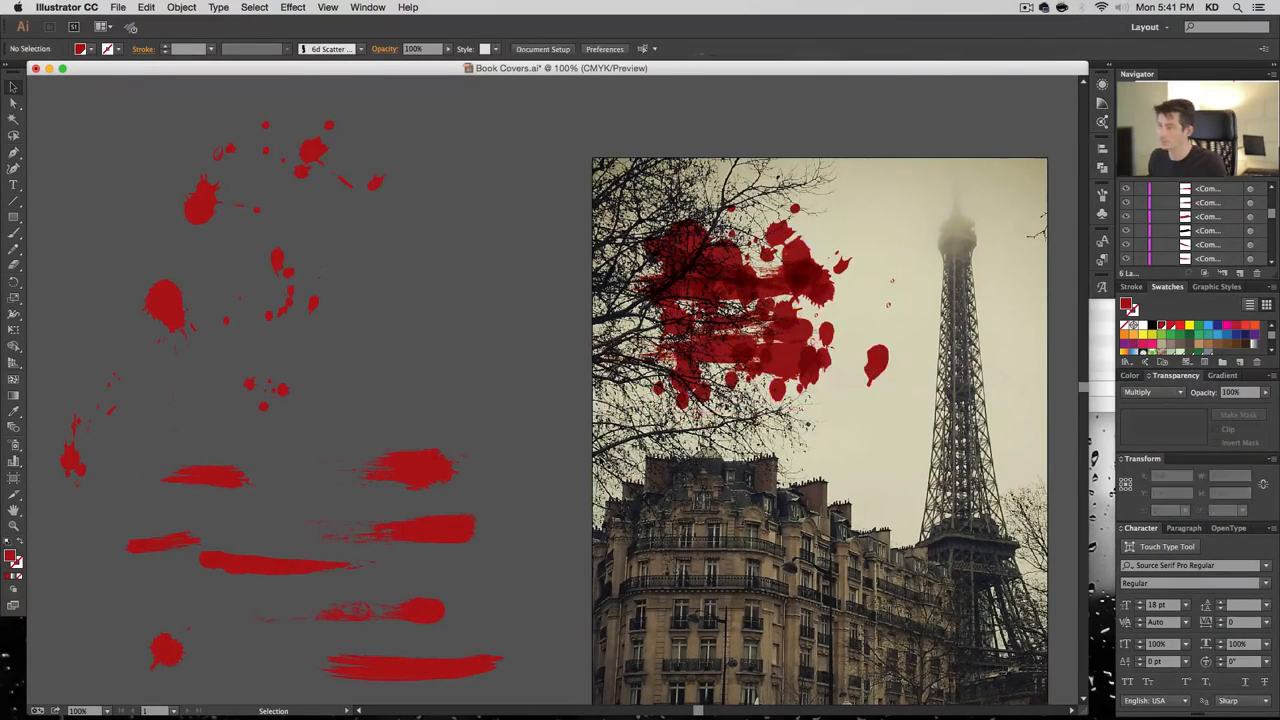
Lock the clipped photo group and delete the large stray drop beside the splatter
{"action": "key", "text": "a"}
{"action": "left_click", "coordinate": [880, 370]}
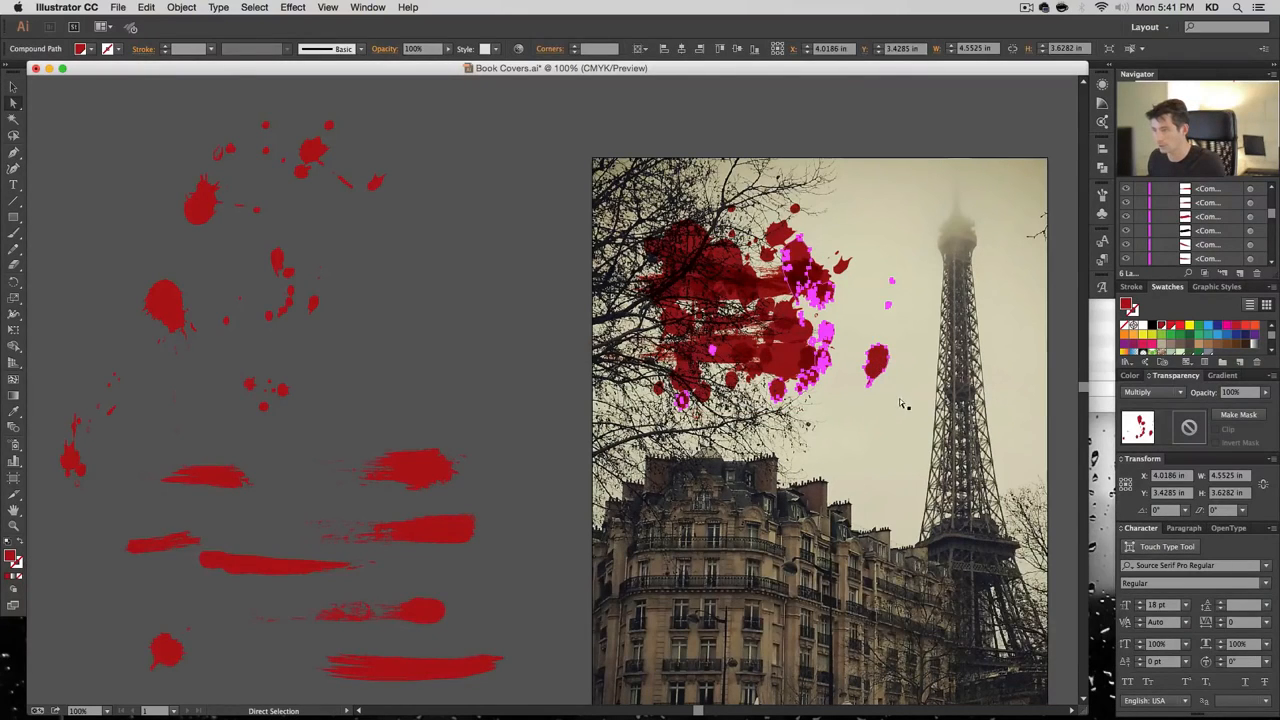
{"action": "left_click", "coordinate": [902, 404]}
{"action": "scroll", "coordinate": [1247, 247], "scroll_direction": "down", "scroll_amount": 5}
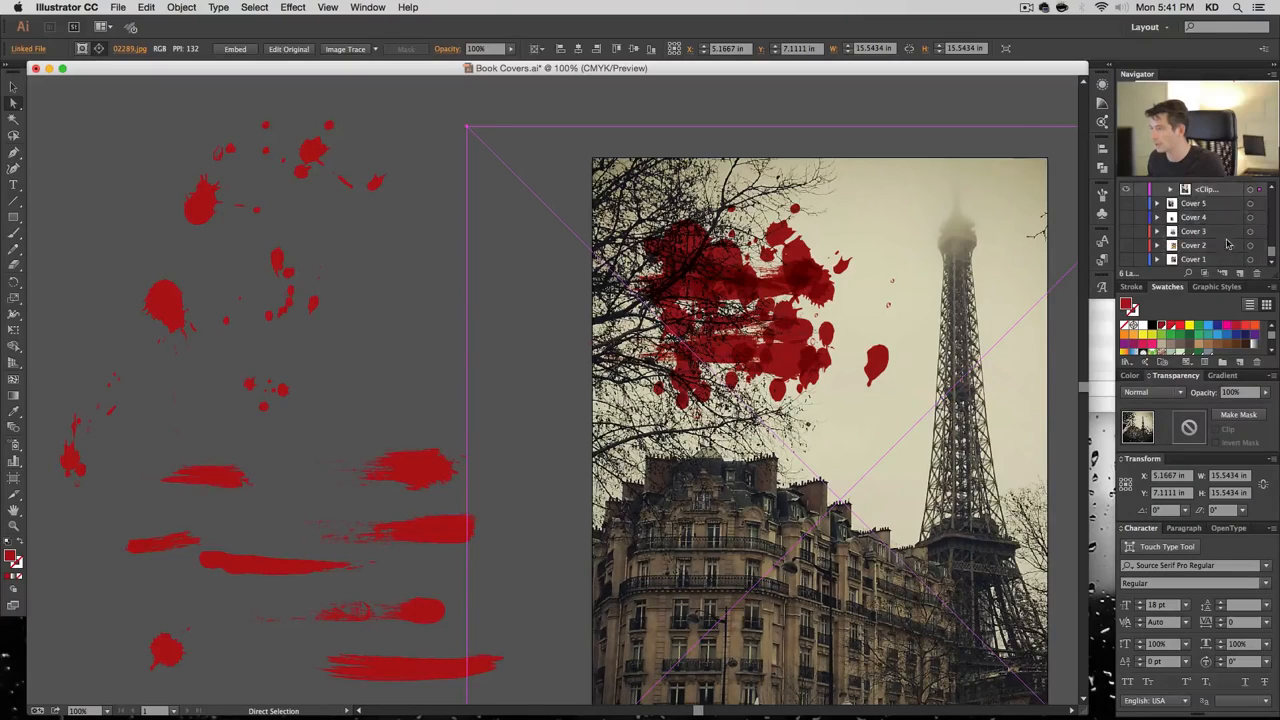
{"action": "left_click", "coordinate": [1140, 190]}
{"action": "left_click_drag", "start_coordinate": [880, 349], "coordinate": [910, 408]}
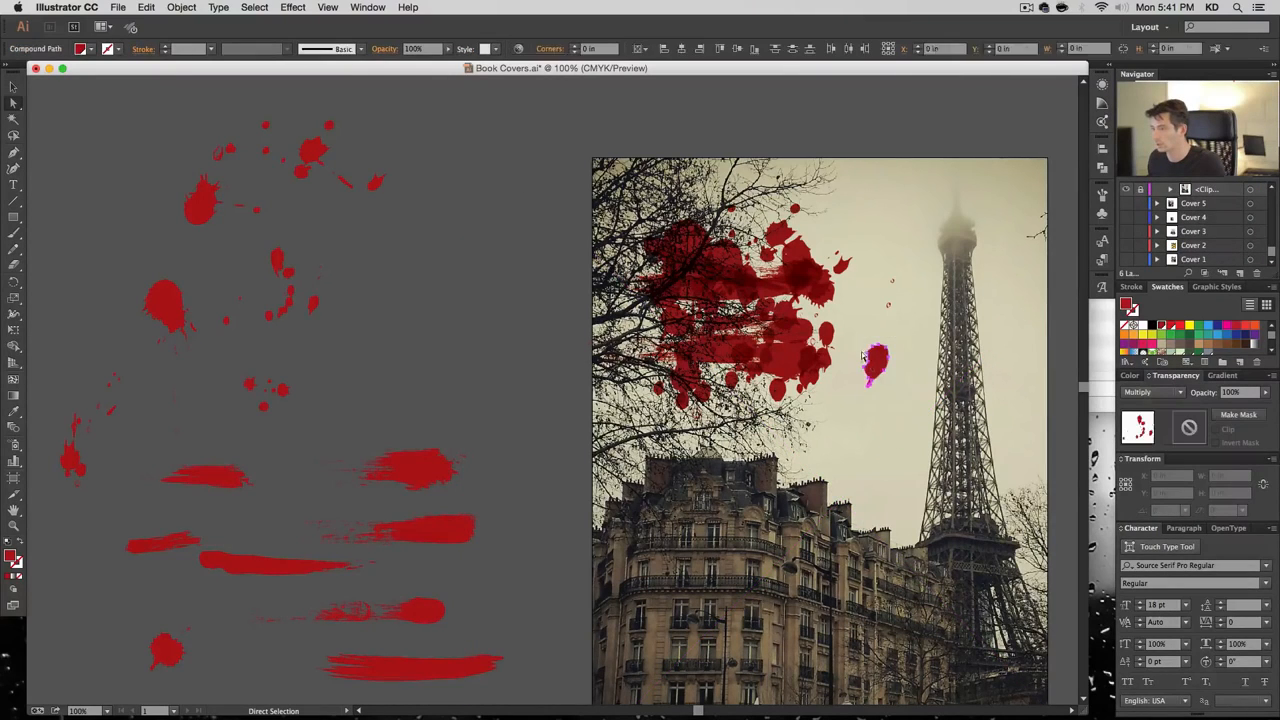
{"action": "key", "text": "super+z"}
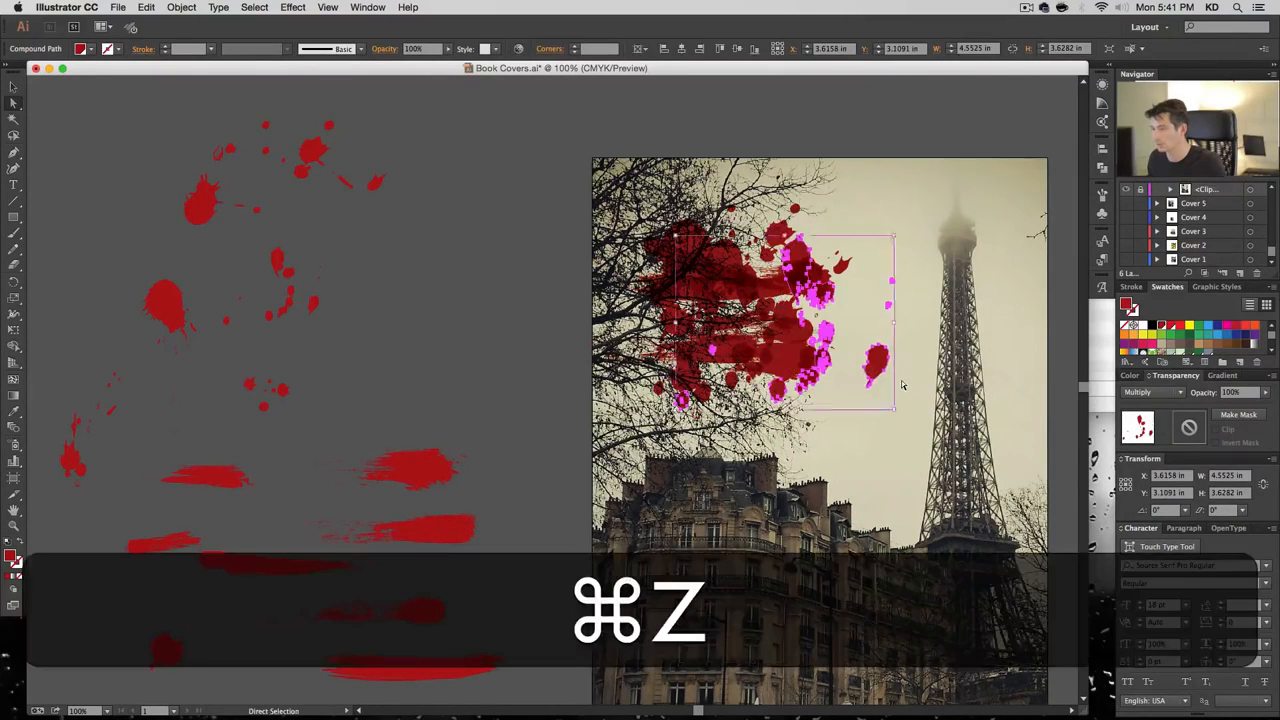
{"action": "left_click_drag", "start_coordinate": [902, 406], "coordinate": [870, 369]}
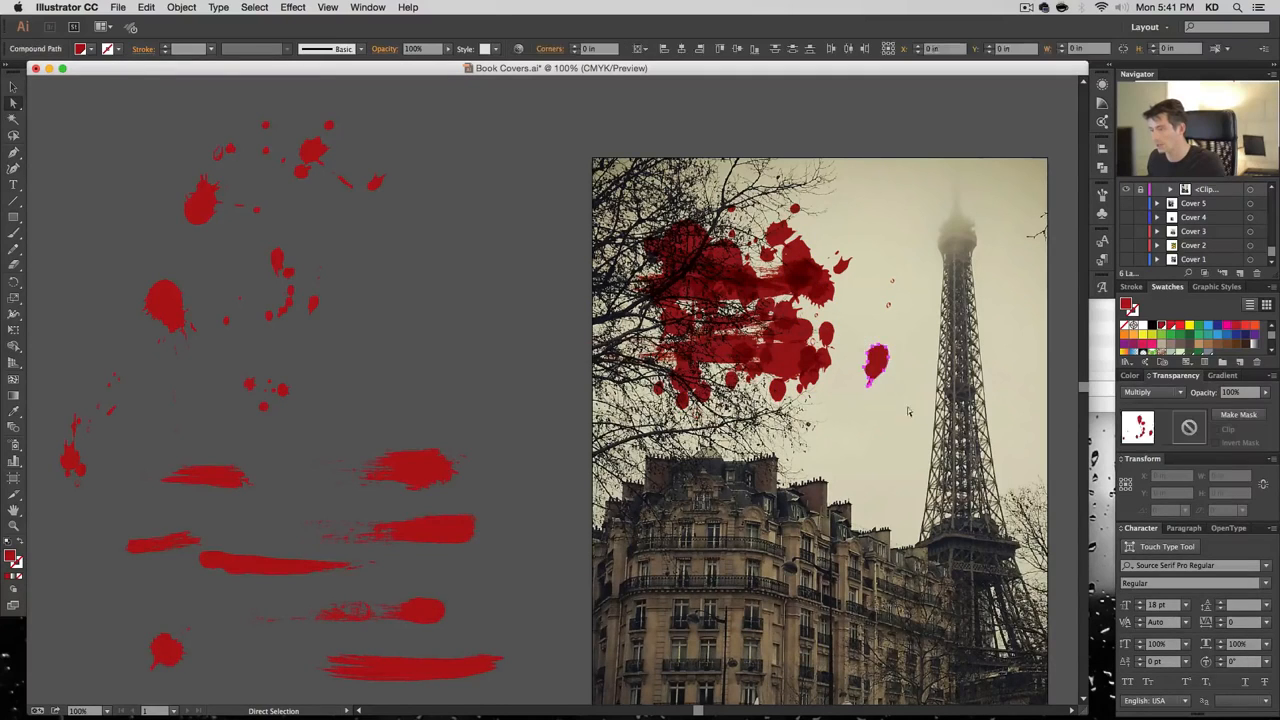
{"action": "key", "text": "BackSpace"}
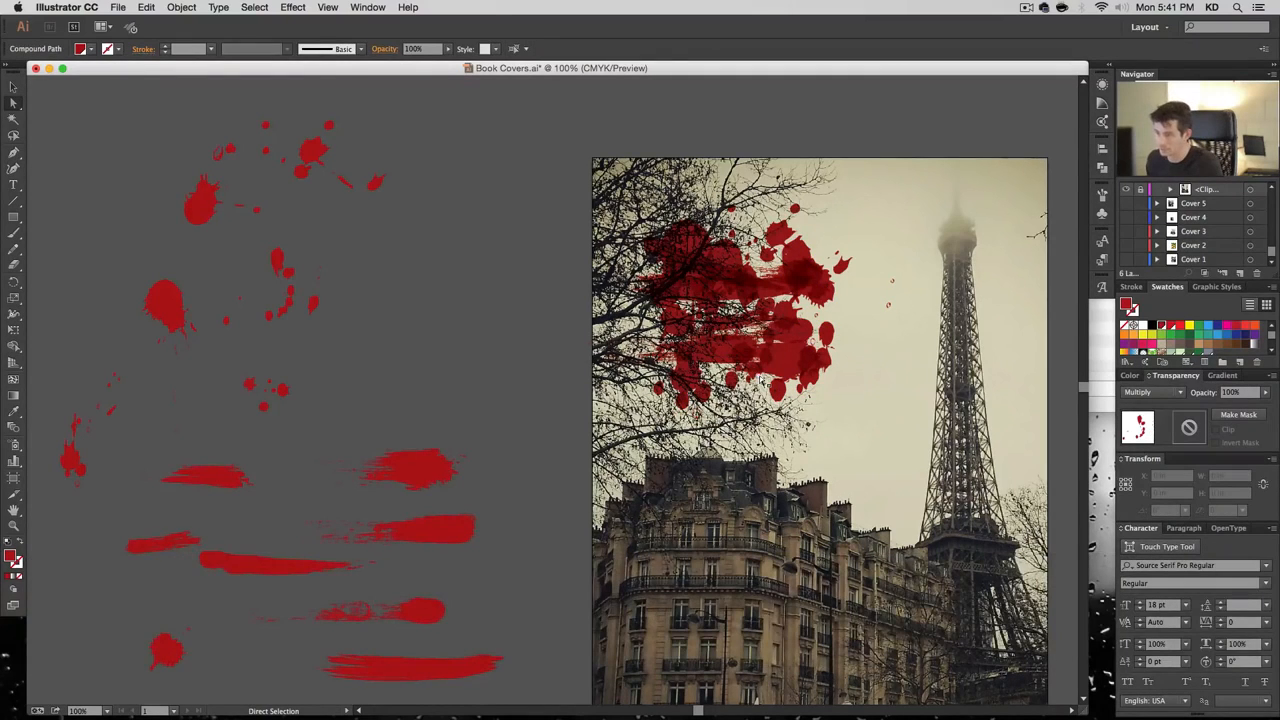
Copy several spare splatters and drip splats from the pasteboard onto the cover's tree branches
{"action": "key", "text": "v"}
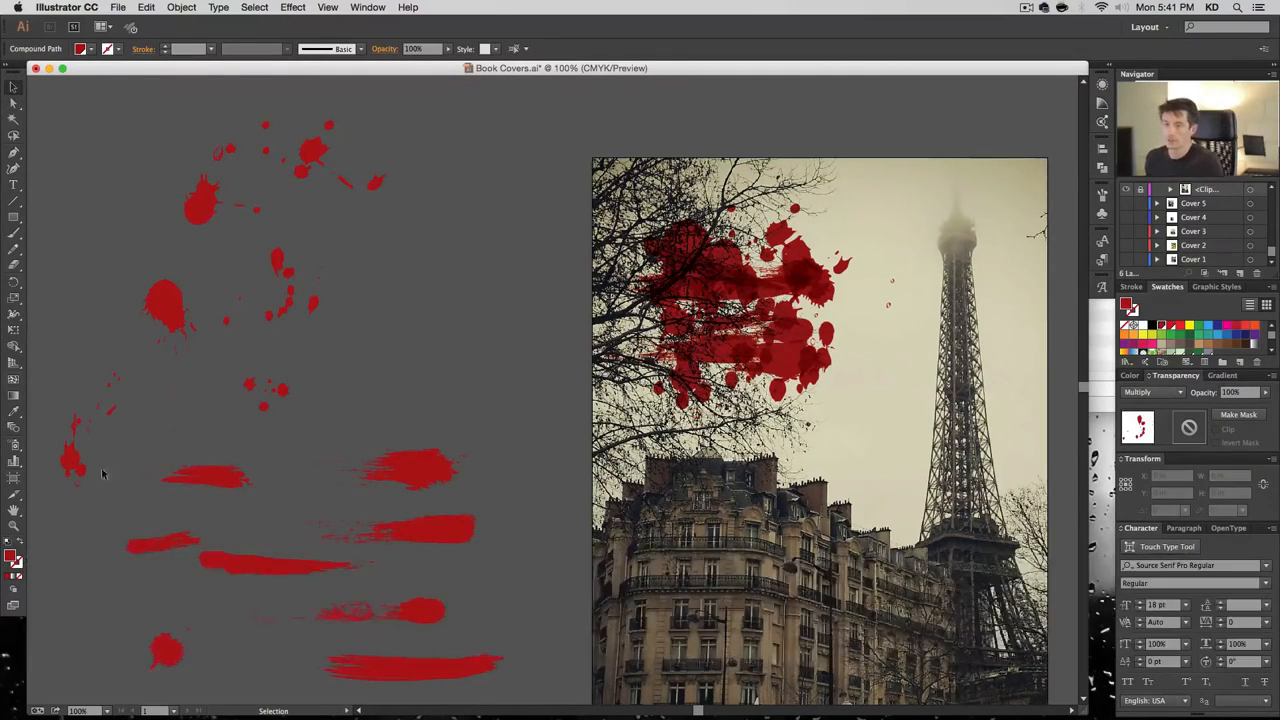
{"action": "left_click", "coordinate": [78, 468]}
{"action": "key", "text": "alt"}
{"action": "left_click_drag", "start_coordinate": [208, 423], "coordinate": [642, 354]}
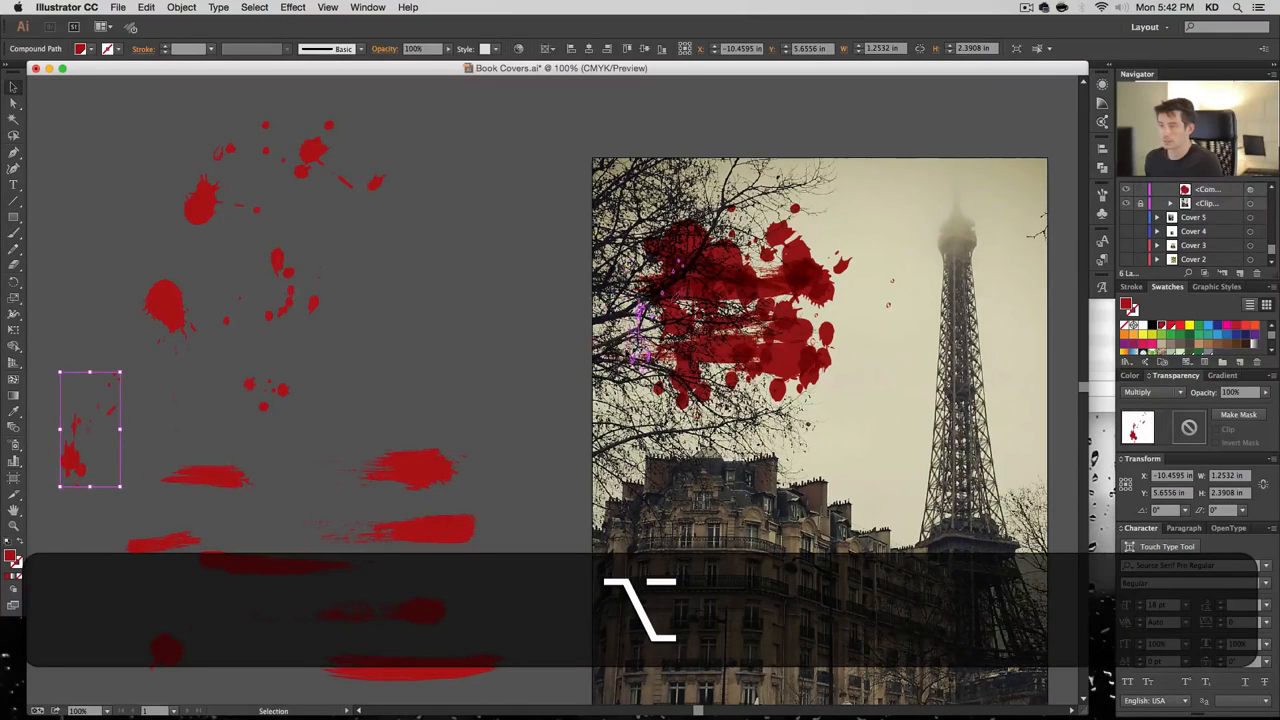
{"action": "left_click_drag", "start_coordinate": [208, 213], "coordinate": [718, 260]}
{"action": "left_click_drag", "start_coordinate": [815, 206], "coordinate": [770, 207]}
{"action": "left_click_drag", "start_coordinate": [683, 247], "coordinate": [669, 198]}
{"action": "left_click_drag", "start_coordinate": [742, 262], "coordinate": [752, 256]}
{"action": "left_click_drag", "start_coordinate": [672, 280], "coordinate": [648, 326]}
Add copies of four red brush strokes onto the splatter on the cover
{"action": "mouse_move", "coordinate": [425, 473]}
{"action": "left_mouse_down"}
{"action": "mouse_move", "coordinate": [791, 298]}
{"action": "mouse_move", "coordinate": [832, 327]}
{"action": "left_mouse_up"}
{"action": "left_click", "coordinate": [386, 364]}
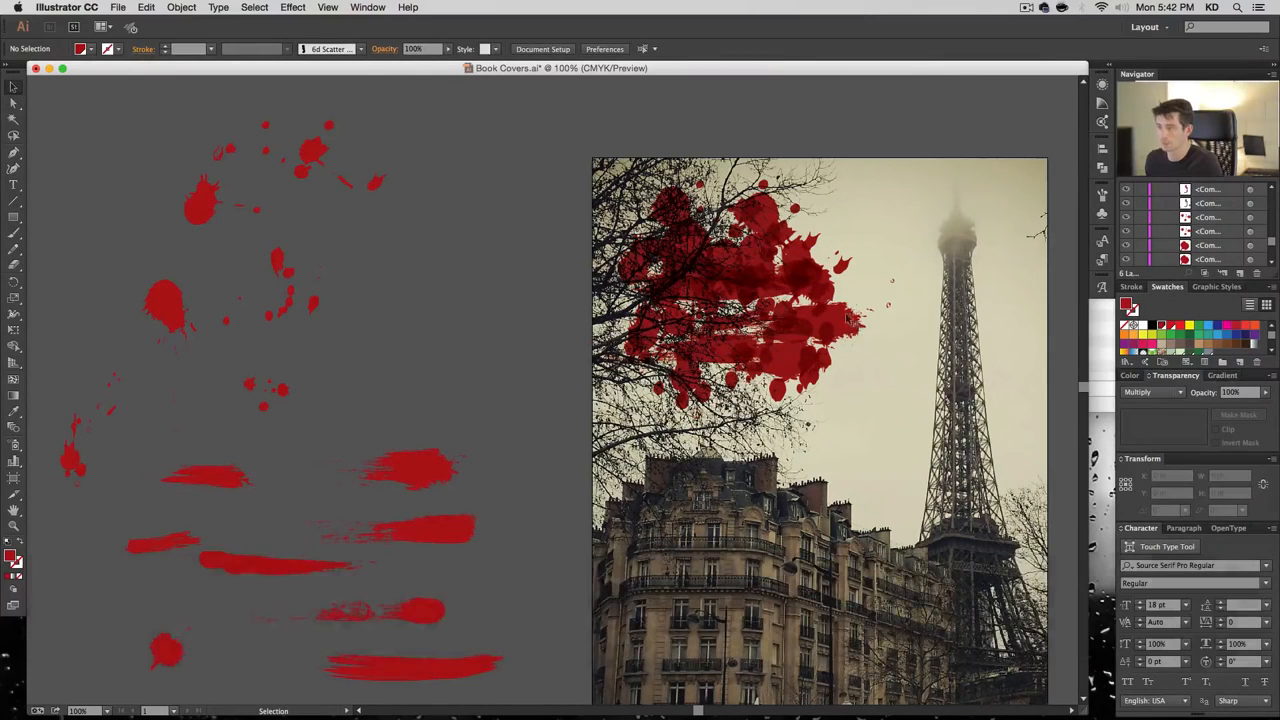
{"action": "mouse_move", "coordinate": [220, 482]}
{"action": "left_mouse_down"}
{"action": "mouse_move", "coordinate": [406, 402]}
{"action": "mouse_move", "coordinate": [731, 318]}
{"action": "left_mouse_up"}
{"action": "left_click_drag", "start_coordinate": [449, 533], "coordinate": [799, 256]}
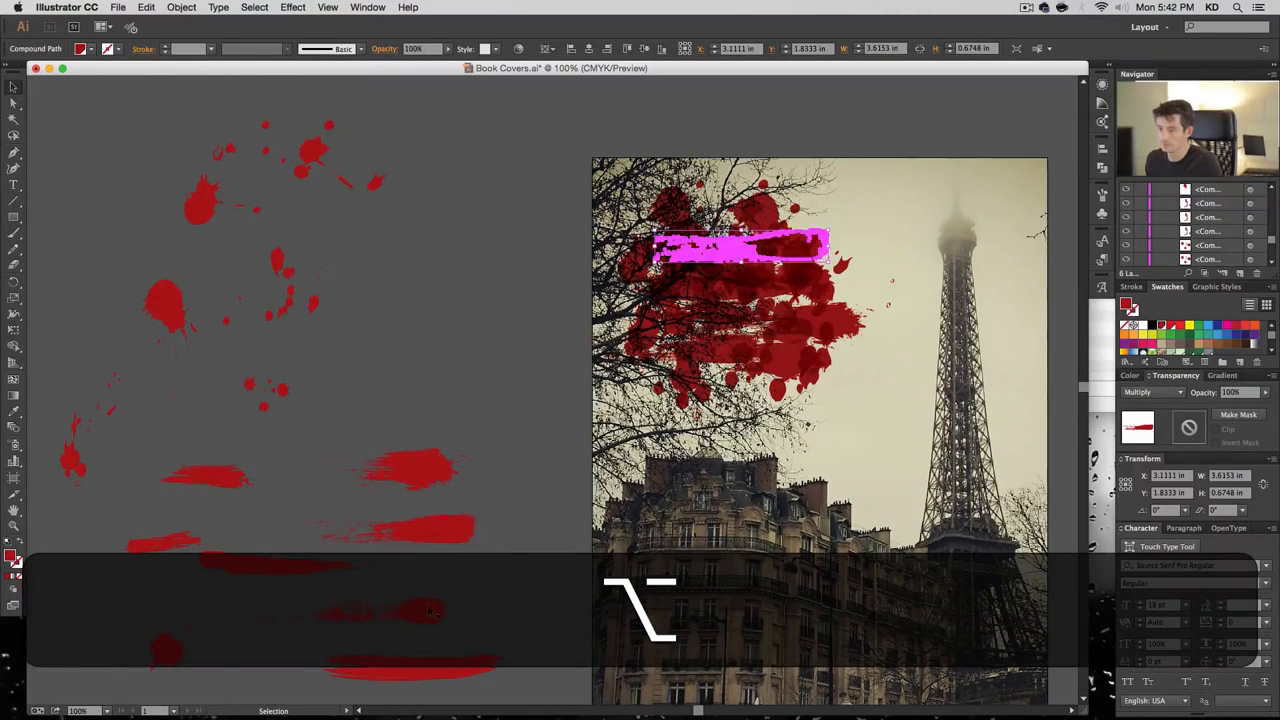
{"action": "mouse_move", "coordinate": [432, 611]}
{"action": "left_mouse_down"}
{"action": "mouse_move", "coordinate": [718, 252]}
{"action": "mouse_move", "coordinate": [857, 229]}
{"action": "left_mouse_up"}
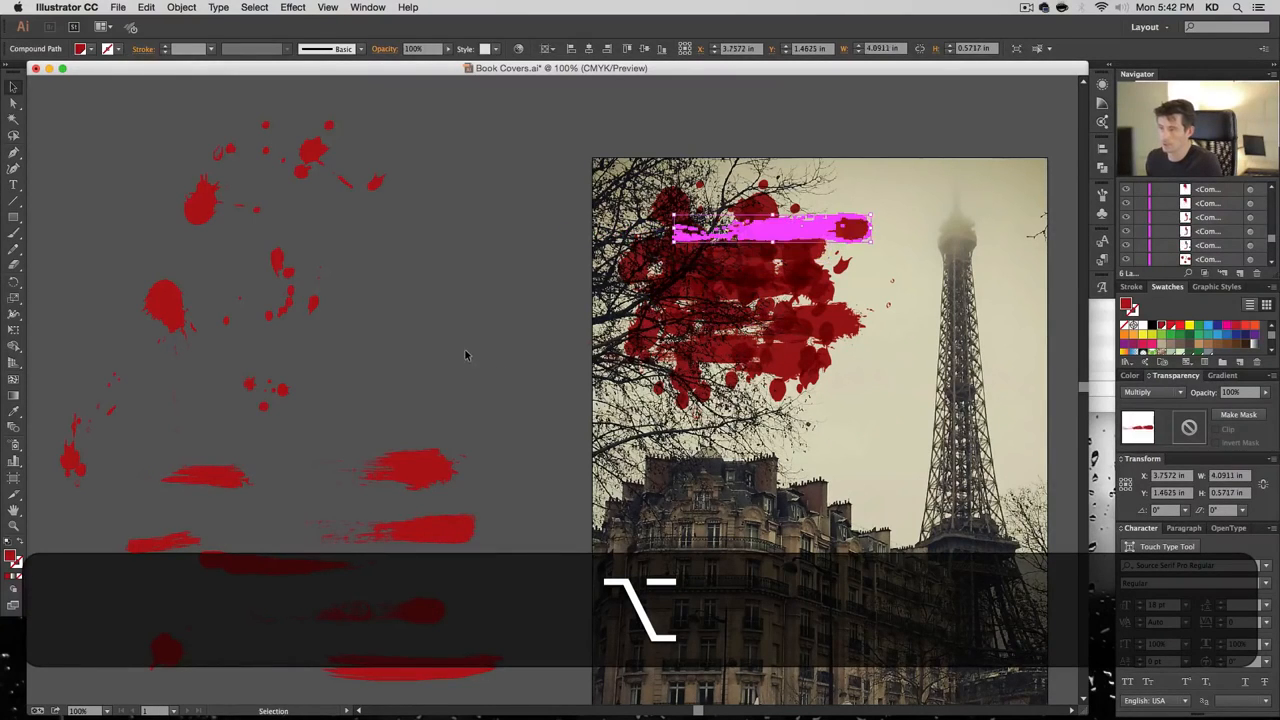
{"action": "left_click", "coordinate": [465, 354]}
Enlarge two small splats in the cluster proportionally
{"action": "left_click", "coordinate": [760, 312]}
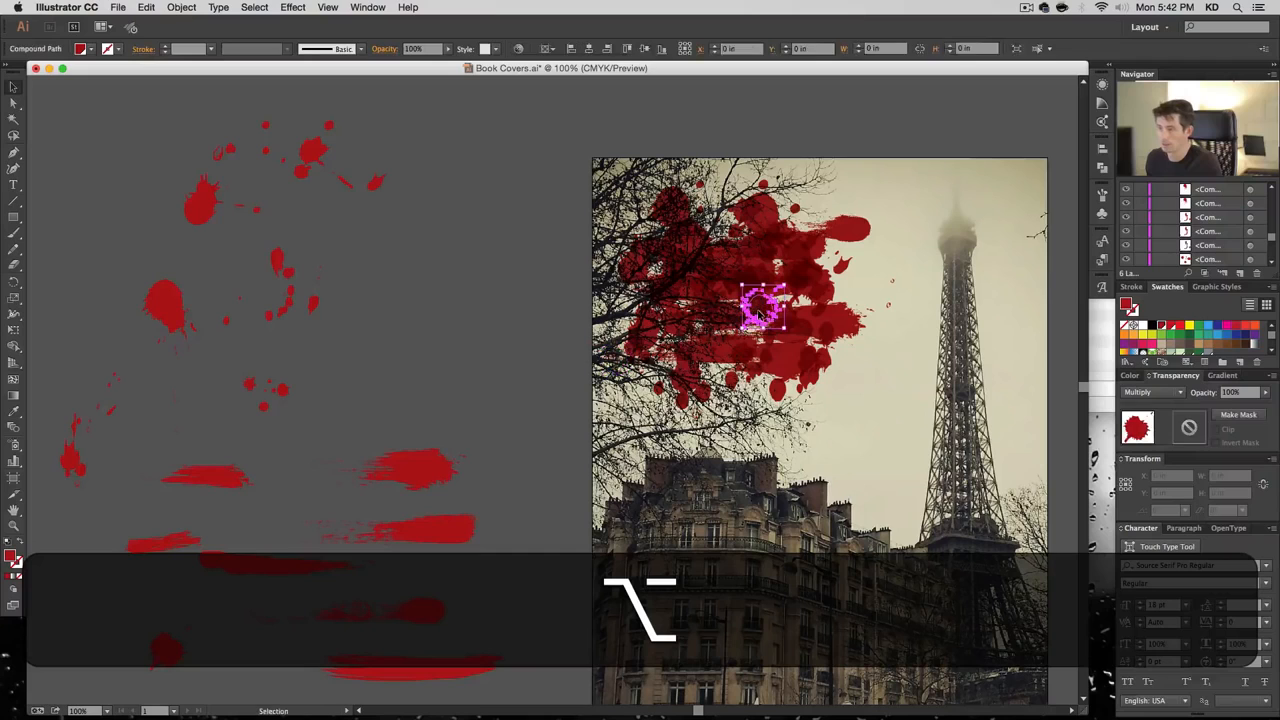
{"action": "left_click_drag", "start_coordinate": [785, 328], "coordinate": [817, 362]}
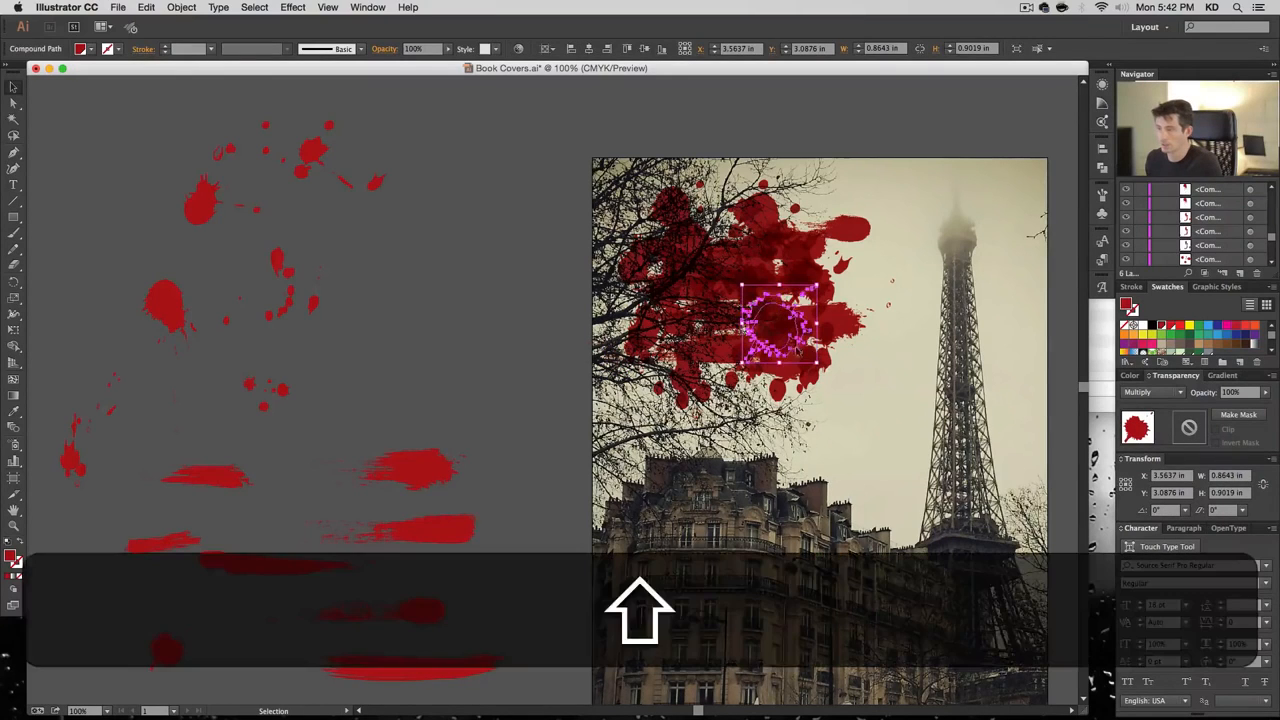
{"action": "left_click", "coordinate": [740, 330]}
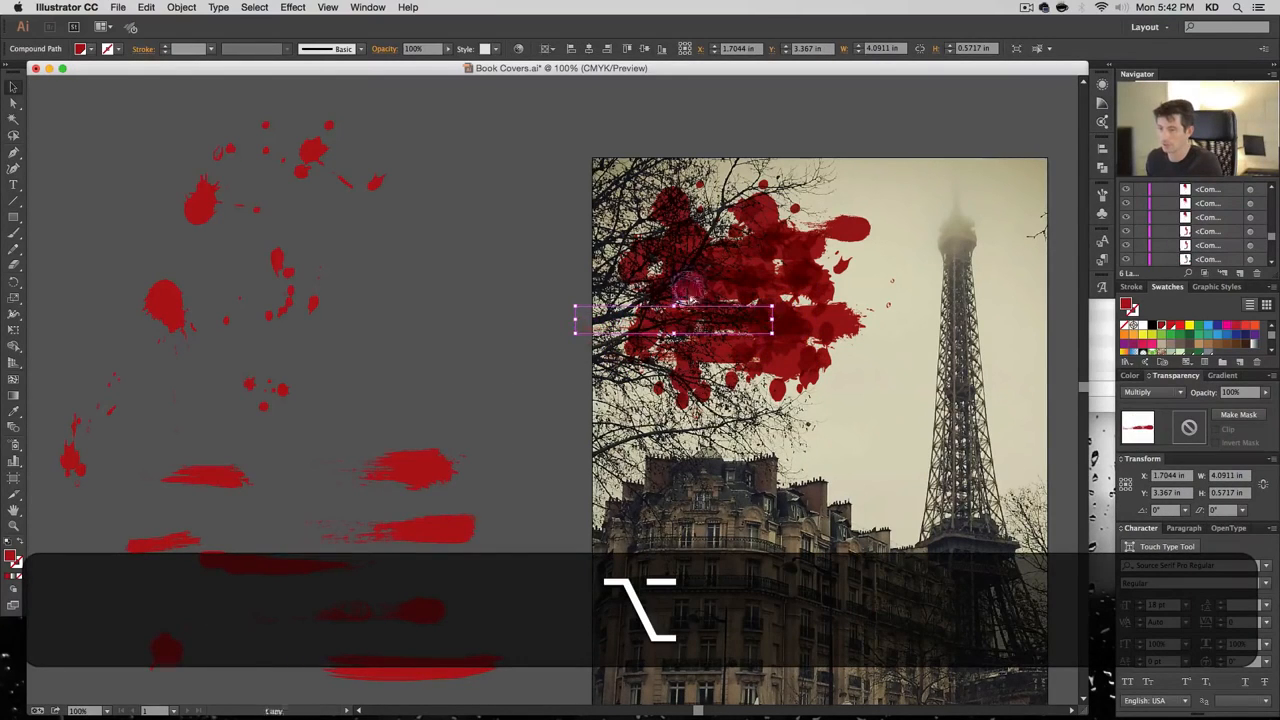
{"action": "left_click", "coordinate": [686, 296]}
{"action": "left_click_drag", "start_coordinate": [706, 318], "coordinate": [719, 376]}
{"action": "left_click", "coordinate": [386, 257]}
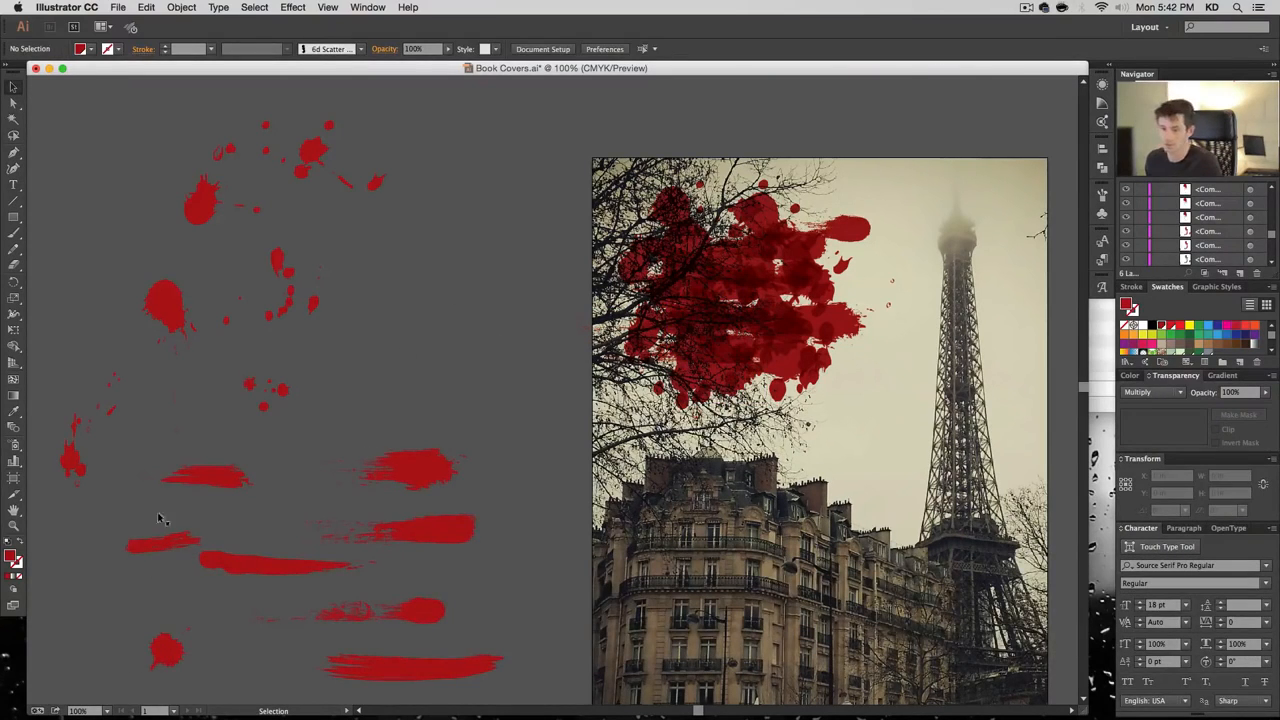
Add another brush stroke and splat copy to the cluster, positioning them along its right edge
{"action": "left_click_drag", "start_coordinate": [226, 475], "coordinate": [811, 291]}
{"action": "left_click", "coordinate": [383, 356]}
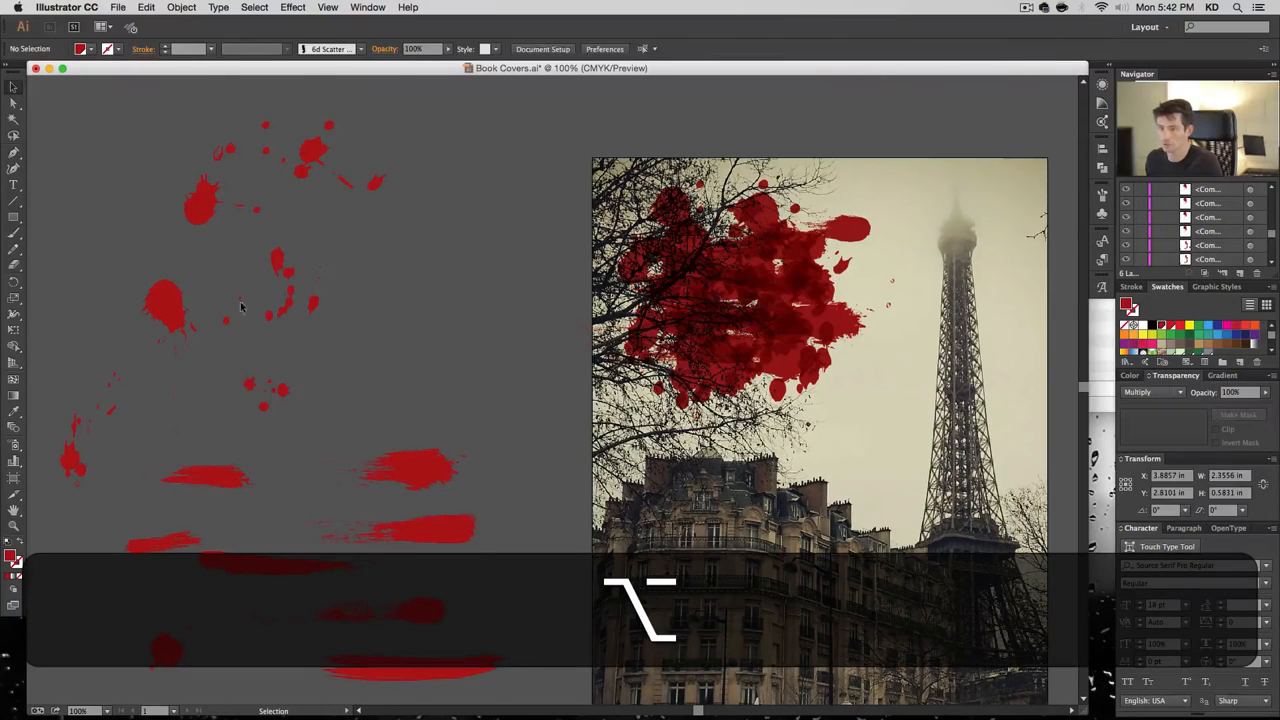
{"action": "left_click_drag", "start_coordinate": [286, 266], "coordinate": [880, 281]}
{"action": "left_click", "coordinate": [898, 312]}
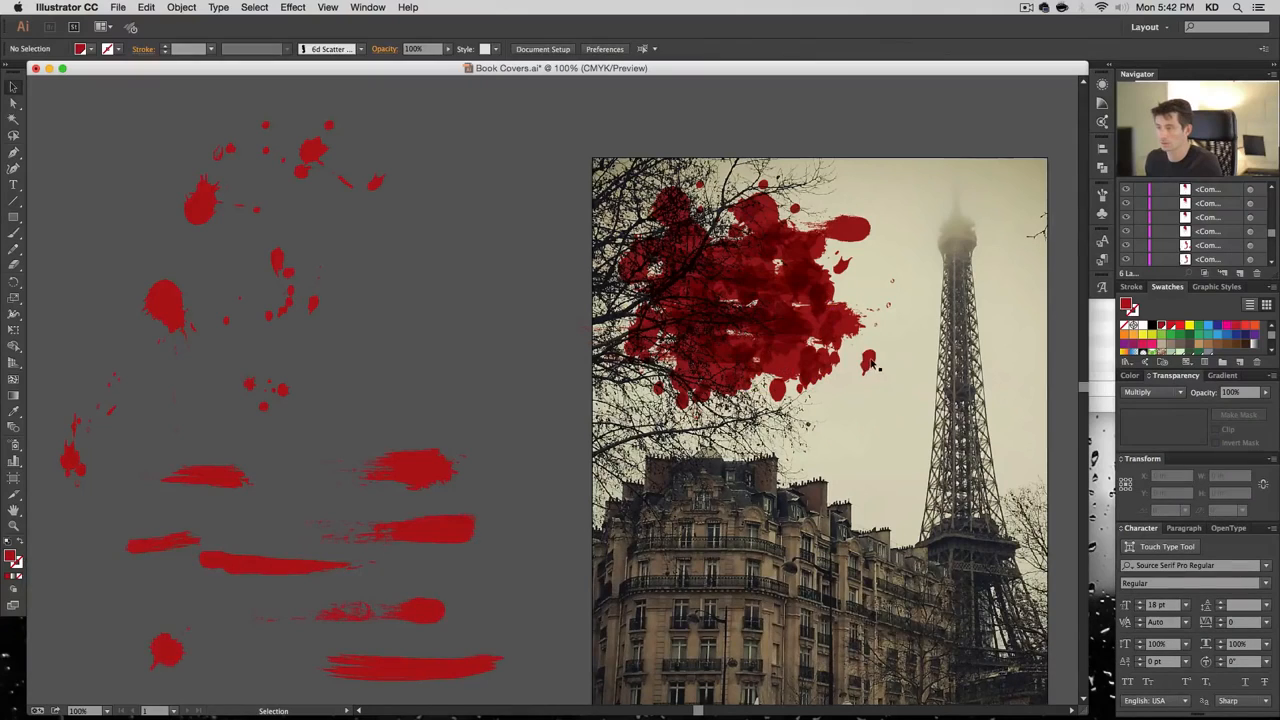
{"action": "mouse_move", "coordinate": [873, 366]}
{"action": "left_mouse_down"}
{"action": "mouse_move", "coordinate": [830, 390]}
{"action": "mouse_move", "coordinate": [876, 345]}
{"action": "left_mouse_up"}
{"action": "left_click_drag", "start_coordinate": [857, 229], "coordinate": [862, 347]}
{"action": "left_click", "coordinate": [901, 380]}
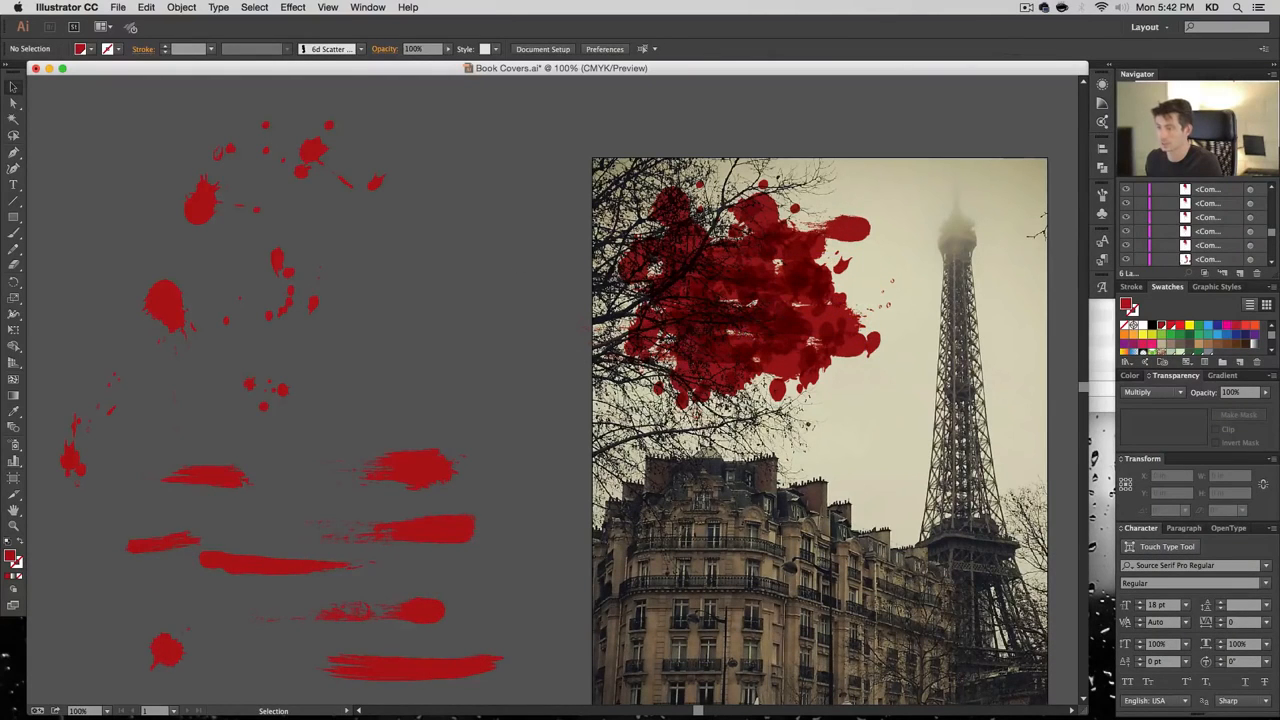
Add two rotated copies of the upper-left splatter to the cluster, one turned 90 degrees
{"action": "key", "text": "alt"}
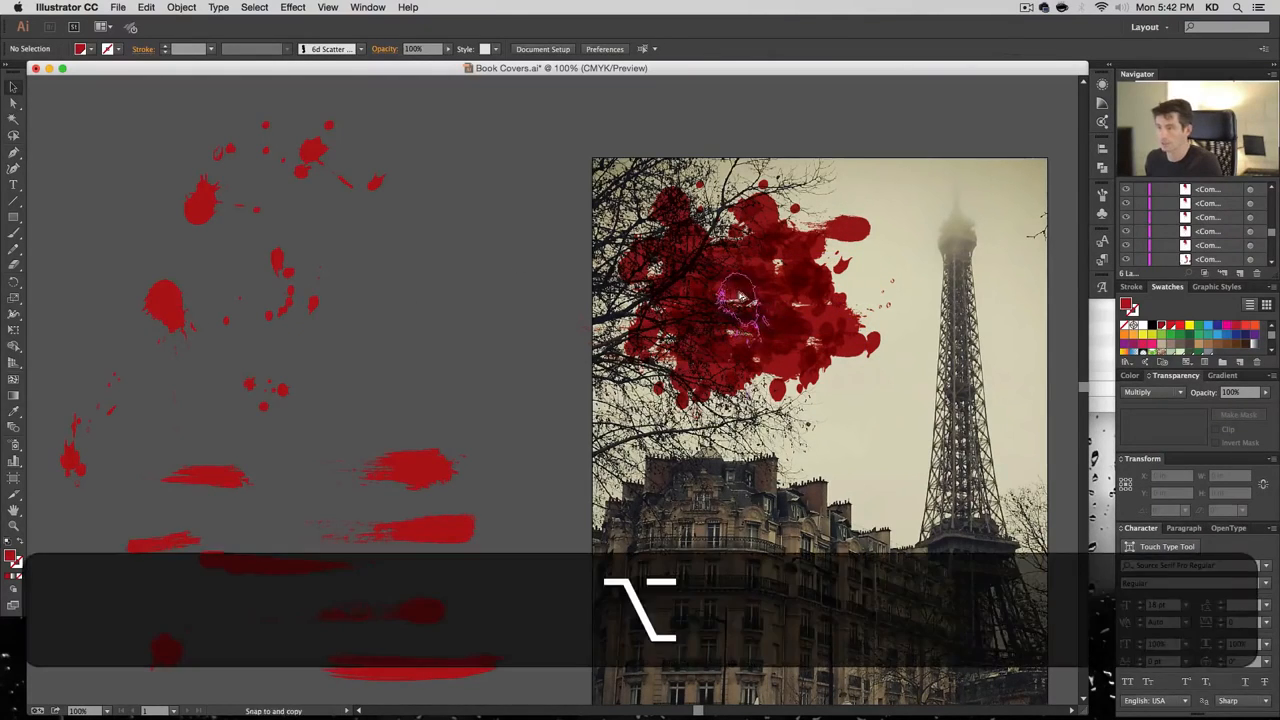
{"action": "left_click_drag", "start_coordinate": [204, 214], "coordinate": [656, 316]}
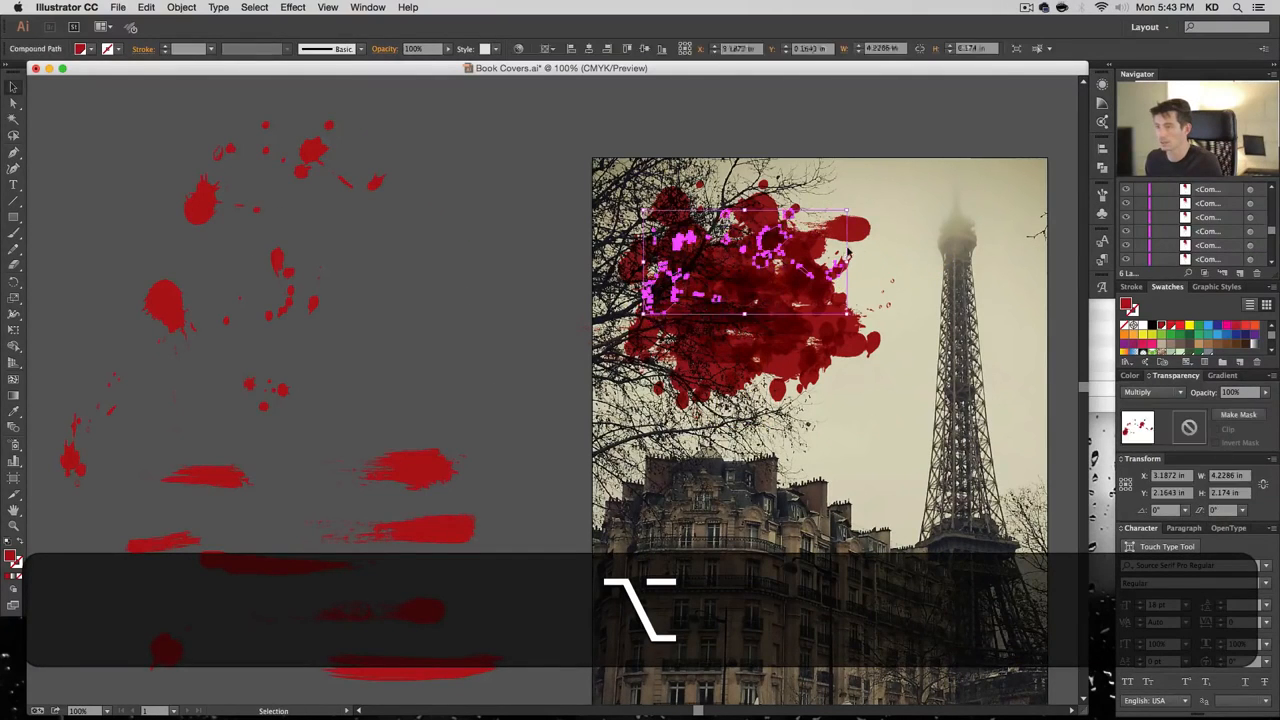
{"action": "left_click_drag", "start_coordinate": [851, 211], "coordinate": [693, 160]}
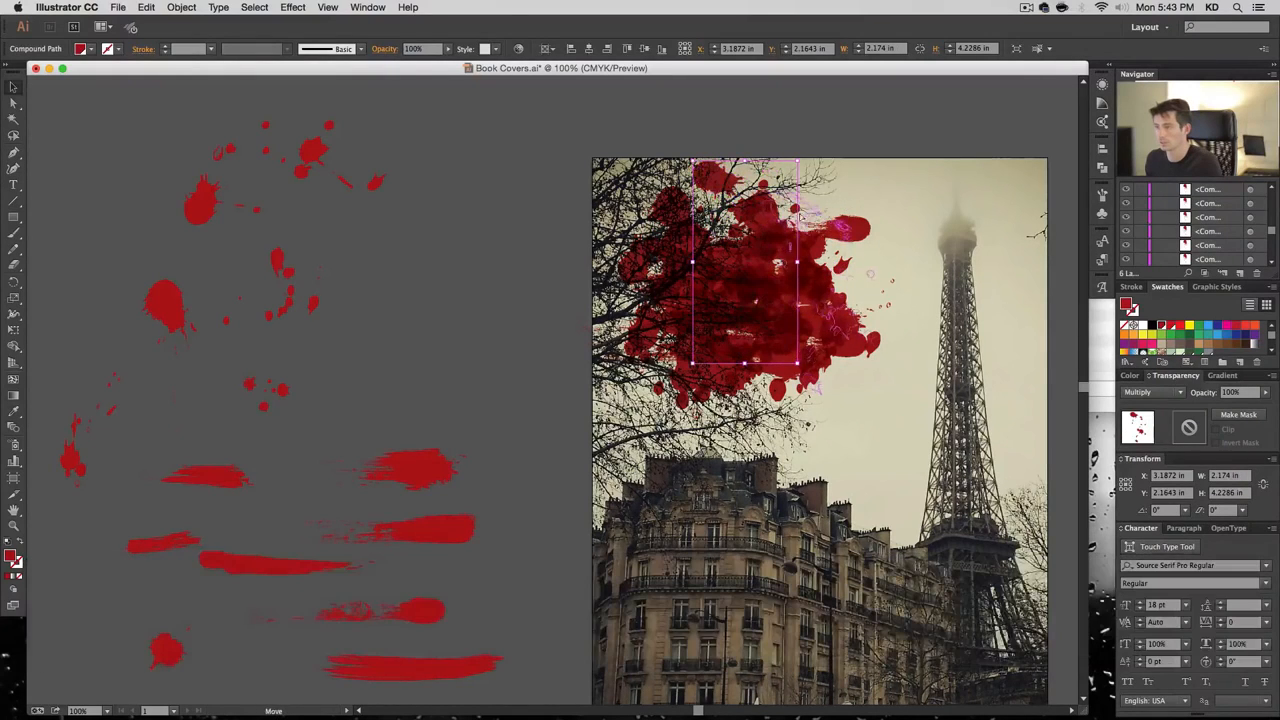
{"action": "left_click", "coordinate": [467, 479]}
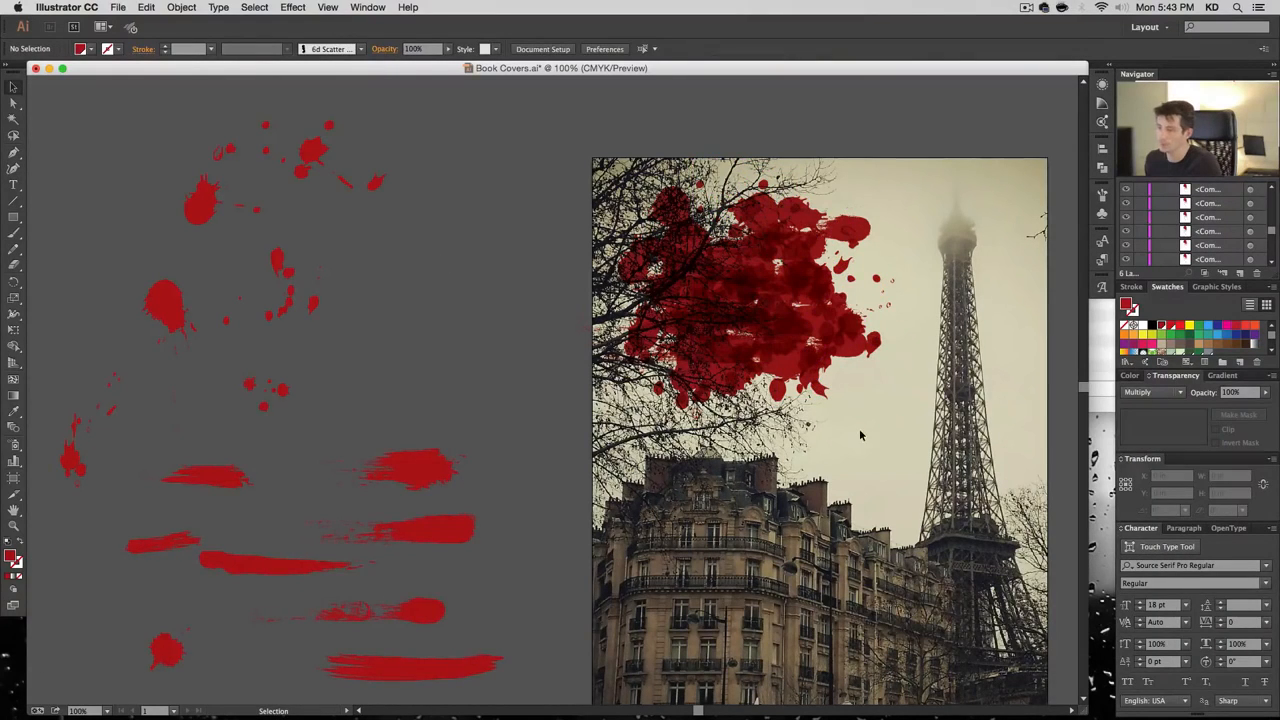
{"action": "left_click_drag", "start_coordinate": [216, 216], "coordinate": [731, 246]}
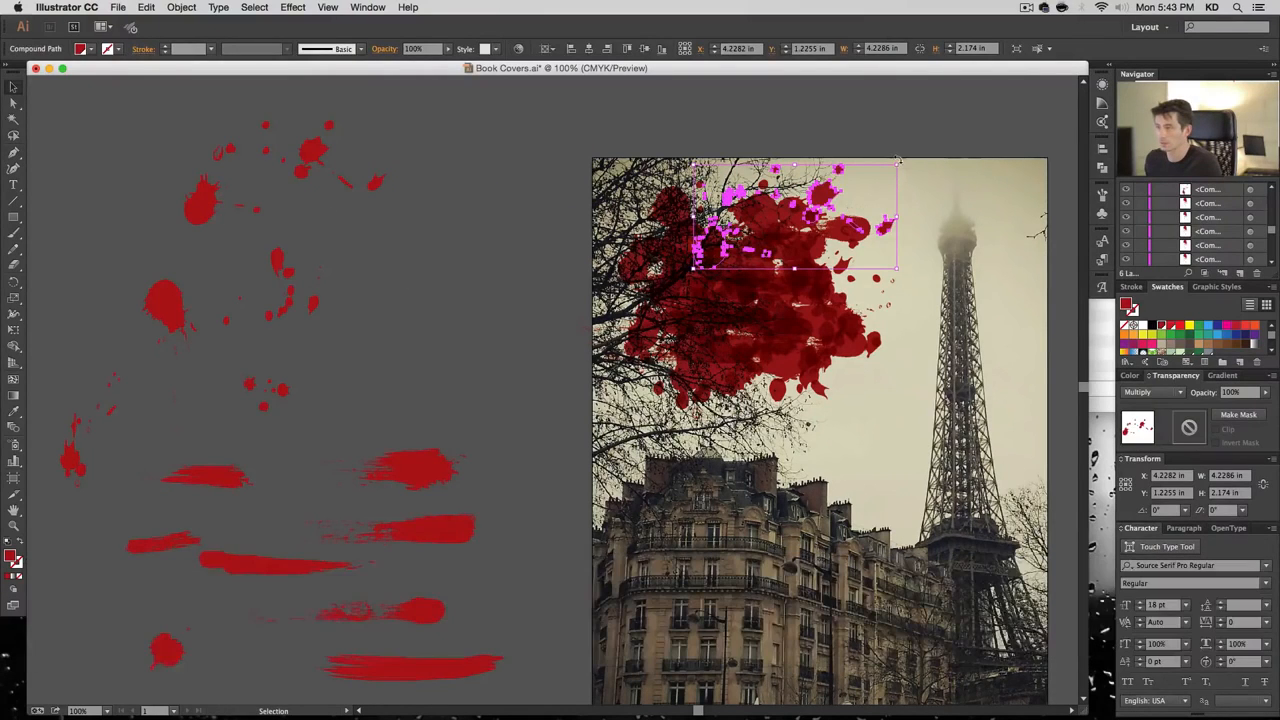
{"action": "left_click_drag", "start_coordinate": [900, 168], "coordinate": [894, 409]}
{"action": "left_click_drag", "start_coordinate": [770, 134], "coordinate": [728, 210]}
{"action": "left_click", "coordinate": [503, 295]}
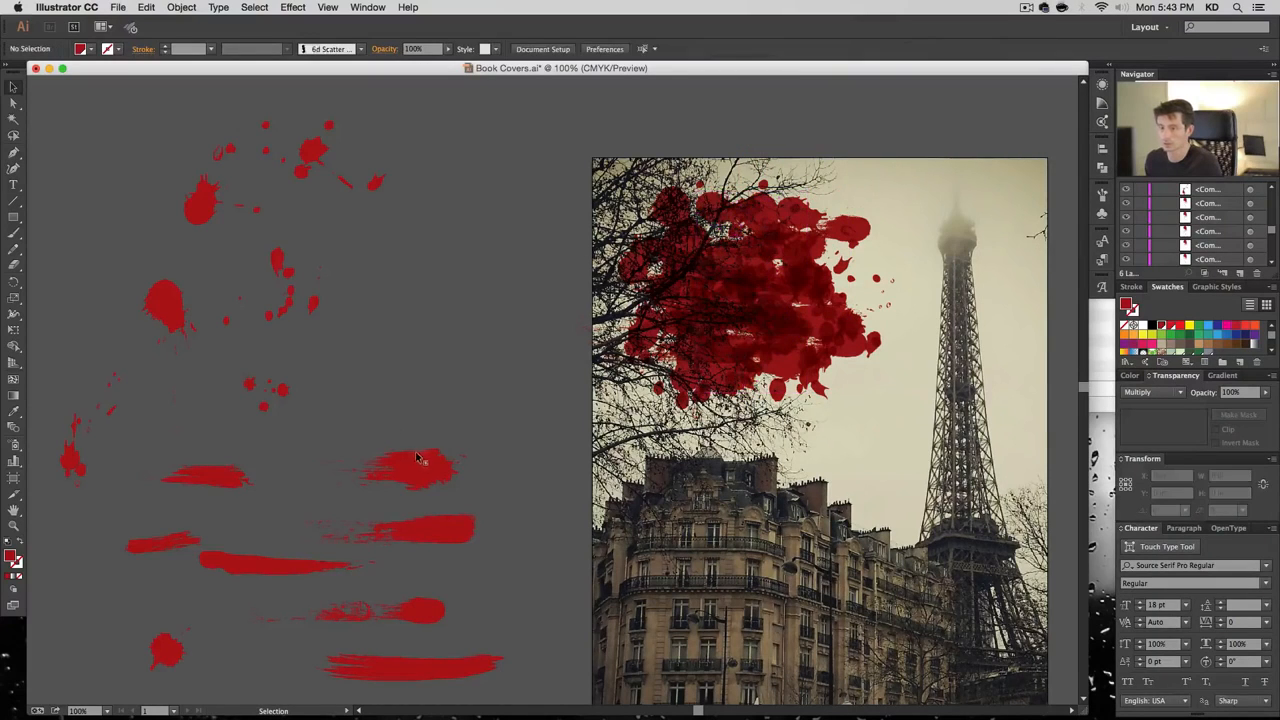
Copy three more red brush strokes onto the red cluster
{"action": "left_click_drag", "start_coordinate": [422, 463], "coordinate": [746, 216]}
{"action": "left_click", "coordinate": [421, 345]}
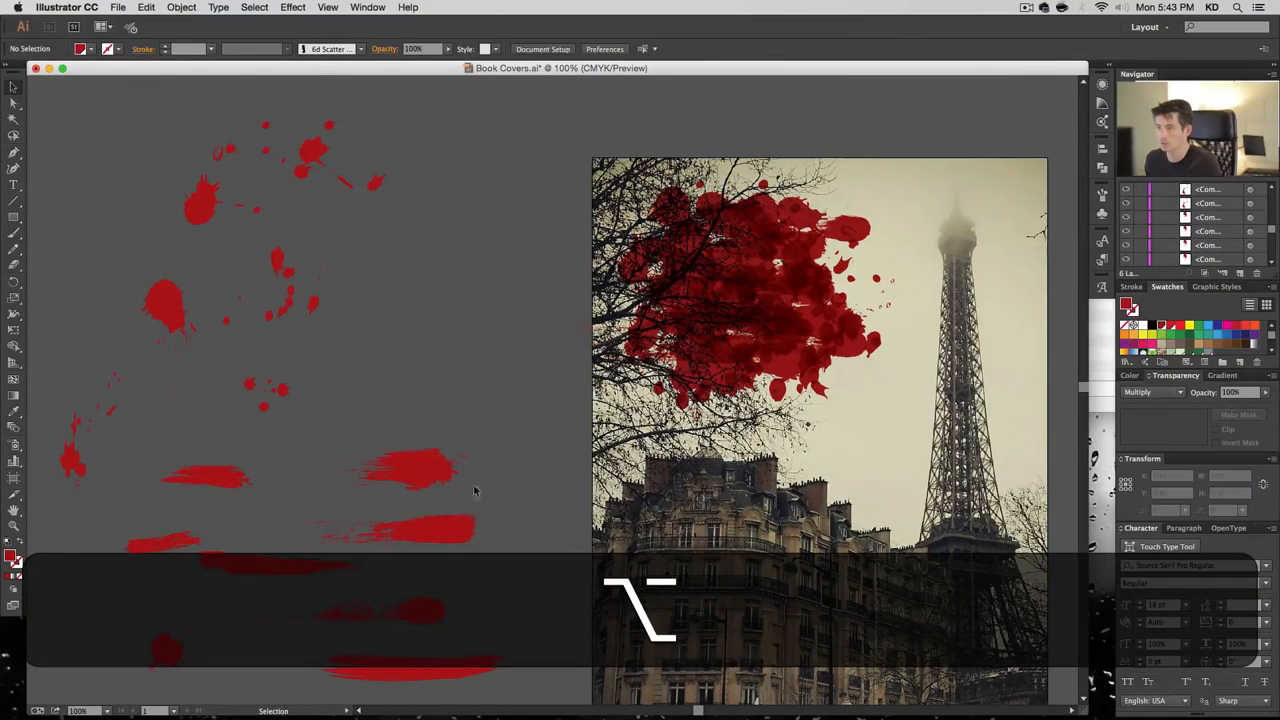
{"action": "left_click_drag", "start_coordinate": [502, 457], "coordinate": [722, 237]}
{"action": "left_click", "coordinate": [407, 309]}
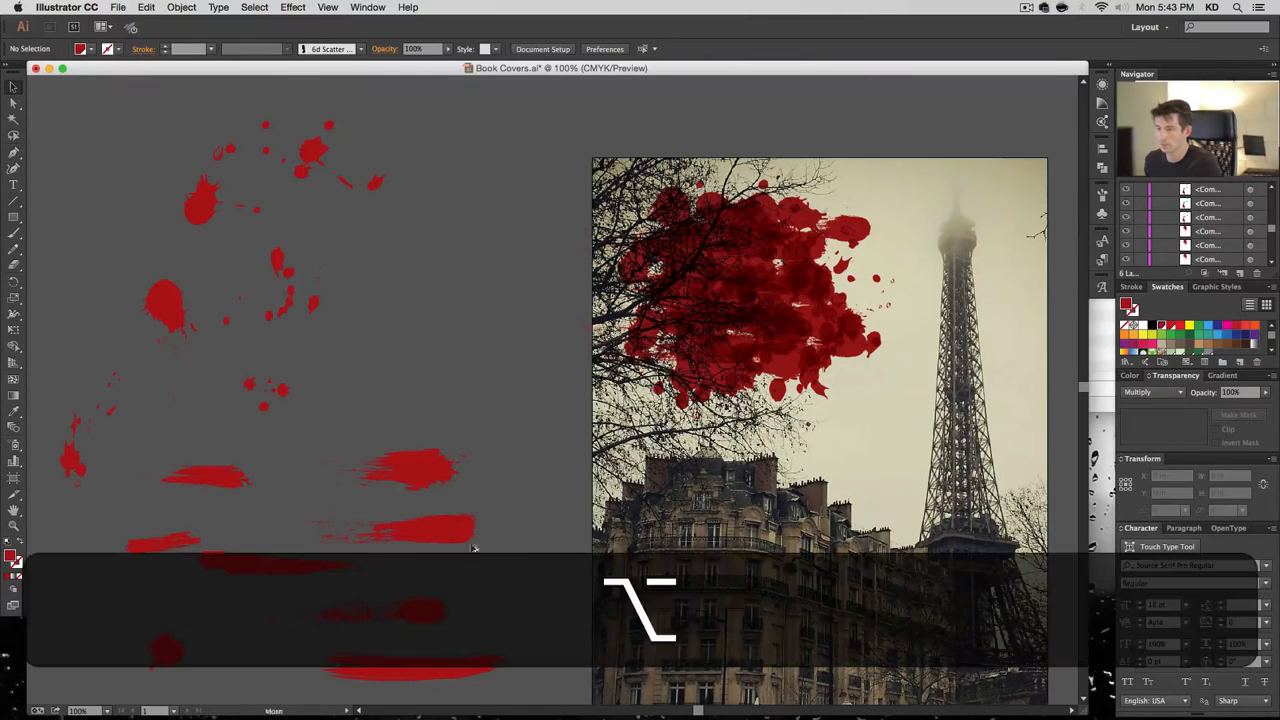
{"action": "mouse_move", "coordinate": [407, 648]}
{"action": "left_mouse_down"}
{"action": "mouse_move", "coordinate": [700, 200]}
{"action": "mouse_move", "coordinate": [610, 222]}
{"action": "left_mouse_up"}
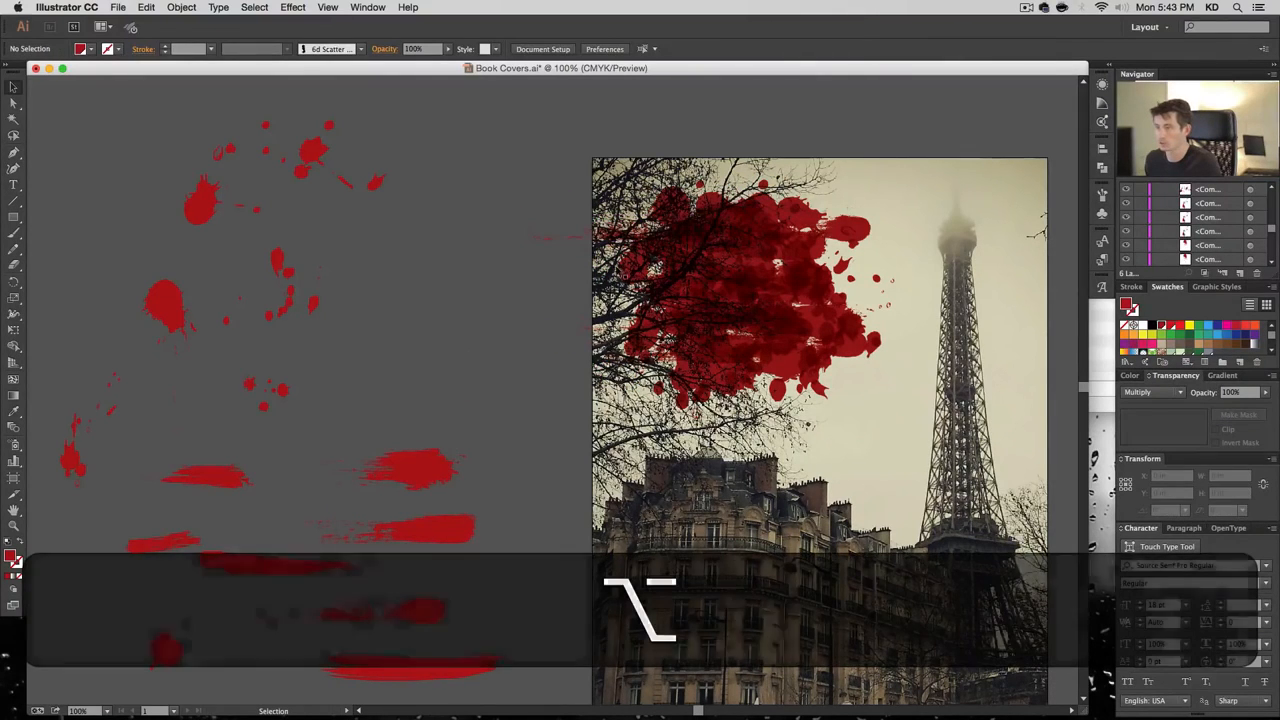
{"action": "left_click", "coordinate": [489, 343]}
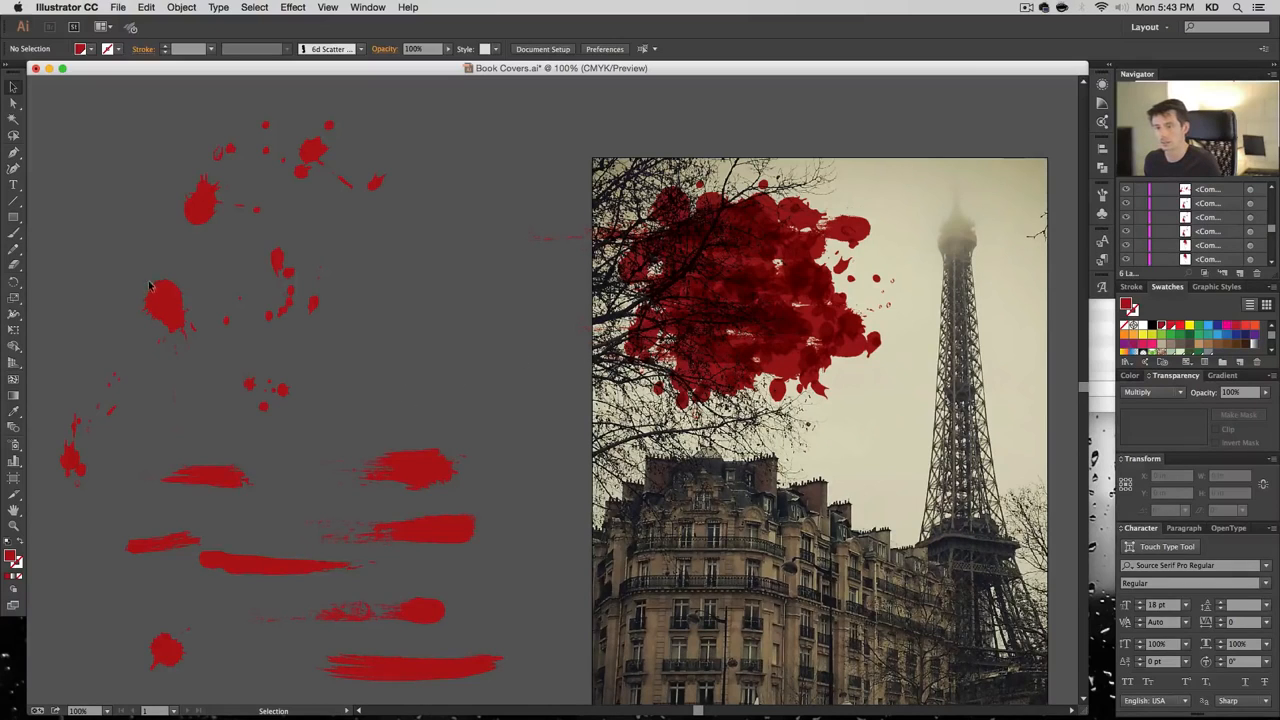
Add copies of the left splatter, long brush stroke and lower-left splatter to the cluster
{"action": "left_click_drag", "start_coordinate": [161, 297], "coordinate": [769, 255]}
{"action": "left_click", "coordinate": [528, 354]}
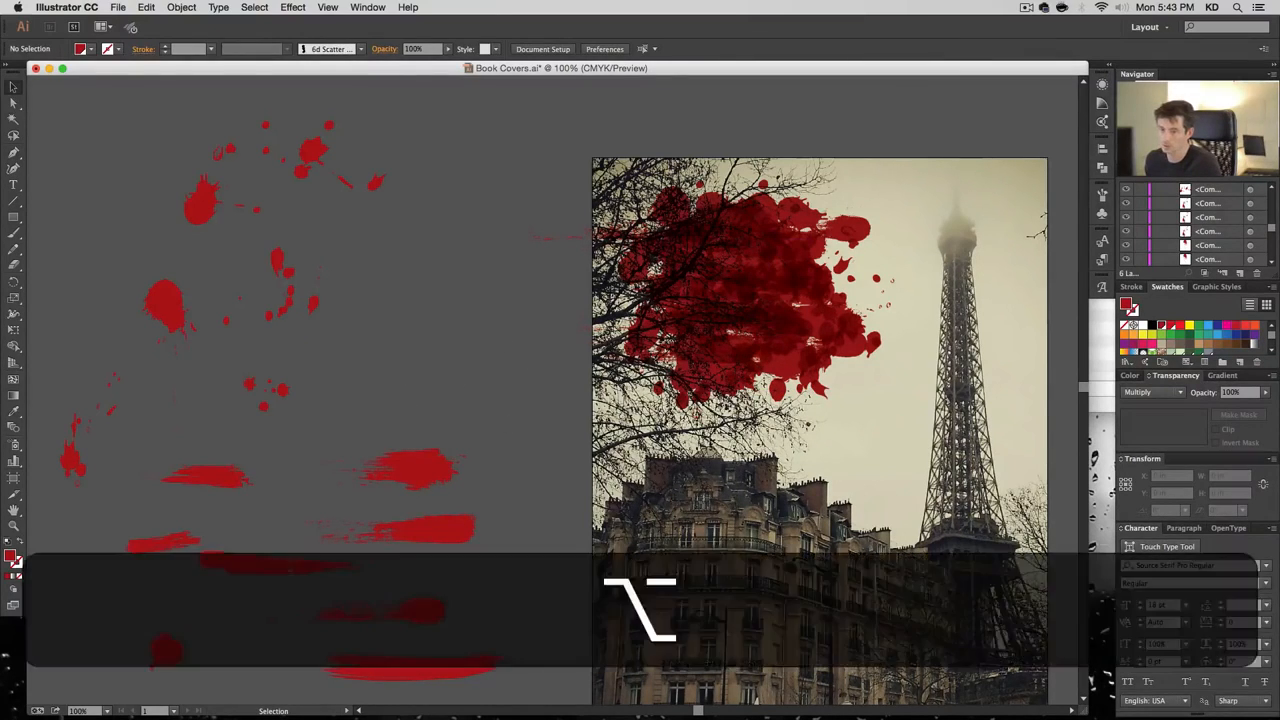
{"action": "left_click_drag", "start_coordinate": [286, 562], "coordinate": [760, 337]}
{"action": "left_click", "coordinate": [532, 378]}
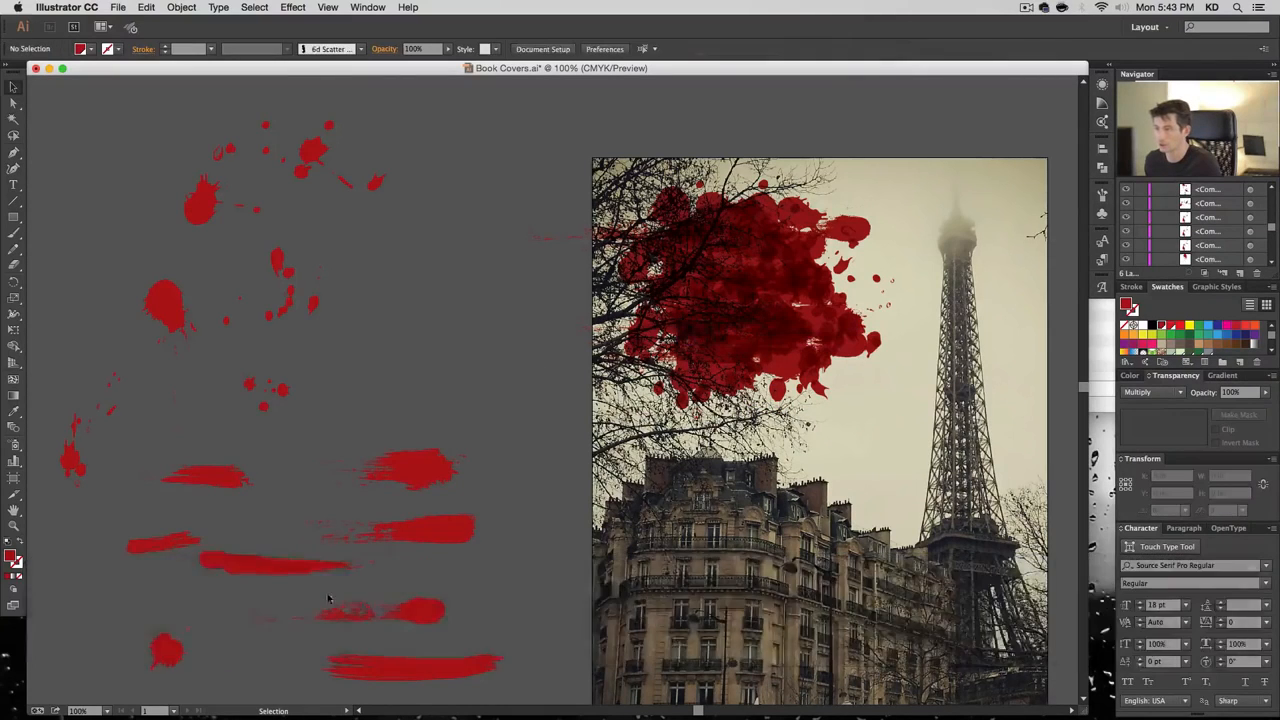
{"action": "left_click_drag", "start_coordinate": [171, 645], "coordinate": [801, 304]}
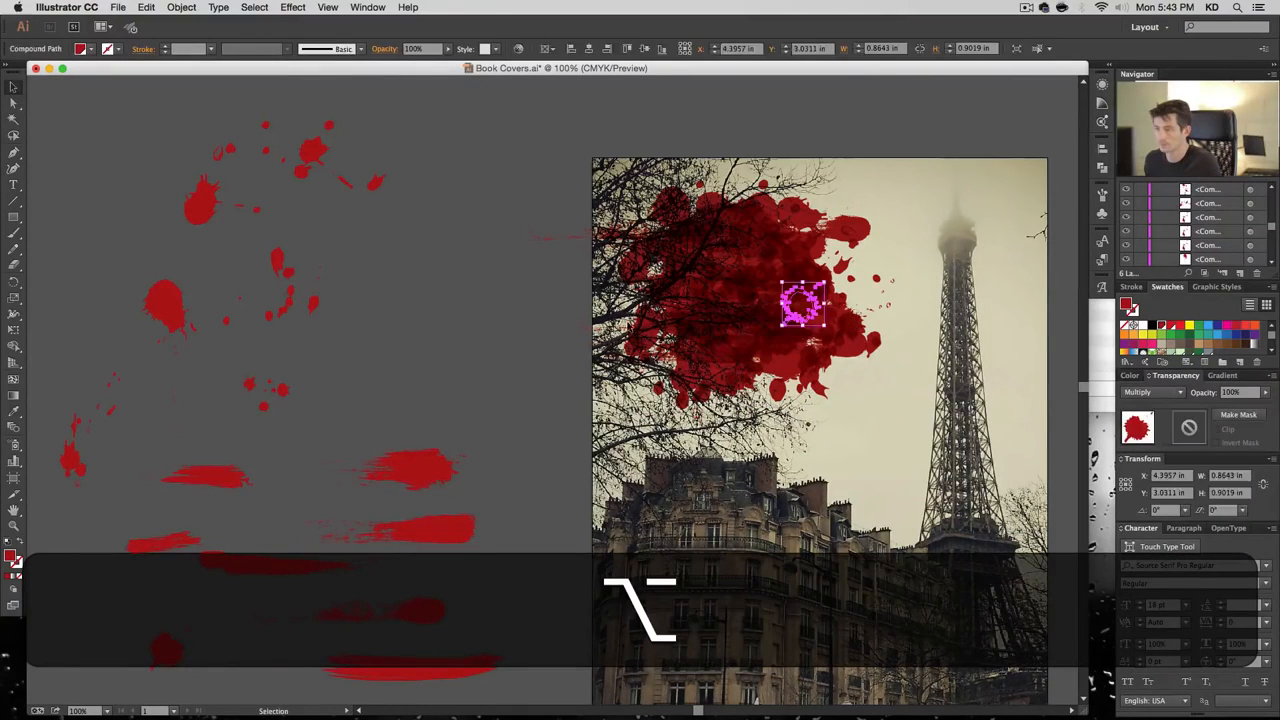
Copy the top-left splatter and several small splatters onto the photo below the splatter mass
{"action": "left_click", "coordinate": [531, 451]}
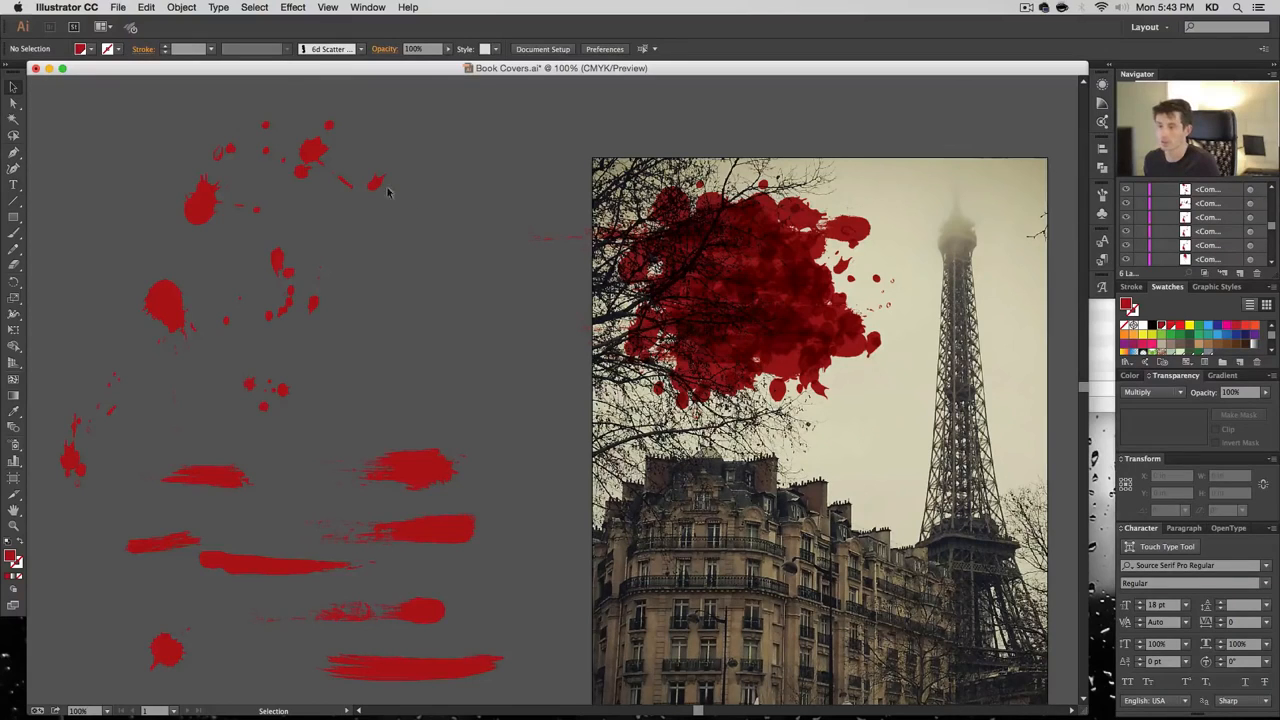
{"action": "left_click_drag", "start_coordinate": [206, 204], "coordinate": [615, 223]}
{"action": "left_click", "coordinate": [489, 283]}
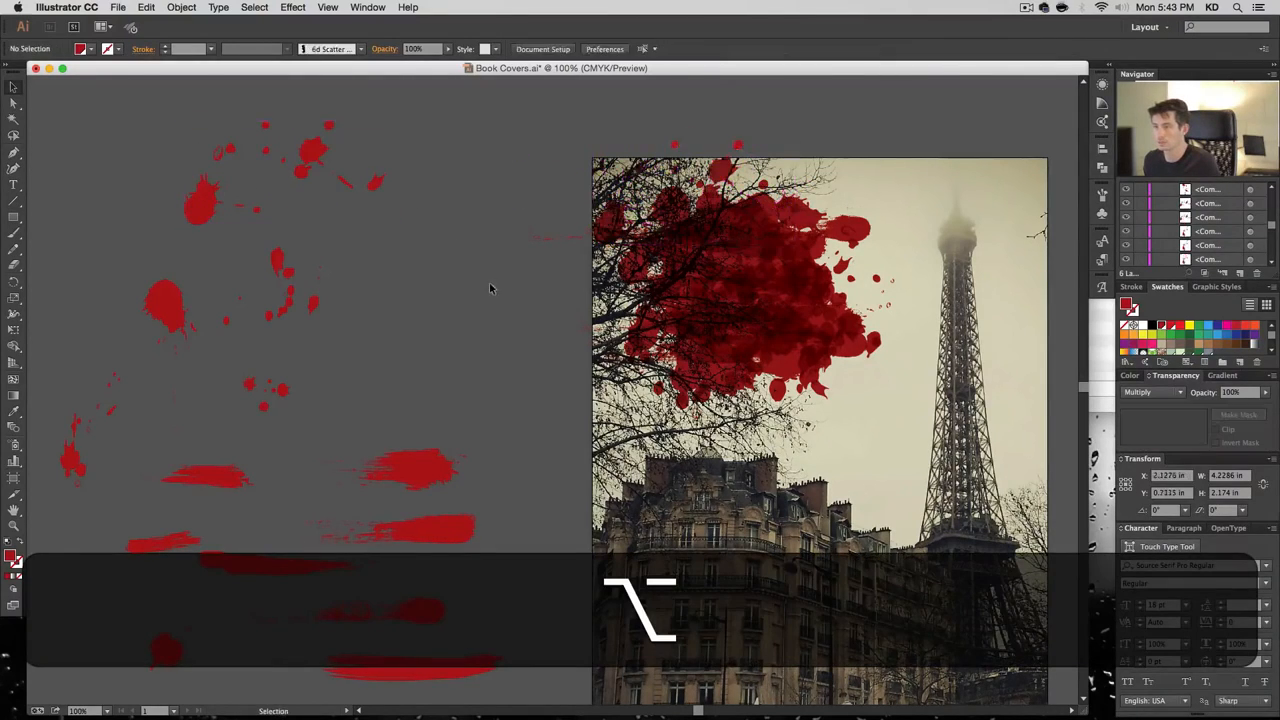
{"action": "left_click_drag", "start_coordinate": [294, 300], "coordinate": [836, 403]}
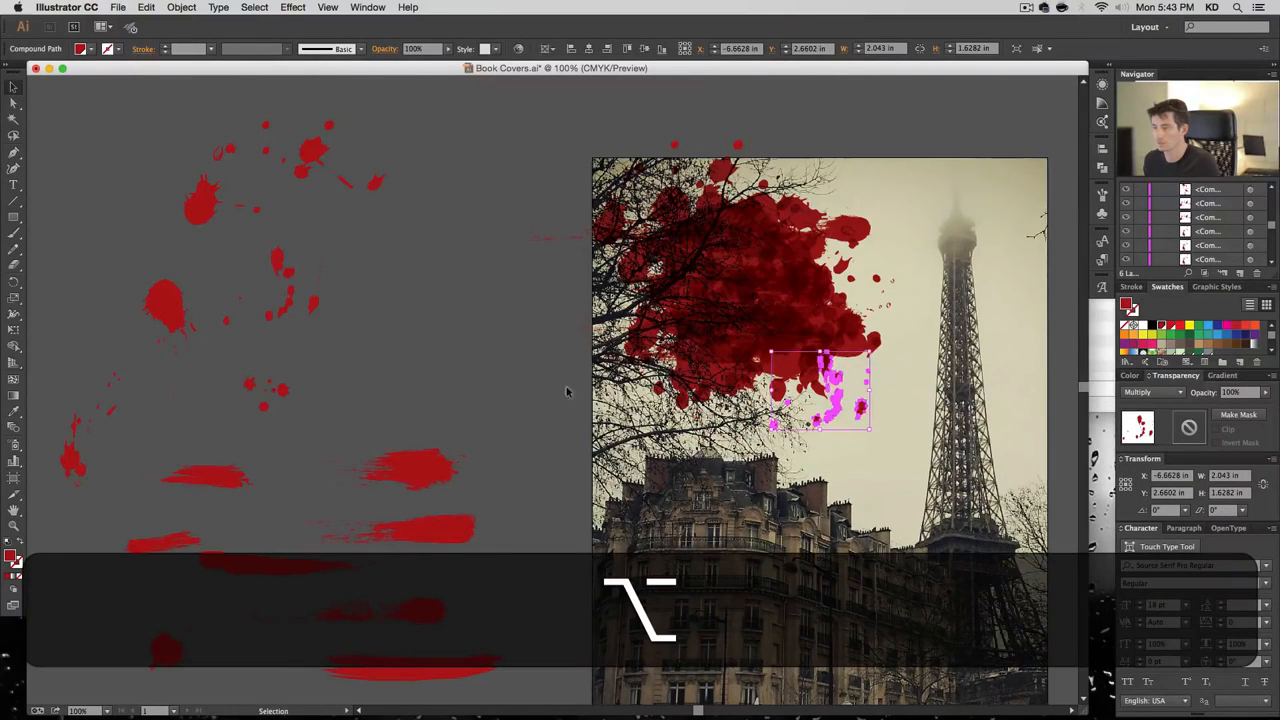
{"action": "left_click", "coordinate": [532, 418]}
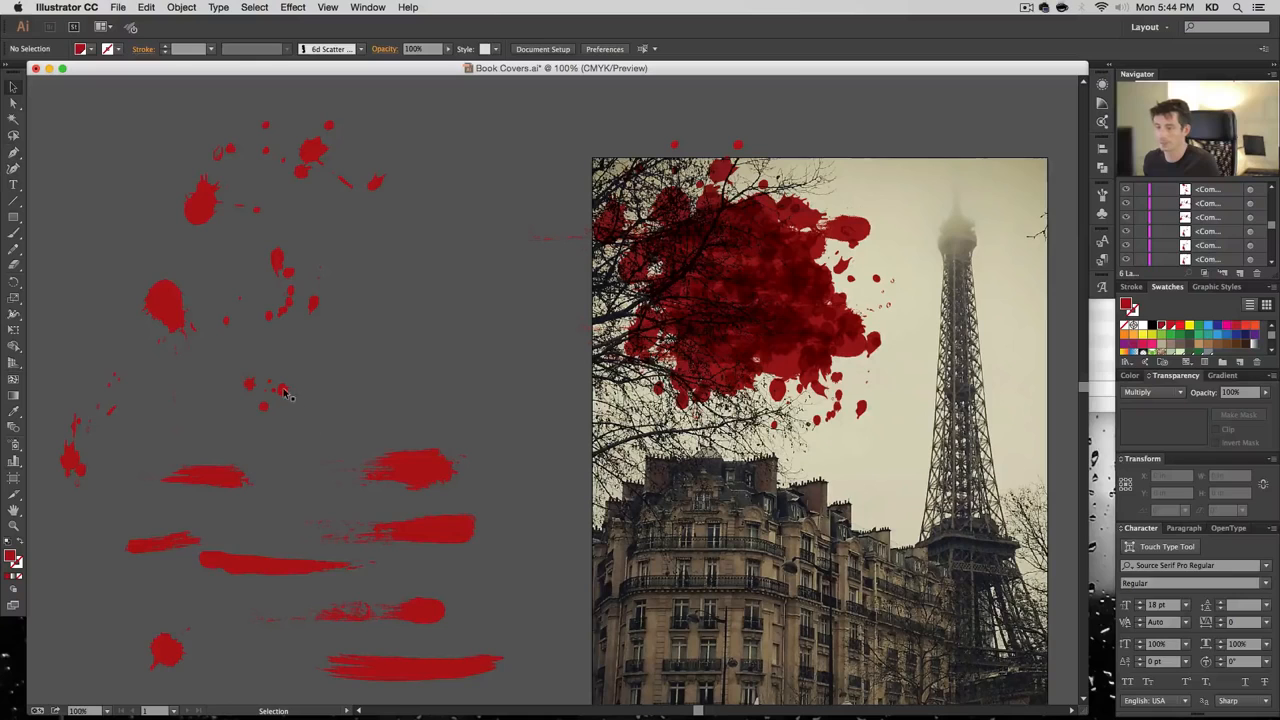
{"action": "left_click_drag", "start_coordinate": [285, 393], "coordinate": [732, 419]}
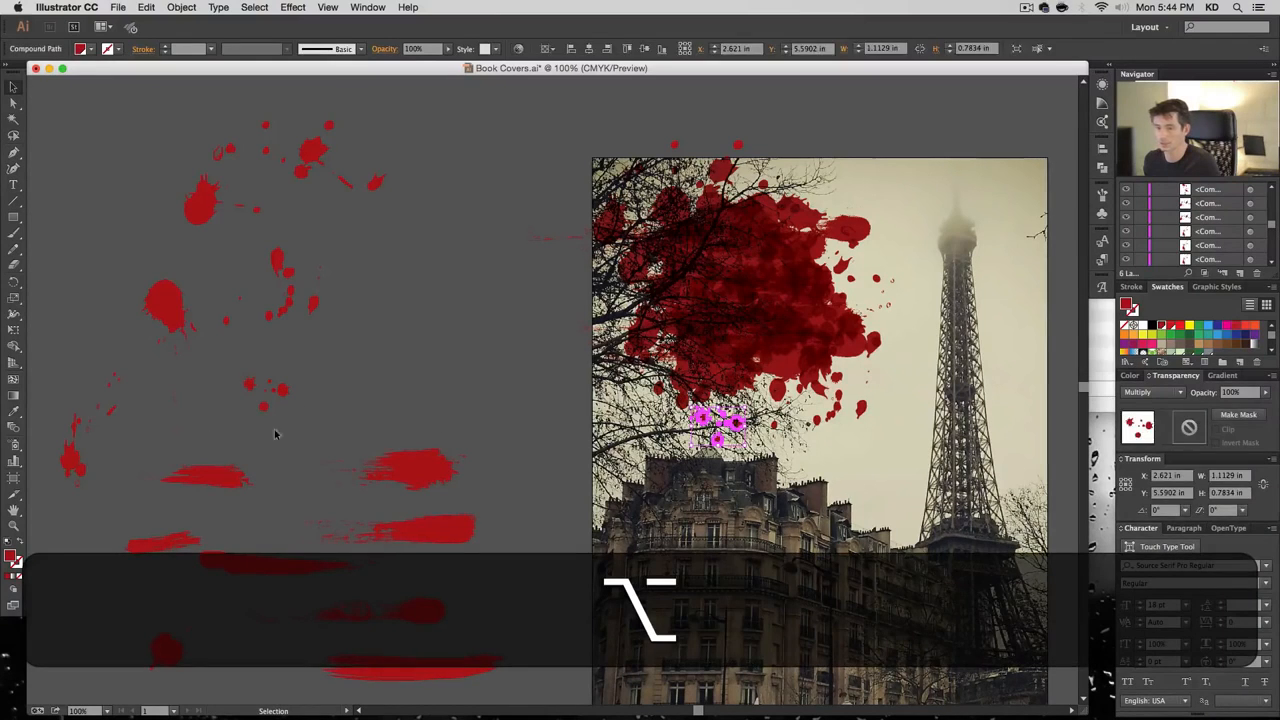
{"action": "left_click_drag", "start_coordinate": [74, 457], "coordinate": [629, 427]}
{"action": "left_click", "coordinate": [466, 434]}
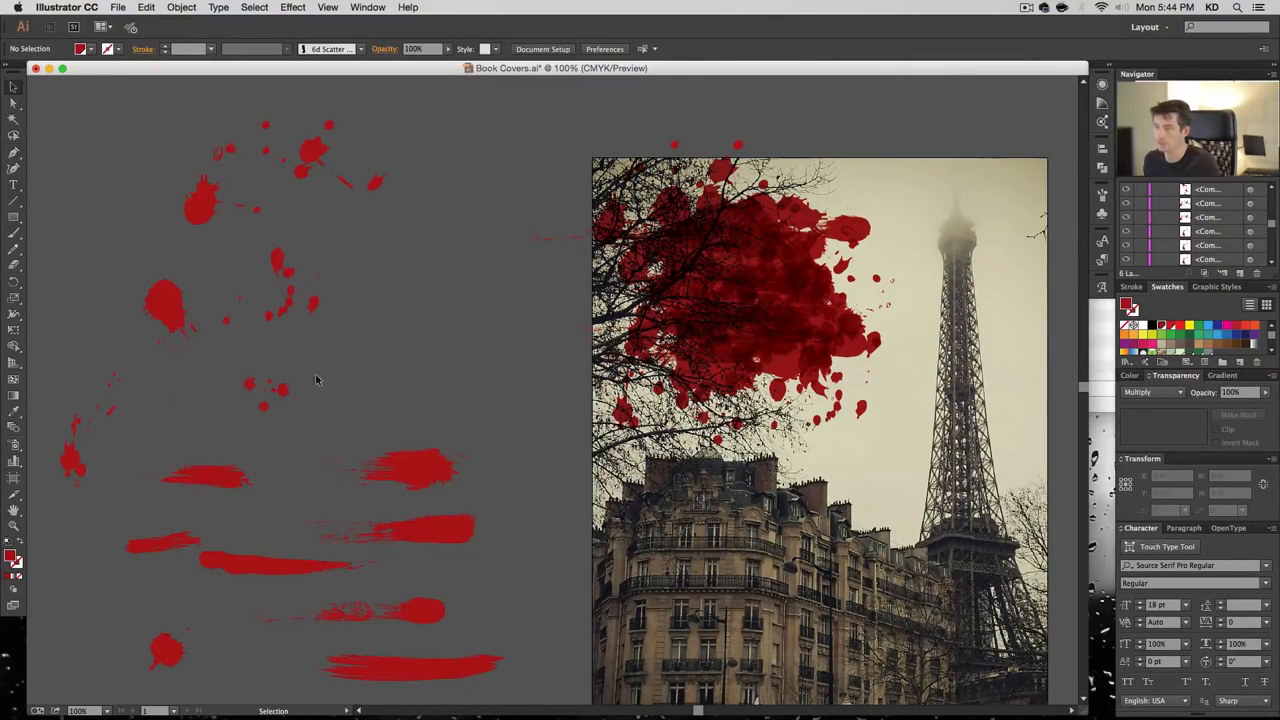
Copy the tall left splatter to the photo's top edge, rotated about 100 degrees, then deselect
{"action": "left_click", "coordinate": [307, 170]}
{"action": "left_click", "coordinate": [249, 318]}
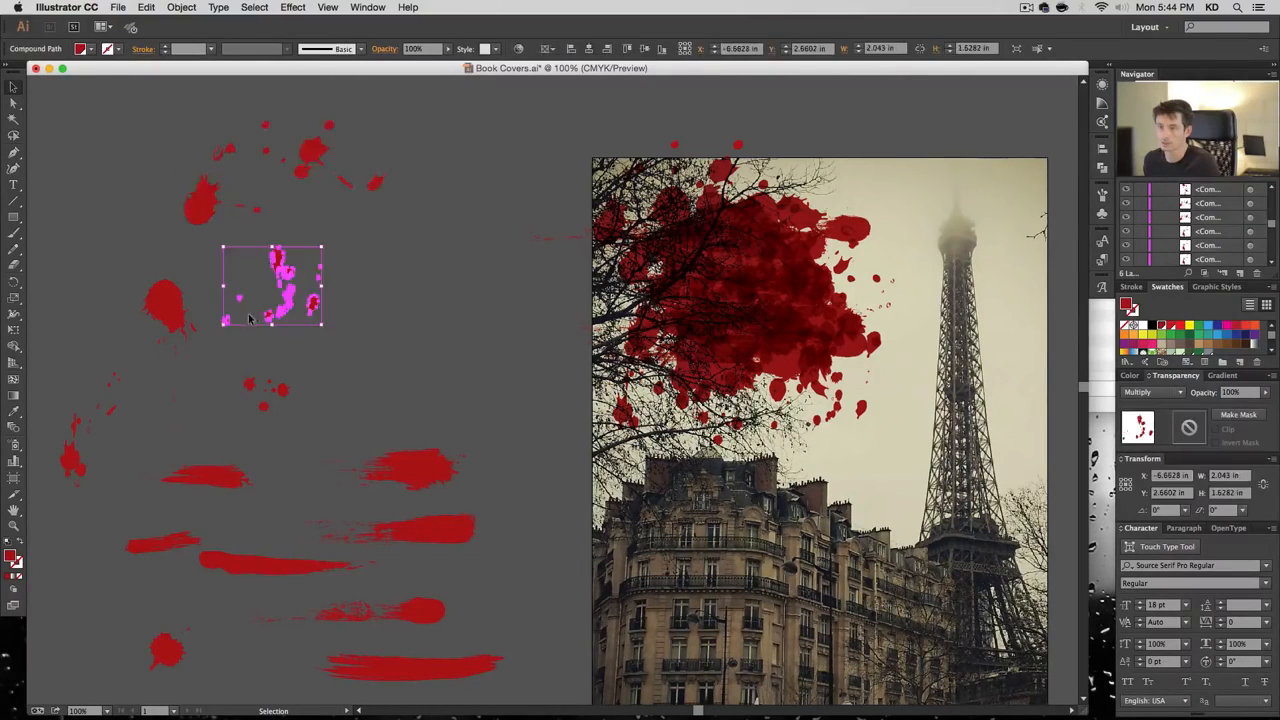
{"action": "left_click", "coordinate": [78, 440]}
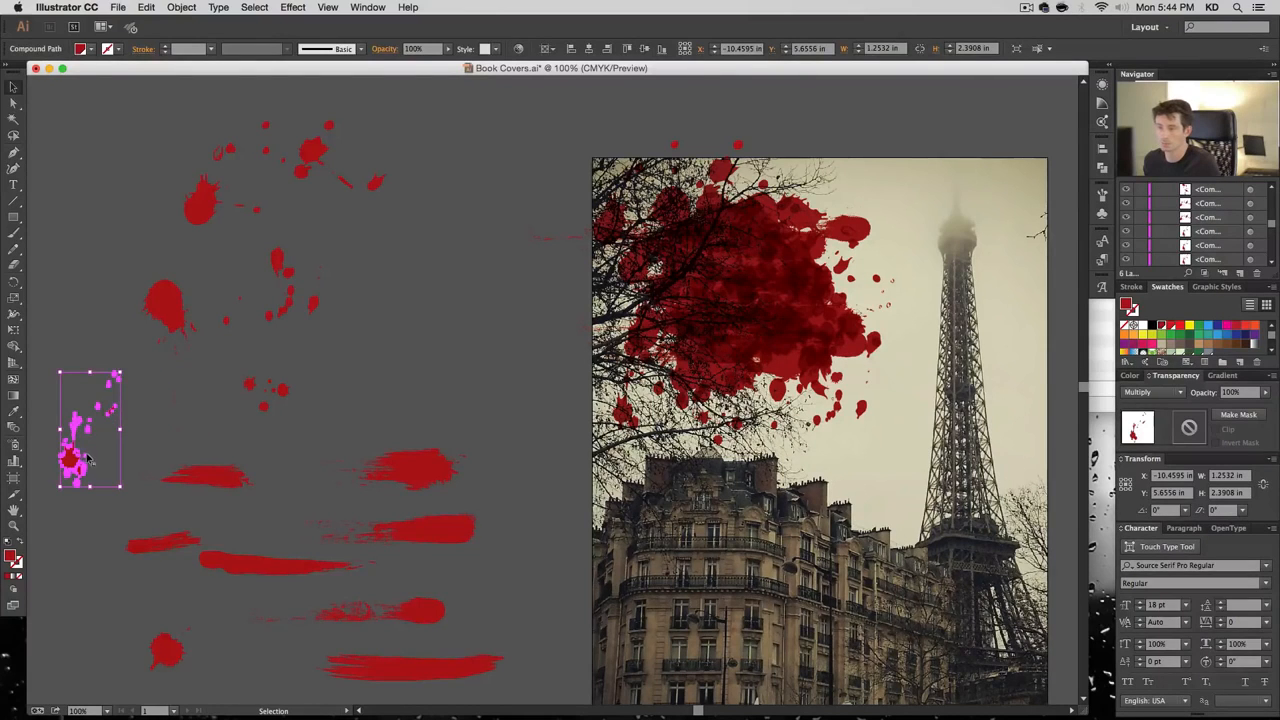
{"action": "left_click_drag", "start_coordinate": [88, 460], "coordinate": [856, 198]}
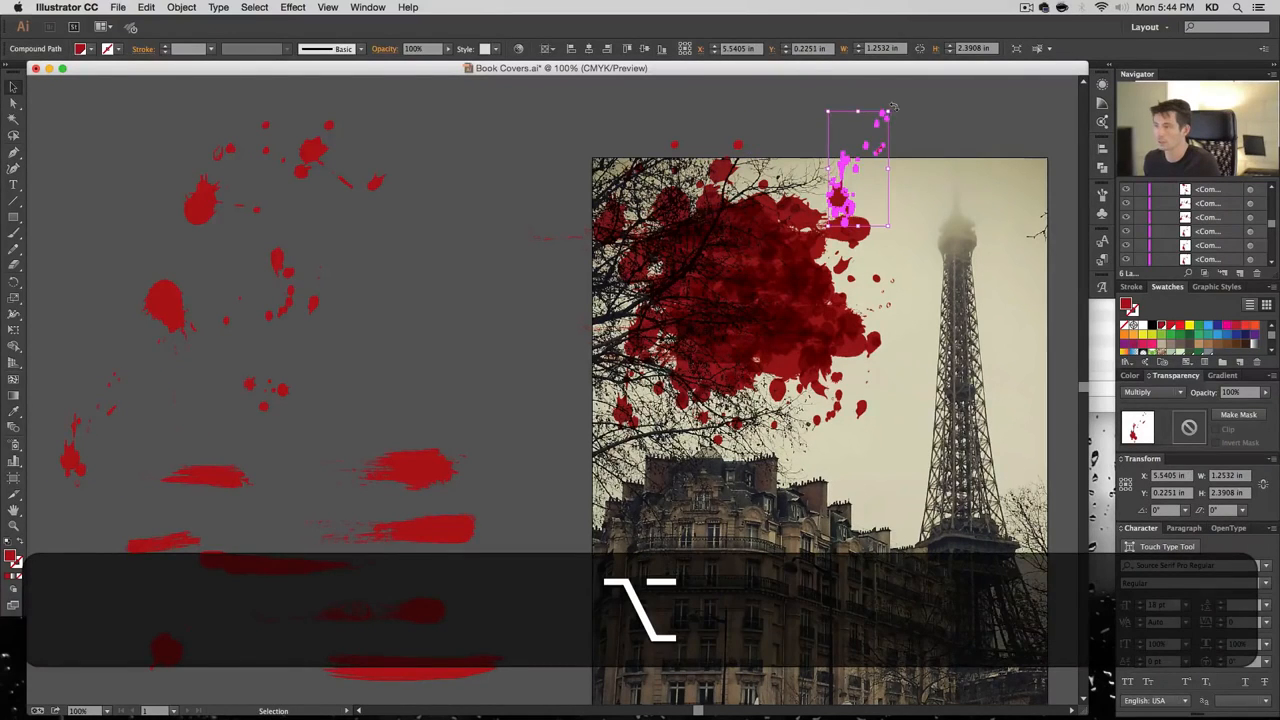
{"action": "left_click_drag", "start_coordinate": [894, 107], "coordinate": [957, 265]}
{"action": "left_click_drag", "start_coordinate": [838, 148], "coordinate": [842, 192]}
{"action": "key", "text": "super+shift+a"}
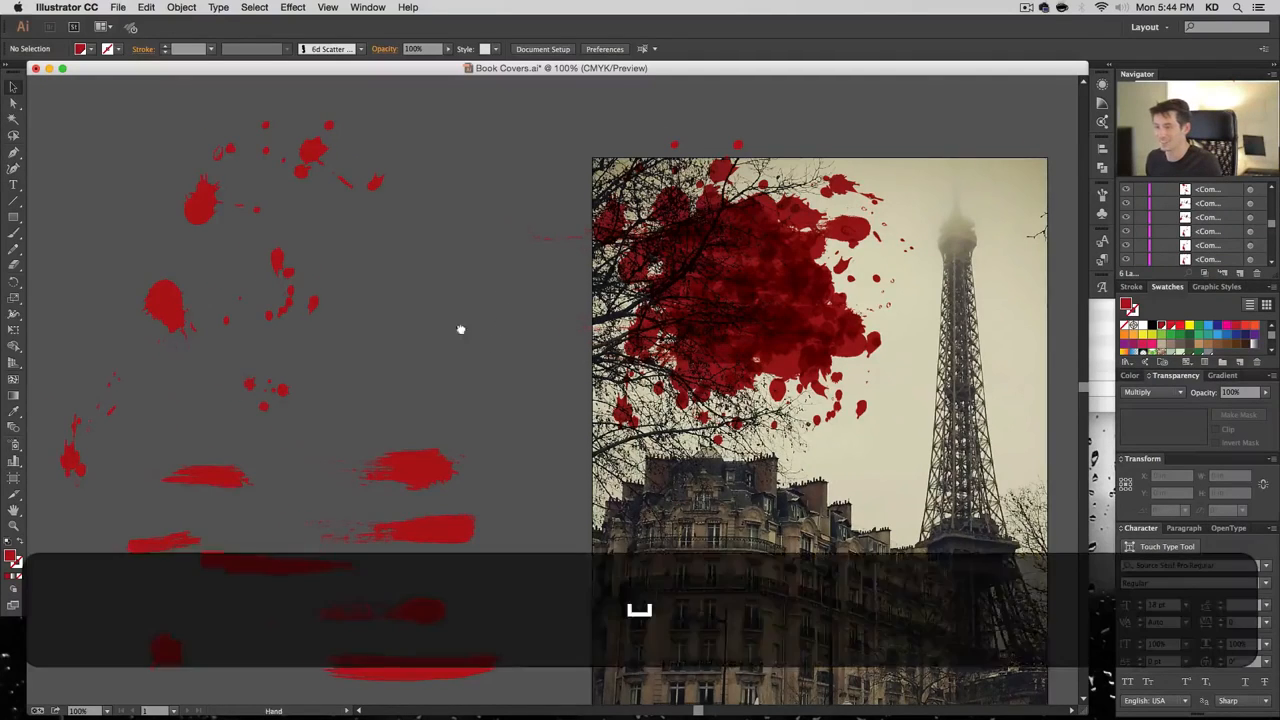
Group all the spare splatter shapes on the pasteboard beside the cover
{"action": "left_click_drag", "start_coordinate": [500, 349], "coordinate": [415, 320]}
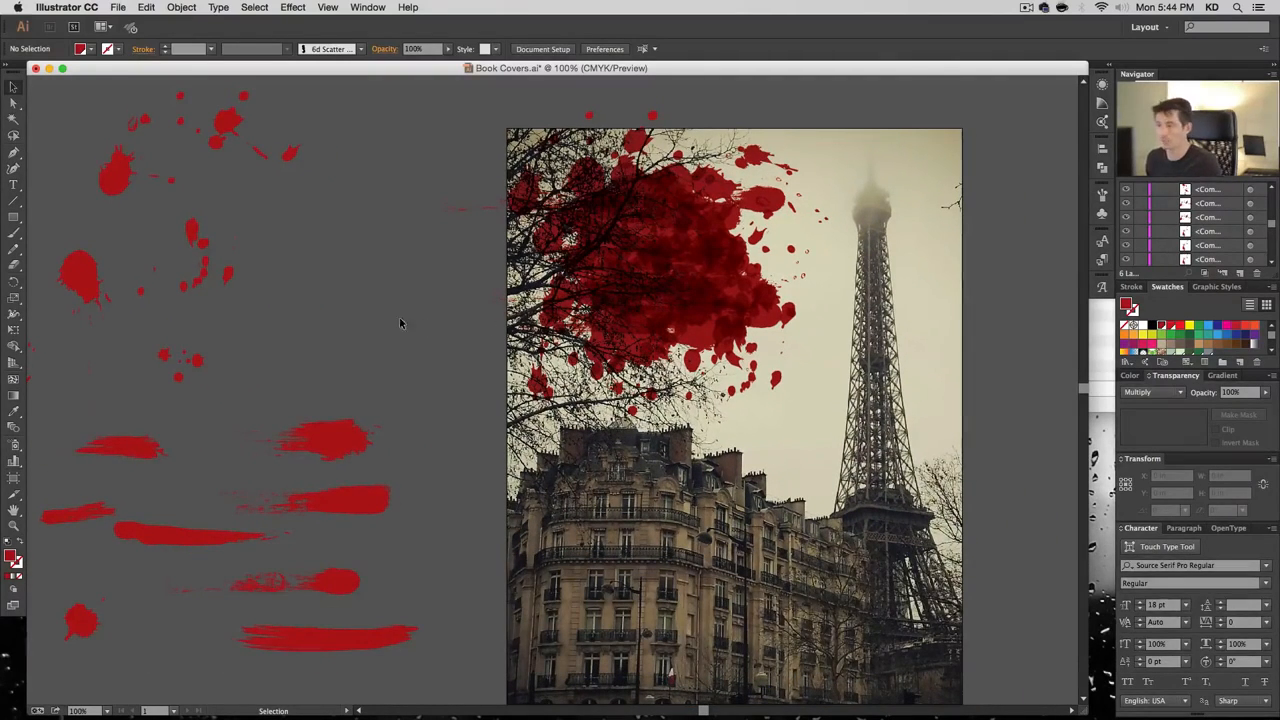
{"action": "left_click_drag", "start_coordinate": [400, 330], "coordinate": [680, 248]}
{"action": "scroll", "coordinate": [243, 137], "scroll_direction": "up", "scroll_amount": 5}
{"action": "scroll", "coordinate": [243, 137], "scroll_direction": "left", "scroll_amount": 2}
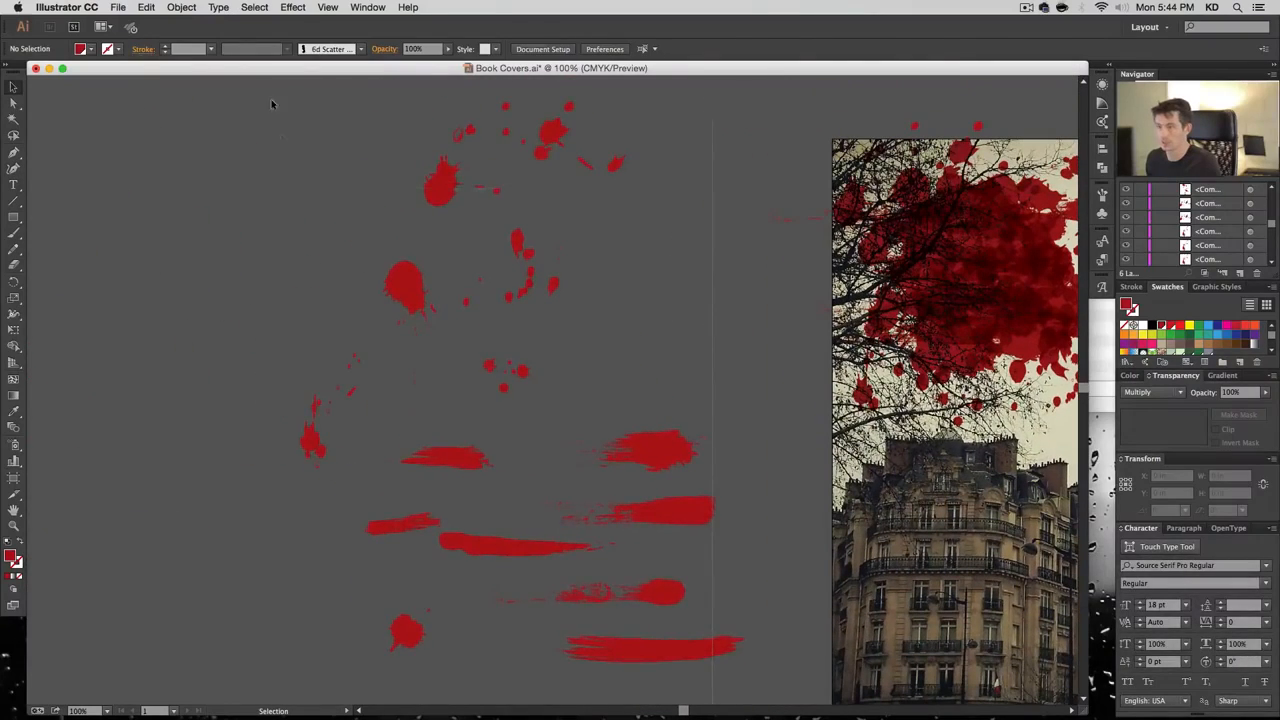
{"action": "left_click_drag", "start_coordinate": [271, 99], "coordinate": [760, 680]}
{"action": "key", "text": "super+g"}
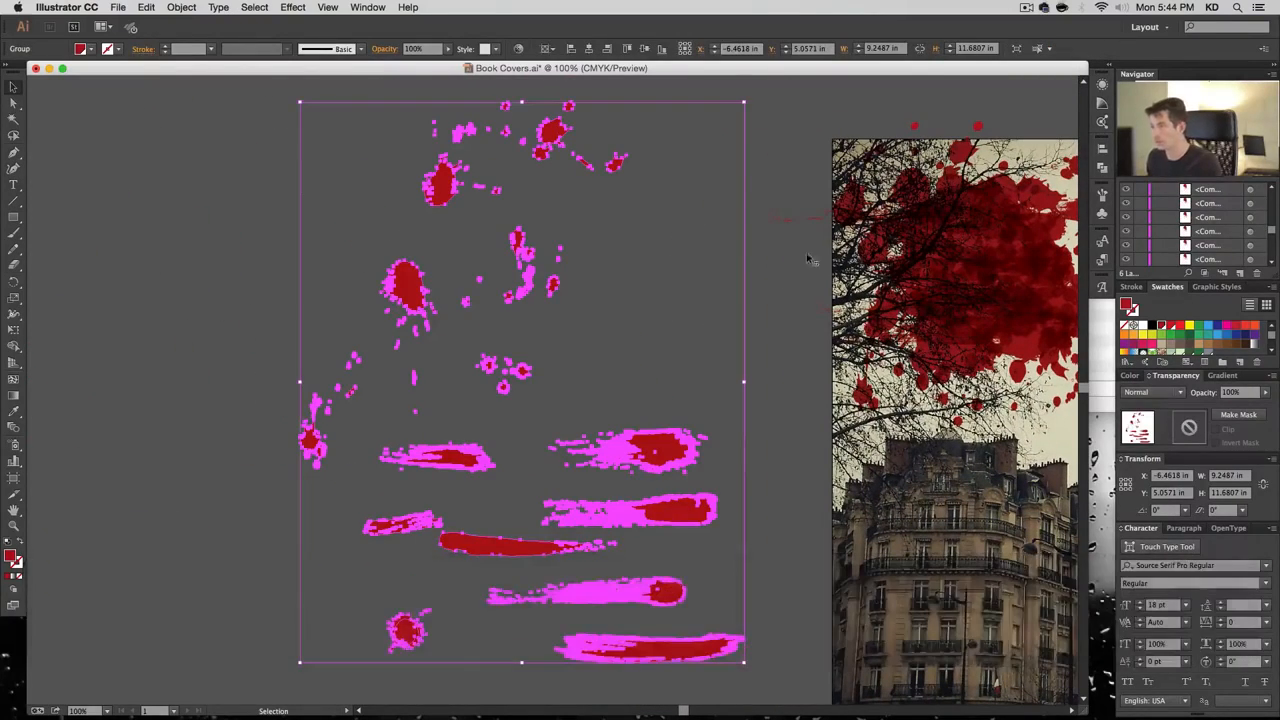
Group all the blood splatter pieces over the Eiffel photo into one group
{"action": "left_click_drag", "start_coordinate": [765, 215], "coordinate": [498, 270]}
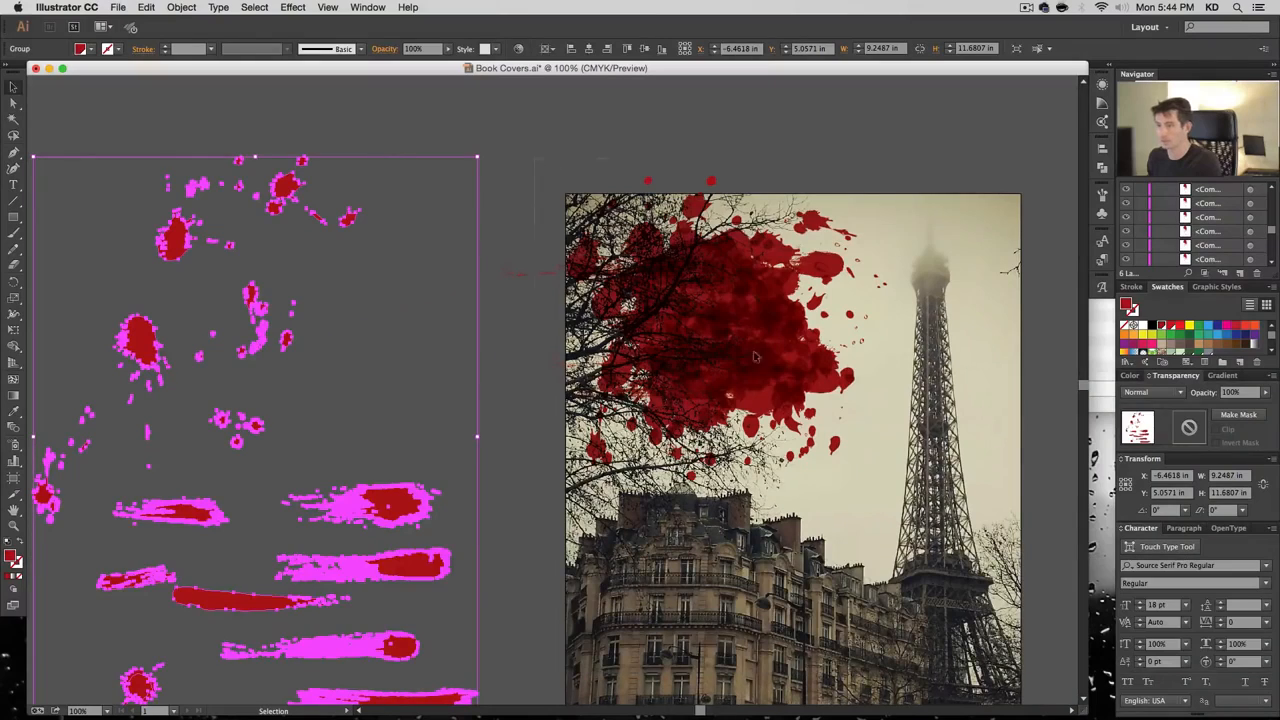
{"action": "left_click_drag", "start_coordinate": [755, 357], "coordinate": [891, 494]}
{"action": "key", "text": "super+g"}
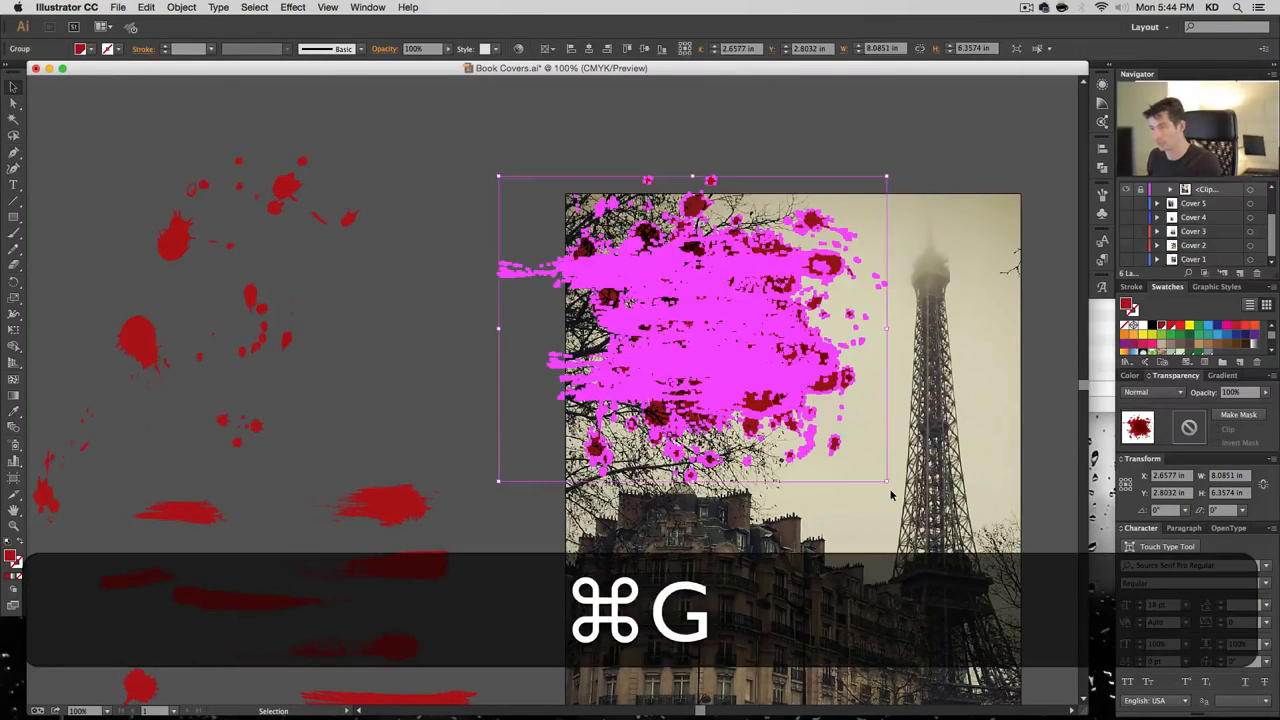
{"action": "left_click", "coordinate": [975, 290]}
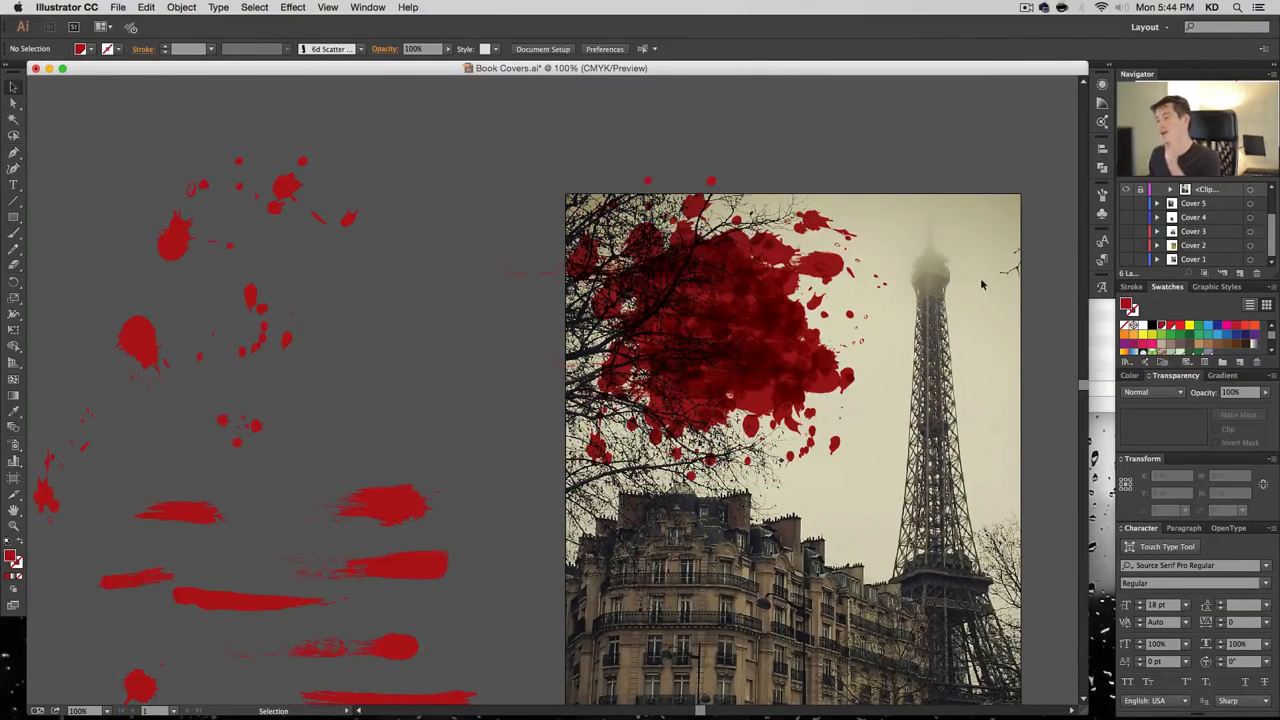
{"action": "left_click", "coordinate": [808, 316]}
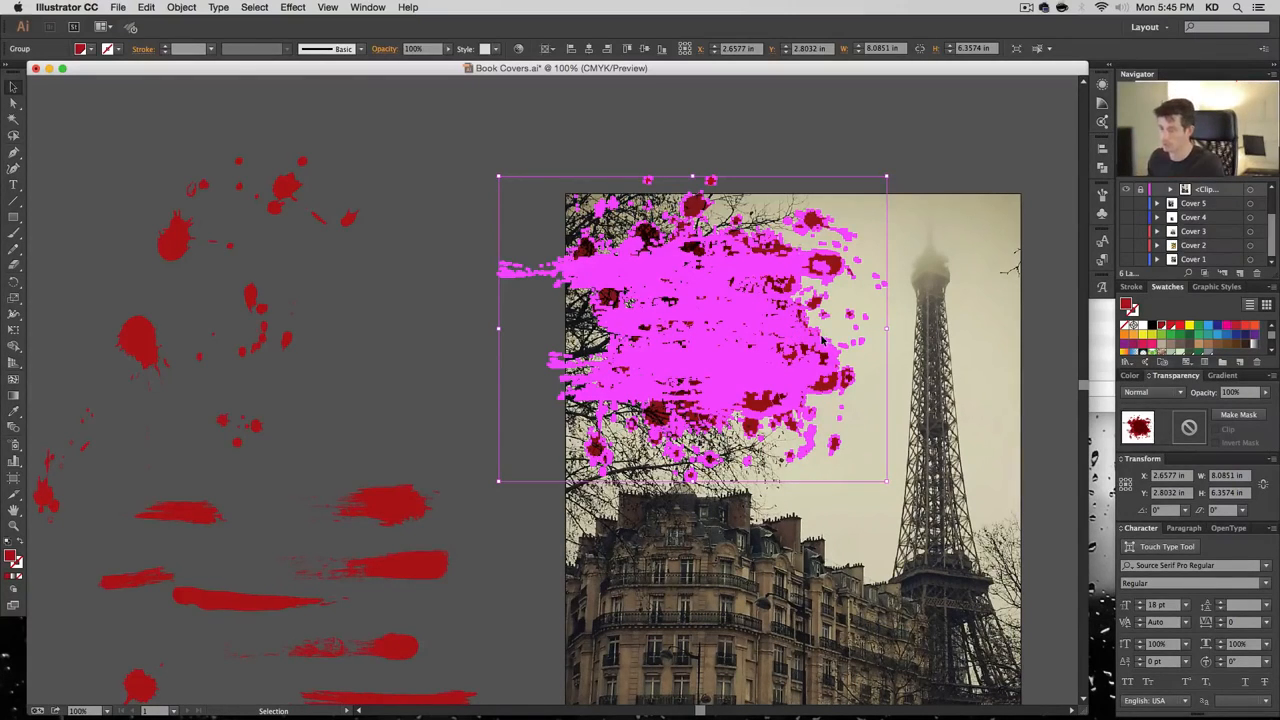
Rename the cover's splatter group to 'Blood' and hide the spare splatter group
{"action": "scroll", "coordinate": [1174, 225], "scroll_direction": "up", "scroll_amount": 2}
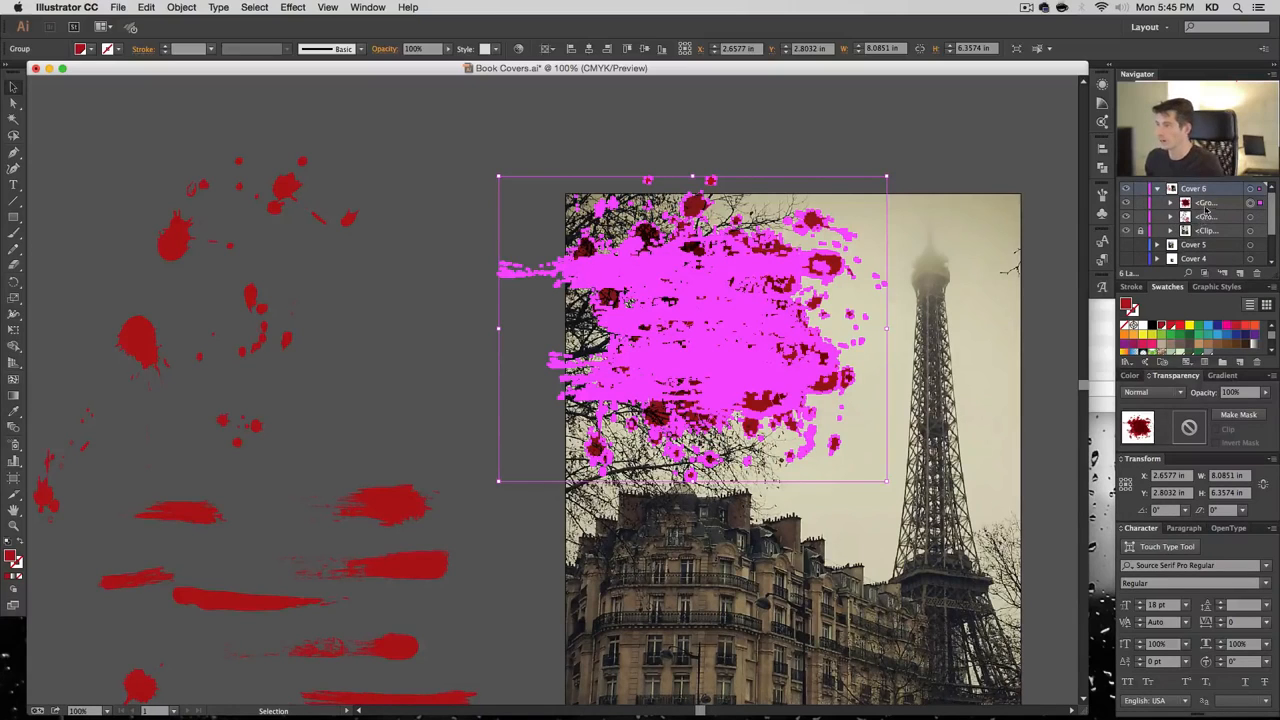
{"action": "key", "text": "shift"}
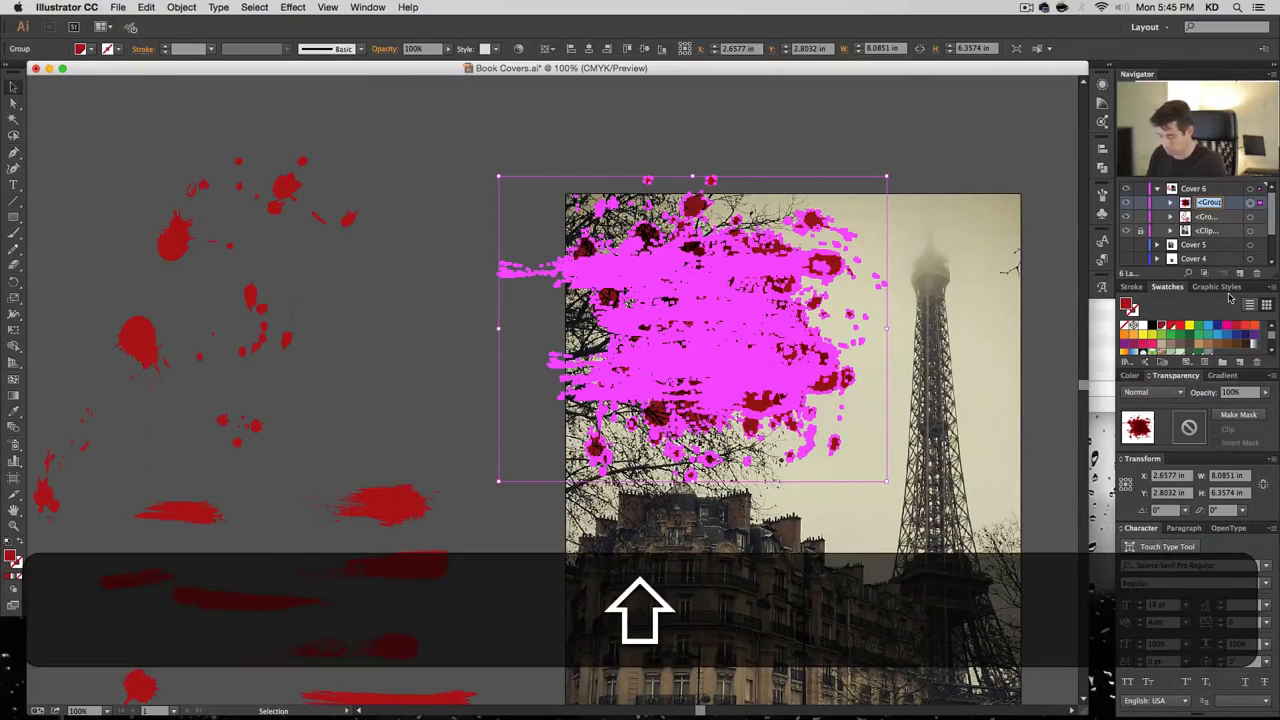
{"action": "type", "text": "Blood "}
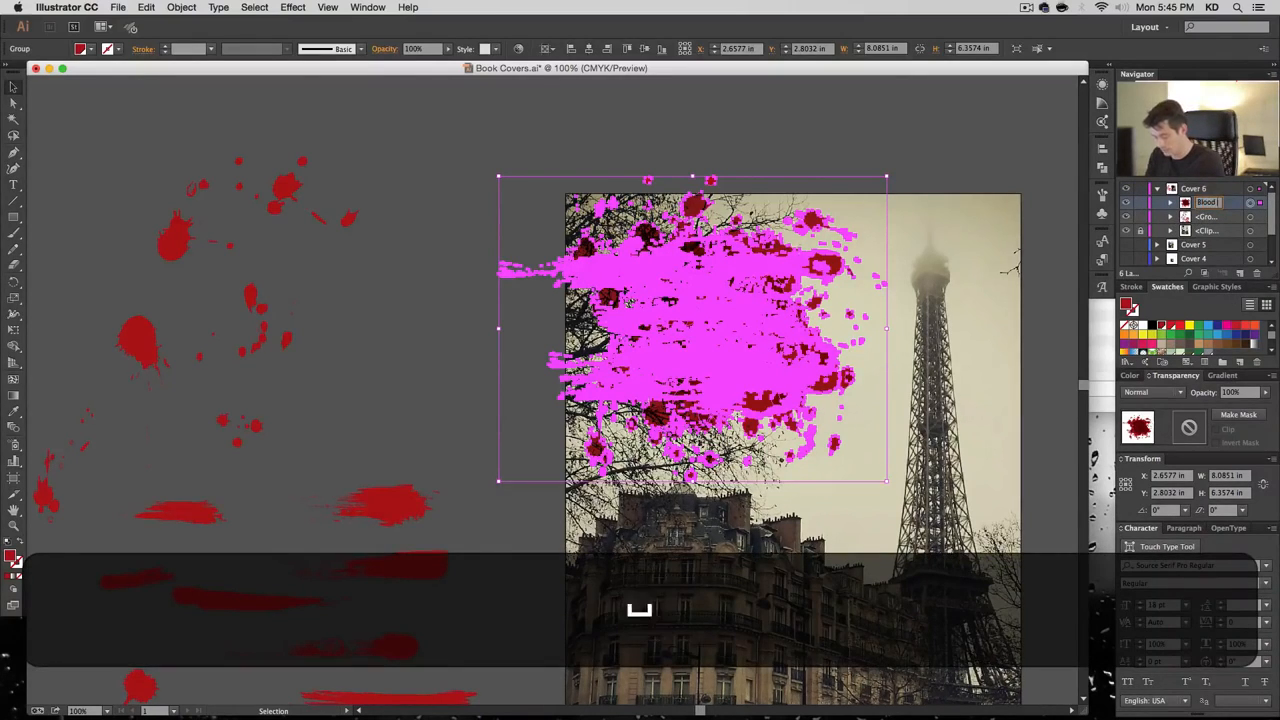
{"action": "type", "text": "Lh"}
{"action": "key", "text": "Return"}
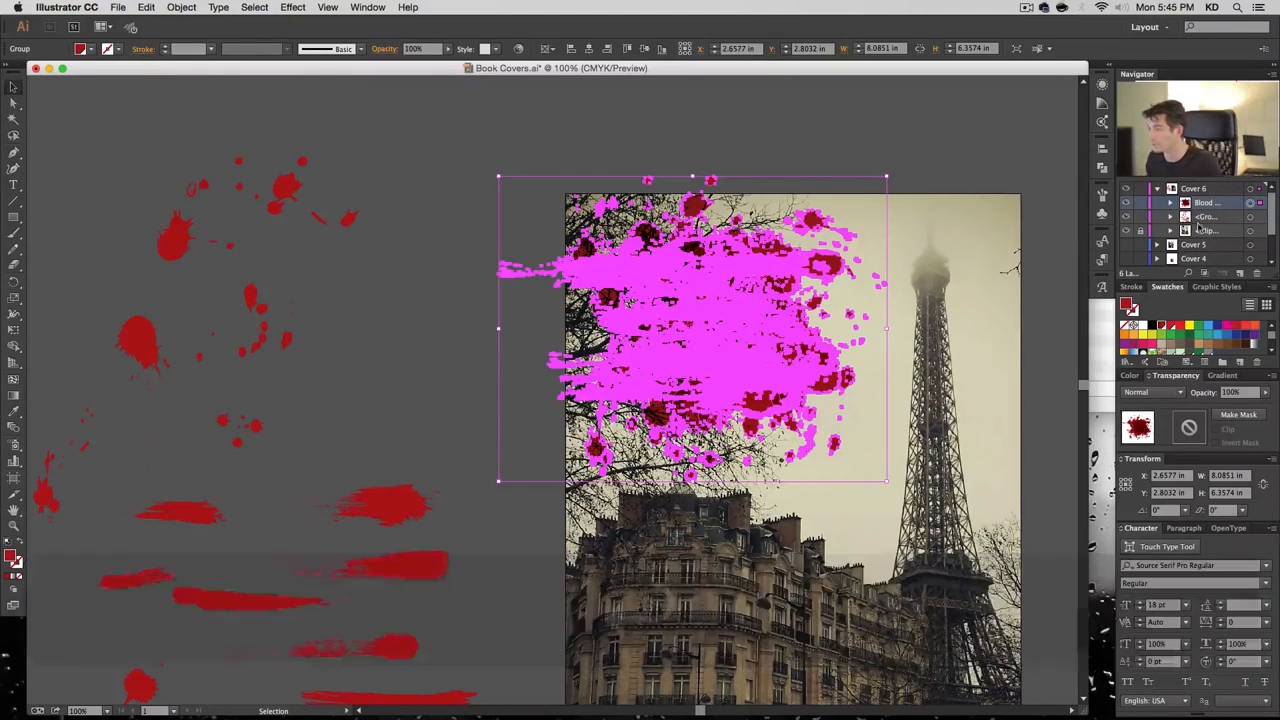
{"action": "left_click", "coordinate": [1127, 217]}
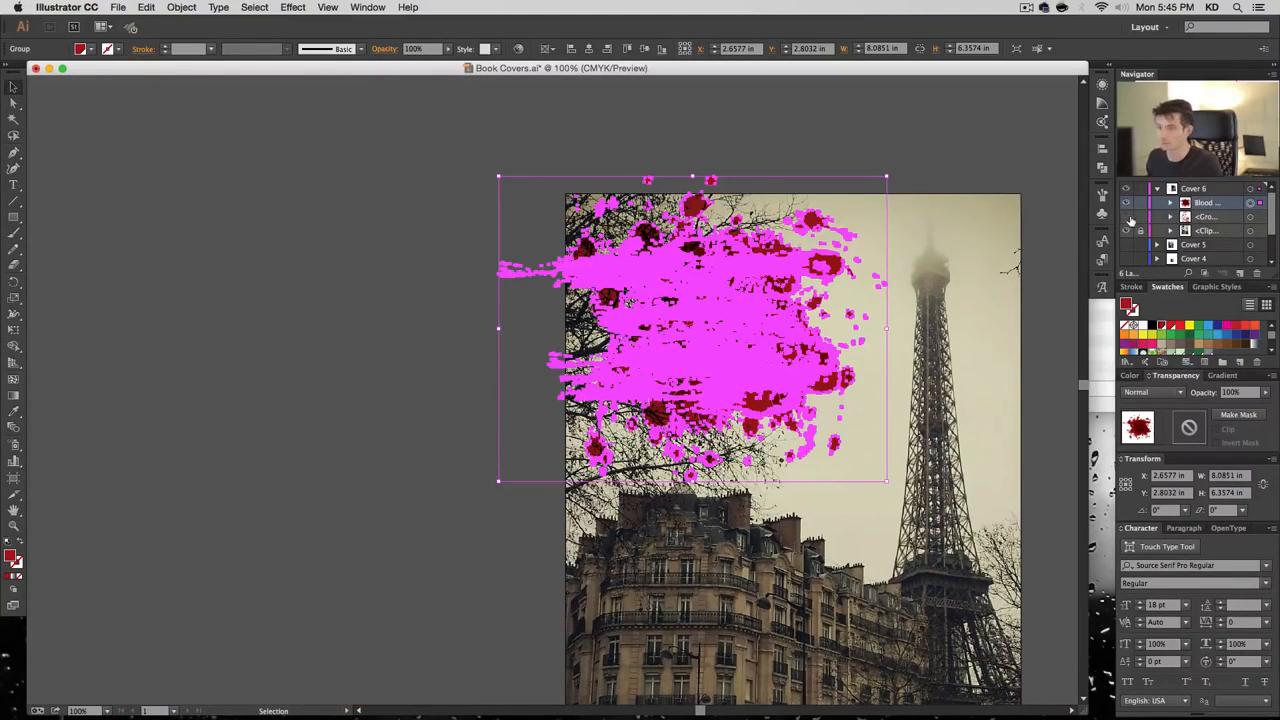
{"action": "left_click", "coordinate": [258, 299]}
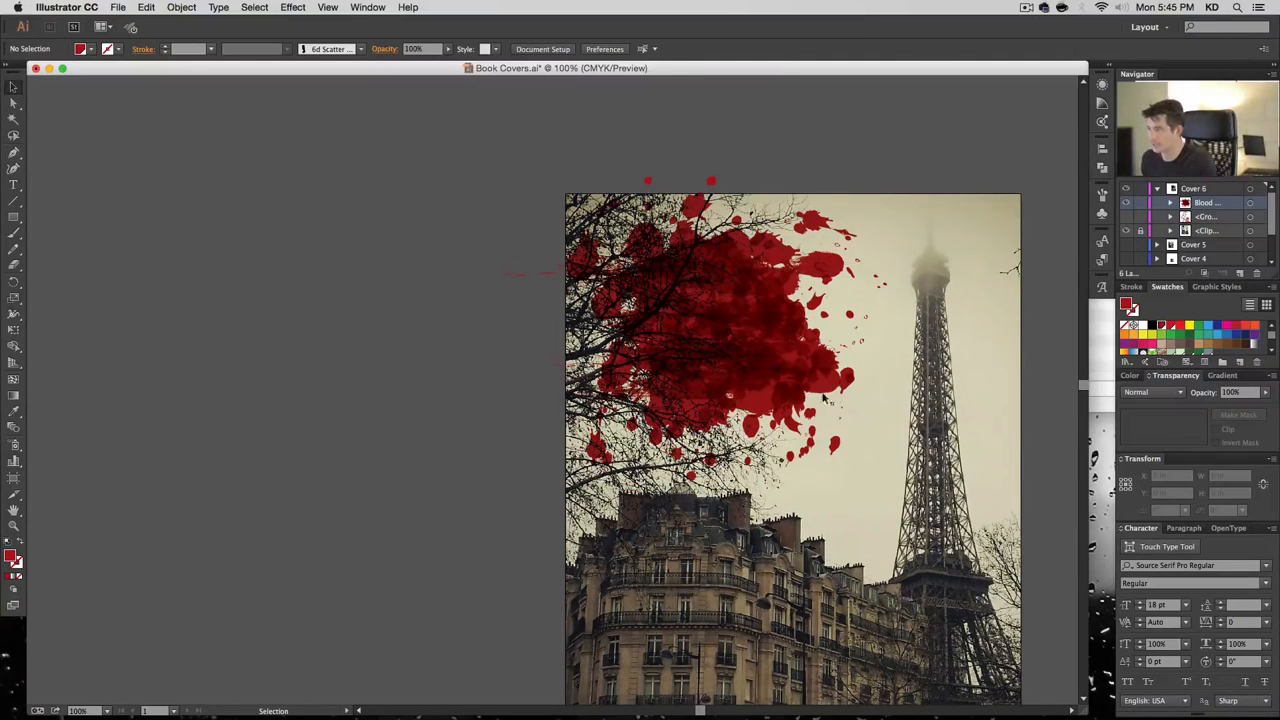
Type 'The / Murder / of / Lucie / Bremault' as a five-line text object left of the cover
{"action": "key", "text": "t"}
{"action": "left_click", "coordinate": [432, 352]}
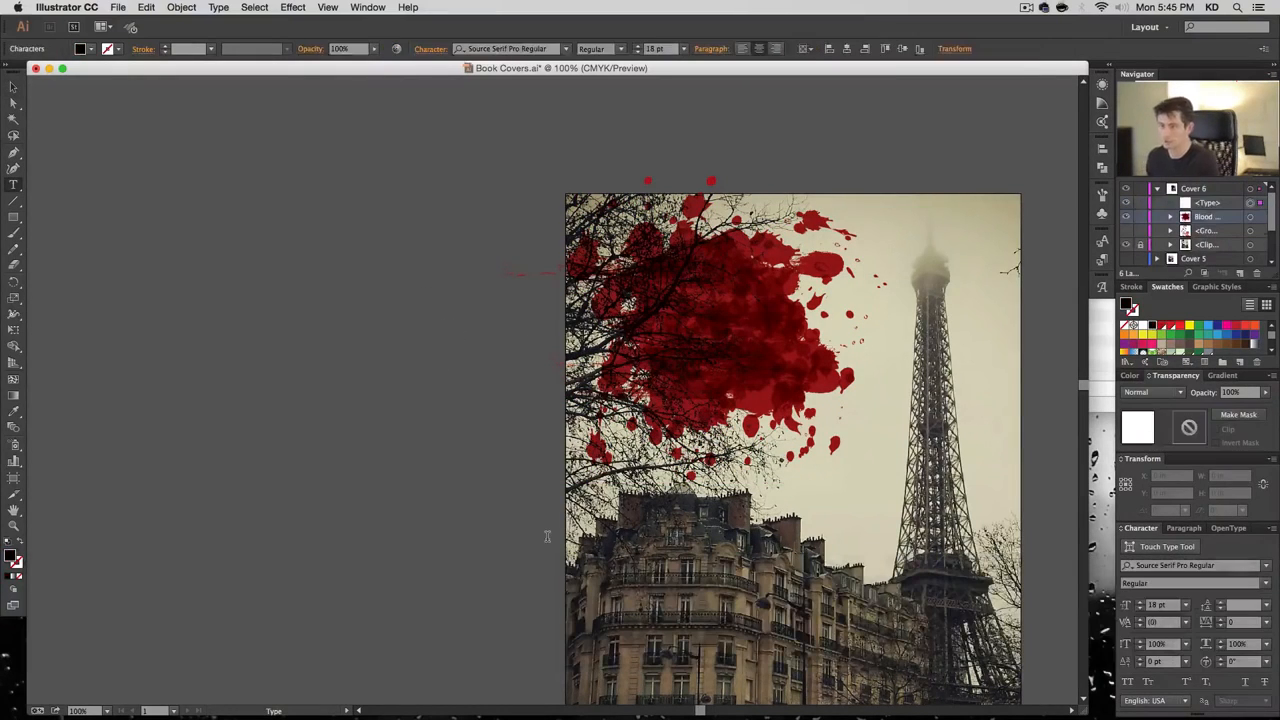
{"action": "key", "text": "Return"}
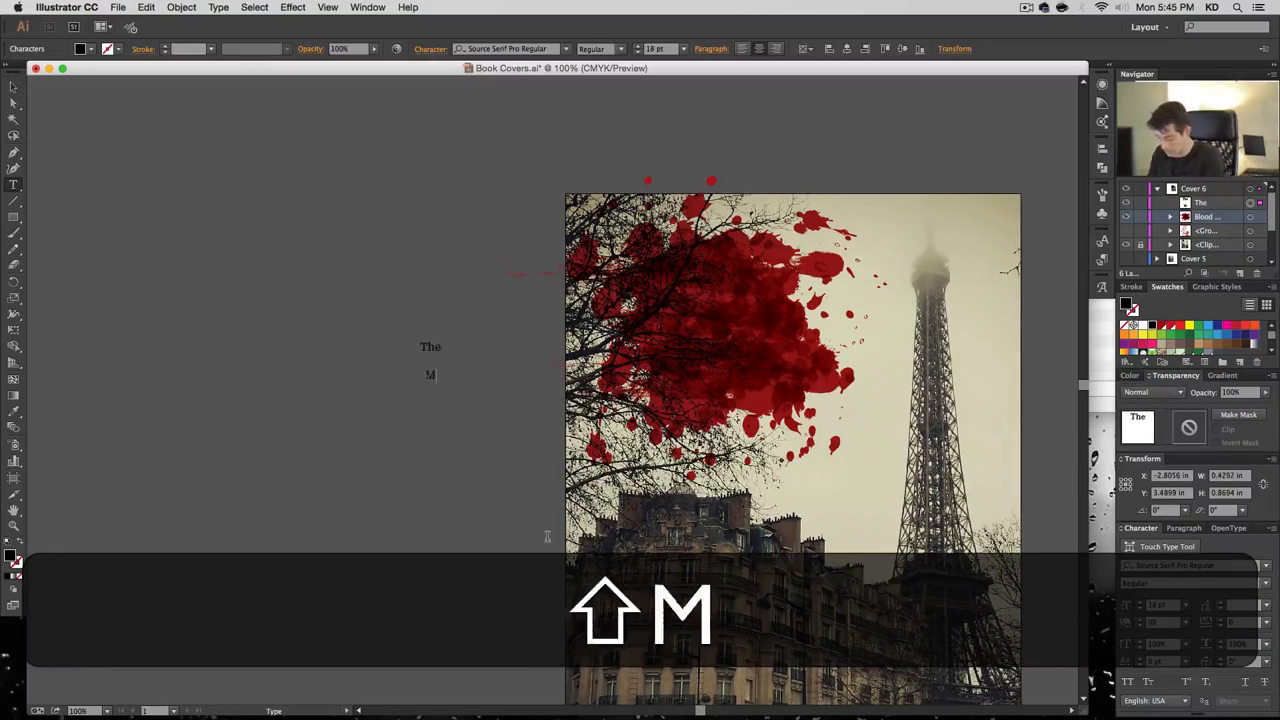
{"action": "key", "text": "Return"}
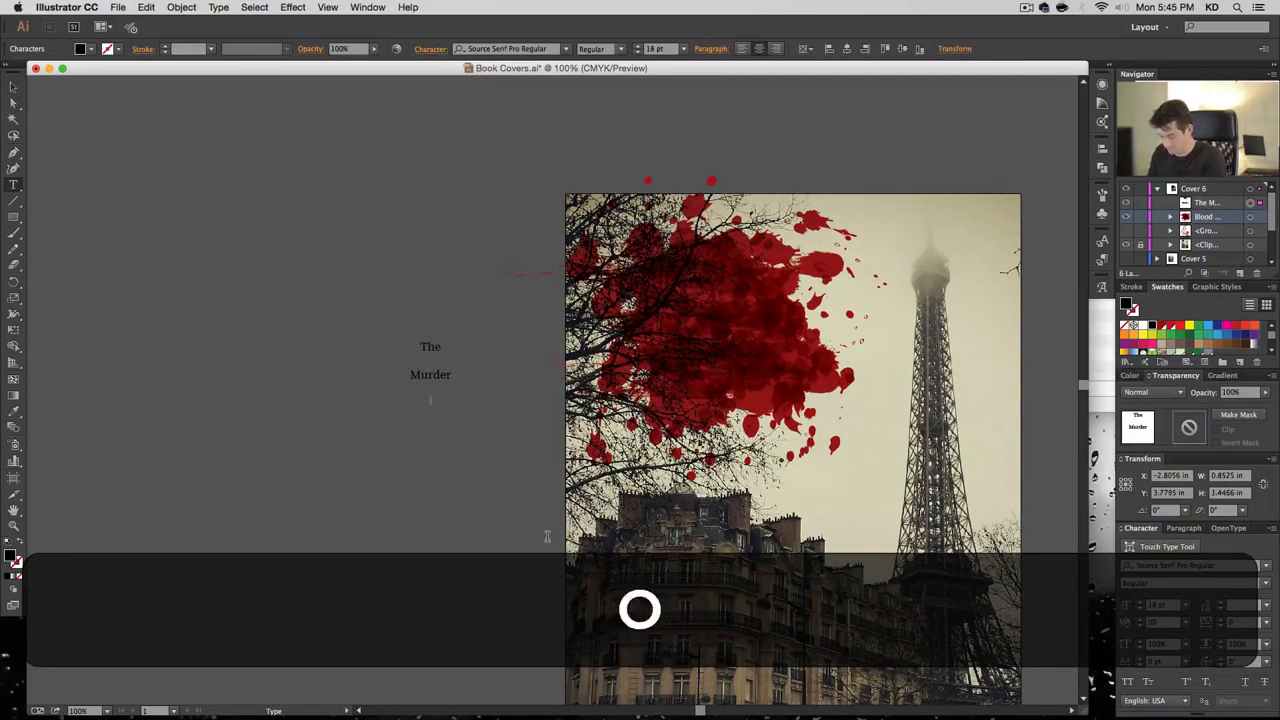
{"action": "key", "text": "Return"}
{"action": "key", "text": "Return"}
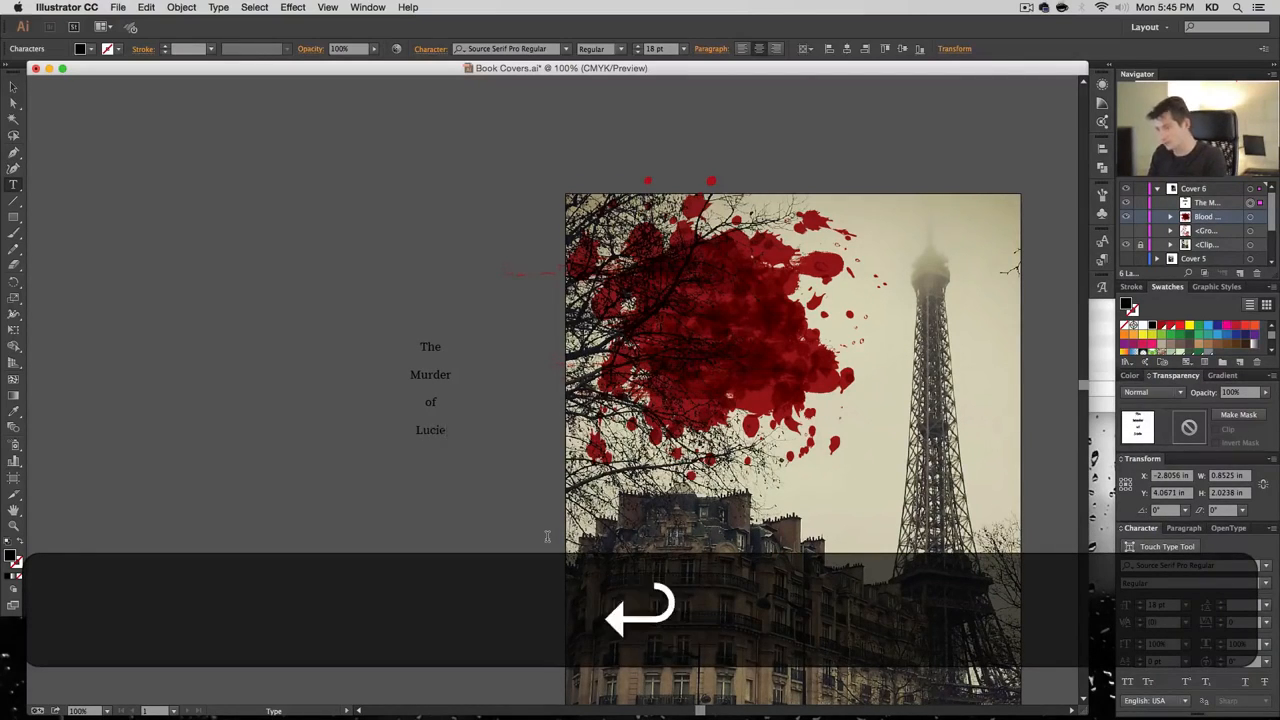
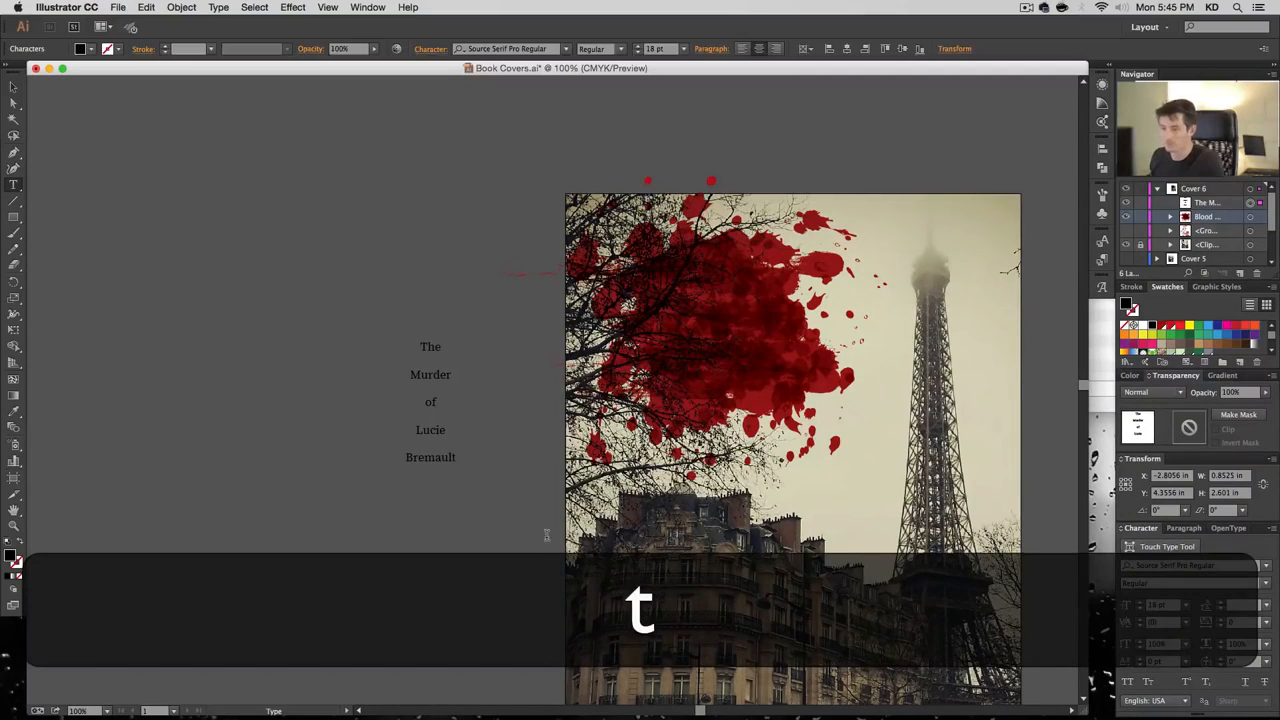
Set the title in Alex Brush with a white fill
{"action": "left_click", "coordinate": [14, 88]}
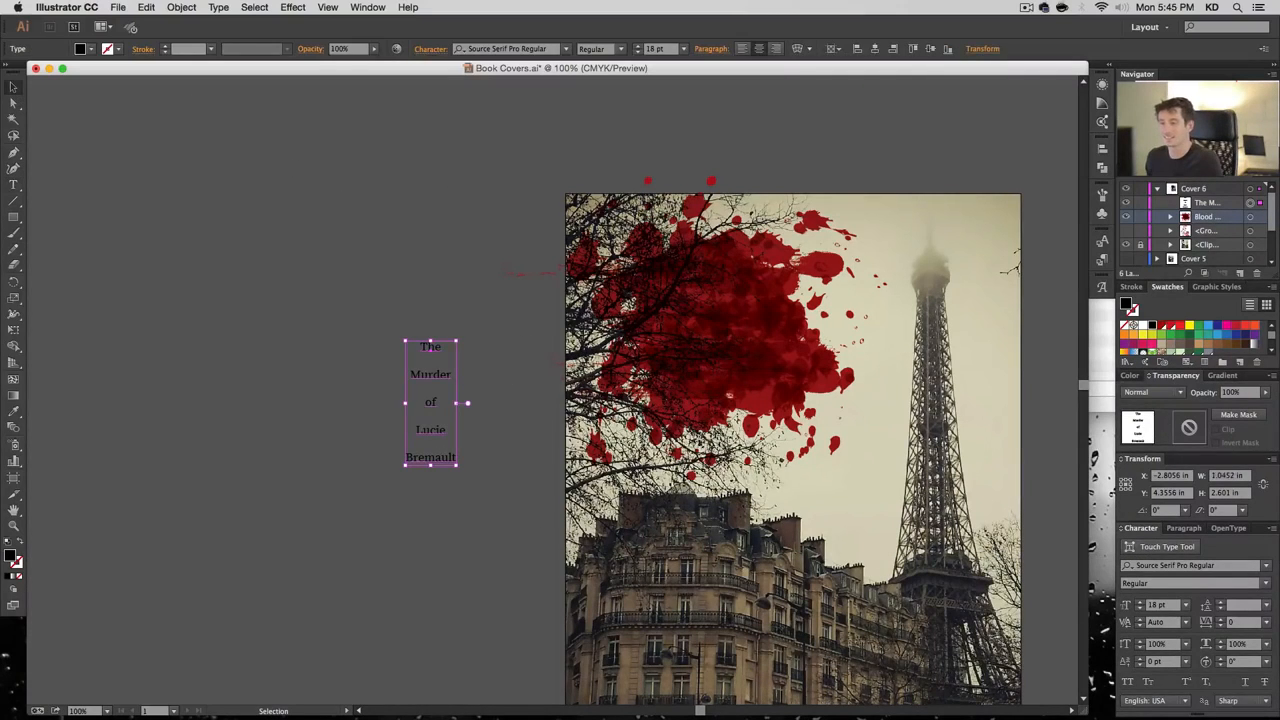
{"action": "left_click", "coordinate": [540, 50]}
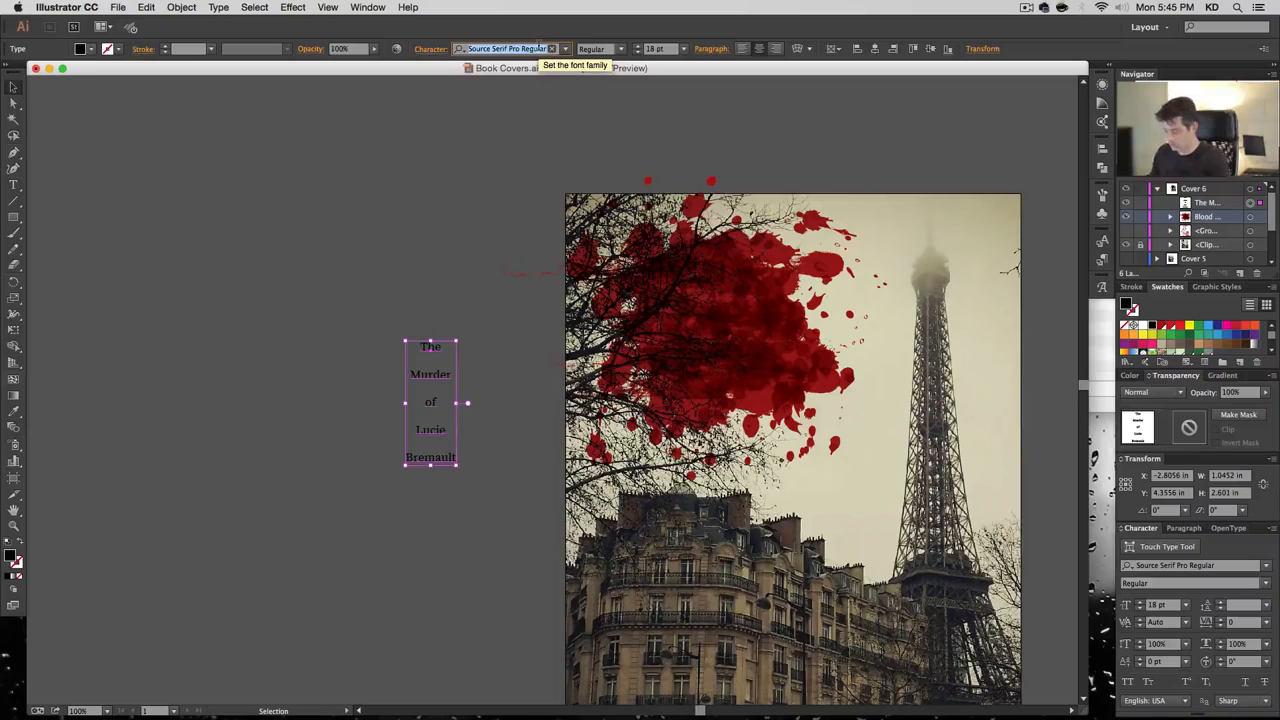
{"action": "type", "text": "ale"}
{"action": "key", "text": "Return"}
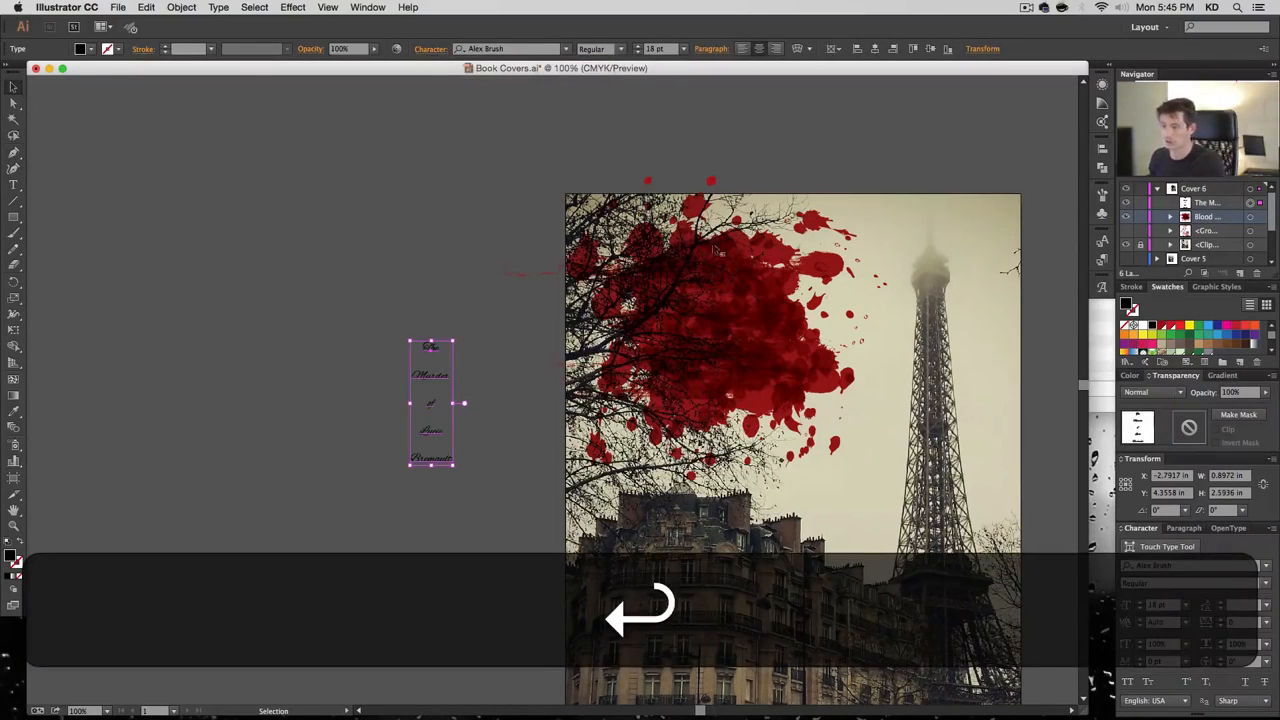
{"action": "left_click", "coordinate": [1143, 326]}
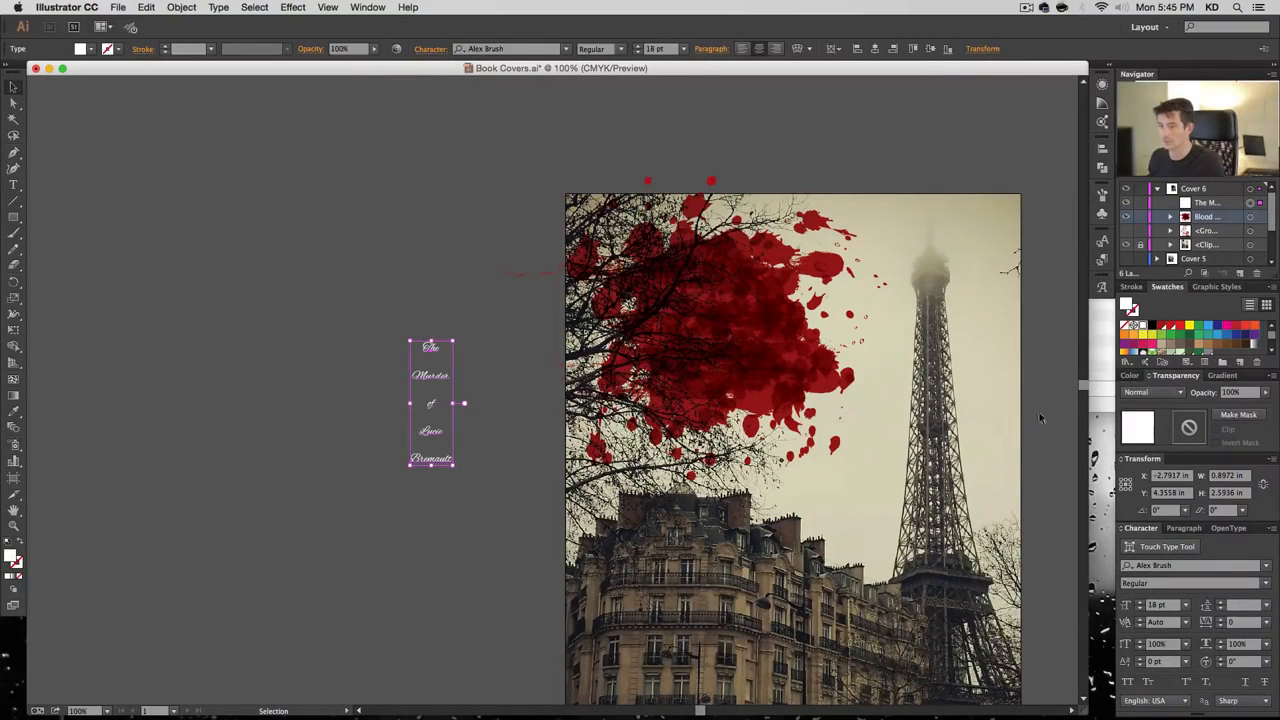
Set the title to 48 pt, move it onto the blood splatter, then resize it to 36 pt
{"action": "left_click", "coordinate": [1186, 605]}
{"action": "left_click", "coordinate": [1207, 562]}
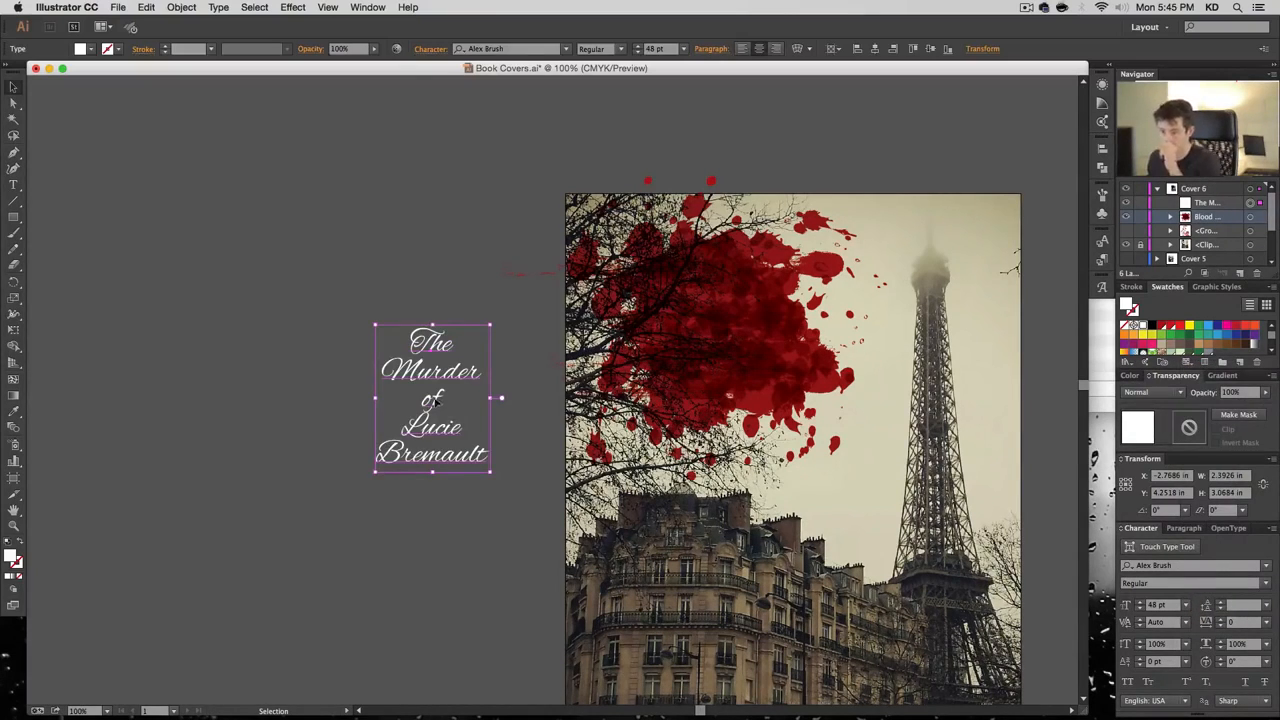
{"action": "left_click_drag", "start_coordinate": [433, 400], "coordinate": [717, 330]}
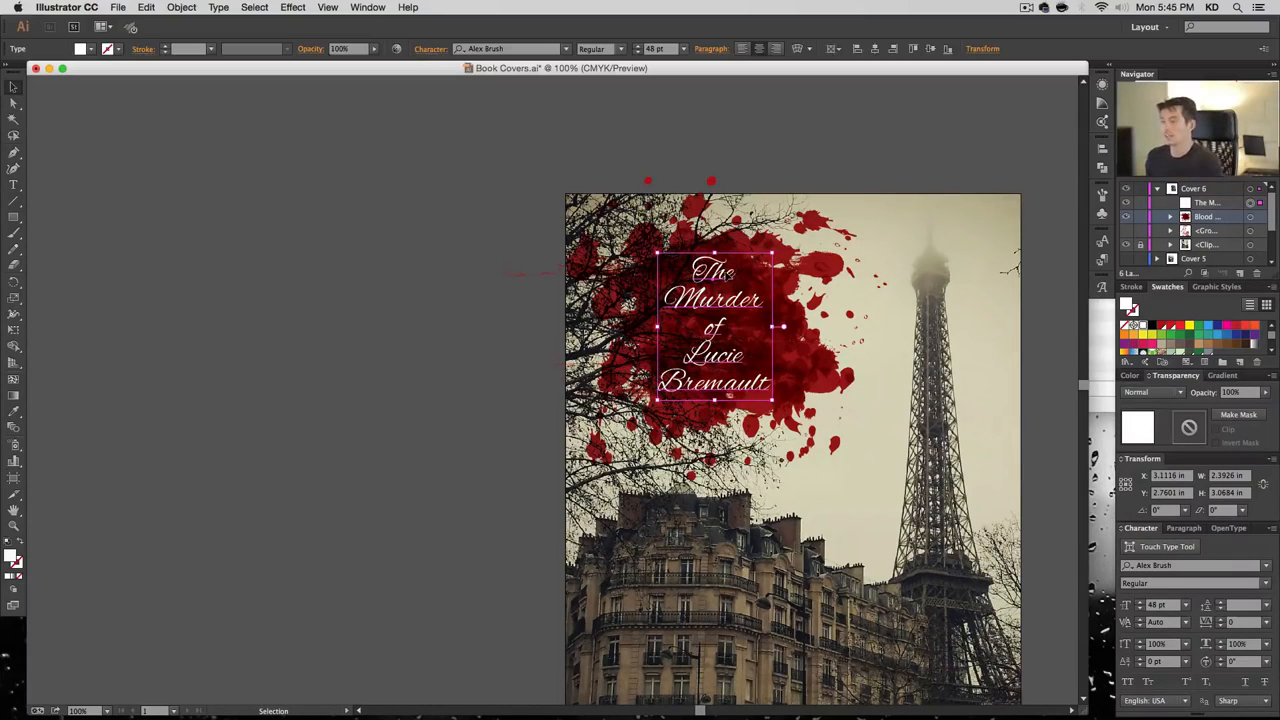
{"action": "double_click", "coordinate": [729, 395]}
{"action": "key", "text": "ctrl+a"}
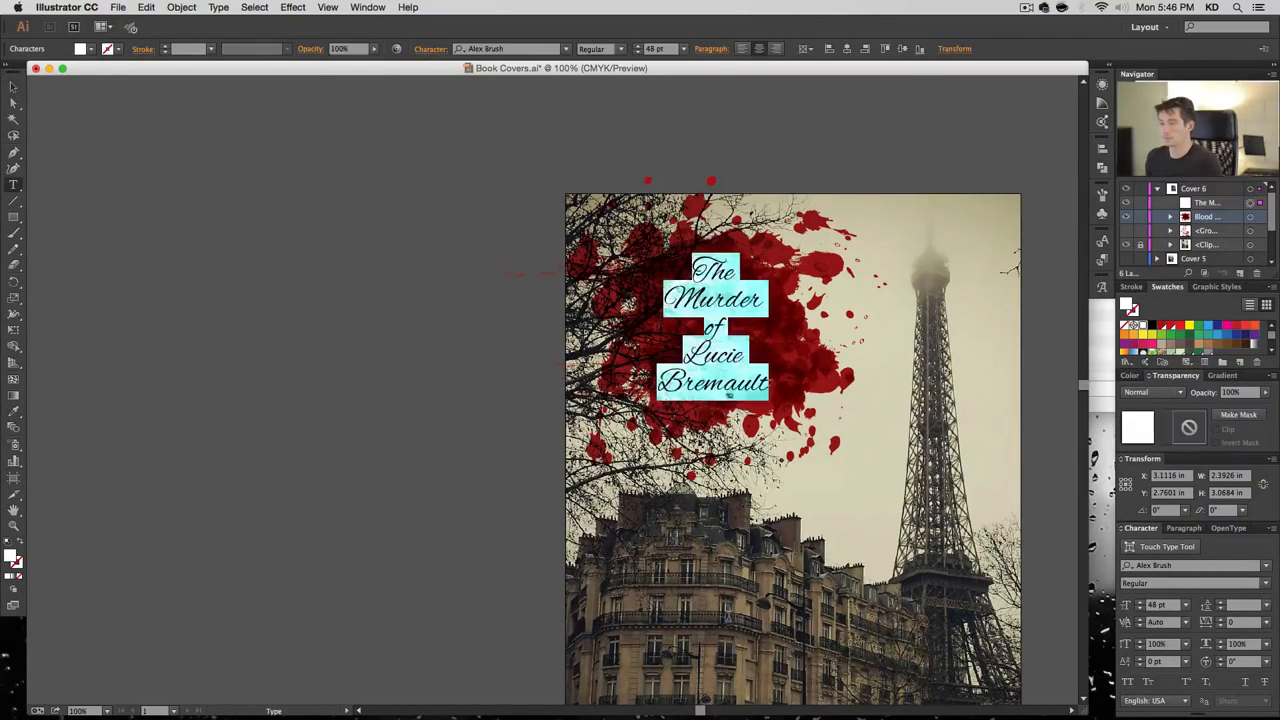
{"action": "left_click", "coordinate": [1186, 605]}
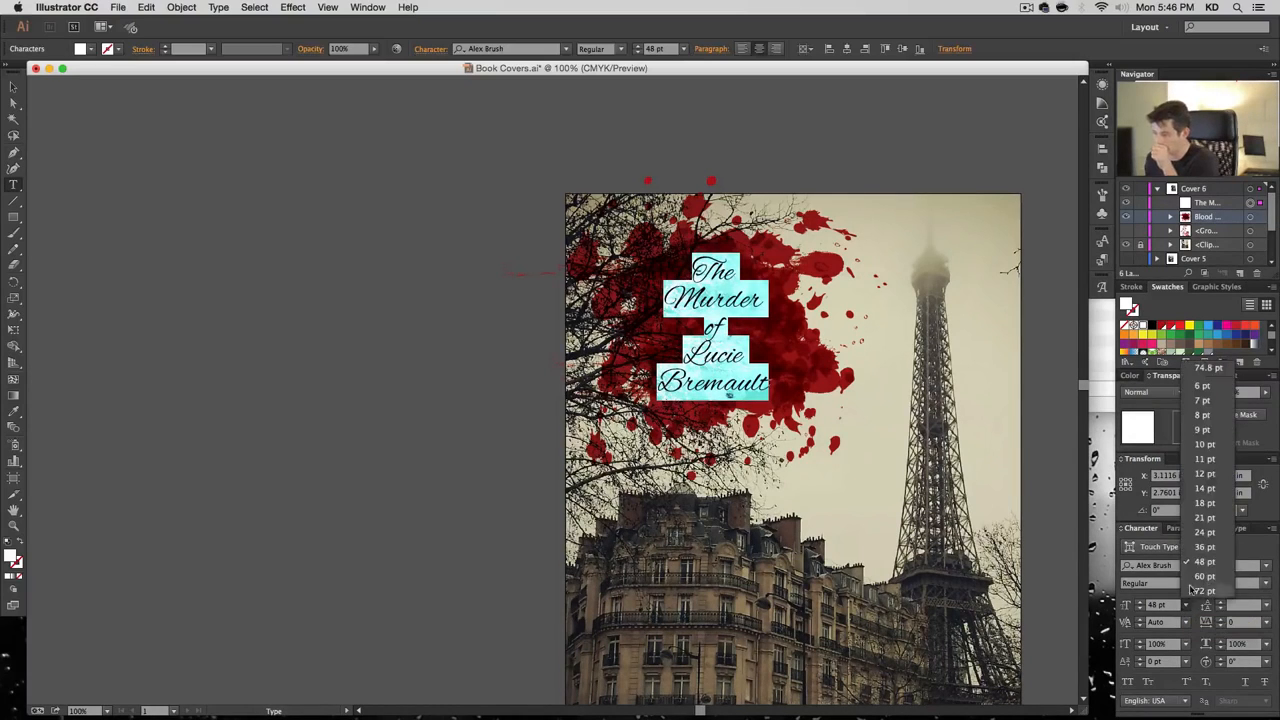
{"action": "left_click", "coordinate": [1190, 586]}
Set the words Murder, Lucie and Bremault to 72 pt
{"action": "left_click", "coordinate": [716, 318]}
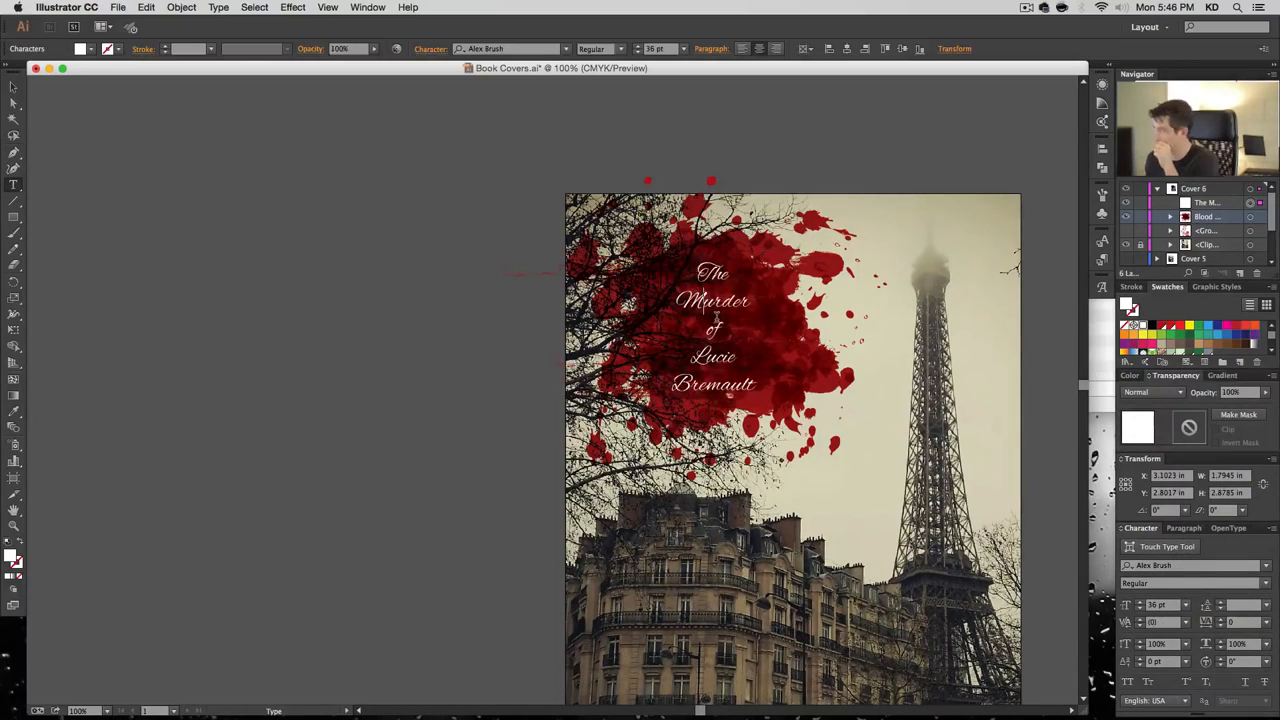
{"action": "double_click", "coordinate": [717, 308]}
{"action": "key", "text": "super+z"}
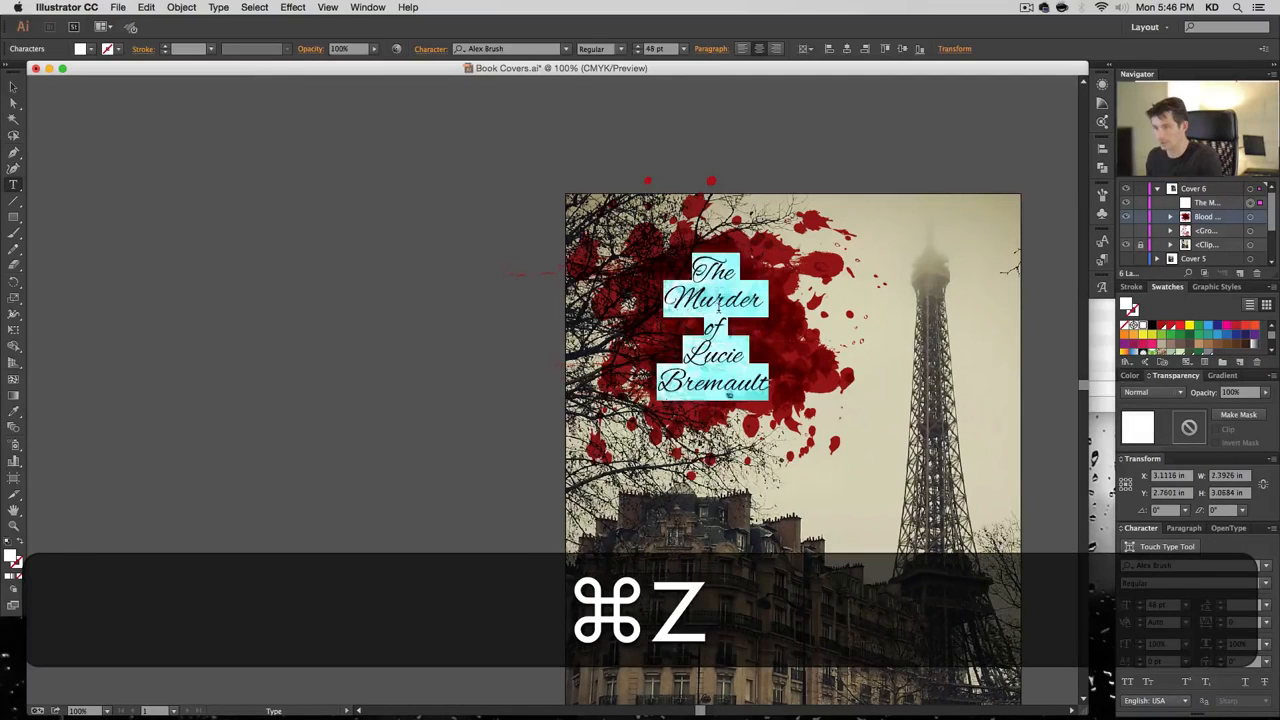
{"action": "left_click", "coordinate": [718, 298]}
{"action": "double_click", "coordinate": [714, 300]}
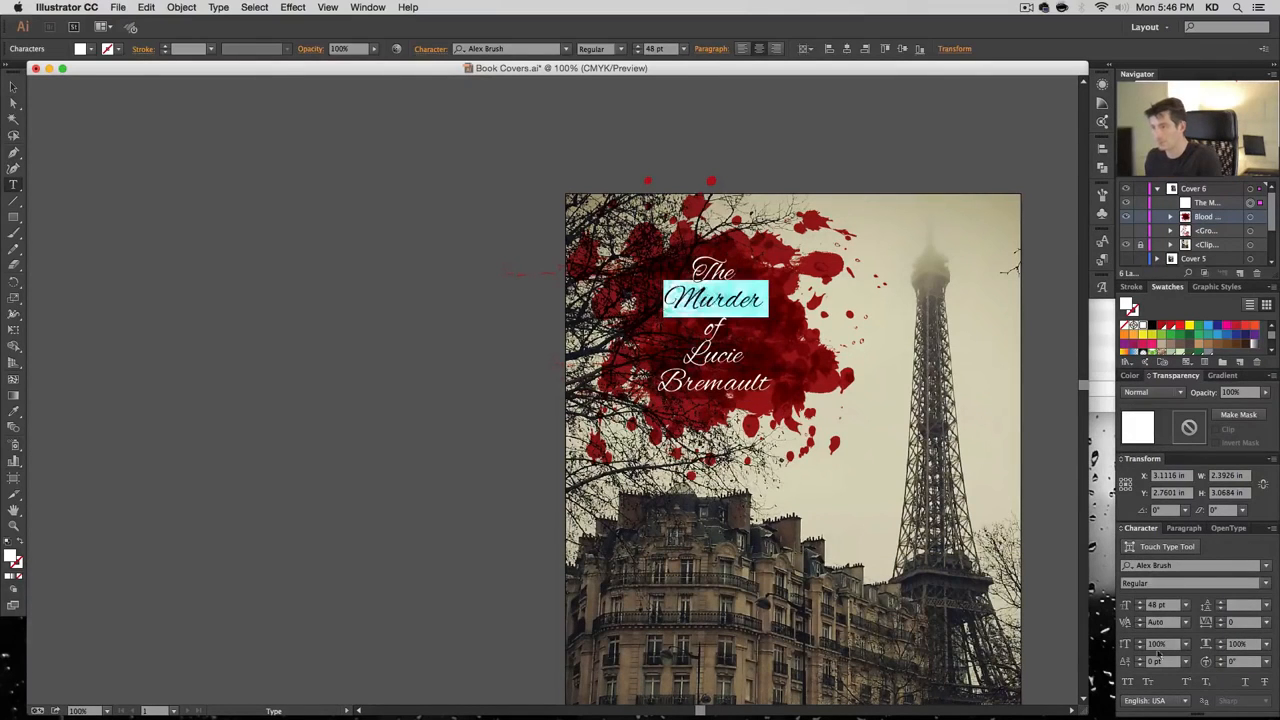
{"action": "left_click", "coordinate": [1186, 607]}
{"action": "left_click", "coordinate": [1211, 588]}
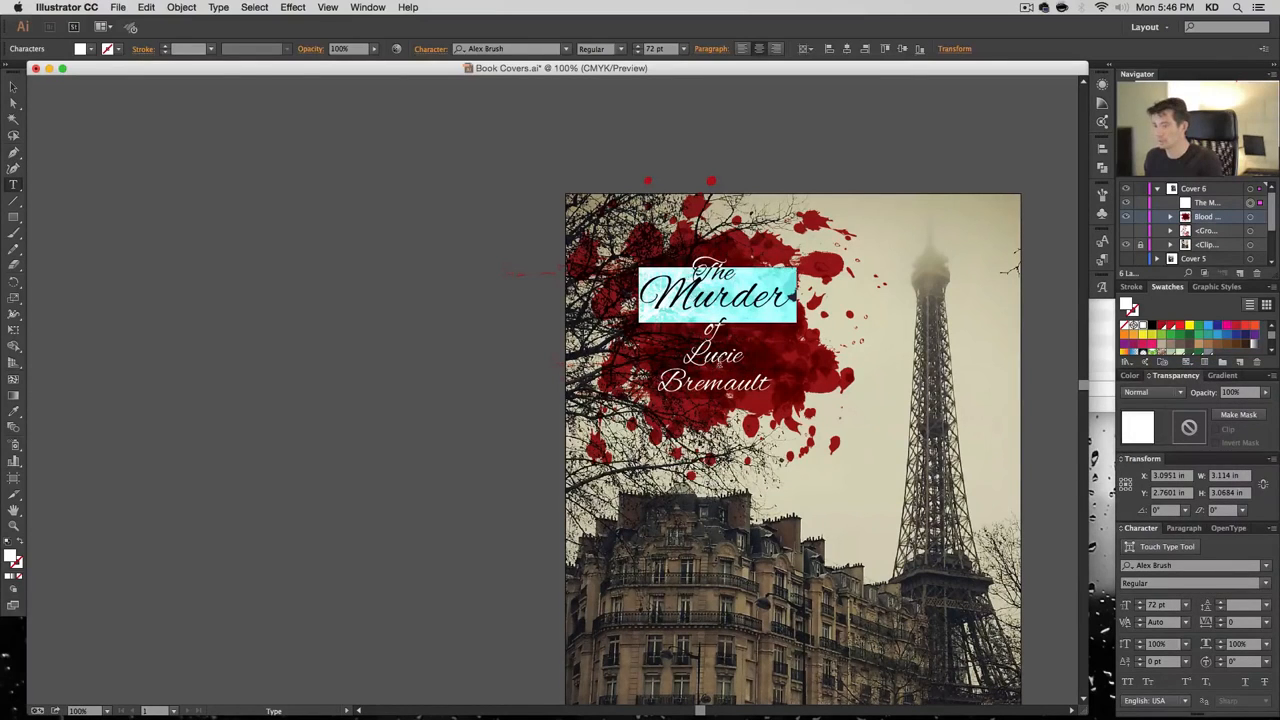
{"action": "double_click", "coordinate": [721, 359]}
{"action": "left_click_drag", "start_coordinate": [721, 359], "coordinate": [740, 401]}
{"action": "left_click", "coordinate": [1186, 606]}
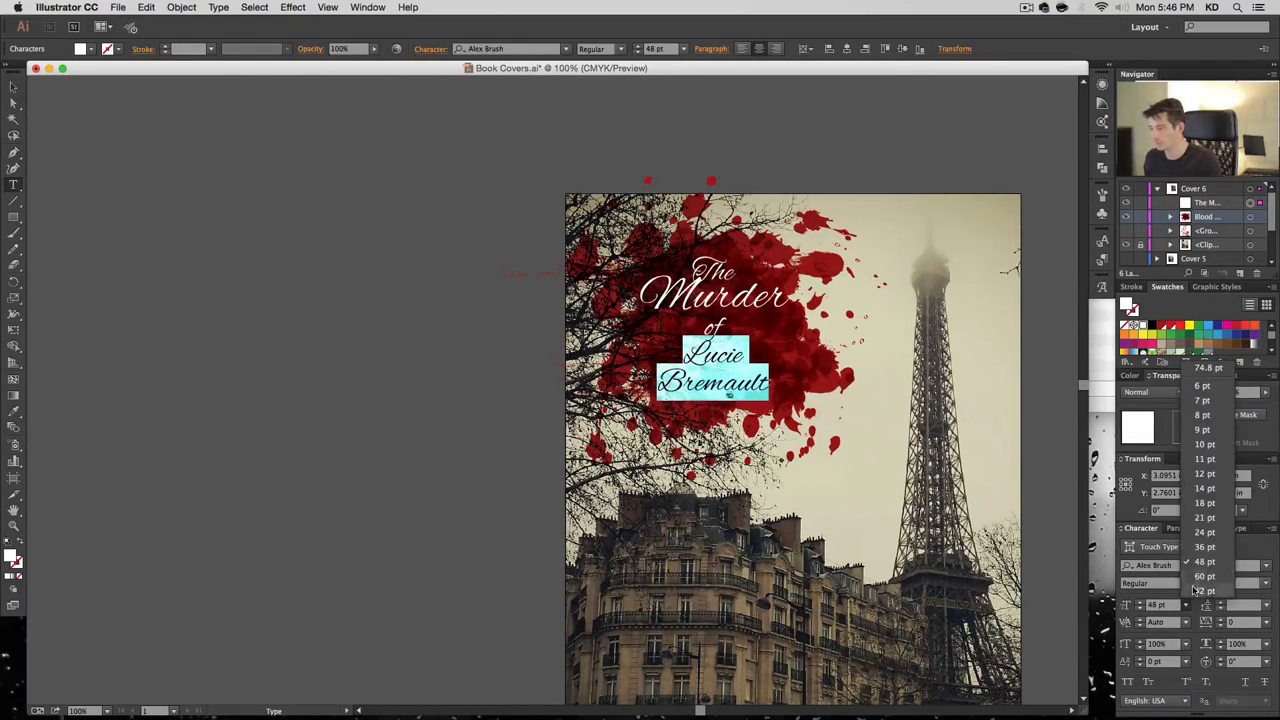
{"action": "left_click", "coordinate": [1196, 591]}
{"action": "left_click", "coordinate": [729, 393]}
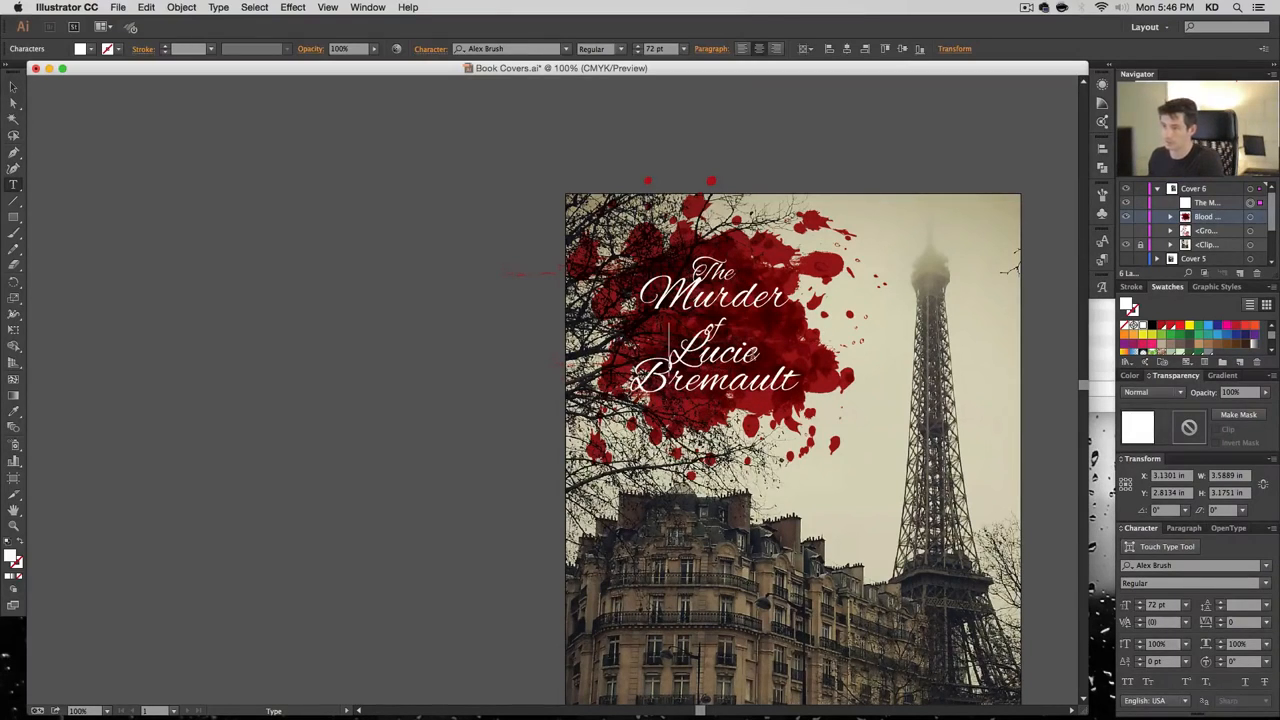
Try removing the spaces around 'of', undo the change, and select all the title text
{"action": "left_click", "coordinate": [725, 331]}
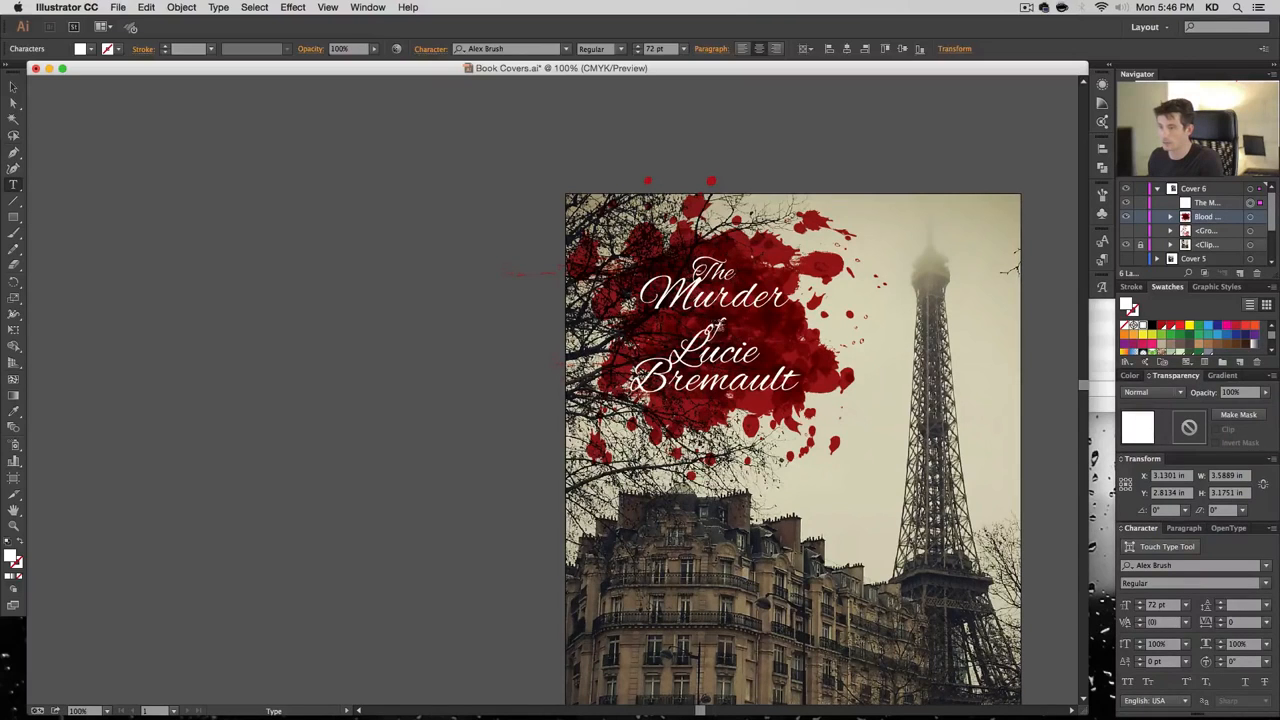
{"action": "left_click", "coordinate": [711, 323]}
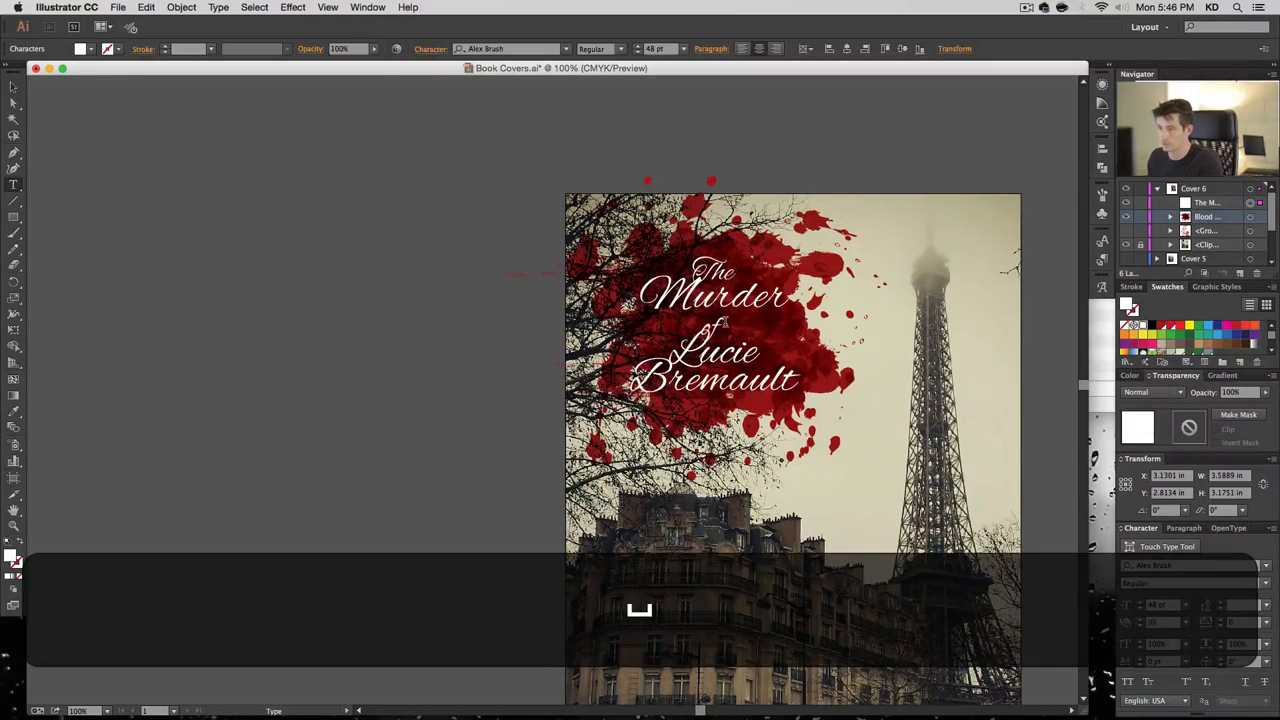
{"action": "key", "text": "BackSpace"}
{"action": "key", "text": "Left"}
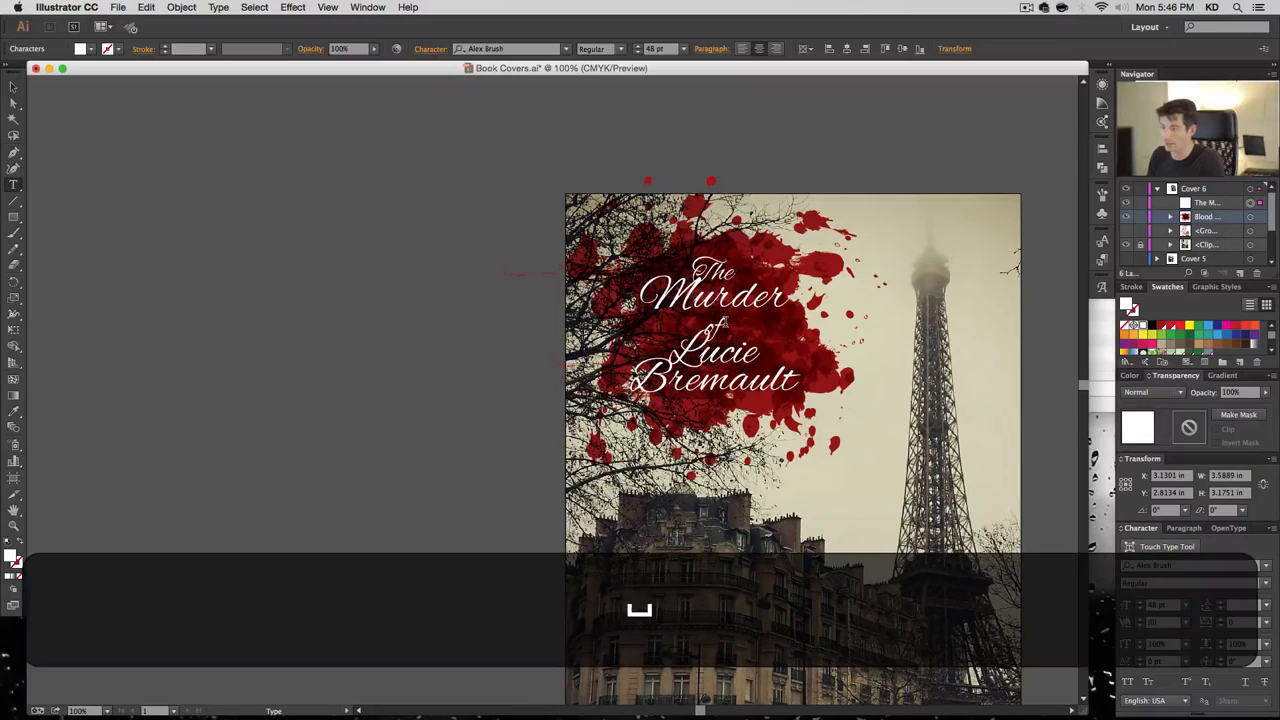
{"action": "key", "text": "BackSpace"}
{"action": "key", "text": "BackSpace"}
{"action": "key", "text": "super+z"}
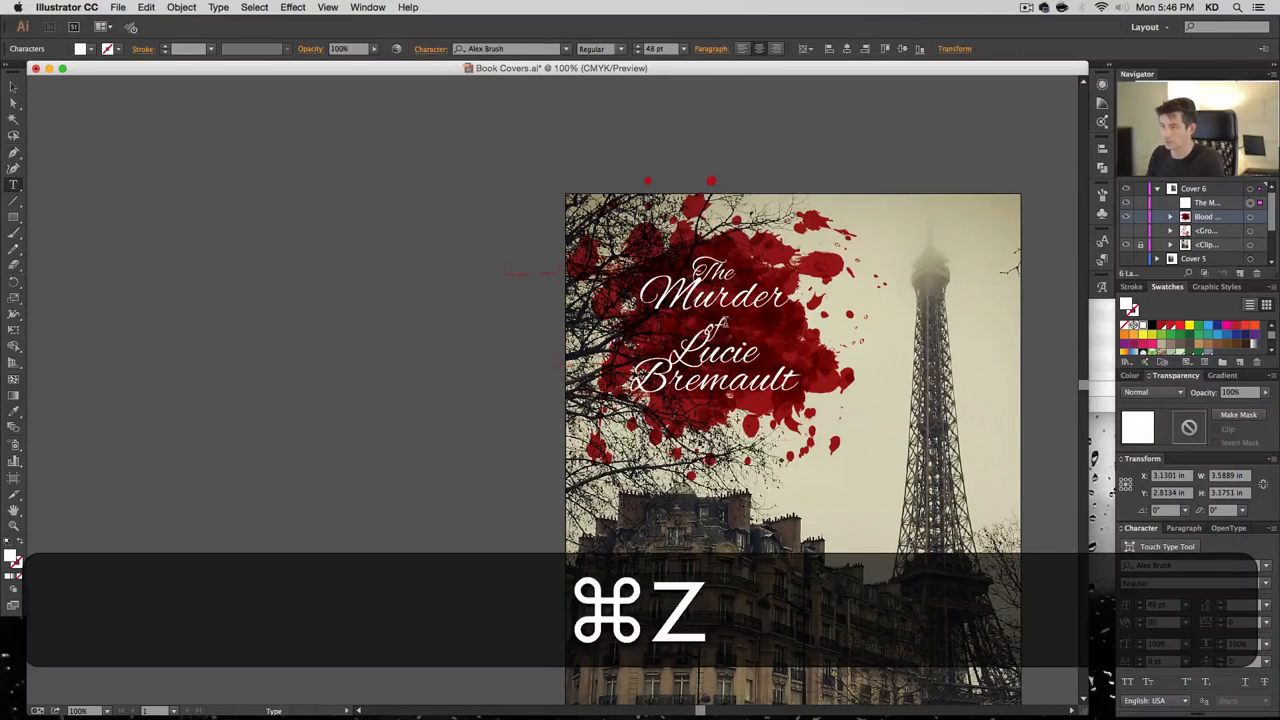
{"action": "key", "text": "super+a"}
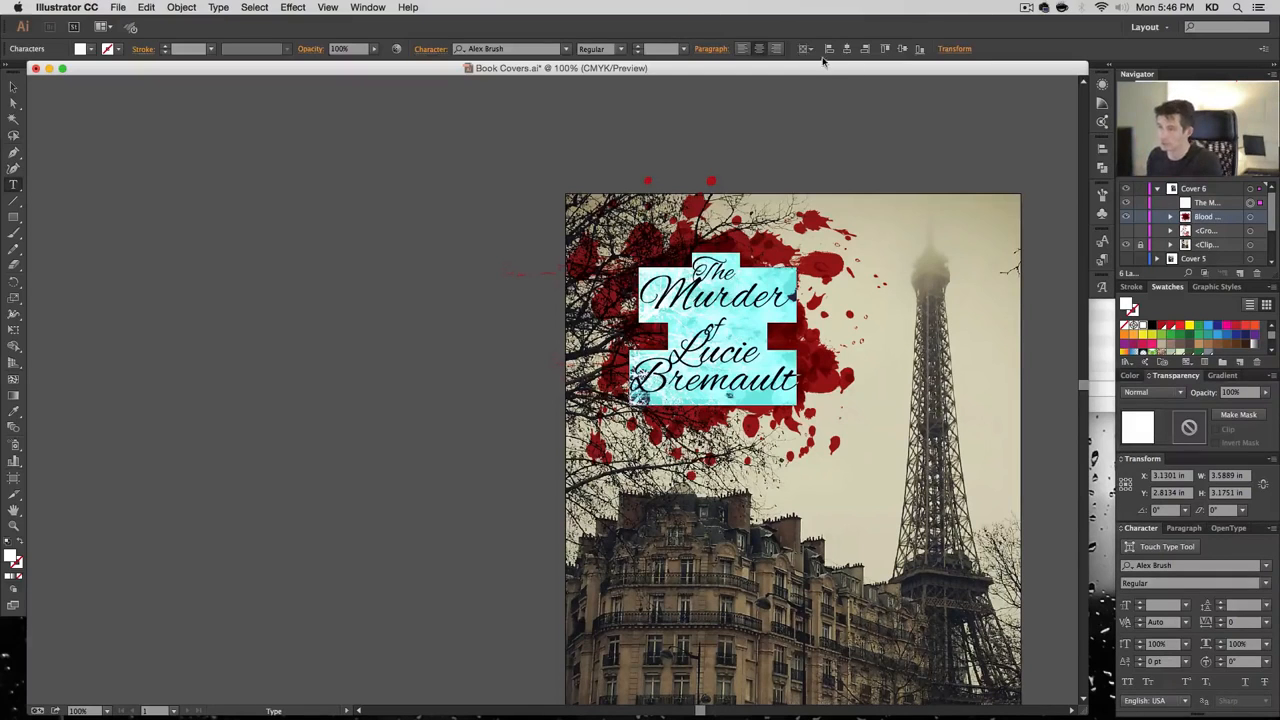
Left-align the title, remove the space before Murder, and move the title left over the splatter
{"action": "left_click", "coordinate": [740, 50]}
{"action": "left_click", "coordinate": [742, 299]}
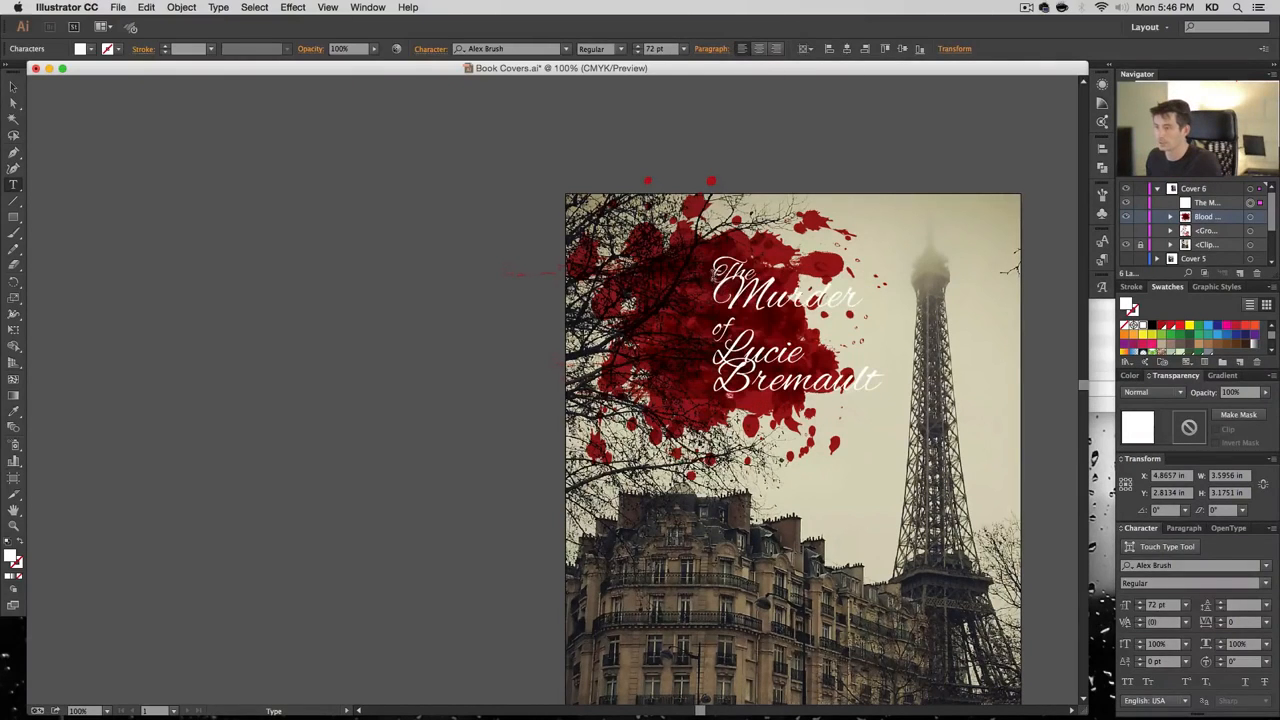
{"action": "left_click", "coordinate": [714, 275]}
{"action": "key", "text": "BackSpace"}
{"action": "key", "text": "BackSpace"}
{"action": "key", "text": "Up"}
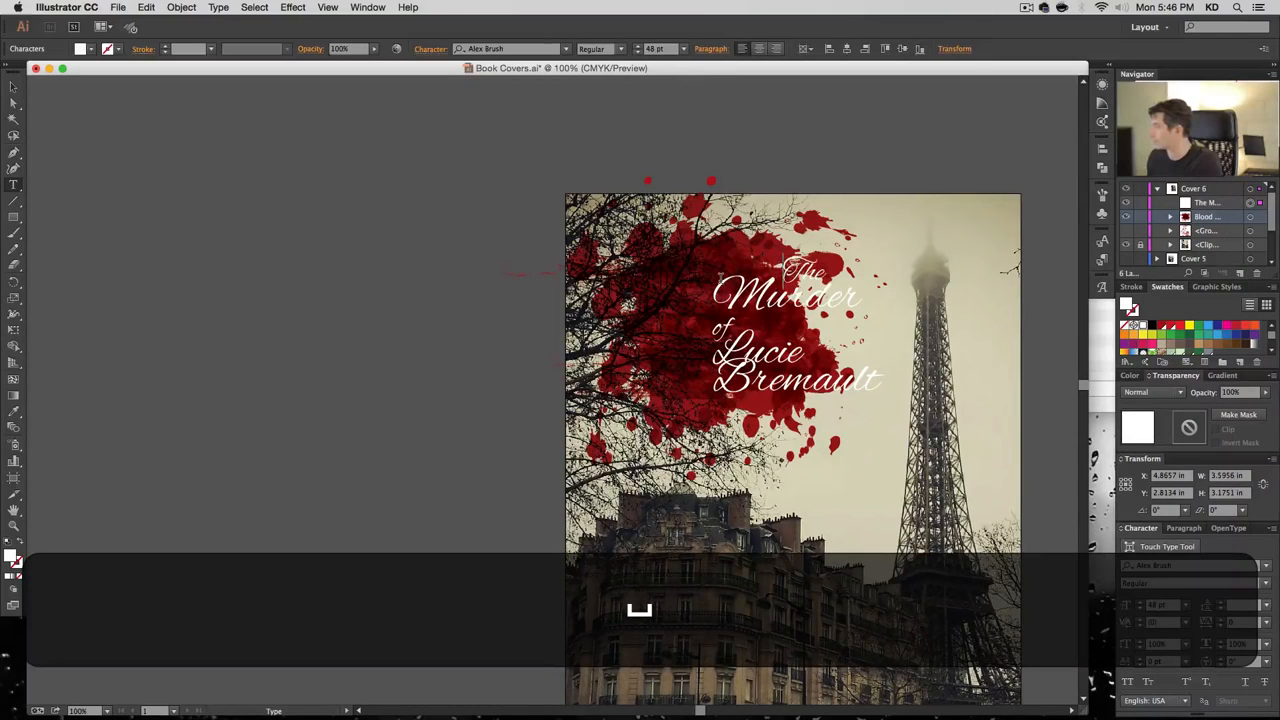
{"action": "key", "text": "super"}
{"action": "left_click_drag", "start_coordinate": [758, 305], "coordinate": [643, 302]}
{"action": "left_click", "coordinate": [630, 331]}
{"action": "key", "text": "super+z"}
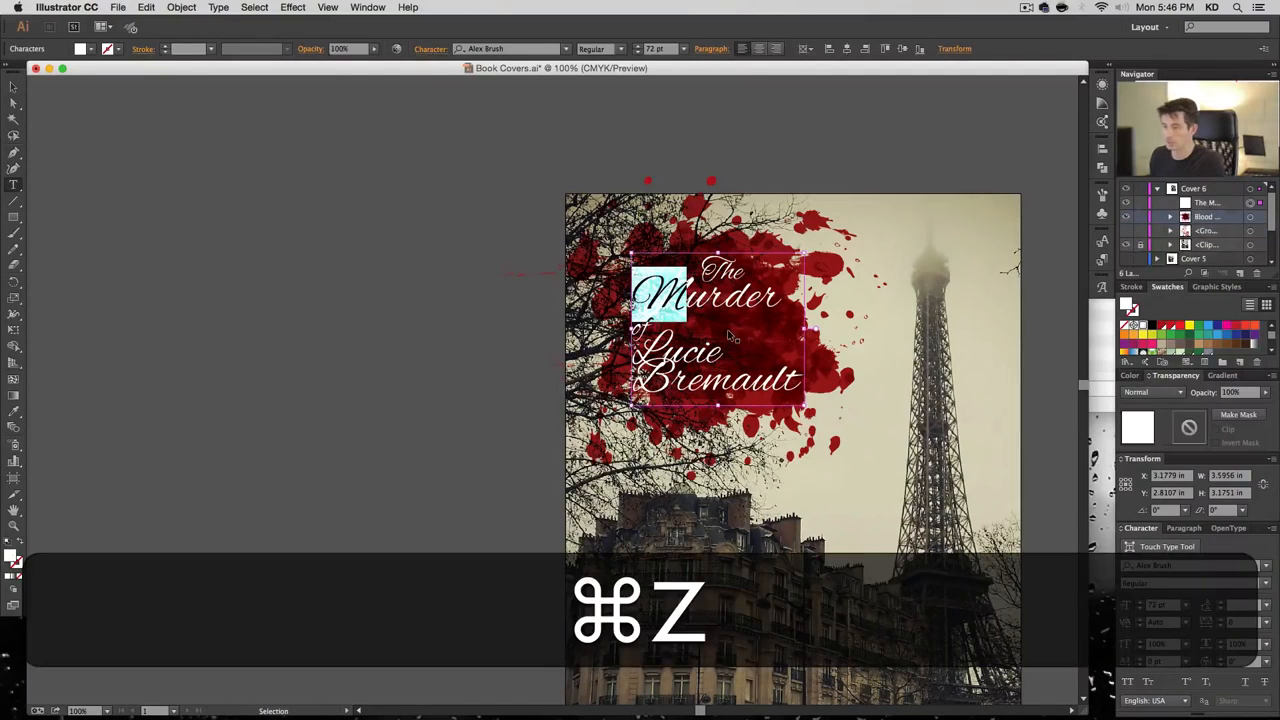
{"action": "key", "text": "super+z"}
{"action": "left_click_drag", "start_coordinate": [793, 299], "coordinate": [687, 330]}
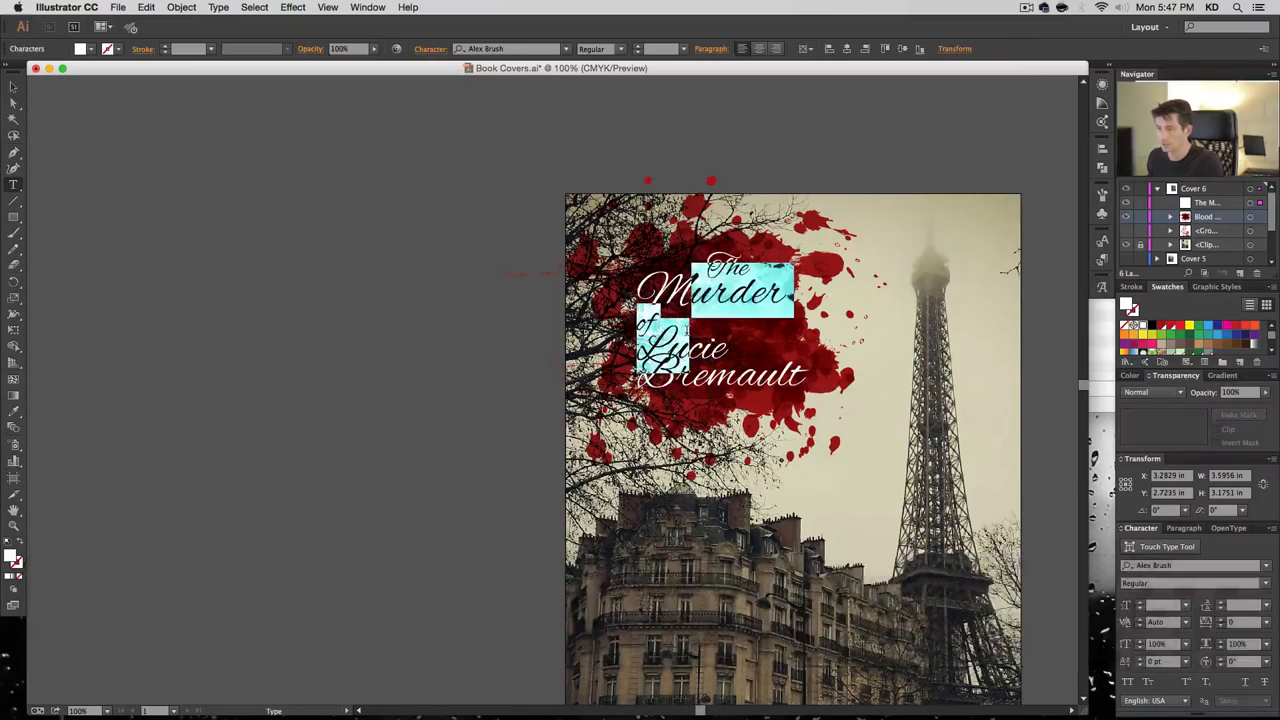
Delete the leading space before The and nudge the title slightly left and up
{"action": "key", "text": "Right"}
{"action": "key", "text": "Up"}
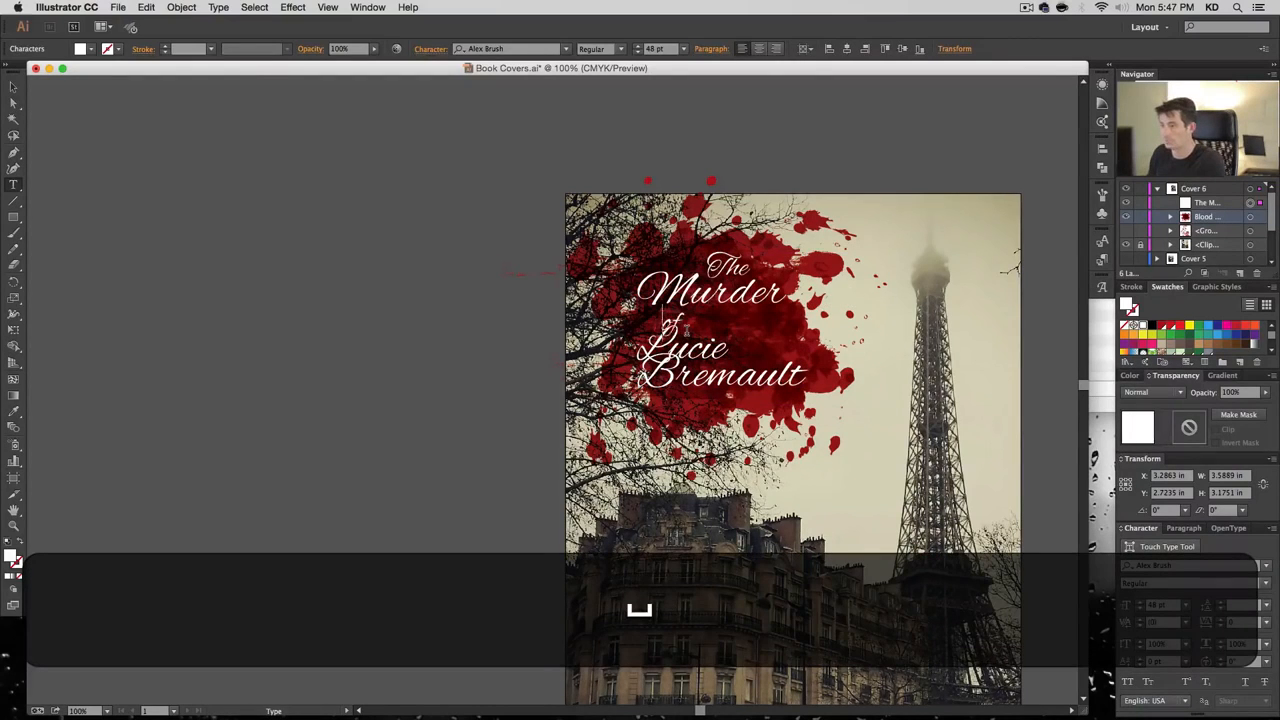
{"action": "key", "text": "Left"}
{"action": "key", "text": "Left"}
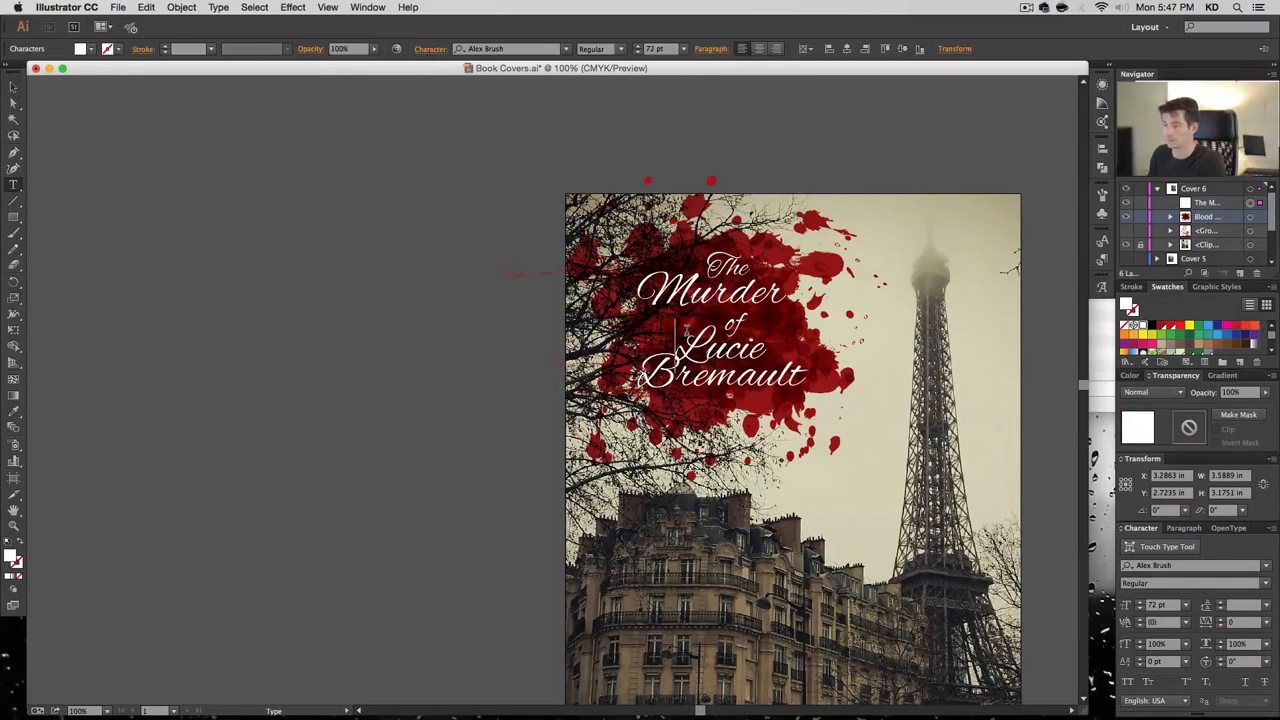
{"action": "key", "text": "Left"}
{"action": "key", "text": "Up"}
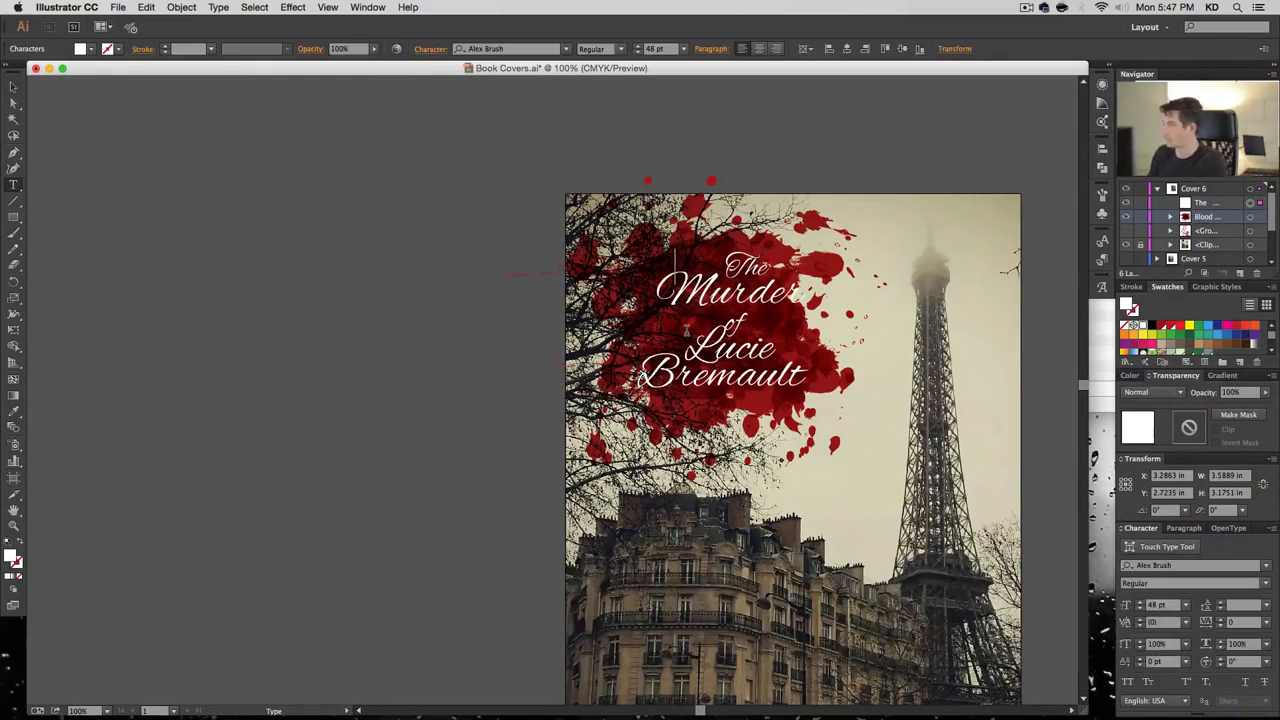
{"action": "key", "text": "BackSpace"}
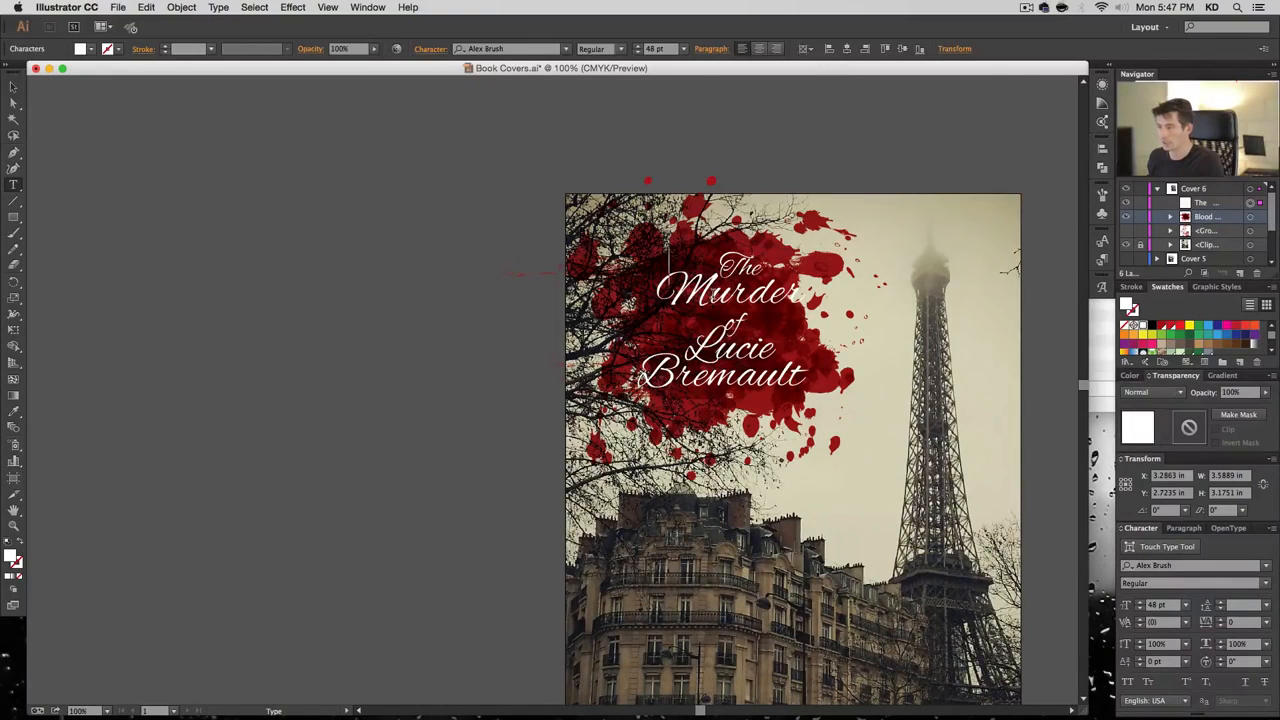
{"action": "left_click_drag", "start_coordinate": [714, 299], "coordinate": [698, 296]}
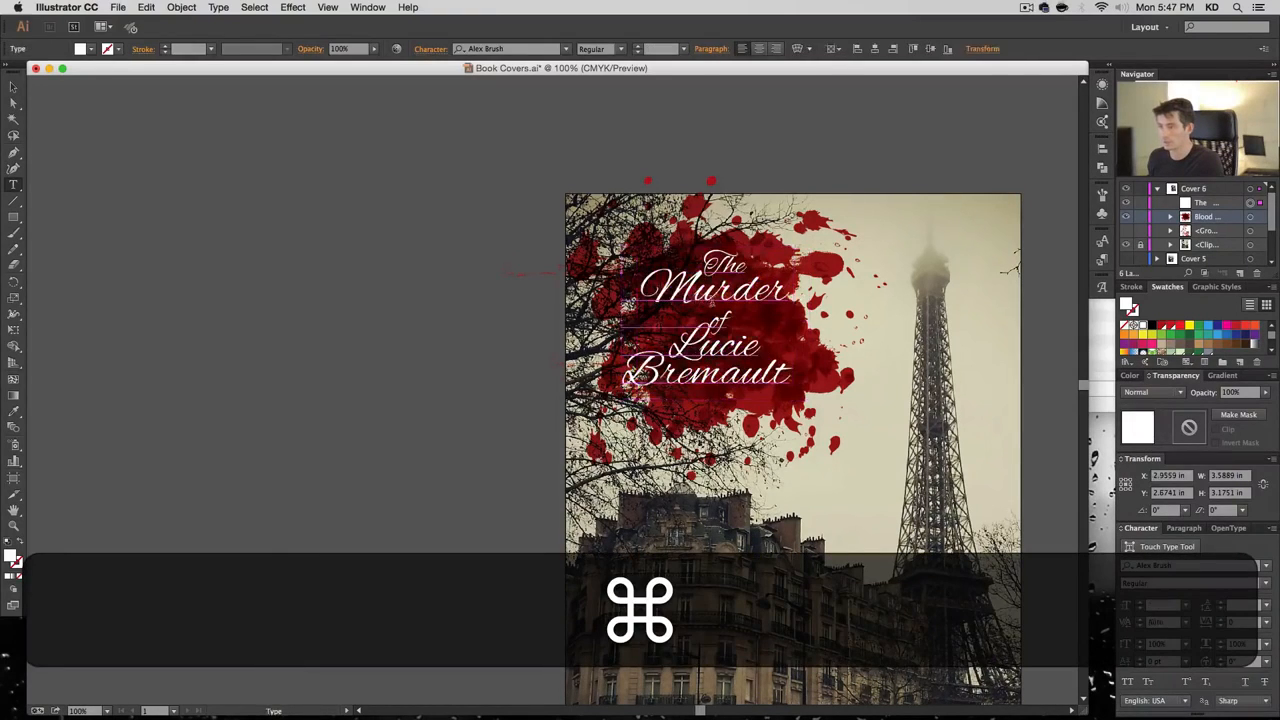
{"action": "key", "text": "Up"}
{"action": "key", "text": "Up"}
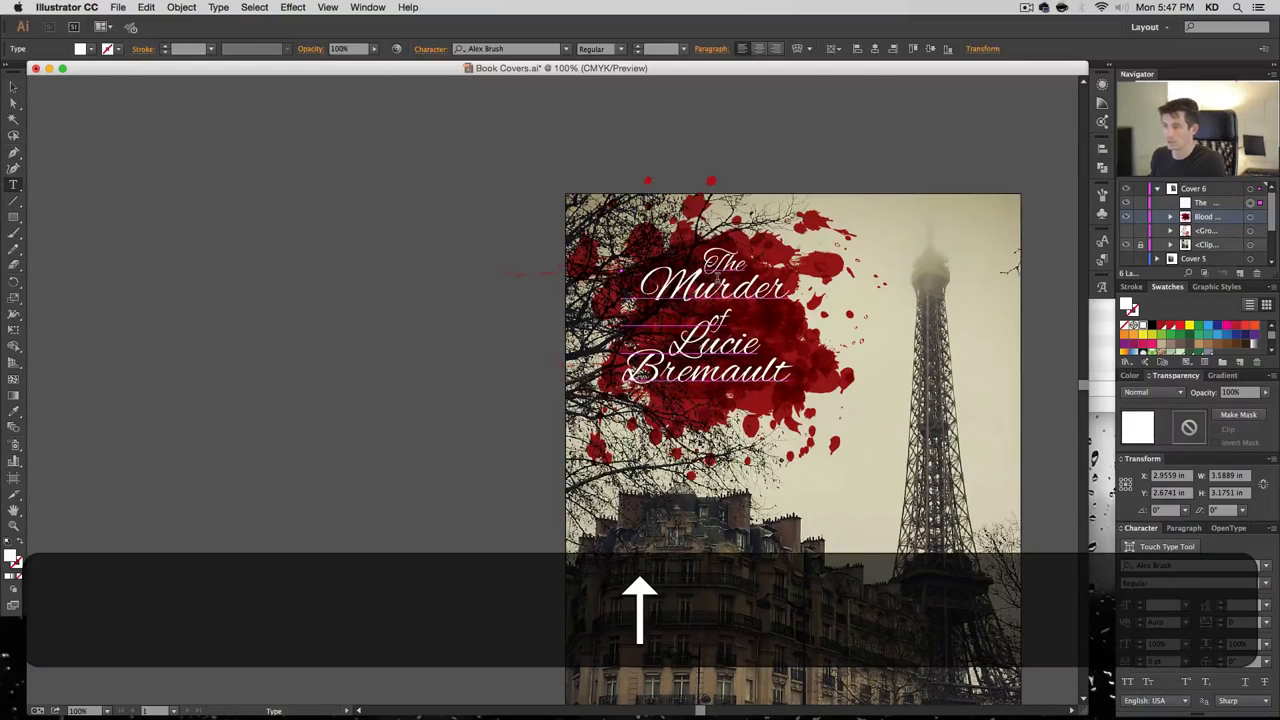
Tighten the title's line spacing, trying 72 and 60 before settling on 40 pt
{"action": "triple_click", "coordinate": [749, 280]}
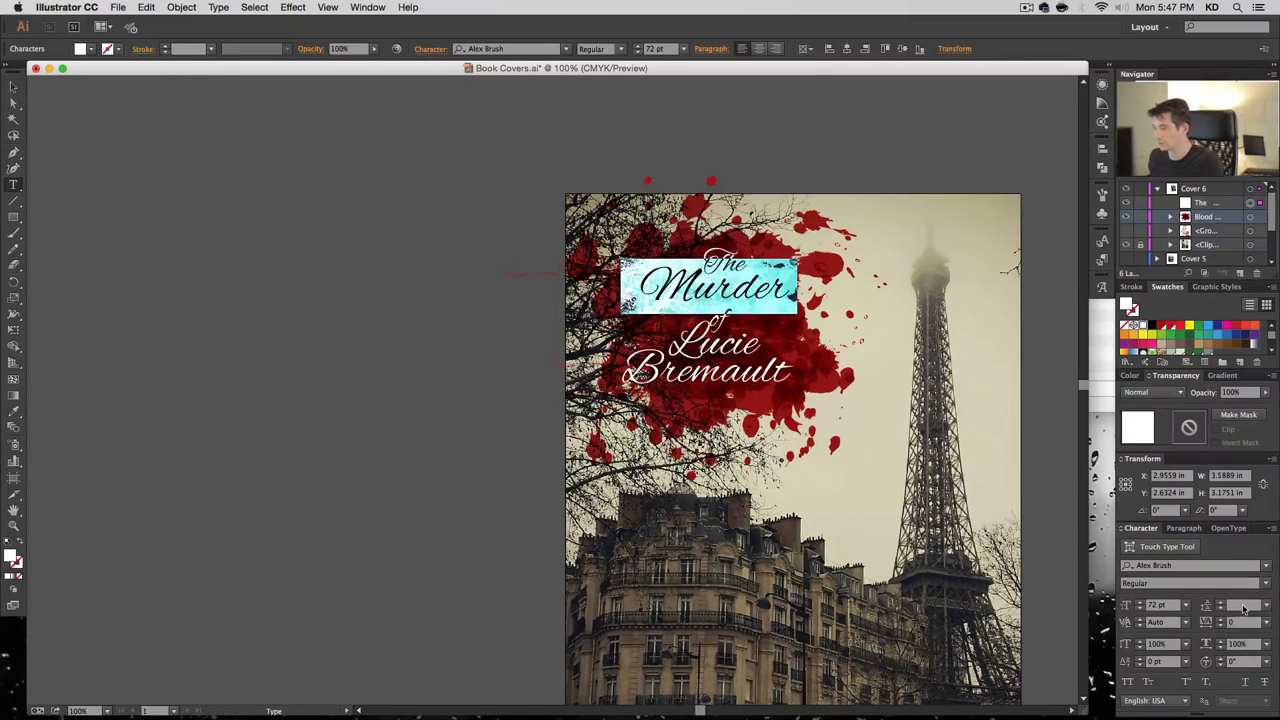
{"action": "left_click", "coordinate": [1243, 608]}
{"action": "type", "text": "72"}
{"action": "key", "text": "Return"}
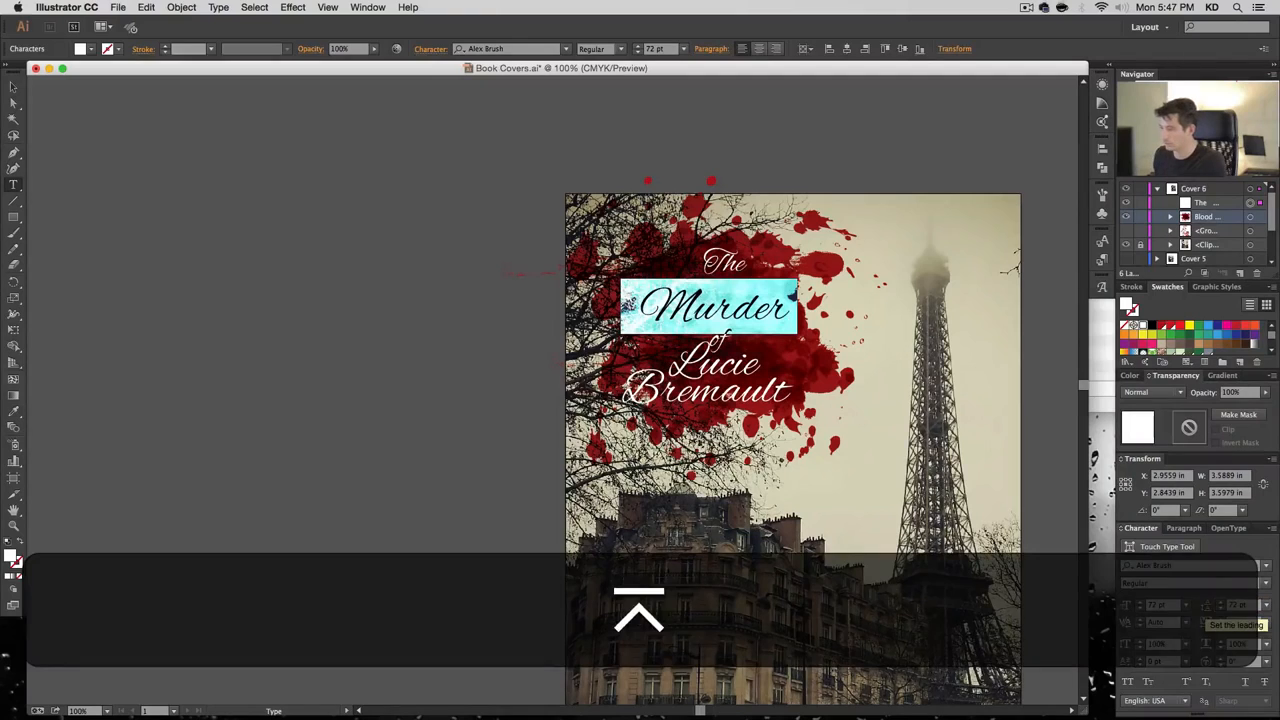
{"action": "key", "text": "alt+Up"}
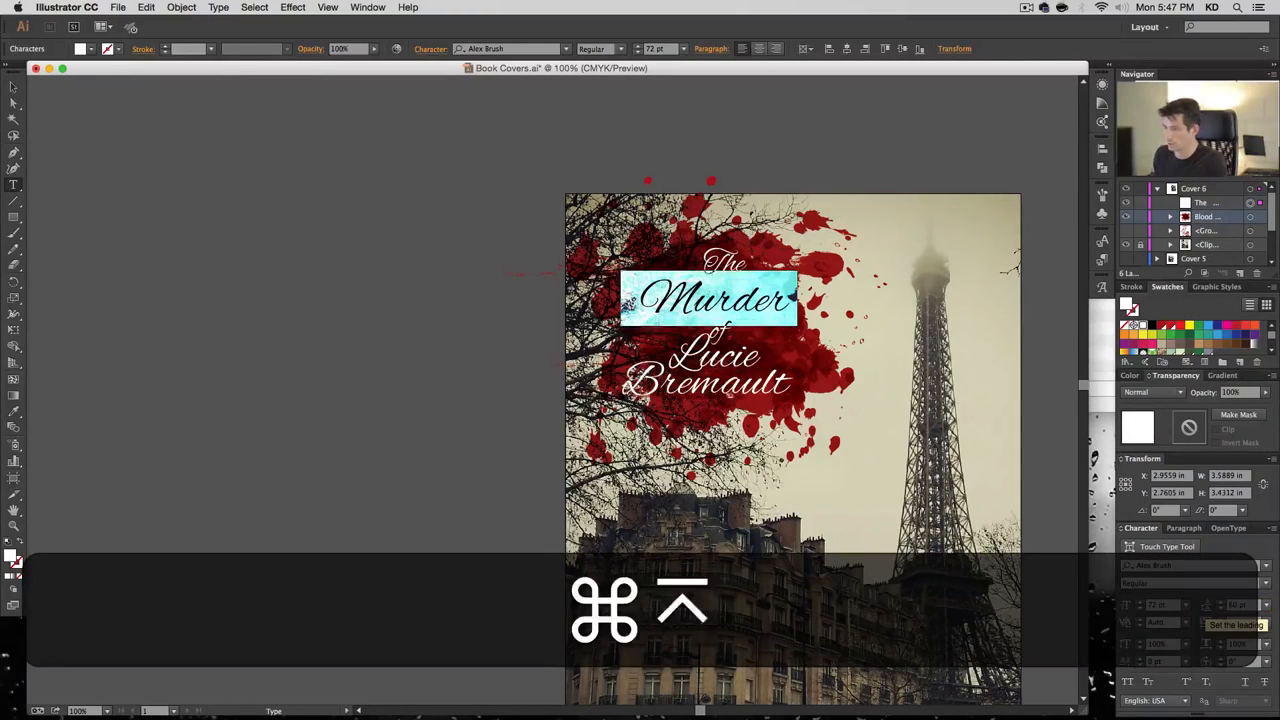
{"action": "key", "text": "super+a"}
{"action": "type", "text": "60"}
{"action": "key", "text": "Return"}
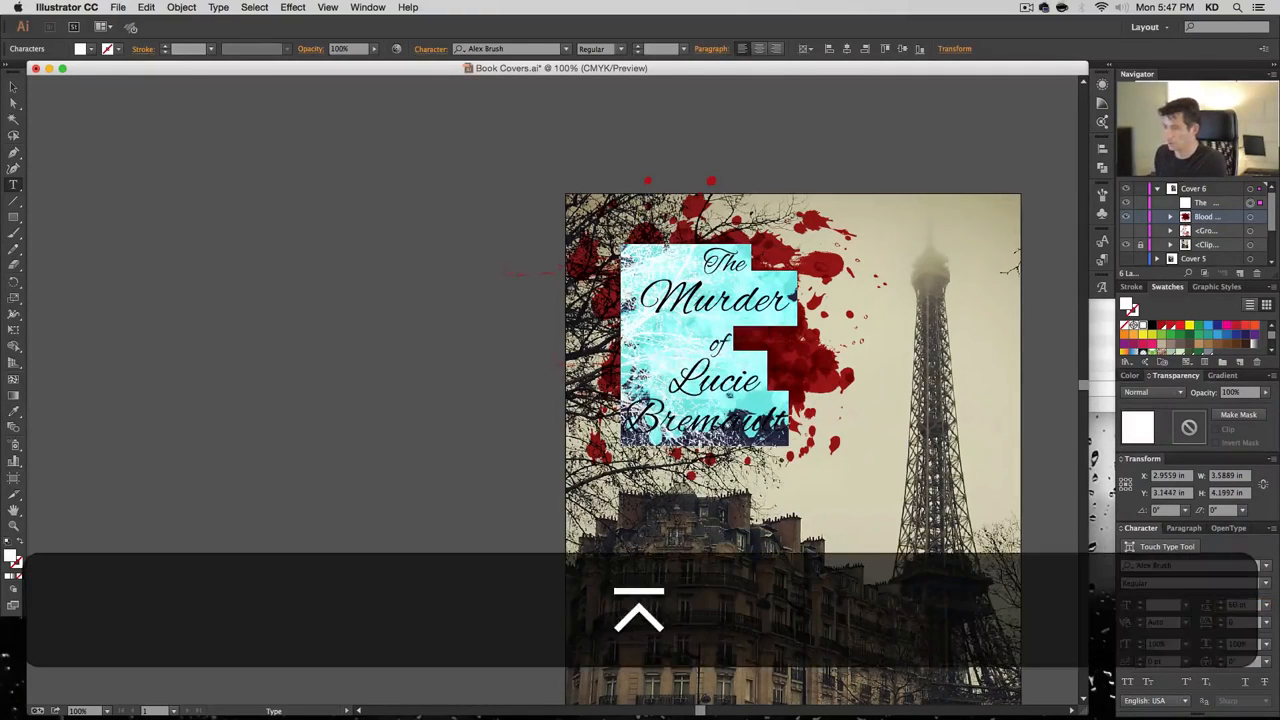
{"action": "type", "text": "40"}
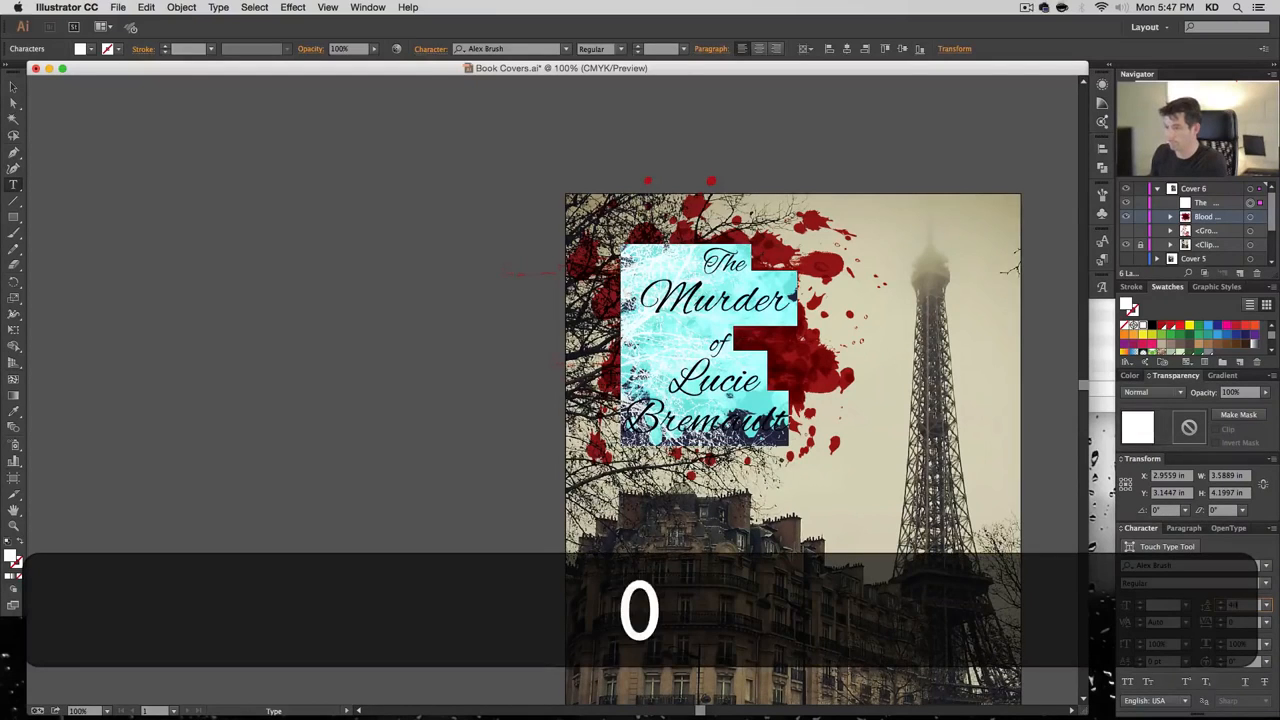
{"action": "key", "text": "Return"}
Shrink the 'The' line to 41 pt and indent it with a leading space
{"action": "left_click", "coordinate": [740, 286]}
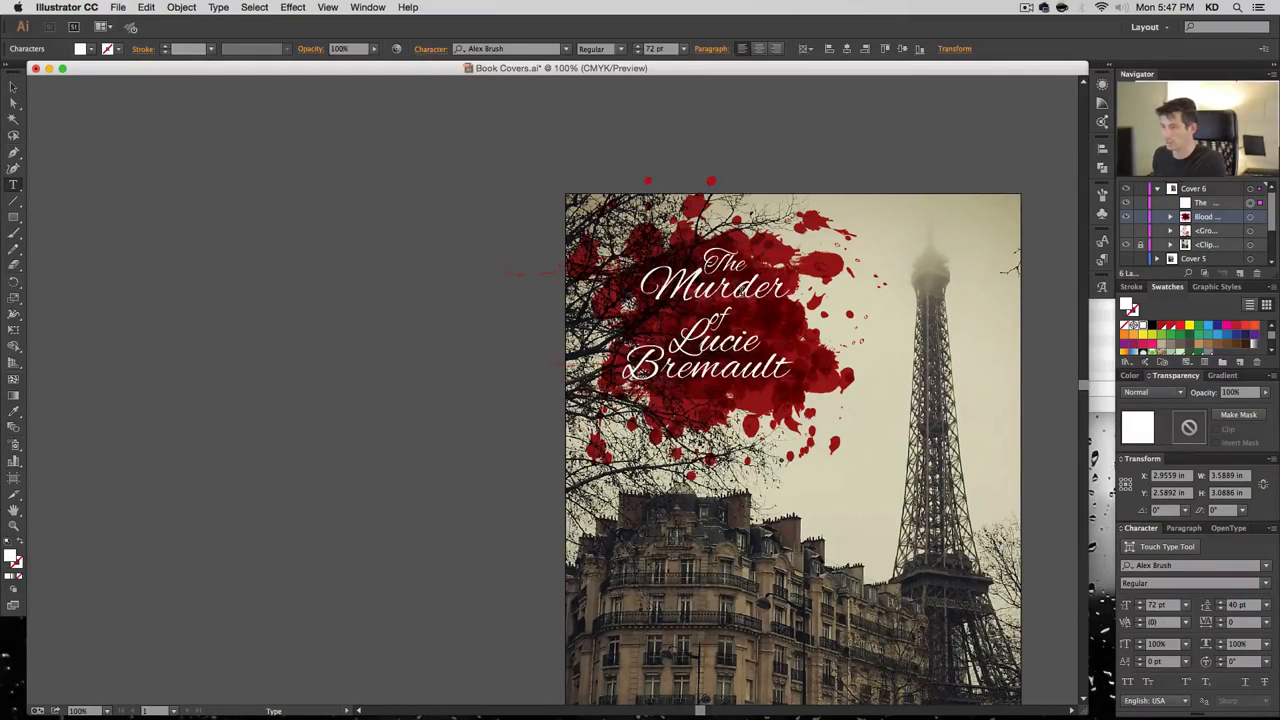
{"action": "double_click", "coordinate": [740, 289]}
{"action": "left_click", "coordinate": [721, 265]}
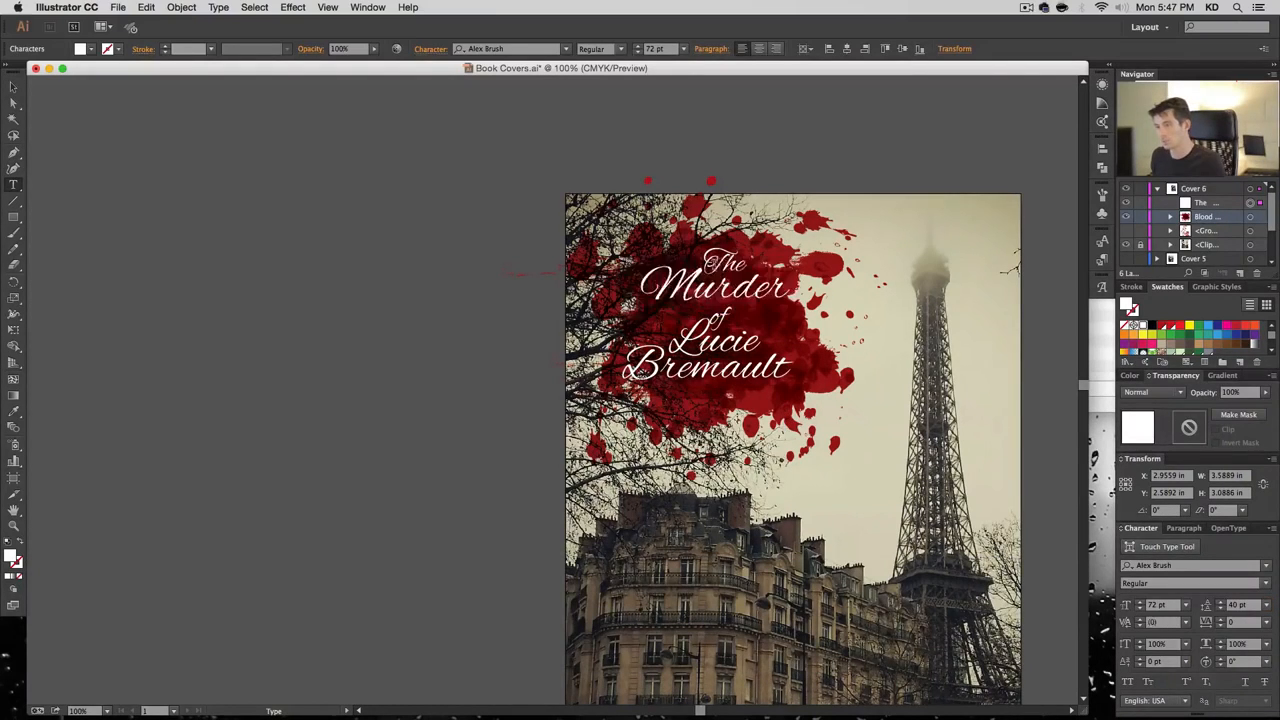
{"action": "triple_click", "coordinate": [721, 263]}
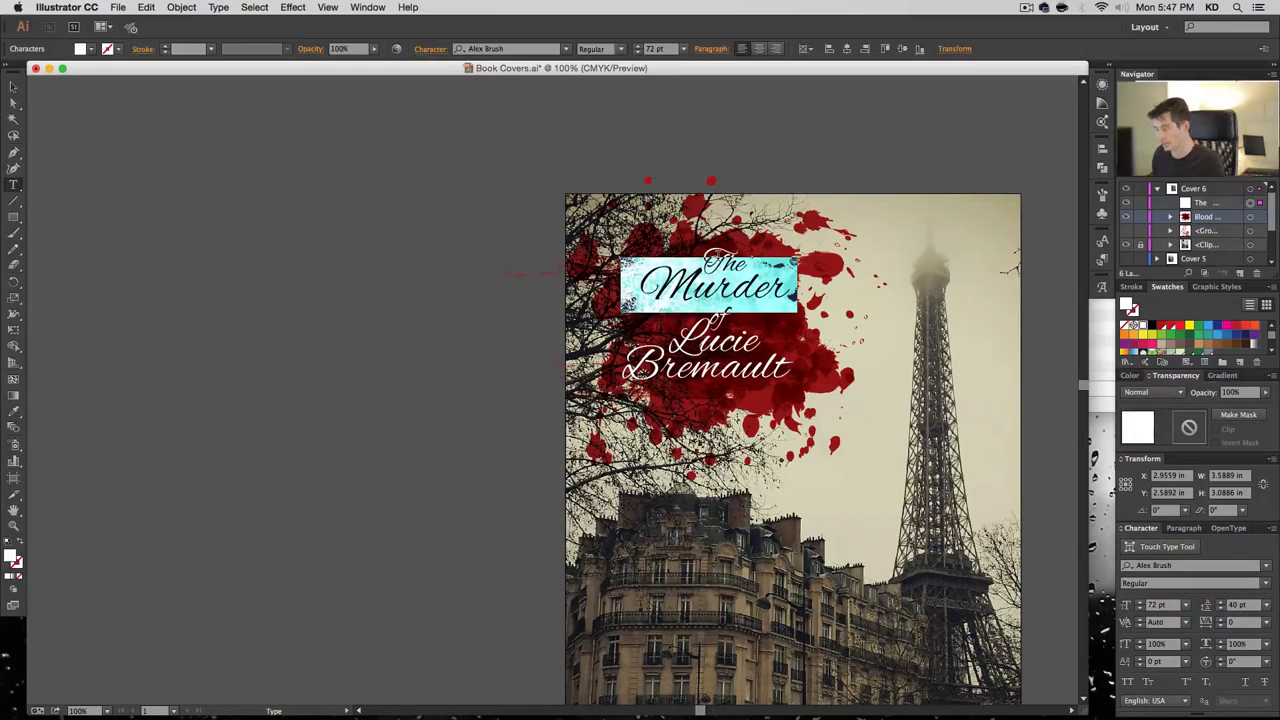
{"action": "key", "text": "Up"}
{"action": "key", "text": "shift+Down"}
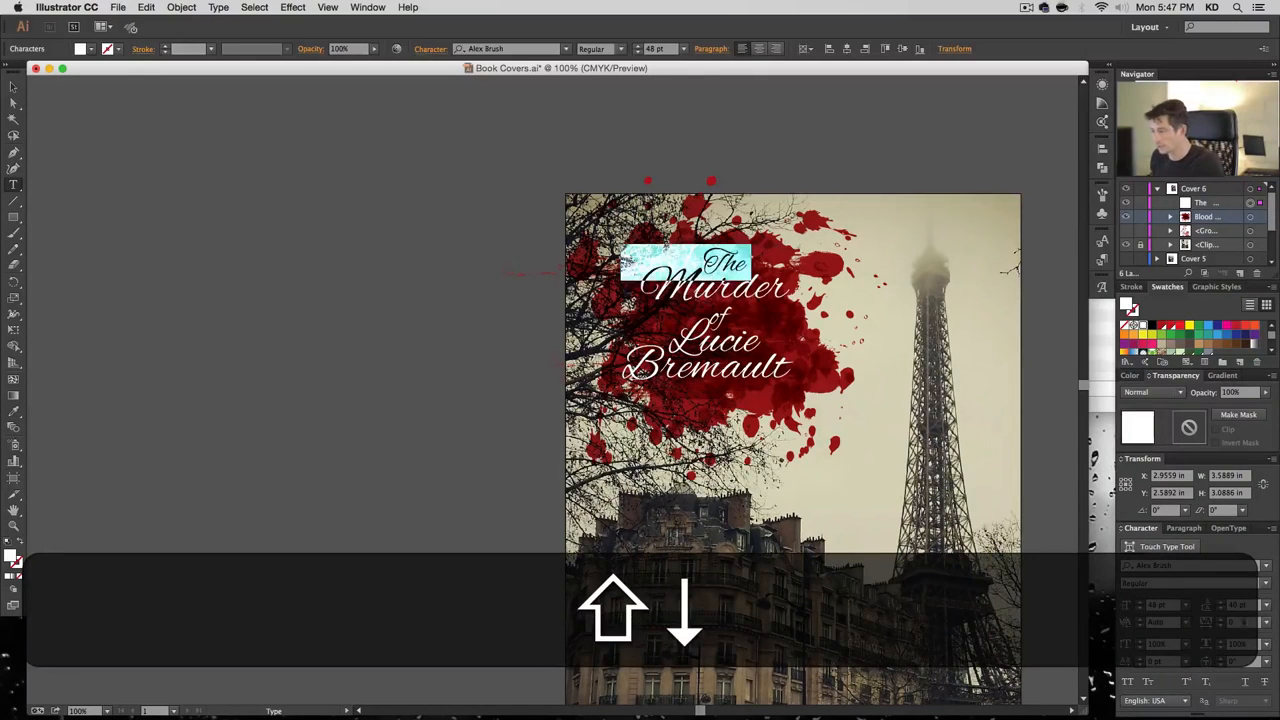
{"action": "type", "text": "44"}
{"action": "key", "text": "Return"}
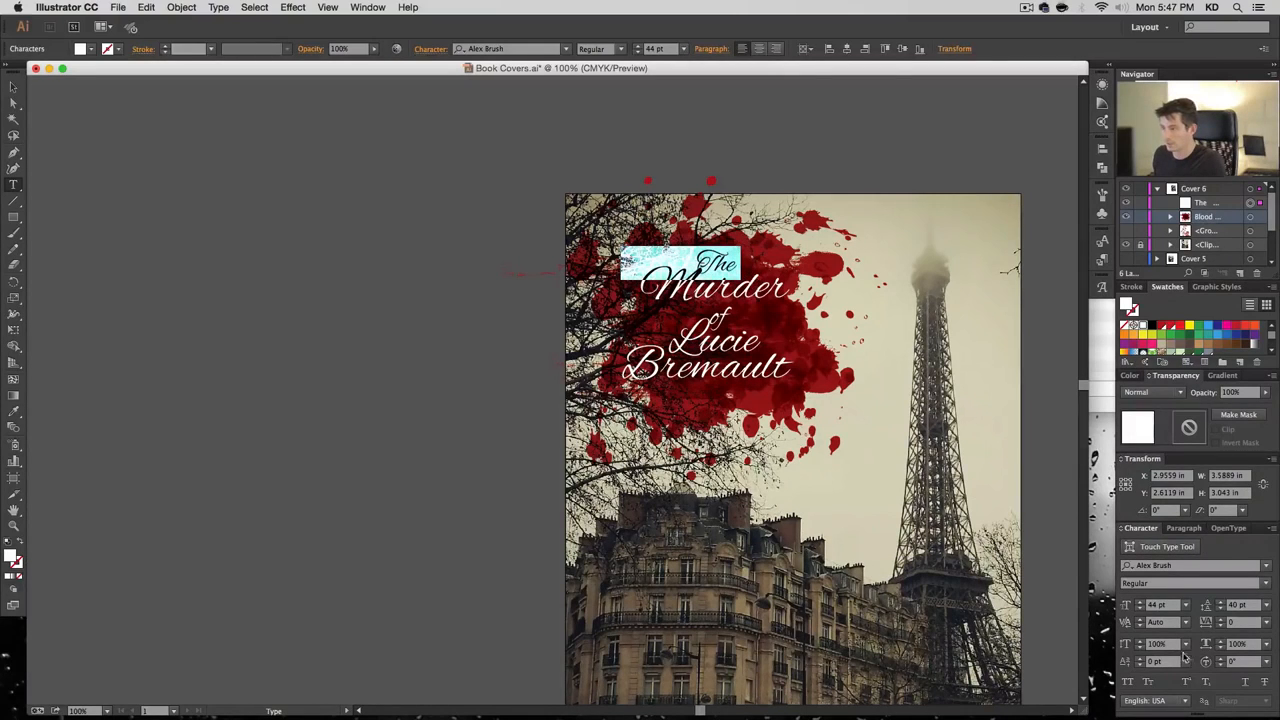
{"action": "left_click", "coordinate": [1140, 609]}
{"action": "left_click", "coordinate": [1140, 609]}
{"action": "left_click", "coordinate": [1140, 609]}
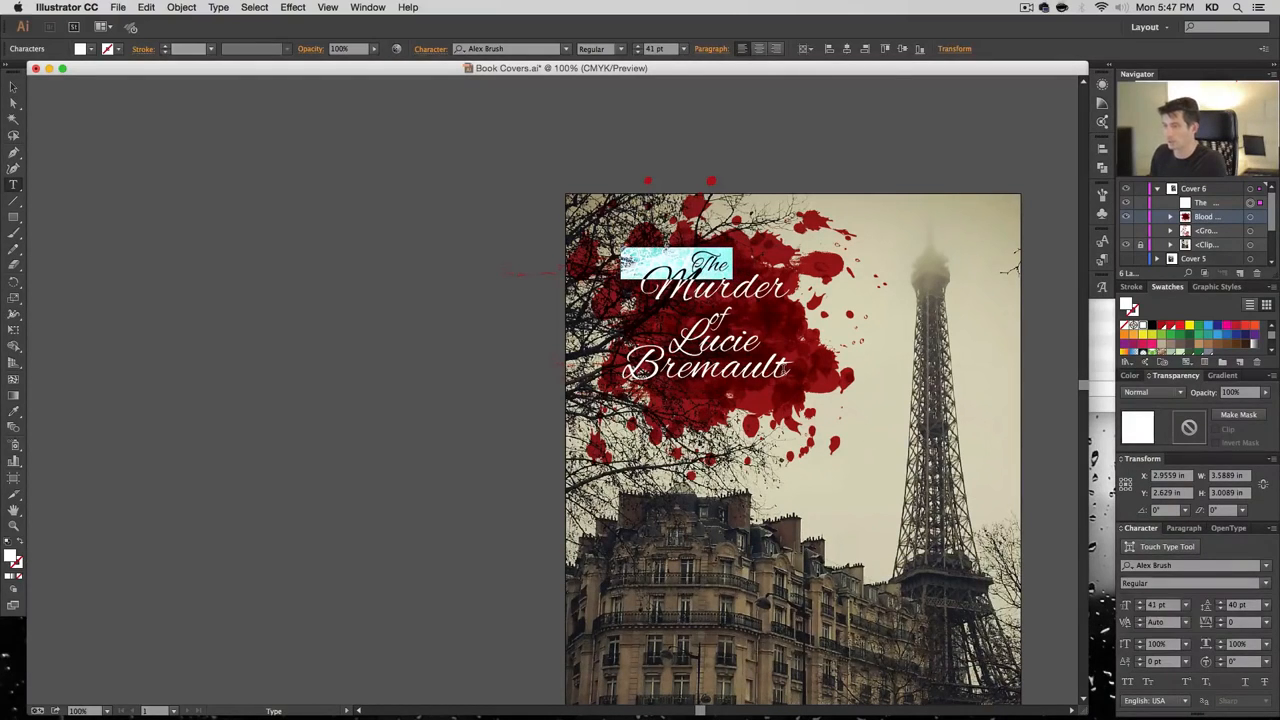
{"action": "key", "text": "Left"}
Set the 'of' line to 40 pt and push it right with leading spaces
{"action": "key", "text": "Down"}
{"action": "key", "text": "shift+Down"}
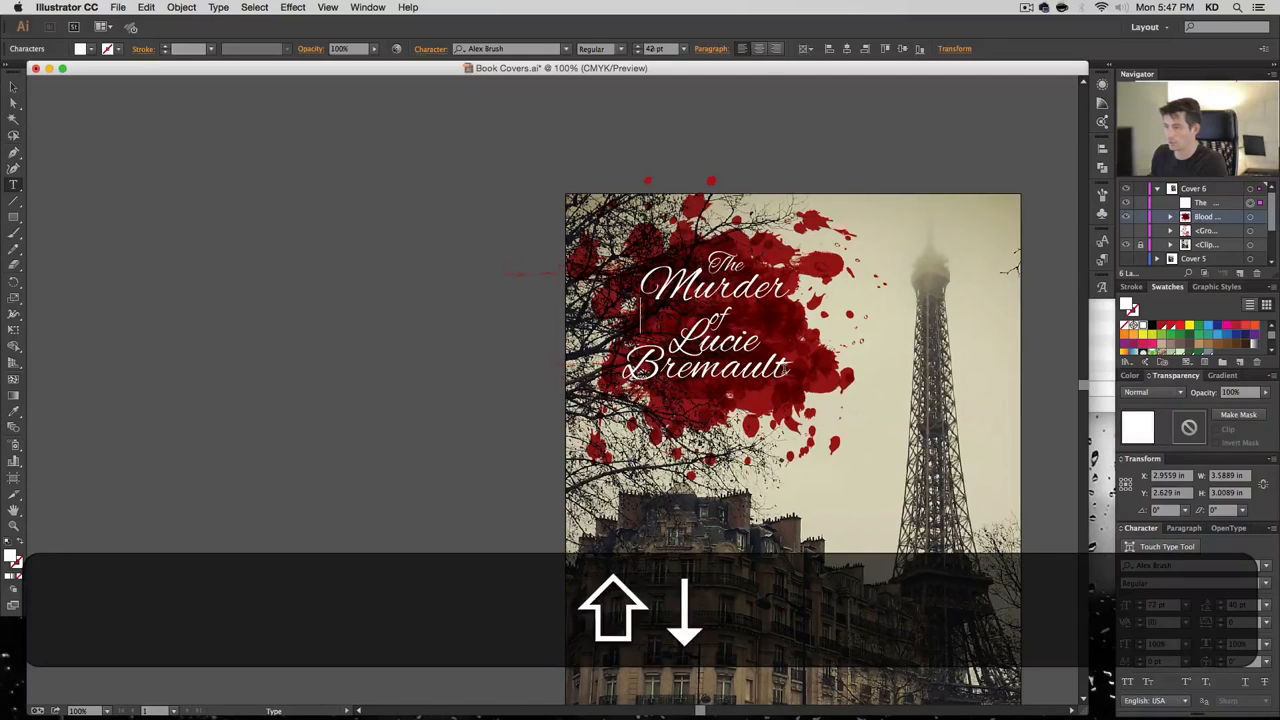
{"action": "key", "text": "shift+Left"}
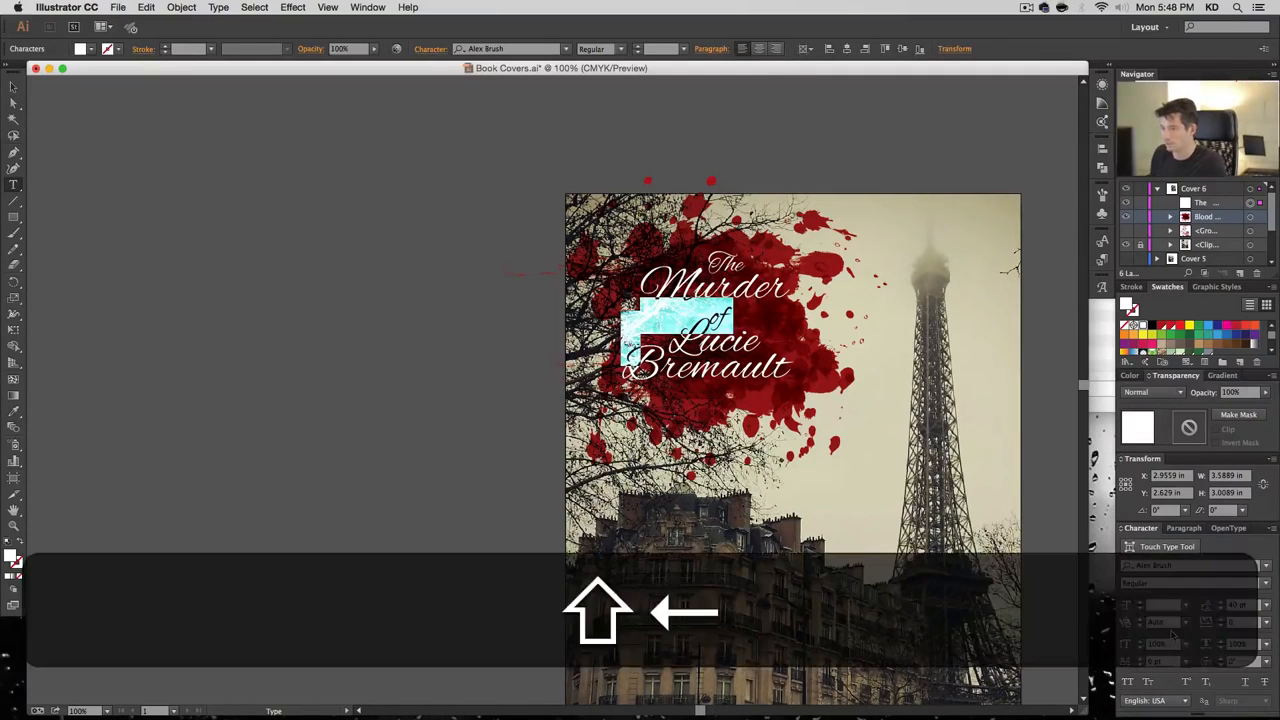
{"action": "key", "text": "shift+Left"}
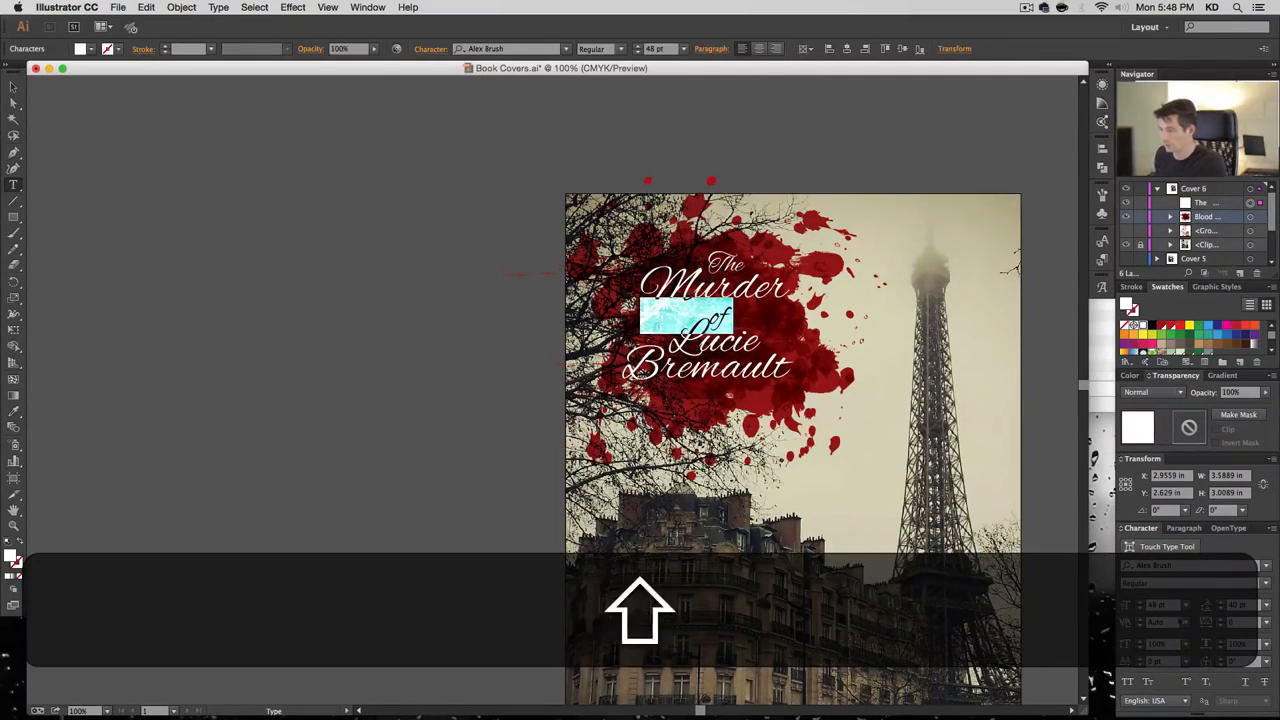
{"action": "left_click", "coordinate": [1174, 609]}
{"action": "type", "text": "40"}
{"action": "key", "text": "Return"}
{"action": "key", "text": "Left"}
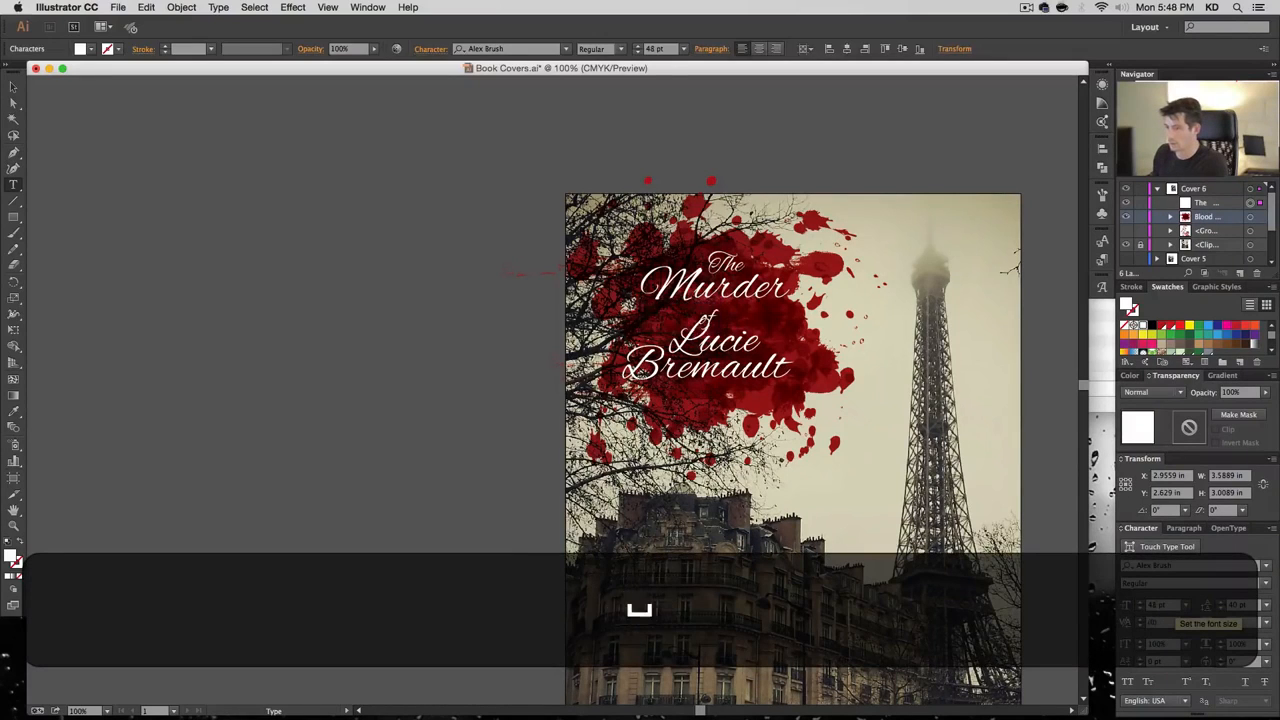
Reduce the leading of the title lines from 'of' downward to 28 pt
{"action": "key", "text": "Up"}
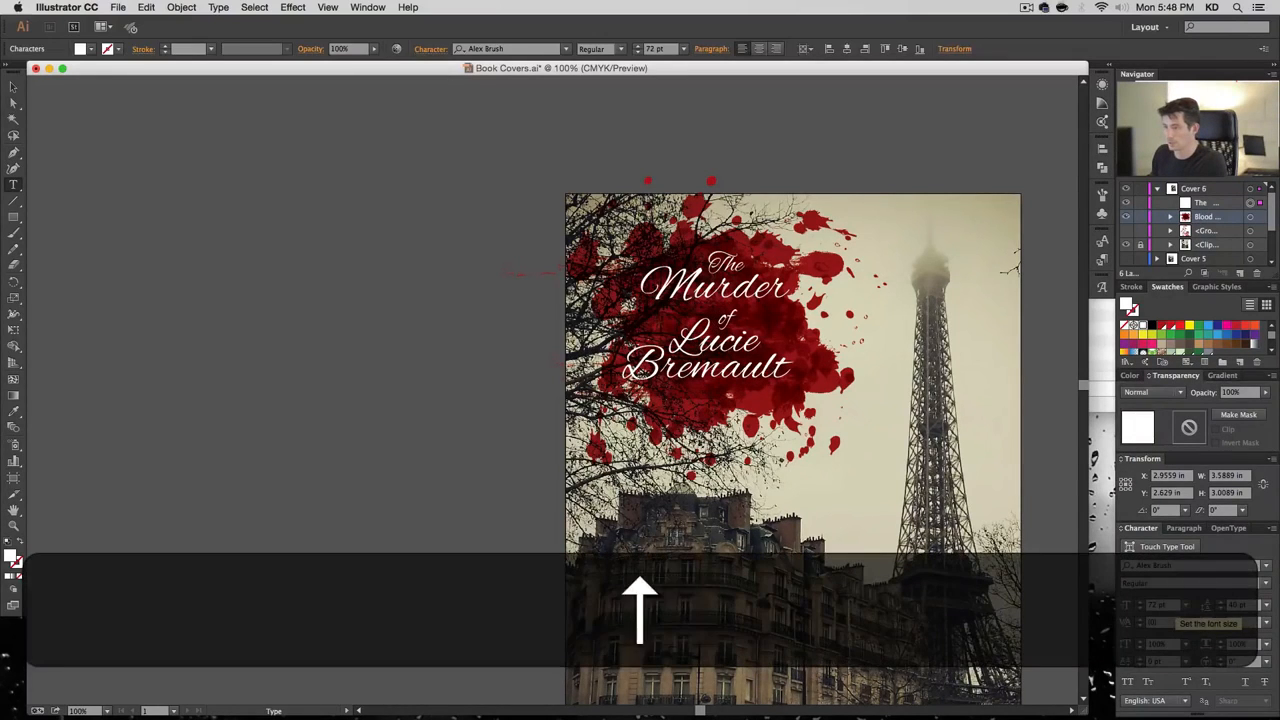
{"action": "key", "text": "super+Left"}
{"action": "key", "text": "shift+super+Left"}
{"action": "key", "text": "shift+super+Down"}
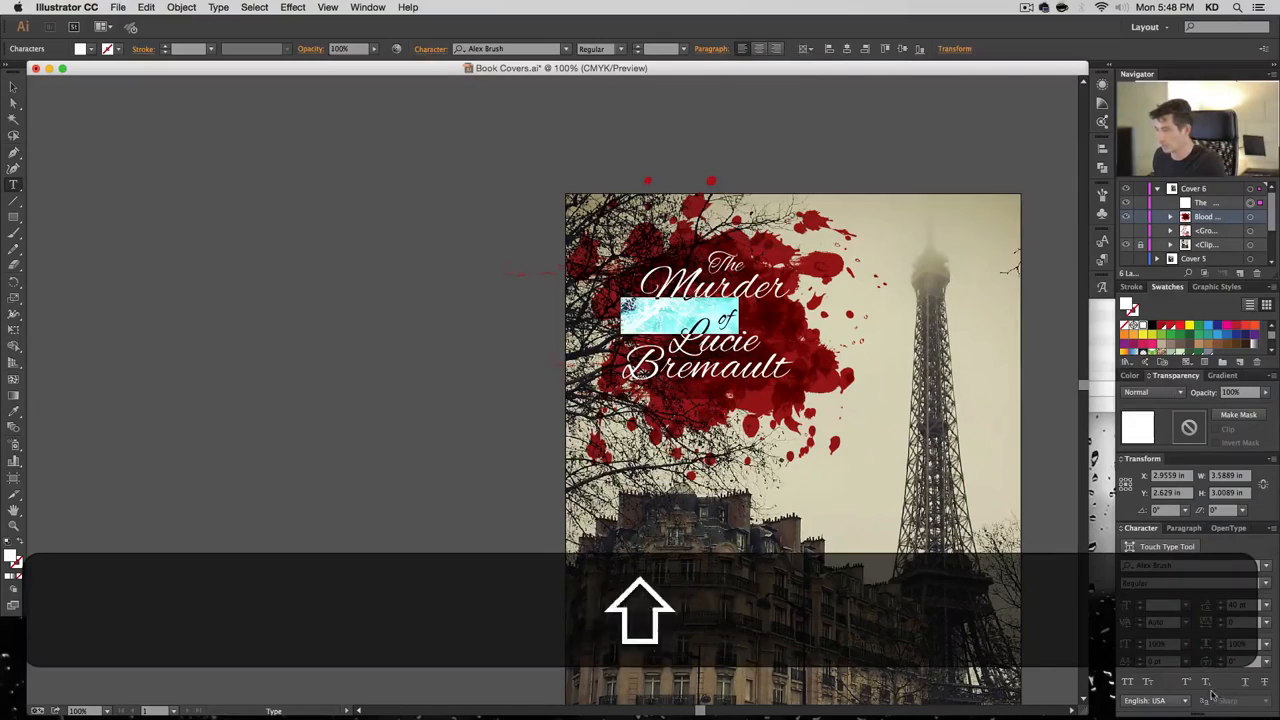
{"action": "left_click", "coordinate": [1221, 609]}
{"action": "left_click", "coordinate": [1221, 609]}
{"action": "left_click", "coordinate": [1221, 609]}
{"action": "left_click", "coordinate": [1221, 609]}
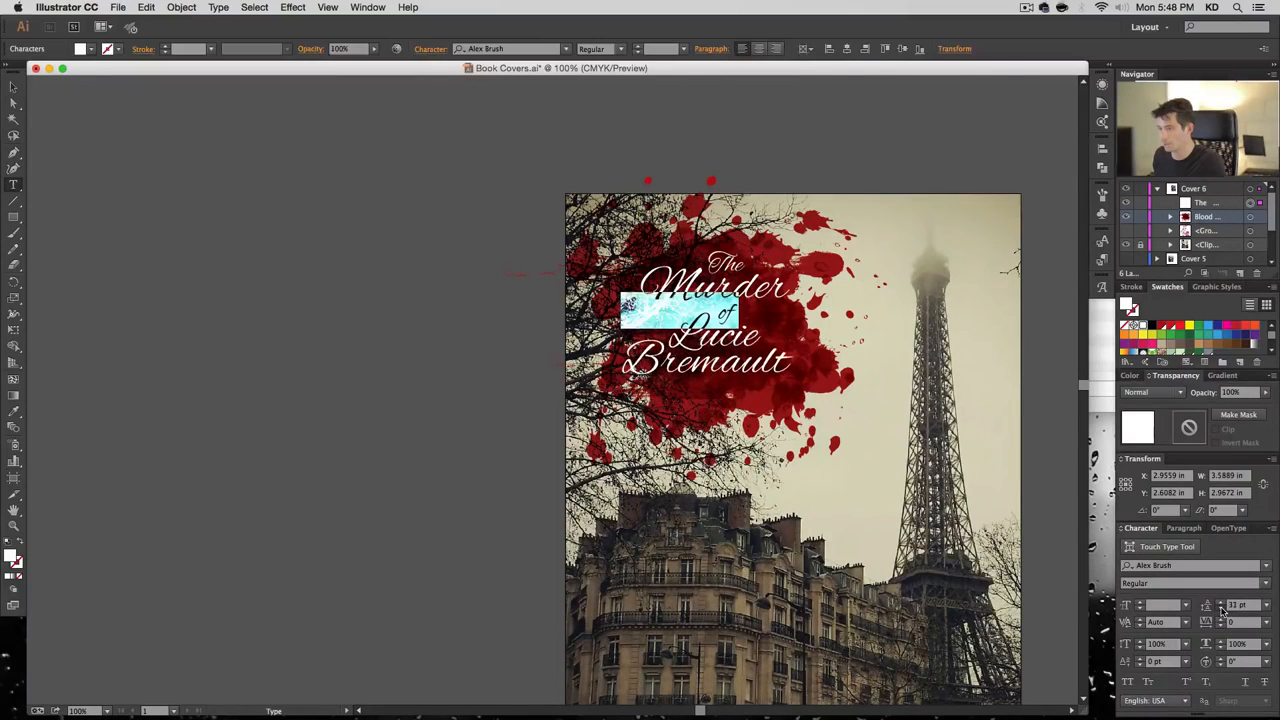
{"action": "left_click", "coordinate": [1221, 609]}
{"action": "left_click", "coordinate": [1221, 609]}
{"action": "left_click", "coordinate": [1221, 609]}
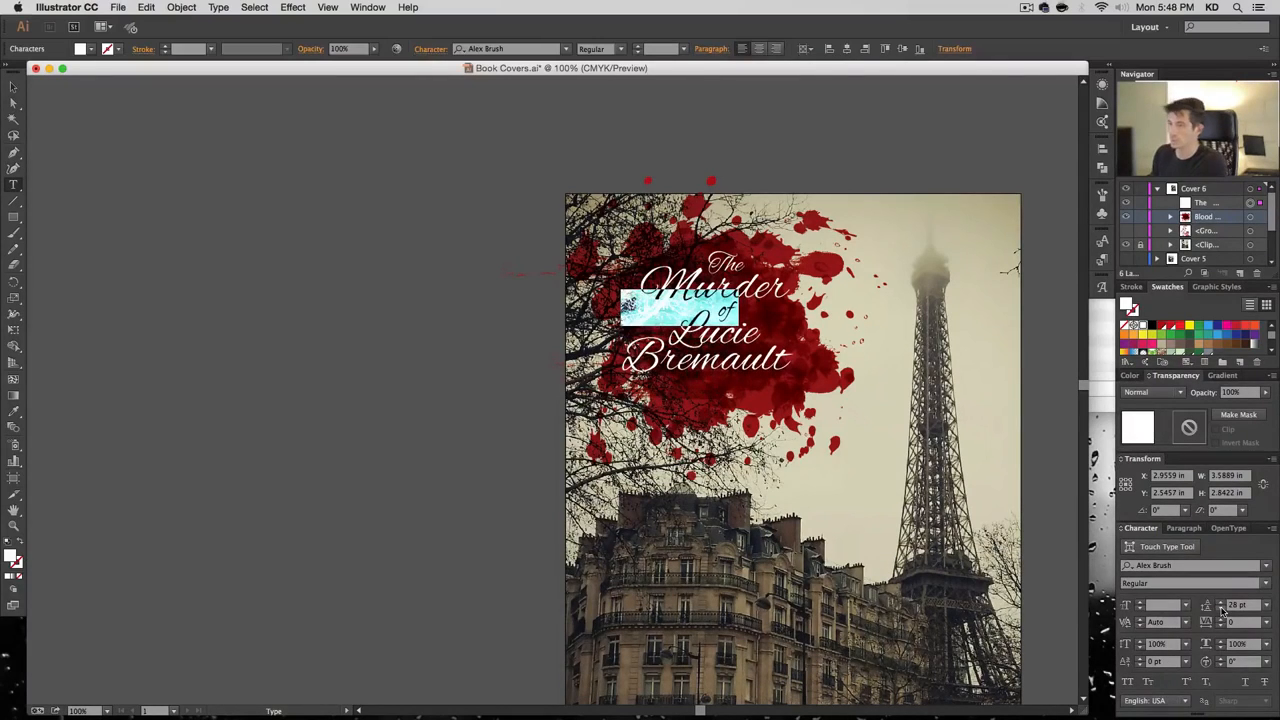
{"action": "key", "text": "Left"}
{"action": "key", "text": "Down"}
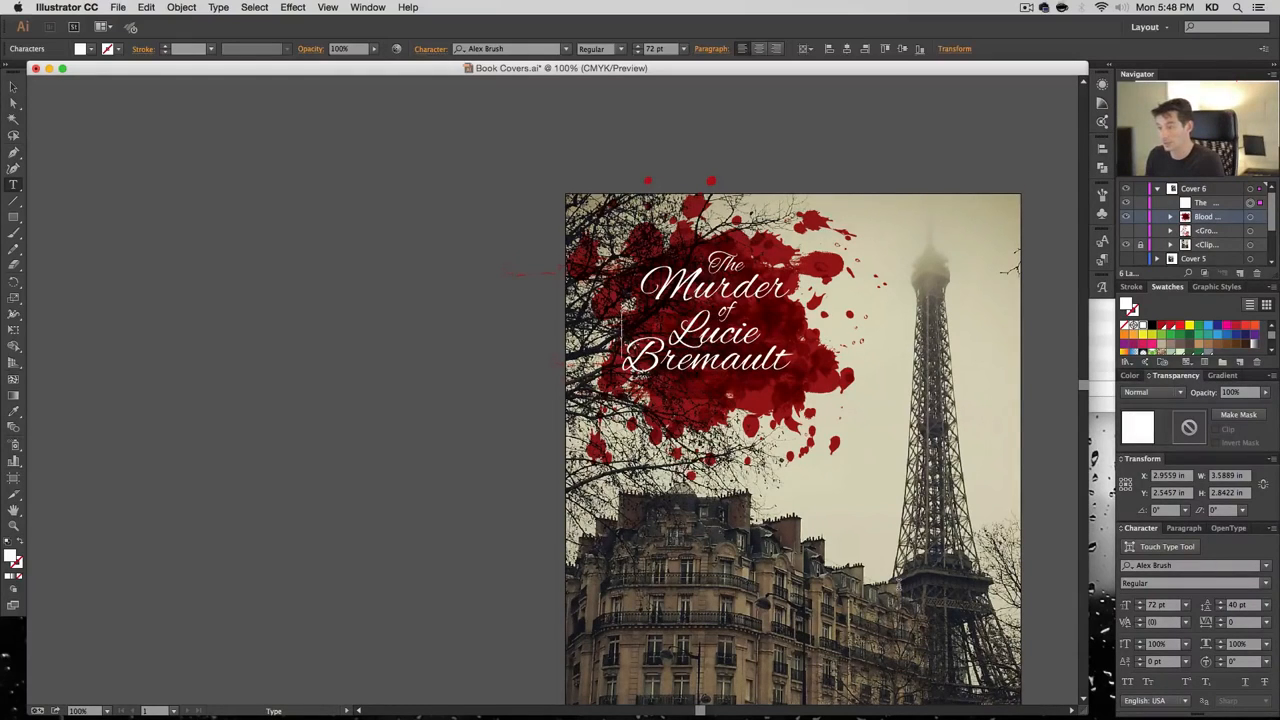
{"action": "left_click", "coordinate": [14, 104]}
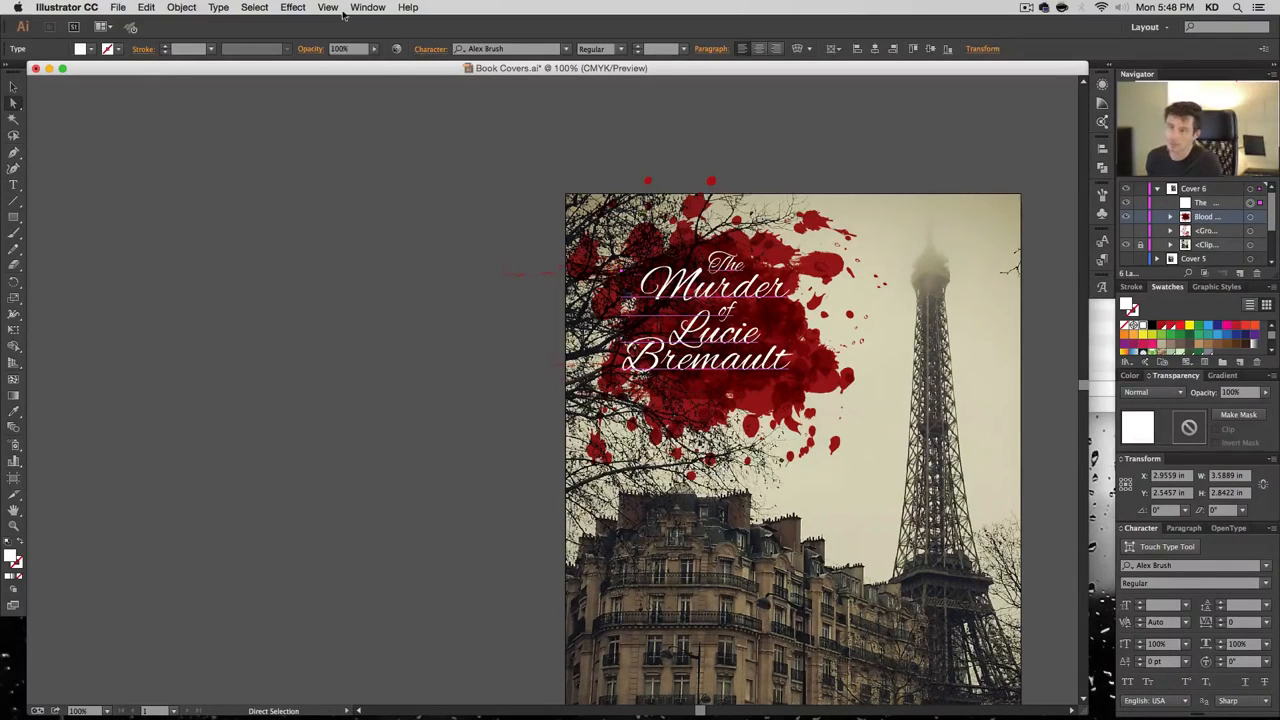
Apply a drop shadow to the title and reopen its settings from the Appearance panel
{"action": "left_click", "coordinate": [293, 7]}
{"action": "left_click", "coordinate": [309, 24]}
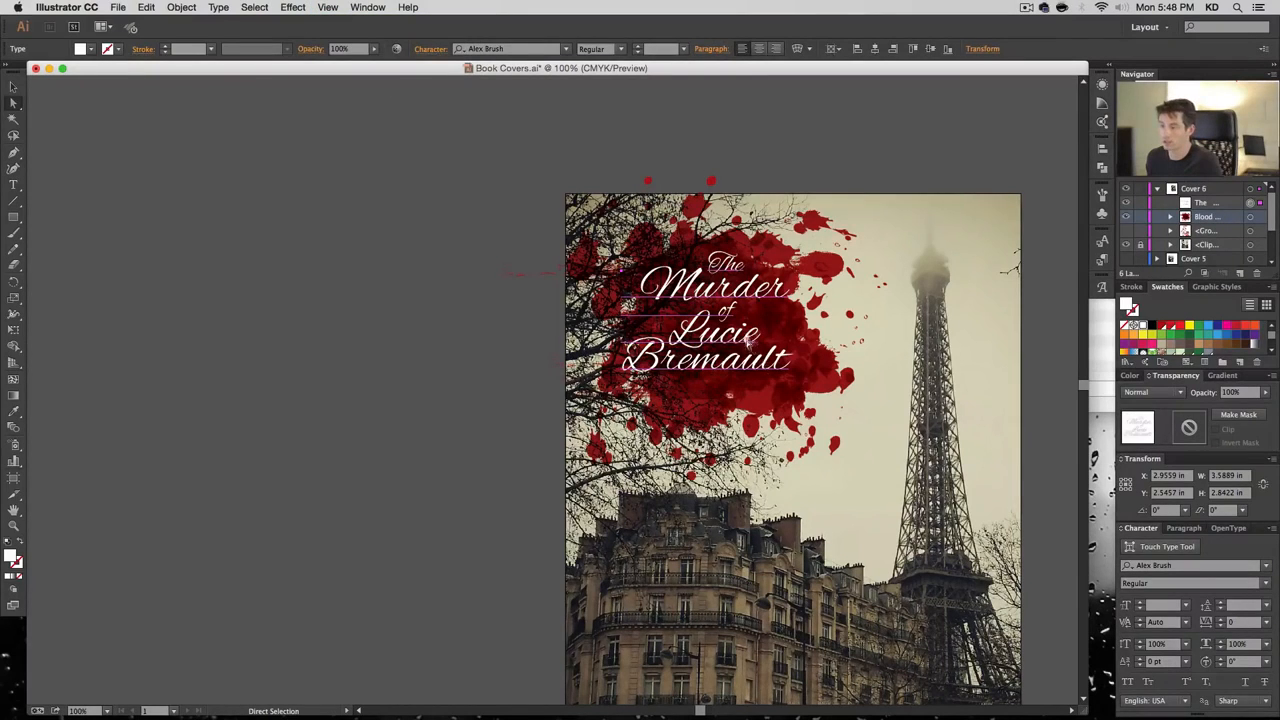
{"action": "left_click", "coordinate": [1103, 88]}
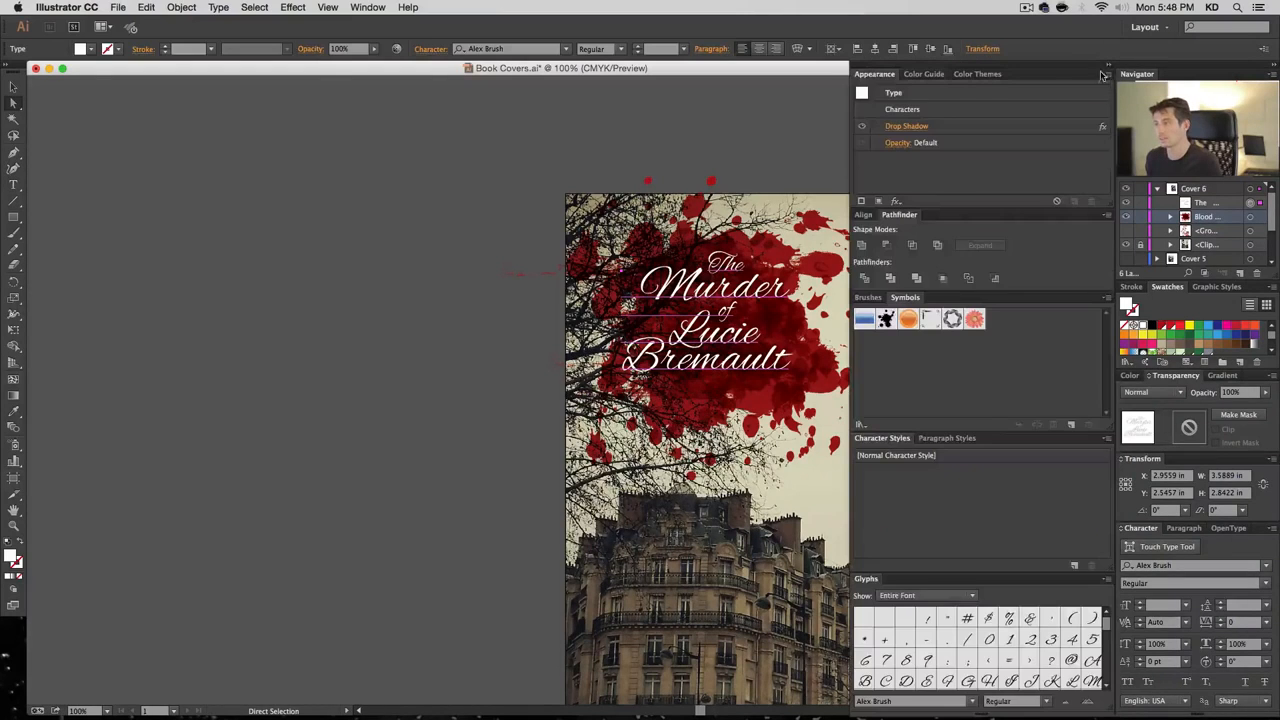
{"action": "left_click", "coordinate": [920, 127]}
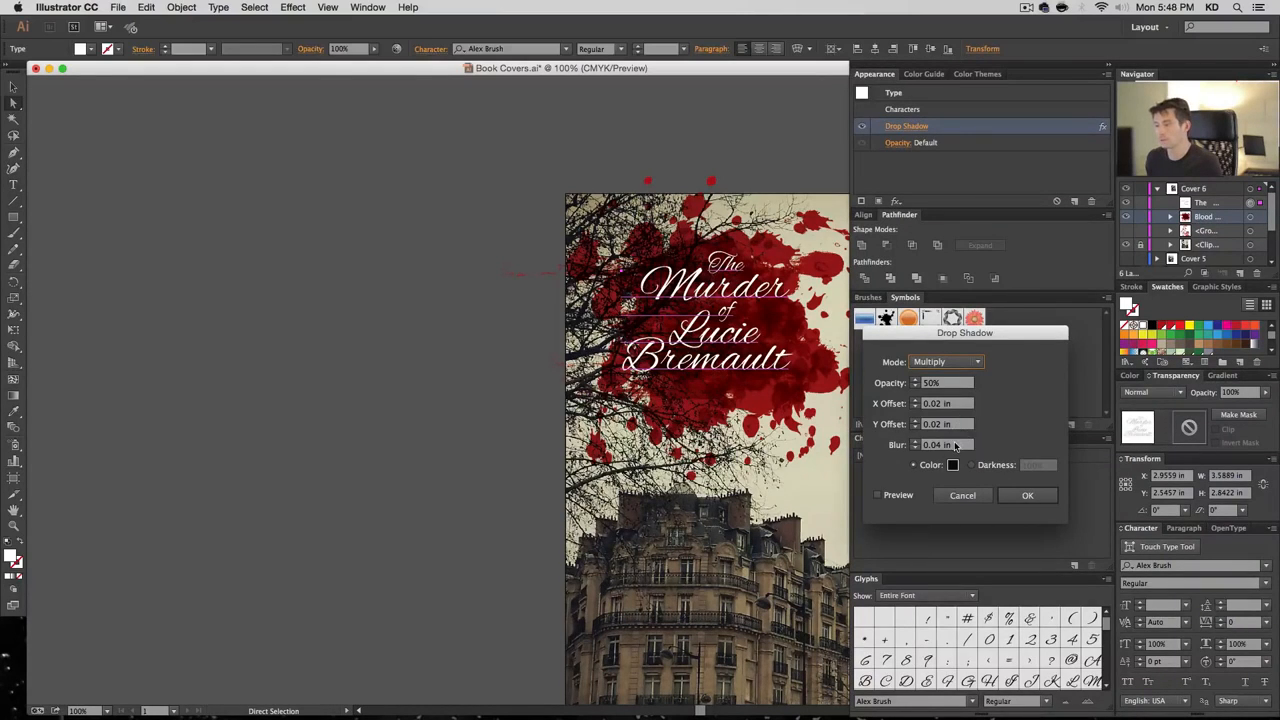
{"action": "left_click", "coordinate": [916, 442]}
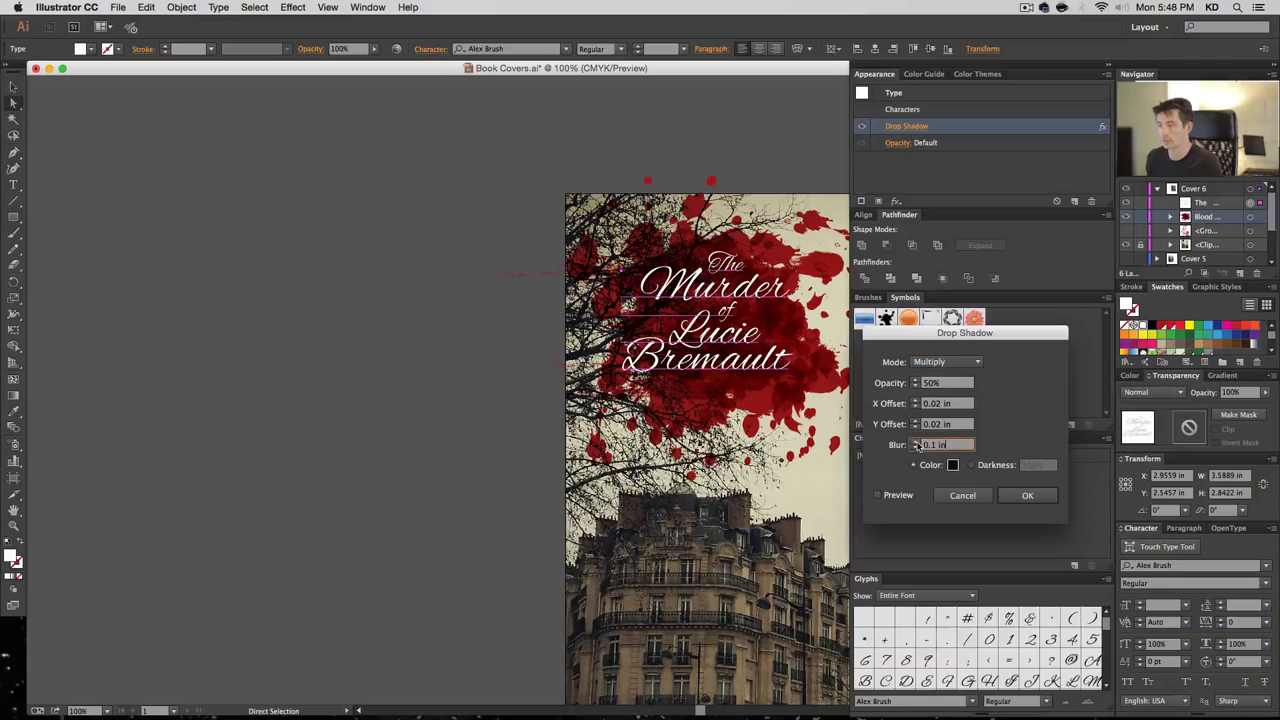
{"action": "left_click", "coordinate": [907, 498]}
Set the shadow to 100% opacity, 0.04 in X and Y offsets, and 0.08 in blur
{"action": "left_click_drag", "start_coordinate": [944, 446], "coordinate": [877, 446]}
{"action": "type", "text": ".05"}
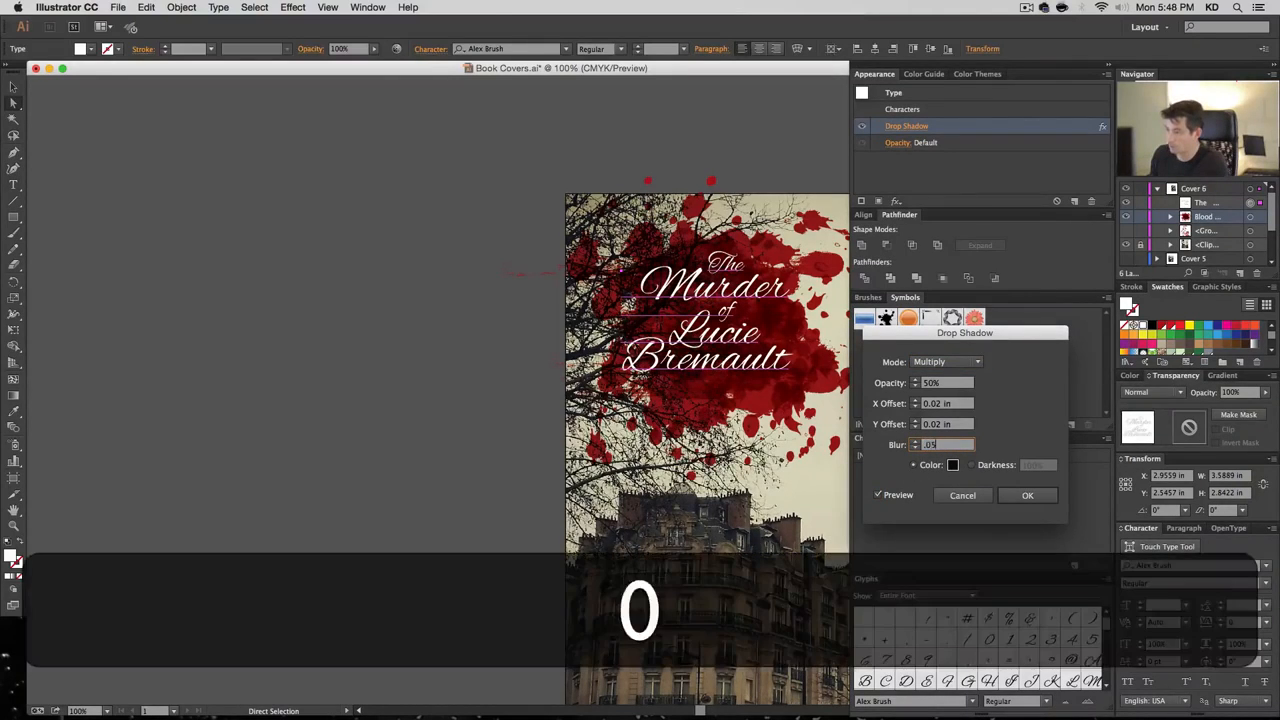
{"action": "key", "text": "shift+Left"}
{"action": "key", "text": "Tab"}
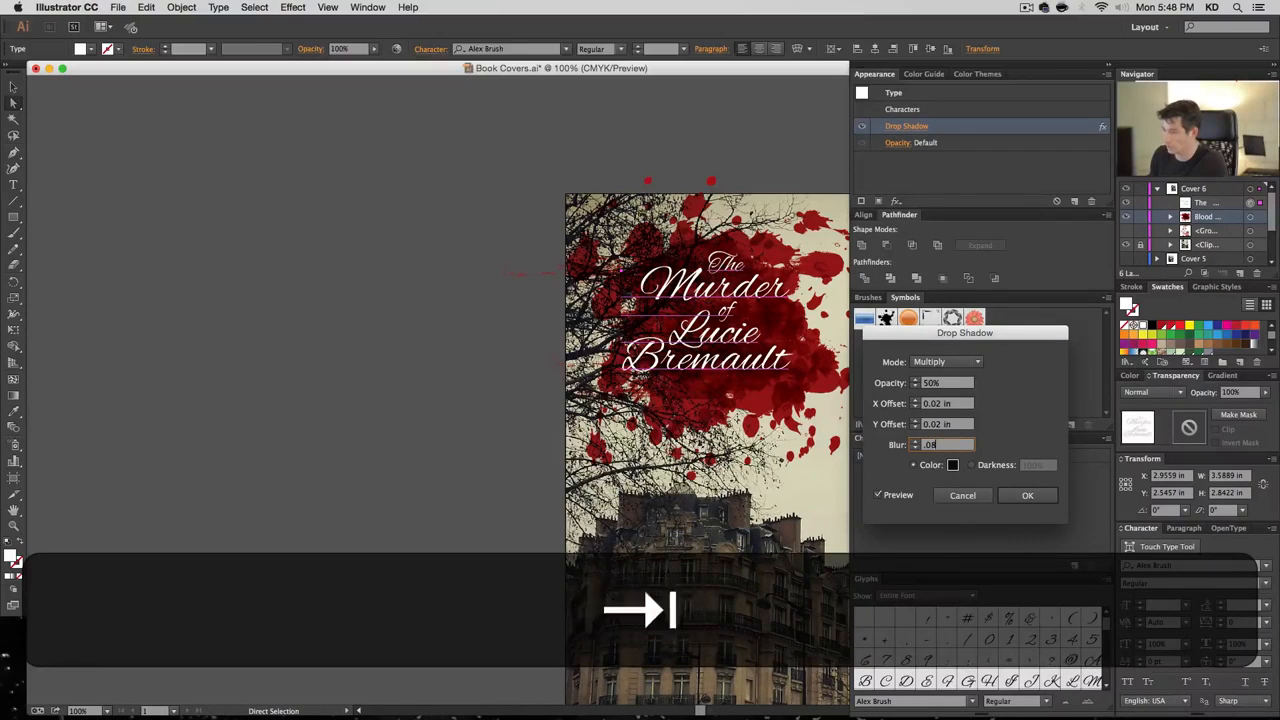
{"action": "key", "text": "shift+Tab"}
{"action": "key", "text": "shift+Tab"}
{"action": "key", "text": "shift+Tab"}
{"action": "key", "text": "shift+Tab"}
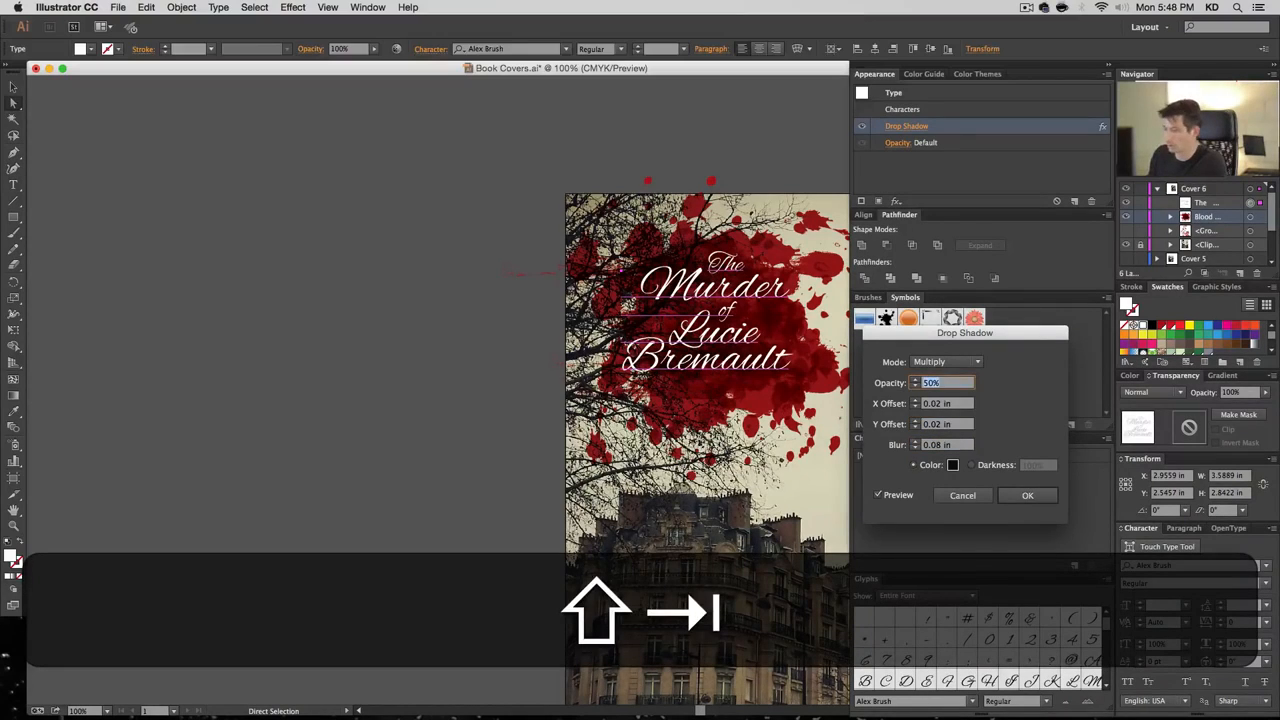
{"action": "type", "text": "75"}
{"action": "key", "text": "Tab"}
{"action": "key", "text": "shift+Tab"}
{"action": "type", "text": "100"}
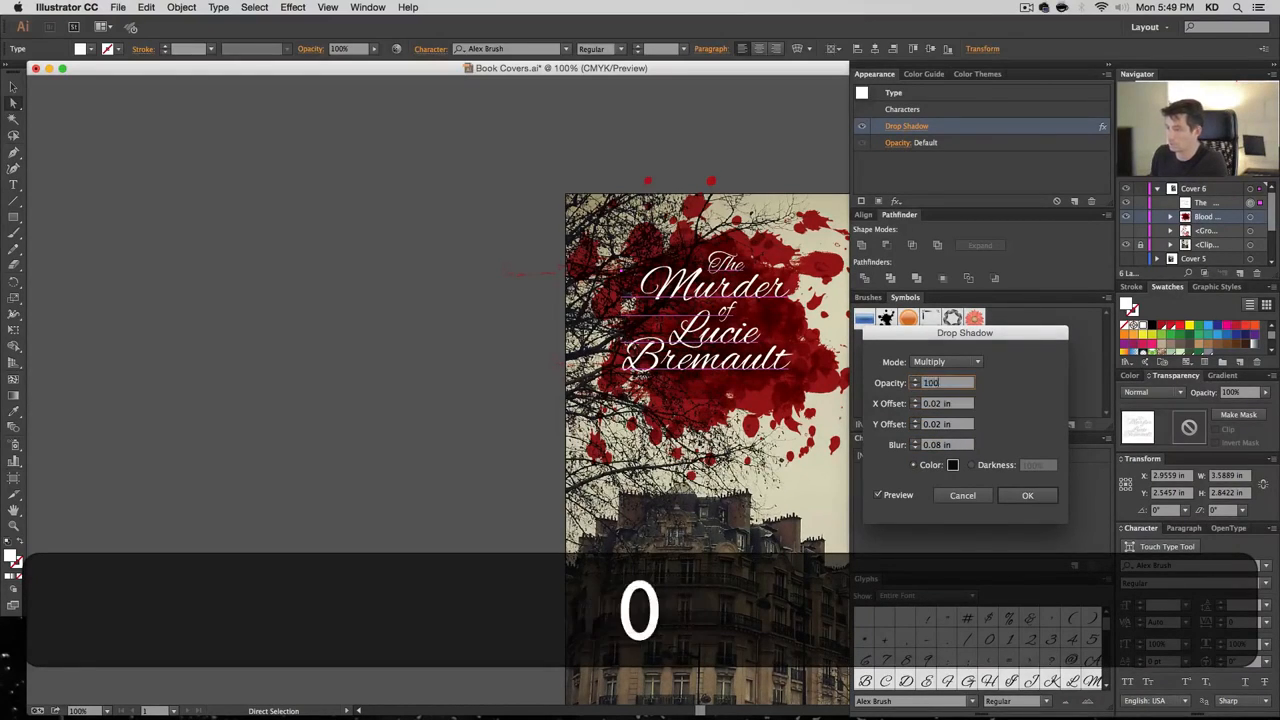
{"action": "key", "text": "Tab"}
{"action": "type", "text": ".04"}
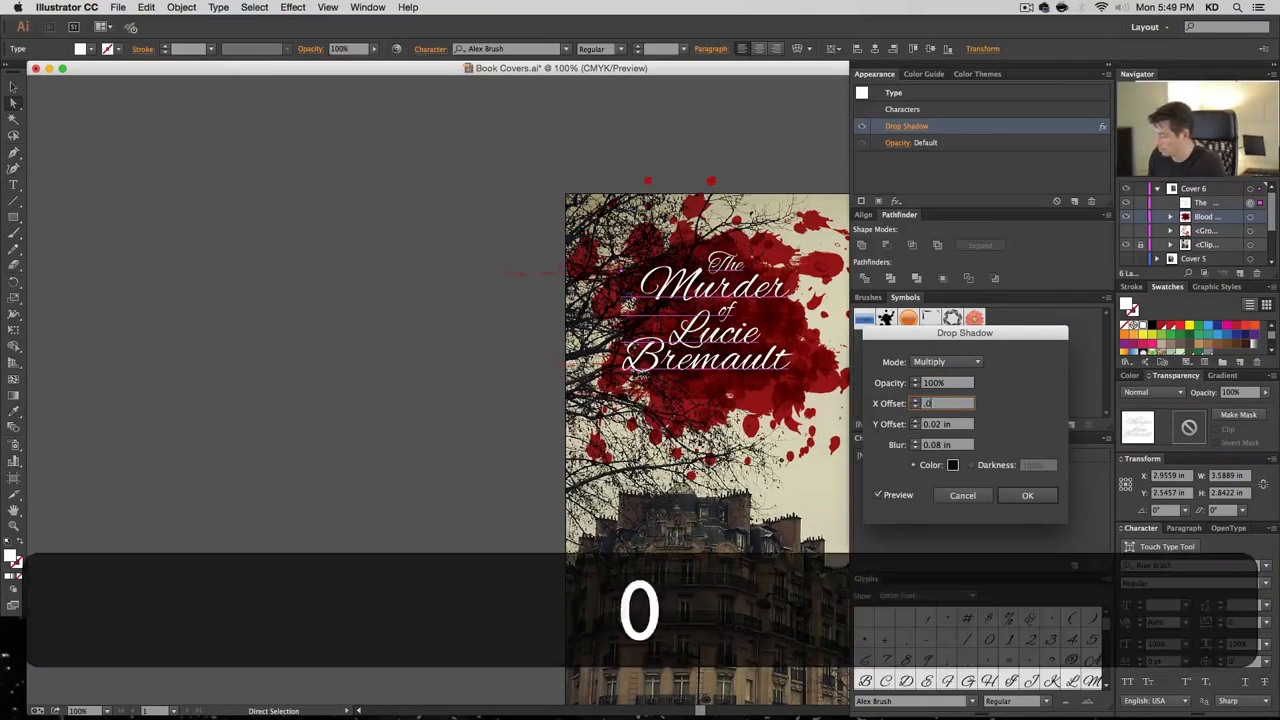
{"action": "key", "text": "Tab"}
{"action": "type", "text": ".04"}
{"action": "key", "text": "Tab"}
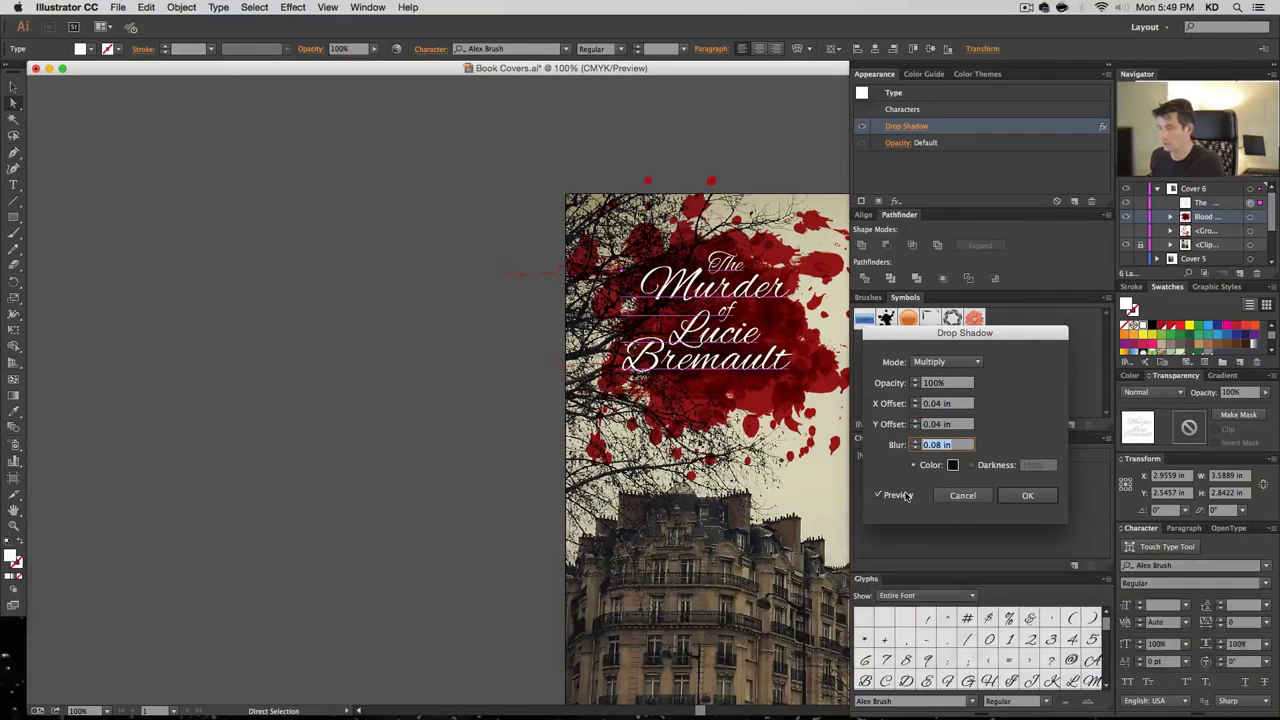
{"action": "left_click", "coordinate": [898, 495]}
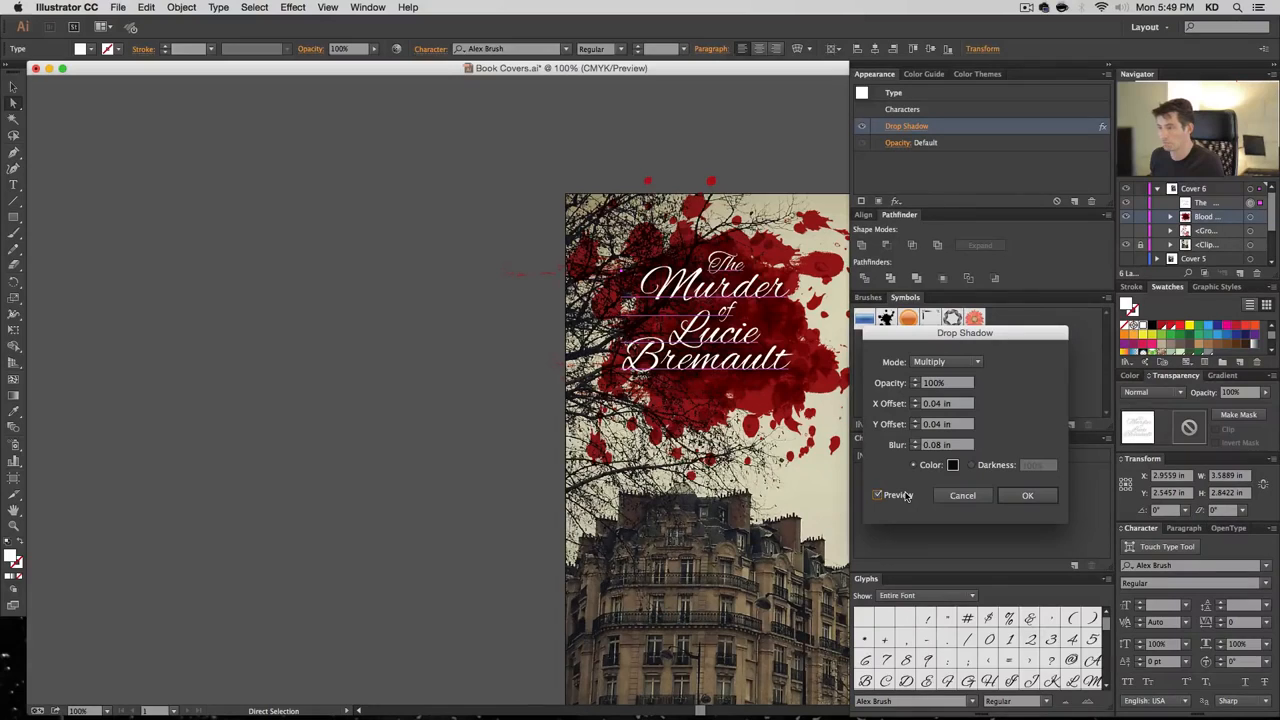
{"action": "left_click", "coordinate": [950, 494]}
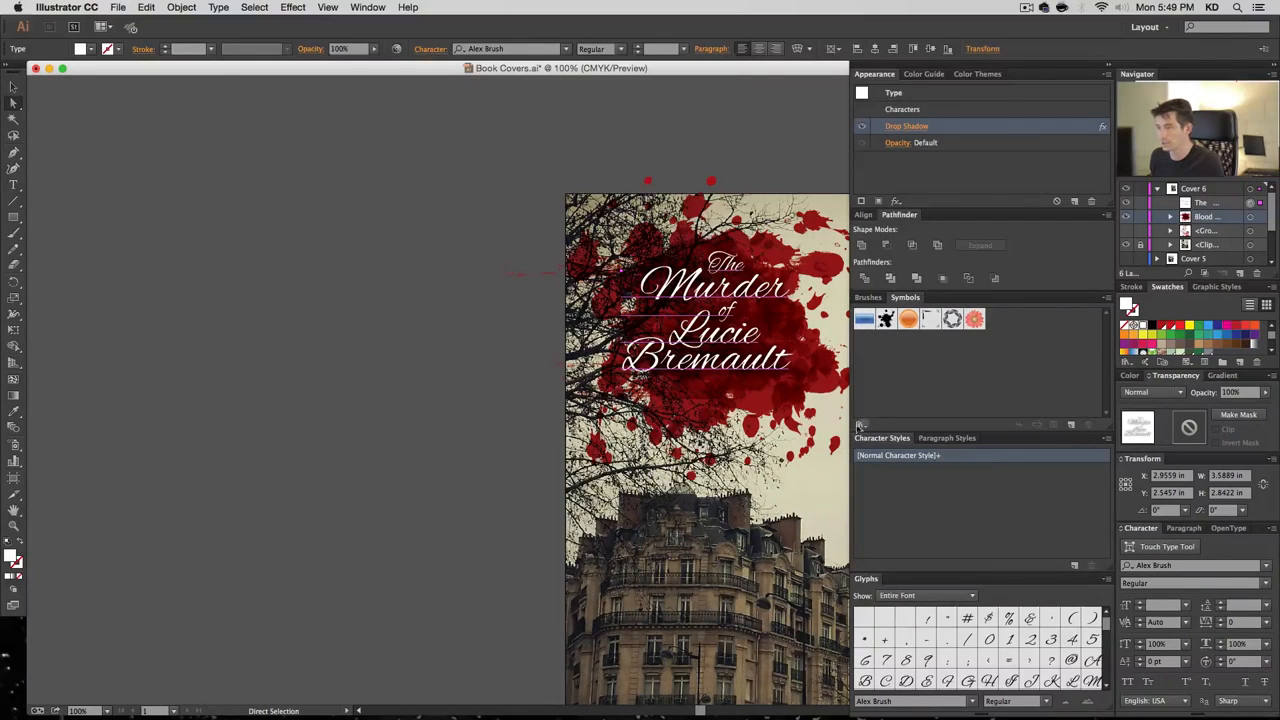
Toggle the title's drop shadow off and on in the Appearance panel to compare
{"action": "left_click", "coordinate": [1108, 75]}
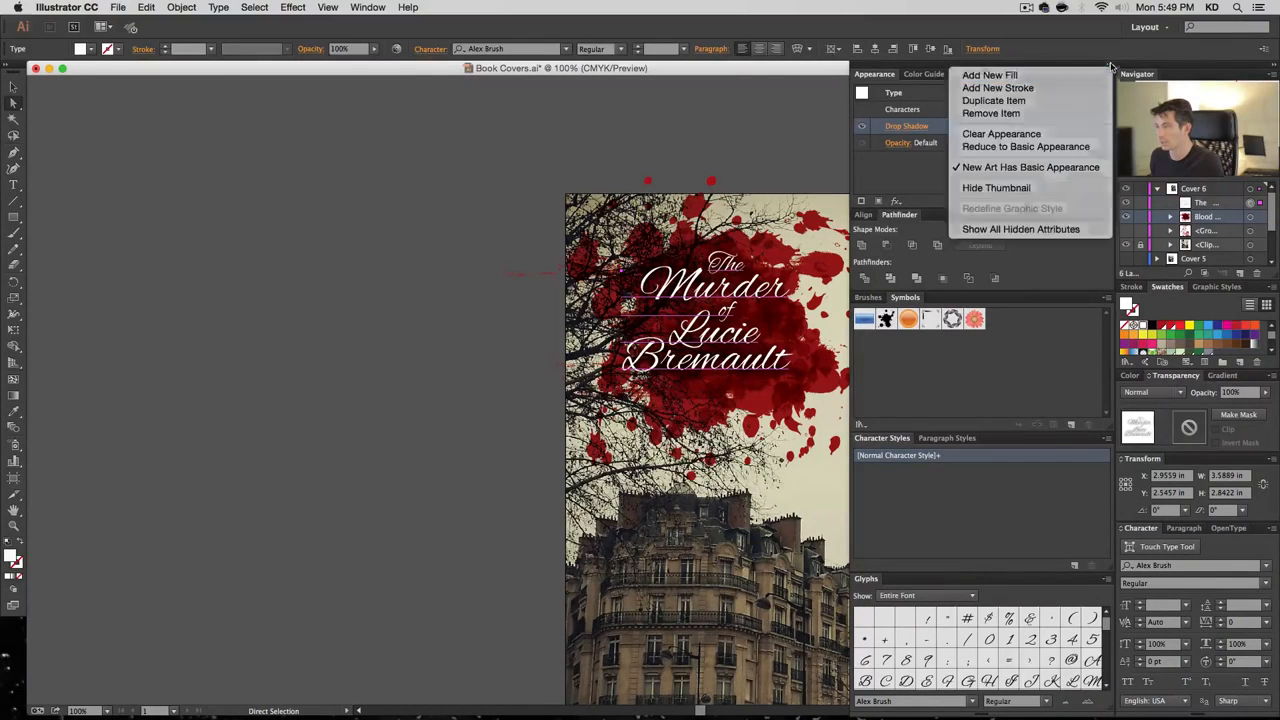
{"action": "left_click", "coordinate": [1117, 78]}
{"action": "left_click", "coordinate": [1110, 70]}
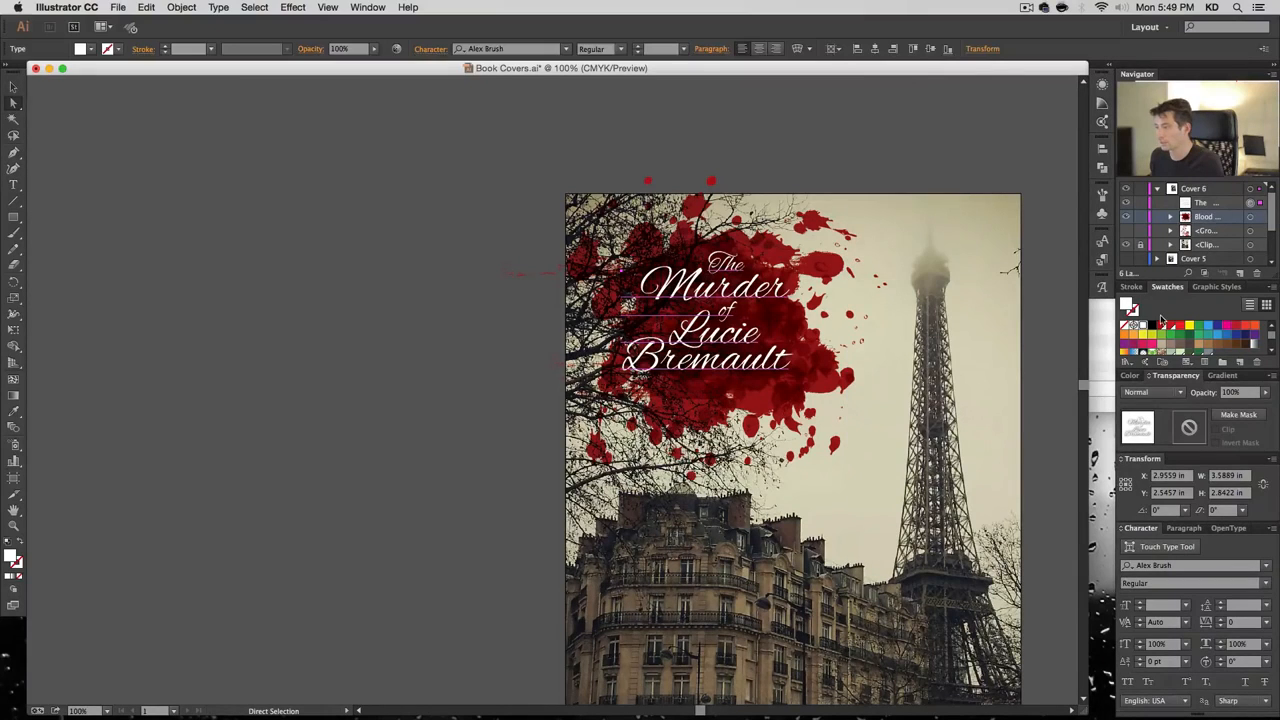
{"action": "left_click", "coordinate": [1111, 72]}
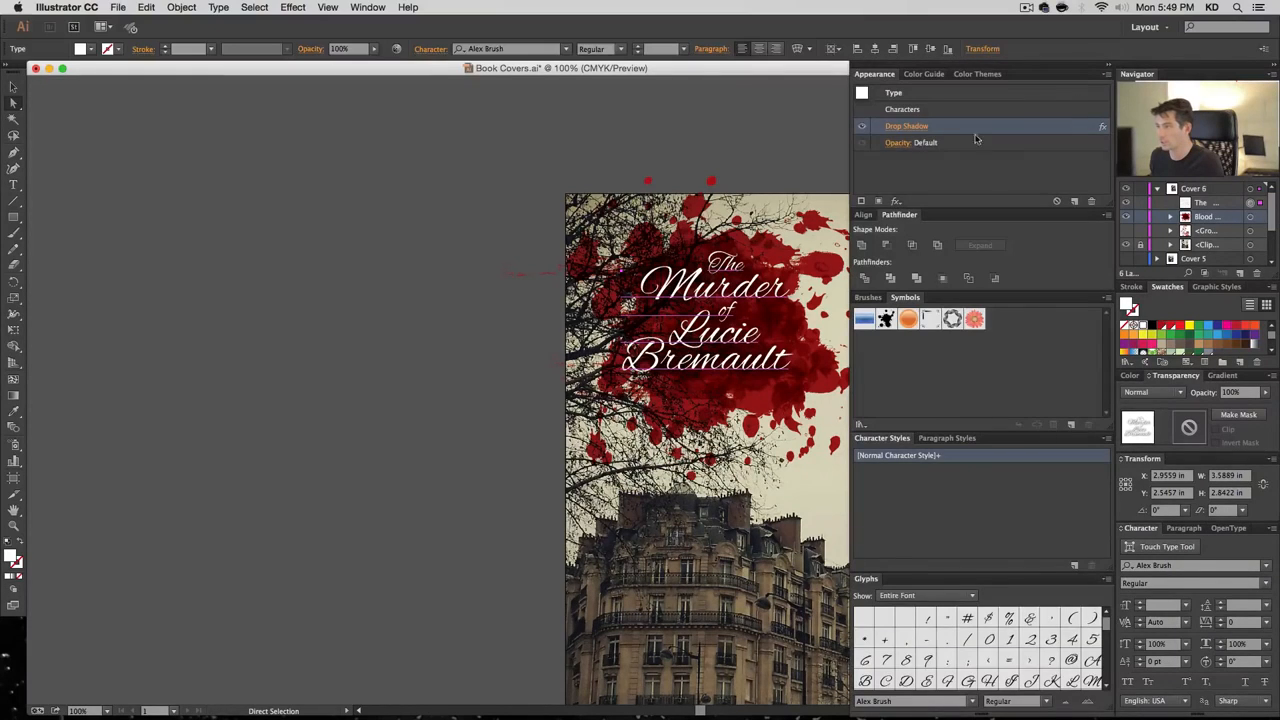
{"action": "left_click", "coordinate": [862, 130]}
{"action": "left_click", "coordinate": [862, 130]}
{"action": "left_click", "coordinate": [862, 130]}
{"action": "left_click", "coordinate": [862, 130]}
{"action": "left_click", "coordinate": [1104, 70]}
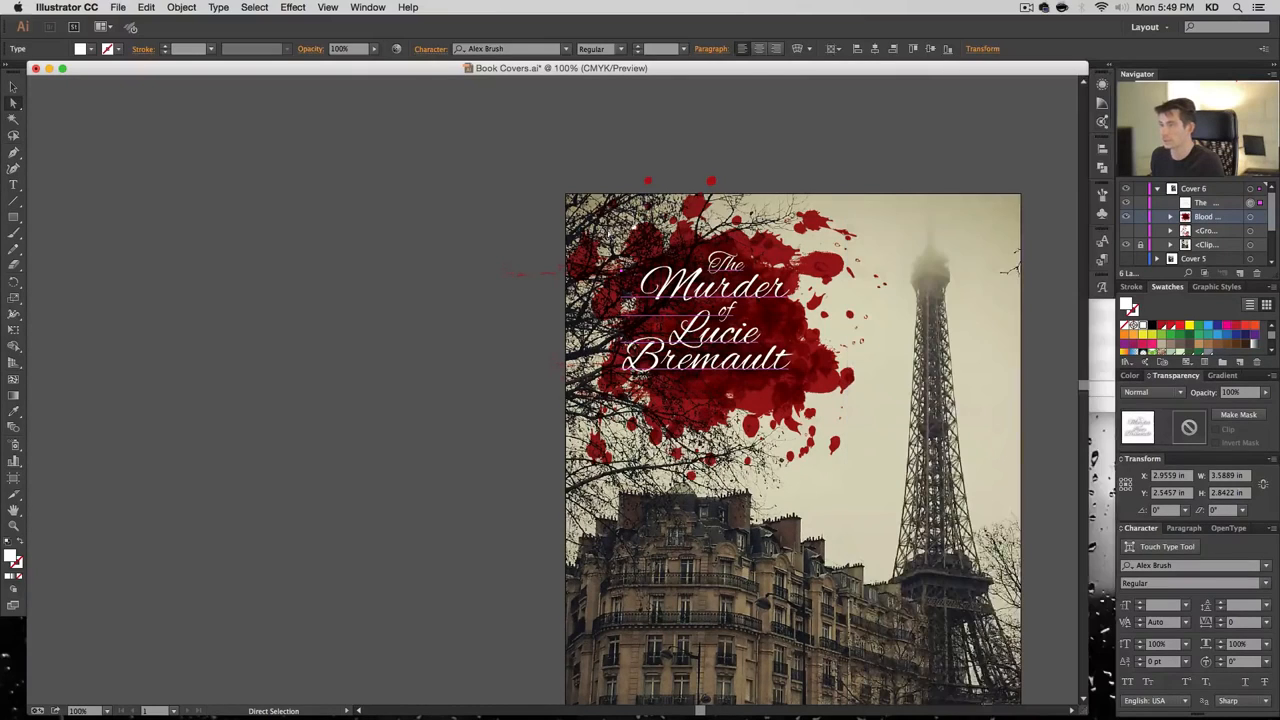
Move the Blood layer into the clipping group in the Layers panel
{"action": "key", "text": "super+shift+a"}
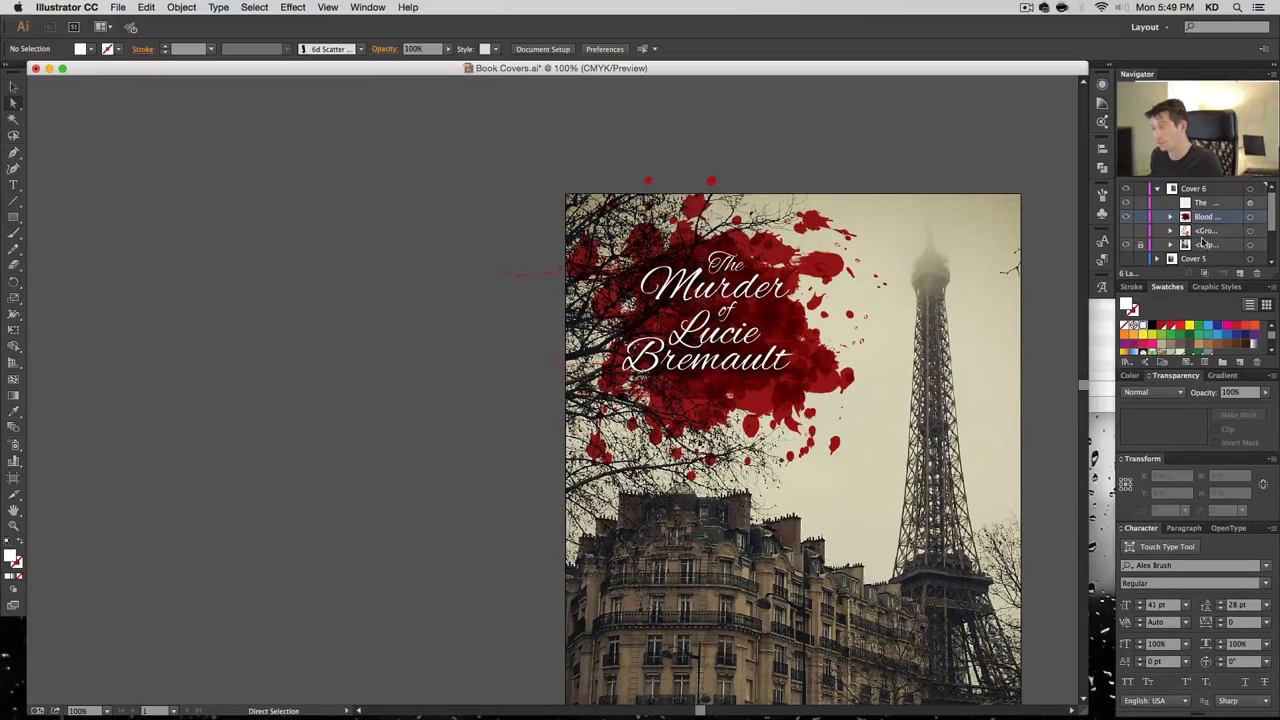
{"action": "left_click", "coordinate": [1171, 245]}
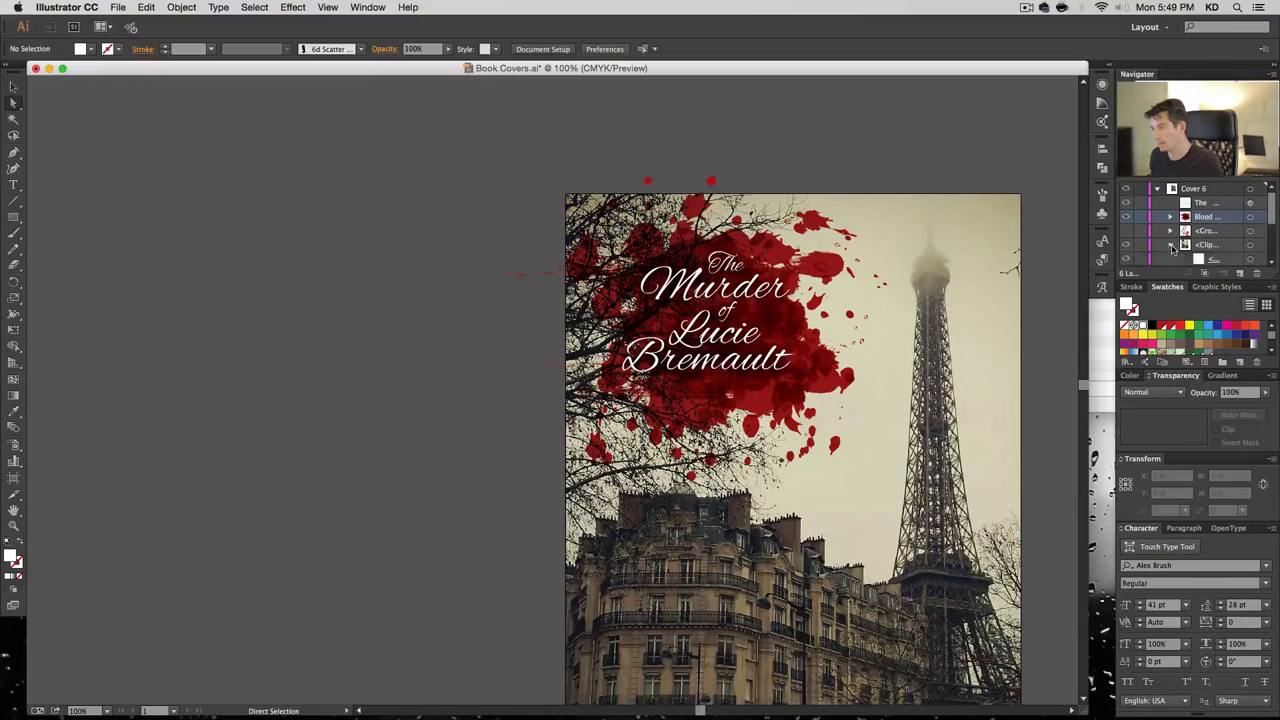
{"action": "scroll", "coordinate": [1200, 215], "scroll_direction": "down", "scroll_amount": 1}
{"action": "left_click_drag", "start_coordinate": [1206, 211], "coordinate": [1216, 253]}
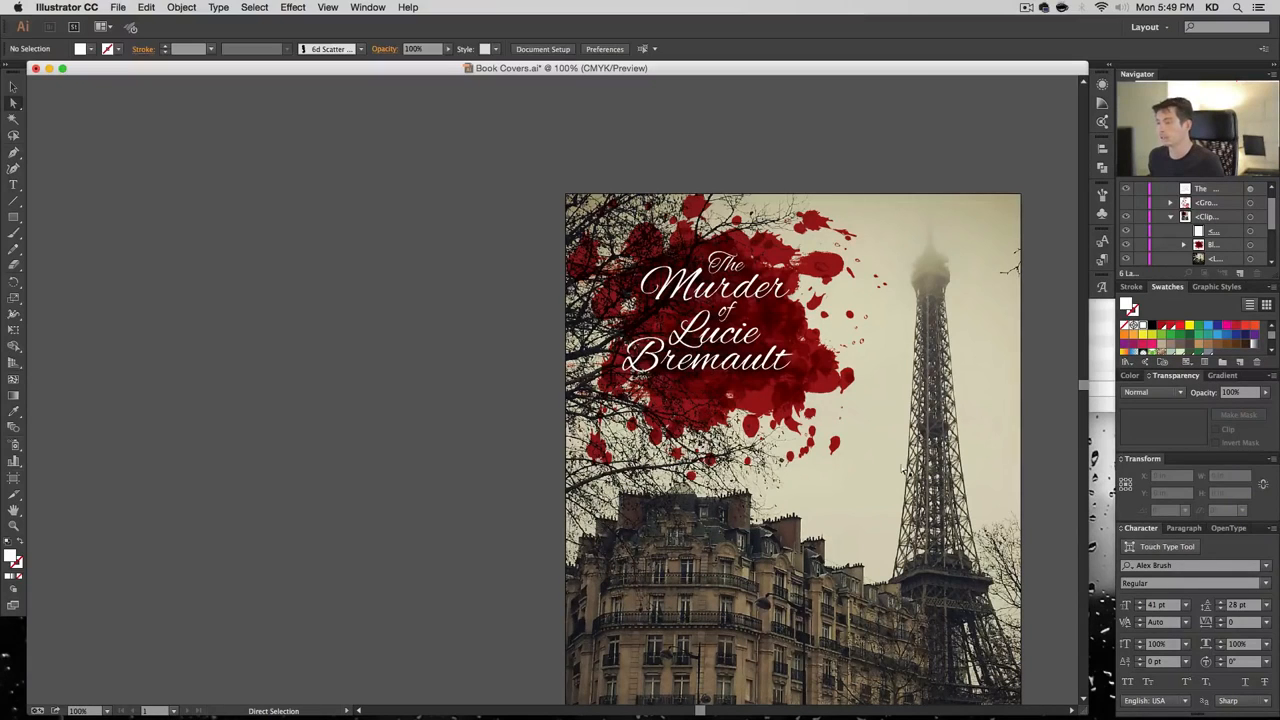
{"action": "left_click", "coordinate": [1250, 245]}
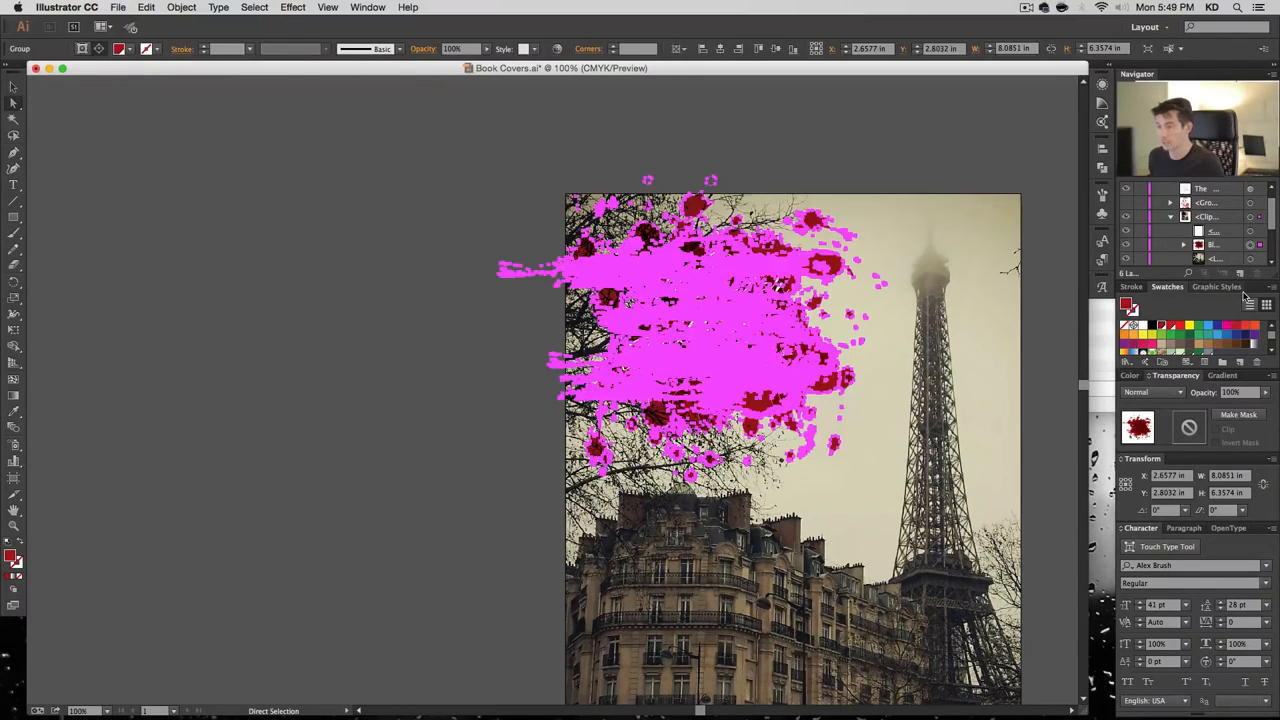
{"action": "scroll", "coordinate": [1228, 255], "scroll_direction": "down", "scroll_amount": 3}
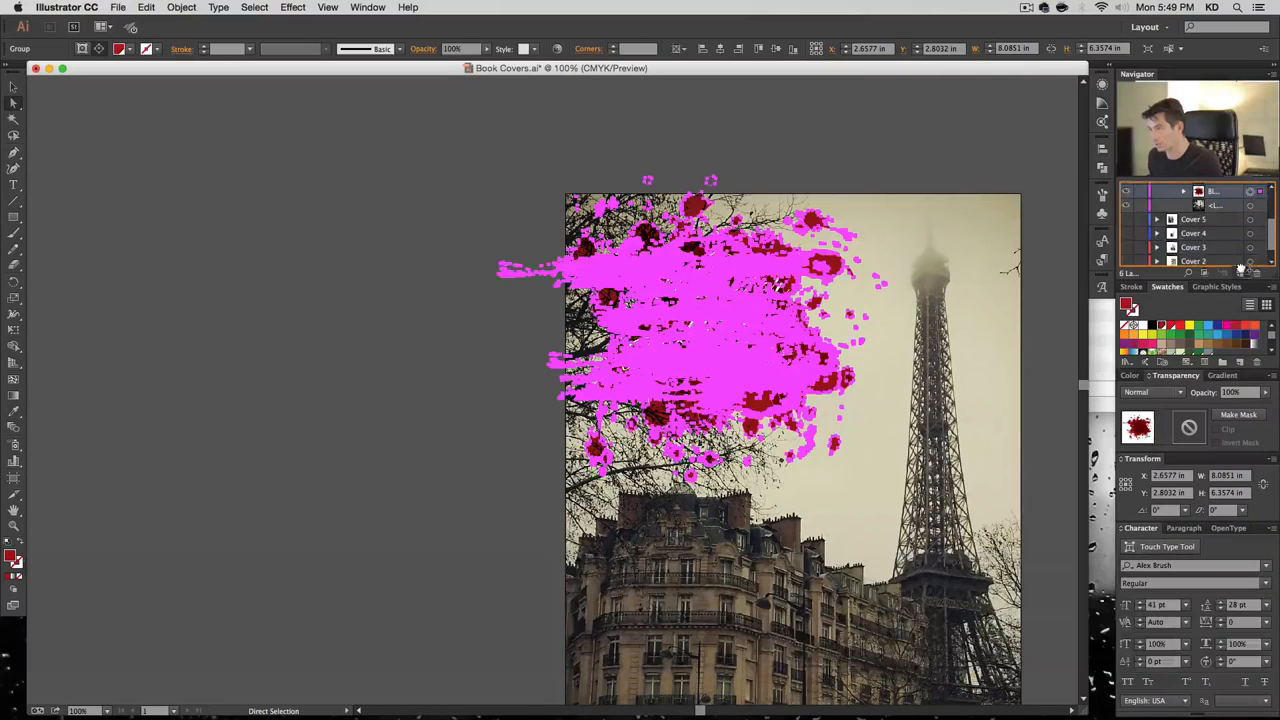
{"action": "left_click", "coordinate": [1128, 195]}
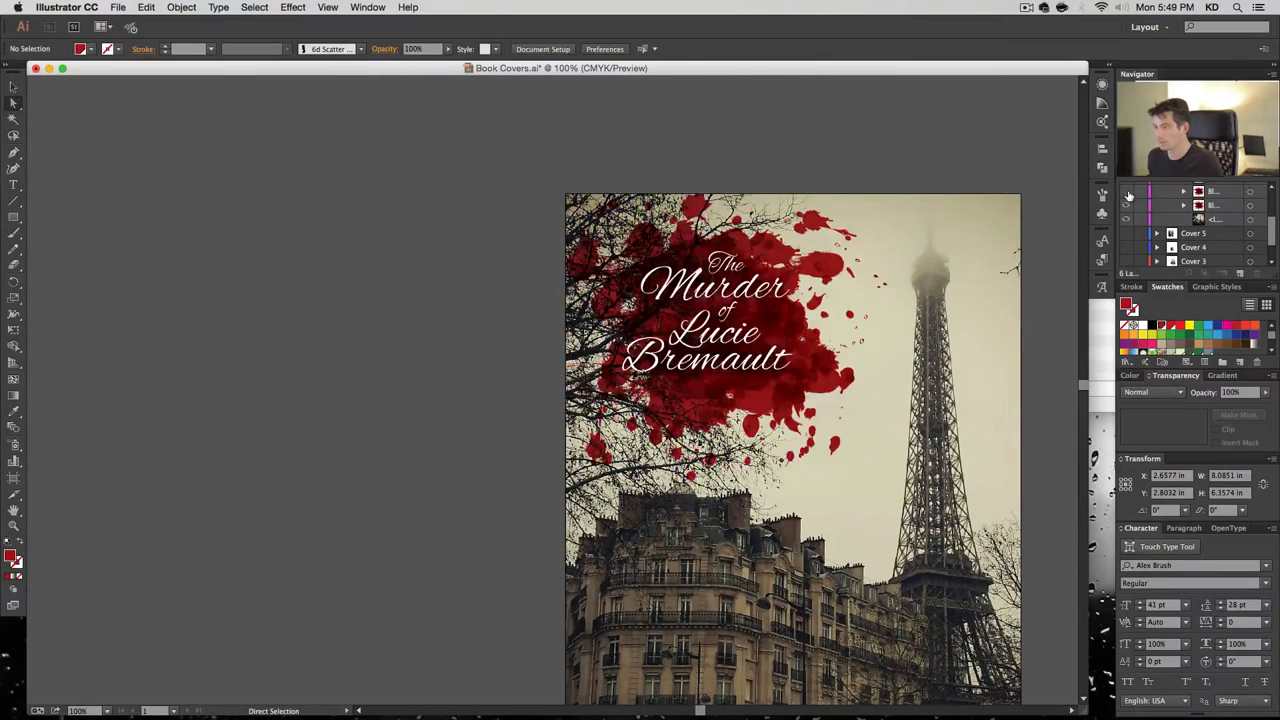
{"action": "left_click", "coordinate": [1128, 195]}
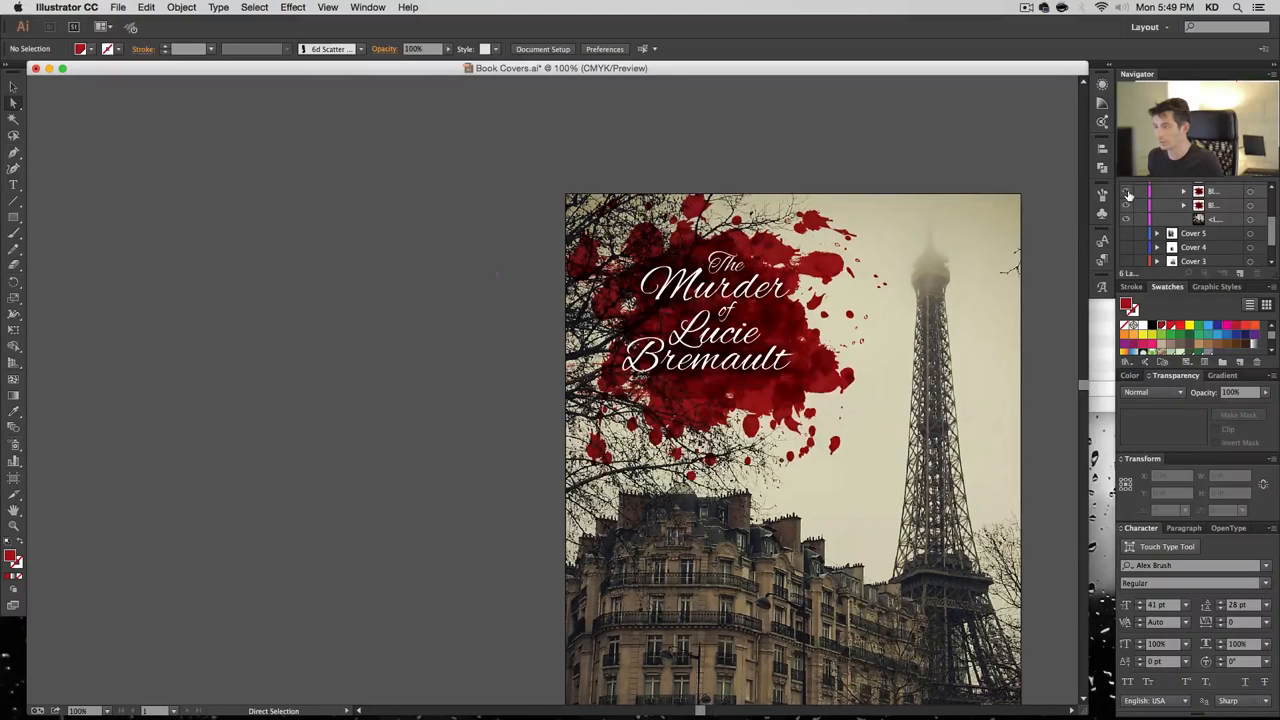
{"action": "left_click", "coordinate": [1128, 195]}
{"action": "scroll", "coordinate": [1215, 205], "scroll_direction": "up", "scroll_amount": 1}
Scale the splatter group down proportionally around its centre, then deselect and view the whole cover
{"action": "left_click", "coordinate": [1251, 206]}
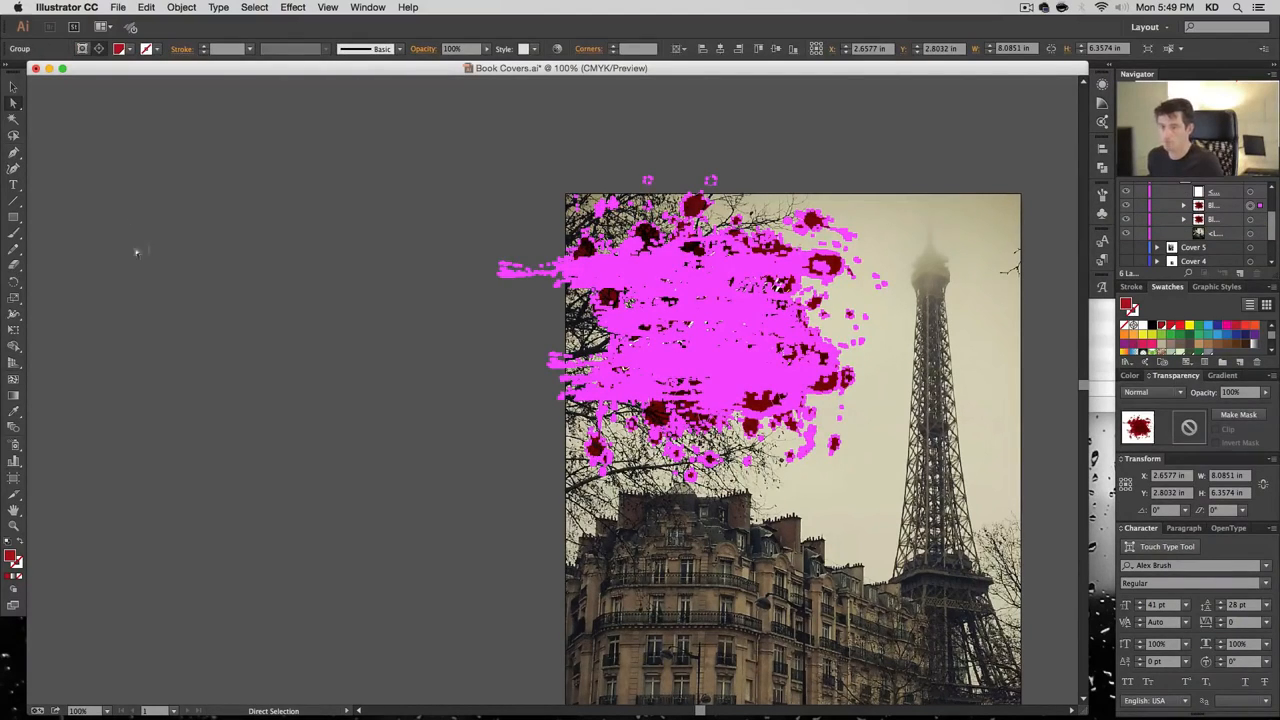
{"action": "key", "text": "v"}
{"action": "left_click_drag", "start_coordinate": [888, 177], "coordinate": [850, 210]}
{"action": "key", "text": "super"}
{"action": "key", "text": "super+h"}
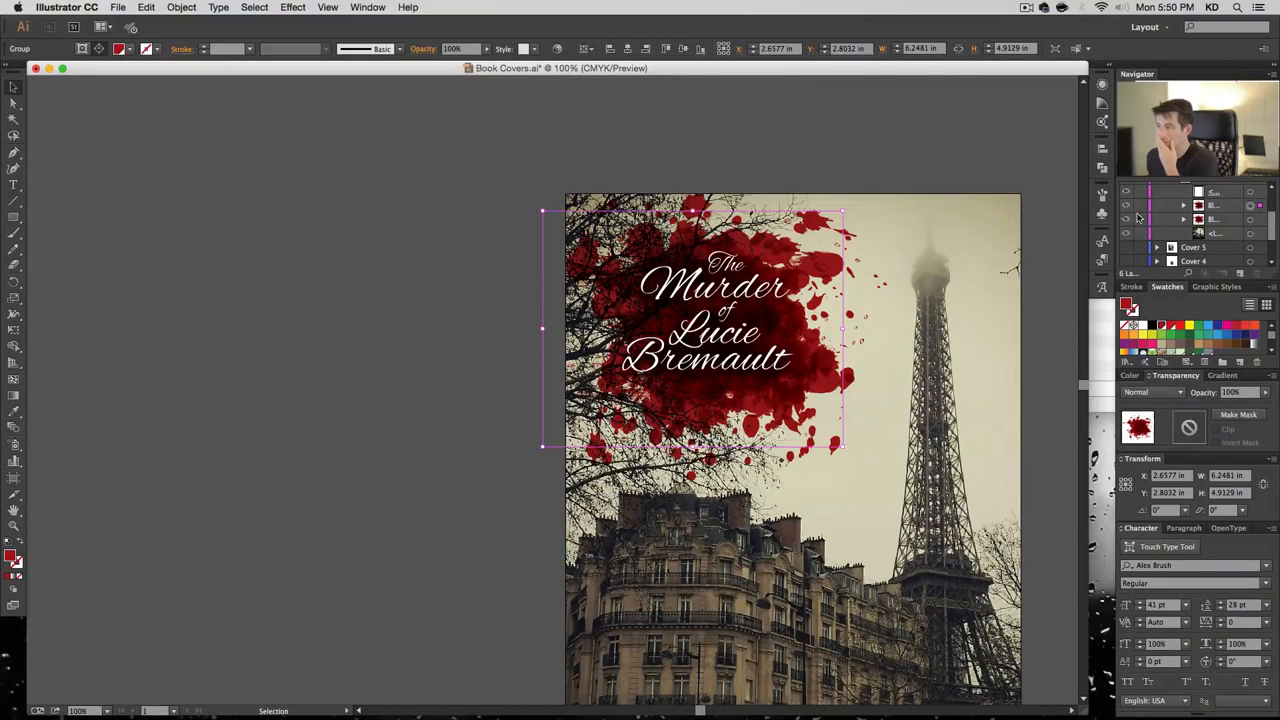
{"action": "key", "text": "super+shift+a"}
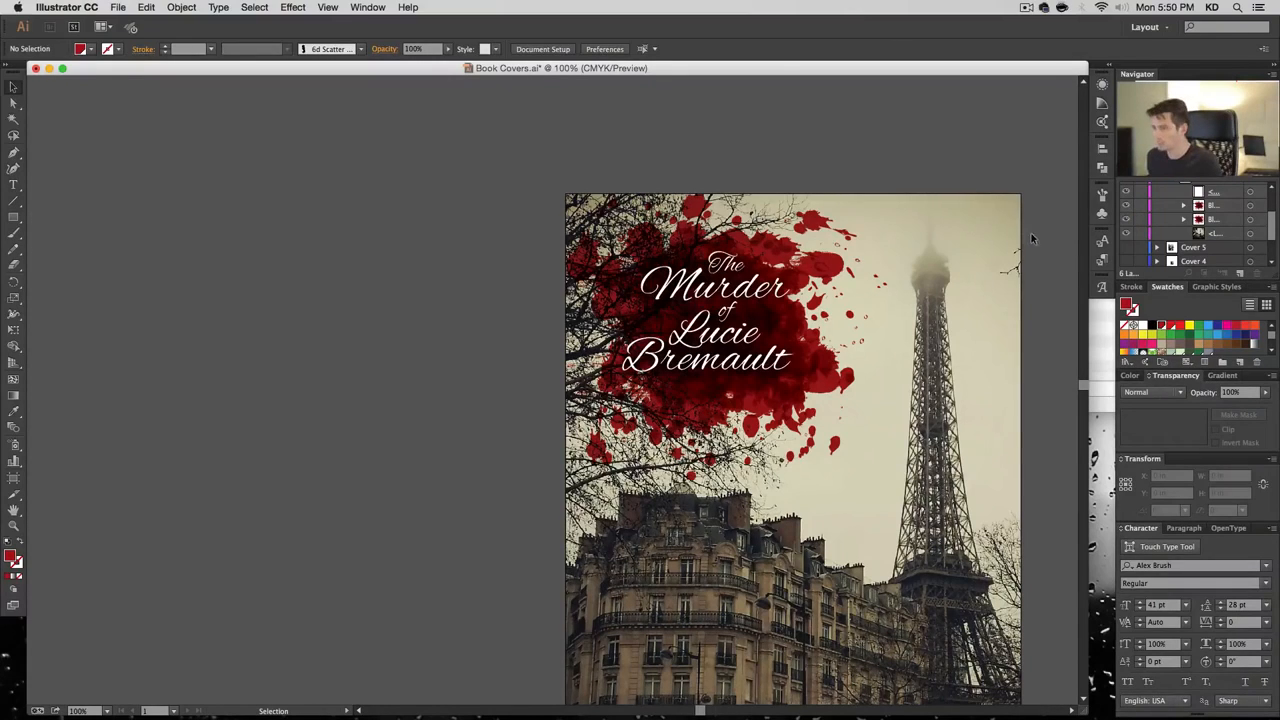
{"action": "key", "text": "space"}
{"action": "left_click_drag", "start_coordinate": [1023, 360], "coordinate": [893, 306]}
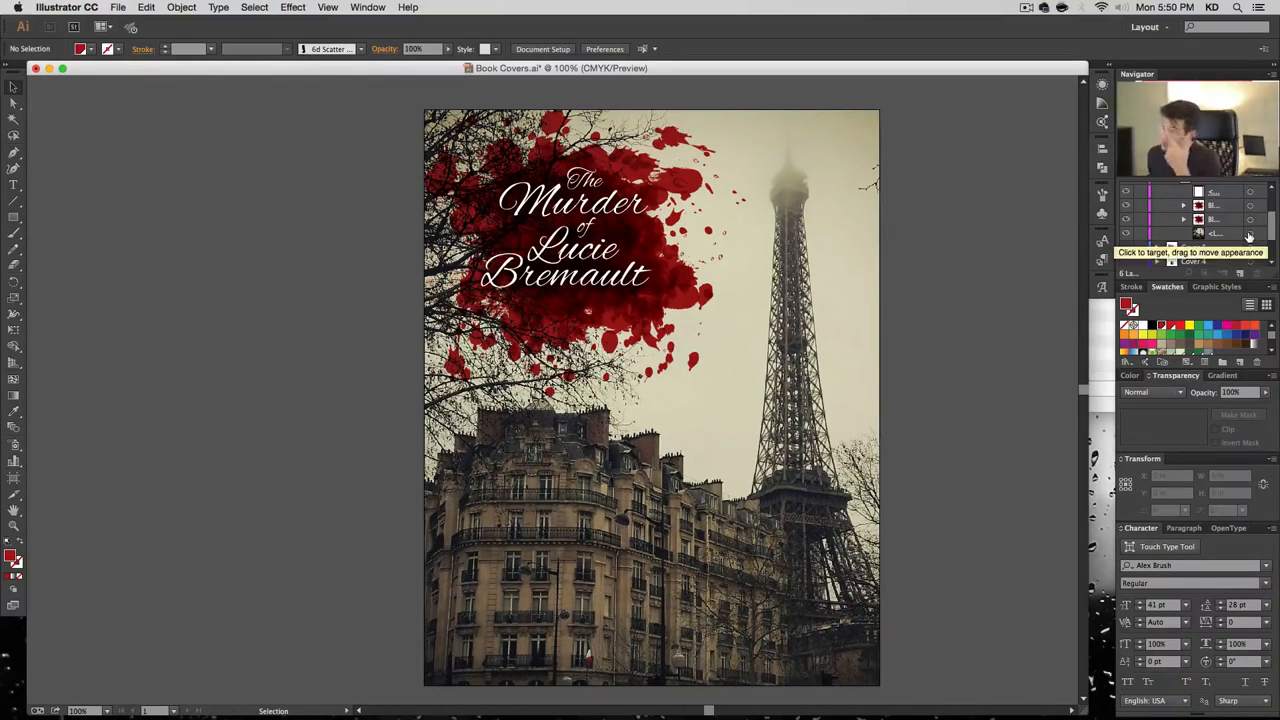
Draw a 9.5 × 12 in rectangle aligned to the artboard and reorder it in Layers
{"action": "left_click", "coordinate": [14, 216]}
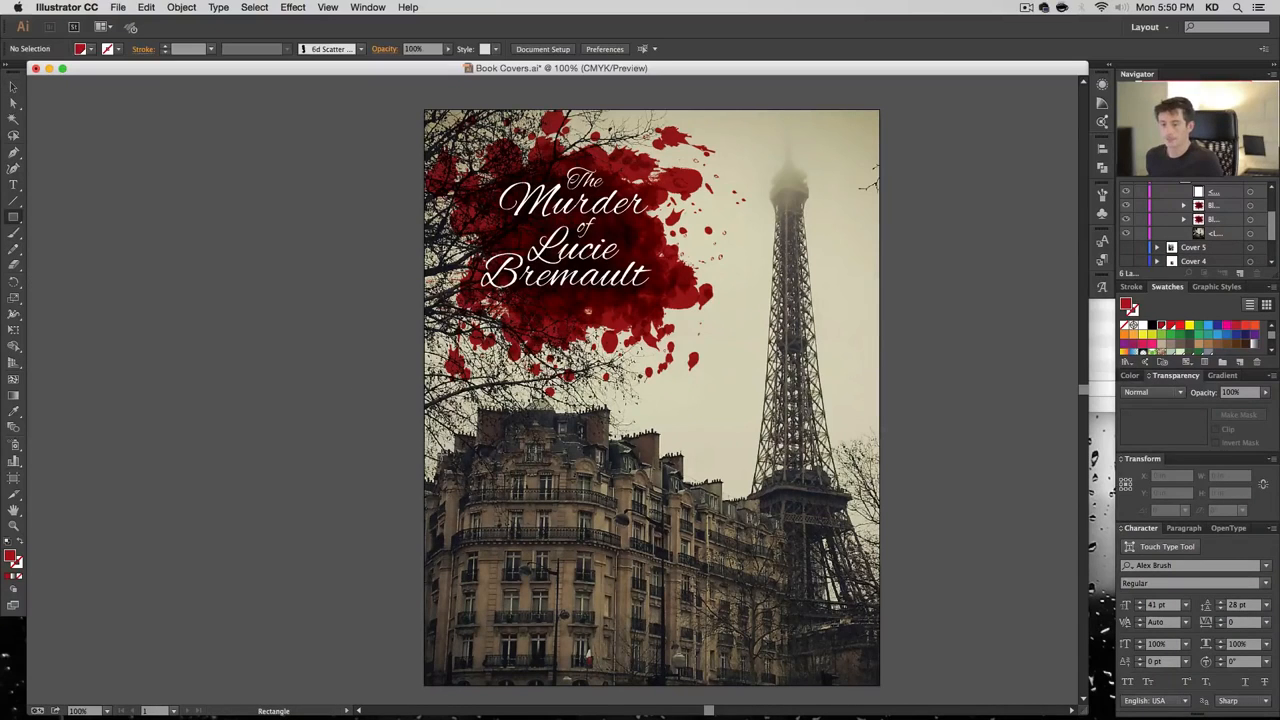
{"action": "left_click", "coordinate": [460, 447]}
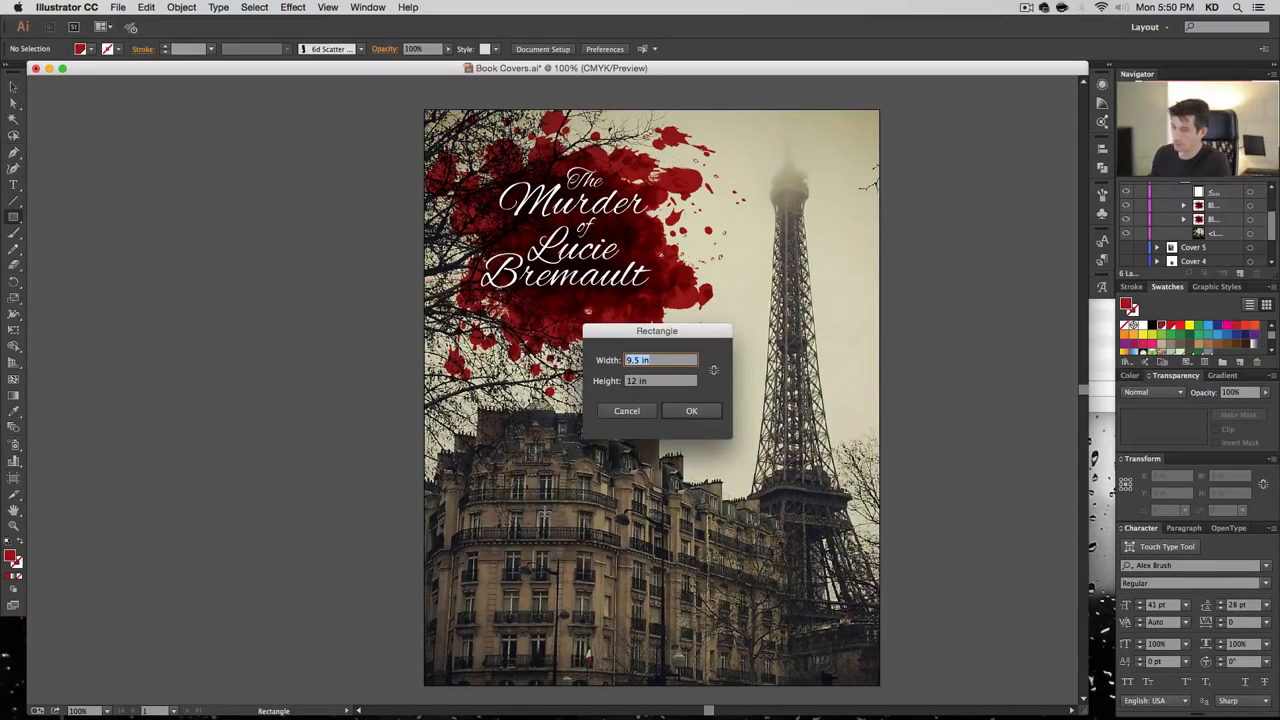
{"action": "key", "text": "Return"}
{"action": "key", "text": "v"}
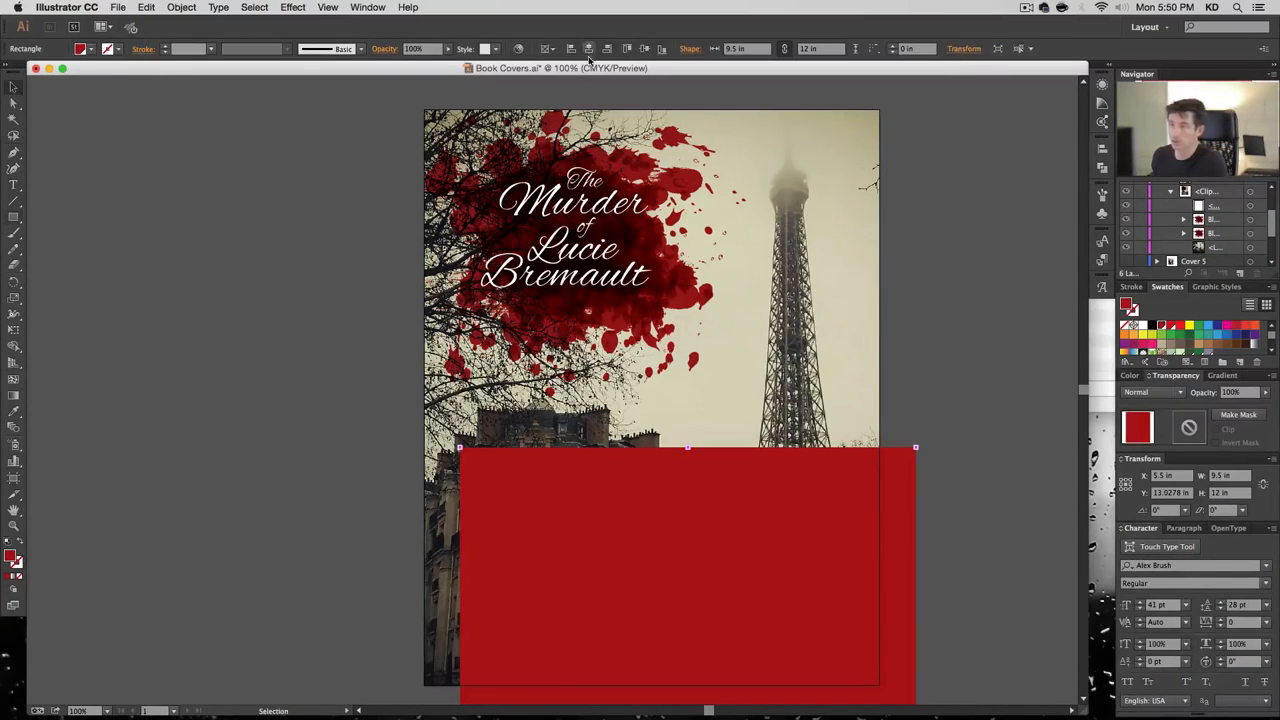
{"action": "left_click", "coordinate": [588, 49]}
{"action": "left_click", "coordinate": [644, 49]}
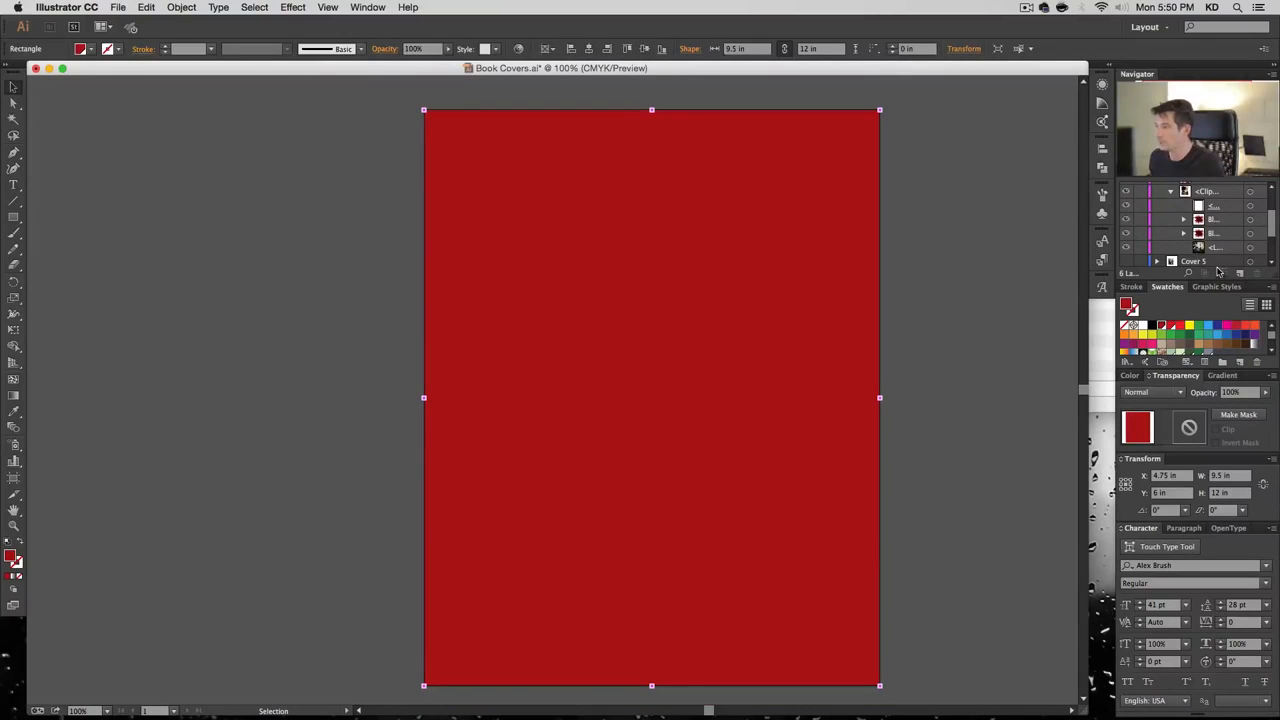
{"action": "scroll", "coordinate": [1220, 262], "scroll_direction": "up", "scroll_amount": 4}
{"action": "mouse_move", "coordinate": [1220, 207]}
{"action": "left_mouse_down"}
{"action": "mouse_move", "coordinate": [1223, 264]}
{"action": "mouse_move", "coordinate": [1219, 216]}
{"action": "left_mouse_up"}
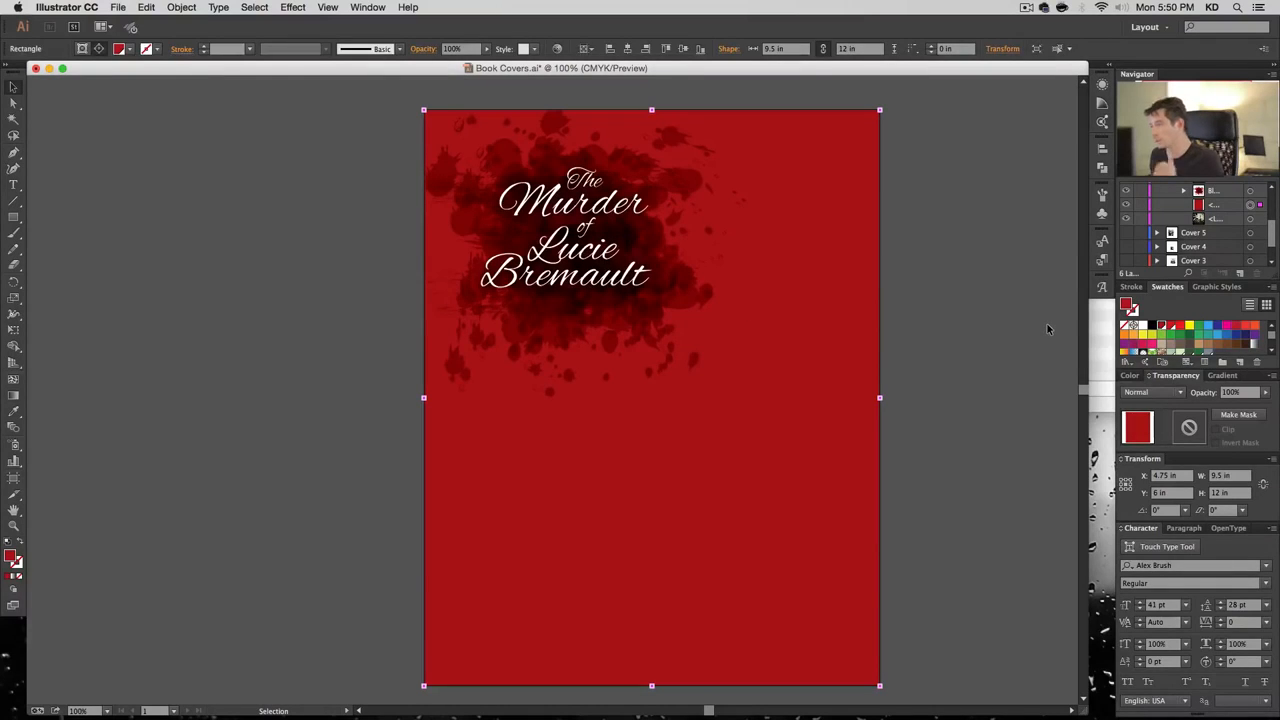
Fill the rectangle with a 90° linear gradient, dark at top and white at bottom
{"action": "left_click", "coordinate": [1216, 287]}
{"action": "left_click", "coordinate": [1169, 288]}
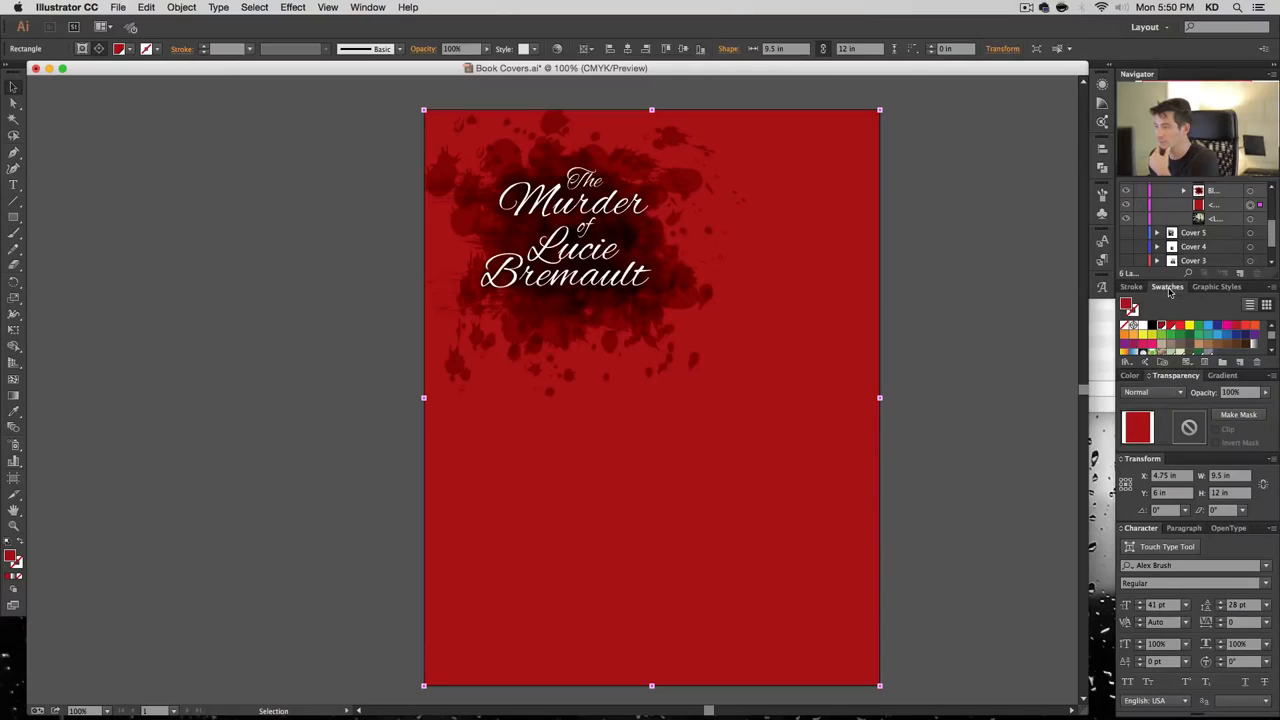
{"action": "left_click", "coordinate": [1220, 377]}
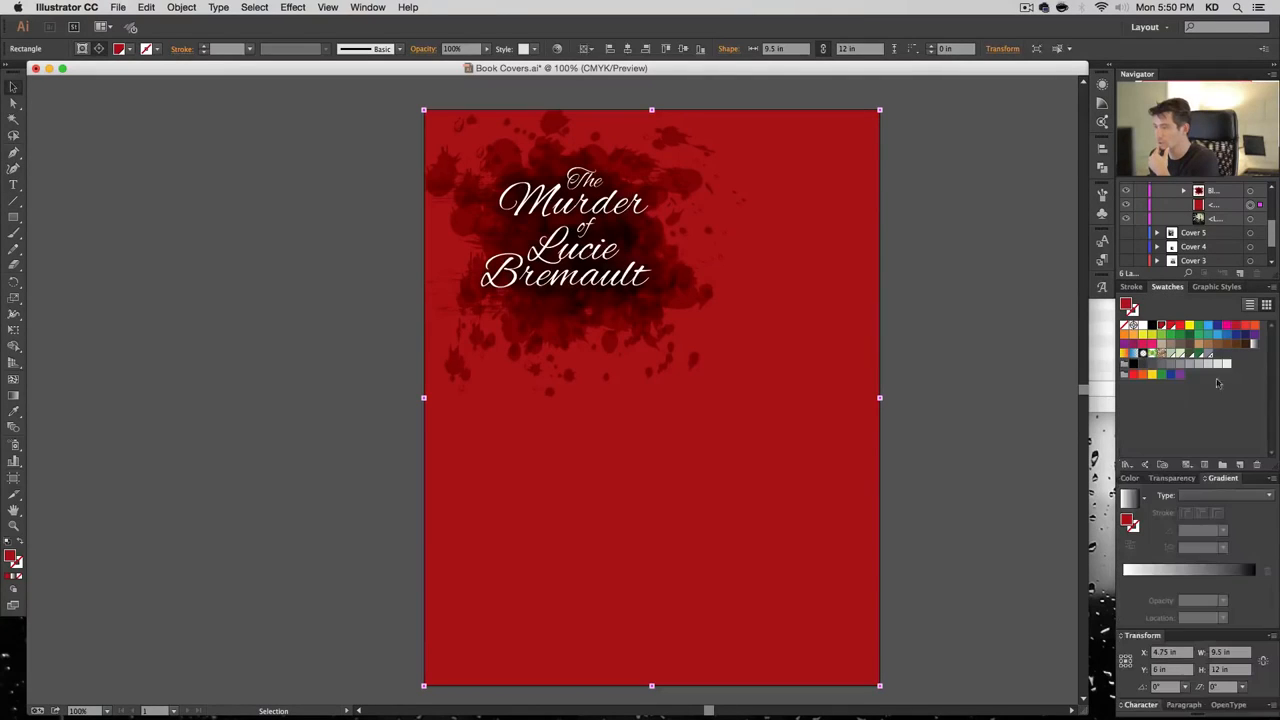
{"action": "left_click", "coordinate": [1130, 498]}
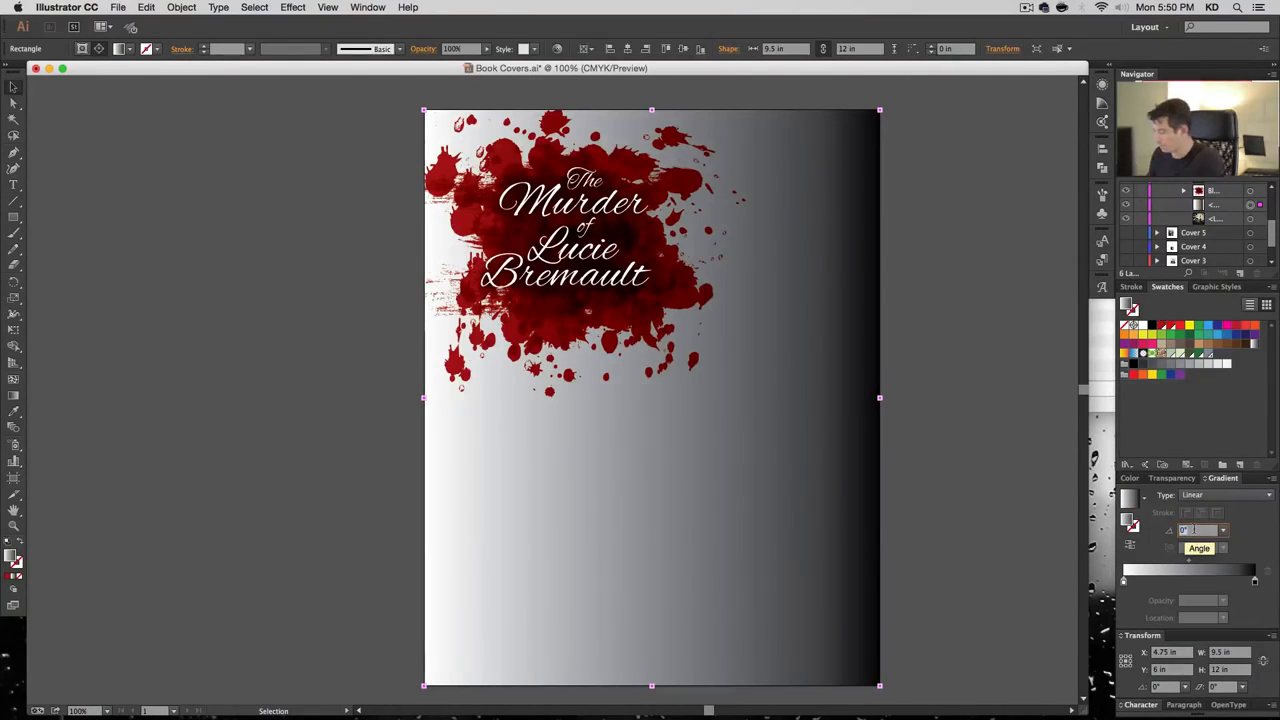
{"action": "type", "text": "-90"}
{"action": "key", "text": "Return"}
{"action": "type", "text": "90"}
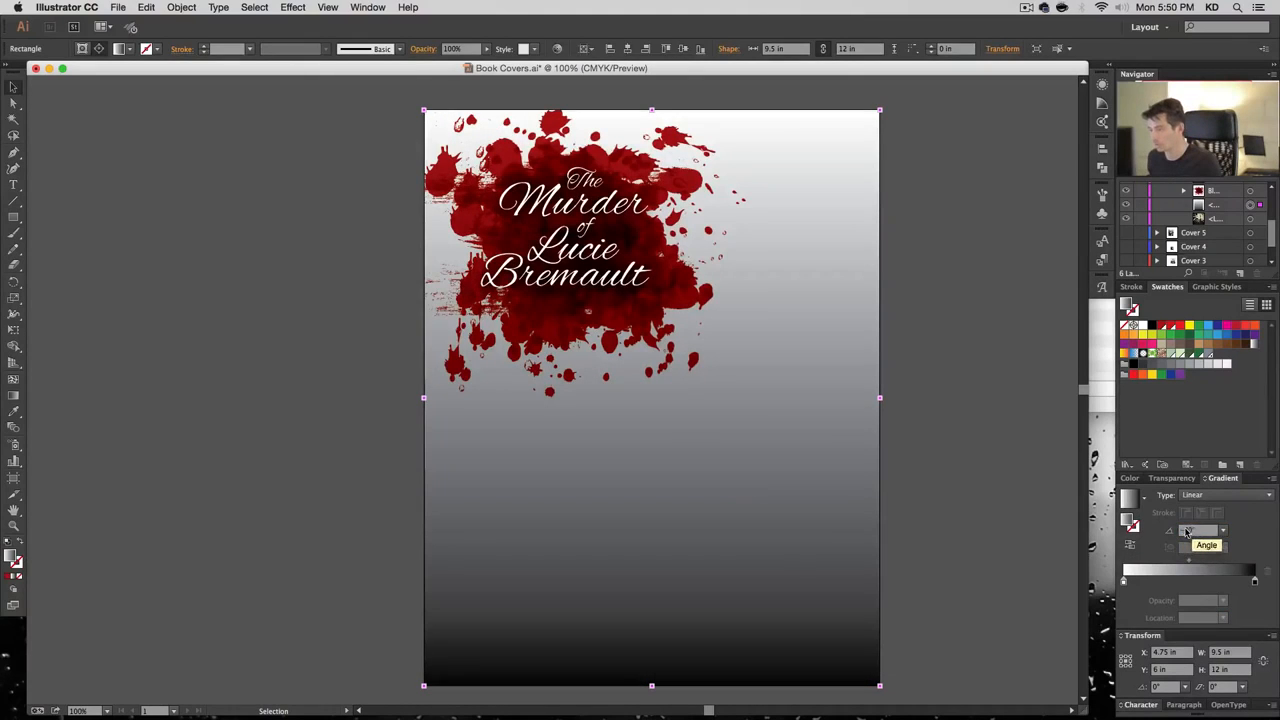
{"action": "key", "text": "Return"}
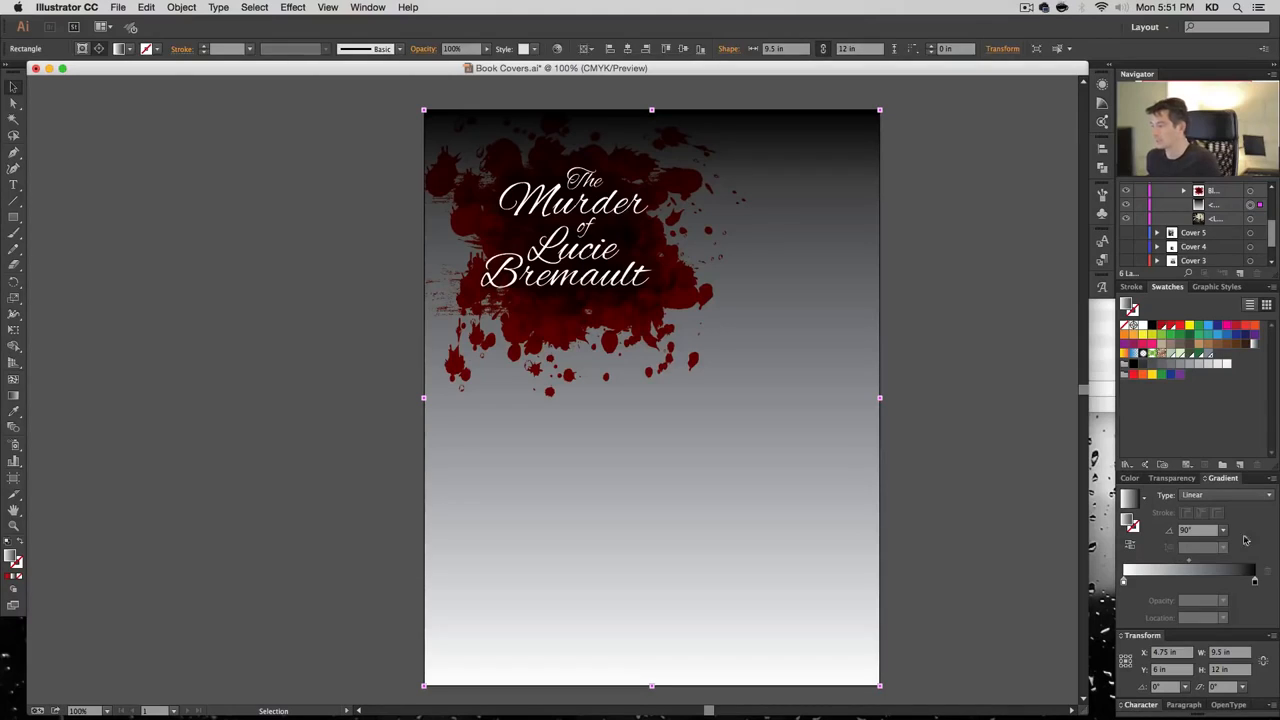
{"action": "double_click", "coordinate": [1256, 582]}
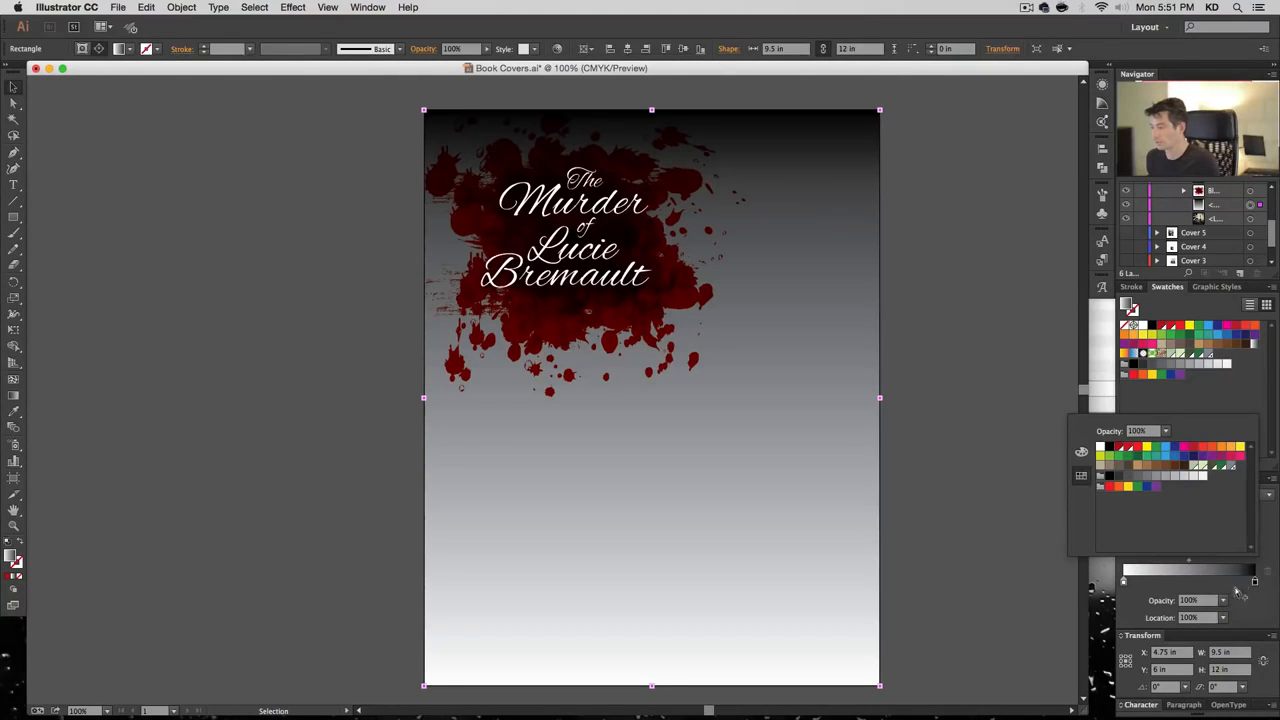
{"action": "left_click", "coordinate": [984, 460]}
{"action": "left_click", "coordinate": [1222, 465]}
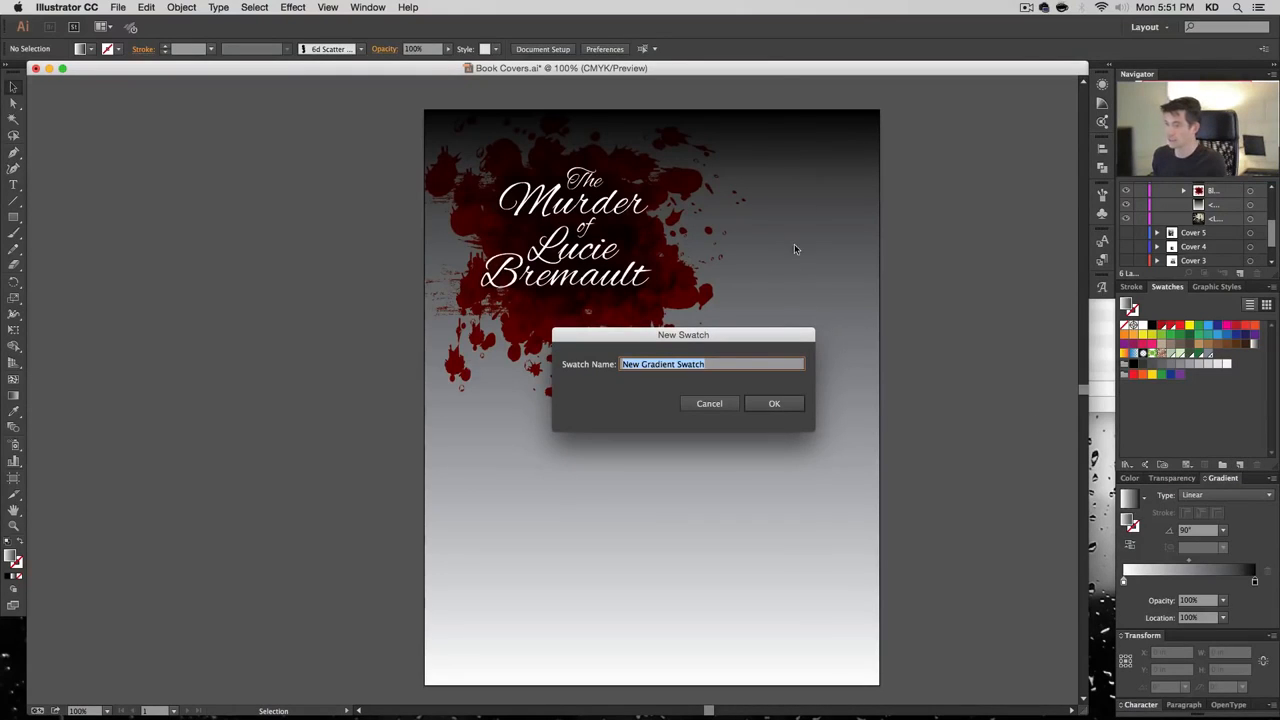
Create a new global colour swatch with values C60 M65 Y75 K80
{"action": "key", "text": "Escape"}
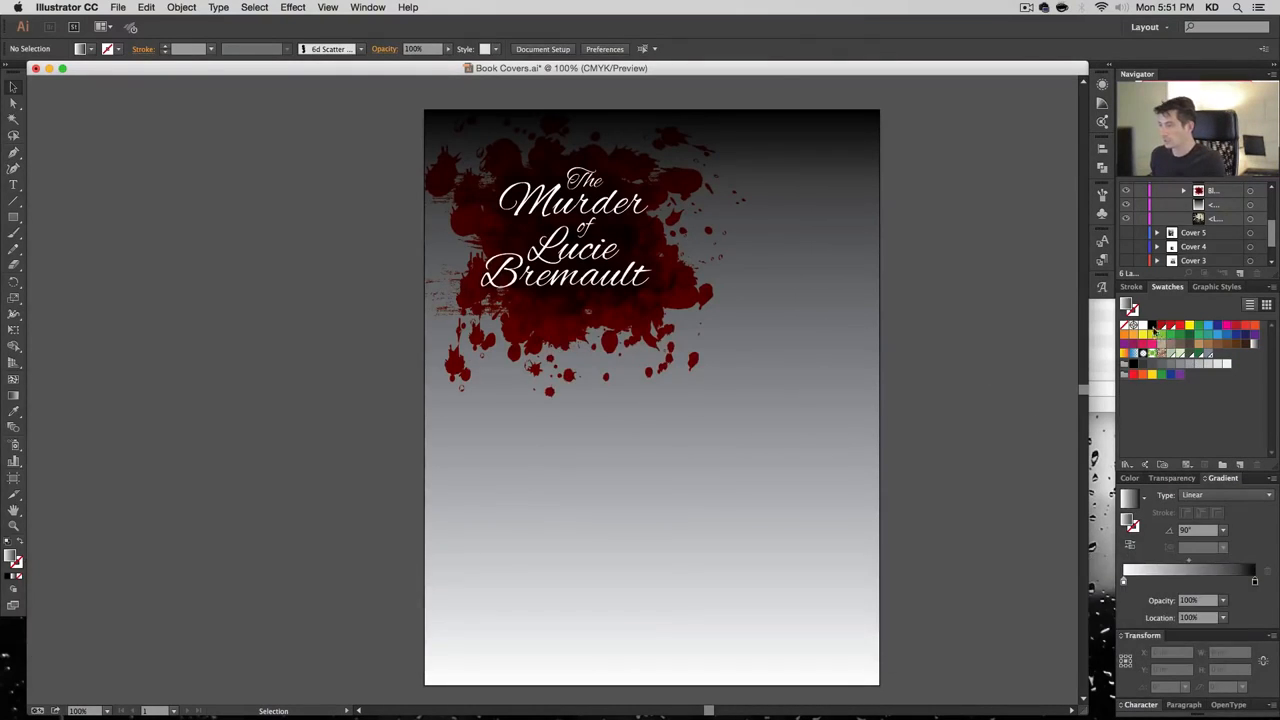
{"action": "left_click", "coordinate": [1240, 465]}
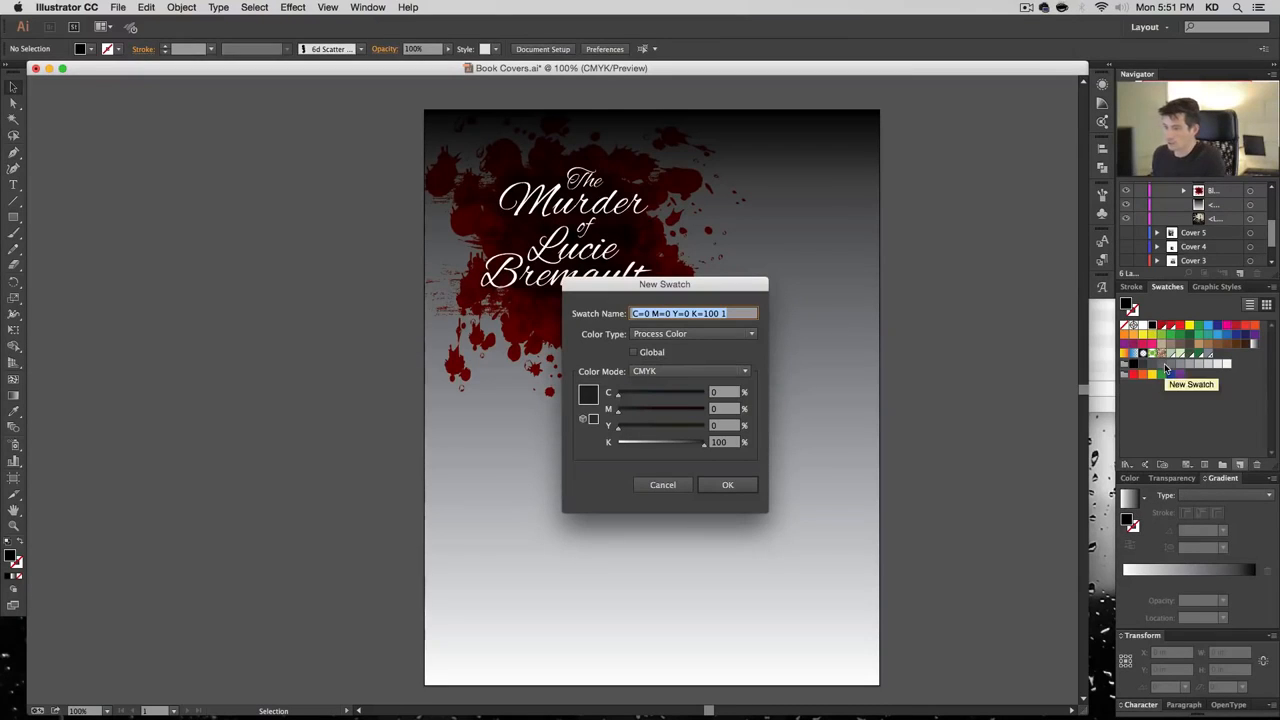
{"action": "key", "text": "Tab"}
{"action": "key", "text": "Tab"}
{"action": "key", "text": "Tab"}
{"action": "key", "text": "Tab"}
{"action": "key", "text": "shift+Tab"}
{"action": "key", "text": "shift+Tab"}
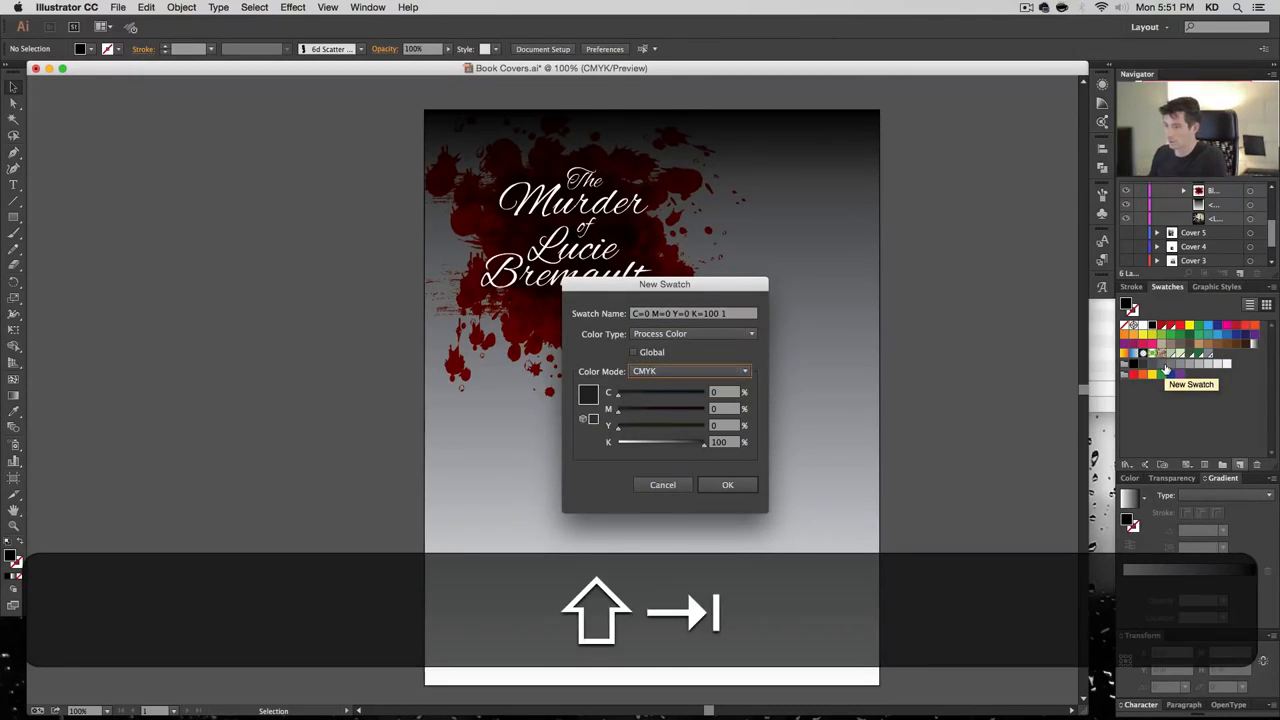
{"action": "key", "text": "Tab"}
{"action": "key", "text": "shift+Tab"}
{"action": "key", "text": "shift+space"}
{"action": "key", "text": "Tab"}
{"action": "key", "text": "Tab"}
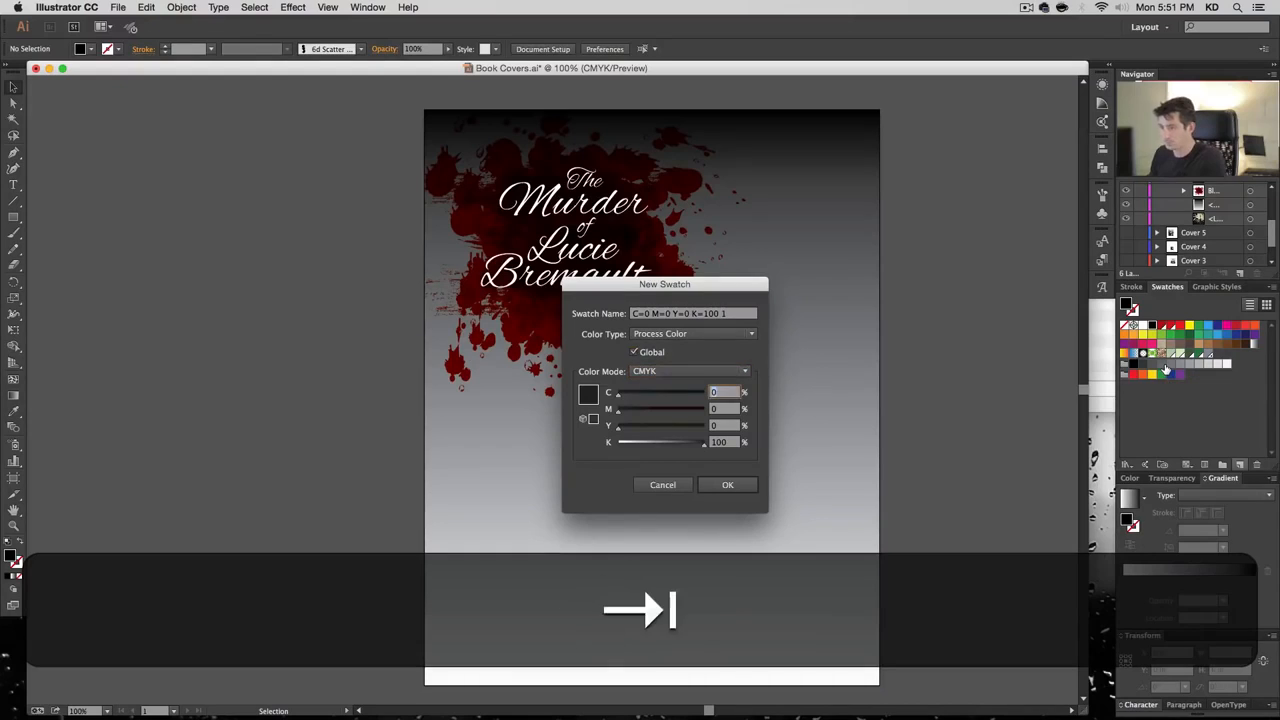
{"action": "type", "text": "60"}
{"action": "key", "text": "Tab"}
{"action": "type", "text": "65"}
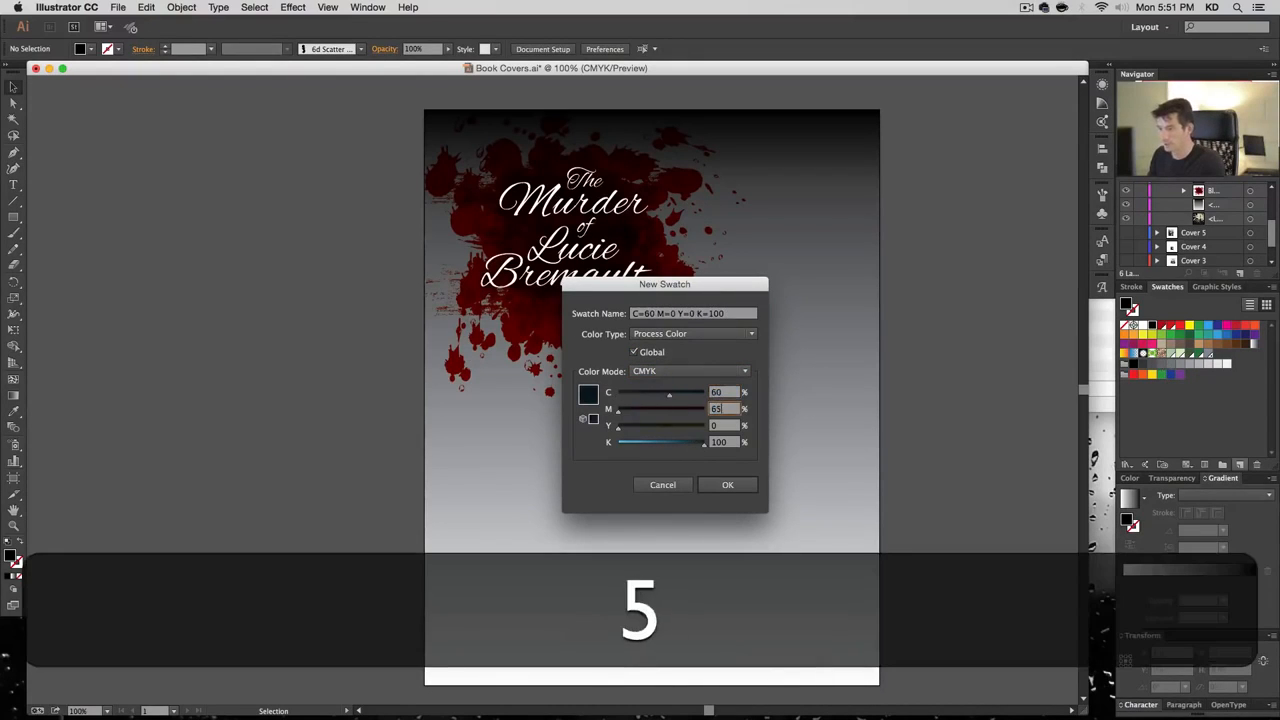
{"action": "key", "text": "Tab"}
{"action": "type", "text": "75"}
{"action": "key", "text": "Tab"}
{"action": "type", "text": "80"}
Name the swatch 'Lo', save it, and fill the splatter with a grey-to-black gradient
{"action": "key", "text": "Tab"}
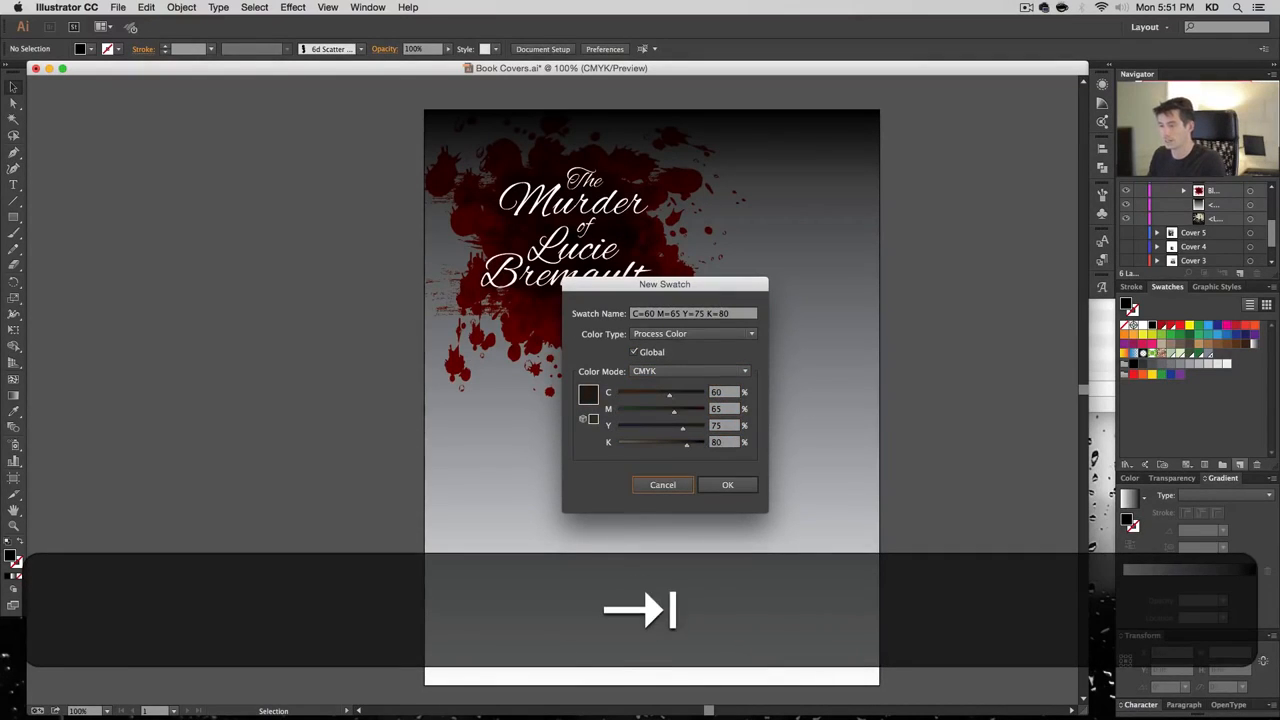
{"action": "key", "text": "shift+Tab"}
{"action": "key", "text": "shift+Tab"}
{"action": "key", "text": "shift+Tab"}
{"action": "key", "text": "shift+Tab"}
{"action": "key", "text": "shift+Tab"}
{"action": "key", "text": "shift+Tab"}
{"action": "key", "text": "shift+Tab"}
{"action": "key", "text": "shift+Tab"}
{"action": "key", "text": "shift+Tab"}
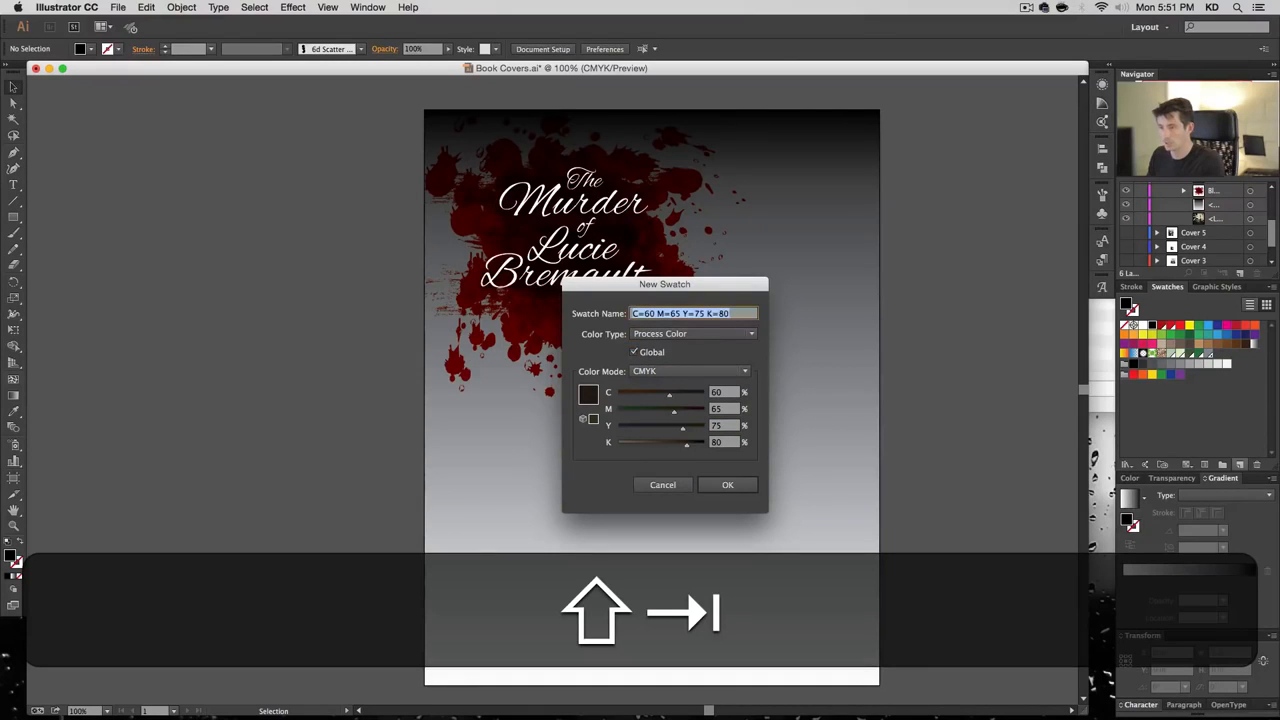
{"action": "type", "text": "Lo"}
{"action": "key", "text": "Return"}
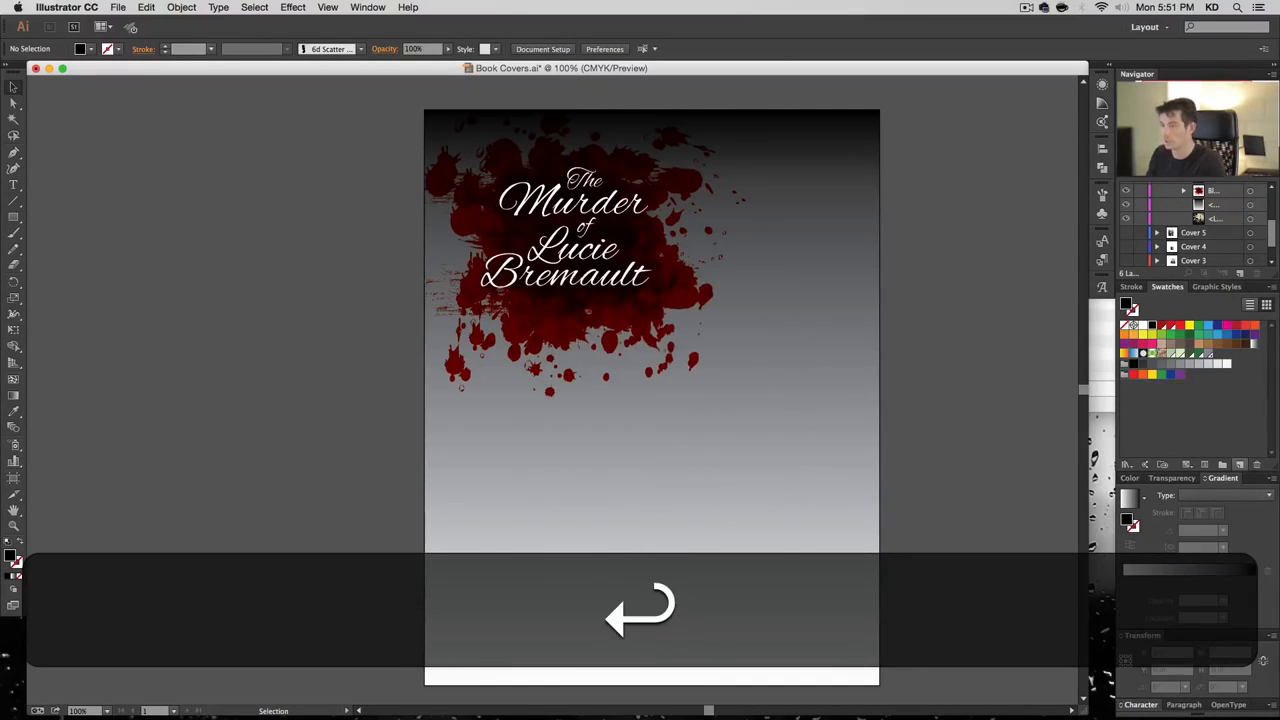
{"action": "left_click", "coordinate": [821, 316]}
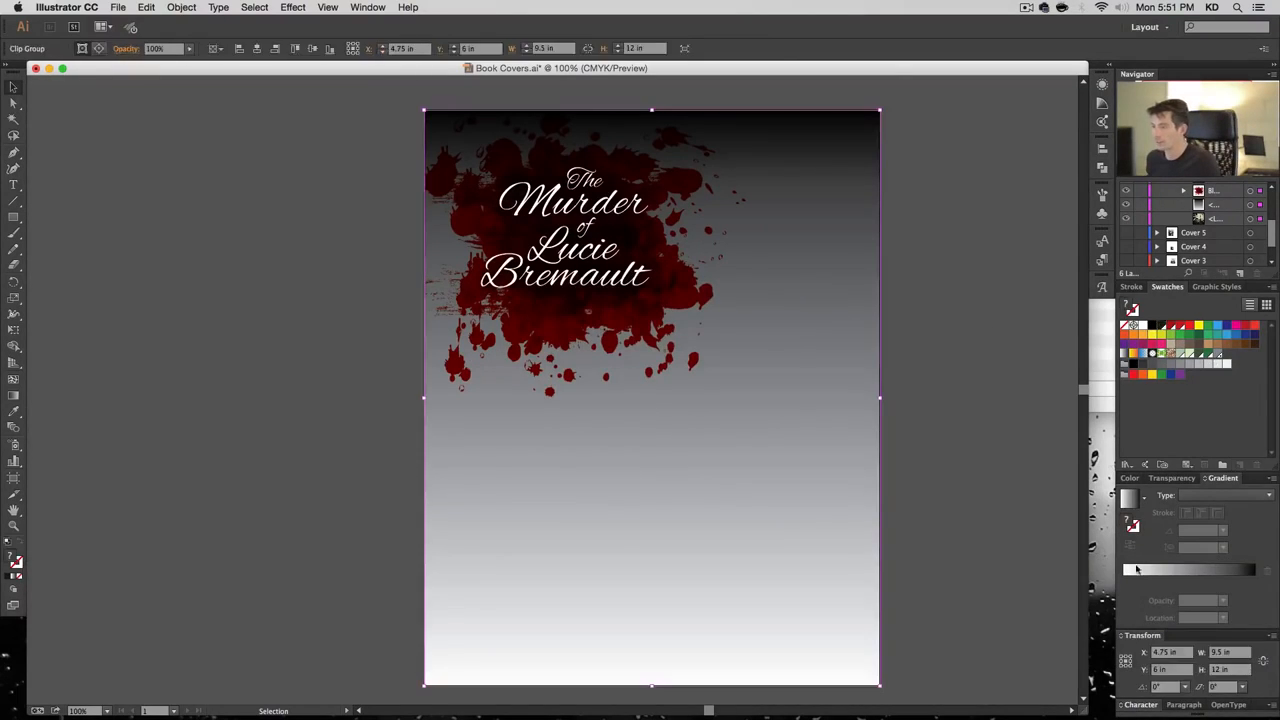
{"action": "left_click", "coordinate": [1126, 497]}
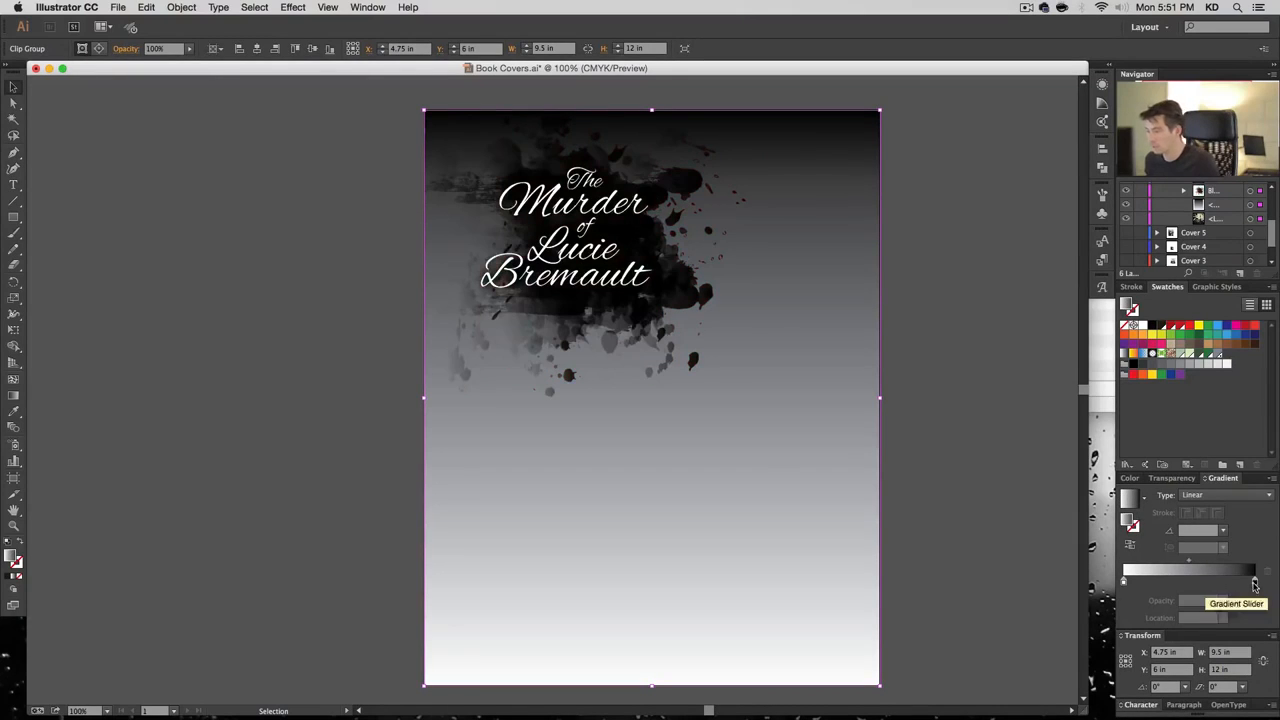
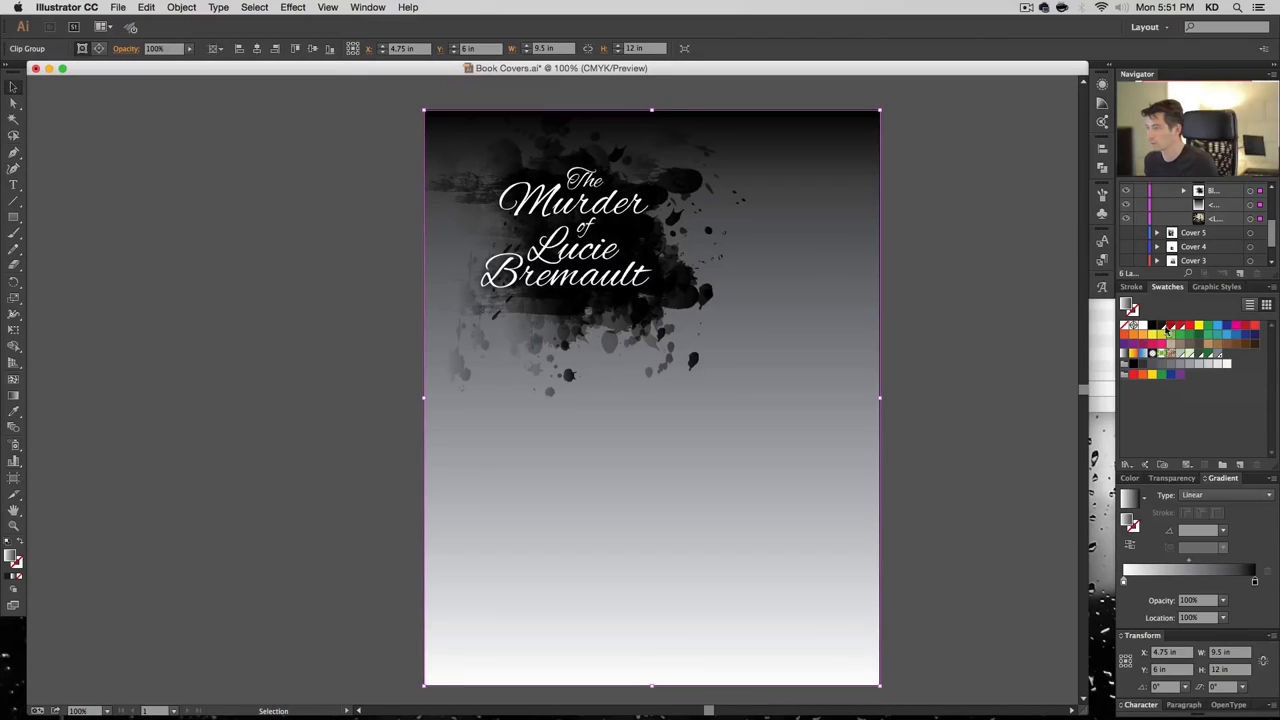
Tint the background gradient's dark stop with the dark brown swatch
{"action": "left_click_drag", "start_coordinate": [1161, 329], "coordinate": [1256, 584]}
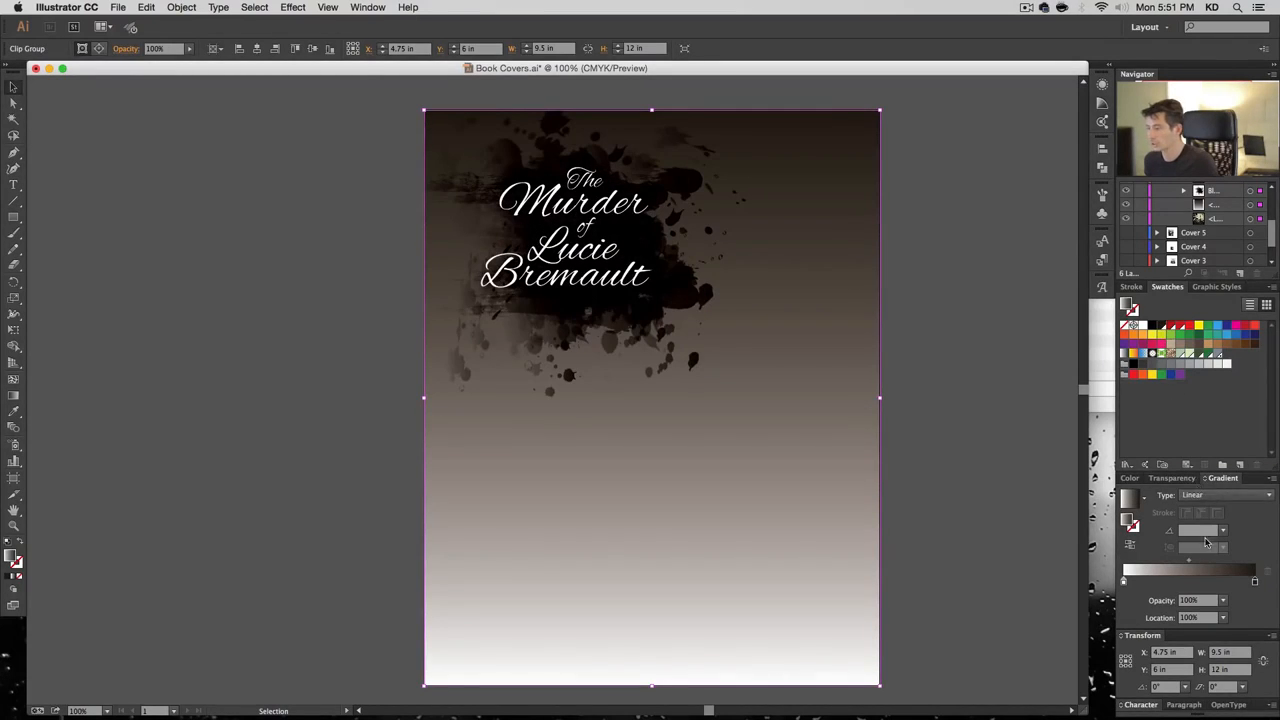
{"action": "left_click", "coordinate": [1124, 582]}
{"action": "left_click", "coordinate": [1173, 482]}
{"action": "left_click", "coordinate": [1182, 570]}
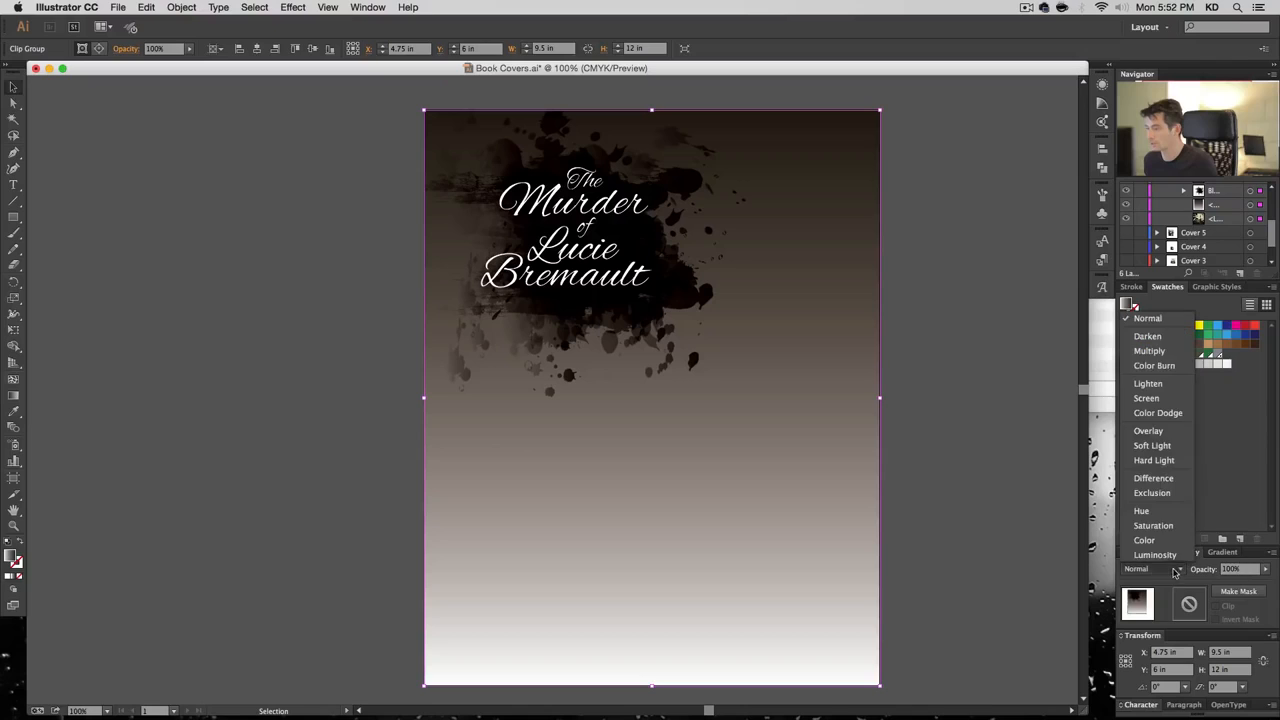
{"action": "left_click", "coordinate": [1154, 352]}
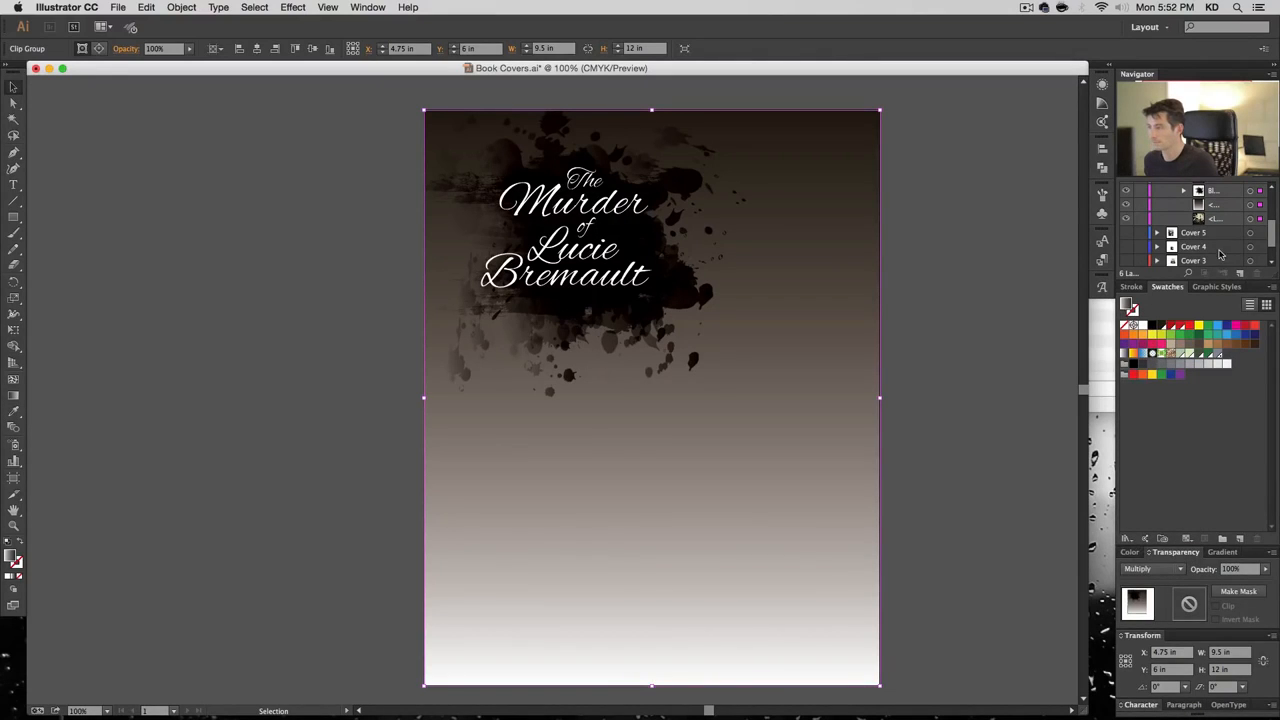
{"action": "key", "text": "super+z"}
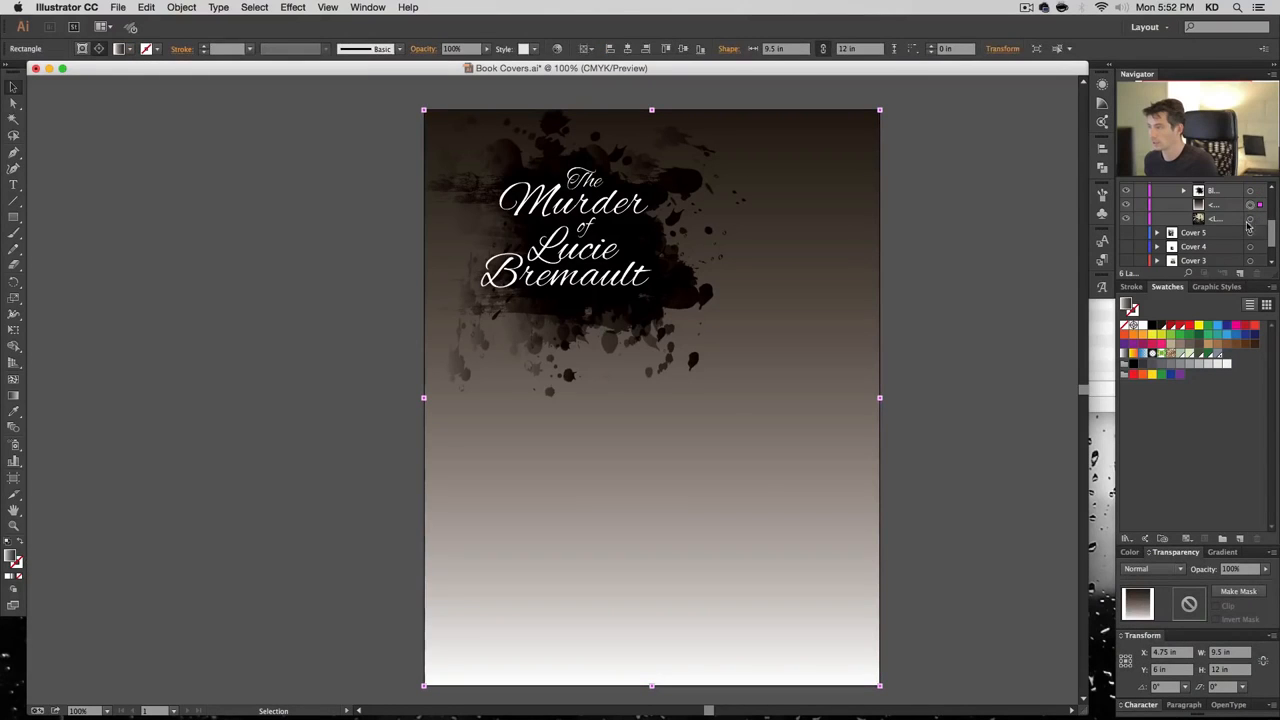
Multiply the gradient over the Paris photo at 70% opacity and shorten it from the bottom
{"action": "left_click", "coordinate": [1150, 568]}
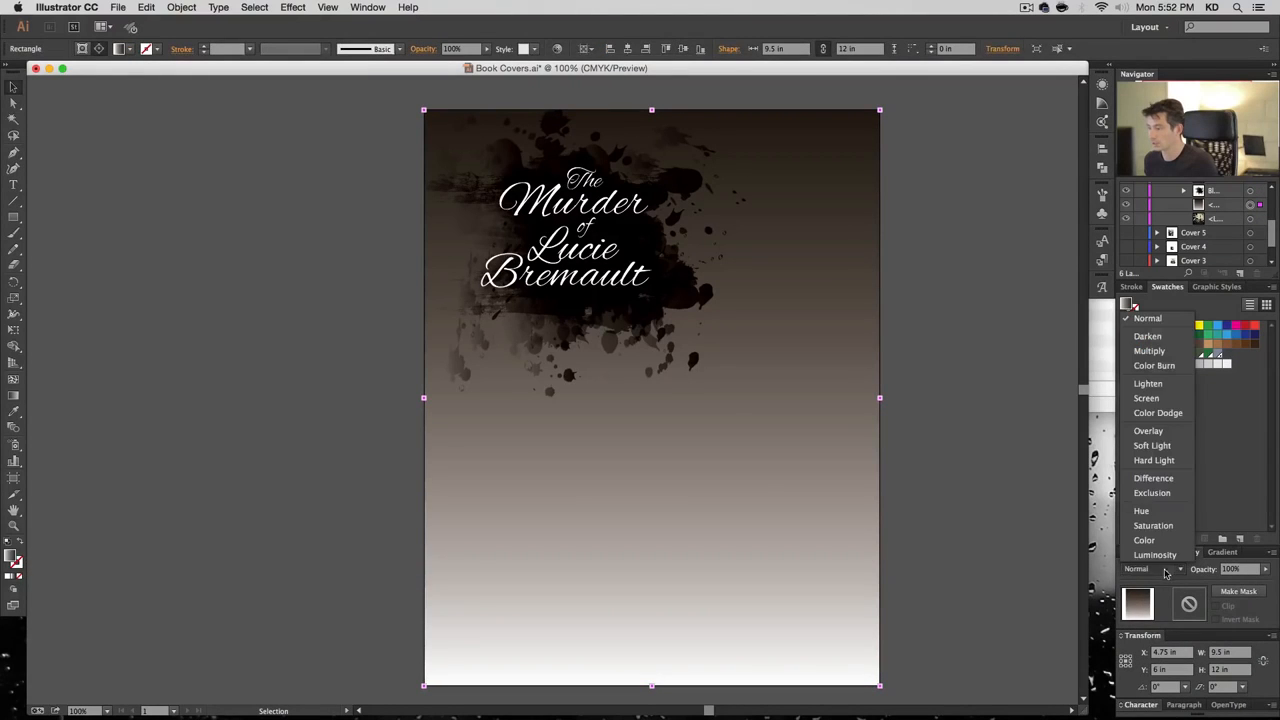
{"action": "left_click", "coordinate": [1158, 349]}
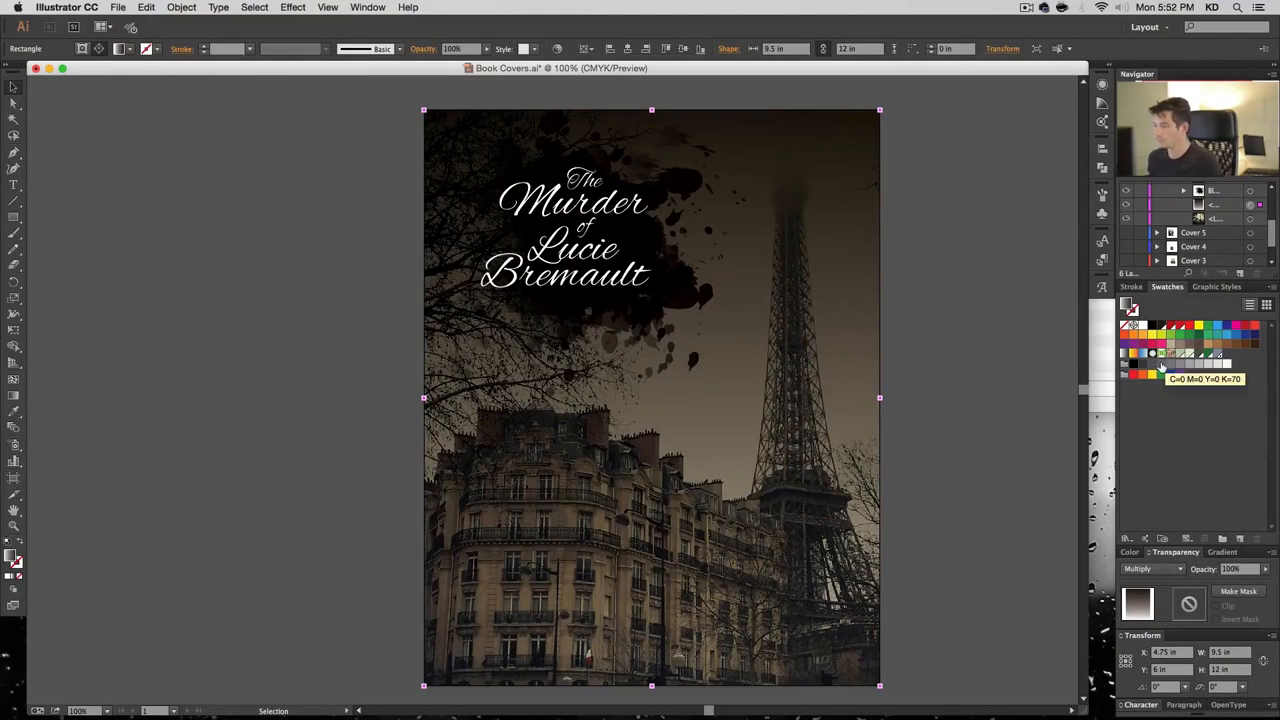
{"action": "left_click", "coordinate": [1232, 568]}
{"action": "type", "text": "70"}
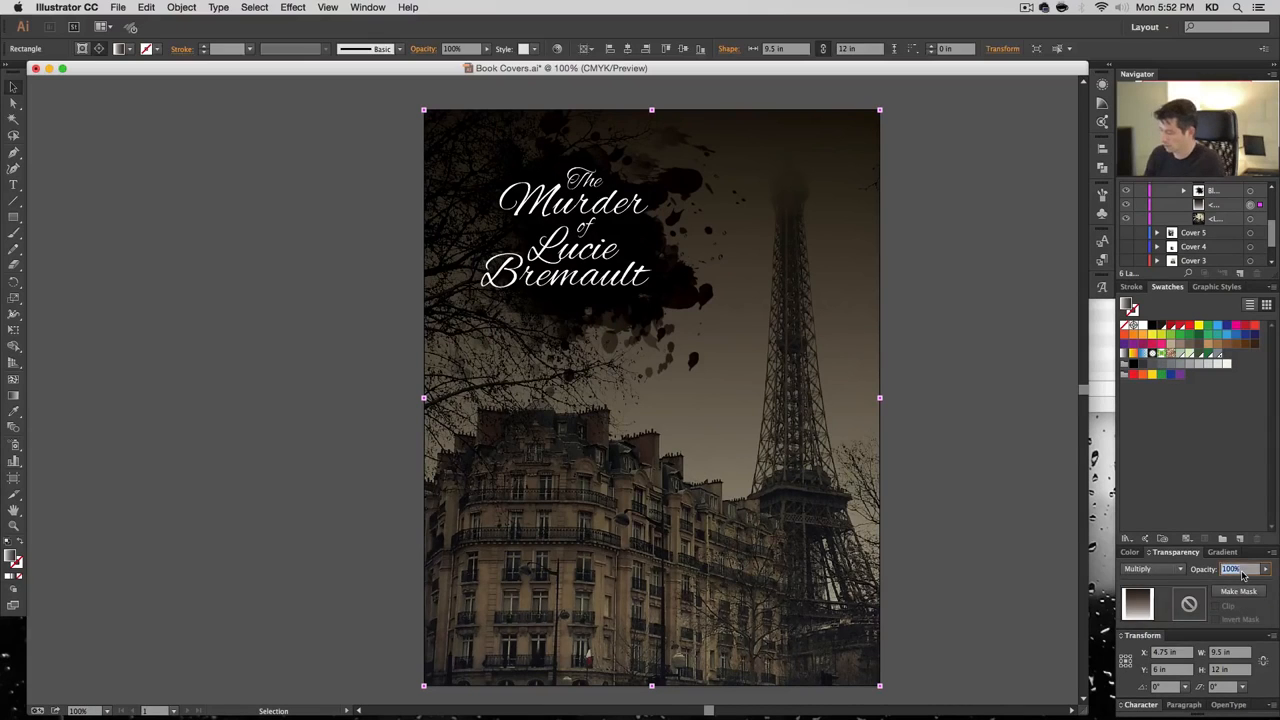
{"action": "key", "text": "Return"}
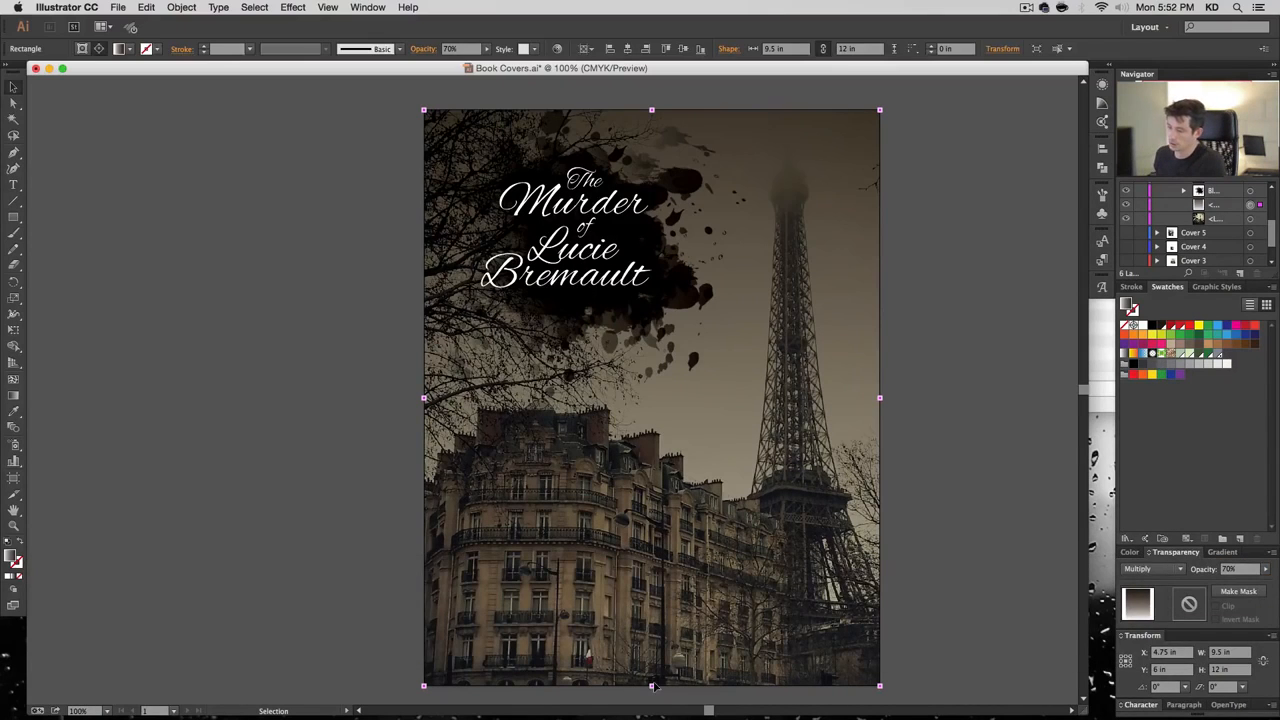
{"action": "left_click_drag", "start_coordinate": [651, 685], "coordinate": [651, 624]}
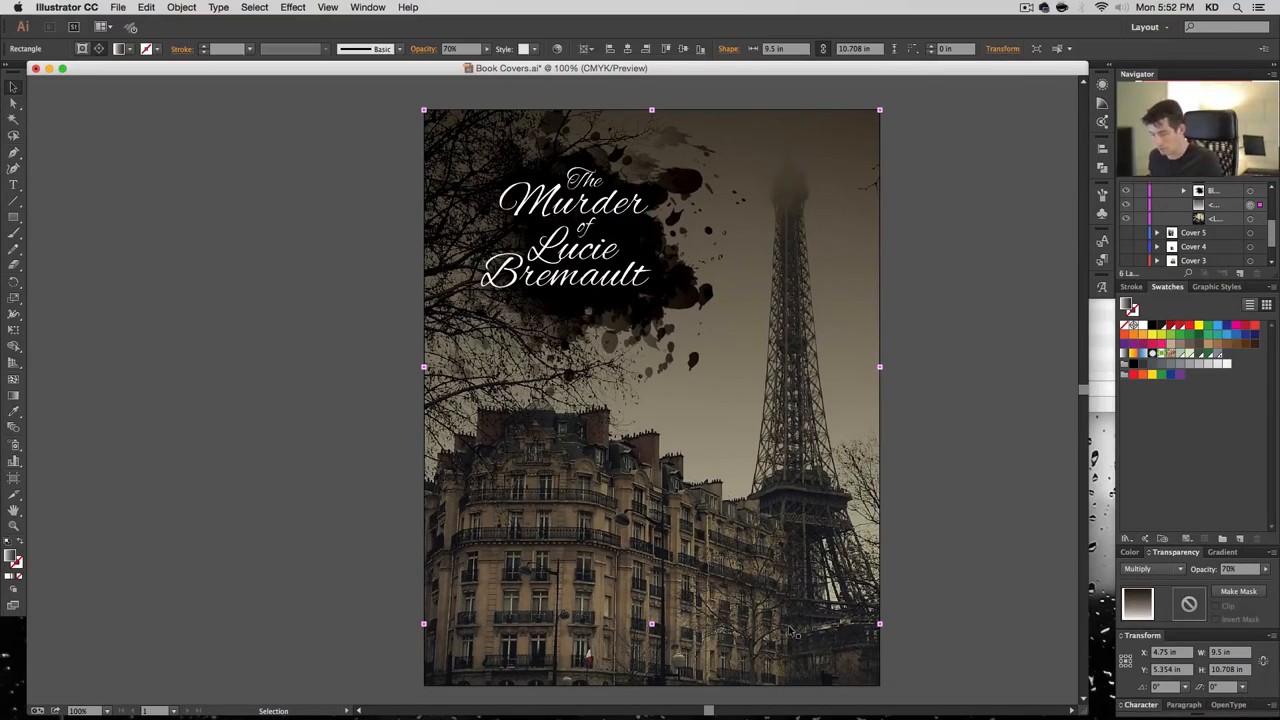
Draw a 9.5 × 12 in rectangle centred on the artboard, with its top edge lowered to the title
{"action": "key", "text": "m"}
{"action": "left_click", "coordinate": [573, 502]}
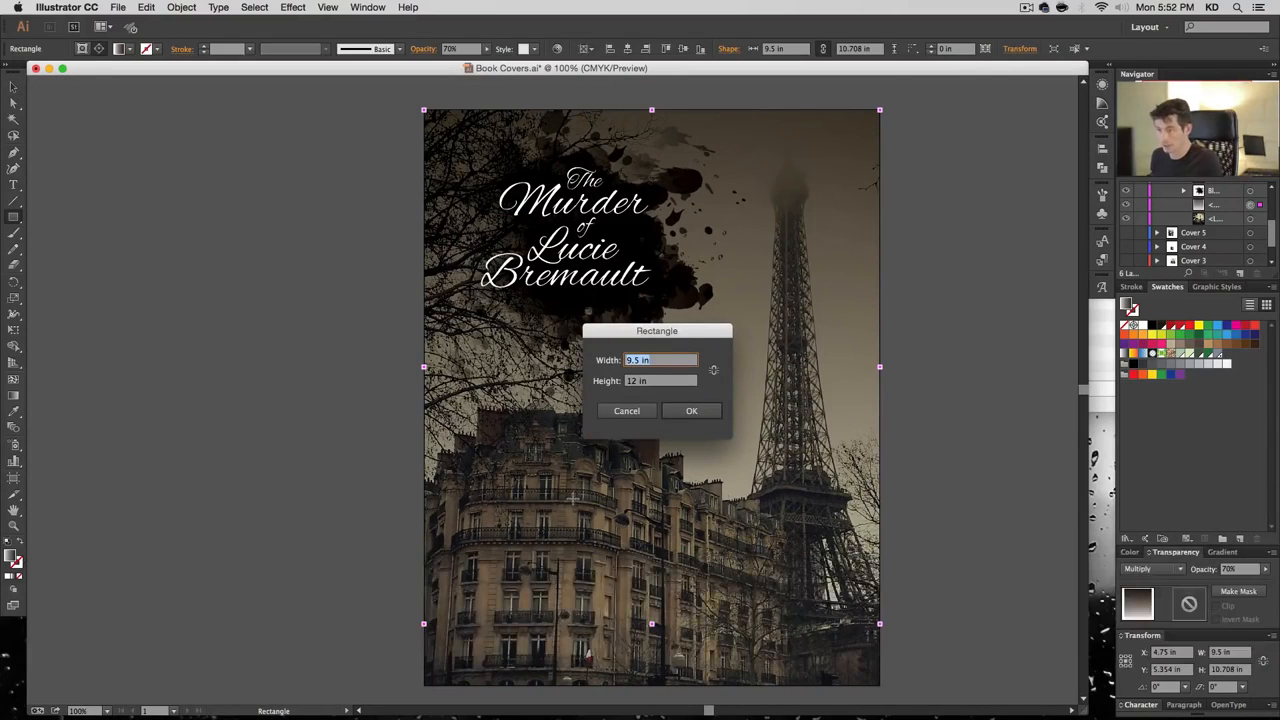
{"action": "key", "text": "Return"}
{"action": "key", "text": "v"}
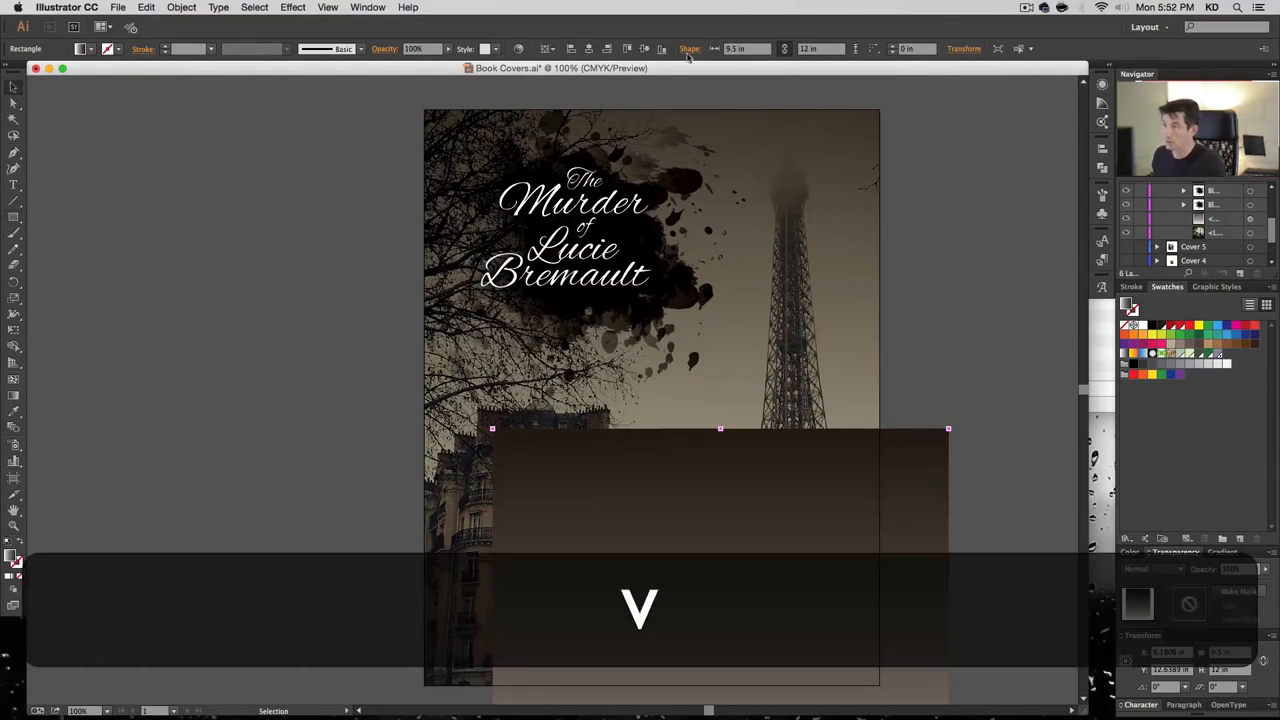
{"action": "left_click", "coordinate": [598, 49]}
{"action": "left_click", "coordinate": [643, 49]}
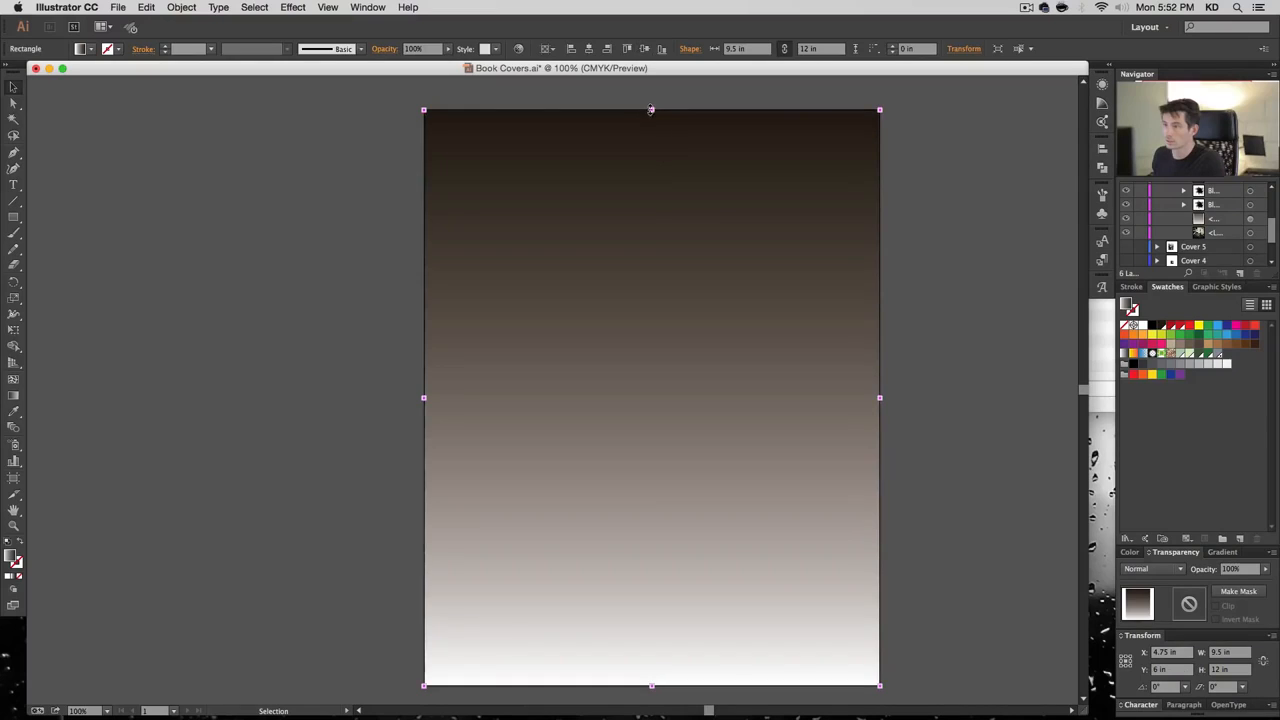
{"action": "left_click_drag", "start_coordinate": [650, 110], "coordinate": [651, 332]}
Give it a reversed black-and-white gradient, black at the bottom, in Multiply at 70% opacity
{"action": "left_click", "coordinate": [1220, 552]}
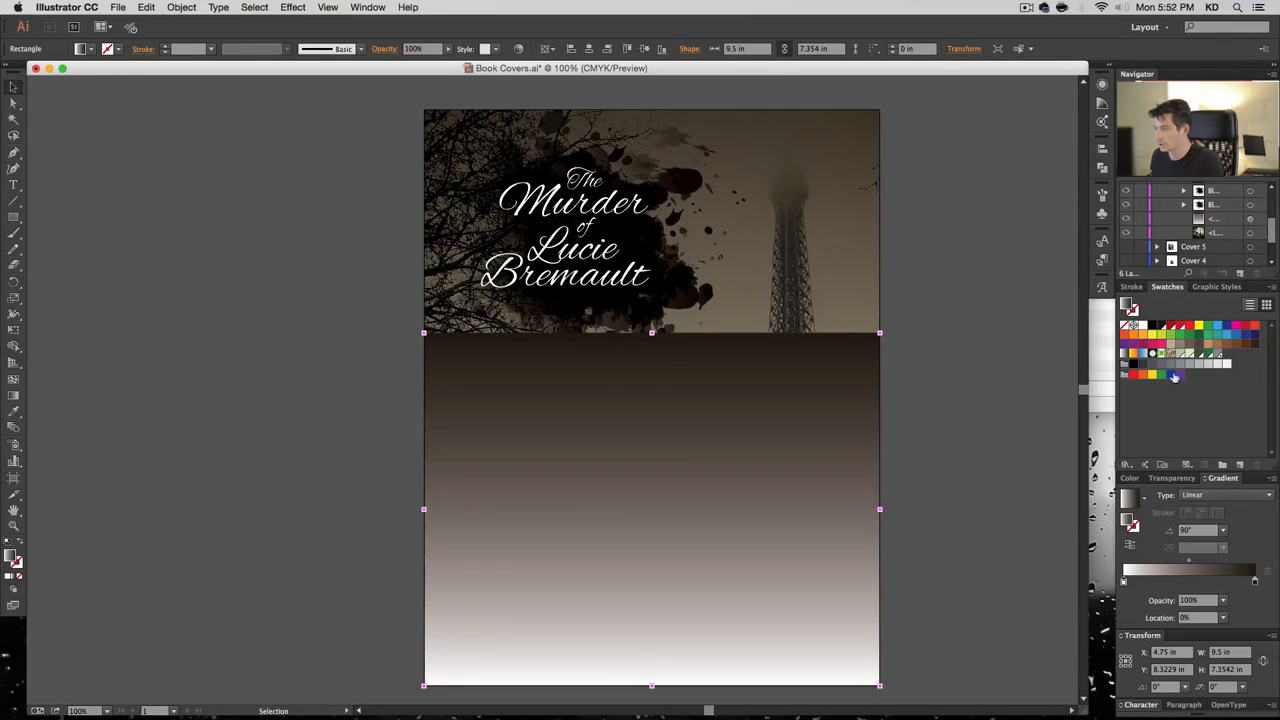
{"action": "left_click", "coordinate": [1125, 357]}
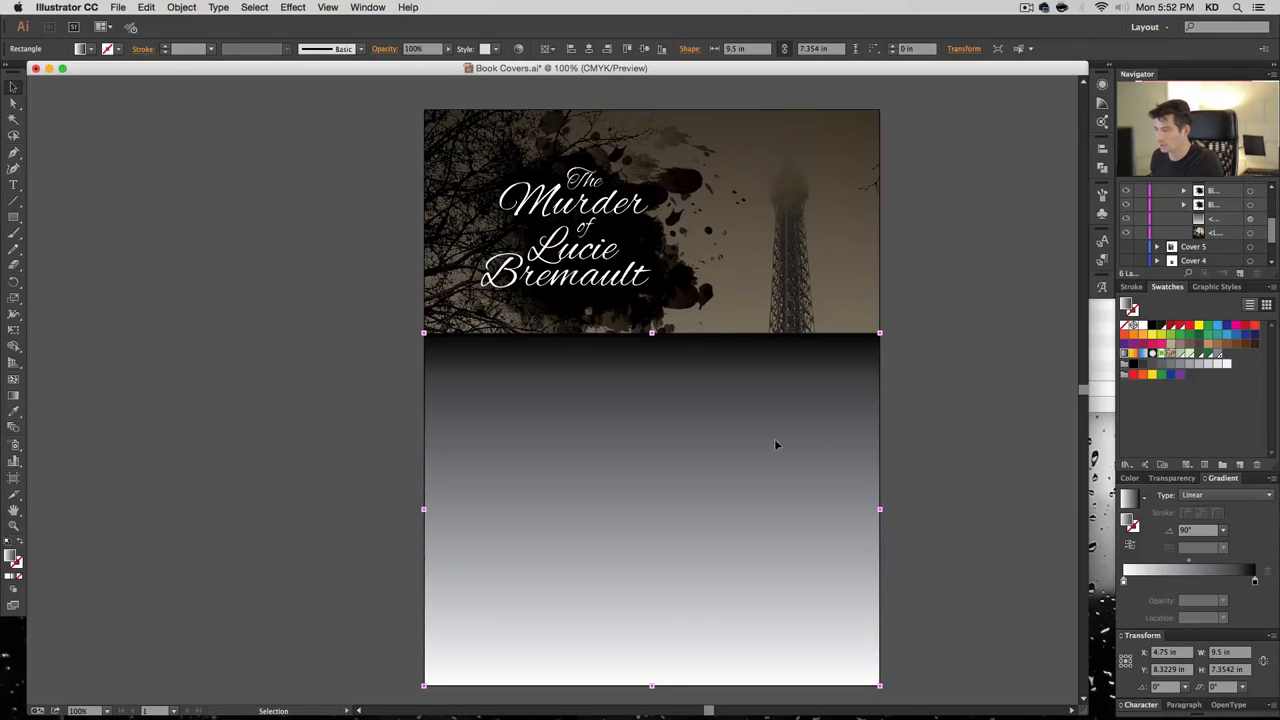
{"action": "left_click", "coordinate": [1130, 545]}
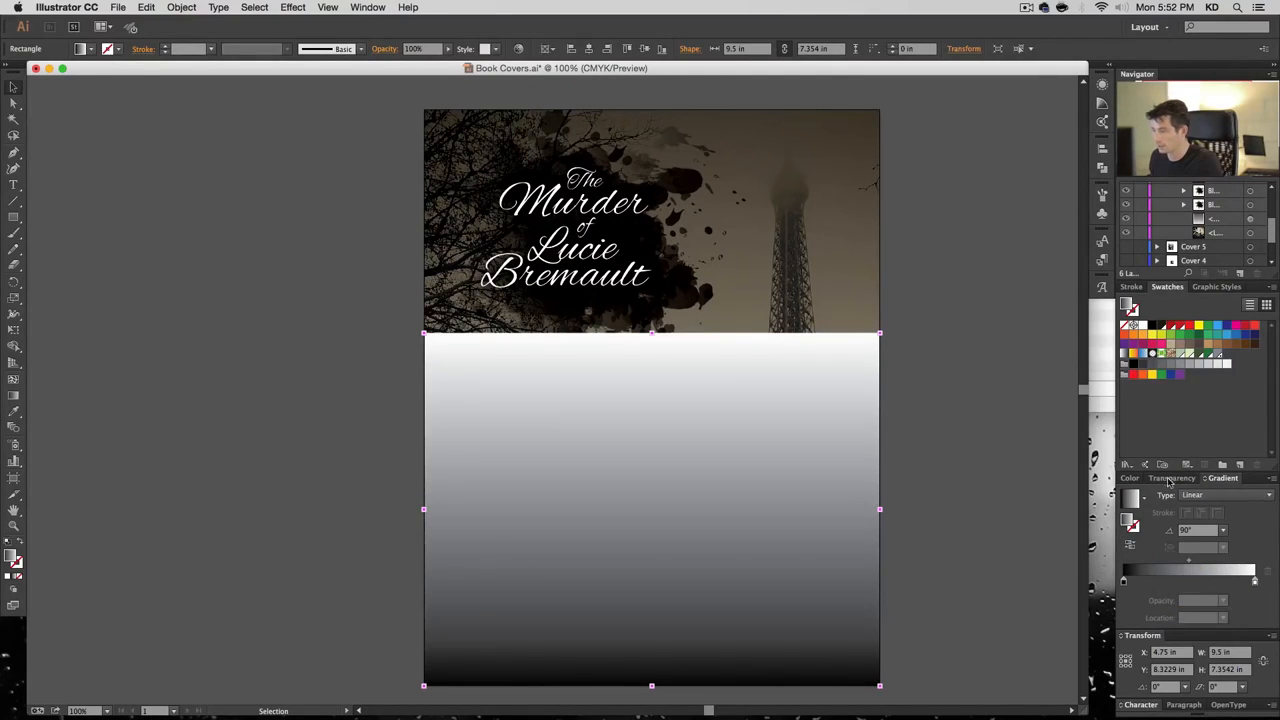
{"action": "left_click", "coordinate": [1172, 478]}
{"action": "left_click", "coordinate": [1170, 568]}
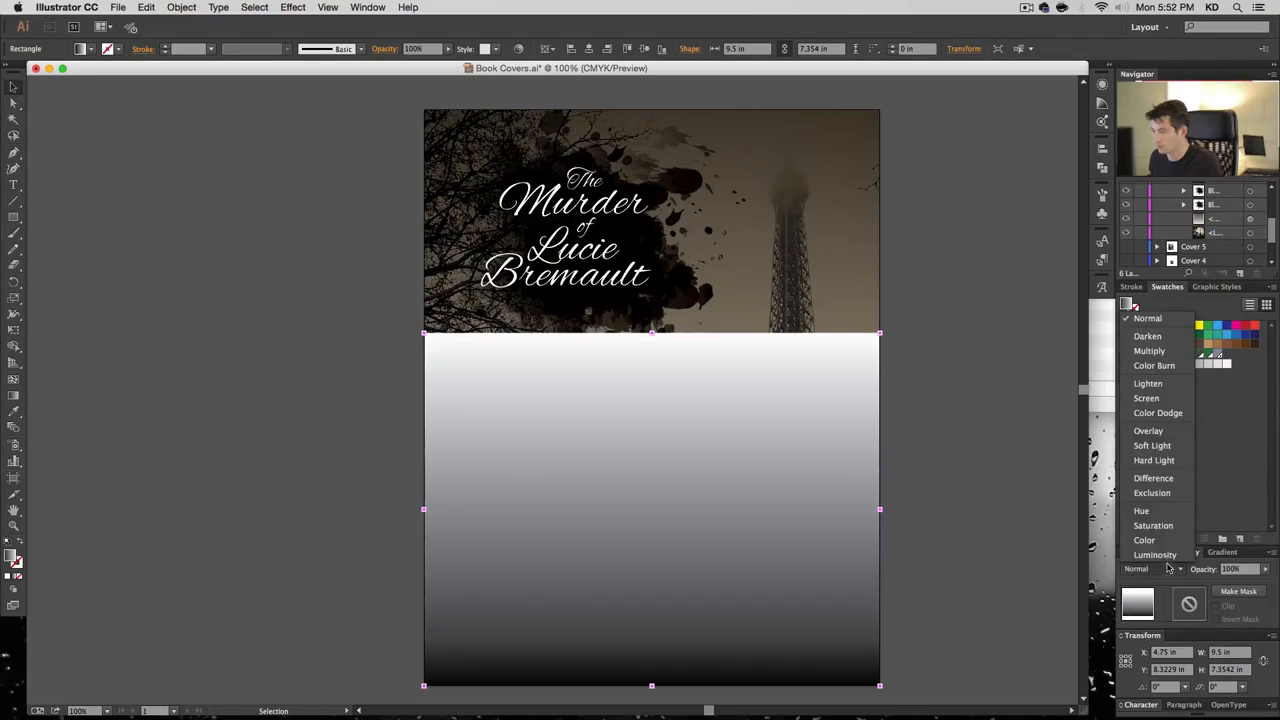
{"action": "left_click", "coordinate": [1149, 351]}
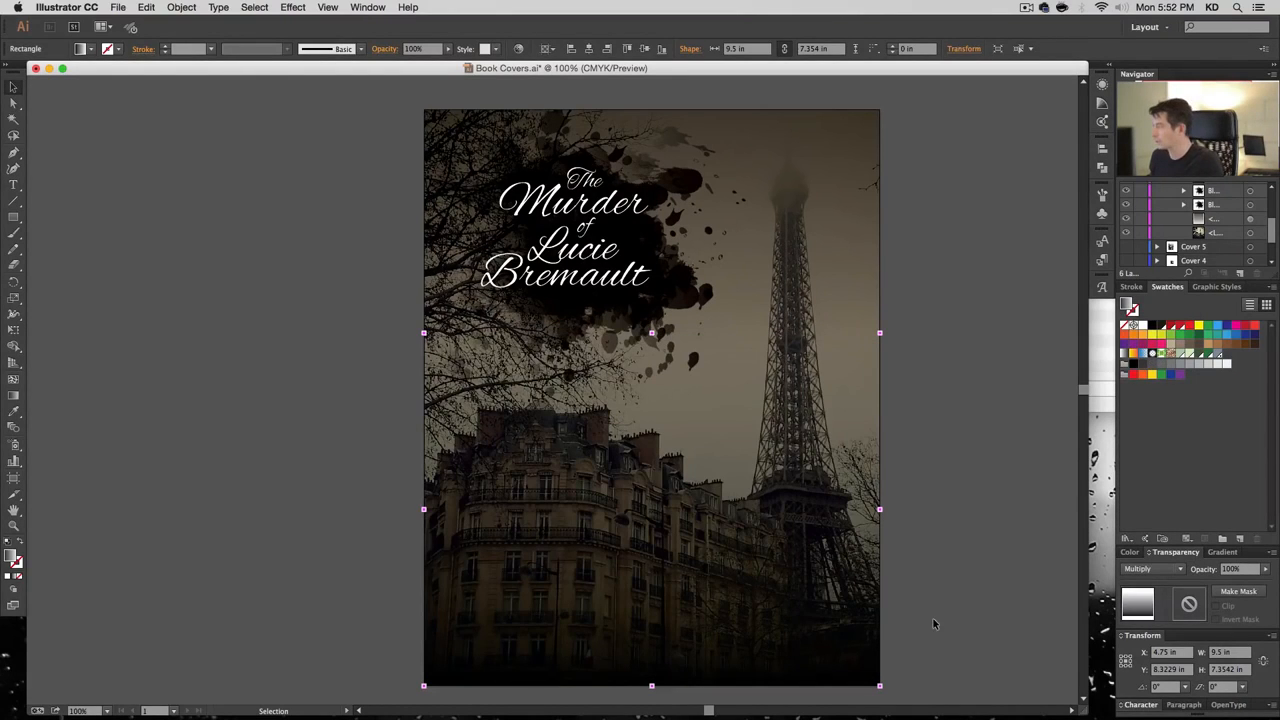
{"action": "left_click", "coordinate": [1230, 568]}
{"action": "type", "text": "70"}
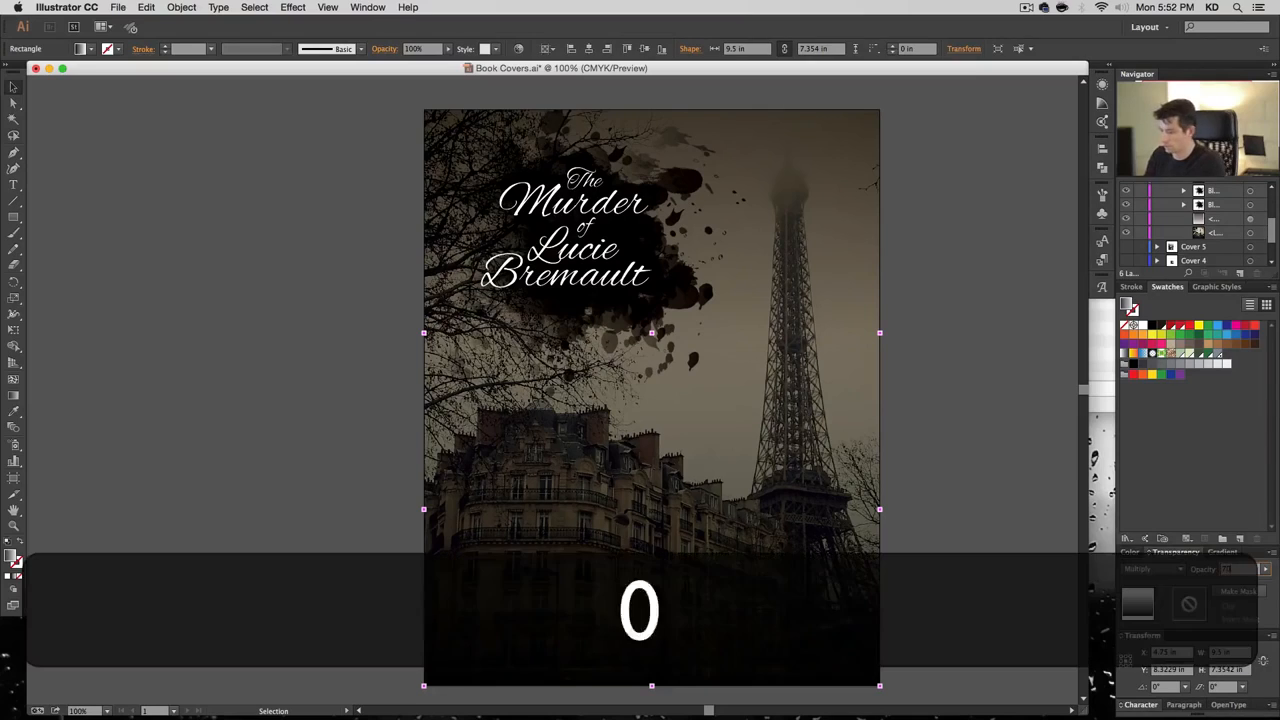
{"action": "key", "text": "Return"}
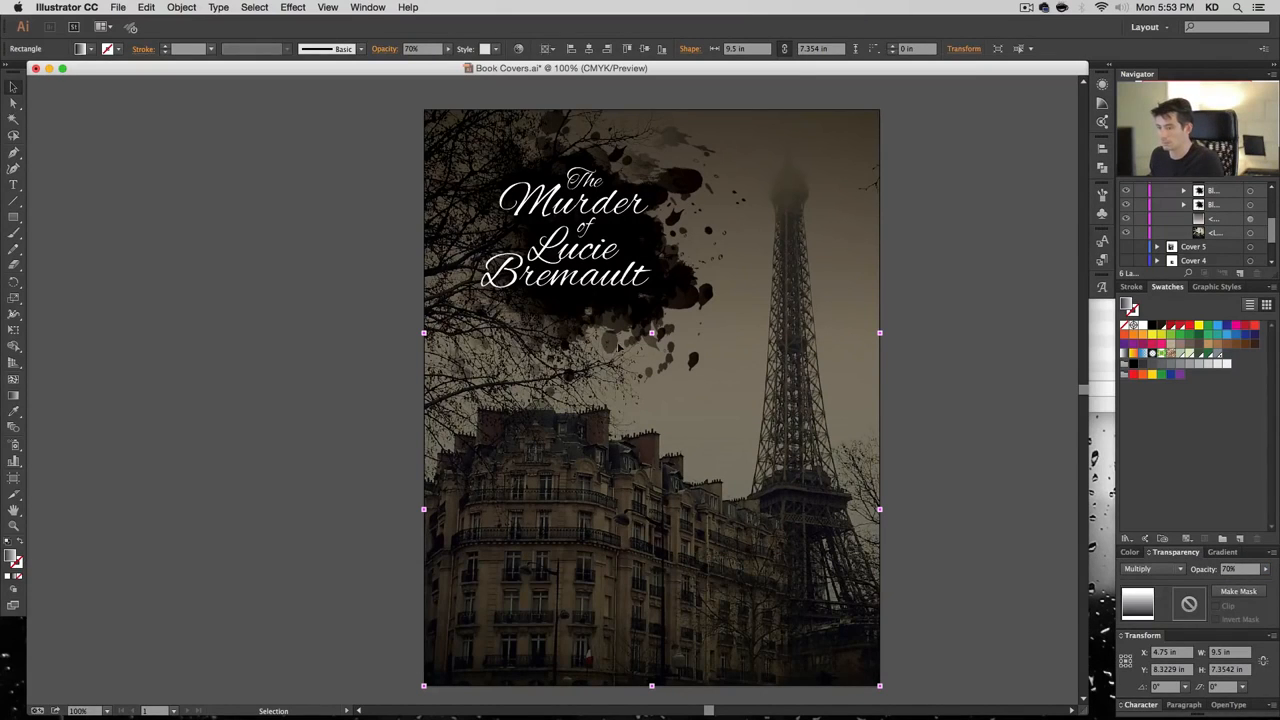
Raise the dark overlay's top edge slightly and set the full-cover clipping rectangle's fill to None
{"action": "left_click_drag", "start_coordinate": [652, 333], "coordinate": [652, 317]}
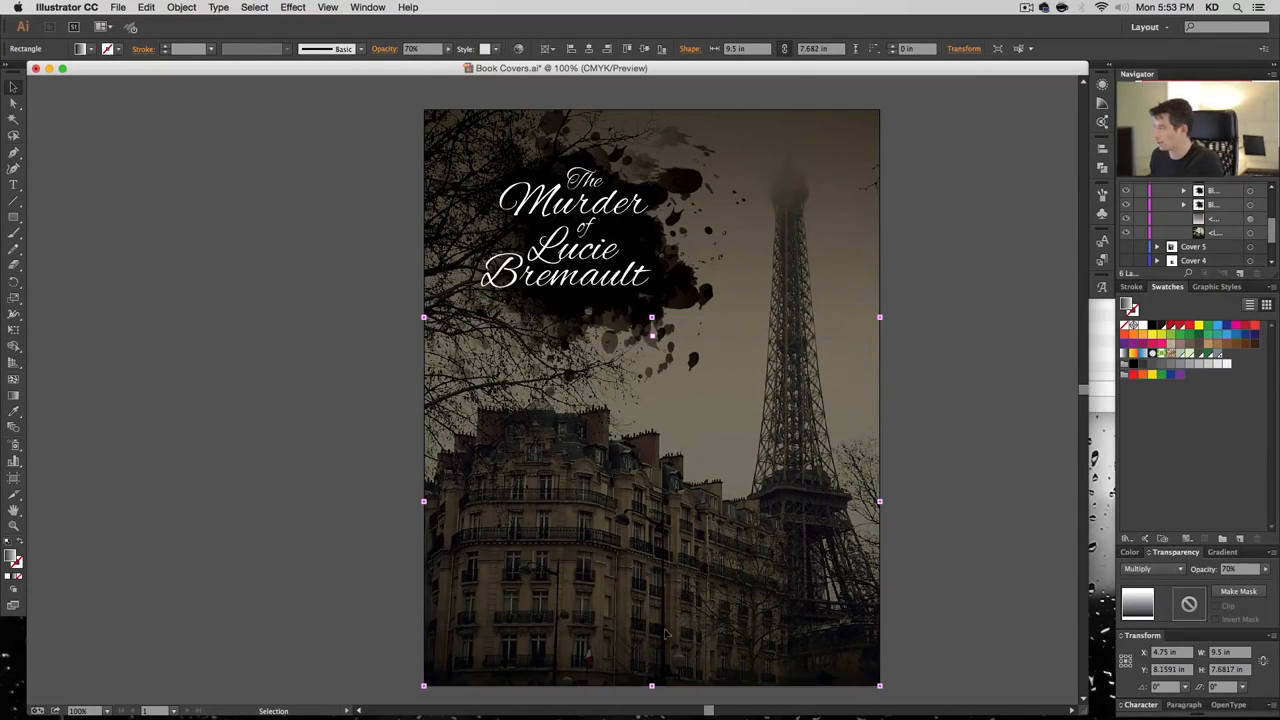
{"action": "left_click", "coordinate": [945, 594]}
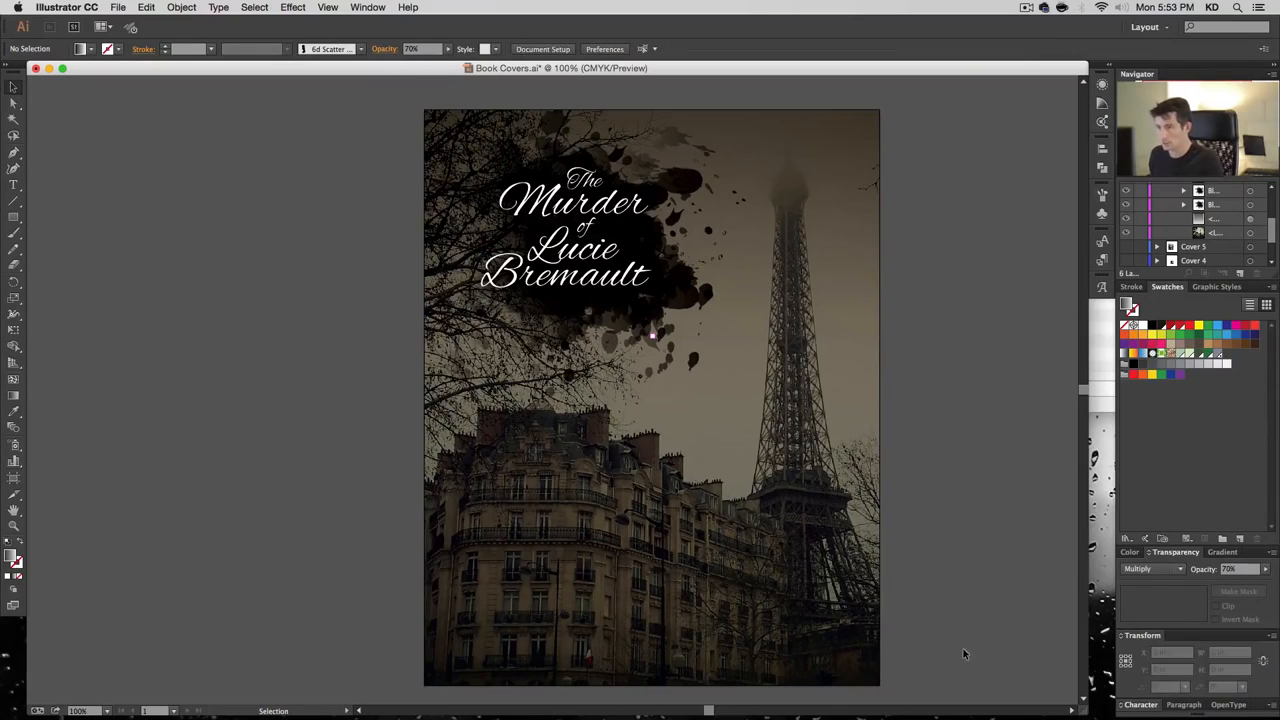
{"action": "scroll", "coordinate": [1226, 257], "scroll_direction": "up", "scroll_amount": 2}
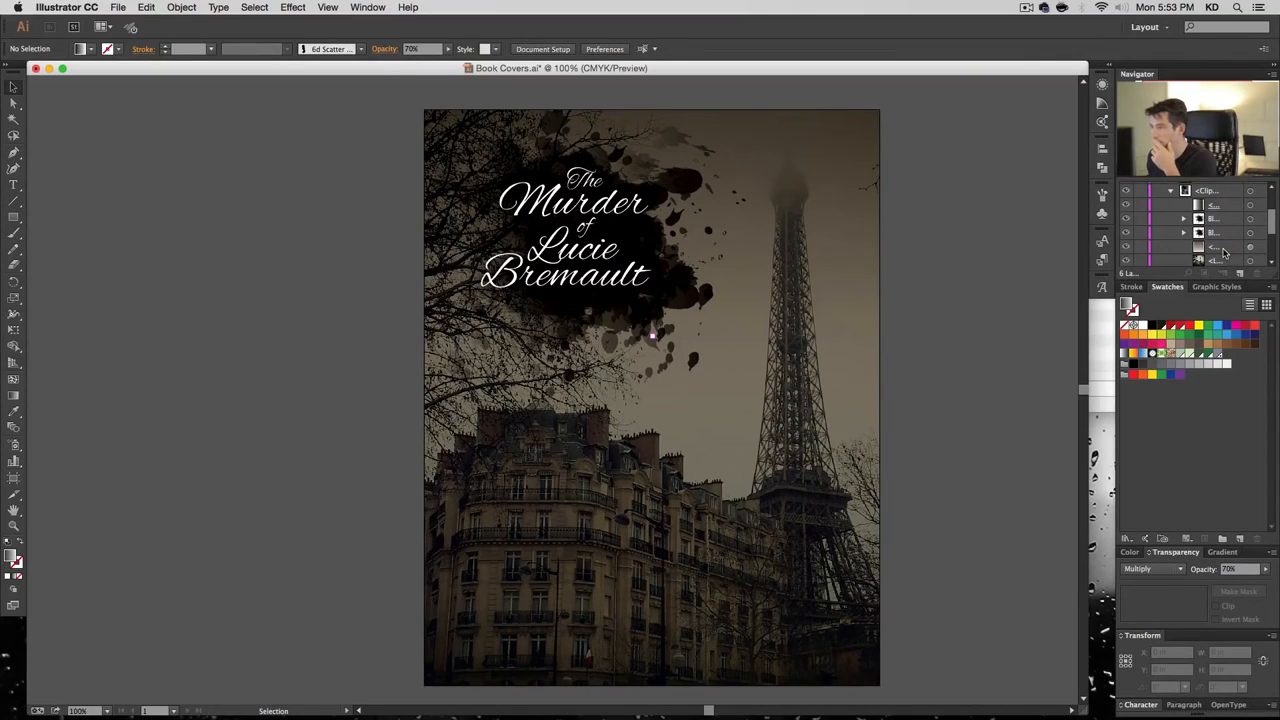
{"action": "left_click", "coordinate": [1250, 205]}
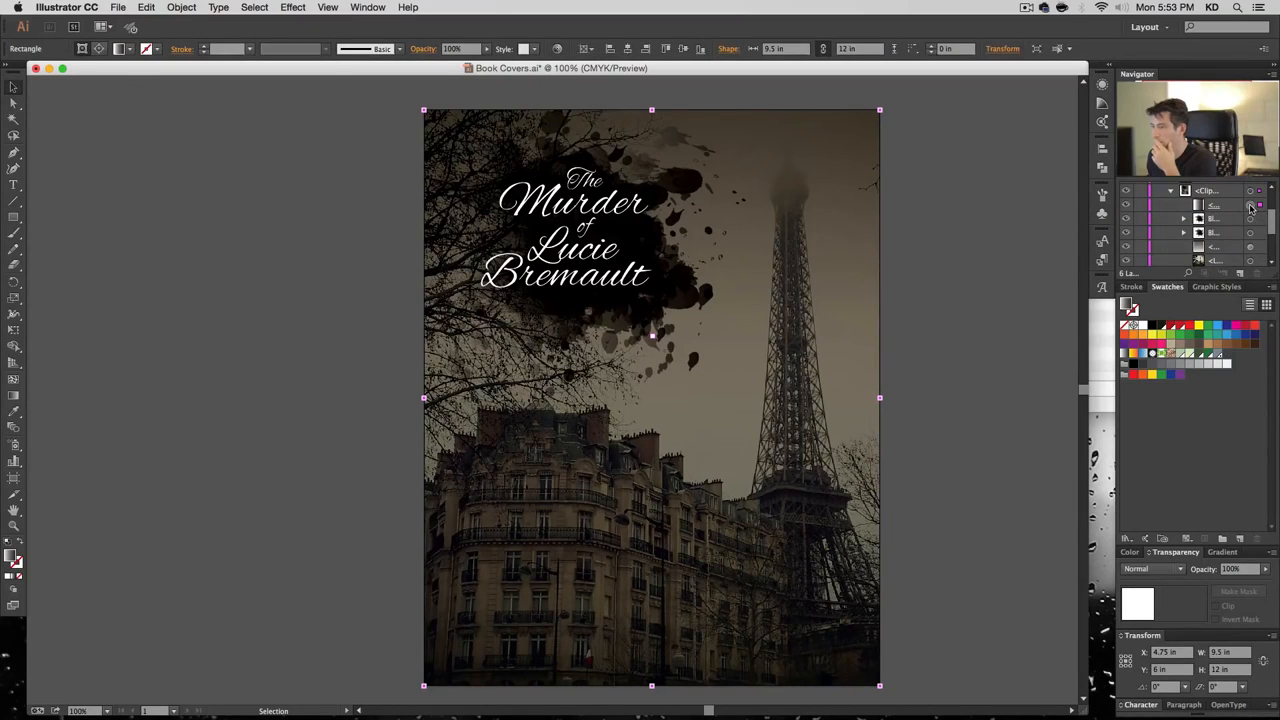
{"action": "left_click", "coordinate": [1127, 206]}
{"action": "left_click", "coordinate": [1127, 207]}
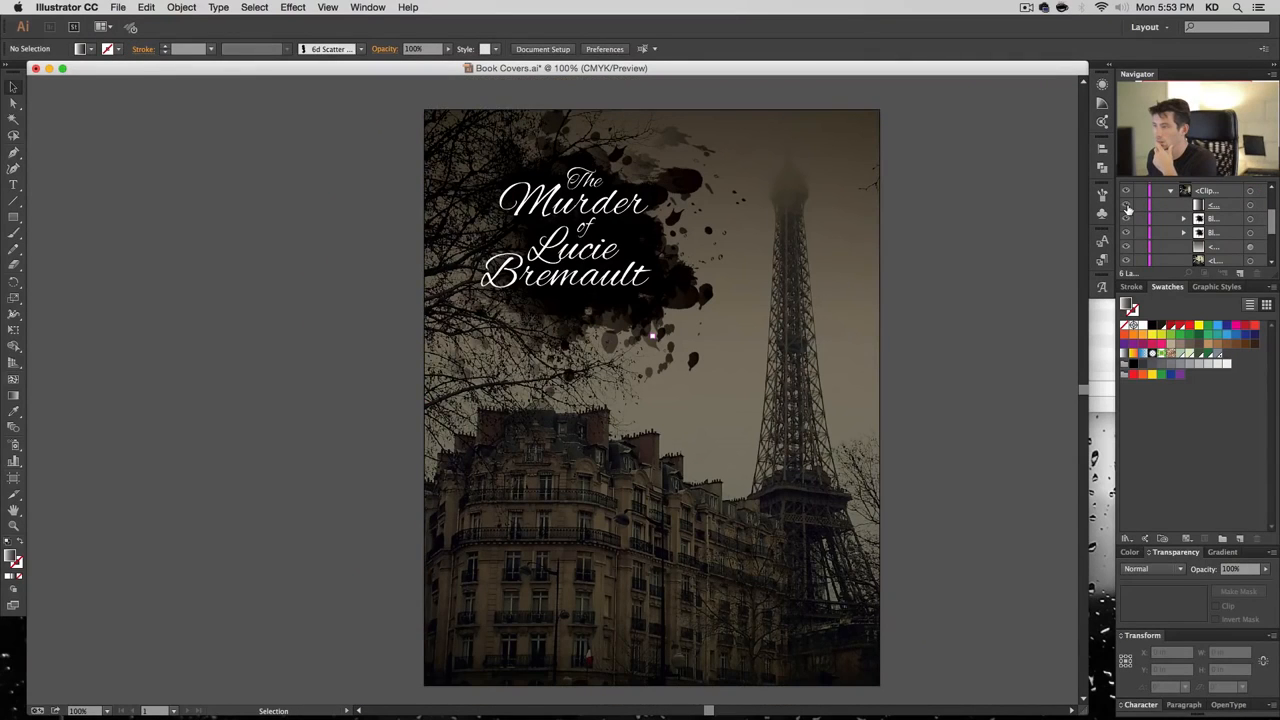
{"action": "left_click", "coordinate": [1250, 206]}
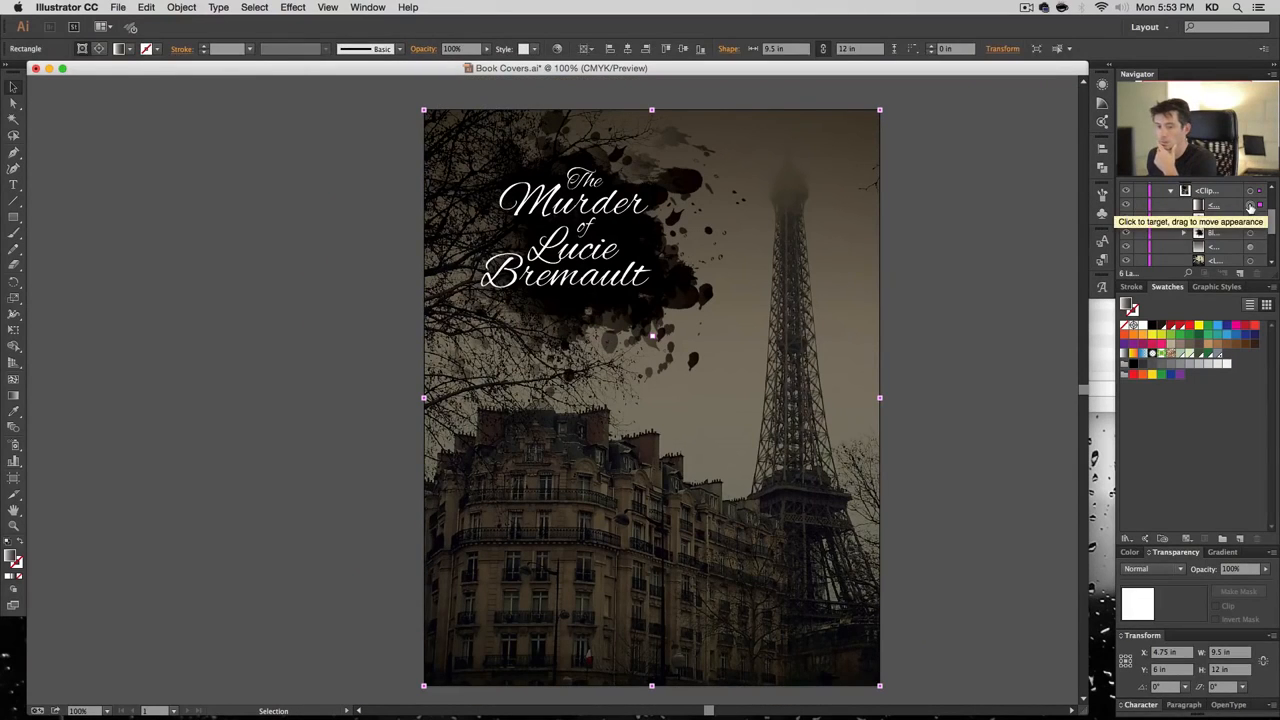
{"action": "left_click", "coordinate": [21, 578]}
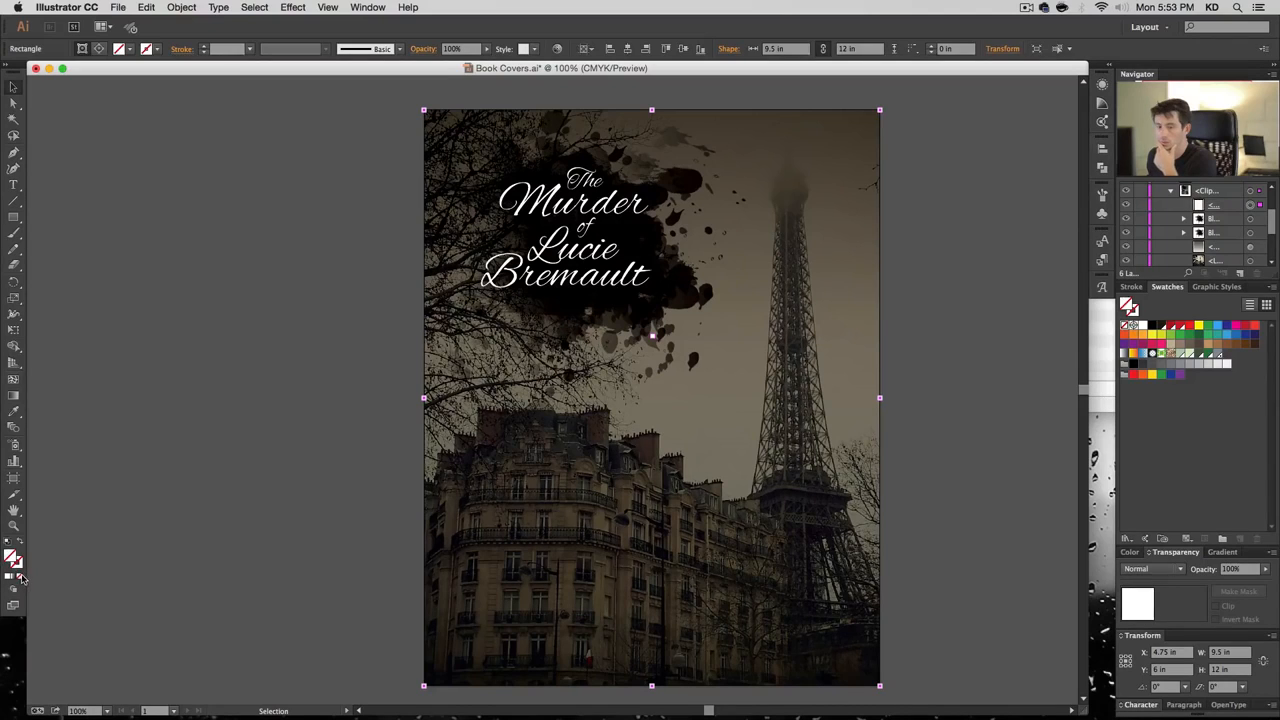
{"action": "left_click", "coordinate": [1250, 191]}
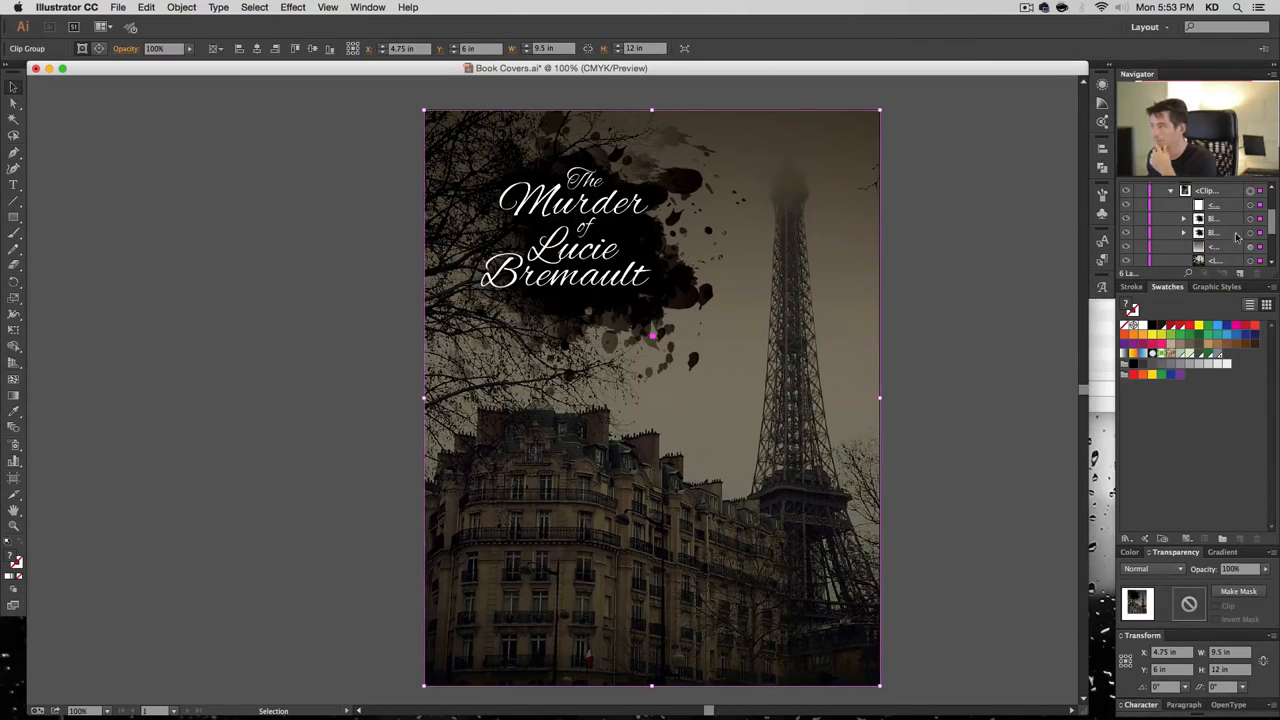
Fill both ink-splatter title groups with the Blood red swatch
{"action": "left_click", "coordinate": [1126, 244]}
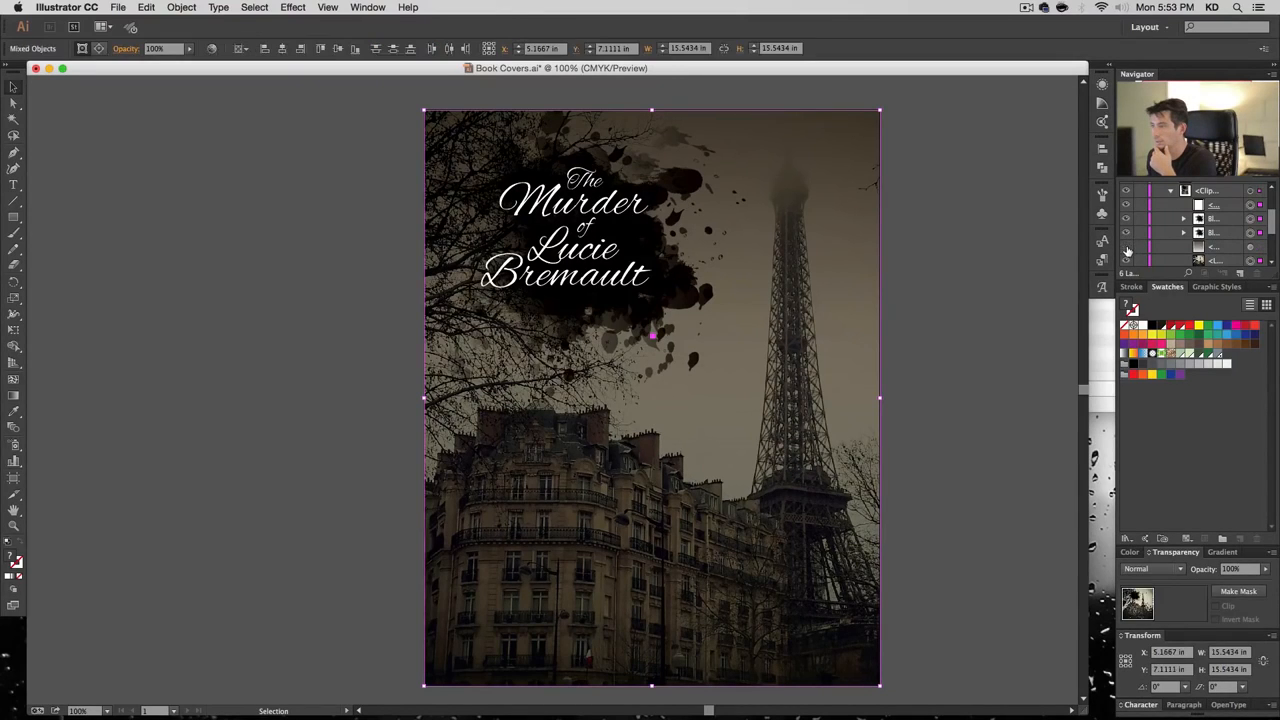
{"action": "left_click", "coordinate": [1127, 206]}
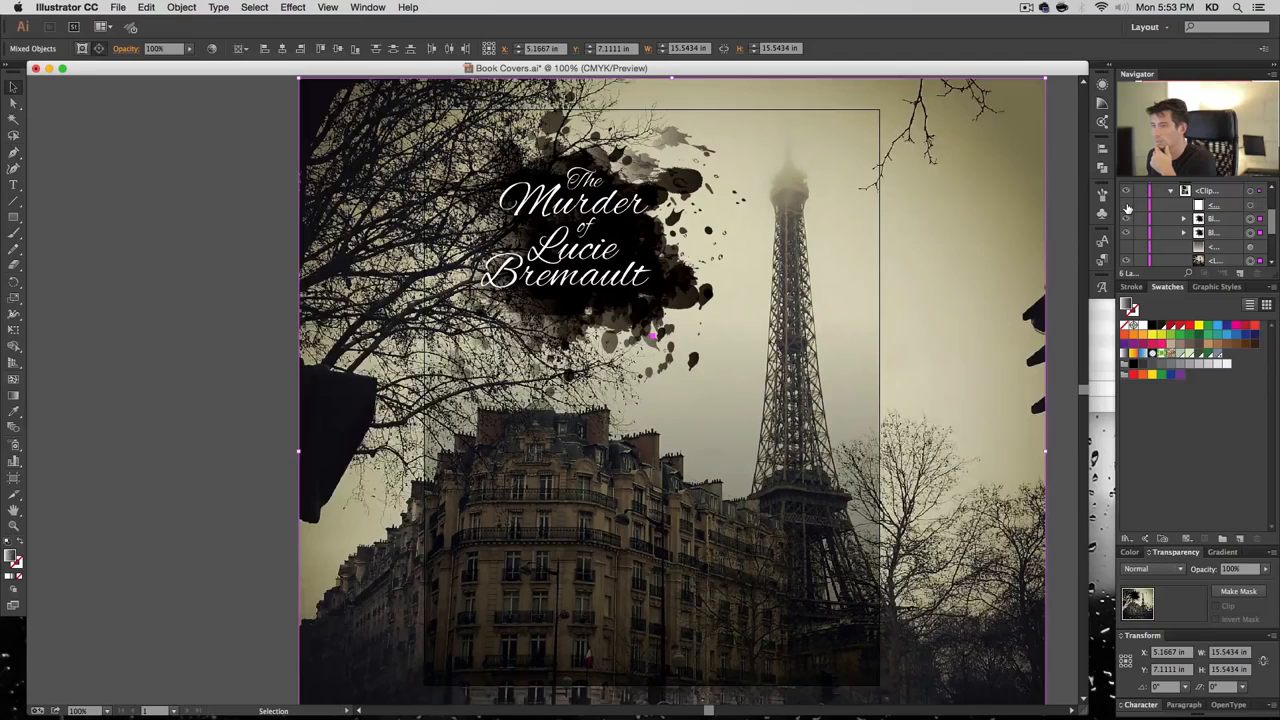
{"action": "left_click", "coordinate": [1250, 218]}
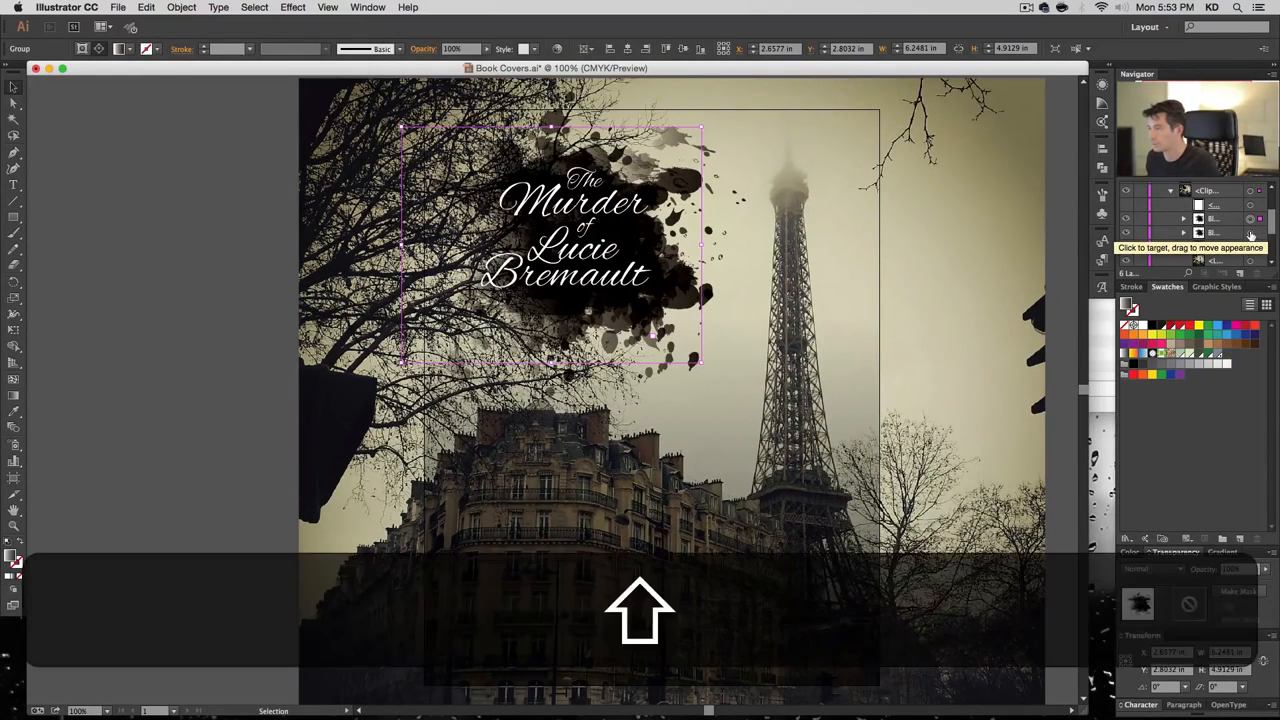
{"action": "left_click", "coordinate": [1250, 233], "text": "shift"}
{"action": "left_click", "coordinate": [1170, 328]}
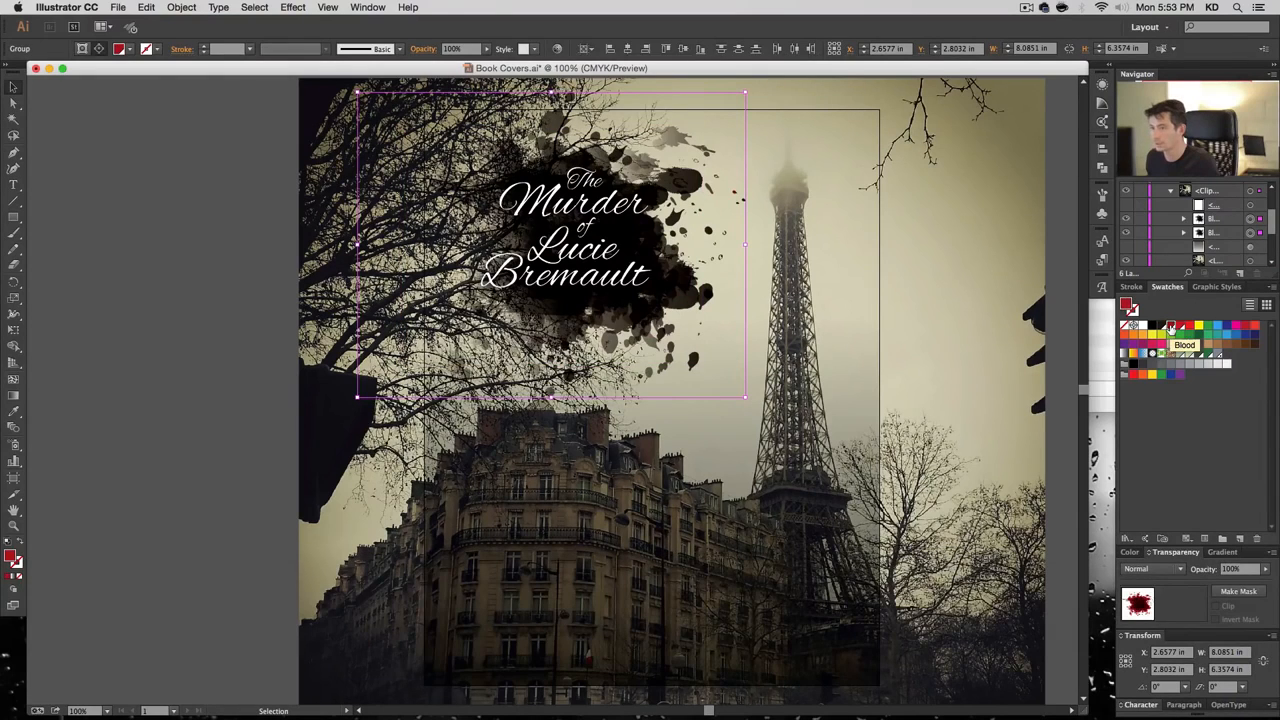
Re-clip the photo to the page and move the rectangle layer lower in the stack
{"action": "left_click", "coordinate": [1183, 233]}
{"action": "left_click", "coordinate": [1250, 247]}
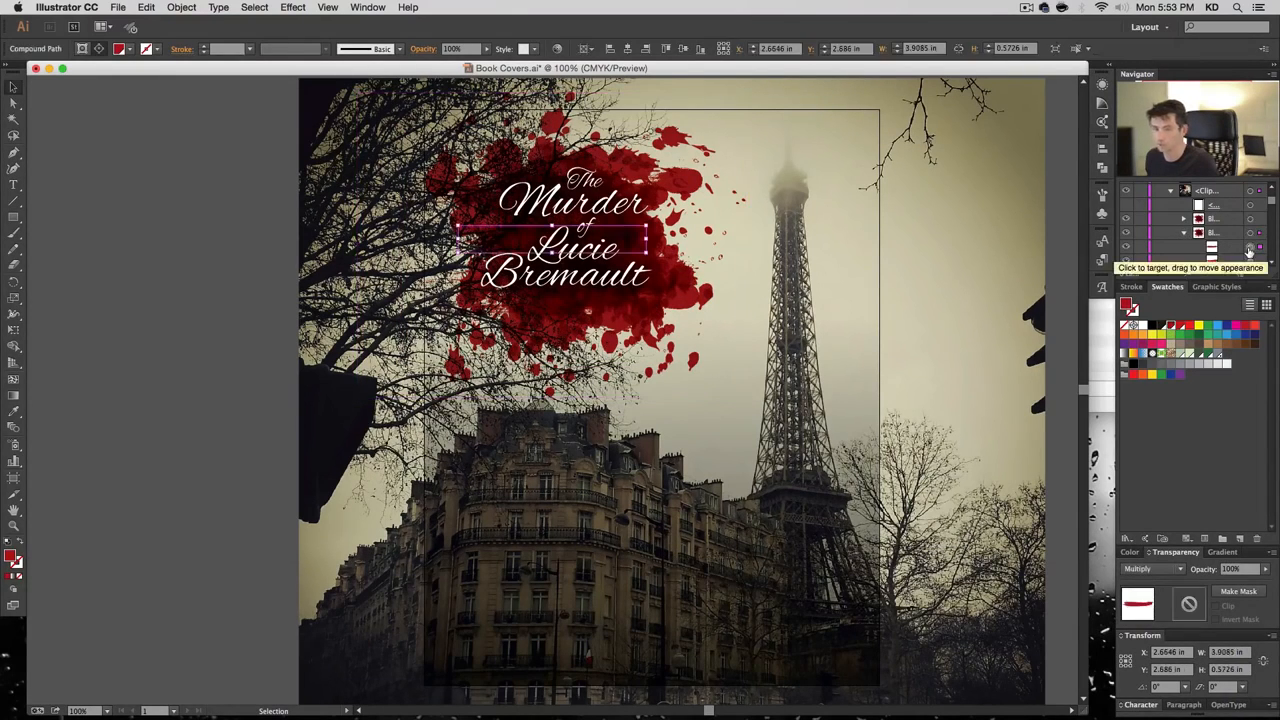
{"action": "left_click", "coordinate": [1185, 233]}
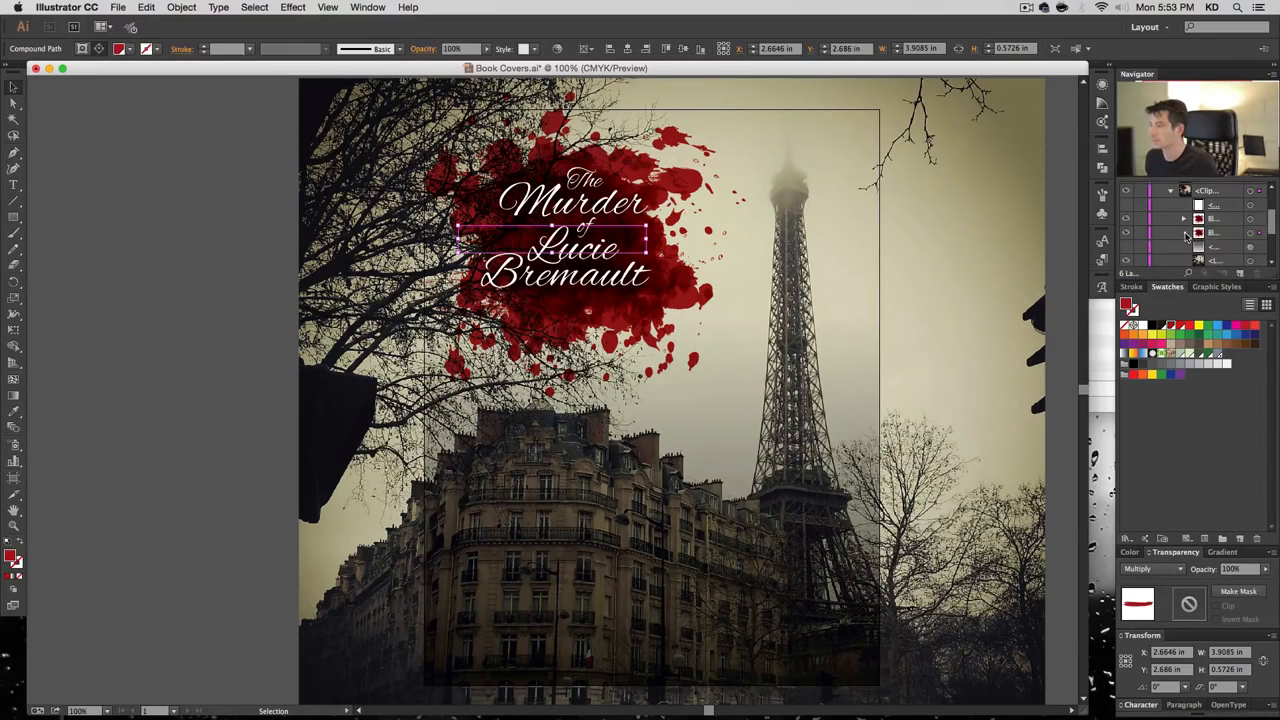
{"action": "left_click", "coordinate": [1125, 206]}
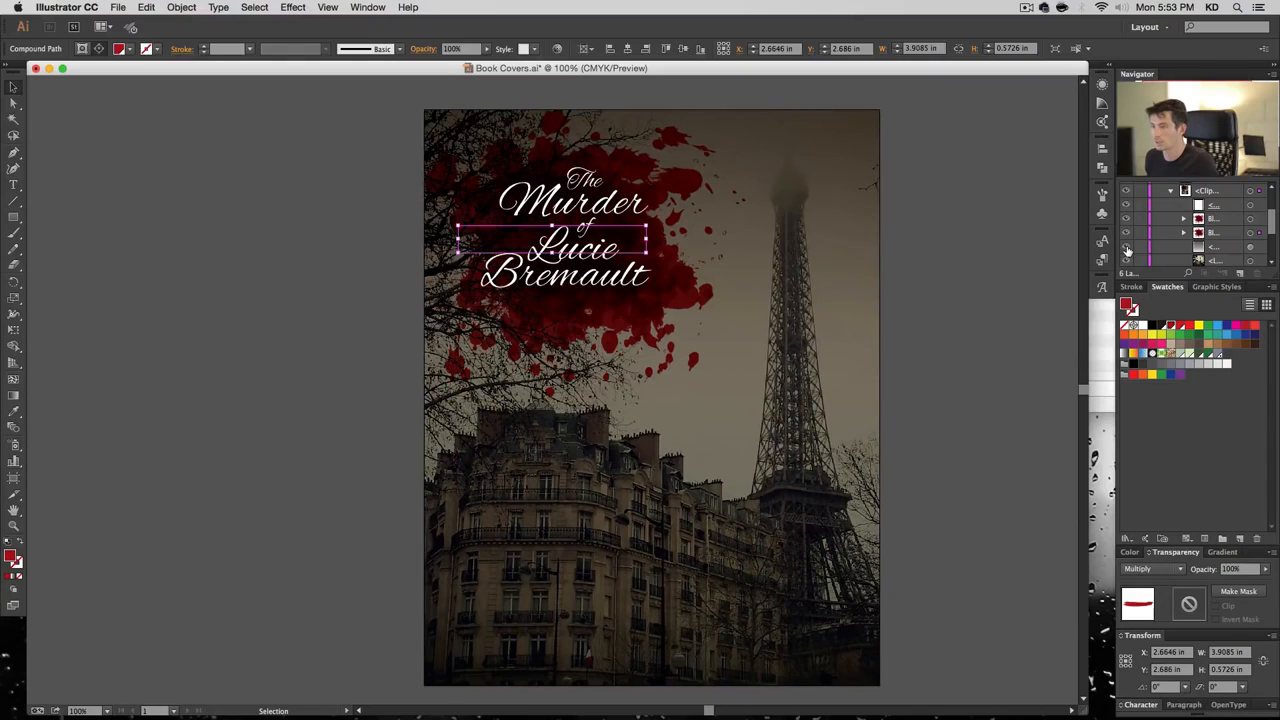
{"action": "scroll", "coordinate": [1128, 250], "scroll_direction": "up", "scroll_amount": 3}
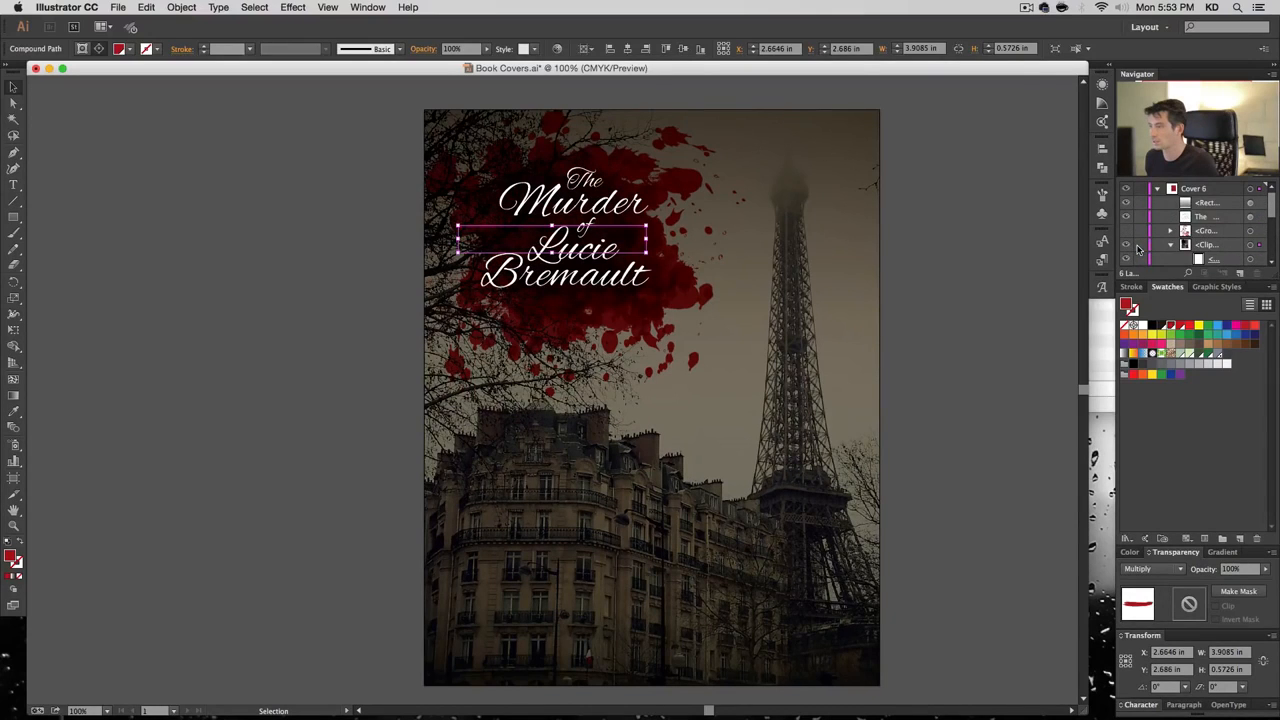
{"action": "mouse_move", "coordinate": [1209, 204]}
{"action": "left_mouse_down"}
{"action": "mouse_move", "coordinate": [1220, 271]}
{"action": "mouse_move", "coordinate": [1217, 208]}
{"action": "left_mouse_up"}
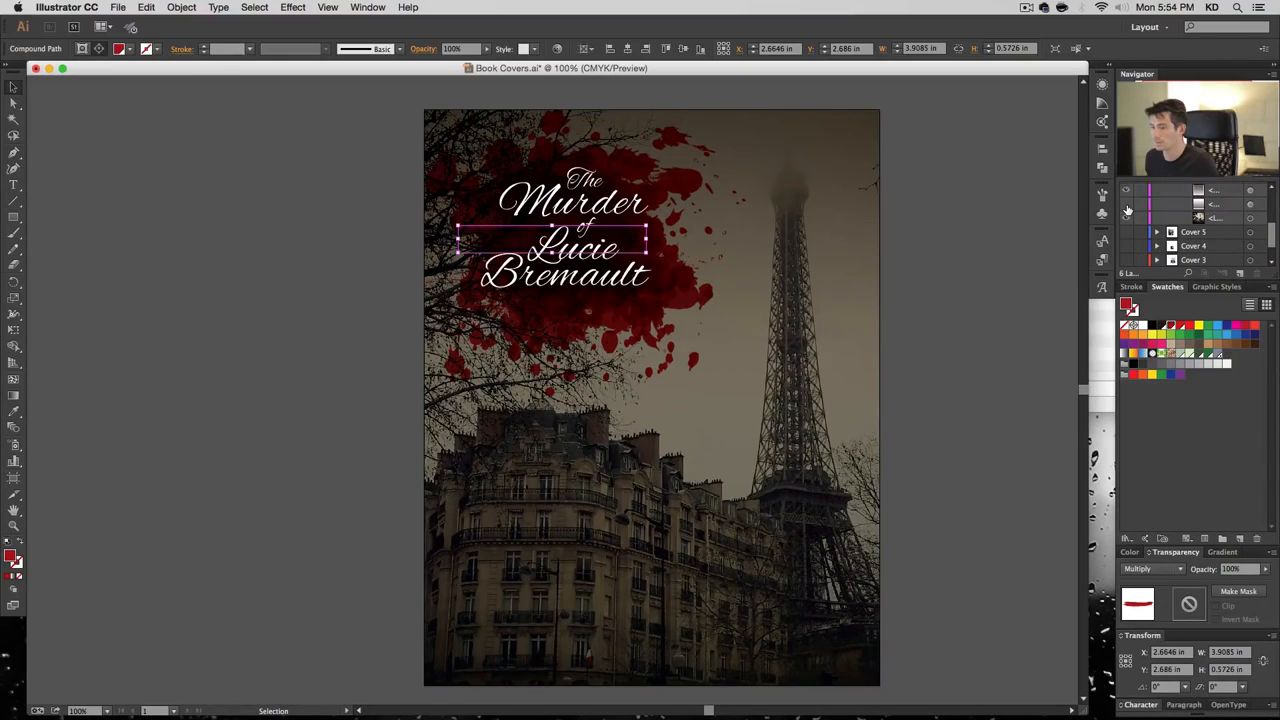
{"action": "left_click", "coordinate": [1127, 210]}
{"action": "left_click", "coordinate": [1127, 210]}
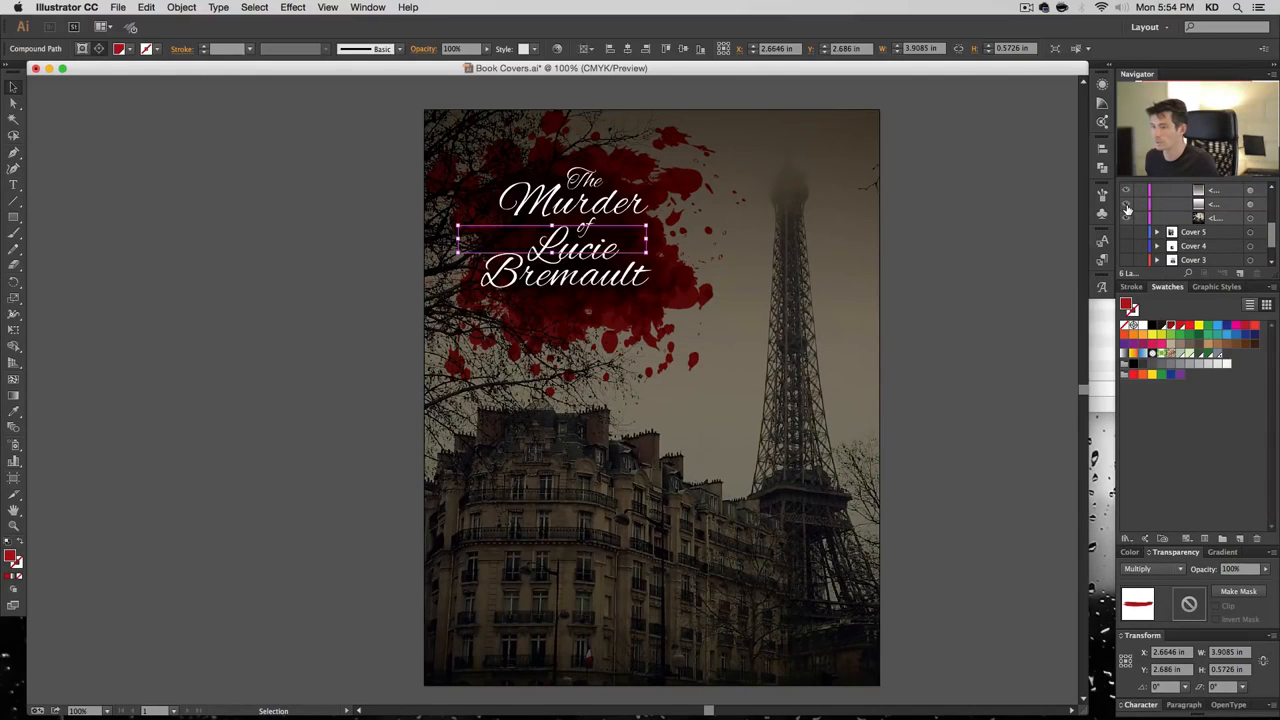
{"action": "left_click", "coordinate": [1040, 211]}
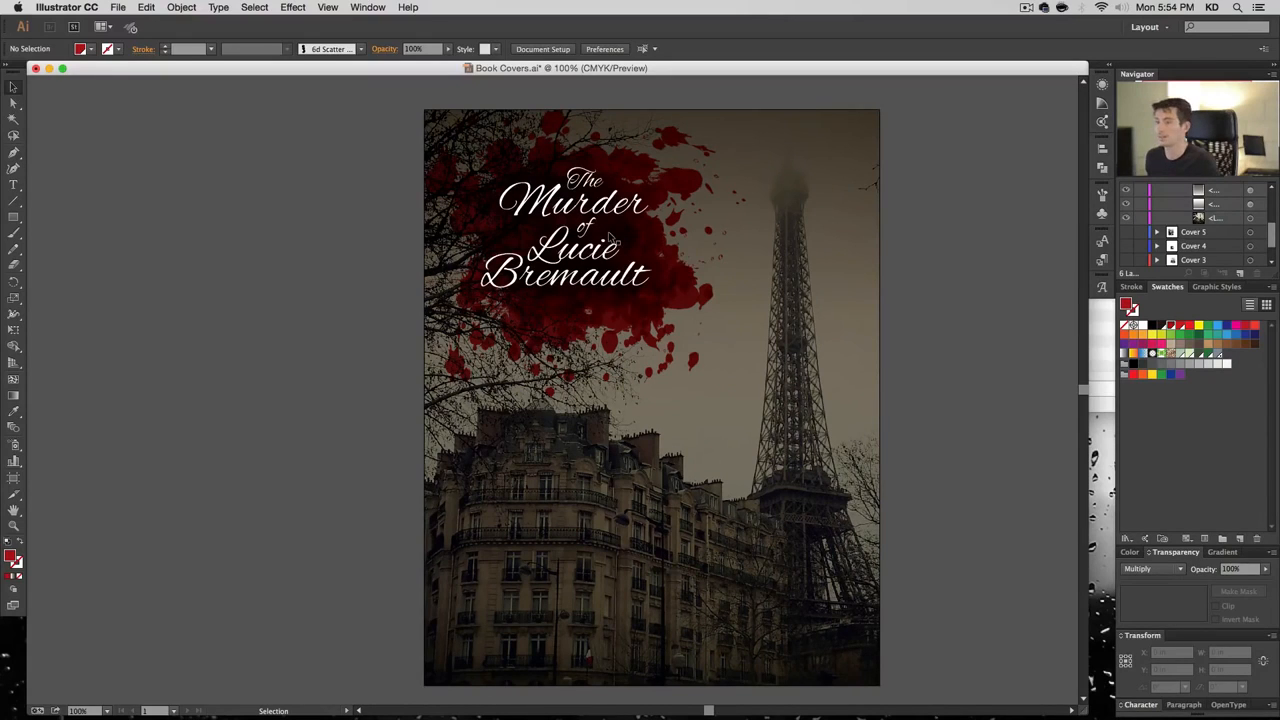
Shift the dark overlay's gradient midpoint to brighten the middle and lower its opacity to 65%
{"action": "left_click", "coordinate": [1250, 191]}
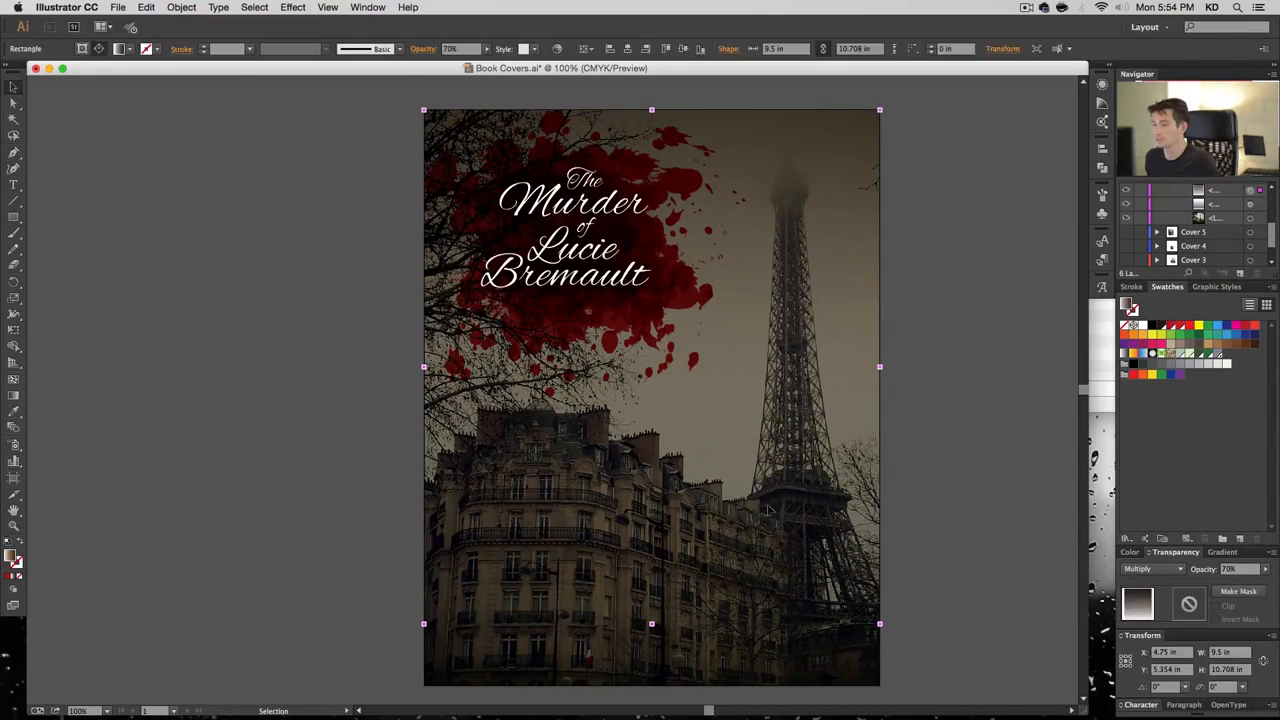
{"action": "left_click", "coordinate": [1220, 552]}
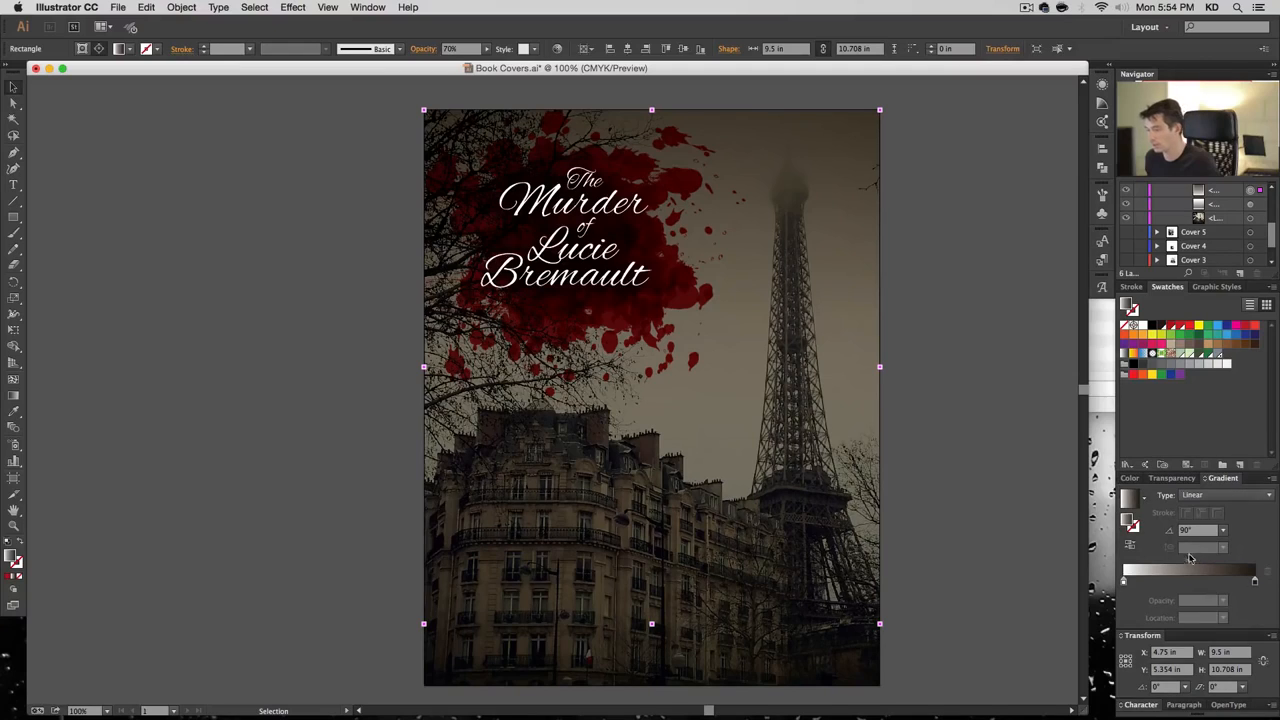
{"action": "left_click_drag", "start_coordinate": [1190, 558], "coordinate": [1203, 565]}
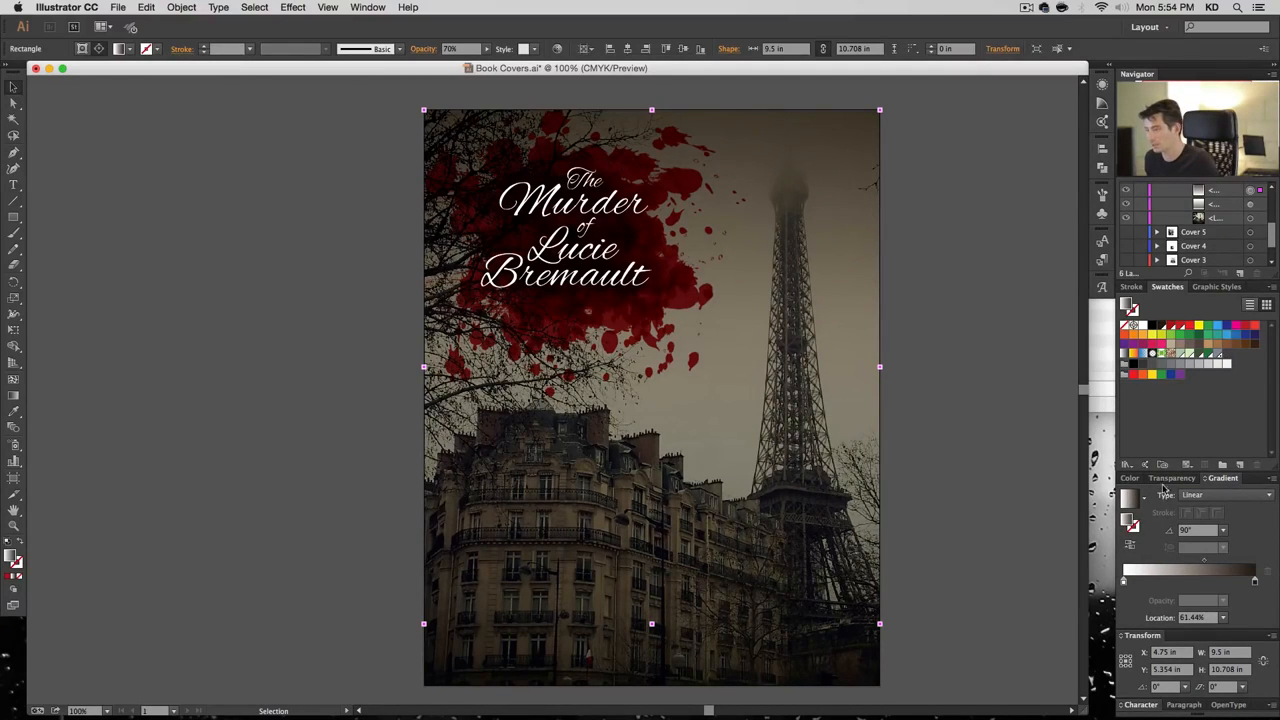
{"action": "left_click", "coordinate": [1172, 479]}
{"action": "left_click", "coordinate": [1240, 569]}
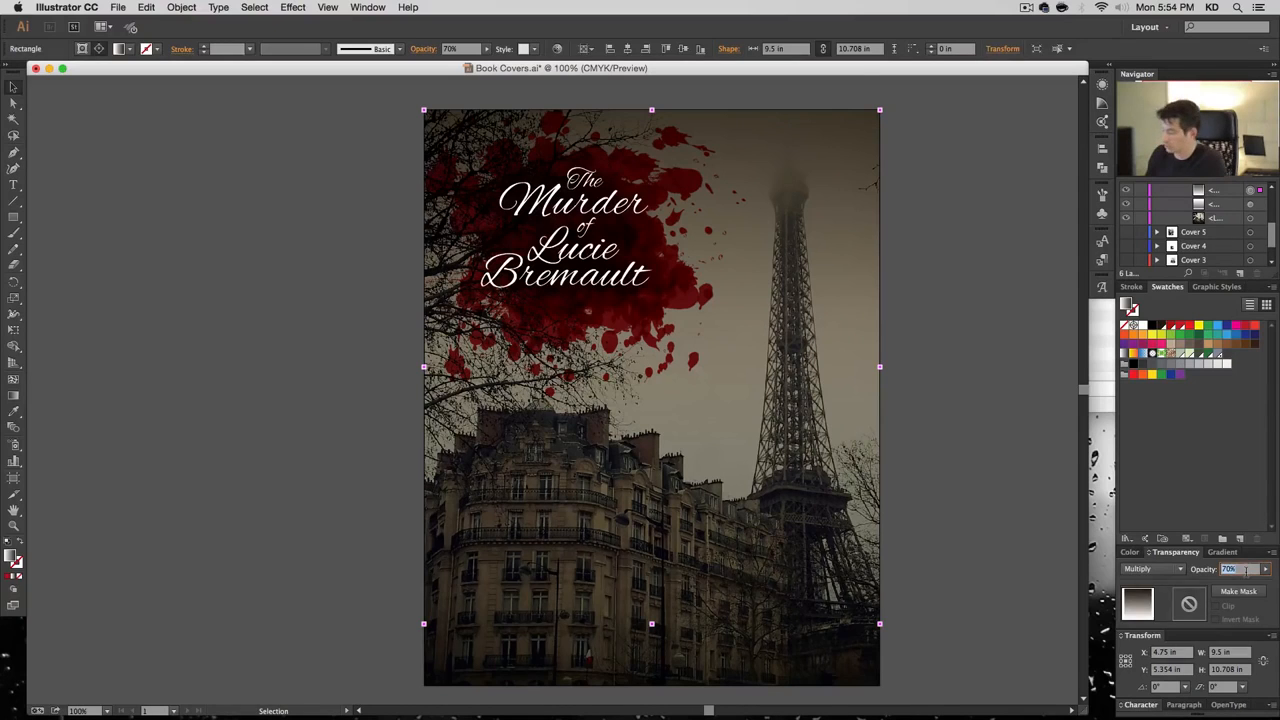
{"action": "type", "text": "65"}
{"action": "key", "text": "Return"}
{"action": "left_click", "coordinate": [970, 321]}
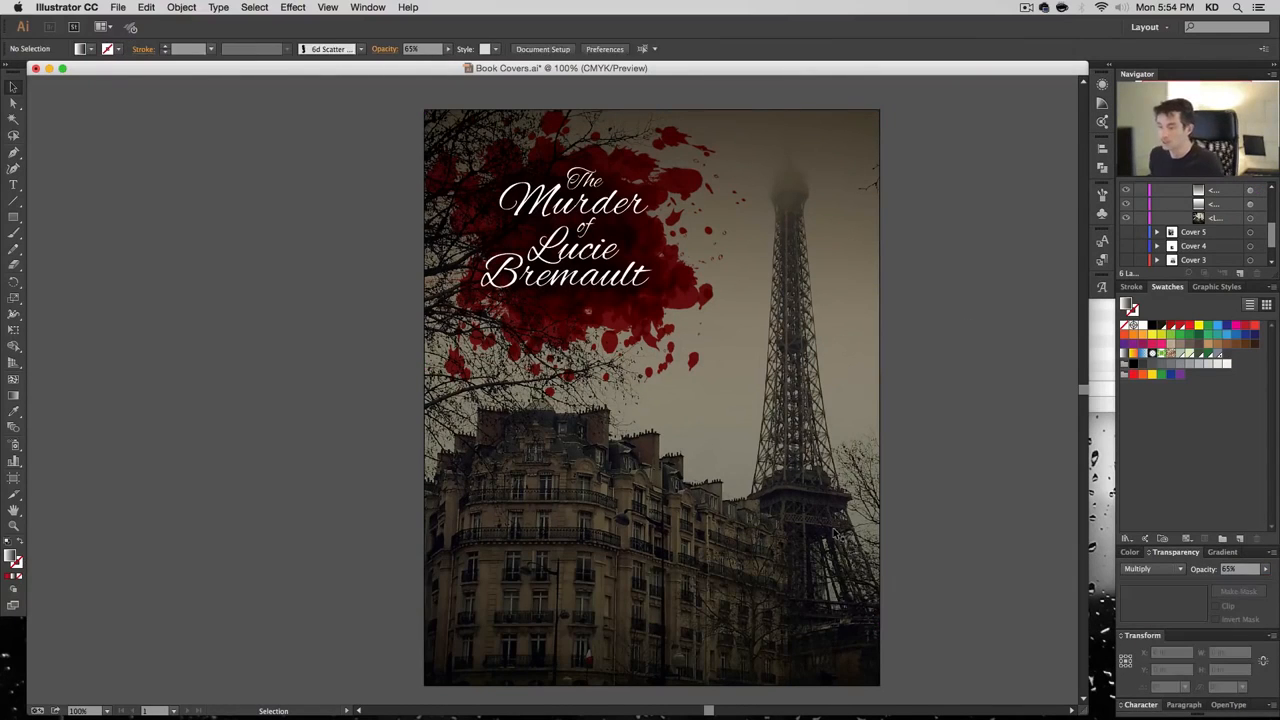
Type the author byline as a new text line near the bottom of the cover
{"action": "key", "text": "t"}
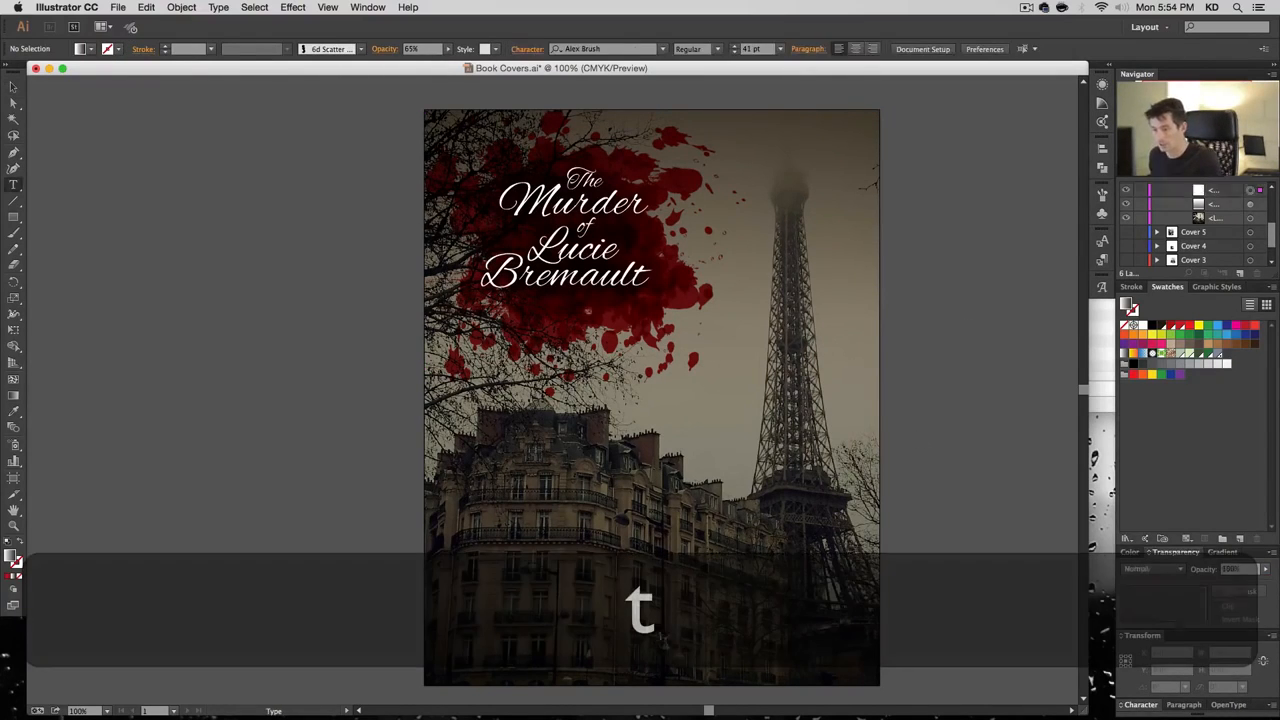
{"action": "left_click", "coordinate": [662, 642]}
{"action": "key", "text": "super+z"}
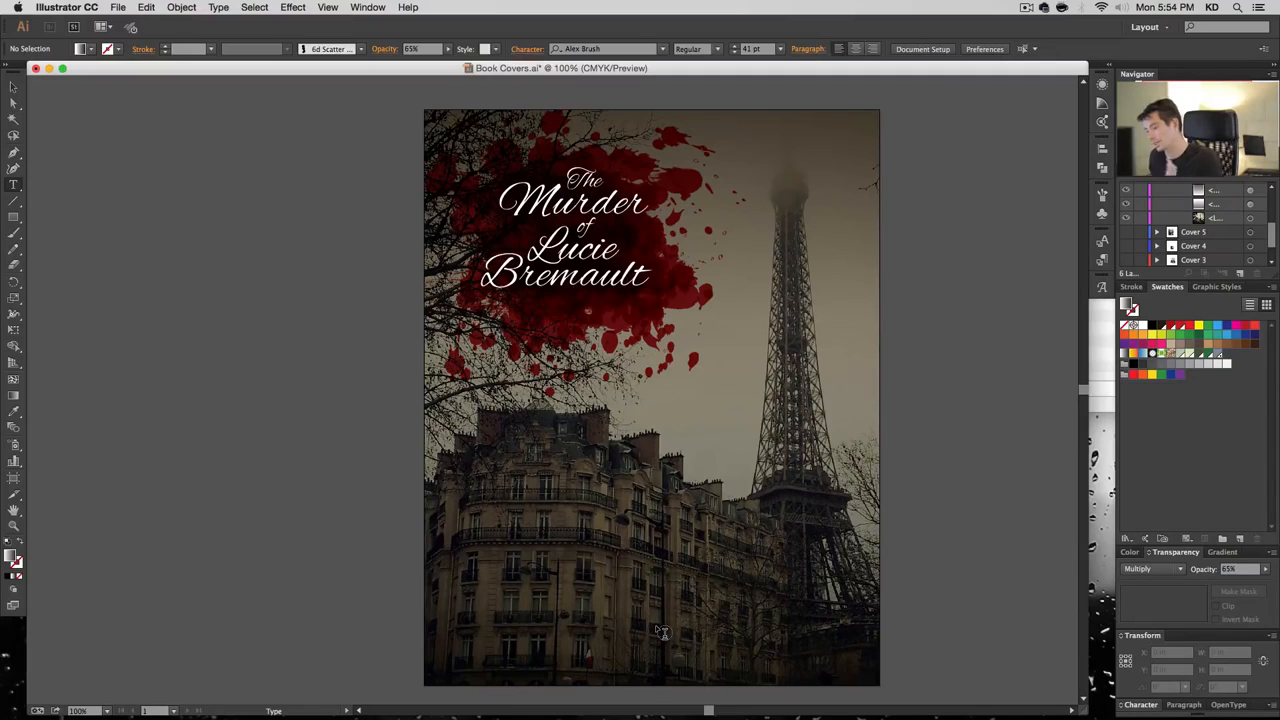
{"action": "left_click", "coordinate": [650, 642]}
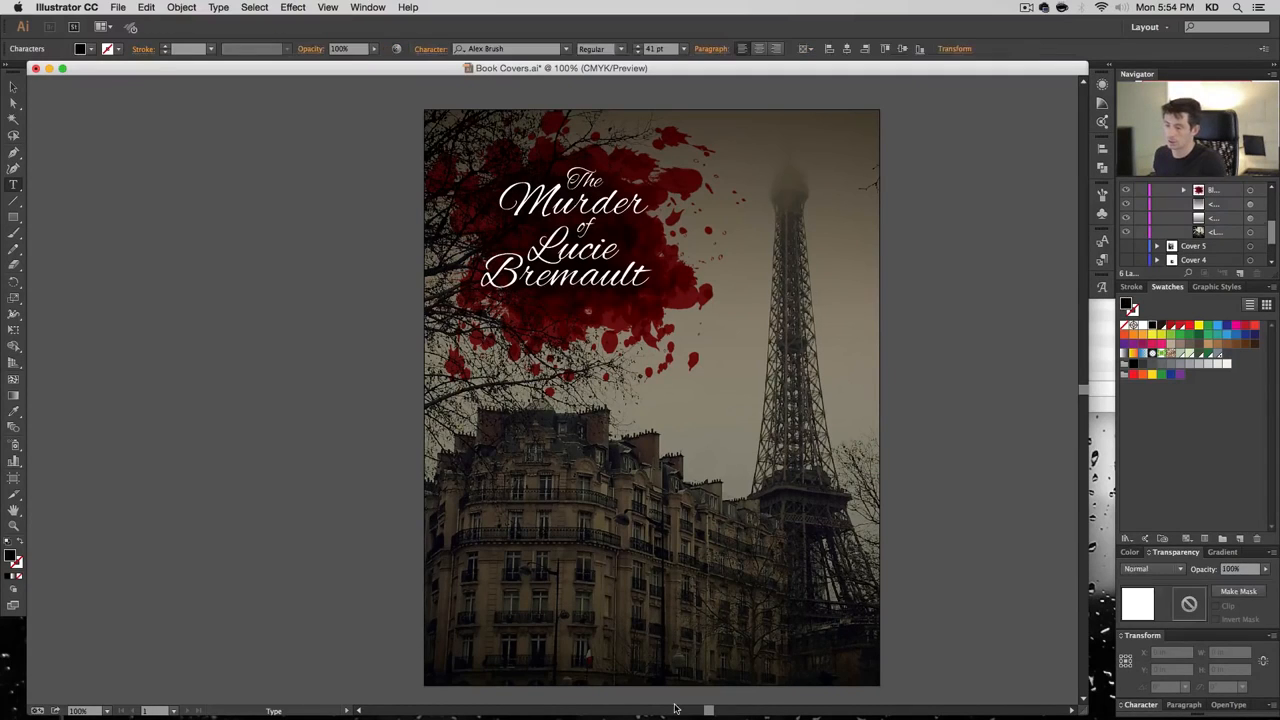
{"action": "type", "text": "B.E. PIn"}
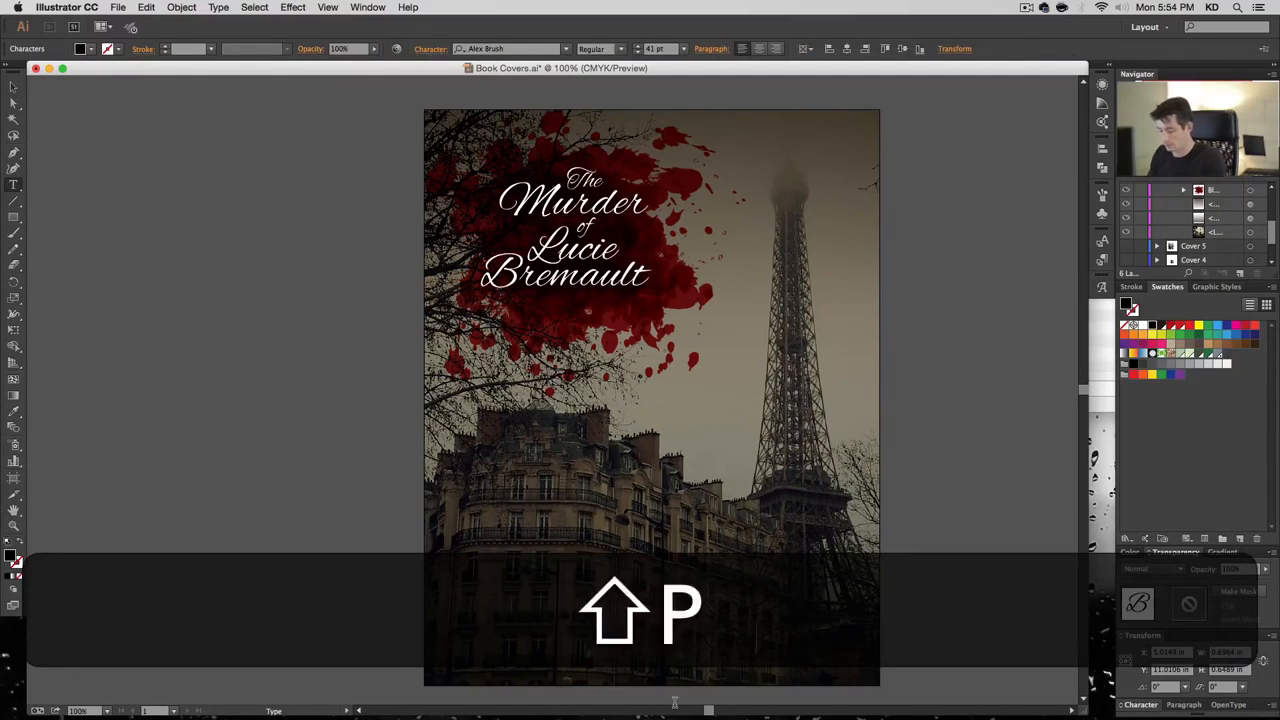
{"action": "type", "text": "t"}
{"action": "key", "text": "Escape"}
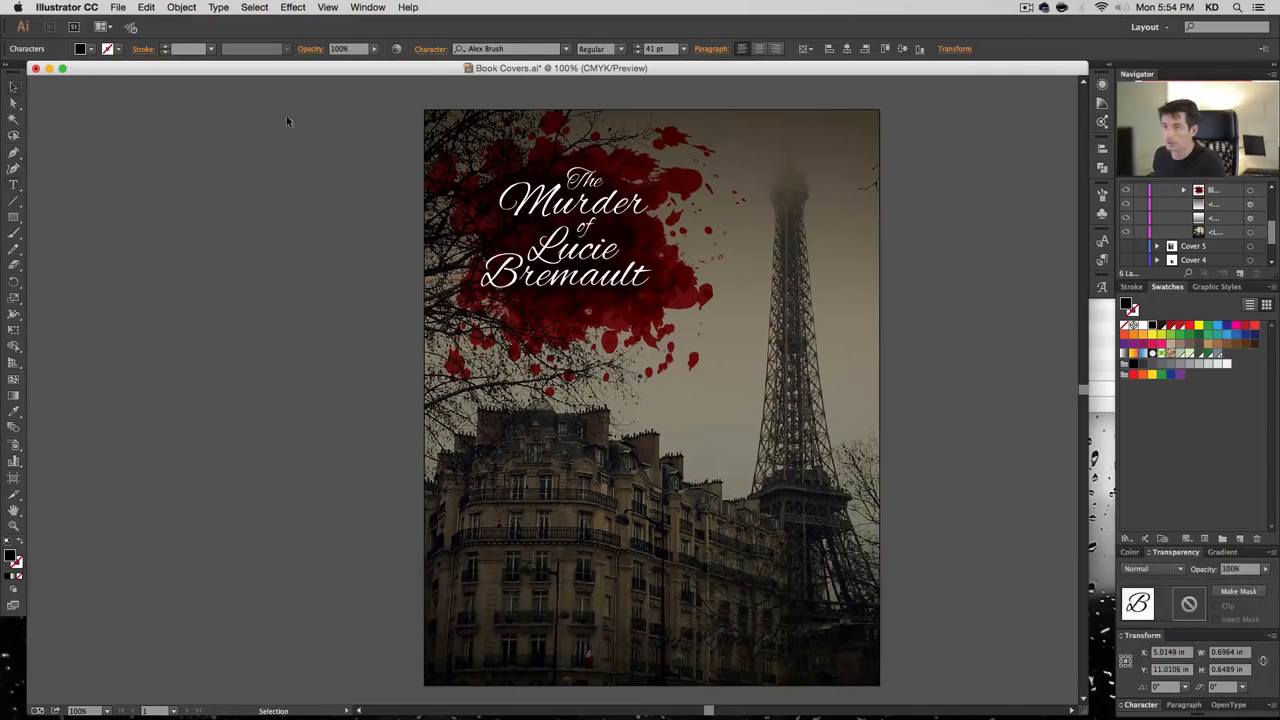
Style the byline white, centre-aligned, in Raleway at 12 pt
{"action": "scroll", "coordinate": [1237, 250], "scroll_direction": "up", "scroll_amount": 5}
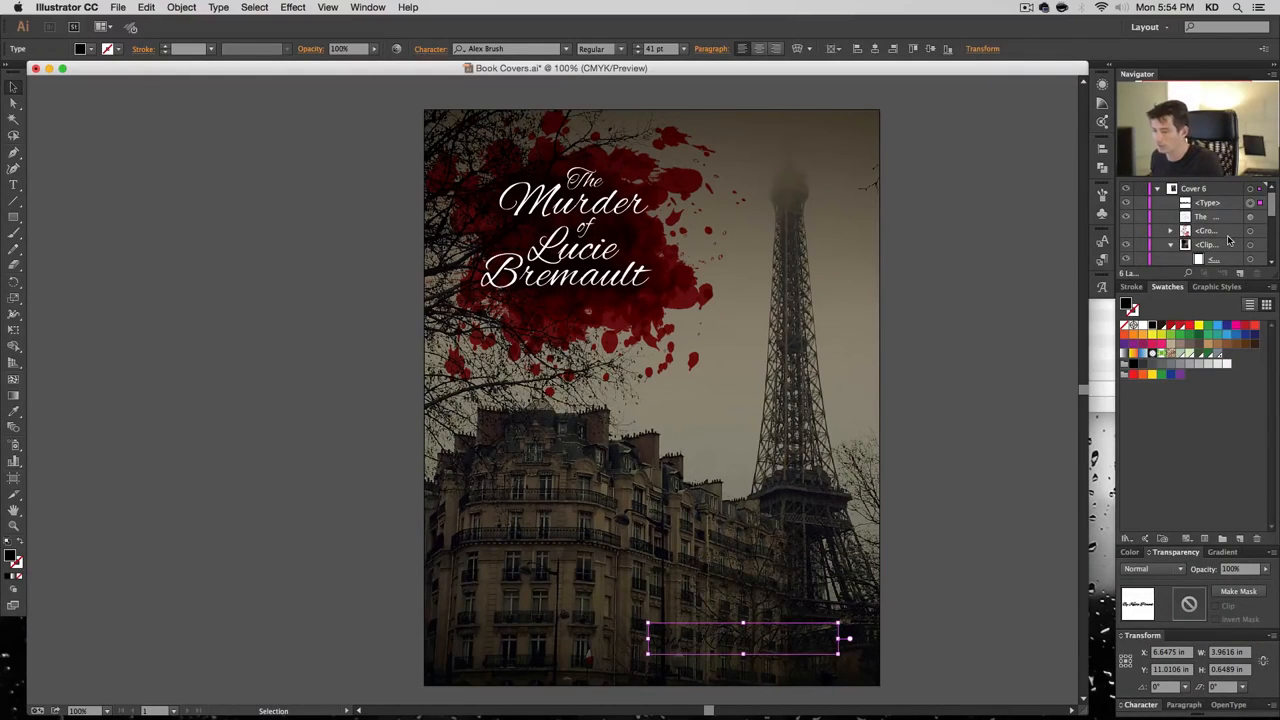
{"action": "left_click", "coordinate": [1138, 326]}
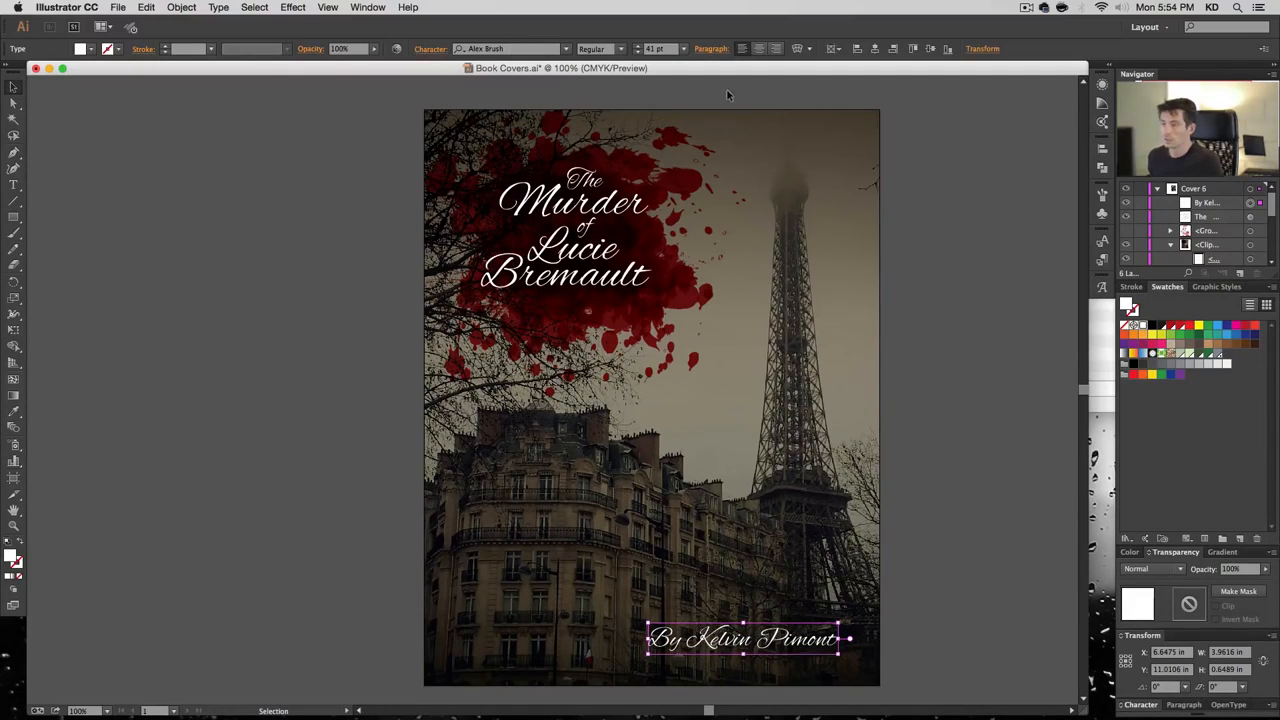
{"action": "left_click", "coordinate": [759, 48]}
{"action": "left_click", "coordinate": [684, 49]}
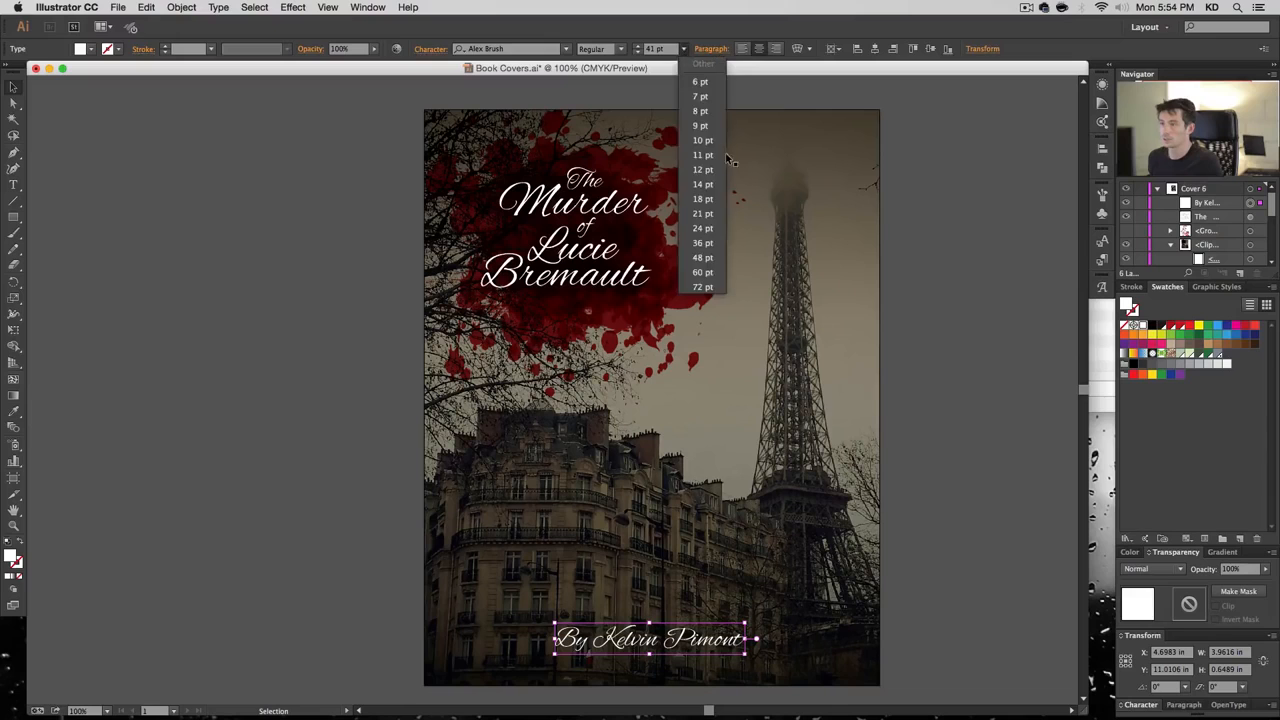
{"action": "left_click", "coordinate": [728, 158]}
{"action": "left_click", "coordinate": [550, 49]}
{"action": "type", "text": "rale"}
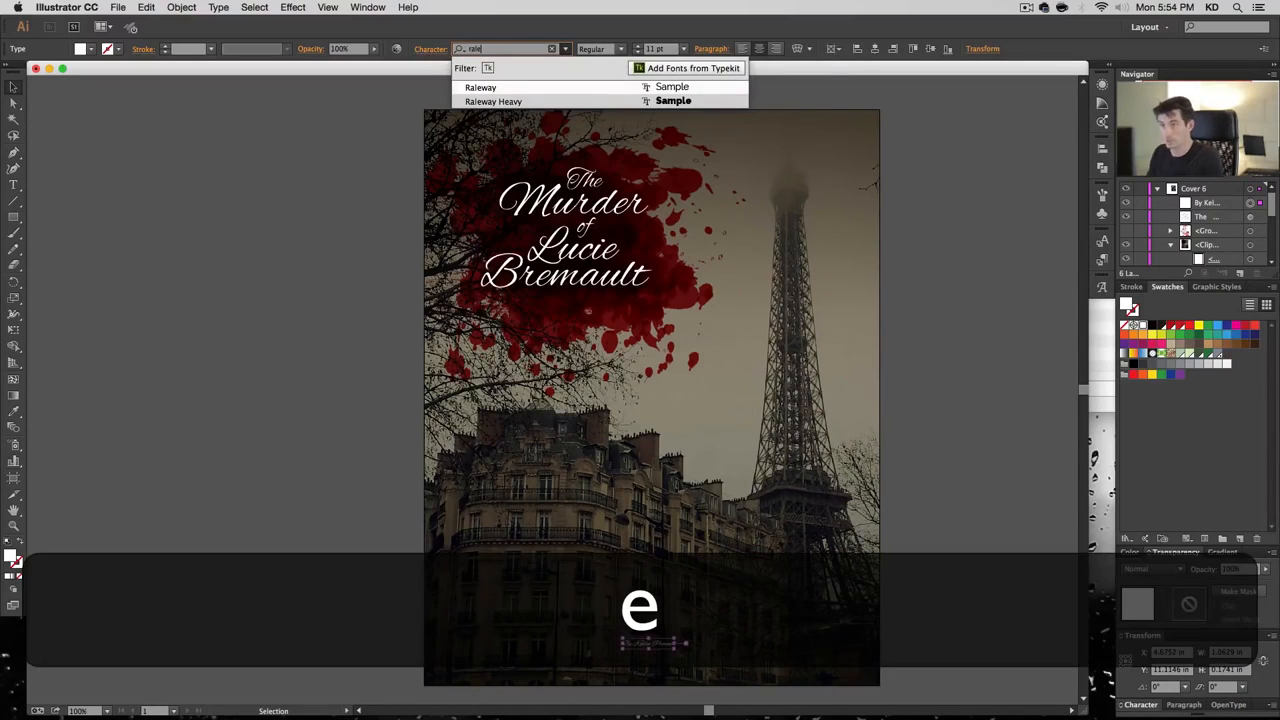
{"action": "key", "text": "Return"}
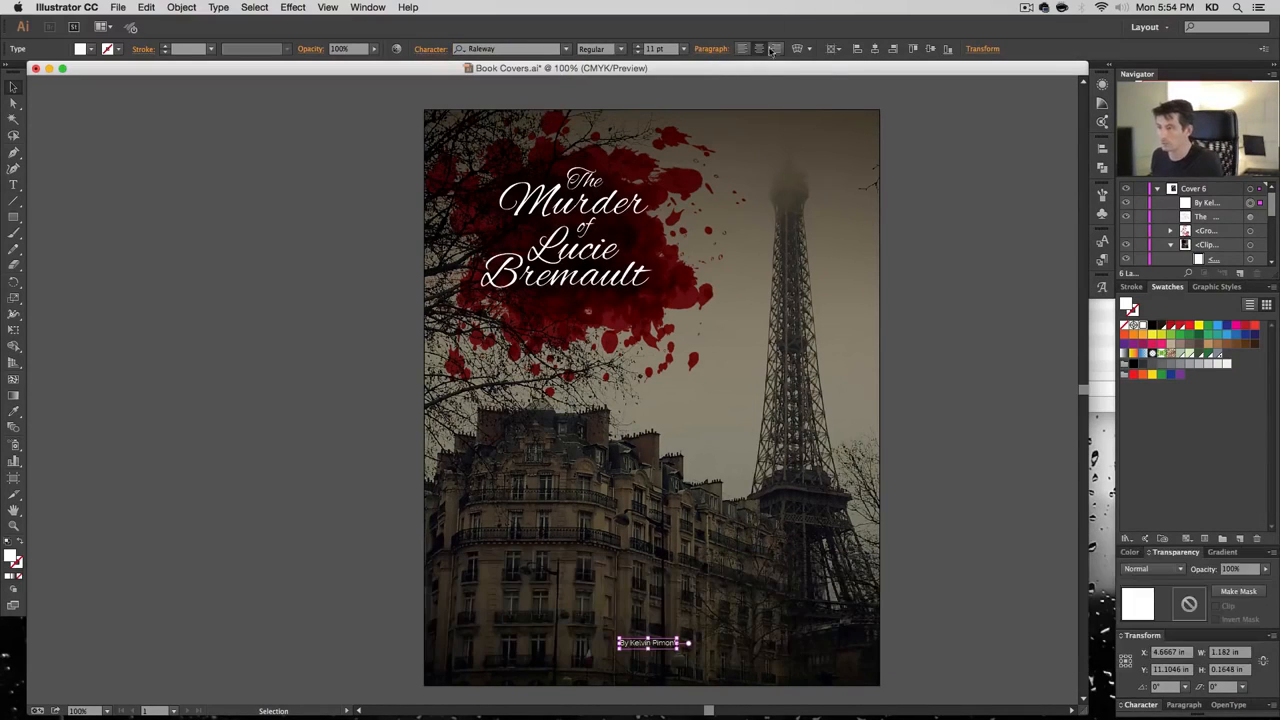
{"action": "left_click", "coordinate": [683, 49]}
{"action": "left_click", "coordinate": [703, 169]}
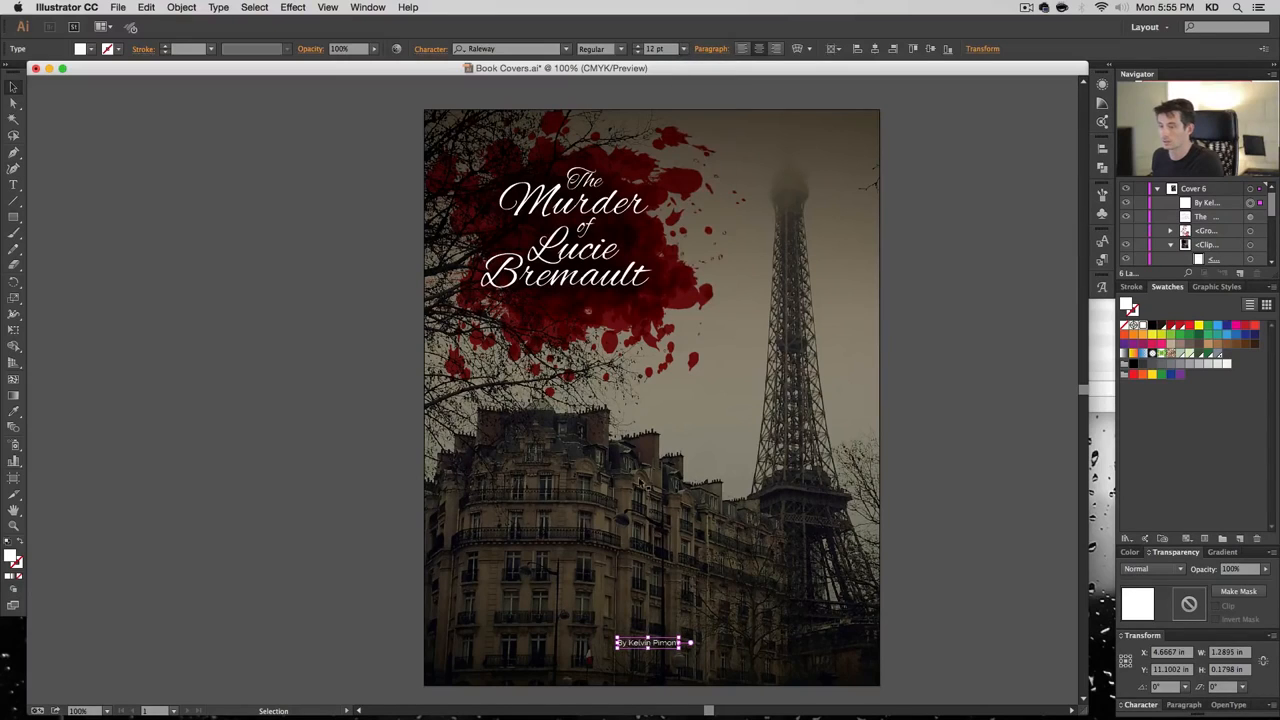
Position the byline near the bottom edge, then nudge it slightly upward
{"action": "left_click_drag", "start_coordinate": [660, 644], "coordinate": [660, 666]}
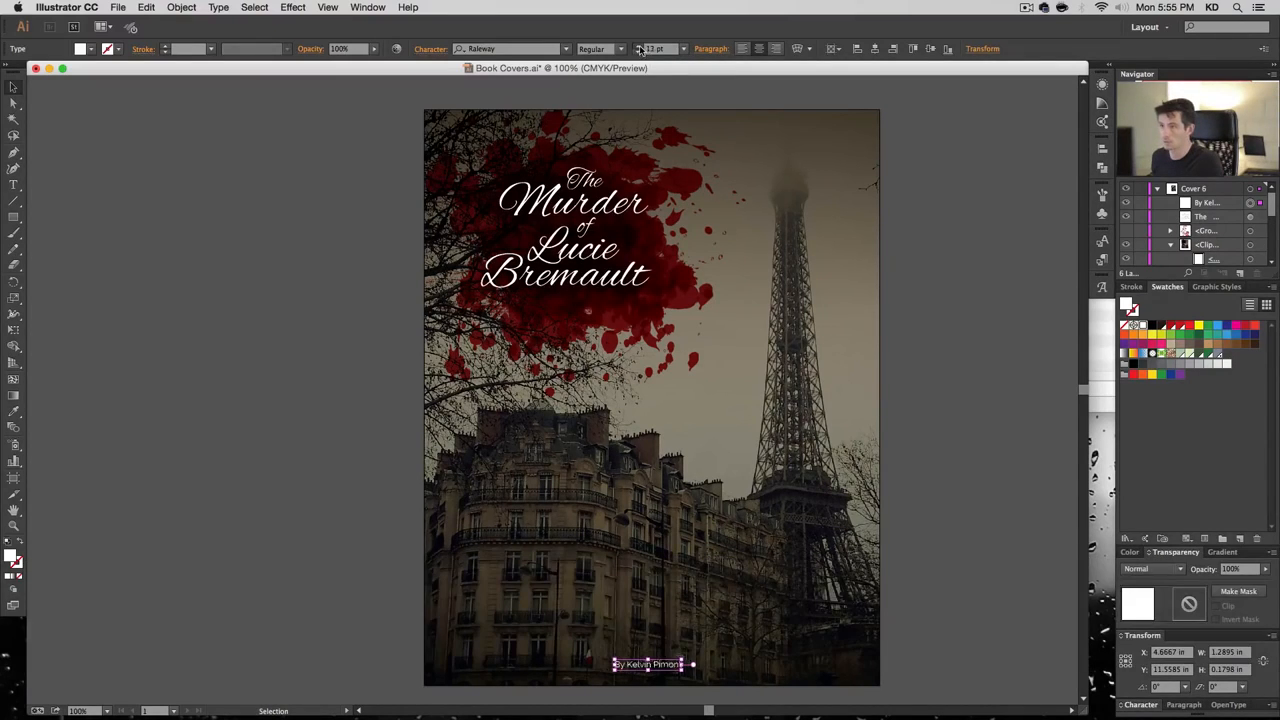
{"action": "left_click", "coordinate": [690, 688]}
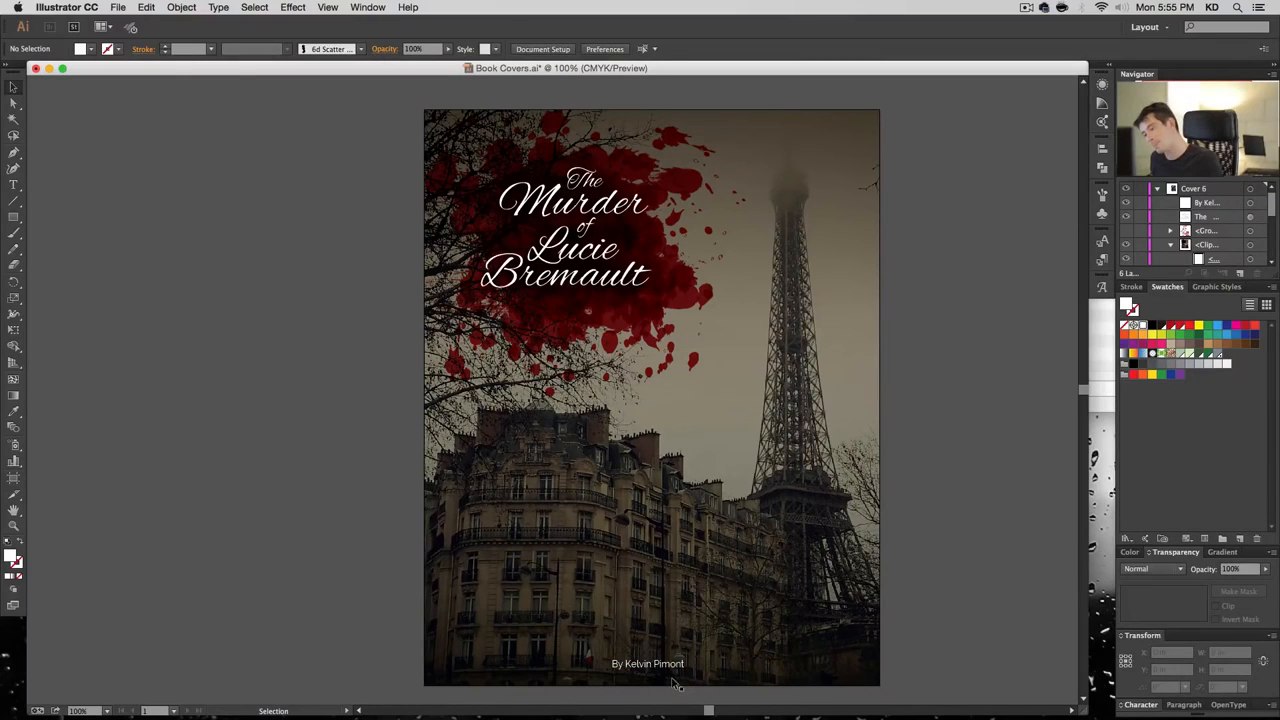
{"action": "left_click_drag", "start_coordinate": [664, 665], "coordinate": [664, 660]}
{"action": "left_click", "coordinate": [922, 590]}
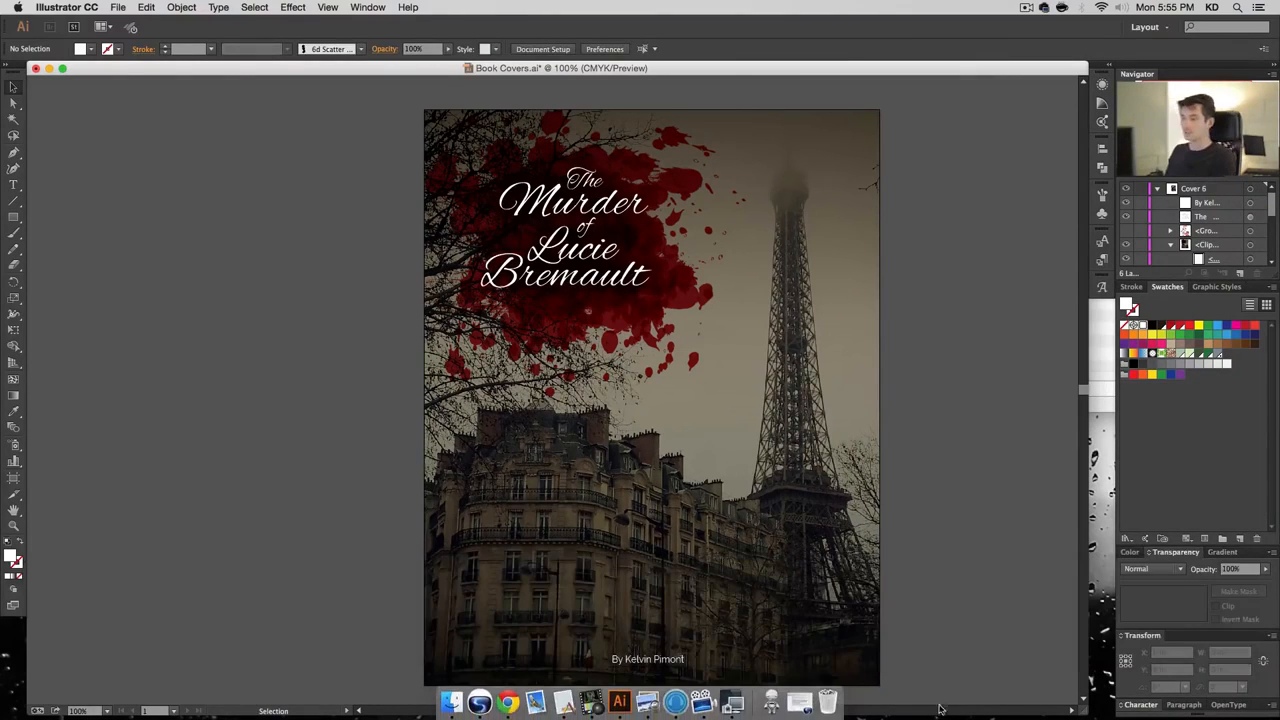
{"action": "left_click_drag", "start_coordinate": [1011, 365], "coordinate": [994, 358]}
Collapse and hide the Cover 6 layer, save Book Covers.ai, and create Layer 7
{"action": "left_click", "coordinate": [1157, 189]}
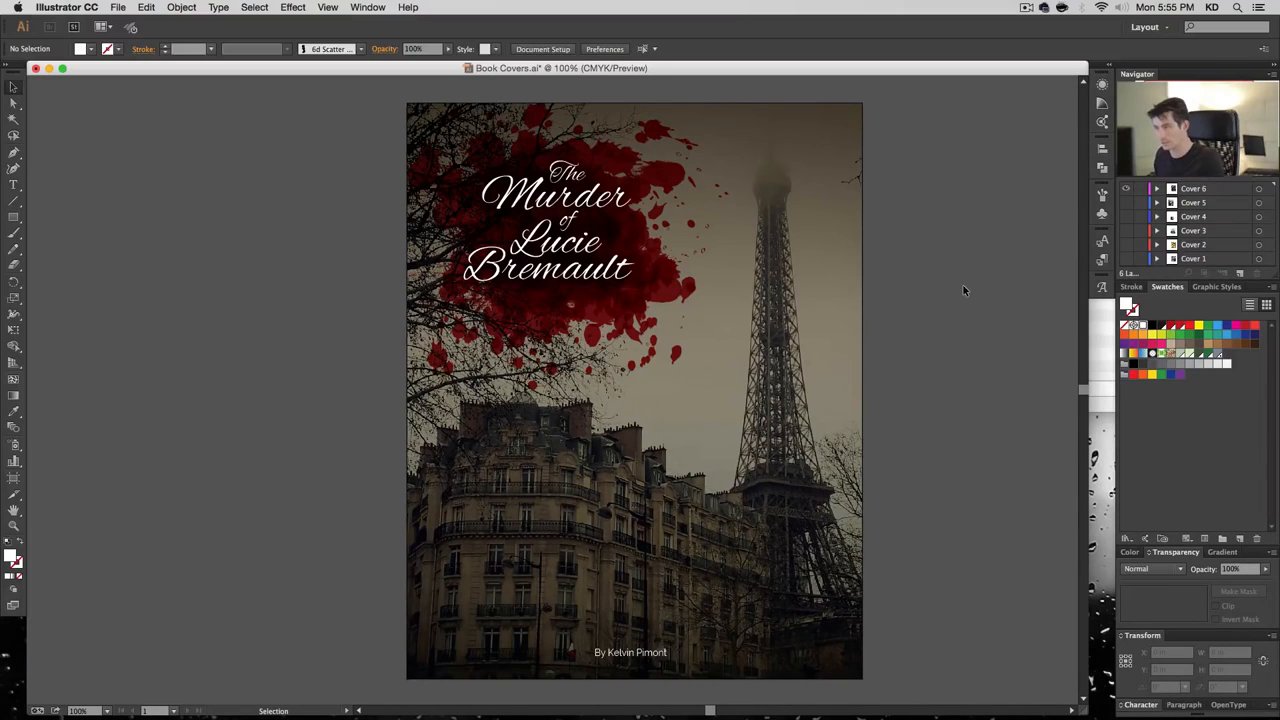
{"action": "key", "text": "super+s"}
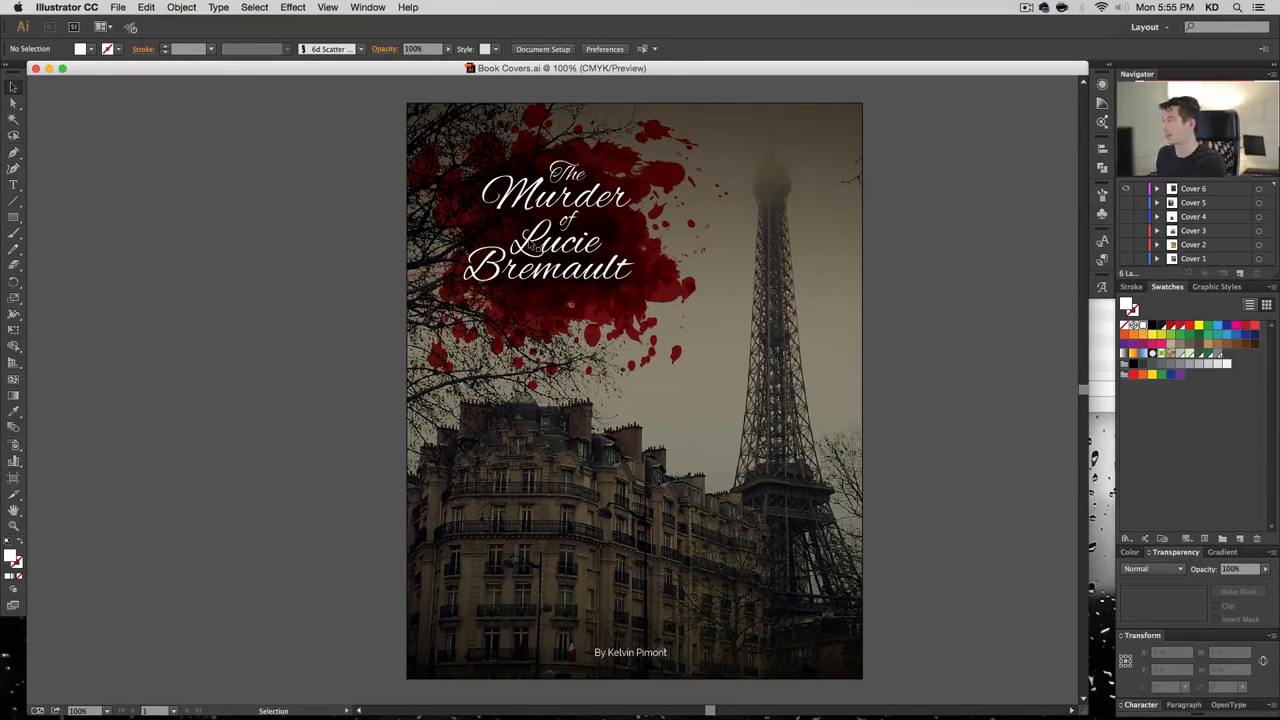
{"action": "left_click", "coordinate": [1127, 189]}
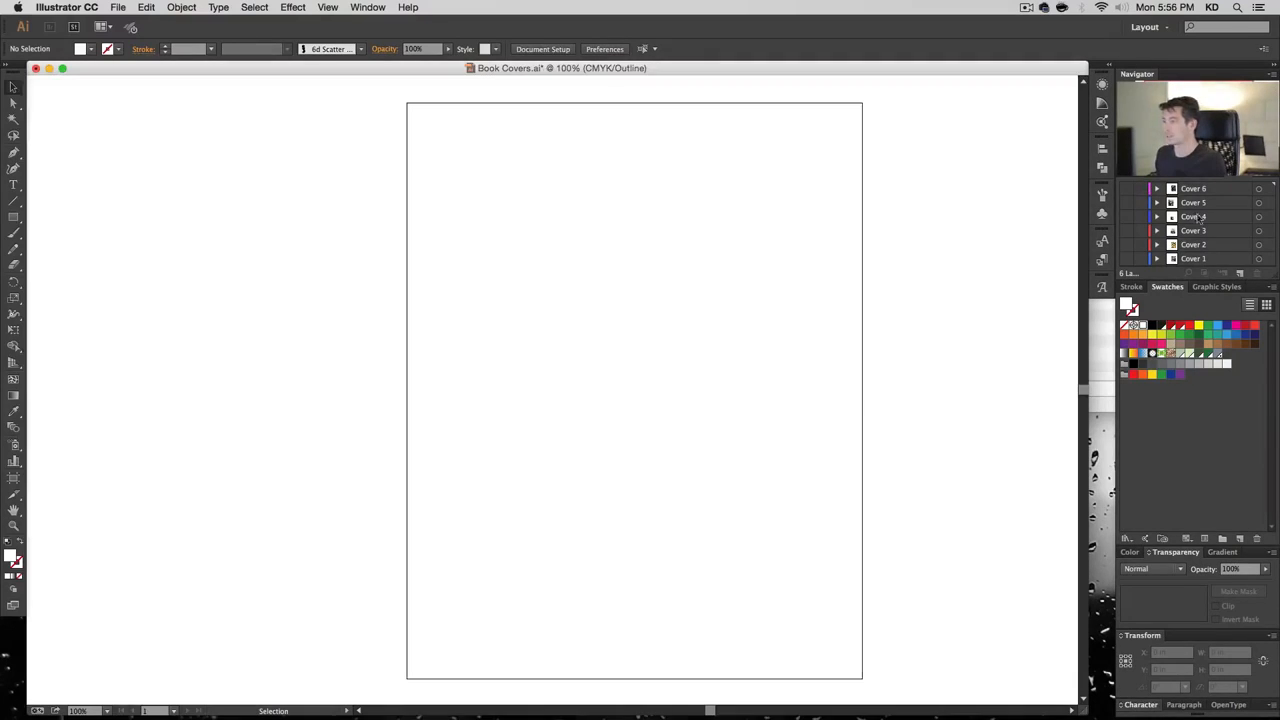
{"action": "left_click", "coordinate": [1240, 273]}
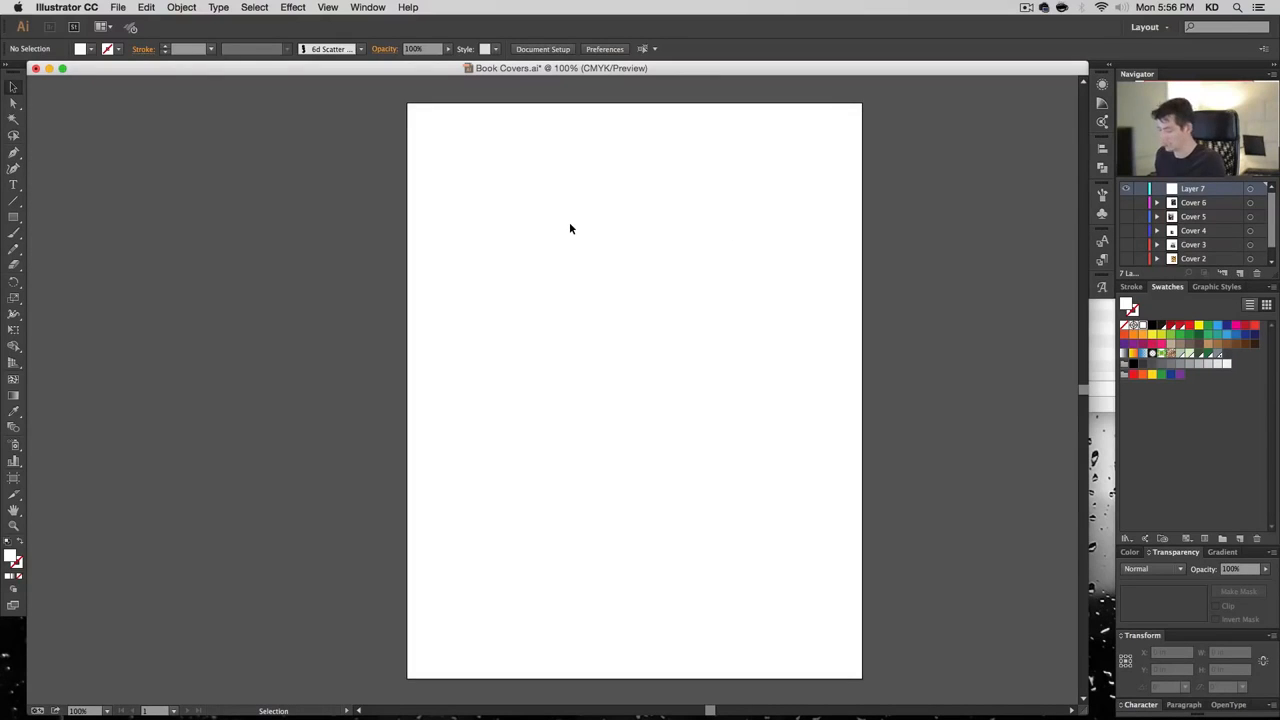
Place the 02185-1.jpg forest tunnel photo onto the canvas
{"action": "left_click", "coordinate": [118, 7]}
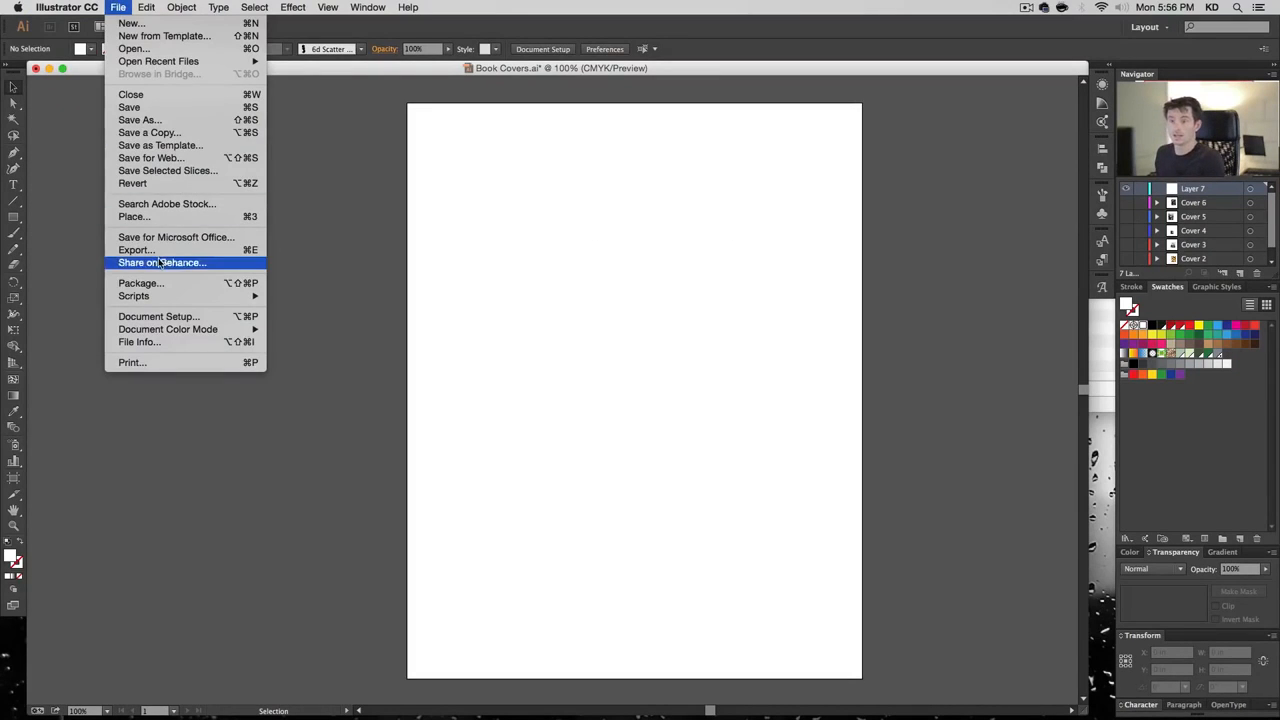
{"action": "mouse_move", "coordinate": [159, 295]}
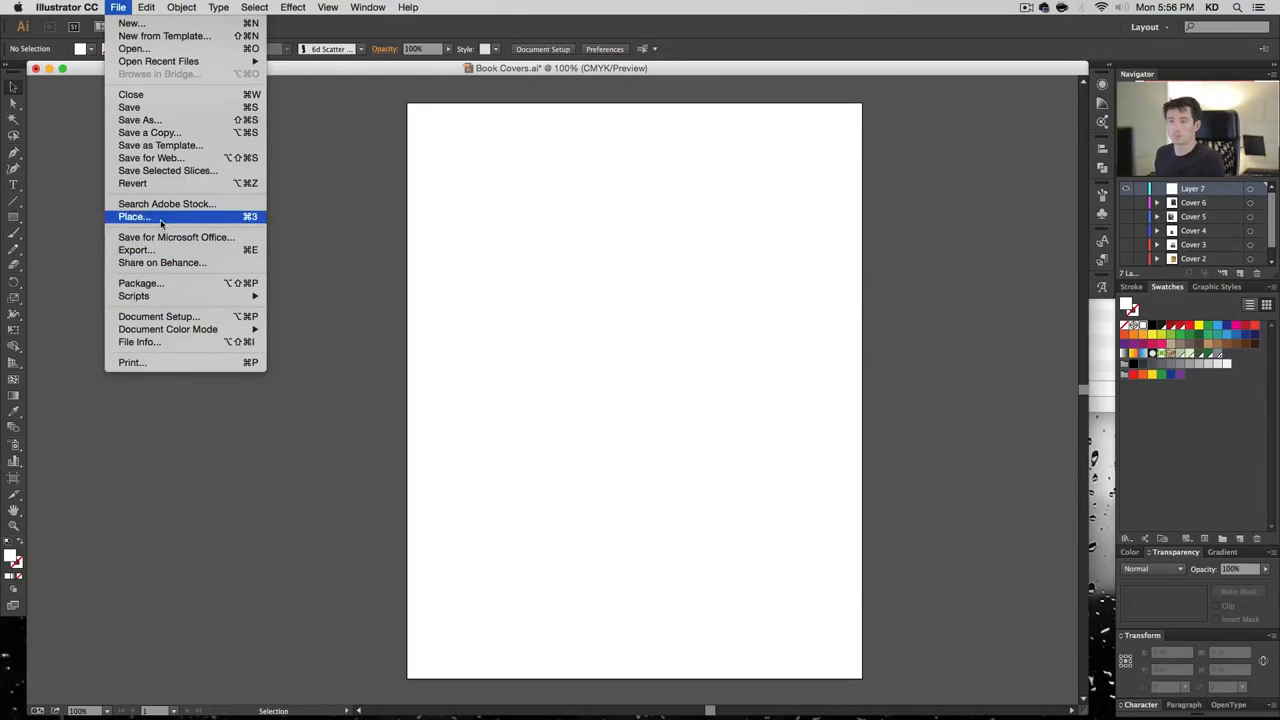
{"action": "left_click", "coordinate": [160, 217]}
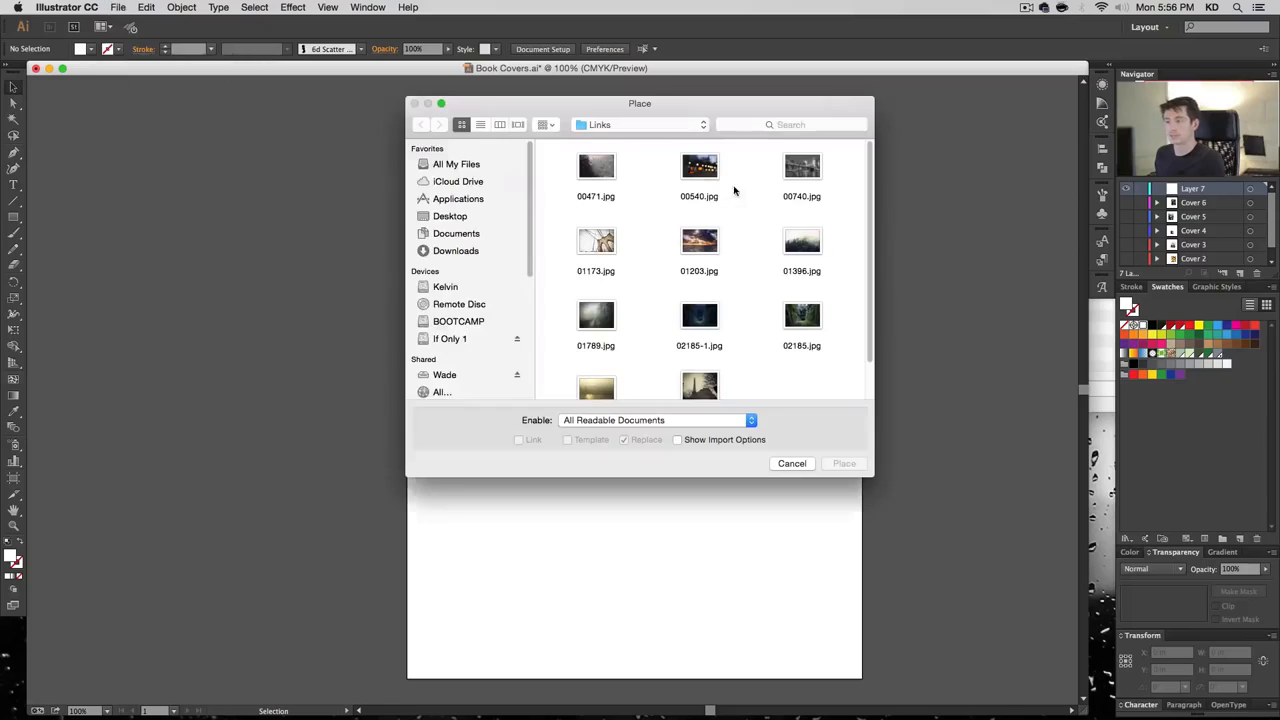
{"action": "left_click", "coordinate": [804, 323]}
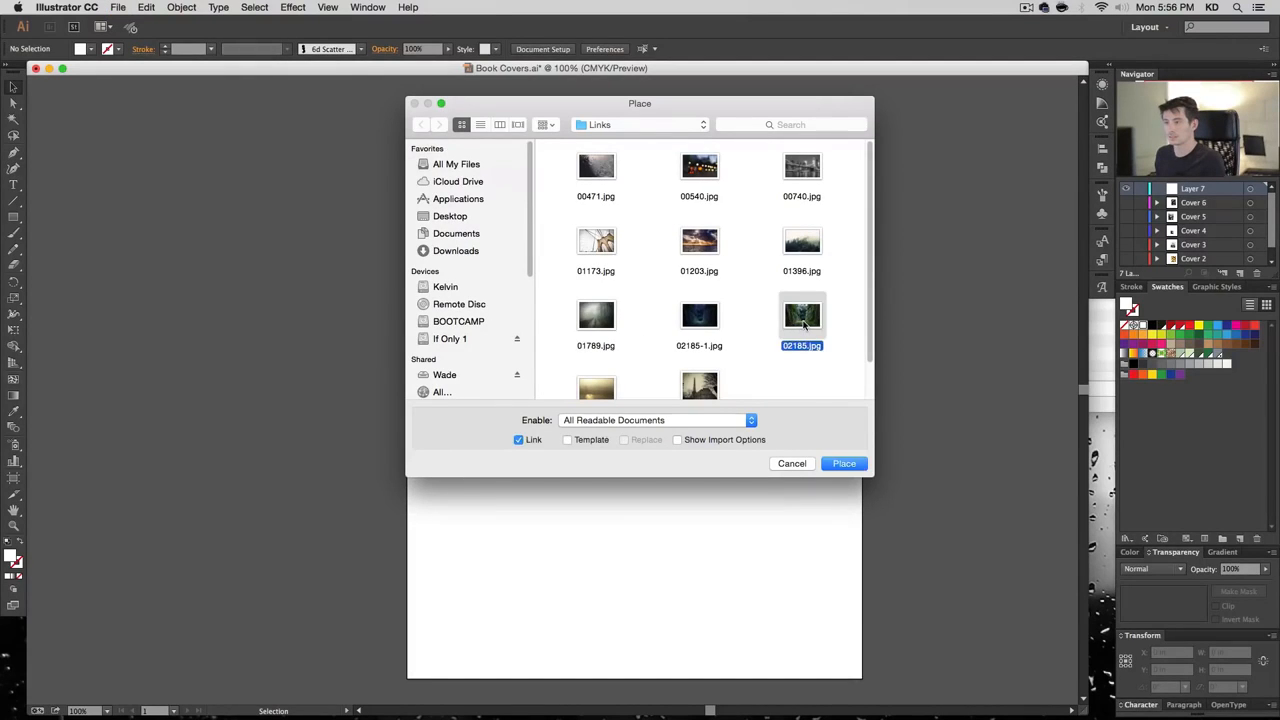
{"action": "left_click", "coordinate": [712, 323]}
{"action": "left_click", "coordinate": [844, 464]}
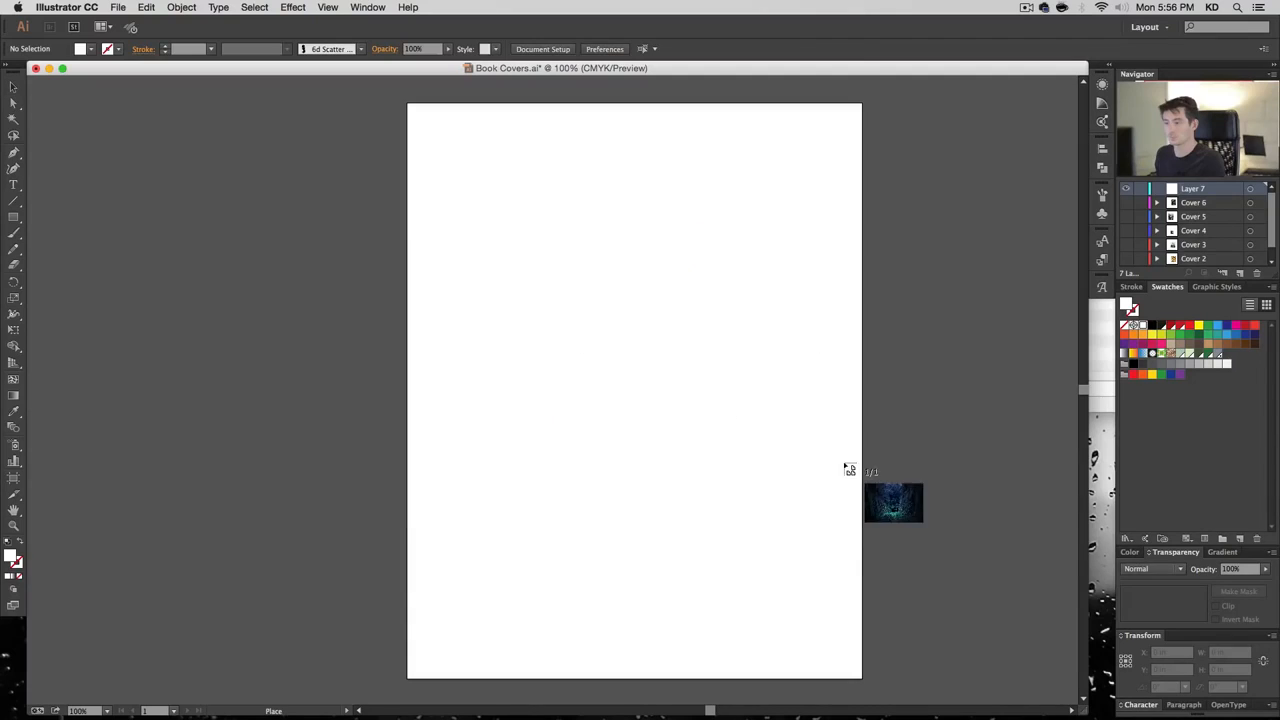
{"action": "left_click", "coordinate": [338, 115]}
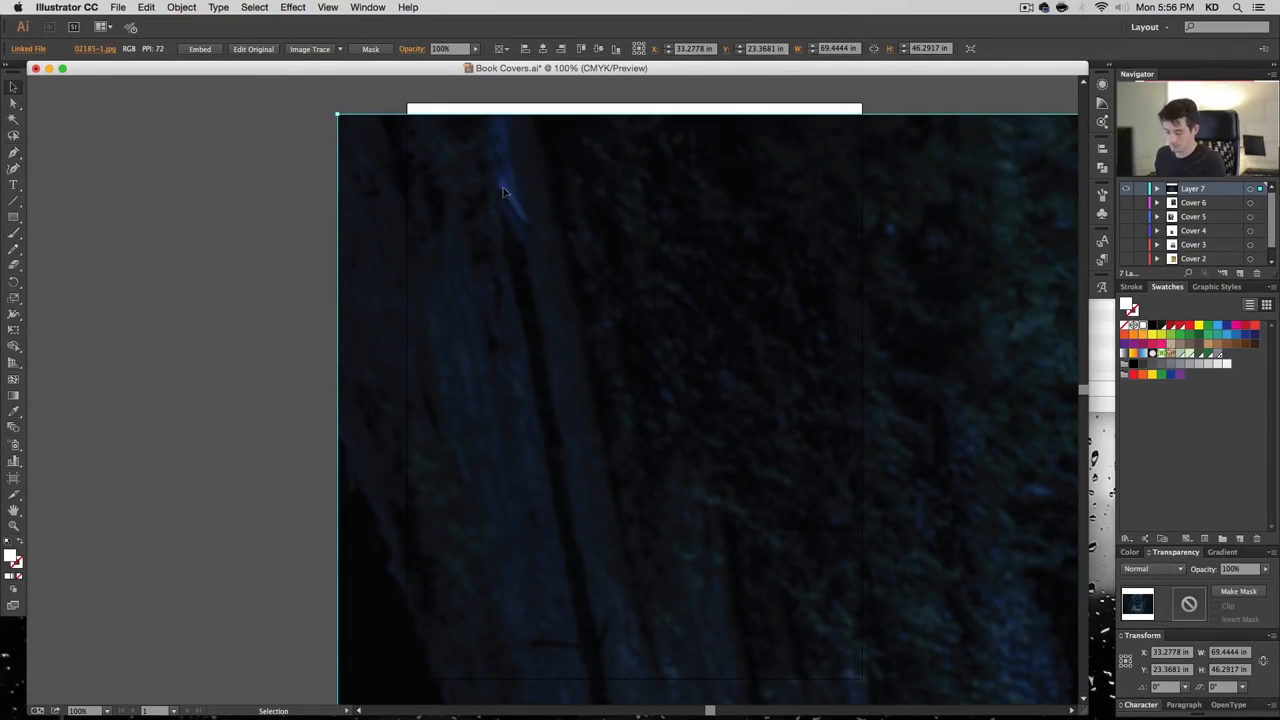
Scale the photo to 20%, centre it on the artboard, and enlarge it to 18.21 × 12.14 in
{"action": "key", "text": "s"}
{"action": "key", "text": "Return"}
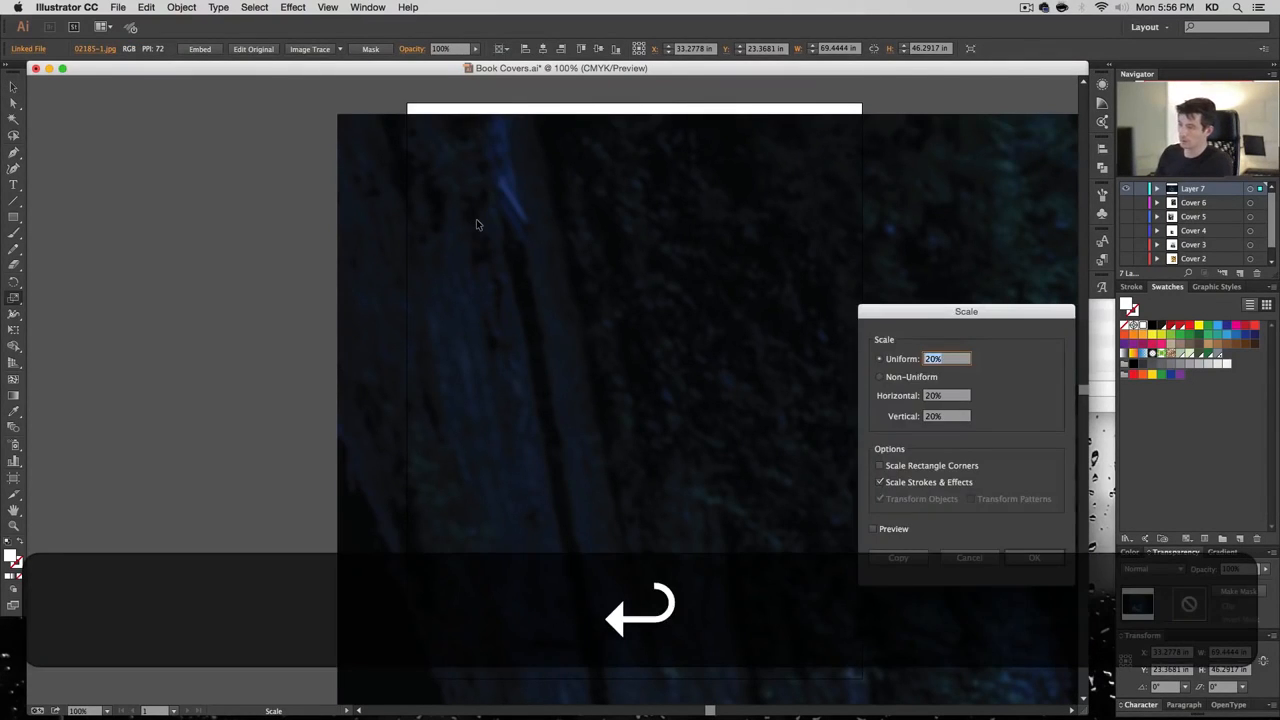
{"action": "key", "text": "Return"}
{"action": "key", "text": "v"}
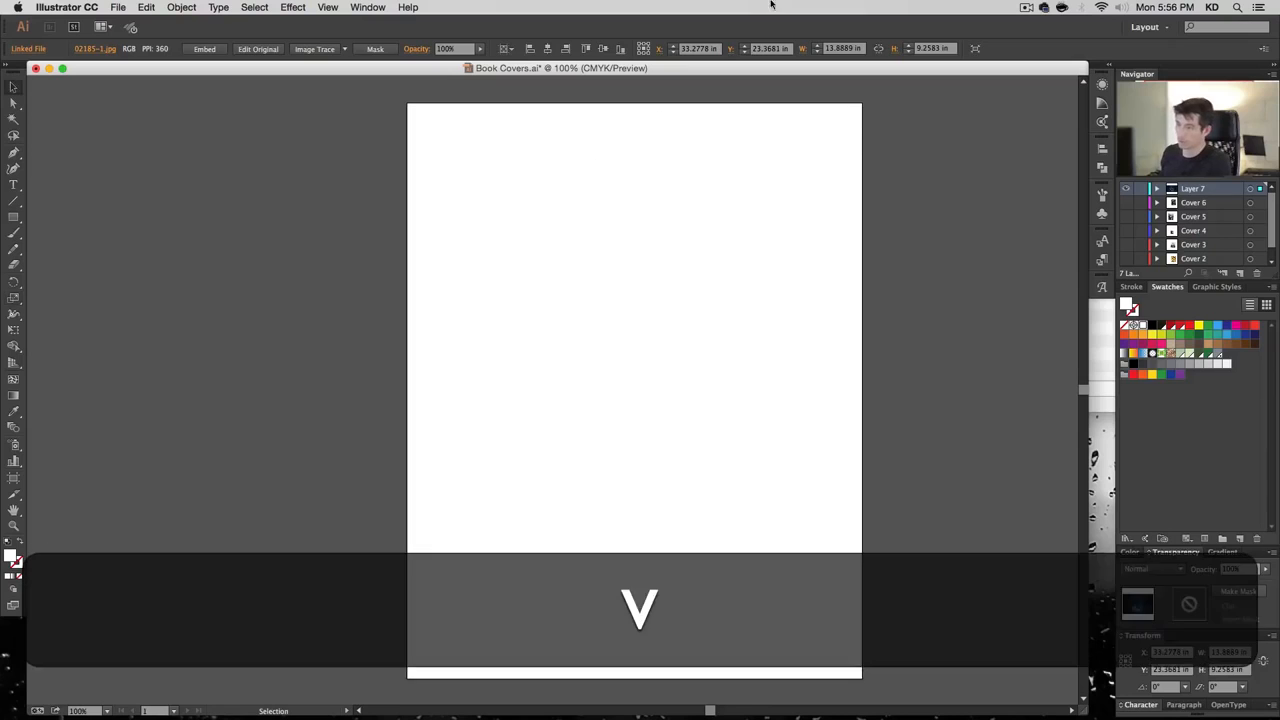
{"action": "left_click", "coordinate": [547, 48]}
{"action": "left_click", "coordinate": [603, 48]}
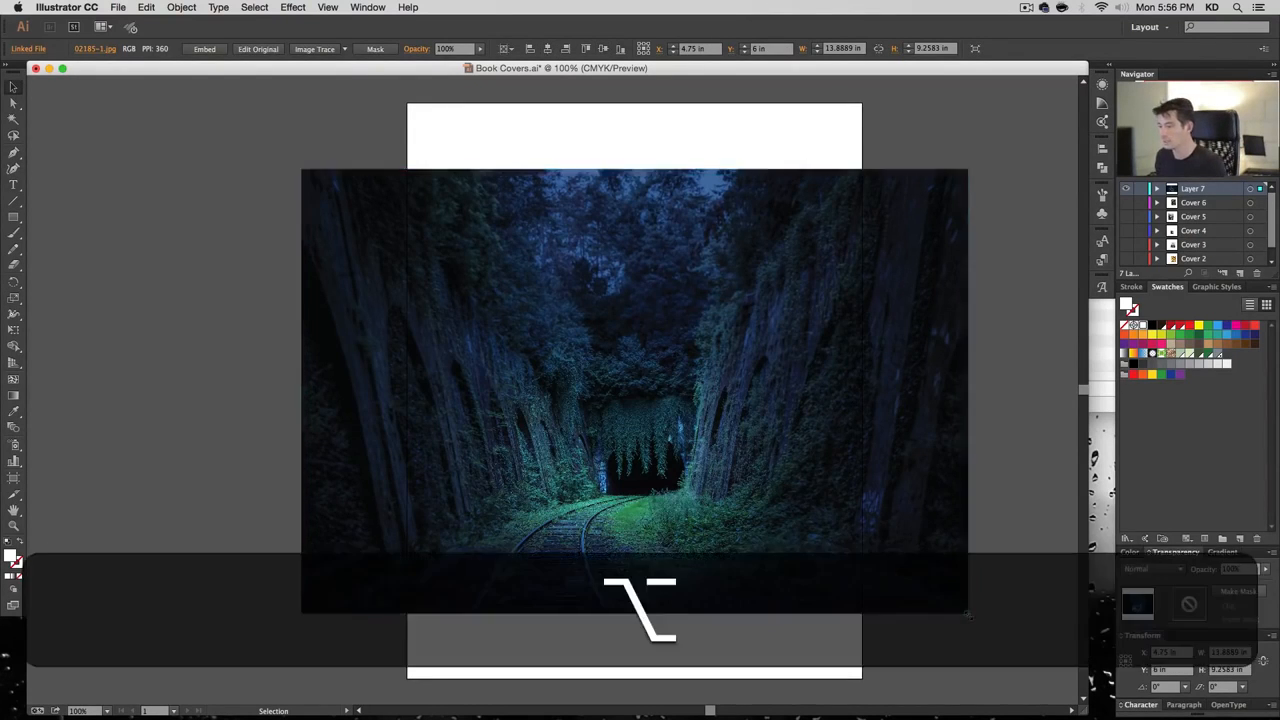
{"action": "left_click_drag", "start_coordinate": [967, 615], "coordinate": [1058, 688]}
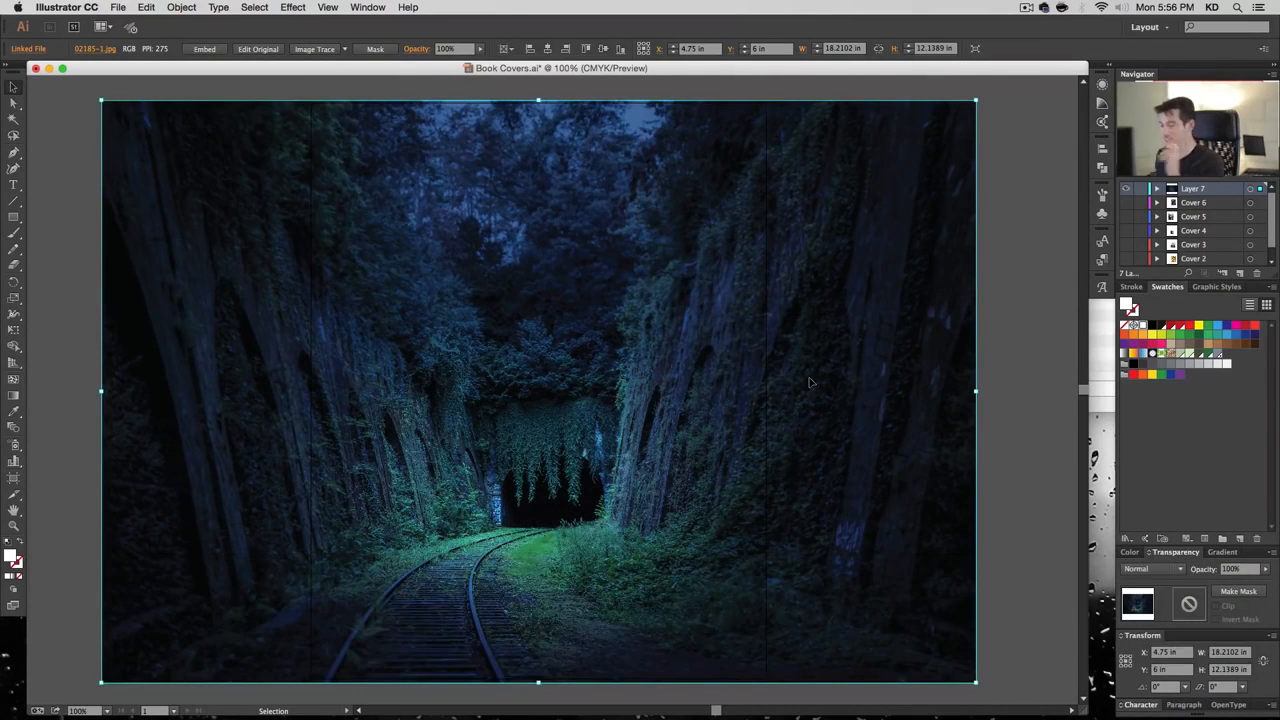
{"action": "left_click_drag", "start_coordinate": [648, 275], "coordinate": [676, 273]}
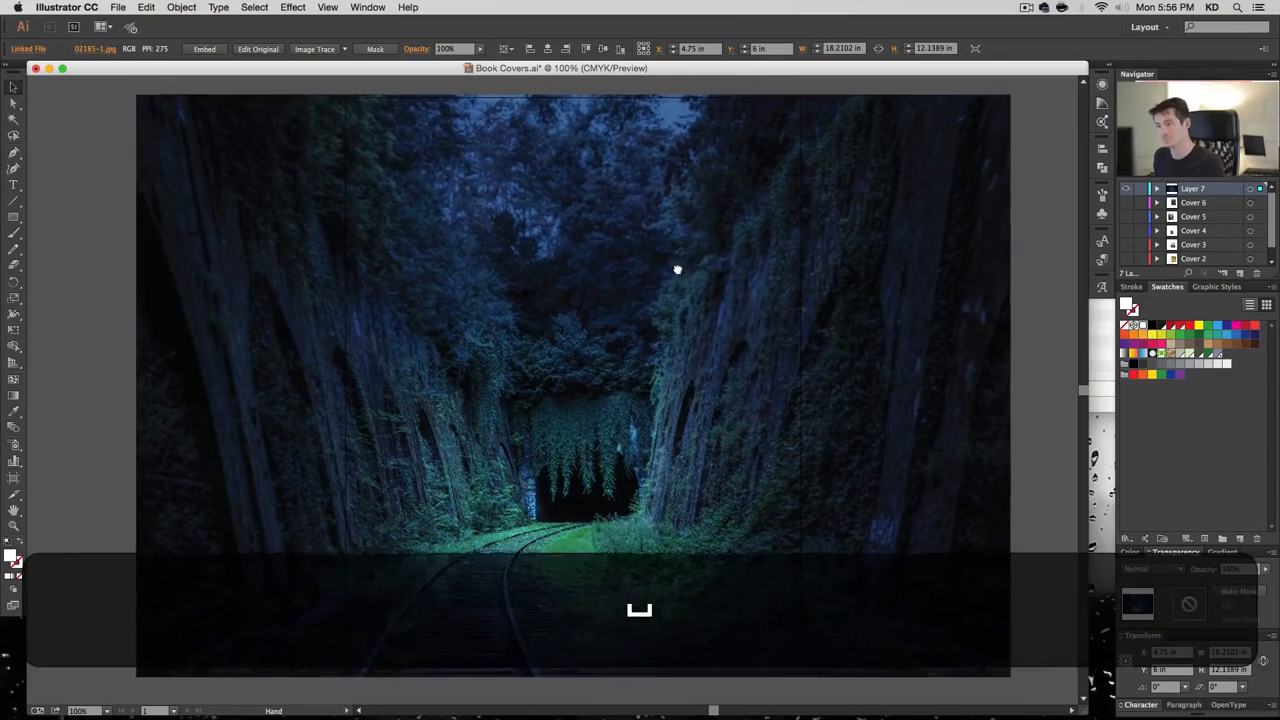
Draw a centred 9.5 × 12 in rectangle and clip the forest photo to it
{"action": "key", "text": "m"}
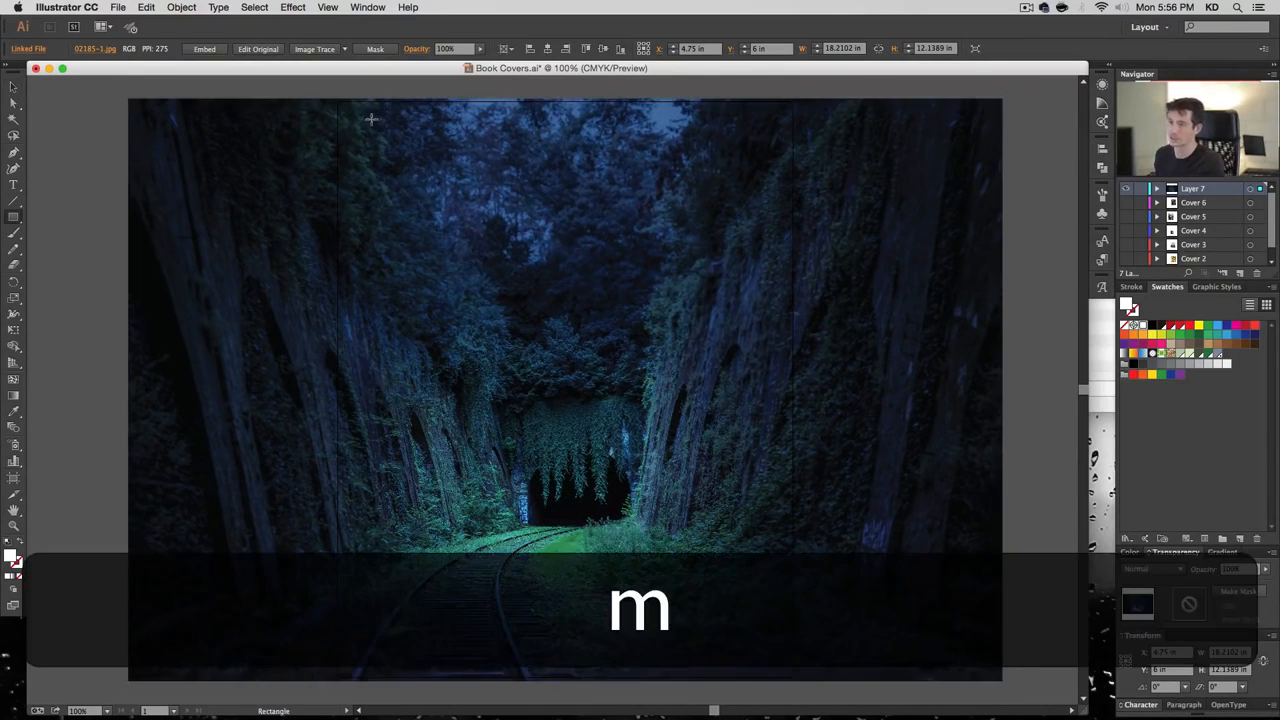
{"action": "left_click", "coordinate": [372, 120]}
{"action": "key", "text": "Return"}
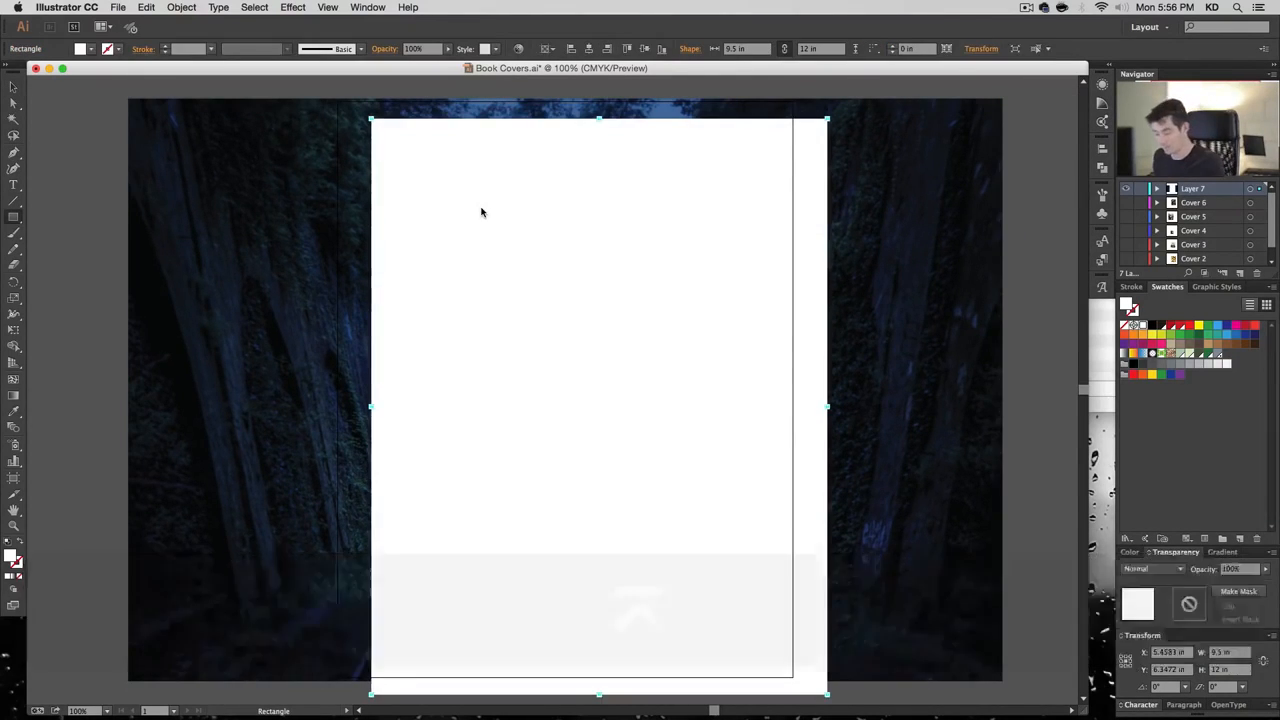
{"action": "key", "text": "v"}
{"action": "left_click", "coordinate": [589, 49]}
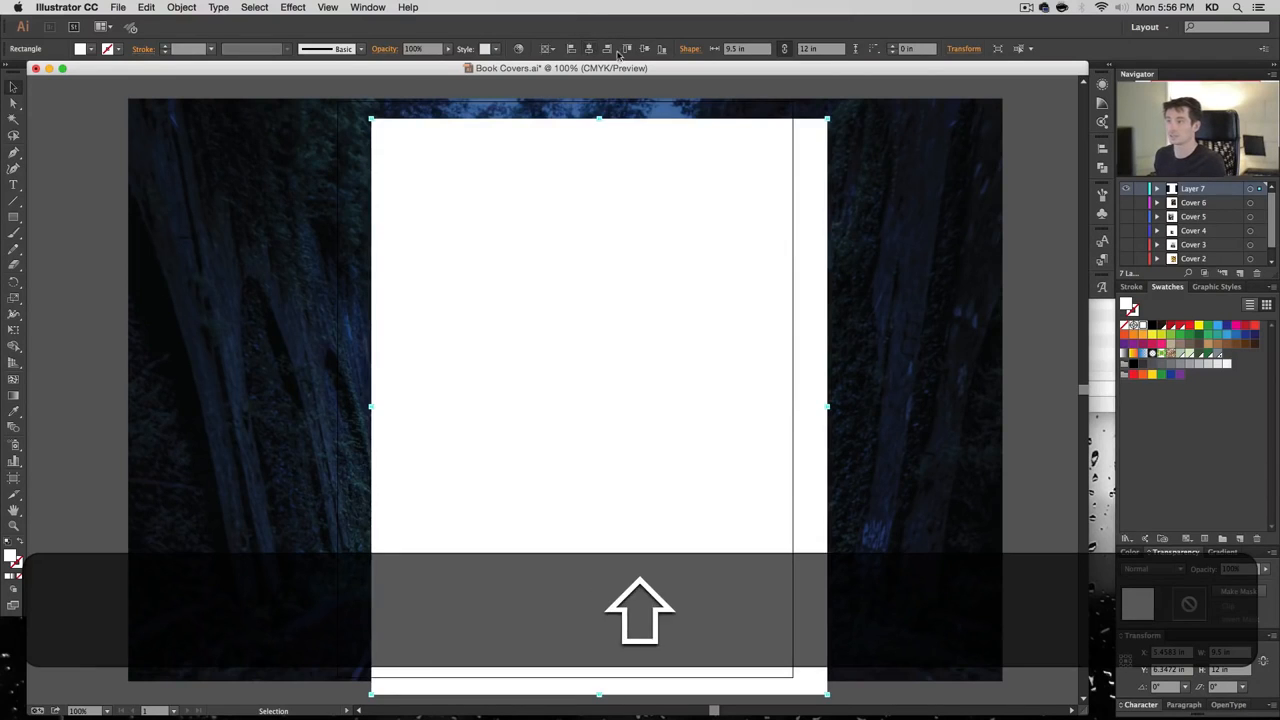
{"action": "left_click", "coordinate": [645, 49]}
{"action": "left_click_drag", "start_coordinate": [1033, 187], "coordinate": [699, 303]}
{"action": "key", "text": "super+7"}
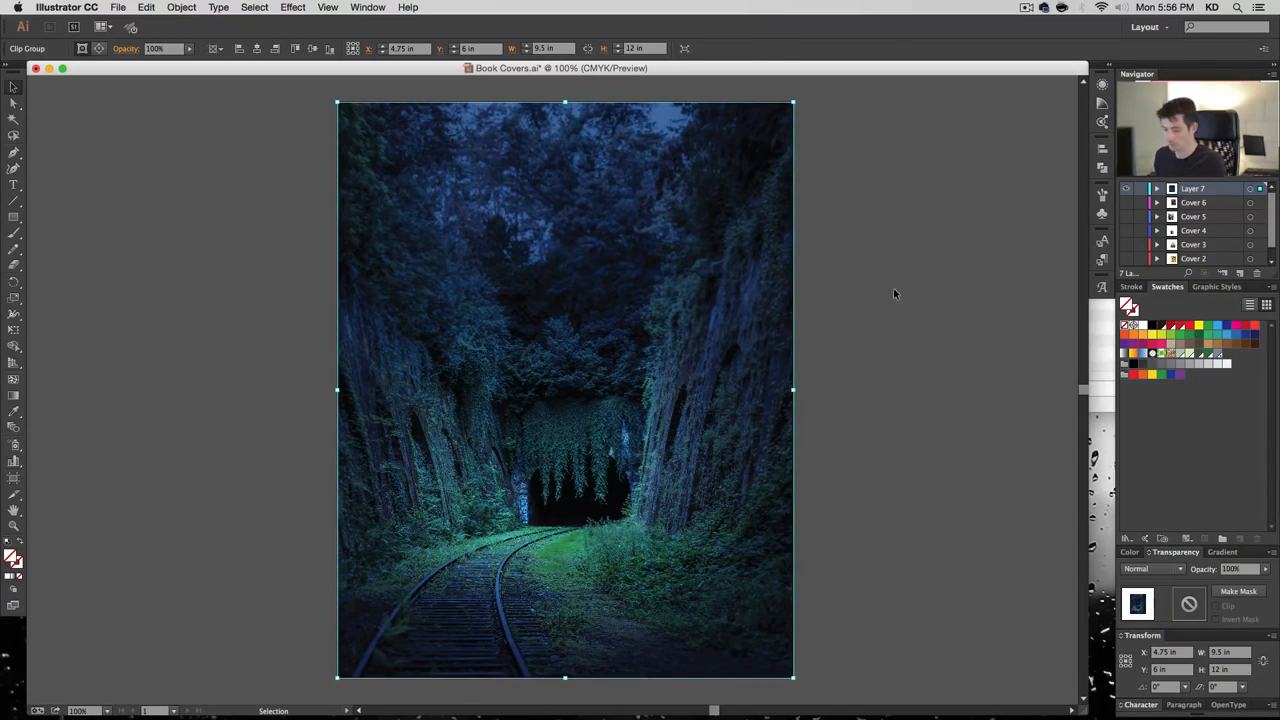
Enlarge the photo proportionally from its centre inside the clipping frame
{"action": "key", "text": "a"}
{"action": "left_click", "coordinate": [658, 300]}
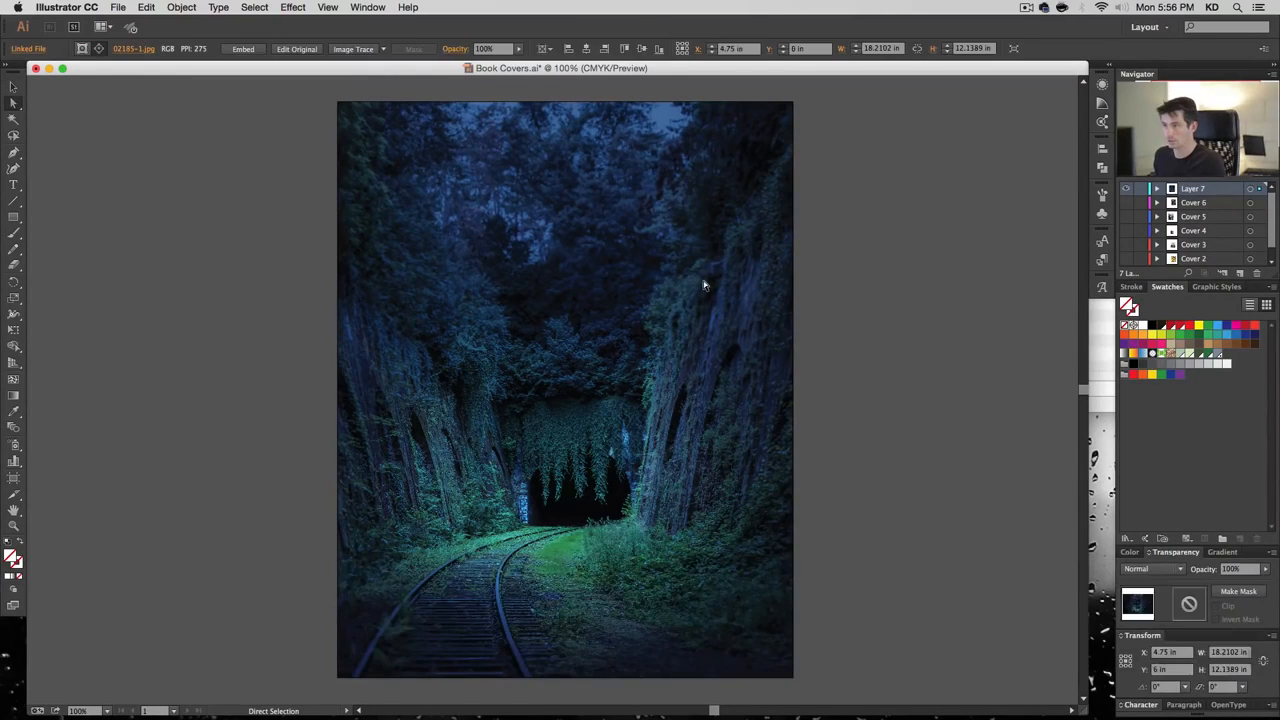
{"action": "key", "text": "super+h"}
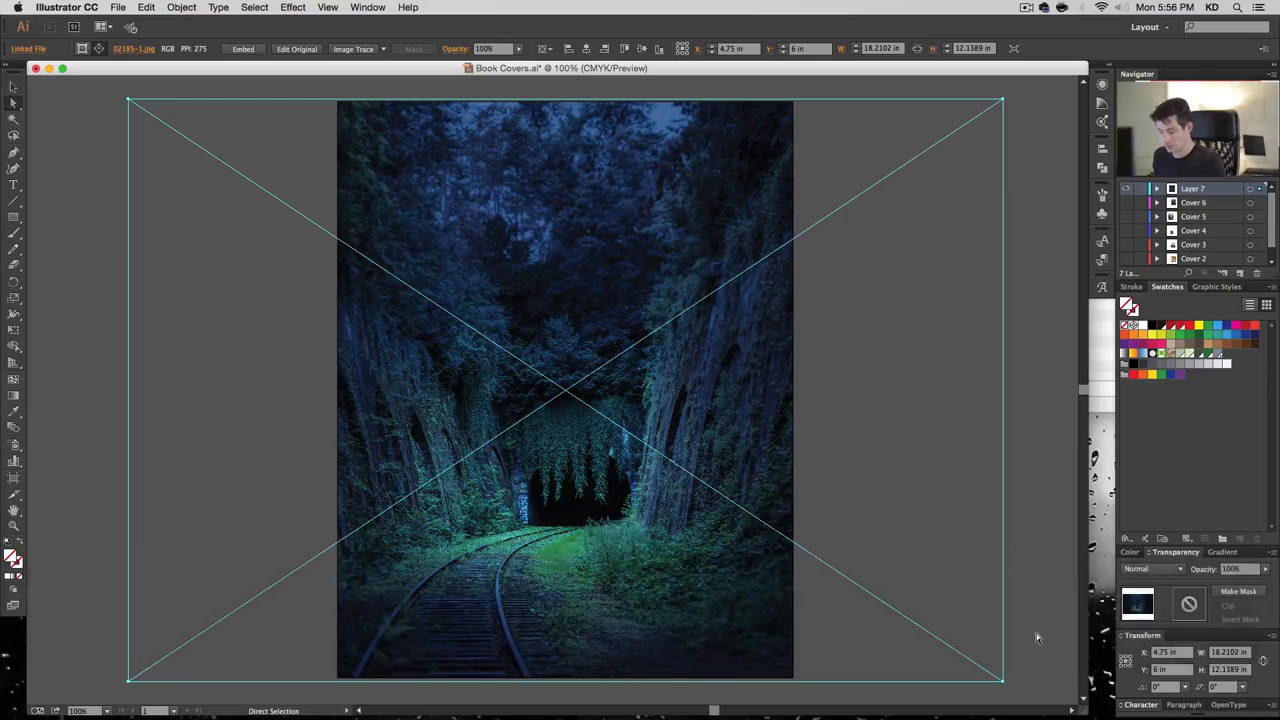
{"action": "key", "text": "v"}
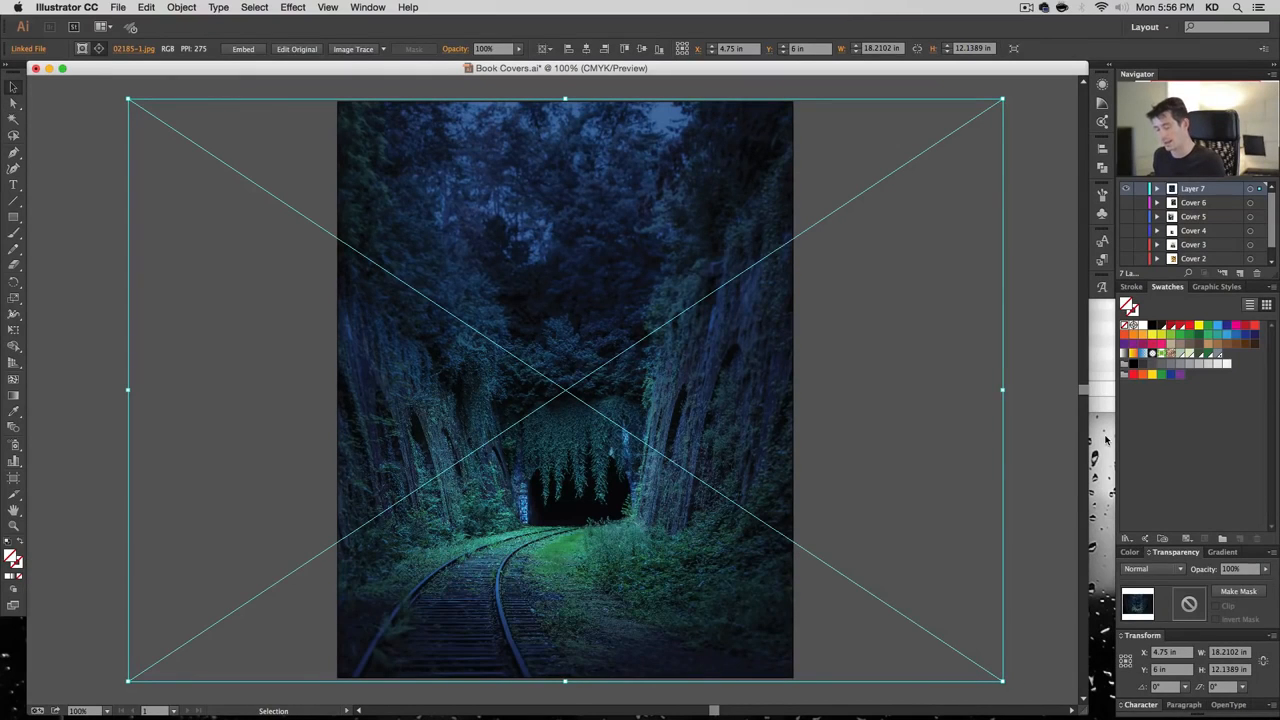
{"action": "key", "text": "a"}
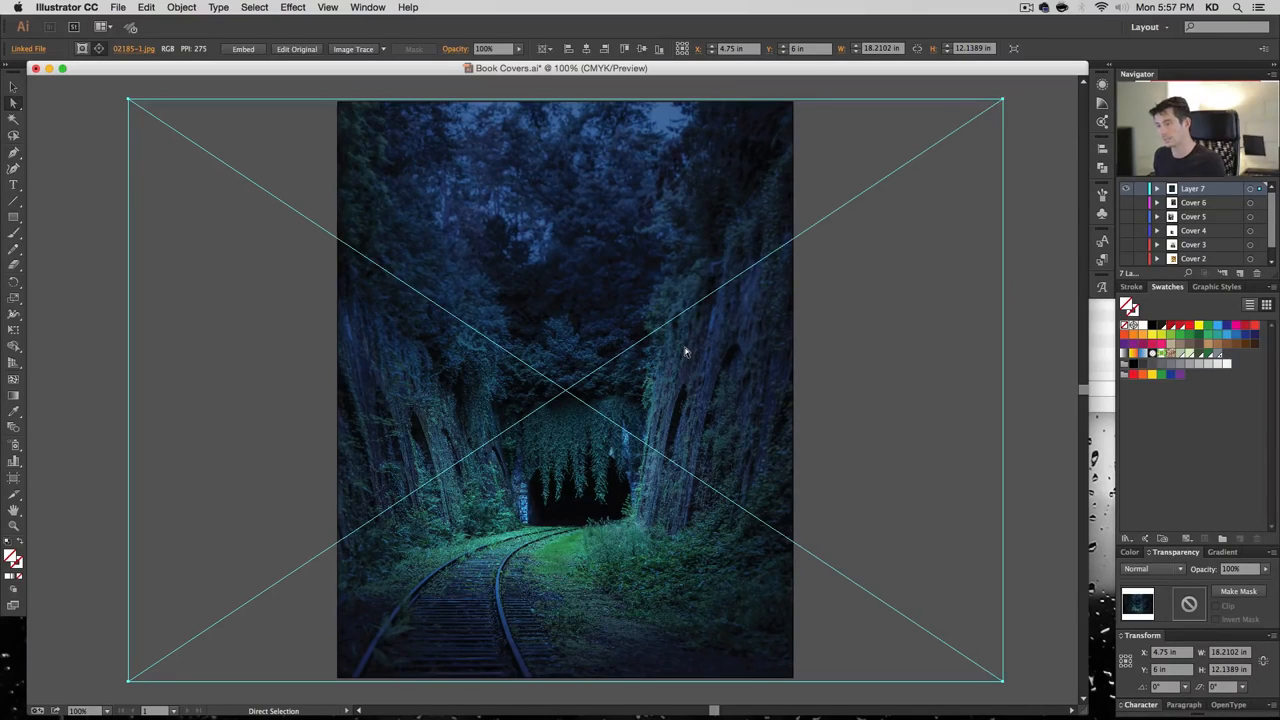
{"action": "key", "text": "v"}
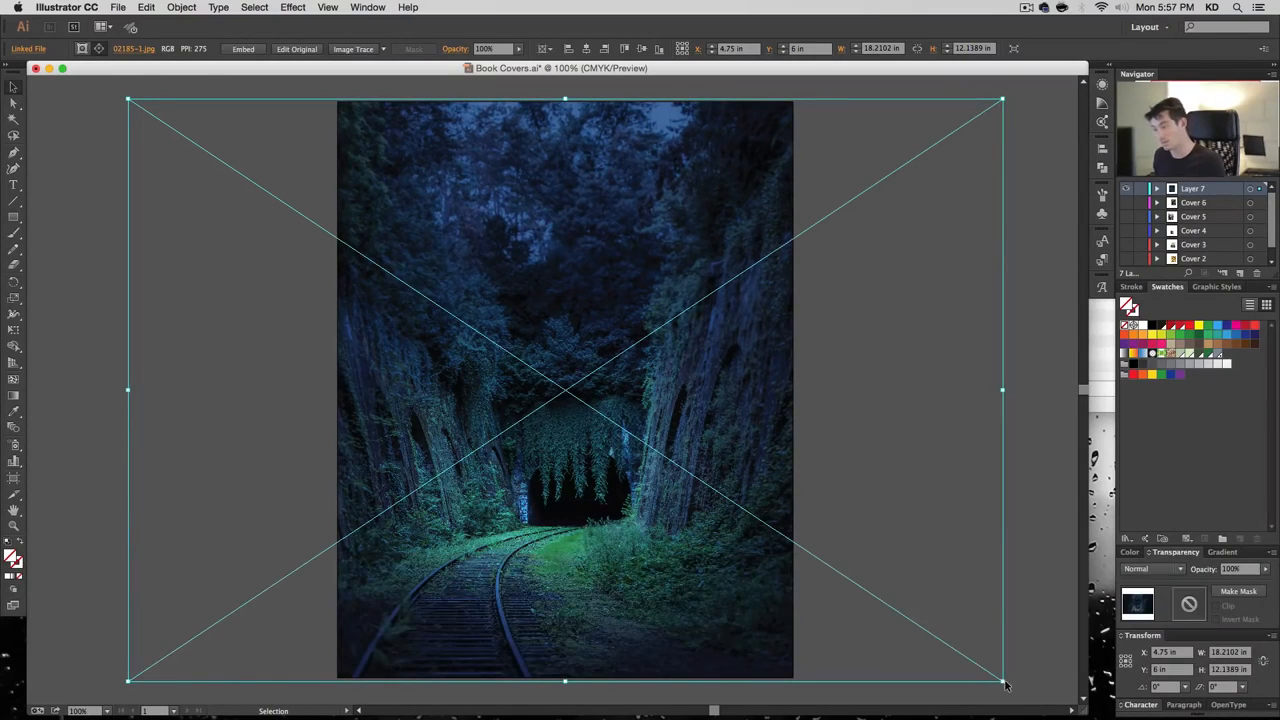
{"action": "key", "text": "alt+shift"}
{"action": "left_click_drag", "start_coordinate": [1001, 683], "coordinate": [1046, 710]}
{"action": "key", "text": "super"}
{"action": "key", "text": "super+minus"}
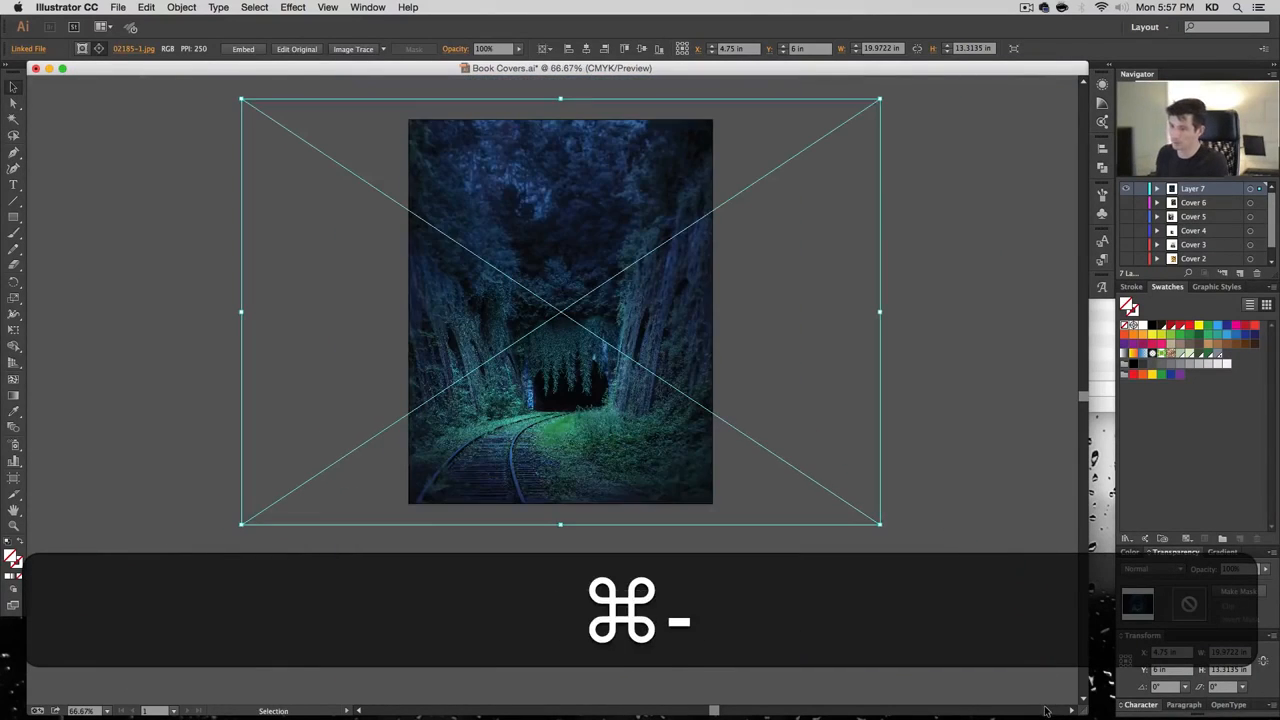
Lower and slightly enlarge the photo within the frame, then deselect it
{"action": "left_click_drag", "start_coordinate": [802, 376], "coordinate": [803, 375]}
{"action": "left_click_drag", "start_coordinate": [880, 545], "coordinate": [903, 559]}
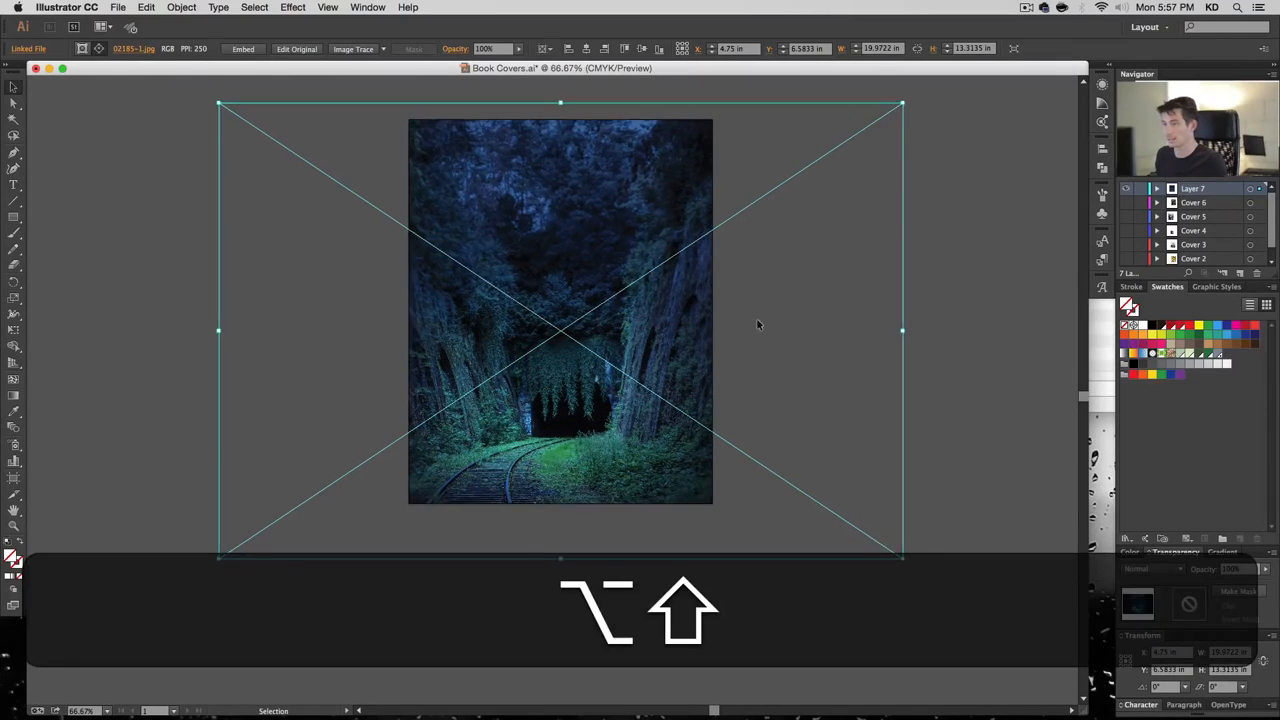
{"action": "left_click_drag", "start_coordinate": [765, 288], "coordinate": [767, 300]}
{"action": "left_click", "coordinate": [802, 277]}
{"action": "left_click", "coordinate": [701, 195]}
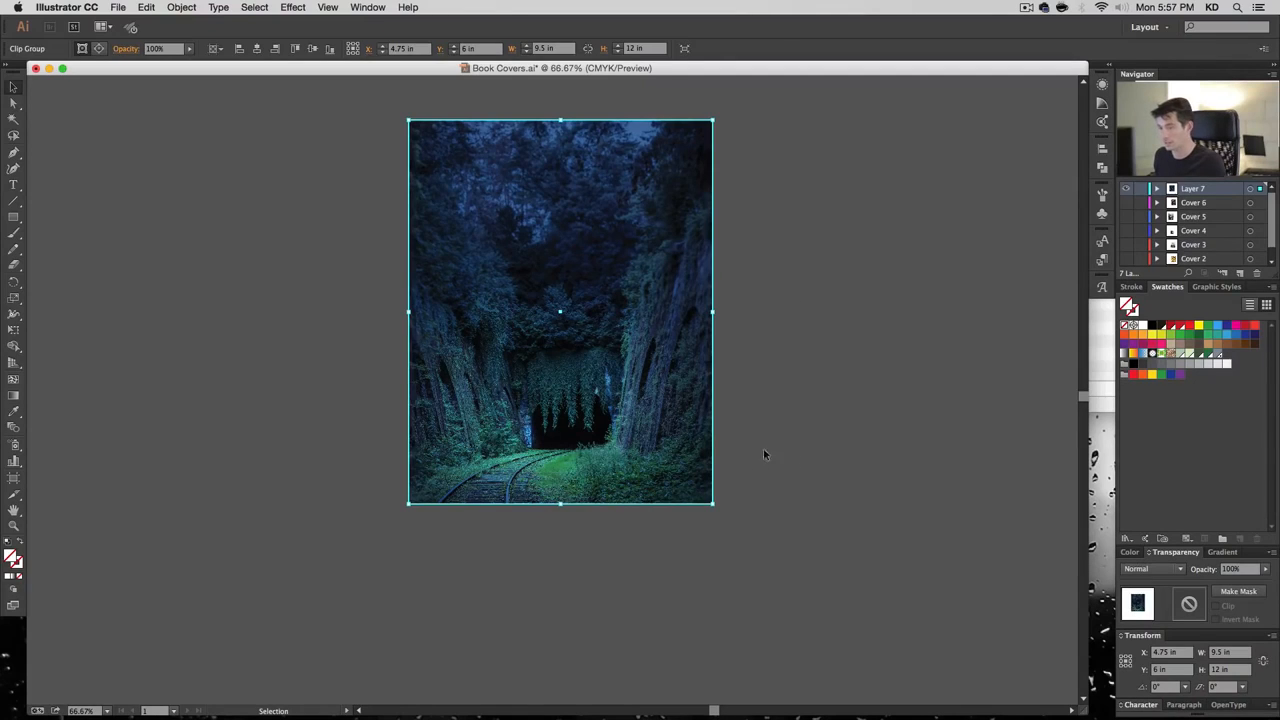
{"action": "left_click", "coordinate": [802, 329]}
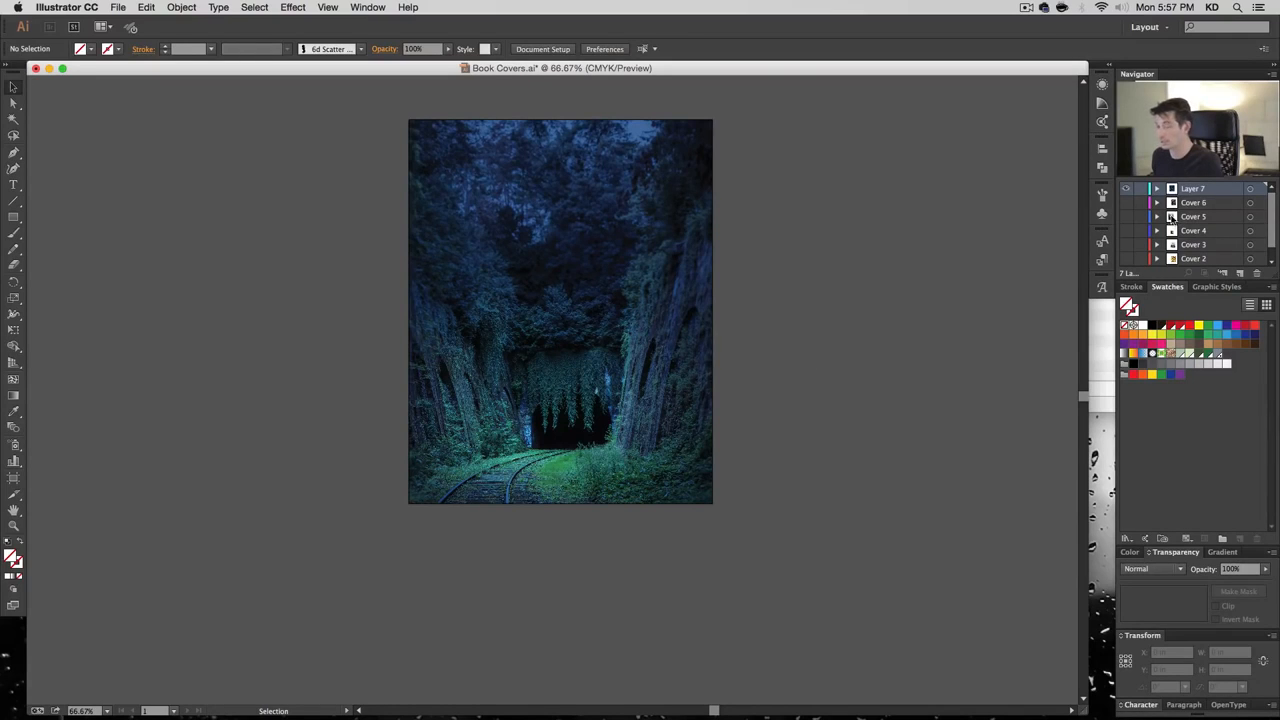
Type the title 'the way through' across three lines near the top of the cover
{"action": "key", "text": "t"}
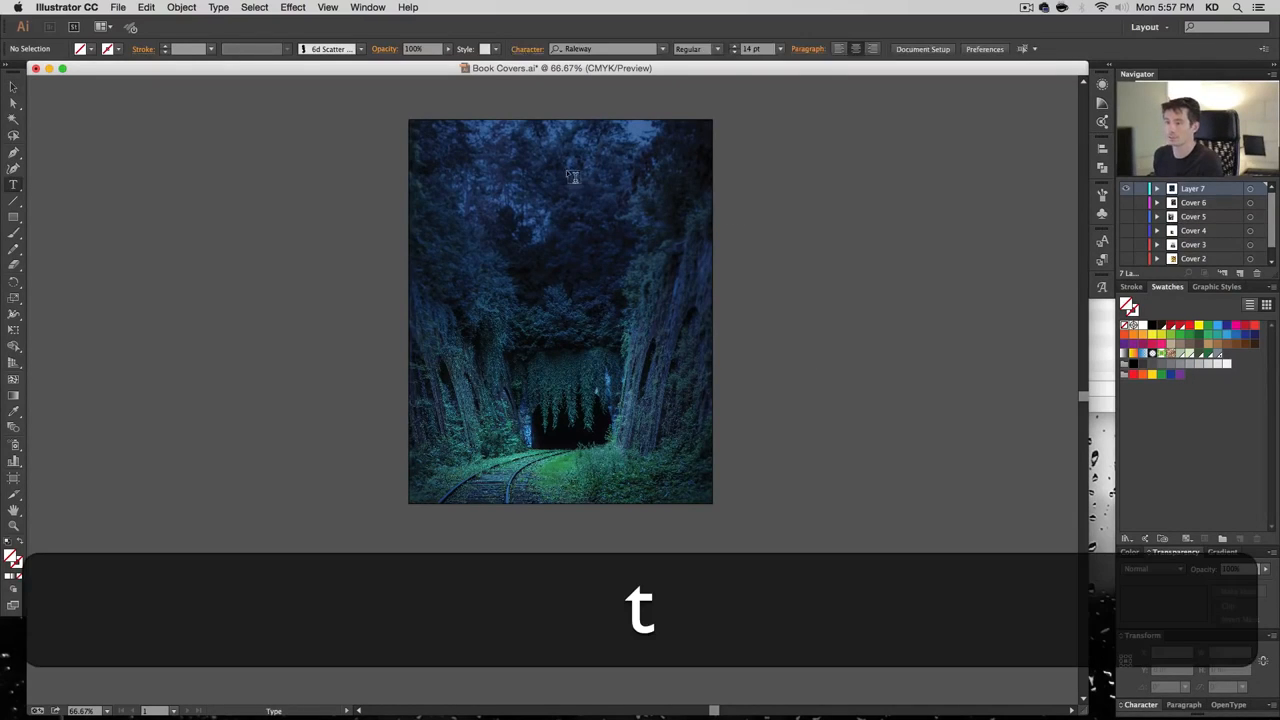
{"action": "left_click", "coordinate": [623, 307]}
{"action": "type", "text": "e"}
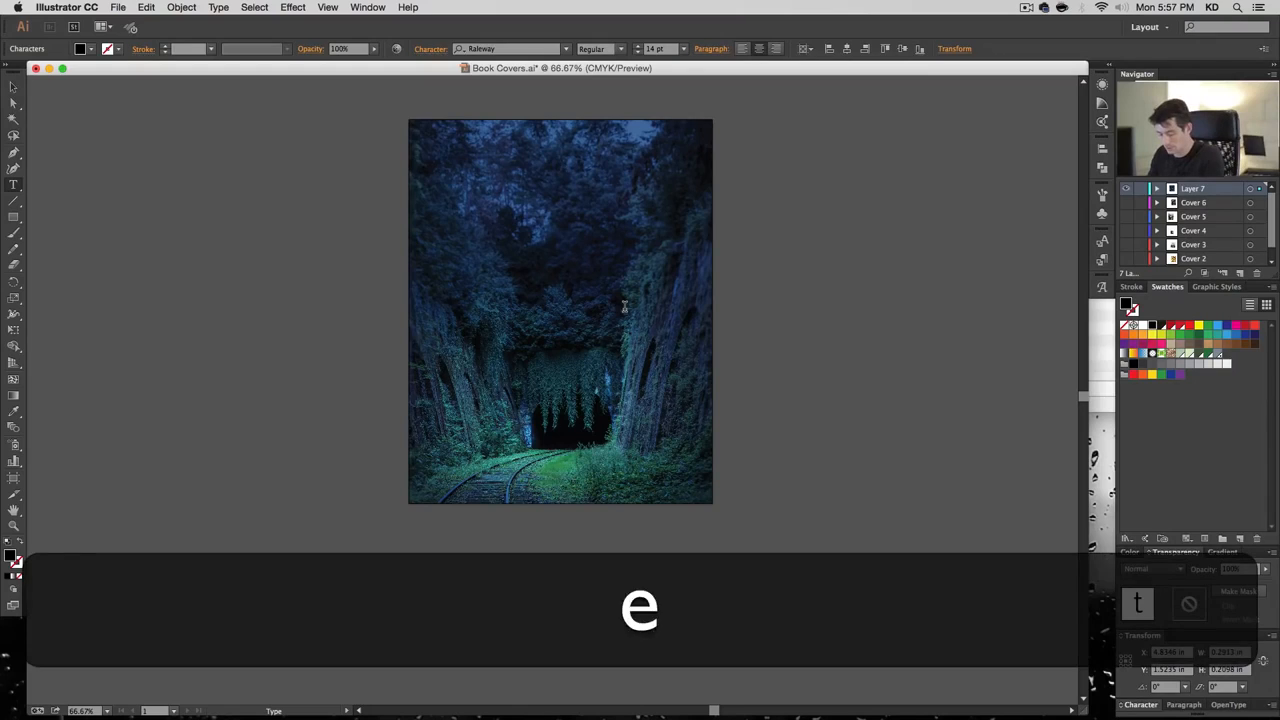
{"action": "type", "text": " w"}
{"action": "key", "text": "Return"}
{"action": "type", "text": "rough"}
{"action": "key", "text": "Escape"}
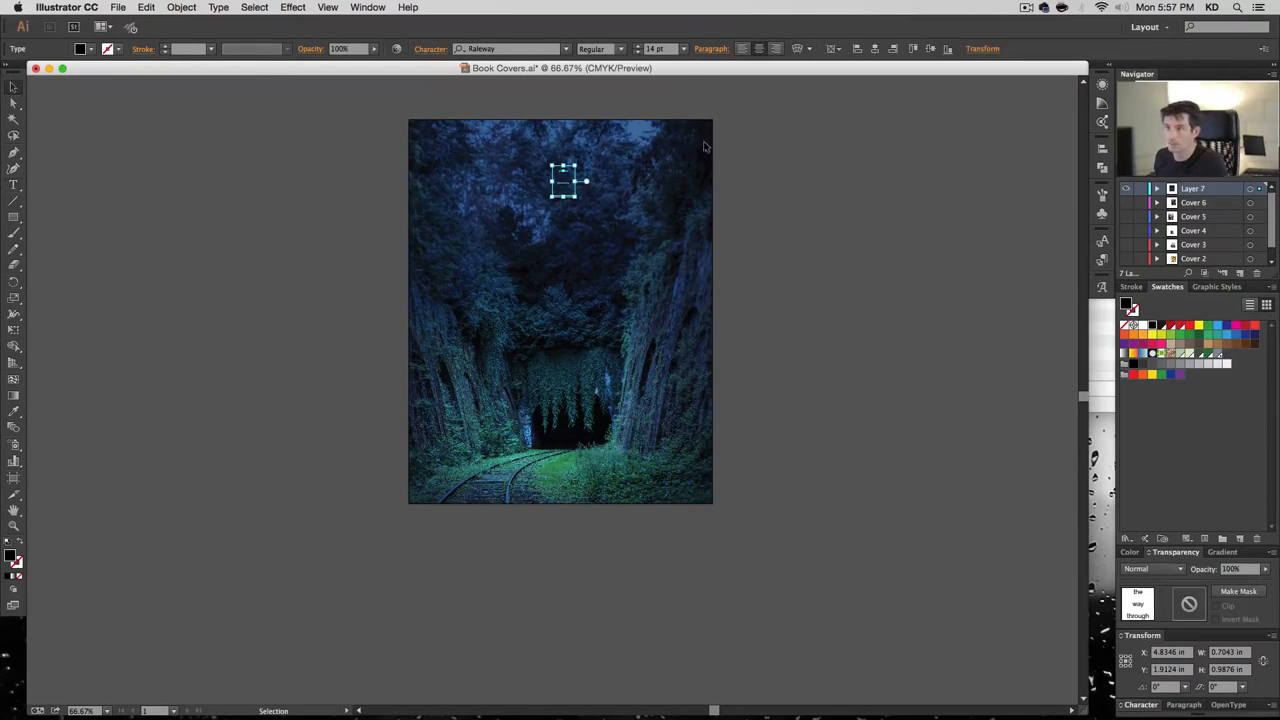
Make the title white at 120 pt with Auto line spacing
{"action": "left_click", "coordinate": [1143, 325]}
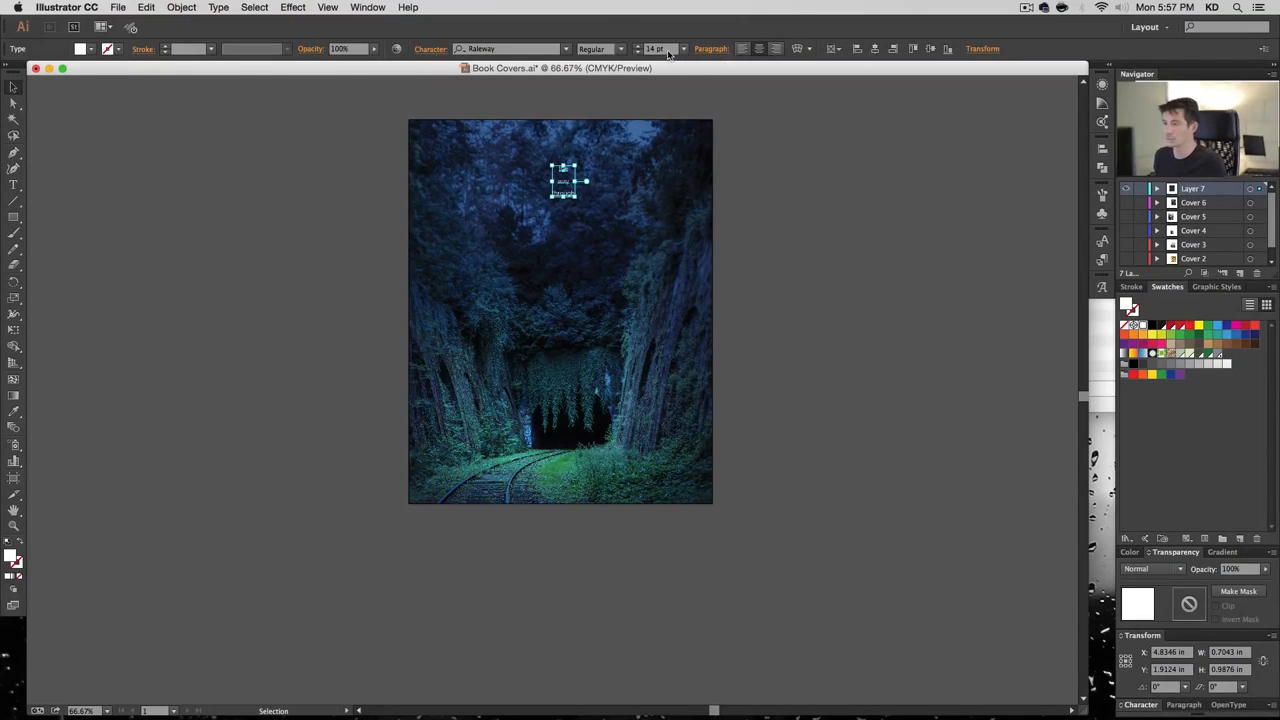
{"action": "left_click", "coordinate": [667, 52]}
{"action": "type", "text": "120"}
{"action": "key", "text": "Return"}
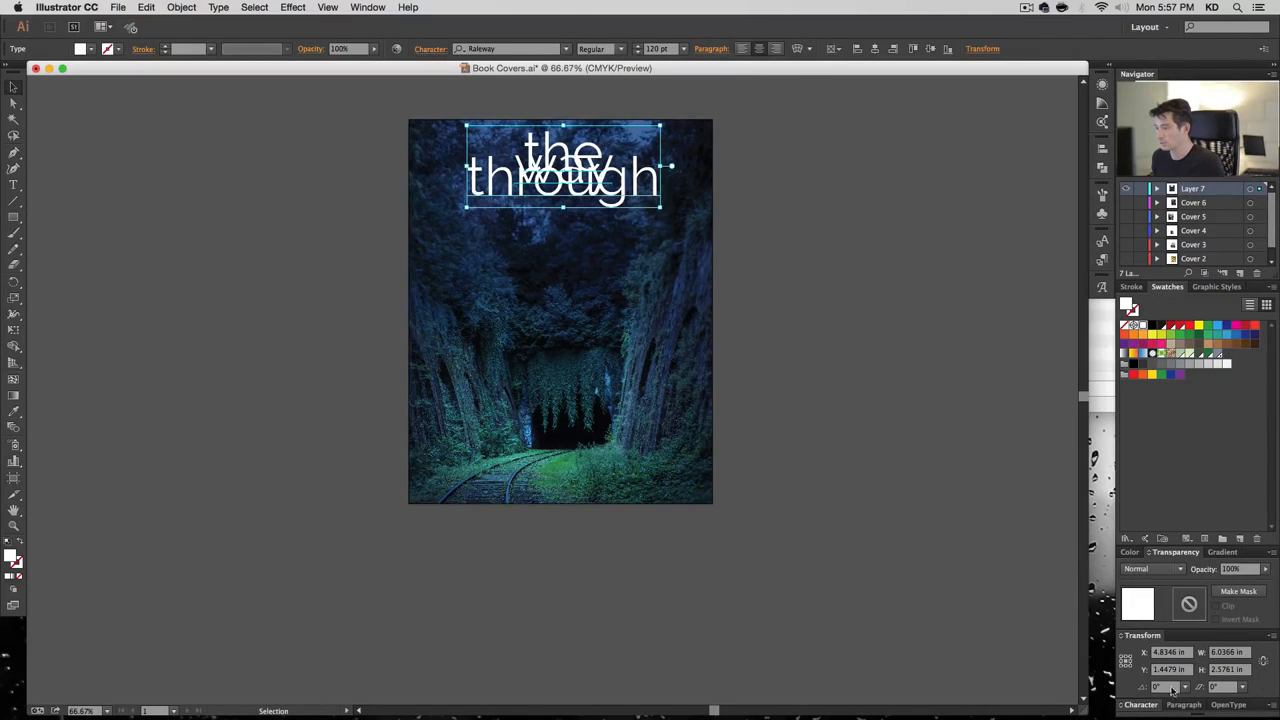
{"action": "left_click", "coordinate": [1140, 705]}
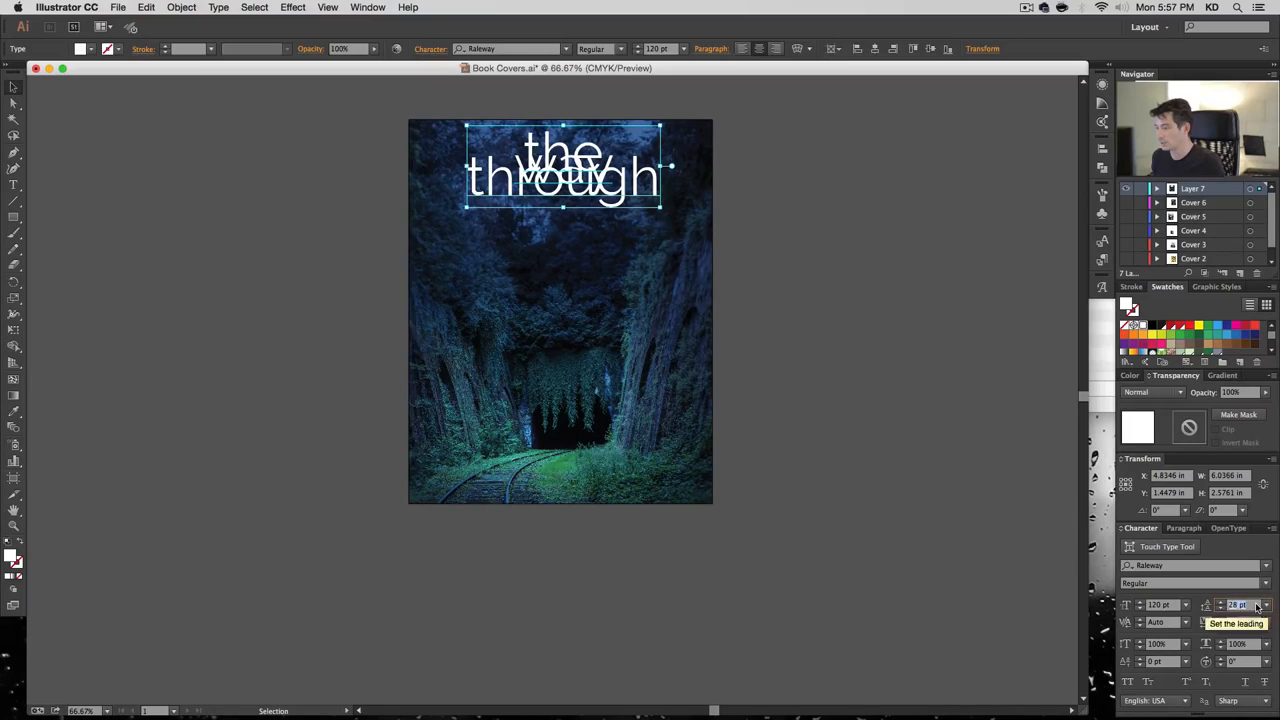
{"action": "left_click", "coordinate": [1265, 605]}
{"action": "left_click", "coordinate": [1250, 352]}
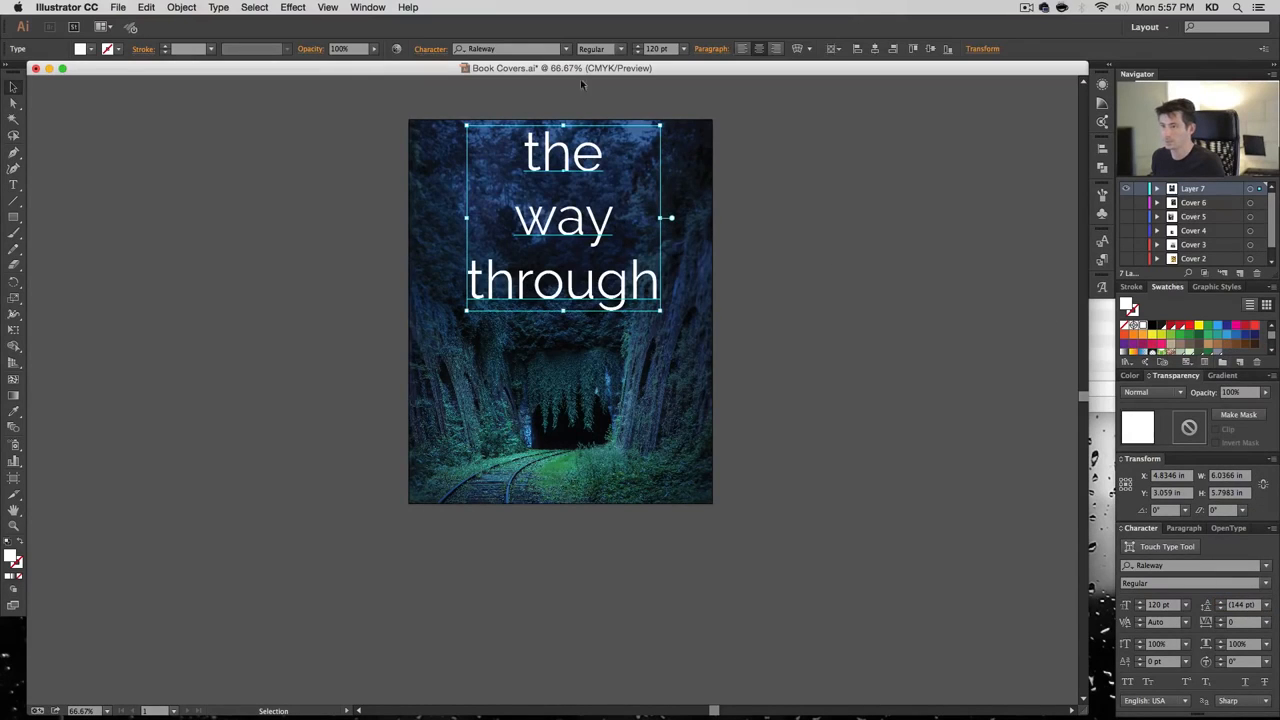
Change the title's font to Rufina Bold
{"action": "left_click", "coordinate": [507, 49]}
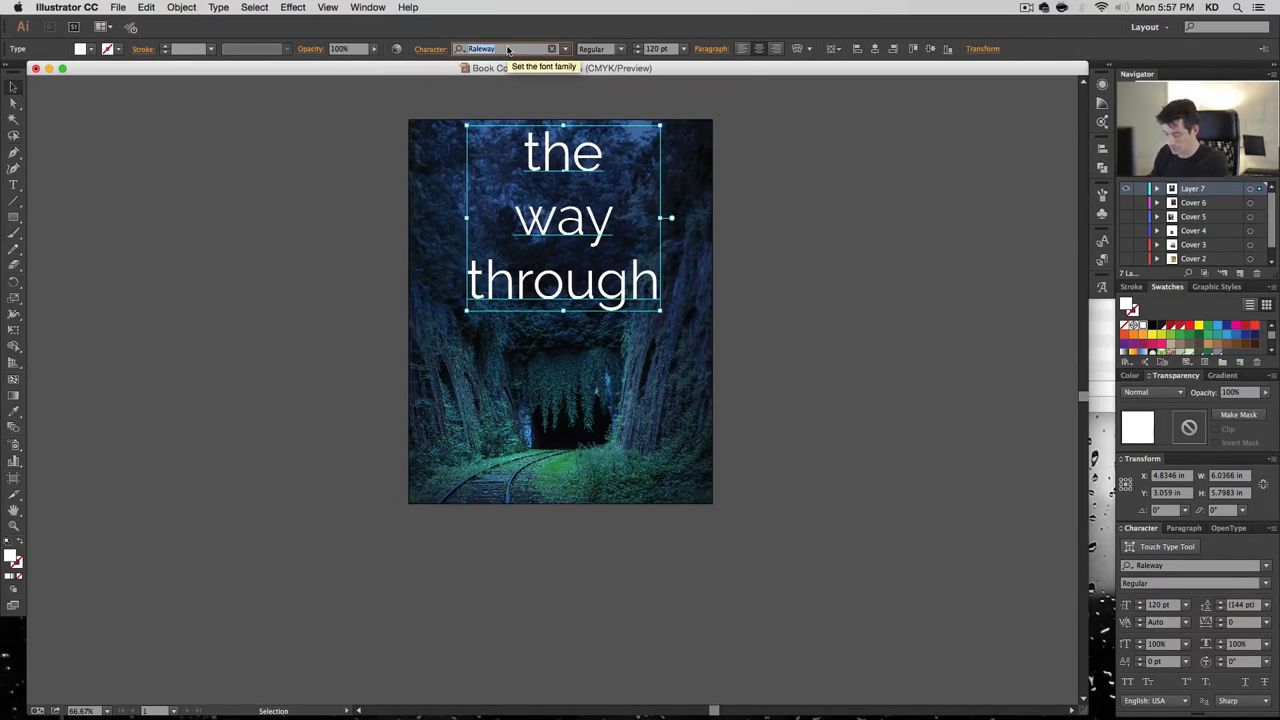
{"action": "type", "text": "ruf"}
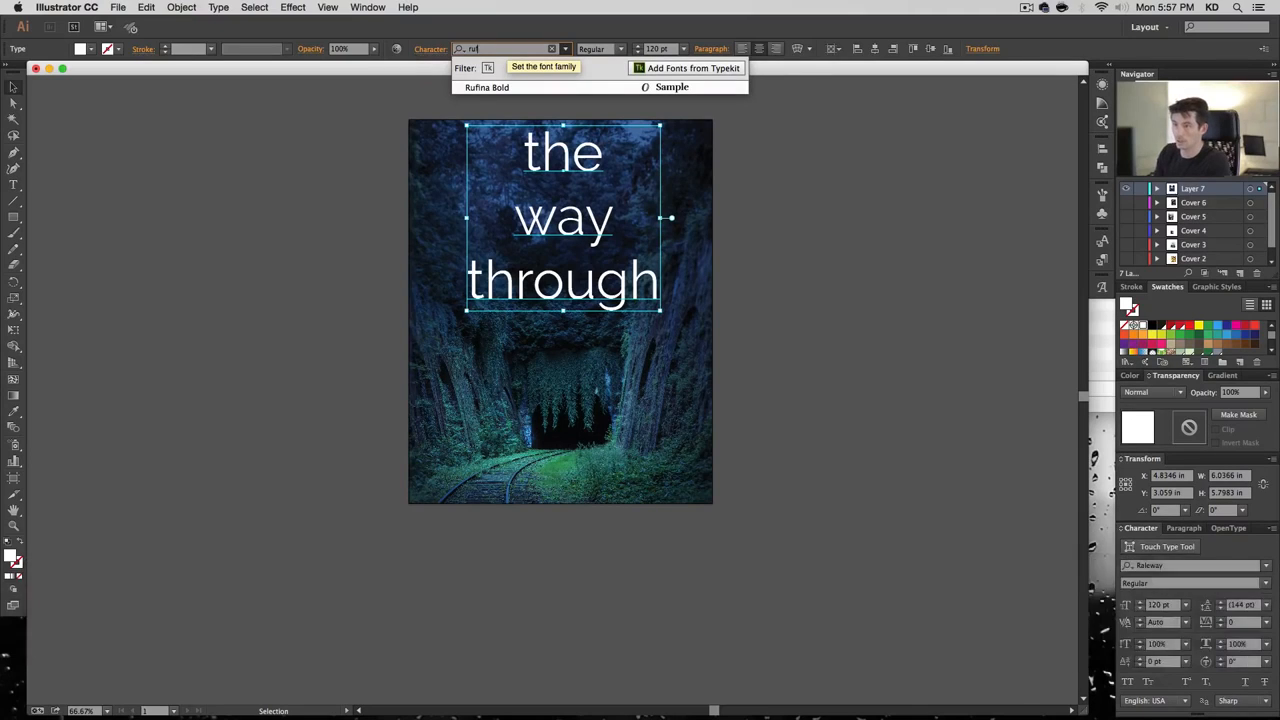
{"action": "key", "text": "Down"}
{"action": "key", "text": "Right"}
{"action": "key", "text": "Down"}
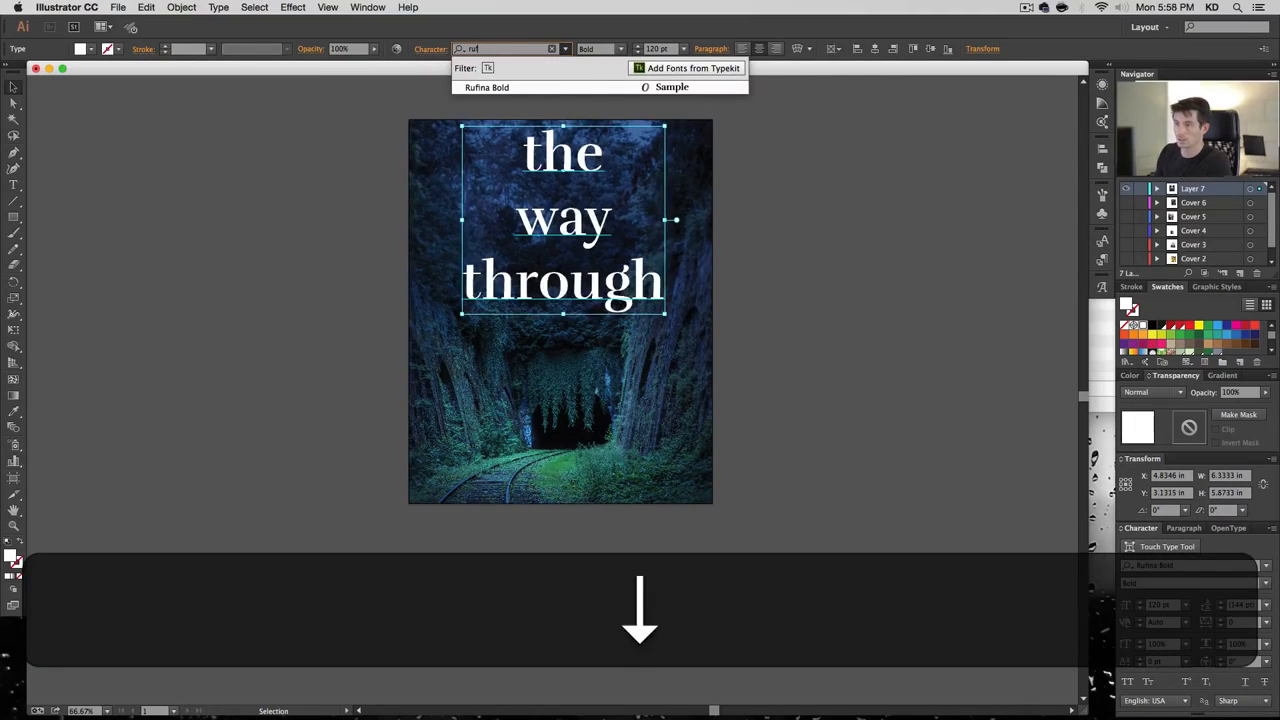
{"action": "key", "text": "Return"}
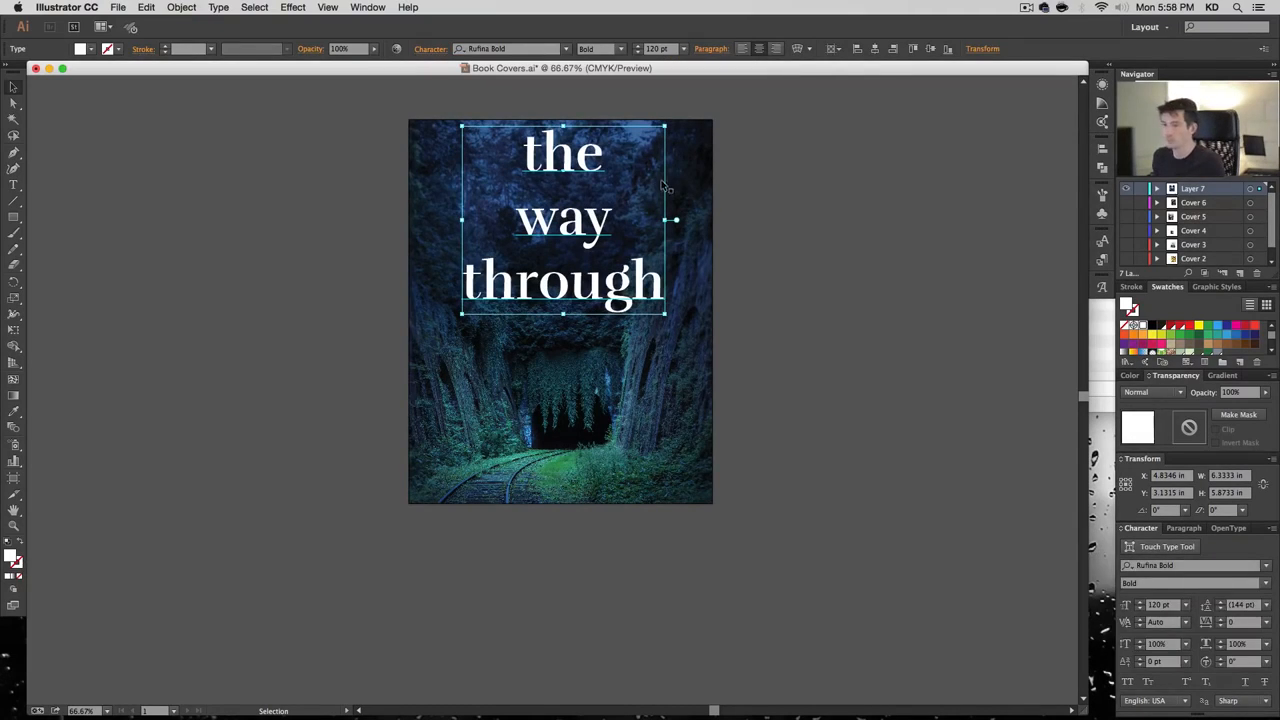
Nudge the title straight down and tighten its leading to 120 pt
{"action": "left_click_drag", "start_coordinate": [588, 165], "coordinate": [588, 173]}
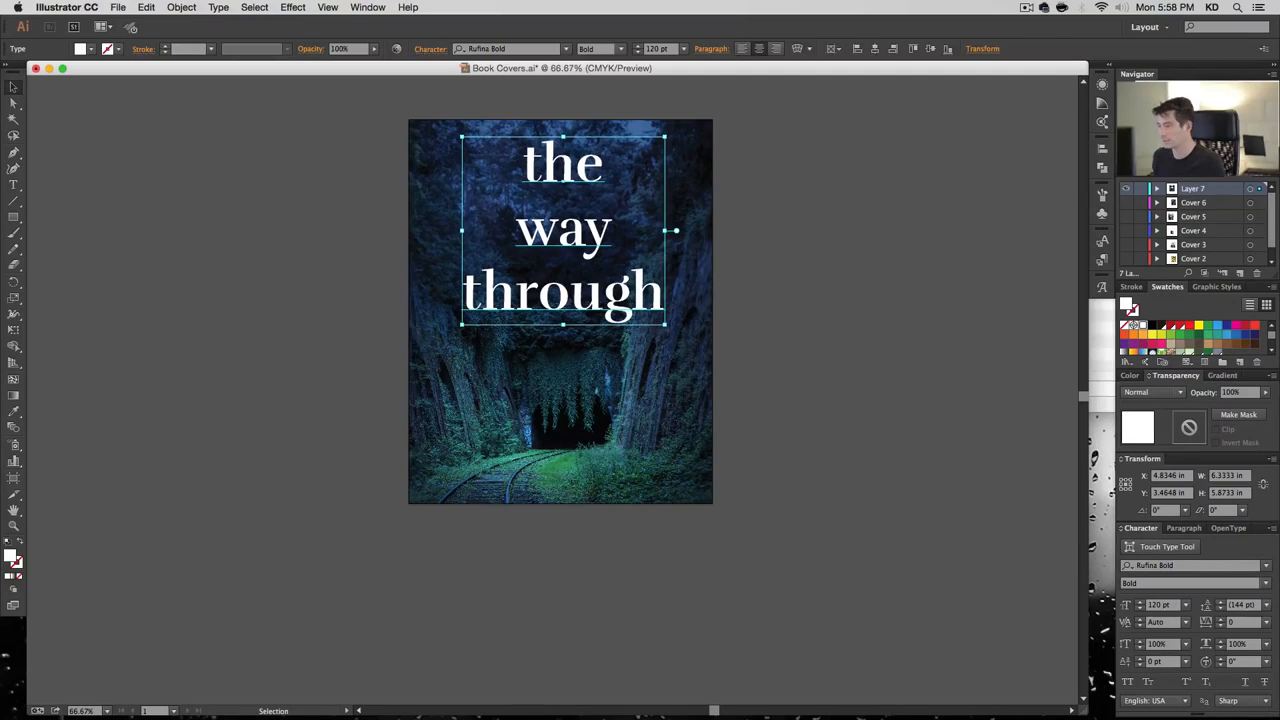
{"action": "double_click", "coordinate": [1245, 608]}
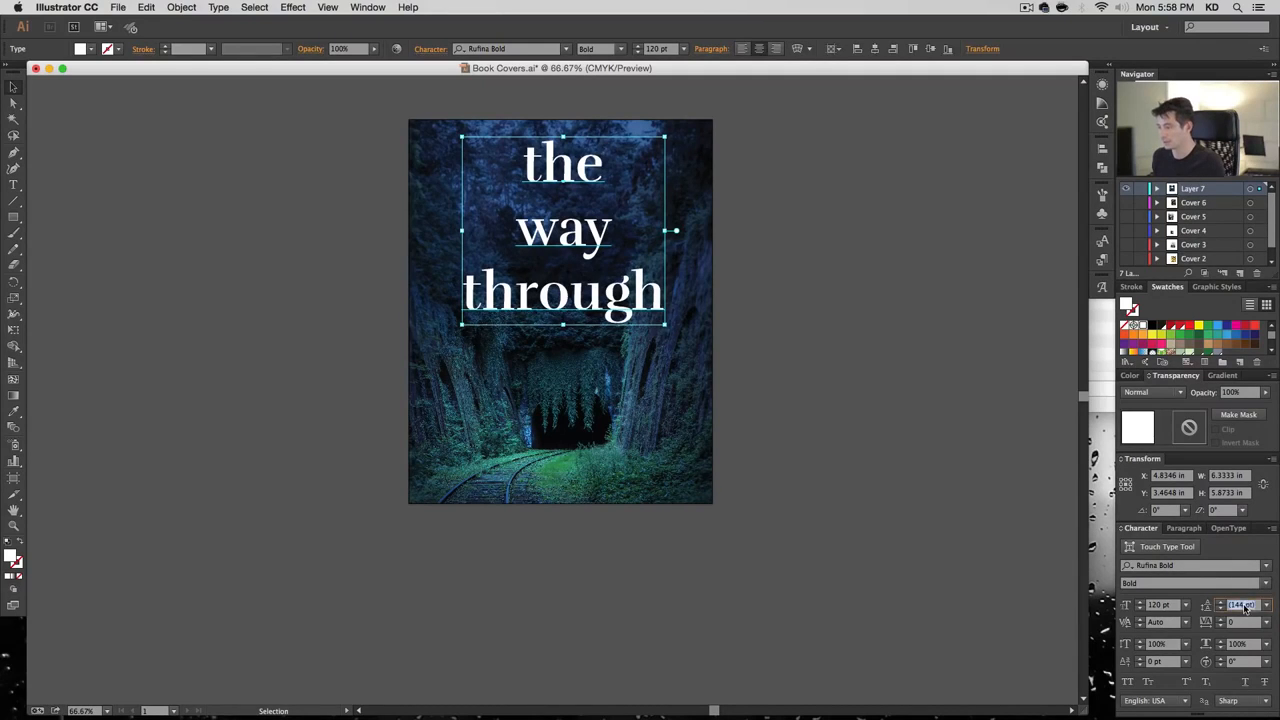
{"action": "type", "text": "120"}
{"action": "key", "text": "Return"}
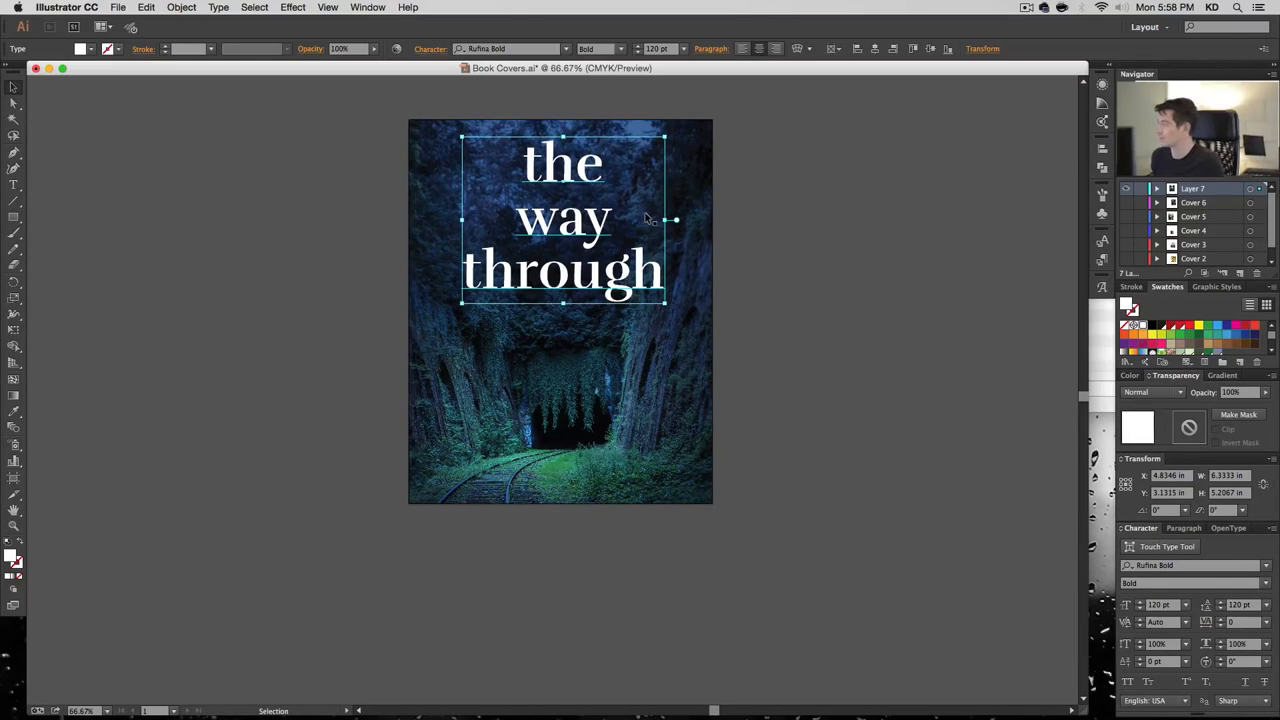
{"action": "left_click", "coordinate": [293, 7]}
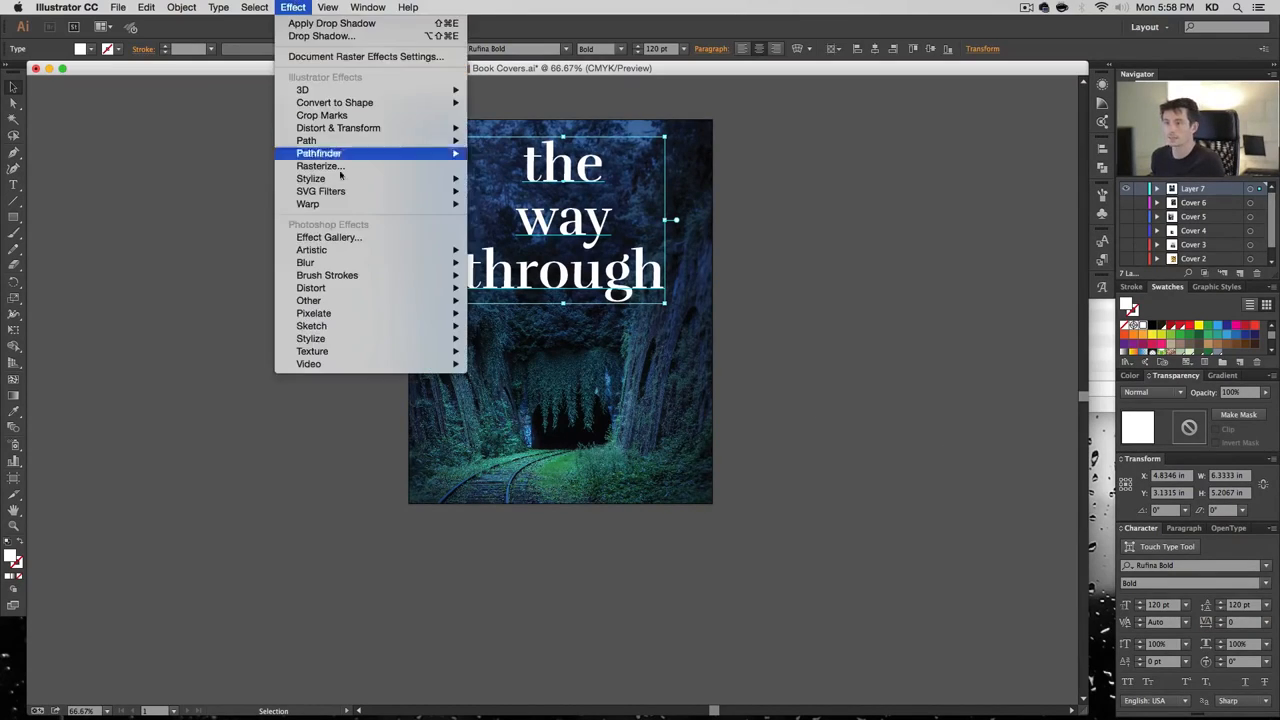
Apply a 0.09 in Feather effect to the title
{"action": "mouse_move", "coordinate": [342, 181]}
{"action": "left_click", "coordinate": [497, 191]}
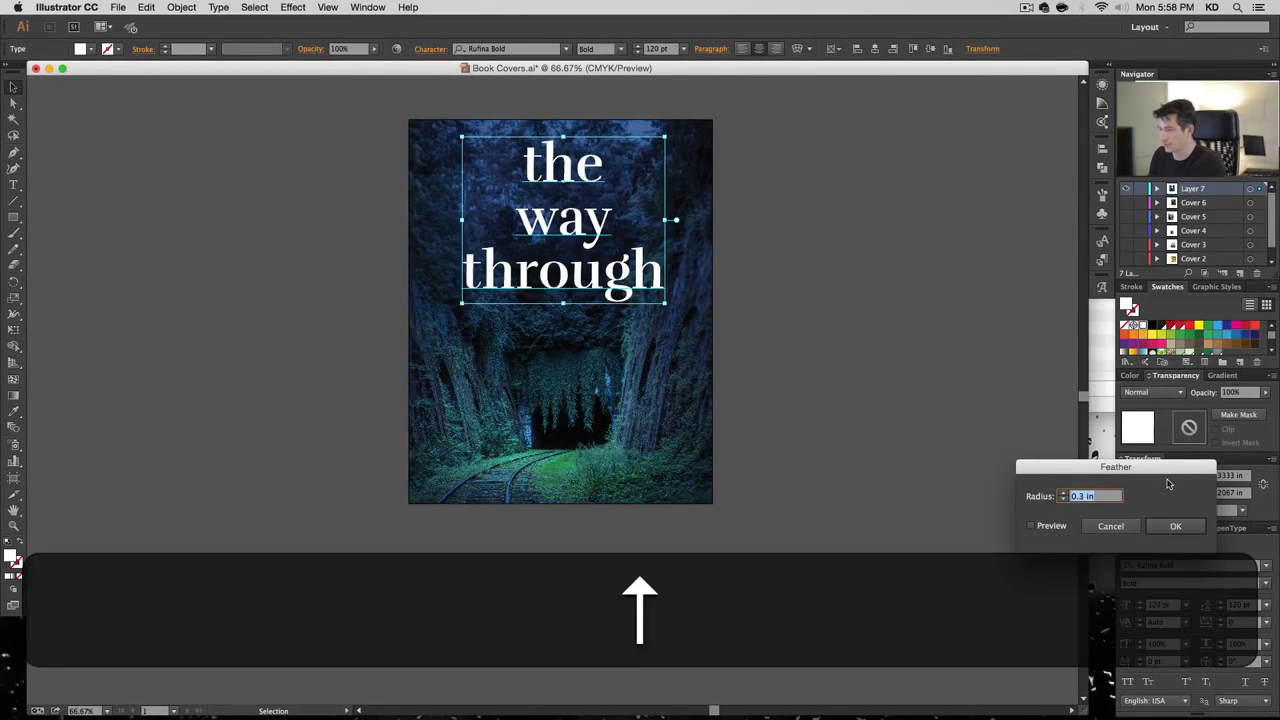
{"action": "key", "text": "Left"}
{"action": "key", "text": "shift+Left"}
{"action": "type", "text": "9"}
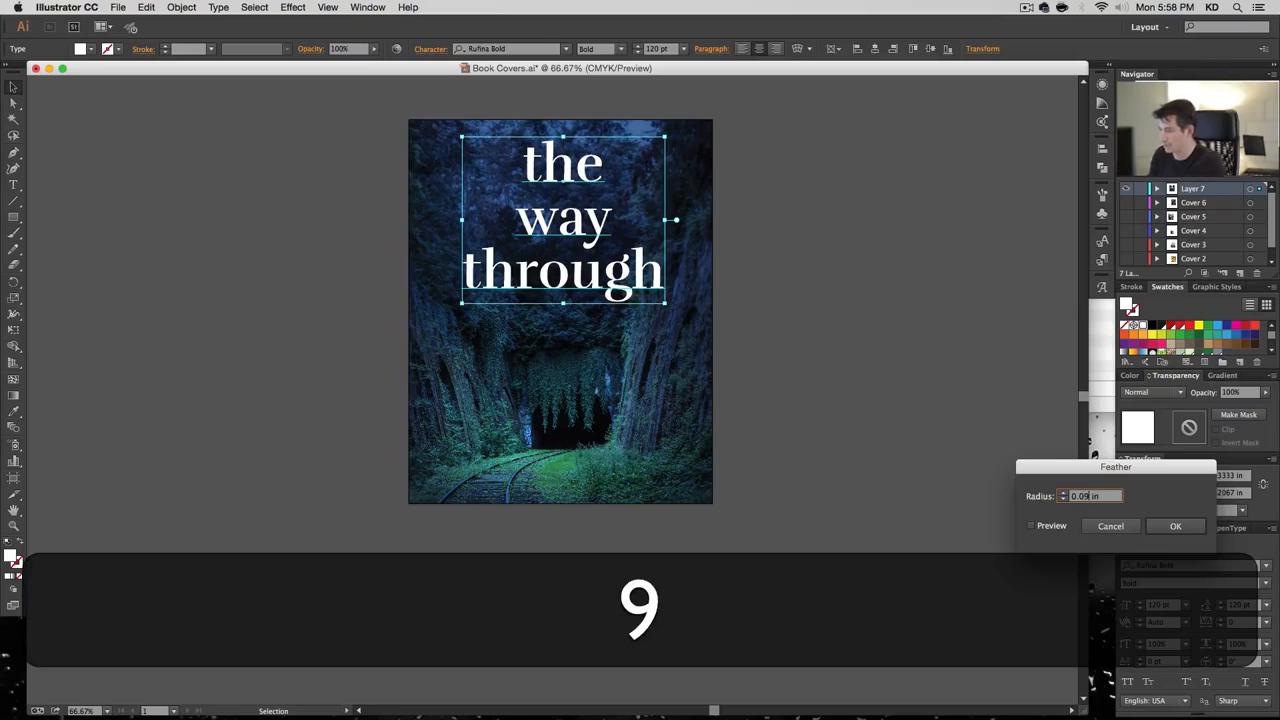
{"action": "left_click", "coordinate": [1031, 525]}
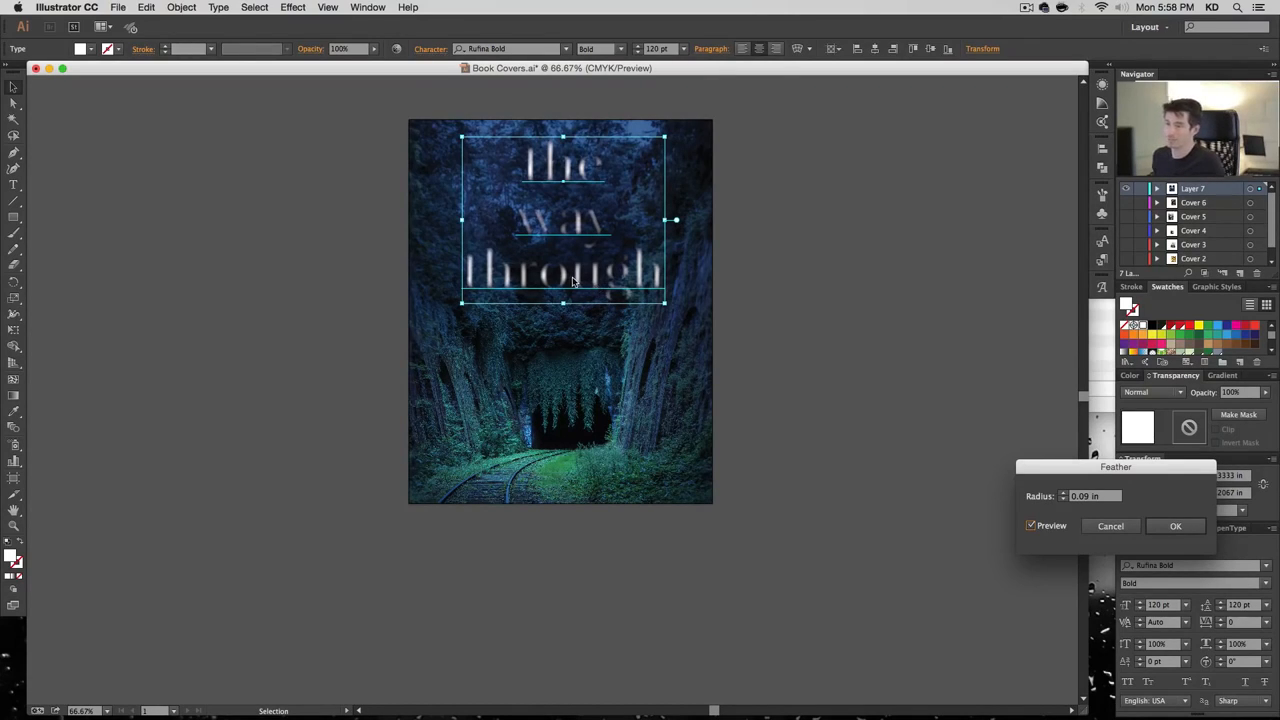
{"action": "left_click", "coordinate": [1172, 526]}
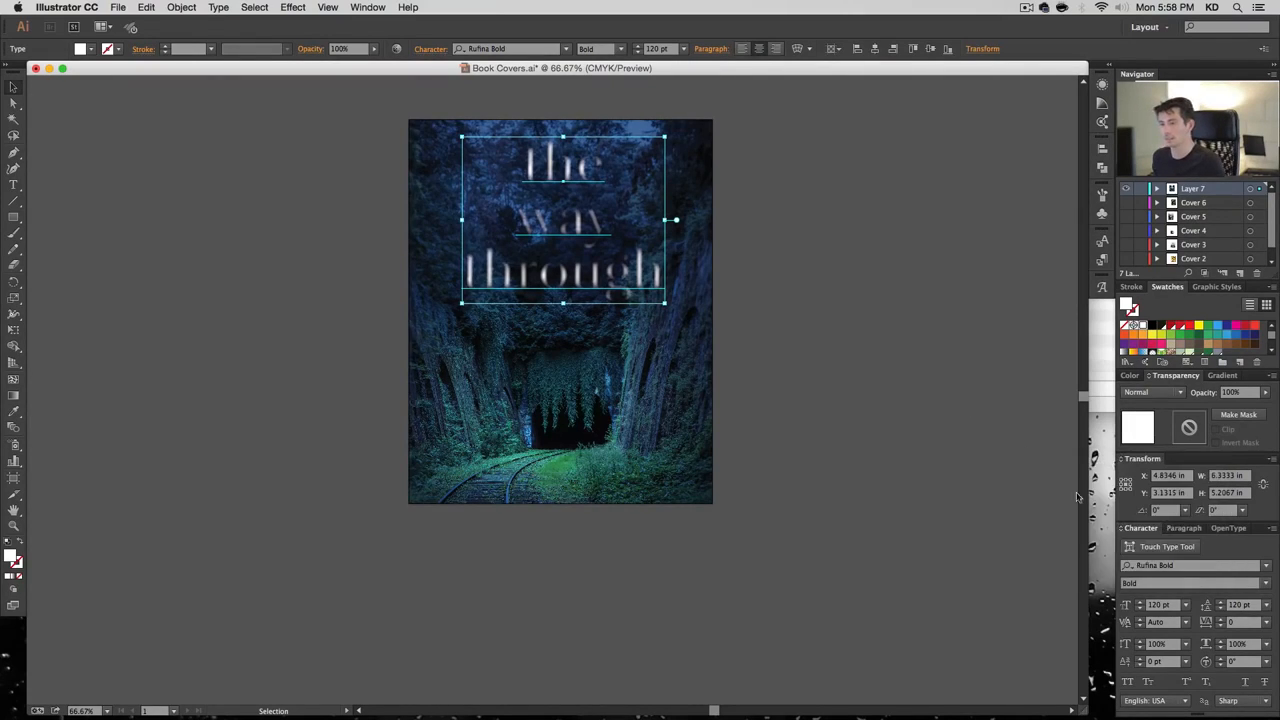
Duplicate the feathered title in front of itself with copy and paste in front
{"action": "left_click", "coordinate": [786, 198]}
{"action": "left_click", "coordinate": [590, 281]}
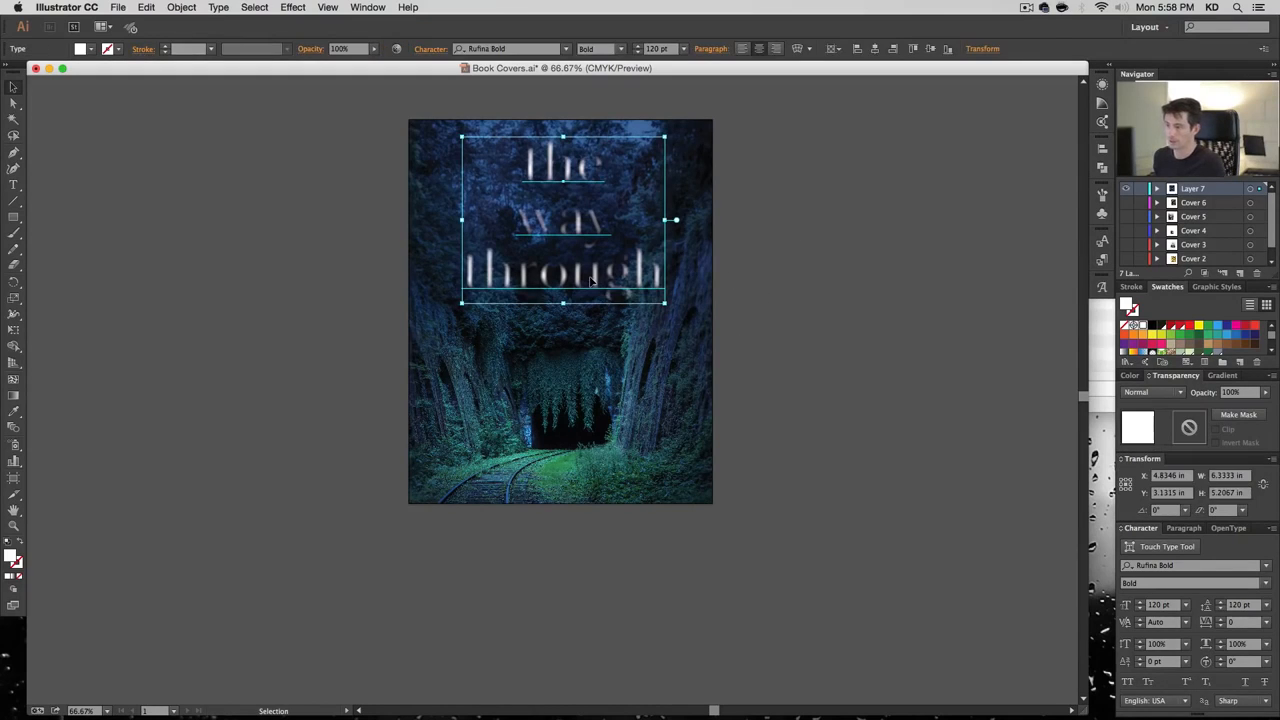
{"action": "left_click", "coordinate": [1157, 190]}
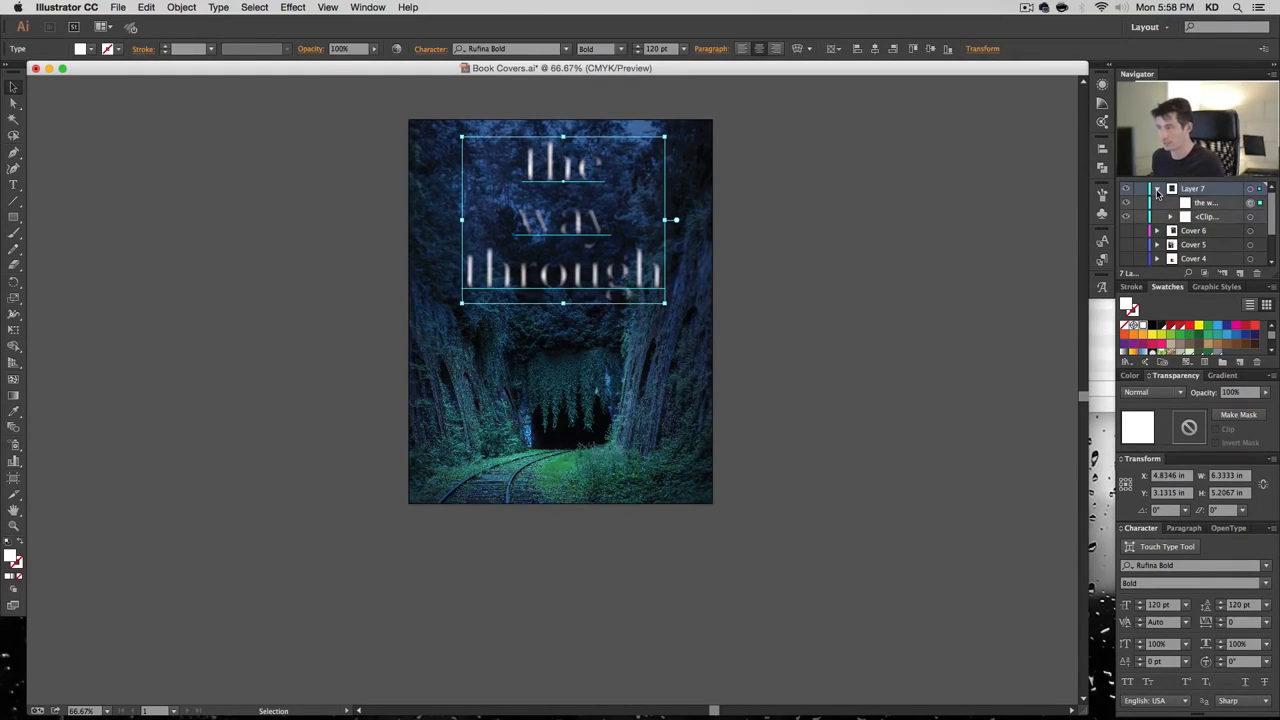
{"action": "key", "text": "super+c"}
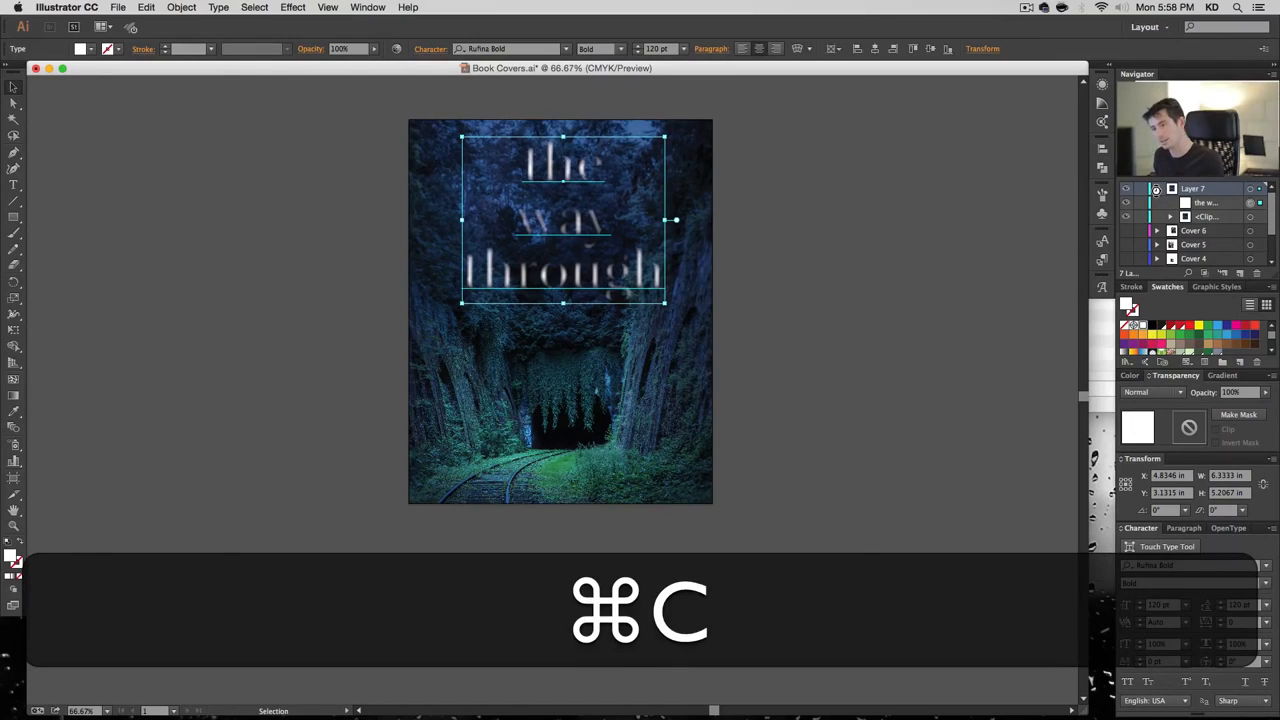
{"action": "key", "text": "super+f"}
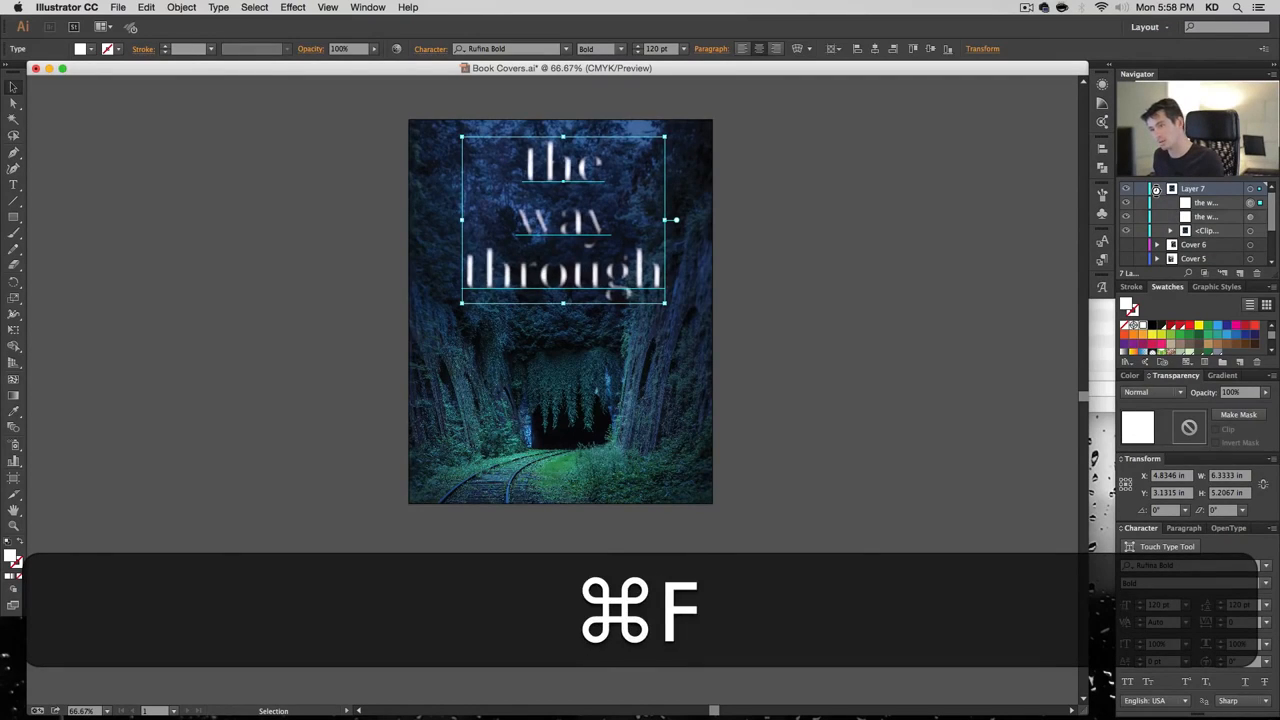
Remove the feather from the top copy and set it to 30% opacity
{"action": "left_click", "coordinate": [1109, 68]}
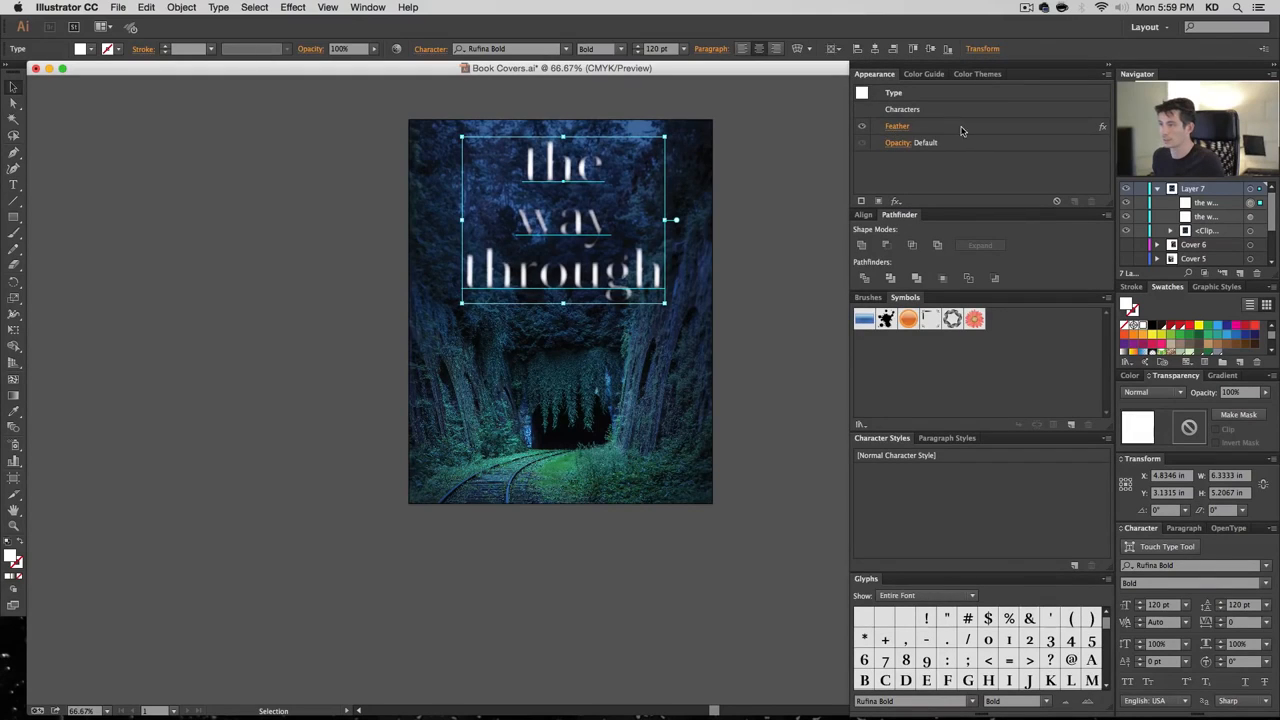
{"action": "left_click", "coordinate": [962, 126]}
{"action": "left_click", "coordinate": [1091, 201]}
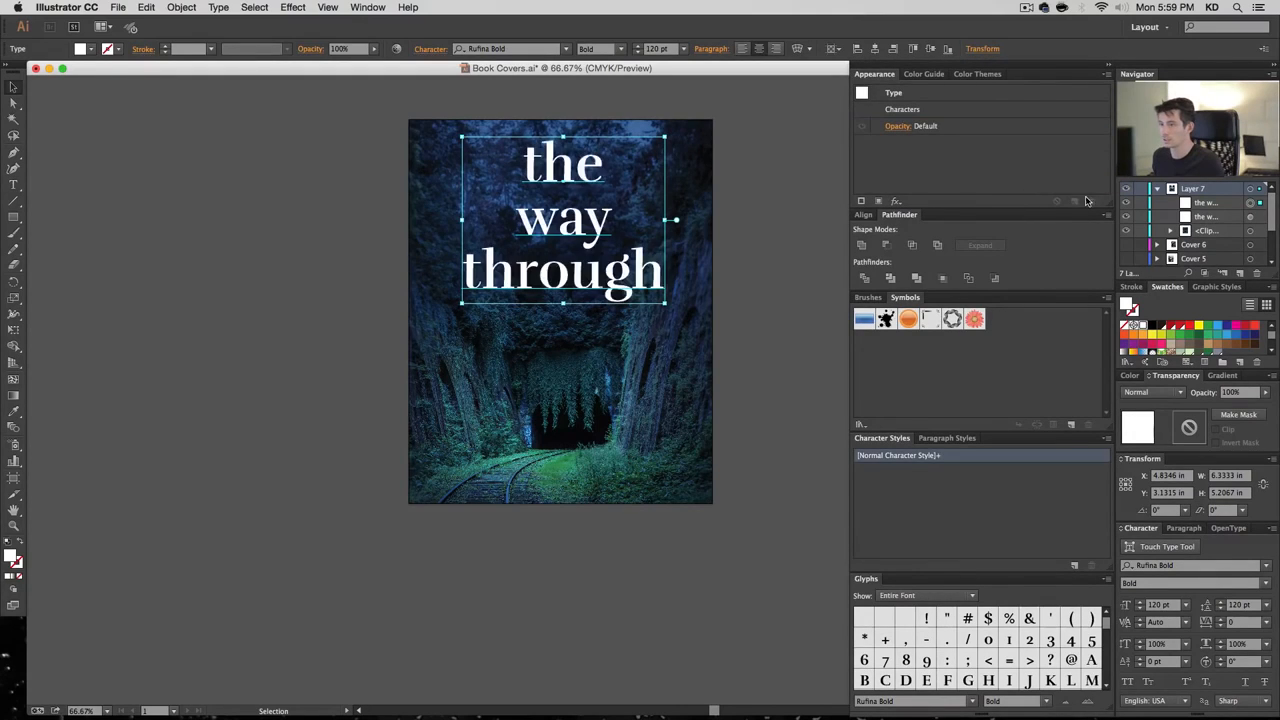
{"action": "left_click", "coordinate": [1109, 68]}
{"action": "left_click", "coordinate": [1233, 393]}
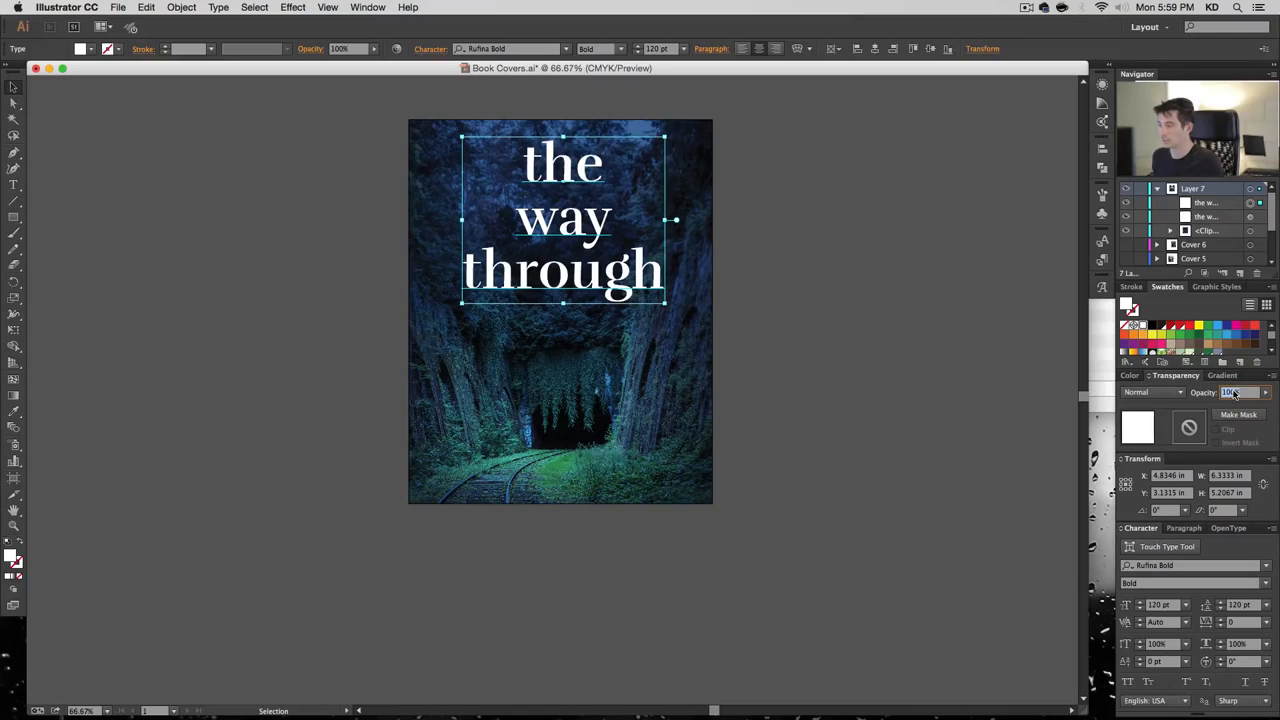
{"action": "type", "text": "30"}
{"action": "key", "text": "Return"}
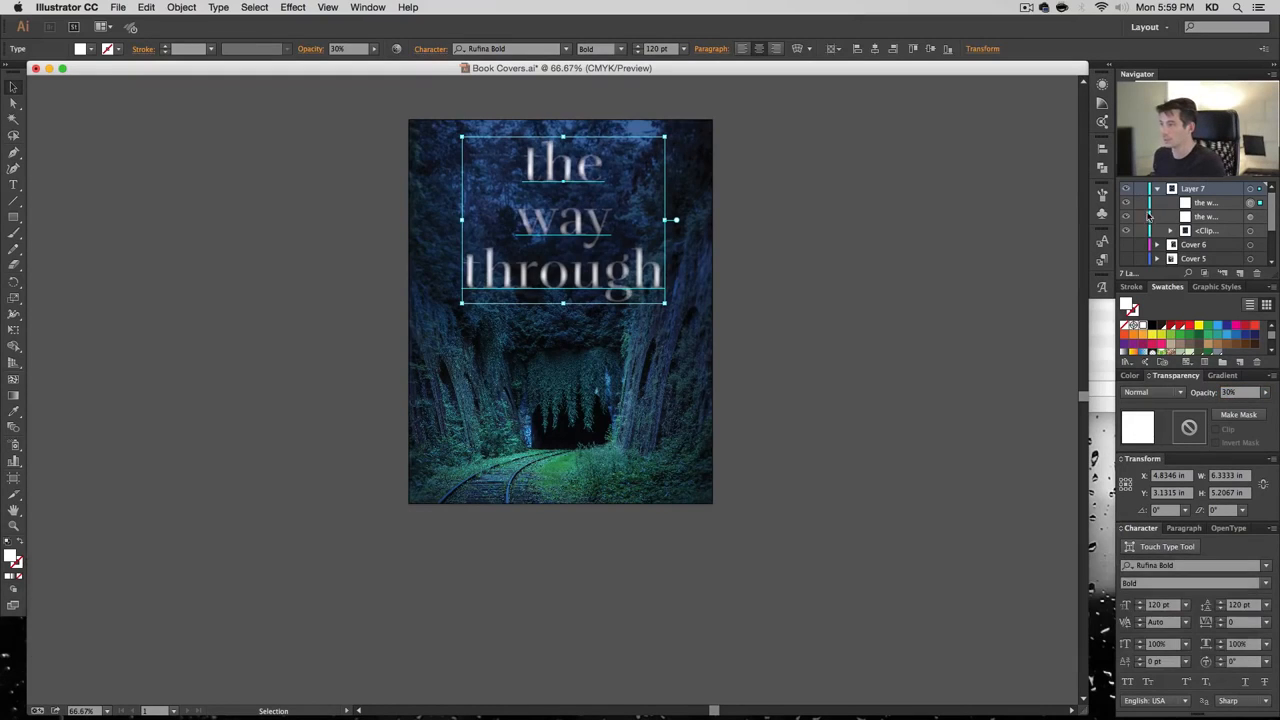
Toggle the faint and blurred title copies' visibility in Layers to compare them
{"action": "left_click", "coordinate": [1126, 204]}
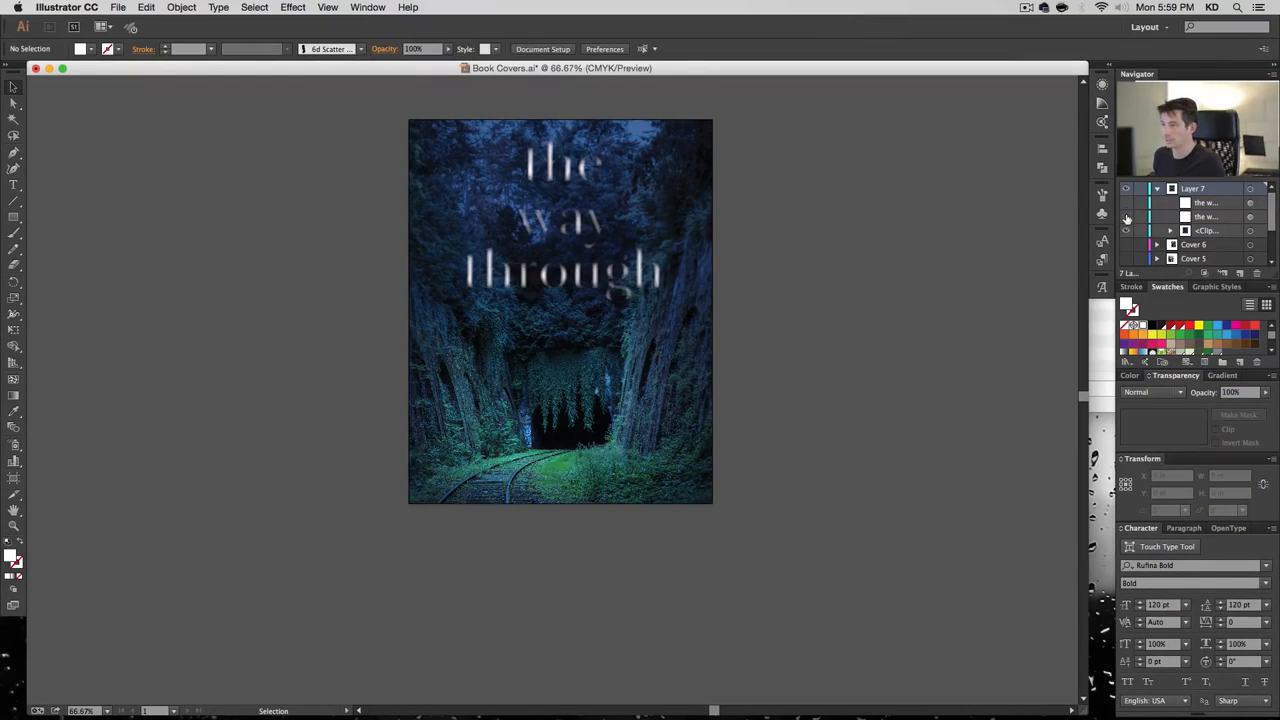
{"action": "left_click", "coordinate": [1126, 217]}
{"action": "left_click", "coordinate": [1126, 204]}
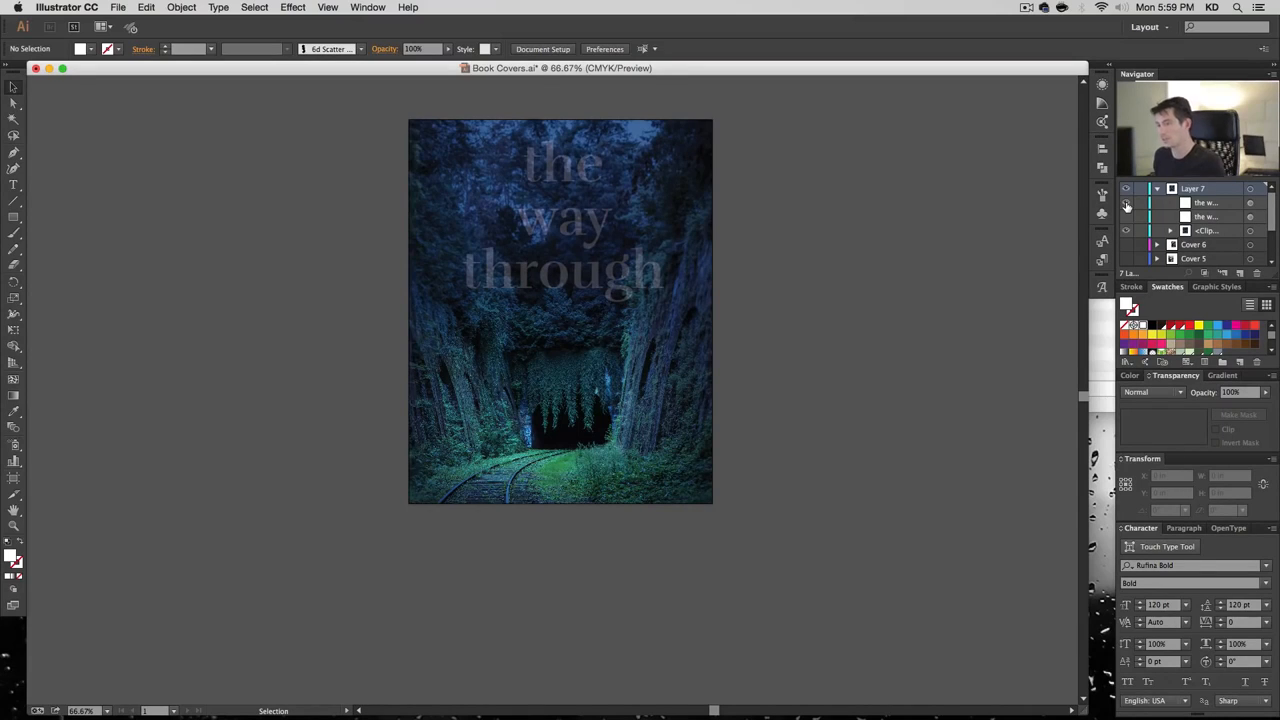
{"action": "left_click", "coordinate": [1126, 217]}
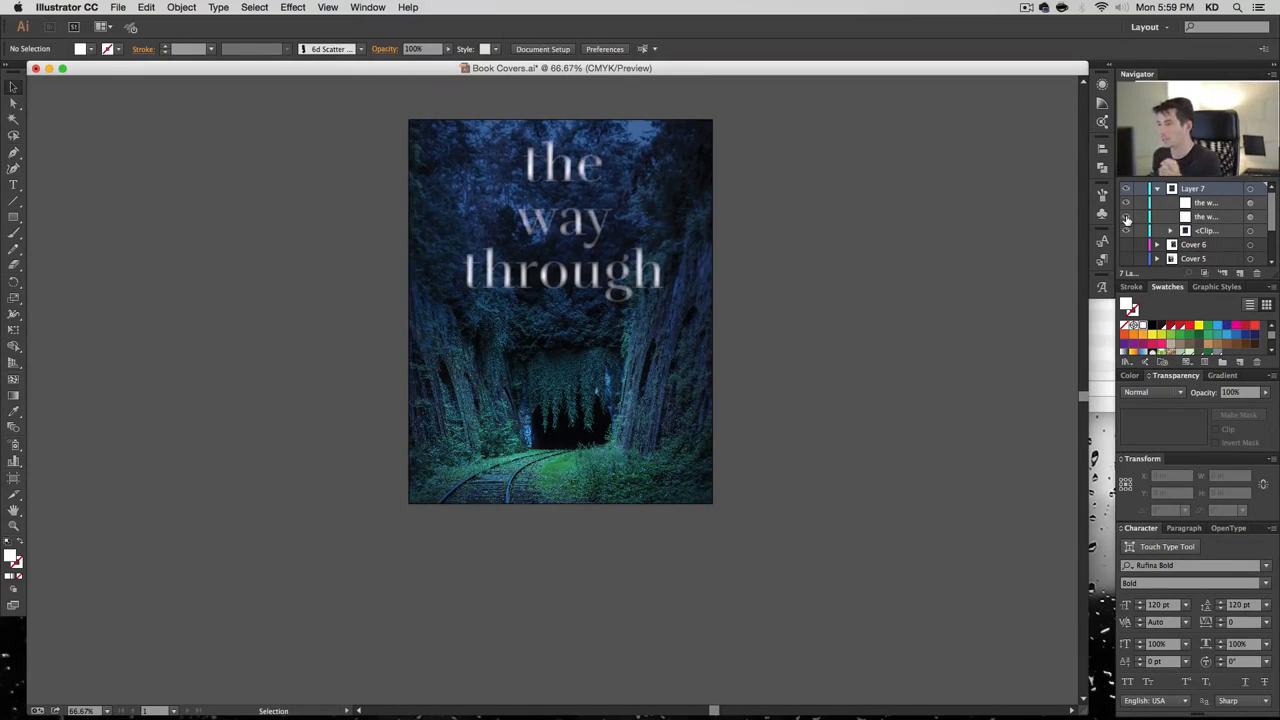
Lower the faint title copy's opacity to 25% and deselect
{"action": "left_click", "coordinate": [1250, 203]}
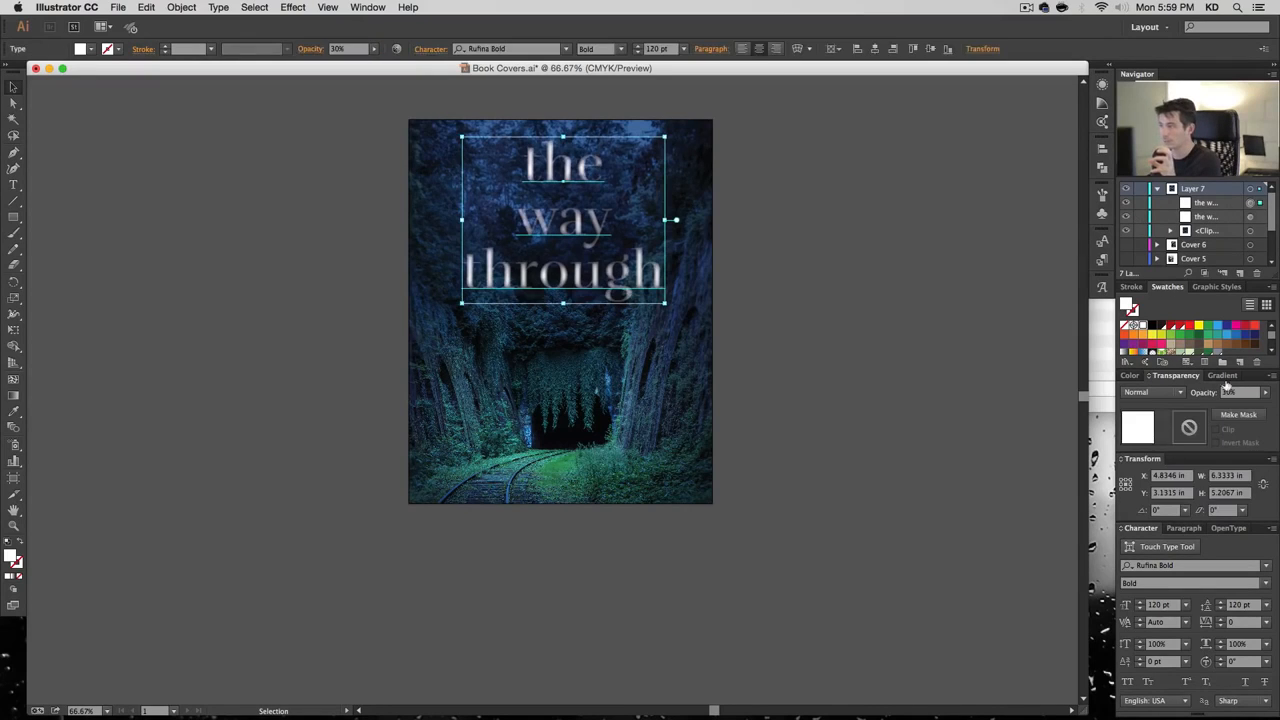
{"action": "left_click", "coordinate": [1243, 395]}
{"action": "type", "text": "25"}
{"action": "key", "text": "Return"}
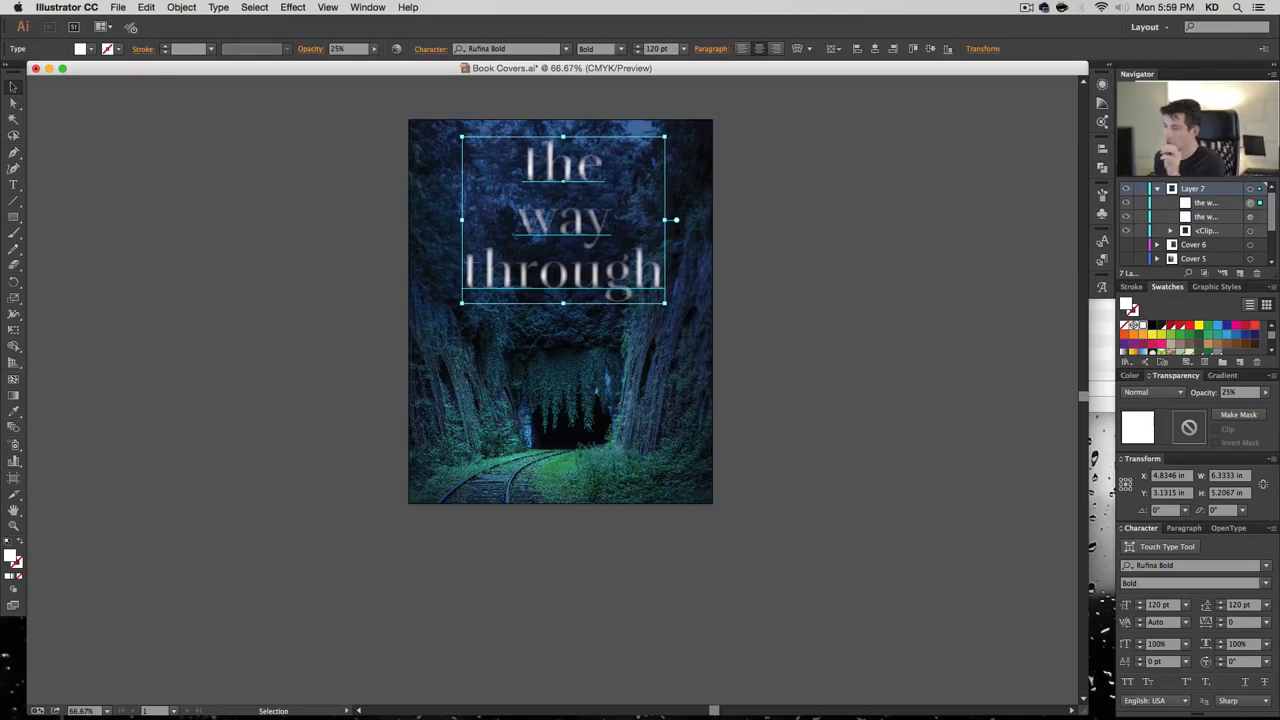
{"action": "left_click", "coordinate": [916, 224]}
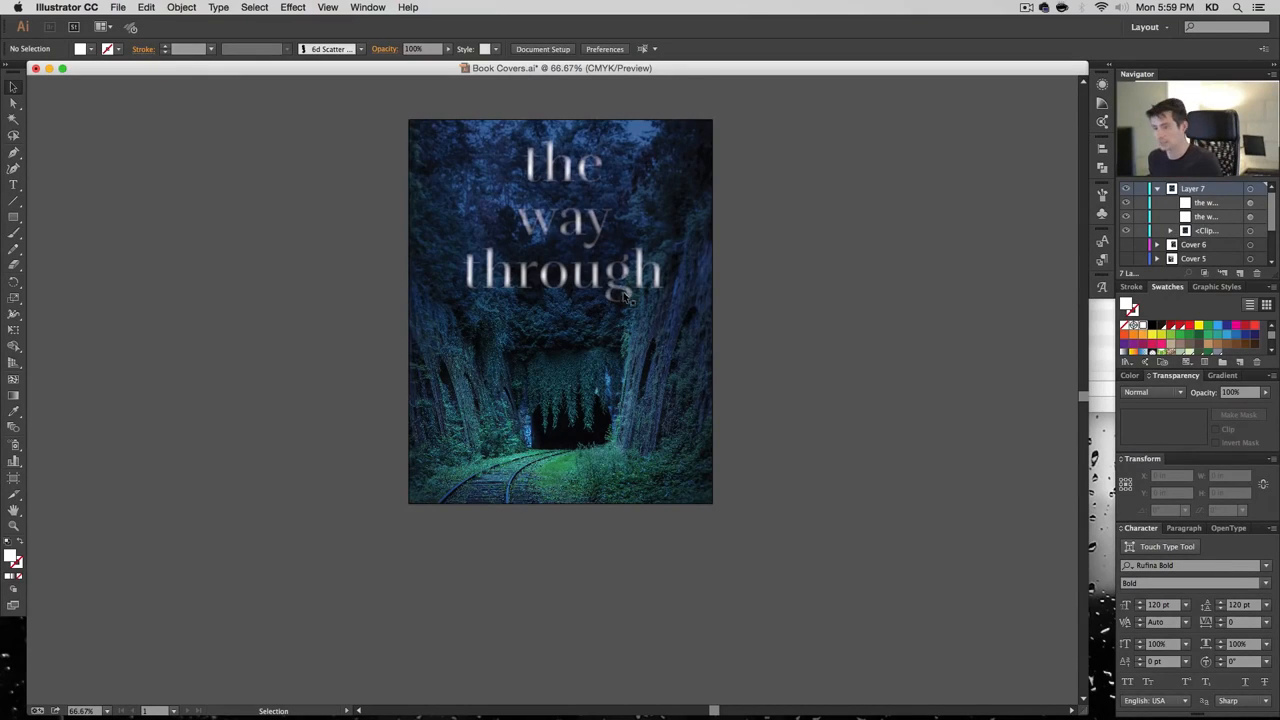
Create a 9.5 × 12 in rectangle centred on the artboard
{"action": "key", "text": "m"}
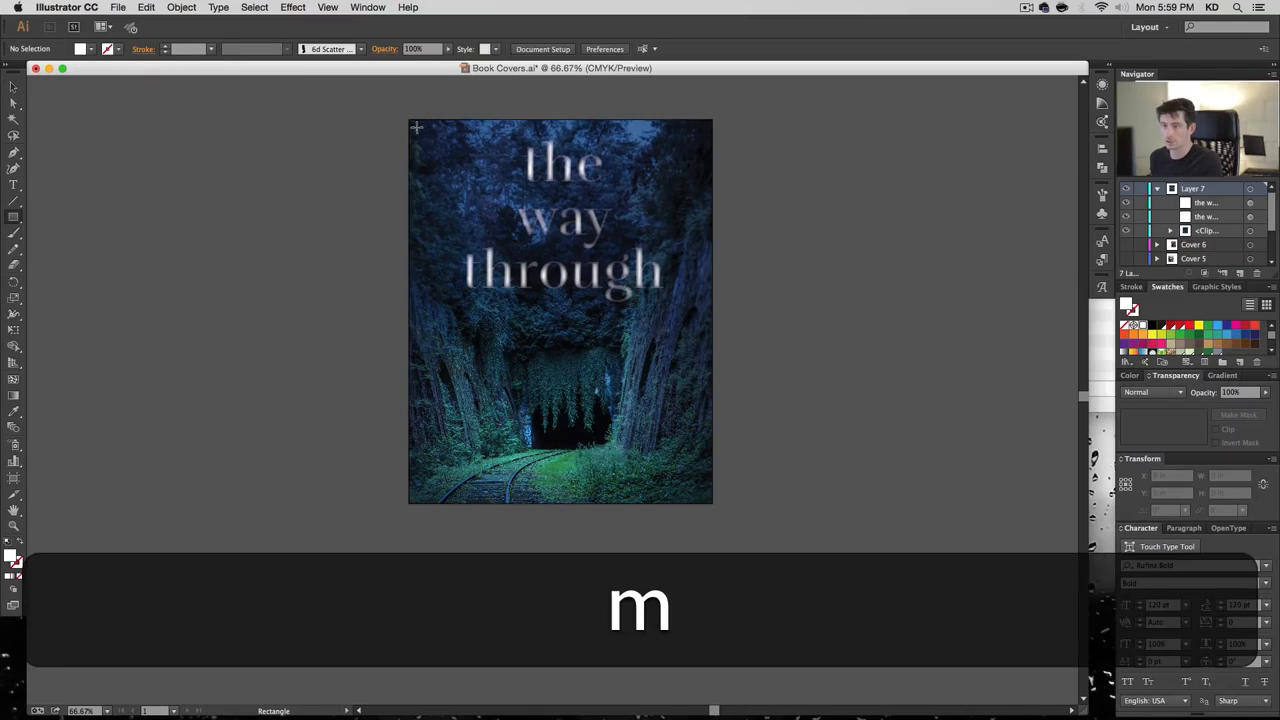
{"action": "left_click", "coordinate": [471, 237]}
{"action": "key", "text": "Return"}
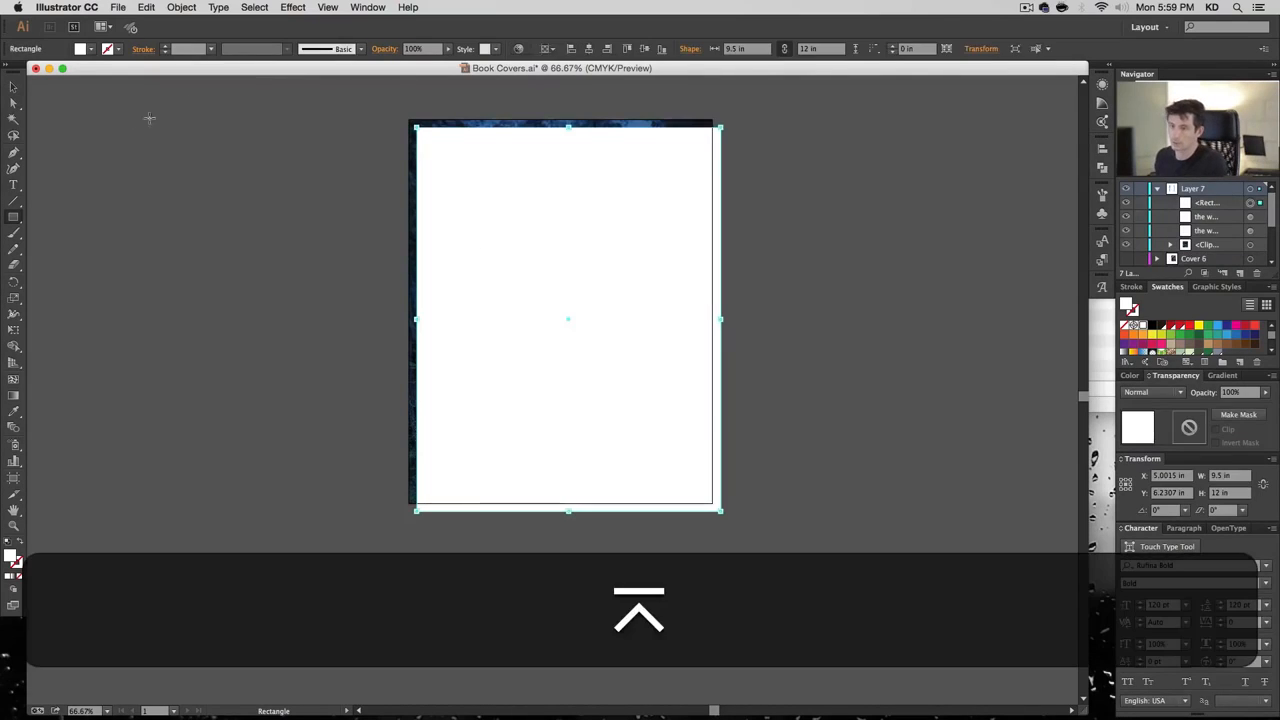
{"action": "left_click", "coordinate": [13, 87]}
{"action": "left_click", "coordinate": [589, 50]}
{"action": "left_click", "coordinate": [645, 50]}
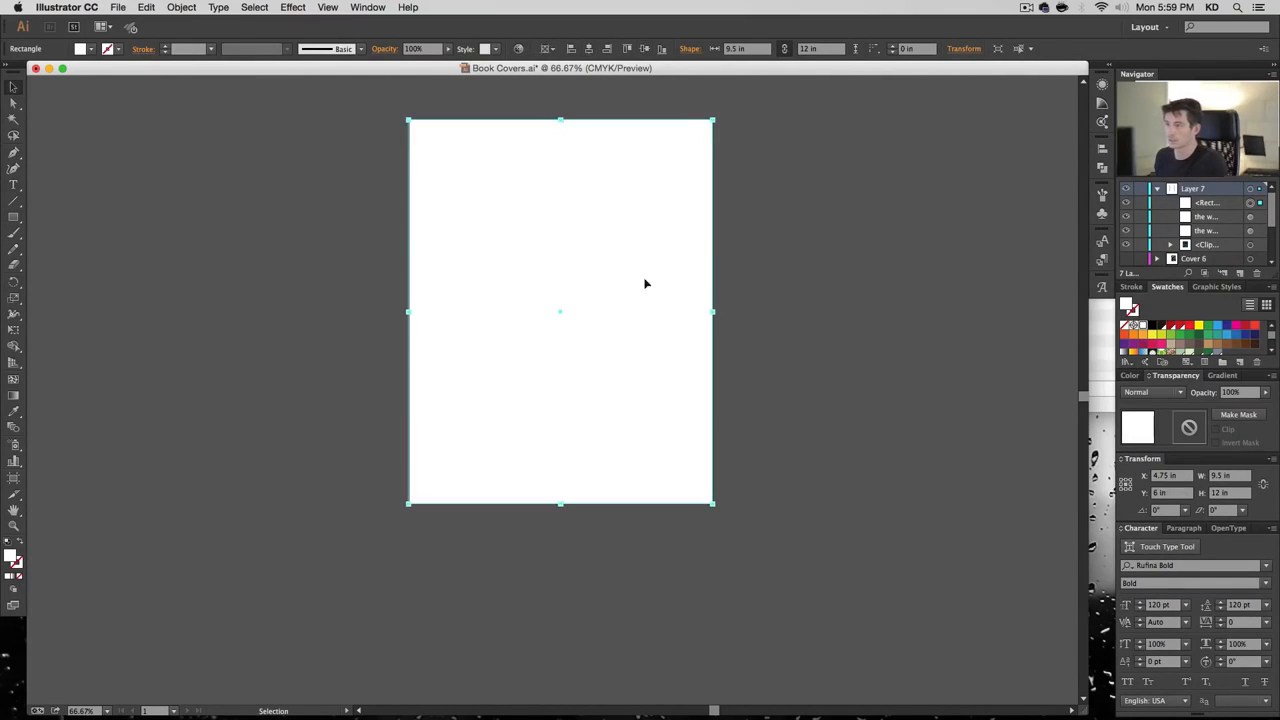
Move the rectangle below the title in Layers and set its blend mode to Multiply
{"action": "left_click_drag", "start_coordinate": [1216, 220], "coordinate": [1220, 252]}
{"action": "left_click", "coordinate": [1170, 245]}
{"action": "scroll", "coordinate": [1214, 238], "scroll_direction": "down", "scroll_amount": 1}
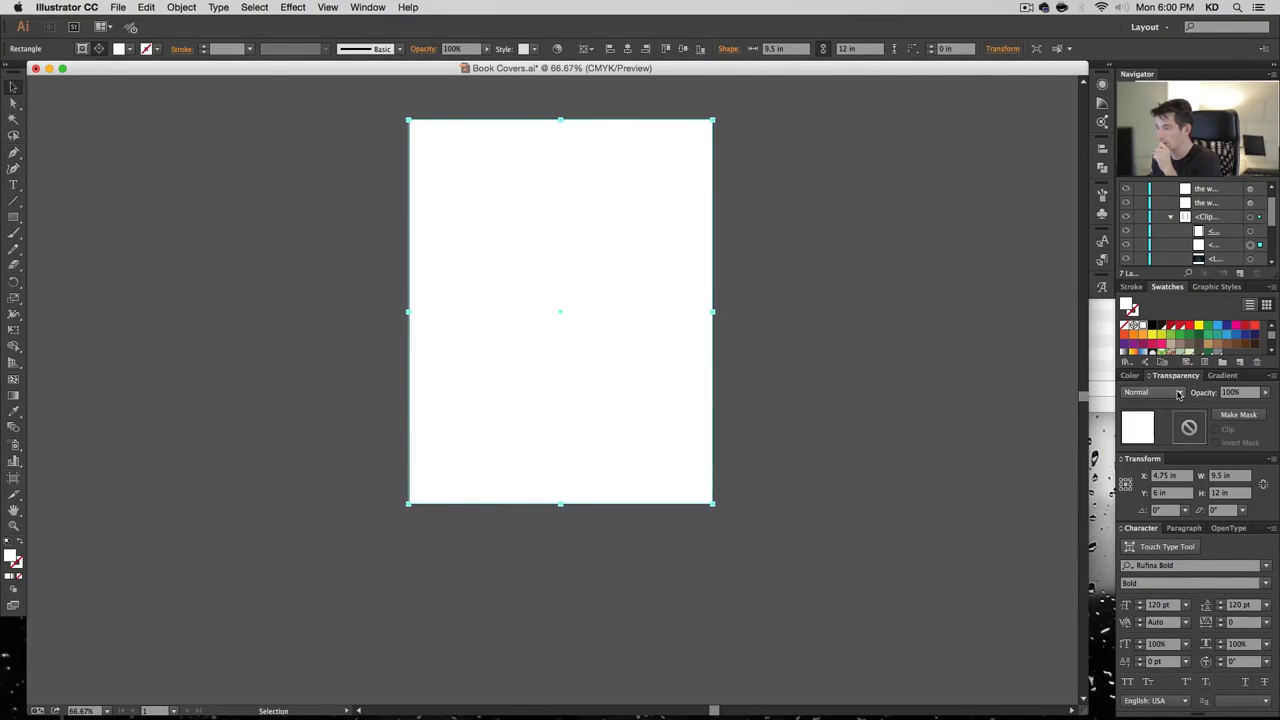
{"action": "left_click", "coordinate": [1178, 394]}
{"action": "left_click", "coordinate": [1168, 438]}
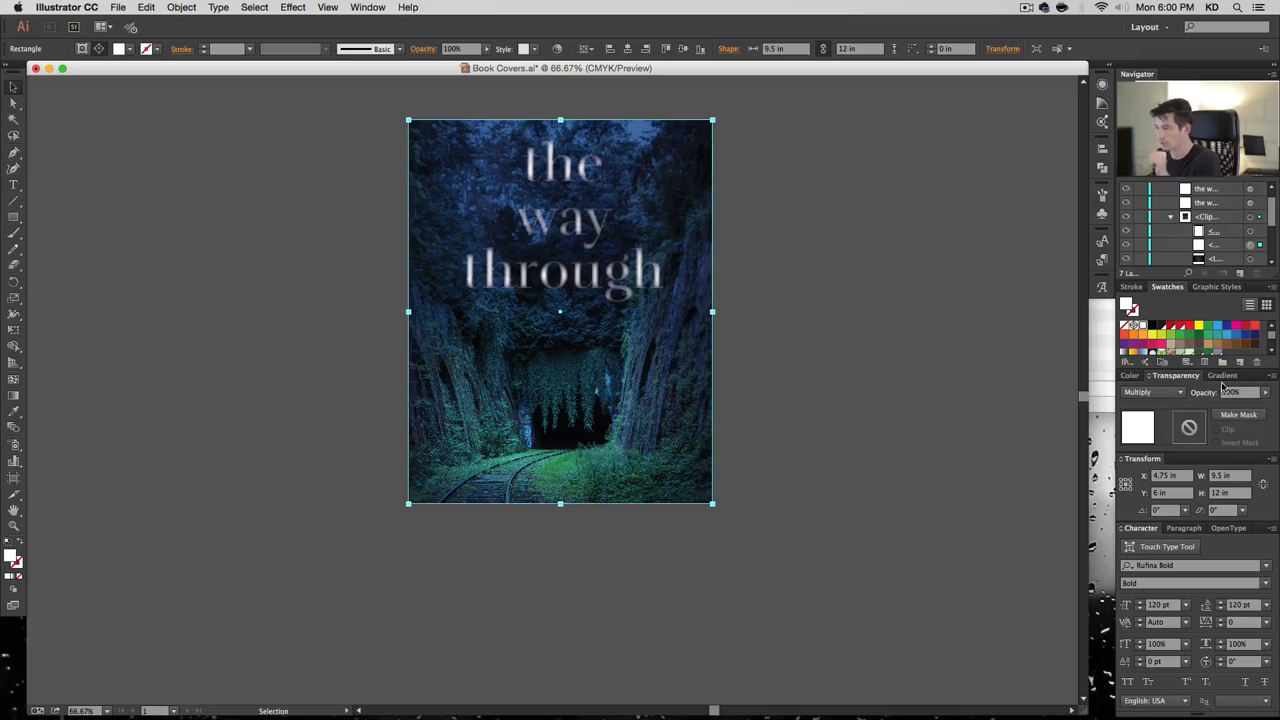
Fill the rectangle with lavender purple 8C6FD1
{"action": "double_click", "coordinate": [10, 557]}
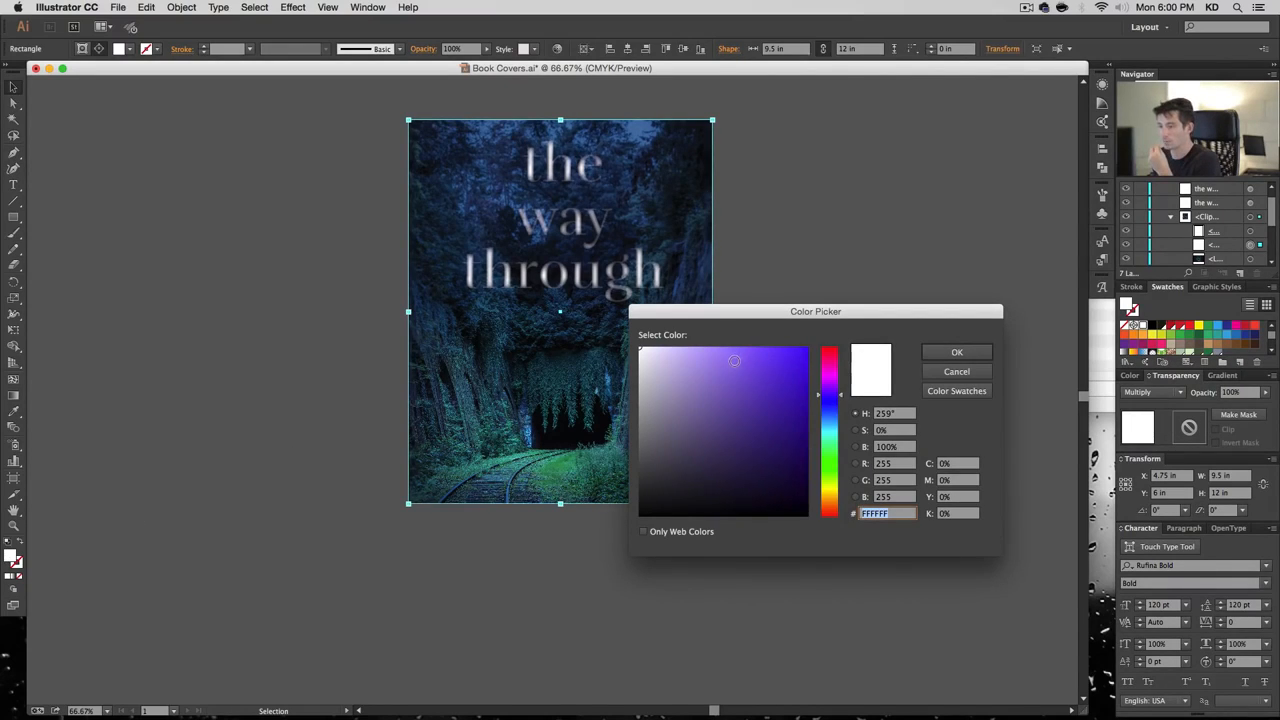
{"action": "mouse_move", "coordinate": [734, 360]}
{"action": "left_mouse_down"}
{"action": "mouse_move", "coordinate": [709, 411]}
{"action": "mouse_move", "coordinate": [727, 416]}
{"action": "mouse_move", "coordinate": [683, 400]}
{"action": "left_mouse_up"}
{"action": "left_click", "coordinate": [941, 347]}
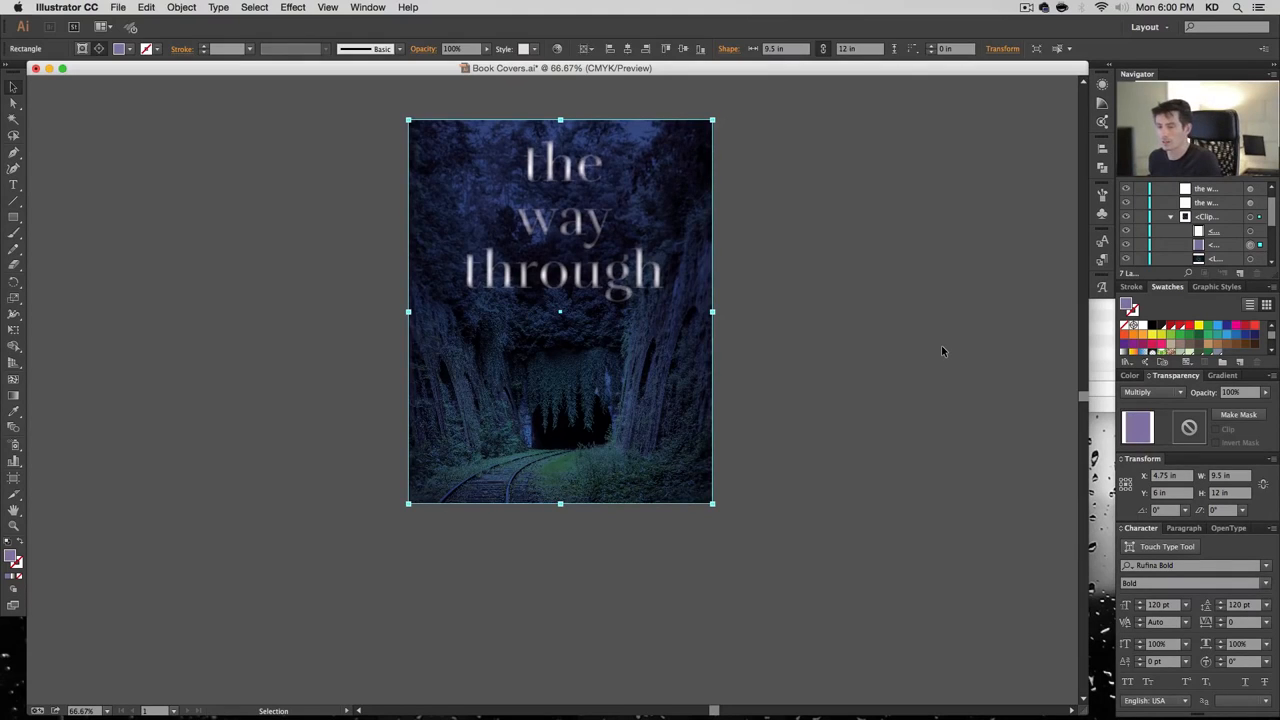
{"action": "left_click", "coordinate": [929, 487]}
Type the author byline near the cover's bottom and set it in Dorsa
{"action": "key", "text": "t"}
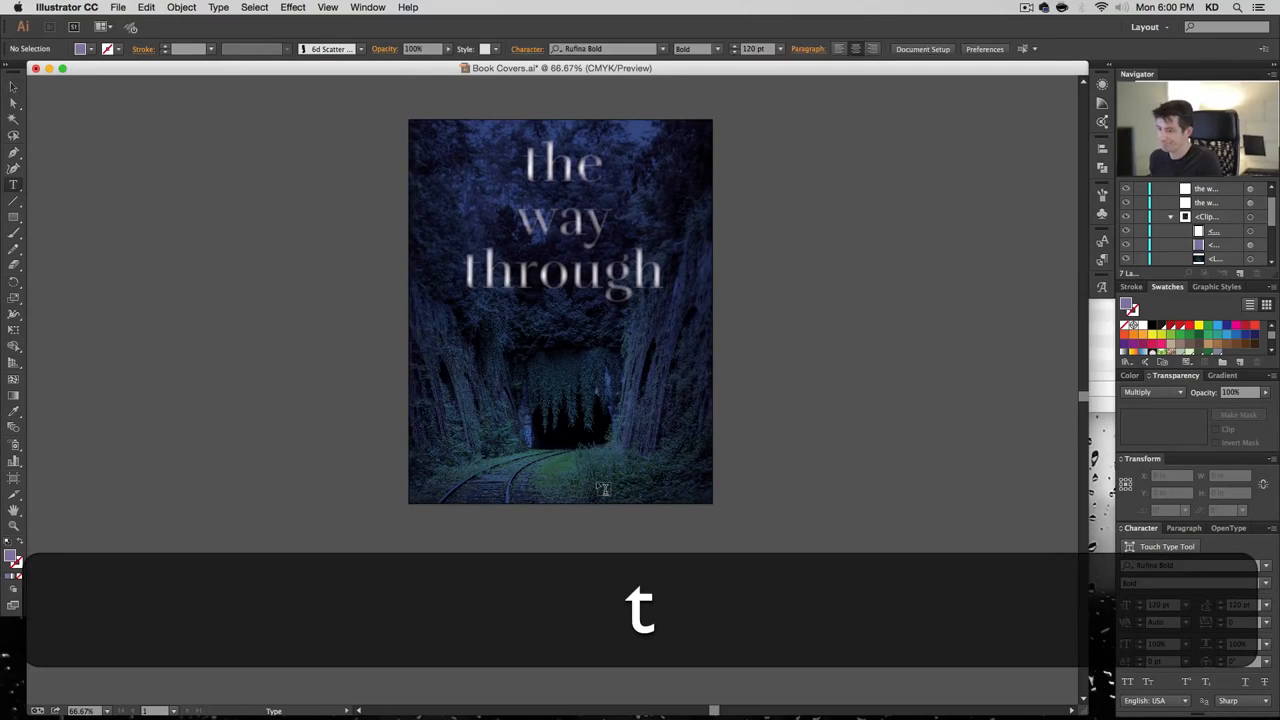
{"action": "left_click", "coordinate": [612, 492]}
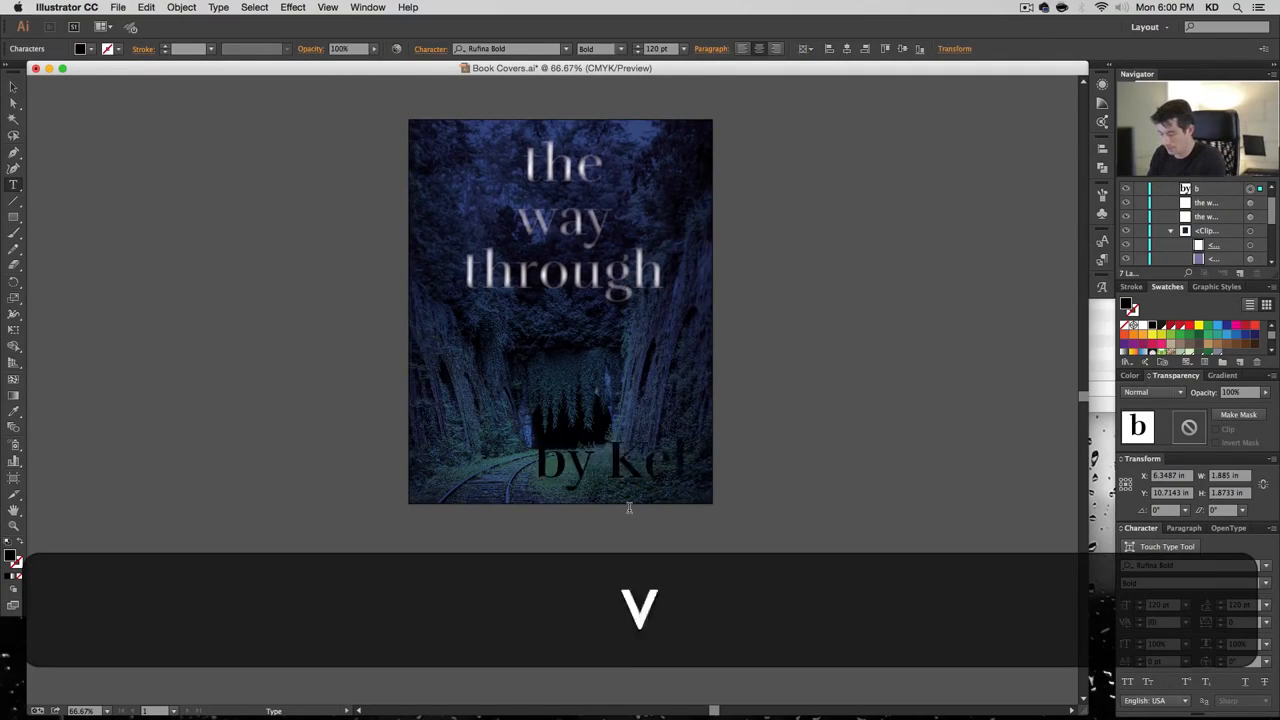
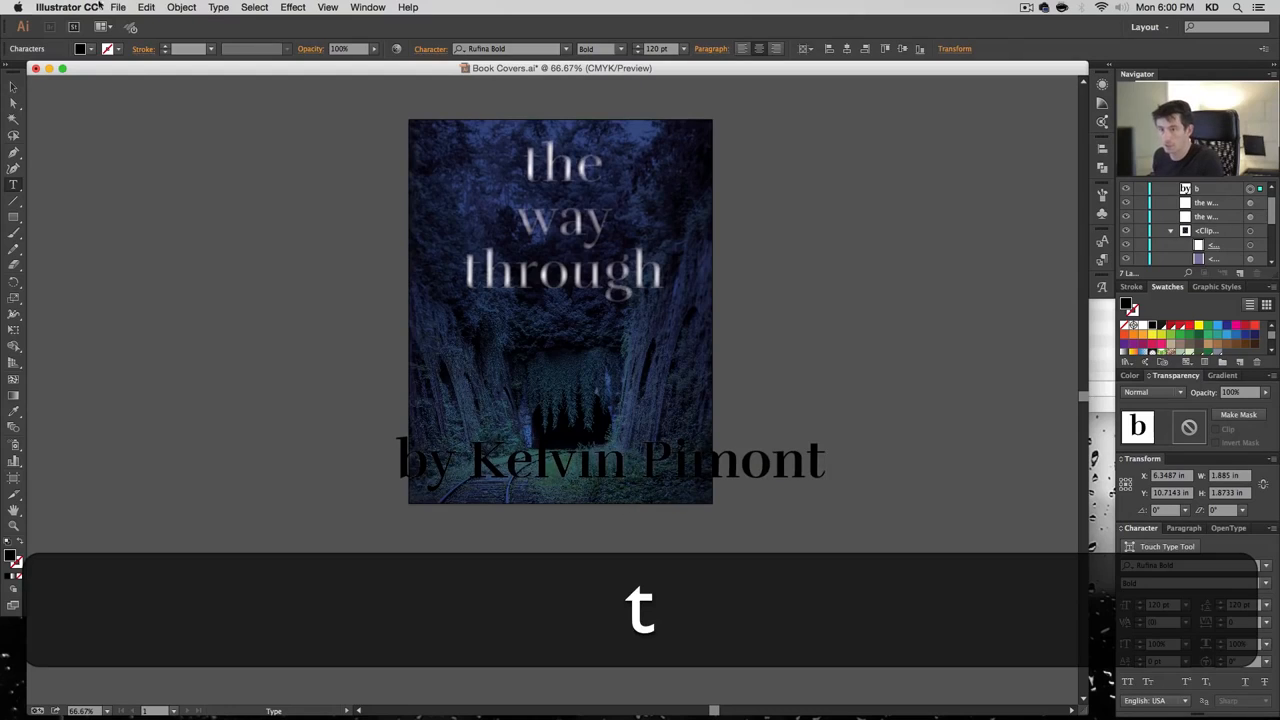
{"action": "key", "text": "Escape"}
{"action": "left_click", "coordinate": [517, 48]}
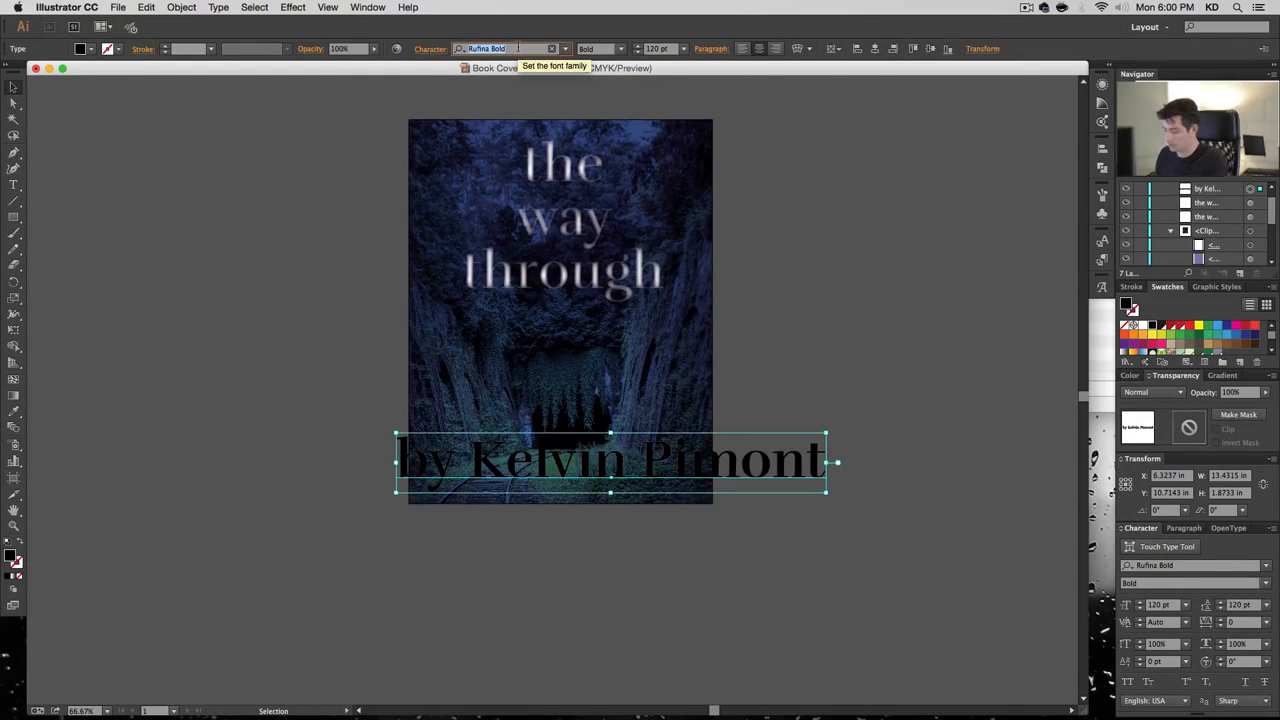
{"action": "type", "text": "dor"}
{"action": "key", "text": "Return"}
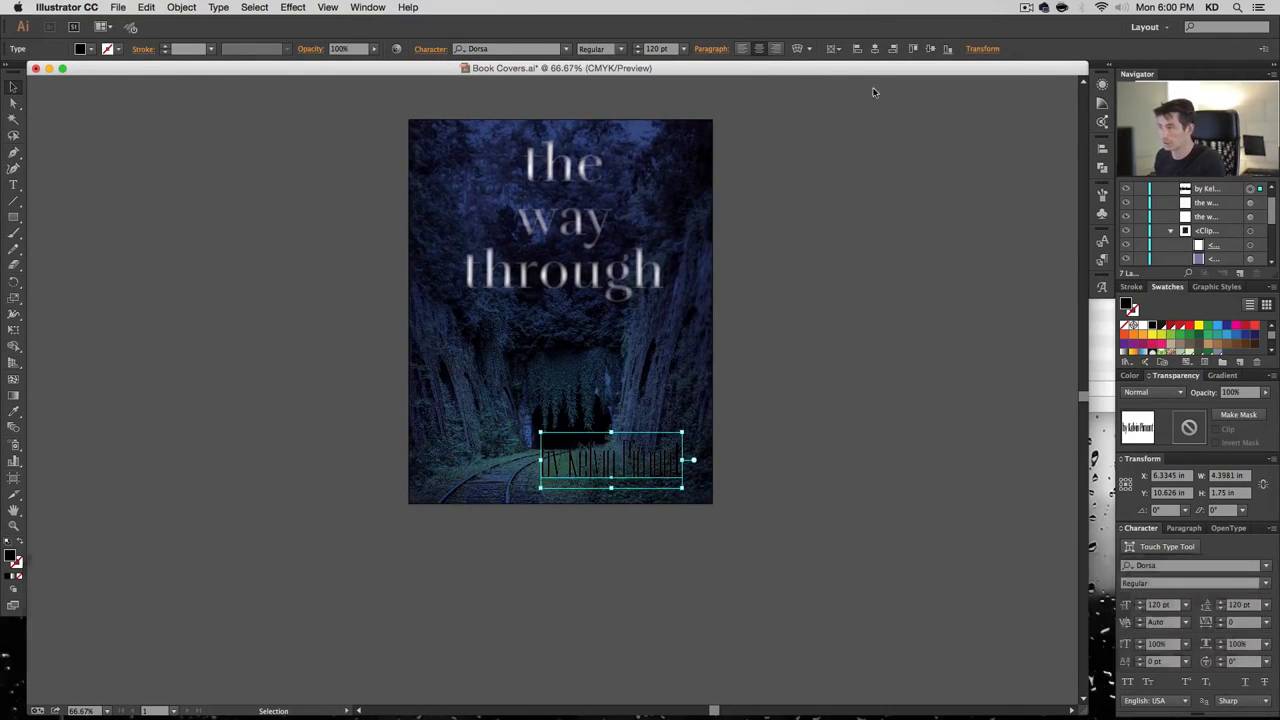
Make the byline white and size it to 36 pt
{"action": "left_click", "coordinate": [1146, 327]}
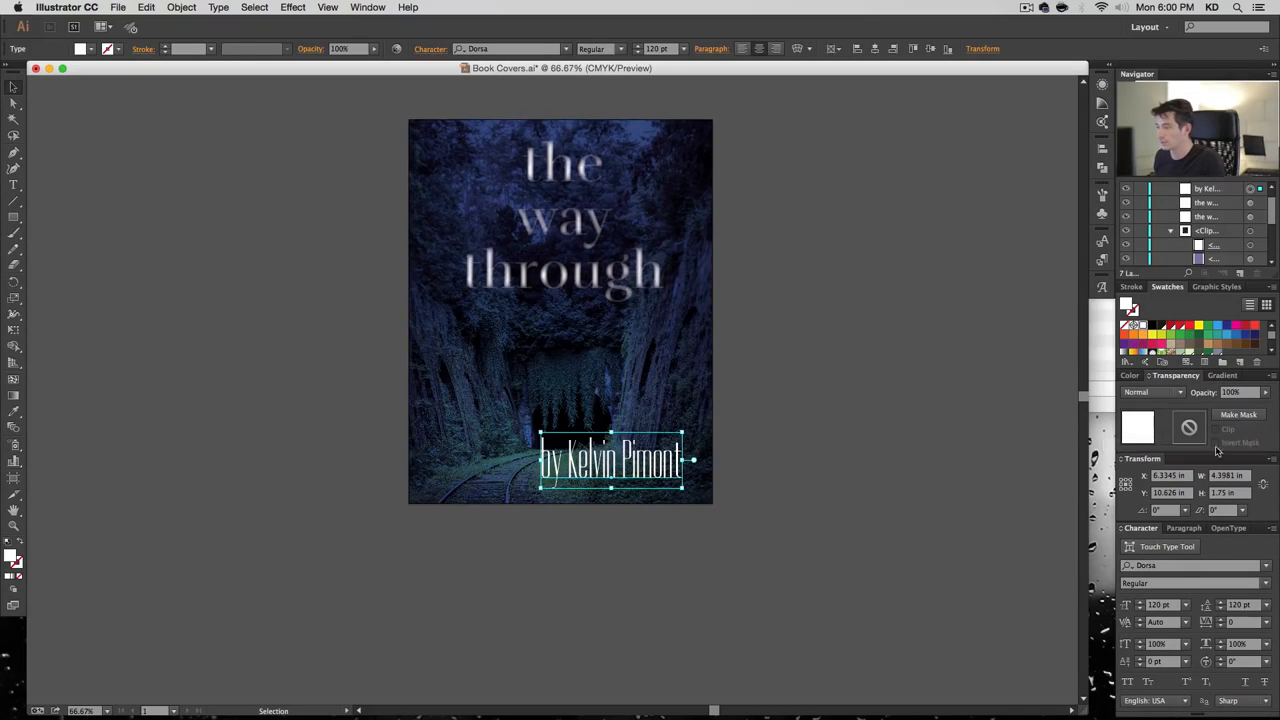
{"action": "left_click", "coordinate": [684, 49]}
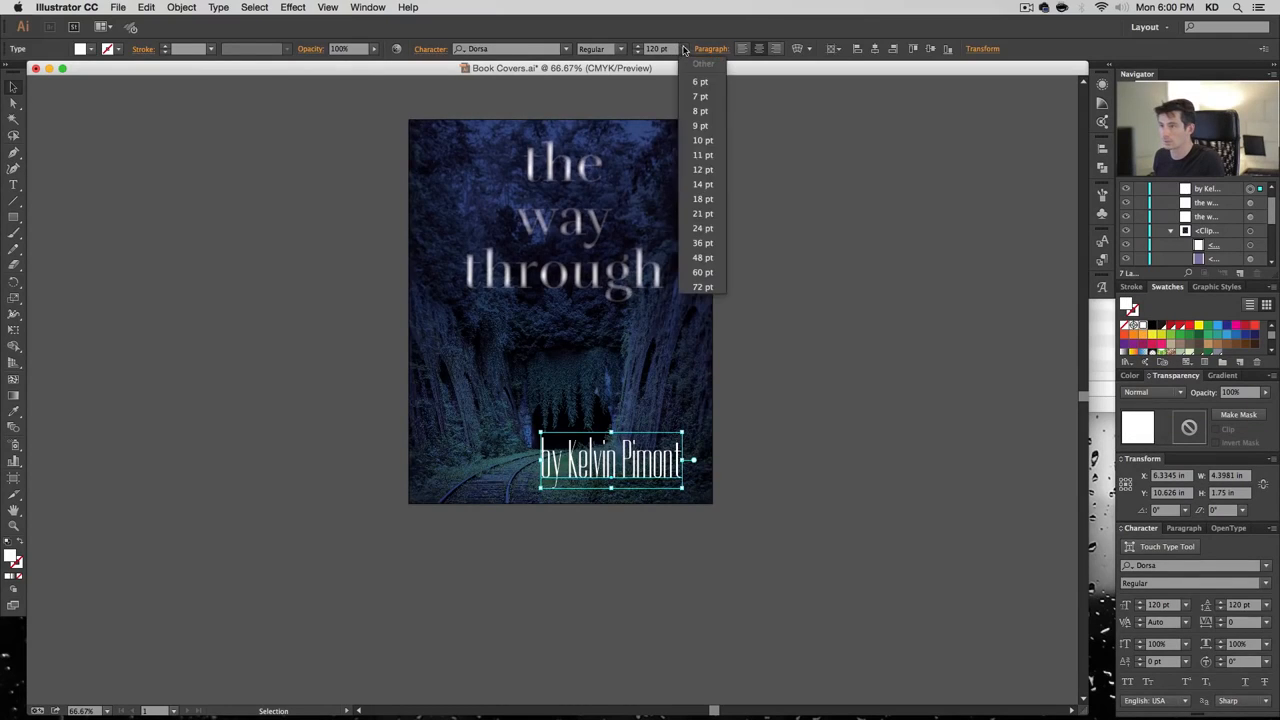
{"action": "left_click", "coordinate": [703, 184]}
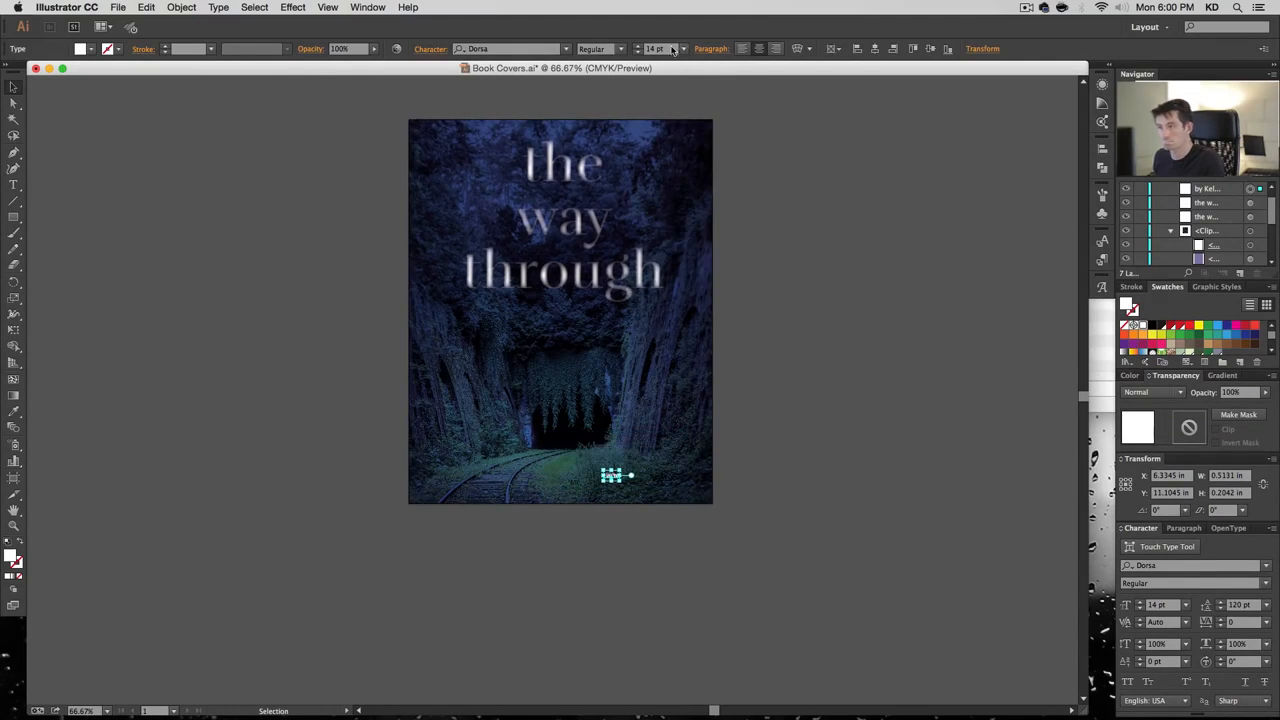
{"action": "left_click", "coordinate": [684, 49]}
{"action": "left_click", "coordinate": [700, 232]}
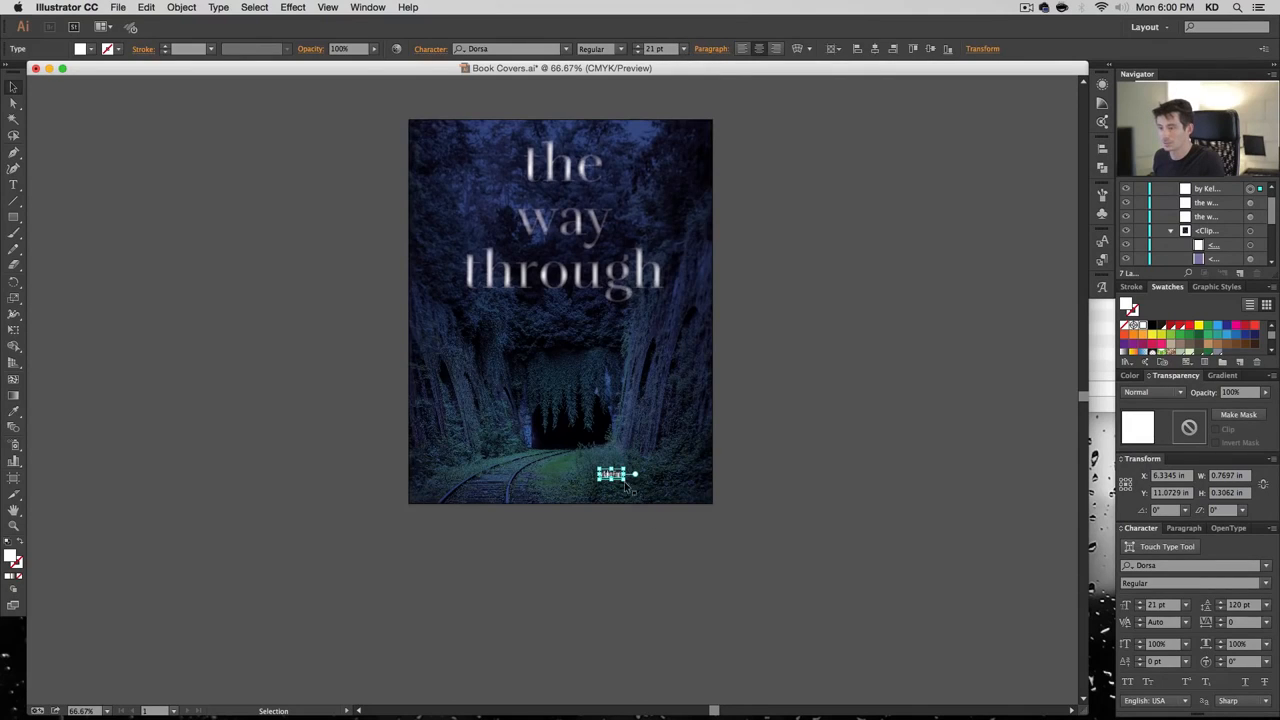
{"action": "left_click", "coordinate": [685, 49]}
{"action": "left_click", "coordinate": [716, 249]}
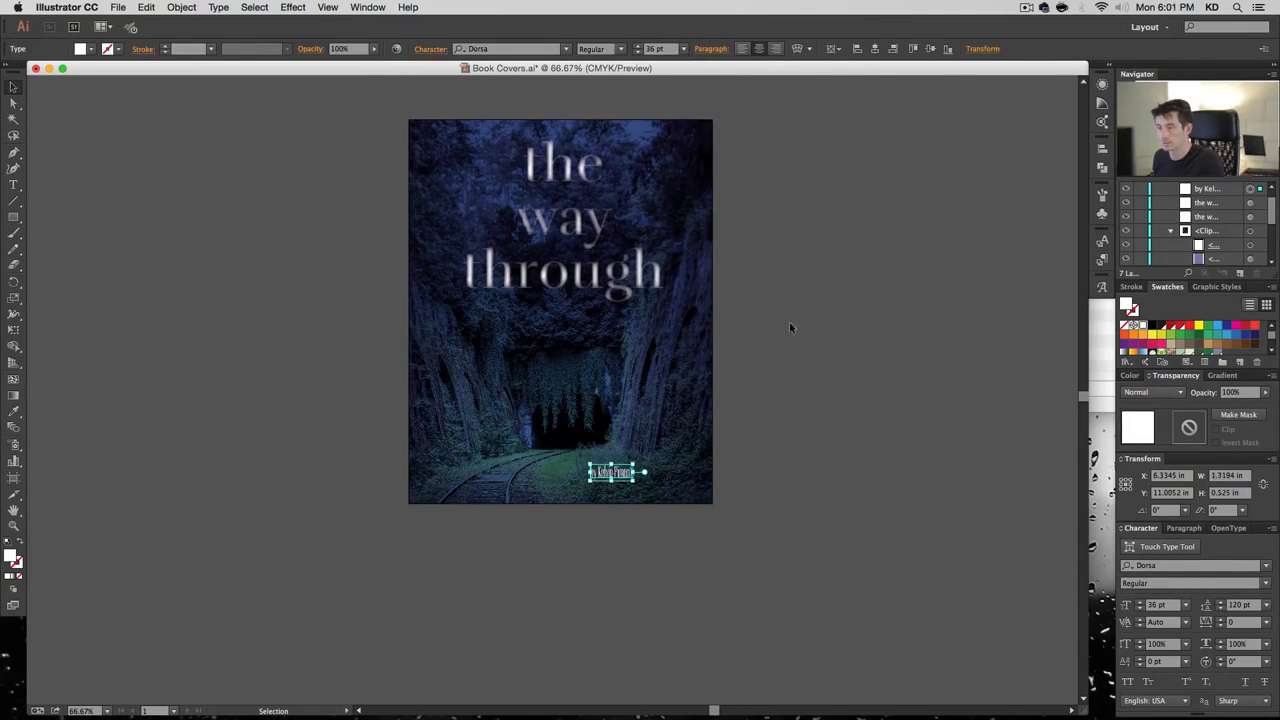
Move the byline to the cover's lower right and set it to 80% opacity
{"action": "left_click", "coordinate": [789, 321]}
{"action": "left_click_drag", "start_coordinate": [621, 475], "coordinate": [690, 491]}
{"action": "left_click", "coordinate": [785, 570]}
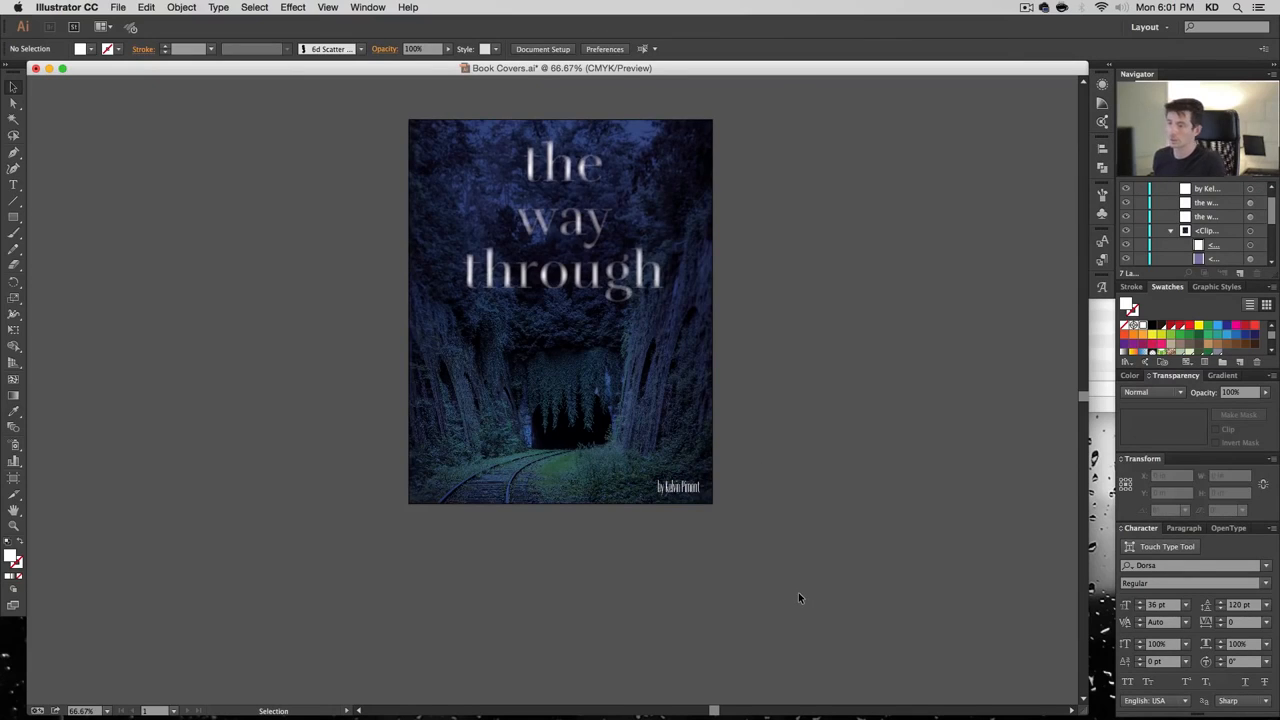
{"action": "left_click", "coordinate": [675, 487]}
{"action": "left_click", "coordinate": [1240, 393]}
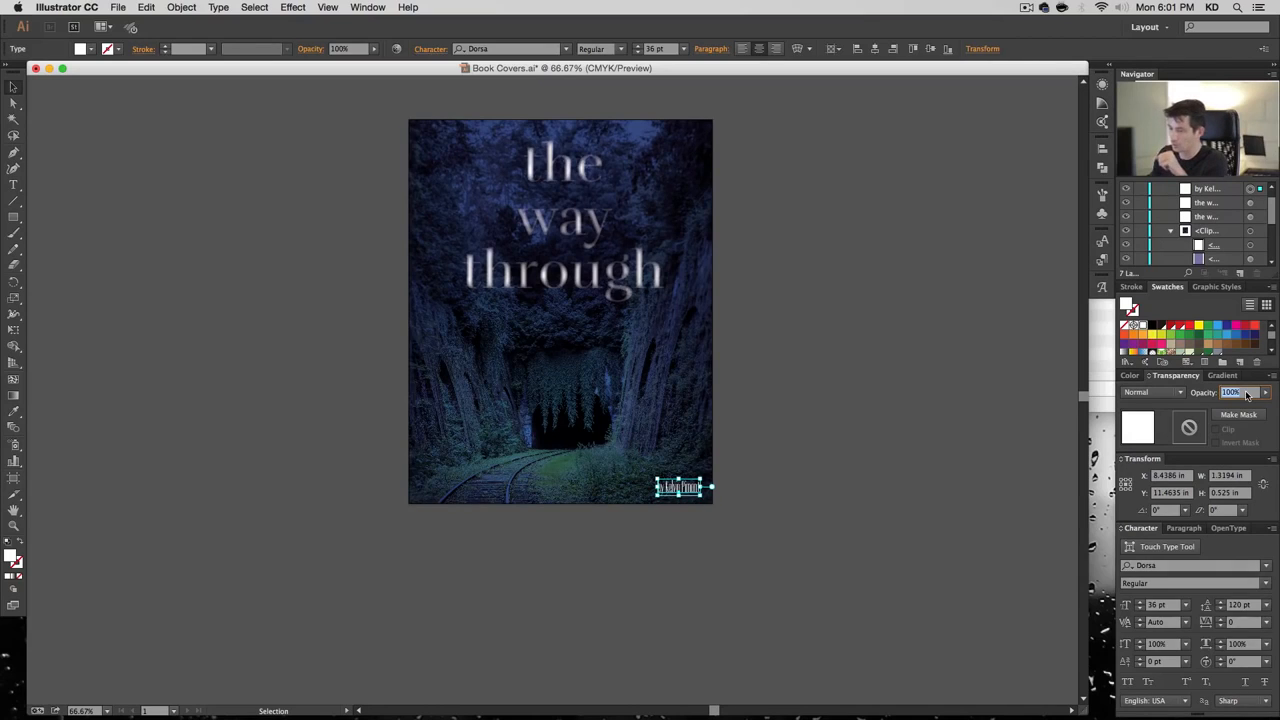
{"action": "type", "text": "80"}
{"action": "key", "text": "Return"}
{"action": "left_click", "coordinate": [830, 561]}
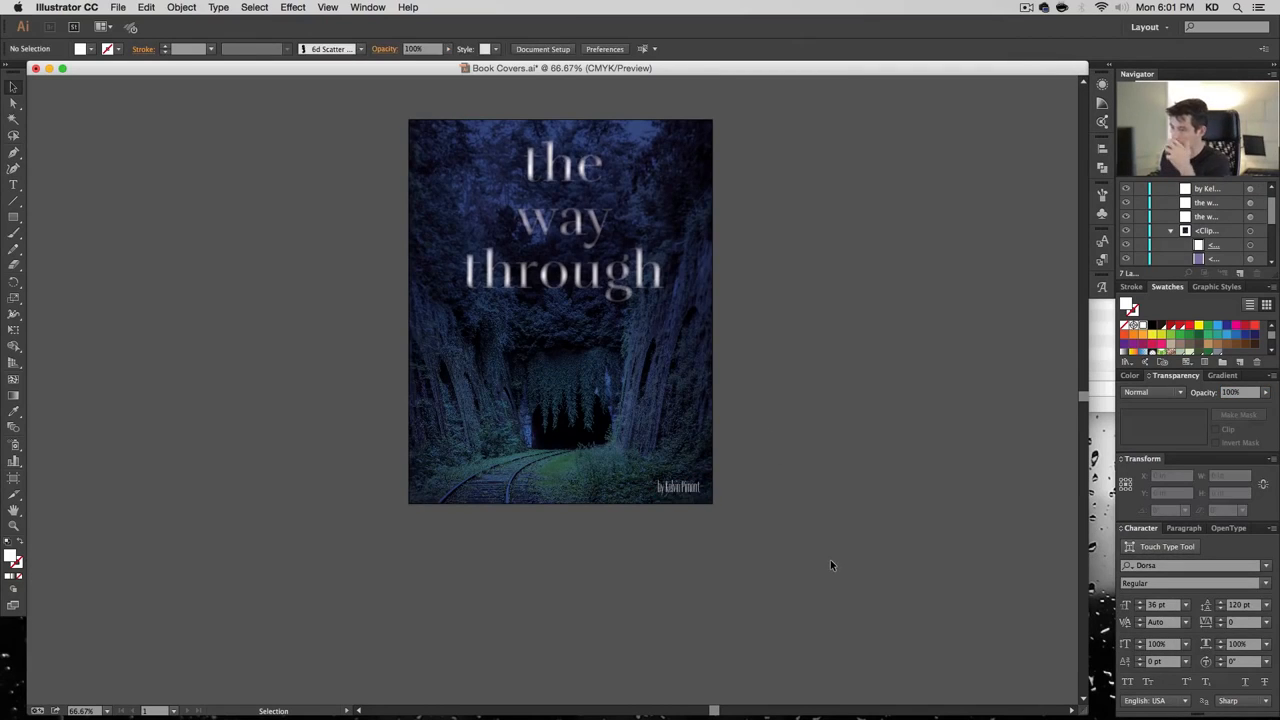